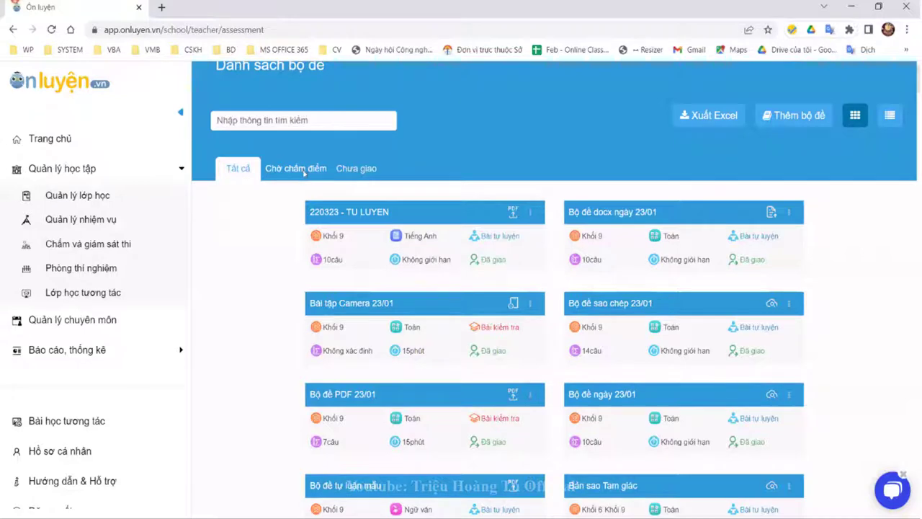
Step: Switch the test-set list between the Chờ chấm điểm and Chưa giao filters, ending on Chờ chấm điểm
{"action": "left_click", "coordinate": [303, 172]}
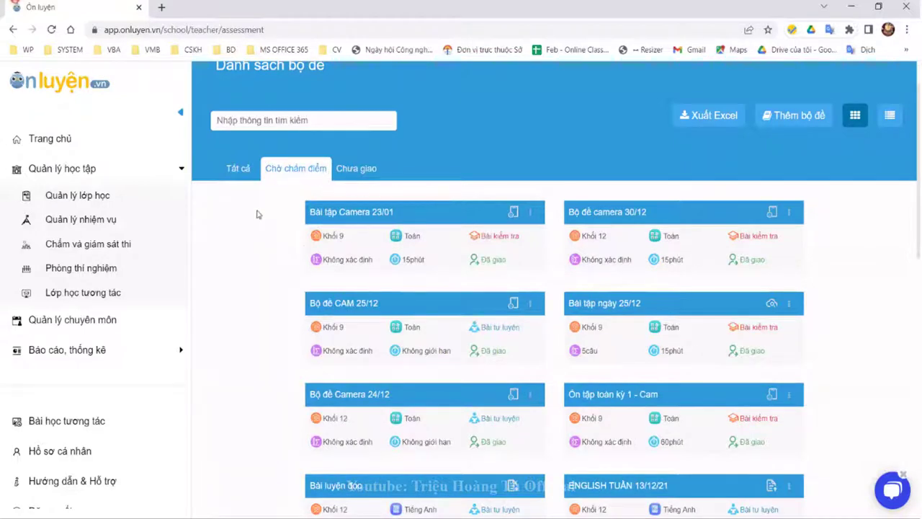
{"action": "left_click", "coordinate": [369, 171]}
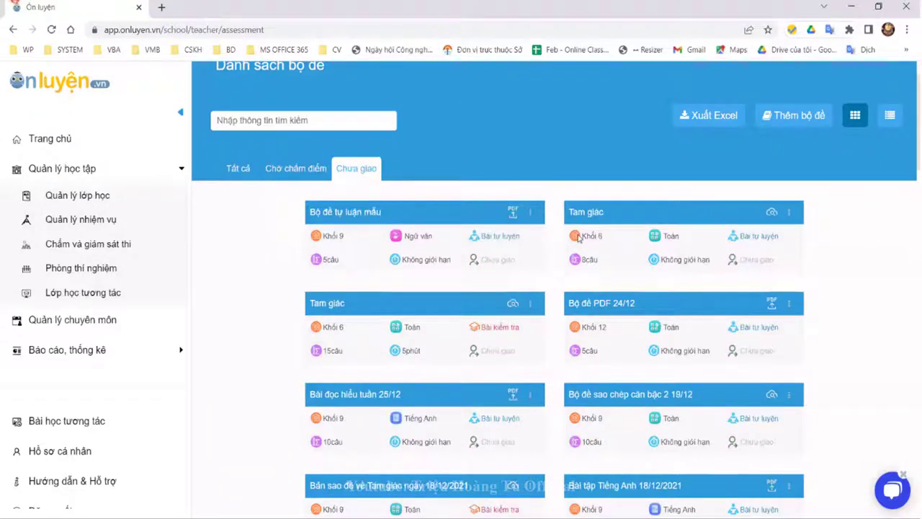
{"action": "left_click", "coordinate": [297, 167]}
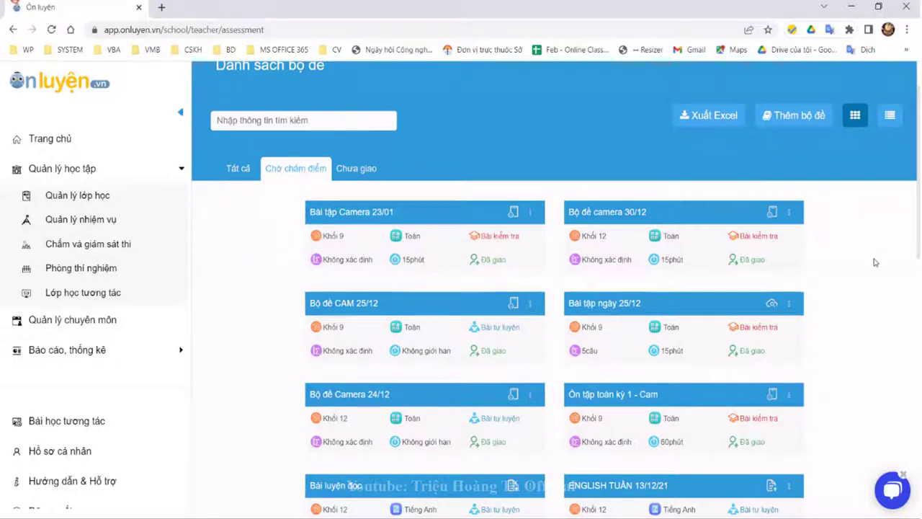
Step: Start a new test set with Thêm bộ đề to reach the set-type choices
{"action": "left_click", "coordinate": [813, 121]}
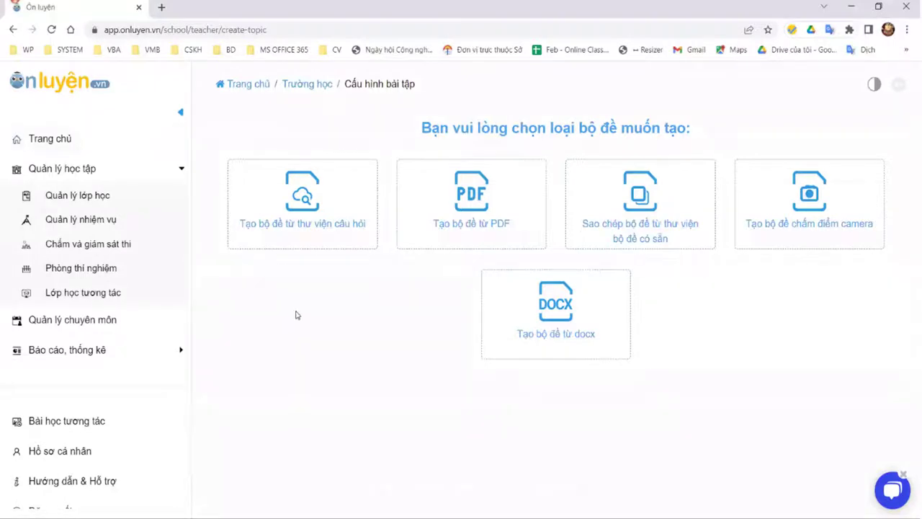
Step: Go to Quản lý nhiệm vụ and open the Quản lý bài tập list
{"action": "left_click", "coordinate": [106, 221]}
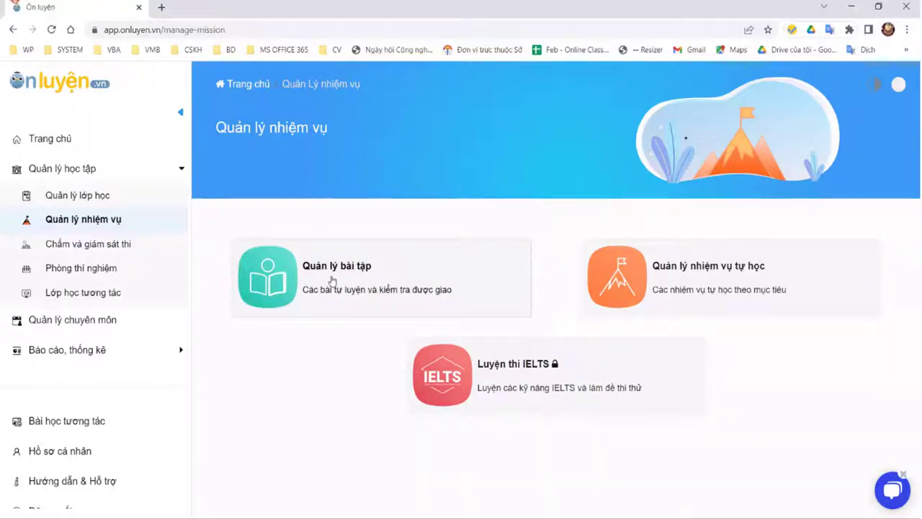
{"action": "left_click", "coordinate": [332, 280]}
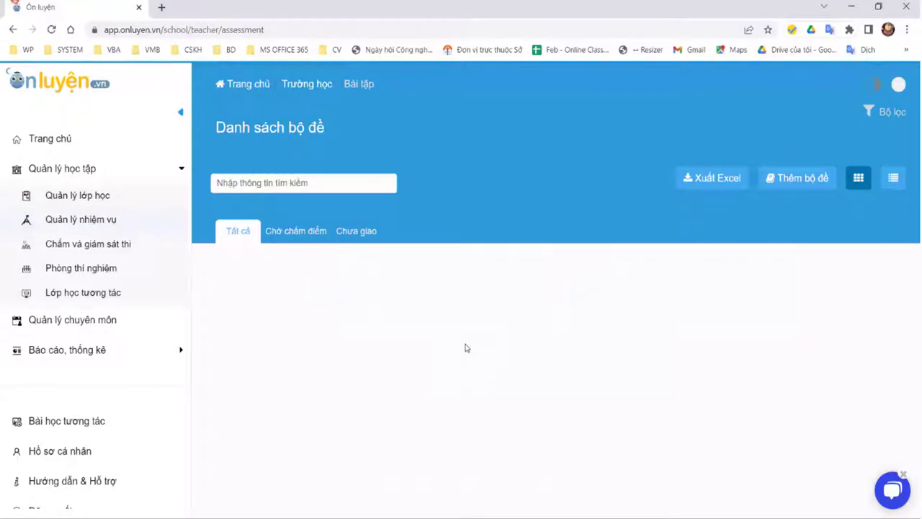
{"action": "scroll", "coordinate": [860, 306], "scroll_direction": "down", "scroll_amount": 1}
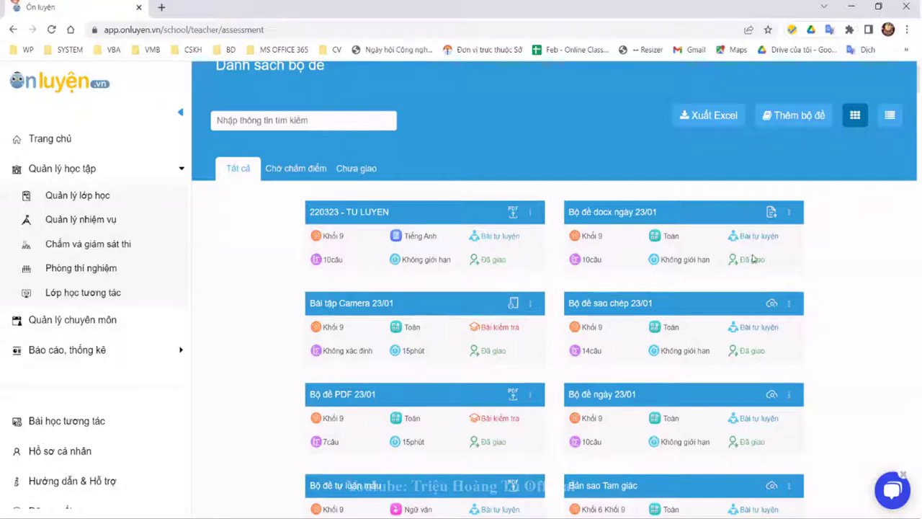
Step: Toggle between the Chờ chấm điểm and Chưa giao filters to compare the sets
{"action": "left_click", "coordinate": [304, 170]}
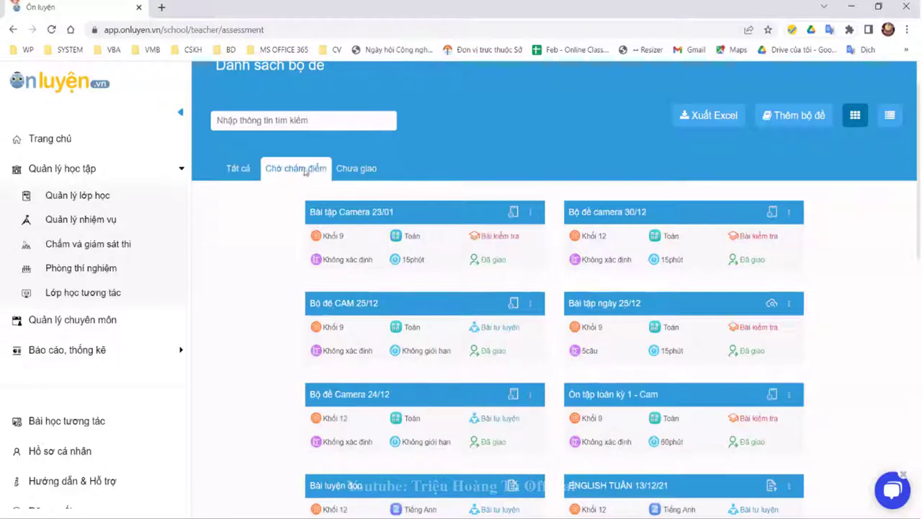
{"action": "left_click", "coordinate": [348, 175]}
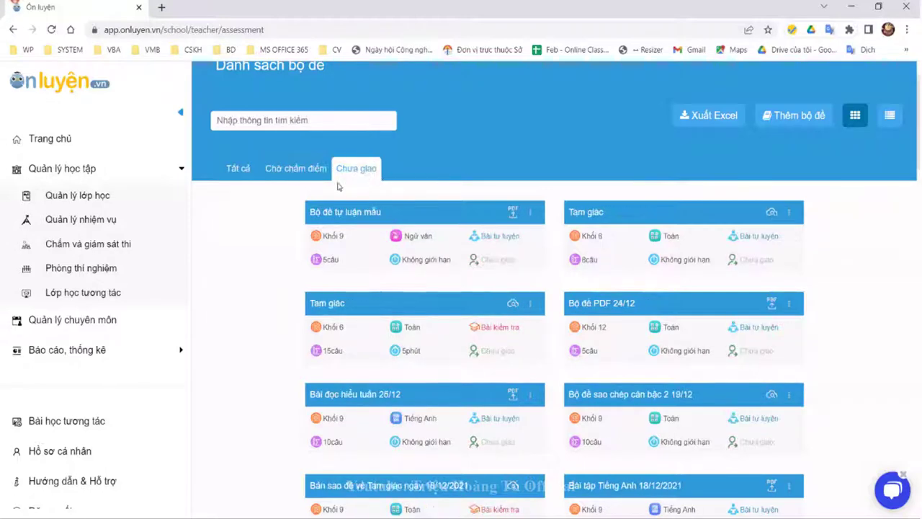
{"action": "left_click", "coordinate": [293, 173]}
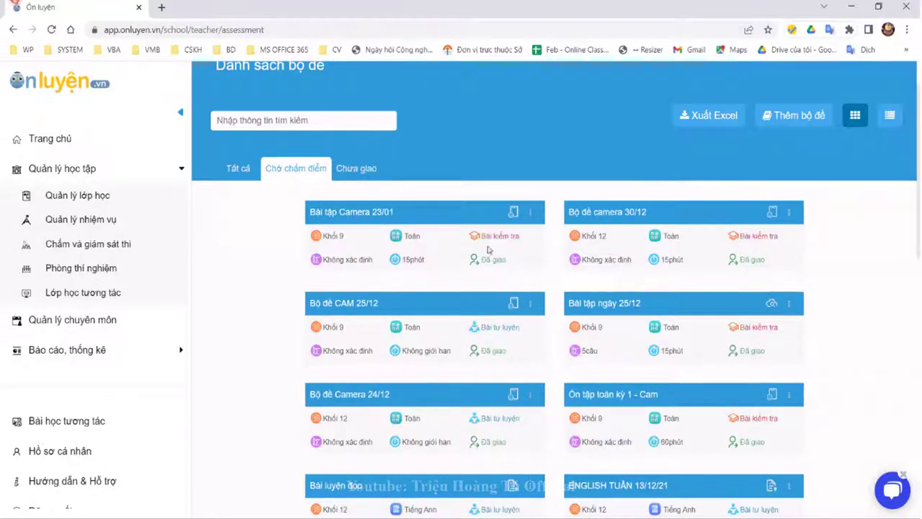
{"action": "left_click", "coordinate": [358, 173]}
{"action": "left_click", "coordinate": [315, 173]}
Step: Create a new set using the 'Tạo bộ đề từ thư viện câu hỏi' option
{"action": "left_click", "coordinate": [795, 119]}
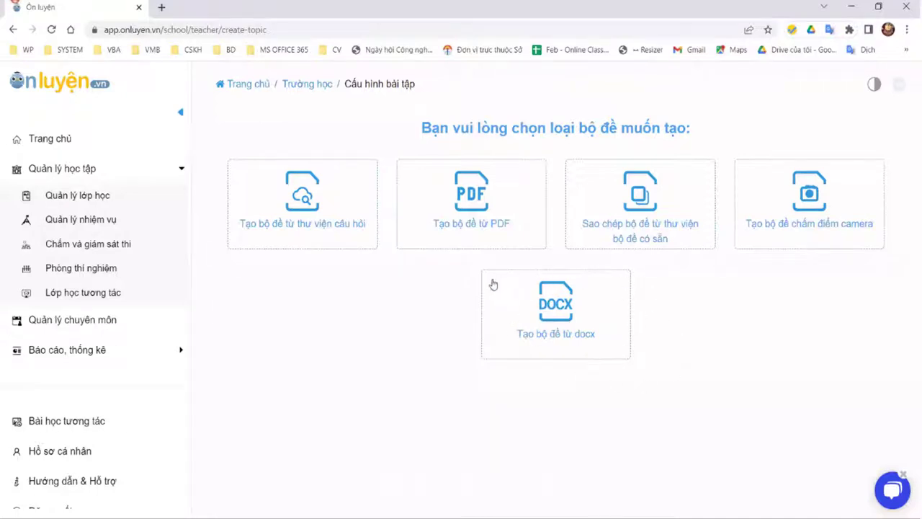
{"action": "left_click", "coordinate": [306, 203]}
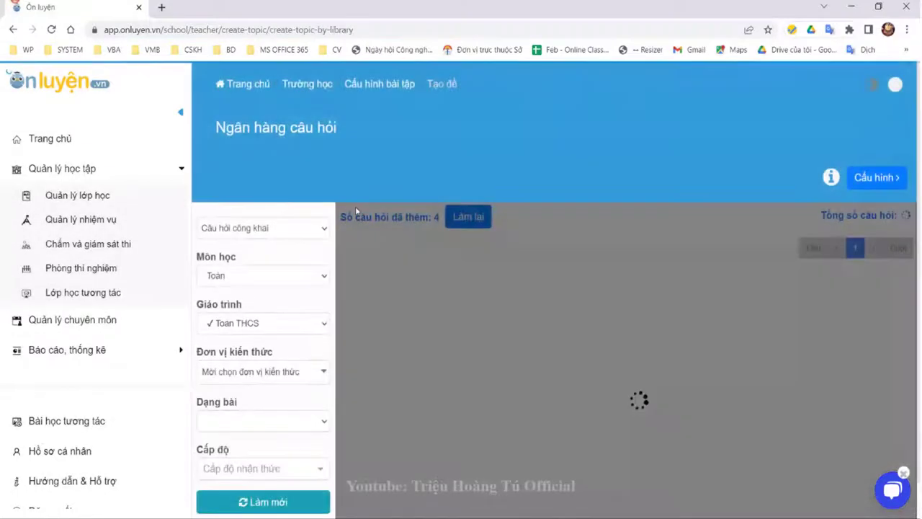
Step: Clear the added questions with Làm lại, keeping subject Toán and curriculum Toán THCS
{"action": "scroll", "coordinate": [363, 267], "scroll_direction": "down", "scroll_amount": 1}
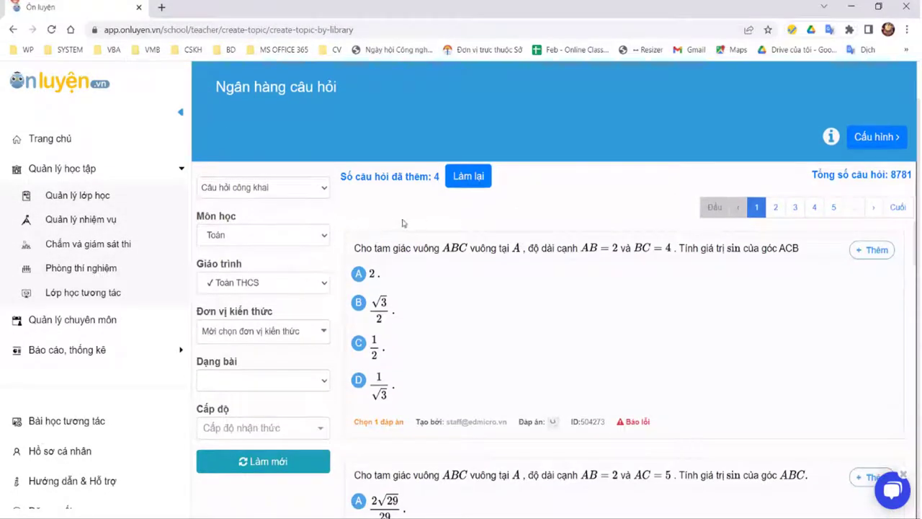
{"action": "left_click", "coordinate": [474, 178]}
{"action": "left_click", "coordinate": [263, 235]}
{"action": "left_click", "coordinate": [263, 249]}
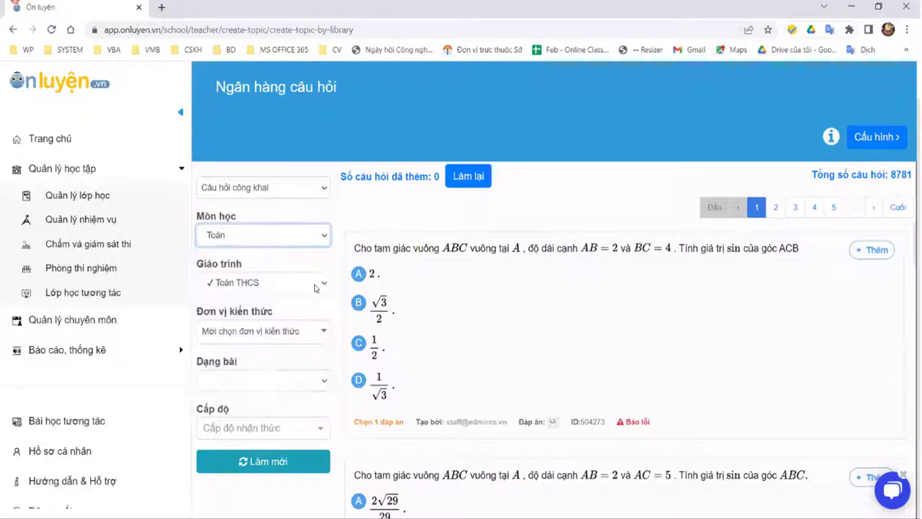
{"action": "left_click", "coordinate": [278, 284]}
{"action": "left_click", "coordinate": [278, 302]}
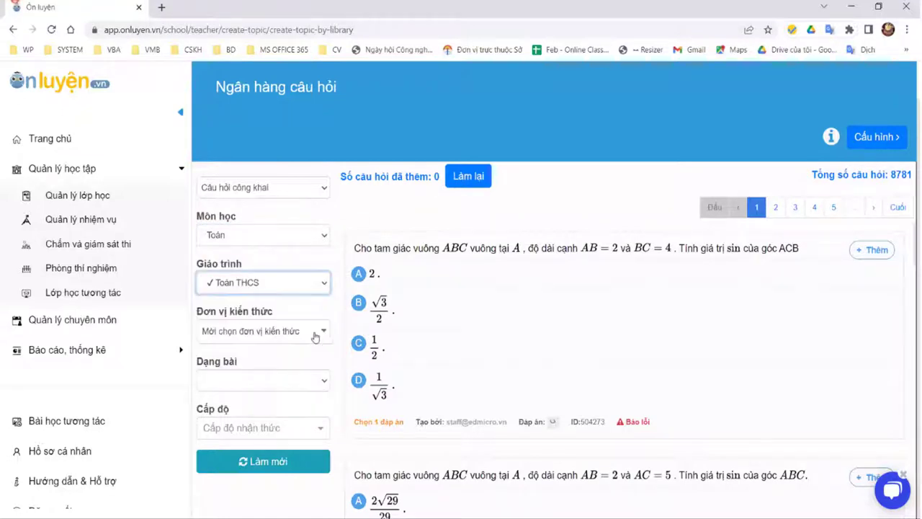
Step: Search the knowledge units for 'căn bậc' and filter to Căn bậc hai (36 questions)
{"action": "left_click", "coordinate": [312, 333]}
{"action": "mouse_move", "coordinate": [263, 379]}
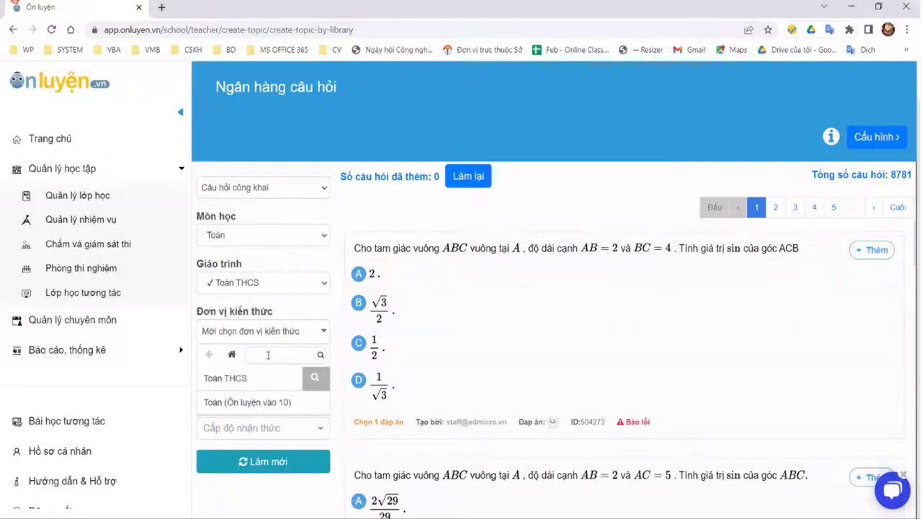
{"action": "left_click", "coordinate": [317, 377]}
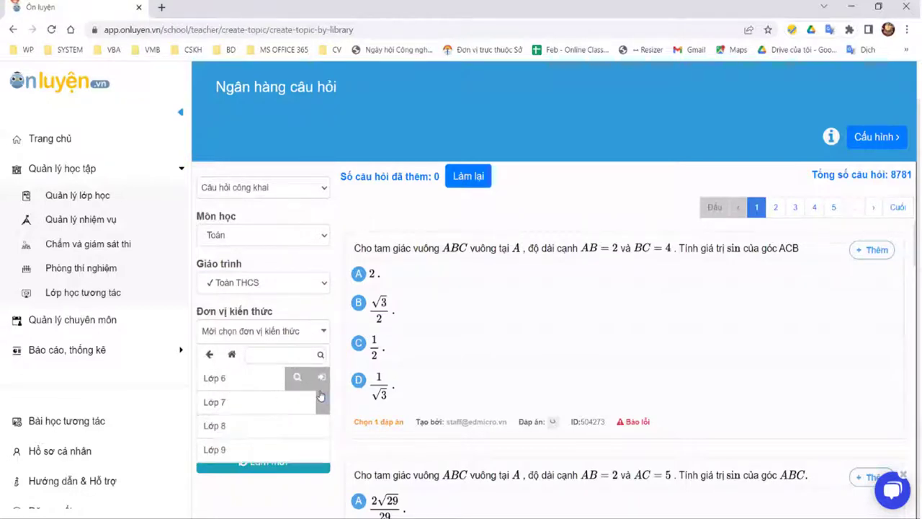
{"action": "left_click", "coordinate": [321, 449]}
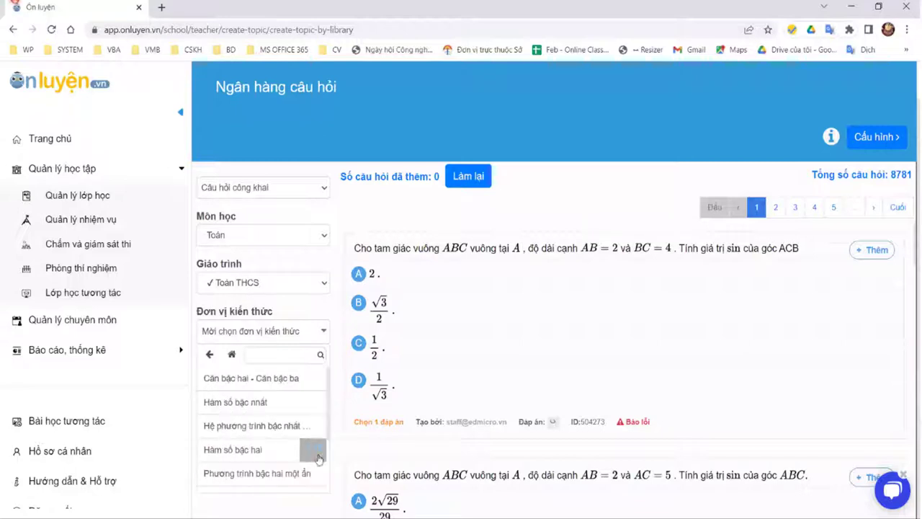
{"action": "left_click", "coordinate": [268, 353]}
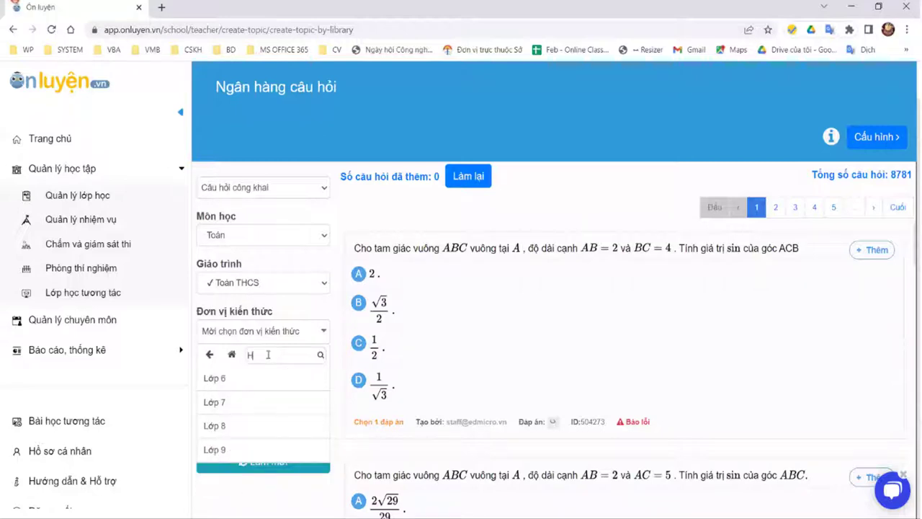
{"action": "type", "text": "Hàm số"}
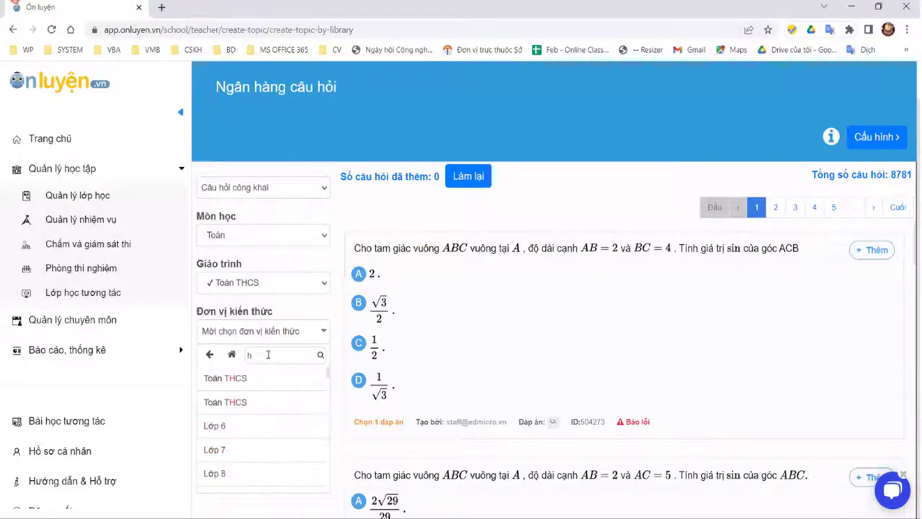
{"action": "key", "text": "BackSpace"}
{"action": "type", "text": "căn"}
{"action": "type", "text": " bậc"}
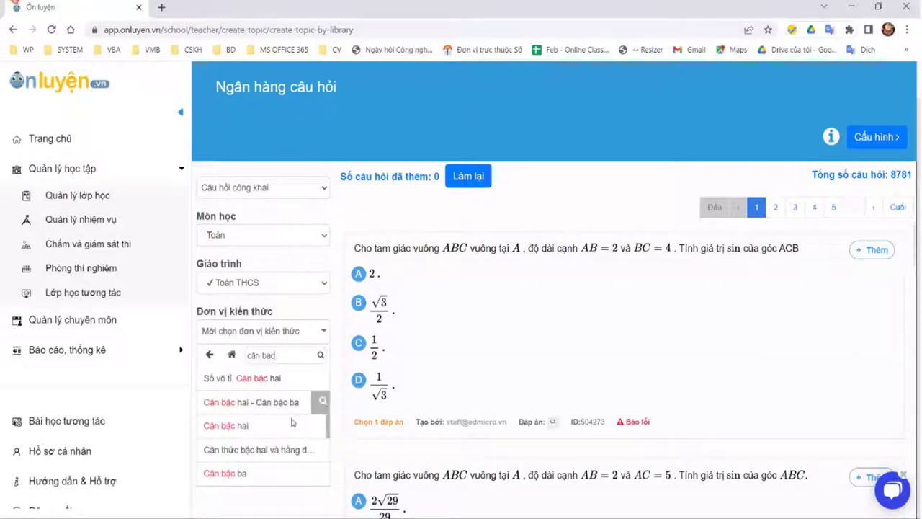
{"action": "mouse_move", "coordinate": [311, 405]}
{"action": "scroll", "coordinate": [317, 408], "scroll_direction": "down", "scroll_amount": 1}
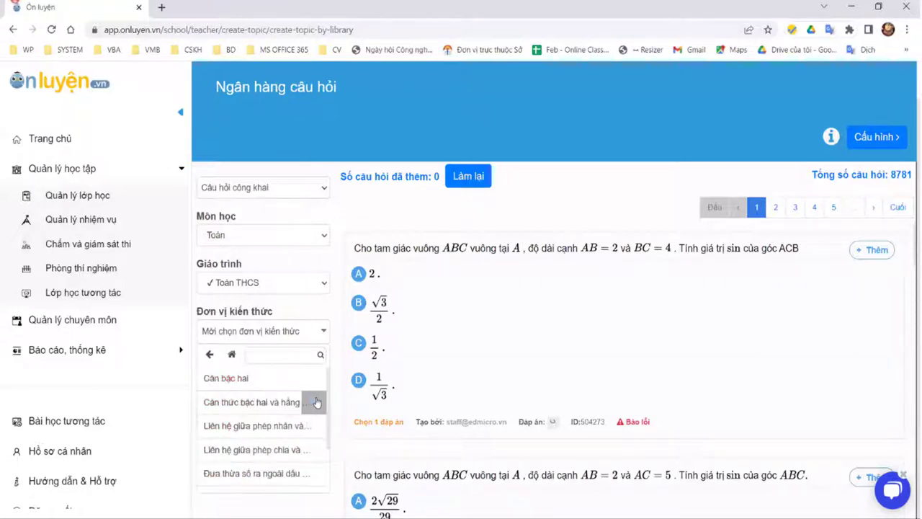
{"action": "left_click", "coordinate": [308, 380]}
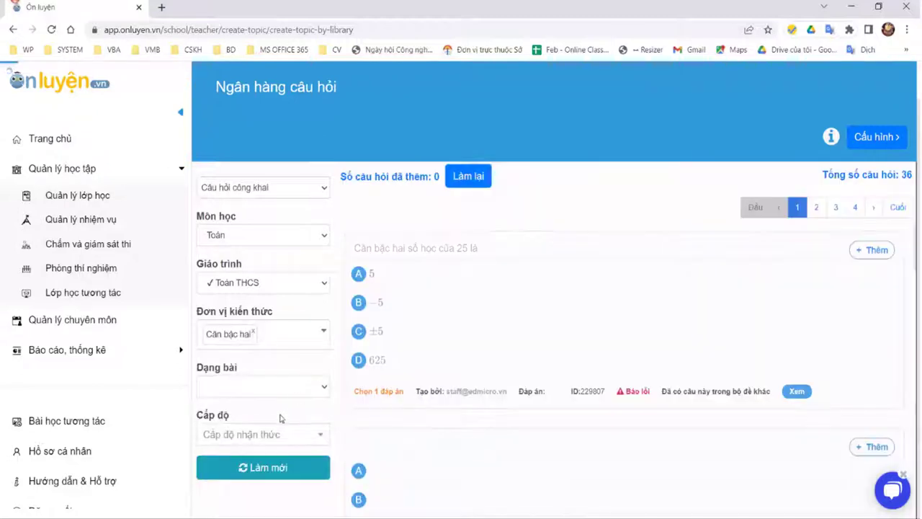
Step: Replace the Căn bậc hai filter with Lớp 9 > Phương trình bậc hai một ẩn > Công thức nghiệm (32 questions)
{"action": "scroll", "coordinate": [420, 347], "scroll_direction": "down", "scroll_amount": 3}
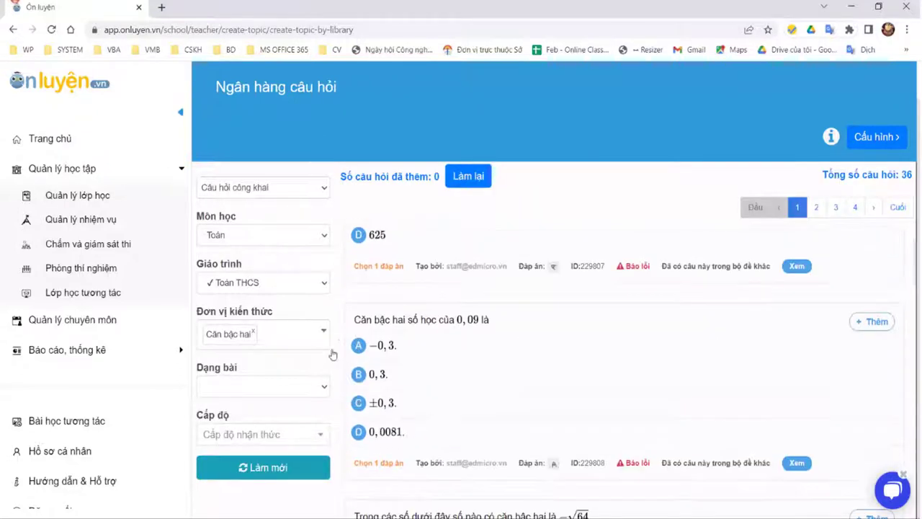
{"action": "left_click", "coordinate": [255, 333]}
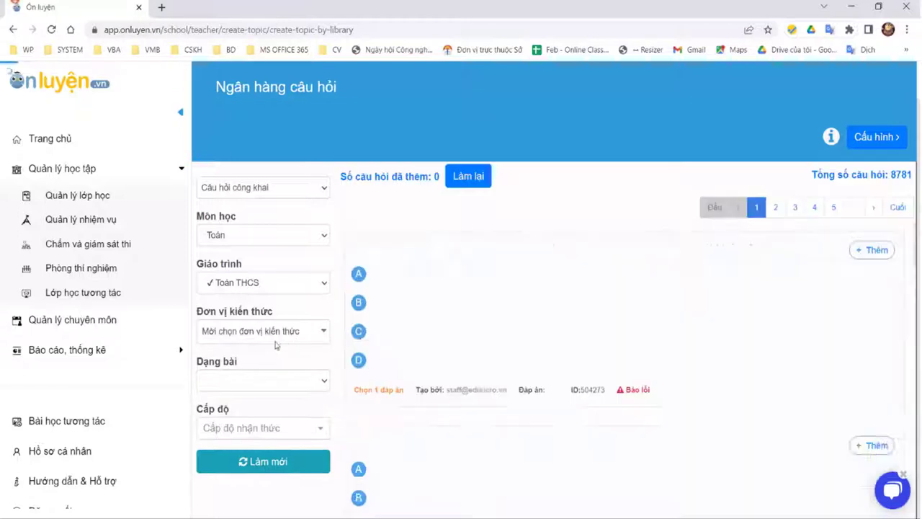
{"action": "left_click", "coordinate": [300, 336]}
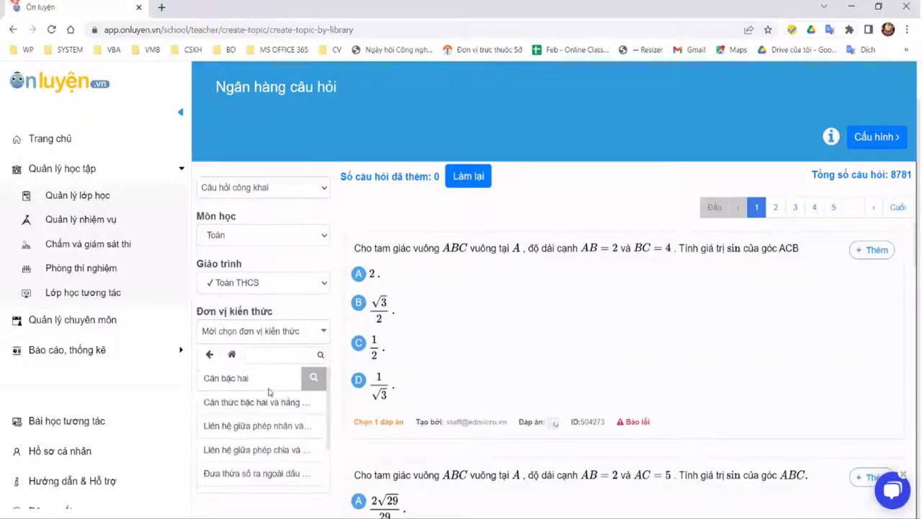
{"action": "left_click", "coordinate": [209, 353]}
{"action": "left_click", "coordinate": [209, 354]}
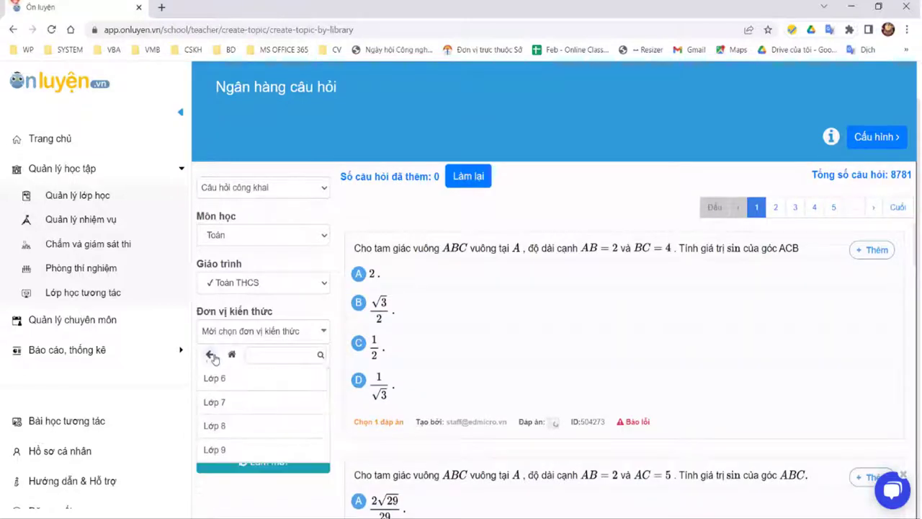
{"action": "left_click", "coordinate": [232, 444]}
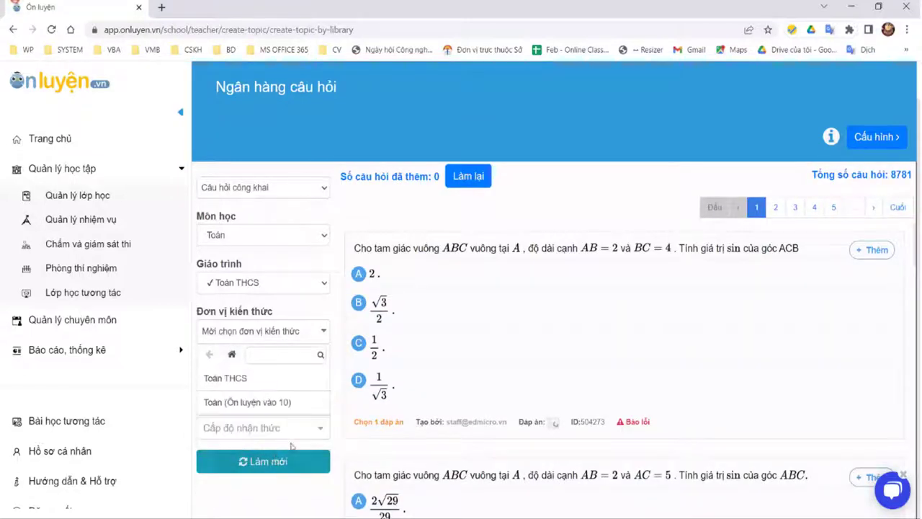
{"action": "left_click", "coordinate": [303, 377]}
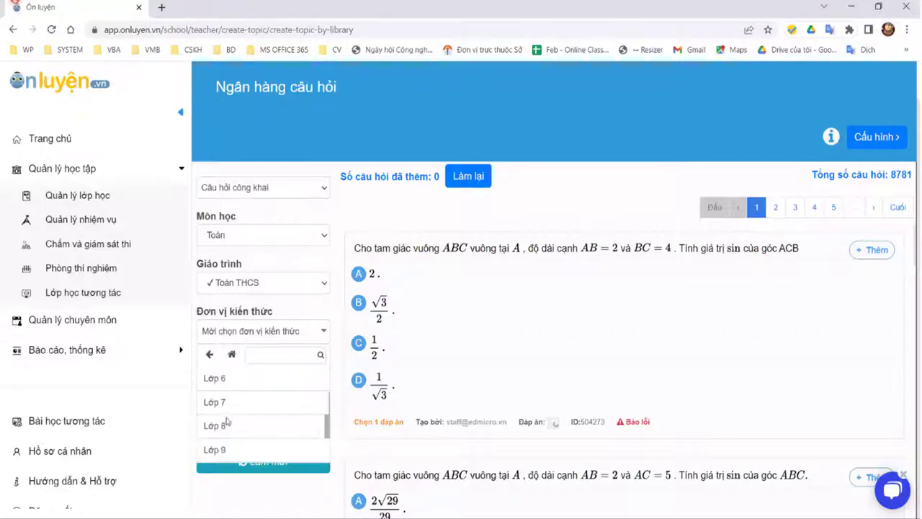
{"action": "left_click", "coordinate": [310, 450]}
{"action": "scroll", "coordinate": [309, 391], "scroll_direction": "down", "scroll_amount": 3}
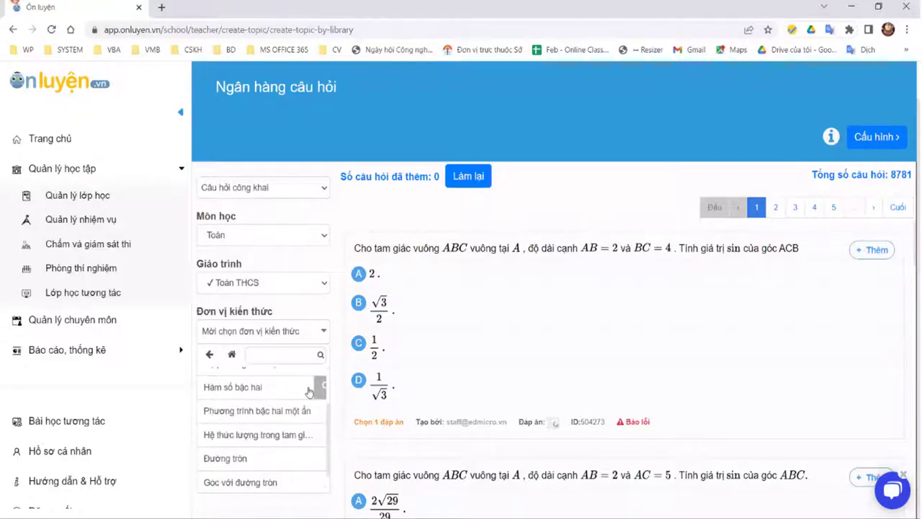
{"action": "left_click", "coordinate": [320, 411]}
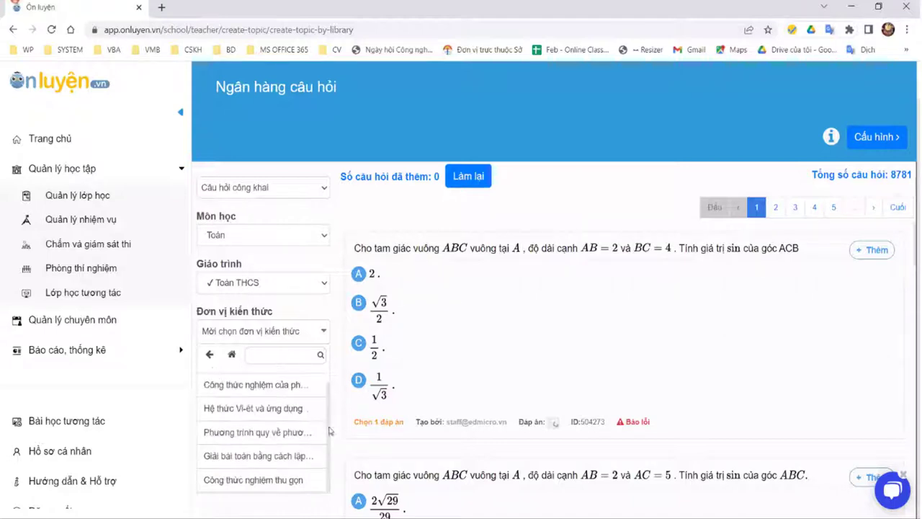
{"action": "left_click", "coordinate": [314, 389]}
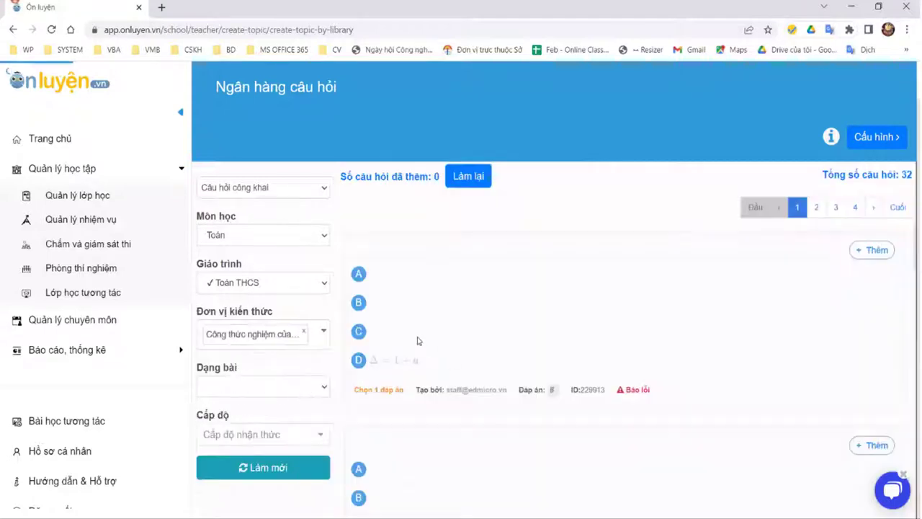
Step: Filter Cấp độ to Nhận biết and add two questions
{"action": "scroll", "coordinate": [375, 396], "scroll_direction": "down", "scroll_amount": 1}
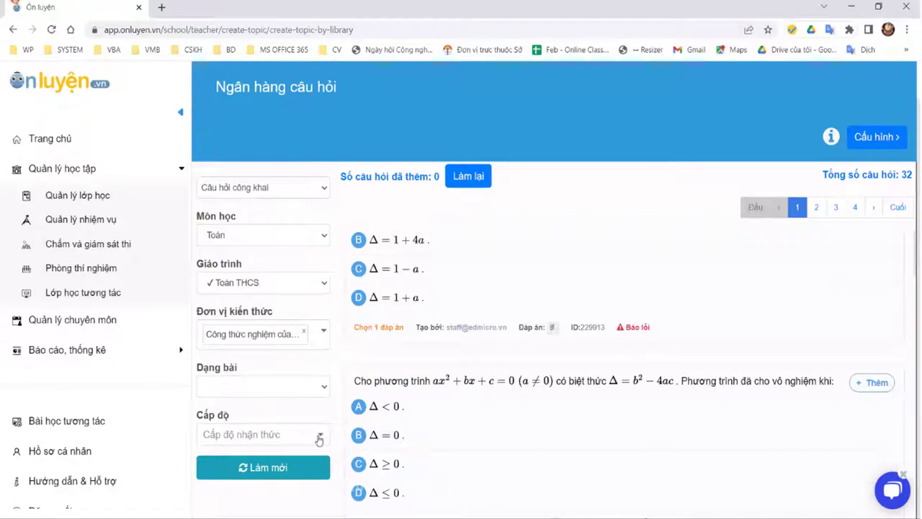
{"action": "left_click", "coordinate": [319, 438]}
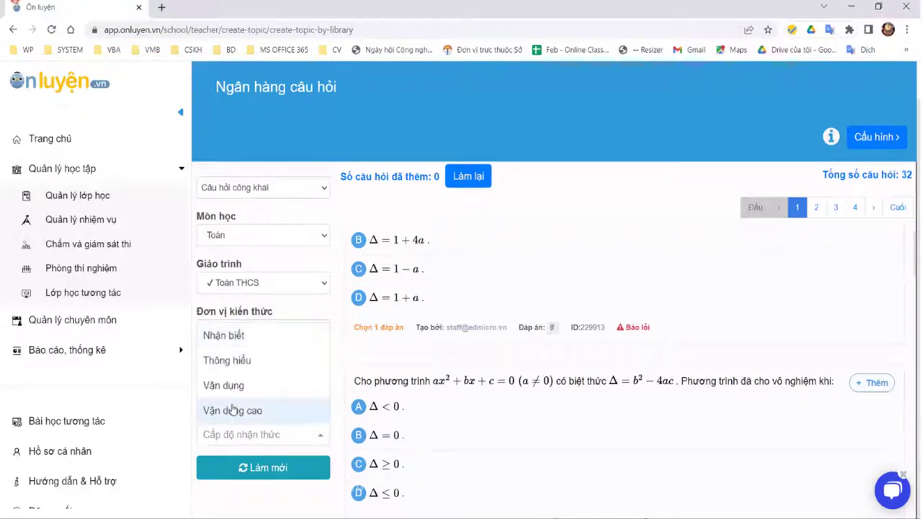
{"action": "left_click", "coordinate": [222, 500]}
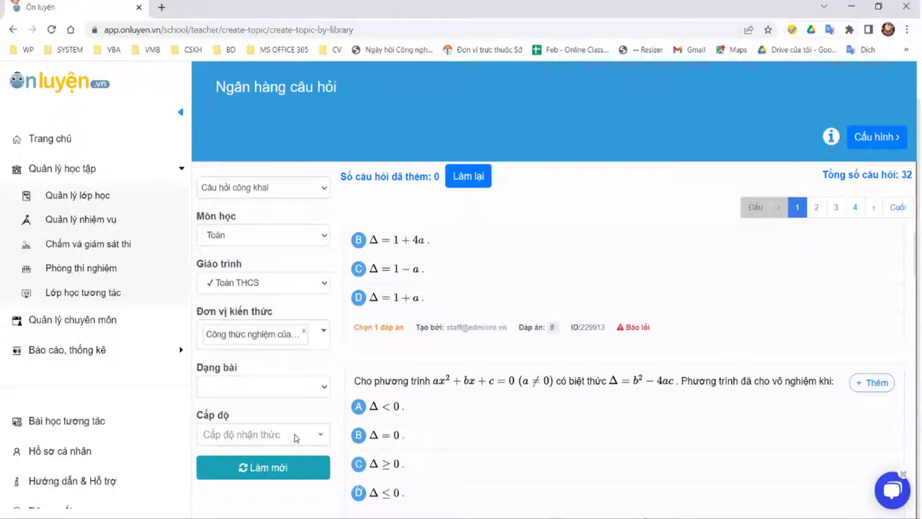
{"action": "left_click", "coordinate": [305, 436]}
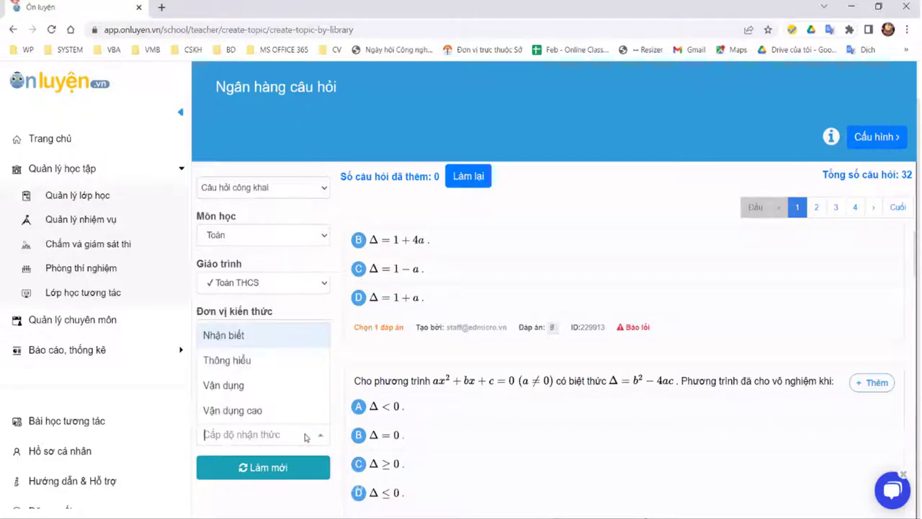
{"action": "left_click", "coordinate": [293, 334]}
{"action": "left_click", "coordinate": [884, 250]}
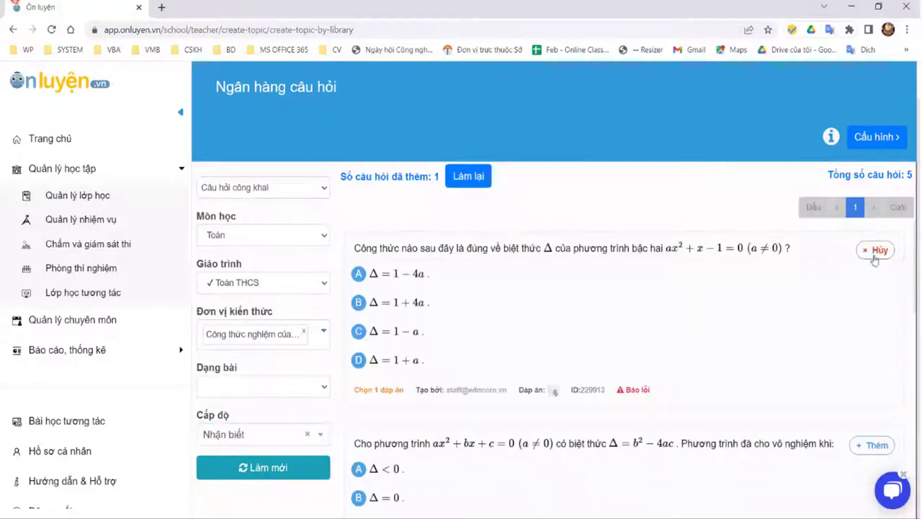
{"action": "left_click", "coordinate": [875, 444]}
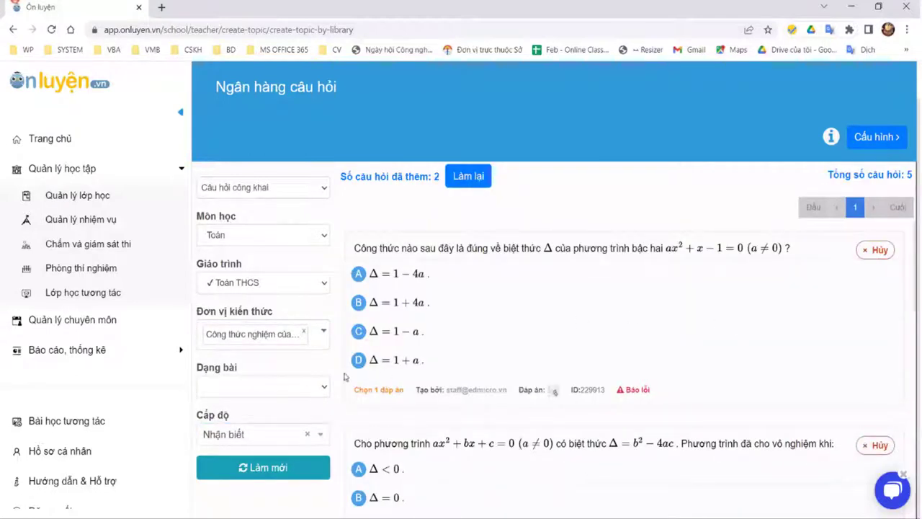
Step: Filter Cấp độ to Thông hiểu and add two questions
{"action": "left_click", "coordinate": [271, 435]}
{"action": "left_click", "coordinate": [255, 362]}
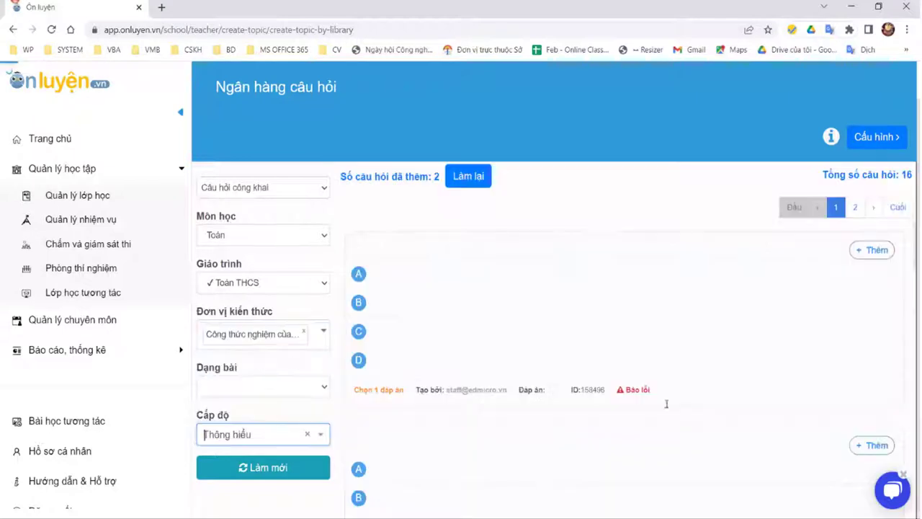
{"action": "left_click", "coordinate": [882, 250]}
{"action": "left_click", "coordinate": [875, 445]}
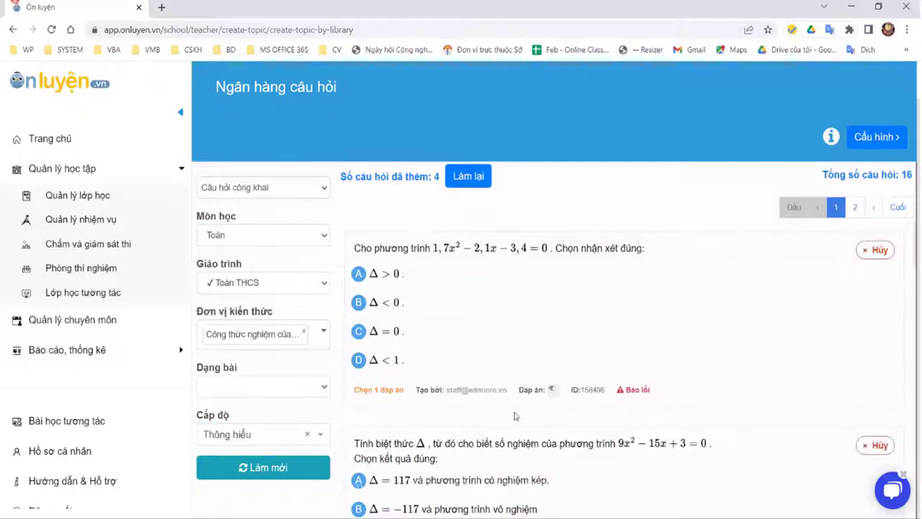
Step: Add one Vận dụng question, removing the extra one, and proceed to Cấu hình
{"action": "left_click", "coordinate": [263, 441]}
{"action": "left_click", "coordinate": [252, 385]}
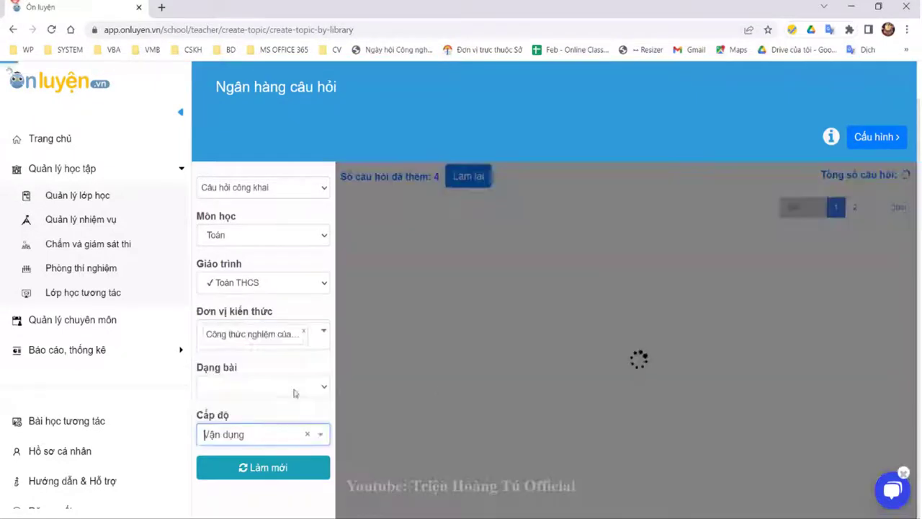
{"action": "left_click", "coordinate": [873, 250]}
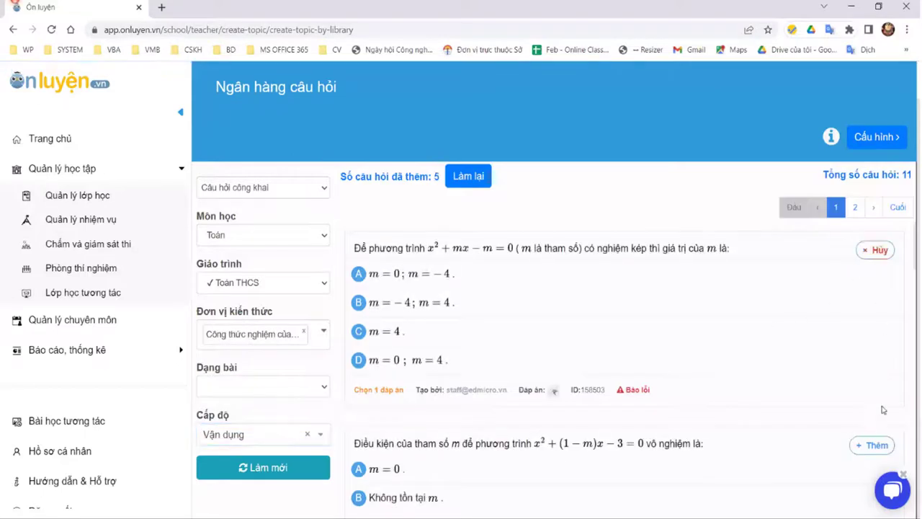
{"action": "left_click", "coordinate": [873, 444]}
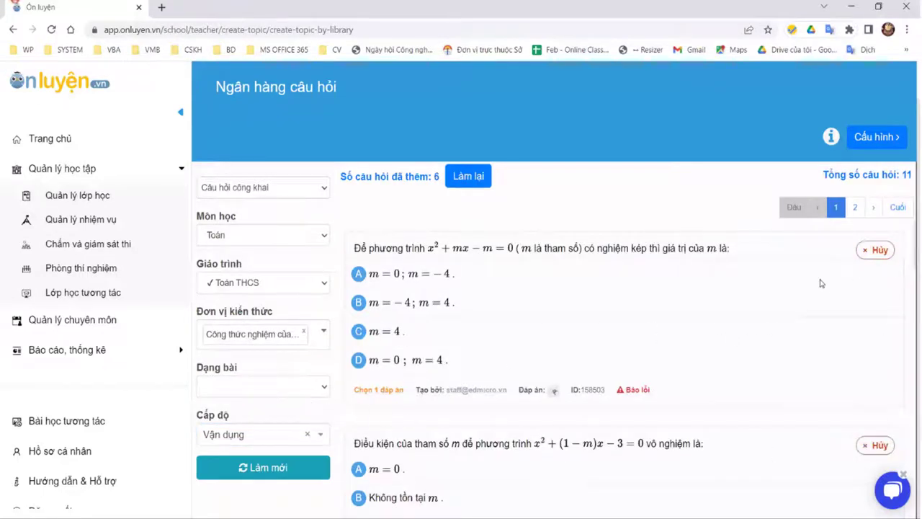
{"action": "left_click", "coordinate": [875, 448]}
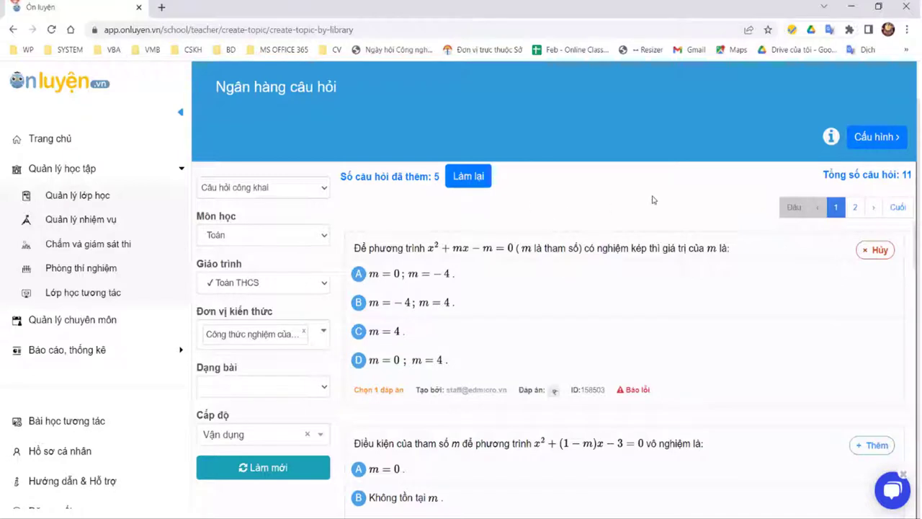
{"action": "left_click", "coordinate": [874, 139]}
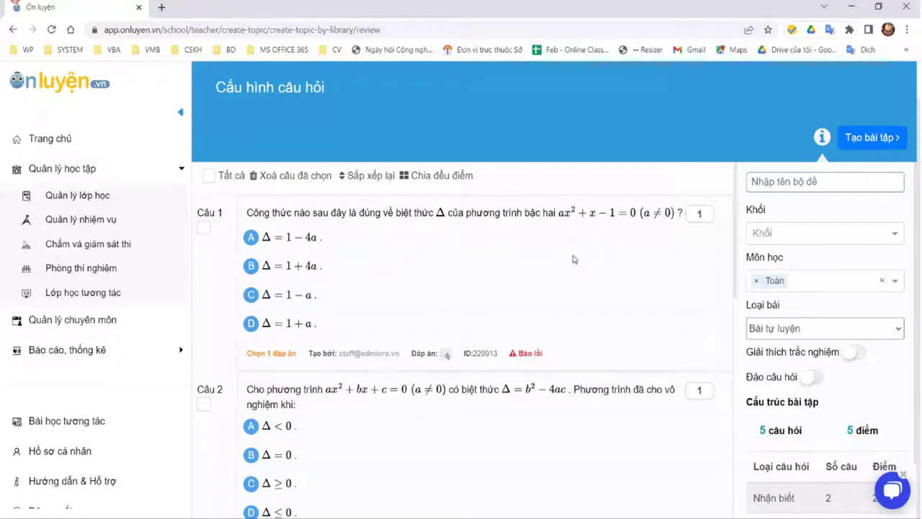
Step: Name the set 'Bộ đề từ ngân hàng câu hỏi (27/03)' and set Khối to Lớp 9
{"action": "left_click", "coordinate": [793, 183]}
{"action": "type", "text": "Bộ đề từ ngan"}
{"action": "type", "text": " hang"}
{"action": "type", "text": " câu họ"}
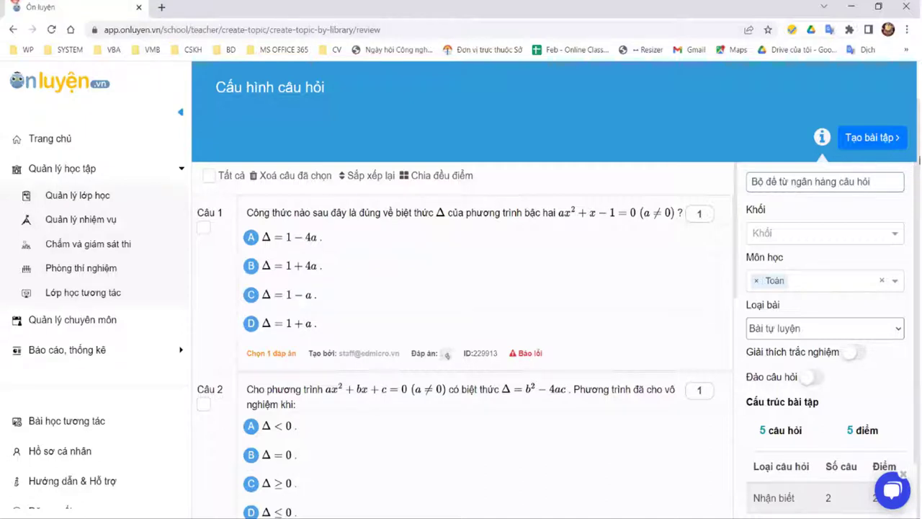
{"action": "type", "text": "i ("}
{"action": "type", "text": "2"}
{"action": "type", "text": "7/03)"}
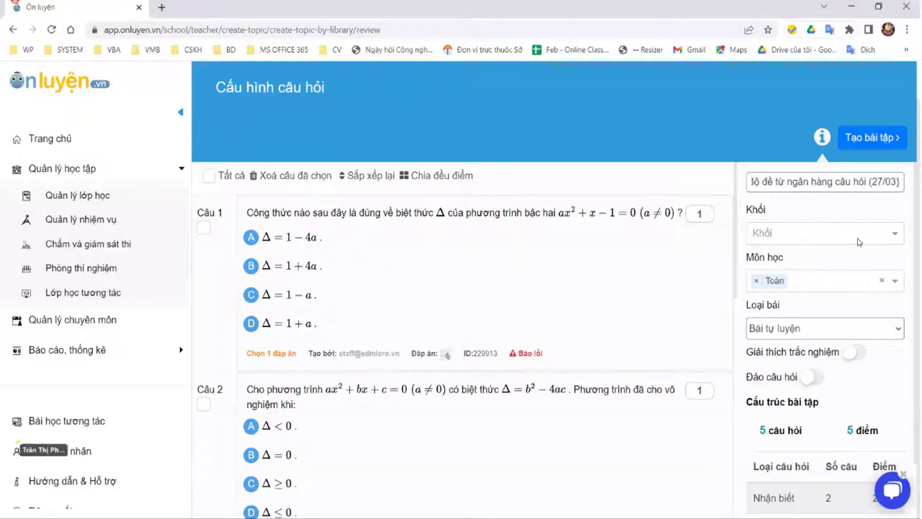
{"action": "left_click", "coordinate": [799, 233]}
{"action": "scroll", "coordinate": [799, 358], "scroll_direction": "down", "scroll_amount": 3}
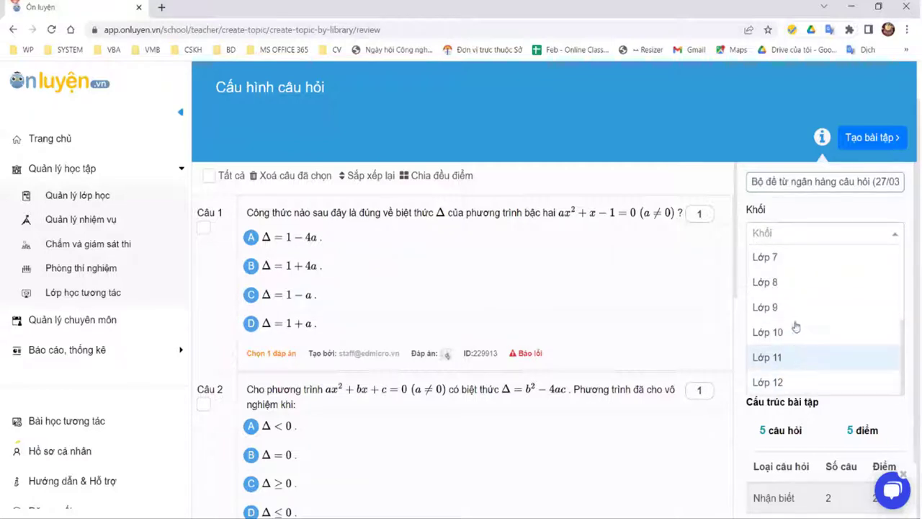
{"action": "left_click", "coordinate": [792, 306]}
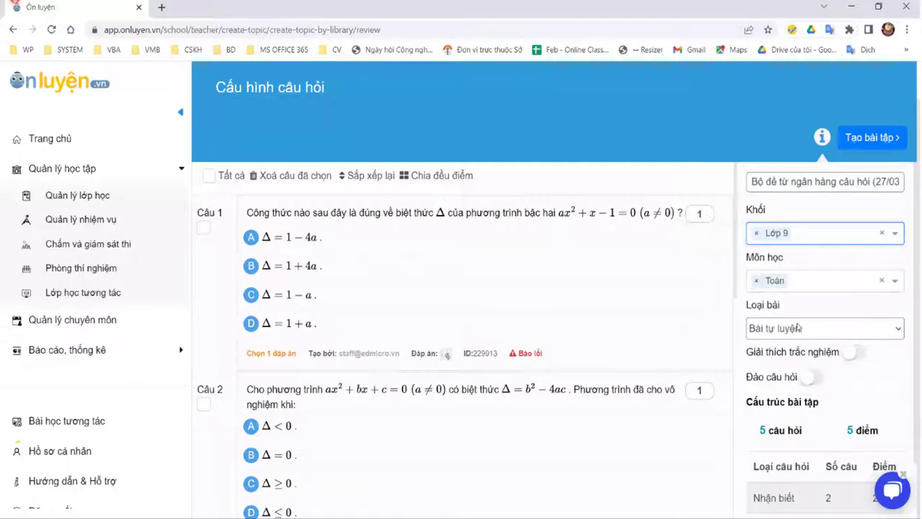
Step: Keep Loại bài as Bài tự luyện and review the five chosen questions
{"action": "left_click", "coordinate": [850, 332]}
{"action": "left_click", "coordinate": [824, 308]}
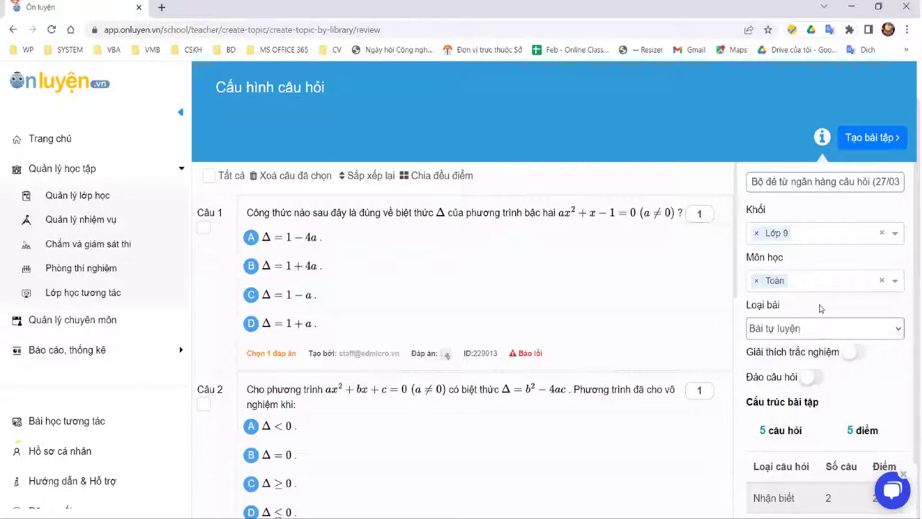
{"action": "left_click", "coordinate": [820, 333]}
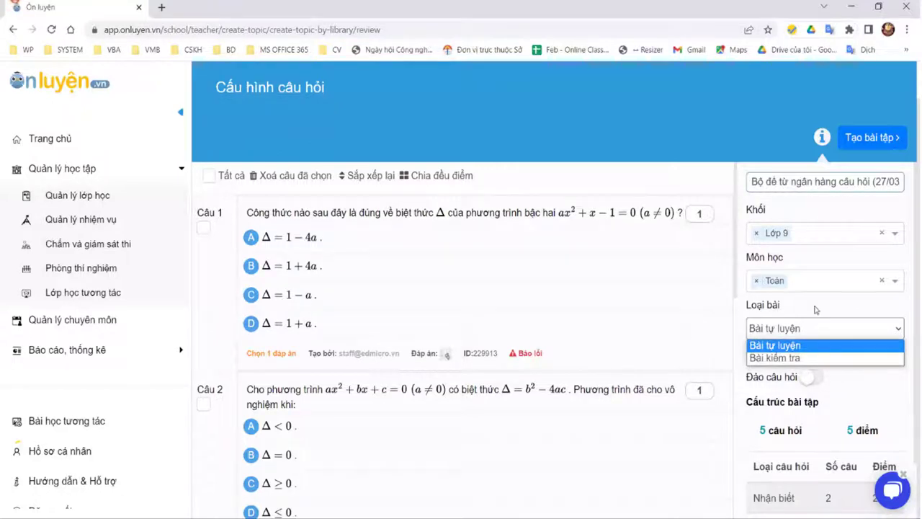
{"action": "left_click", "coordinate": [818, 311]}
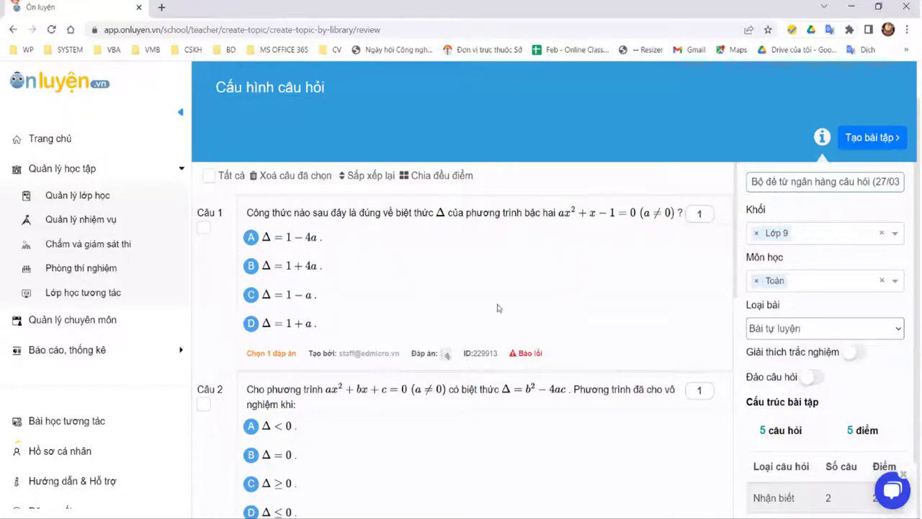
{"action": "scroll", "coordinate": [446, 298], "scroll_direction": "down", "scroll_amount": 3}
{"action": "scroll", "coordinate": [610, 305], "scroll_direction": "down", "scroll_amount": 2}
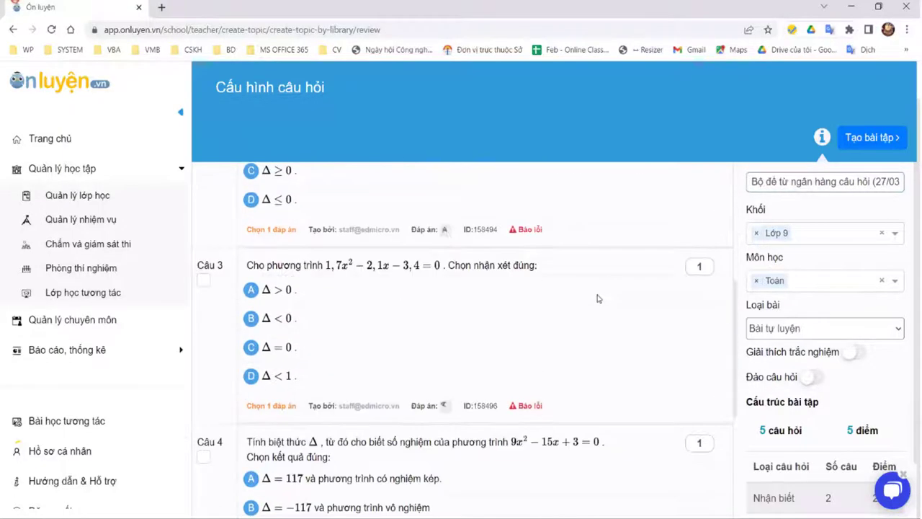
{"action": "scroll", "coordinate": [605, 298], "scroll_direction": "up", "scroll_amount": 4}
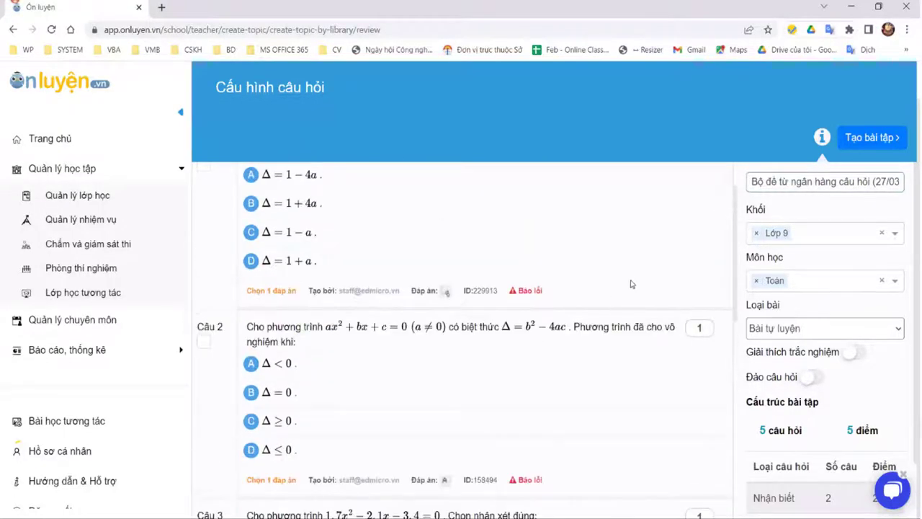
{"action": "scroll", "coordinate": [613, 288], "scroll_direction": "up", "scroll_amount": 1}
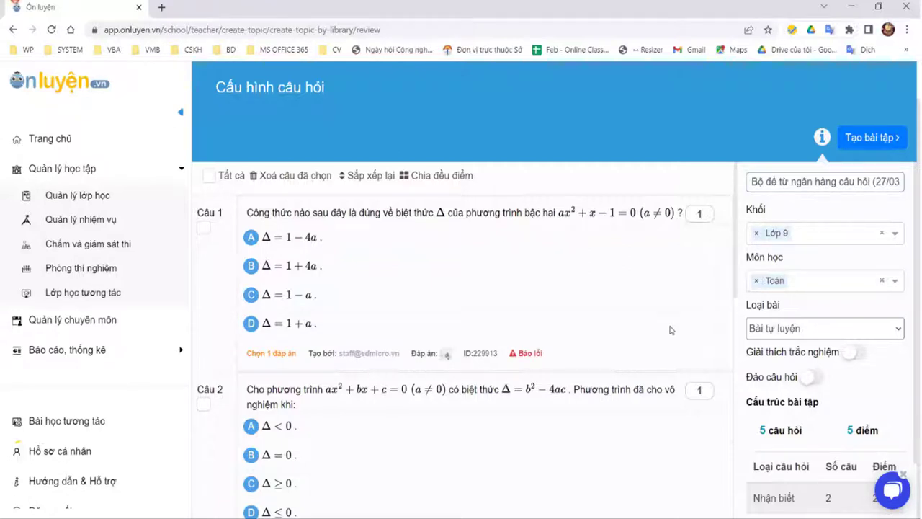
Step: Make the set a Bài kiểm tra with a 15-minute time limit
{"action": "left_click", "coordinate": [824, 329]}
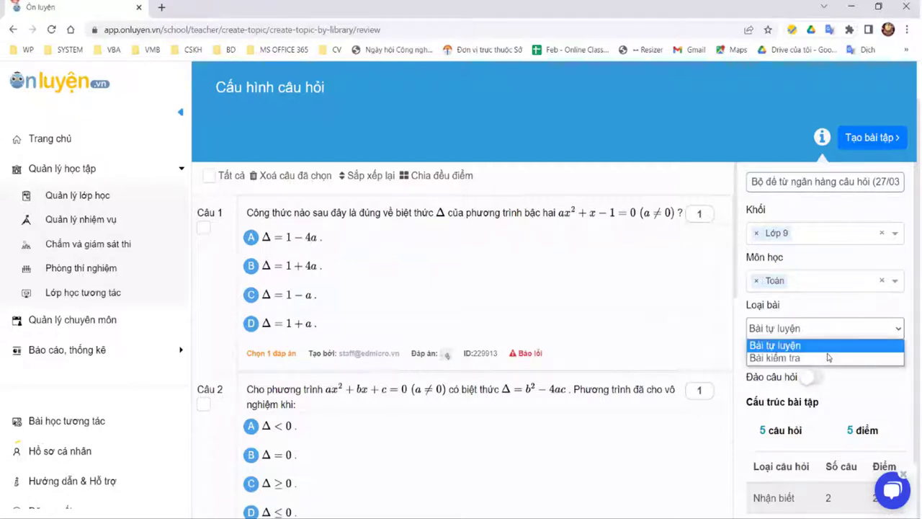
{"action": "left_click", "coordinate": [829, 359]}
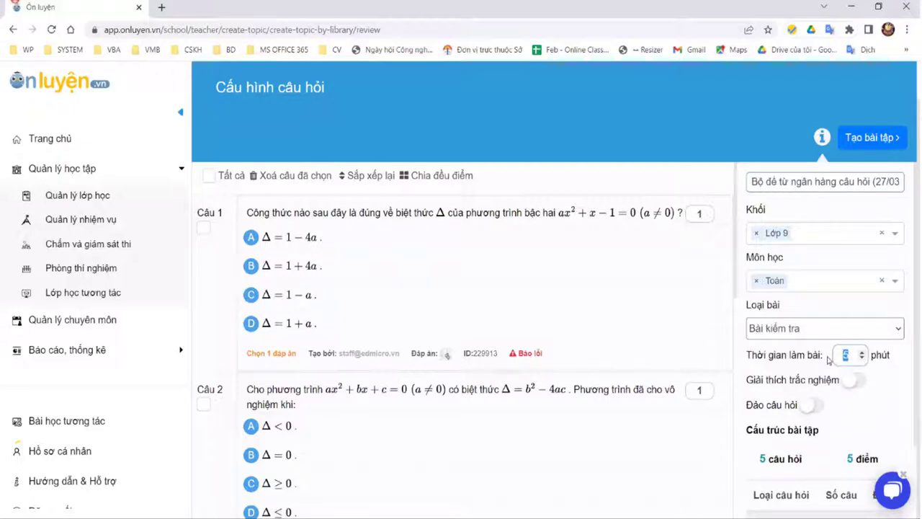
{"action": "type", "text": "15"}
Step: Turn on the 'Giải thích trắc nghiệm' and 'Đảo câu hỏi' toggles
{"action": "scroll", "coordinate": [767, 371], "scroll_direction": "down", "scroll_amount": 3}
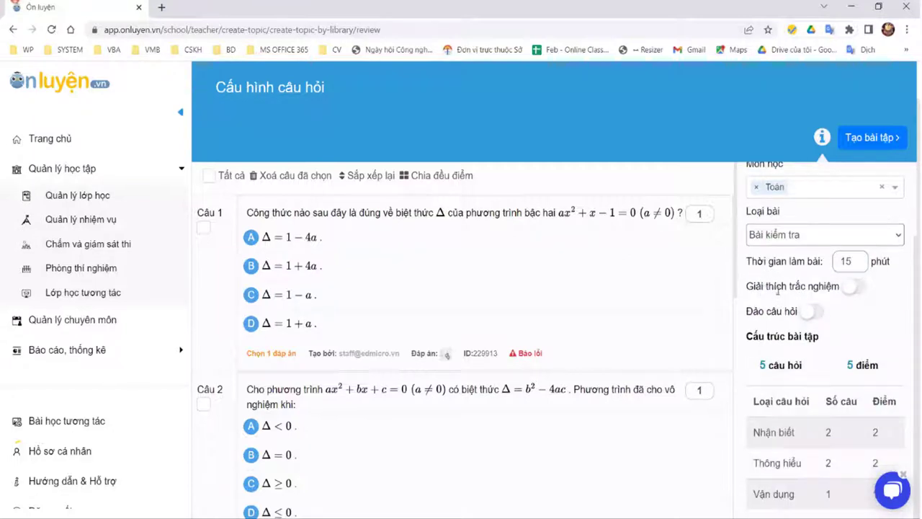
{"action": "left_click", "coordinate": [856, 287]}
{"action": "left_click", "coordinate": [815, 313]}
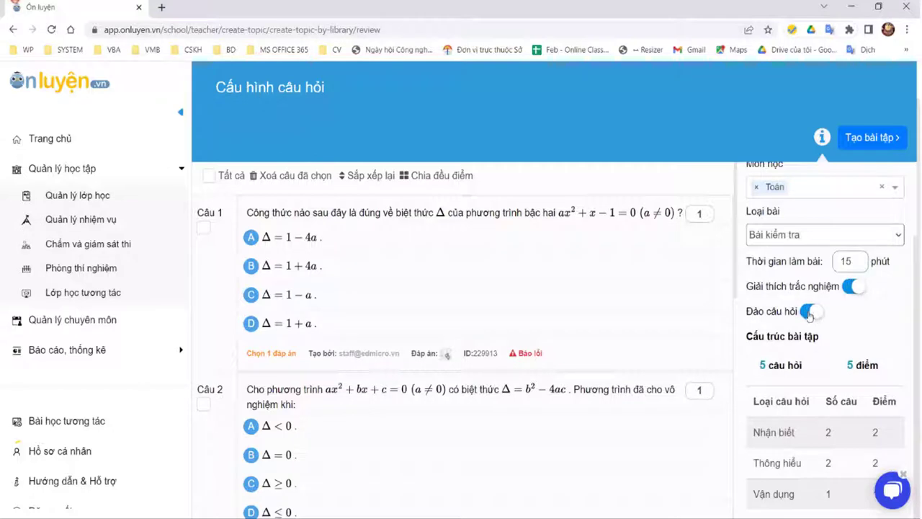
{"action": "left_click", "coordinate": [817, 314]}
{"action": "left_click", "coordinate": [817, 313]}
{"action": "scroll", "coordinate": [381, 387], "scroll_direction": "down", "scroll_amount": 3}
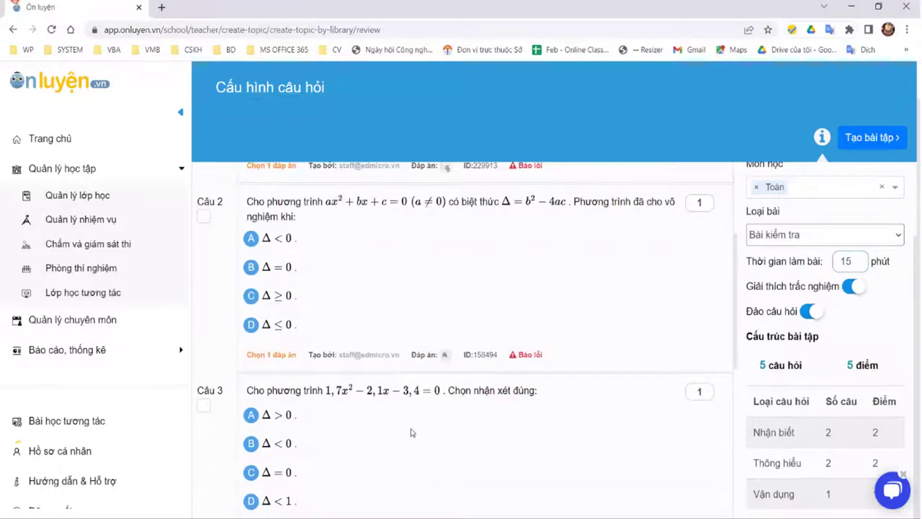
{"action": "scroll", "coordinate": [411, 433], "scroll_direction": "up", "scroll_amount": 2}
{"action": "scroll", "coordinate": [430, 437], "scroll_direction": "down", "scroll_amount": 4}
{"action": "scroll", "coordinate": [432, 319], "scroll_direction": "up", "scroll_amount": 3}
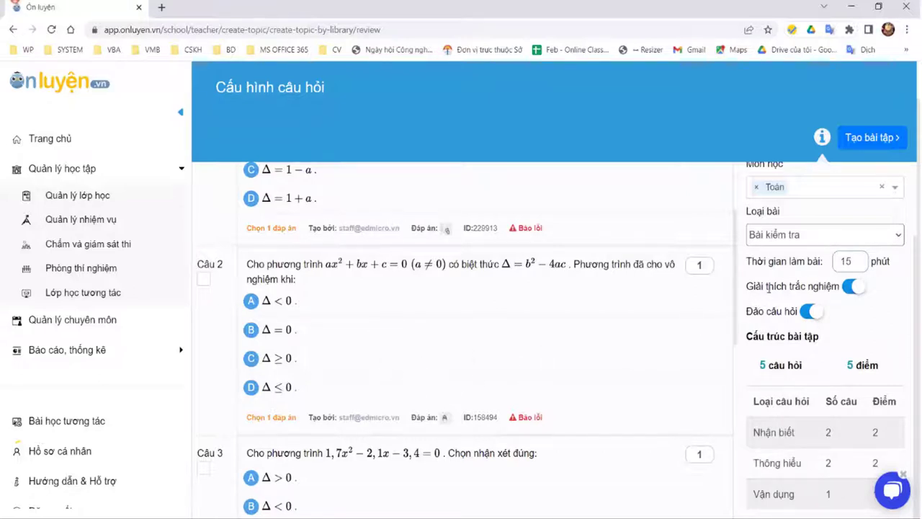
{"action": "left_click", "coordinate": [849, 289]}
{"action": "left_click", "coordinate": [850, 289]}
{"action": "scroll", "coordinate": [483, 329], "scroll_direction": "up", "scroll_amount": 2}
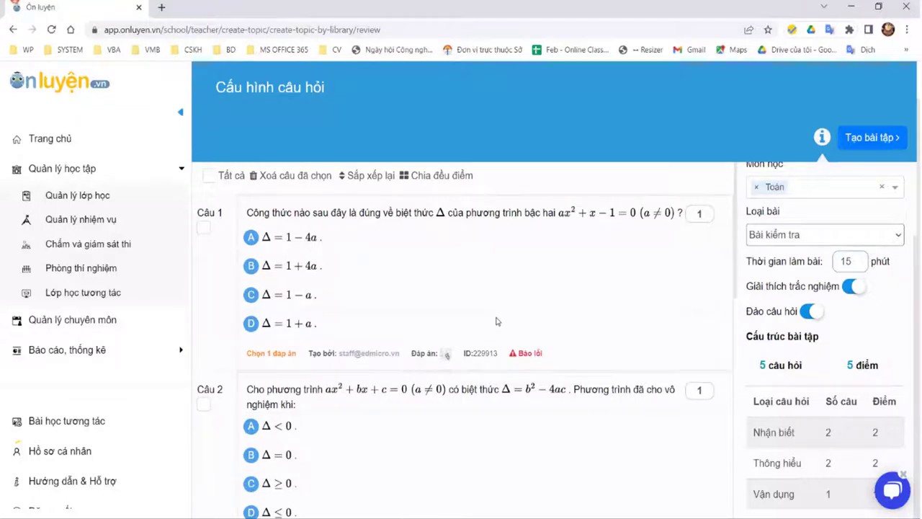
{"action": "scroll", "coordinate": [495, 321], "scroll_direction": "up", "scroll_amount": 1}
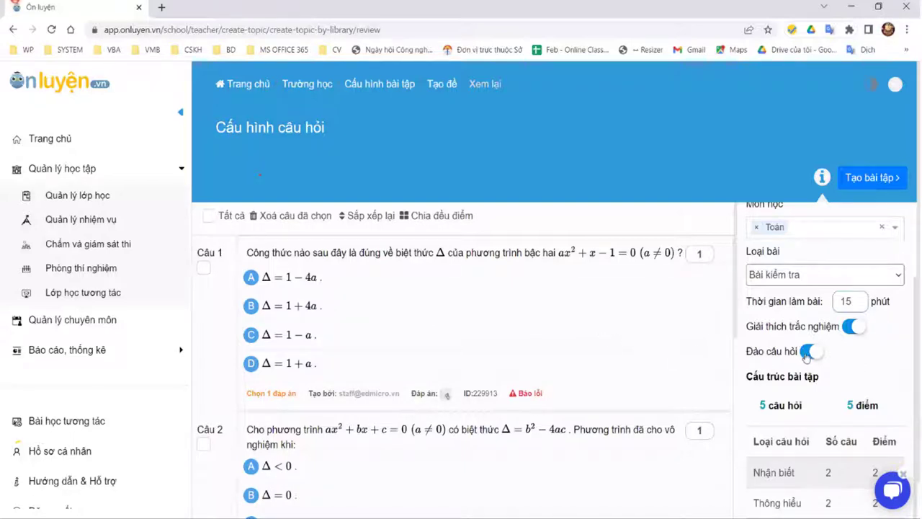
{"action": "scroll", "coordinate": [905, 380], "scroll_direction": "down", "scroll_amount": 3}
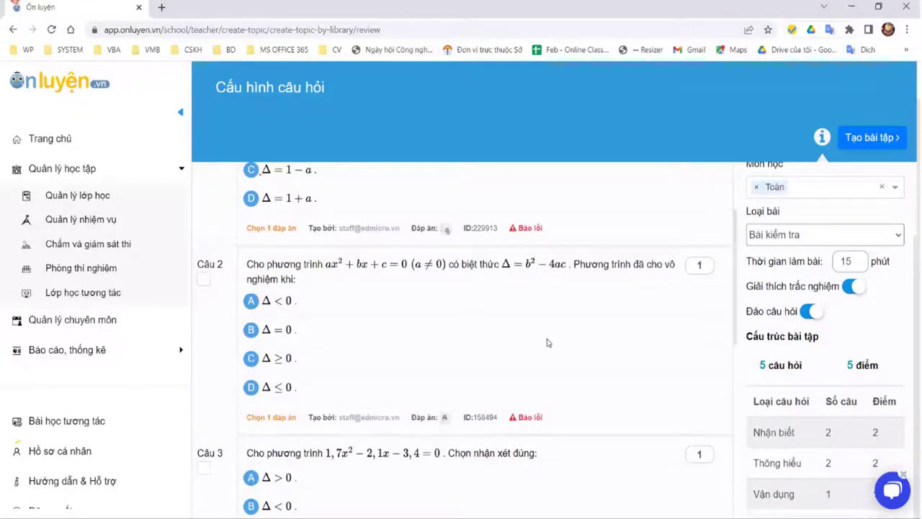
{"action": "scroll", "coordinate": [825, 338], "scroll_direction": "up", "scroll_amount": 1}
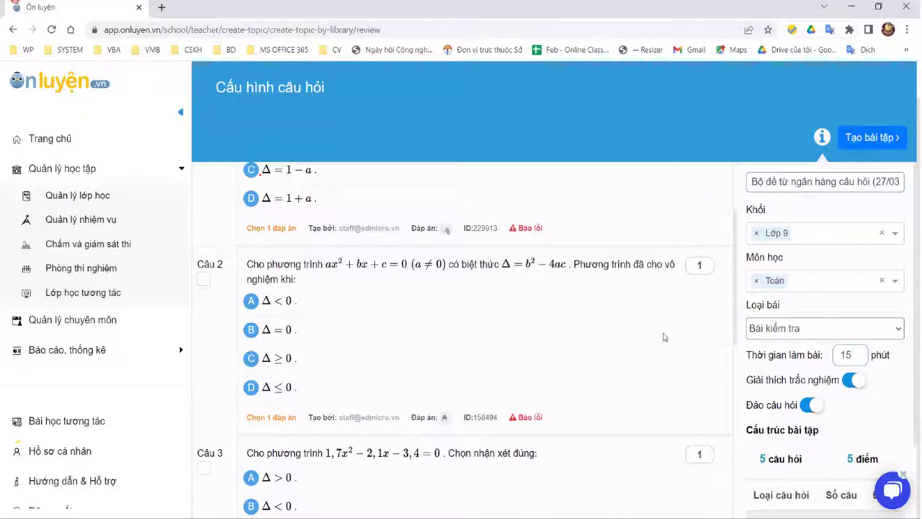
{"action": "scroll", "coordinate": [584, 311], "scroll_direction": "up", "scroll_amount": 2}
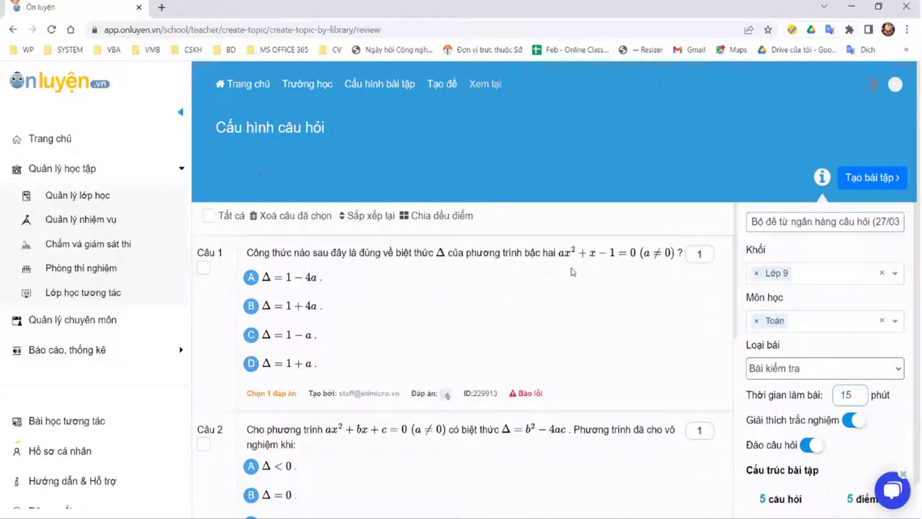
Step: Enter question scores: 2 for Câu 1 and Câu 2, 4 for Câu 3, 2 for a later question
{"action": "double_click", "coordinate": [698, 254]}
{"action": "left_click", "coordinate": [359, 301]}
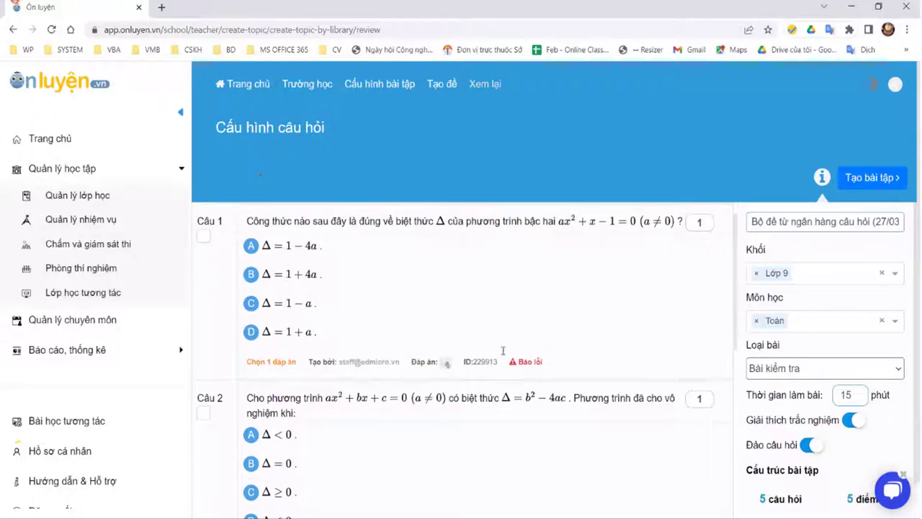
{"action": "scroll", "coordinate": [464, 340], "scroll_direction": "down", "scroll_amount": 7}
{"action": "scroll", "coordinate": [613, 436], "scroll_direction": "up", "scroll_amount": 5}
{"action": "scroll", "coordinate": [613, 436], "scroll_direction": "up", "scroll_amount": 2}
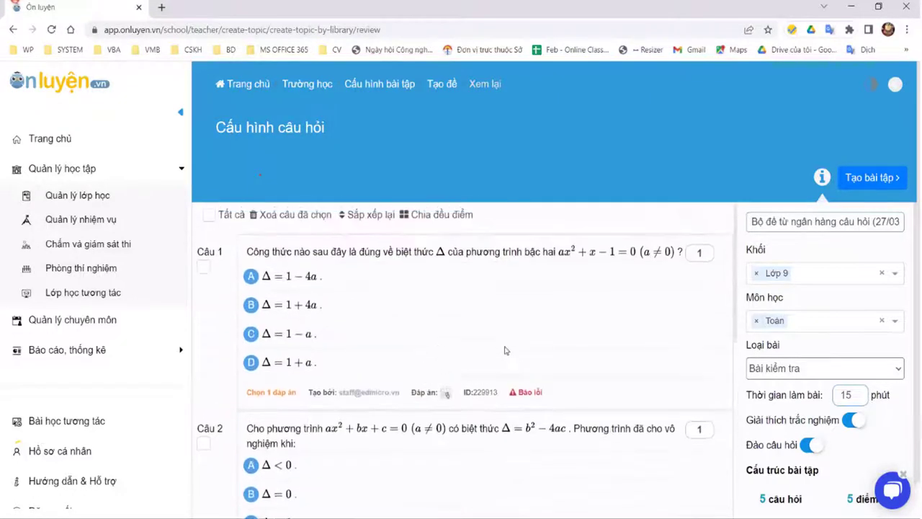
{"action": "double_click", "coordinate": [698, 254]}
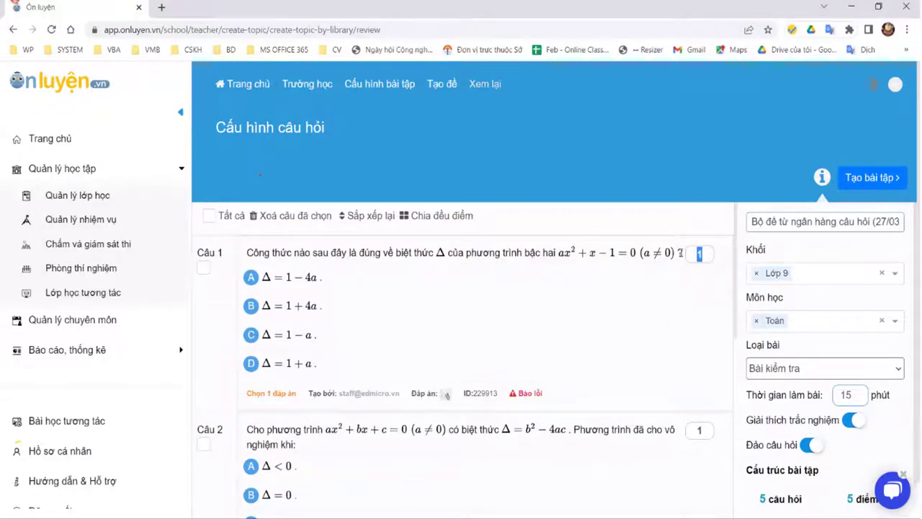
{"action": "type", "text": "2"}
{"action": "double_click", "coordinate": [699, 430]}
{"action": "type", "text": "2"}
{"action": "scroll", "coordinate": [700, 351], "scroll_direction": "down", "scroll_amount": 4}
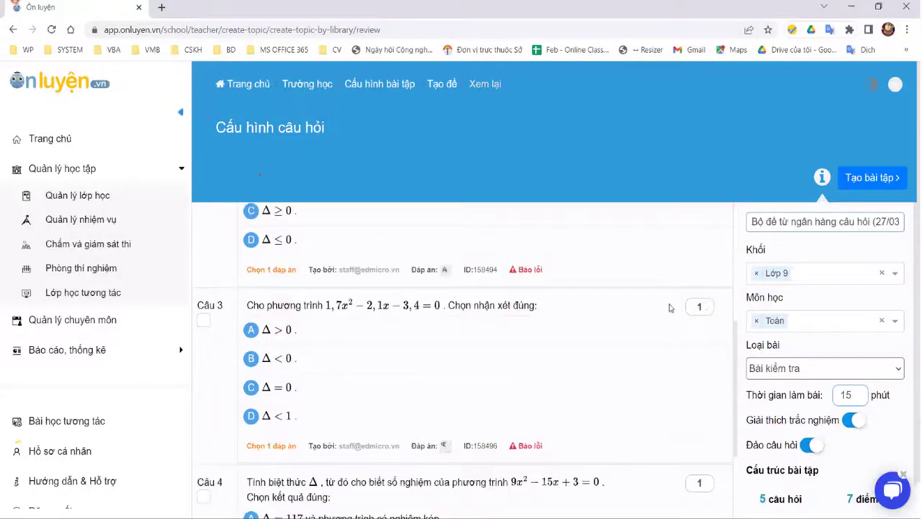
{"action": "double_click", "coordinate": [698, 306]}
{"action": "type", "text": "4"}
{"action": "double_click", "coordinate": [698, 482]}
{"action": "scroll", "coordinate": [697, 425], "scroll_direction": "down", "scroll_amount": 3}
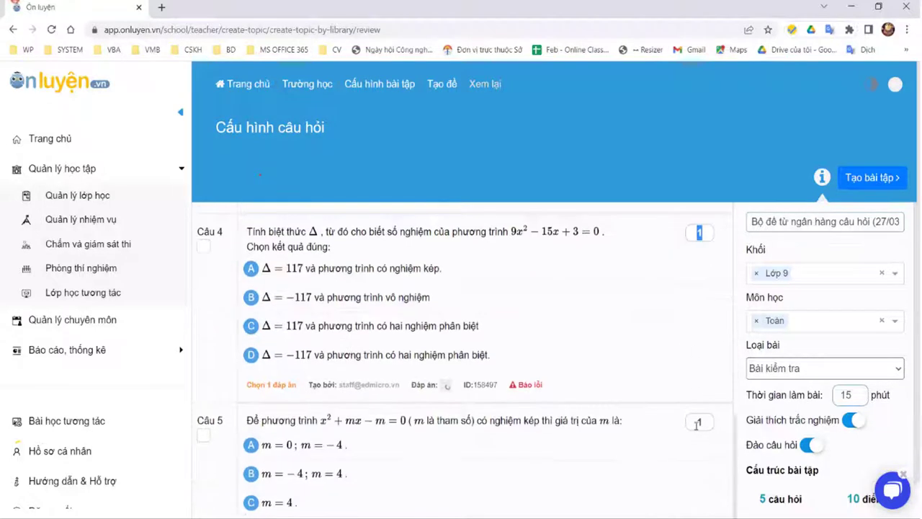
{"action": "key", "text": "Tab"}
{"action": "type", "text": "2"}
{"action": "scroll", "coordinate": [274, 249], "scroll_direction": "up", "scroll_amount": 8}
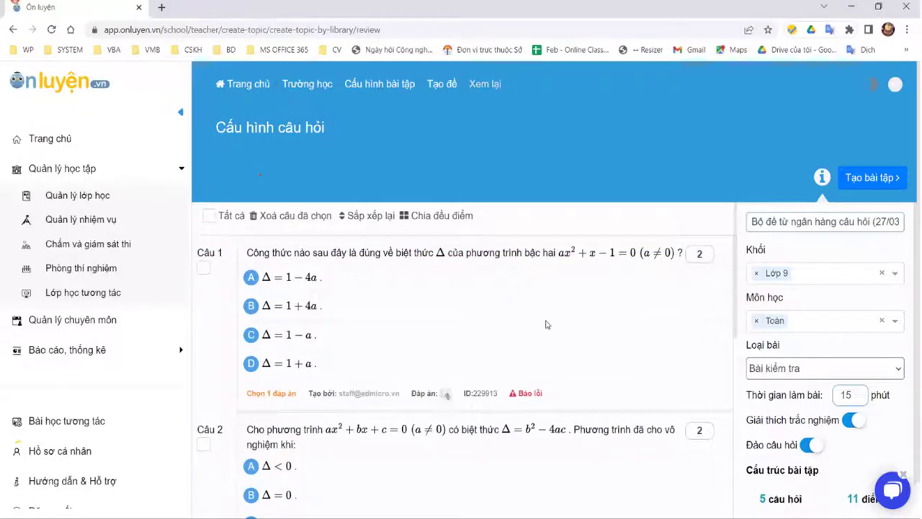
Step: Use 'Chia đều điểm' so each of the five questions is worth 2 points, totalling 10
{"action": "scroll", "coordinate": [529, 320], "scroll_direction": "down", "scroll_amount": 2}
{"action": "scroll", "coordinate": [868, 189], "scroll_direction": "down", "scroll_amount": 4}
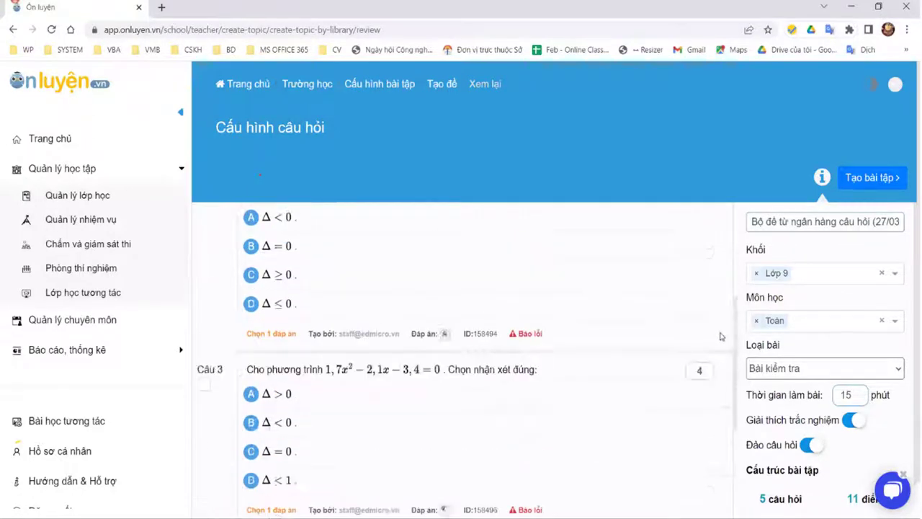
{"action": "scroll", "coordinate": [874, 184], "scroll_direction": "up", "scroll_amount": 6}
{"action": "scroll", "coordinate": [610, 358], "scroll_direction": "down", "scroll_amount": 6}
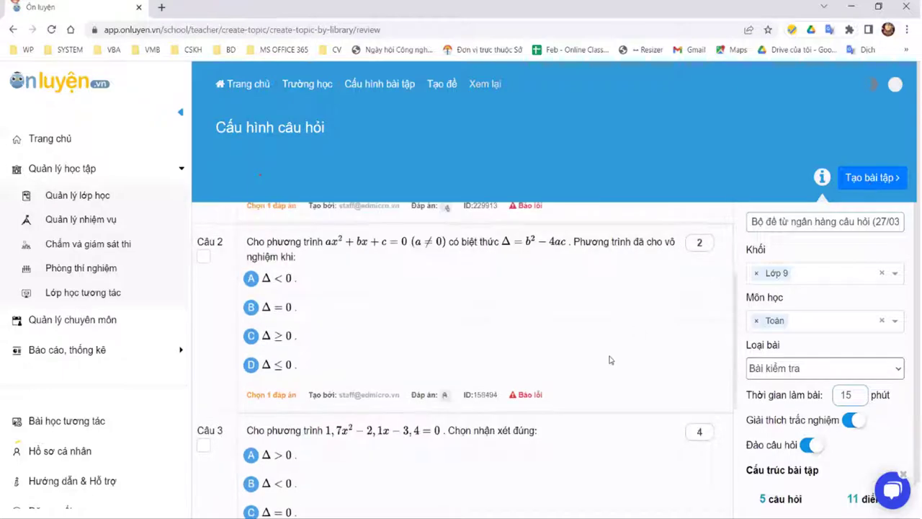
{"action": "scroll", "coordinate": [598, 361], "scroll_direction": "up", "scroll_amount": 5}
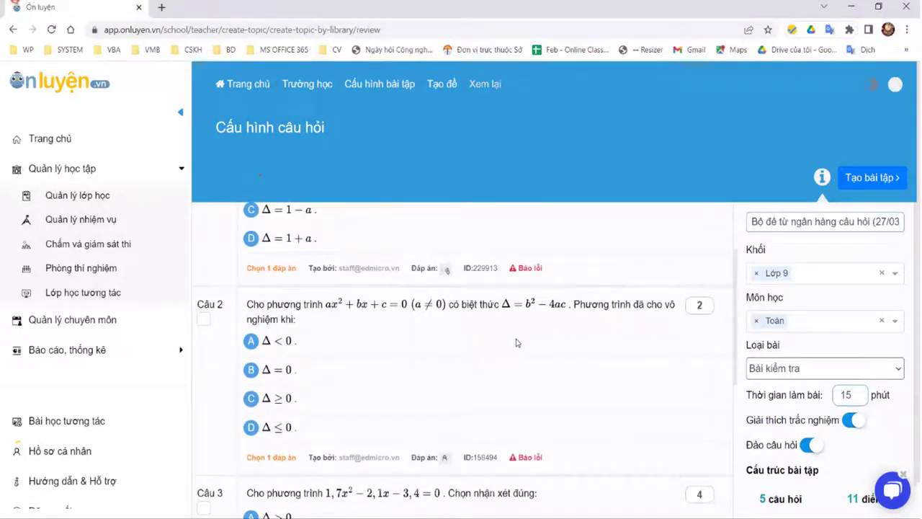
{"action": "scroll", "coordinate": [522, 341], "scroll_direction": "up", "scroll_amount": 2}
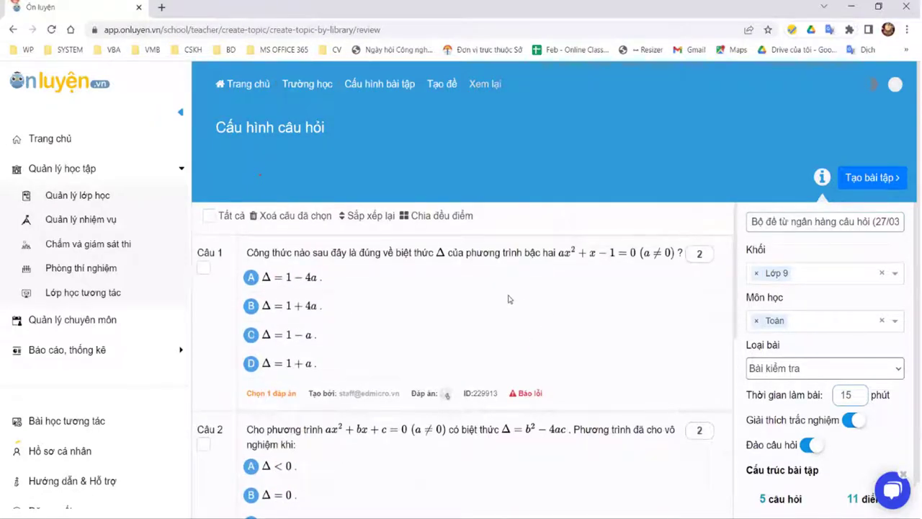
{"action": "left_click", "coordinate": [406, 220]}
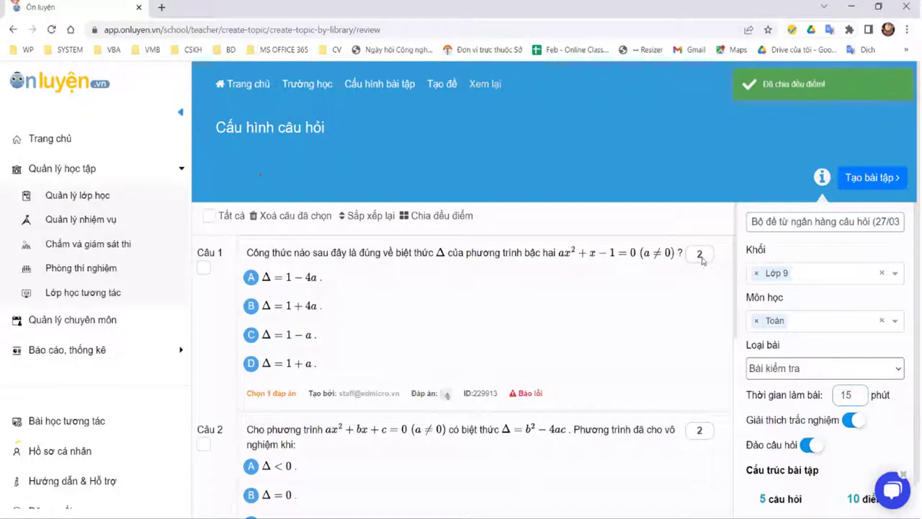
{"action": "scroll", "coordinate": [717, 277], "scroll_direction": "down", "scroll_amount": 5}
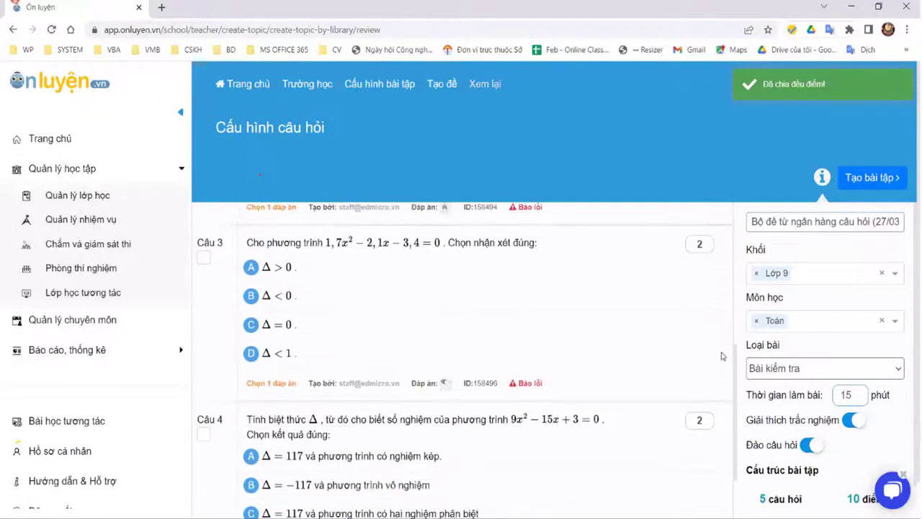
{"action": "scroll", "coordinate": [681, 359], "scroll_direction": "down", "scroll_amount": 4}
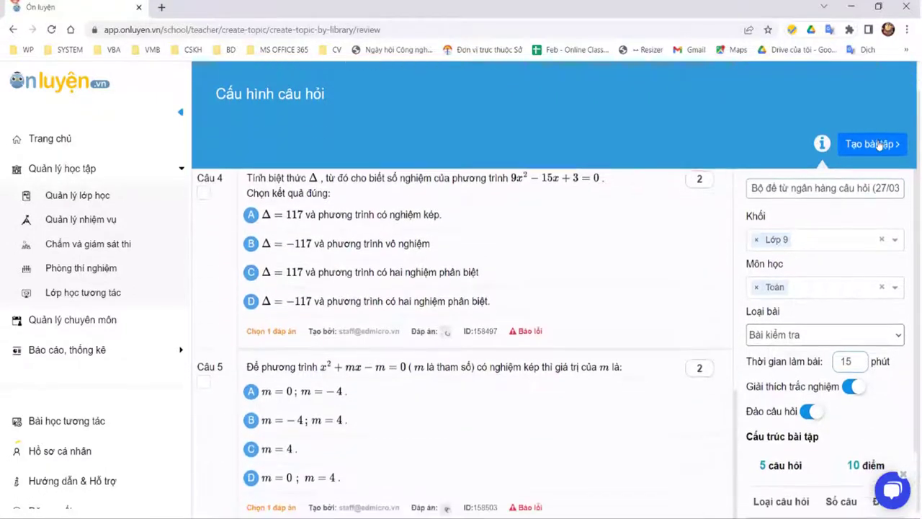
{"action": "scroll", "coordinate": [792, 115], "scroll_direction": "up", "scroll_amount": 4}
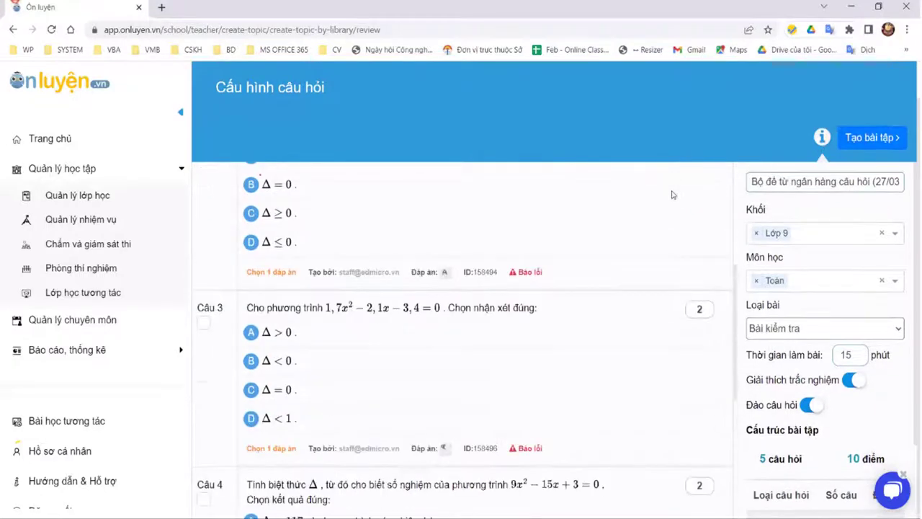
{"action": "scroll", "coordinate": [787, 93], "scroll_direction": "up", "scroll_amount": 4}
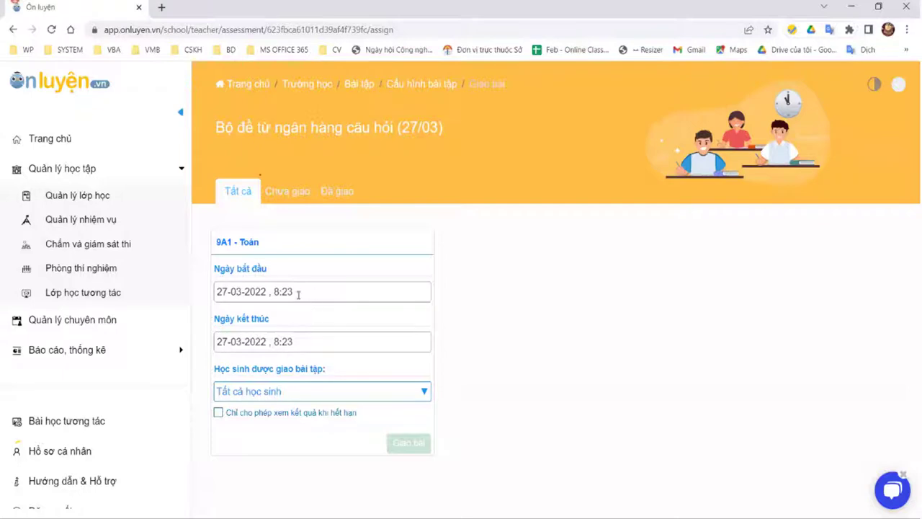
Step: Change the assignment end date to 01-04-2022
{"action": "left_click", "coordinate": [320, 343]}
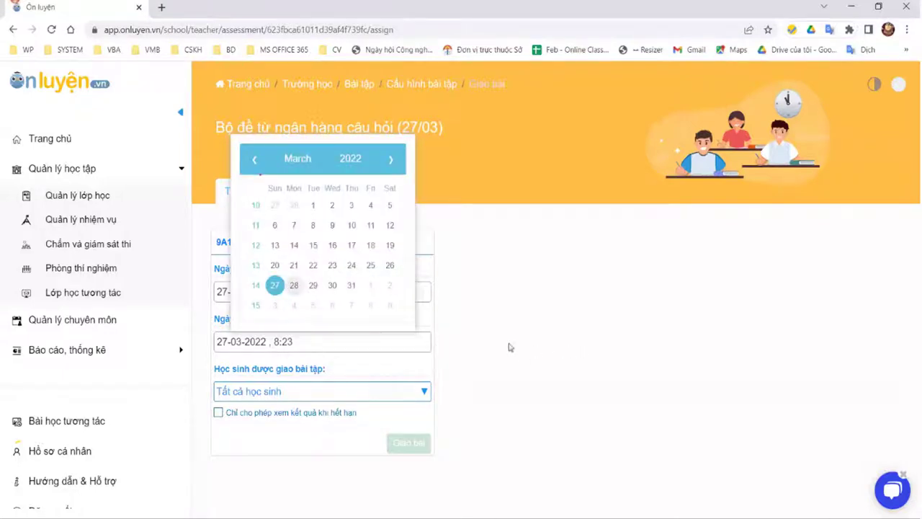
{"action": "left_click", "coordinate": [240, 343]}
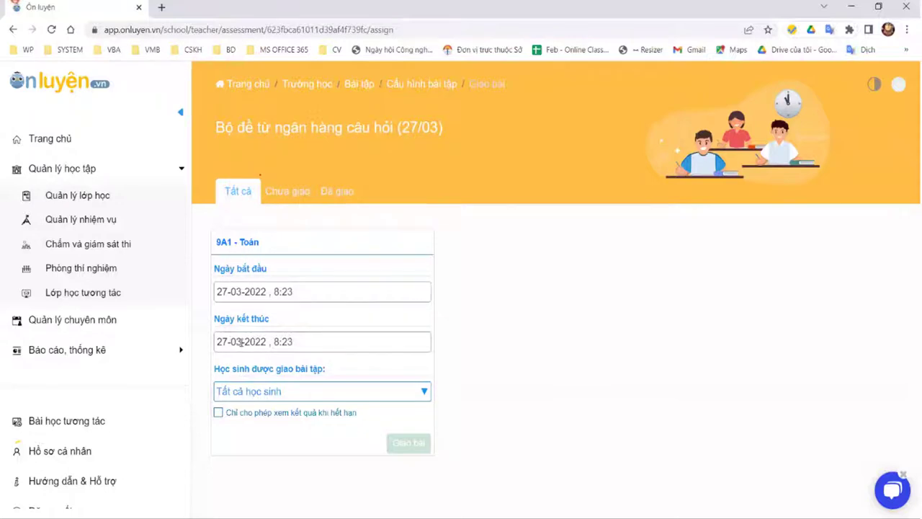
{"action": "left_click_drag", "start_coordinate": [227, 341], "coordinate": [210, 343]}
{"action": "type", "text": "01"}
{"action": "key", "text": "BackSpace"}
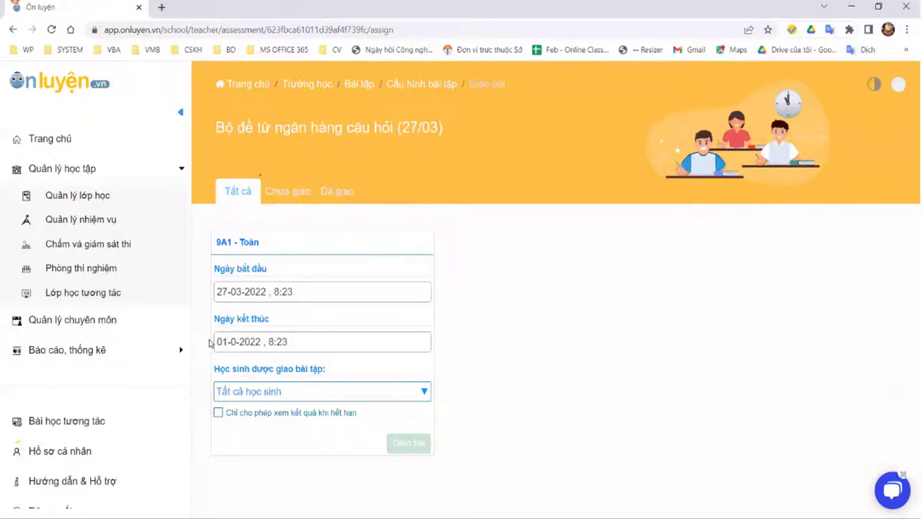
{"action": "type", "text": "4"}
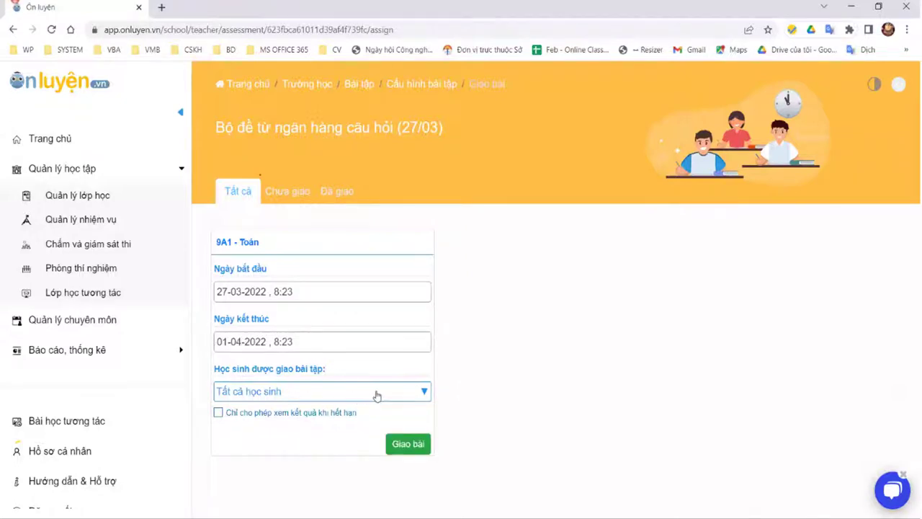
Step: Try ticking individual students, then revert the recipients to 'Tất cả học sinh'
{"action": "left_click", "coordinate": [377, 395]}
{"action": "scroll", "coordinate": [689, 360], "scroll_direction": "down", "scroll_amount": 1}
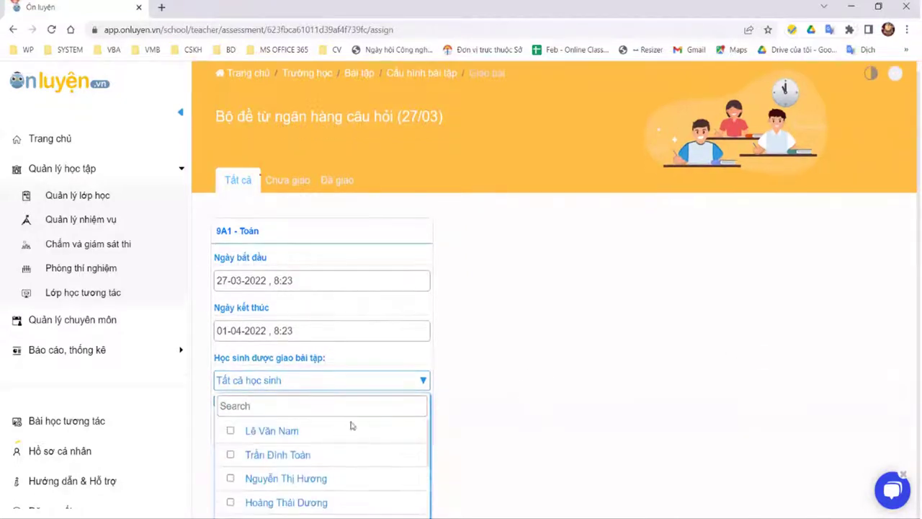
{"action": "left_click", "coordinate": [396, 387]}
{"action": "left_click", "coordinate": [397, 391]}
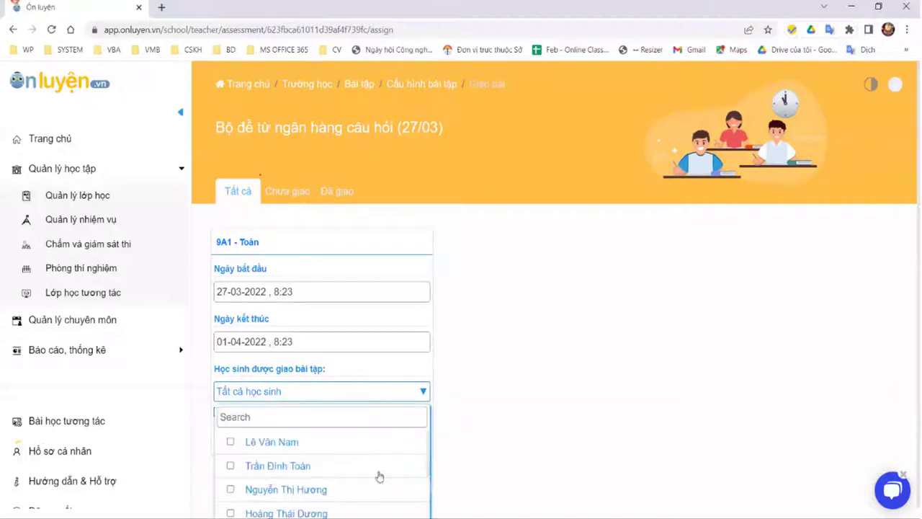
{"action": "left_click", "coordinate": [400, 391]}
{"action": "left_click", "coordinate": [402, 396]}
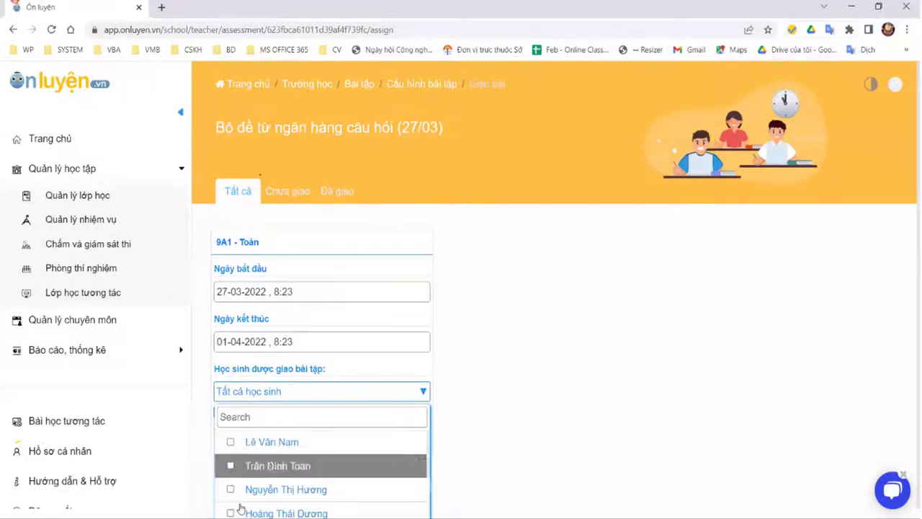
{"action": "left_click", "coordinate": [232, 442]}
{"action": "left_click", "coordinate": [231, 465]}
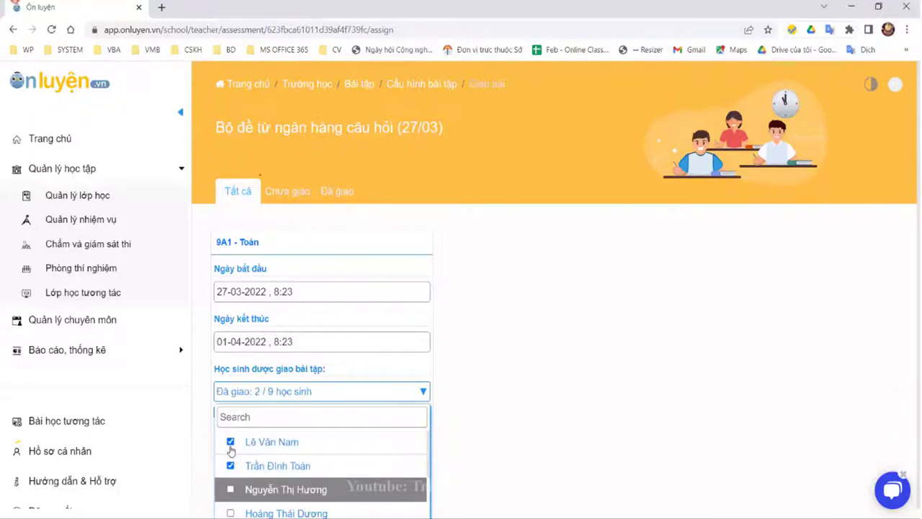
{"action": "left_click", "coordinate": [231, 442]}
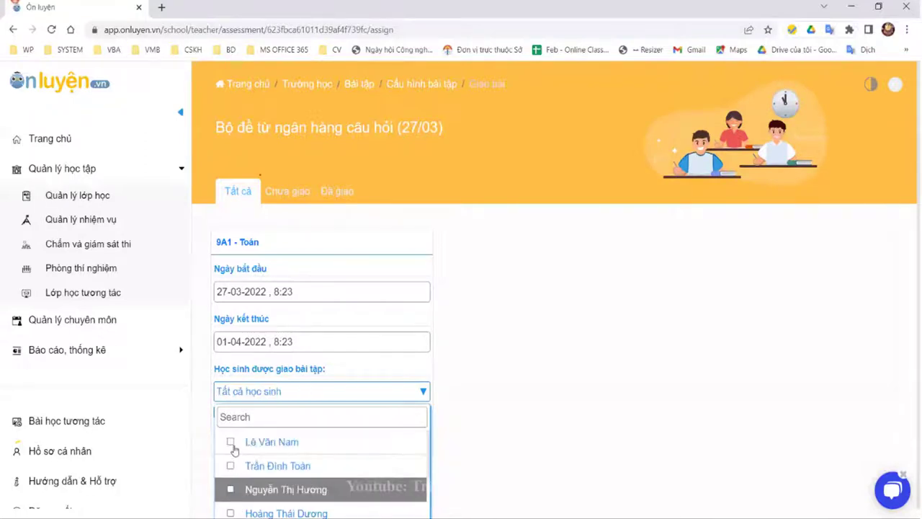
{"action": "left_click", "coordinate": [232, 442]}
{"action": "left_click", "coordinate": [231, 465]}
{"action": "left_click", "coordinate": [230, 441]}
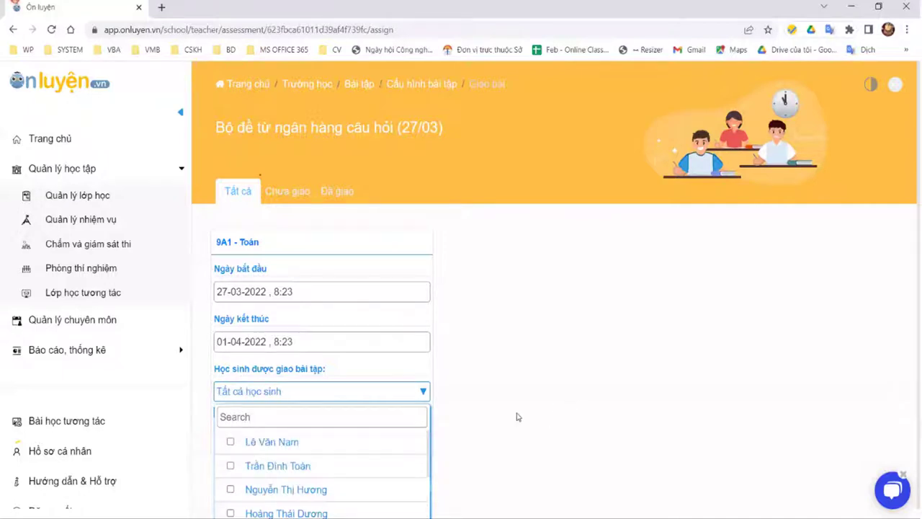
{"action": "left_click", "coordinate": [527, 409]}
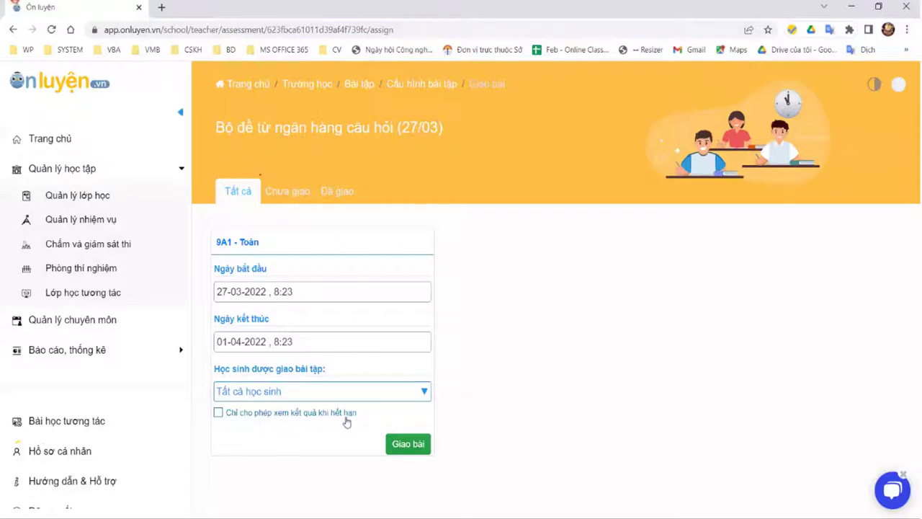
Step: Show results only after the deadline, keep the 01-04-2022 end date, and return to the test-set list
{"action": "left_click", "coordinate": [277, 430]}
{"action": "left_click", "coordinate": [297, 342]}
{"action": "double_click", "coordinate": [284, 341]}
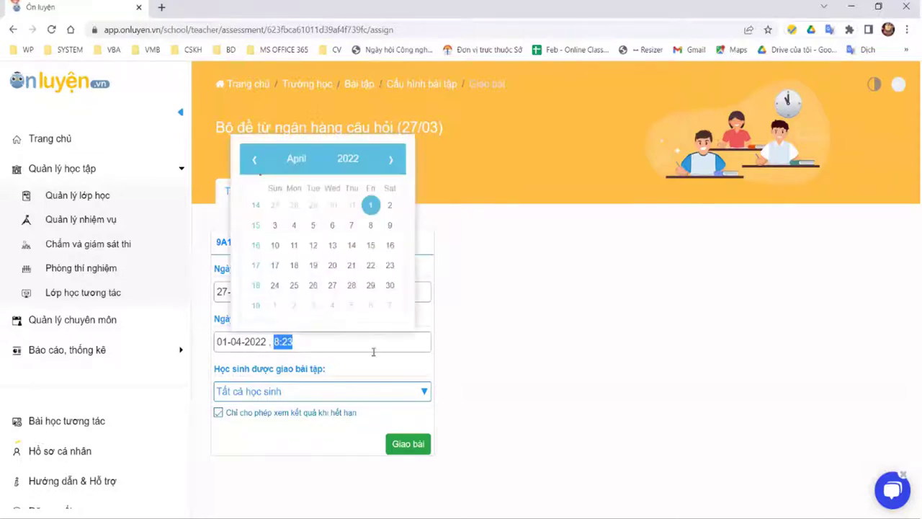
{"action": "left_click", "coordinate": [310, 348]}
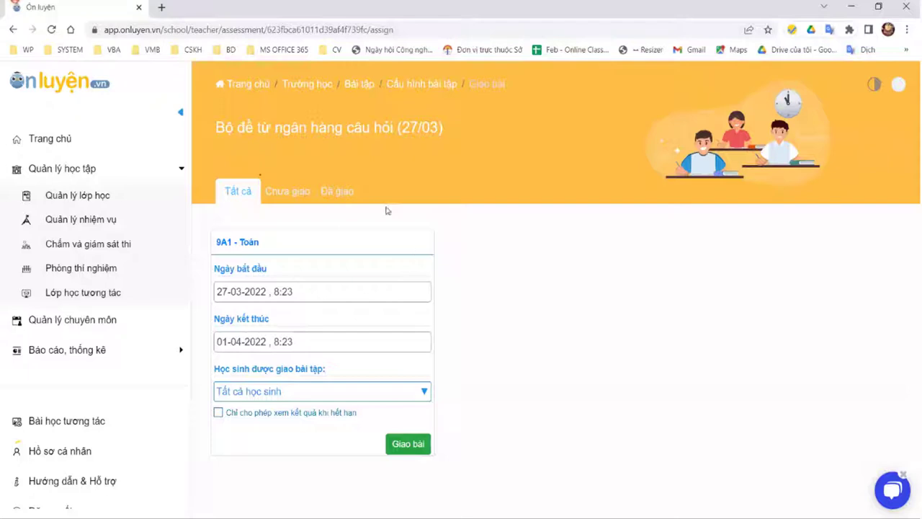
{"action": "left_click", "coordinate": [81, 220]}
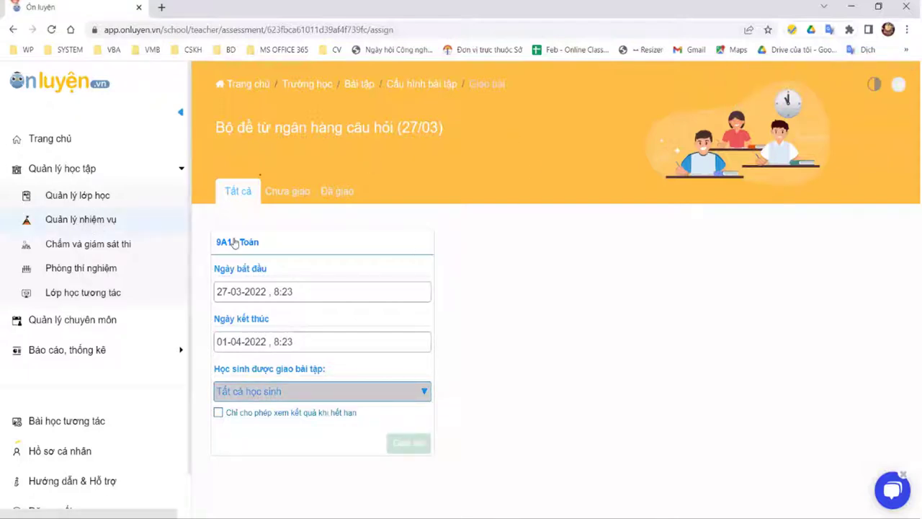
{"action": "left_click", "coordinate": [343, 289]}
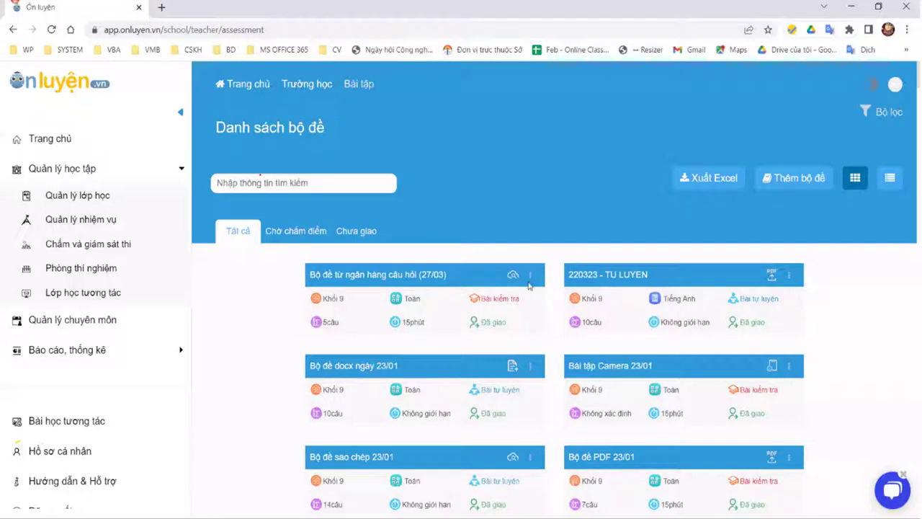
{"action": "left_click", "coordinate": [532, 280]}
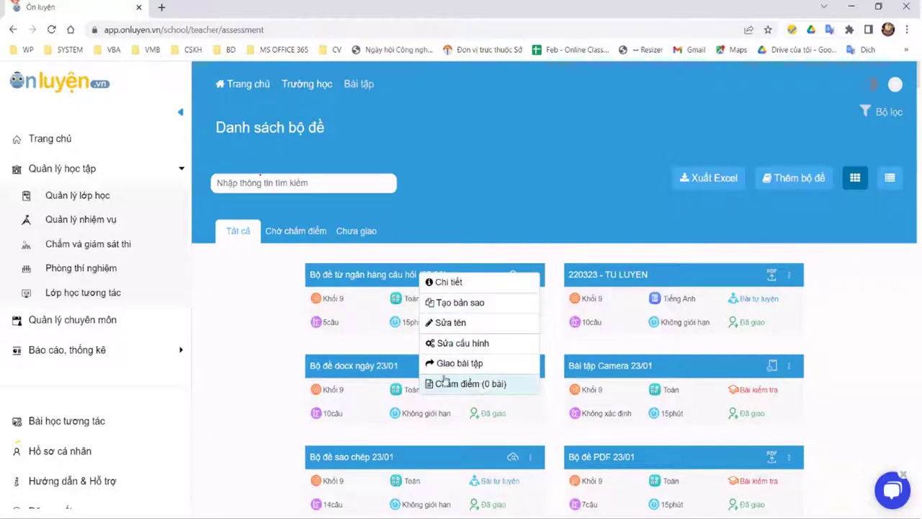
{"action": "left_click", "coordinate": [463, 283]}
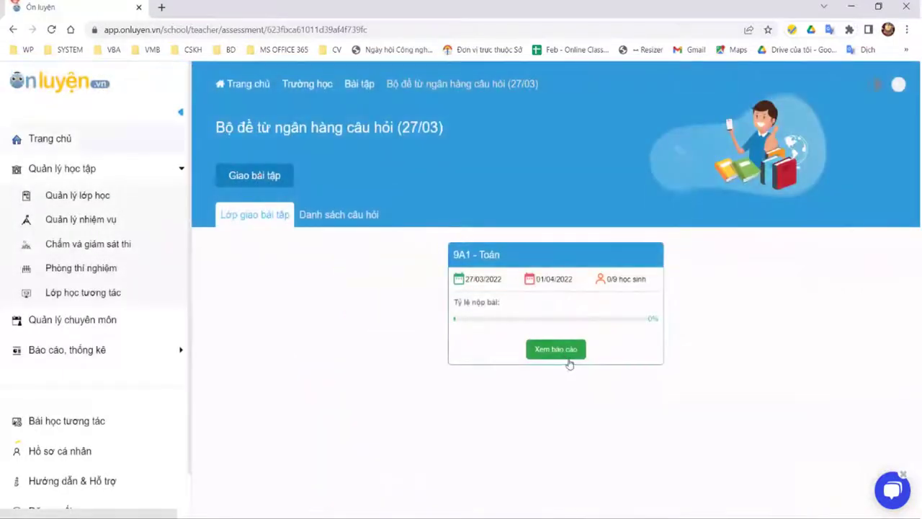
{"action": "left_click", "coordinate": [18, 31]}
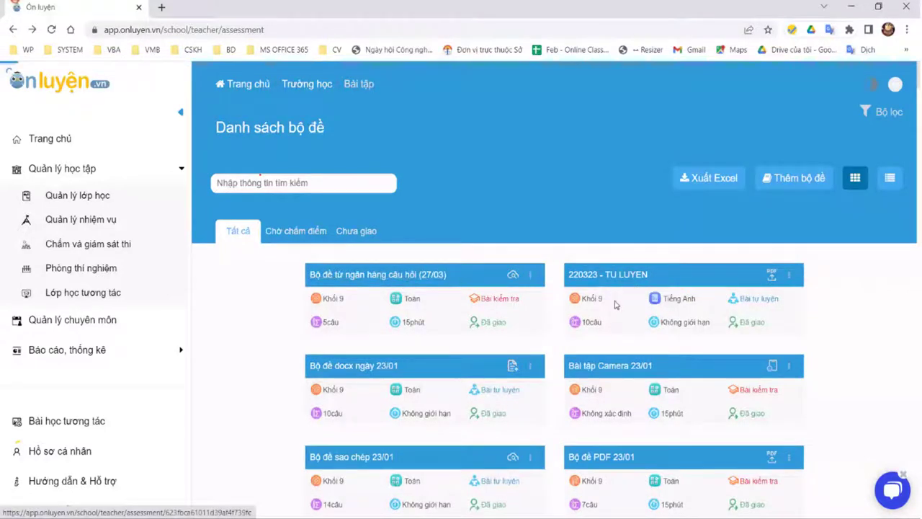
{"action": "left_click", "coordinate": [556, 350]}
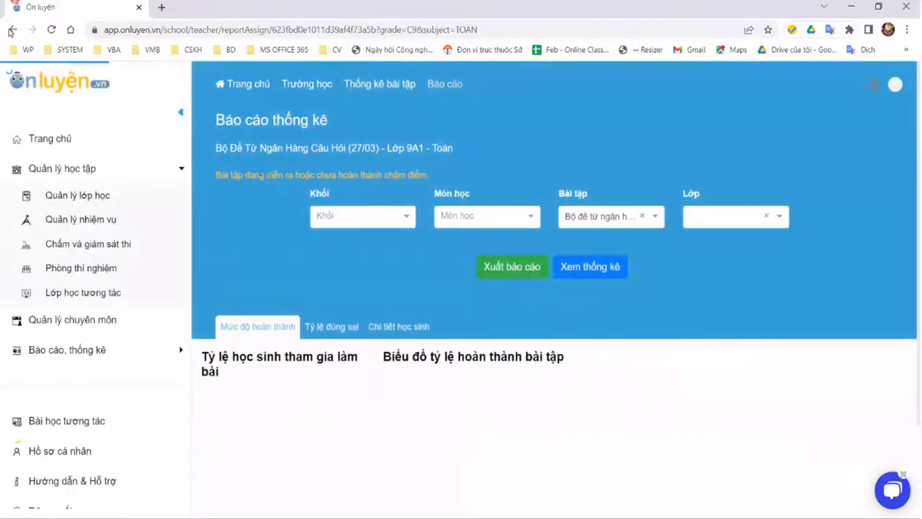
{"action": "right_click", "coordinate": [10, 31]}
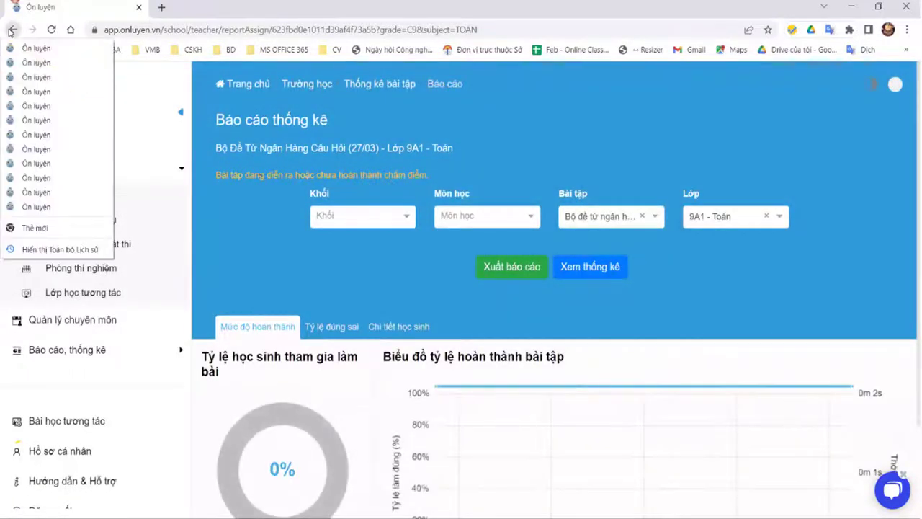
{"action": "left_click", "coordinate": [41, 98]}
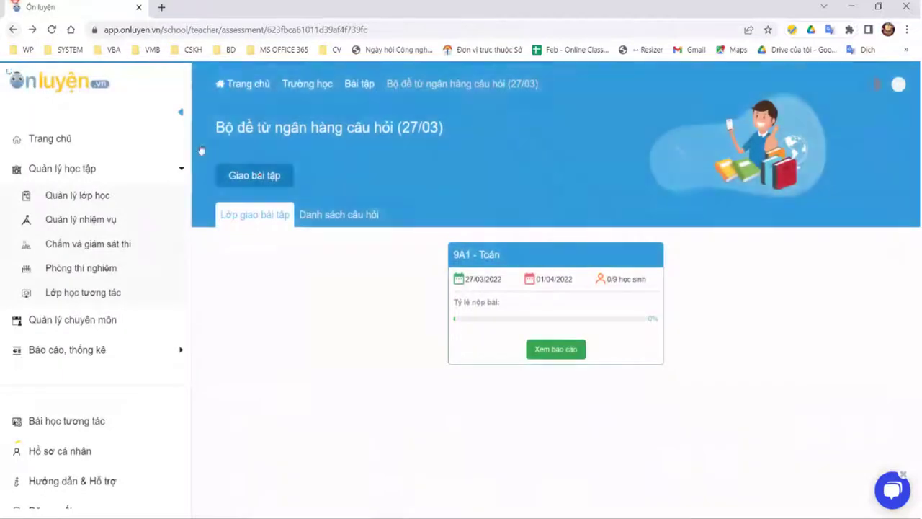
{"action": "key", "text": "alt+Left"}
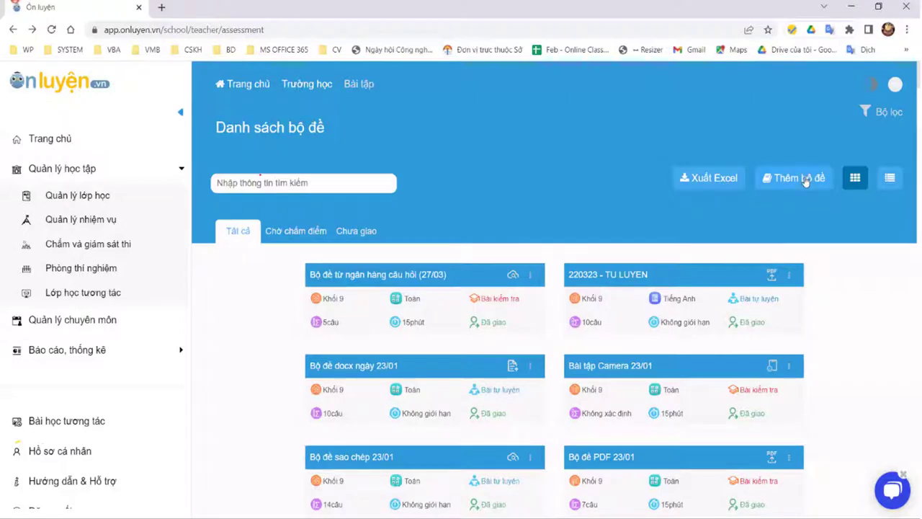
Step: Create a PDF-based test set and load DE TOAN.pdf from GG-DRIVER > ONLUYEN > Mẫu đề import từ Word
{"action": "left_click", "coordinate": [762, 181]}
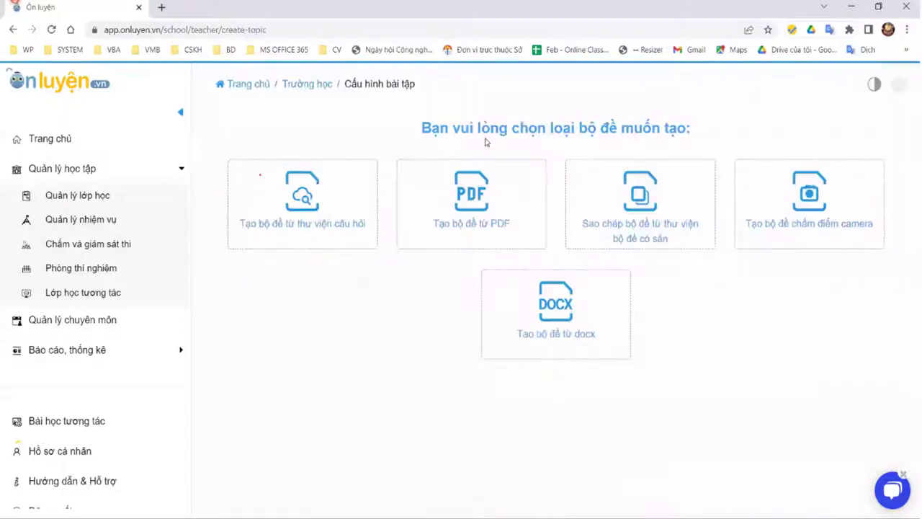
{"action": "left_click", "coordinate": [479, 206]}
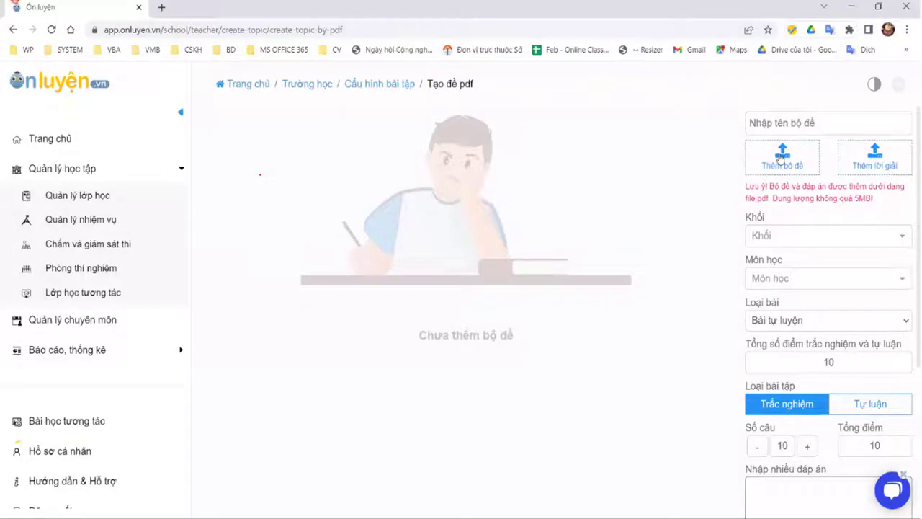
{"action": "left_click", "coordinate": [782, 155]}
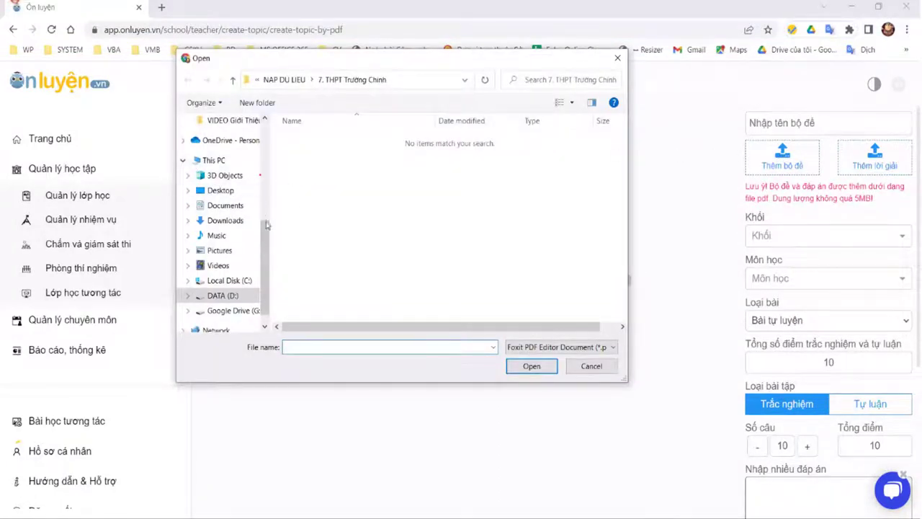
{"action": "scroll", "coordinate": [238, 209], "scroll_direction": "up", "scroll_amount": 4}
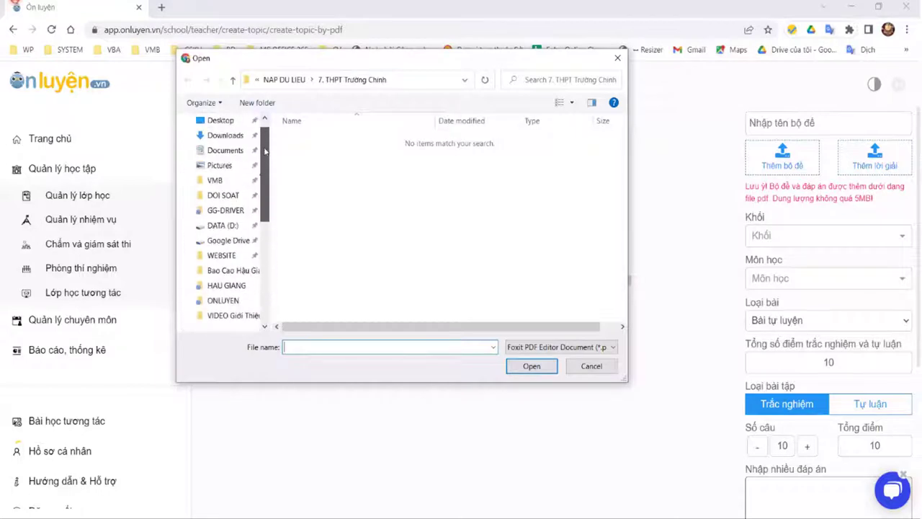
{"action": "left_click", "coordinate": [225, 209]}
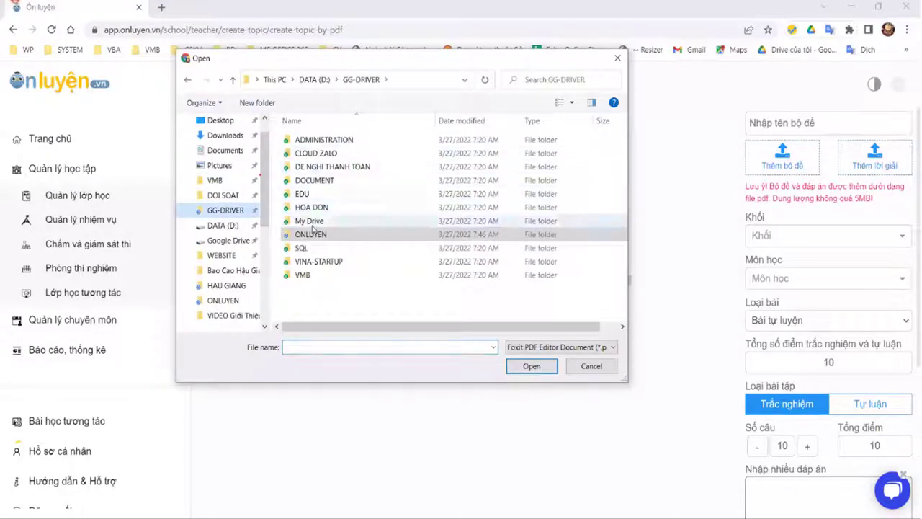
{"action": "double_click", "coordinate": [312, 231]}
{"action": "left_click", "coordinate": [317, 168]}
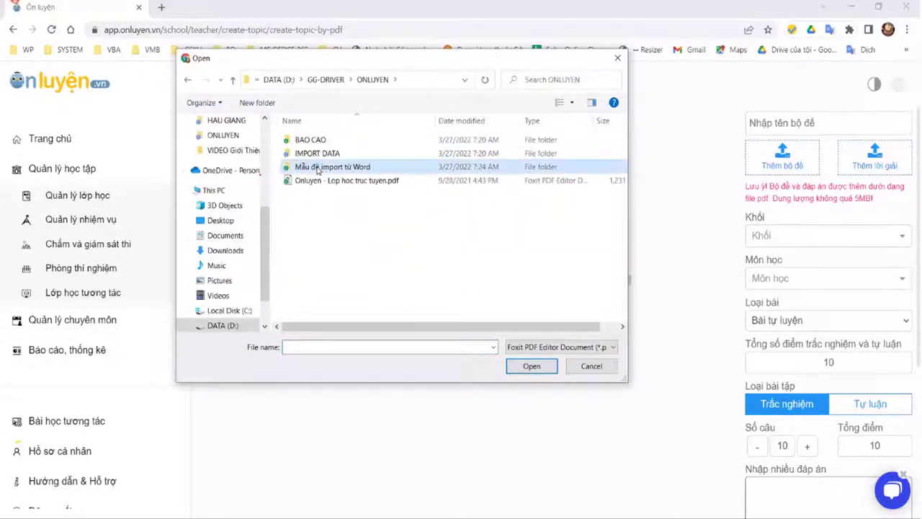
{"action": "double_click", "coordinate": [325, 168]}
{"action": "left_click", "coordinate": [320, 168]}
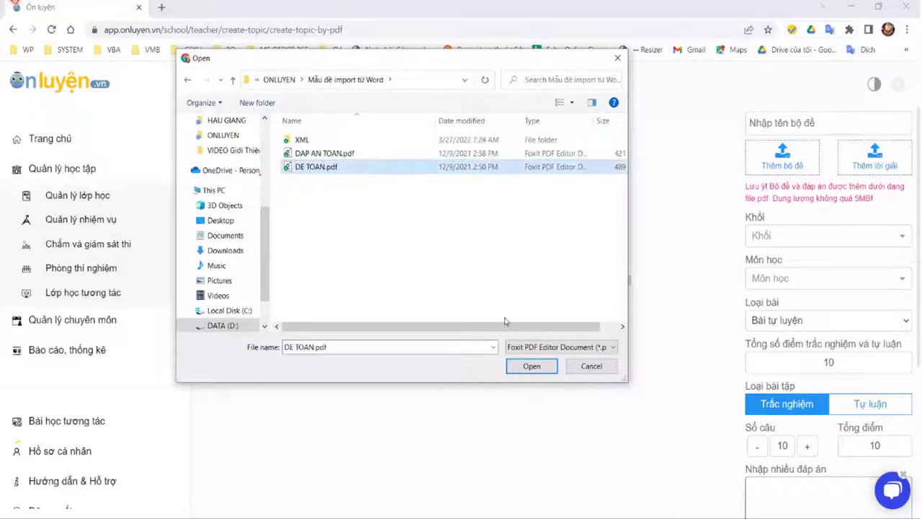
{"action": "left_click", "coordinate": [531, 366]}
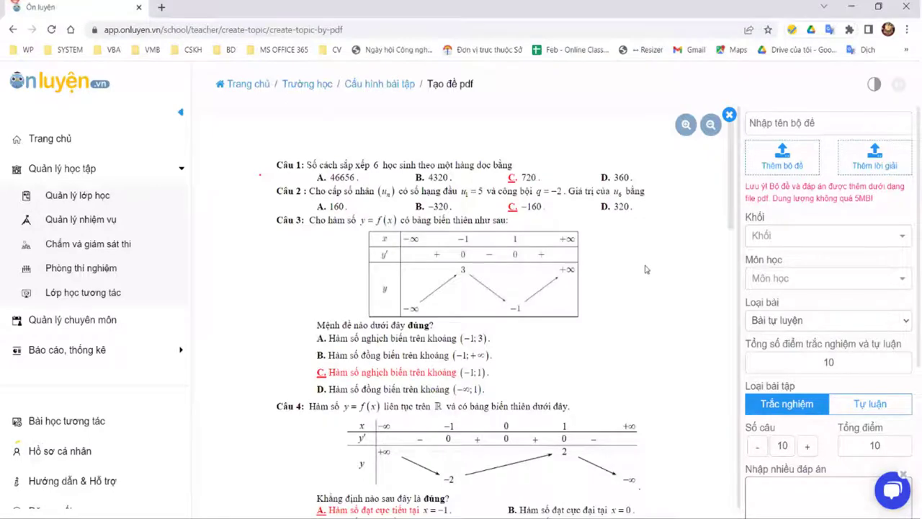
Step: Name the test set 'Bộ đề PDF (27/03)'
{"action": "scroll", "coordinate": [684, 260], "scroll_direction": "down", "scroll_amount": 4}
{"action": "scroll", "coordinate": [720, 273], "scroll_direction": "down", "scroll_amount": 12}
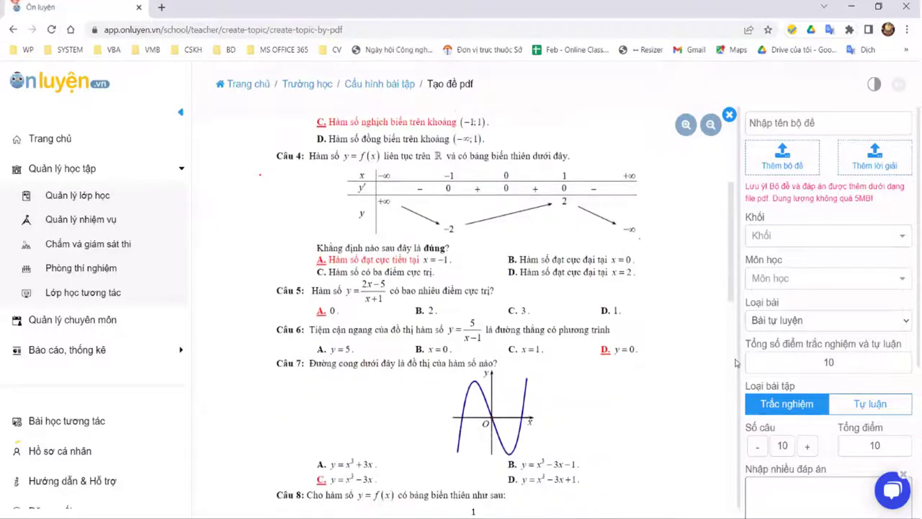
{"action": "scroll", "coordinate": [709, 216], "scroll_direction": "up", "scroll_amount": 8}
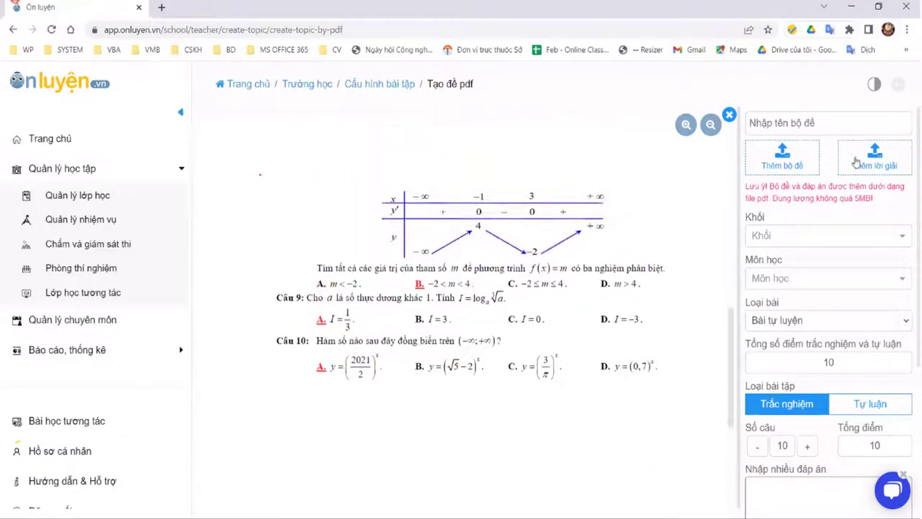
{"action": "scroll", "coordinate": [506, 294], "scroll_direction": "up", "scroll_amount": 4}
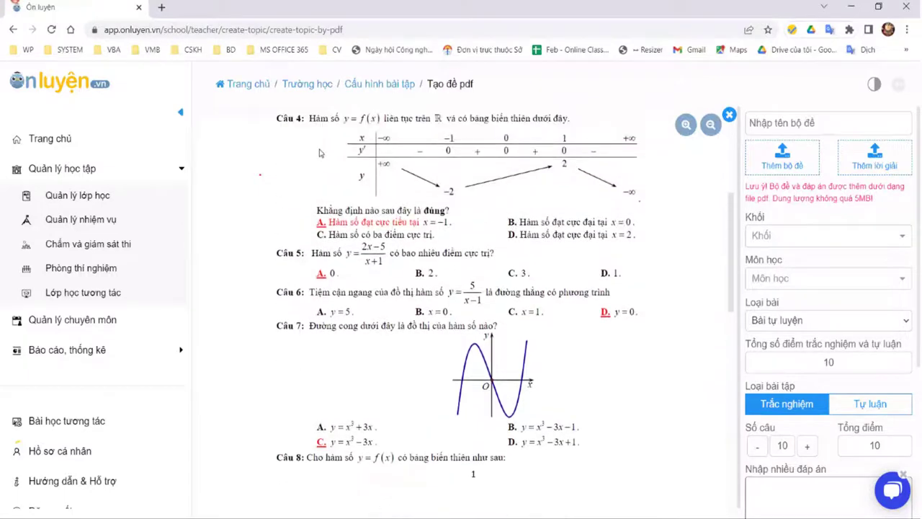
{"action": "scroll", "coordinate": [506, 294], "scroll_direction": "up", "scroll_amount": 3}
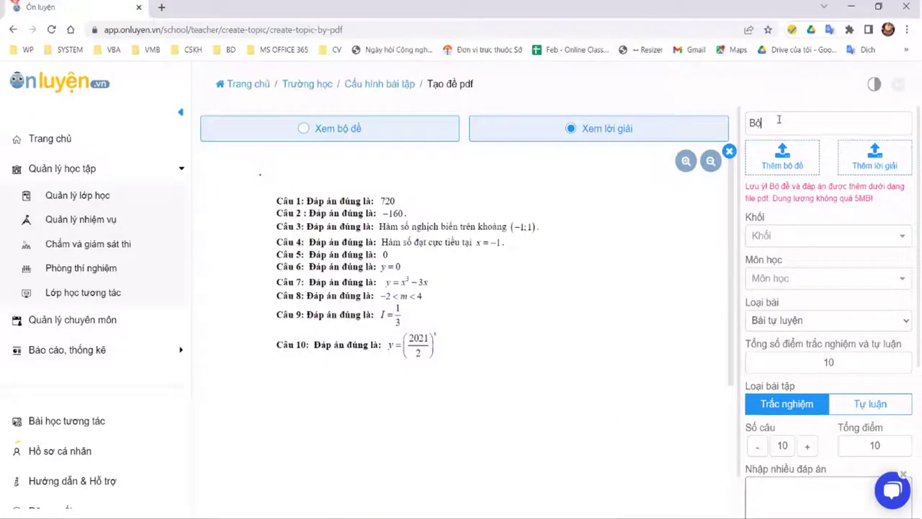
{"action": "type", "text": "đề"}
{"action": "type", "text": " PDF"}
{"action": "type", "text": " (2)"}
{"action": "type", "text": "7/03"}
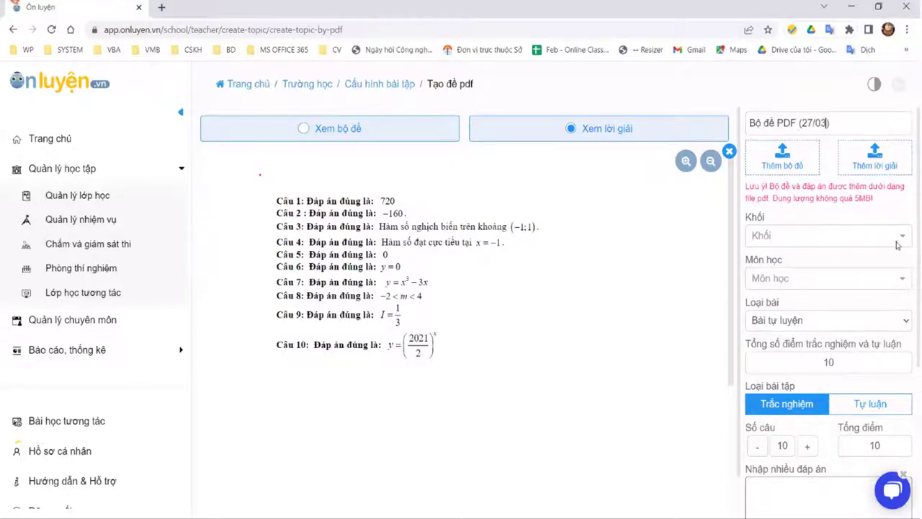
Step: Set the test's grade to Lớp 9
{"action": "left_click", "coordinate": [899, 238]}
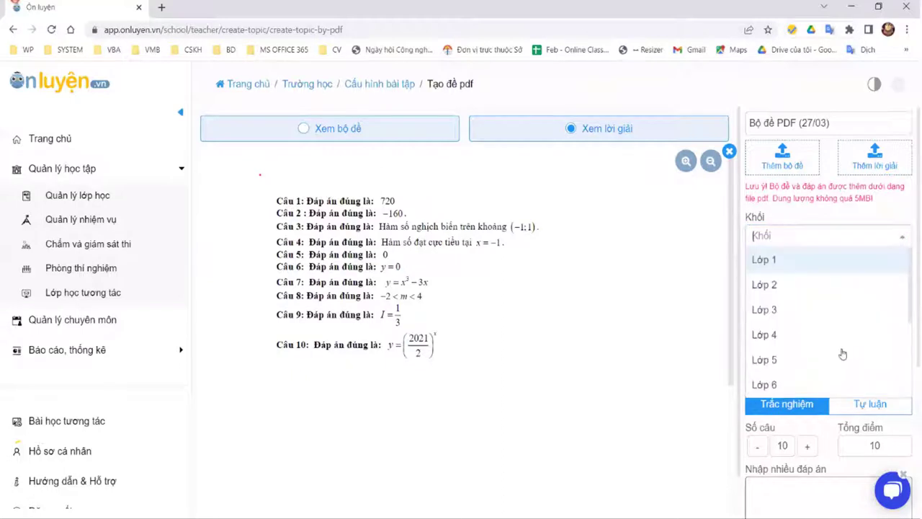
{"action": "scroll", "coordinate": [797, 177], "scroll_direction": "down", "scroll_amount": 5}
{"action": "scroll", "coordinate": [797, 176], "scroll_direction": "up", "scroll_amount": 3}
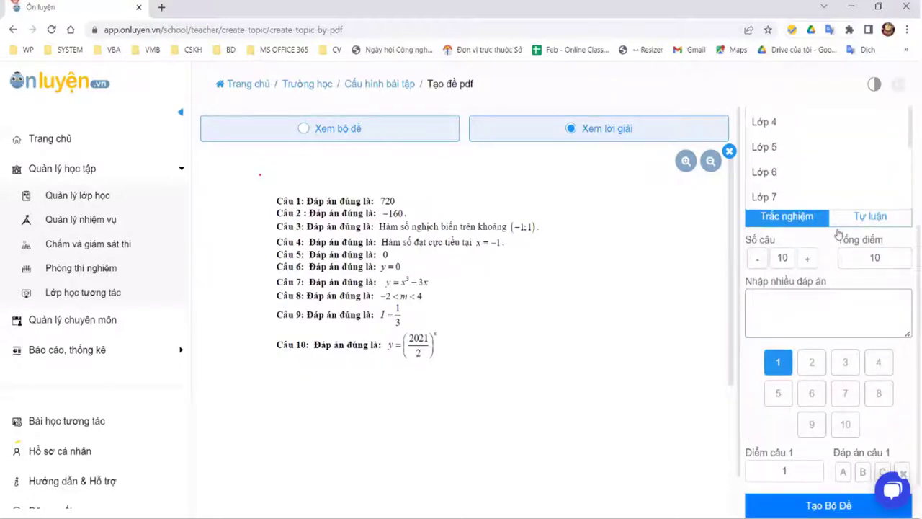
{"action": "scroll", "coordinate": [829, 205], "scroll_direction": "down", "scroll_amount": 3}
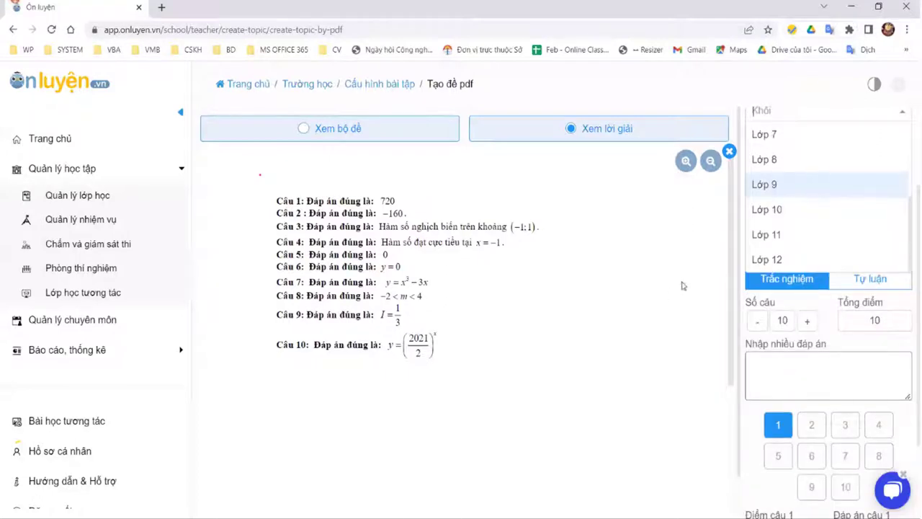
{"action": "left_click", "coordinate": [818, 183]}
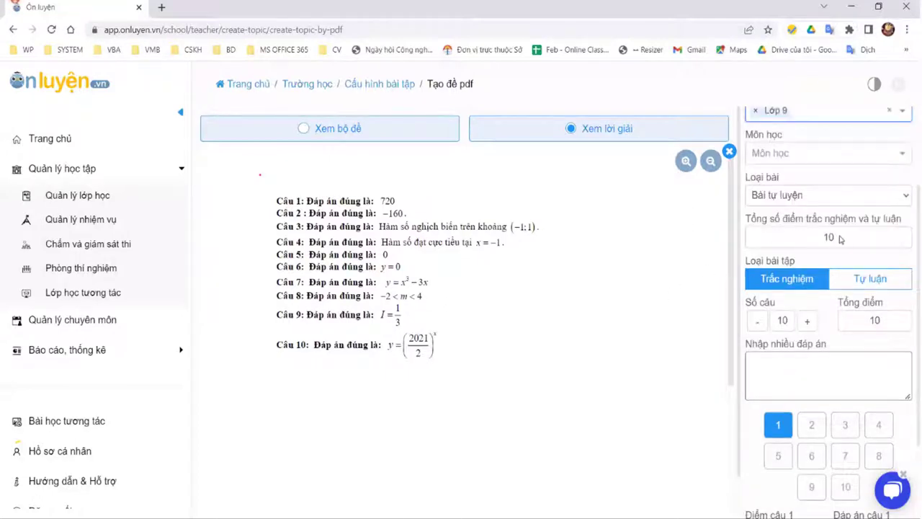
{"action": "left_click", "coordinate": [828, 243]}
Step: Compare the multiple-choice and essay question settings, ending on the essay settings
{"action": "left_click", "coordinate": [870, 278]}
{"action": "left_click", "coordinate": [787, 278]}
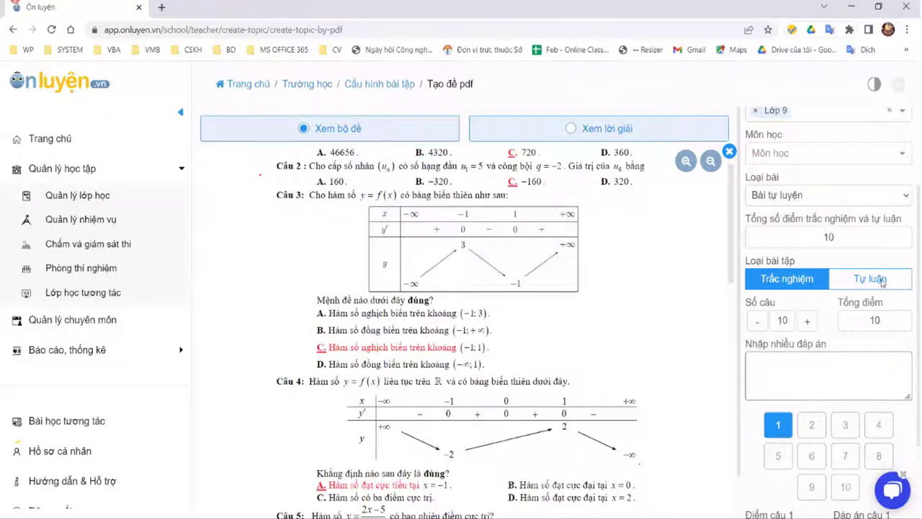
{"action": "left_click", "coordinate": [860, 281]}
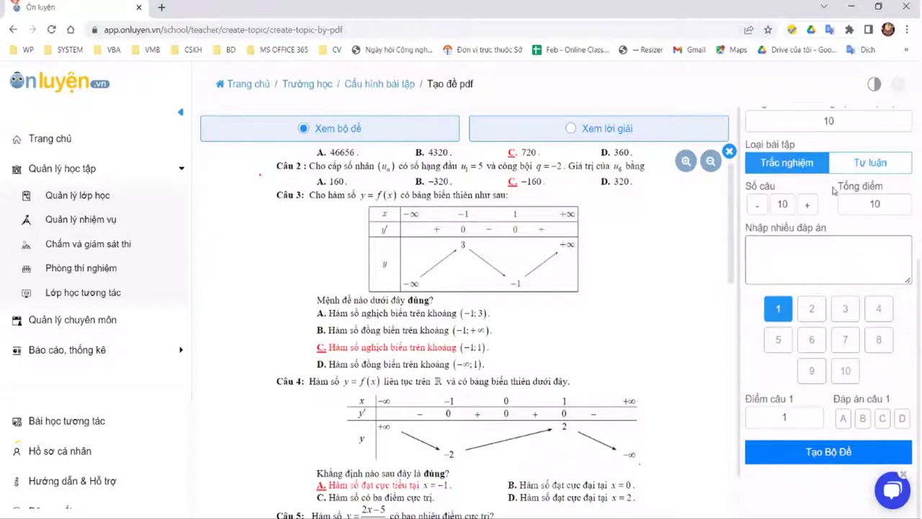
{"action": "scroll", "coordinate": [833, 190], "scroll_direction": "up", "scroll_amount": 1}
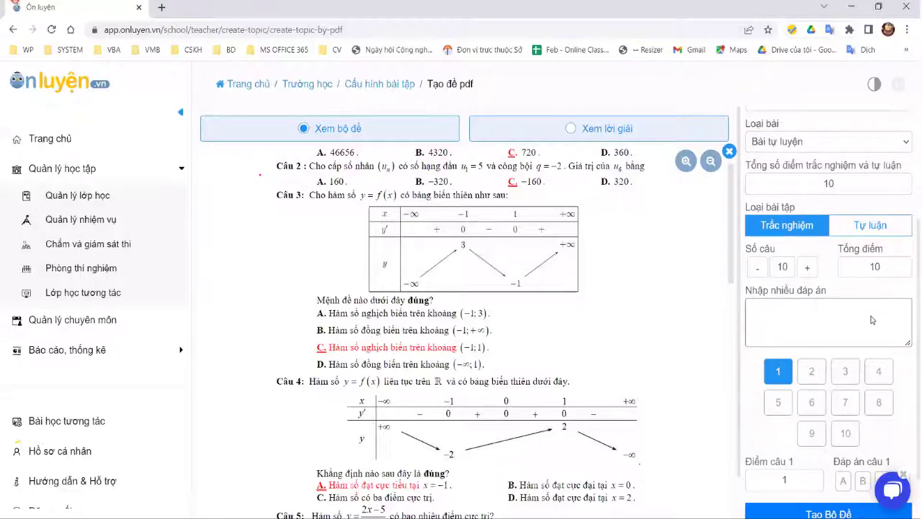
{"action": "scroll", "coordinate": [844, 315], "scroll_direction": "up", "scroll_amount": 2}
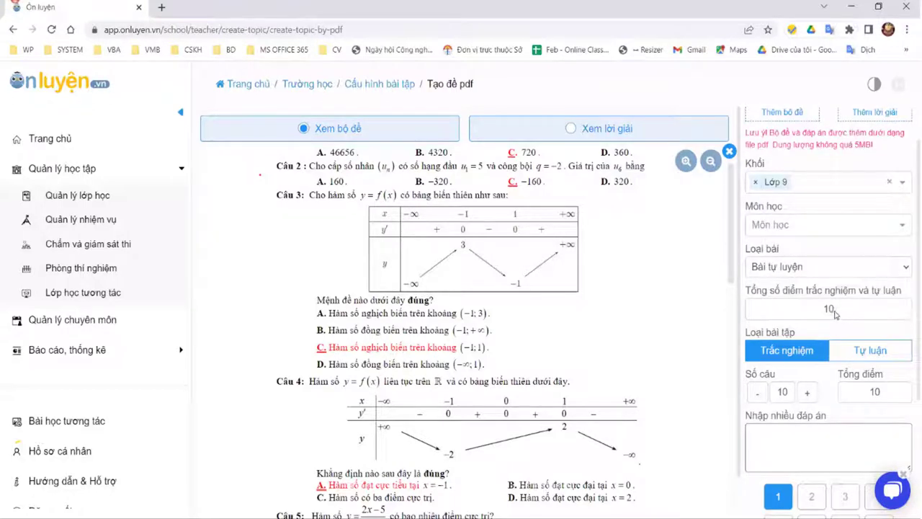
{"action": "scroll", "coordinate": [864, 345], "scroll_direction": "up", "scroll_amount": 1}
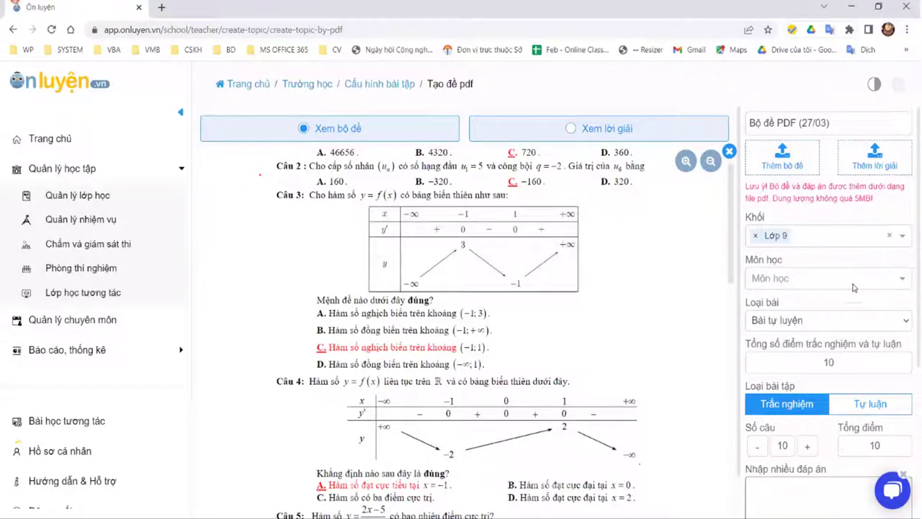
{"action": "scroll", "coordinate": [677, 344], "scroll_direction": "down", "scroll_amount": 1}
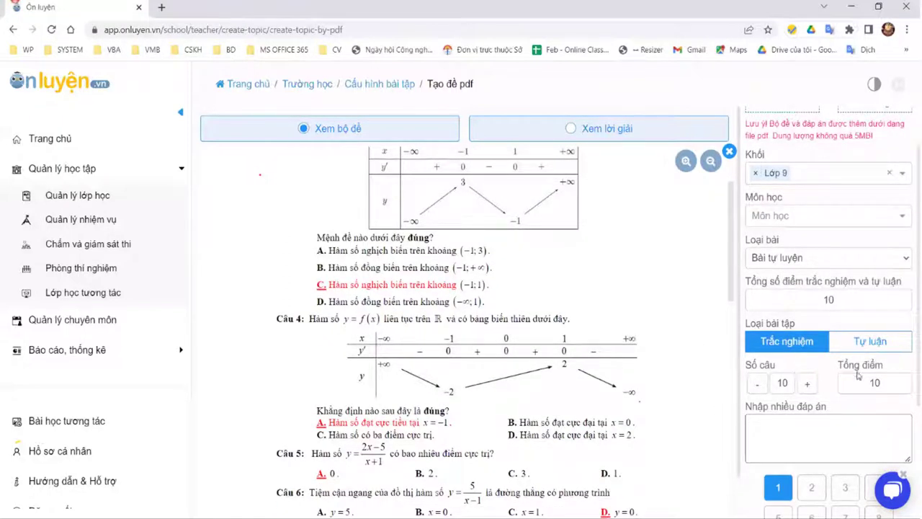
{"action": "left_click", "coordinate": [867, 343]}
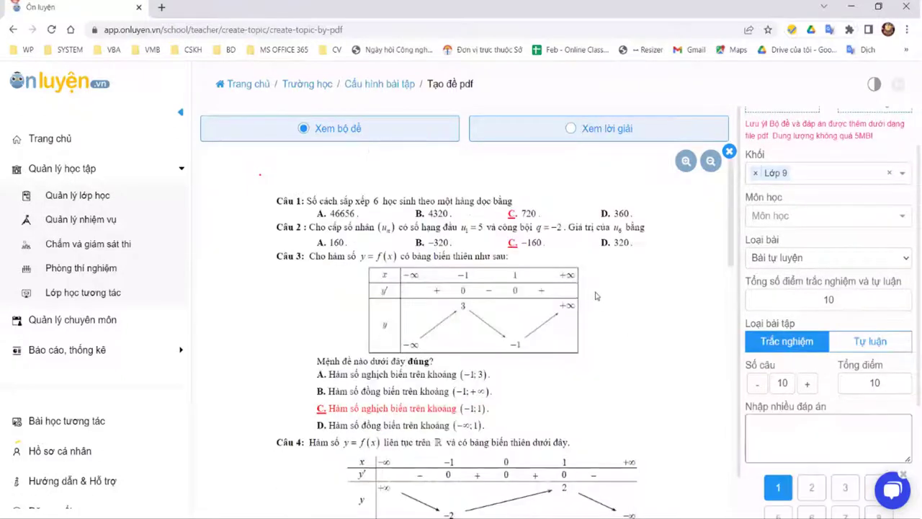
Step: Set the multiple-choice and essay question counts to 5 each
{"action": "double_click", "coordinate": [771, 383]}
{"action": "key", "text": "BackSpace"}
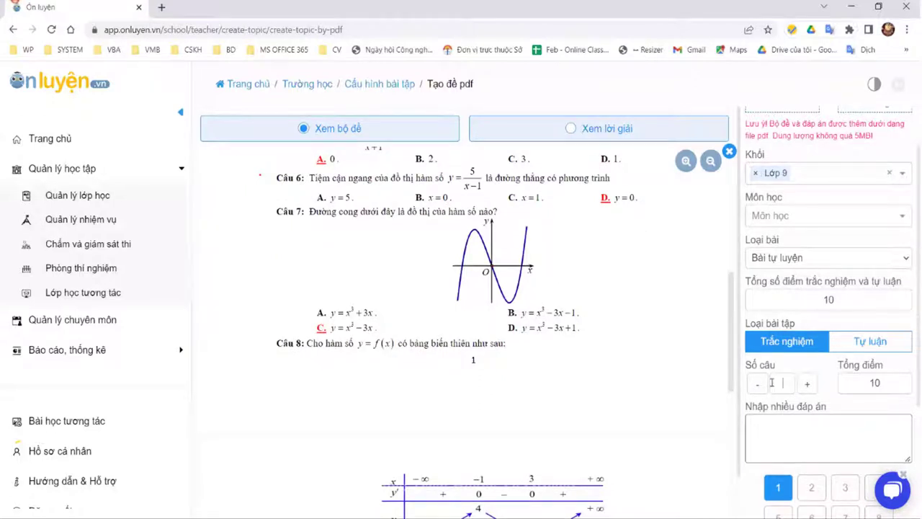
{"action": "left_click", "coordinate": [871, 344]}
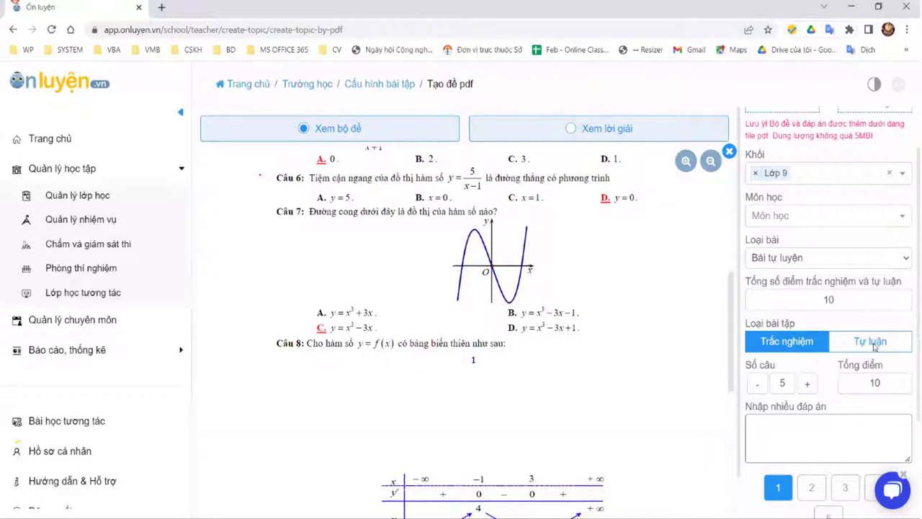
{"action": "key", "text": "Tab"}
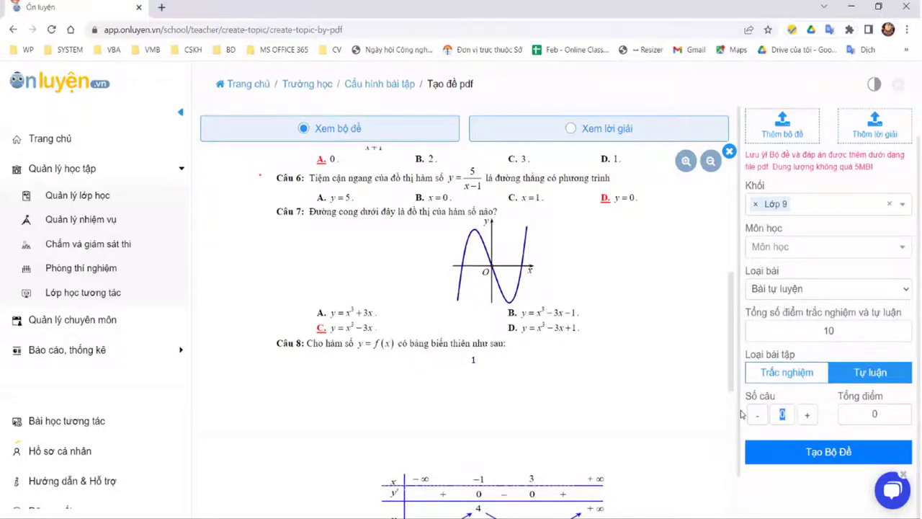
{"action": "type", "text": "5"}
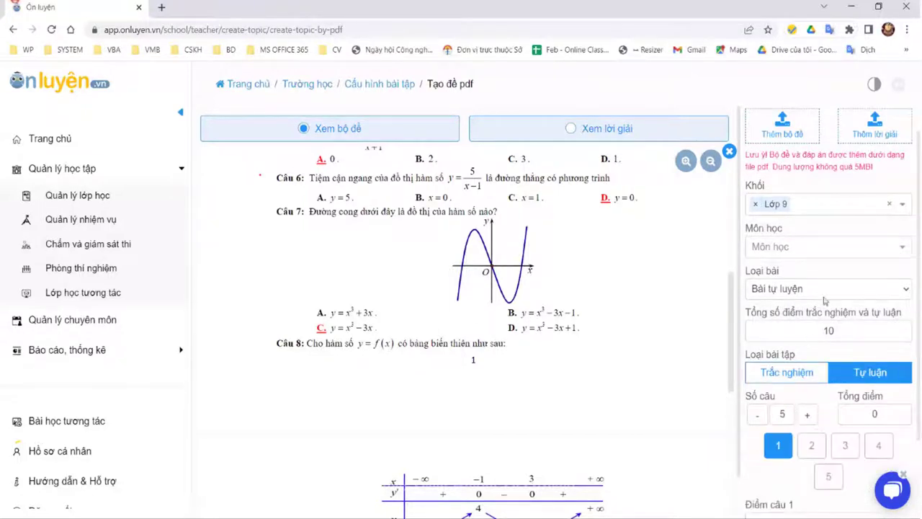
{"action": "scroll", "coordinate": [792, 268], "scroll_direction": "down", "scroll_amount": 2}
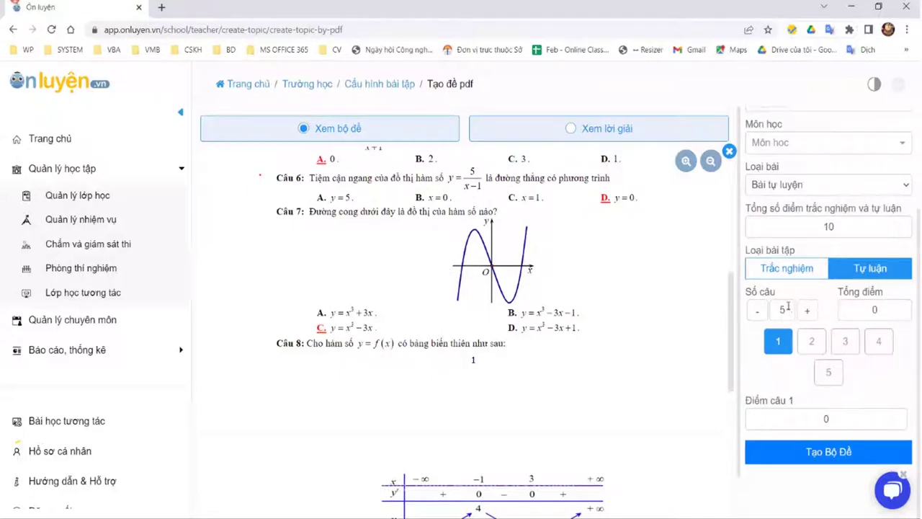
Step: Give each part a 5-point total, keeping the overall total at 10
{"action": "double_click", "coordinate": [848, 304]}
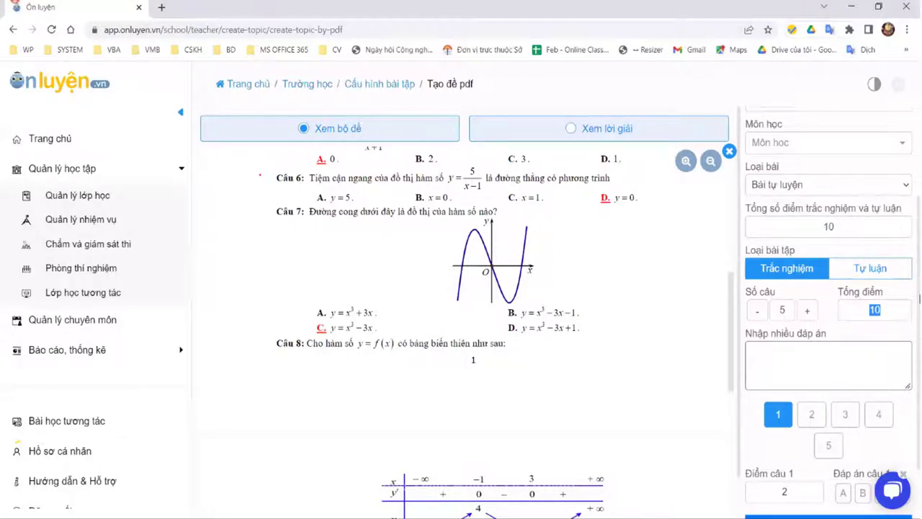
{"action": "left_click", "coordinate": [880, 268]}
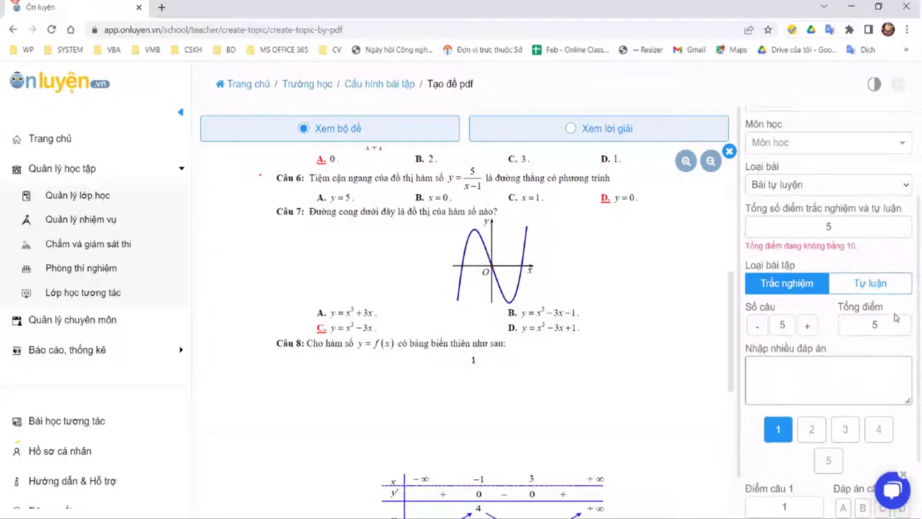
{"action": "left_click", "coordinate": [853, 324]}
{"action": "type", "text": "5"}
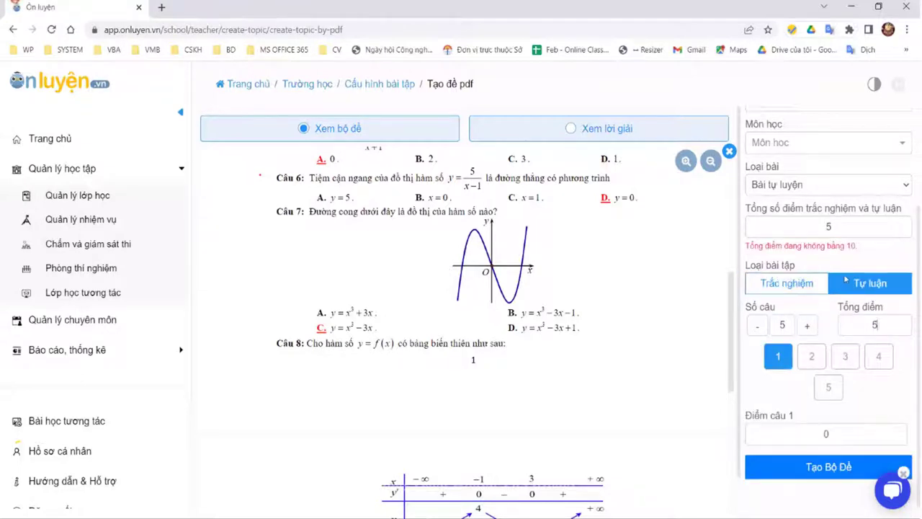
{"action": "left_click_drag", "start_coordinate": [828, 227], "coordinate": [807, 225]}
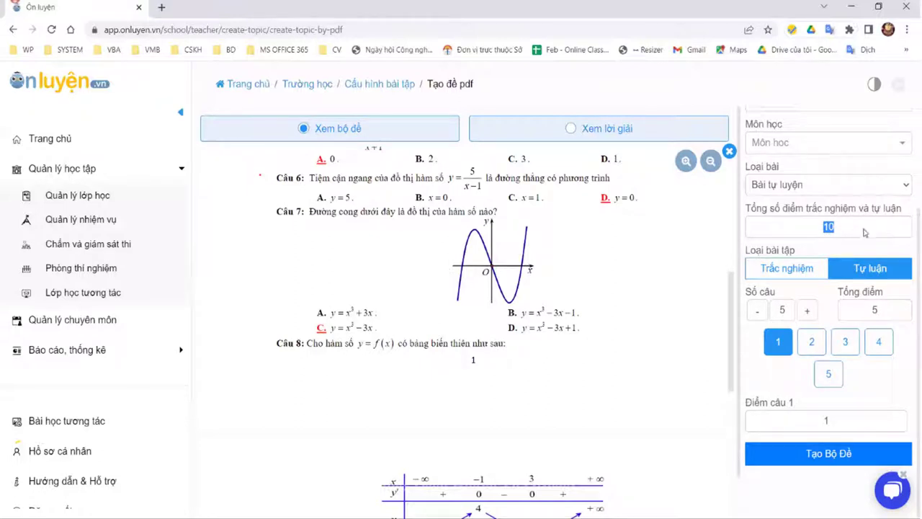
{"action": "left_click", "coordinate": [862, 230]}
{"action": "scroll", "coordinate": [868, 216], "scroll_direction": "up", "scroll_amount": 3}
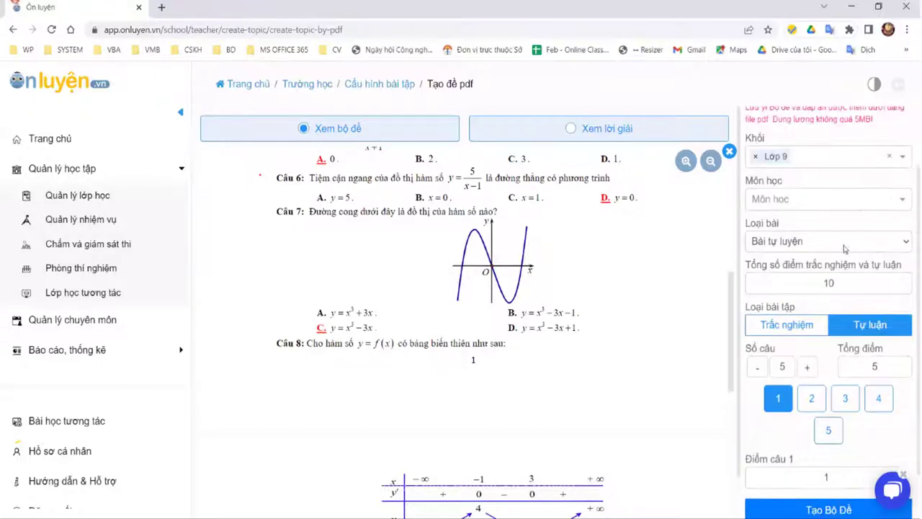
{"action": "scroll", "coordinate": [821, 355], "scroll_direction": "down", "scroll_amount": 3}
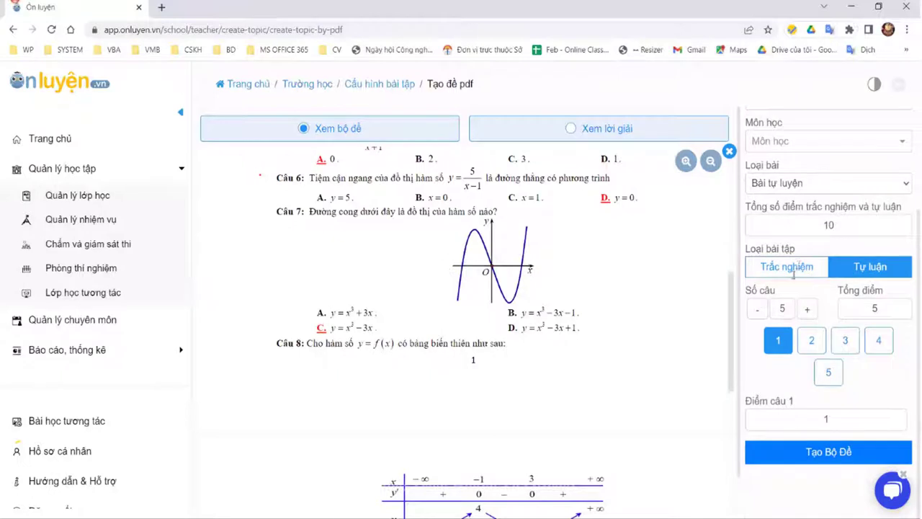
{"action": "left_click", "coordinate": [797, 267]}
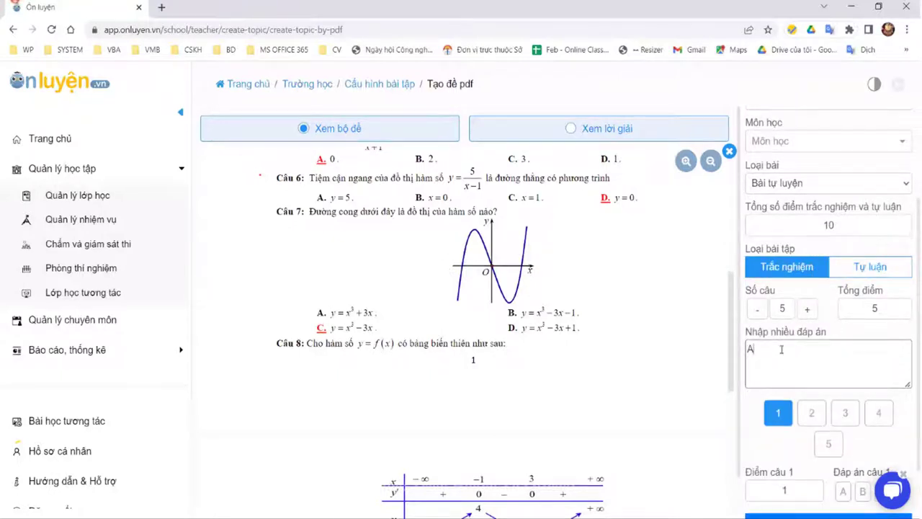
Step: Enter answer key ABCDA, then correct it to 1-A, 2-D, 3-B, 4-C, 5-A
{"action": "type", "text": "ABCDA"}
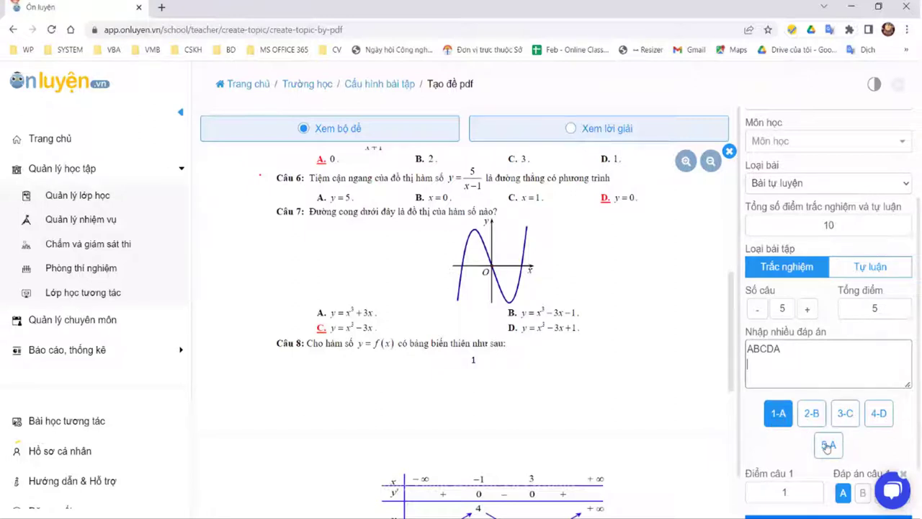
{"action": "scroll", "coordinate": [837, 447], "scroll_direction": "down", "scroll_amount": 1}
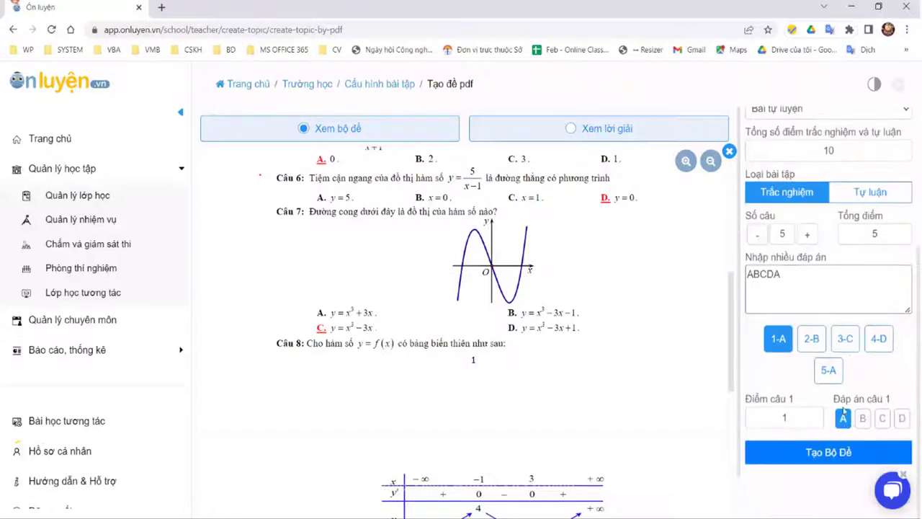
{"action": "left_click", "coordinate": [839, 289]}
{"action": "left_click", "coordinate": [814, 344]}
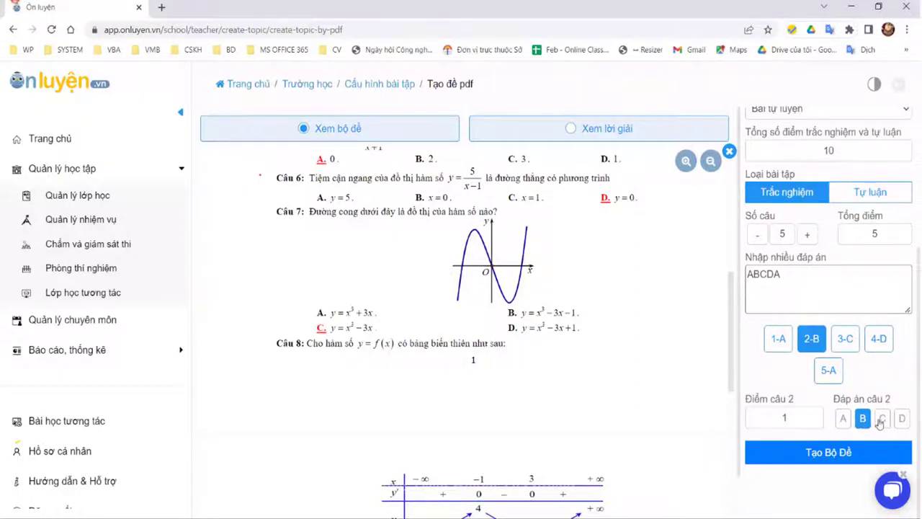
{"action": "left_click", "coordinate": [883, 419]}
{"action": "left_click", "coordinate": [902, 419]}
{"action": "left_click", "coordinate": [848, 343]}
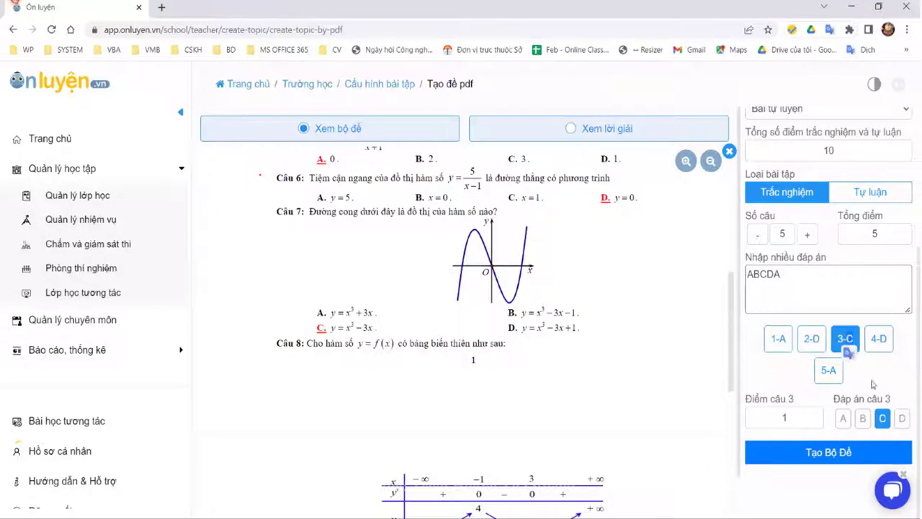
{"action": "left_click", "coordinate": [862, 419]}
{"action": "left_click", "coordinate": [874, 345]}
{"action": "left_click", "coordinate": [880, 419]}
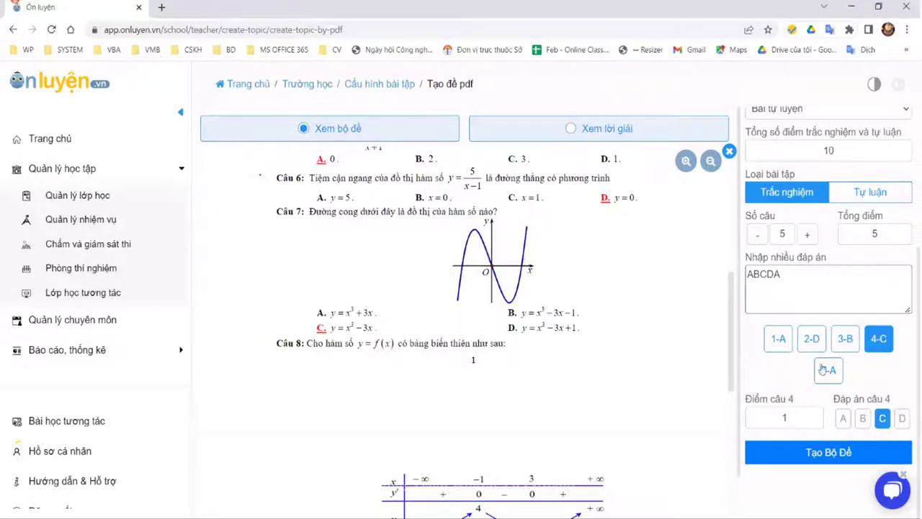
{"action": "scroll", "coordinate": [828, 272], "scroll_direction": "up", "scroll_amount": 1}
{"action": "left_click", "coordinate": [829, 272]}
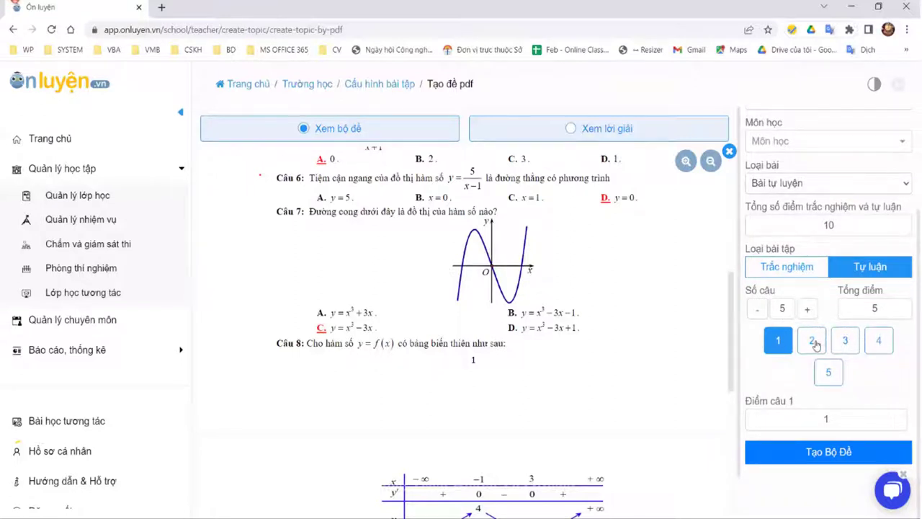
Step: Review the points assigned to essay questions 1 through 4
{"action": "left_click", "coordinate": [847, 341]}
{"action": "left_click", "coordinate": [869, 340]}
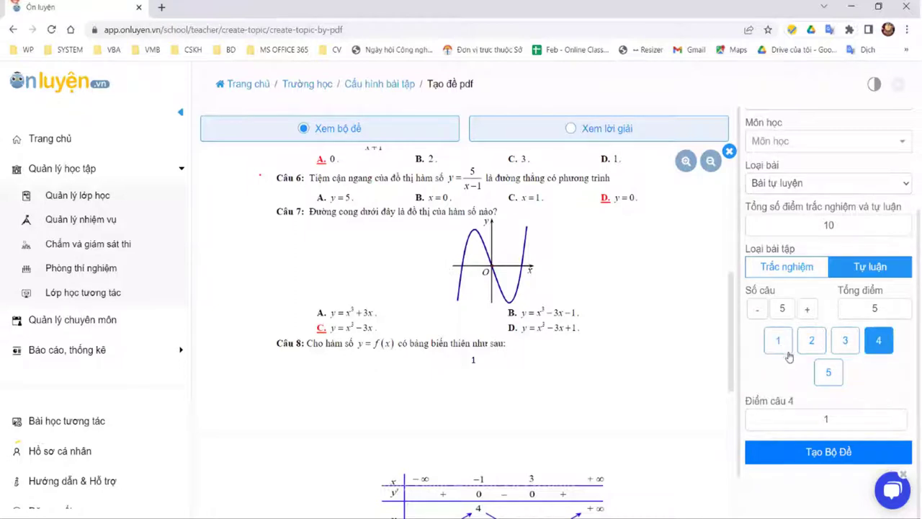
{"action": "left_click", "coordinate": [808, 341]}
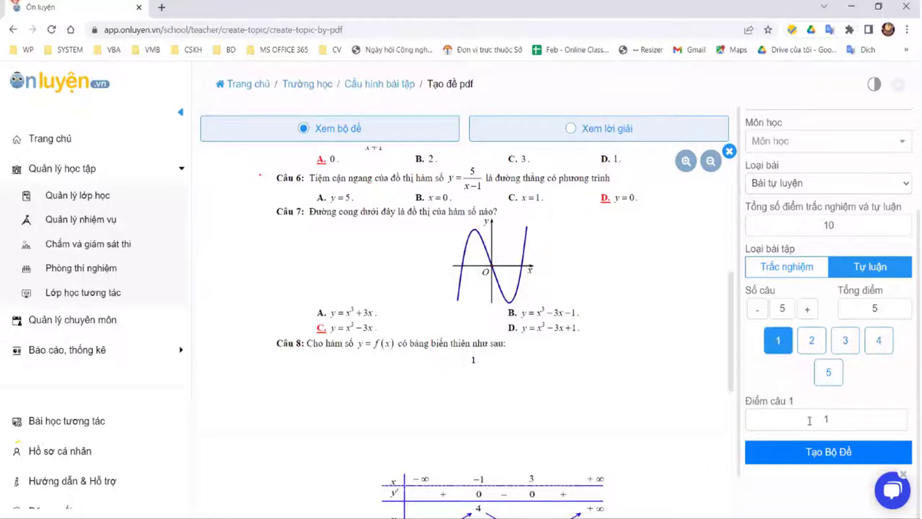
{"action": "left_click", "coordinate": [808, 341]}
{"action": "double_click", "coordinate": [814, 419]}
Step: Set essay question 3's score to 1.5 points
{"action": "left_click", "coordinate": [813, 348]}
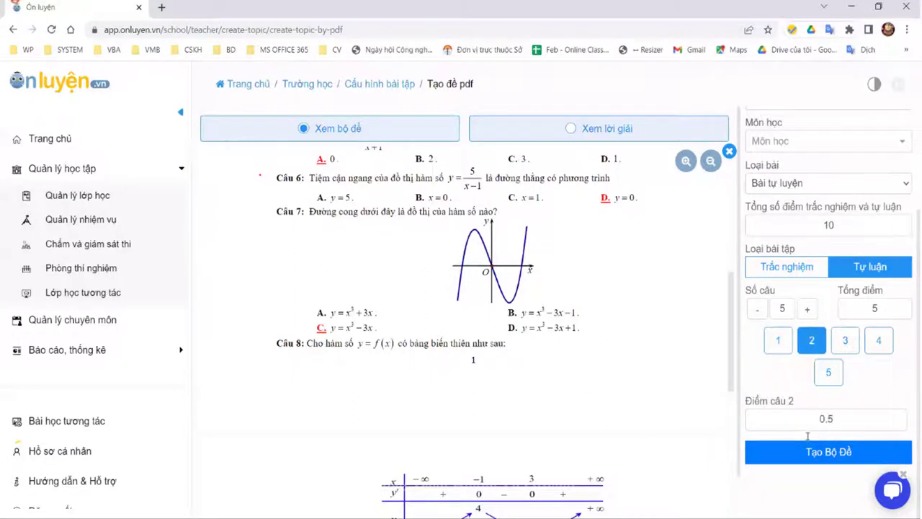
{"action": "left_click", "coordinate": [844, 354]}
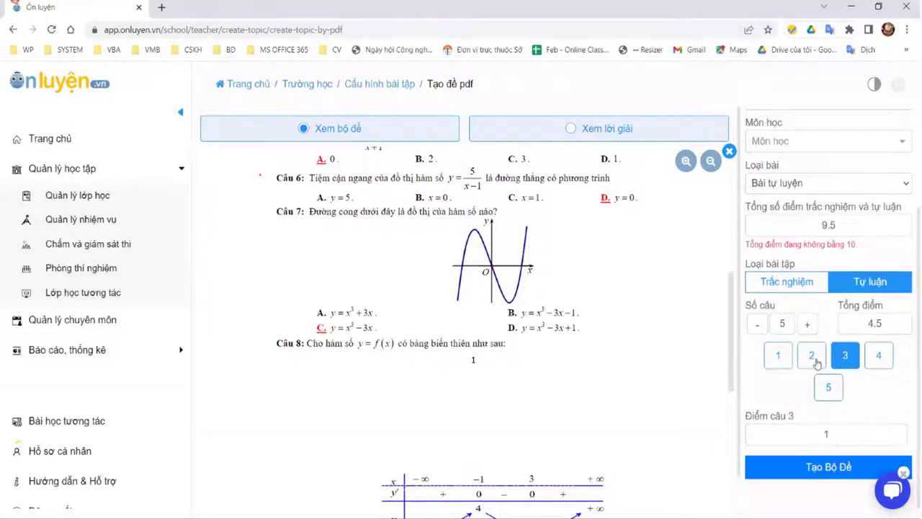
{"action": "left_click", "coordinate": [811, 355]}
{"action": "left_click", "coordinate": [842, 356]}
{"action": "double_click", "coordinate": [804, 436]}
{"action": "type", "text": "1.5"}
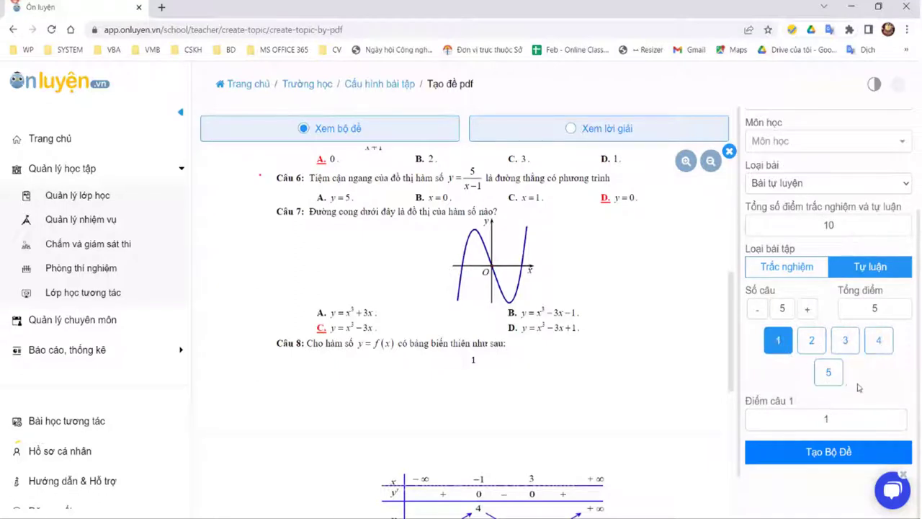
{"action": "scroll", "coordinate": [814, 357], "scroll_direction": "up", "scroll_amount": 1}
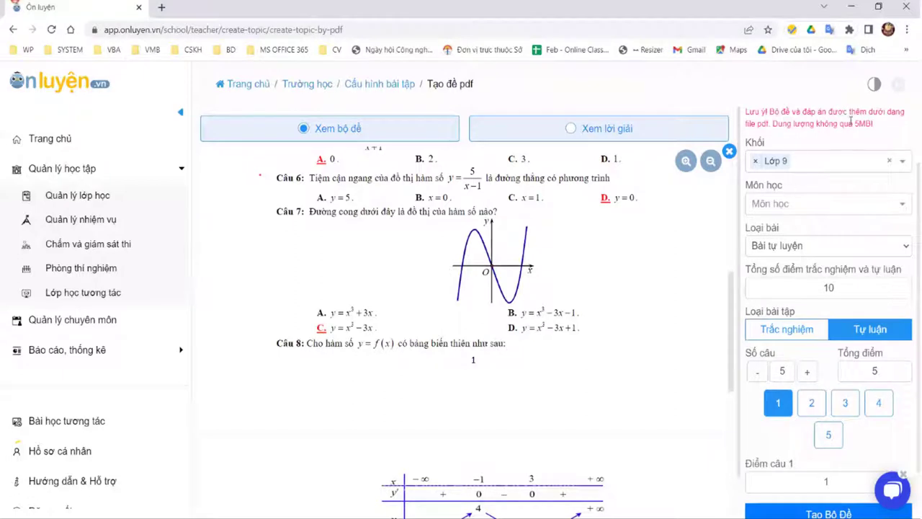
{"action": "scroll", "coordinate": [885, 277], "scroll_direction": "up", "scroll_amount": 1}
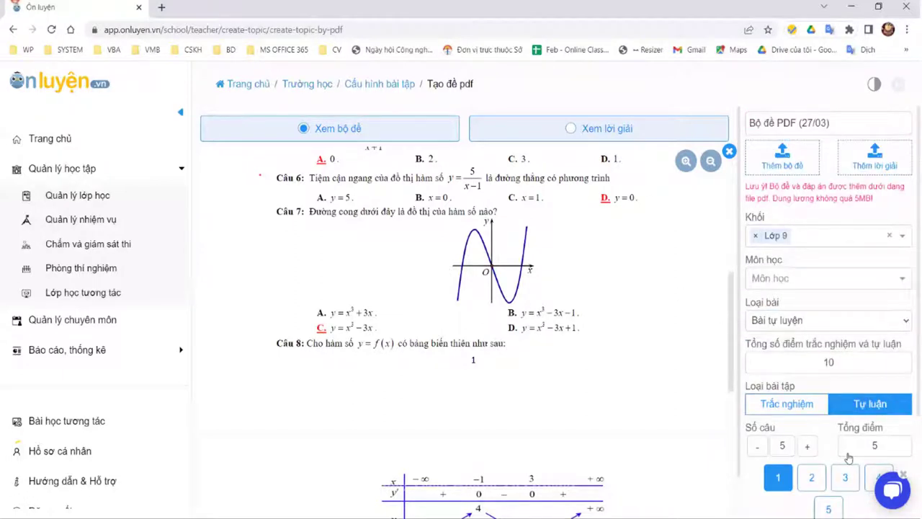
{"action": "scroll", "coordinate": [791, 219], "scroll_direction": "down", "scroll_amount": 2}
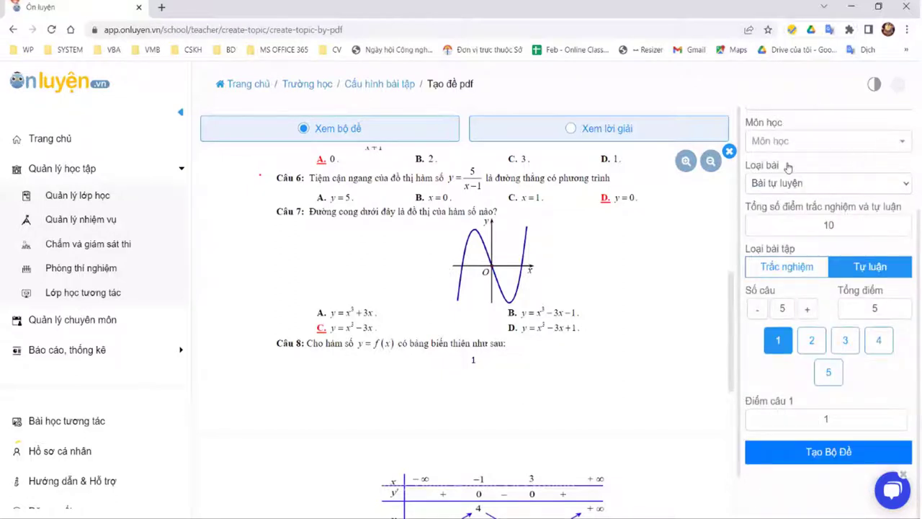
Step: Choose Toán as the subject and create the 'Bộ đề PDF (27/03)' test set
{"action": "left_click", "coordinate": [829, 141]}
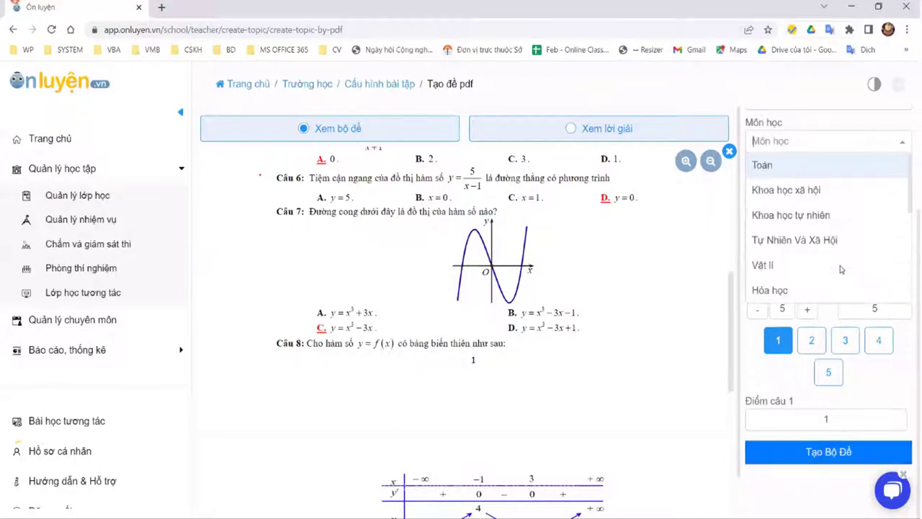
{"action": "key", "text": "Return"}
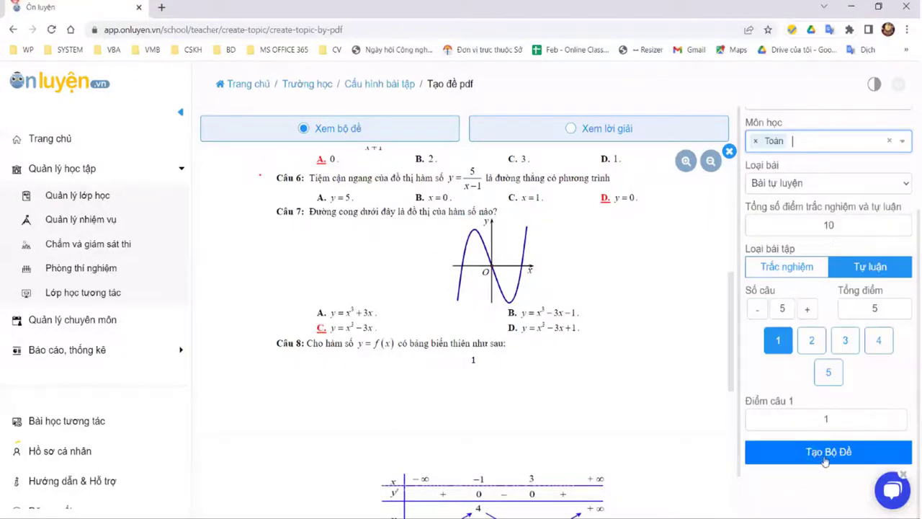
{"action": "left_click", "coordinate": [828, 451]}
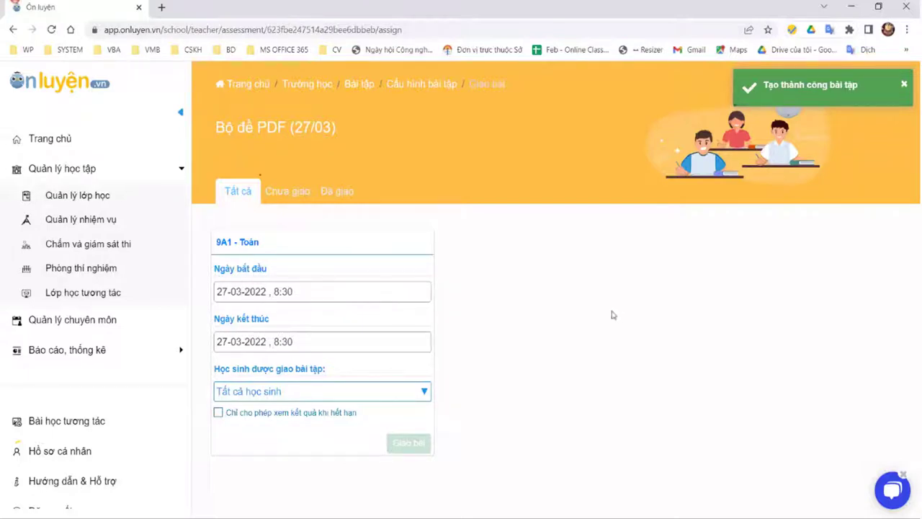
Step: Change the end date to 10-04-2022, then go to Quản lý nhiệm vụ
{"action": "key", "text": "Tab"}
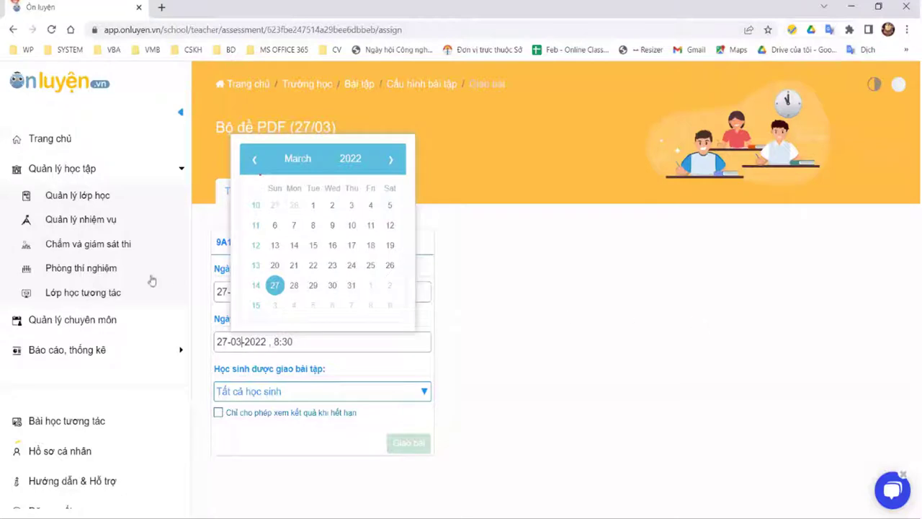
{"action": "key", "text": "shift+Left"}
{"action": "double_click", "coordinate": [216, 340]}
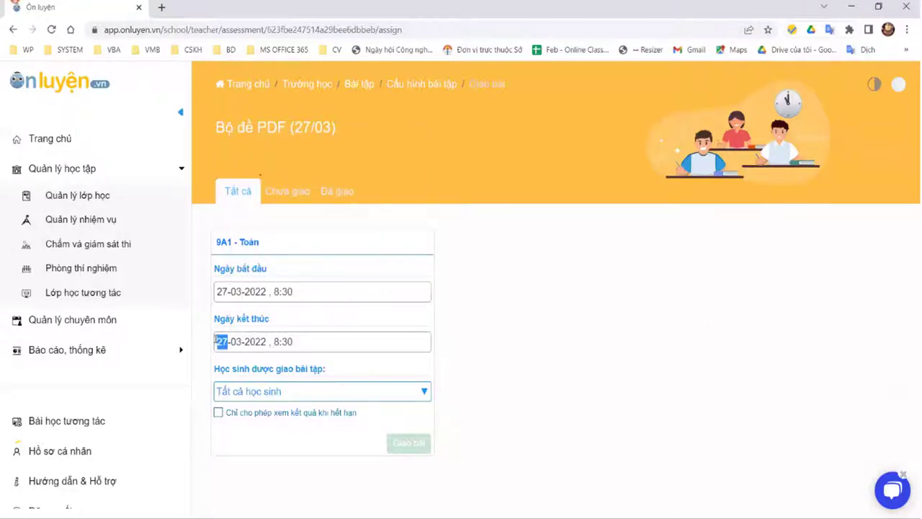
{"action": "type", "text": "1"}
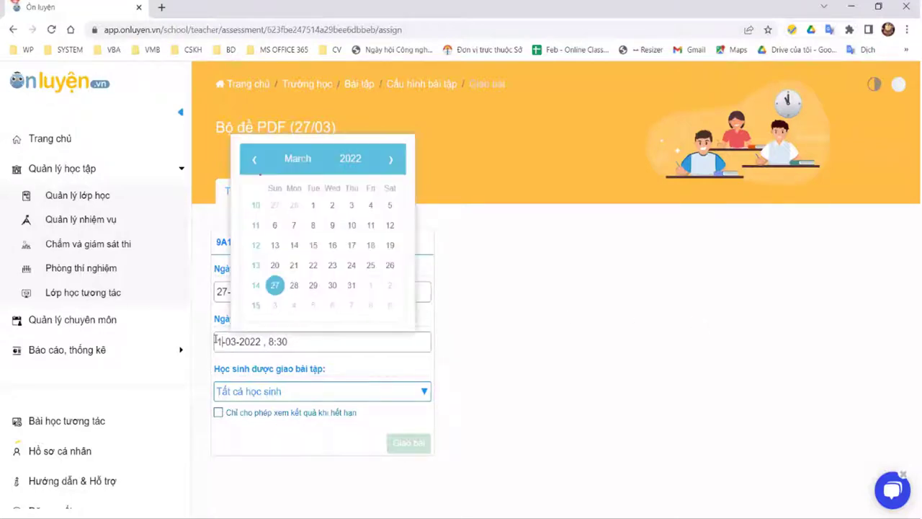
{"action": "type", "text": "0-"}
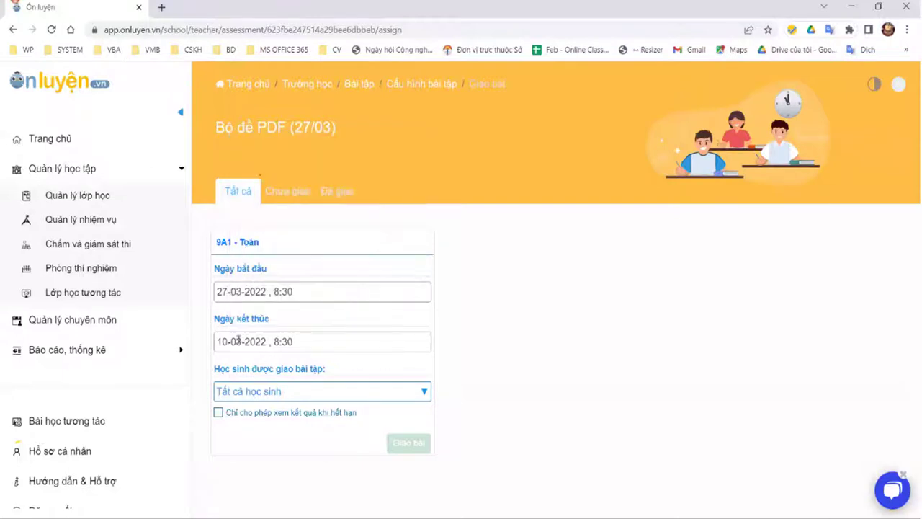
{"action": "type", "text": "04"}
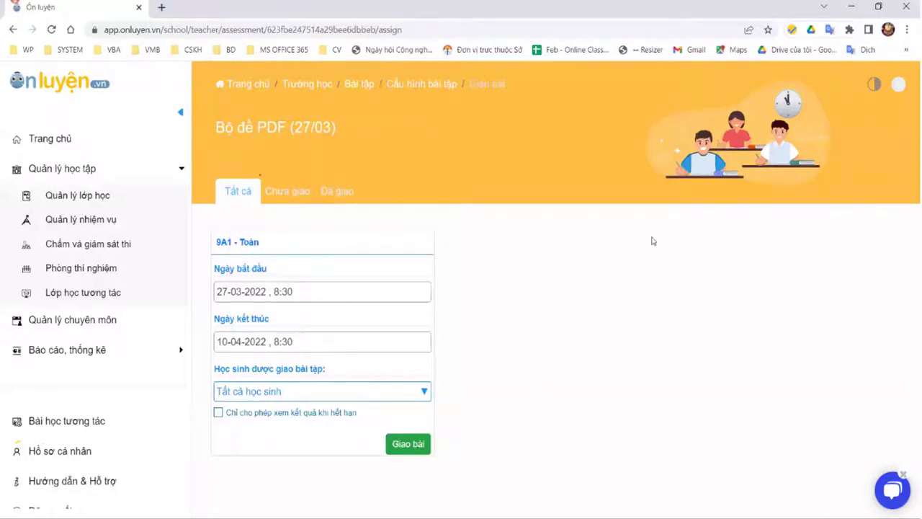
{"action": "left_click", "coordinate": [84, 221]}
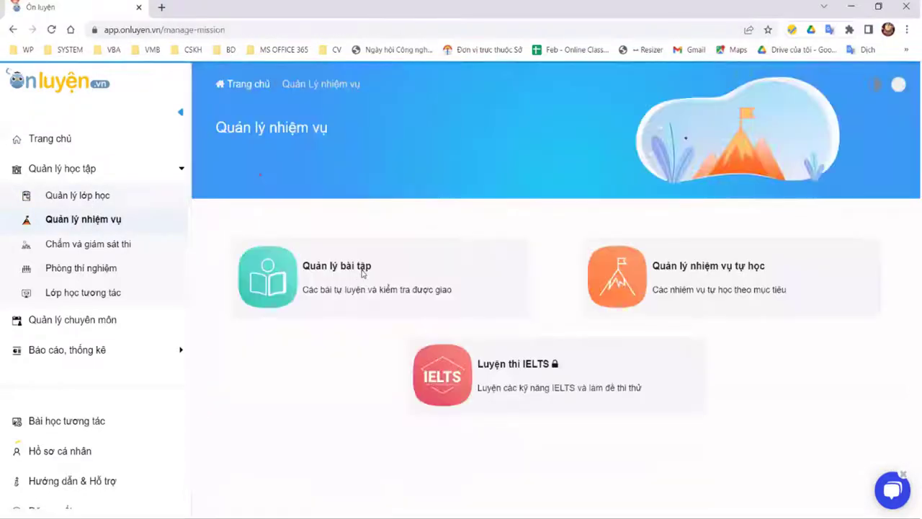
Step: Open Quản lý bài tập and begin adding another test set with 'Thêm bộ đề'
{"action": "left_click", "coordinate": [359, 272]}
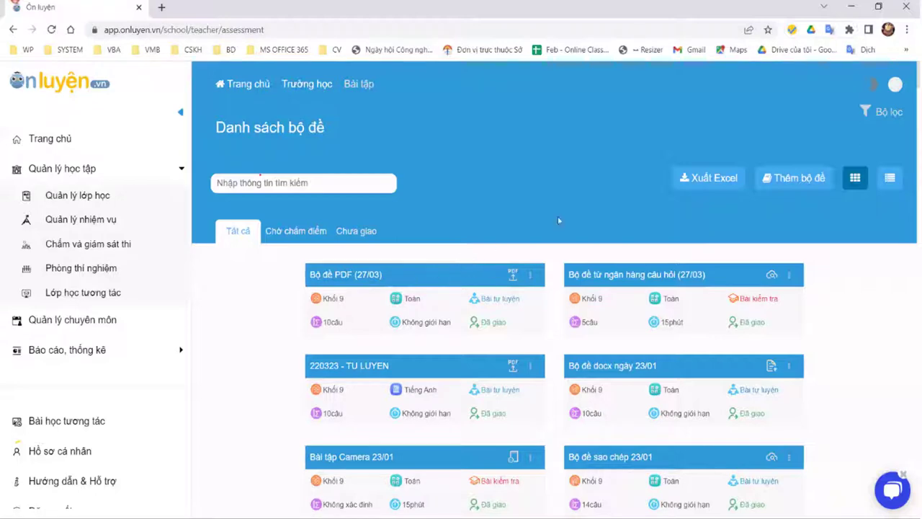
{"action": "left_click", "coordinate": [797, 180]}
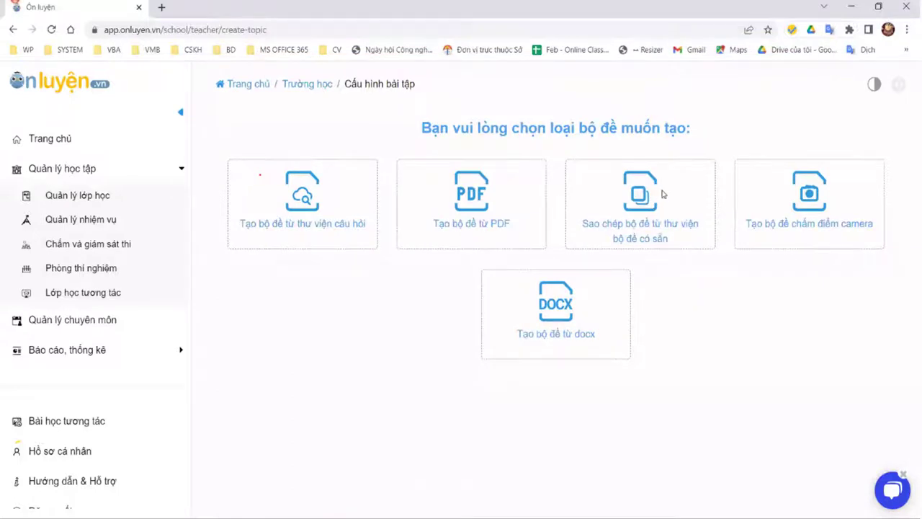
Step: Choose copying from the ready-made test library and check its subject and knowledge-unit filters
{"action": "left_click", "coordinate": [618, 186]}
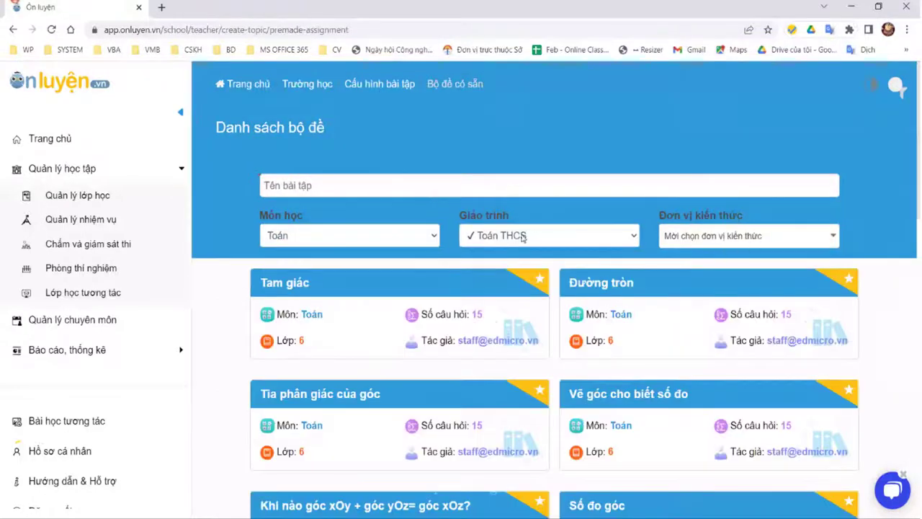
{"action": "left_click", "coordinate": [363, 252]}
{"action": "left_click", "coordinate": [603, 240]}
{"action": "left_click", "coordinate": [569, 238]}
{"action": "left_click", "coordinate": [753, 242]}
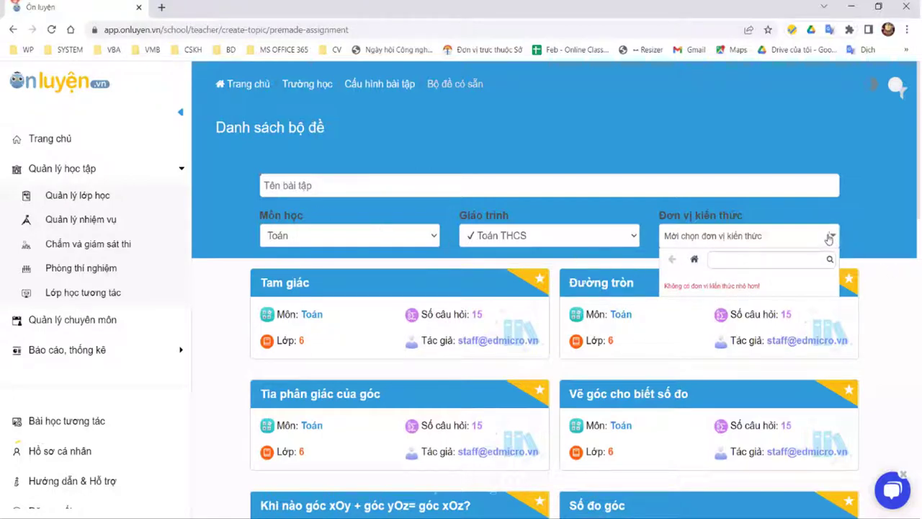
{"action": "left_click", "coordinate": [530, 150]}
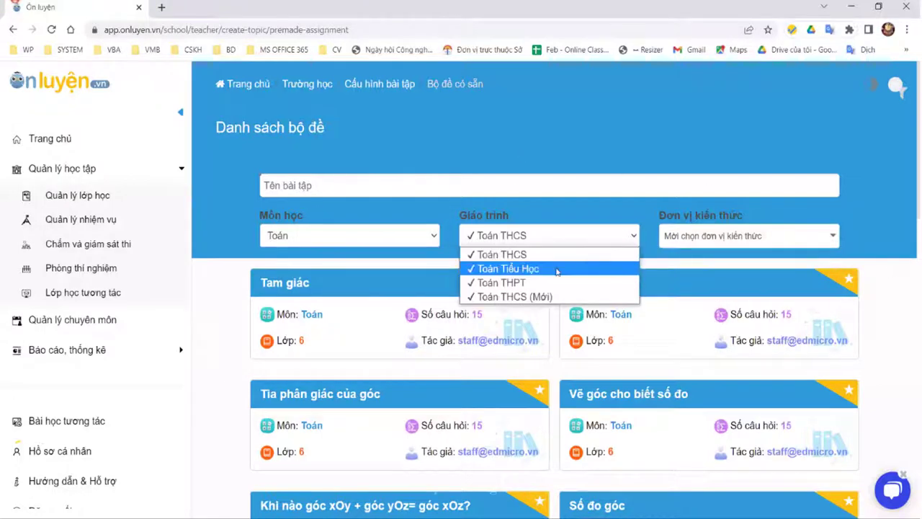
Step: Keep the curriculum on Toán THCS and filter the knowledge unit to Lớp 9 > Căn bậc hai
{"action": "left_click", "coordinate": [598, 268]}
{"action": "left_click", "coordinate": [598, 237]}
{"action": "left_click", "coordinate": [599, 255]}
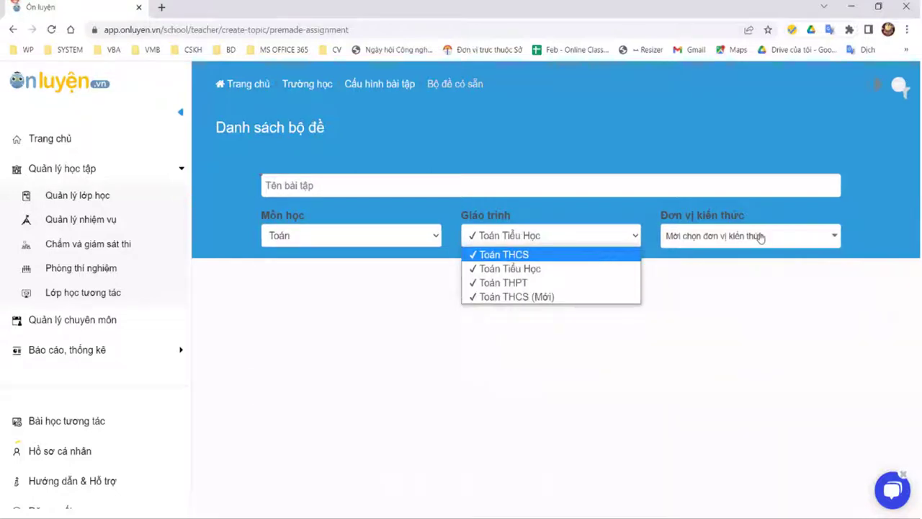
{"action": "left_click", "coordinate": [760, 237]}
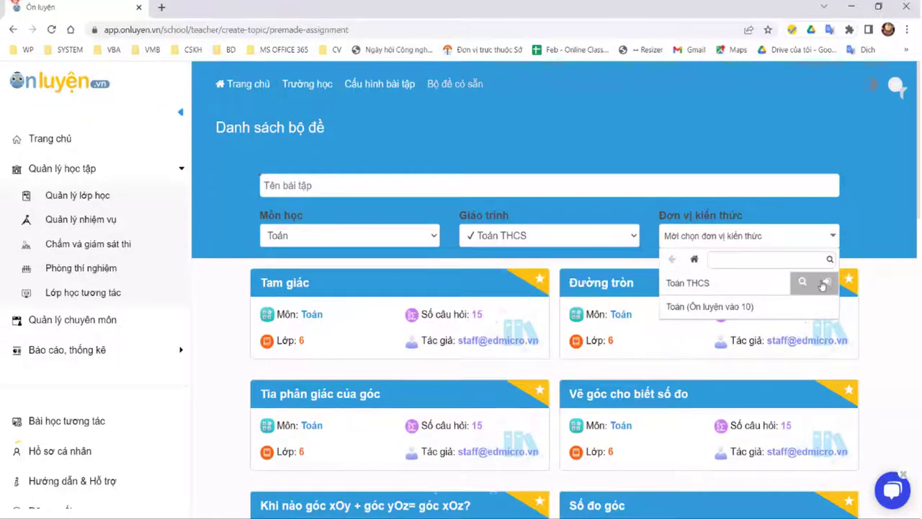
{"action": "left_click", "coordinate": [822, 282]}
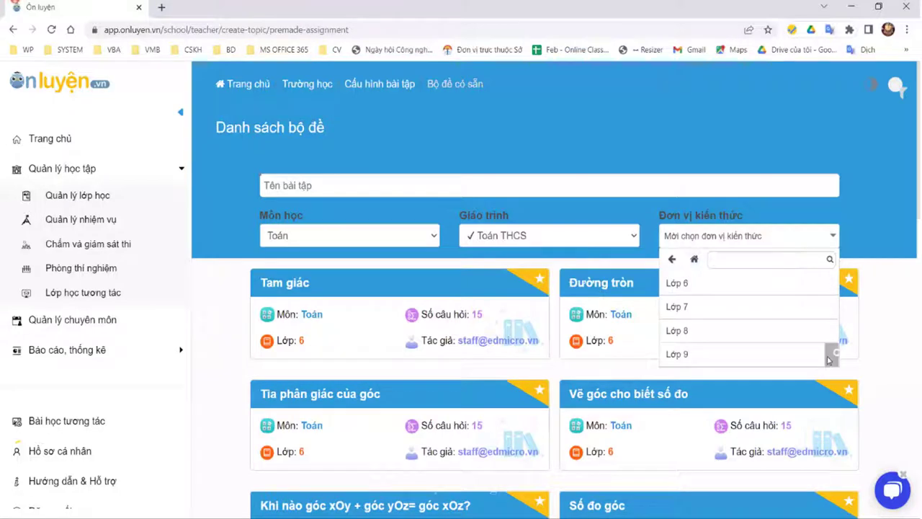
{"action": "left_click", "coordinate": [832, 354]}
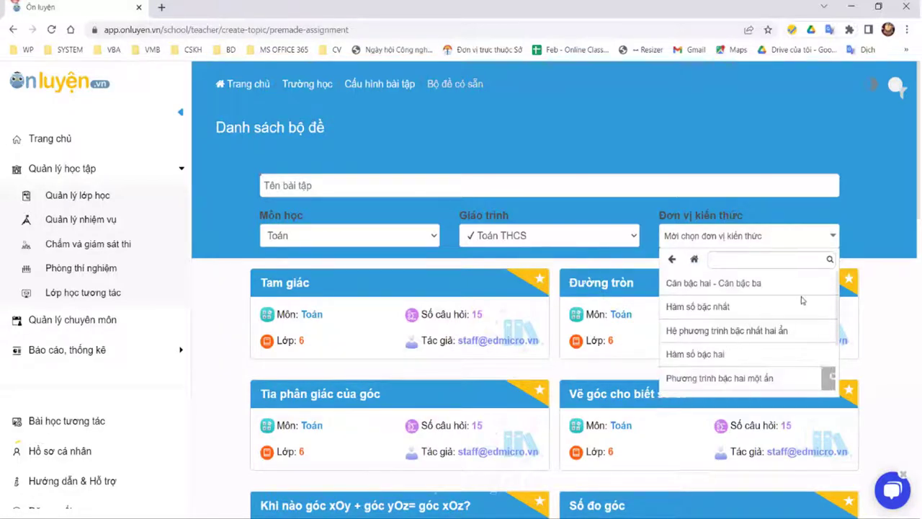
{"action": "left_click", "coordinate": [828, 282]}
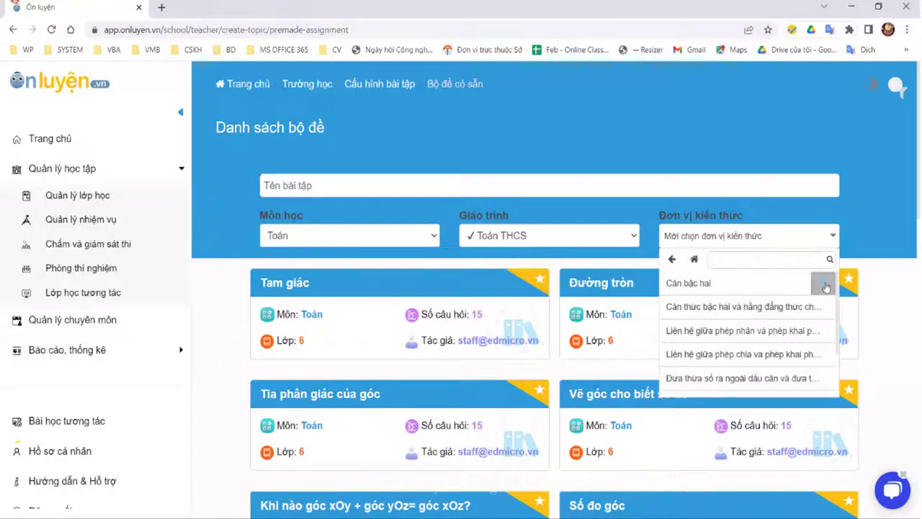
{"action": "left_click", "coordinate": [713, 282]}
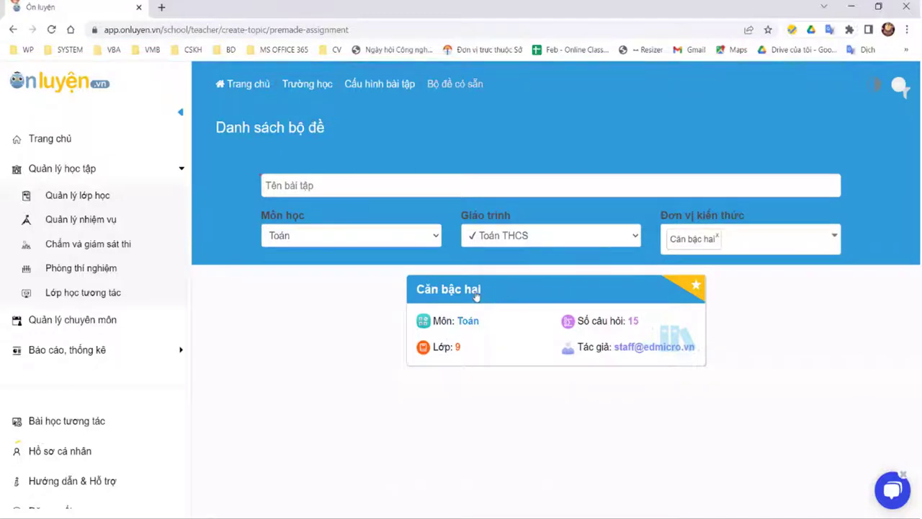
Step: Preview the Căn bậc hai set, copy it into a new test, and scroll through its 15 questions
{"action": "left_click", "coordinate": [476, 295]}
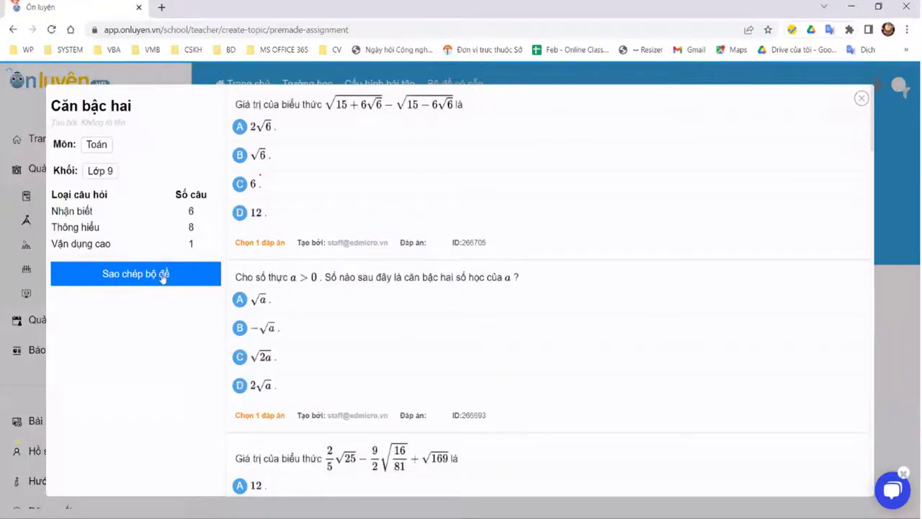
{"action": "scroll", "coordinate": [487, 217], "scroll_direction": "down", "scroll_amount": 10}
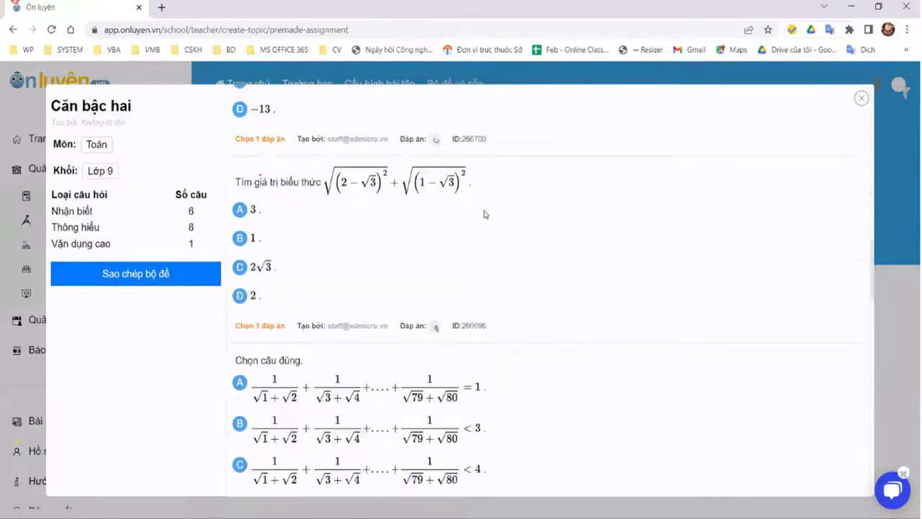
{"action": "scroll", "coordinate": [486, 215], "scroll_direction": "down", "scroll_amount": 8}
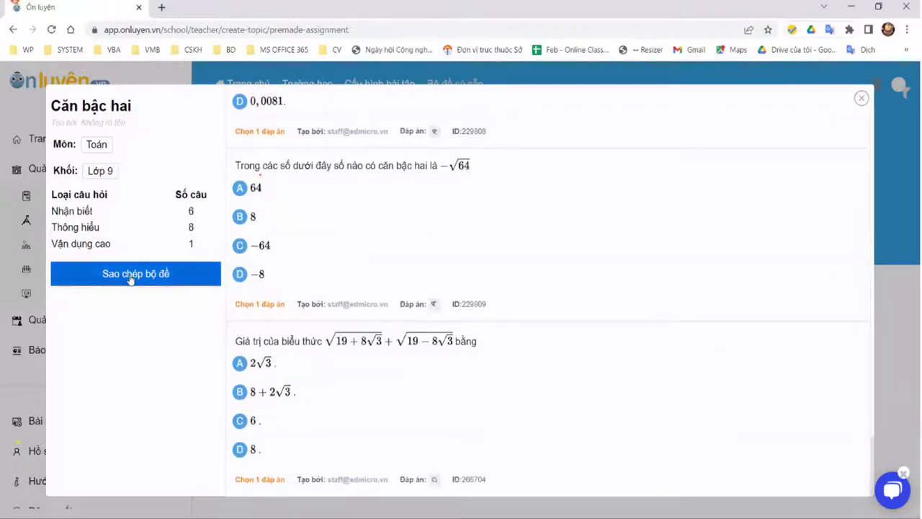
{"action": "left_click", "coordinate": [167, 272]}
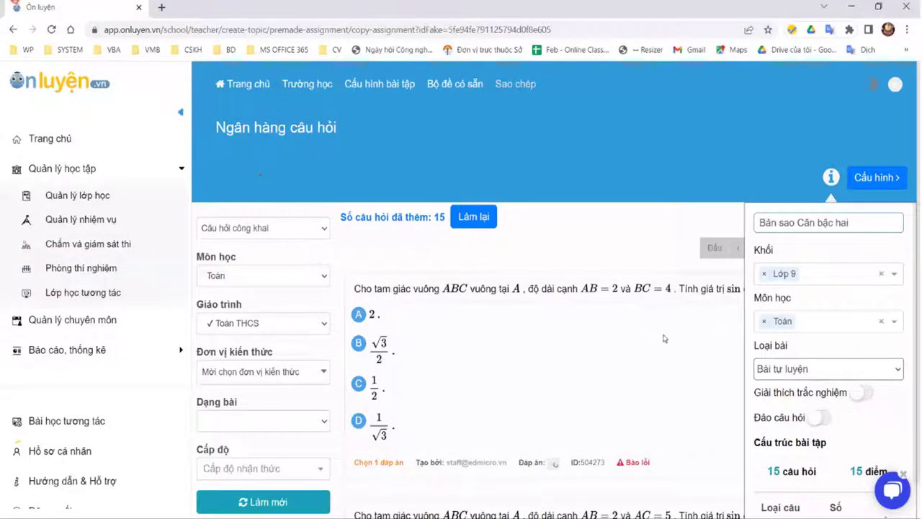
{"action": "scroll", "coordinate": [726, 321], "scroll_direction": "down", "scroll_amount": 5}
{"action": "scroll", "coordinate": [886, 230], "scroll_direction": "down", "scroll_amount": 4}
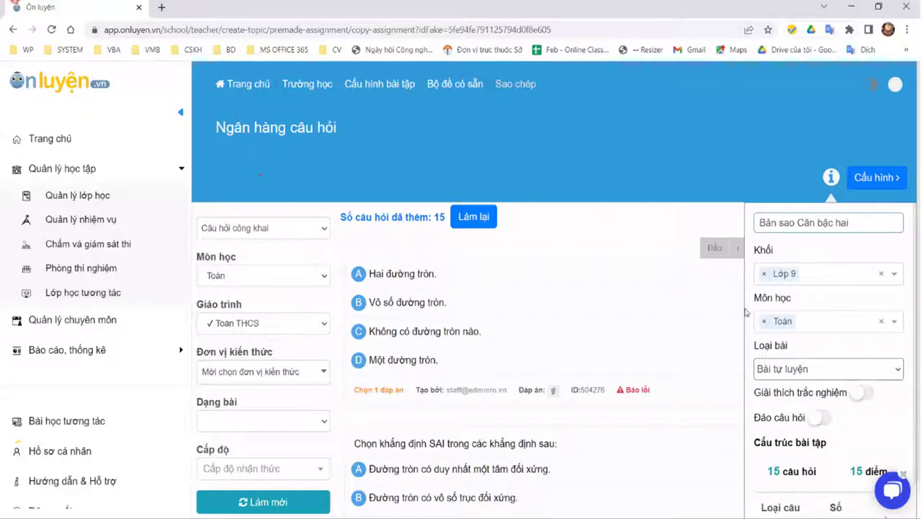
{"action": "scroll", "coordinate": [749, 311], "scroll_direction": "down", "scroll_amount": 3}
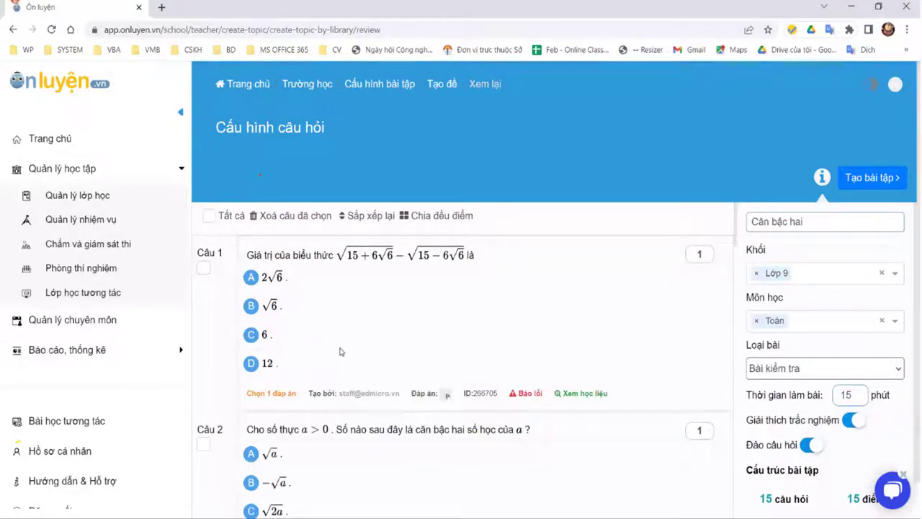
Step: Mark unwanted questions, starting with question 2, to trim the copied set to 10 questions
{"action": "scroll", "coordinate": [341, 354], "scroll_direction": "down", "scroll_amount": 1}
{"action": "scroll", "coordinate": [341, 358], "scroll_direction": "down", "scroll_amount": 1}
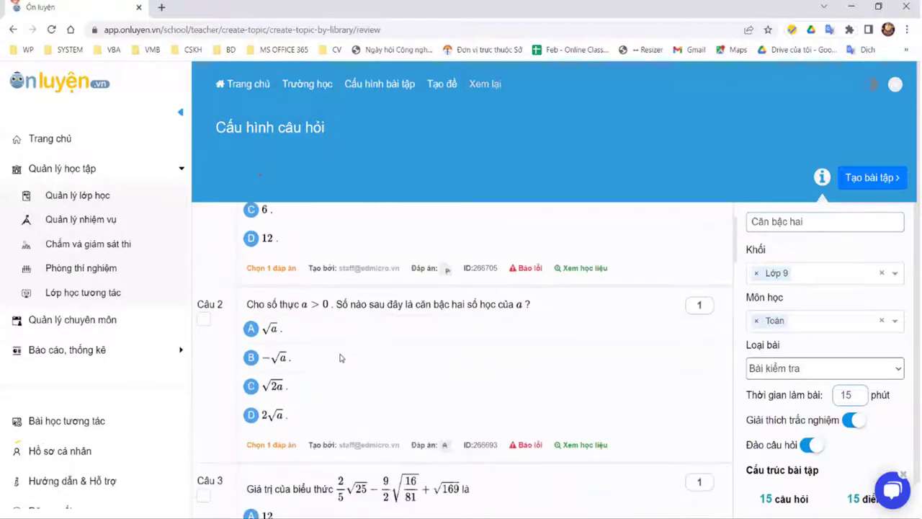
{"action": "scroll", "coordinate": [339, 356], "scroll_direction": "up", "scroll_amount": 2}
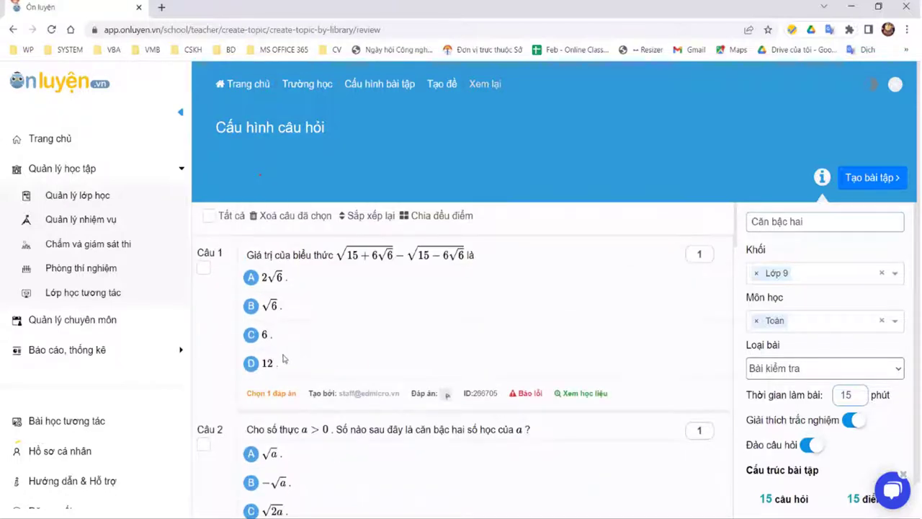
{"action": "scroll", "coordinate": [223, 292], "scroll_direction": "down", "scroll_amount": 7}
{"action": "scroll", "coordinate": [239, 277], "scroll_direction": "up", "scroll_amount": 7}
{"action": "left_click", "coordinate": [208, 265]}
{"action": "scroll", "coordinate": [507, 354], "scroll_direction": "down", "scroll_amount": 1}
{"action": "scroll", "coordinate": [216, 292], "scroll_direction": "up", "scroll_amount": 1}
{"action": "scroll", "coordinate": [308, 221], "scroll_direction": "down", "scroll_amount": 1}
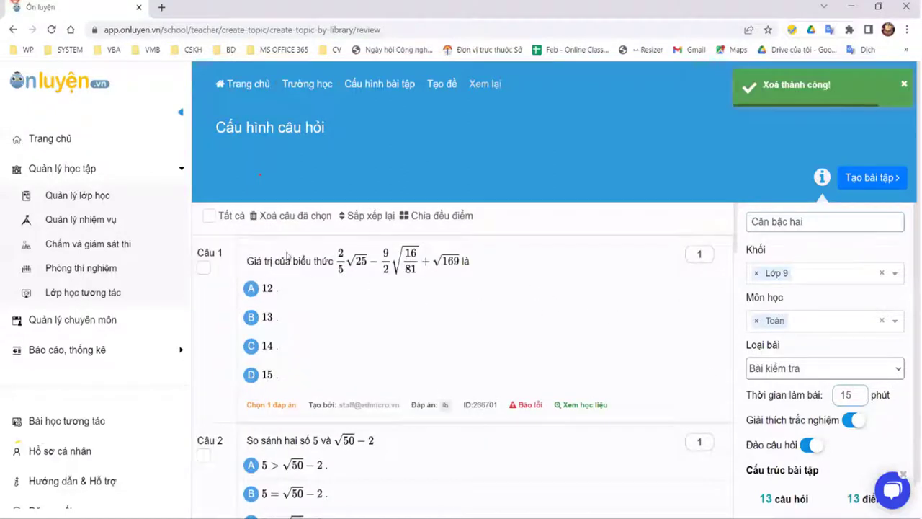
{"action": "scroll", "coordinate": [422, 330], "scroll_direction": "down", "scroll_amount": 7}
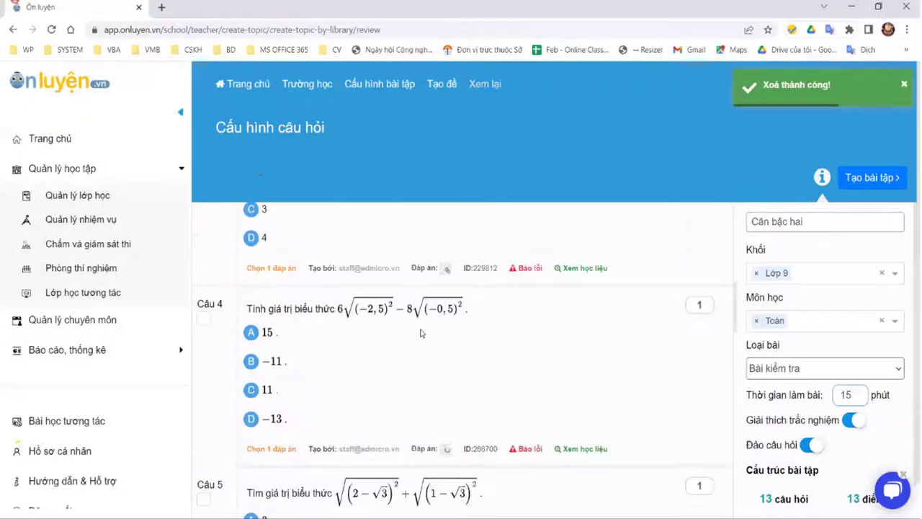
{"action": "scroll", "coordinate": [415, 318], "scroll_direction": "up", "scroll_amount": 7}
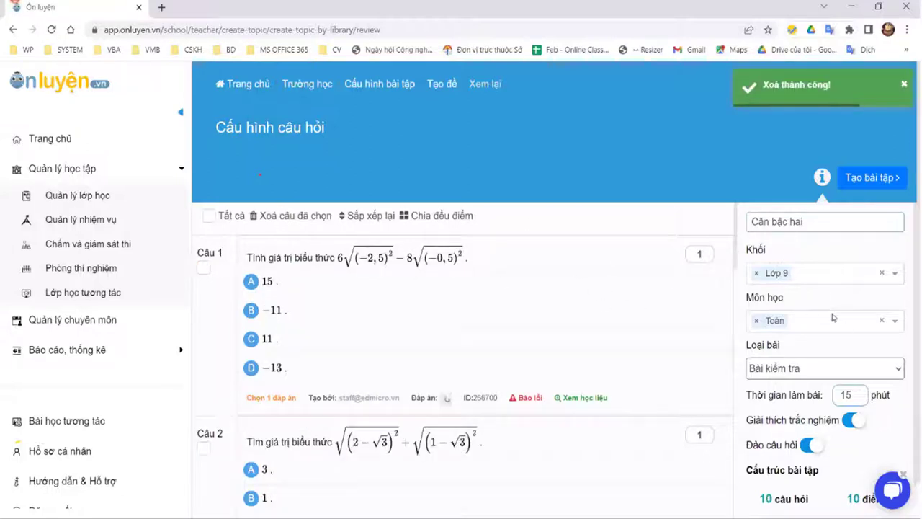
{"action": "scroll", "coordinate": [819, 301], "scroll_direction": "down", "scroll_amount": 2}
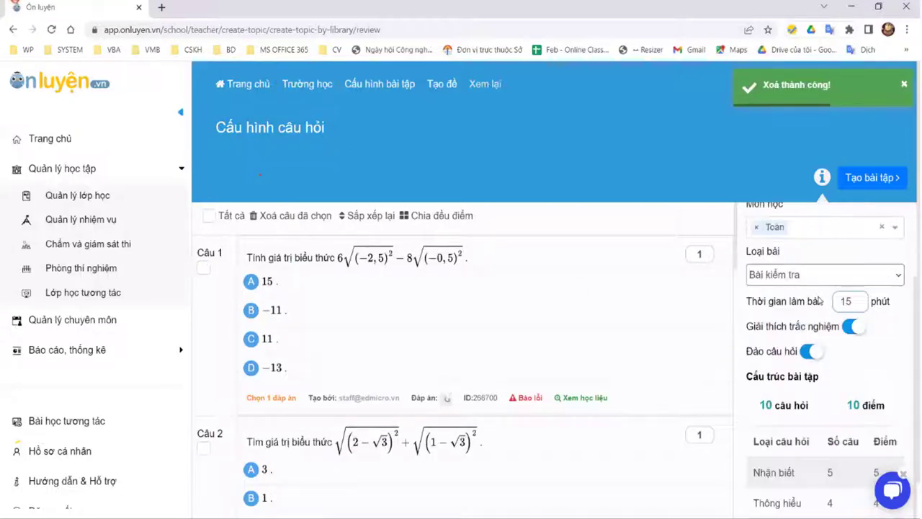
Step: Set Loại bài to 'Bài tự luyện' and split the points evenly across the questions
{"action": "left_click", "coordinate": [854, 333]}
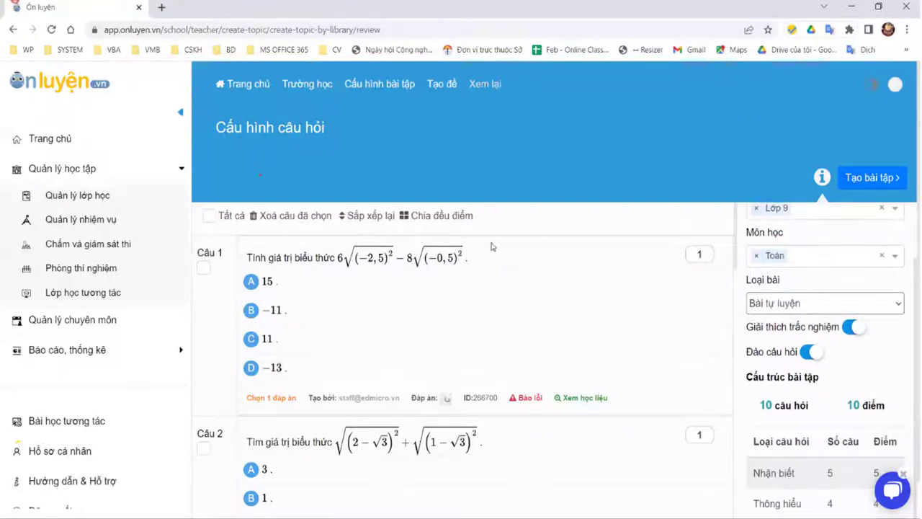
{"action": "left_click", "coordinate": [707, 254]}
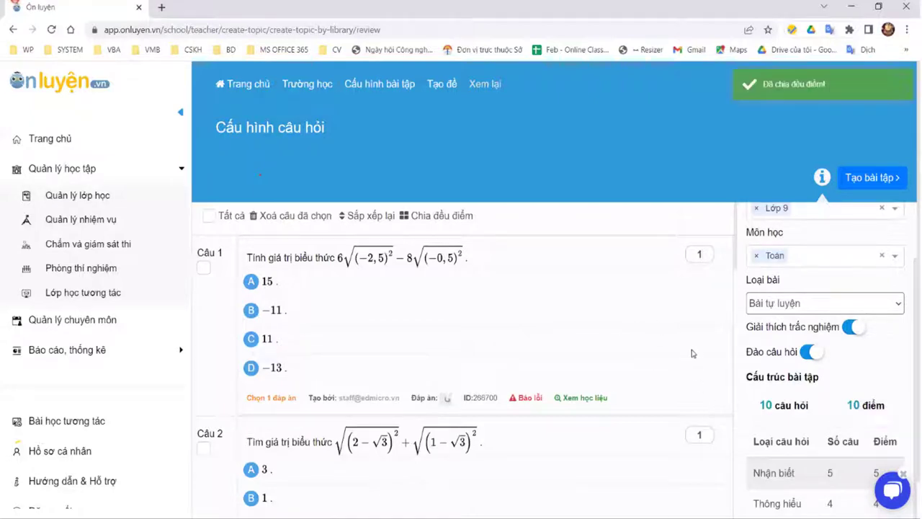
{"action": "scroll", "coordinate": [862, 188], "scroll_direction": "down", "scroll_amount": 15}
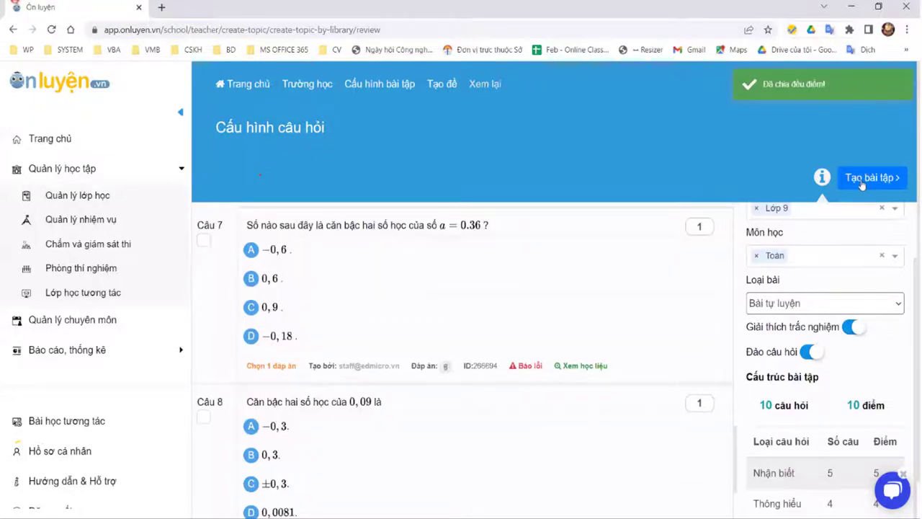
{"action": "scroll", "coordinate": [862, 185], "scroll_direction": "up", "scroll_amount": 6}
Step: Create the exercise, assign it to 9A1 with end date 05-04-2022, and go to Quản lý nhiệm vụ
{"action": "left_click", "coordinate": [862, 181]}
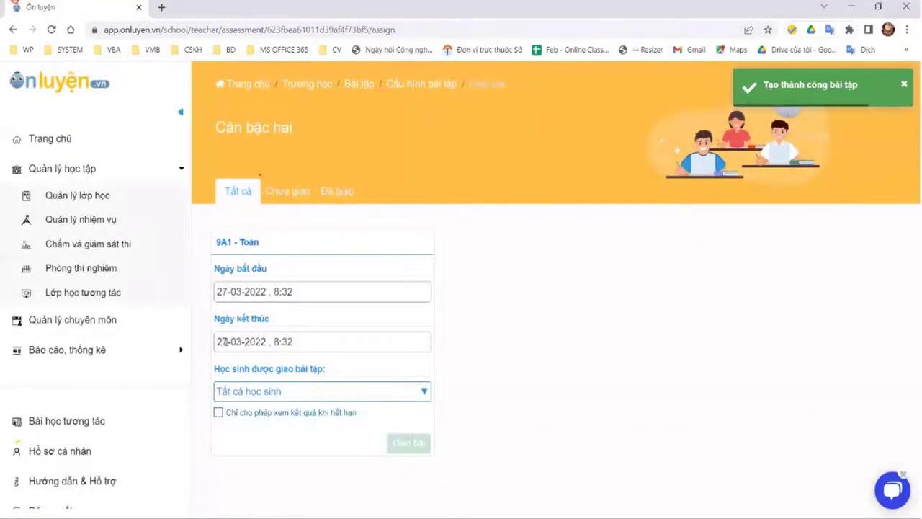
{"action": "left_click", "coordinate": [294, 344]}
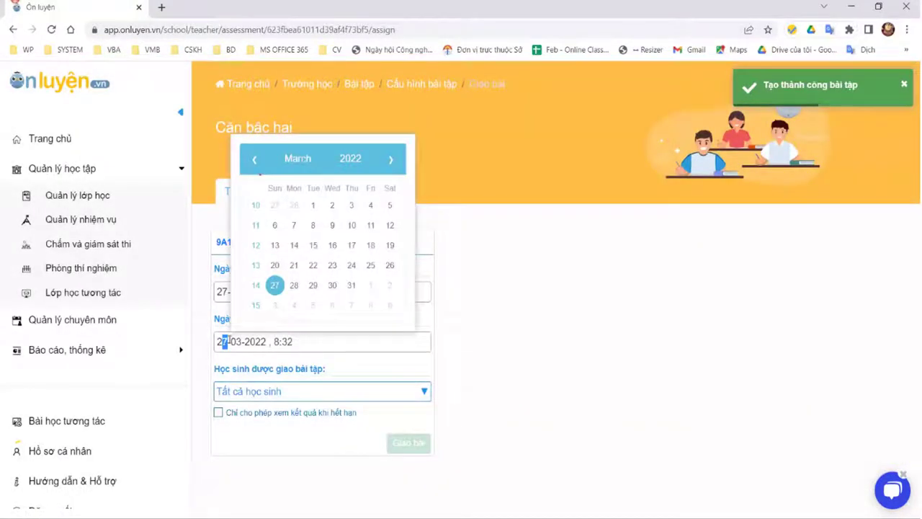
{"action": "left_click", "coordinate": [218, 341]}
{"action": "key", "text": "Delete"}
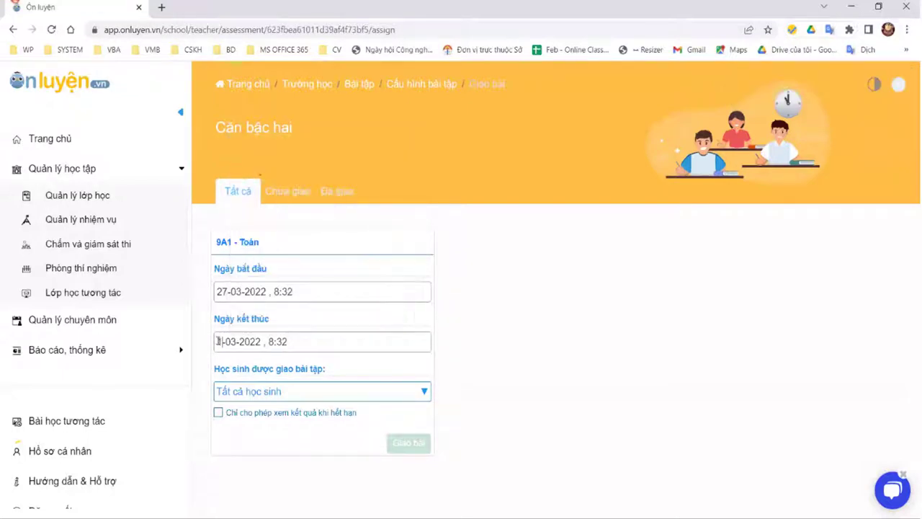
{"action": "type", "text": "5-0"}
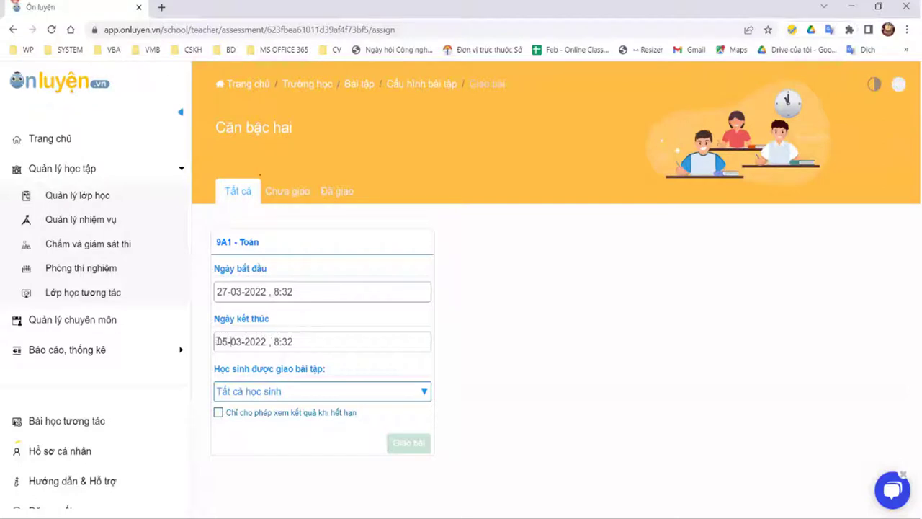
{"action": "type", "text": "4"}
{"action": "left_click", "coordinate": [408, 441]}
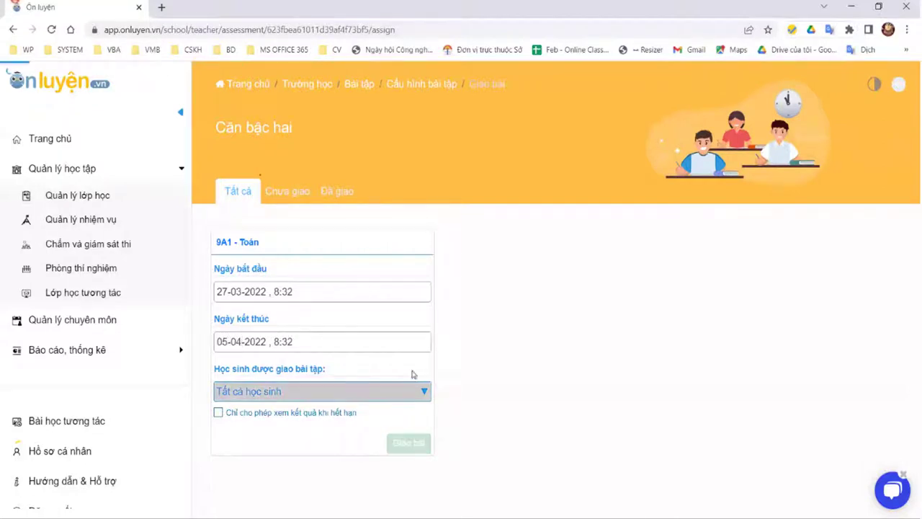
{"action": "left_click", "coordinate": [67, 221]}
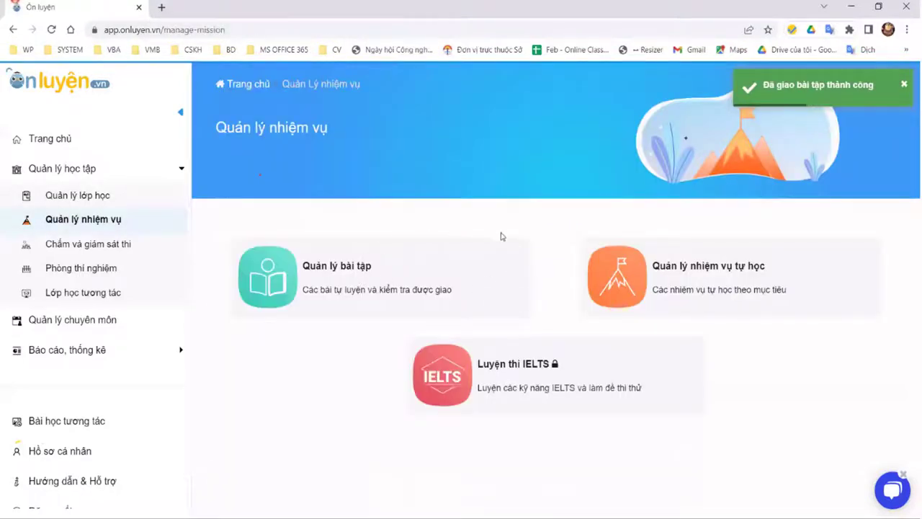
Step: In Quản lý bài tập, rename the Căn bậc hai set to 'Bộ đề sao chép (27/03)'
{"action": "left_click", "coordinate": [453, 255]}
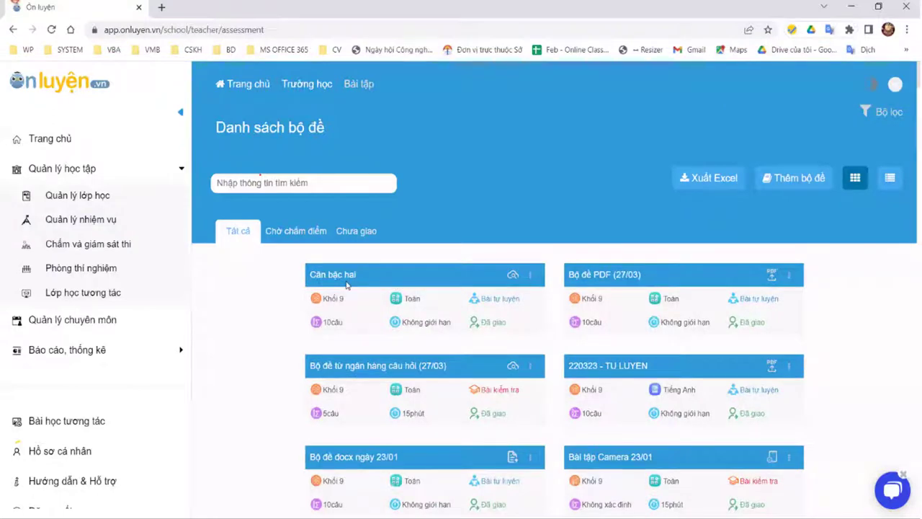
{"action": "left_click", "coordinate": [529, 277]}
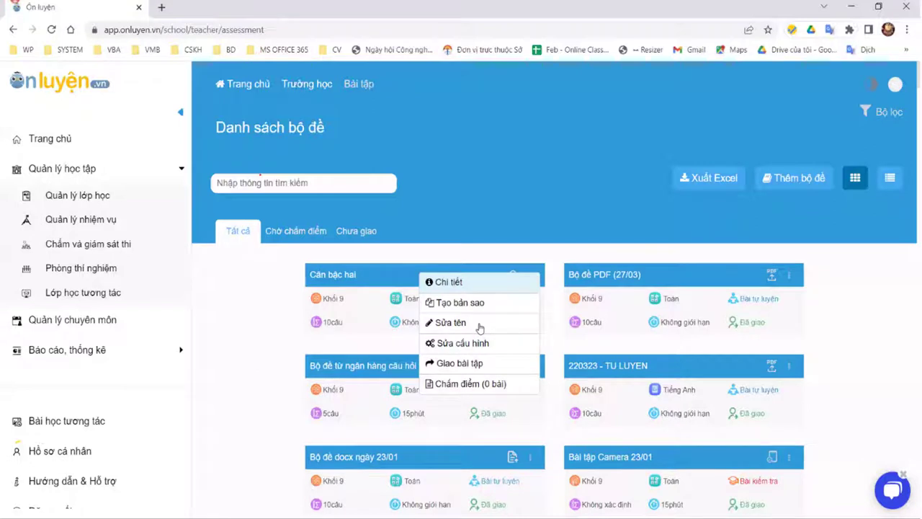
{"action": "left_click", "coordinate": [450, 323]}
{"action": "key", "text": "ctrl+a"}
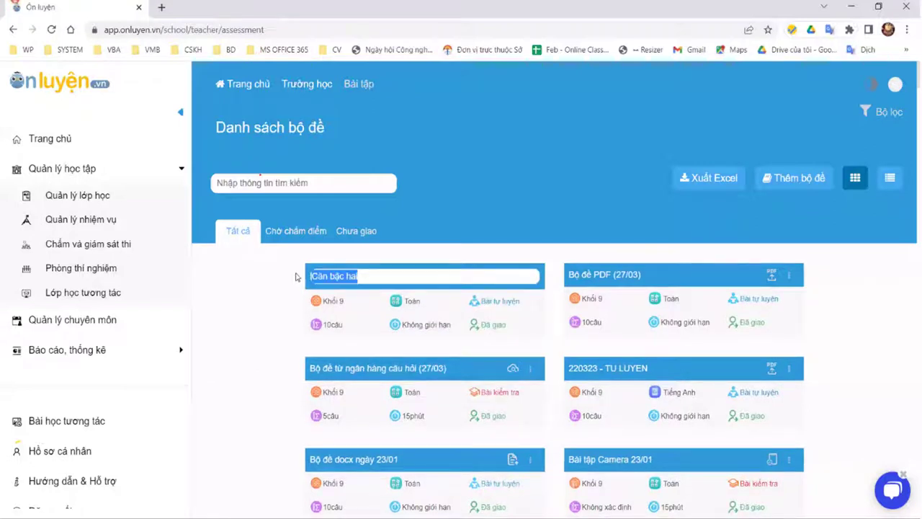
{"action": "key", "text": "BackSpace"}
{"action": "type", "text": "Bộ đề"}
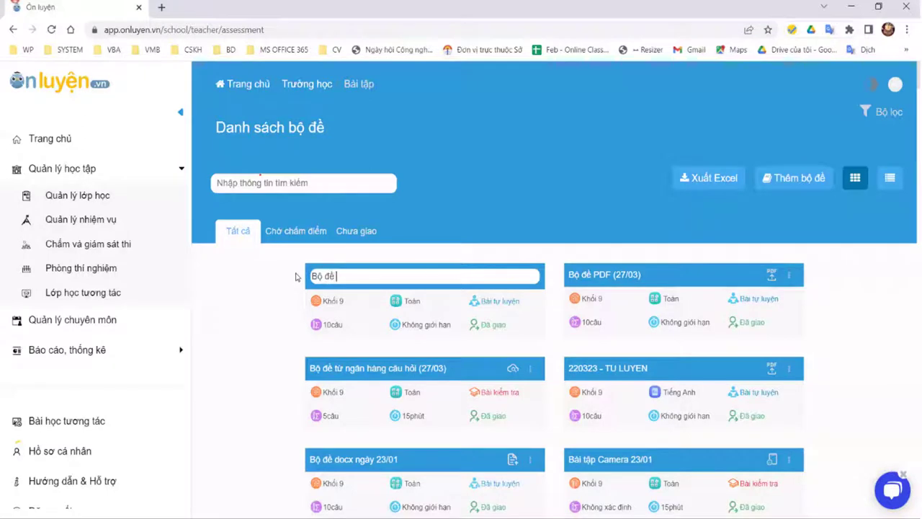
{"action": "type", "text": " sao chép (27/03)"}
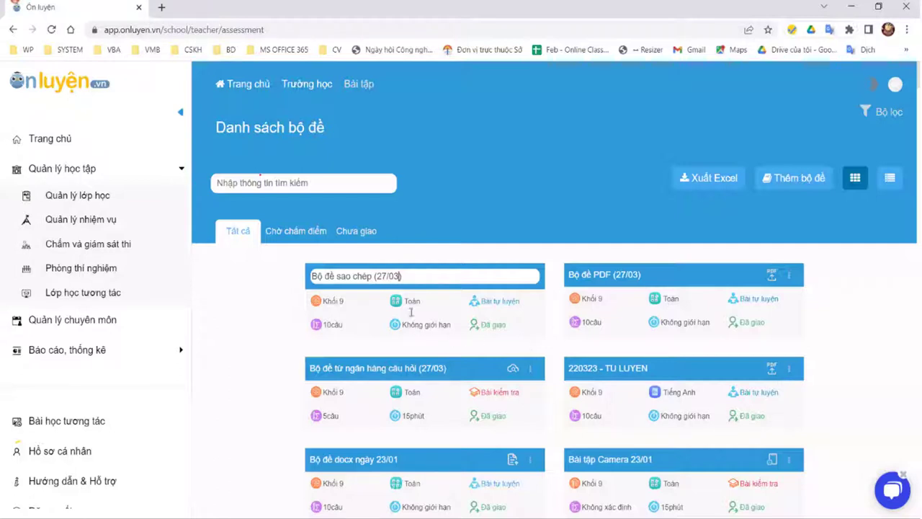
{"action": "key", "text": "Return"}
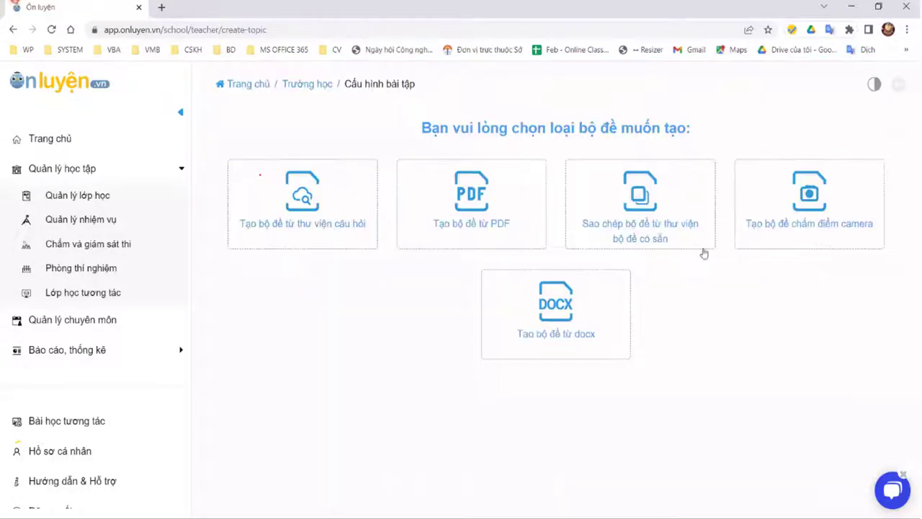
Step: Choose 'Tạo bộ đề chấm điểm camera' to start a camera-graded test set
{"action": "left_click", "coordinate": [820, 212]}
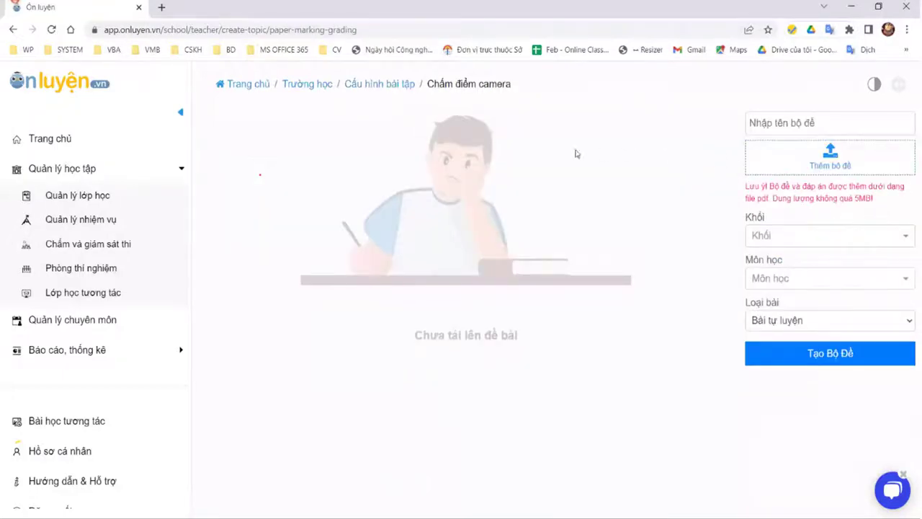
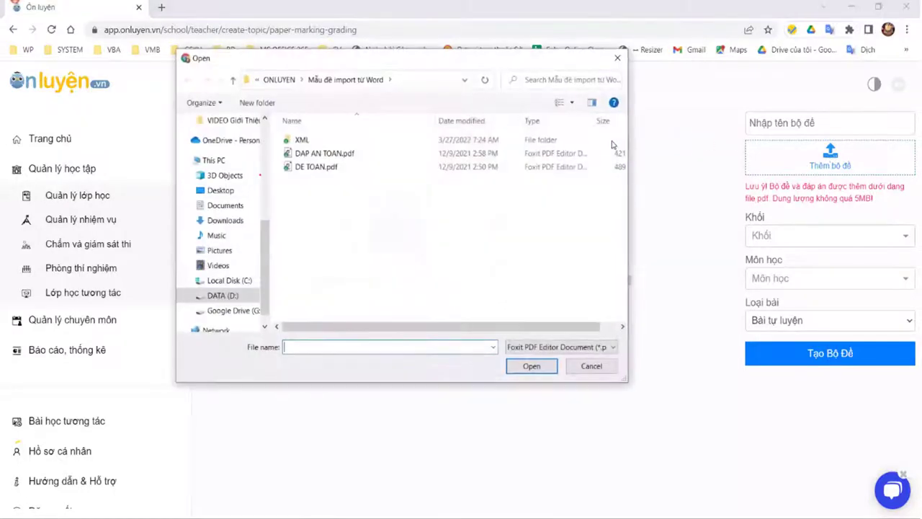
Step: Load DE TOAN.pdf as the exam file and name the set 'Bộ đề CAM (27/03)'
{"action": "left_click", "coordinate": [328, 167]}
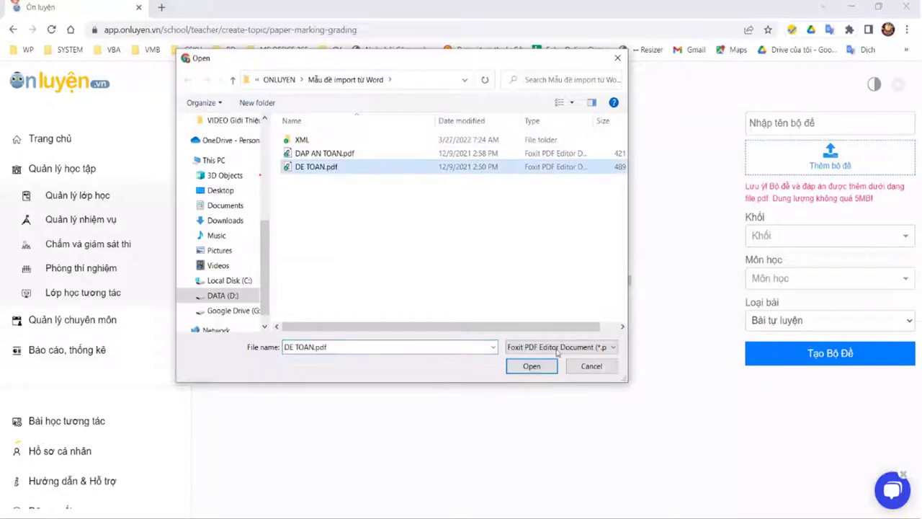
{"action": "left_click", "coordinate": [531, 366]}
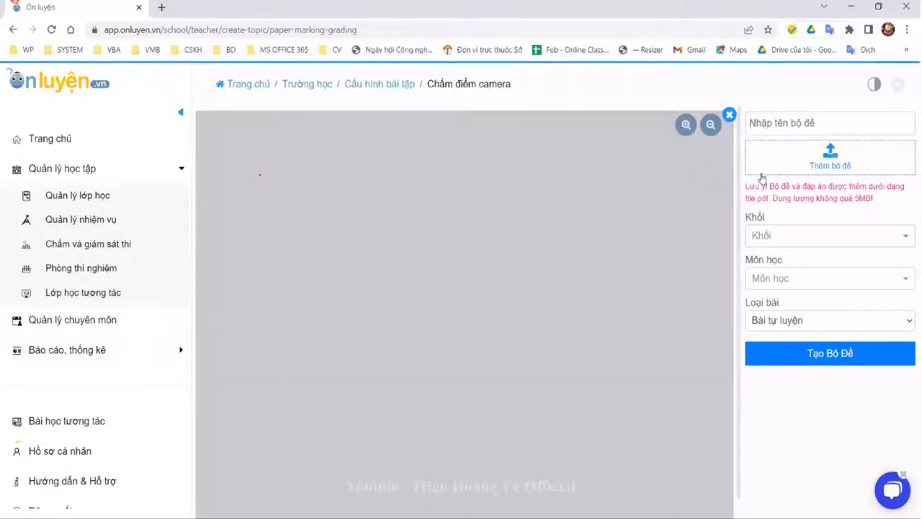
{"action": "type", "text": "B"}
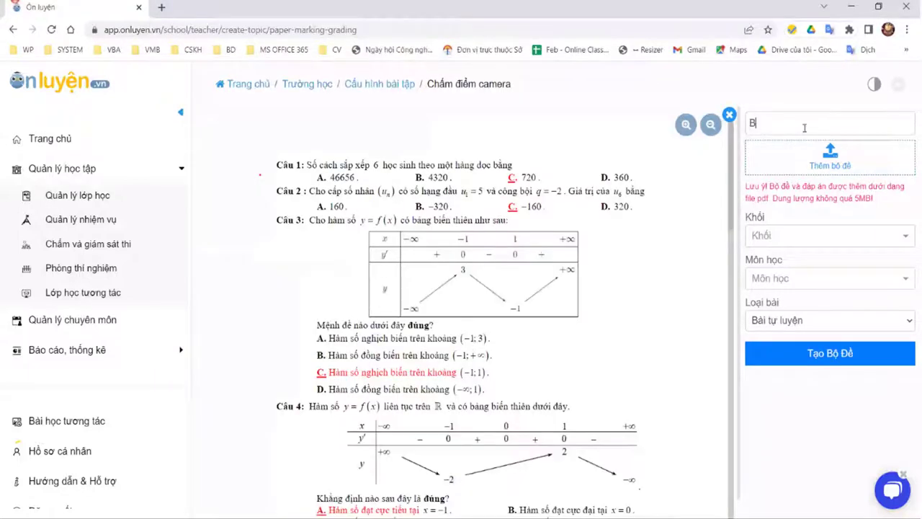
{"action": "type", "text": "ộ đề CAM"}
{"action": "key", "text": "BackSpace"}
{"action": "key", "text": "BackSpace"}
{"action": "type", "text": "AM (27/03)"}
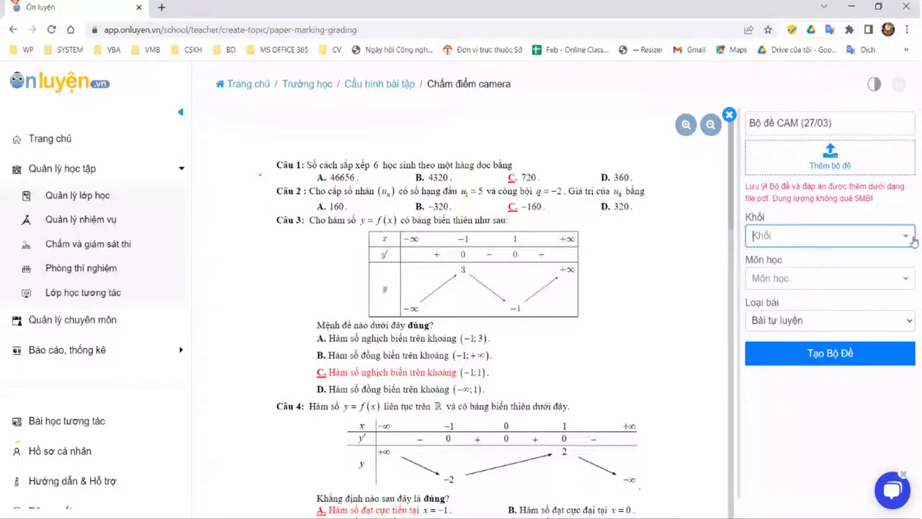
Step: Set grade Lớp 9, subject Toán, type Bài tự luyện, and create the exam set
{"action": "left_click", "coordinate": [857, 235]}
{"action": "scroll", "coordinate": [818, 361], "scroll_direction": "down", "scroll_amount": 2}
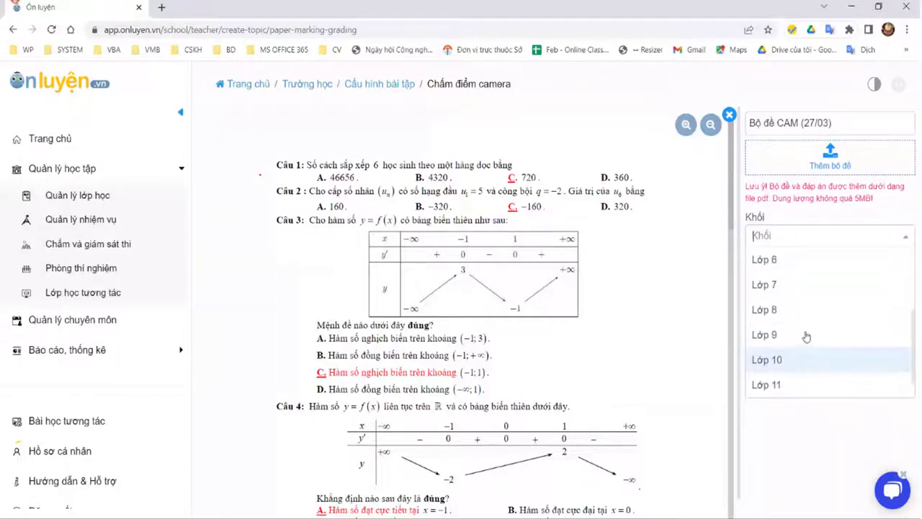
{"action": "left_click", "coordinate": [828, 284]}
{"action": "left_click", "coordinate": [825, 281]}
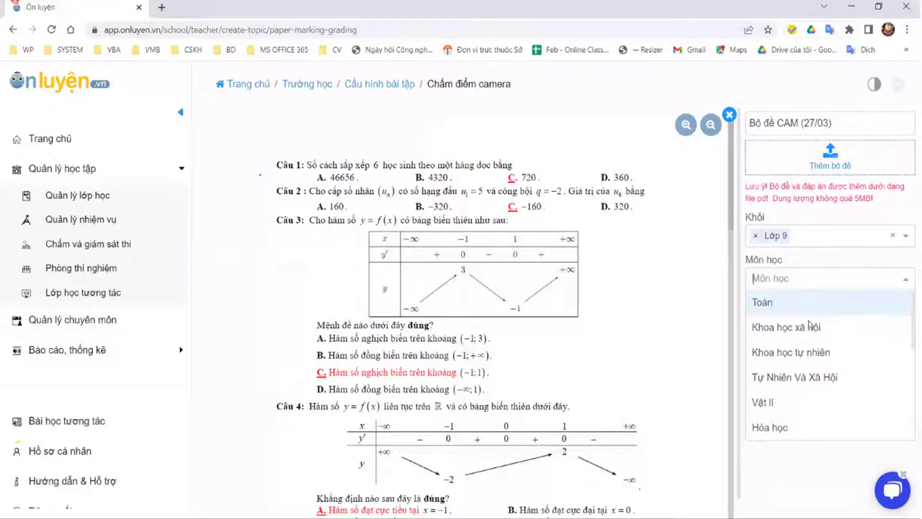
{"action": "left_click", "coordinate": [808, 311]}
{"action": "left_click", "coordinate": [811, 321]}
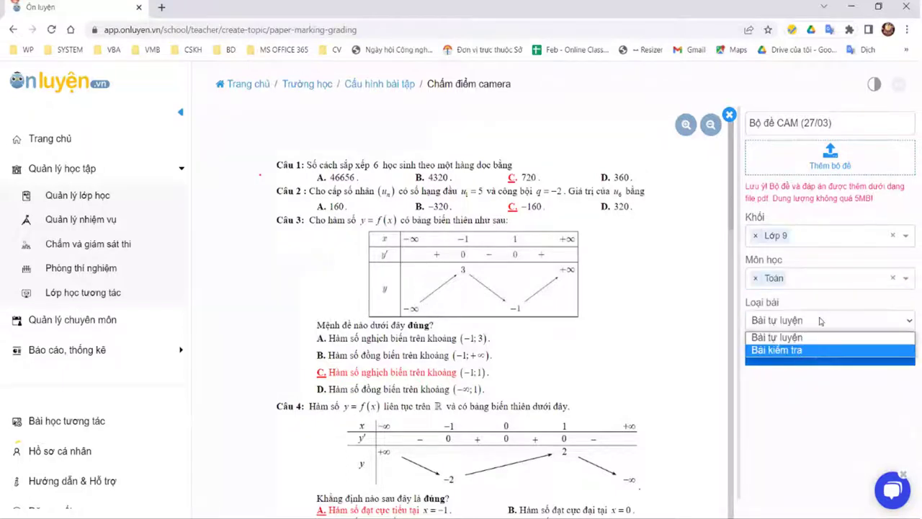
{"action": "left_click", "coordinate": [810, 349]}
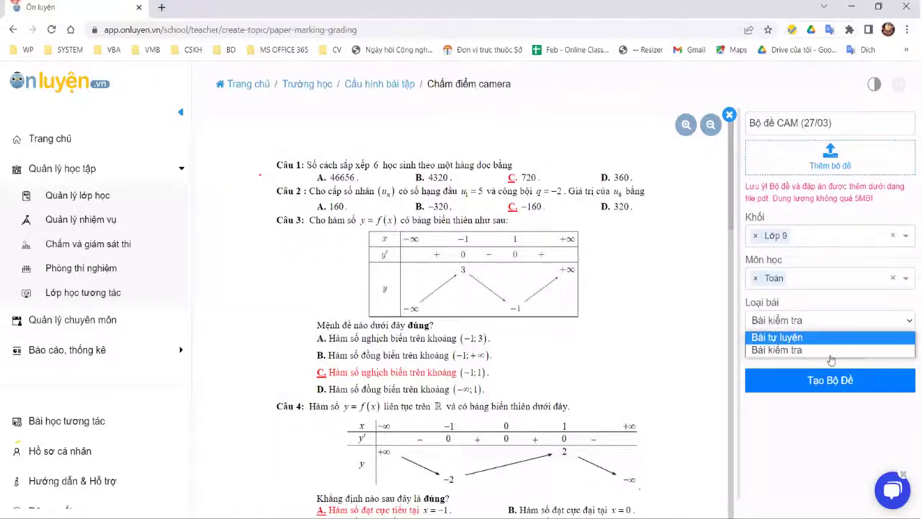
{"action": "key", "text": "Return"}
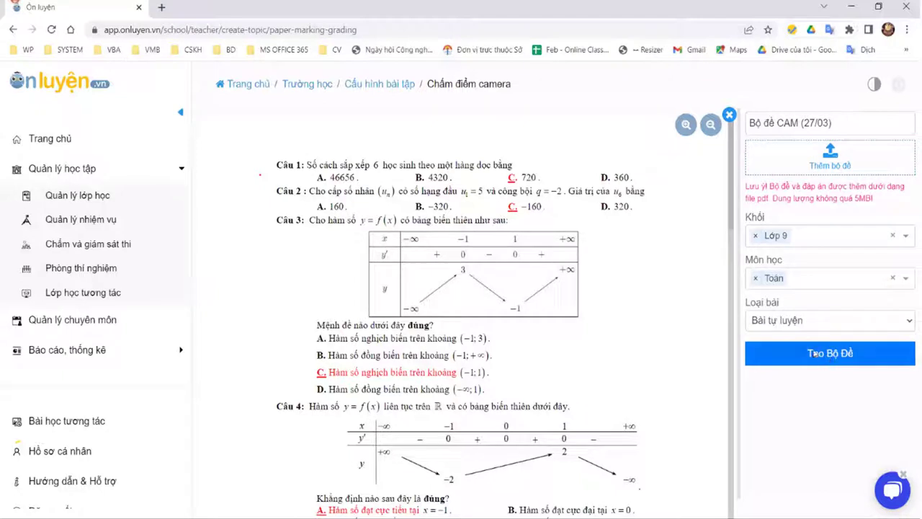
{"action": "left_click", "coordinate": [787, 344]}
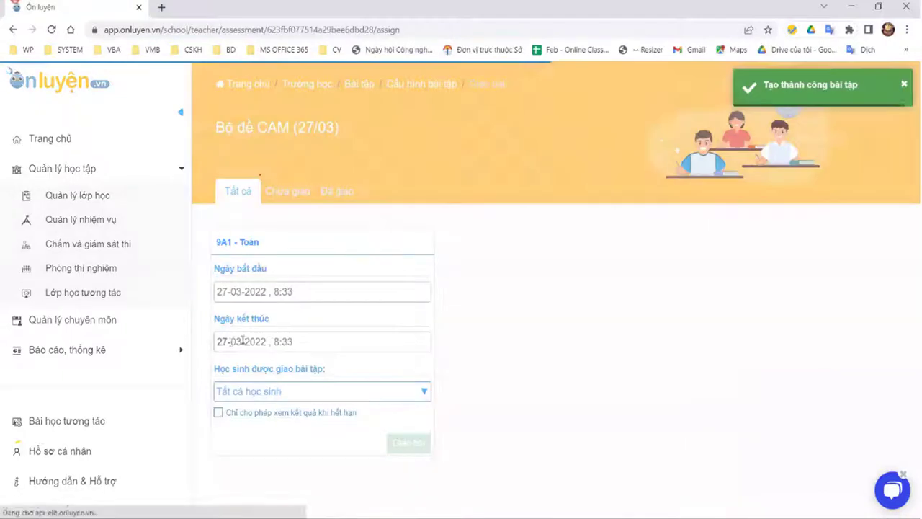
Step: Change the end date to 01-04-2022 and assign the set to class 9A1
{"action": "left_click_drag", "start_coordinate": [227, 341], "coordinate": [218, 341]}
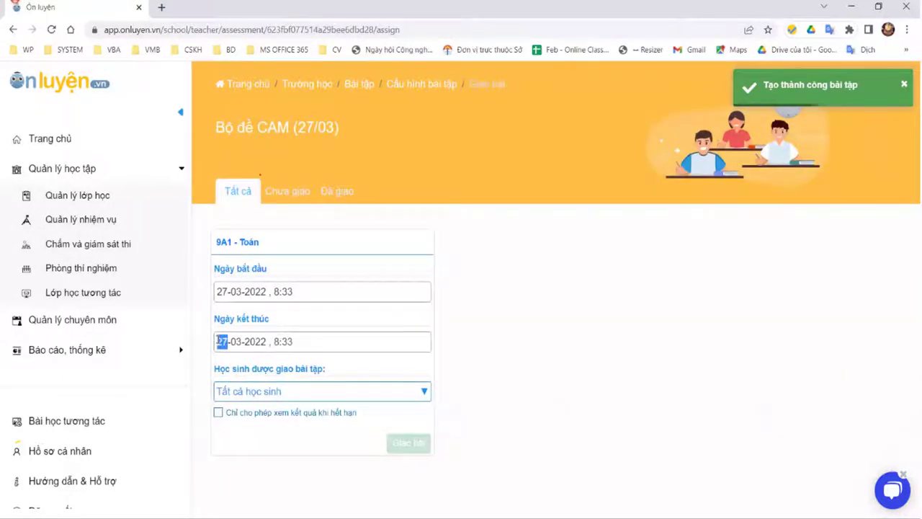
{"action": "type", "text": "01"}
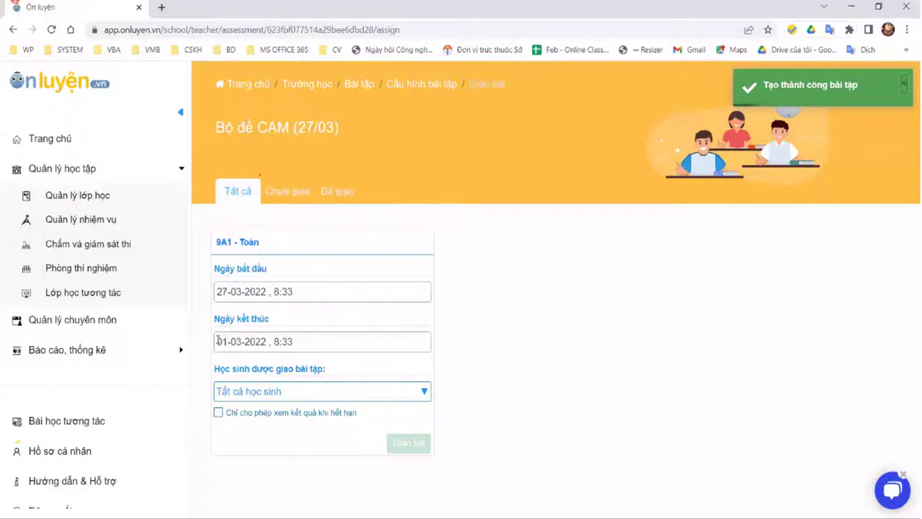
{"action": "left_click_drag", "start_coordinate": [231, 341], "coordinate": [240, 341]}
{"action": "type", "text": "04"}
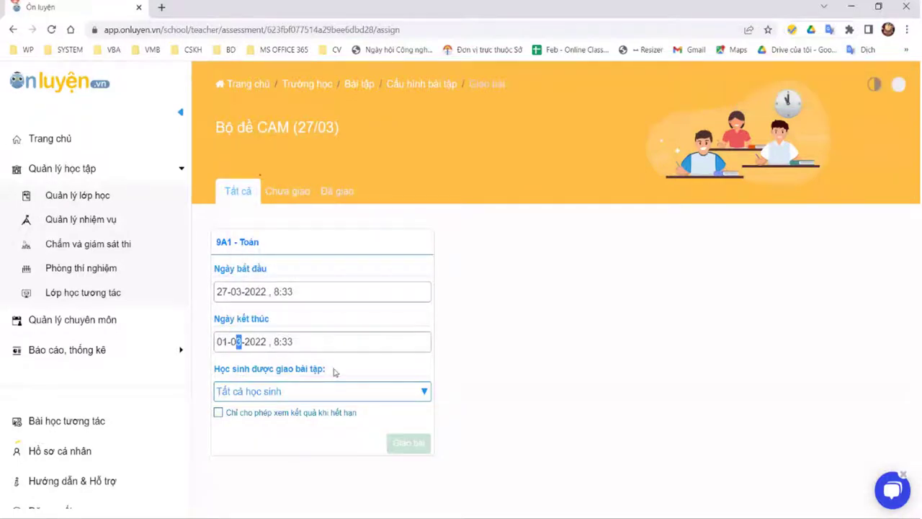
{"action": "left_click", "coordinate": [409, 442]}
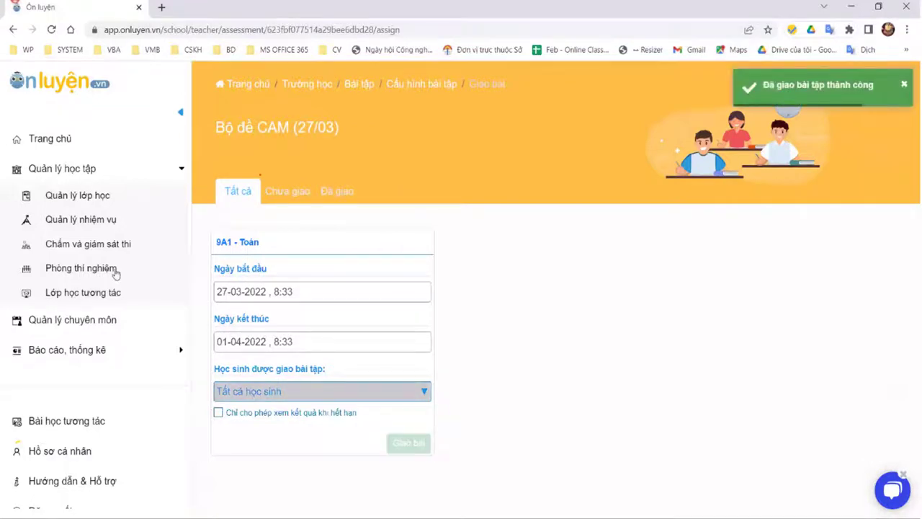
Step: Go to the exam-set management list to add a new set
{"action": "left_click", "coordinate": [85, 198]}
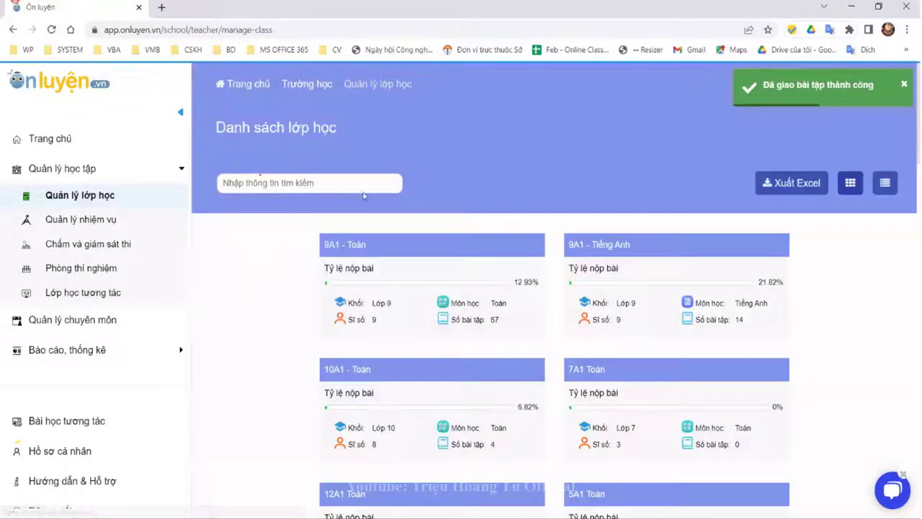
{"action": "left_click", "coordinate": [80, 221]}
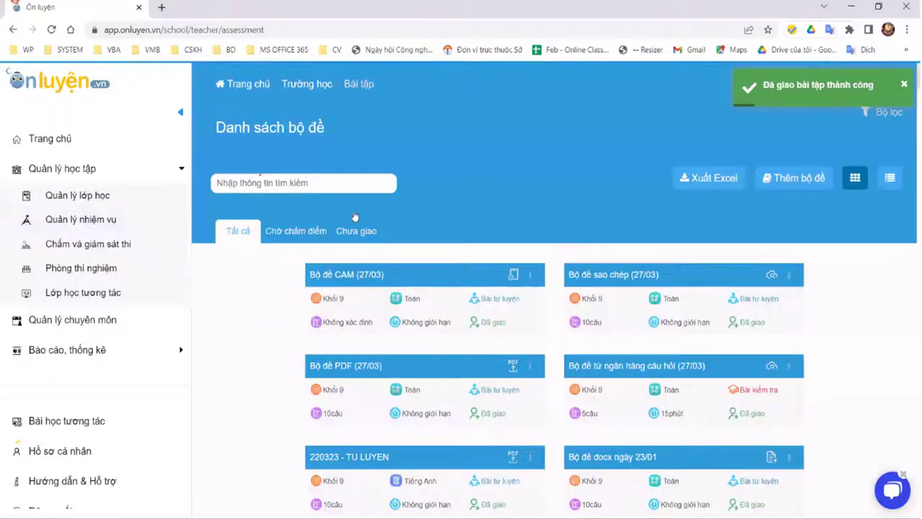
{"action": "scroll", "coordinate": [353, 214], "scroll_direction": "down", "scroll_amount": 1}
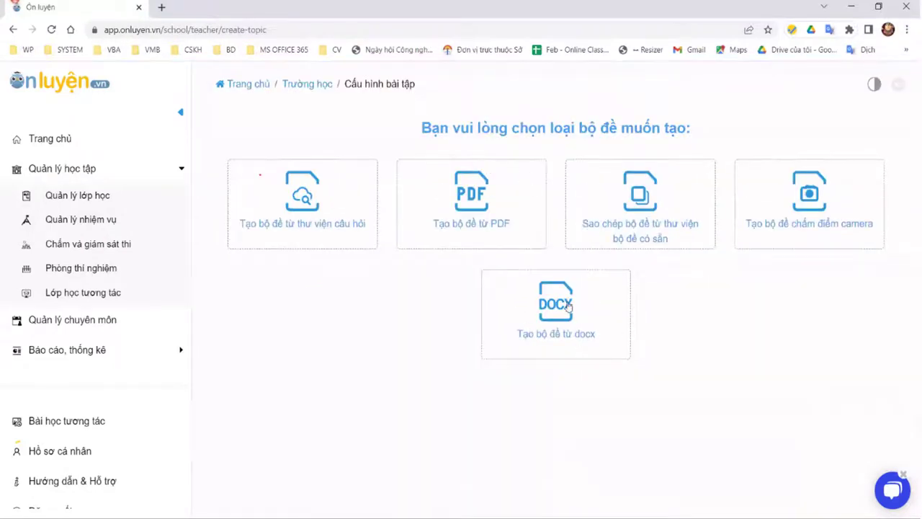
Step: Start a docx exam set and import regular questions from the Word test file
{"action": "left_click", "coordinate": [569, 305]}
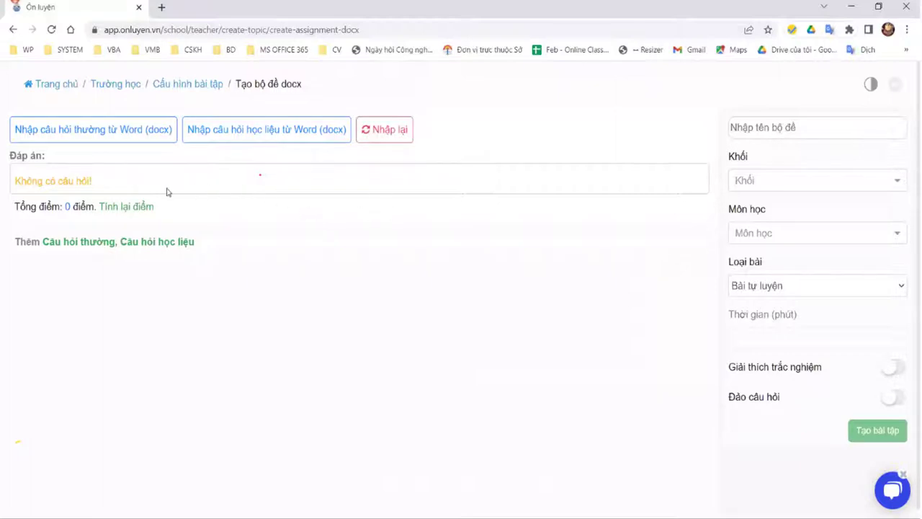
{"action": "left_click", "coordinate": [90, 136]}
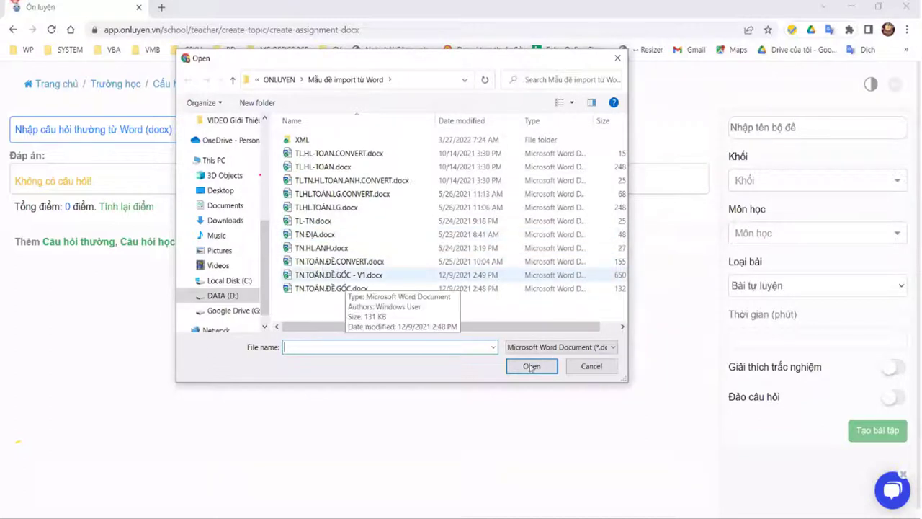
{"action": "double_click", "coordinate": [331, 277]}
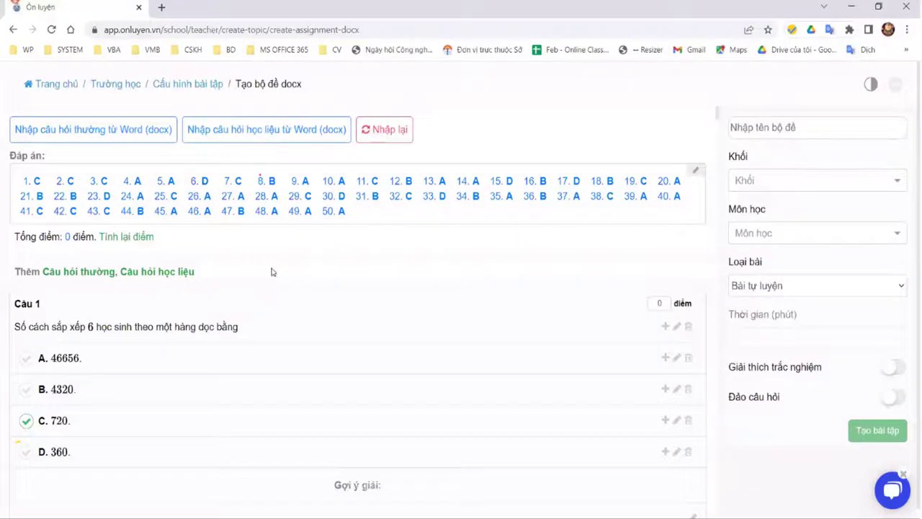
{"action": "scroll", "coordinate": [276, 448], "scroll_direction": "down", "scroll_amount": 3}
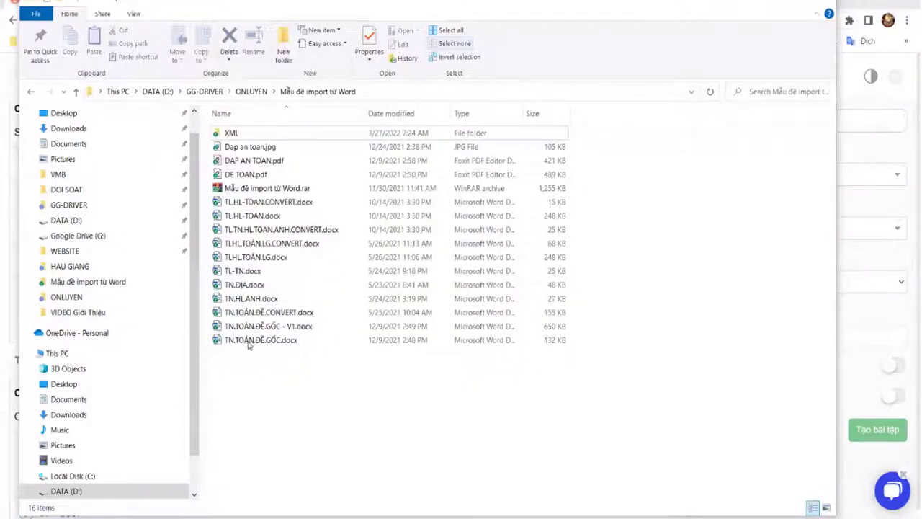
Step: Open TN.TOÁN.ĐỀ.GỐC.docx in Word and scroll through its questions and marked answers
{"action": "double_click", "coordinate": [252, 342]}
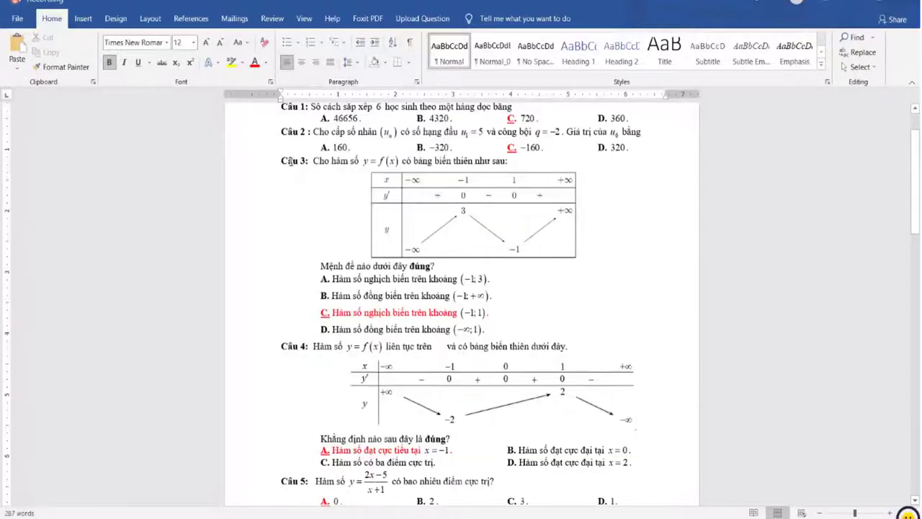
{"action": "scroll", "coordinate": [401, 207], "scroll_direction": "down", "scroll_amount": 3}
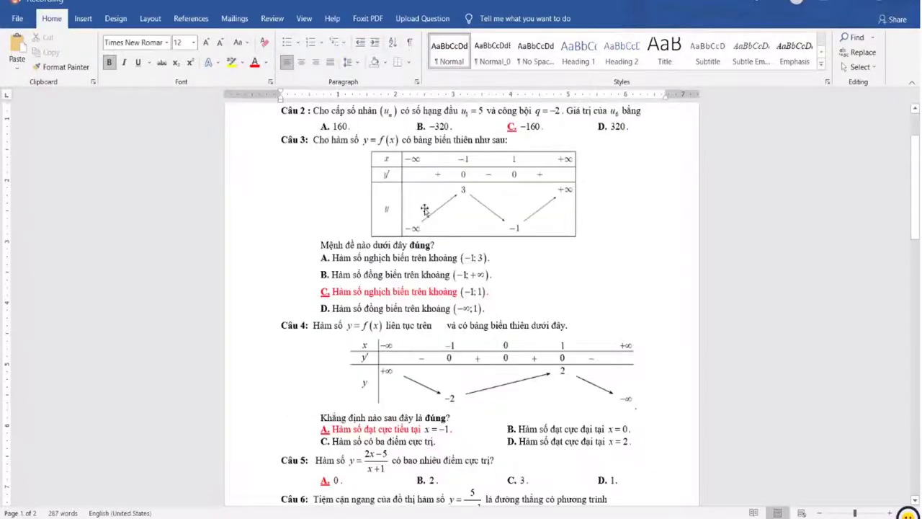
{"action": "scroll", "coordinate": [388, 282], "scroll_direction": "down", "scroll_amount": 12}
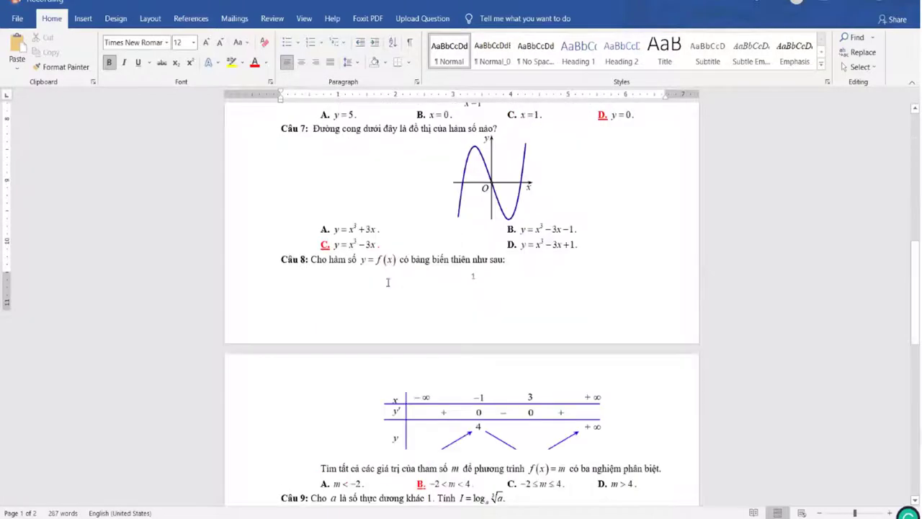
{"action": "scroll", "coordinate": [293, 490], "scroll_direction": "down", "scroll_amount": 10}
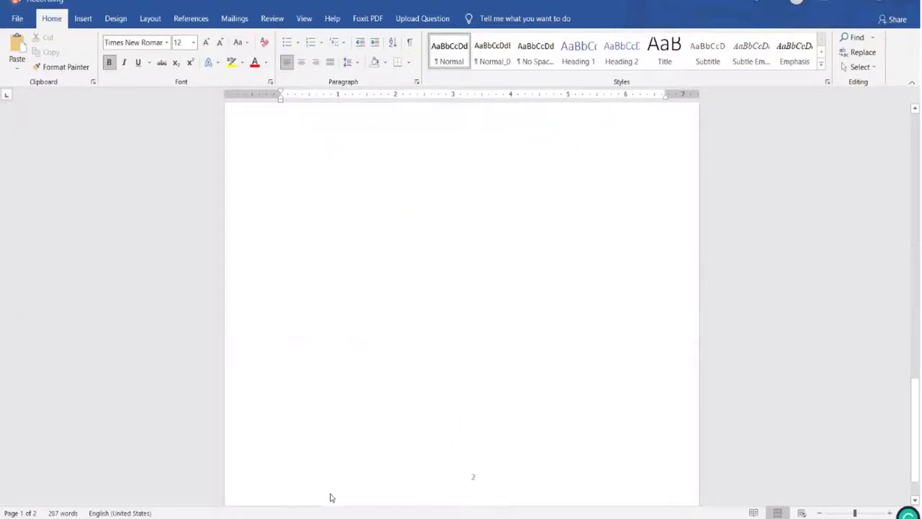
{"action": "key", "text": "alt"}
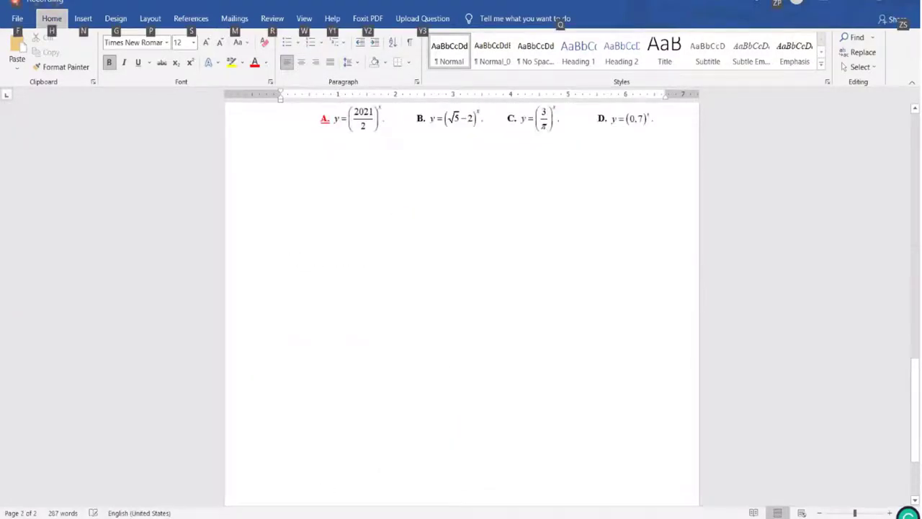
{"action": "key", "text": "alt+Tab"}
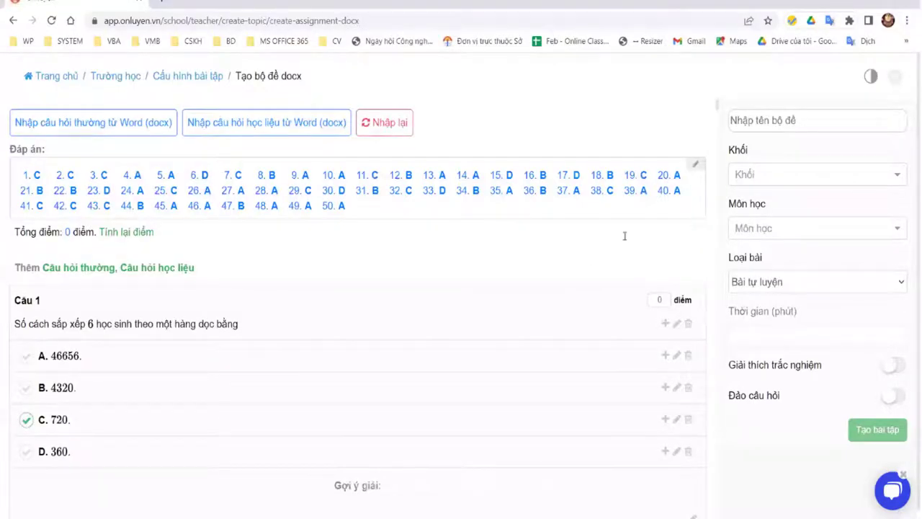
{"action": "key", "text": "alt+Tab"}
{"action": "scroll", "coordinate": [652, 253], "scroll_direction": "up", "scroll_amount": 3}
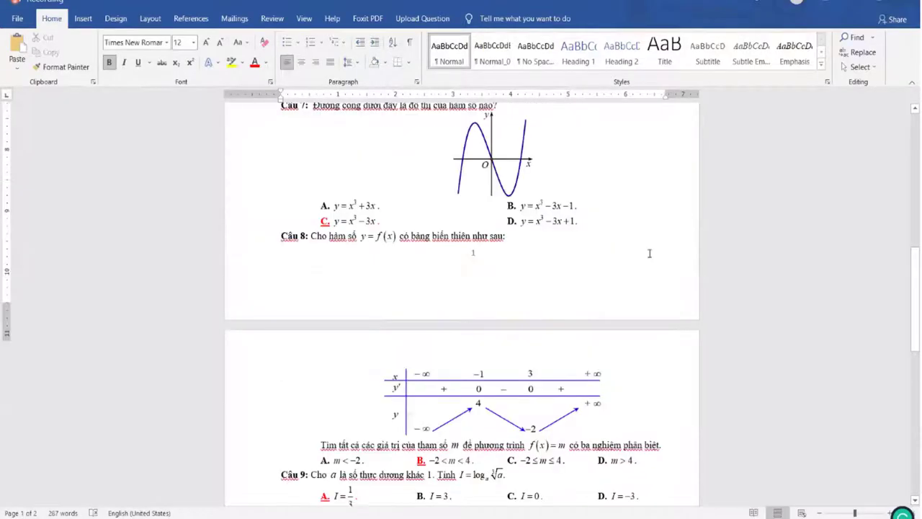
{"action": "scroll", "coordinate": [649, 253], "scroll_direction": "up", "scroll_amount": 2}
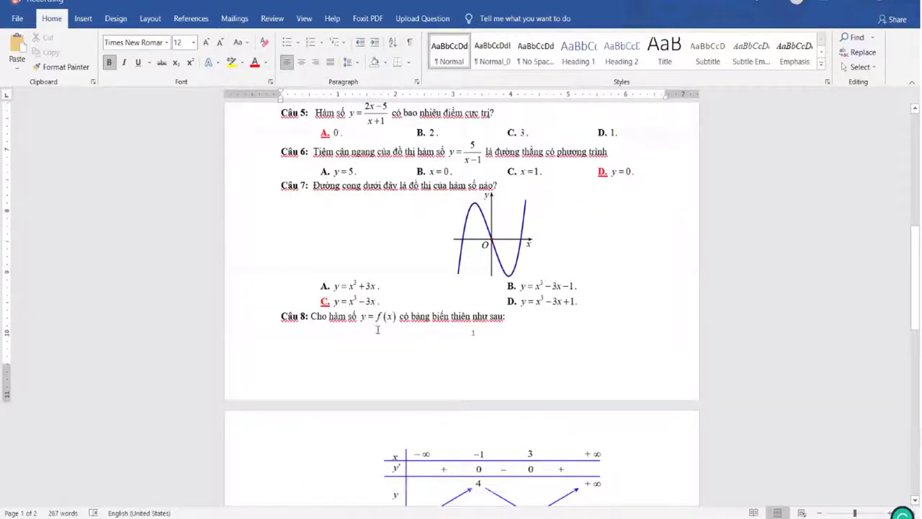
{"action": "scroll", "coordinate": [377, 330], "scroll_direction": "up", "scroll_amount": 9}
{"action": "scroll", "coordinate": [279, 435], "scroll_direction": "up", "scroll_amount": 4}
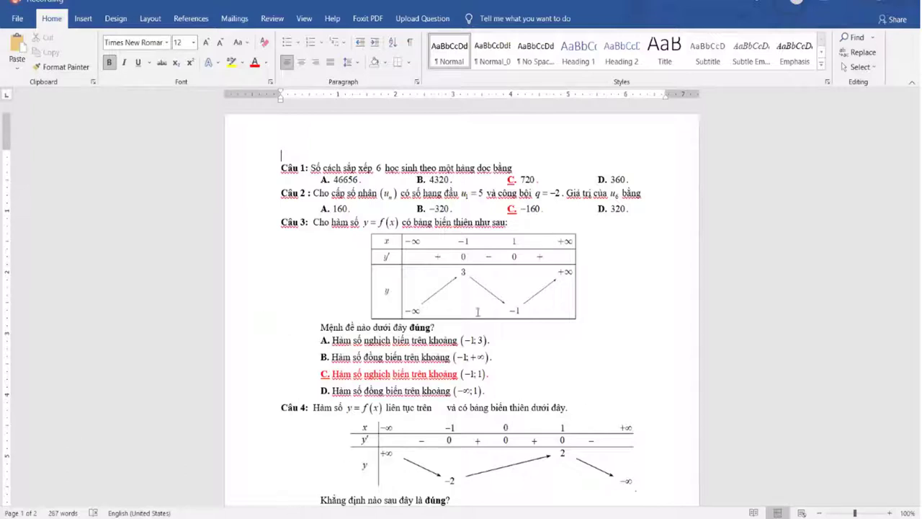
Step: Review Câu 1 through Câu 3's formulas in Word, then return to the OnLuyen page
{"action": "key", "text": "super+d"}
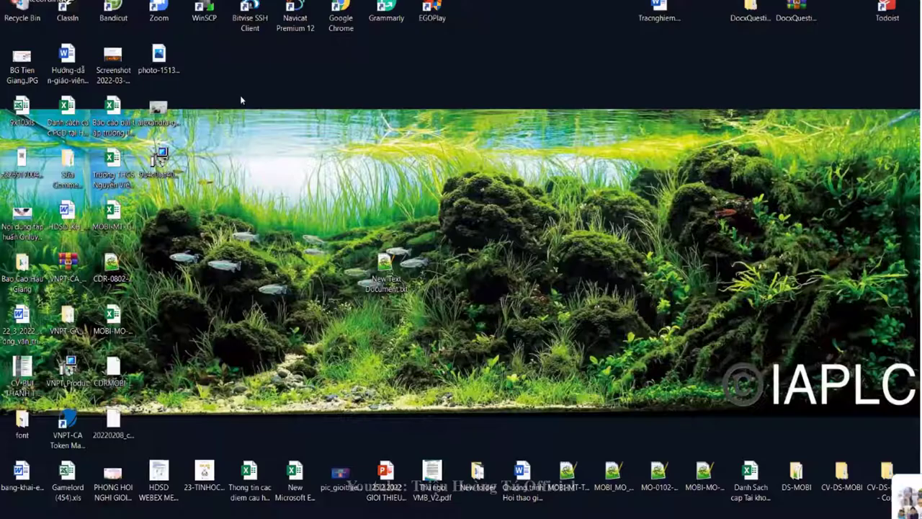
{"action": "key", "text": "super+d"}
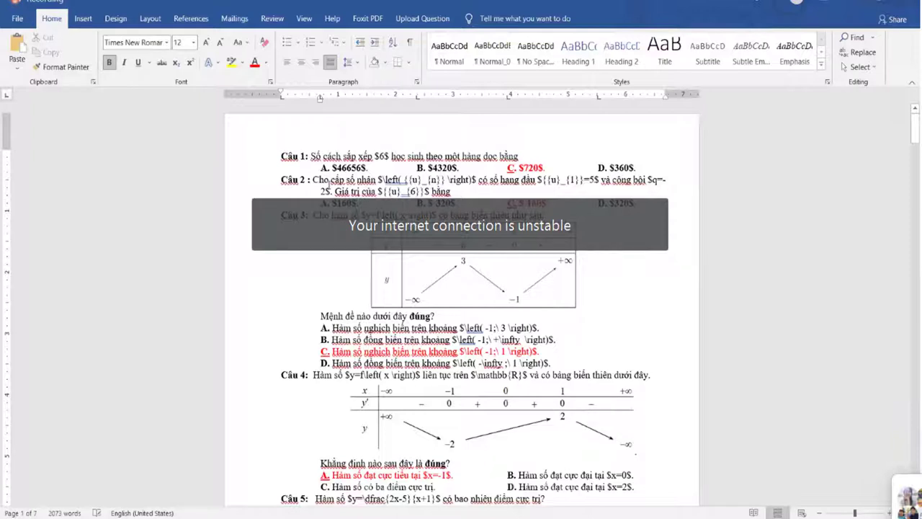
{"action": "left_click_drag", "start_coordinate": [320, 167], "coordinate": [633, 165]}
{"action": "left_click_drag", "start_coordinate": [675, 285], "coordinate": [673, 311]}
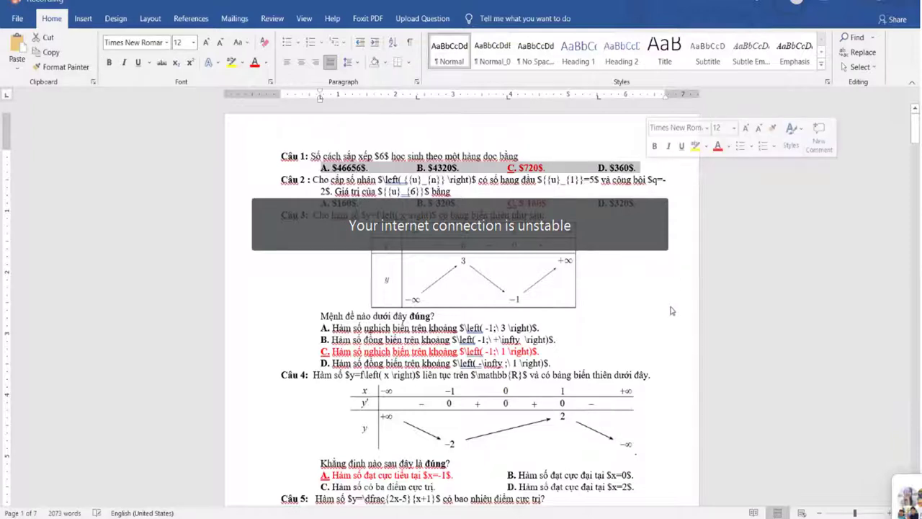
{"action": "left_click", "coordinate": [365, 266]}
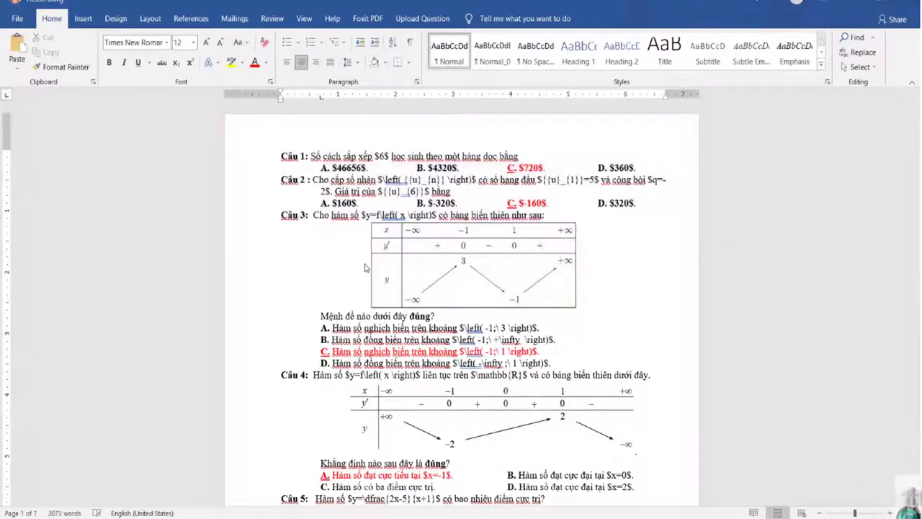
{"action": "key", "text": "alt+Tab"}
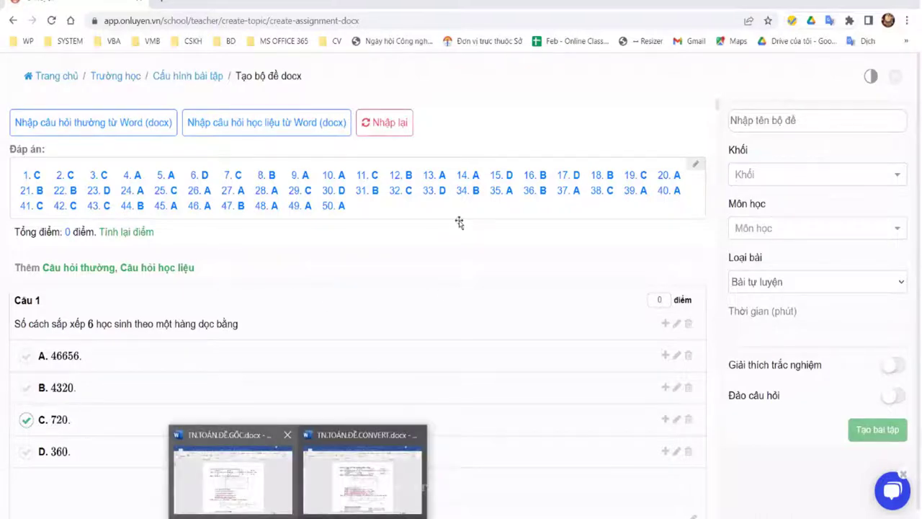
Step: Clear the imported questions and re-import regular questions from TN.TOÁN.ĐỀ.GỐC.docx
{"action": "left_click", "coordinate": [233, 475]}
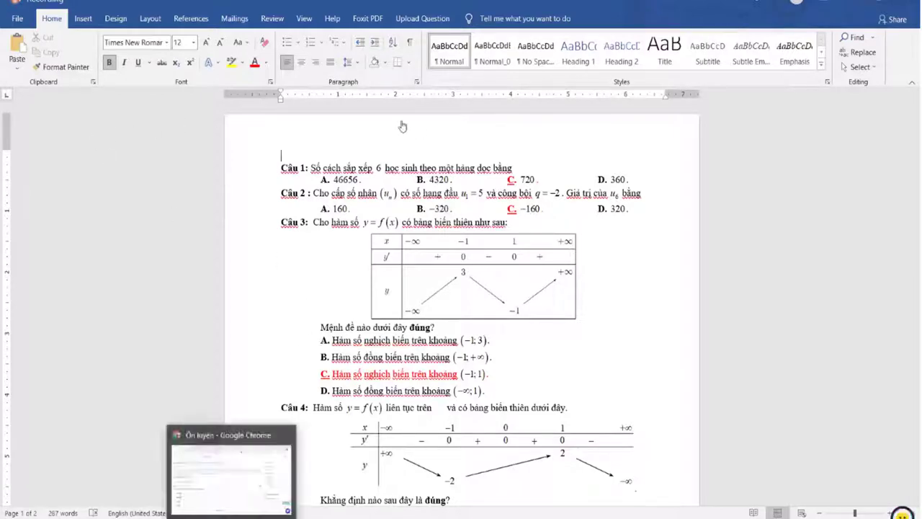
{"action": "left_click", "coordinate": [233, 471]}
{"action": "left_click", "coordinate": [401, 123]}
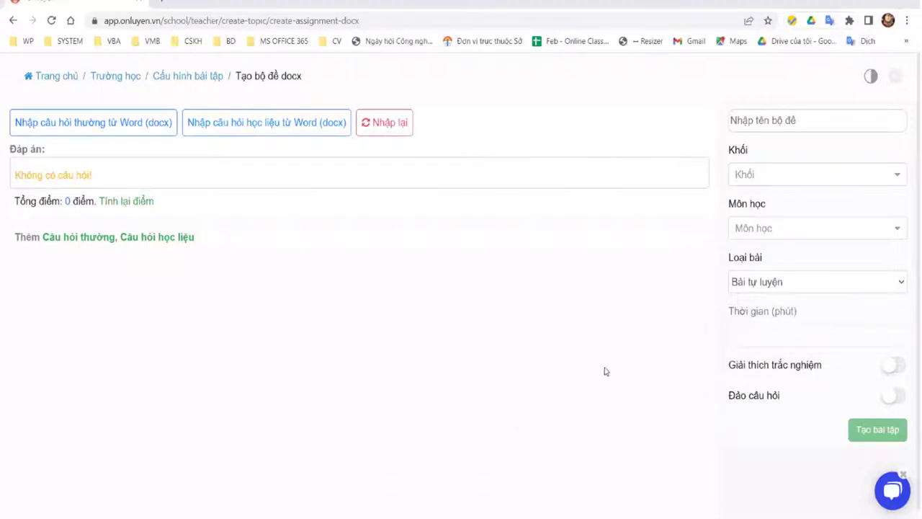
{"action": "left_click", "coordinate": [93, 123]}
{"action": "left_click", "coordinate": [289, 283]}
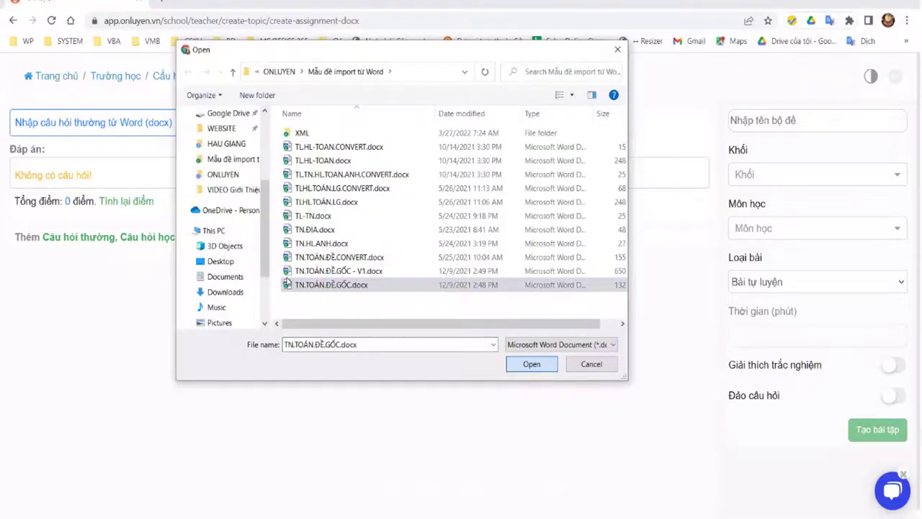
{"action": "key", "text": "Return"}
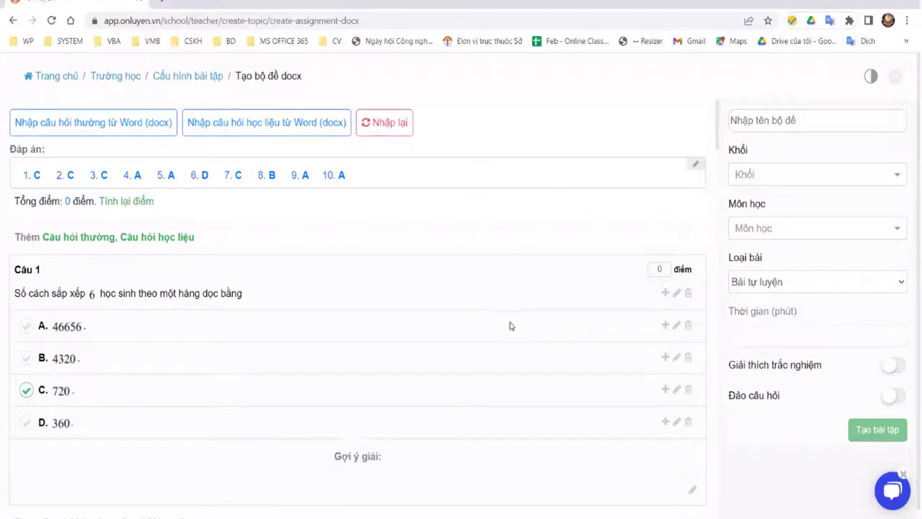
Step: Scroll through the 10 imported questions to check their ticked answers, e.g. 720 and −160
{"action": "scroll", "coordinate": [509, 330], "scroll_direction": "down", "scroll_amount": 15}
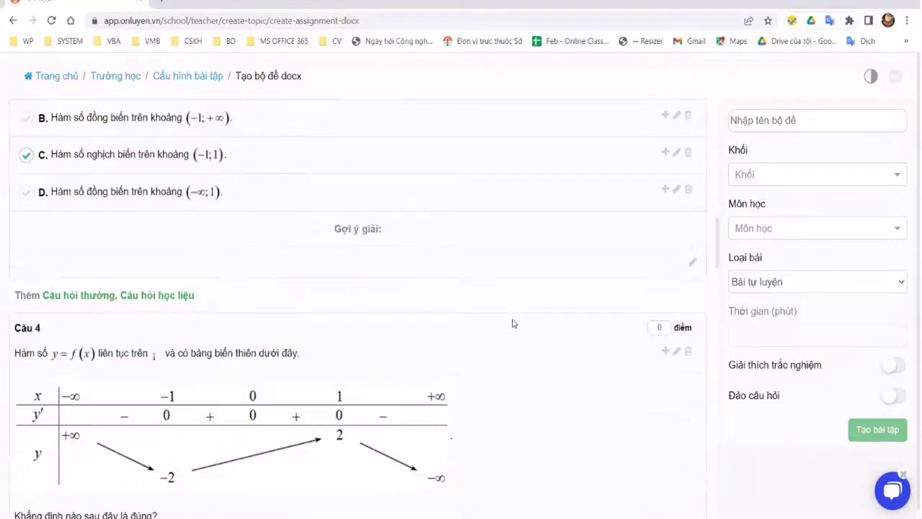
{"action": "scroll", "coordinate": [512, 324], "scroll_direction": "down", "scroll_amount": 10}
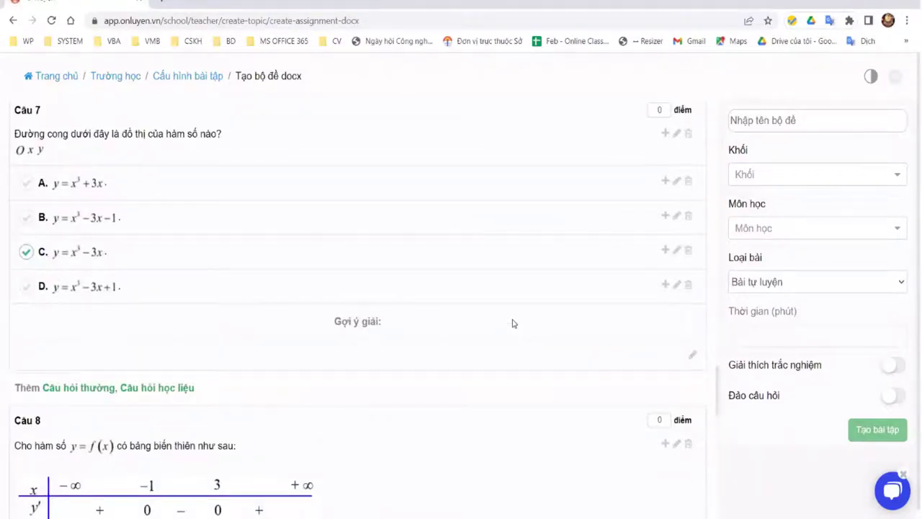
{"action": "scroll", "coordinate": [512, 324], "scroll_direction": "down", "scroll_amount": 8}
{"action": "scroll", "coordinate": [513, 324], "scroll_direction": "up", "scroll_amount": 3}
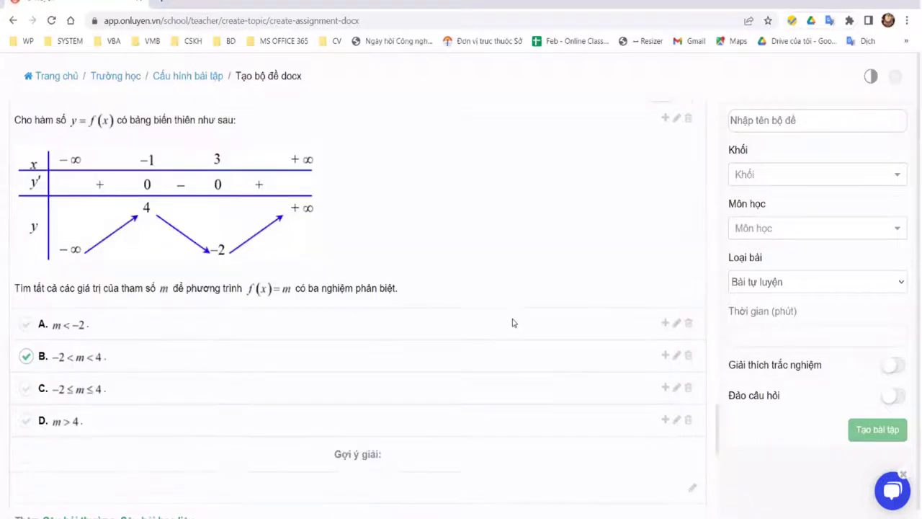
{"action": "scroll", "coordinate": [514, 320], "scroll_direction": "down", "scroll_amount": 5}
{"action": "scroll", "coordinate": [515, 317], "scroll_direction": "down", "scroll_amount": 2}
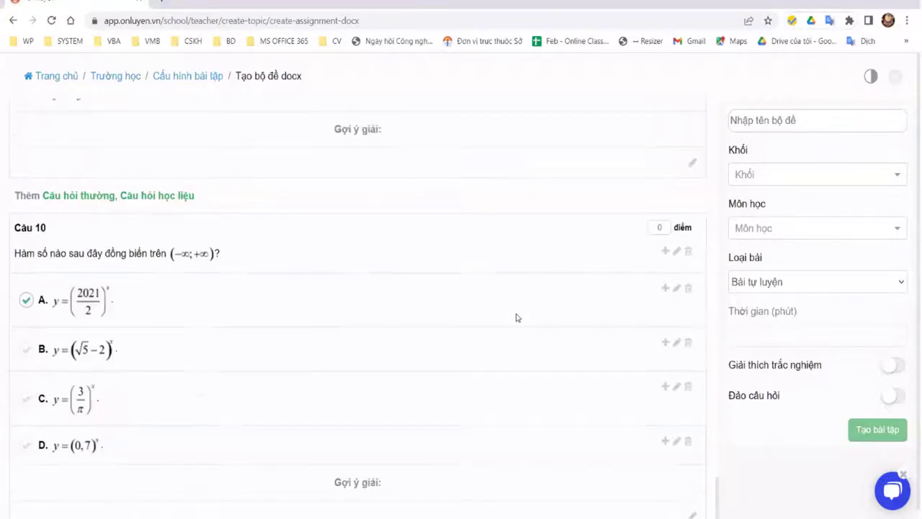
{"action": "scroll", "coordinate": [516, 318], "scroll_direction": "up", "scroll_amount": 5}
{"action": "scroll", "coordinate": [515, 317], "scroll_direction": "up", "scroll_amount": 15}
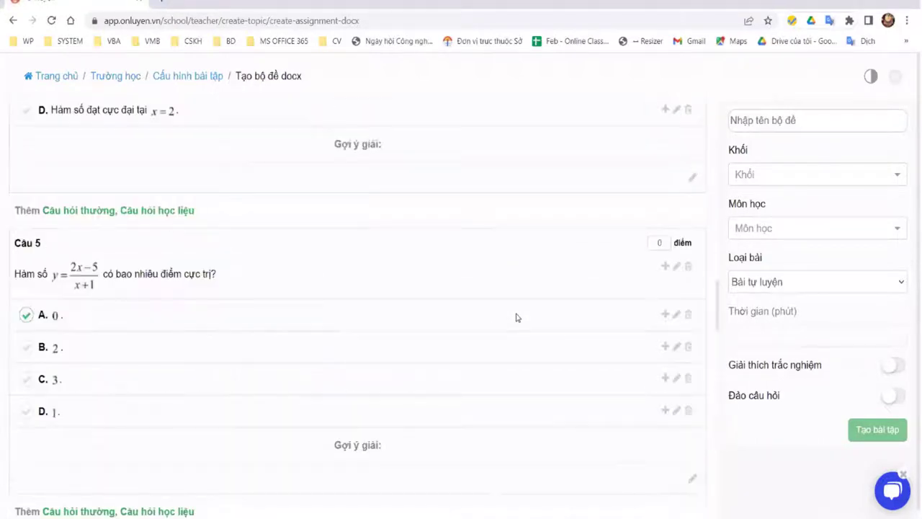
{"action": "scroll", "coordinate": [379, 169], "scroll_direction": "up", "scroll_amount": 5}
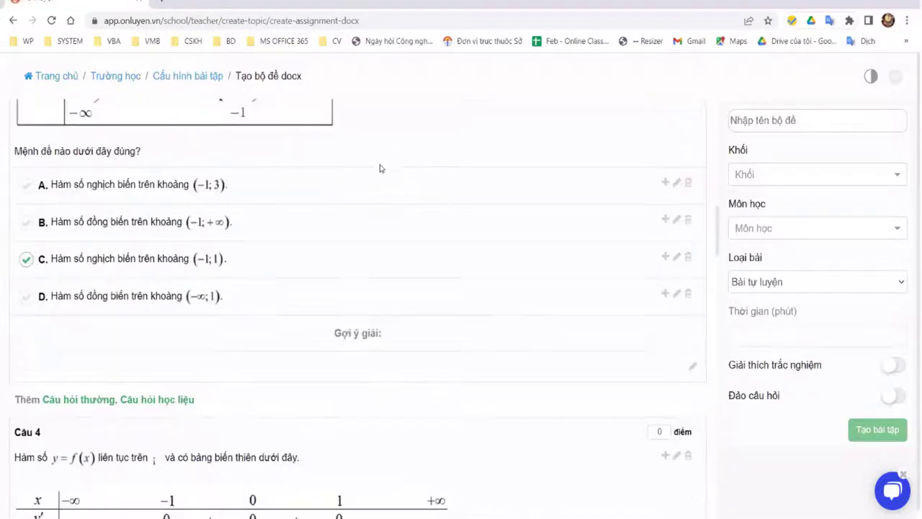
{"action": "scroll", "coordinate": [413, 189], "scroll_direction": "up", "scroll_amount": 4}
{"action": "scroll", "coordinate": [432, 291], "scroll_direction": "up", "scroll_amount": 8}
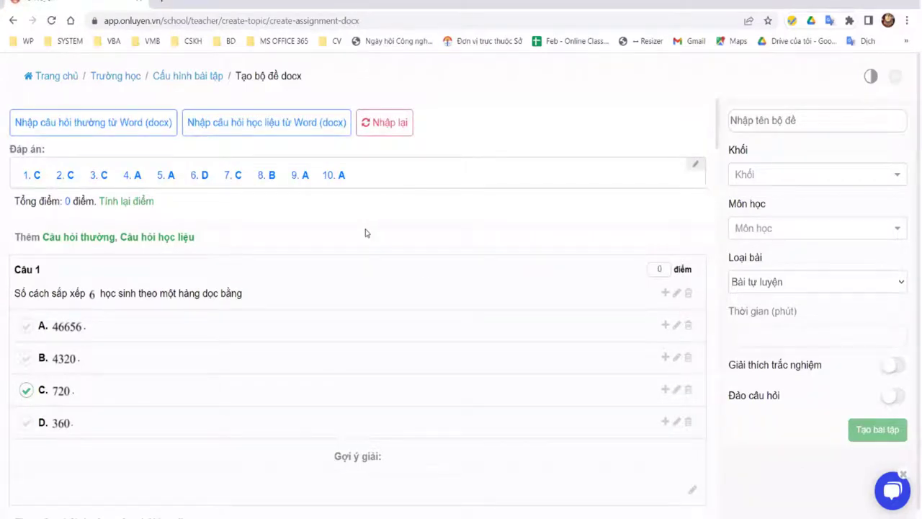
{"action": "scroll", "coordinate": [363, 233], "scroll_direction": "down", "scroll_amount": 1}
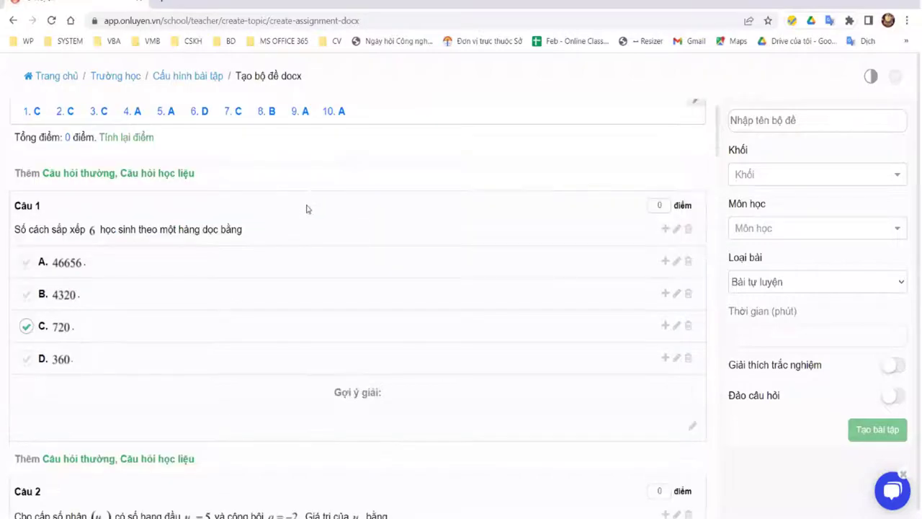
{"action": "scroll", "coordinate": [214, 226], "scroll_direction": "up", "scroll_amount": 1}
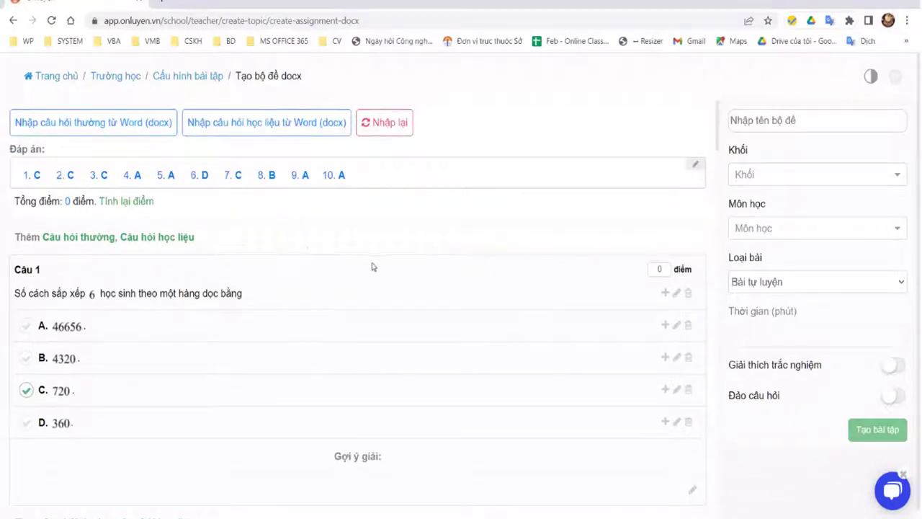
Step: Name the set 'Bộ đề docx (2)7/03' with Lớp 9, Toán and Bài tự luyện
{"action": "left_click", "coordinate": [822, 117]}
{"action": "type", "text": "Bộ đề doc"}
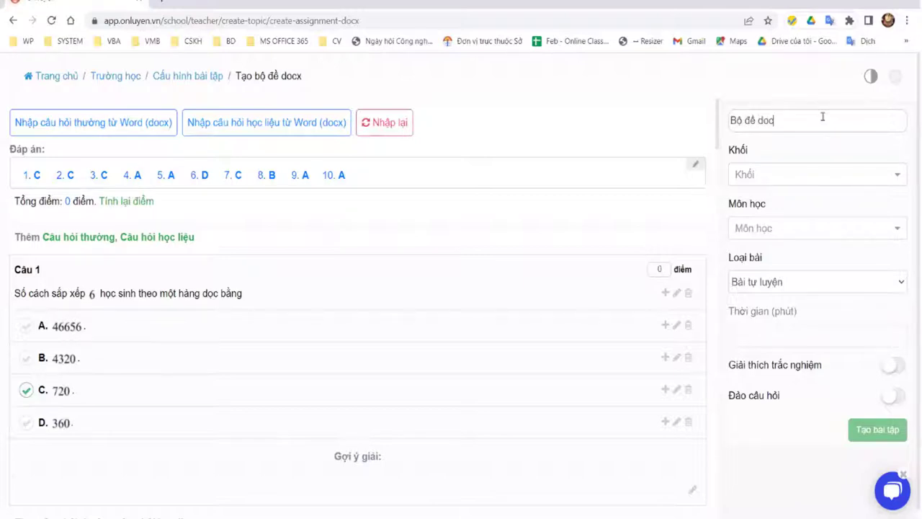
{"action": "type", "text": "x (2)"}
{"action": "type", "text": "7/03"}
{"action": "left_click", "coordinate": [825, 170]}
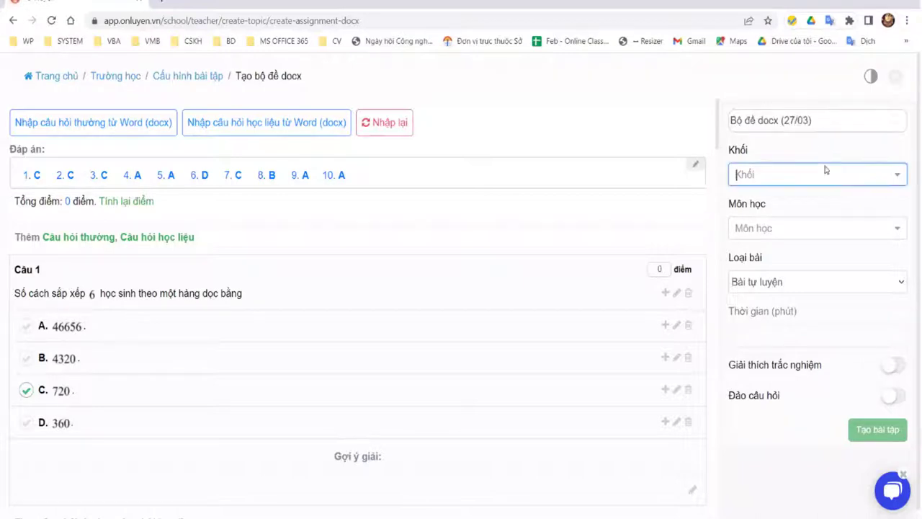
{"action": "left_click", "coordinate": [840, 180]}
{"action": "scroll", "coordinate": [782, 288], "scroll_direction": "down", "scroll_amount": 2}
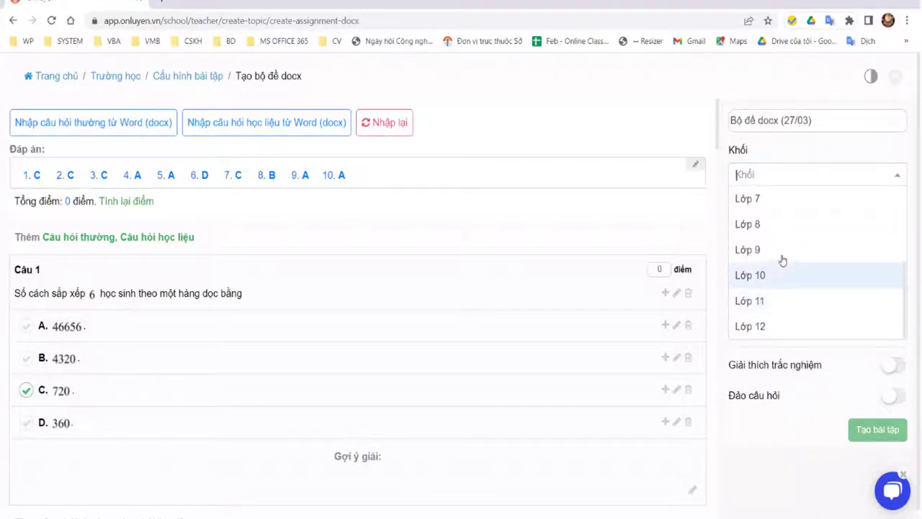
{"action": "left_click", "coordinate": [776, 252]}
{"action": "left_click", "coordinate": [786, 230]}
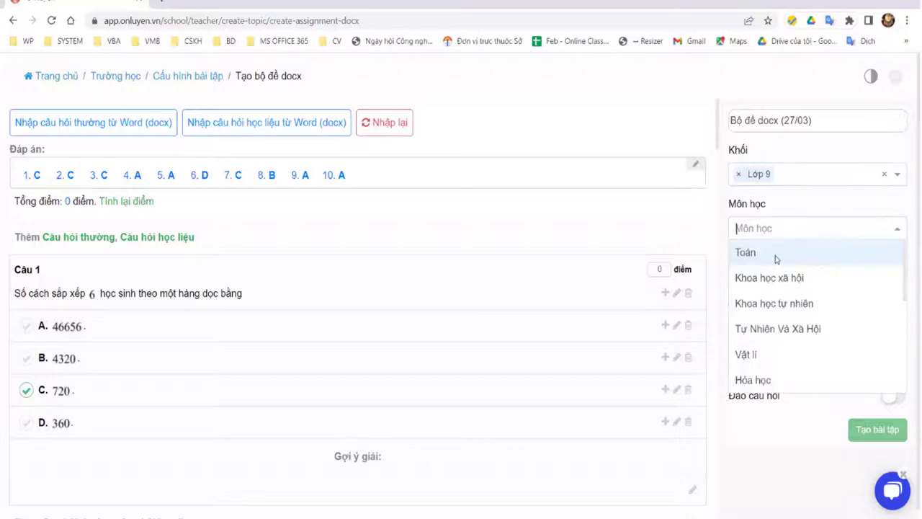
{"action": "left_click", "coordinate": [778, 256]}
{"action": "left_click", "coordinate": [800, 287]}
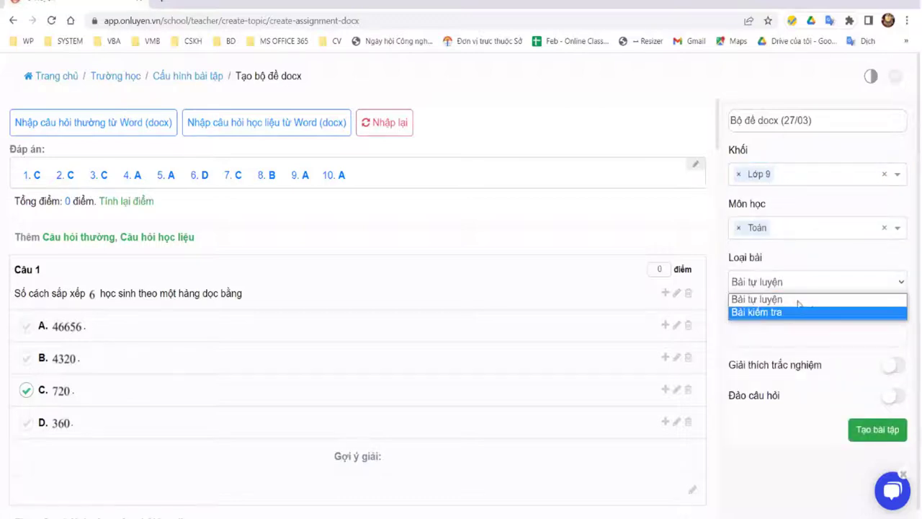
{"action": "left_click", "coordinate": [805, 334]}
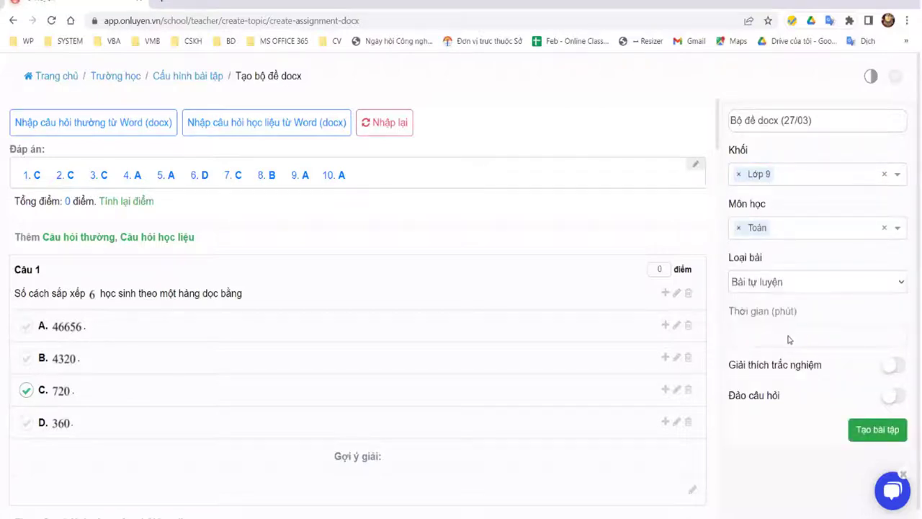
Step: Toggle Giải thích trắc nghiệm and Đảo câu hỏi, leaving both switched on
{"action": "left_click", "coordinate": [893, 367]}
{"action": "left_click", "coordinate": [890, 398]}
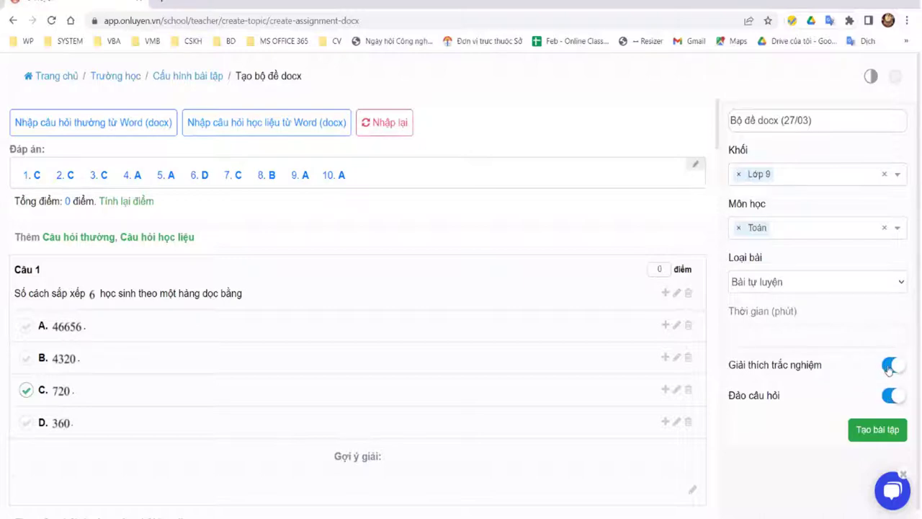
{"action": "left_click", "coordinate": [890, 400]}
{"action": "left_click", "coordinate": [893, 366]}
{"action": "left_click", "coordinate": [892, 397]}
{"action": "left_click", "coordinate": [893, 365]}
{"action": "left_click", "coordinate": [891, 397]}
{"action": "left_click", "coordinate": [893, 366]}
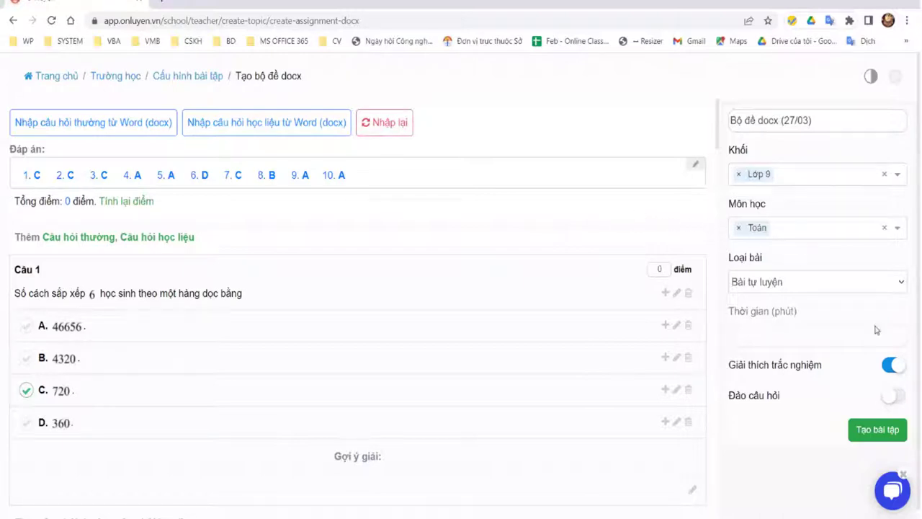
{"action": "left_click", "coordinate": [900, 393]}
{"action": "left_click", "coordinate": [903, 393]}
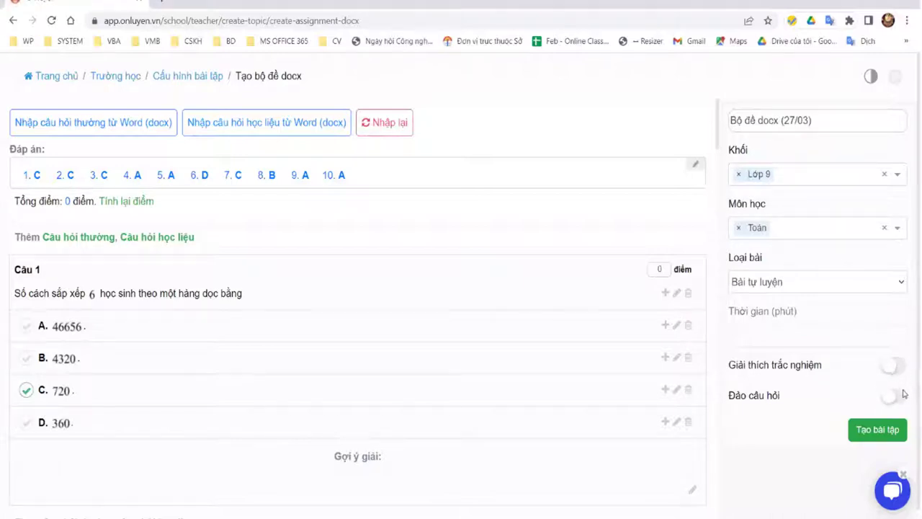
{"action": "left_click", "coordinate": [900, 393]}
{"action": "left_click", "coordinate": [891, 395]}
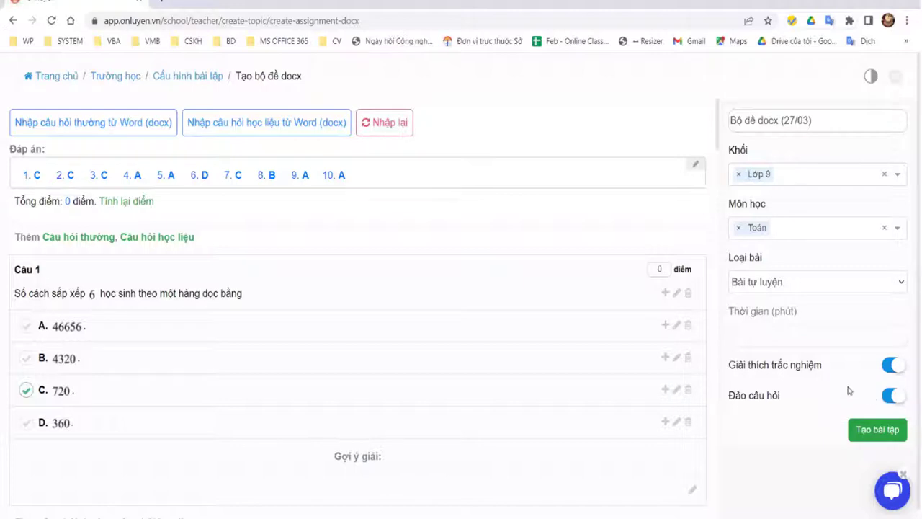
{"action": "left_click", "coordinate": [890, 395]}
{"action": "left_click", "coordinate": [891, 367]}
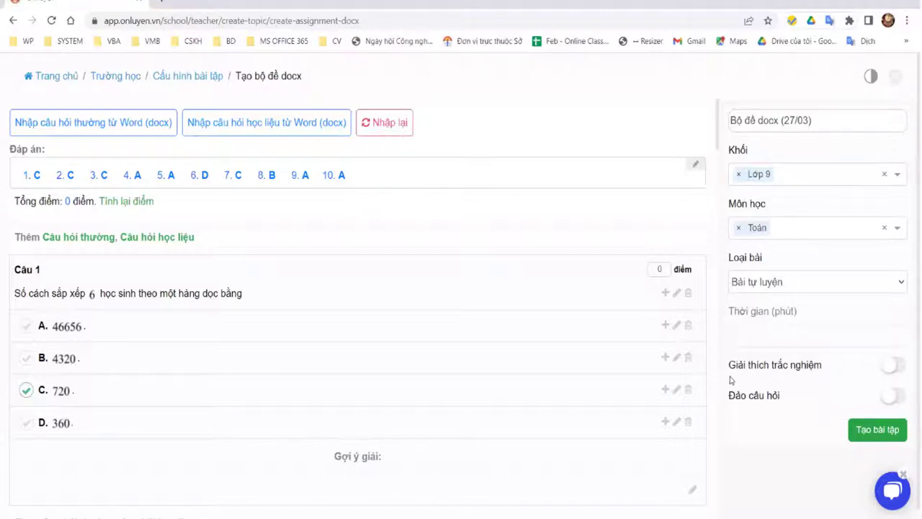
{"action": "mouse_move", "coordinate": [731, 365]}
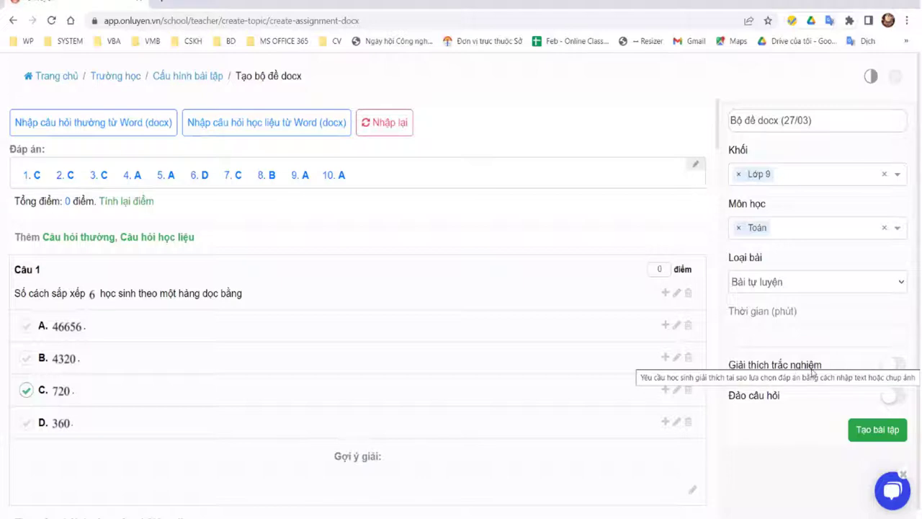
{"action": "left_click", "coordinate": [896, 396]}
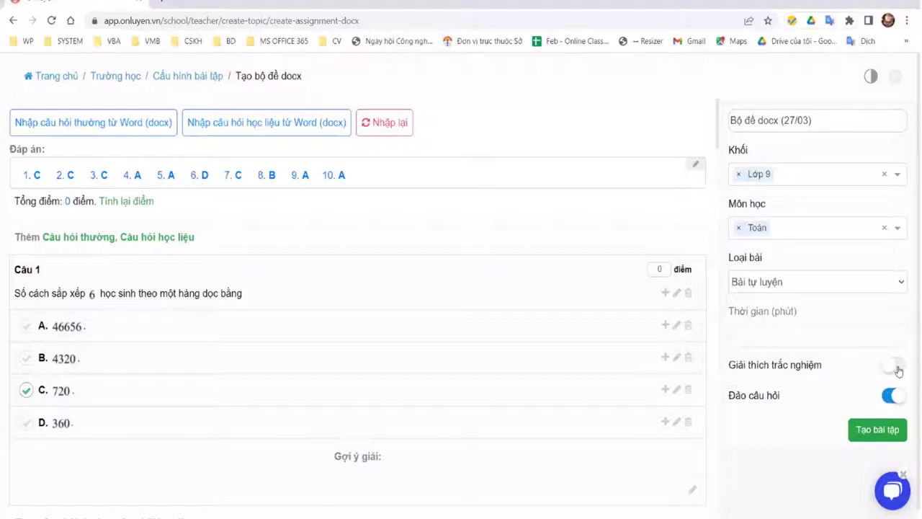
{"action": "left_click", "coordinate": [894, 367]}
{"action": "left_click", "coordinate": [891, 398]}
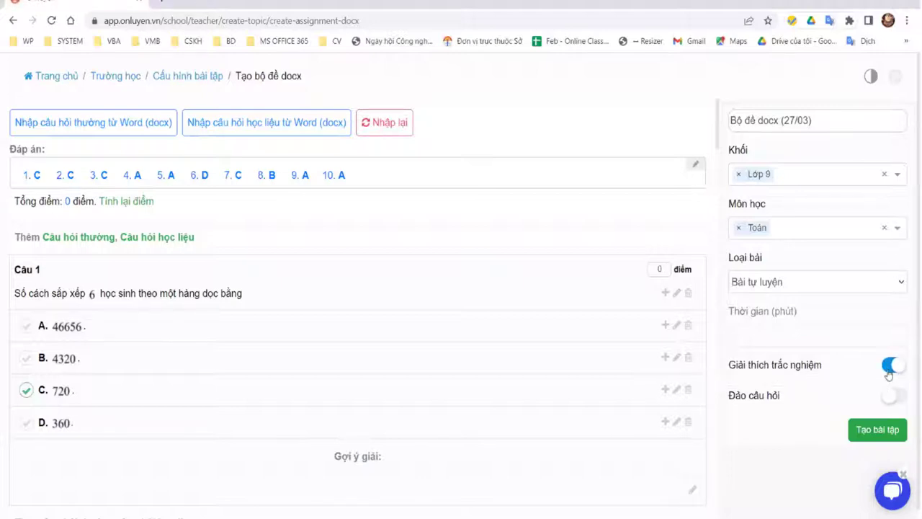
{"action": "left_click", "coordinate": [893, 366]}
{"action": "left_click", "coordinate": [900, 367]}
{"action": "left_click", "coordinate": [889, 397]}
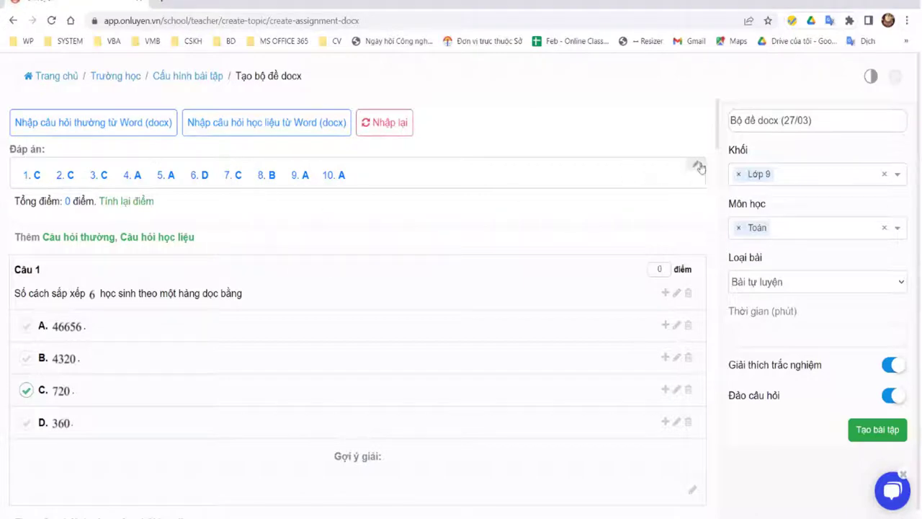
Step: Recalculate scores with Tính lại điểm so each of the 10 questions is worth 1 point
{"action": "left_click_drag", "start_coordinate": [347, 175], "coordinate": [19, 175]}
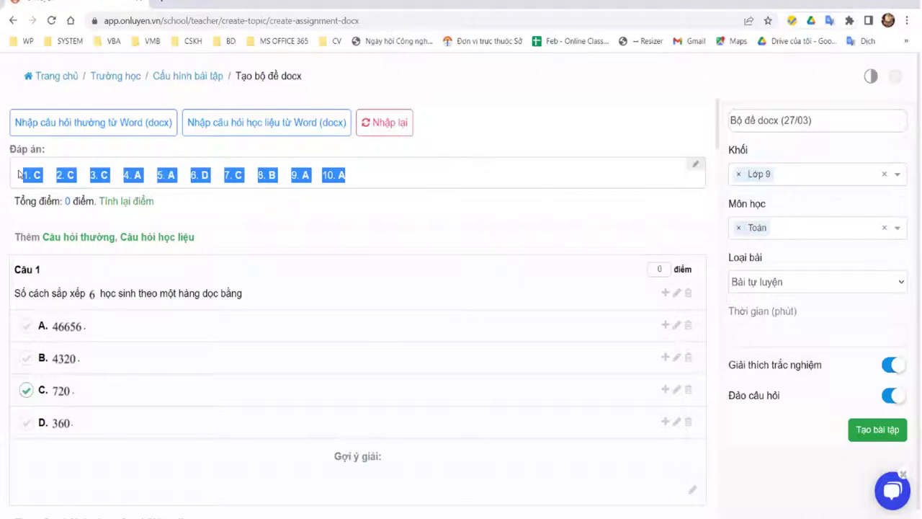
{"action": "left_click", "coordinate": [513, 258]}
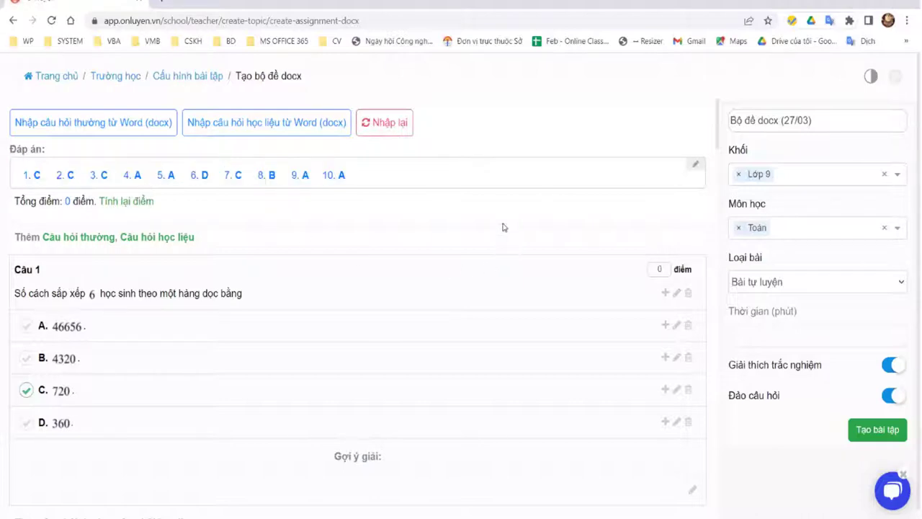
{"action": "double_click", "coordinate": [667, 268]}
{"action": "scroll", "coordinate": [654, 283], "scroll_direction": "down", "scroll_amount": 4}
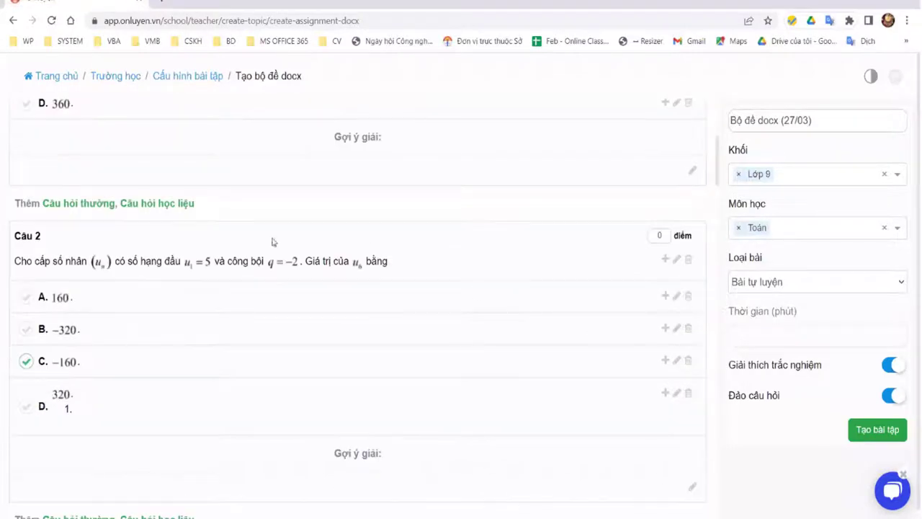
{"action": "scroll", "coordinate": [147, 241], "scroll_direction": "up", "scroll_amount": 4}
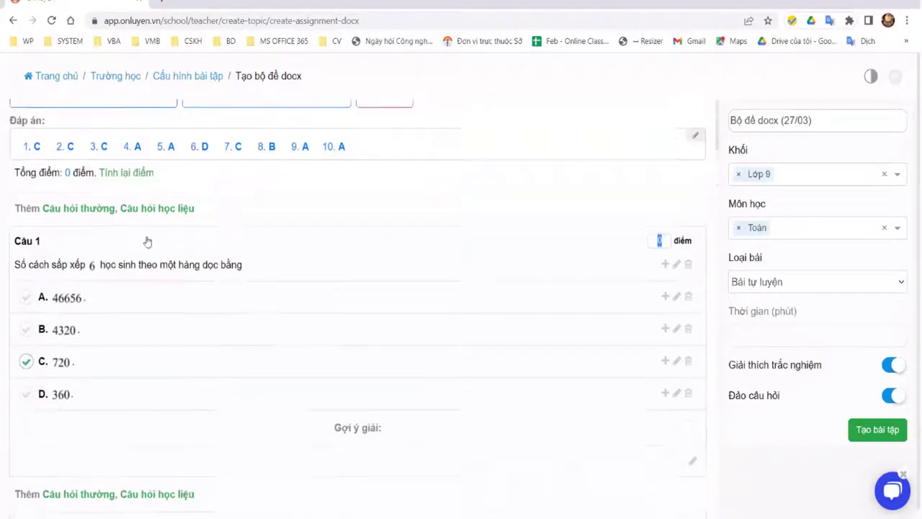
{"action": "left_click", "coordinate": [126, 204]}
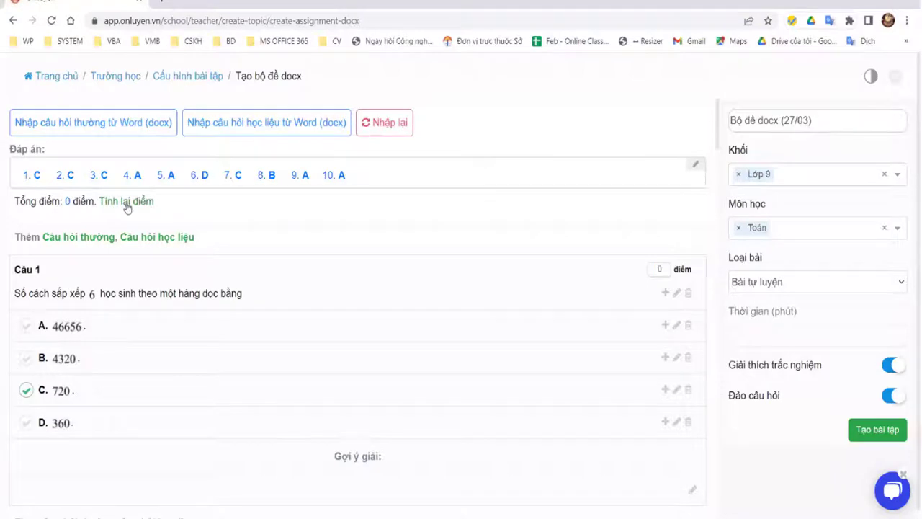
{"action": "left_click", "coordinate": [126, 204]}
{"action": "scroll", "coordinate": [612, 288], "scroll_direction": "down", "scroll_amount": 10}
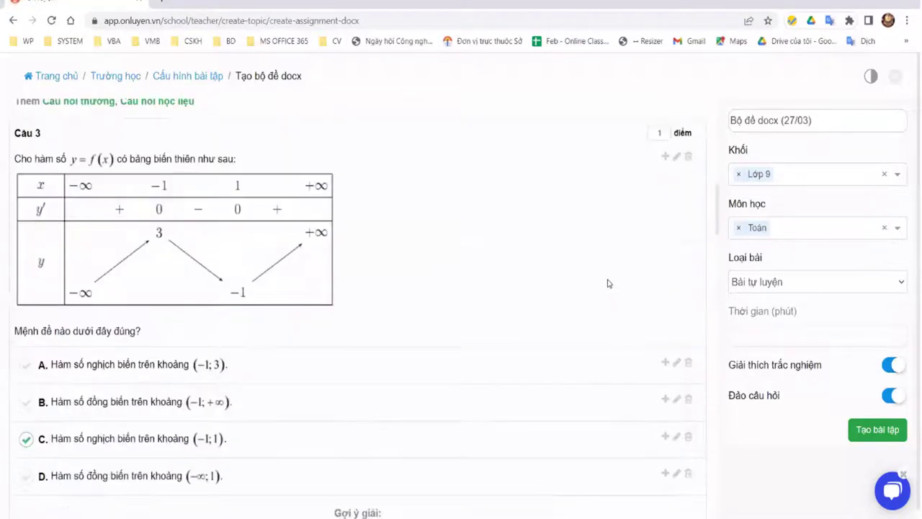
{"action": "scroll", "coordinate": [183, 200], "scroll_direction": "down", "scroll_amount": 7}
{"action": "scroll", "coordinate": [360, 137], "scroll_direction": "up", "scroll_amount": 4}
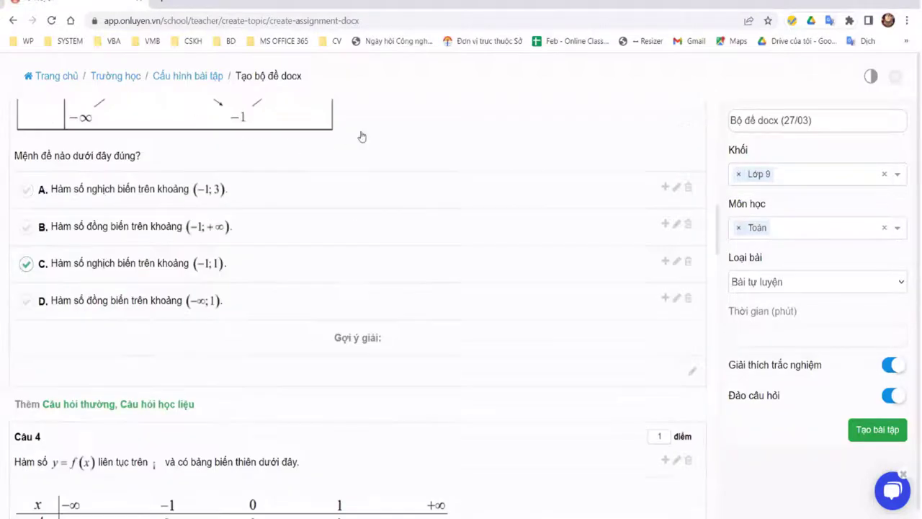
{"action": "scroll", "coordinate": [49, 132], "scroll_direction": "up", "scroll_amount": 12}
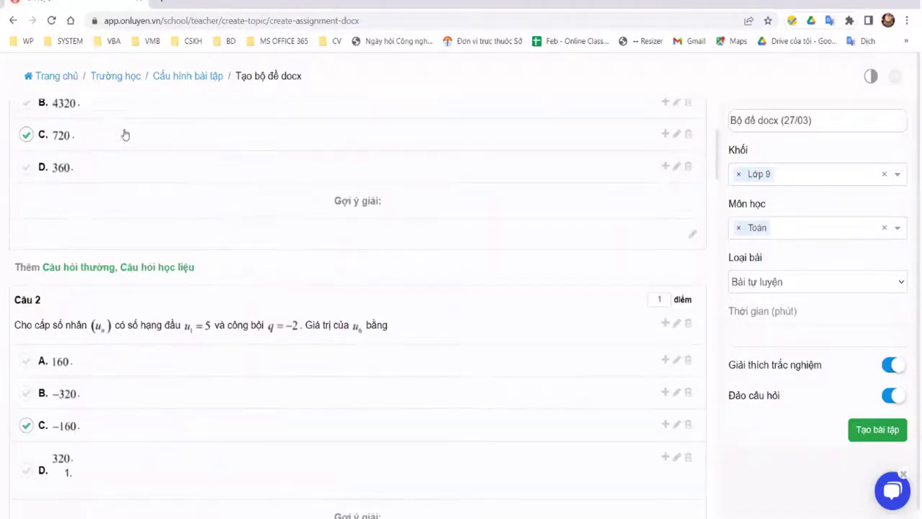
{"action": "scroll", "coordinate": [353, 127], "scroll_direction": "up", "scroll_amount": 1}
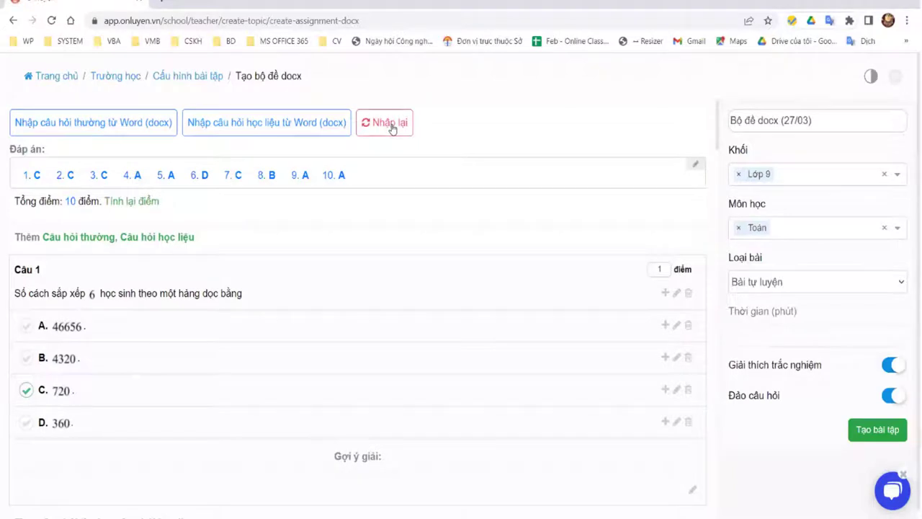
Step: Clear the questions and import learning-material questions from TN.HL.ANH.docx
{"action": "left_click", "coordinate": [238, 124]}
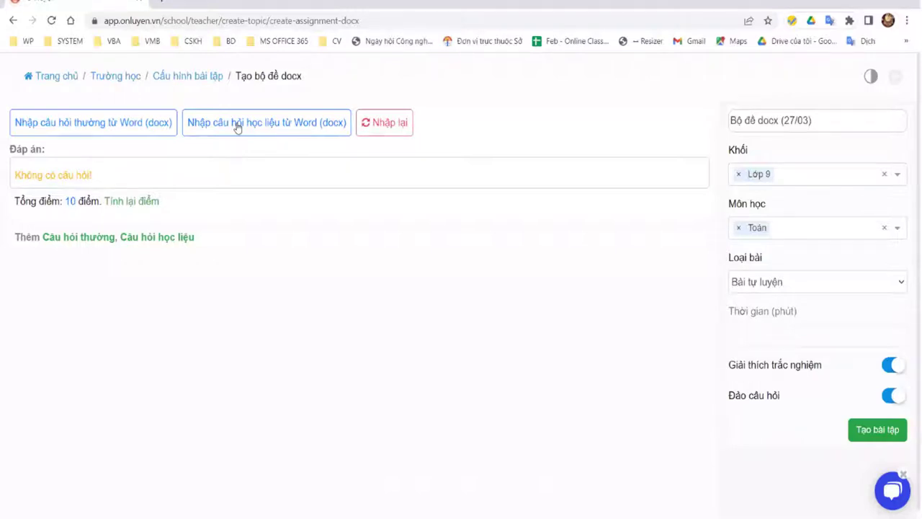
{"action": "left_click", "coordinate": [238, 125]}
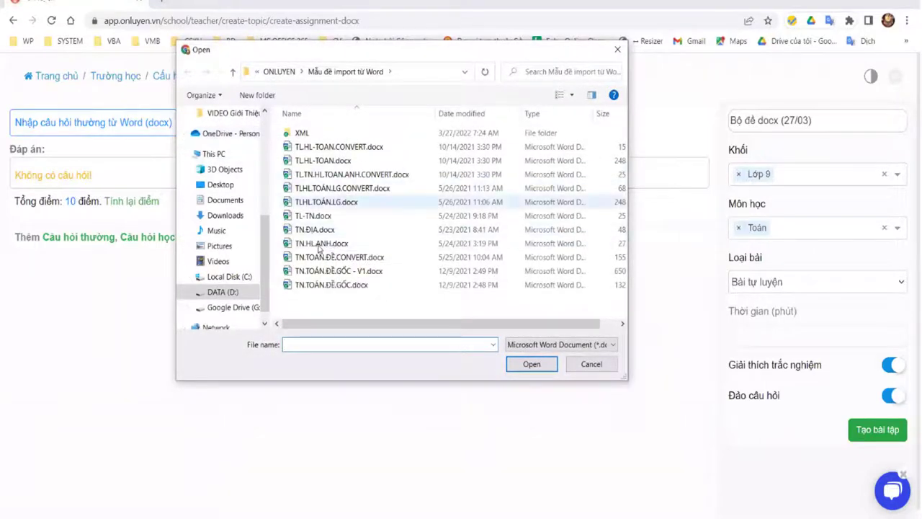
{"action": "left_click", "coordinate": [321, 243]}
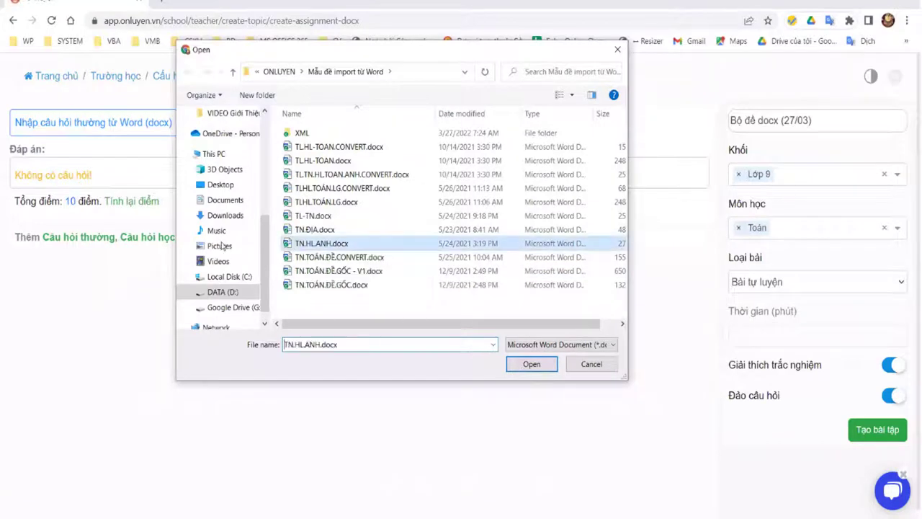
{"action": "key", "text": "Return"}
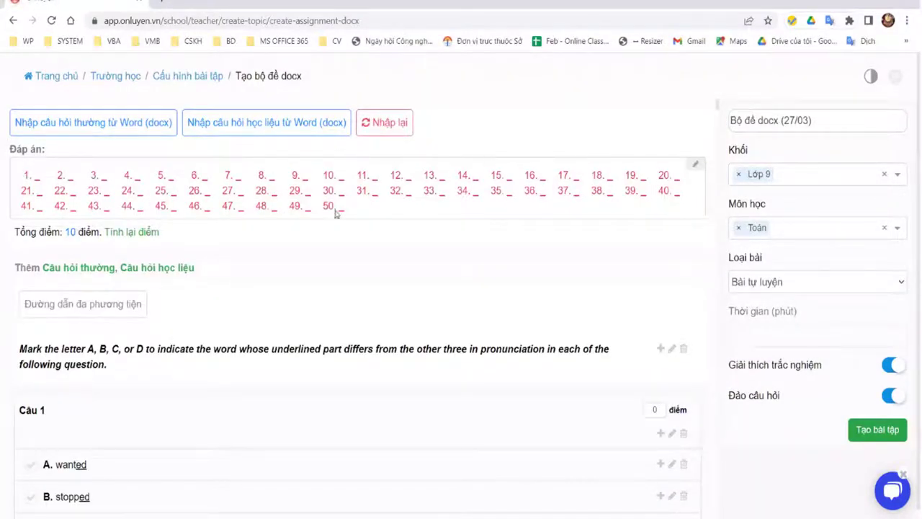
Step: Replace the blank answer key with a 36-letter repeating ABCD string and apply it
{"action": "key", "text": "shift+Right"}
{"action": "left_click", "coordinate": [407, 221], "text": "shift"}
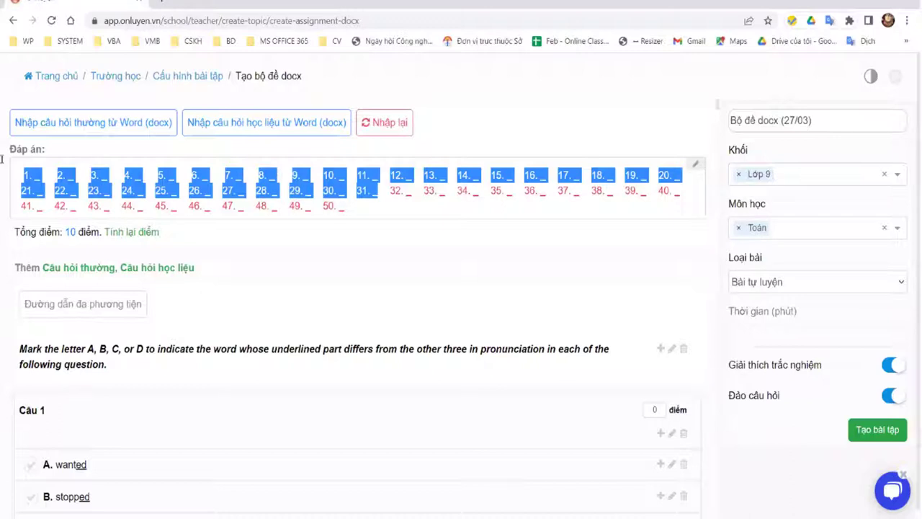
{"action": "left_click", "coordinate": [402, 223]}
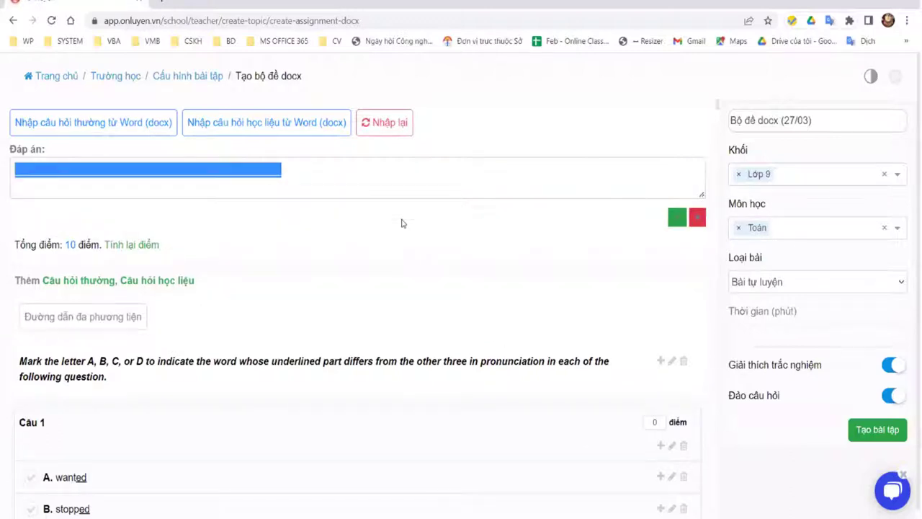
{"action": "key", "text": "BackSpace"}
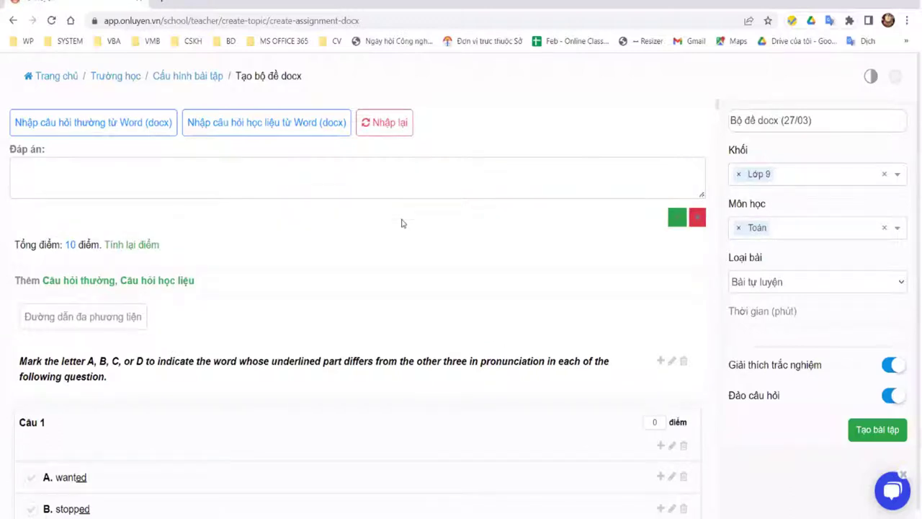
{"action": "type", "text": "AB"}
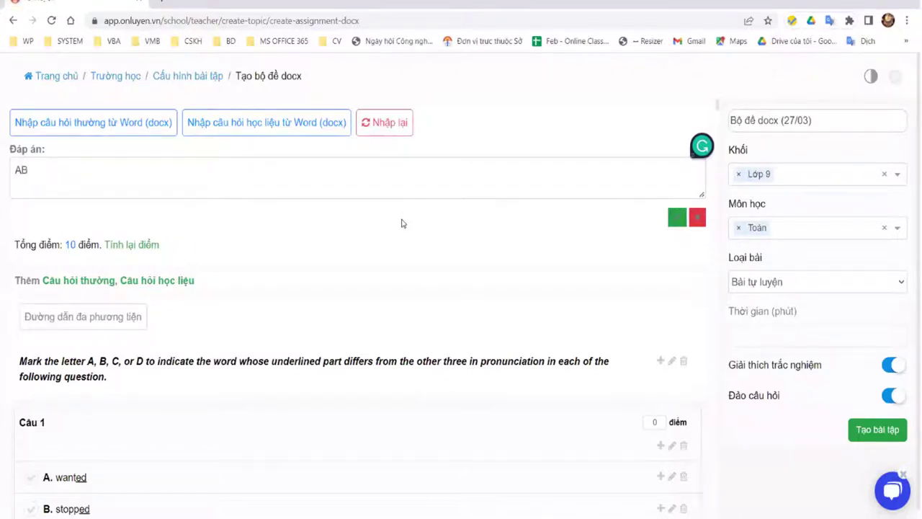
{"action": "type", "text": "CDA"}
{"action": "key", "text": "BackSpace"}
{"action": "type", "text": "ABCD"}
{"action": "type", "text": "ABCDABCD"}
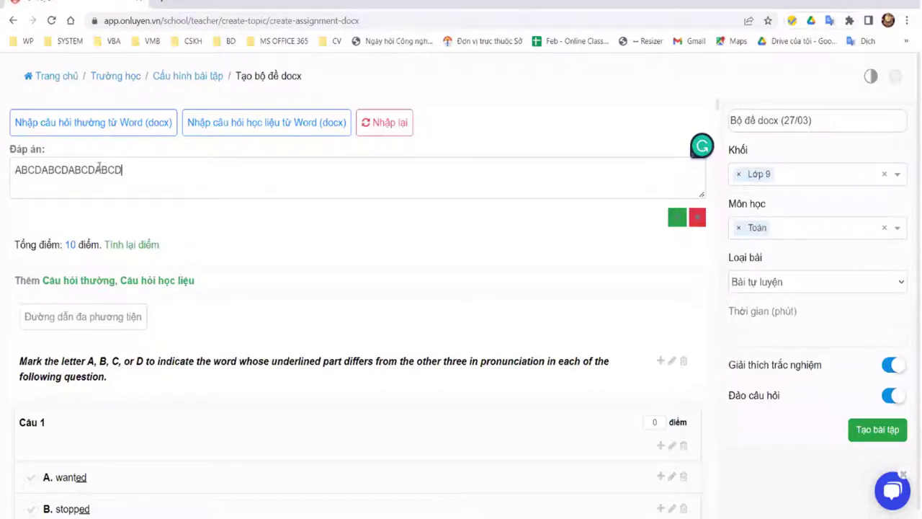
{"action": "key", "text": "ctrl+v"}
{"action": "key", "text": "ctrl+v"}
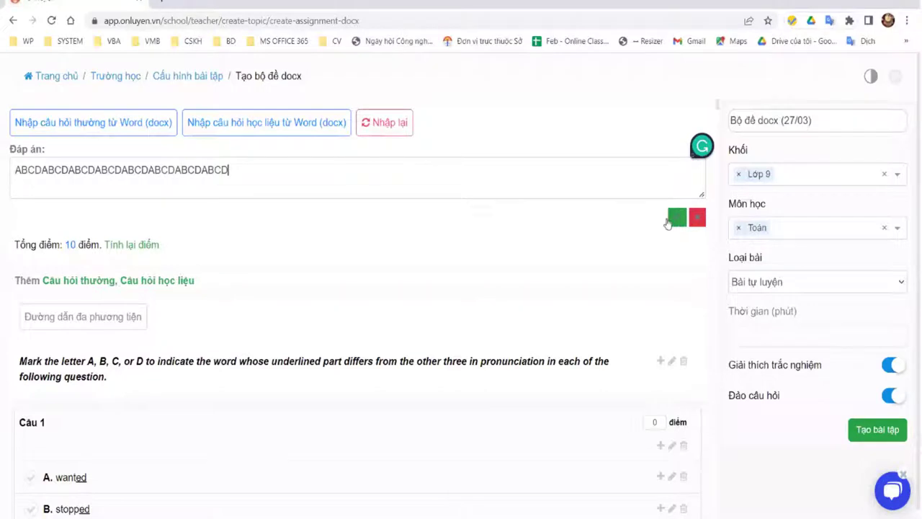
{"action": "type", "text": "ABCD"}
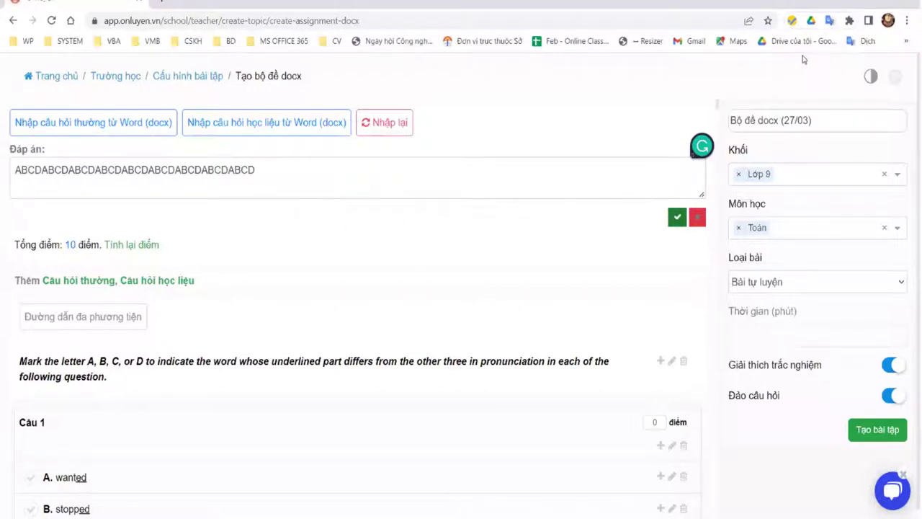
{"action": "left_click", "coordinate": [676, 217]}
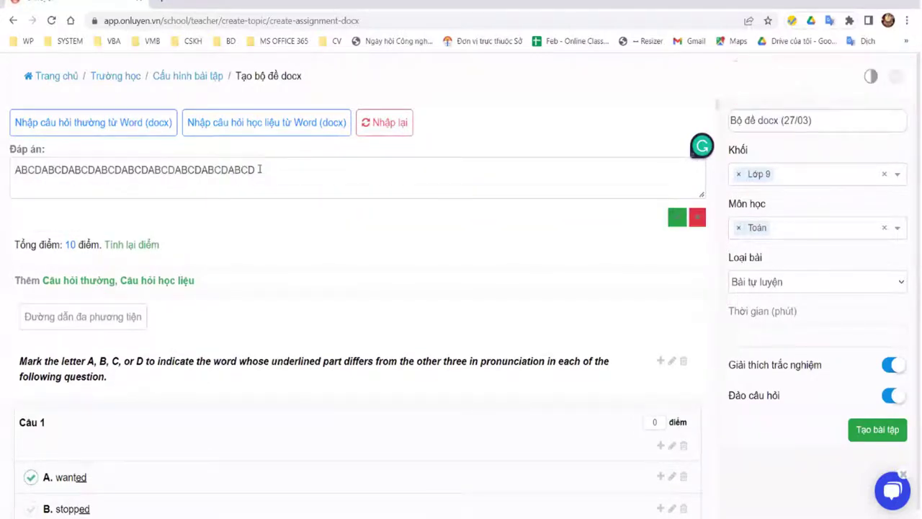
Step: Paste extra ABCD answers and apply the string so questions 1–50 each get an answer
{"action": "key", "text": "ctrl+v"}
{"action": "key", "text": "ctrl+v"}
{"action": "key", "text": "ctrl+v"}
{"action": "key", "text": "ctrl+v"}
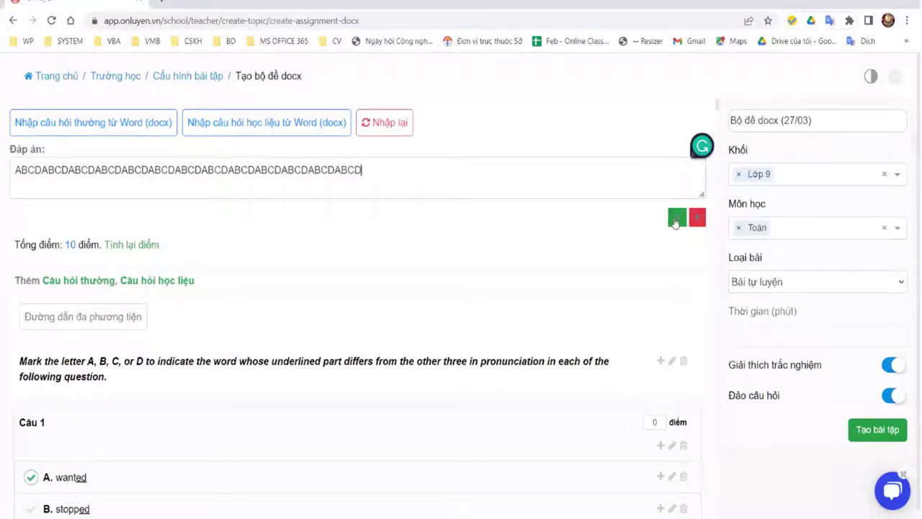
{"action": "type", "text": "ABCD"}
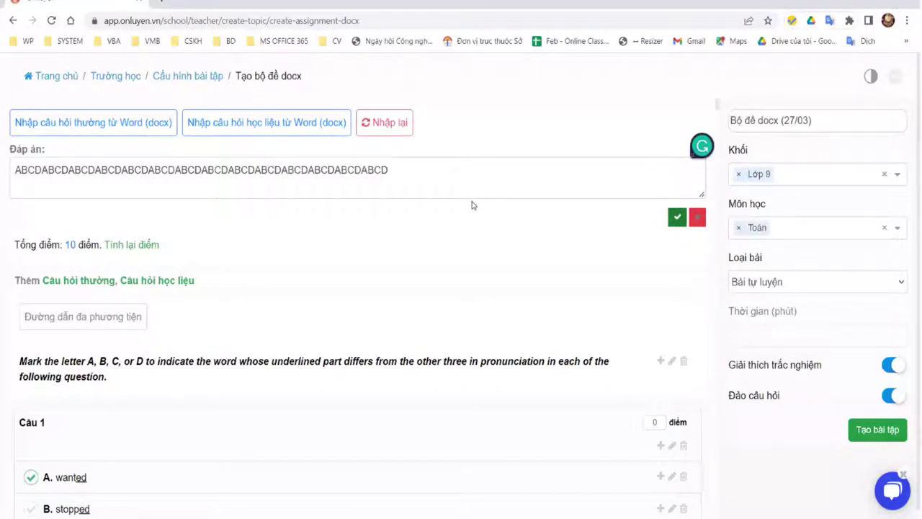
{"action": "left_click", "coordinate": [461, 206]}
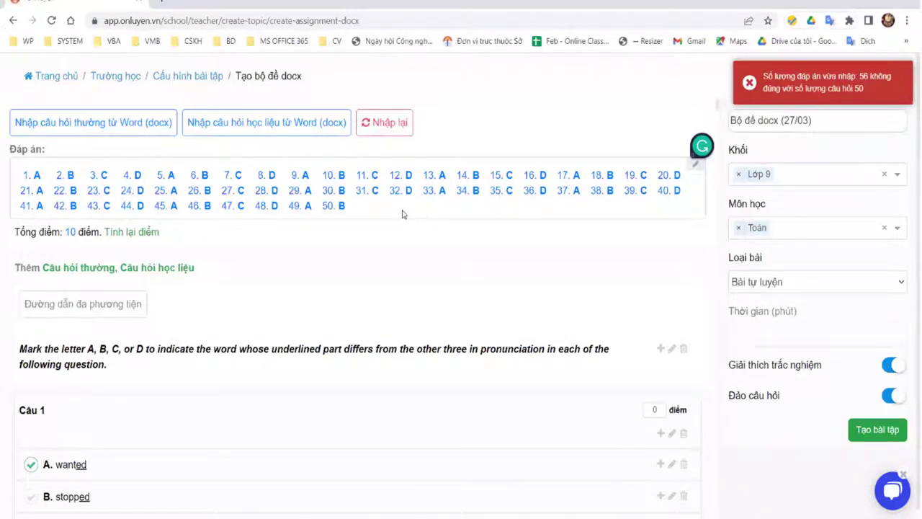
{"action": "left_click_drag", "start_coordinate": [66, 190], "coordinate": [21, 156]}
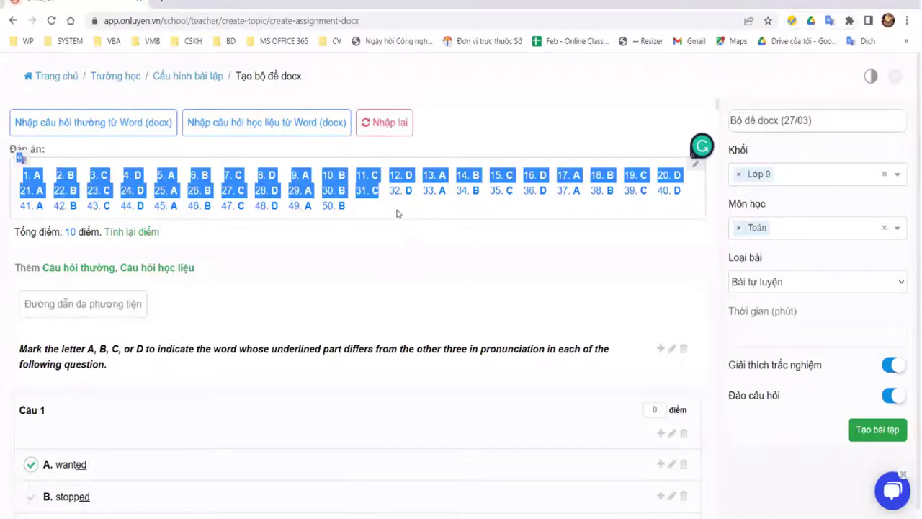
{"action": "left_click", "coordinate": [397, 263]}
{"action": "scroll", "coordinate": [403, 231], "scroll_direction": "down", "scroll_amount": 9}
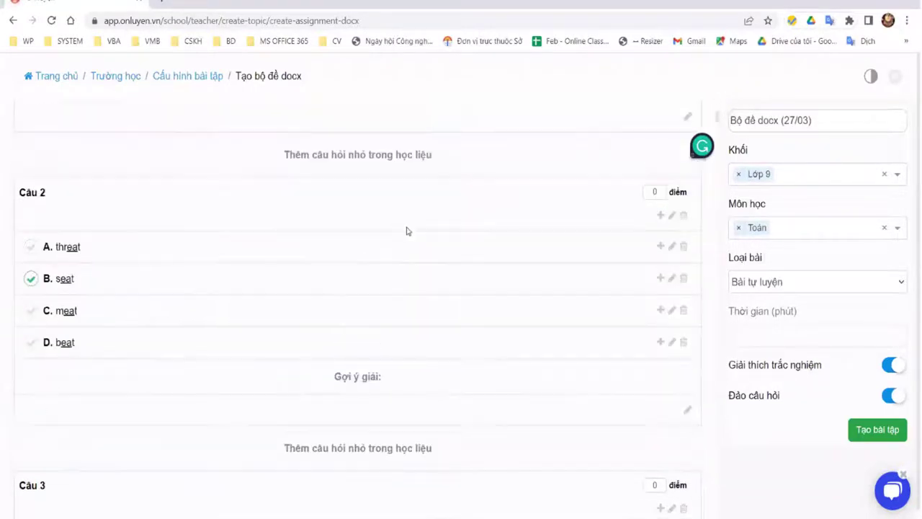
{"action": "scroll", "coordinate": [417, 231], "scroll_direction": "down", "scroll_amount": 1}
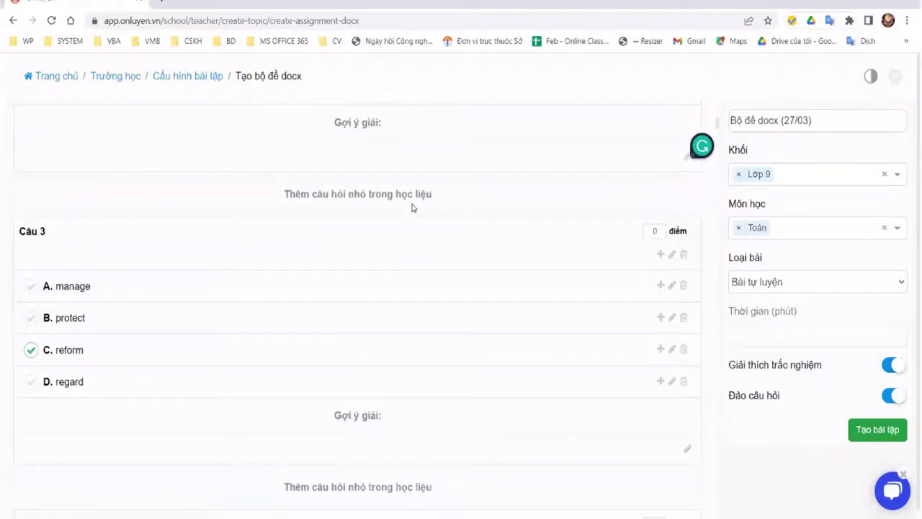
{"action": "scroll", "coordinate": [407, 198], "scroll_direction": "down", "scroll_amount": 5}
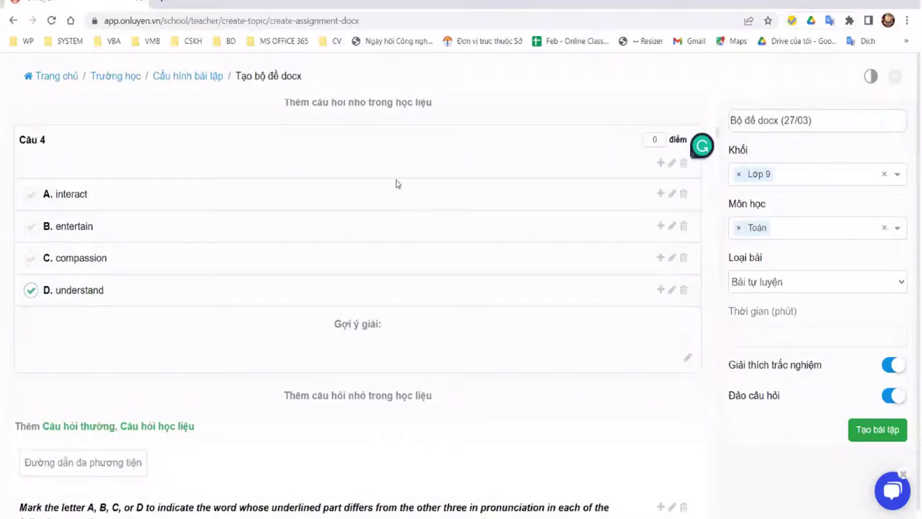
{"action": "scroll", "coordinate": [408, 208], "scroll_direction": "down", "scroll_amount": 3}
{"action": "scroll", "coordinate": [407, 208], "scroll_direction": "up", "scroll_amount": 10}
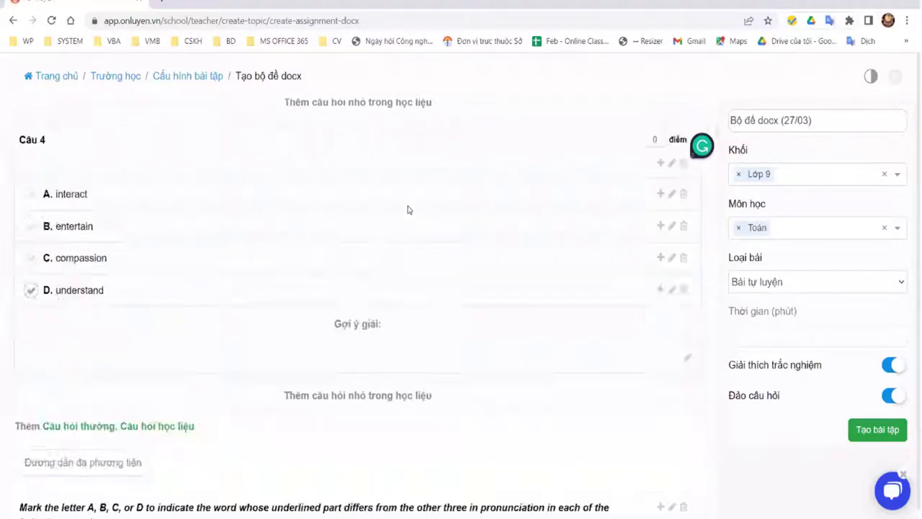
{"action": "scroll", "coordinate": [366, 224], "scroll_direction": "down", "scroll_amount": 4}
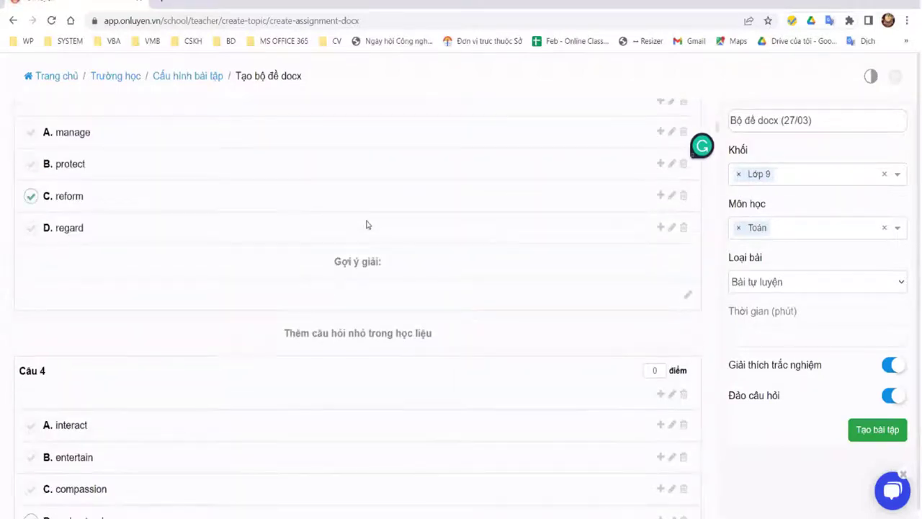
{"action": "scroll", "coordinate": [366, 225], "scroll_direction": "down", "scroll_amount": 20}
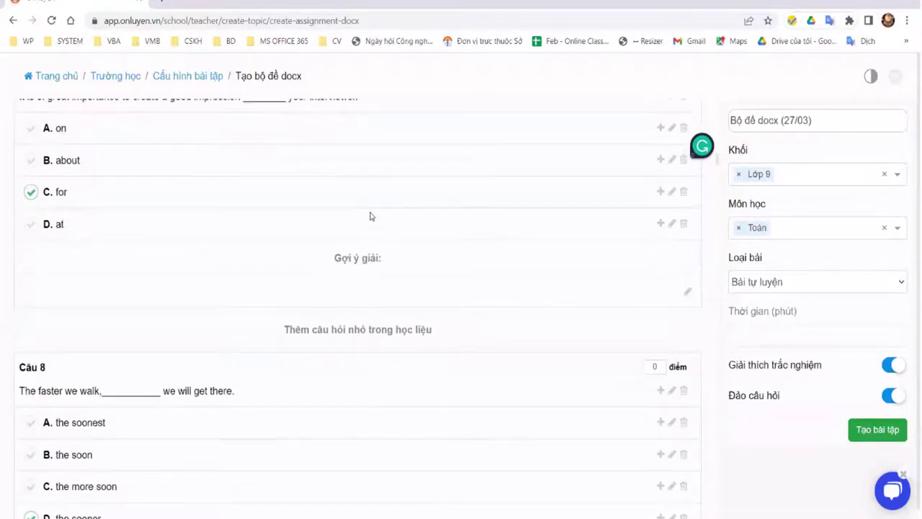
{"action": "scroll", "coordinate": [370, 216], "scroll_direction": "down", "scroll_amount": 4}
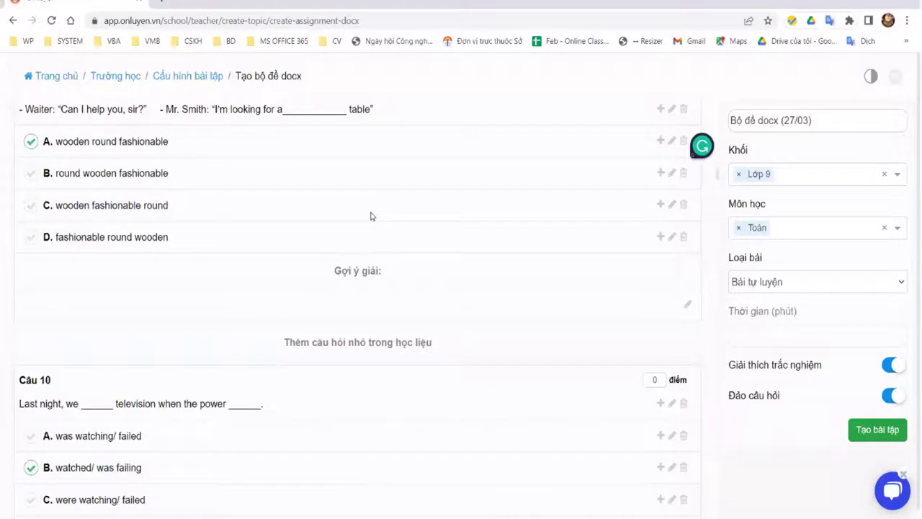
{"action": "scroll", "coordinate": [371, 216], "scroll_direction": "down", "scroll_amount": 20}
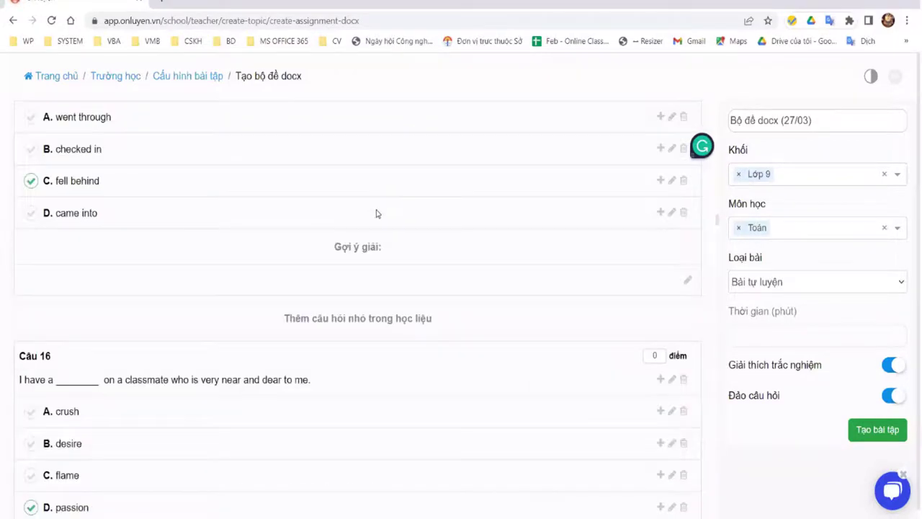
{"action": "scroll", "coordinate": [377, 214], "scroll_direction": "down", "scroll_amount": 12}
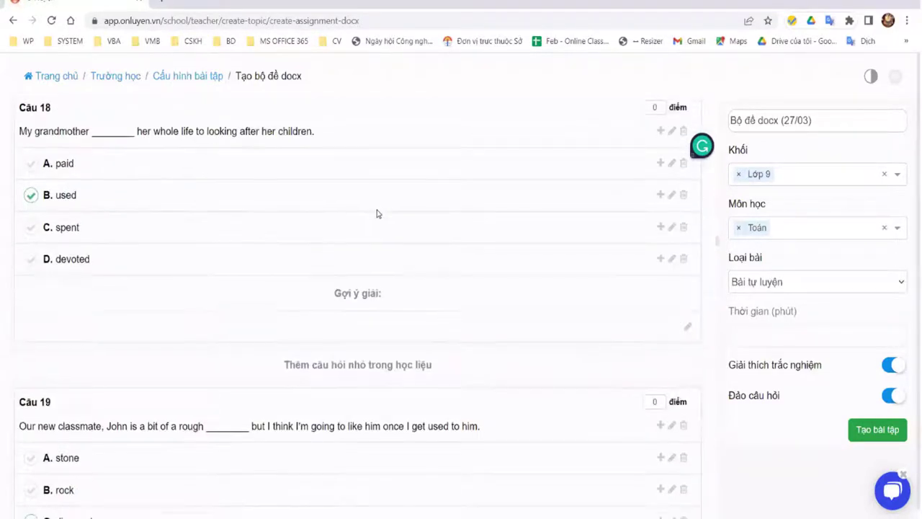
{"action": "scroll", "coordinate": [376, 214], "scroll_direction": "down", "scroll_amount": 8}
{"action": "scroll", "coordinate": [376, 214], "scroll_direction": "down", "scroll_amount": 8}
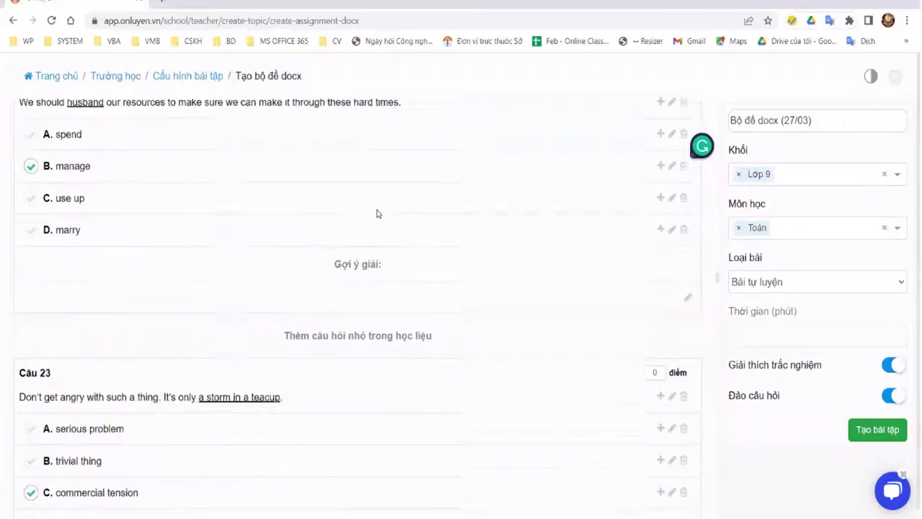
{"action": "scroll", "coordinate": [377, 213], "scroll_direction": "down", "scroll_amount": 7}
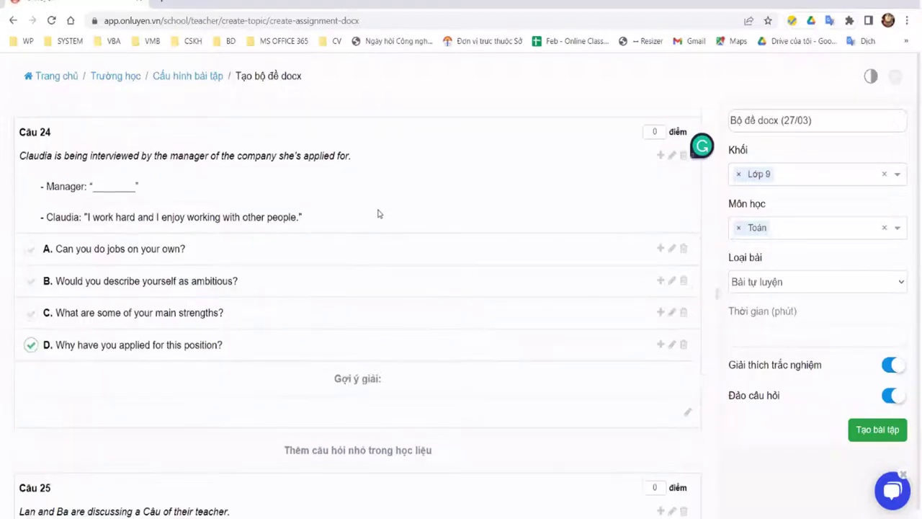
{"action": "scroll", "coordinate": [376, 214], "scroll_direction": "down", "scroll_amount": 9}
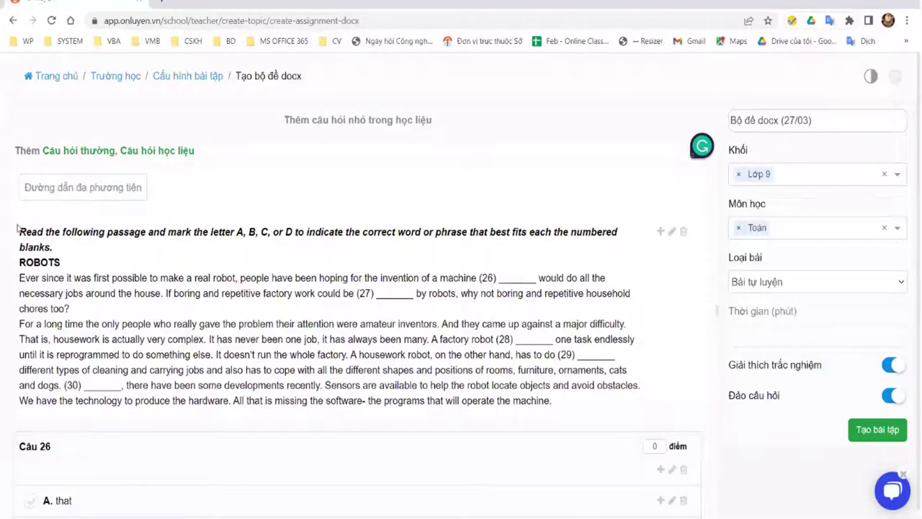
{"action": "key", "text": "ctrl+shift+Right"}
{"action": "key", "text": "ctrl+shift+Down"}
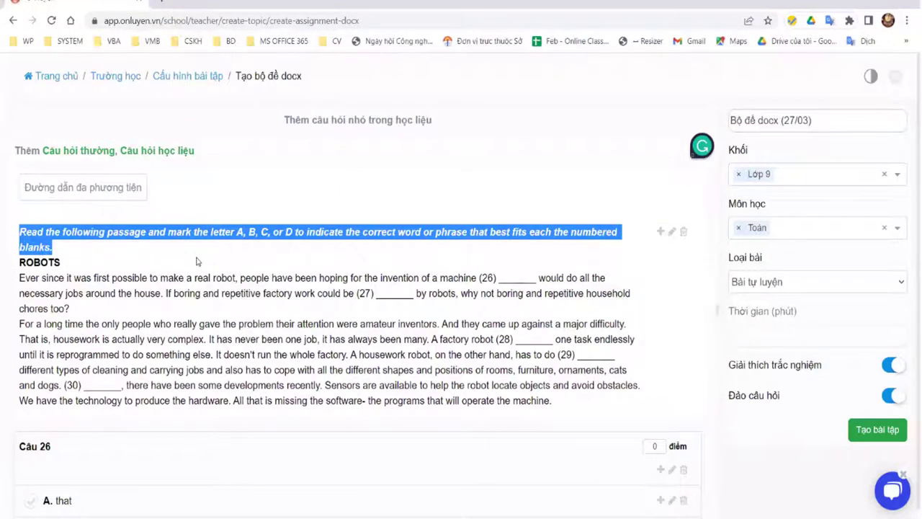
{"action": "left_click", "coordinate": [196, 262]}
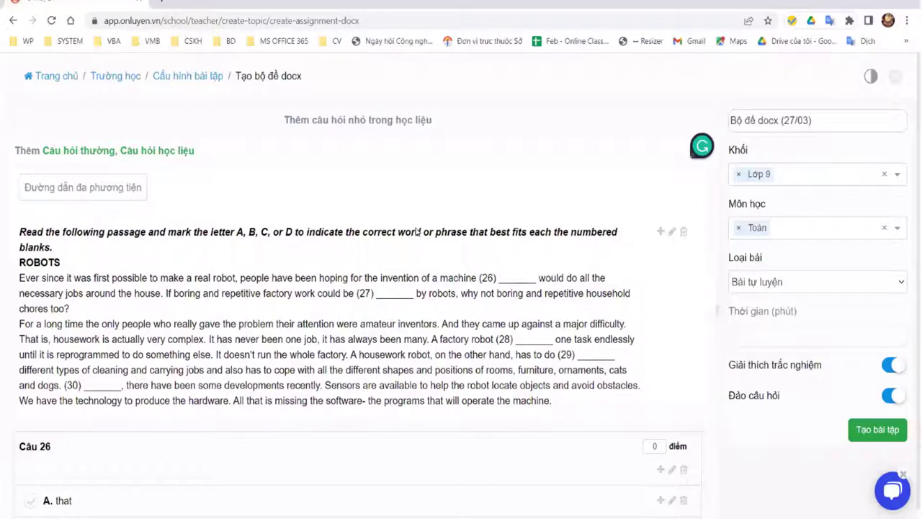
{"action": "scroll", "coordinate": [52, 247], "scroll_direction": "down", "scroll_amount": 3}
{"action": "scroll", "coordinate": [119, 247], "scroll_direction": "down", "scroll_amount": 1}
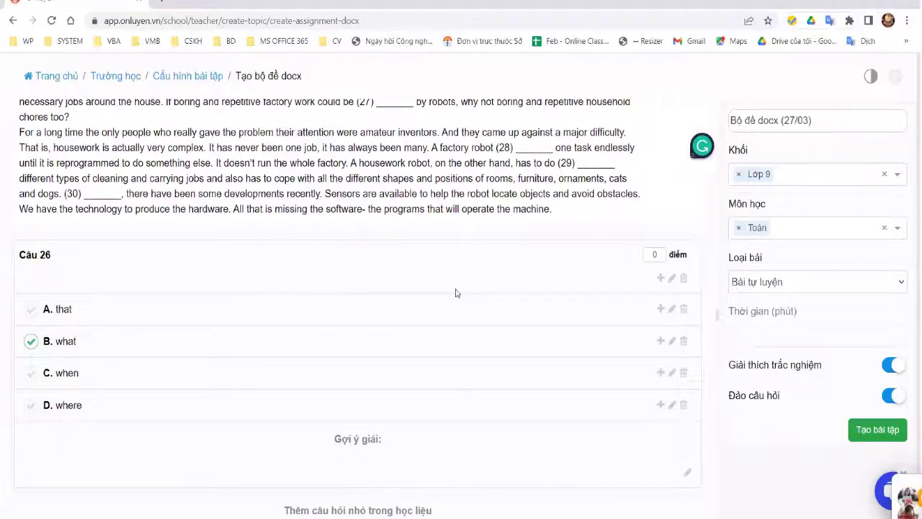
{"action": "scroll", "coordinate": [455, 293], "scroll_direction": "up", "scroll_amount": 2}
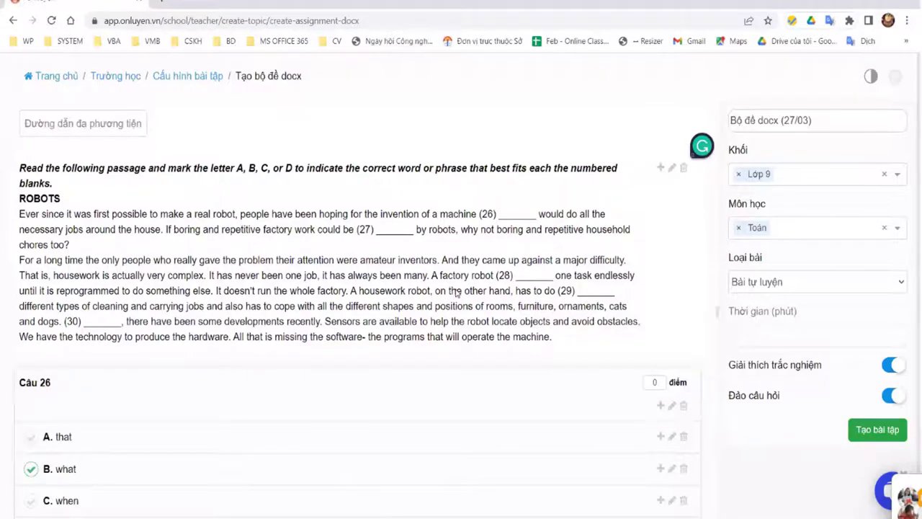
{"action": "left_click_drag", "start_coordinate": [21, 167], "coordinate": [488, 290]}
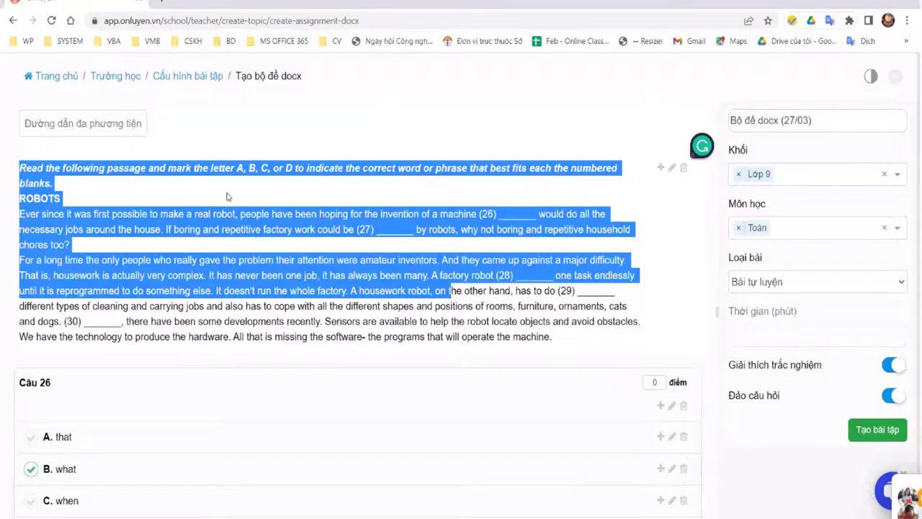
{"action": "left_click", "coordinate": [195, 229]}
{"action": "scroll", "coordinate": [184, 236], "scroll_direction": "down", "scroll_amount": 2}
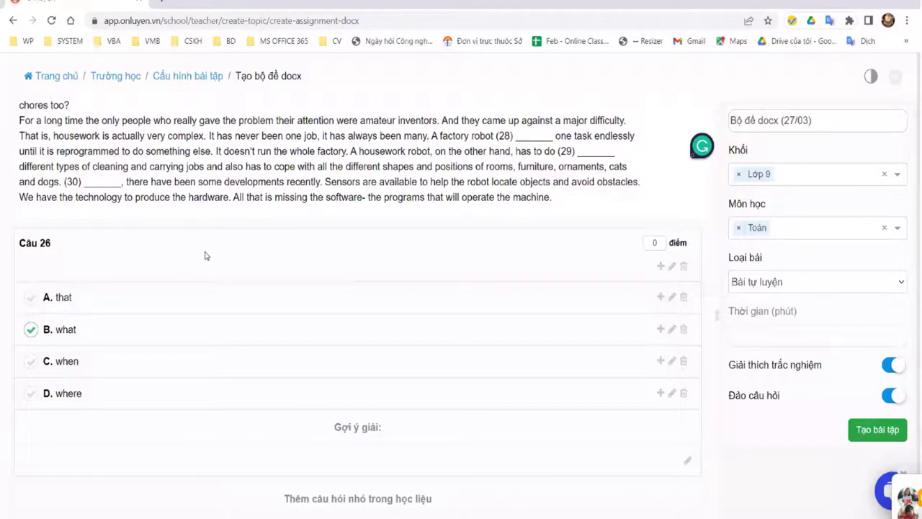
{"action": "scroll", "coordinate": [209, 252], "scroll_direction": "up", "scroll_amount": 3}
{"action": "scroll", "coordinate": [216, 252], "scroll_direction": "down", "scroll_amount": 20}
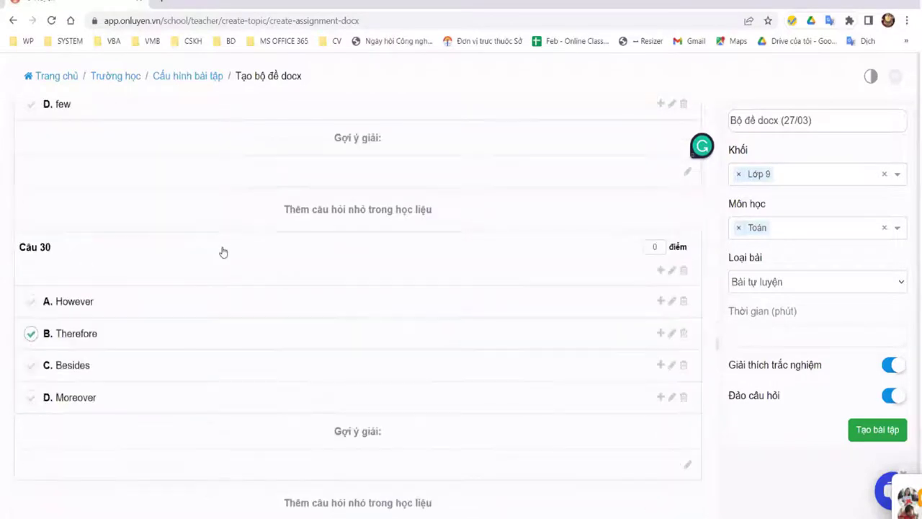
{"action": "scroll", "coordinate": [223, 252], "scroll_direction": "down", "scroll_amount": 3}
Step: Select the whole water reading passage in the question list
{"action": "scroll", "coordinate": [49, 423], "scroll_direction": "down", "scroll_amount": 2}
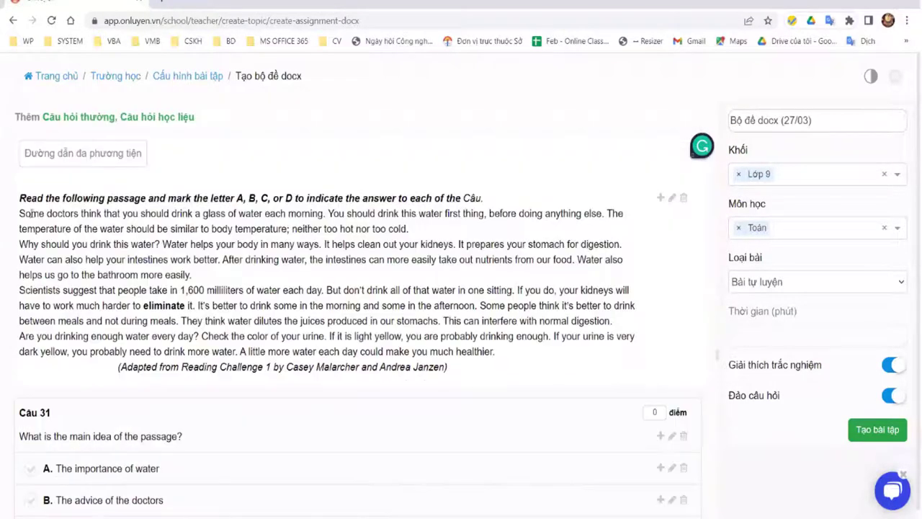
{"action": "triple_click", "coordinate": [461, 362]}
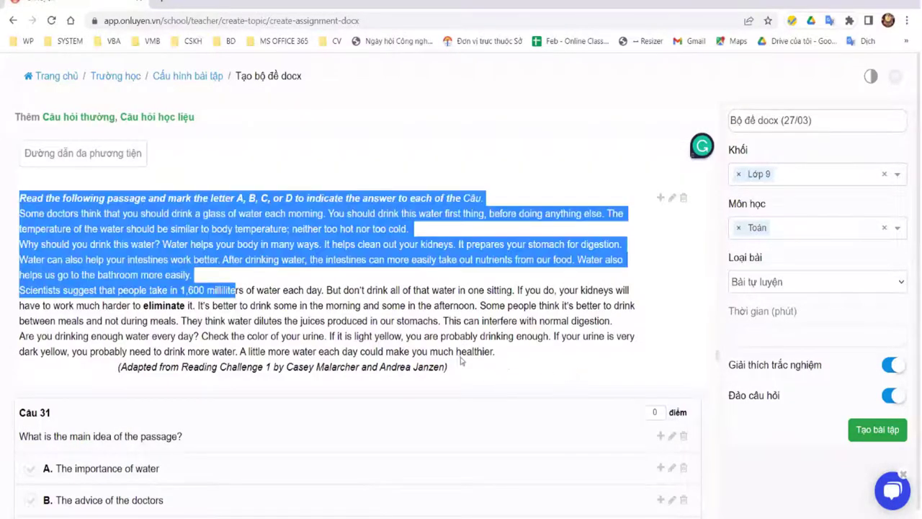
{"action": "left_click", "coordinate": [416, 249]}
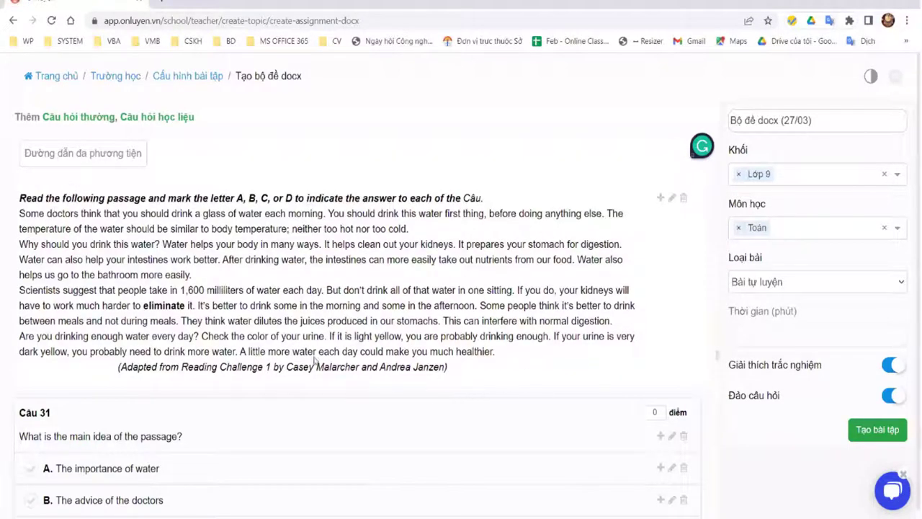
{"action": "triple_click", "coordinate": [287, 322]}
Step: Scroll back up to the top of the question list
{"action": "scroll", "coordinate": [198, 286], "scroll_direction": "down", "scroll_amount": 3}
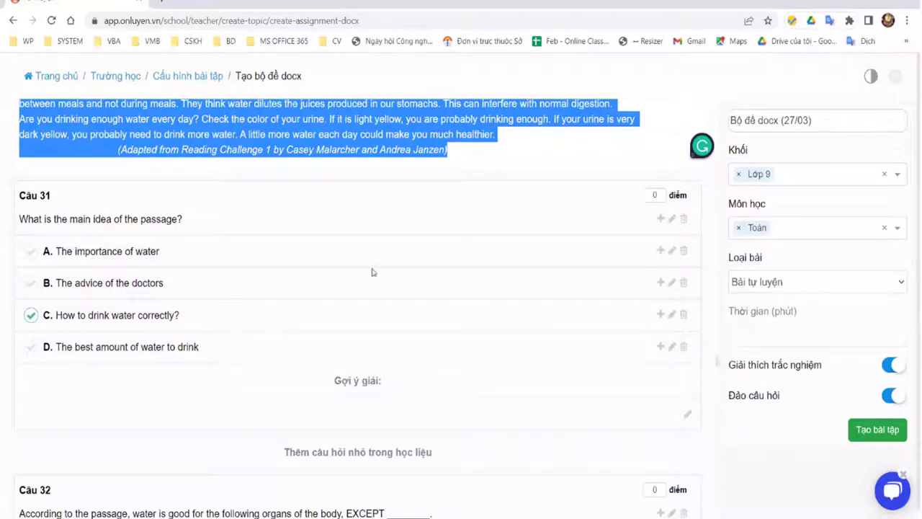
{"action": "scroll", "coordinate": [389, 269], "scroll_direction": "down", "scroll_amount": 9}
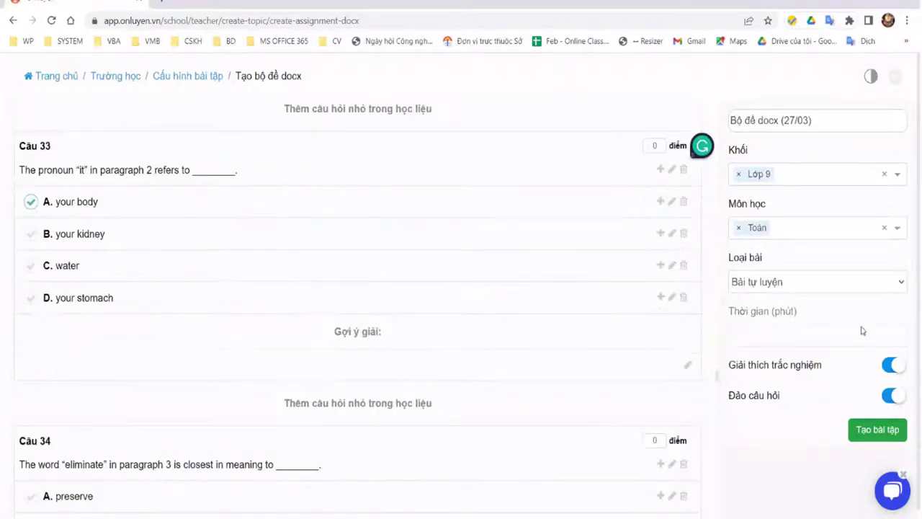
{"action": "scroll", "coordinate": [919, 296], "scroll_direction": "up", "scroll_amount": 7}
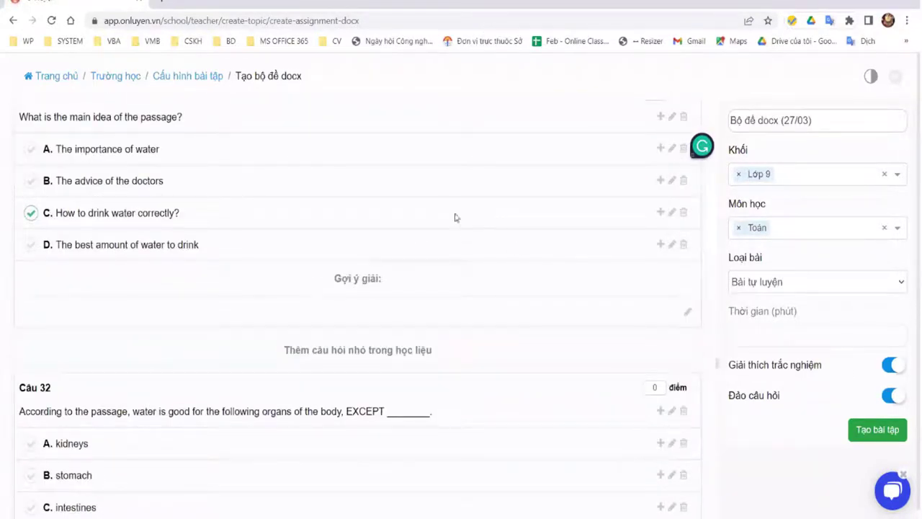
{"action": "scroll", "coordinate": [651, 169], "scroll_direction": "up", "scroll_amount": 18}
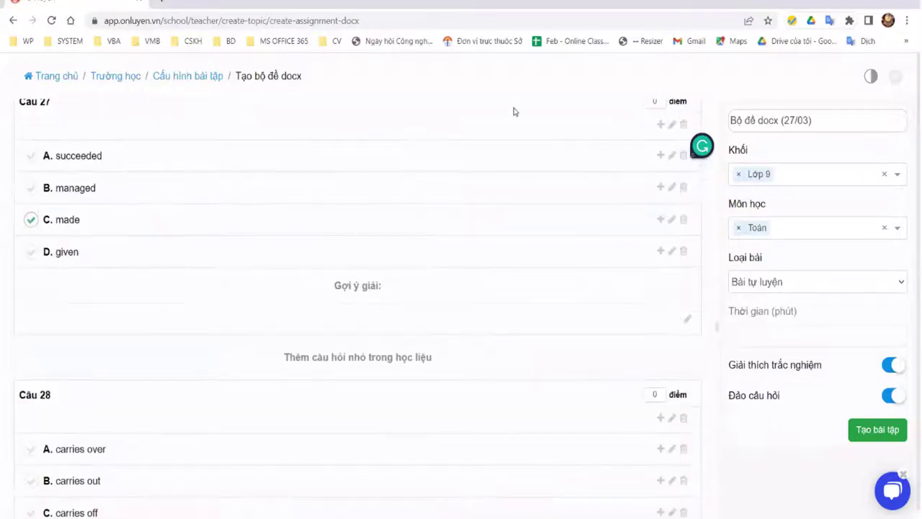
{"action": "scroll", "coordinate": [515, 112], "scroll_direction": "up", "scroll_amount": 20}
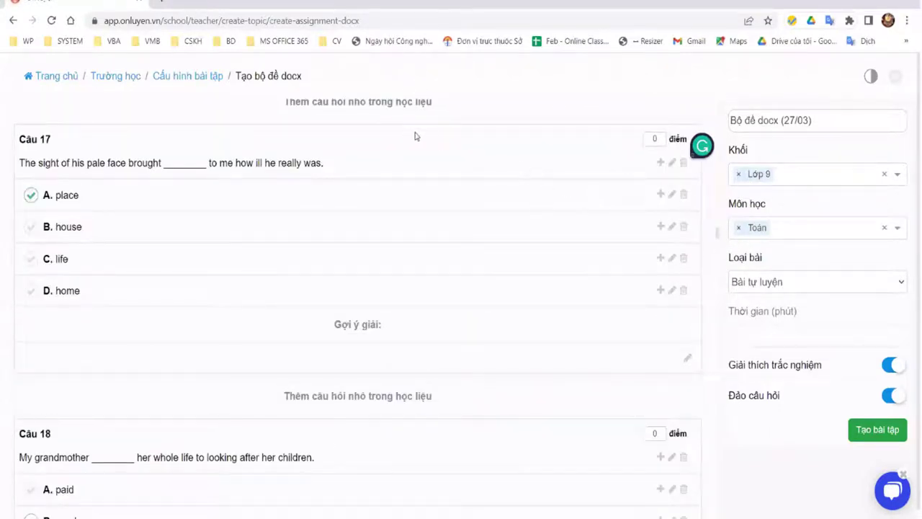
{"action": "scroll", "coordinate": [414, 136], "scroll_direction": "up", "scroll_amount": 20}
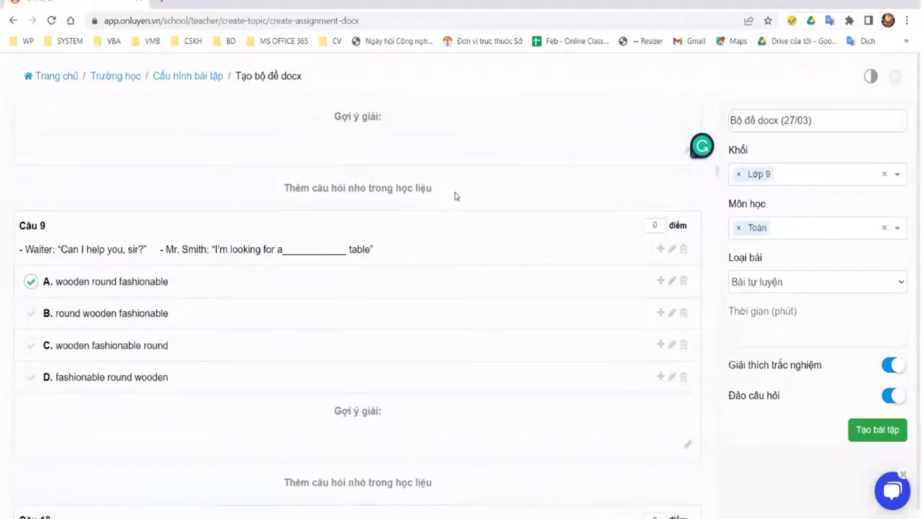
{"action": "scroll", "coordinate": [756, 256], "scroll_direction": "up", "scroll_amount": 10}
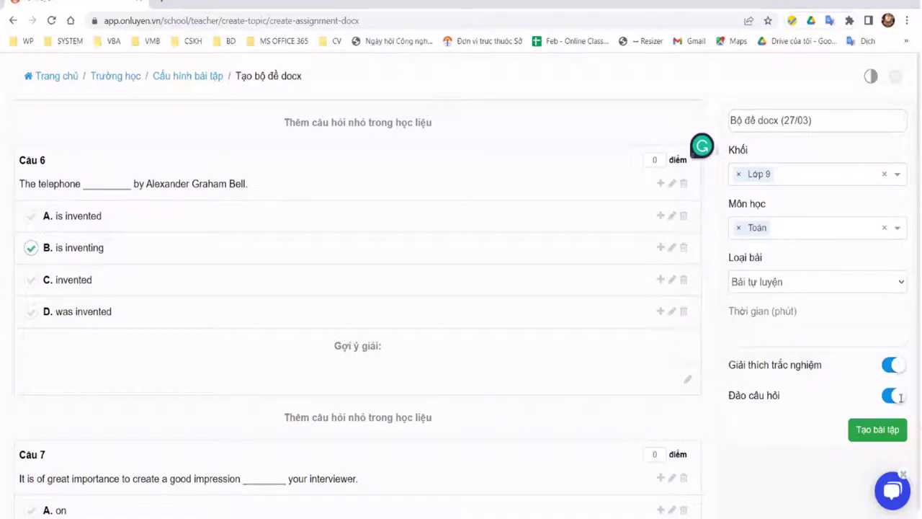
{"action": "scroll", "coordinate": [317, 148], "scroll_direction": "up", "scroll_amount": 18}
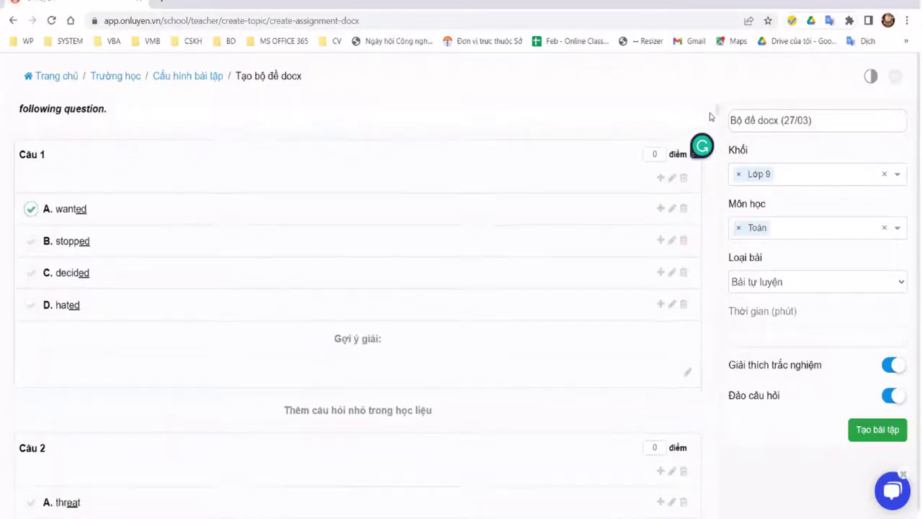
{"action": "scroll", "coordinate": [716, 93], "scroll_direction": "up", "scroll_amount": 4}
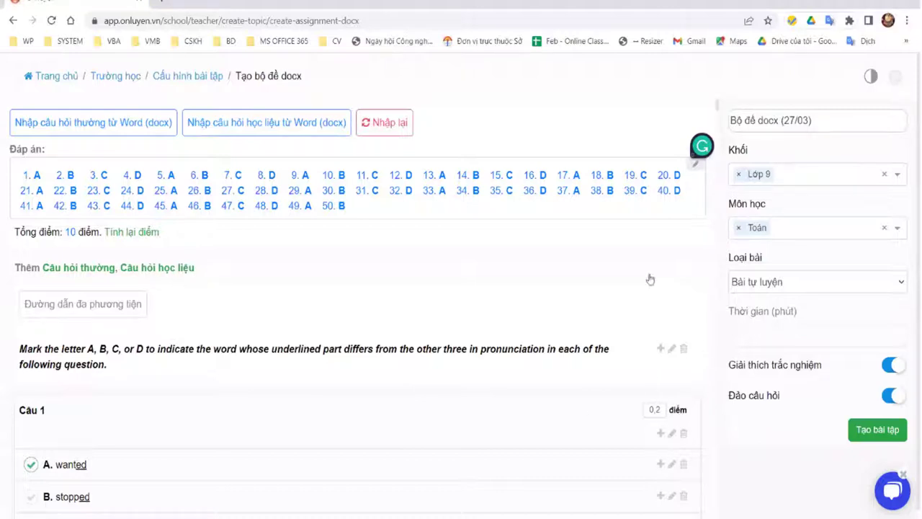
Step: Import the 10 questions from TN.TOÁN.ĐỀ.GỐC.docx and recalculate so each is worth 1 point
{"action": "scroll", "coordinate": [658, 283], "scroll_direction": "down", "scroll_amount": 2}
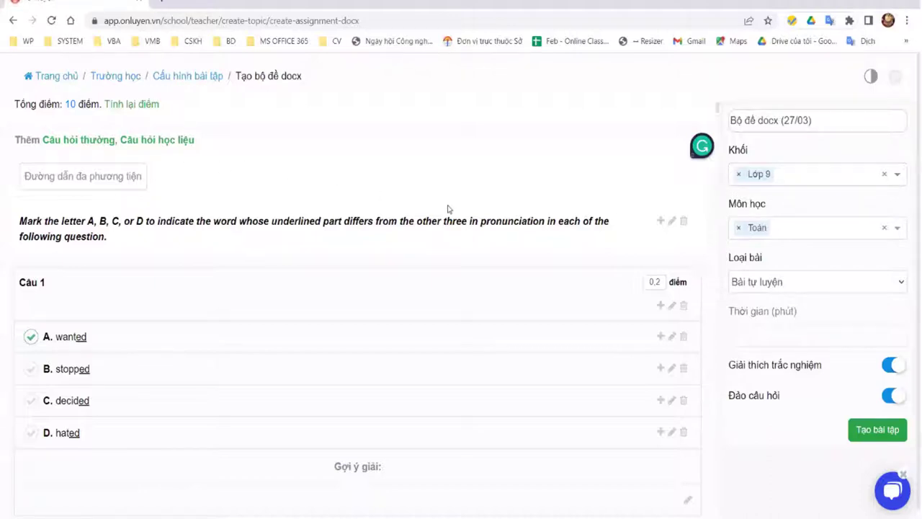
{"action": "scroll", "coordinate": [363, 147], "scroll_direction": "up", "scroll_amount": 2}
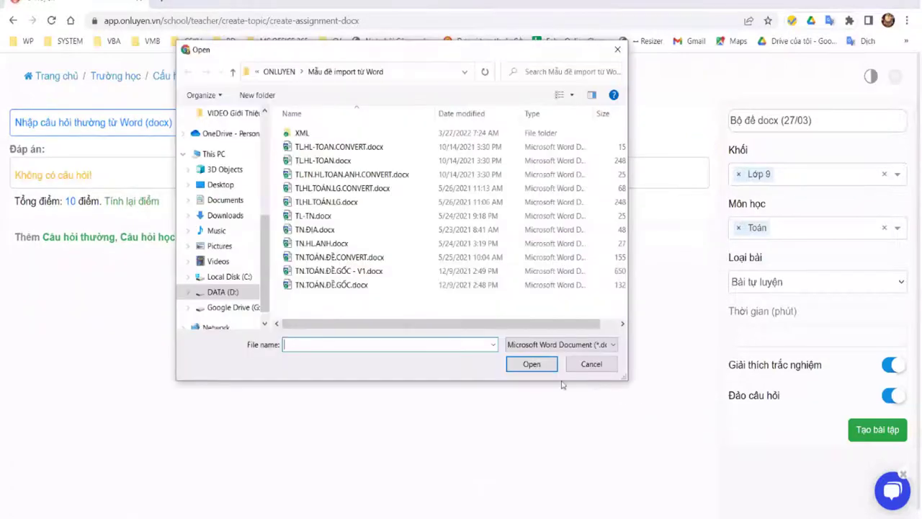
{"action": "double_click", "coordinate": [489, 285]}
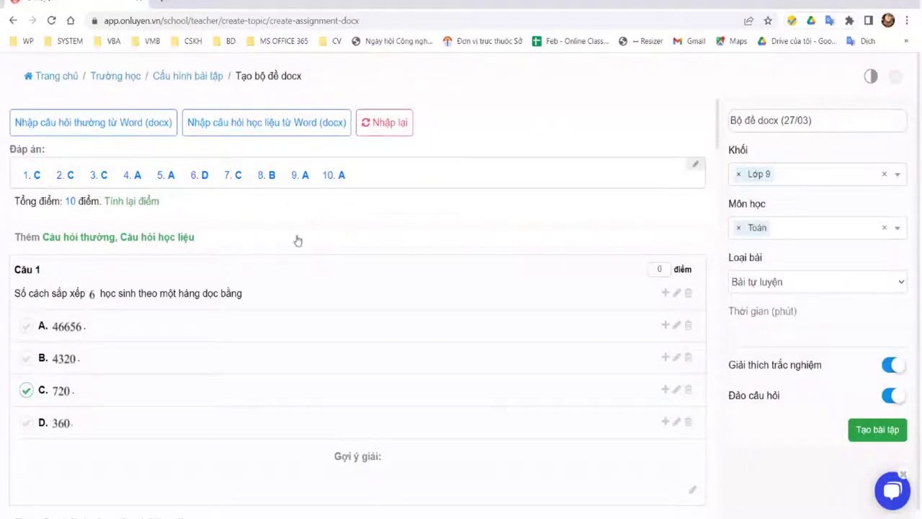
{"action": "left_click", "coordinate": [131, 203]}
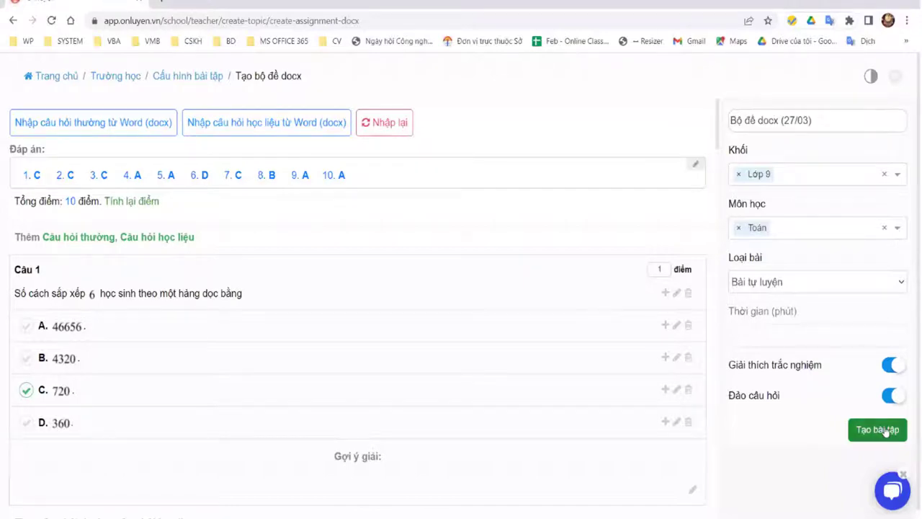
Step: Create the Bộ đề docx (27/03) exercise set, keeping Tất cả học sinh as recipients
{"action": "left_click", "coordinate": [885, 431]}
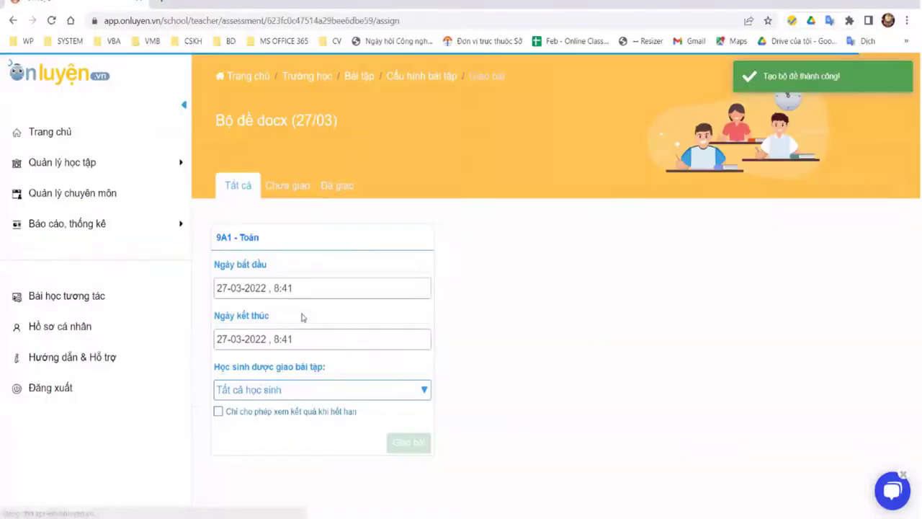
{"action": "left_click", "coordinate": [322, 390]}
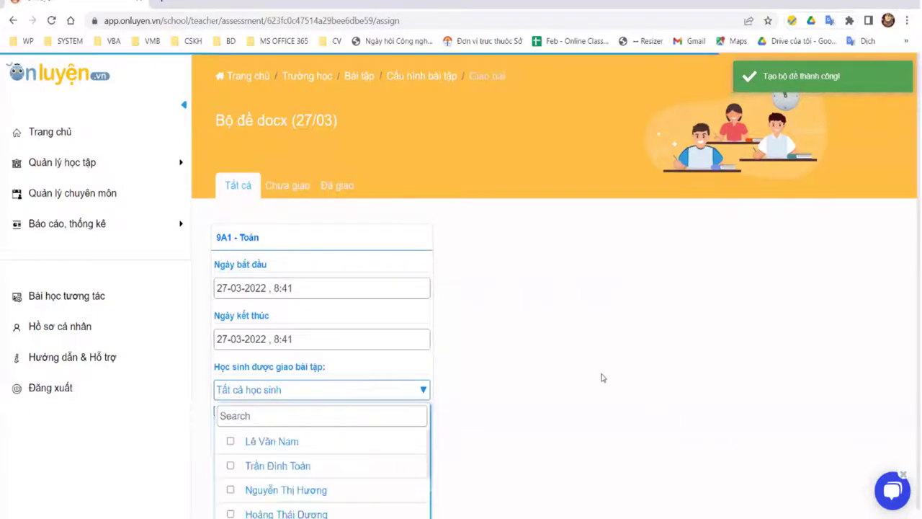
{"action": "left_click", "coordinate": [329, 434]}
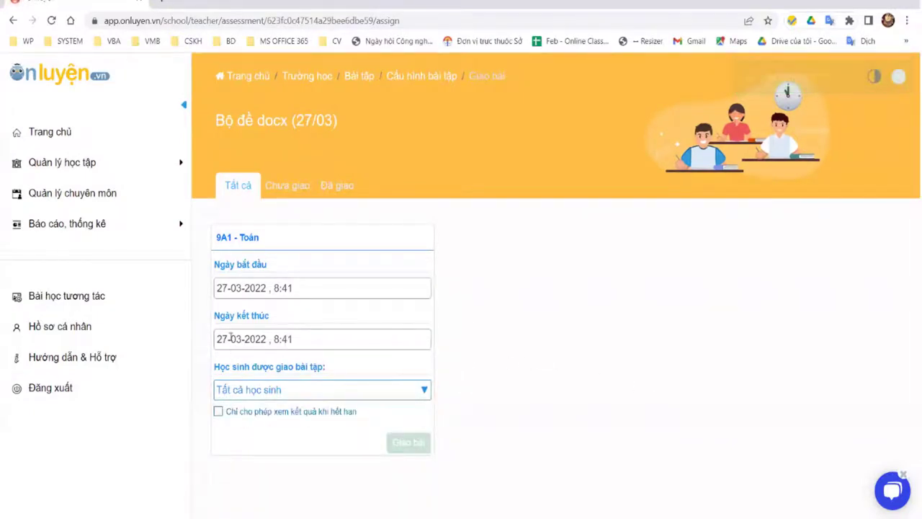
Step: Change the end date to 01-04-2022 and assign the set to 9A1 - Toán
{"action": "key", "text": "Delete"}
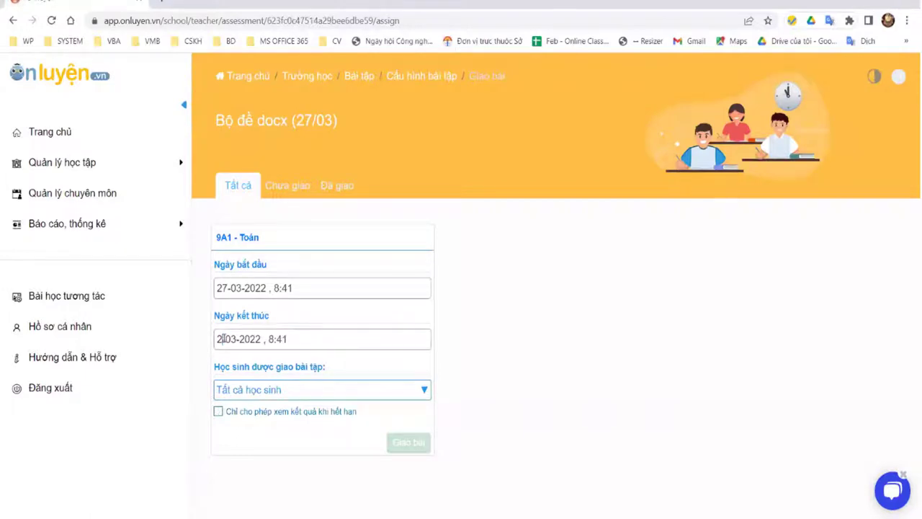
{"action": "key", "text": "BackSpace"}
{"action": "type", "text": "01"}
{"action": "key", "text": "Delete"}
{"action": "type", "text": "4"}
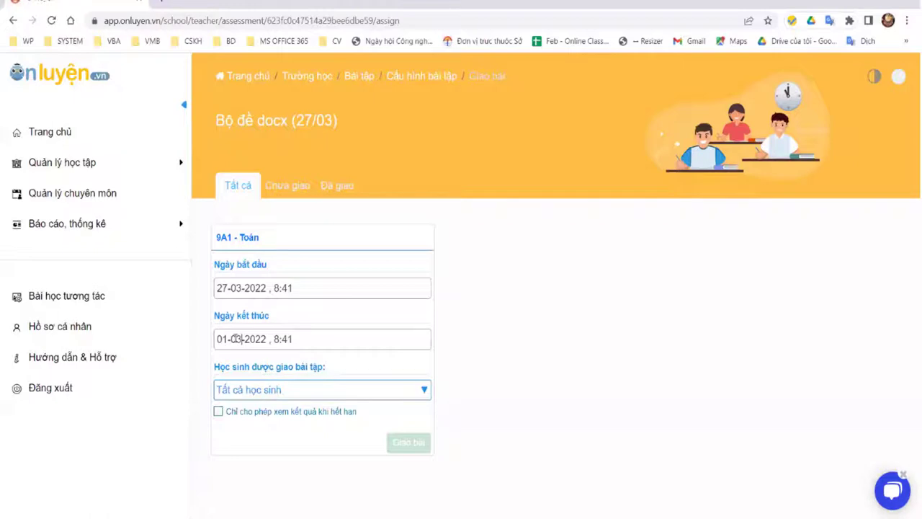
{"action": "left_click", "coordinate": [602, 370]}
{"action": "left_click", "coordinate": [409, 442]}
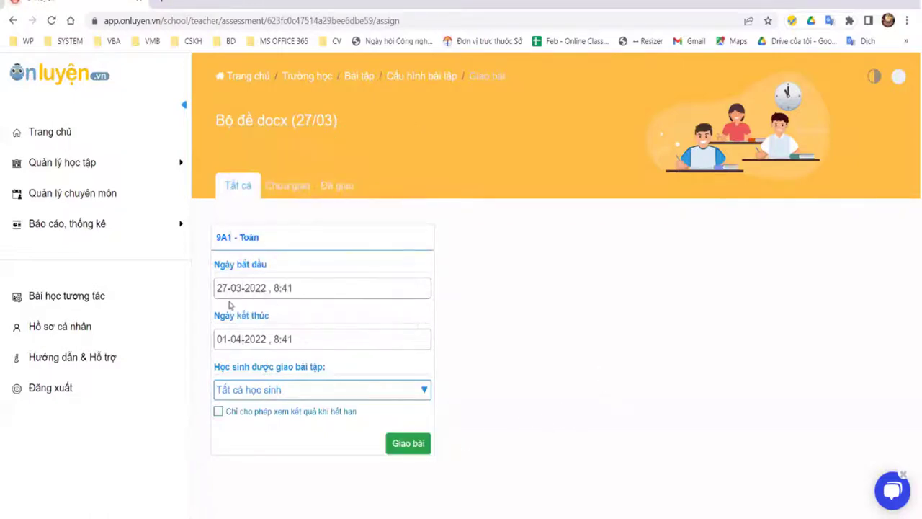
{"action": "left_click", "coordinate": [64, 169]}
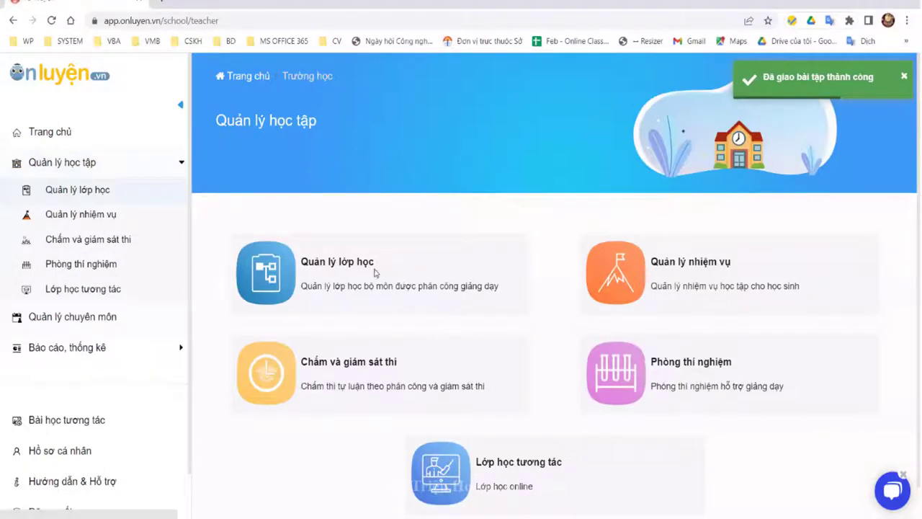
Step: Go through Quản lý bài tập and Quản lý nhiệm vụ to the Danh sách nhiệm vụ list
{"action": "left_click", "coordinate": [473, 277]}
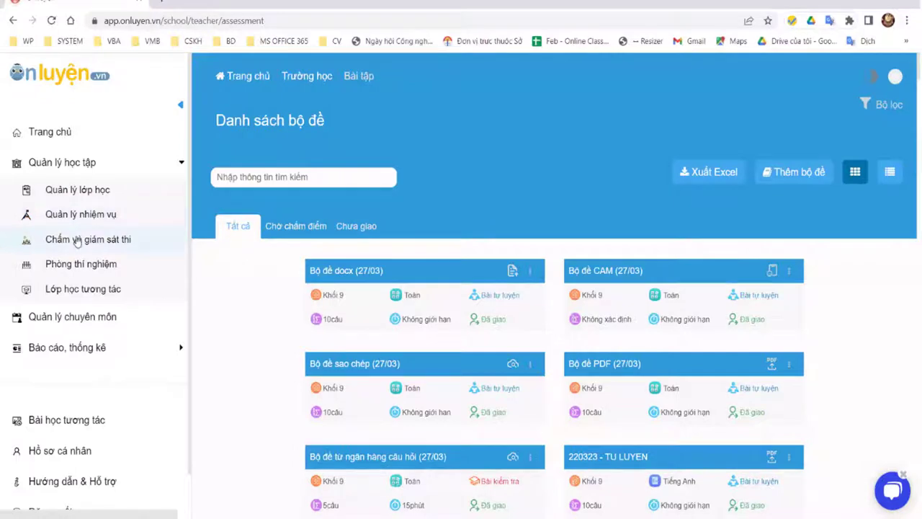
{"action": "left_click", "coordinate": [83, 218]}
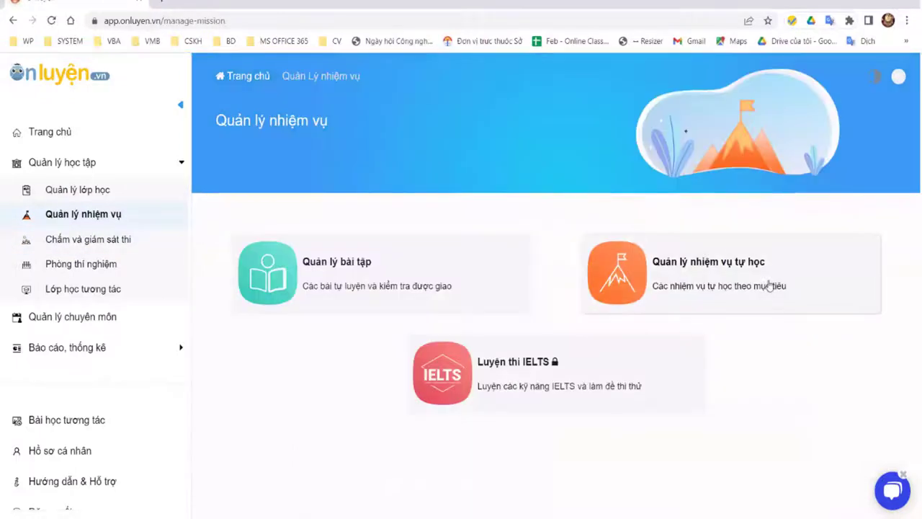
{"action": "left_click", "coordinate": [496, 257]}
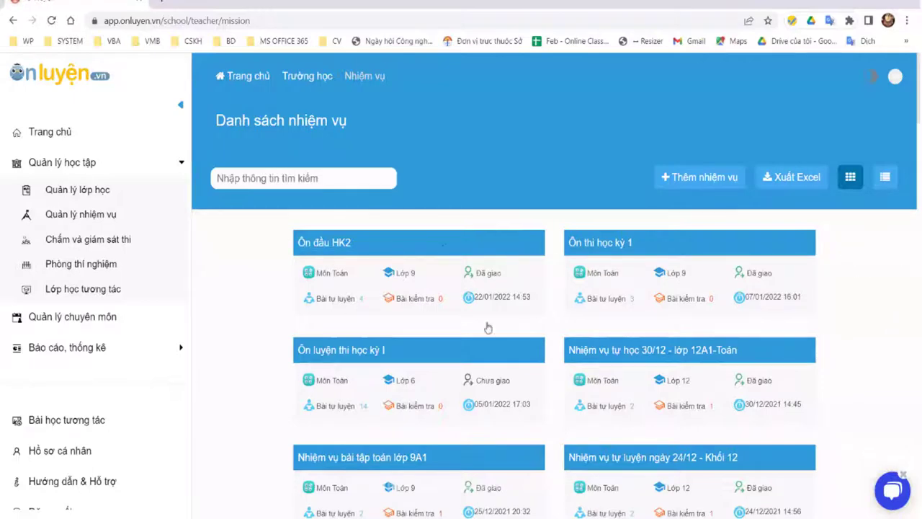
{"action": "scroll", "coordinate": [654, 357], "scroll_direction": "down", "scroll_amount": 3}
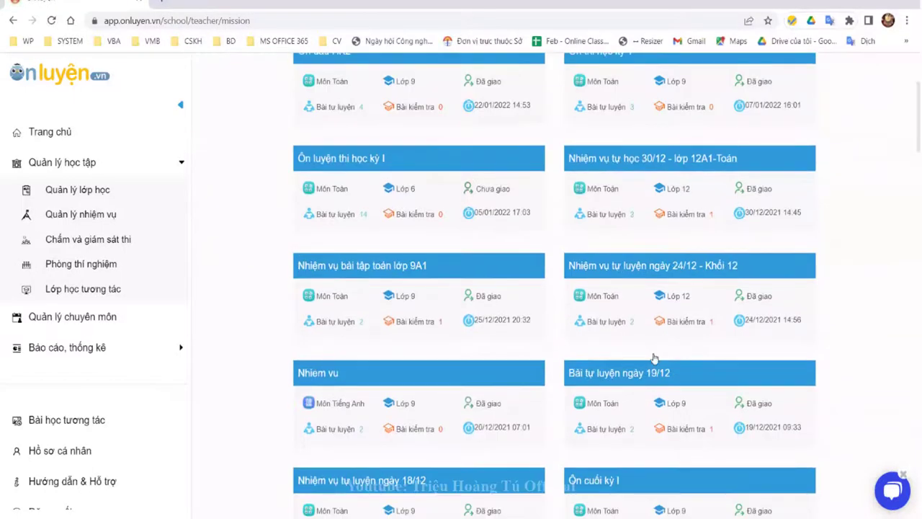
{"action": "scroll", "coordinate": [654, 357], "scroll_direction": "up", "scroll_amount": 3}
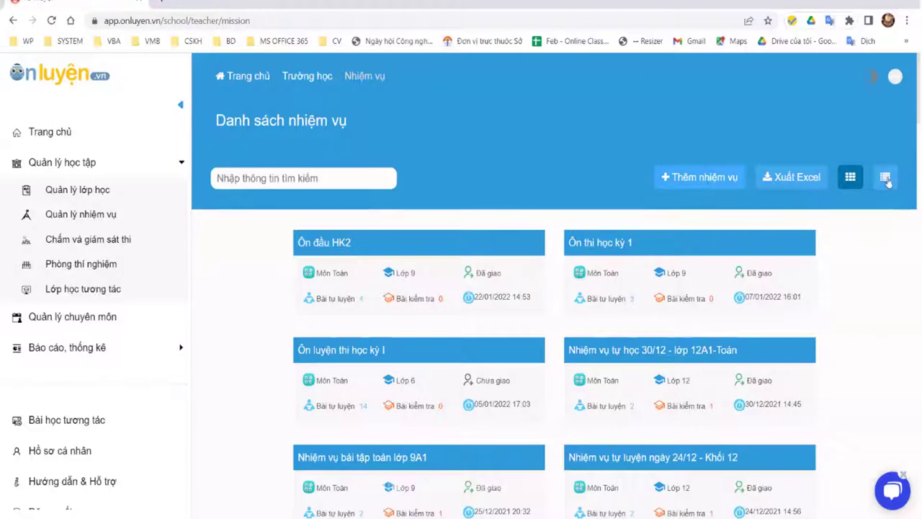
Step: Start a new mission and name it Nhiệm vụ tự luyện ngày 27/03
{"action": "left_click", "coordinate": [713, 178]}
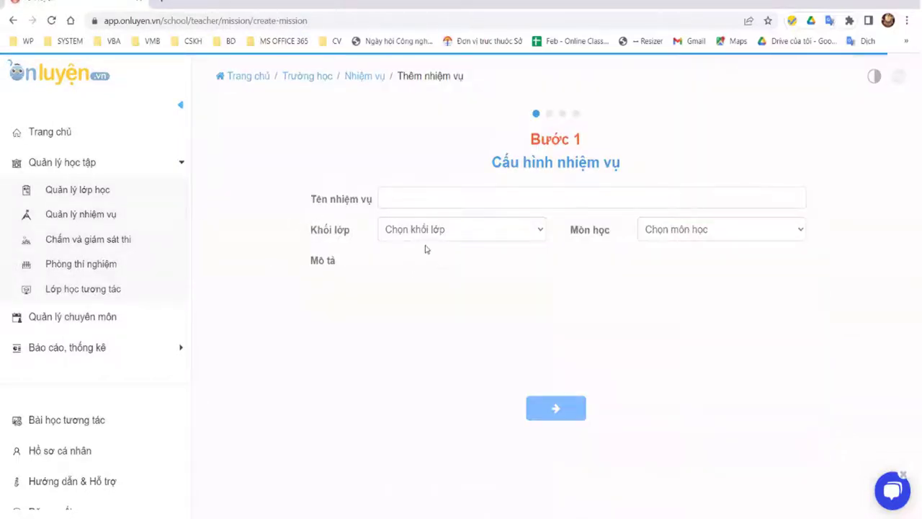
{"action": "left_click", "coordinate": [440, 193]}
{"action": "type", "text": "Nhiệm vụ tư luye"}
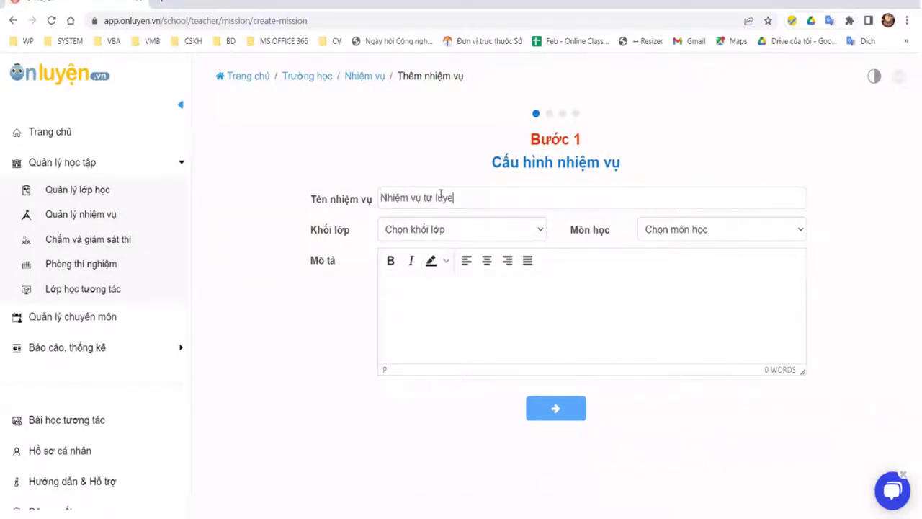
{"action": "key", "text": "BackSpace"}
{"action": "key", "text": "BackSpace"}
{"action": "key", "text": "BackSpace"}
{"action": "key", "text": "BackSpace"}
{"action": "key", "text": "BackSpace"}
{"action": "key", "text": "BackSpace"}
{"action": "type", "text": "ự luyện ngày 27/03"}
{"action": "key", "text": "ctrl+shift+Left"}
{"action": "key", "text": "ctrl+shift+Left"}
{"action": "key", "text": "ctrl+shift+Left"}
{"action": "key", "text": "ctrl+shift+Right"}
{"action": "left_click", "coordinate": [542, 198]}
Step: Pick Lớp 9 and Toán, enter the description 'Yêu cầu các banj hoanf thanhtheo dducng mức độ giáo vien đề ra', and continue
{"action": "left_click", "coordinate": [539, 232]}
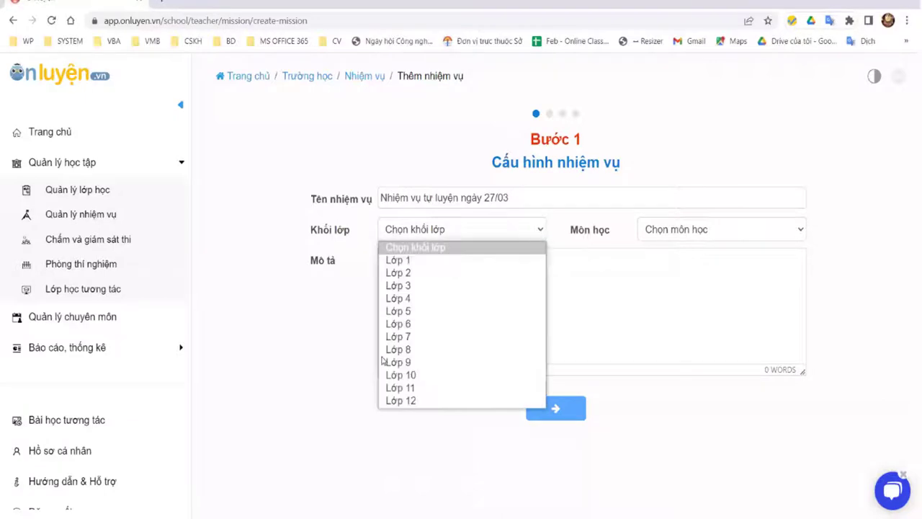
{"action": "left_click", "coordinate": [768, 231]}
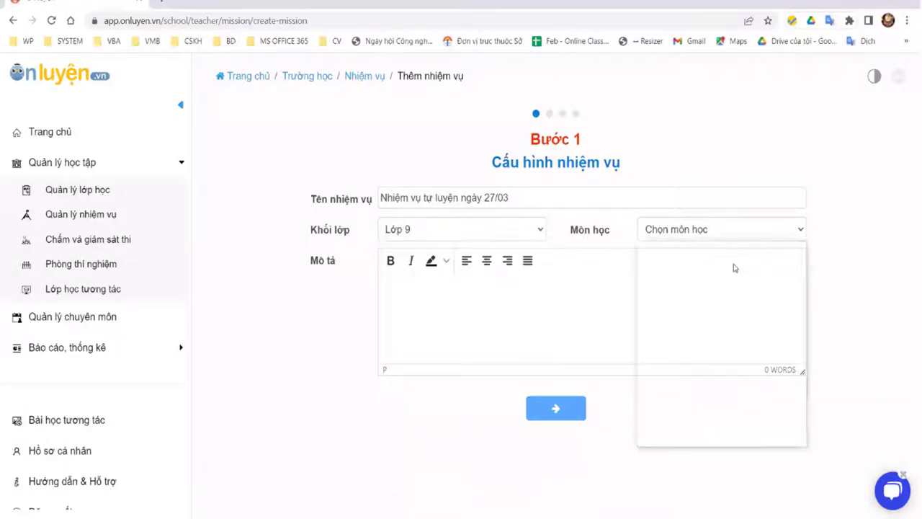
{"action": "key", "text": "Up"}
{"action": "key", "text": "Return"}
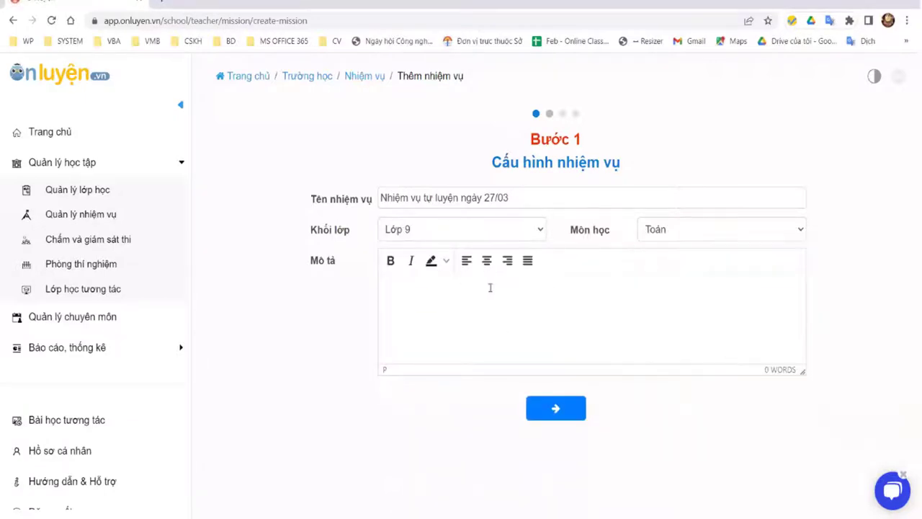
{"action": "type", "text": "Yêu cầu c"}
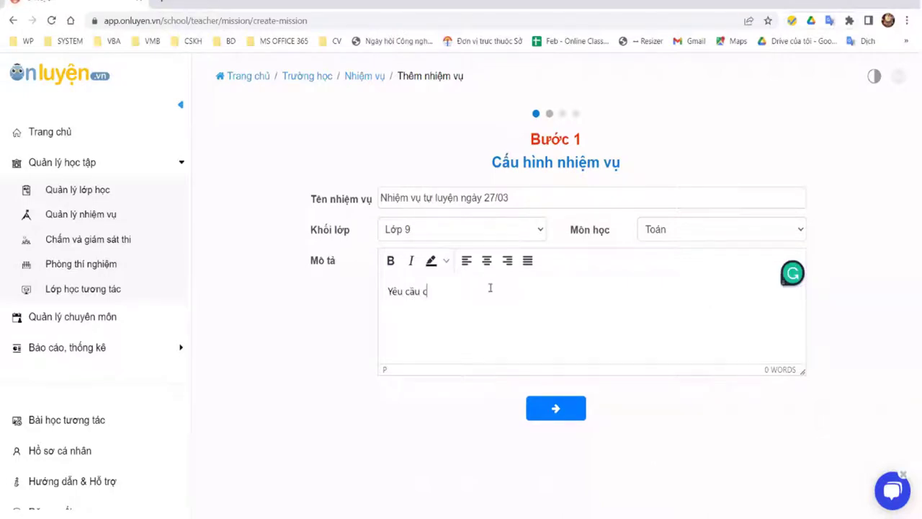
{"action": "type", "text": "ác ban"}
{"action": "type", "text": "j ho"}
{"action": "type", "text": "anf thanh"}
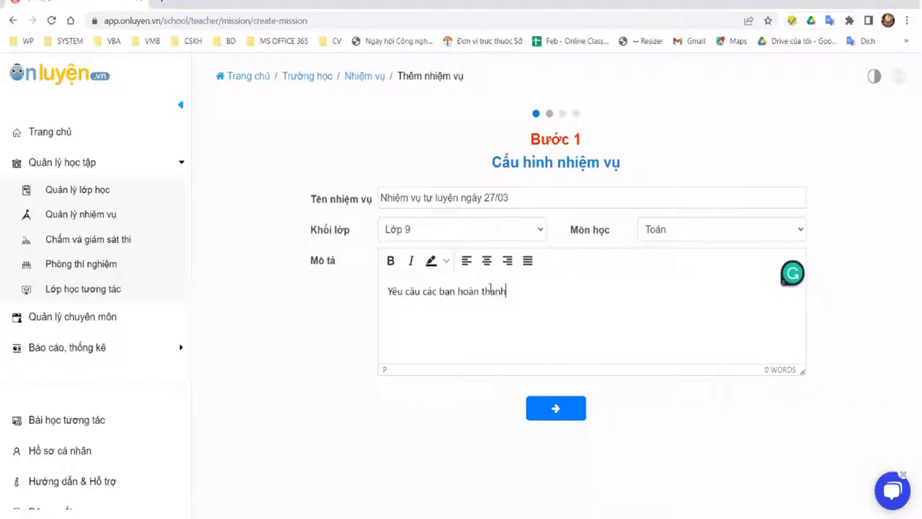
{"action": "type", "text": "theo dduc"}
{"action": "type", "text": "ng"}
{"action": "type", "text": " mức độ"}
{"action": "type", "text": " giáo vie"}
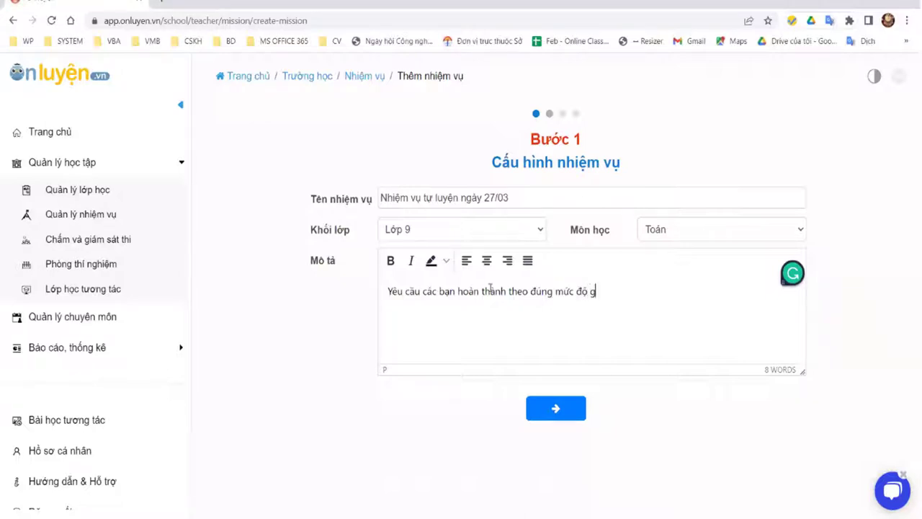
{"action": "type", "text": "n đề ra"}
{"action": "key", "text": "Tab"}
{"action": "key", "text": "Return"}
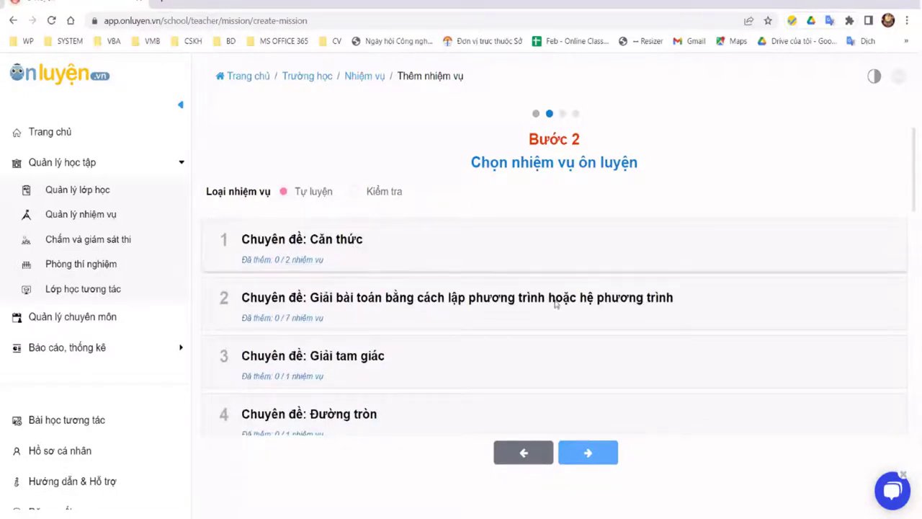
Step: Add Căn thức bậc hai - Căn thức bậc ba, Biểu thức chứa biến, and test Đề số 01 to the mission
{"action": "left_click", "coordinate": [379, 244]}
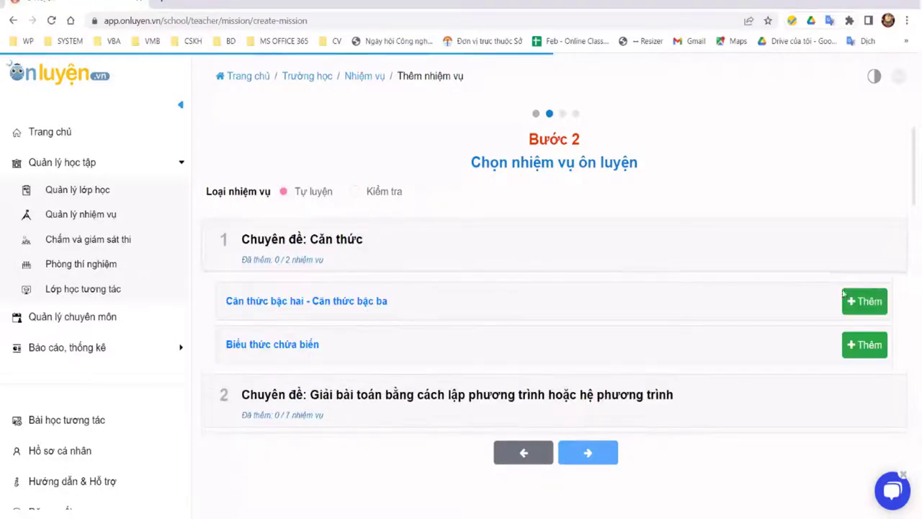
{"action": "left_click", "coordinate": [516, 298]}
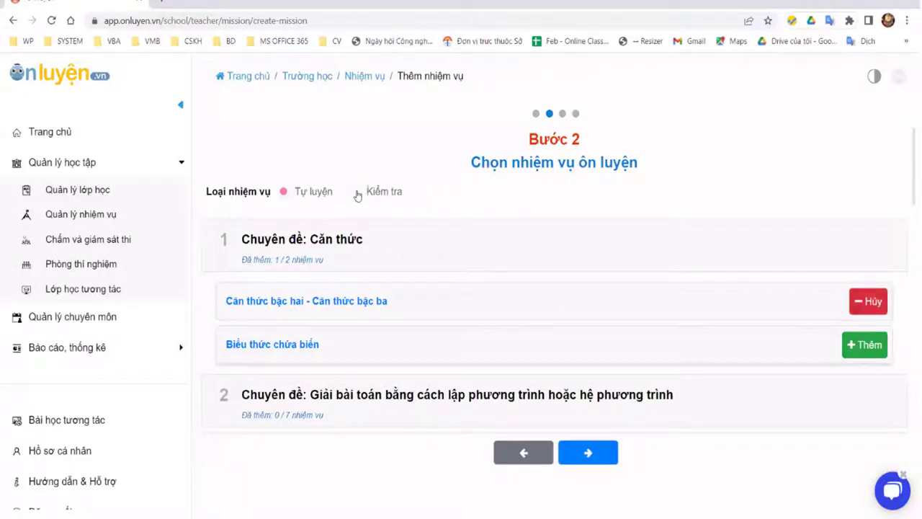
{"action": "left_click", "coordinate": [355, 192]}
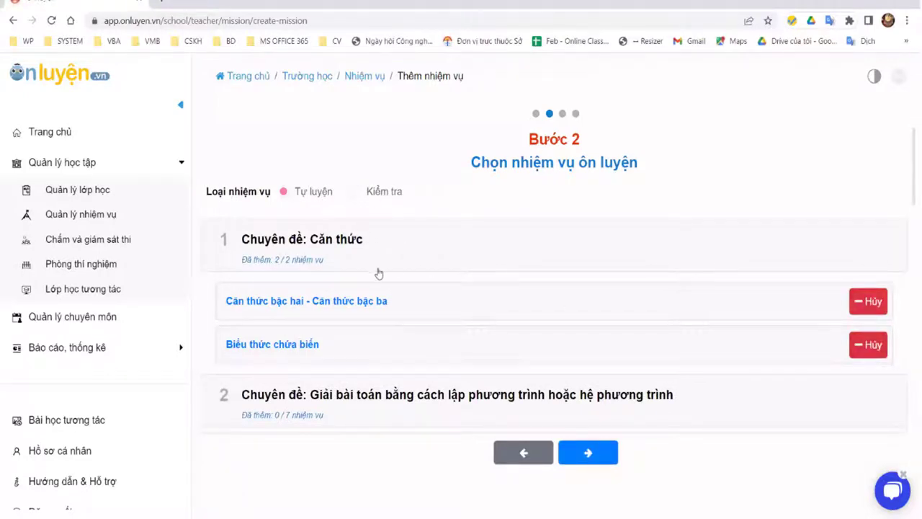
{"action": "left_click", "coordinate": [443, 257]}
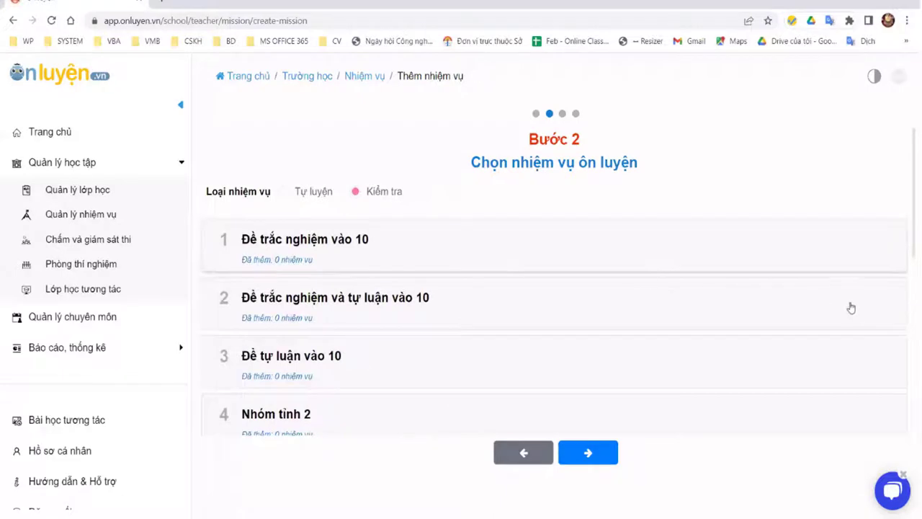
{"action": "left_click", "coordinate": [587, 453]}
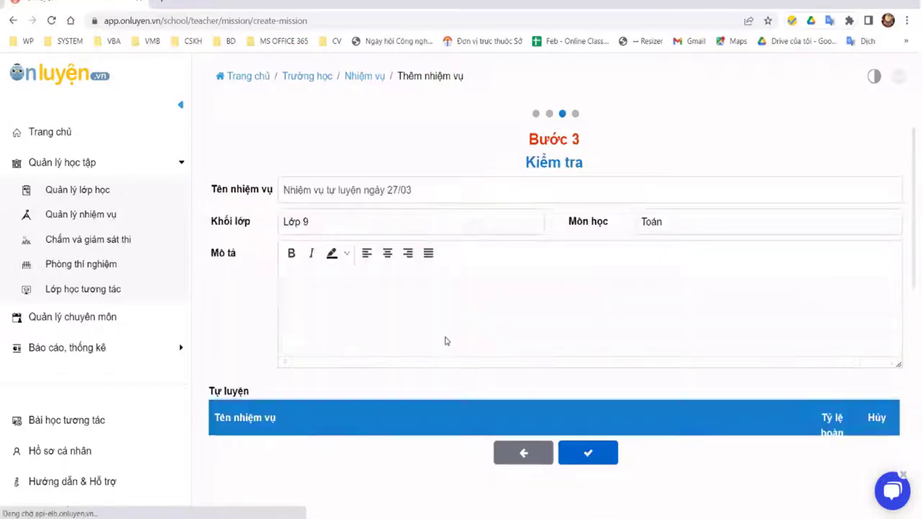
Step: Review the mission's task list on the Bước 3 page
{"action": "scroll", "coordinate": [675, 222], "scroll_direction": "down", "scroll_amount": 3}
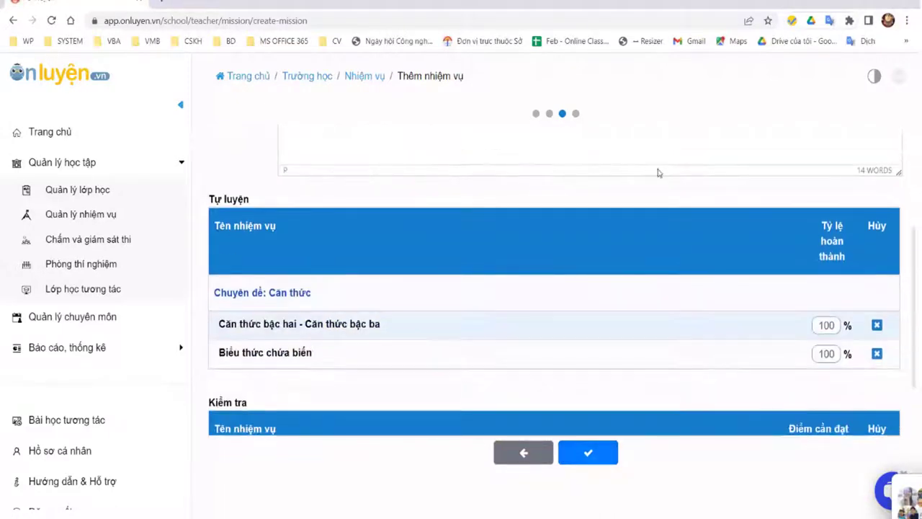
{"action": "scroll", "coordinate": [443, 232], "scroll_direction": "up", "scroll_amount": 3}
{"action": "scroll", "coordinate": [339, 288], "scroll_direction": "down", "scroll_amount": 3}
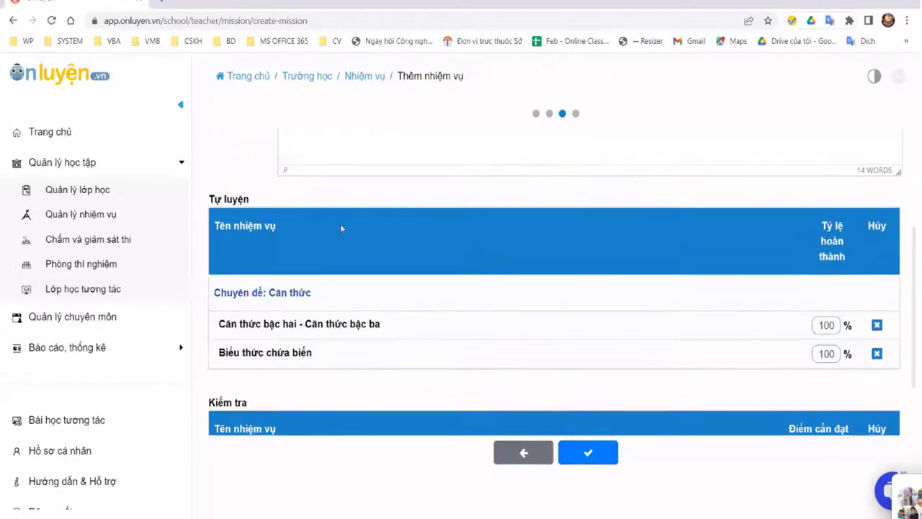
{"action": "left_click_drag", "start_coordinate": [365, 382], "coordinate": [268, 184]}
{"action": "left_click", "coordinate": [317, 350]}
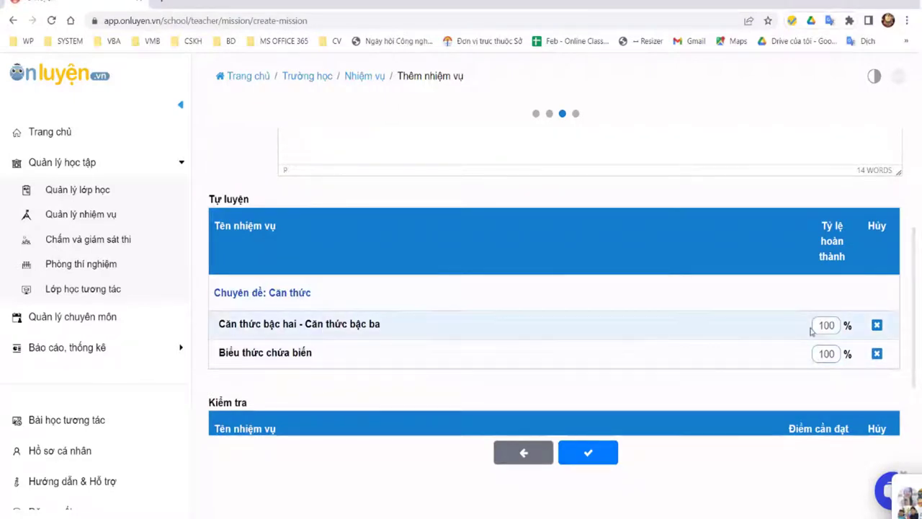
Step: Set completion rates to 60% and 70%, keep pass score 7, and finish the mission
{"action": "left_click_drag", "start_coordinate": [835, 325], "coordinate": [782, 331]}
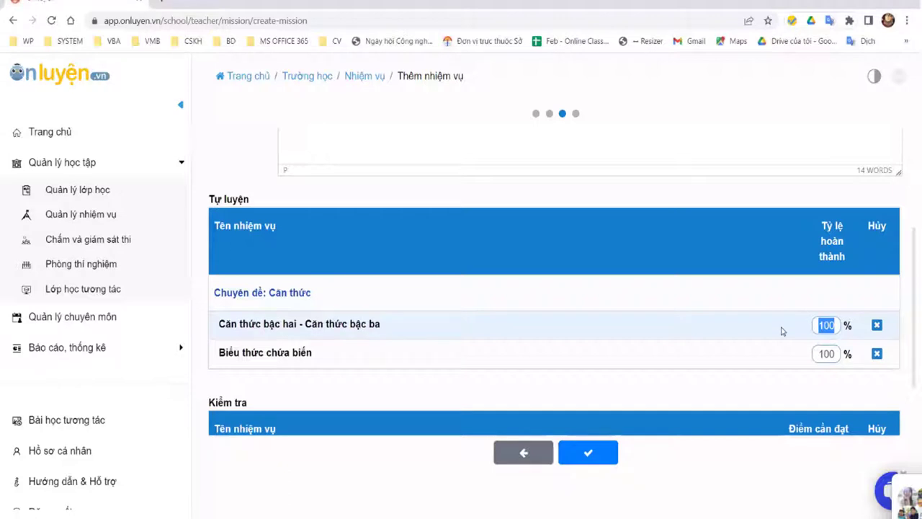
{"action": "type", "text": "60"}
{"action": "key", "text": "Tab"}
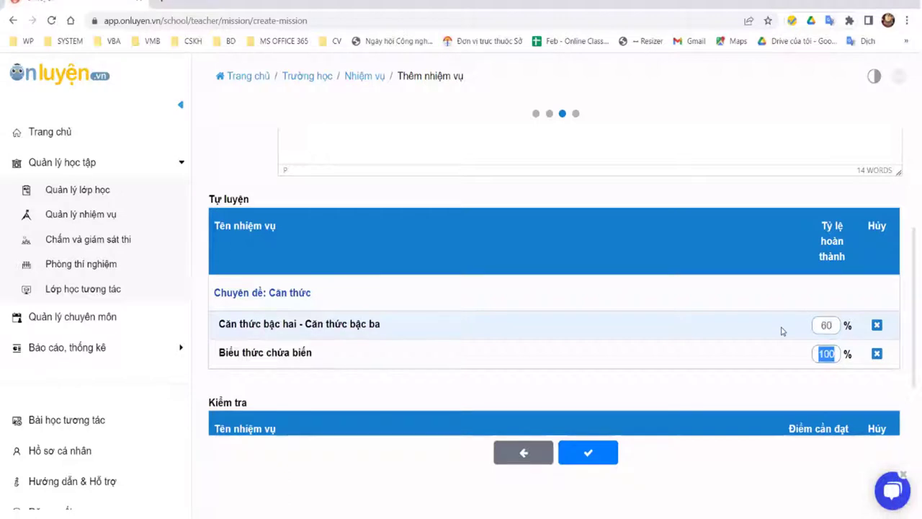
{"action": "type", "text": "70"}
{"action": "key", "text": "Tab"}
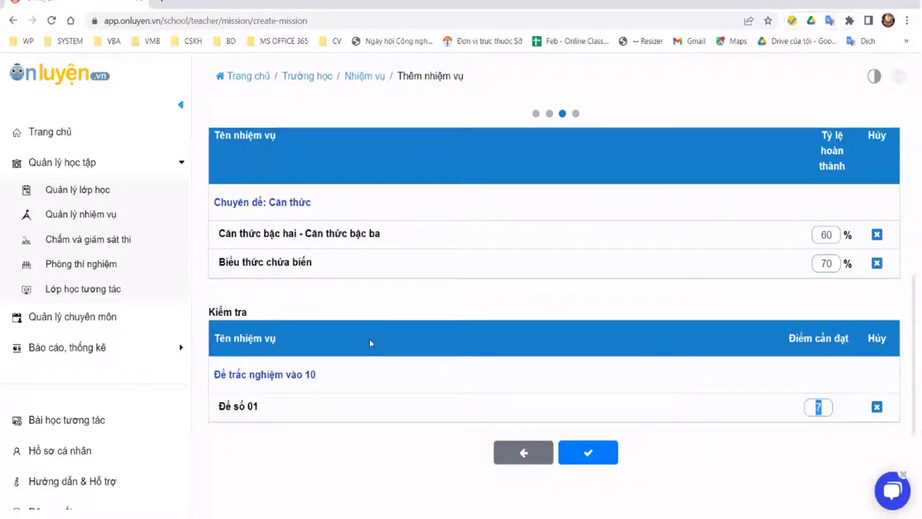
{"action": "left_click", "coordinate": [822, 408]}
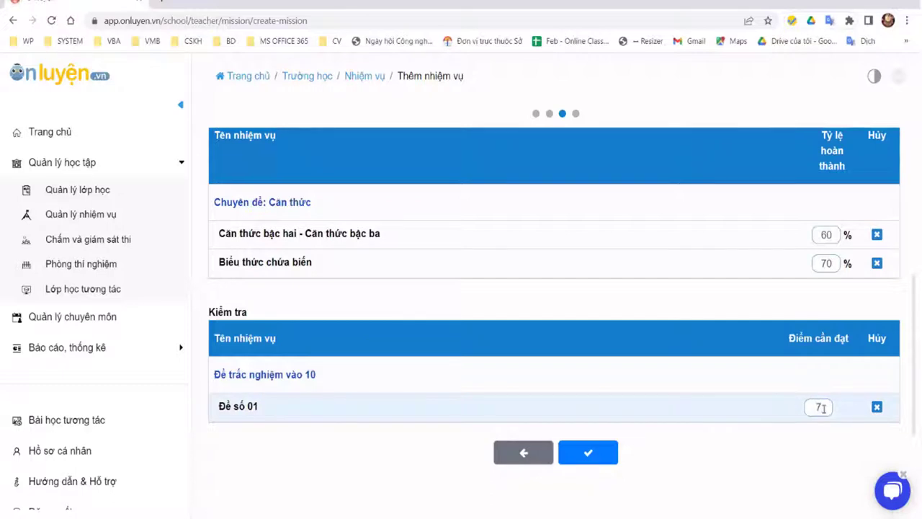
{"action": "left_click_drag", "start_coordinate": [821, 407], "coordinate": [802, 412]}
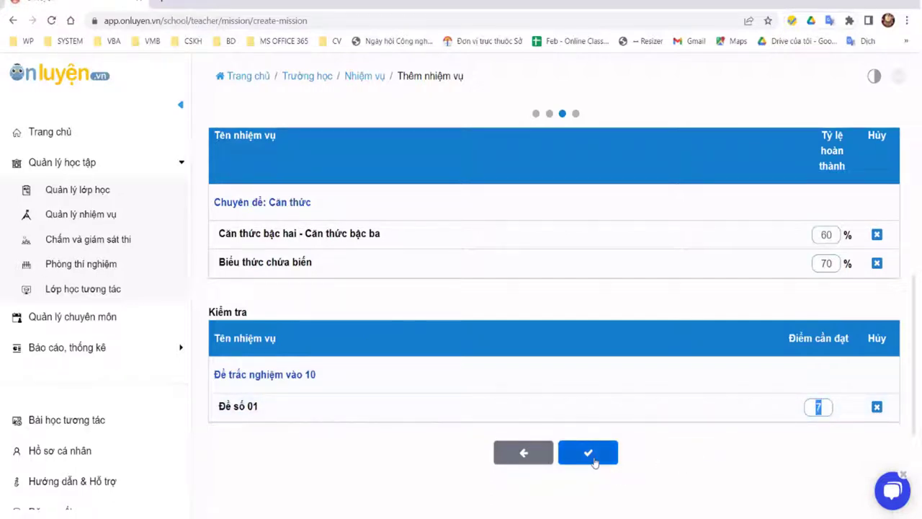
{"action": "left_click", "coordinate": [594, 455]}
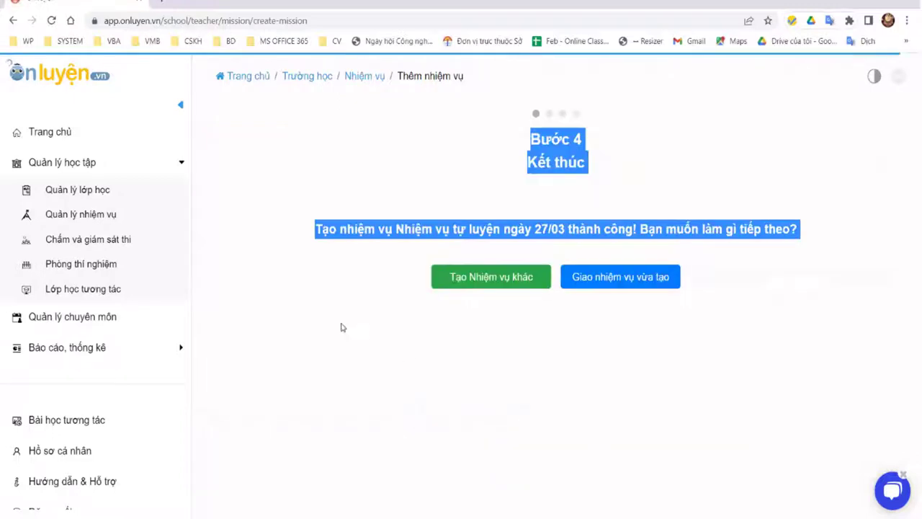
Step: Assign the new mission to a class with its end time set to 27-04-2022
{"action": "left_click", "coordinate": [541, 353]}
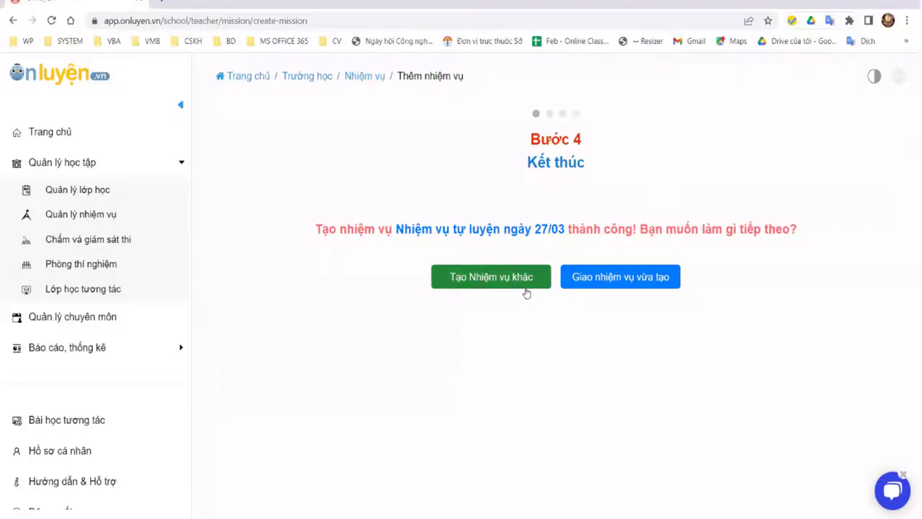
{"action": "left_click", "coordinate": [664, 281]}
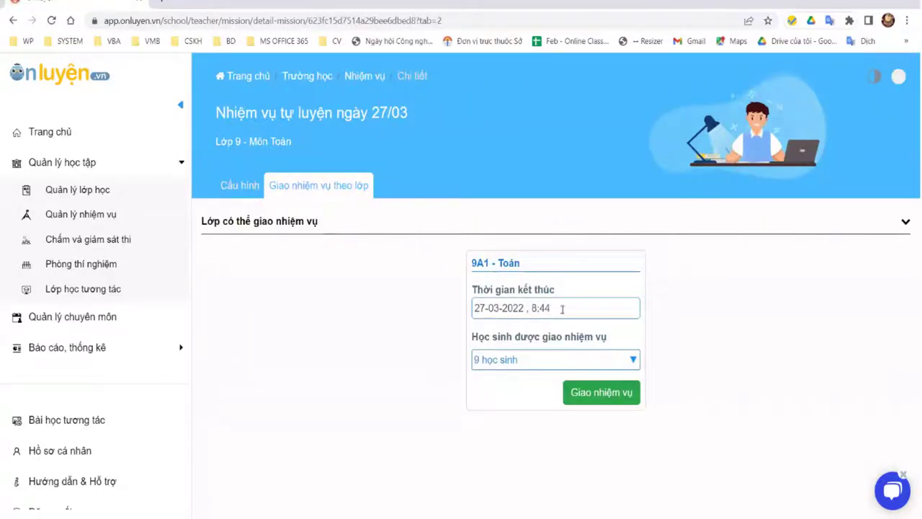
{"action": "left_click", "coordinate": [528, 308]}
{"action": "left_click", "coordinate": [512, 306]}
{"action": "left_click", "coordinate": [534, 308]}
{"action": "left_click_drag", "start_coordinate": [479, 308], "coordinate": [485, 308]}
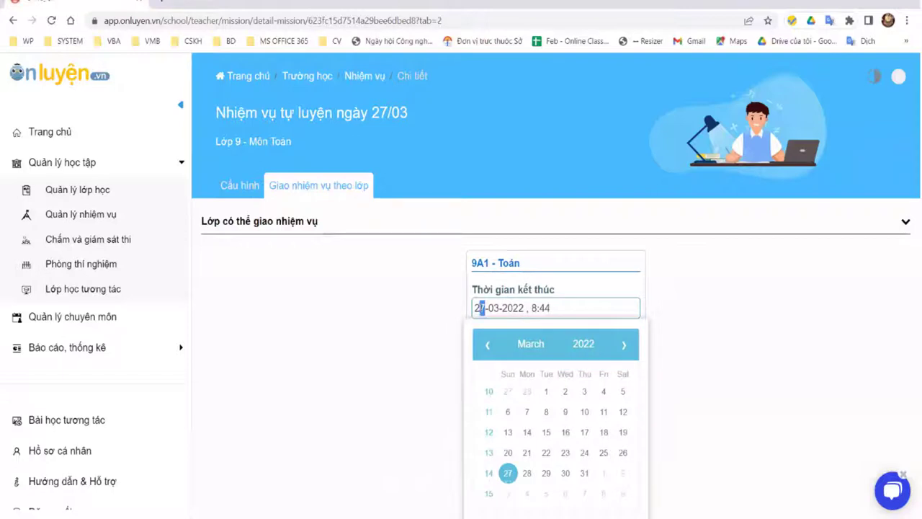
{"action": "key", "text": "BackSpace"}
{"action": "key", "text": "BackSpace"}
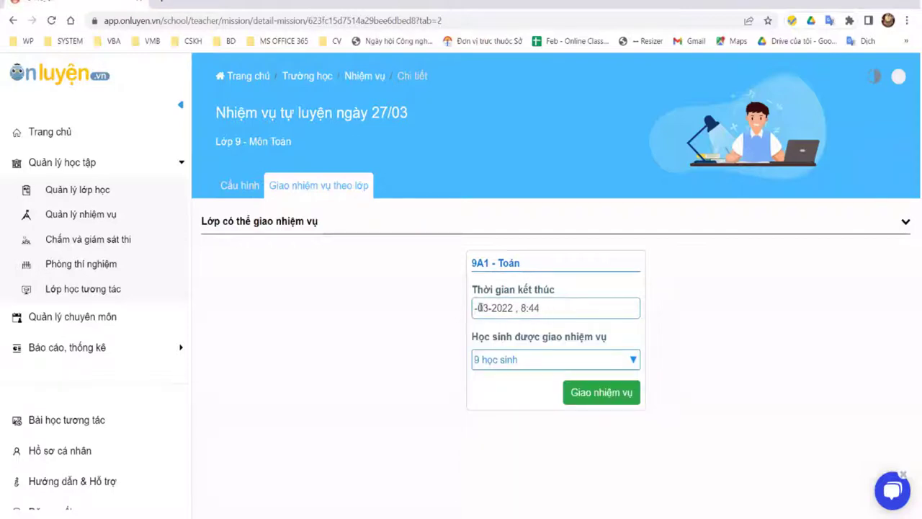
{"action": "type", "text": "27"}
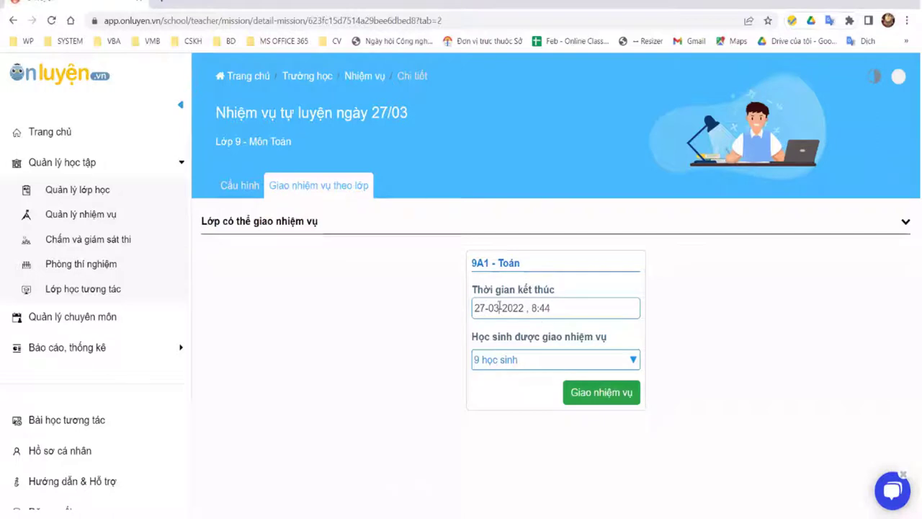
{"action": "key", "text": "BackSpace"}
{"action": "type", "text": "4"}
Step: Confirm the 9 students of 9A1 and complete the mission assignment
{"action": "left_click", "coordinate": [632, 360]}
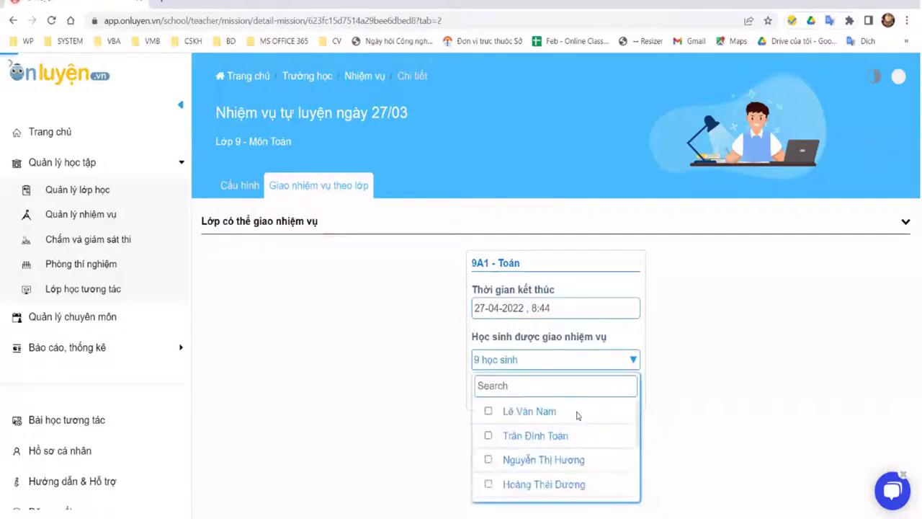
{"action": "scroll", "coordinate": [540, 437], "scroll_direction": "down", "scroll_amount": 4}
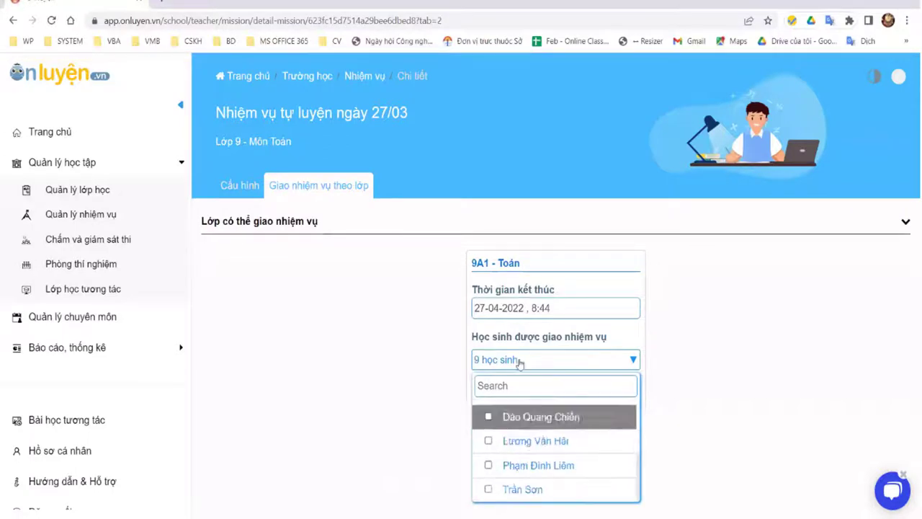
{"action": "left_click", "coordinate": [553, 362]}
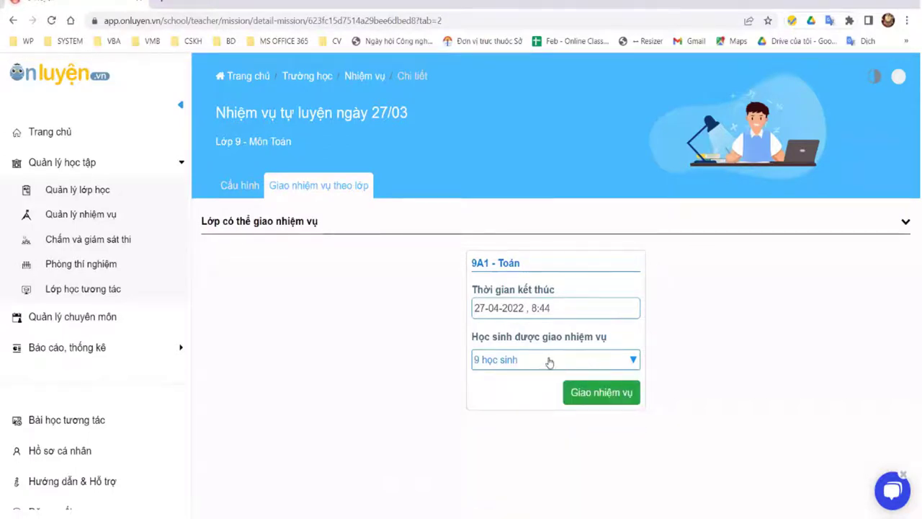
{"action": "left_click", "coordinate": [617, 392]}
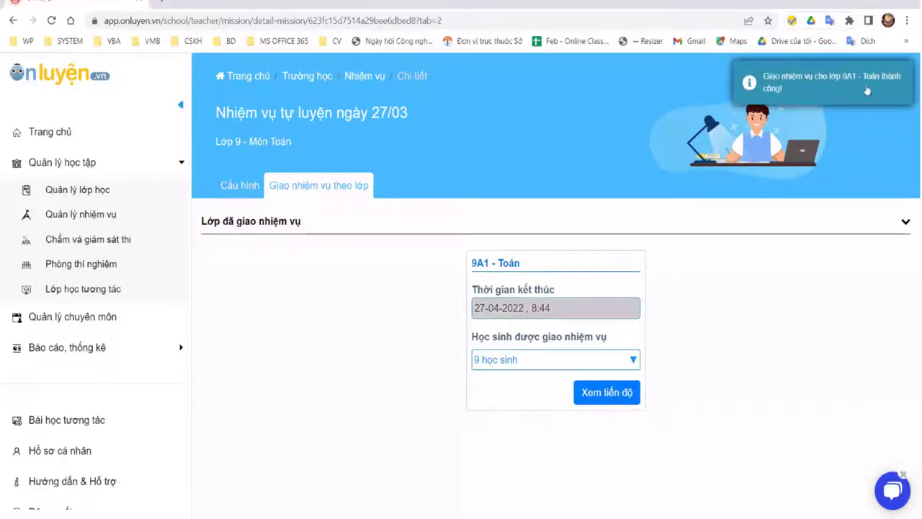
{"action": "left_click", "coordinate": [57, 214]}
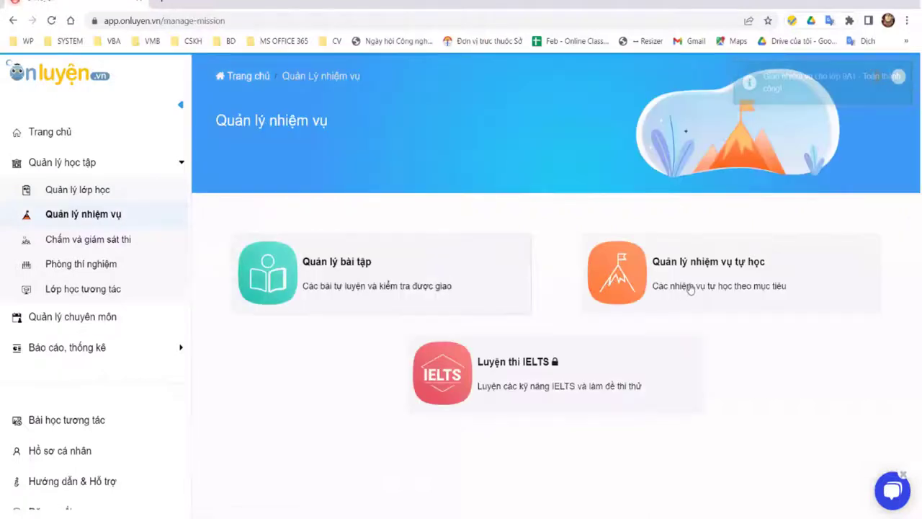
Step: Open the 27/03 mission, view its Căn thức practice, then go back and open Đề số 01
{"action": "left_click", "coordinate": [572, 285]}
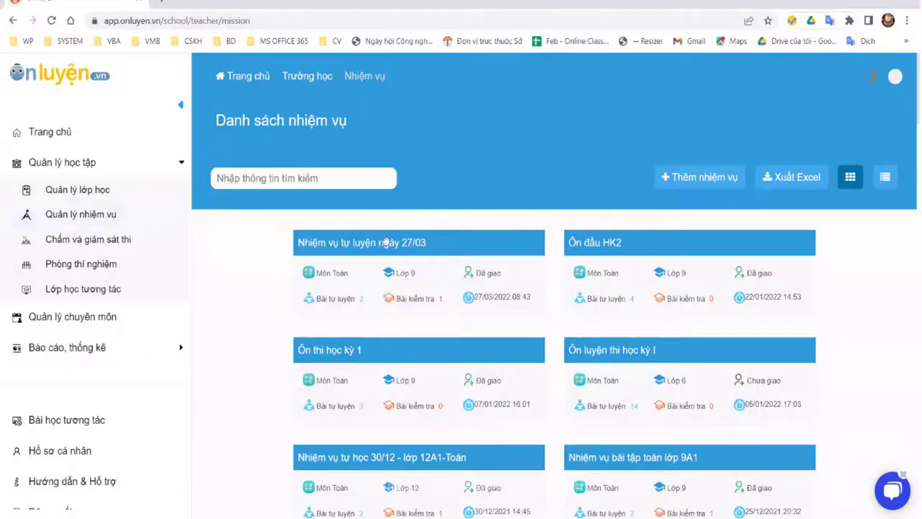
{"action": "left_click_drag", "start_coordinate": [445, 263], "coordinate": [432, 257]}
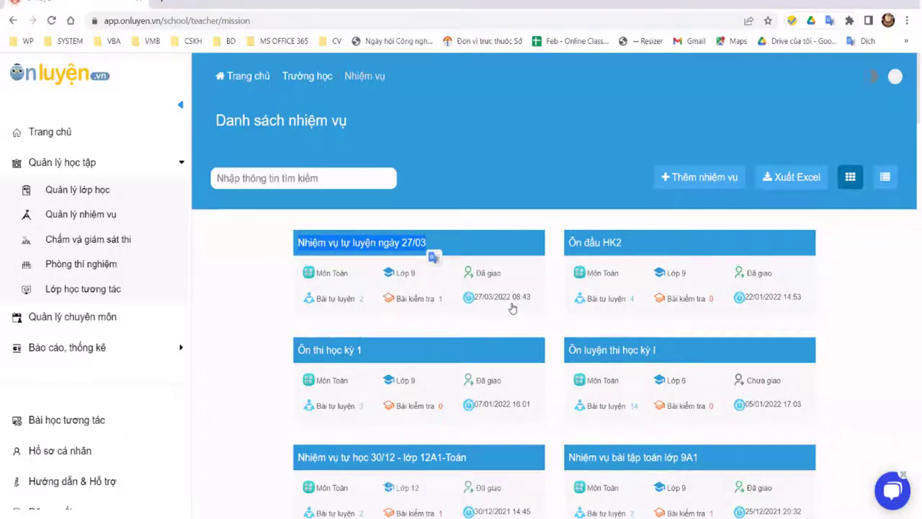
{"action": "left_click", "coordinate": [453, 243]}
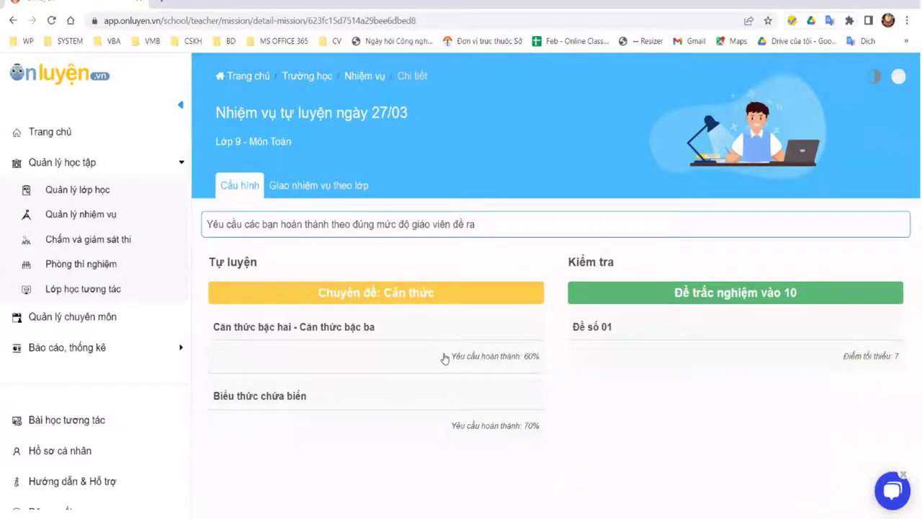
{"action": "left_click", "coordinate": [490, 347]}
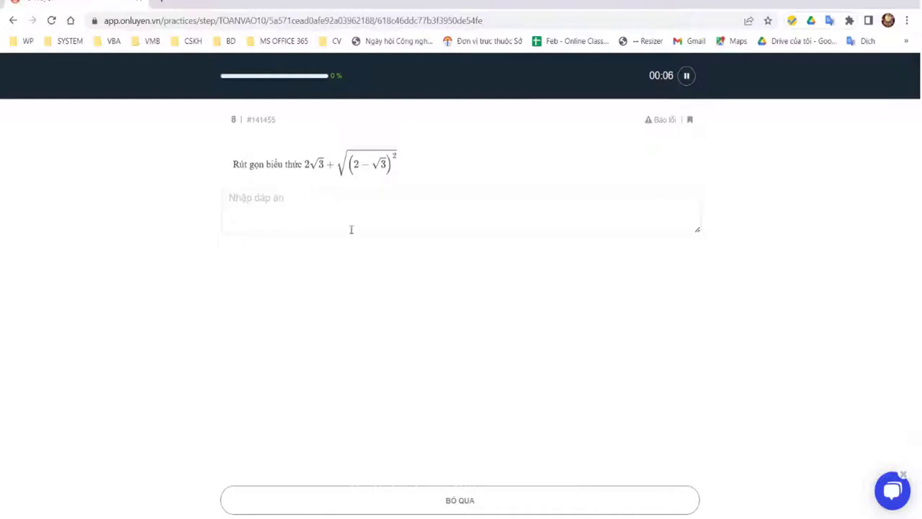
{"action": "right_click", "coordinate": [14, 23]}
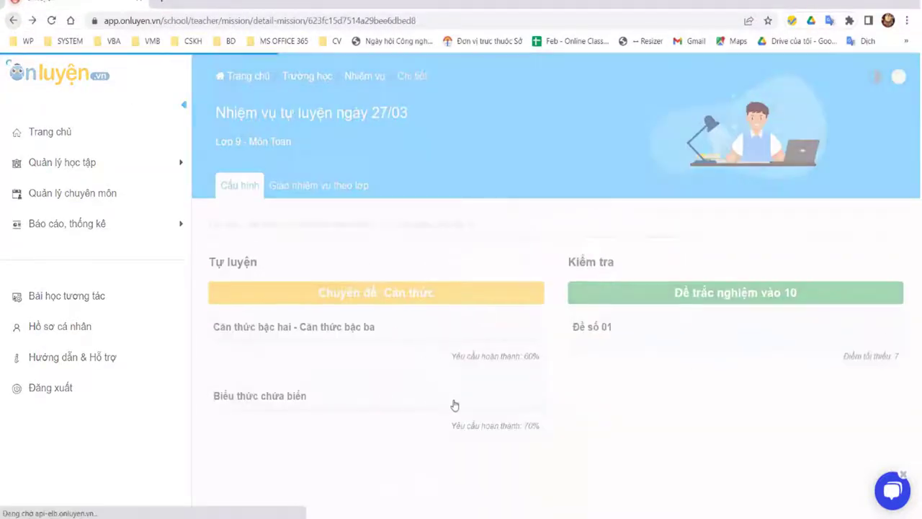
{"action": "left_click", "coordinate": [726, 328]}
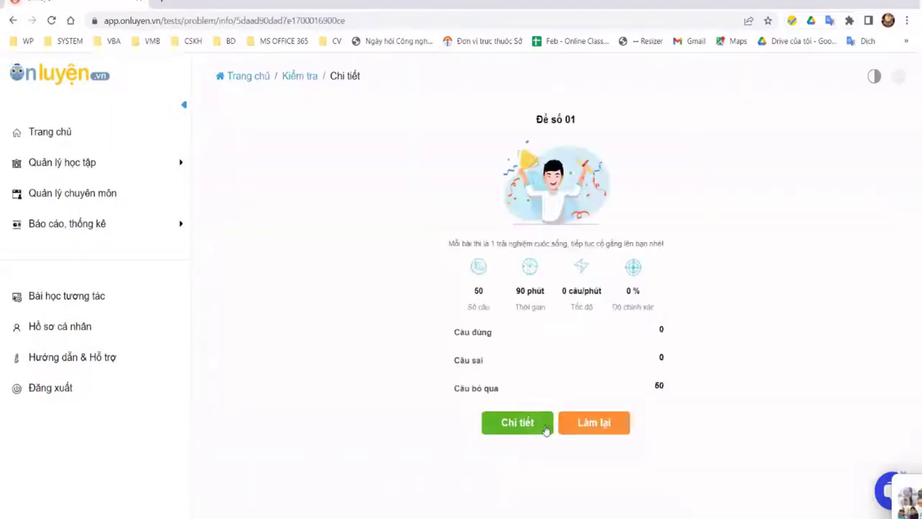
Step: Open the detailed results of Đề số 01 and scroll through its questions
{"action": "left_click", "coordinate": [529, 426]}
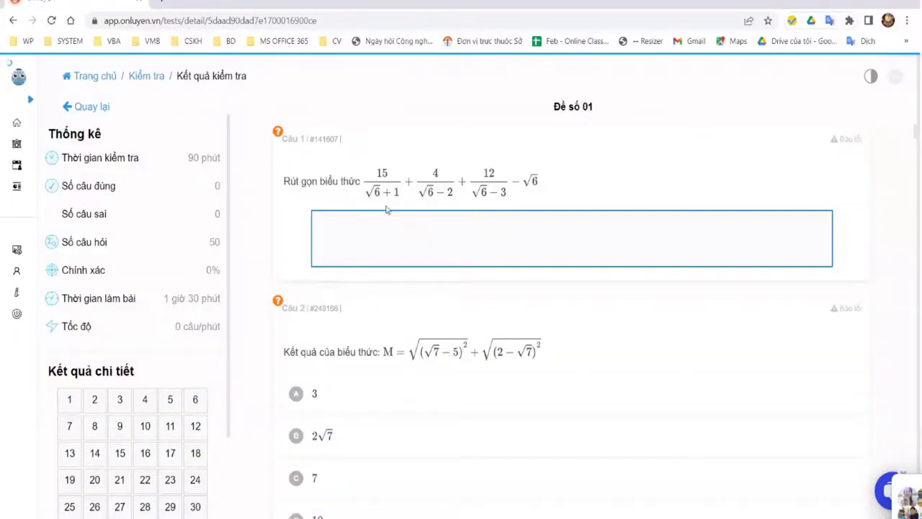
{"action": "scroll", "coordinate": [650, 254], "scroll_direction": "down", "scroll_amount": 1}
{"action": "scroll", "coordinate": [650, 255], "scroll_direction": "down", "scroll_amount": 1}
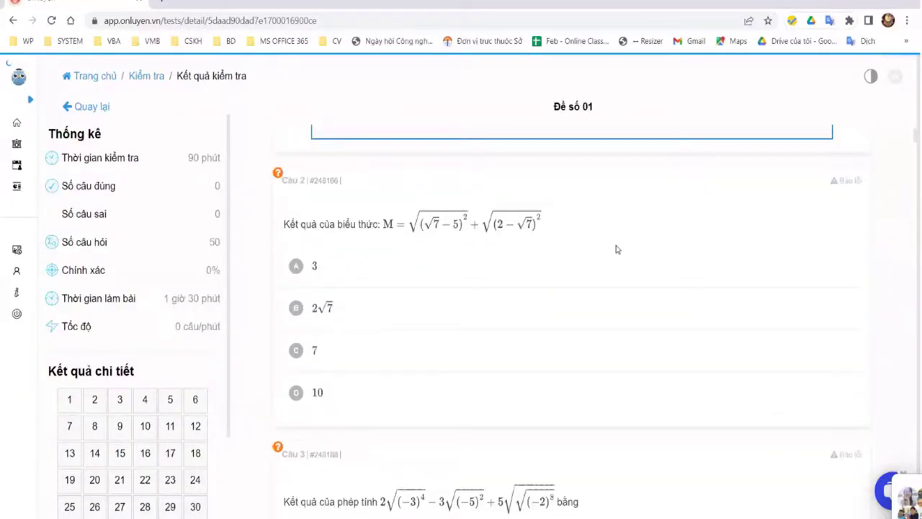
{"action": "scroll", "coordinate": [614, 248], "scroll_direction": "down", "scroll_amount": 6}
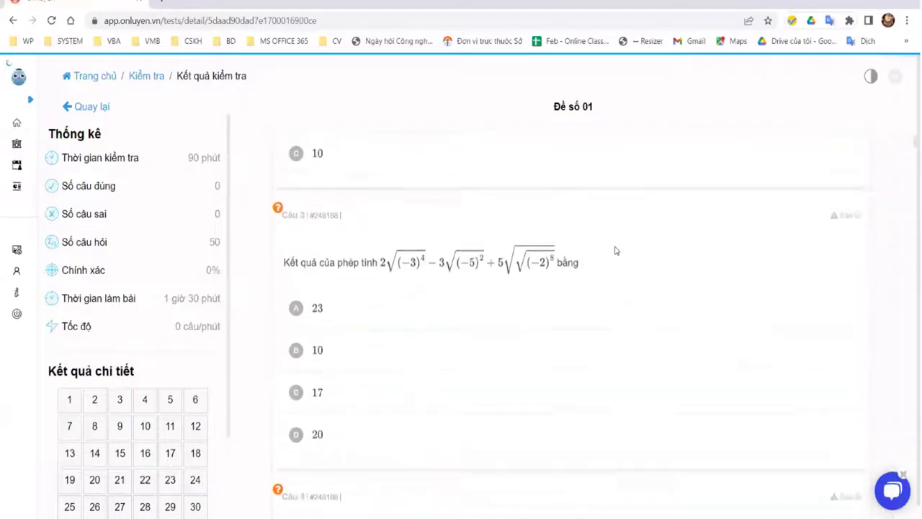
{"action": "scroll", "coordinate": [613, 251], "scroll_direction": "up", "scroll_amount": 3}
{"action": "scroll", "coordinate": [566, 245], "scroll_direction": "down", "scroll_amount": 5}
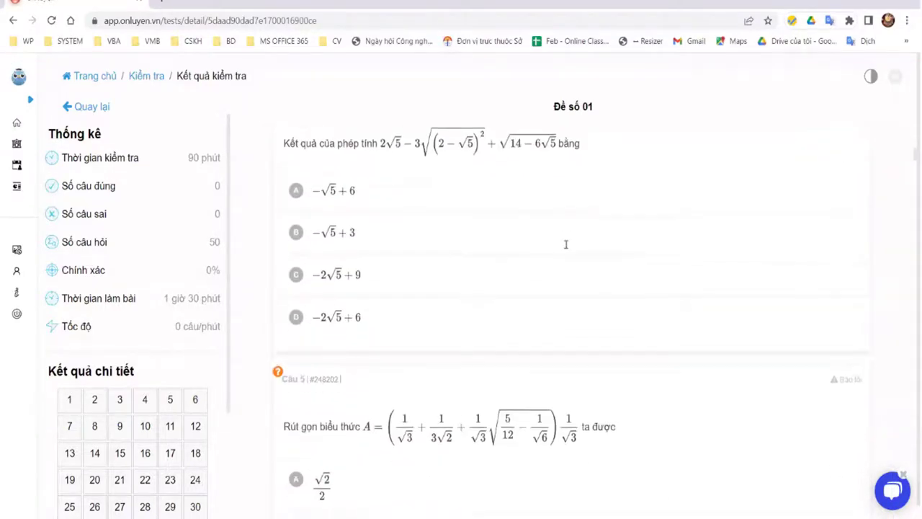
{"action": "scroll", "coordinate": [566, 245], "scroll_direction": "down", "scroll_amount": 8}
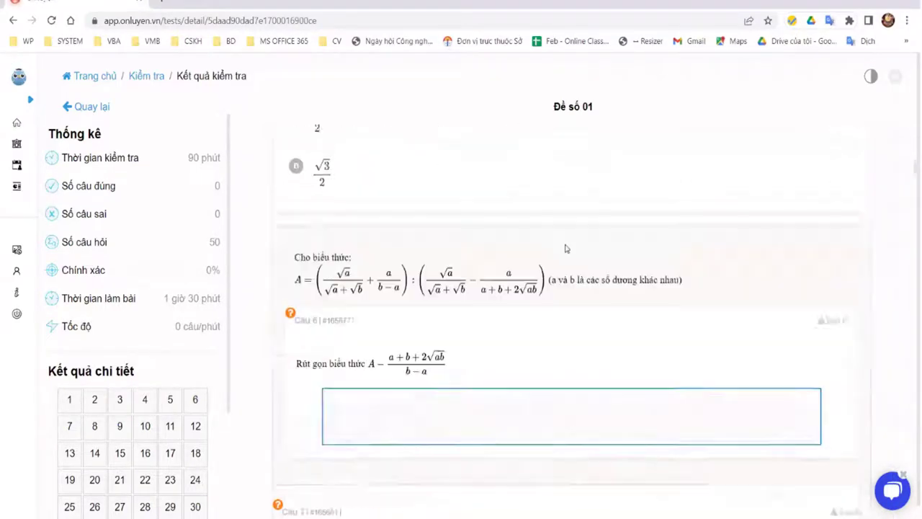
{"action": "scroll", "coordinate": [566, 249], "scroll_direction": "down", "scroll_amount": 3}
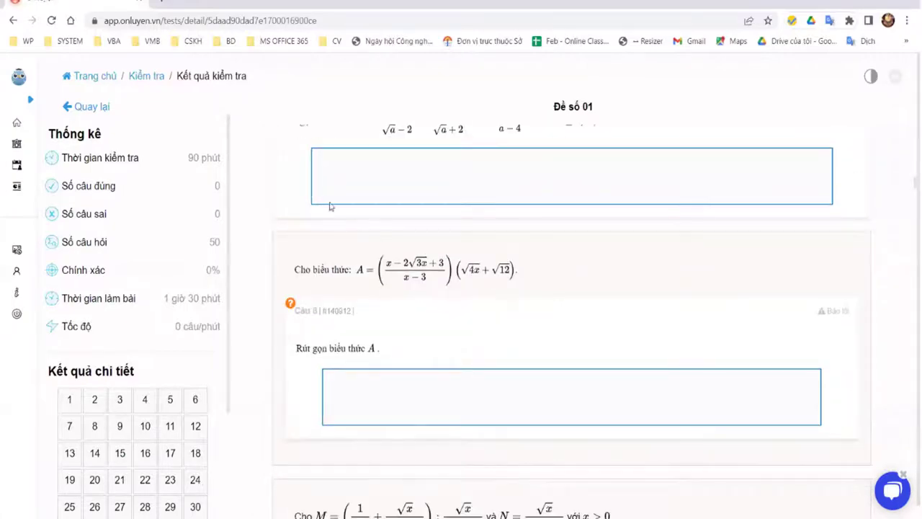
{"action": "scroll", "coordinate": [330, 207], "scroll_direction": "down", "scroll_amount": 3}
{"action": "scroll", "coordinate": [296, 370], "scroll_direction": "up", "scroll_amount": 12}
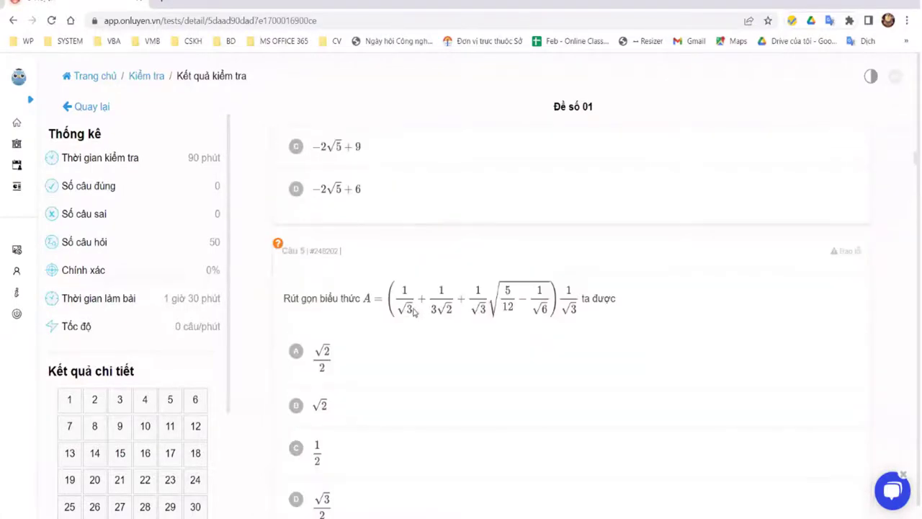
{"action": "scroll", "coordinate": [425, 311], "scroll_direction": "down", "scroll_amount": 10}
{"action": "scroll", "coordinate": [444, 311], "scroll_direction": "down", "scroll_amount": 15}
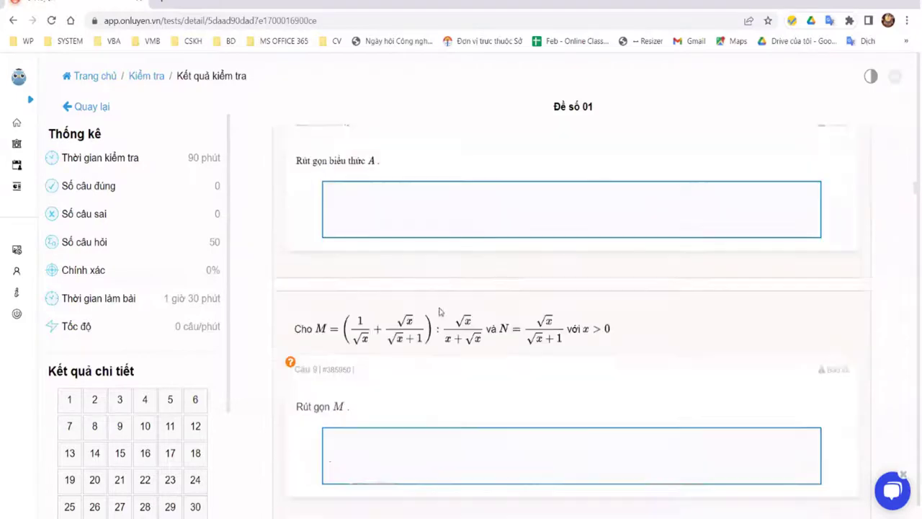
{"action": "scroll", "coordinate": [142, 238], "scroll_direction": "down", "scroll_amount": 6}
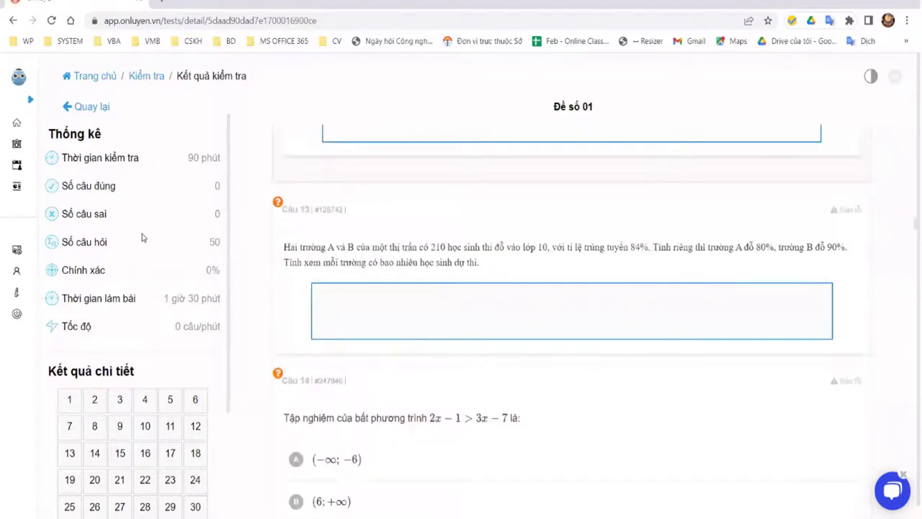
{"action": "scroll", "coordinate": [217, 239], "scroll_direction": "down", "scroll_amount": 3}
{"action": "scroll", "coordinate": [149, 258], "scroll_direction": "up", "scroll_amount": 5}
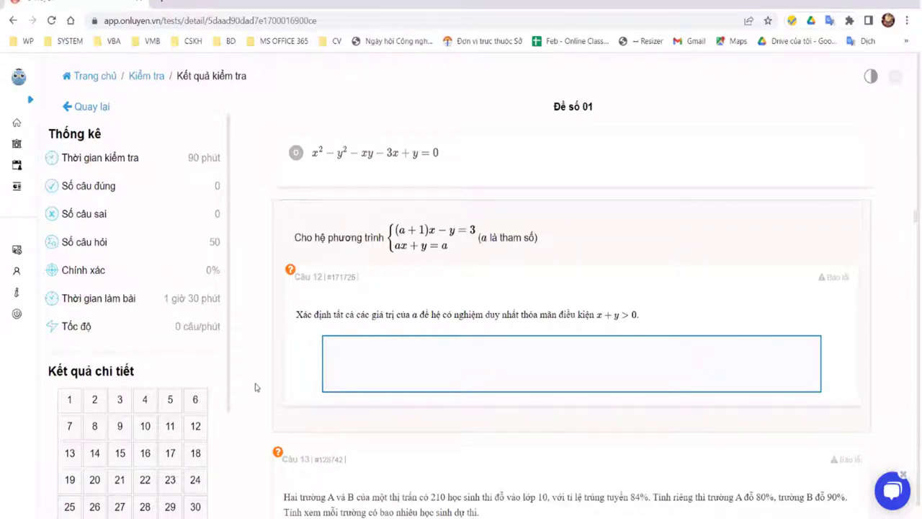
Step: Check the remaining questions, then go back to the test list and the teacher home dashboard
{"action": "scroll", "coordinate": [128, 415], "scroll_direction": "down", "scroll_amount": 3}
{"action": "scroll", "coordinate": [119, 288], "scroll_direction": "down", "scroll_amount": 3}
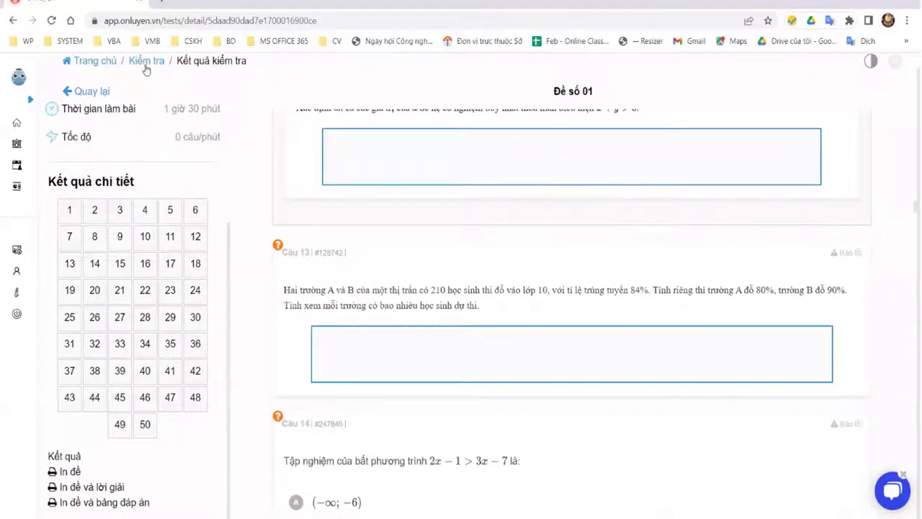
{"action": "scroll", "coordinate": [309, 151], "scroll_direction": "up", "scroll_amount": 3}
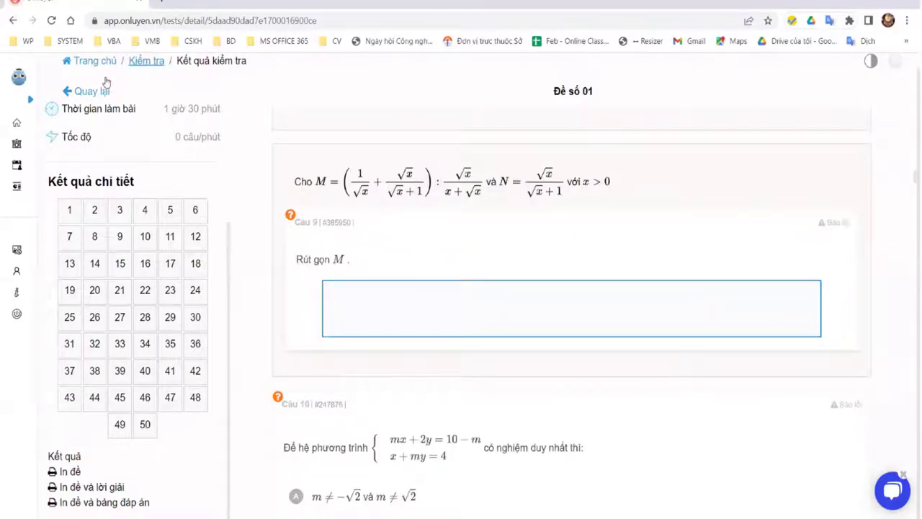
{"action": "left_click", "coordinate": [101, 86]}
{"action": "left_click", "coordinate": [17, 123]}
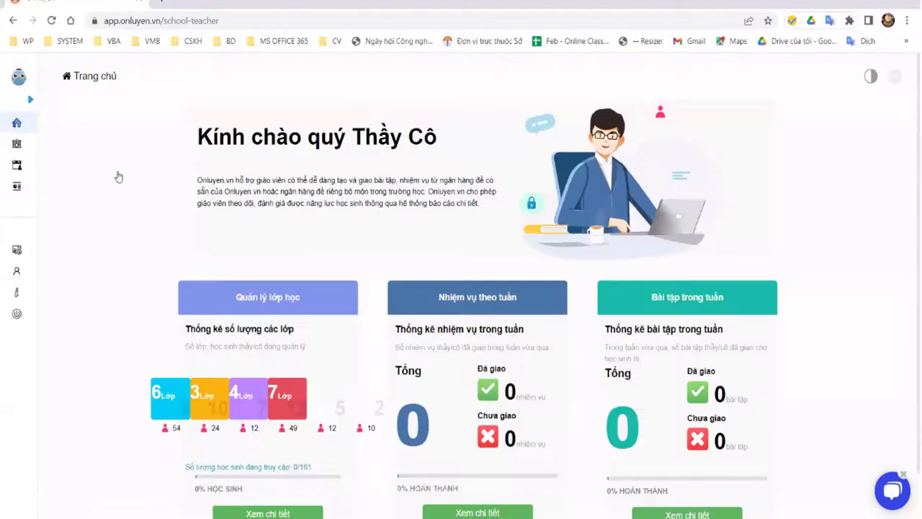
Step: Go through Quản lý học tập and Quản lý nhiệm vụ to reach Chấm và giám sát thi
{"action": "left_click", "coordinate": [726, 290]}
{"action": "left_click", "coordinate": [587, 281]}
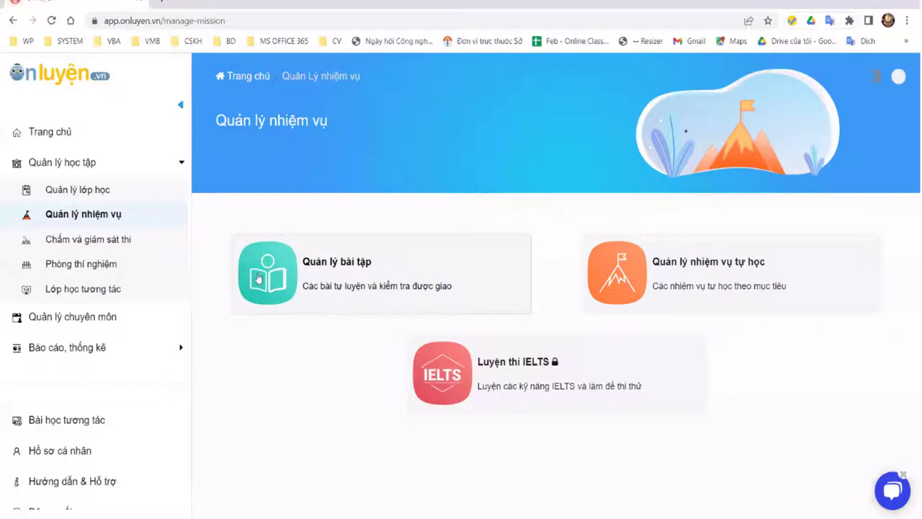
{"action": "left_click", "coordinate": [76, 246]}
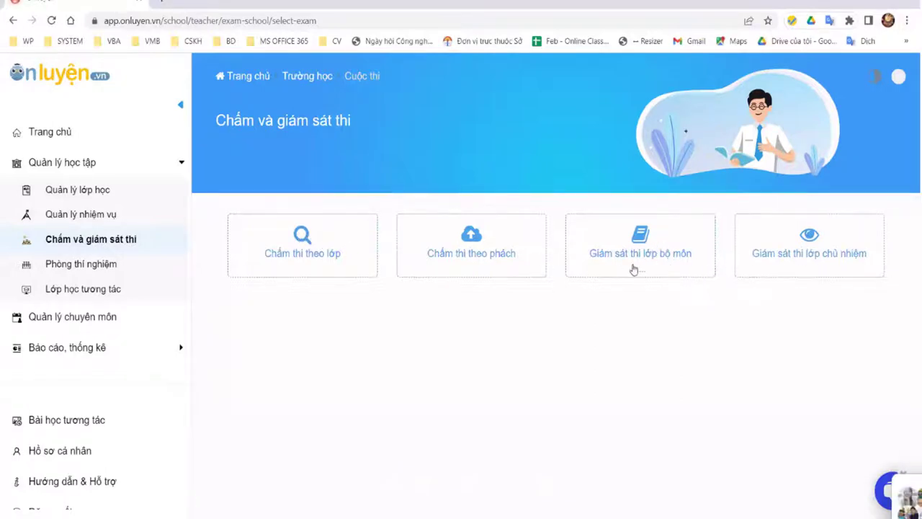
{"action": "left_click", "coordinate": [323, 256]}
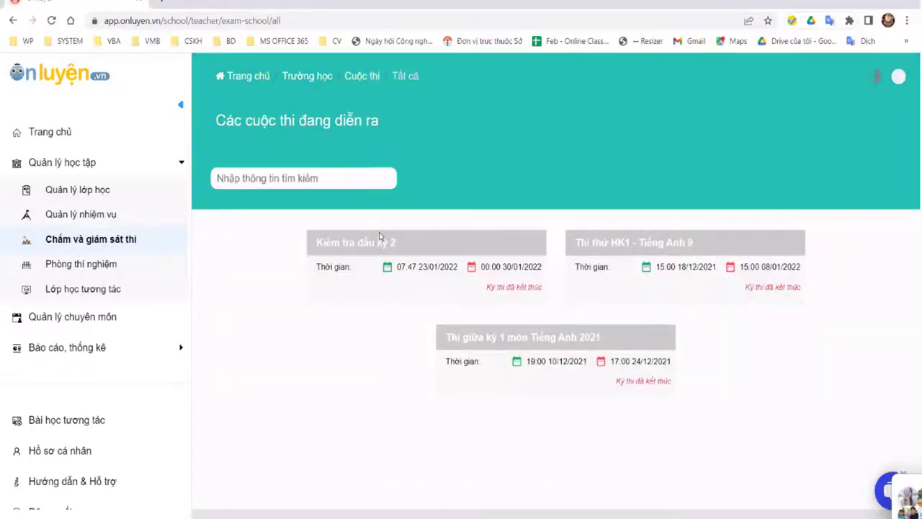
{"action": "left_click_drag", "start_coordinate": [380, 236], "coordinate": [377, 331]}
{"action": "left_click", "coordinate": [341, 280]}
{"action": "left_click", "coordinate": [13, 20]}
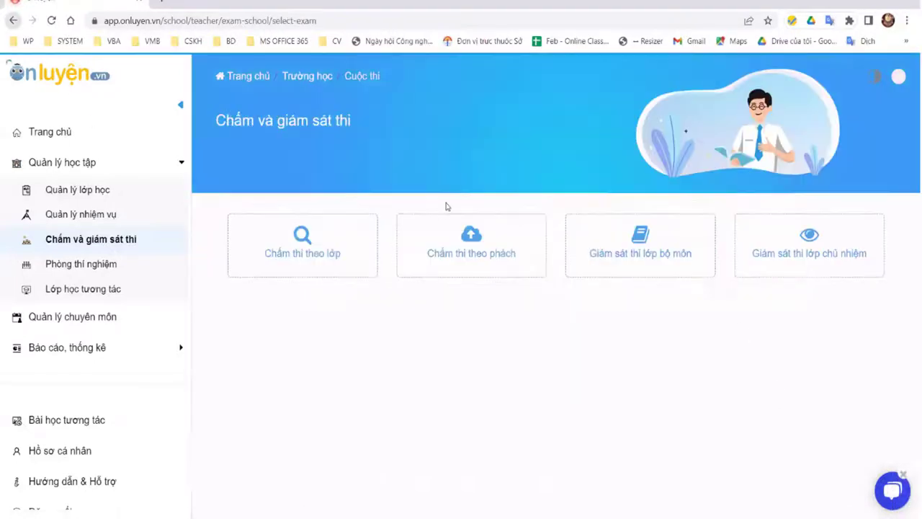
{"action": "left_click", "coordinate": [472, 241]}
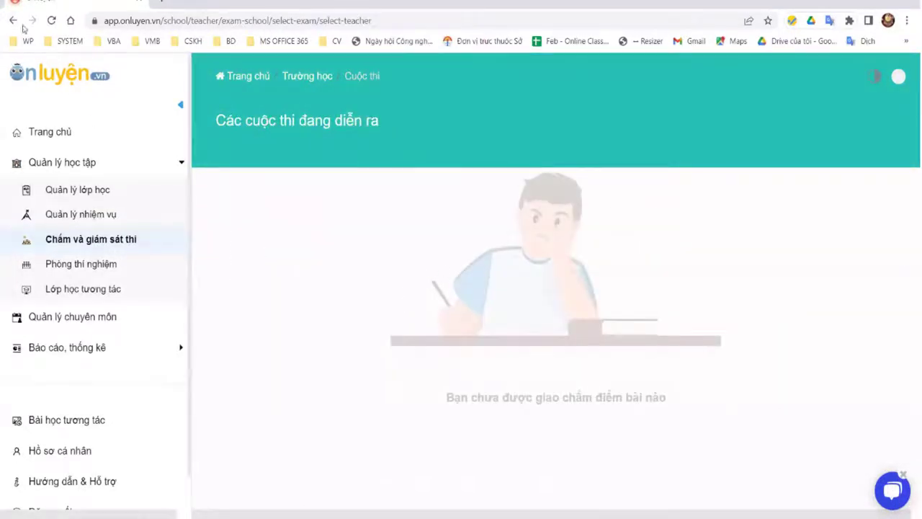
{"action": "left_click", "coordinate": [13, 20]}
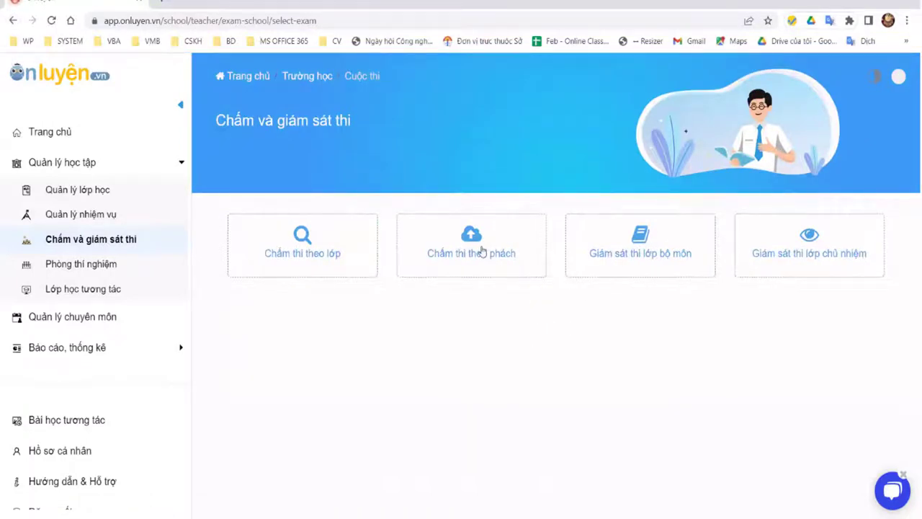
{"action": "left_click", "coordinate": [649, 238]}
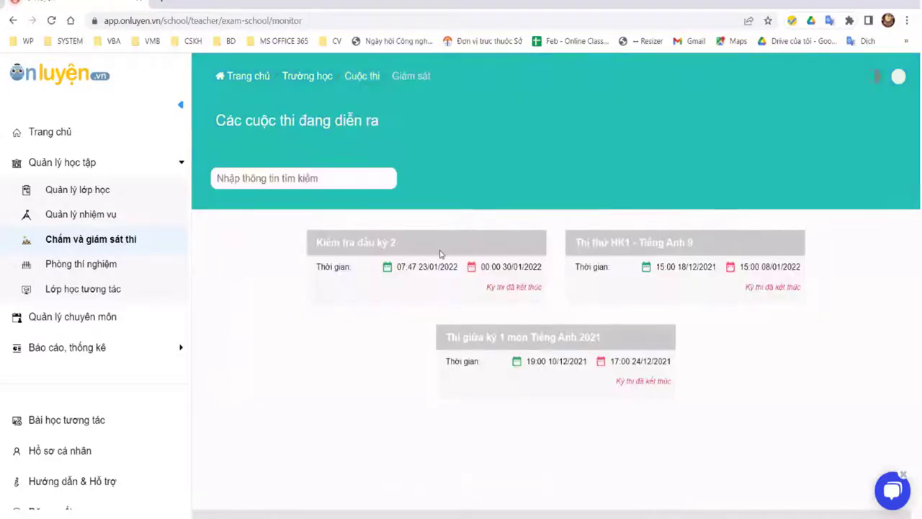
{"action": "left_click", "coordinate": [14, 21]}
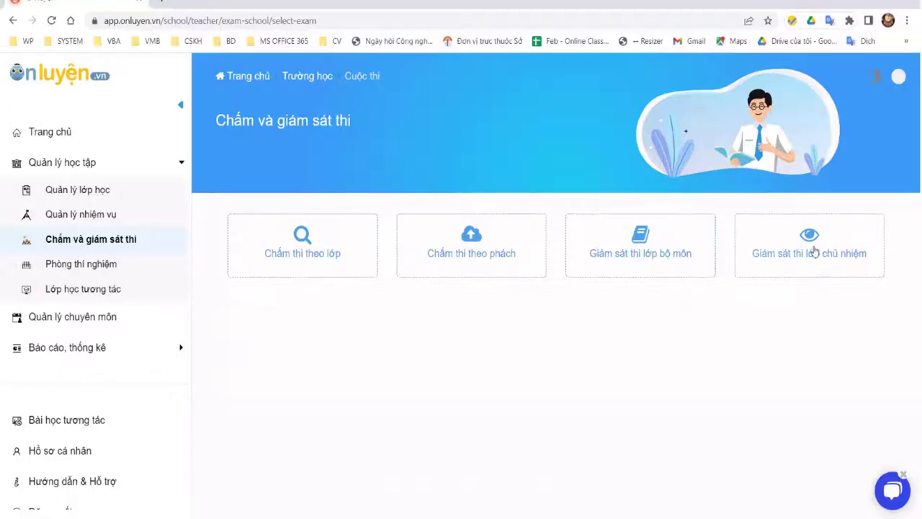
{"action": "left_click", "coordinate": [814, 250]}
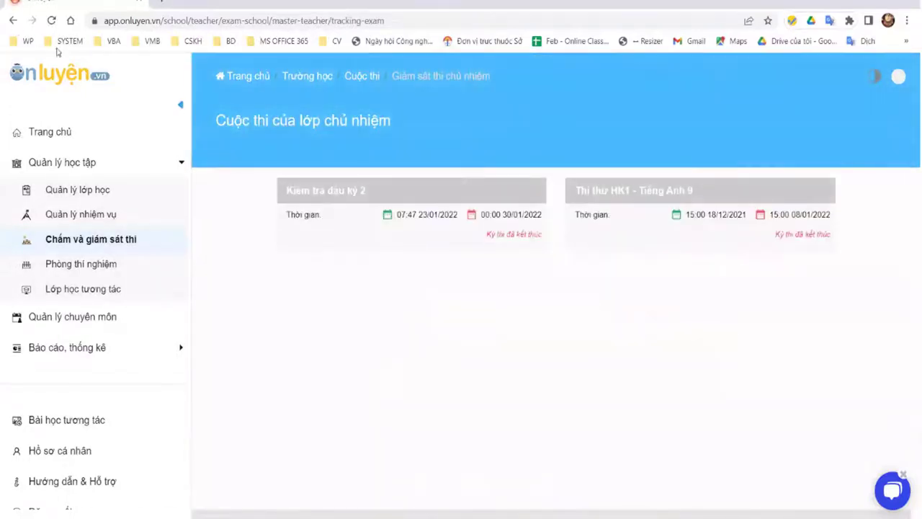
{"action": "key", "text": "alt+Left"}
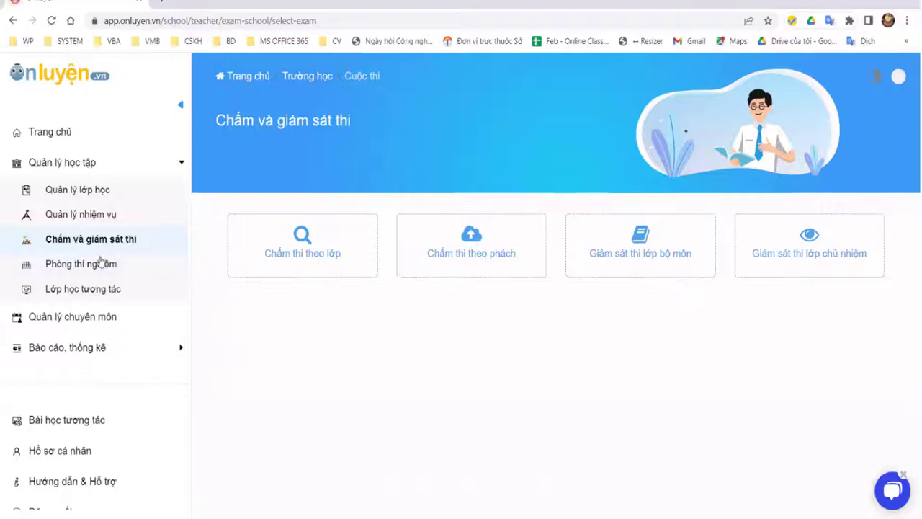
Step: In Phòng thí nghiệm, browse the Chọn môn học subject list and launch the LỰC ĐÀN HỒI card
{"action": "left_click", "coordinate": [79, 265]}
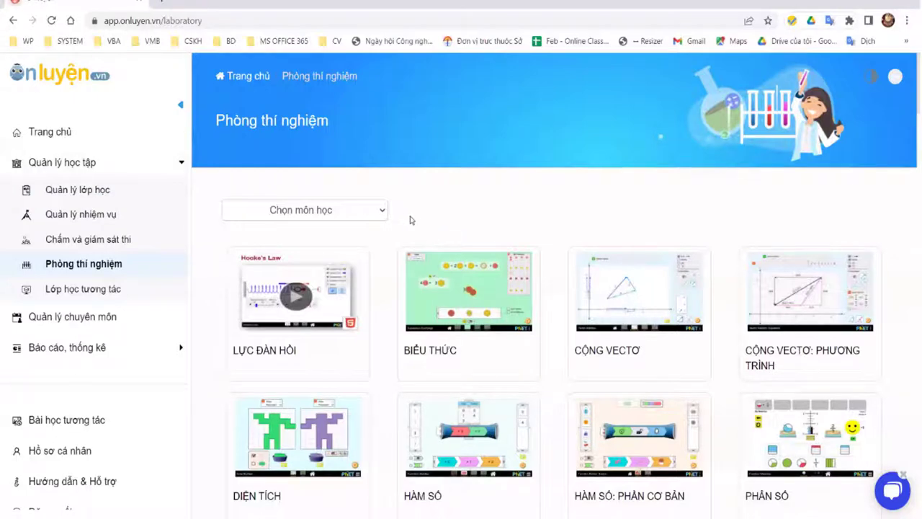
{"action": "scroll", "coordinate": [378, 212], "scroll_direction": "down", "scroll_amount": 3}
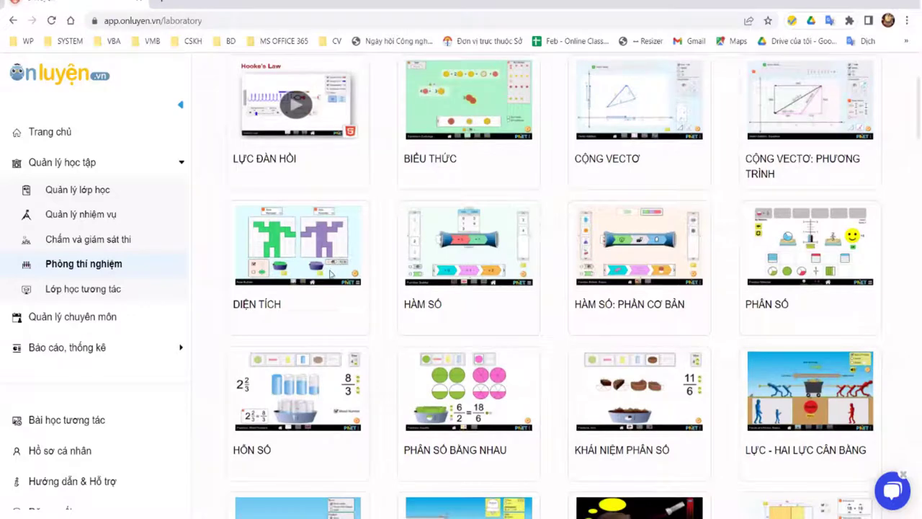
{"action": "scroll", "coordinate": [345, 259], "scroll_direction": "up", "scroll_amount": 3}
{"action": "left_click", "coordinate": [324, 209]}
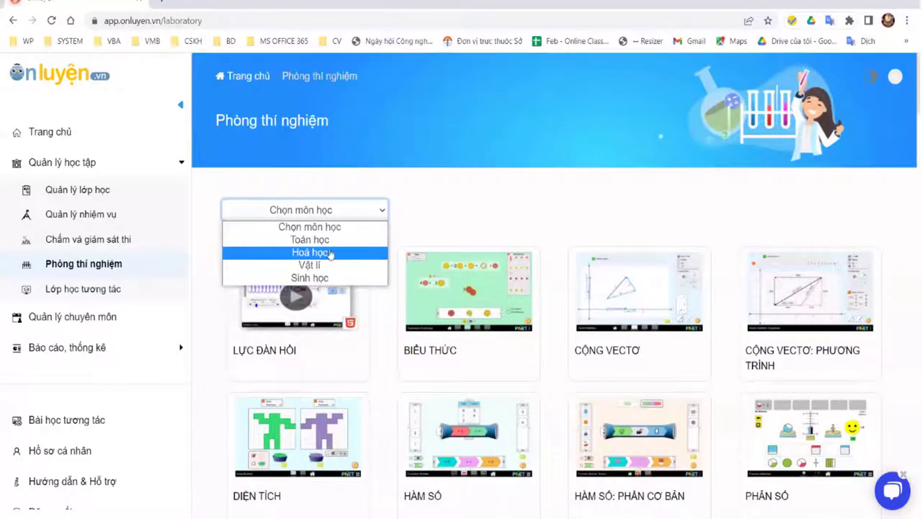
{"action": "key", "text": "Down"}
{"action": "key", "text": "Down"}
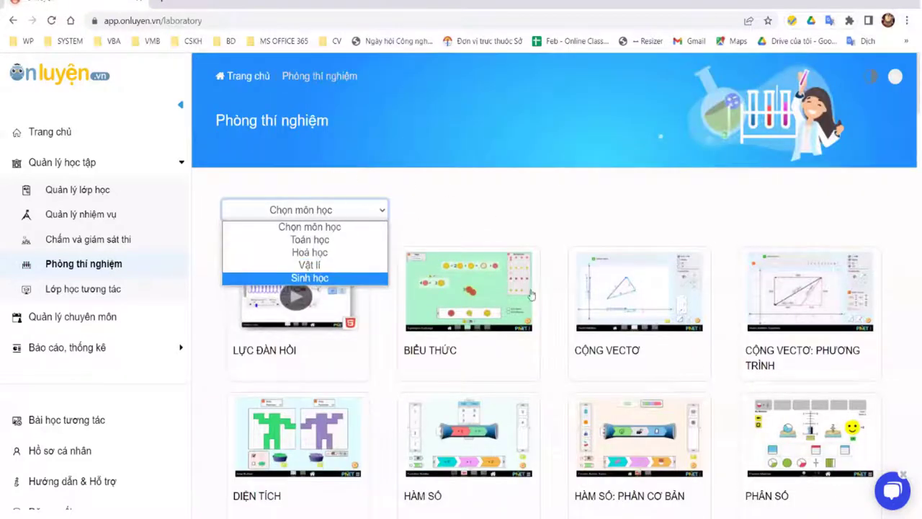
{"action": "scroll", "coordinate": [511, 269], "scroll_direction": "down", "scroll_amount": 2}
{"action": "left_click", "coordinate": [360, 209]}
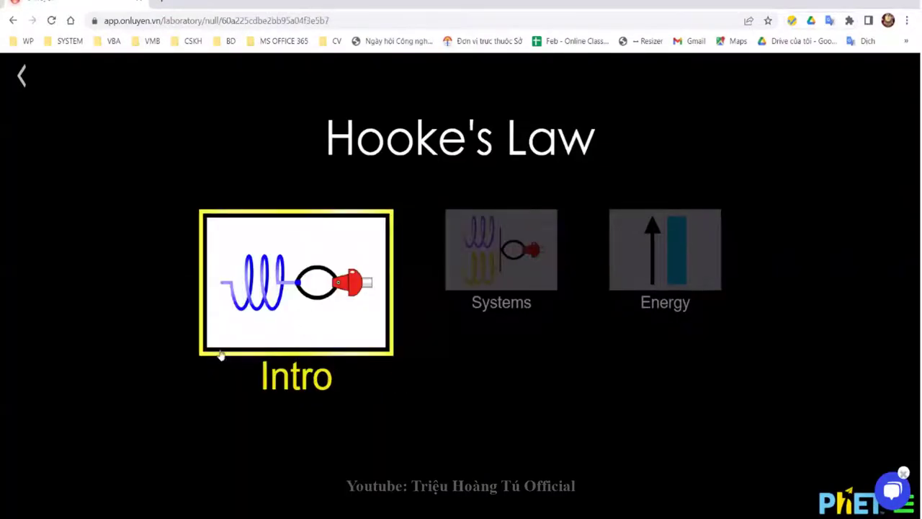
Step: In Intro, set Spring Constant 1 to 410 N/m and Applied Force 1 to -30 N, try two springs, then exit
{"action": "left_click", "coordinate": [243, 355]}
{"action": "key", "text": "Page_Up"}
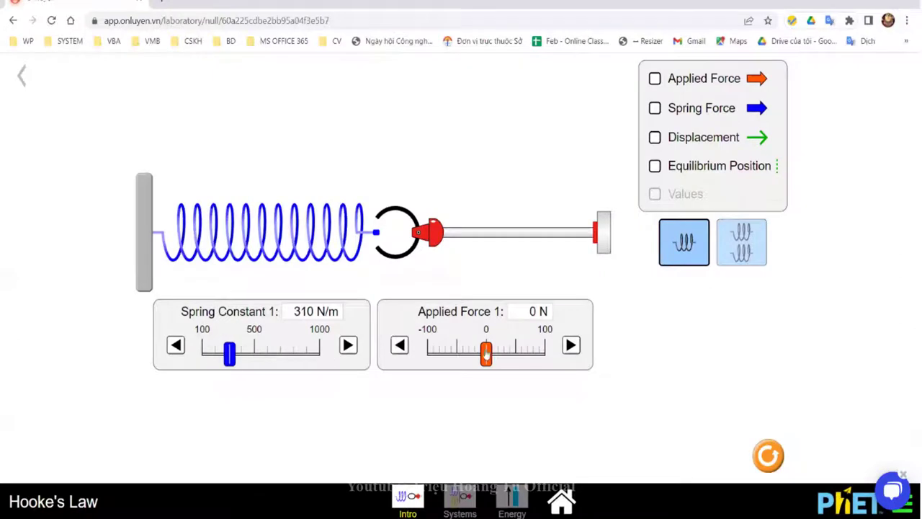
{"action": "key", "text": "Page_Up"}
{"action": "left_click_drag", "start_coordinate": [507, 360], "coordinate": [468, 353]}
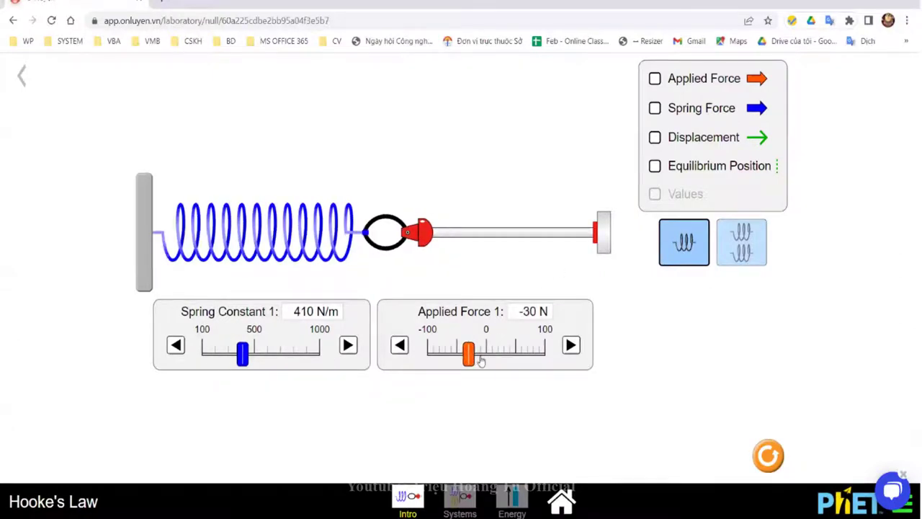
{"action": "left_click", "coordinate": [742, 252]}
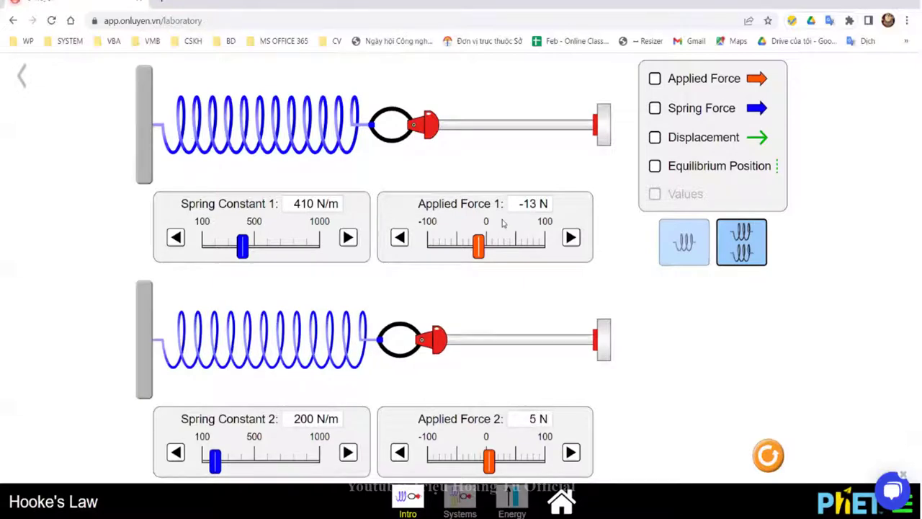
{"action": "key", "text": "Escape"}
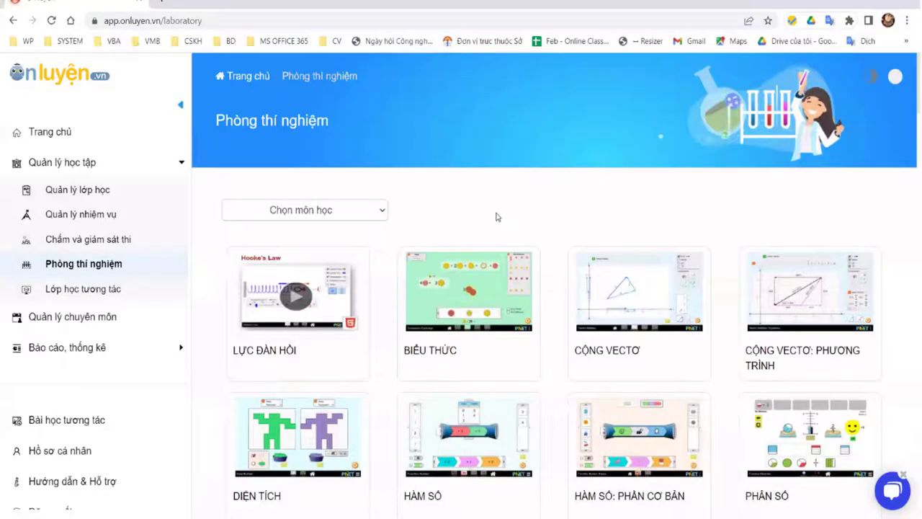
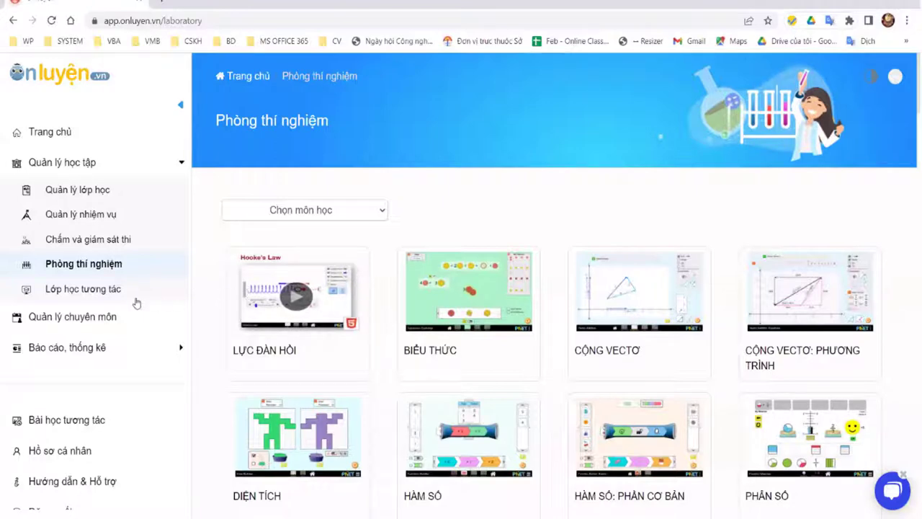
Step: Try assigning 9A1 - Hóa học to period 3 in the interactive timetable; it is refused
{"action": "left_click", "coordinate": [95, 295]}
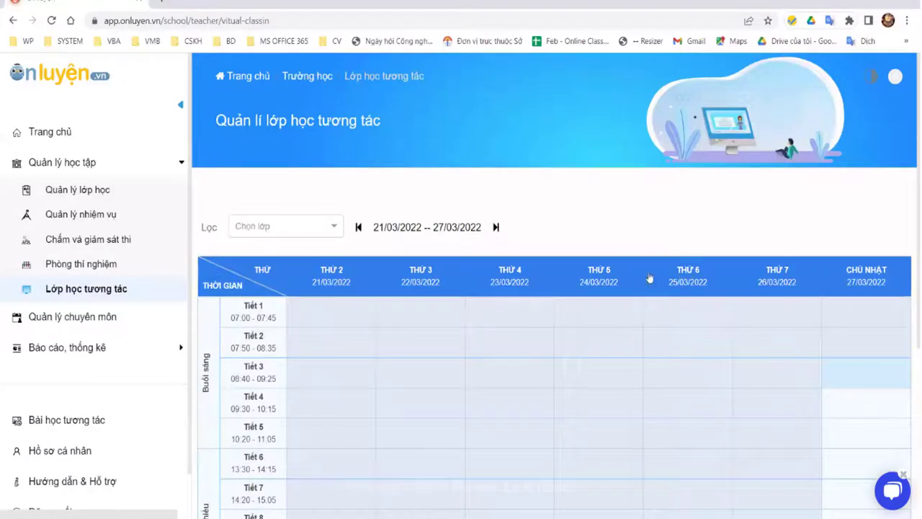
{"action": "scroll", "coordinate": [650, 278], "scroll_direction": "down", "scroll_amount": 2}
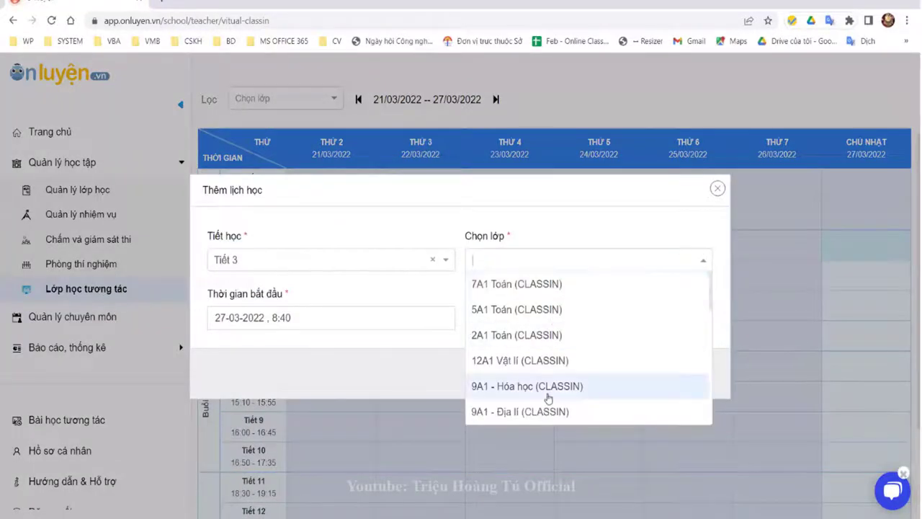
{"action": "left_click", "coordinate": [673, 380]}
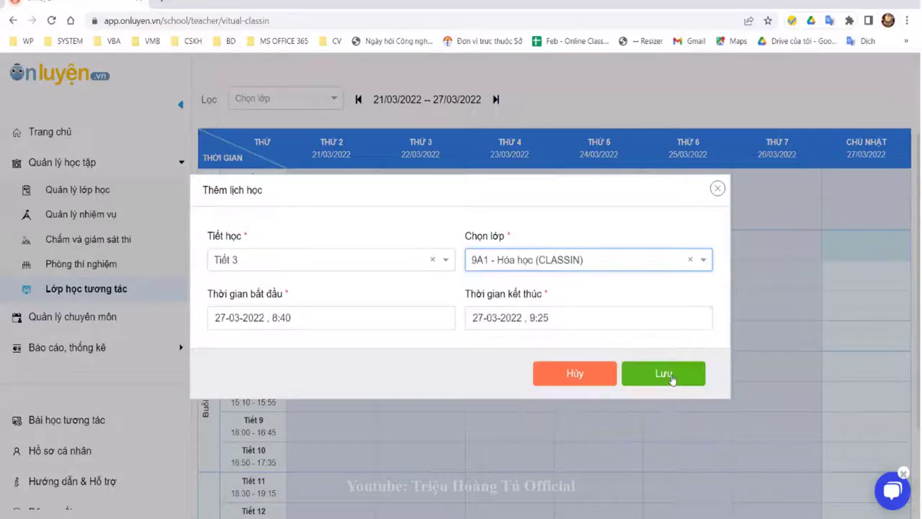
{"action": "left_click", "coordinate": [671, 379]}
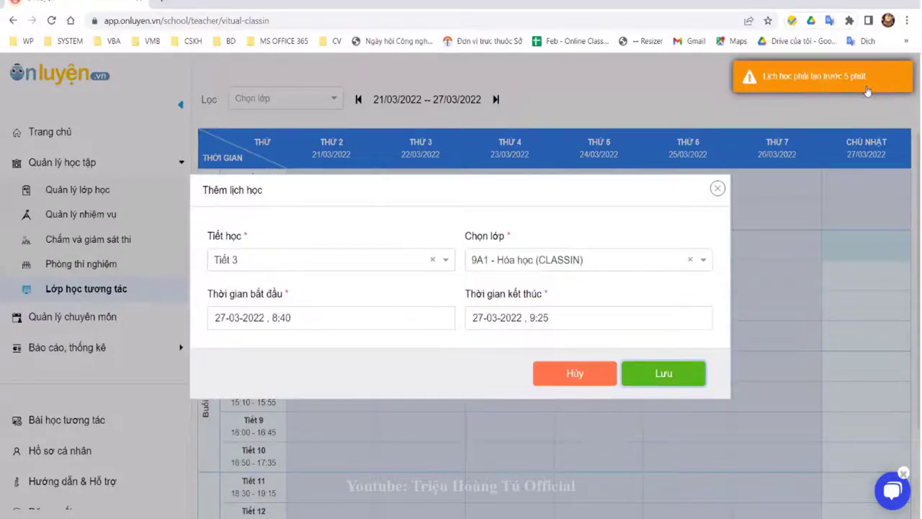
{"action": "left_click", "coordinate": [855, 255]}
Step: Schedule 9A1 - Hóa học in Sunday period 4 (27-03-2022, 9:30–10:15) and save it
{"action": "left_click", "coordinate": [838, 252]}
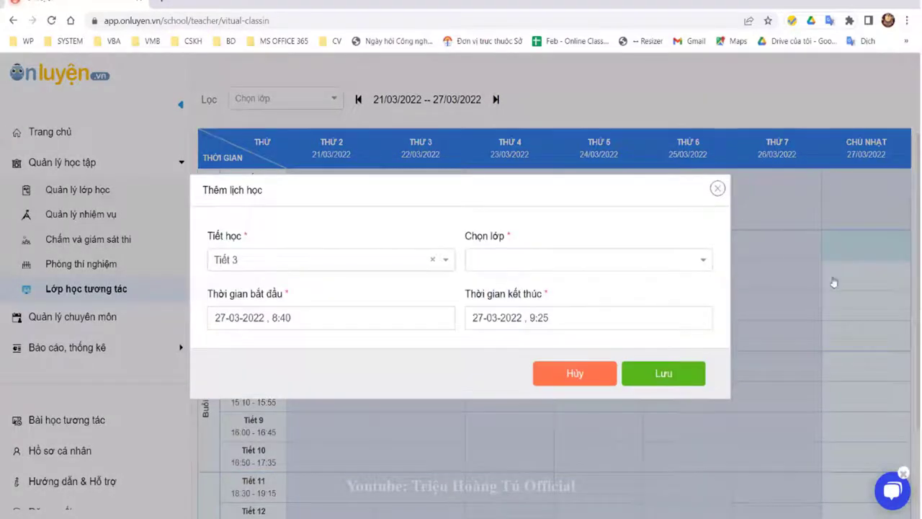
{"action": "left_click", "coordinate": [867, 281]}
{"action": "left_click", "coordinate": [631, 266]}
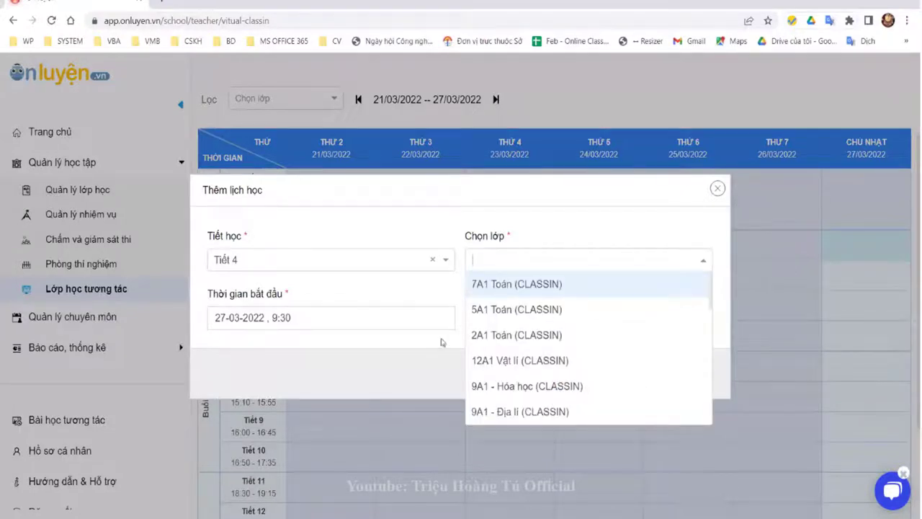
{"action": "left_click", "coordinate": [527, 386]}
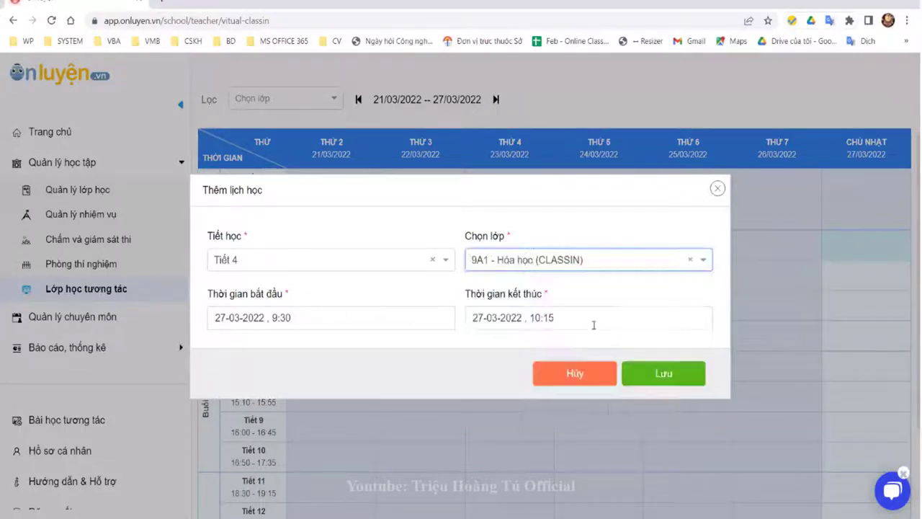
{"action": "left_click", "coordinate": [666, 382]}
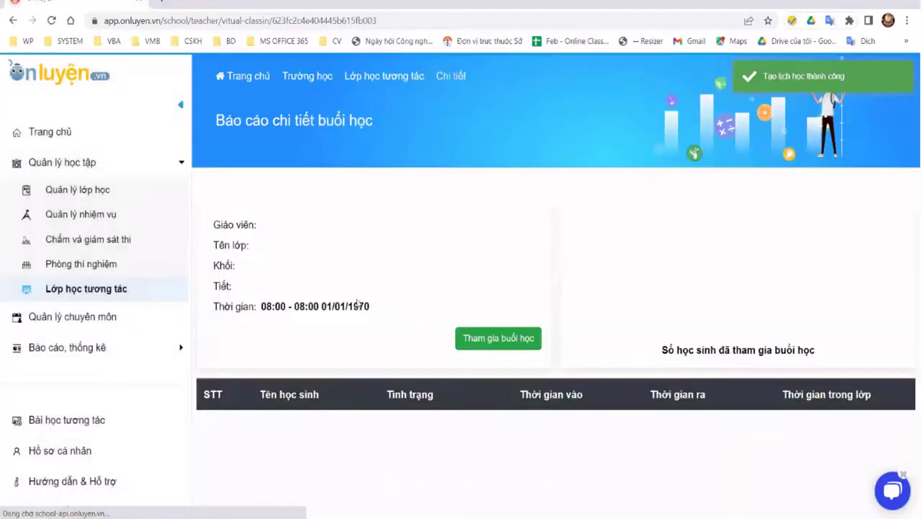
Step: Try joining the 9A1 session twice (too early), then go to the Quản lý học tập overview
{"action": "scroll", "coordinate": [518, 295], "scroll_direction": "down", "scroll_amount": 3}
{"action": "scroll", "coordinate": [504, 306], "scroll_direction": "up", "scroll_amount": 3}
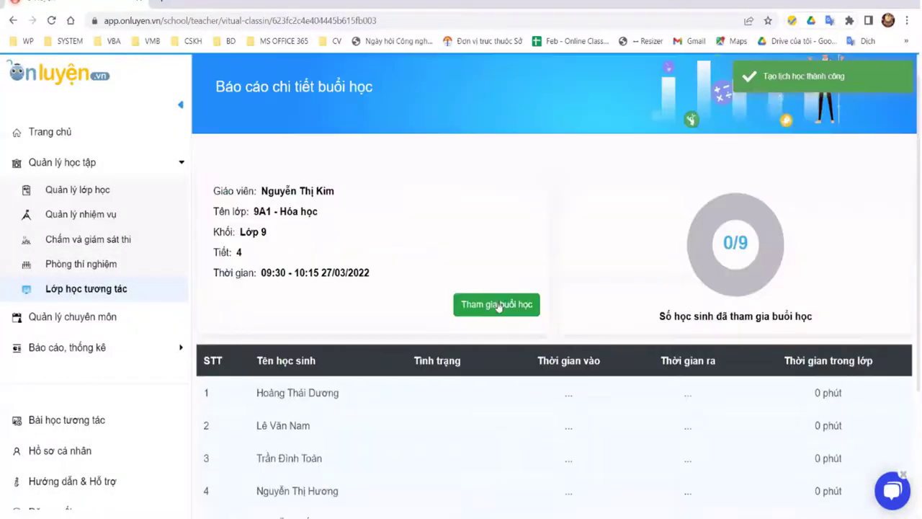
{"action": "left_click", "coordinate": [489, 302]}
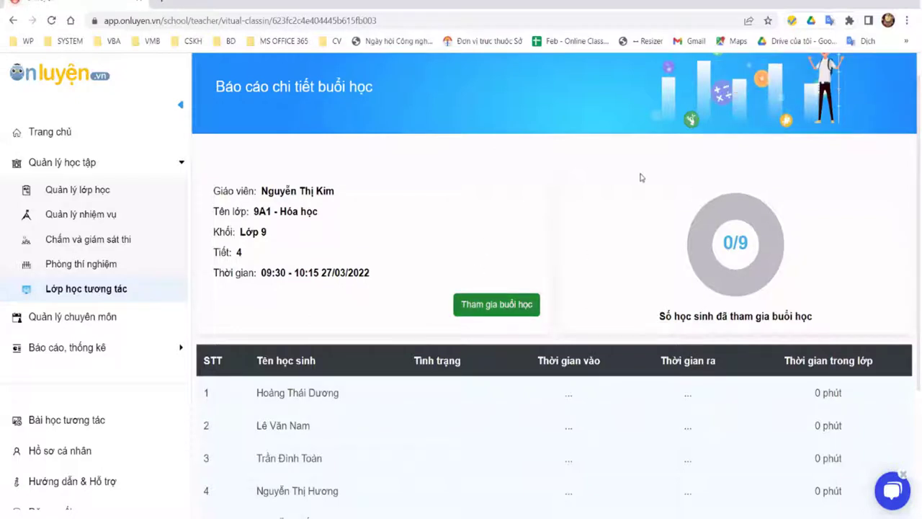
{"action": "left_click", "coordinate": [497, 304]}
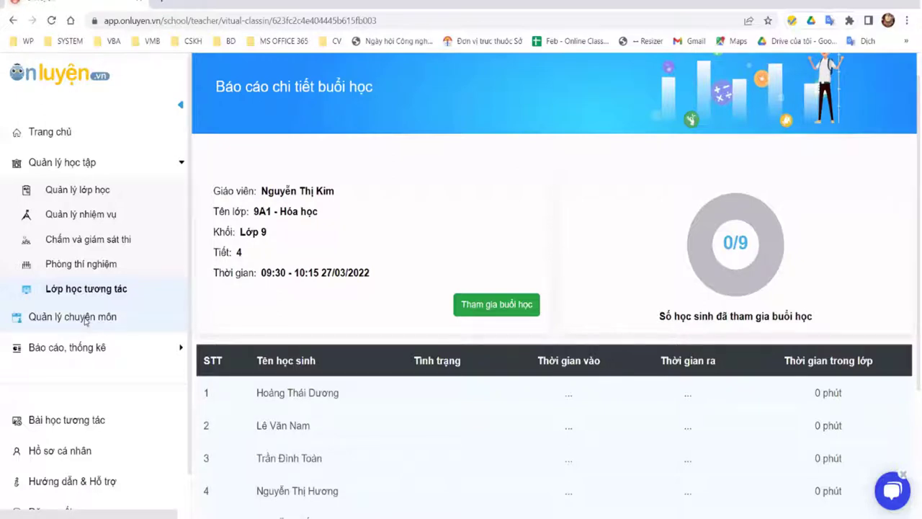
{"action": "left_click", "coordinate": [85, 322]}
{"action": "left_click", "coordinate": [68, 198]}
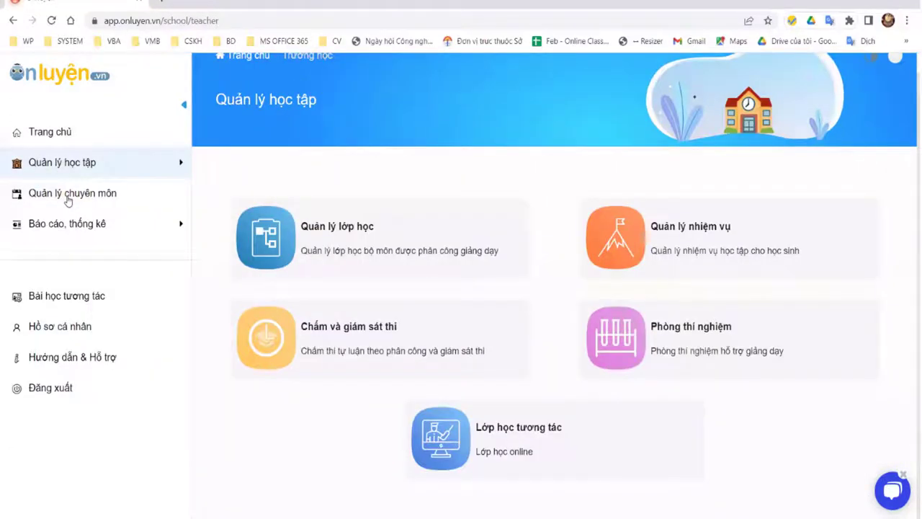
Step: Open Quản lý chuyên môn and review the subject-teacher and department-head function lists
{"action": "left_click", "coordinate": [68, 196]}
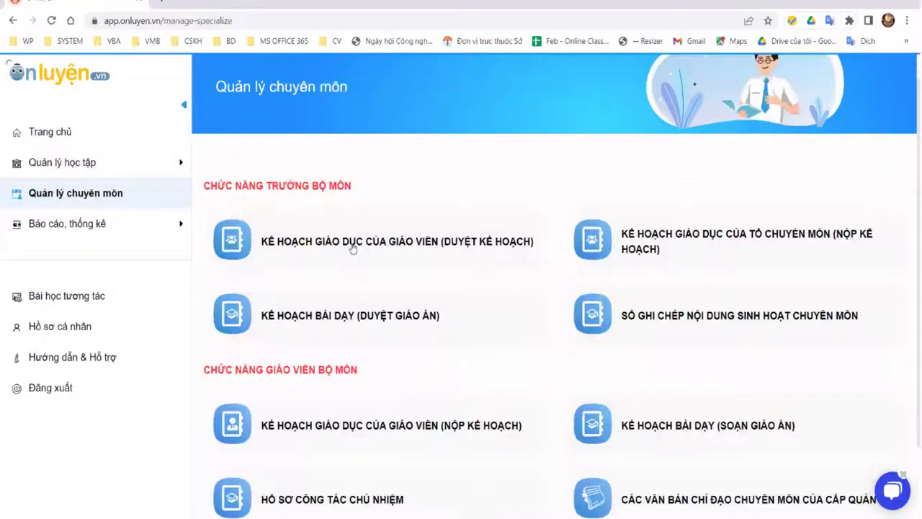
{"action": "left_click", "coordinate": [352, 248]}
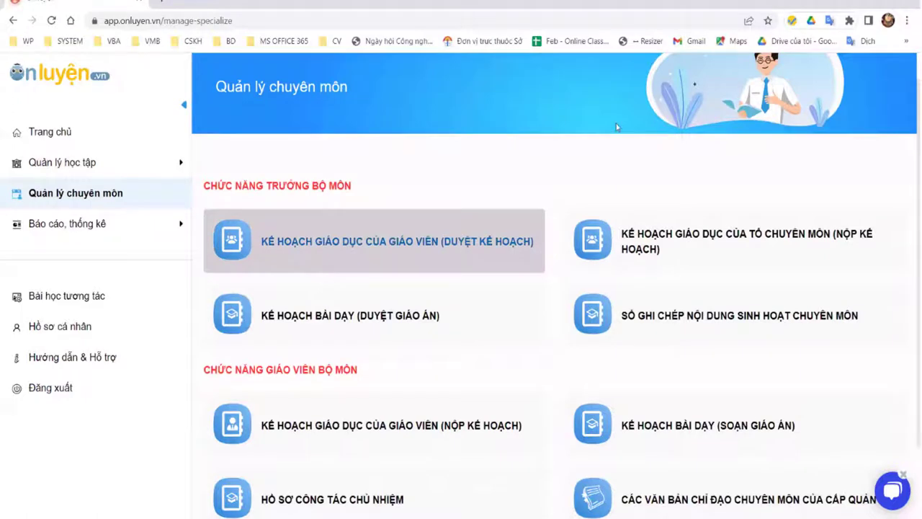
{"action": "scroll", "coordinate": [683, 130], "scroll_direction": "down", "scroll_amount": 2}
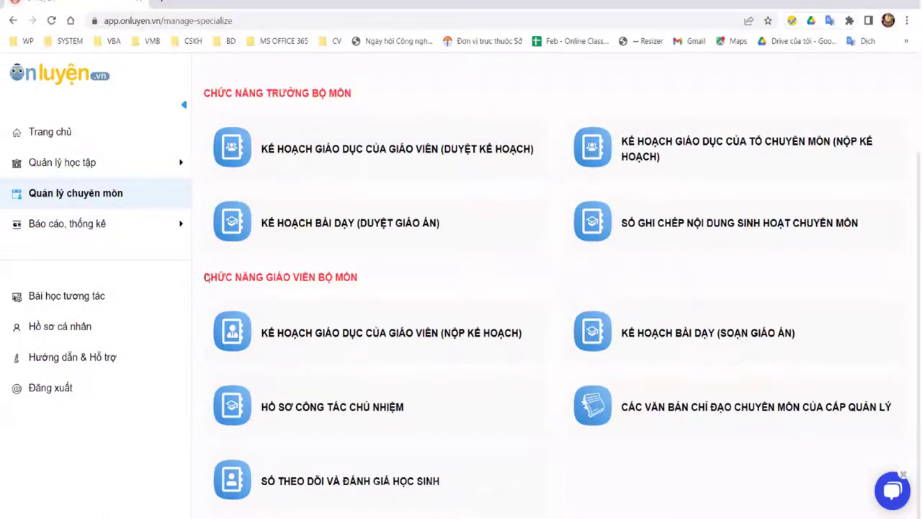
{"action": "left_click_drag", "start_coordinate": [204, 277], "coordinate": [362, 288]}
{"action": "left_click", "coordinate": [431, 477]}
{"action": "left_click_drag", "start_coordinate": [524, 456], "coordinate": [487, 280]}
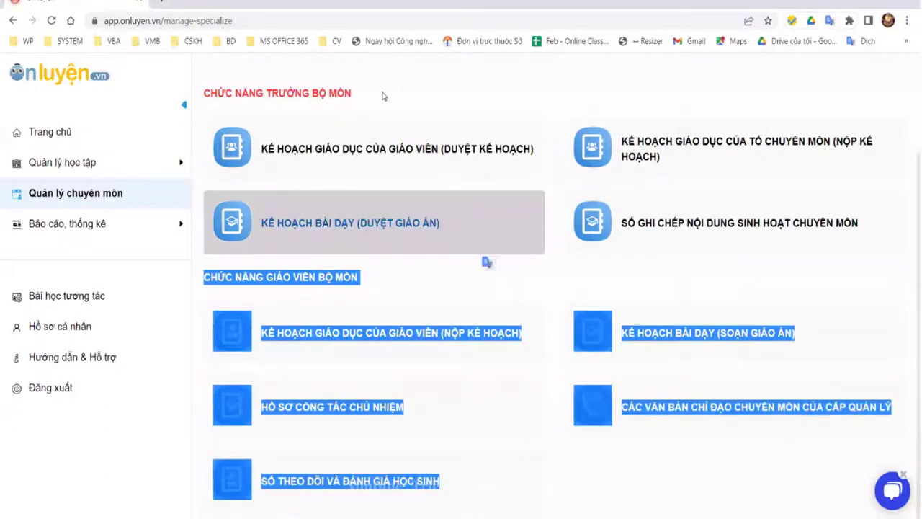
{"action": "left_click", "coordinate": [206, 87]}
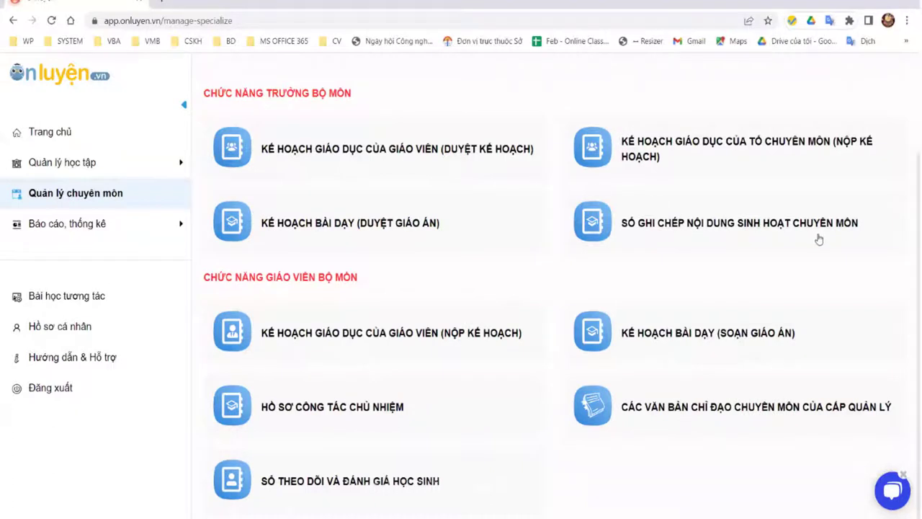
{"action": "left_click", "coordinate": [812, 276], "text": "shift"}
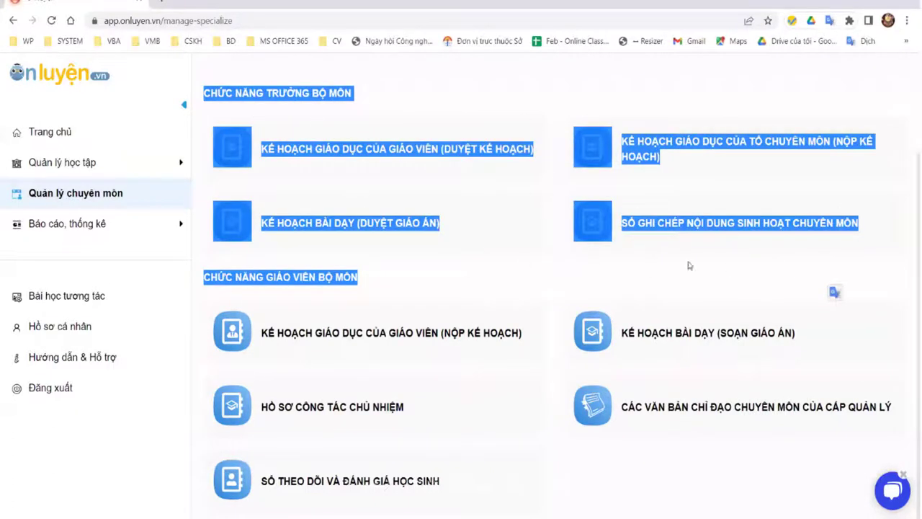
{"action": "left_click", "coordinate": [672, 314]}
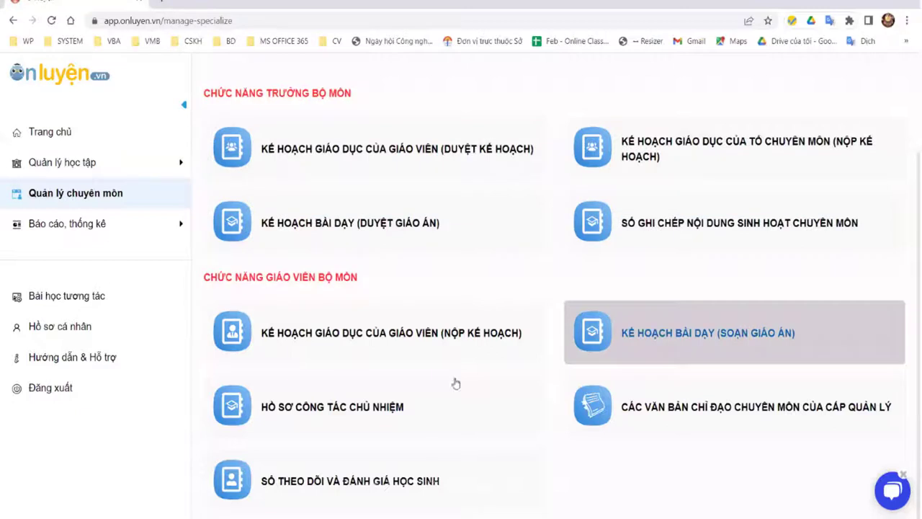
Step: Check the teacher education plan submission page, which has no plans, and return
{"action": "left_click", "coordinate": [382, 168]}
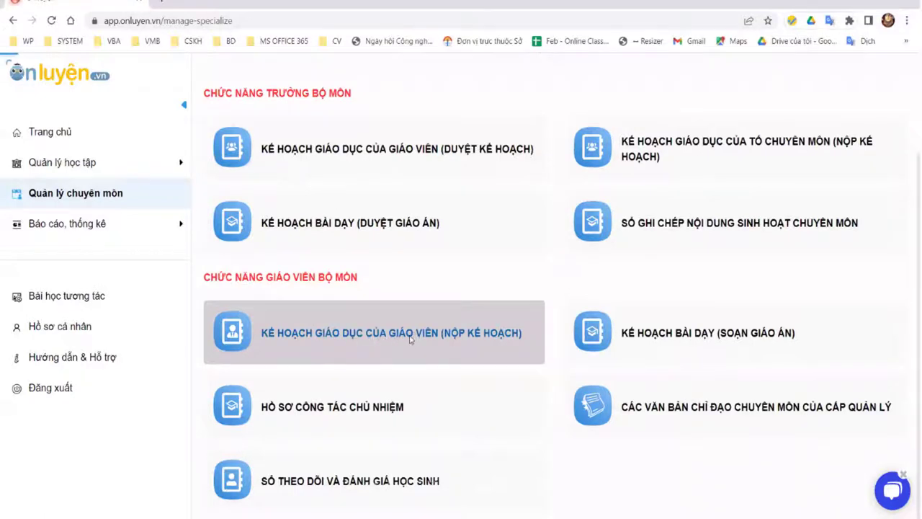
{"action": "left_click", "coordinate": [405, 336]}
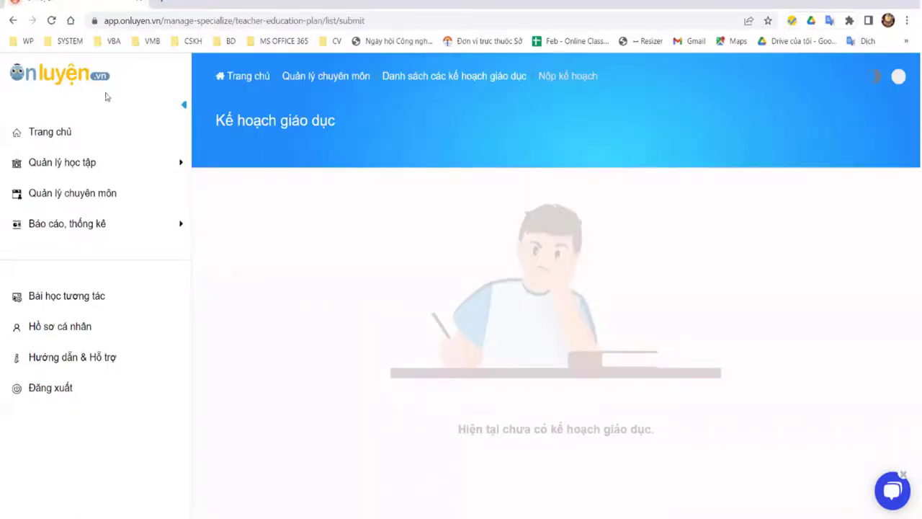
{"action": "left_click", "coordinate": [10, 21]}
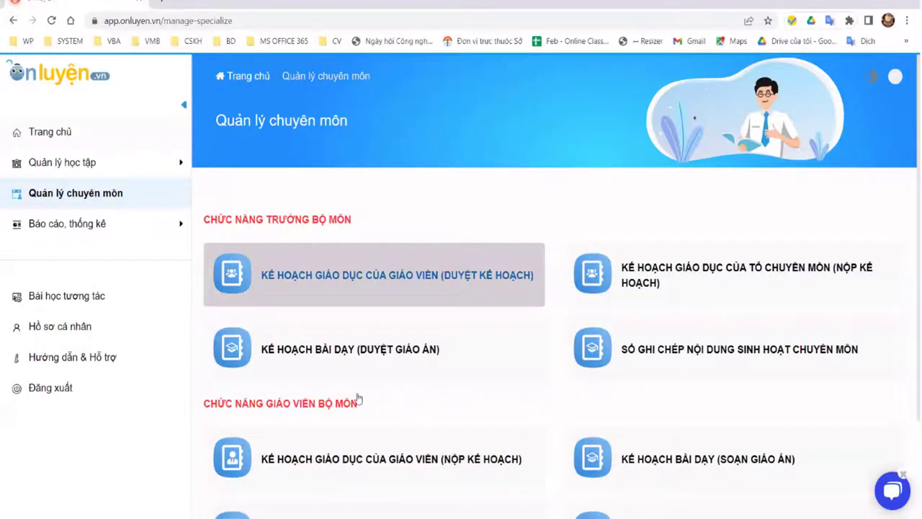
{"action": "scroll", "coordinate": [408, 419], "scroll_direction": "down", "scroll_amount": 2}
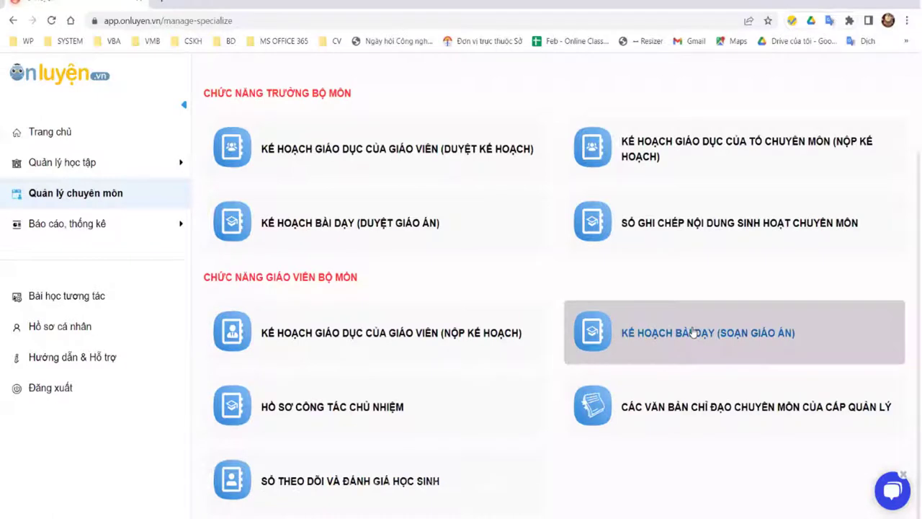
Step: Open the lesson plan list and browse its type, week and approval status filters
{"action": "left_click", "coordinate": [693, 333]}
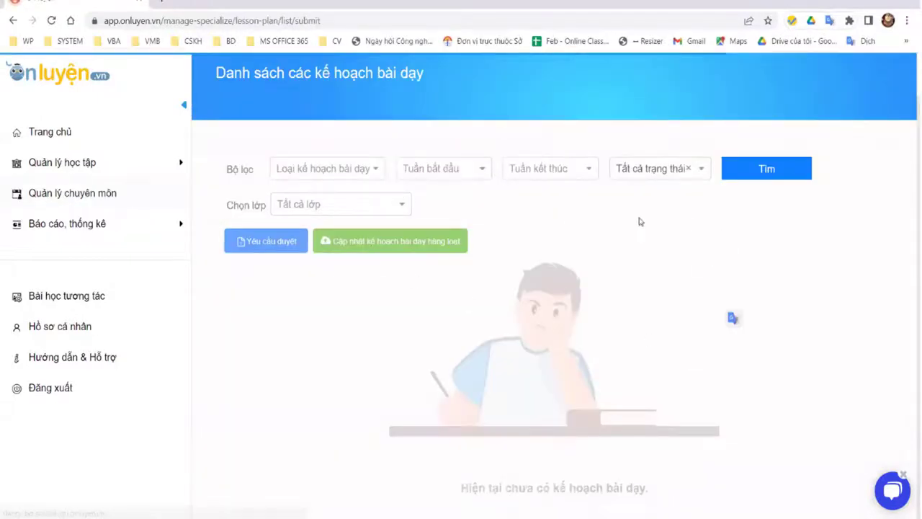
{"action": "left_click", "coordinate": [345, 169]}
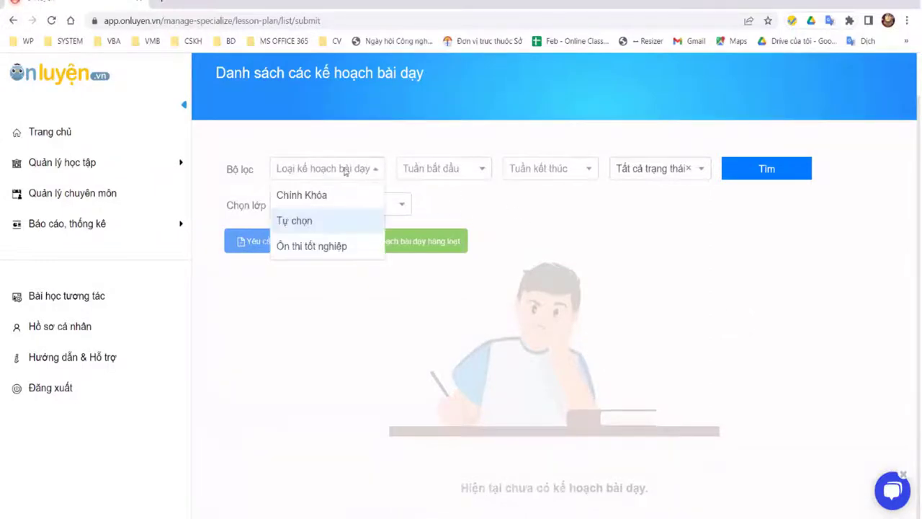
{"action": "left_click", "coordinate": [335, 169]}
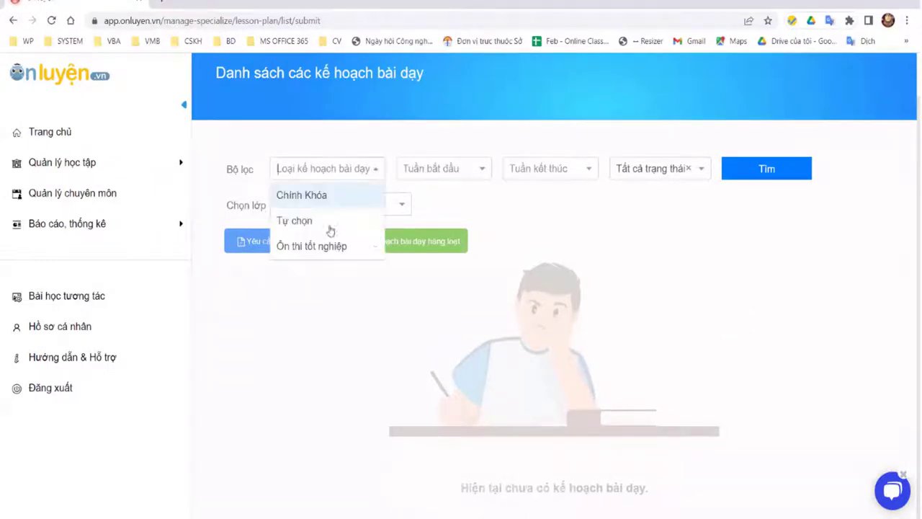
{"action": "left_click", "coordinate": [479, 180]}
{"action": "scroll", "coordinate": [483, 260], "scroll_direction": "down", "scroll_amount": 3}
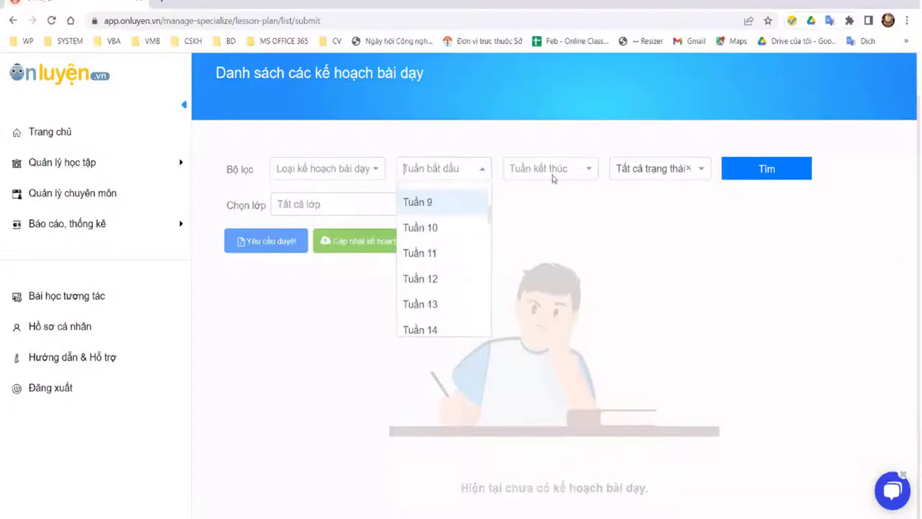
{"action": "scroll", "coordinate": [482, 261], "scroll_direction": "down", "scroll_amount": 6}
{"action": "key", "text": "Tab"}
{"action": "key", "text": "Down"}
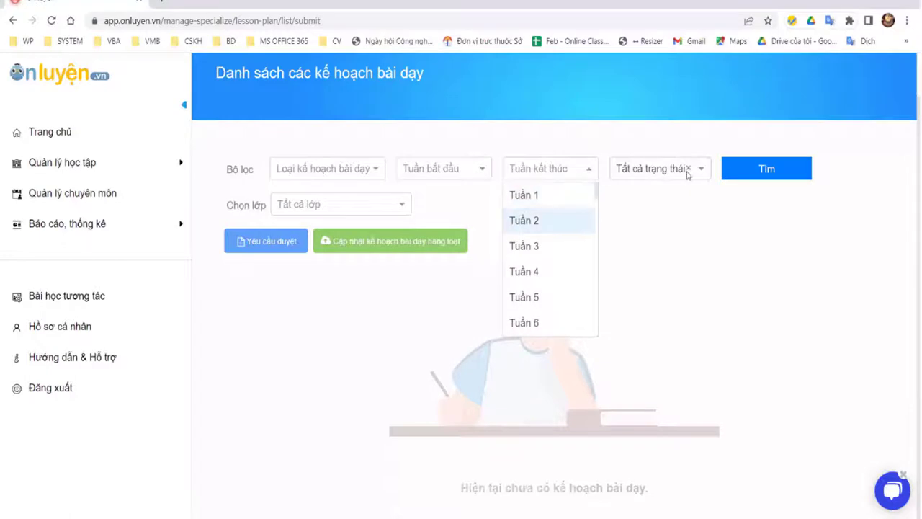
{"action": "key", "text": "Escape"}
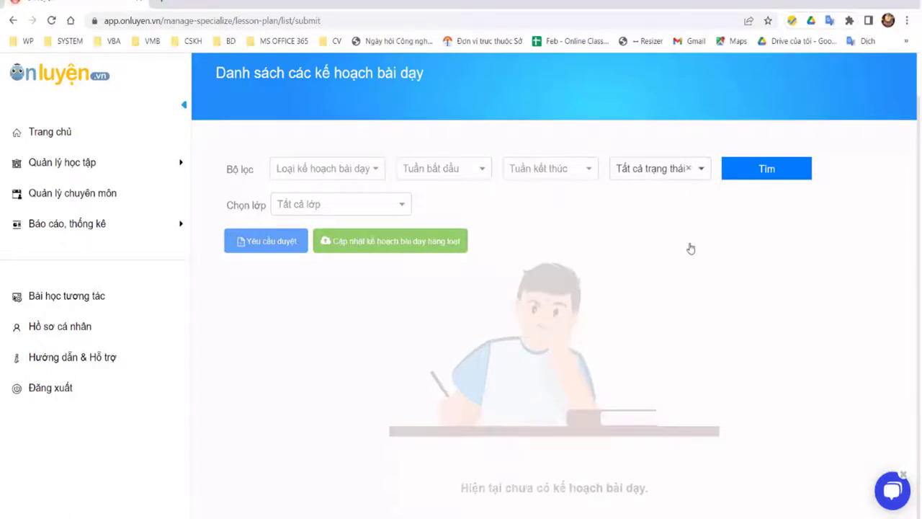
{"action": "key", "text": "Tab"}
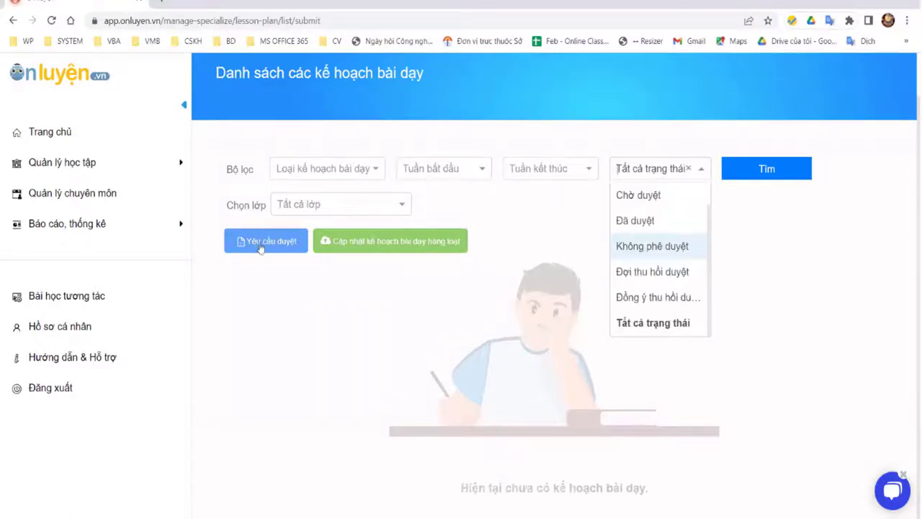
{"action": "left_click", "coordinate": [261, 245]}
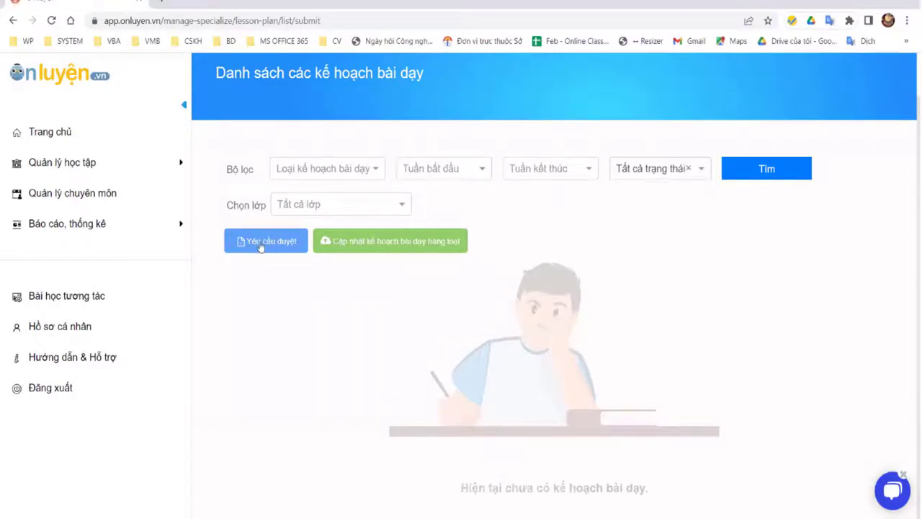
Step: Filter lesson plans to class 9A1 - Toán, then return to Quản lý chuyên môn
{"action": "left_click", "coordinate": [331, 205]}
{"action": "key", "text": "Return"}
{"action": "left_click", "coordinate": [260, 244]}
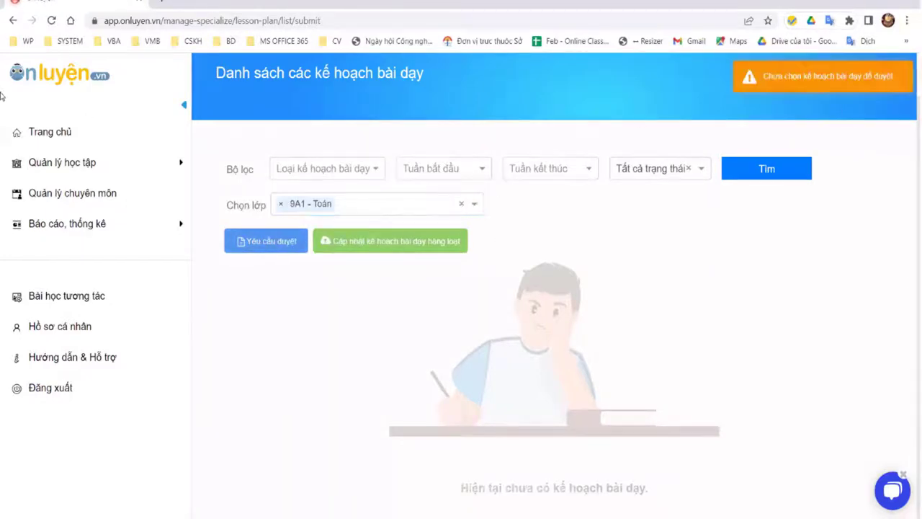
{"action": "left_click", "coordinate": [84, 201]}
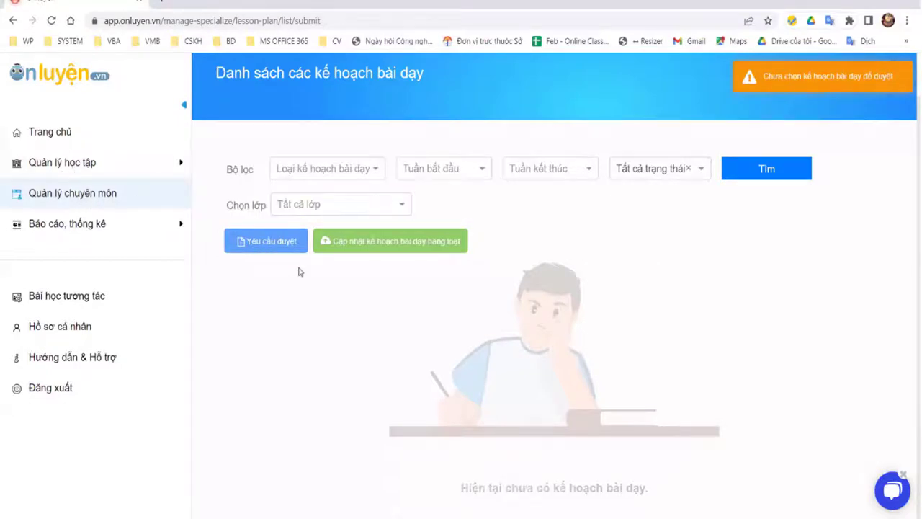
{"action": "scroll", "coordinate": [404, 414], "scroll_direction": "down", "scroll_amount": 2}
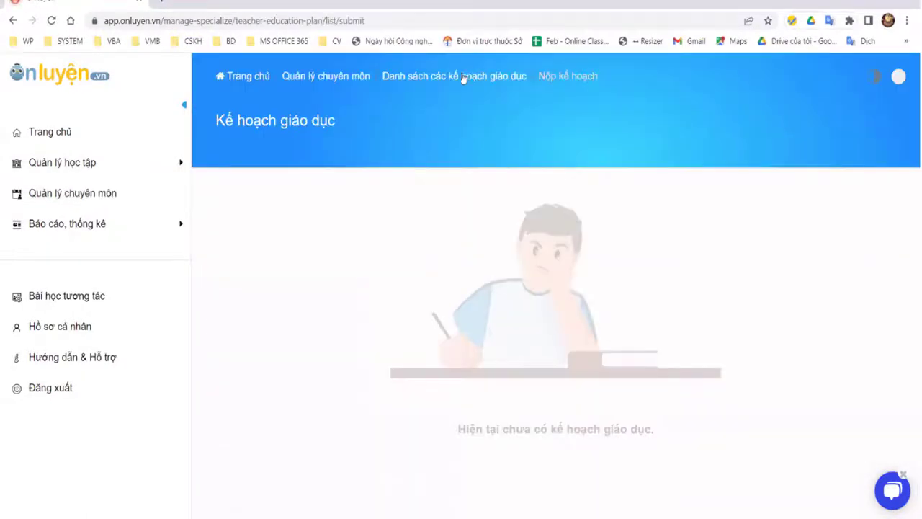
Step: Reload the page and navigate back to the professional management overview
{"action": "left_click", "coordinate": [51, 20]}
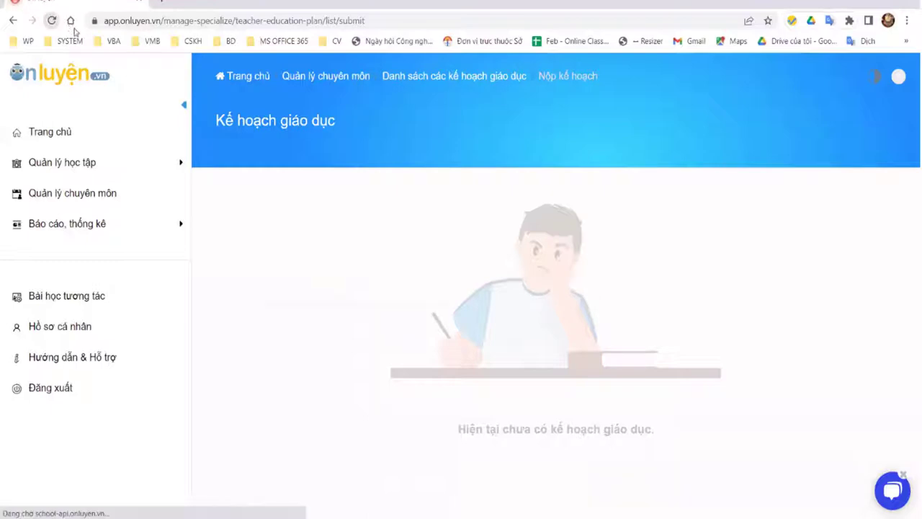
{"action": "left_click", "coordinate": [457, 78]}
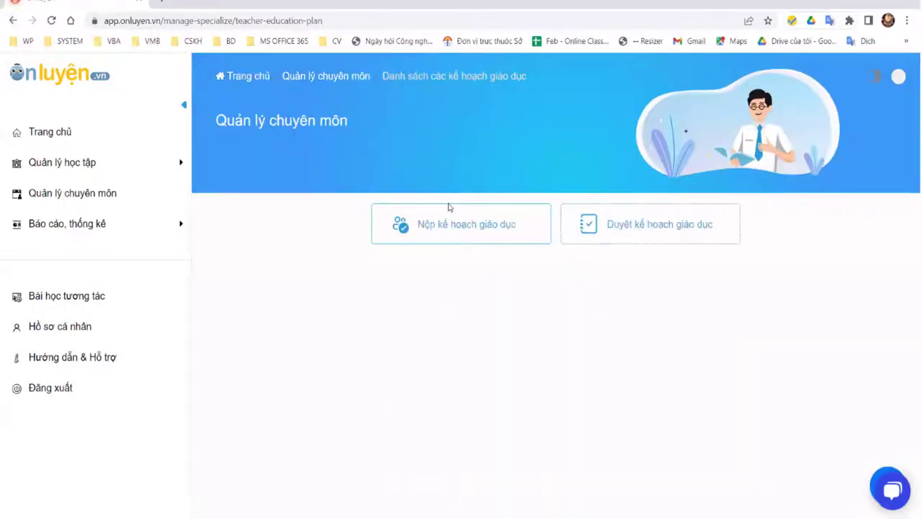
{"action": "left_click", "coordinate": [103, 197]}
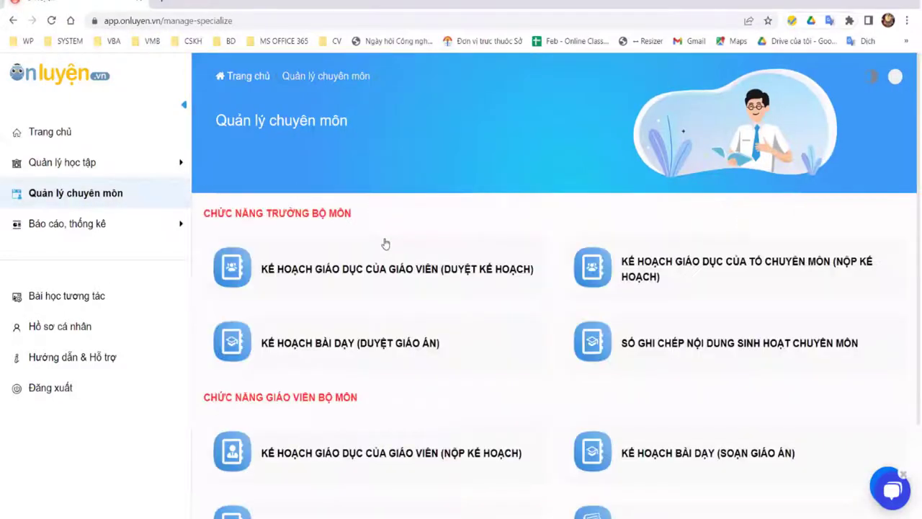
{"action": "scroll", "coordinate": [393, 166], "scroll_direction": "down", "scroll_amount": 2}
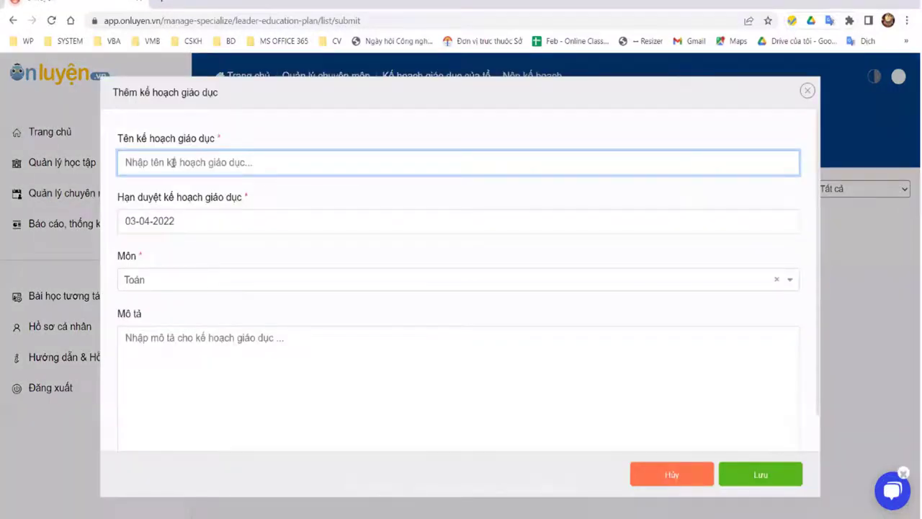
Step: Add the plan 'Kế hoạch giáo dục HK2' with the default 03-04-2022 review deadline
{"action": "type", "text": "Ke"}
{"action": "type", "text": " h"}
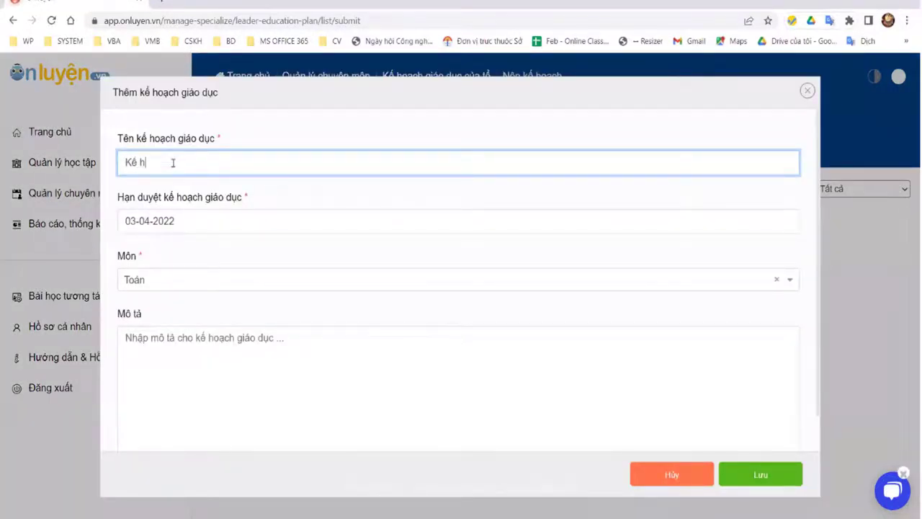
{"action": "type", "text": "oạch giáo dục H"}
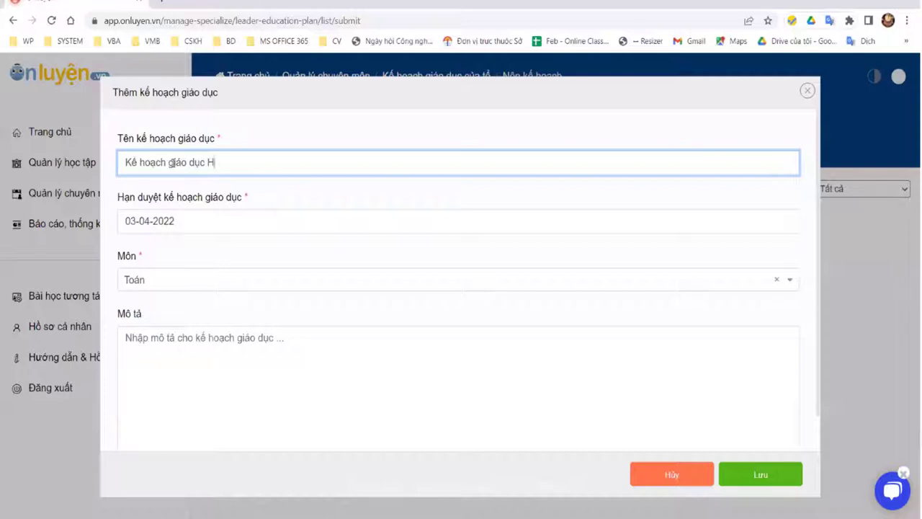
{"action": "type", "text": "K2"}
{"action": "left_click", "coordinate": [167, 221]}
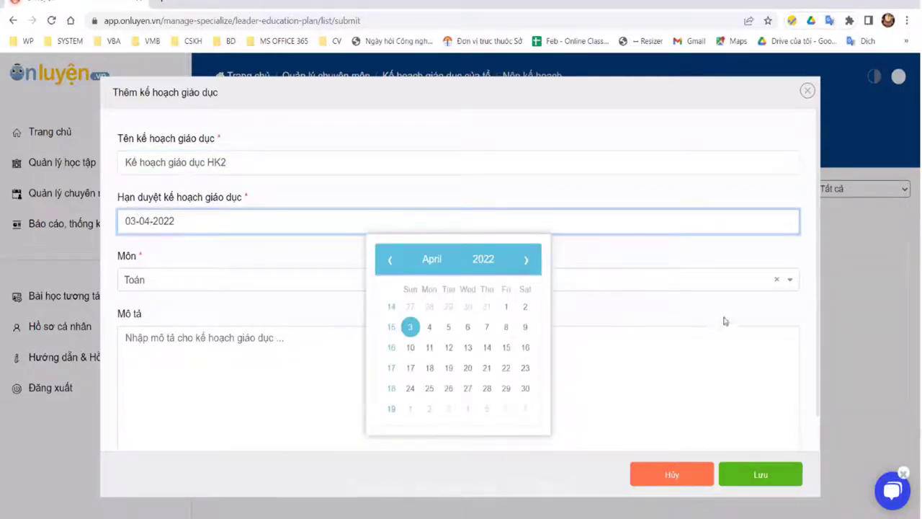
{"action": "left_click", "coordinate": [677, 261]}
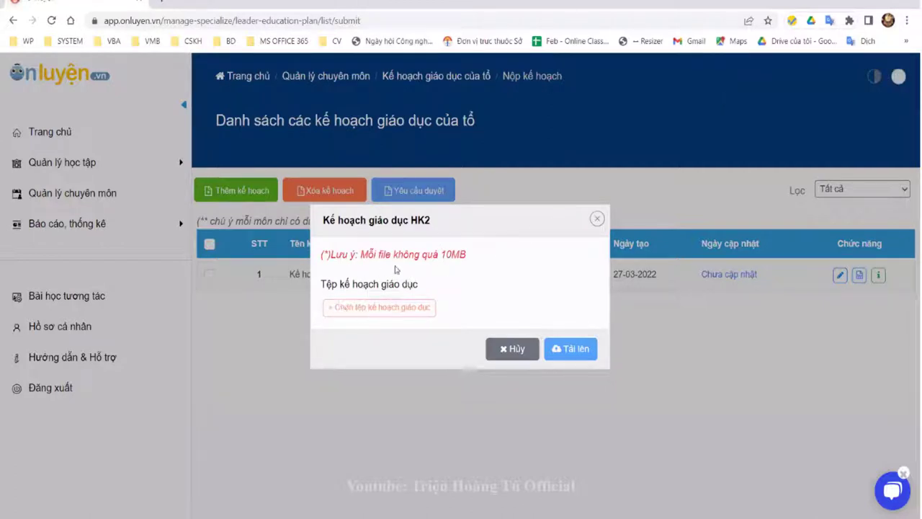
Step: Attach DE TOAN.pdf to the HK2 plan and return to Quản lý chuyên môn
{"action": "left_click", "coordinate": [407, 311]}
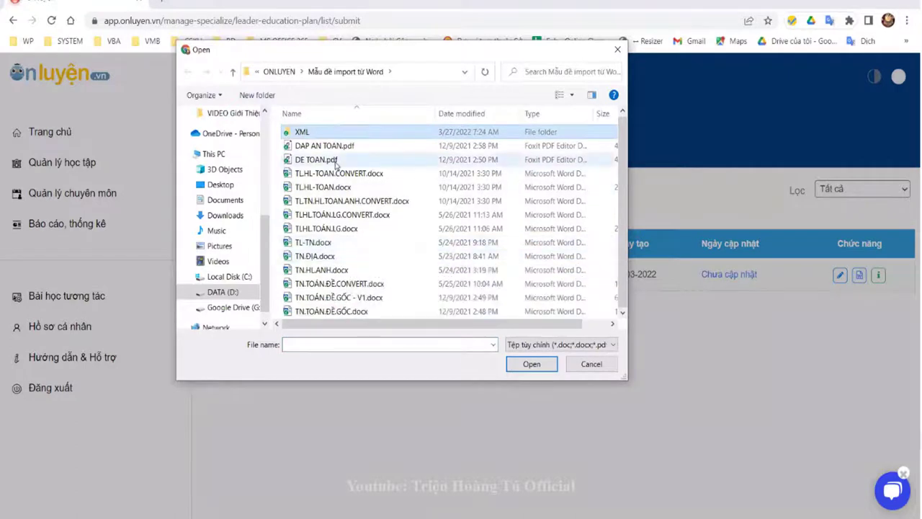
{"action": "left_click", "coordinate": [403, 160]}
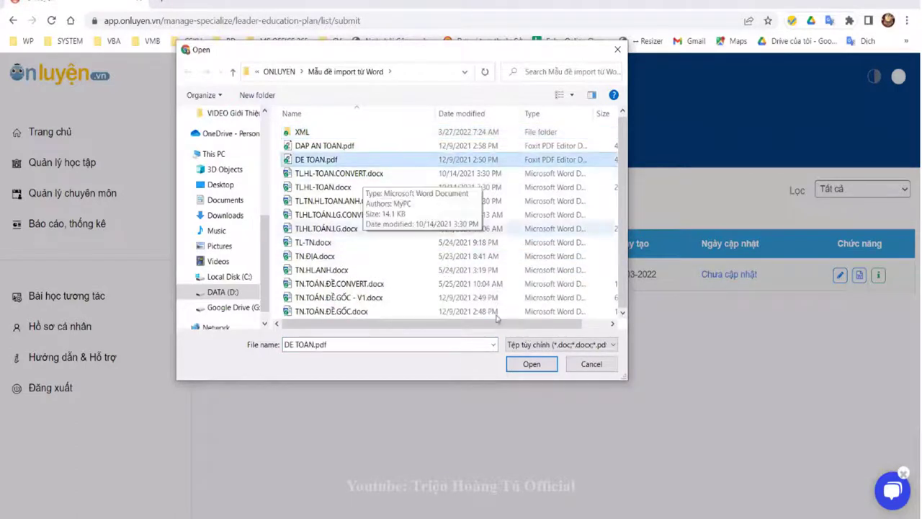
{"action": "left_click", "coordinate": [329, 188]}
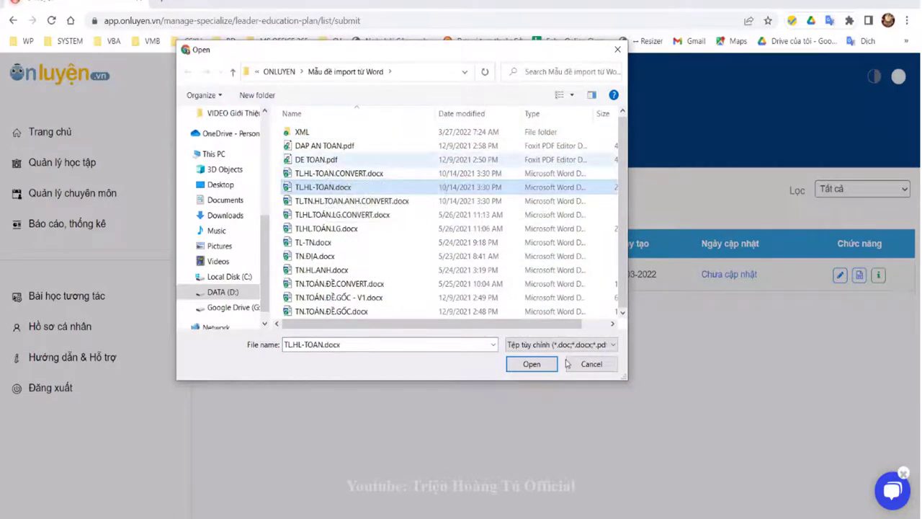
{"action": "left_click", "coordinate": [330, 162]}
{"action": "key", "text": "Return"}
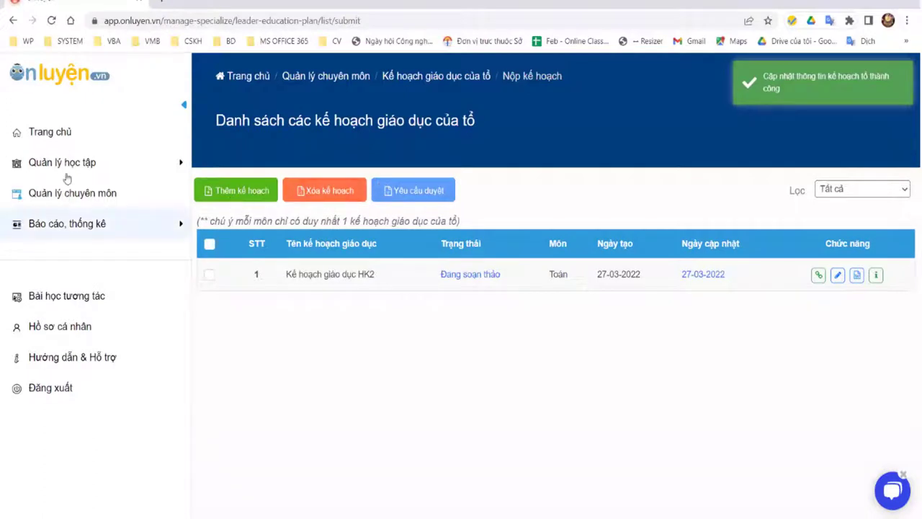
{"action": "left_click", "coordinate": [96, 193]}
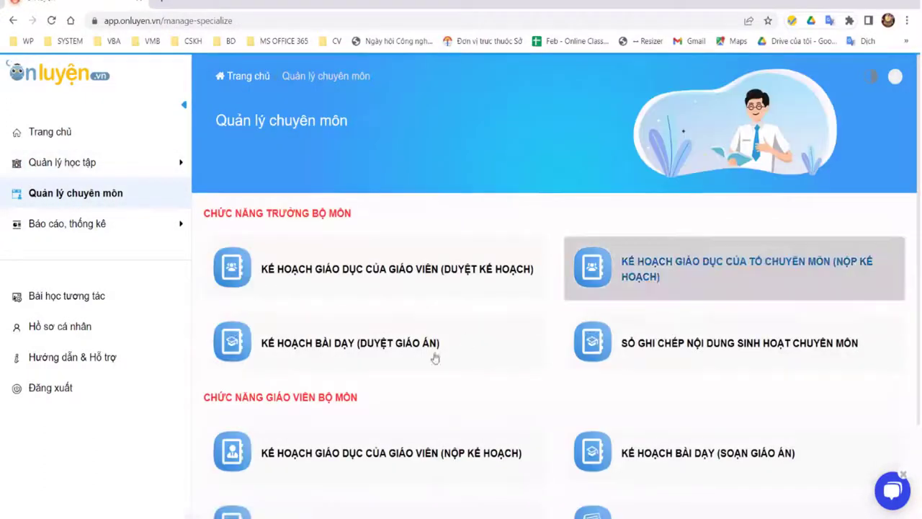
{"action": "scroll", "coordinate": [435, 358], "scroll_direction": "down", "scroll_amount": 2}
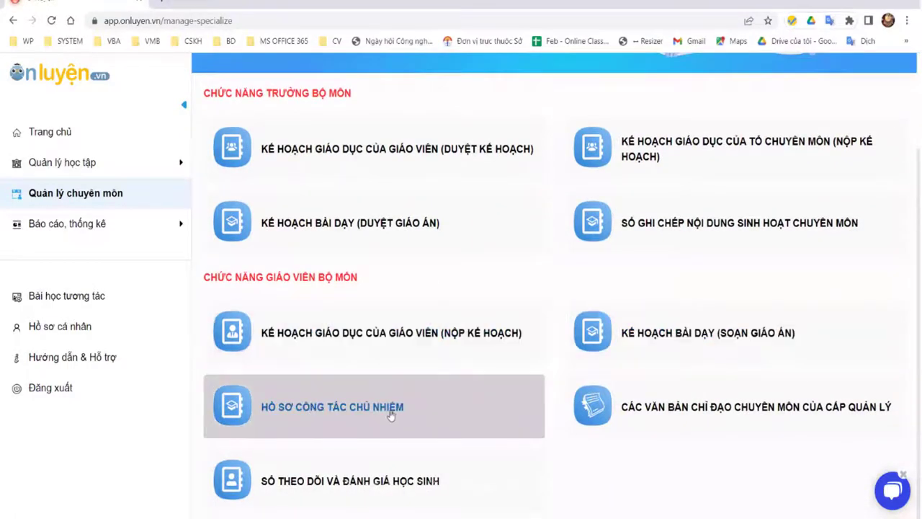
{"action": "left_click", "coordinate": [676, 152]}
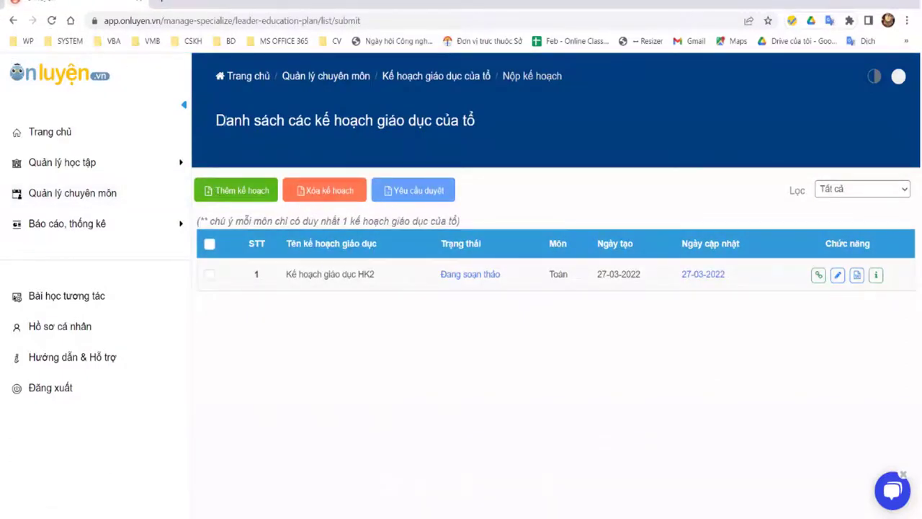
{"action": "left_click", "coordinate": [325, 75]}
{"action": "left_click", "coordinate": [363, 268]}
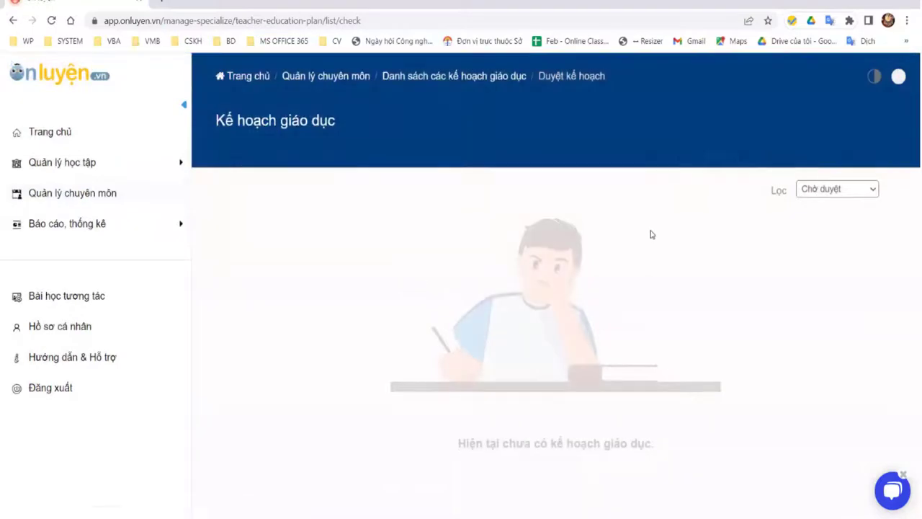
{"action": "left_click", "coordinate": [836, 188]}
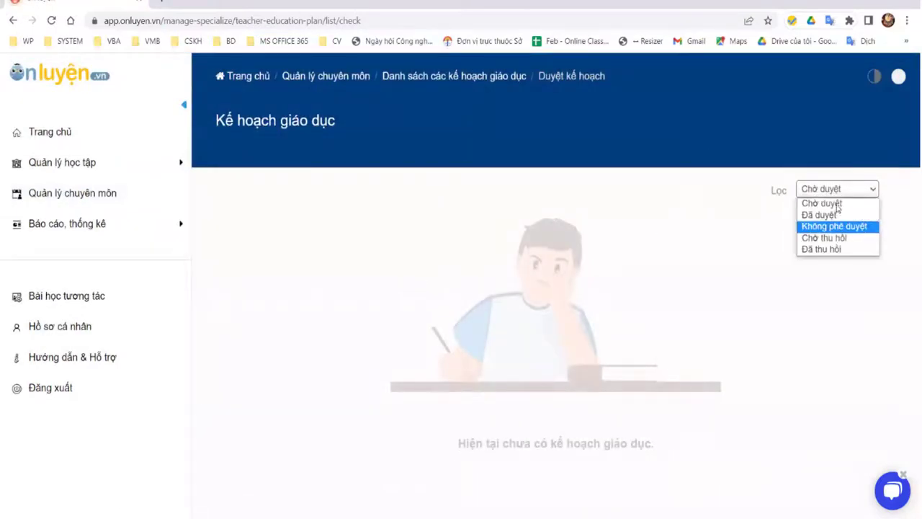
{"action": "left_click", "coordinate": [364, 272]}
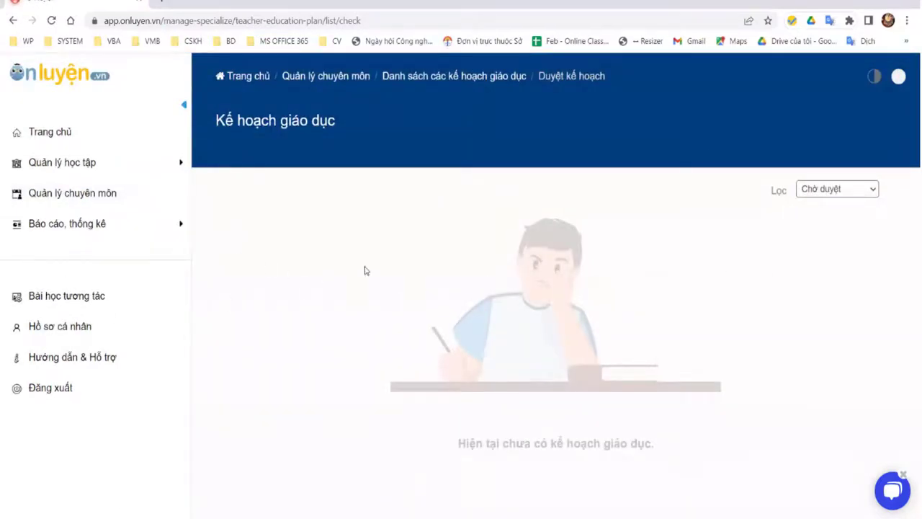
{"action": "left_click", "coordinate": [832, 190]}
{"action": "left_click", "coordinate": [839, 212]}
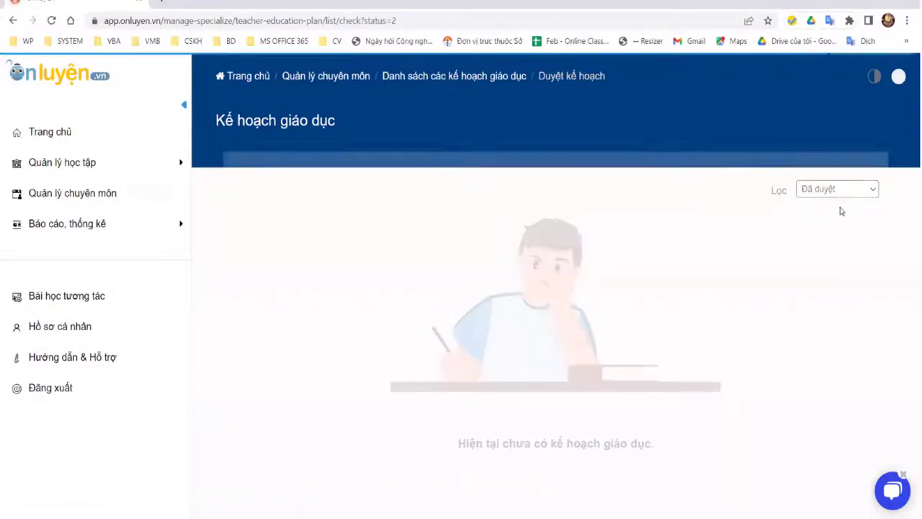
{"action": "left_click", "coordinate": [835, 188]}
{"action": "left_click", "coordinate": [832, 237]}
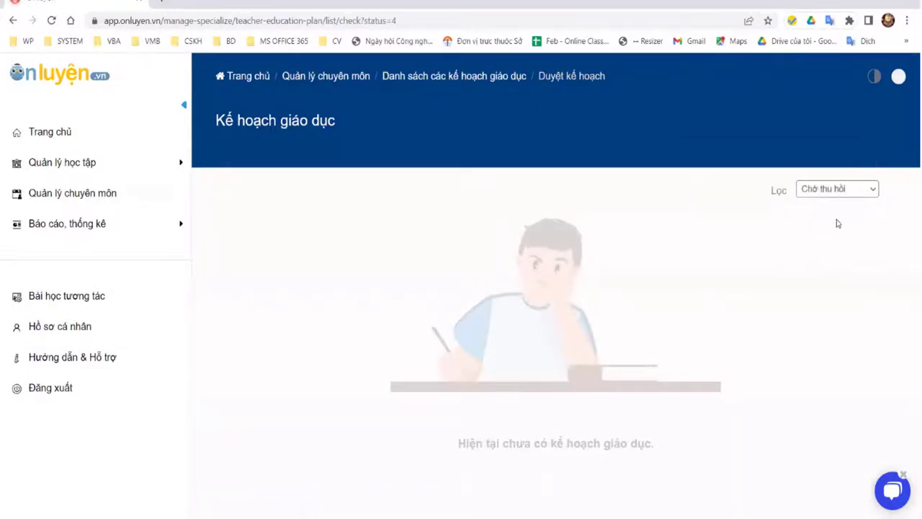
{"action": "left_click", "coordinate": [839, 190]}
{"action": "left_click", "coordinate": [831, 249]}
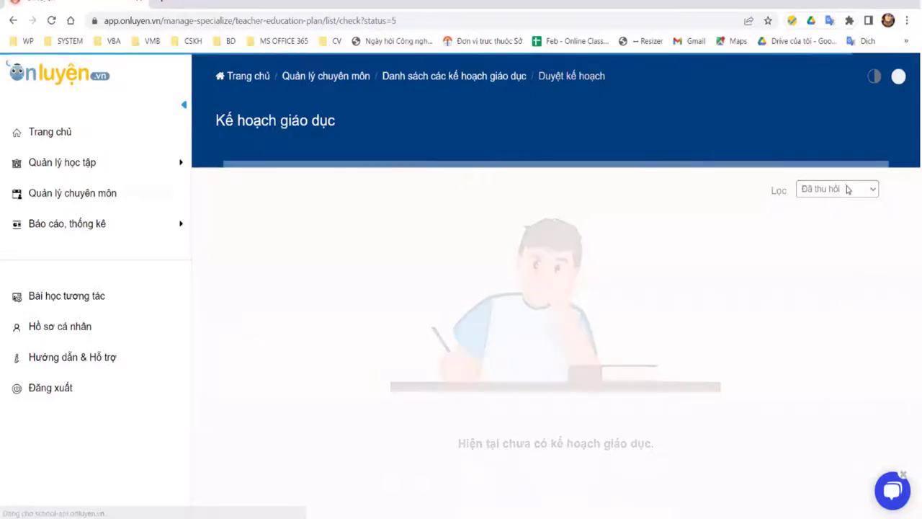
{"action": "left_click", "coordinate": [841, 191]}
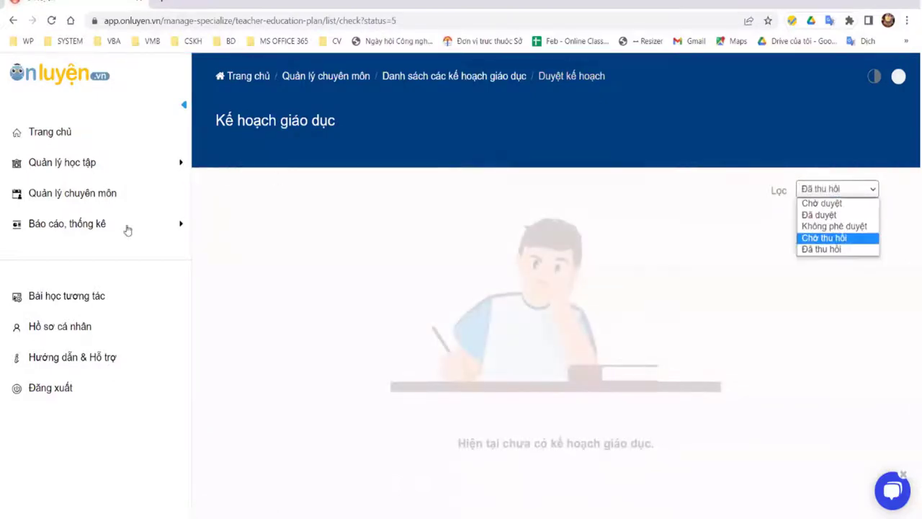
{"action": "key", "text": "Up"}
{"action": "key", "text": "Return"}
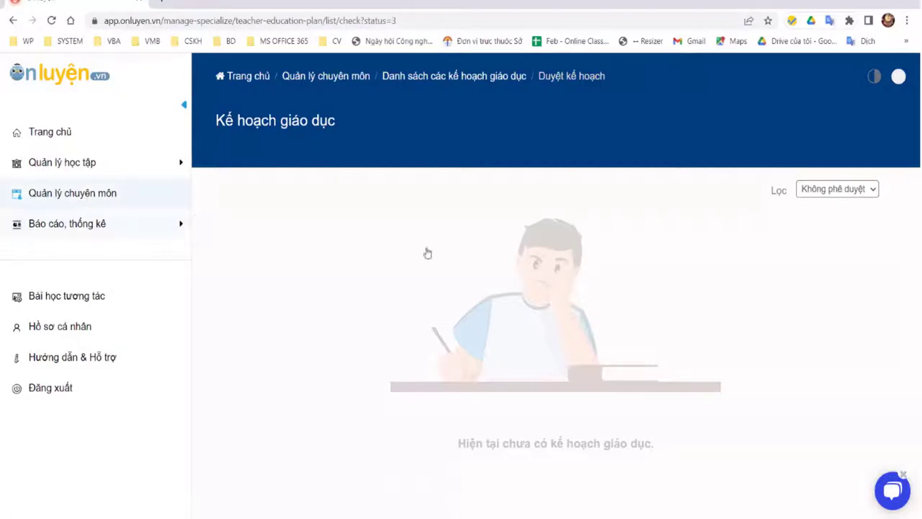
{"action": "key", "text": "alt+Left"}
{"action": "scroll", "coordinate": [713, 437], "scroll_direction": "down", "scroll_amount": 2}
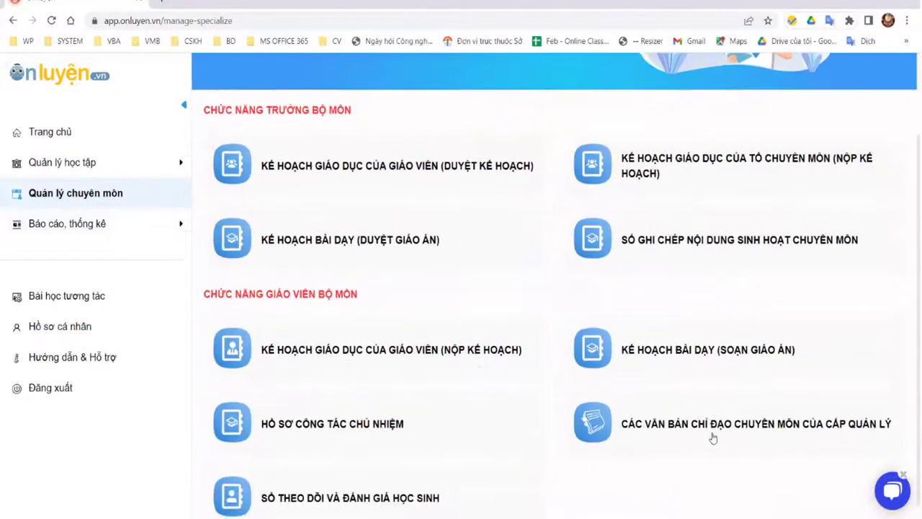
{"action": "scroll", "coordinate": [324, 422], "scroll_direction": "down", "scroll_amount": 1}
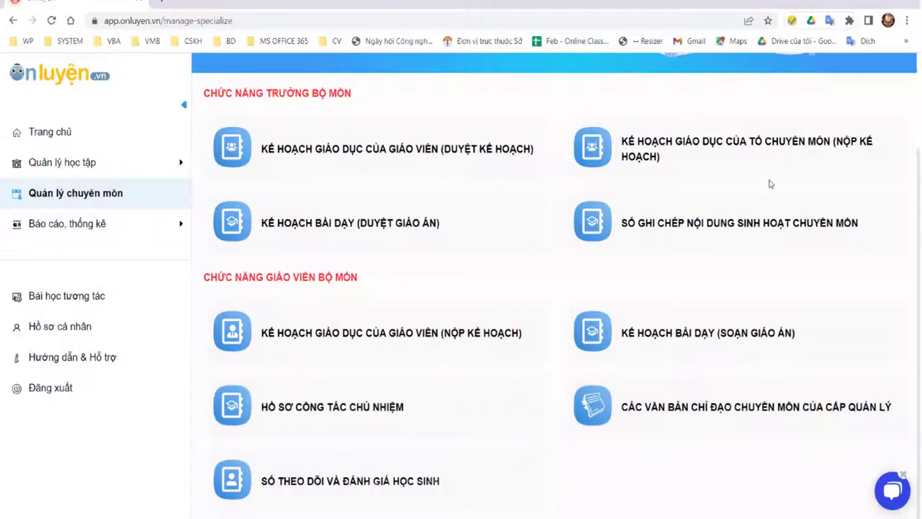
{"action": "left_click", "coordinate": [332, 406]}
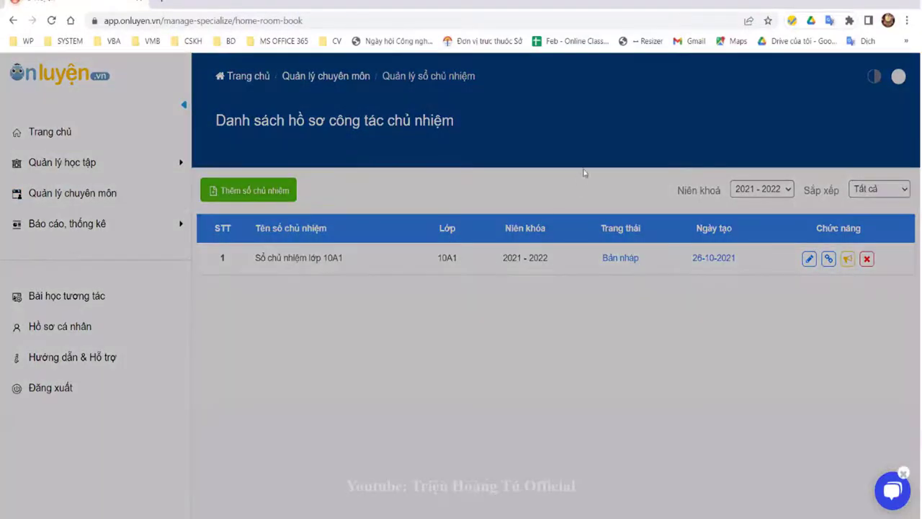
Step: Save a 2021 - 2022 homeroom book for 9A1 with the note 'Sổ chủ nhiệm lớp'
{"action": "left_click", "coordinate": [328, 273]}
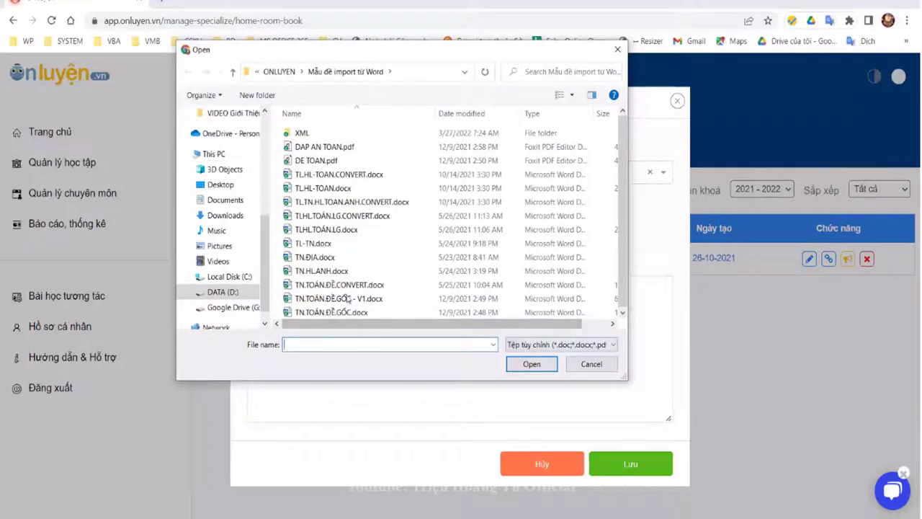
{"action": "left_click", "coordinate": [589, 364]}
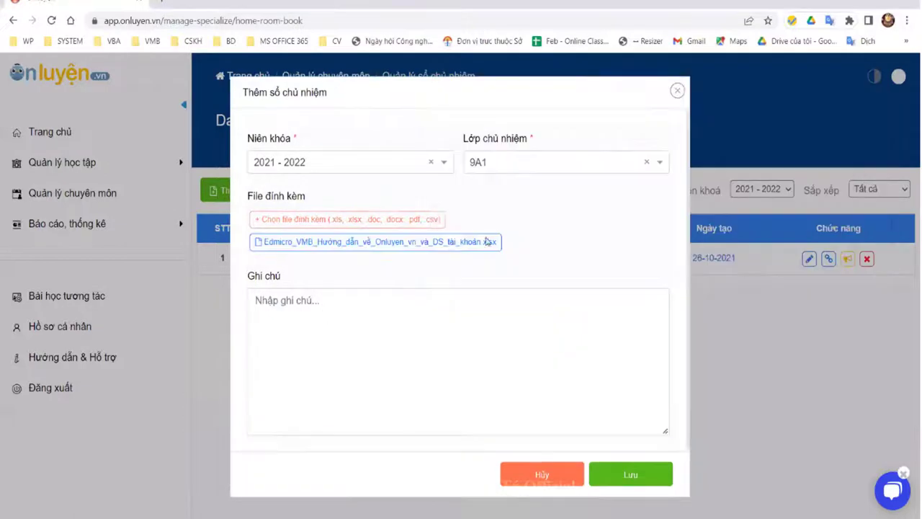
{"action": "left_click", "coordinate": [314, 332]}
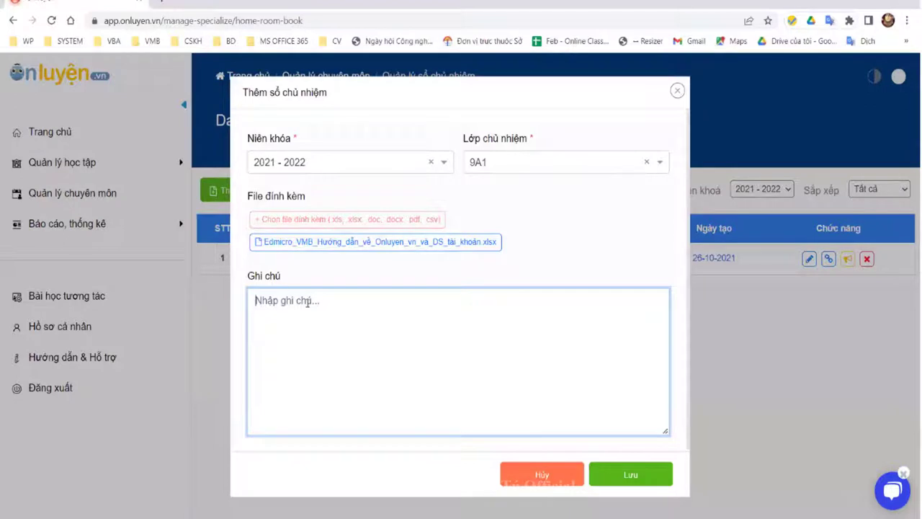
{"action": "type", "text": "Sô chủ nhiệm"}
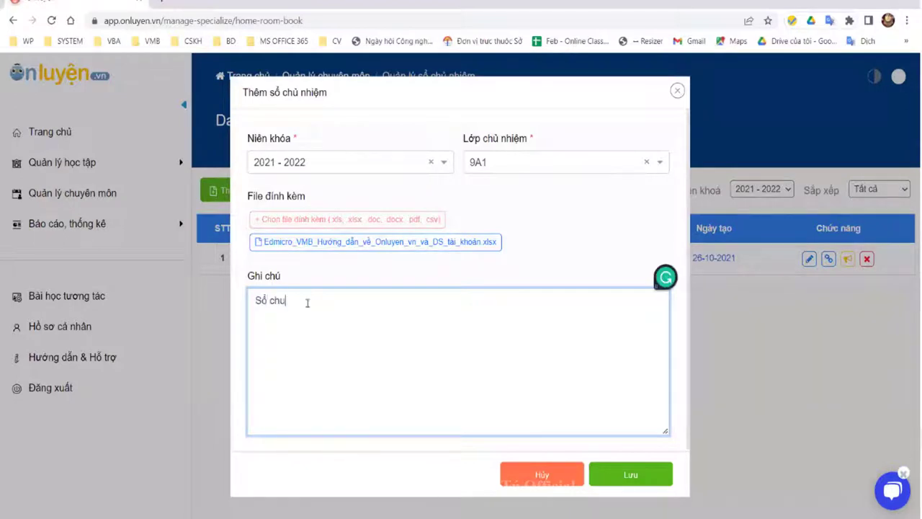
{"action": "type", "text": " lớp 9A1"}
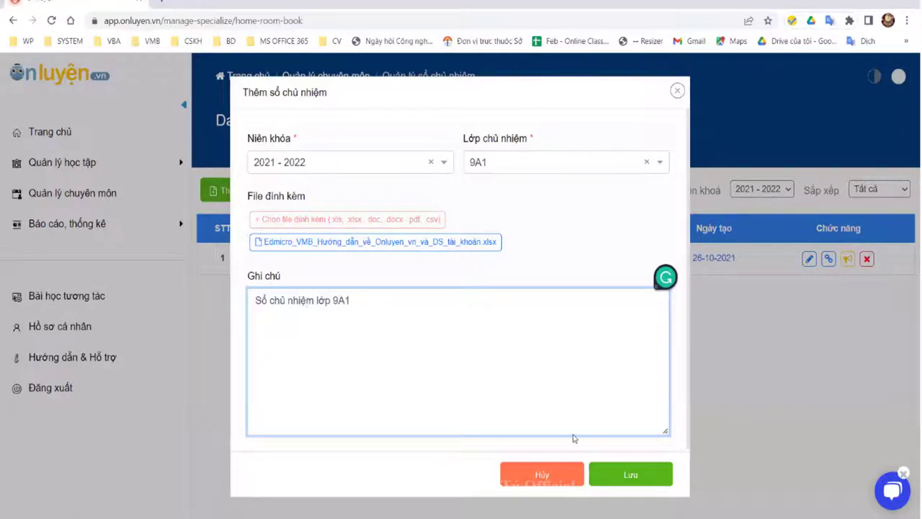
{"action": "left_click", "coordinate": [632, 475]}
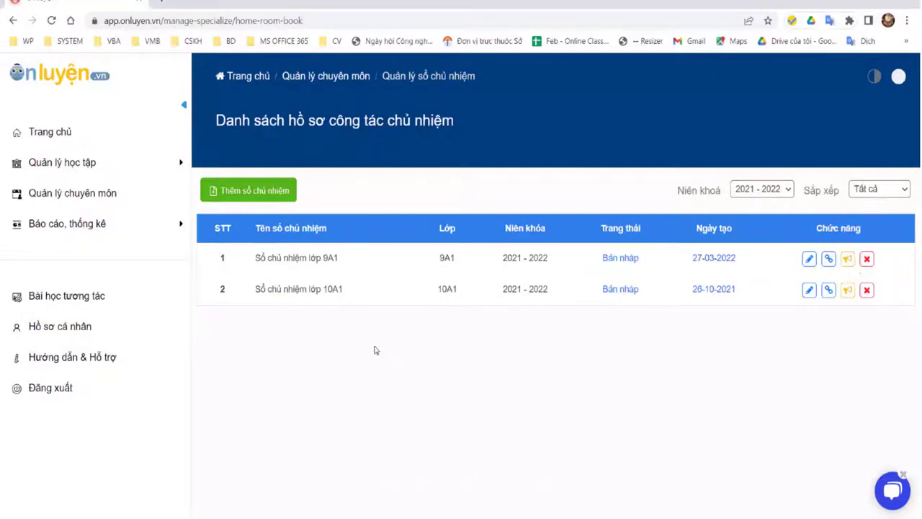
Step: Preview the 9A1 book's attachment and its edit form without changes, then go back a page
{"action": "left_click", "coordinate": [828, 258]}
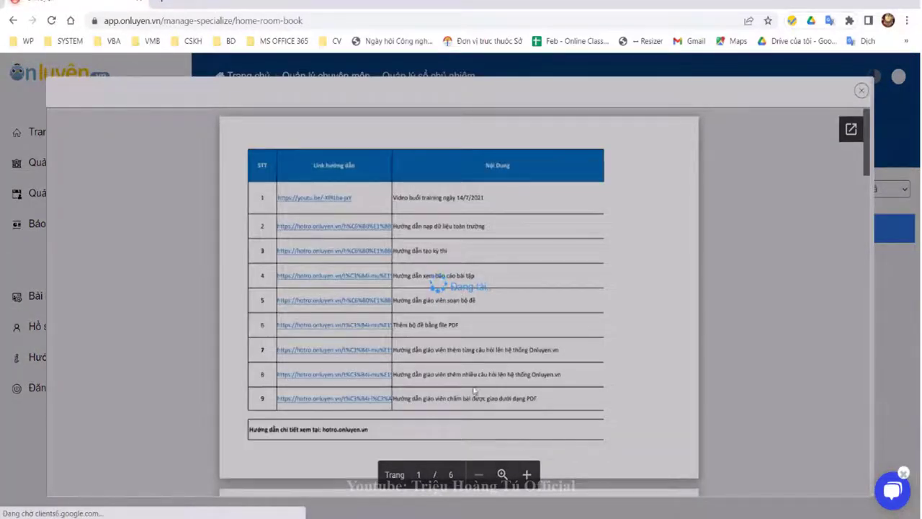
{"action": "key", "text": "Escape"}
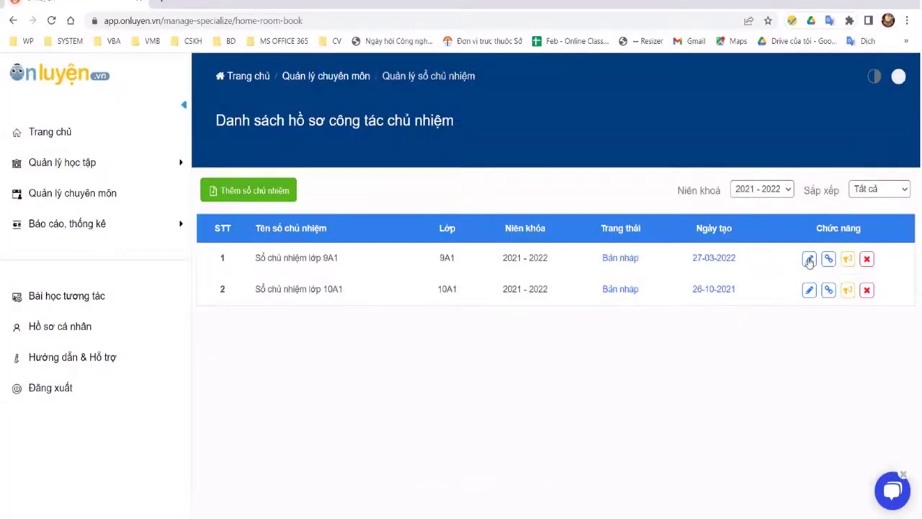
{"action": "left_click", "coordinate": [809, 258]}
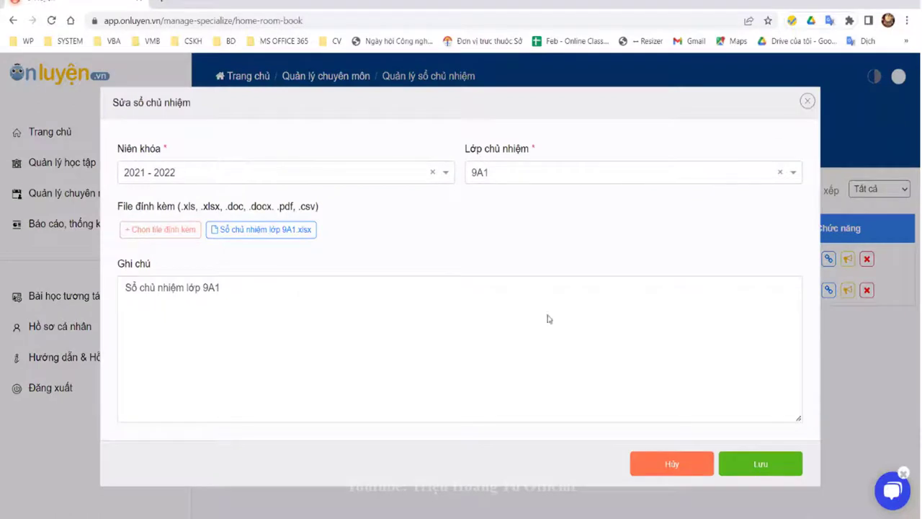
{"action": "left_click", "coordinate": [57, 76]}
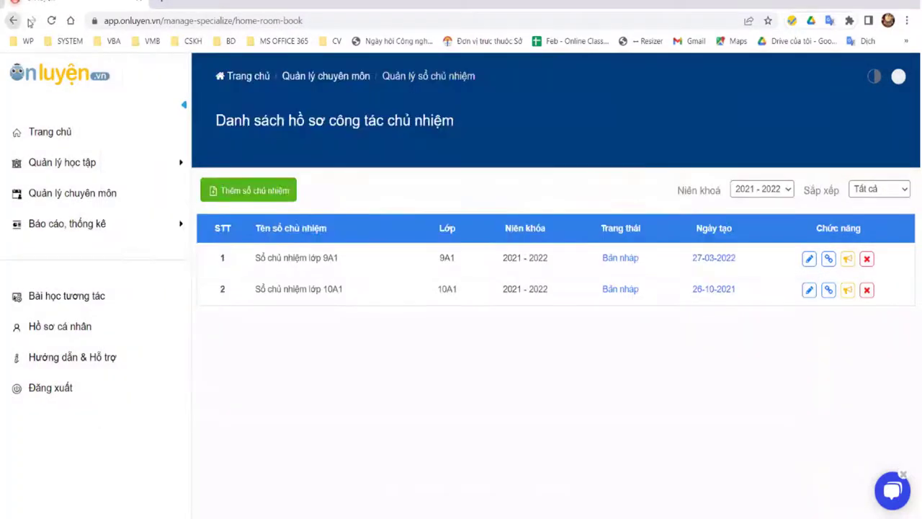
{"action": "right_click", "coordinate": [13, 21]}
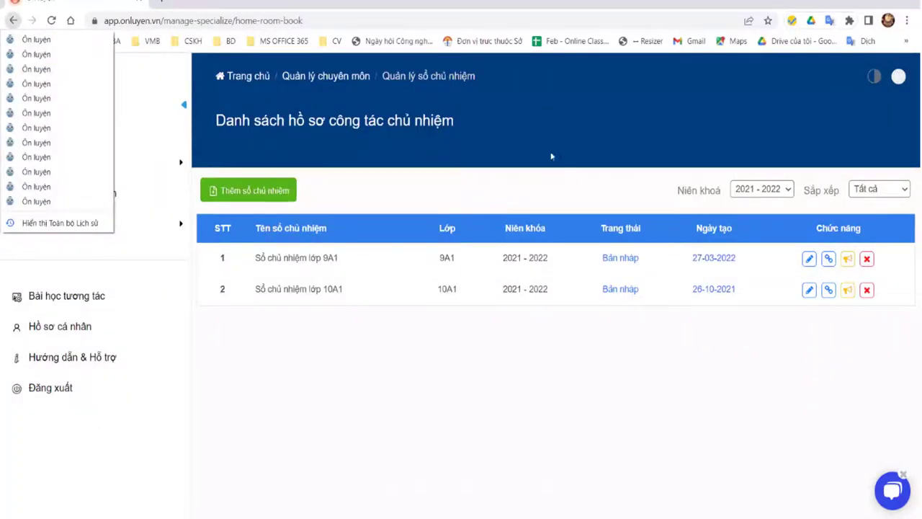
{"action": "left_click", "coordinate": [8, 25]}
{"action": "left_click", "coordinate": [8, 25]}
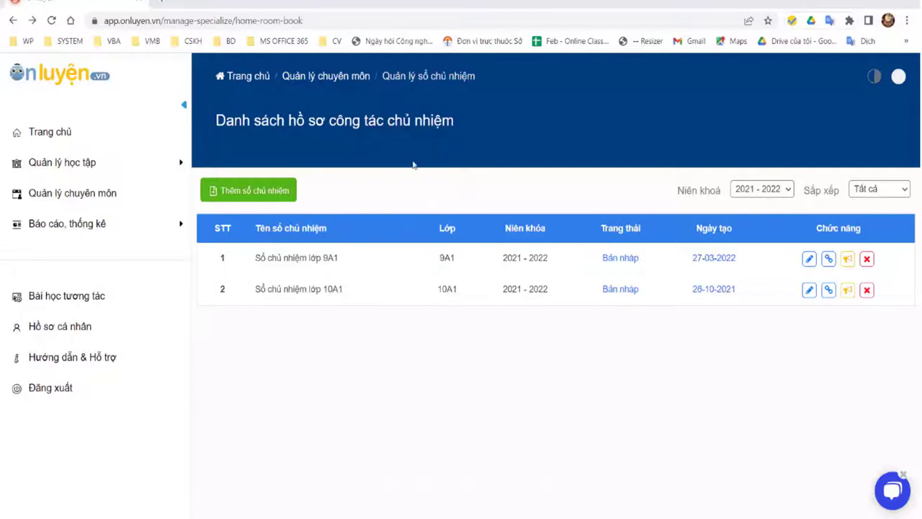
{"action": "key", "text": "alt+Left"}
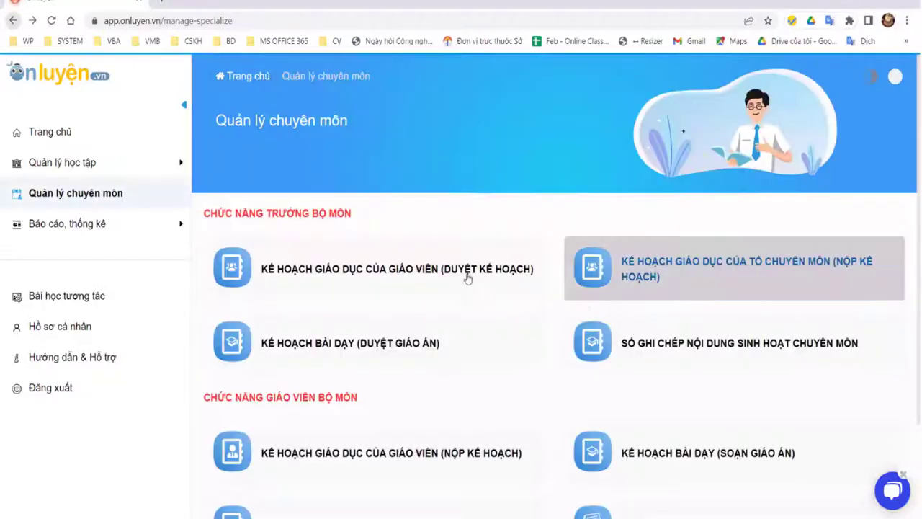
{"action": "scroll", "coordinate": [703, 352], "scroll_direction": "down", "scroll_amount": 2}
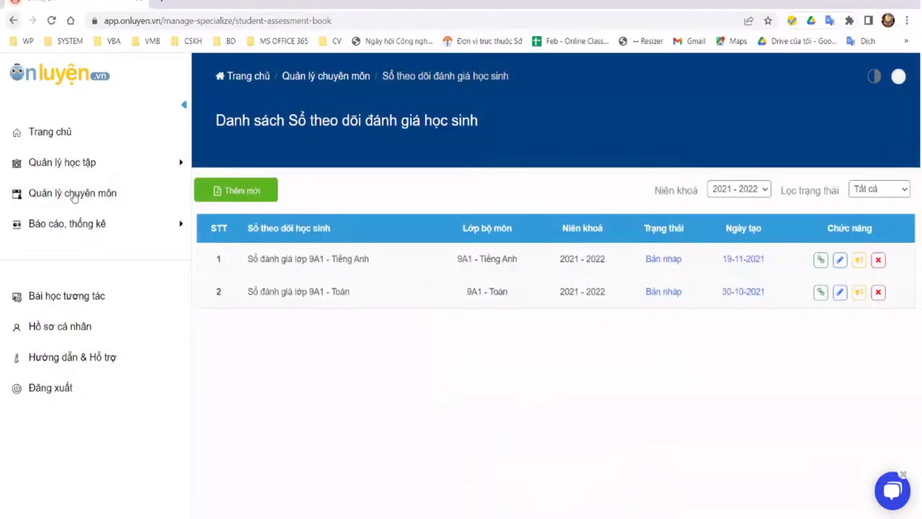
{"action": "left_click", "coordinate": [74, 193]}
{"action": "left_click", "coordinate": [674, 454]}
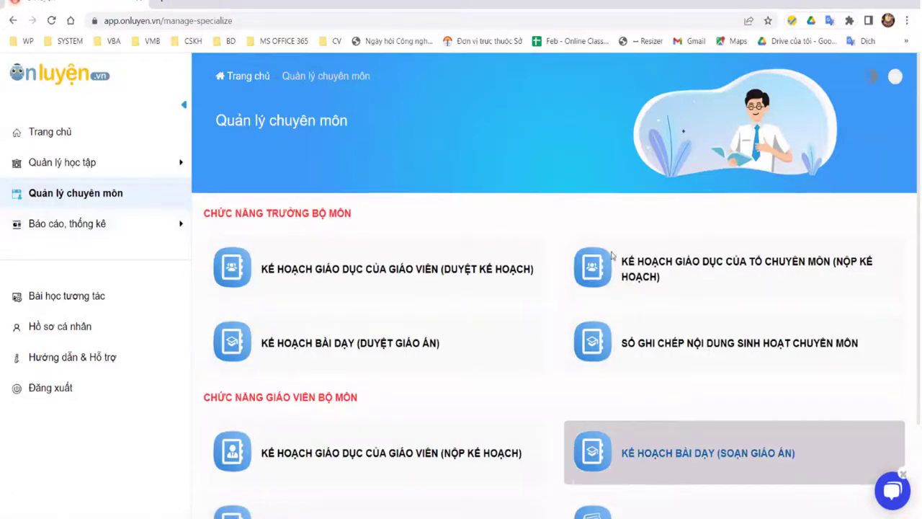
{"action": "scroll", "coordinate": [654, 229], "scroll_direction": "down", "scroll_amount": 2}
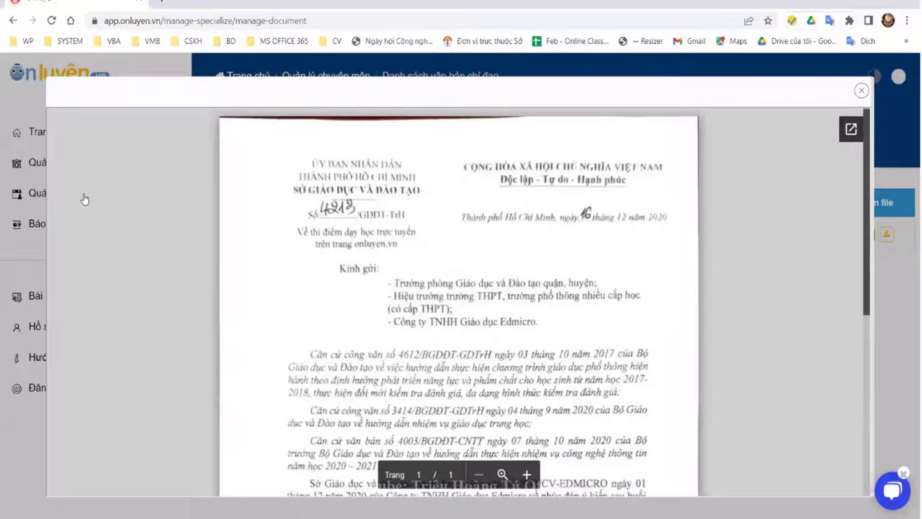
{"action": "key", "text": "Escape"}
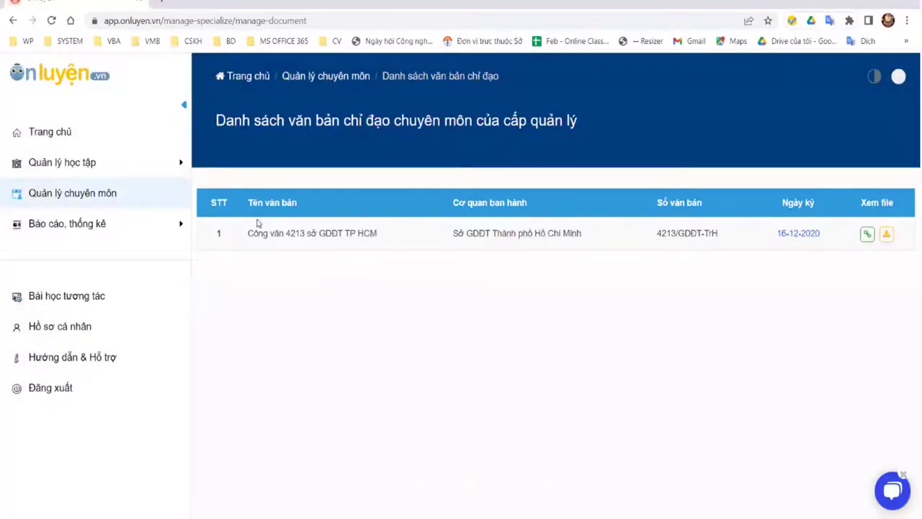
{"action": "key", "text": "alt+Left"}
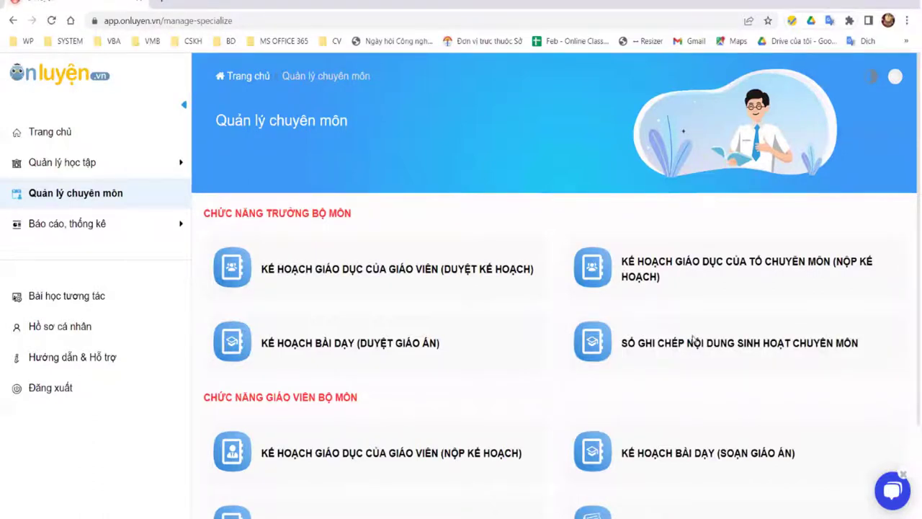
Step: Open the Khảo sát chất lượng score report for Kiểm tra đầu kỳ 2 under Báo cáo, thống kê
{"action": "left_click", "coordinate": [93, 224]}
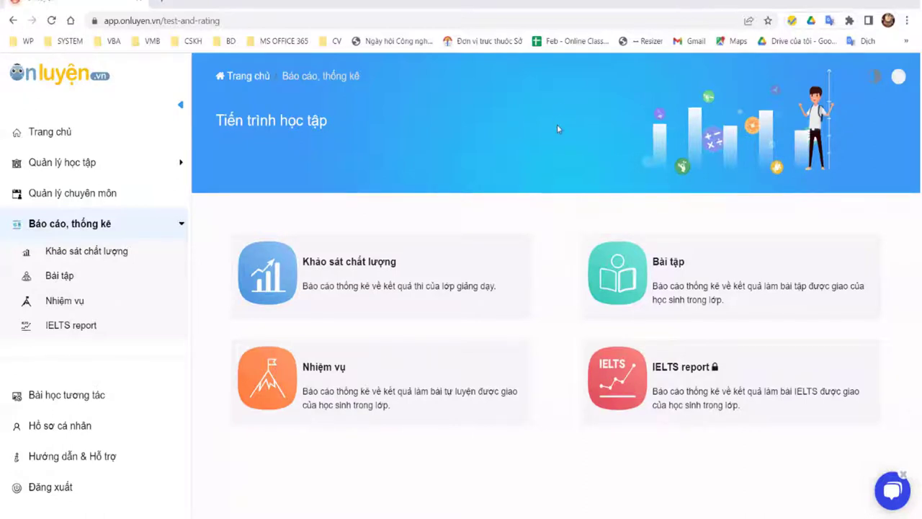
{"action": "left_click", "coordinate": [84, 278]}
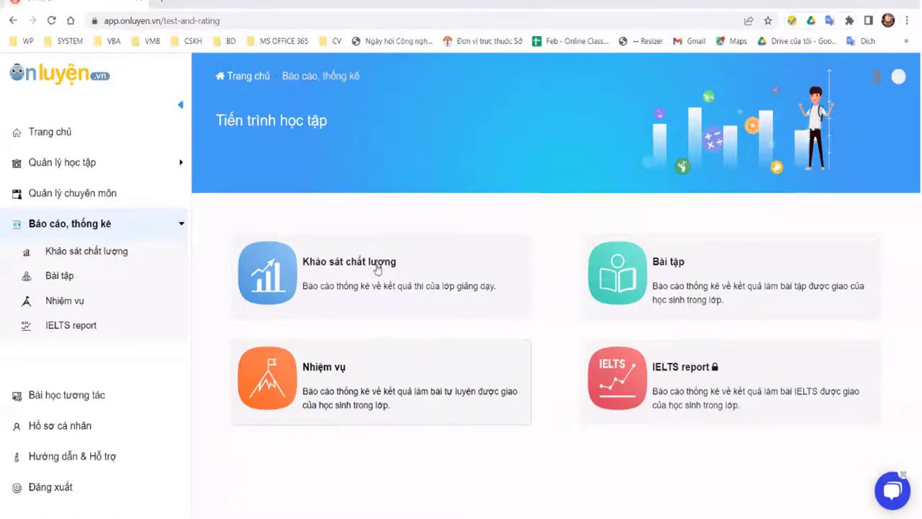
{"action": "left_click", "coordinate": [346, 282]}
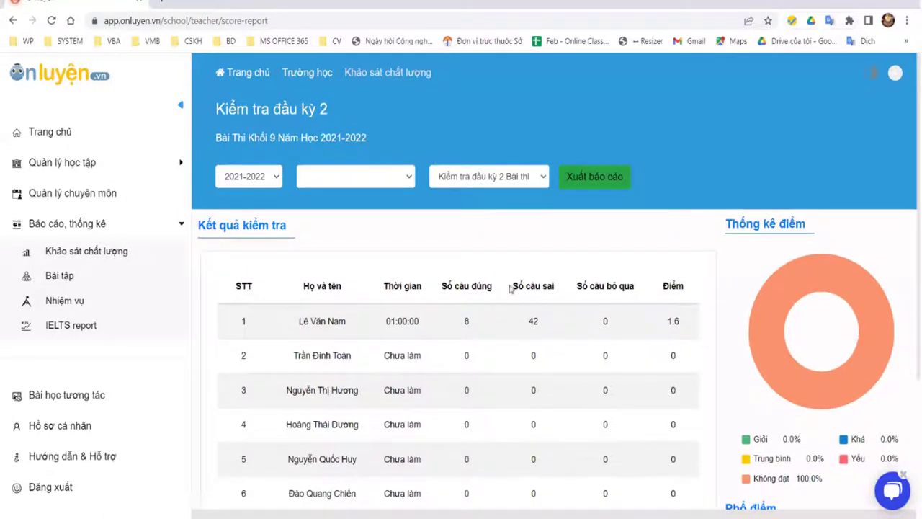
{"action": "scroll", "coordinate": [535, 184], "scroll_direction": "down", "scroll_amount": 4}
{"action": "scroll", "coordinate": [535, 189], "scroll_direction": "up", "scroll_amount": 4}
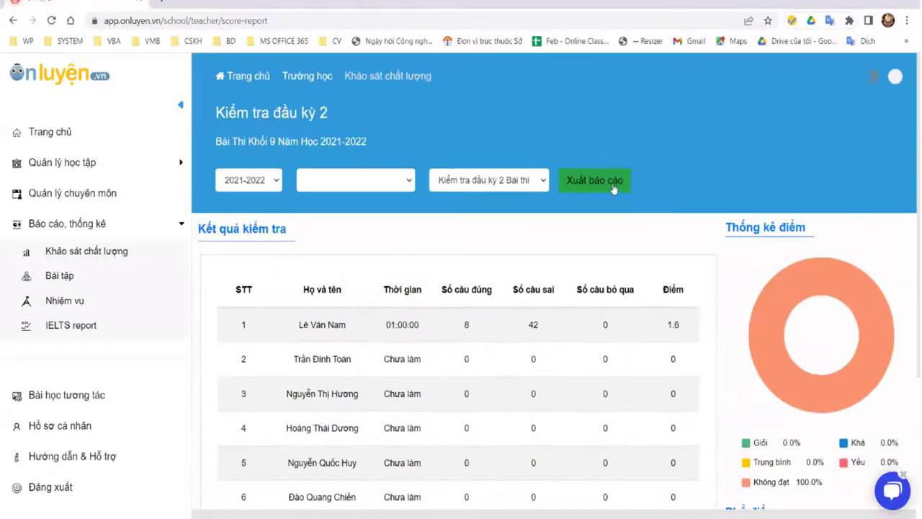
{"action": "scroll", "coordinate": [602, 242], "scroll_direction": "down", "scroll_amount": 1}
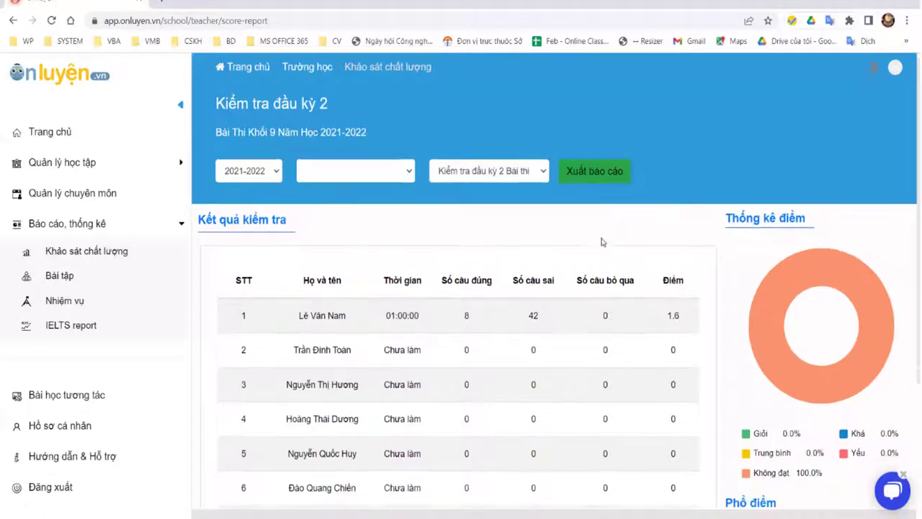
{"action": "scroll", "coordinate": [601, 249], "scroll_direction": "down", "scroll_amount": 3}
{"action": "scroll", "coordinate": [600, 264], "scroll_direction": "up", "scroll_amount": 3}
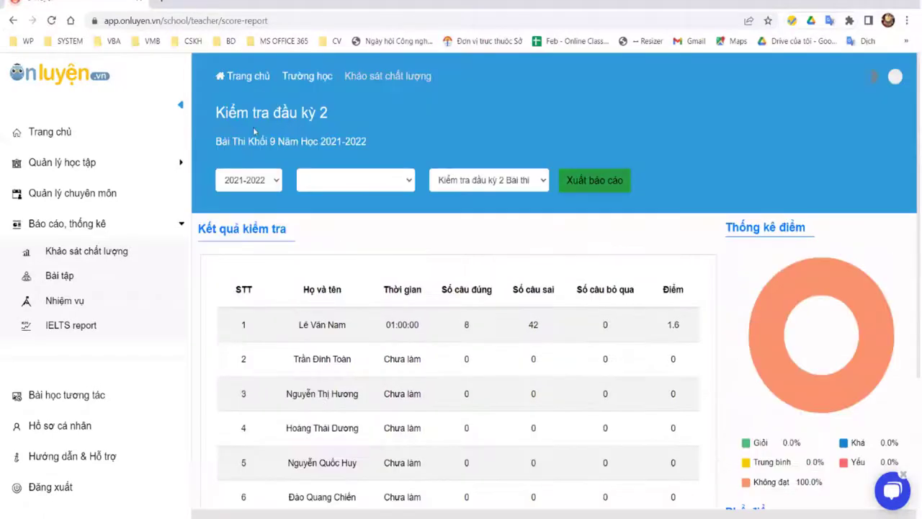
{"action": "scroll", "coordinate": [647, 216], "scroll_direction": "down", "scroll_amount": 4}
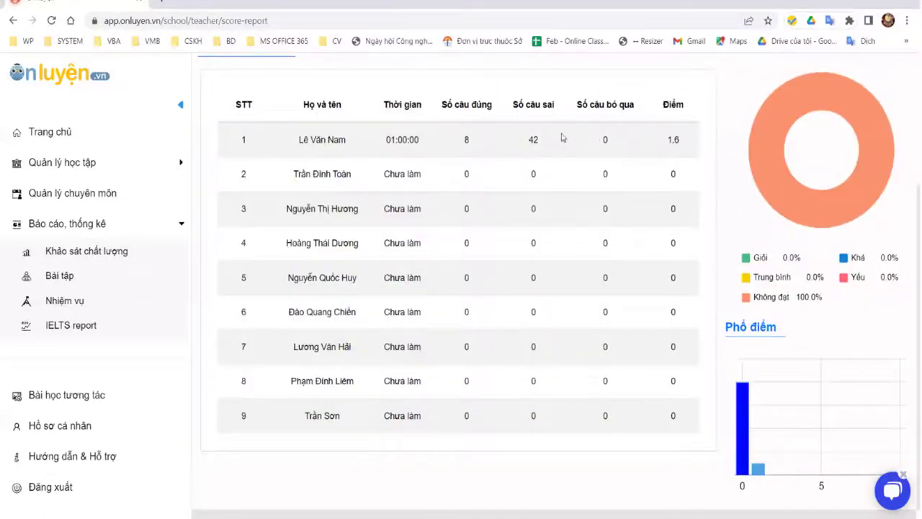
Step: Inspect the first student's results row and the Số câu sai and Số câu bỏ qua columns
{"action": "left_click_drag", "start_coordinate": [291, 139], "coordinate": [695, 151]}
{"action": "left_click", "coordinate": [318, 148]}
{"action": "left_click_drag", "start_coordinate": [295, 139], "coordinate": [681, 148]}
{"action": "scroll", "coordinate": [363, 322], "scroll_direction": "up", "scroll_amount": 3}
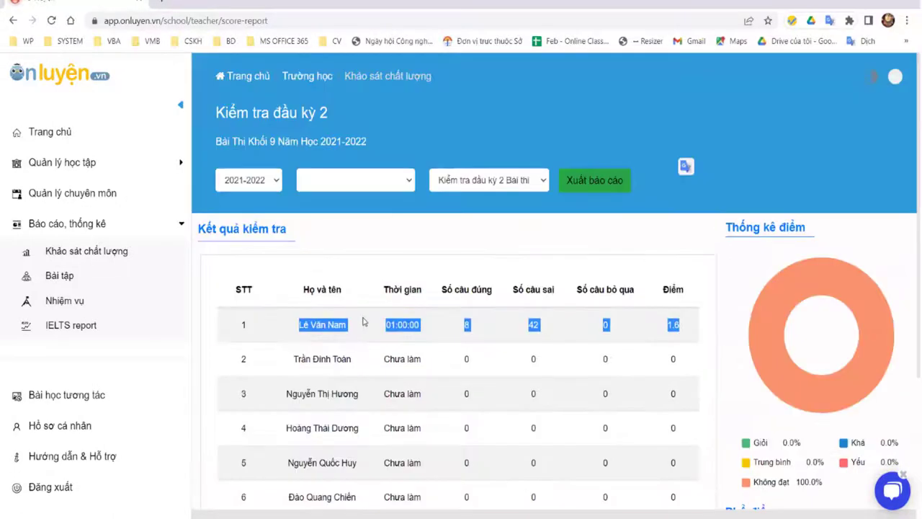
{"action": "left_click", "coordinate": [533, 325]}
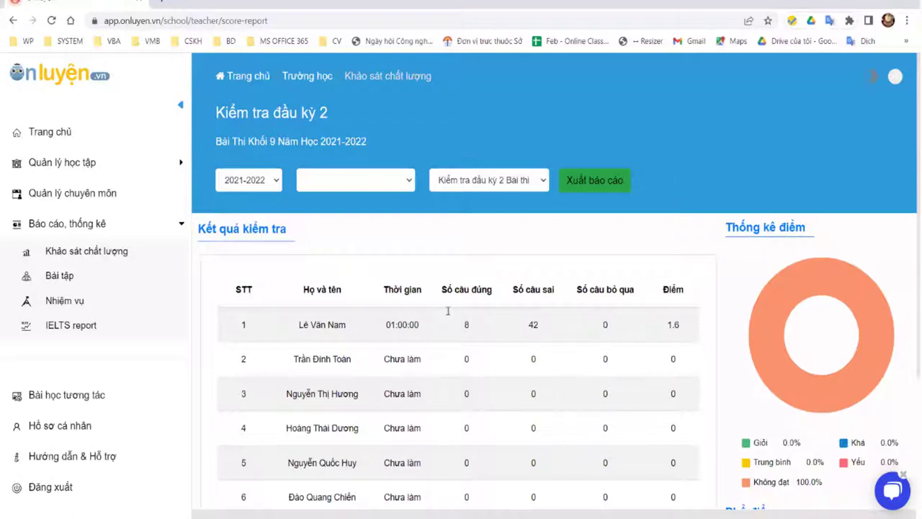
{"action": "triple_click", "coordinate": [556, 294]}
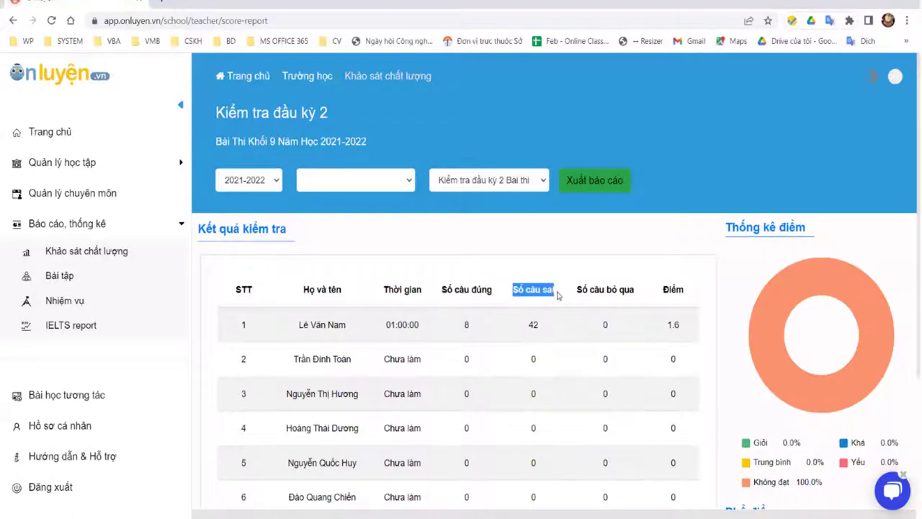
{"action": "left_click", "coordinate": [664, 282]}
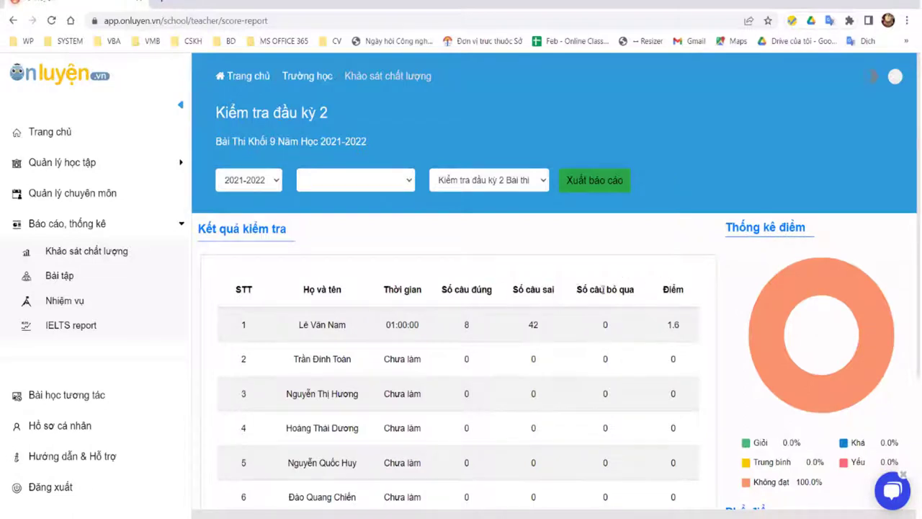
{"action": "left_click_drag", "start_coordinate": [576, 288], "coordinate": [635, 291]}
{"action": "left_click", "coordinate": [774, 243]}
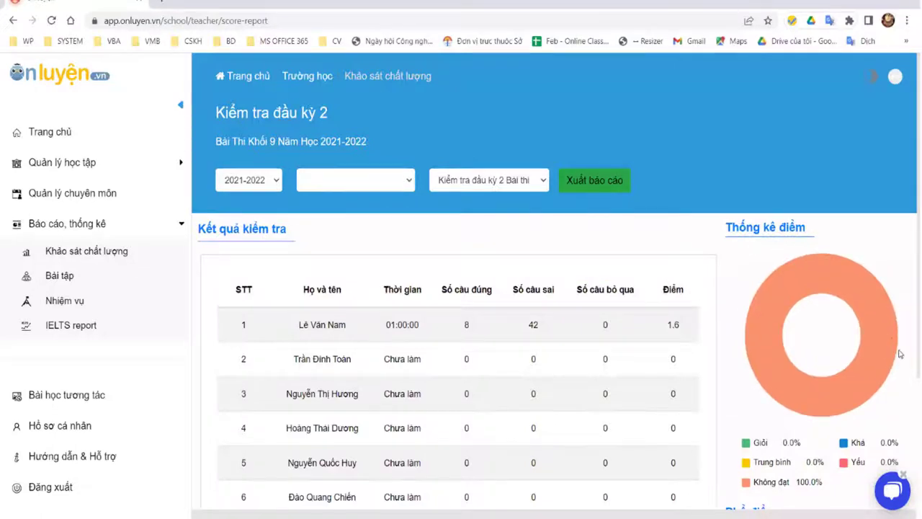
{"action": "scroll", "coordinate": [850, 288], "scroll_direction": "down", "scroll_amount": 2}
{"action": "scroll", "coordinate": [869, 307], "scroll_direction": "down", "scroll_amount": 1}
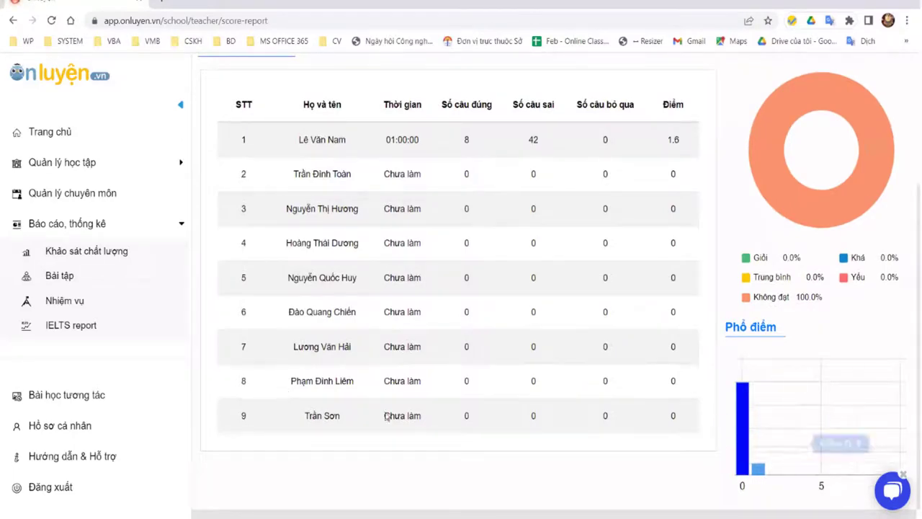
{"action": "scroll", "coordinate": [593, 231], "scroll_direction": "up", "scroll_amount": 3}
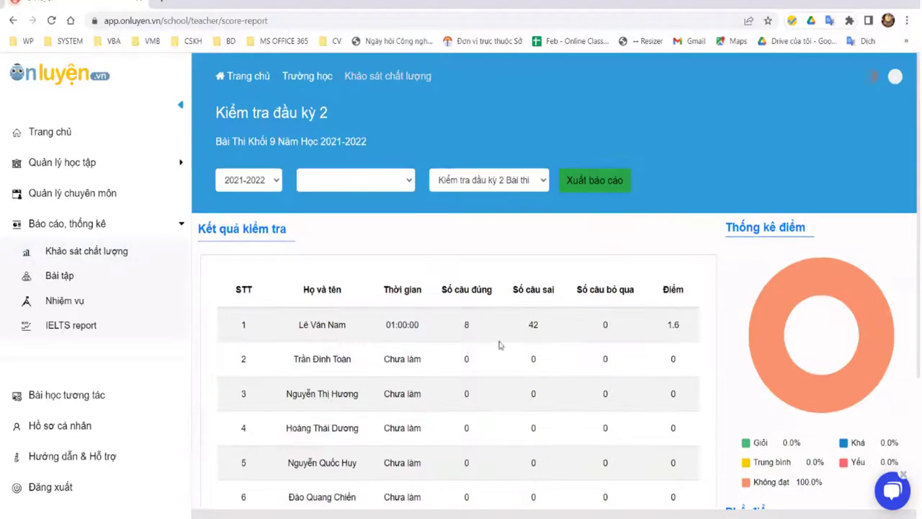
{"action": "scroll", "coordinate": [648, 363], "scroll_direction": "down", "scroll_amount": 3}
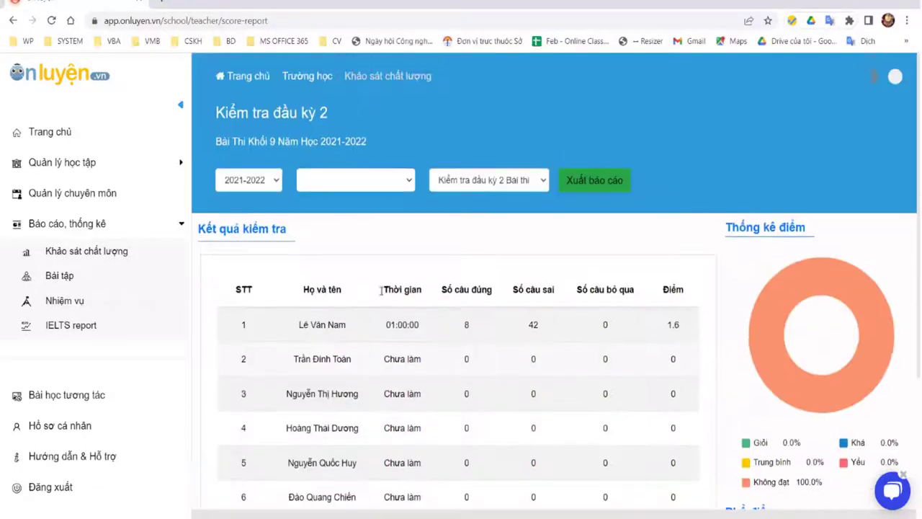
{"action": "scroll", "coordinate": [590, 354], "scroll_direction": "up", "scroll_amount": 3}
Step: Show results for class 9A1 - Toán, then go back to the unfiltered report
{"action": "left_click", "coordinate": [405, 180]}
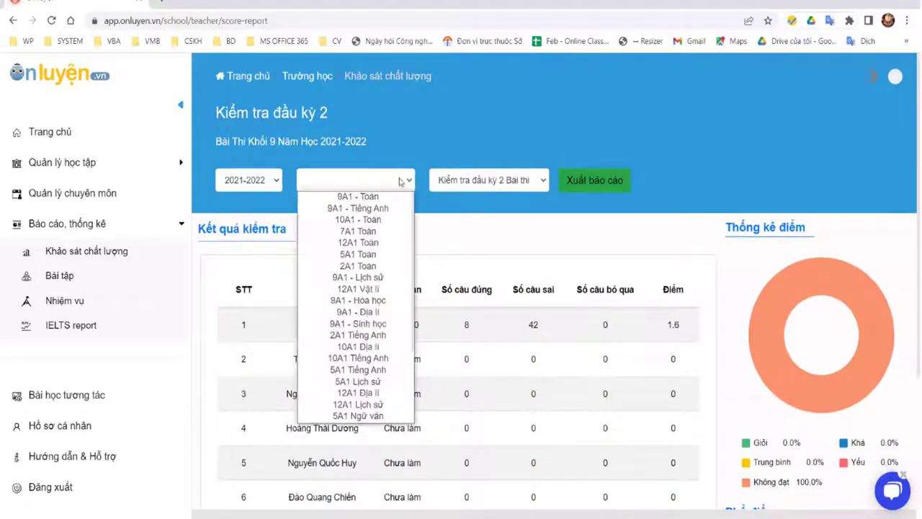
{"action": "left_click", "coordinate": [382, 196]}
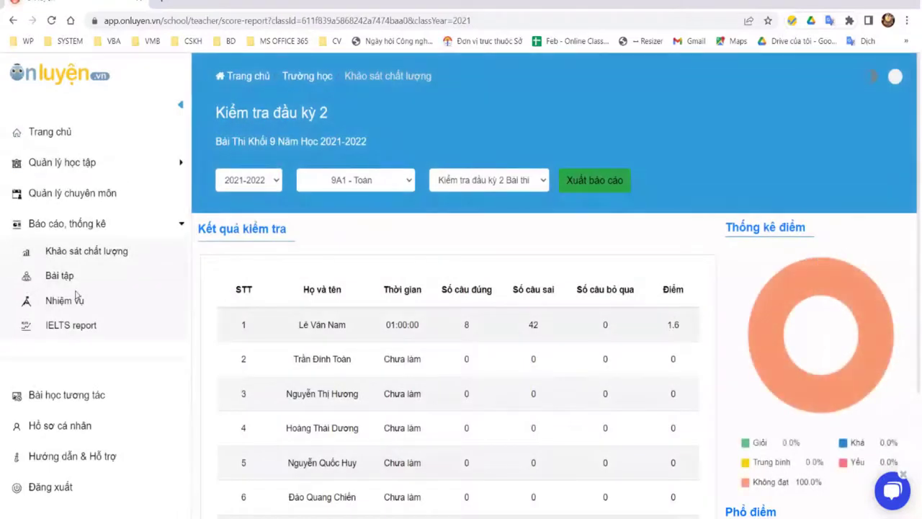
{"action": "left_click", "coordinate": [15, 21]}
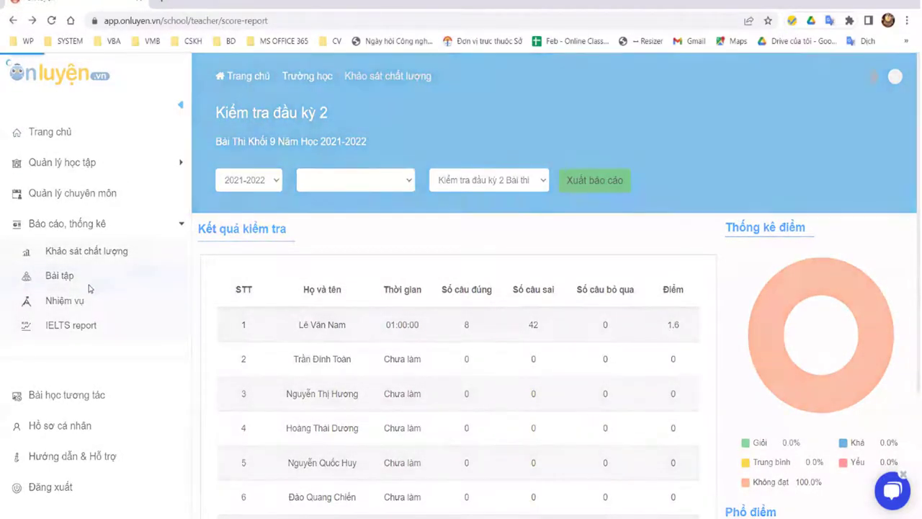
Step: Open the Bài tập report for Bộ đề docx (27/03), 9A1 - Toán, and browse its grade filter
{"action": "left_click", "coordinate": [86, 286]}
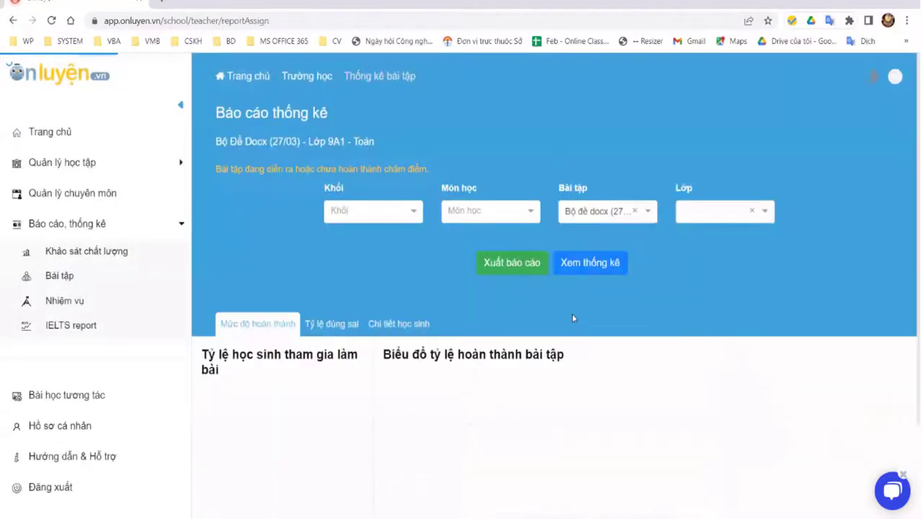
{"action": "scroll", "coordinate": [614, 156], "scroll_direction": "down", "scroll_amount": 1}
{"action": "scroll", "coordinate": [614, 155], "scroll_direction": "down", "scroll_amount": 2}
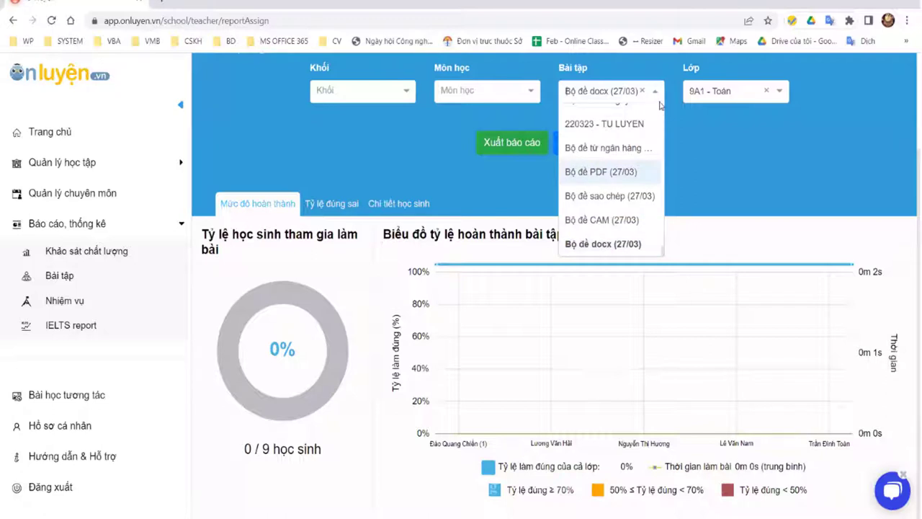
{"action": "scroll", "coordinate": [661, 180], "scroll_direction": "up", "scroll_amount": 10}
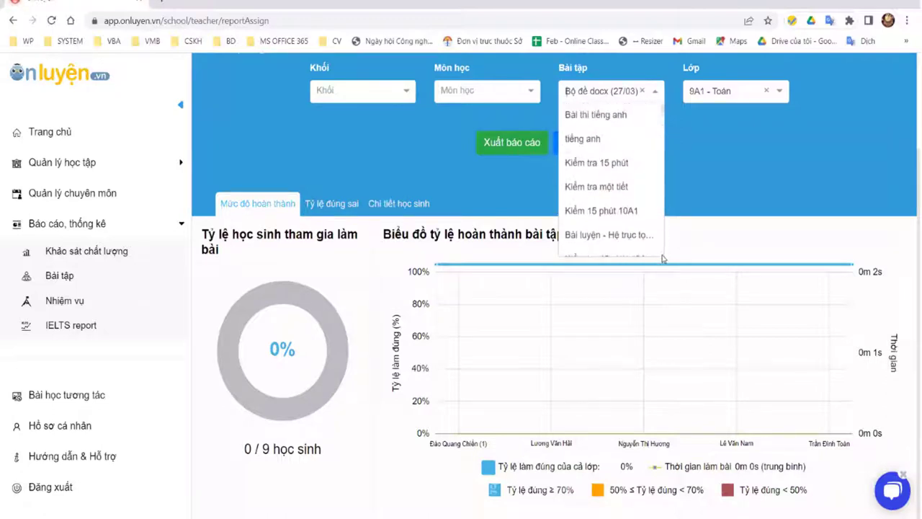
{"action": "scroll", "coordinate": [662, 259], "scroll_direction": "down", "scroll_amount": 10}
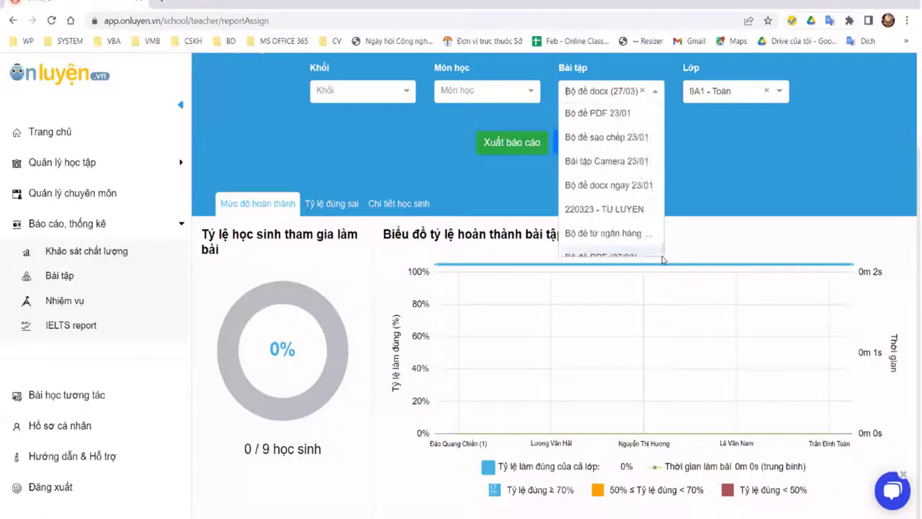
{"action": "scroll", "coordinate": [662, 259], "scroll_direction": "down", "scroll_amount": 2}
{"action": "scroll", "coordinate": [663, 251], "scroll_direction": "up", "scroll_amount": 4}
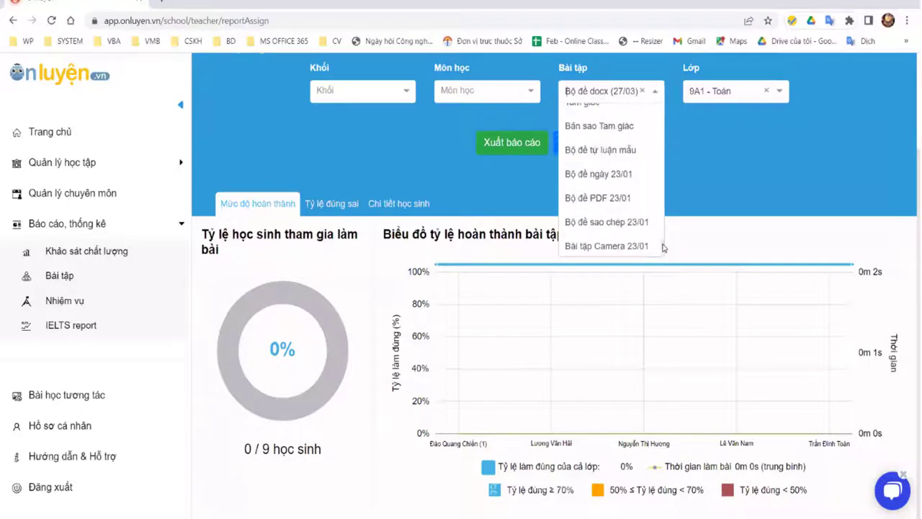
{"action": "scroll", "coordinate": [663, 244], "scroll_direction": "up", "scroll_amount": 1}
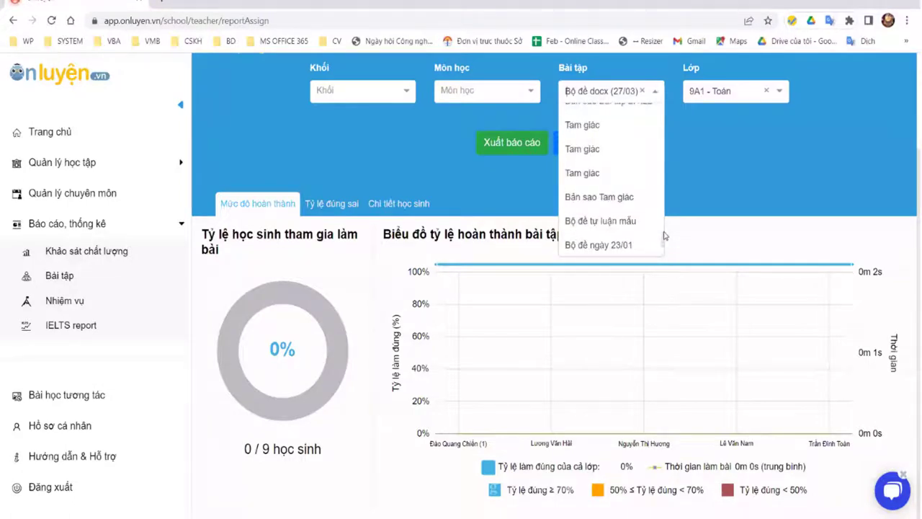
{"action": "scroll", "coordinate": [663, 235], "scroll_direction": "up", "scroll_amount": 5}
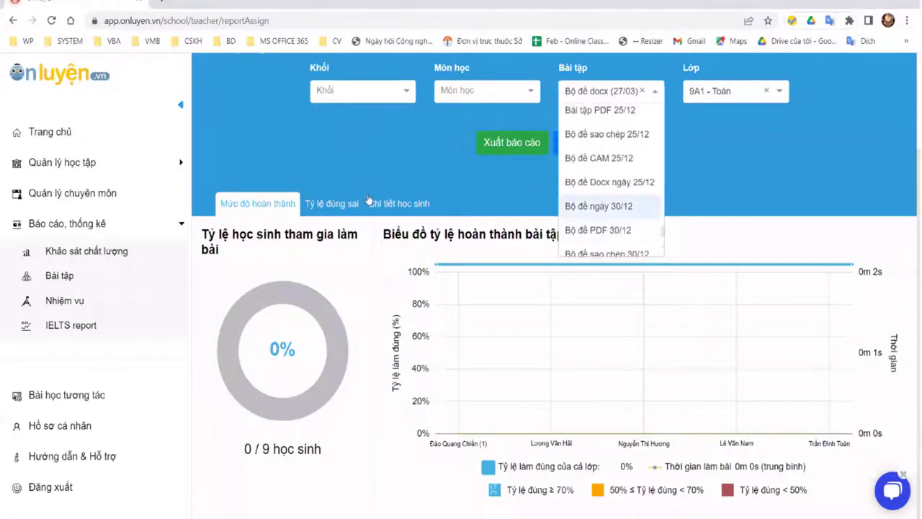
{"action": "left_click", "coordinate": [371, 93]}
{"action": "scroll", "coordinate": [364, 180], "scroll_direction": "down", "scroll_amount": 3}
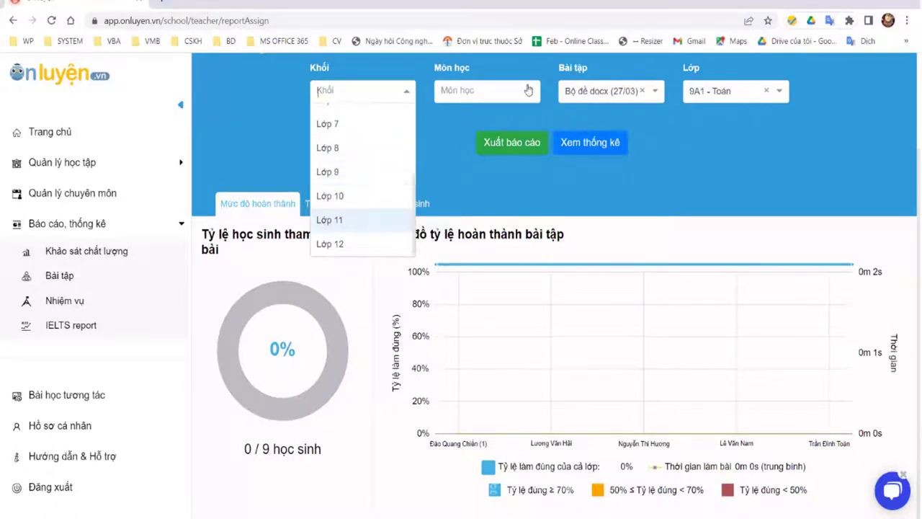
Step: Filter the report to Lớp 9 Toán and load statistics for BÀI TẬP TOAN 9
{"action": "left_click", "coordinate": [329, 172]}
{"action": "left_click", "coordinate": [486, 91]}
{"action": "left_click", "coordinate": [464, 116]}
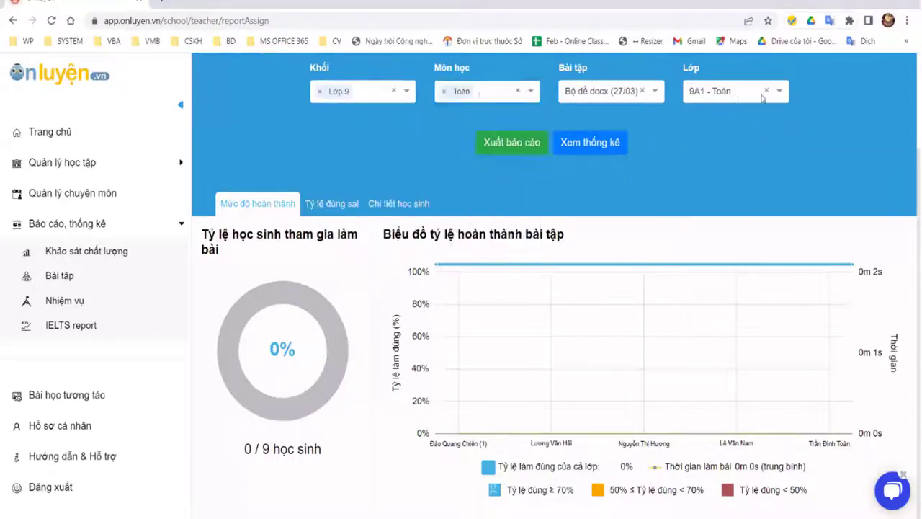
{"action": "left_click", "coordinate": [640, 93]}
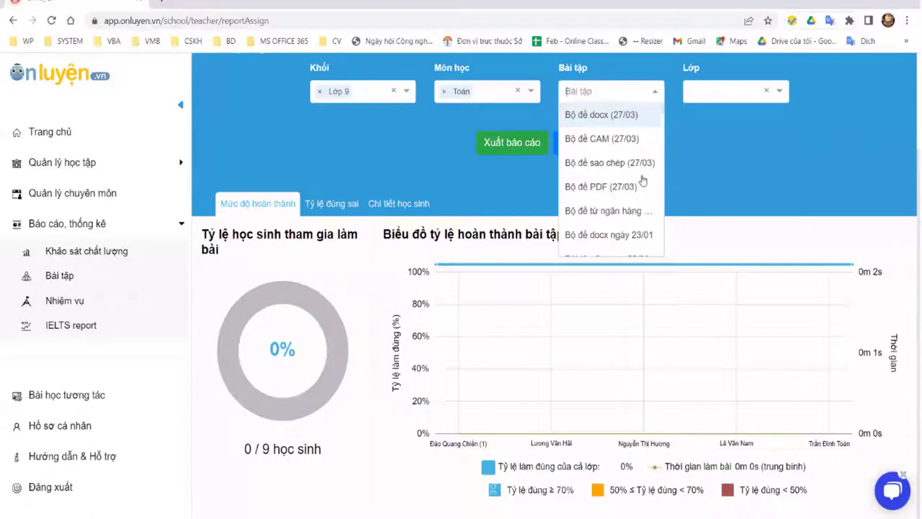
{"action": "scroll", "coordinate": [641, 185], "scroll_direction": "down", "scroll_amount": 5}
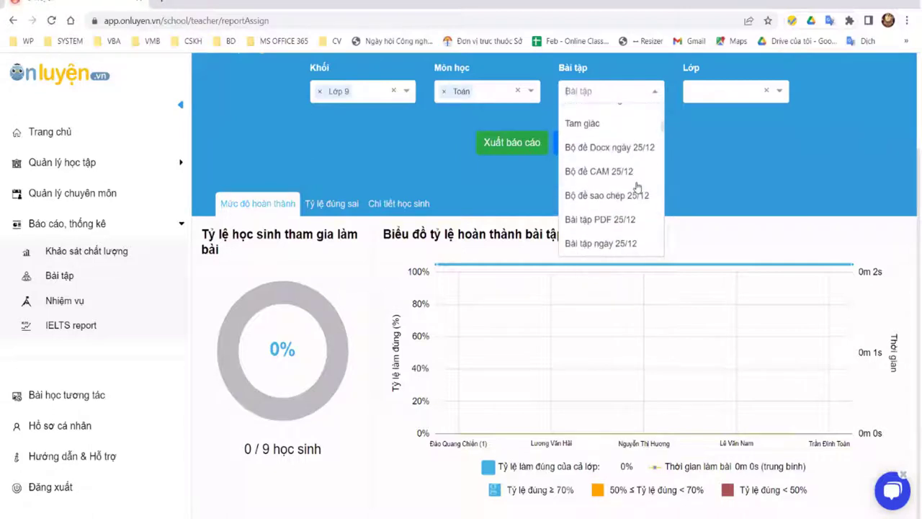
{"action": "scroll", "coordinate": [638, 184], "scroll_direction": "down", "scroll_amount": 2}
{"action": "scroll", "coordinate": [640, 158], "scroll_direction": "up", "scroll_amount": 1}
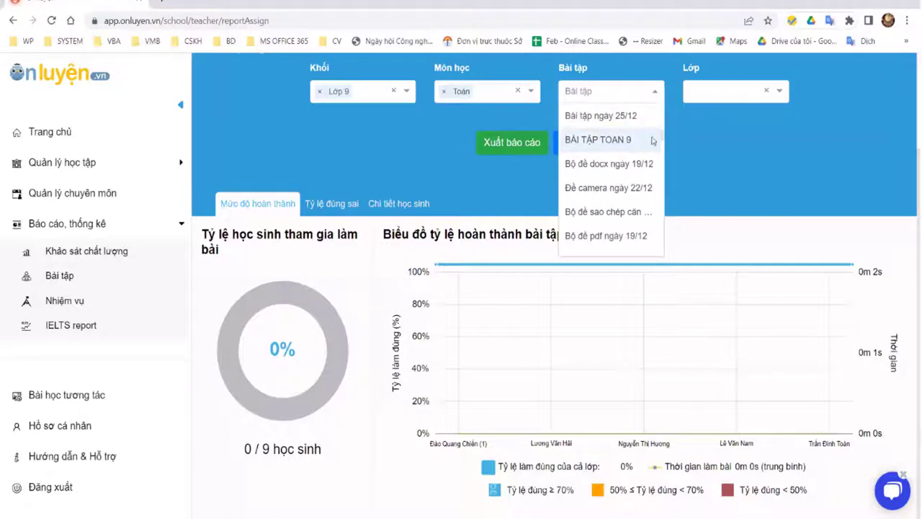
{"action": "left_click", "coordinate": [633, 140]}
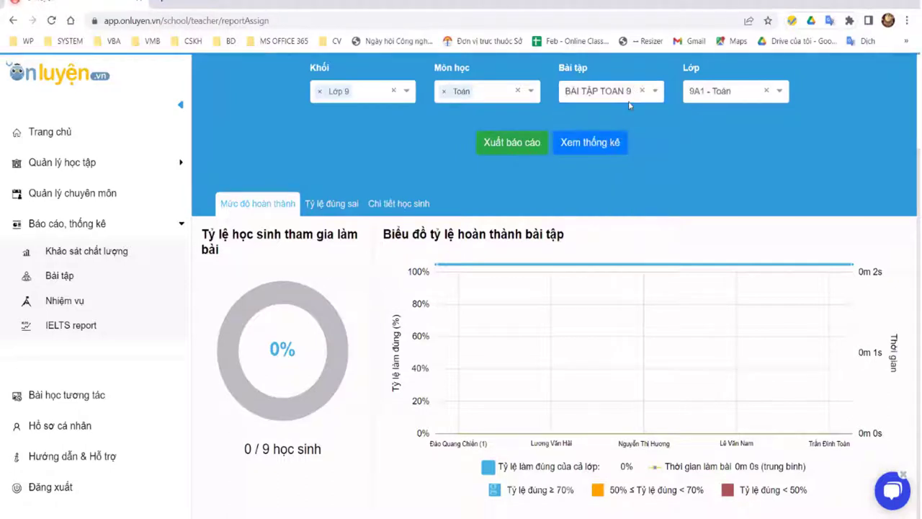
{"action": "left_click", "coordinate": [619, 148]}
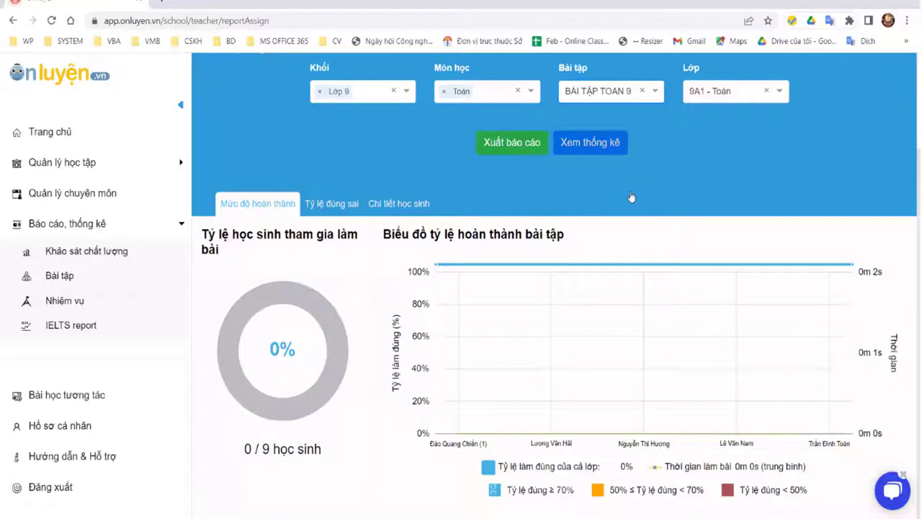
Step: Switch the exercise filter to the TEST GIAO BÀI assignment for 9A1 - Toán
{"action": "left_click", "coordinate": [610, 91]}
{"action": "scroll", "coordinate": [636, 202], "scroll_direction": "down", "scroll_amount": 2}
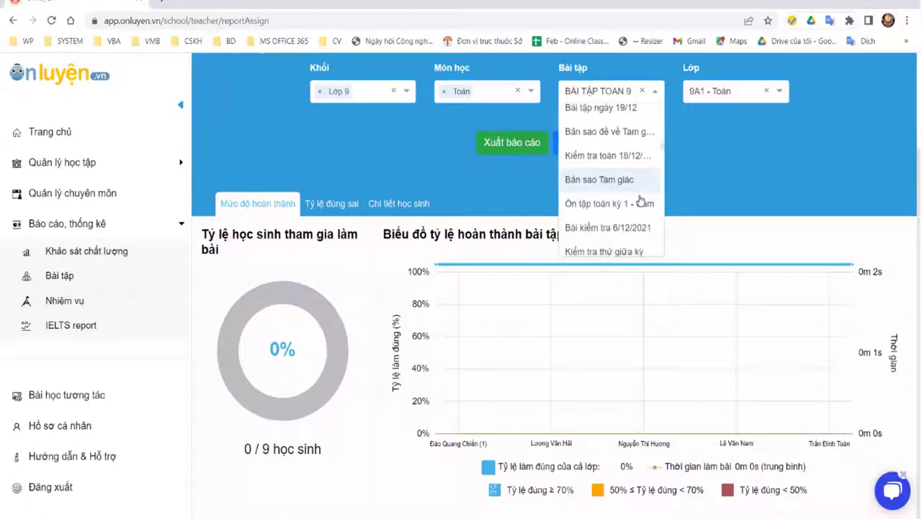
{"action": "scroll", "coordinate": [640, 202], "scroll_direction": "down", "scroll_amount": 5}
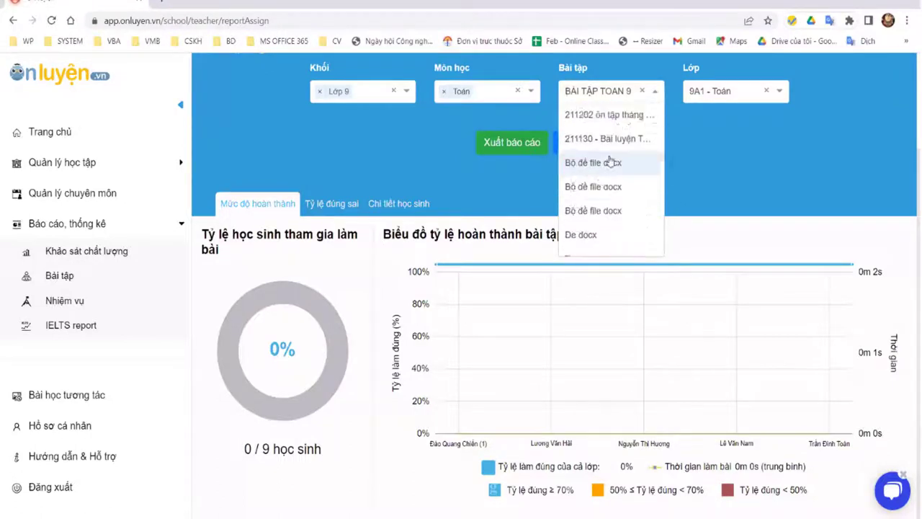
{"action": "left_click", "coordinate": [600, 146]}
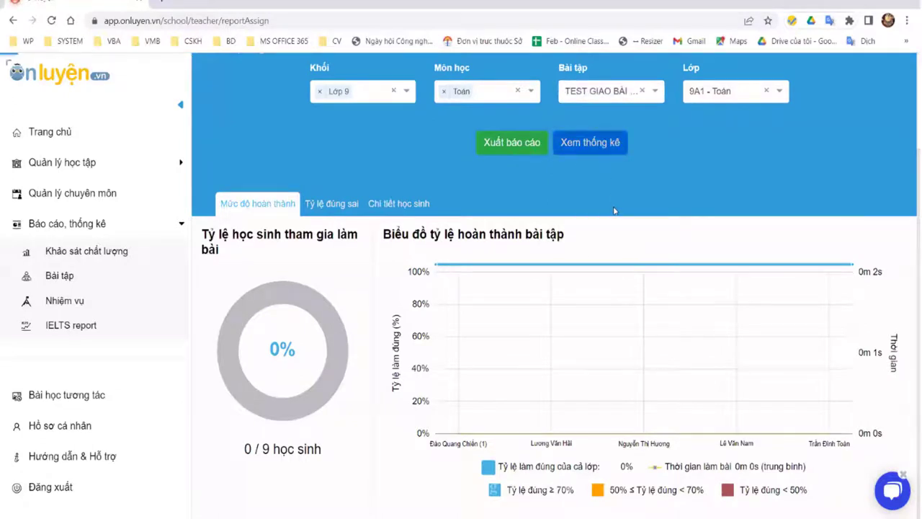
Step: Load statistics for TEST GIAO BÀI CHO 1 HOC SINH and scroll through the report
{"action": "left_click", "coordinate": [587, 142]}
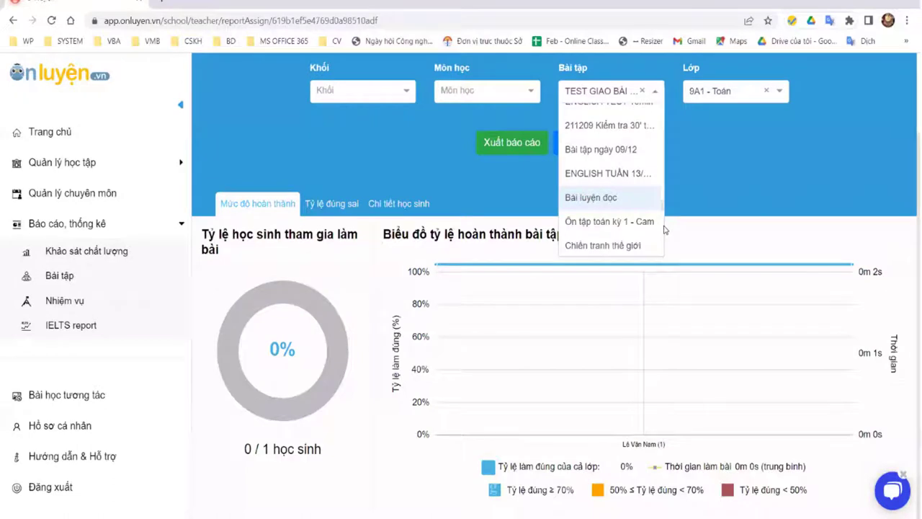
{"action": "scroll", "coordinate": [664, 229], "scroll_direction": "down", "scroll_amount": 5}
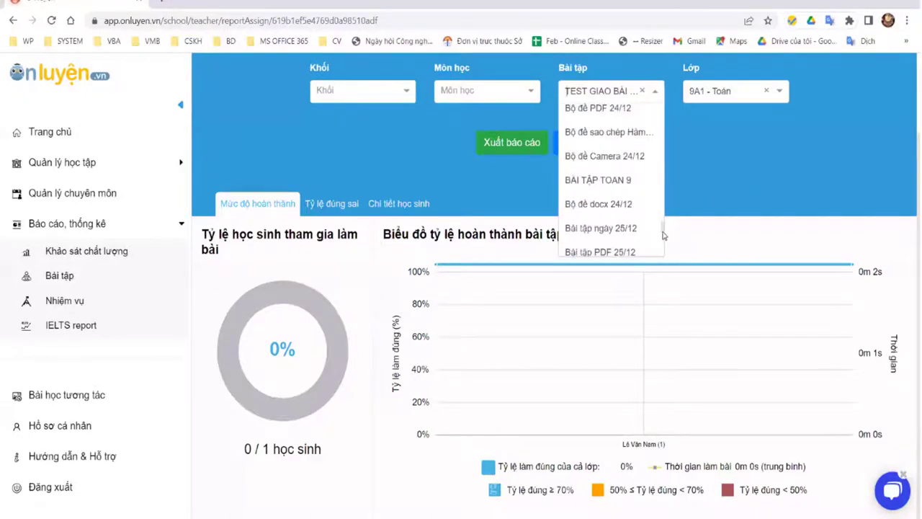
{"action": "scroll", "coordinate": [664, 237], "scroll_direction": "down", "scroll_amount": 6}
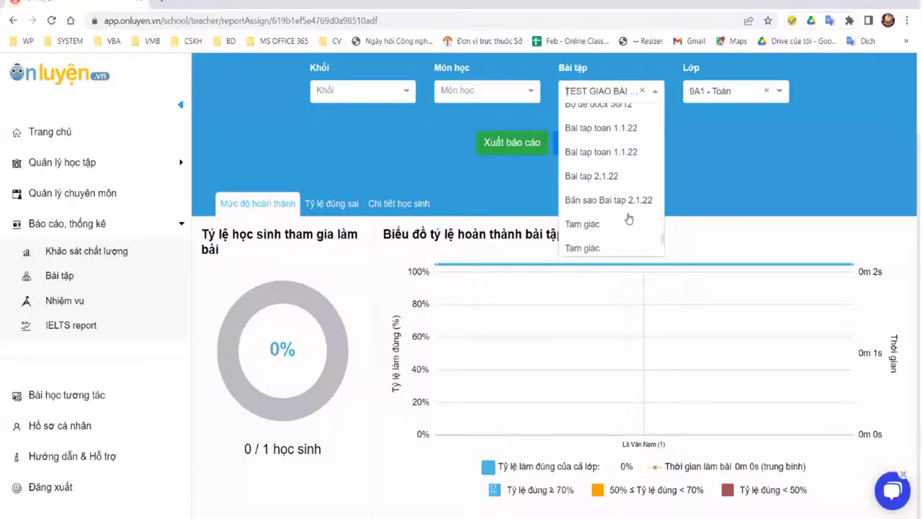
{"action": "scroll", "coordinate": [594, 203], "scroll_direction": "down", "scroll_amount": 2}
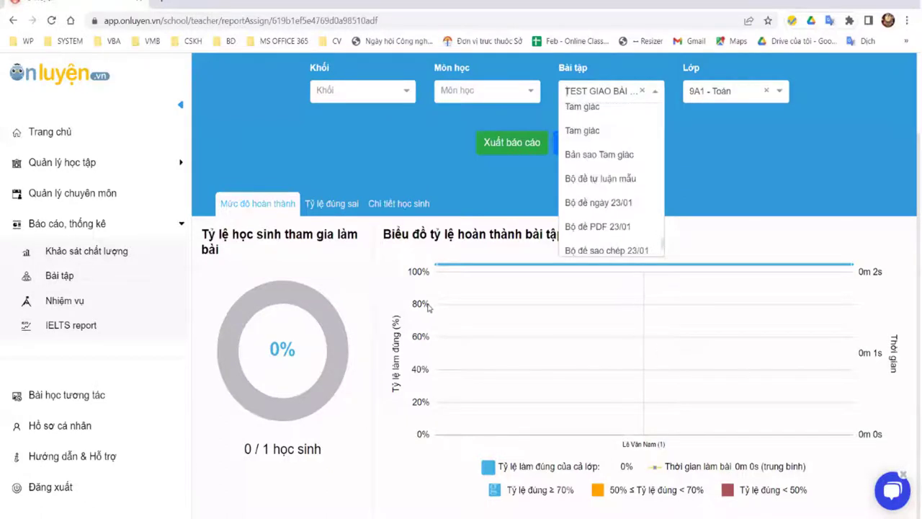
{"action": "scroll", "coordinate": [641, 248], "scroll_direction": "down", "scroll_amount": 1}
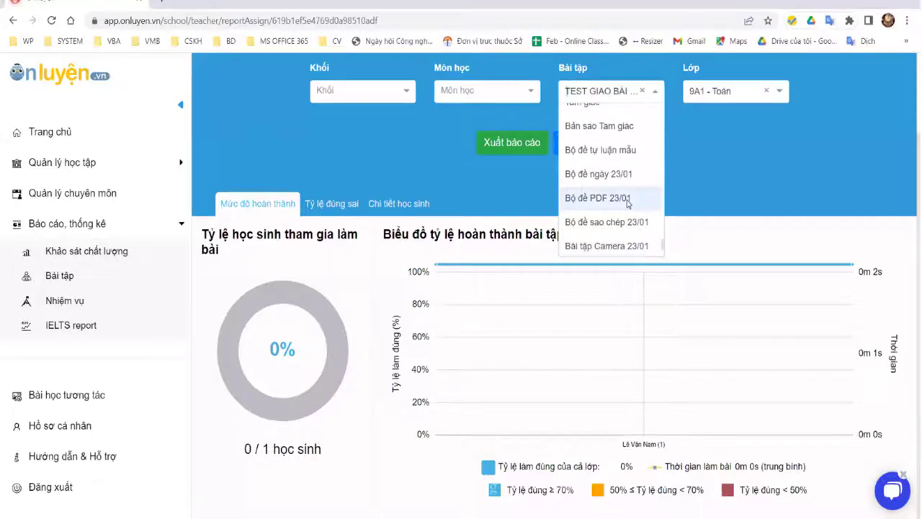
{"action": "scroll", "coordinate": [662, 249], "scroll_direction": "down", "scroll_amount": 2}
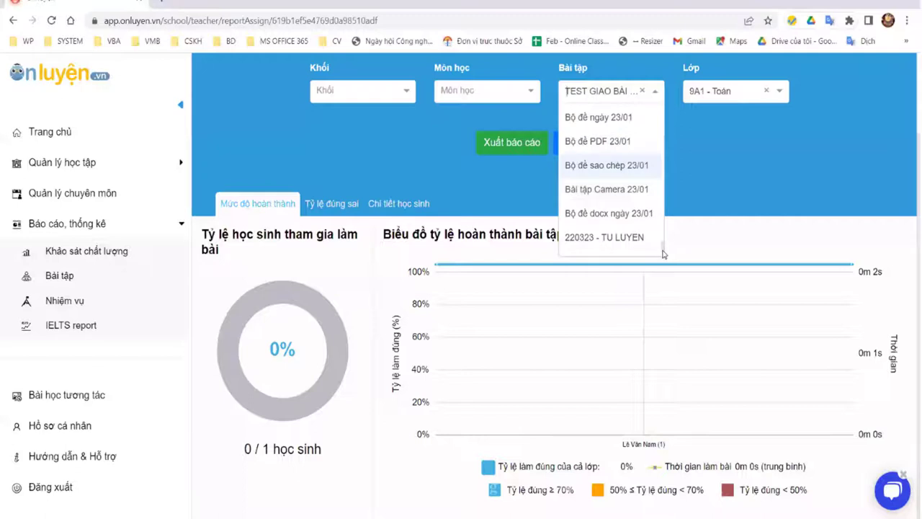
{"action": "scroll", "coordinate": [663, 254], "scroll_direction": "down", "scroll_amount": 1}
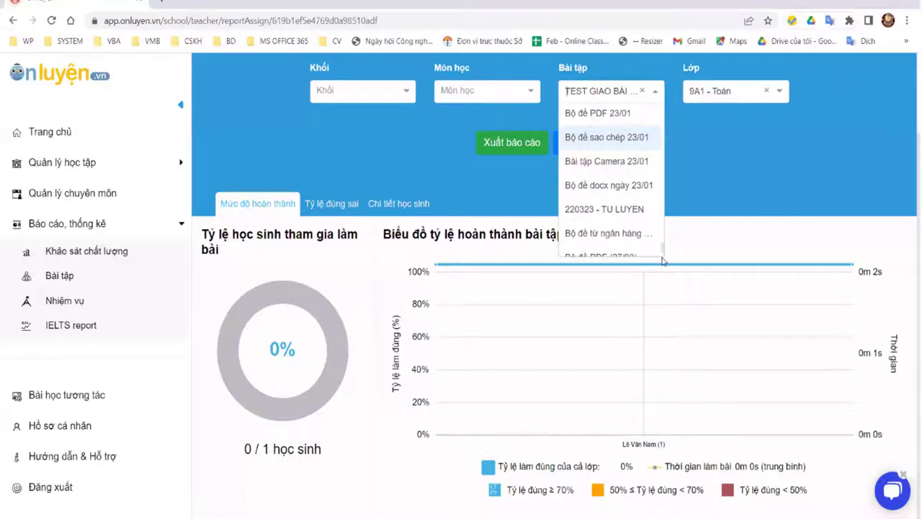
{"action": "scroll", "coordinate": [662, 254], "scroll_direction": "down", "scroll_amount": 3}
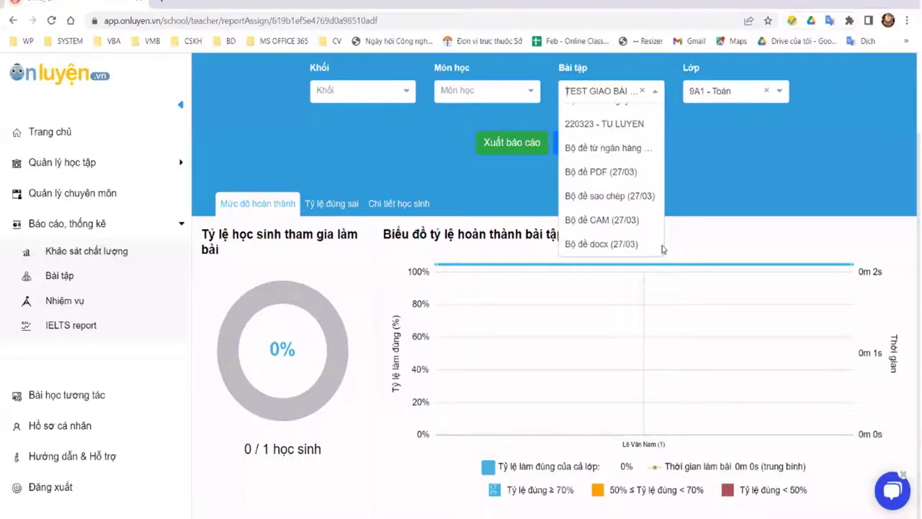
{"action": "scroll", "coordinate": [661, 241], "scroll_direction": "up", "scroll_amount": 5}
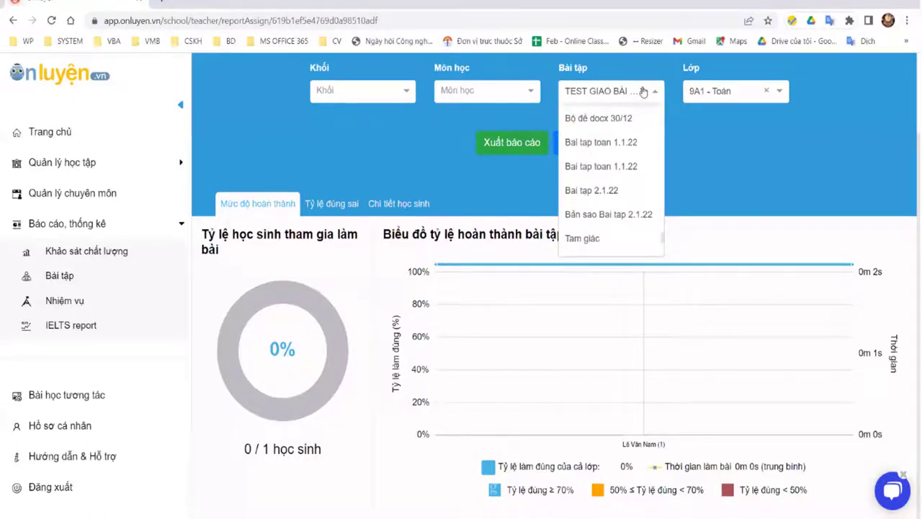
Step: Search the Bài tập filter for 'kiem', browse the matching tests, then clear the search
{"action": "left_click", "coordinate": [642, 91]}
{"action": "type", "text": "kiem"}
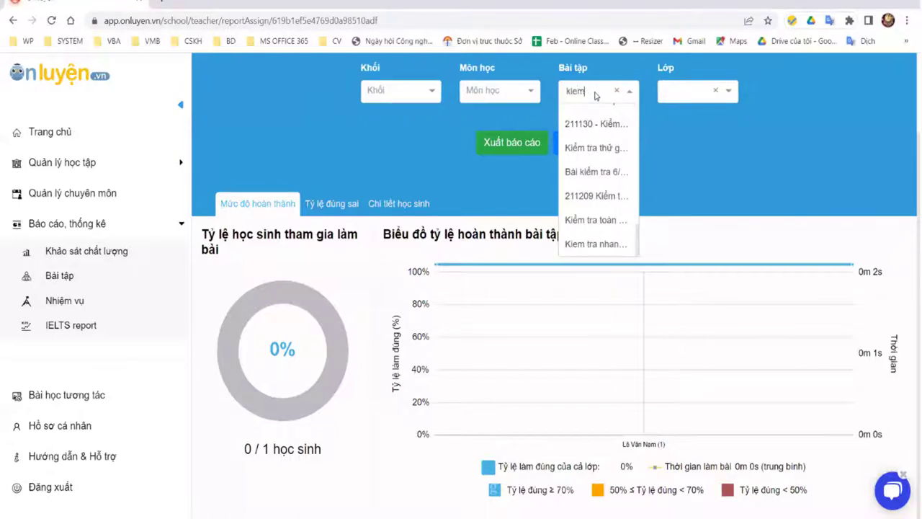
{"action": "type", "text": "e"}
{"action": "type", "text": "r"}
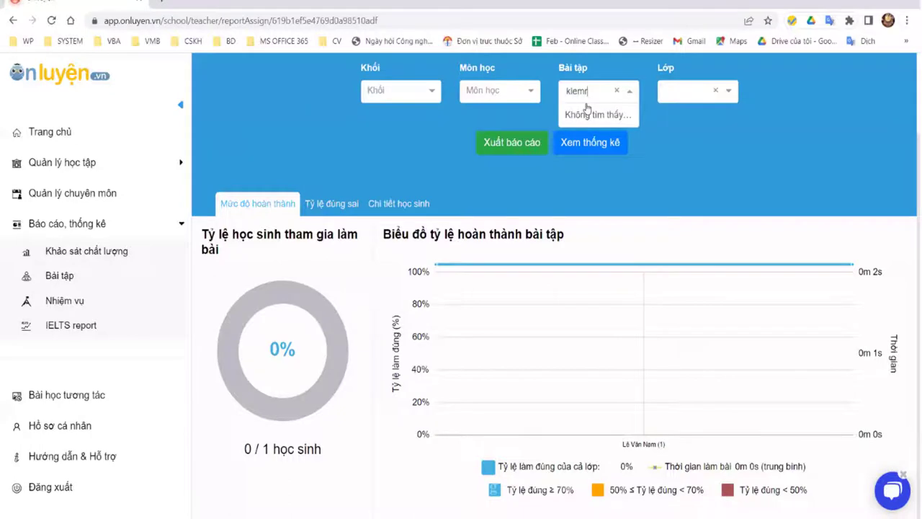
{"action": "key", "text": "BackSpace"}
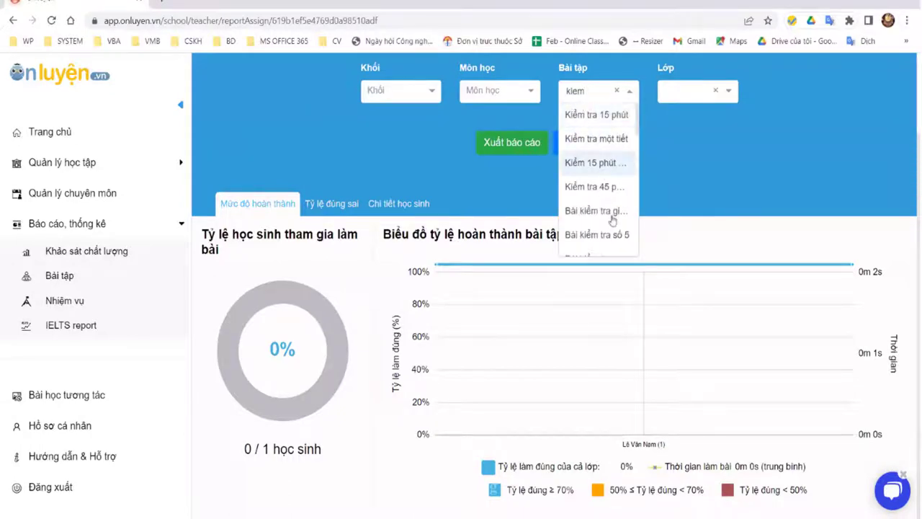
{"action": "scroll", "coordinate": [615, 229], "scroll_direction": "down", "scroll_amount": 5}
{"action": "scroll", "coordinate": [620, 236], "scroll_direction": "down", "scroll_amount": 5}
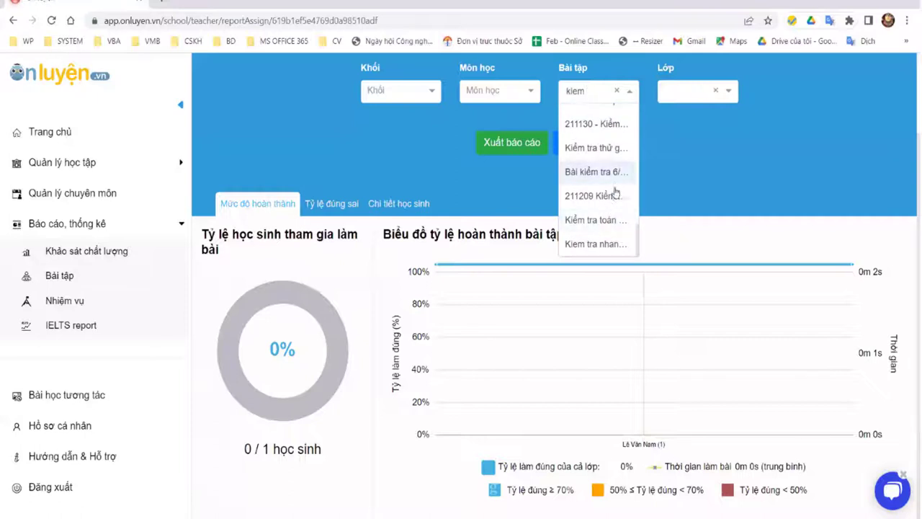
{"action": "scroll", "coordinate": [613, 198], "scroll_direction": "up", "scroll_amount": 10}
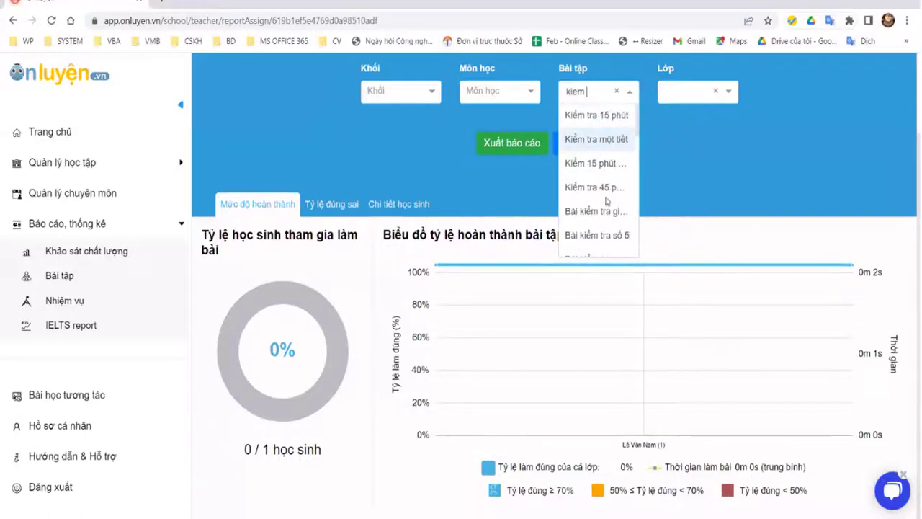
{"action": "scroll", "coordinate": [612, 194], "scroll_direction": "up", "scroll_amount": 2}
{"action": "key", "text": "BackSpace"}
{"action": "key", "text": "BackSpace"}
{"action": "key", "text": "BackSpace"}
{"action": "key", "text": "BackSpace"}
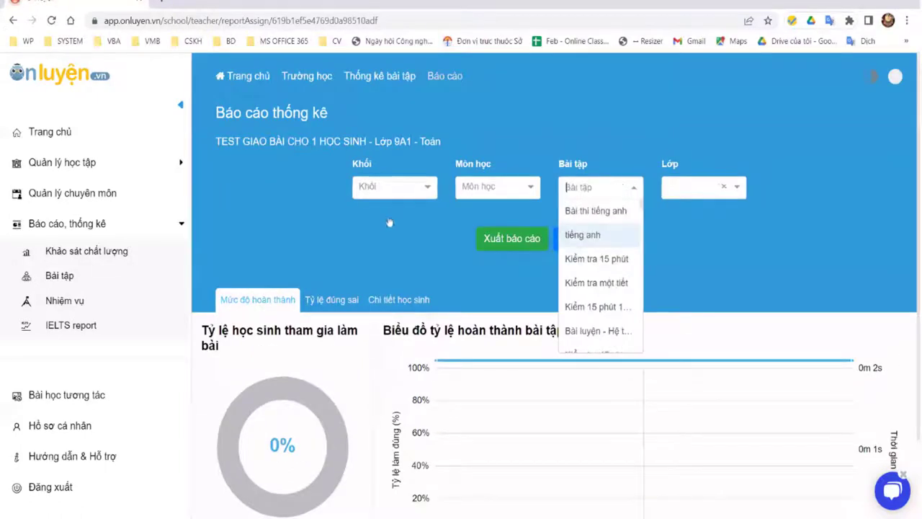
Step: Set the grade filter to Lớp 9 and the subject to Toán
{"action": "left_click", "coordinate": [392, 186]}
{"action": "scroll", "coordinate": [385, 277], "scroll_direction": "down", "scroll_amount": 3}
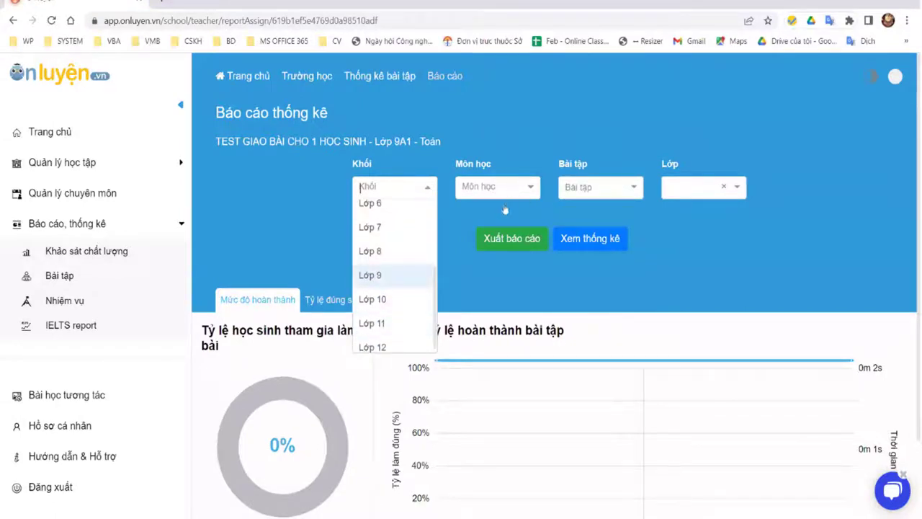
{"action": "key", "text": "Return"}
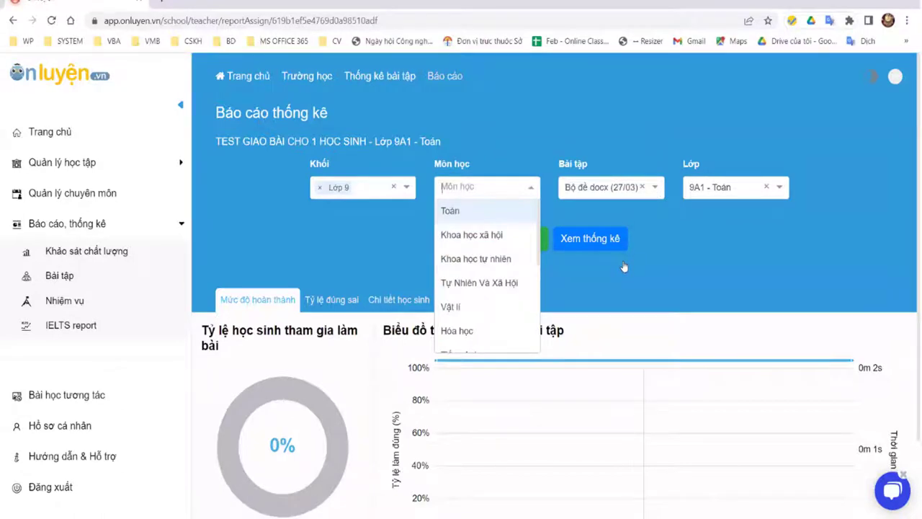
{"action": "key", "text": "Return"}
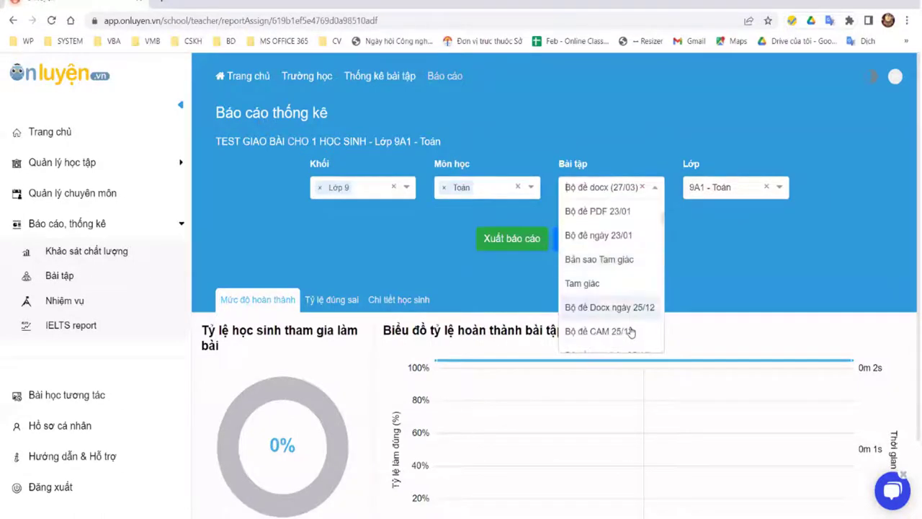
Step: Browse the Bài tập list and keep Bộ đề docx (27/03) selected
{"action": "scroll", "coordinate": [630, 331], "scroll_direction": "down", "scroll_amount": 3}
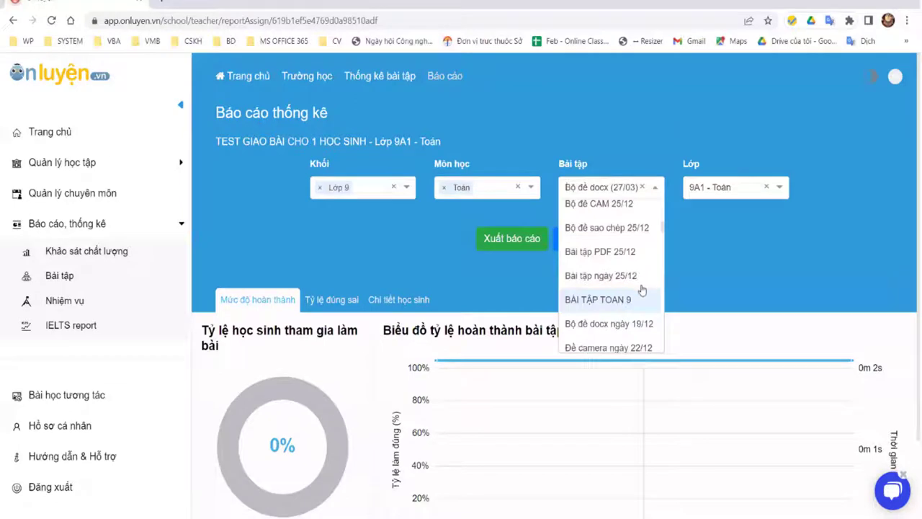
{"action": "scroll", "coordinate": [640, 293], "scroll_direction": "down", "scroll_amount": 2}
{"action": "scroll", "coordinate": [639, 300], "scroll_direction": "down", "scroll_amount": 2}
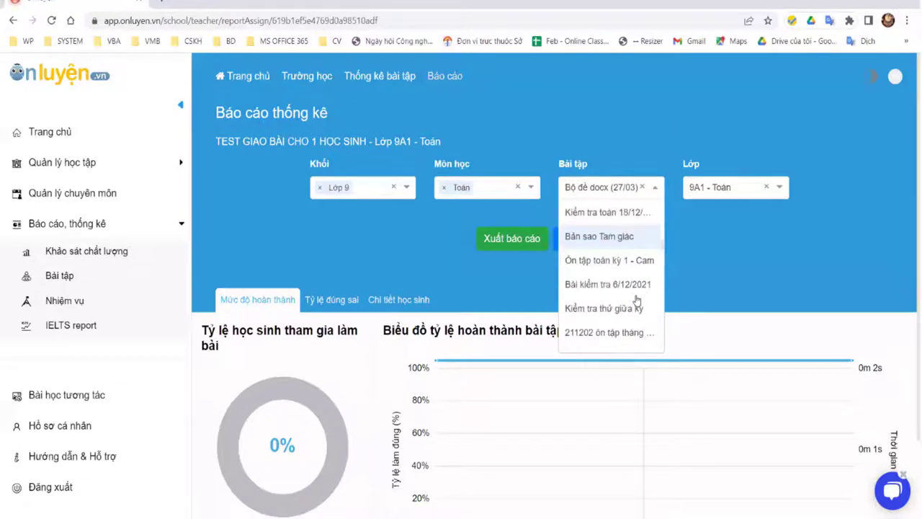
{"action": "scroll", "coordinate": [636, 298], "scroll_direction": "down", "scroll_amount": 2}
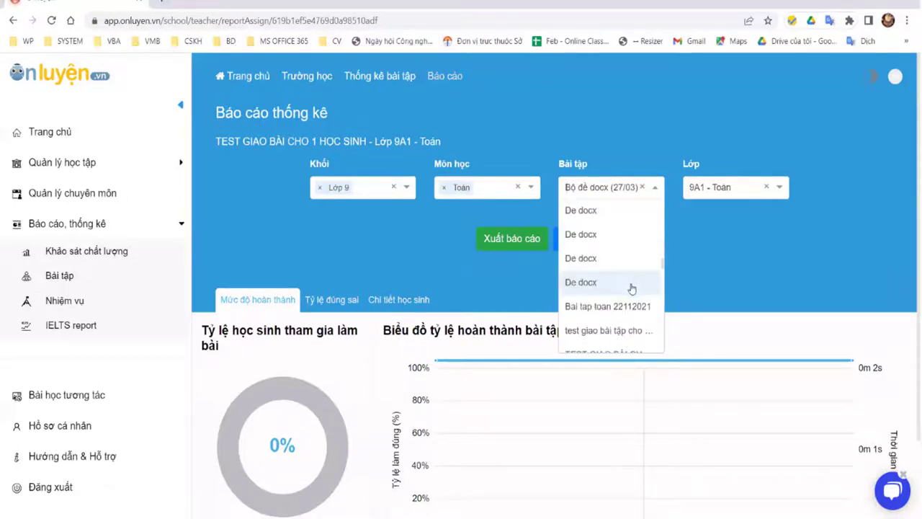
{"action": "scroll", "coordinate": [629, 290], "scroll_direction": "down", "scroll_amount": 2}
{"action": "scroll", "coordinate": [628, 291], "scroll_direction": "down", "scroll_amount": 2}
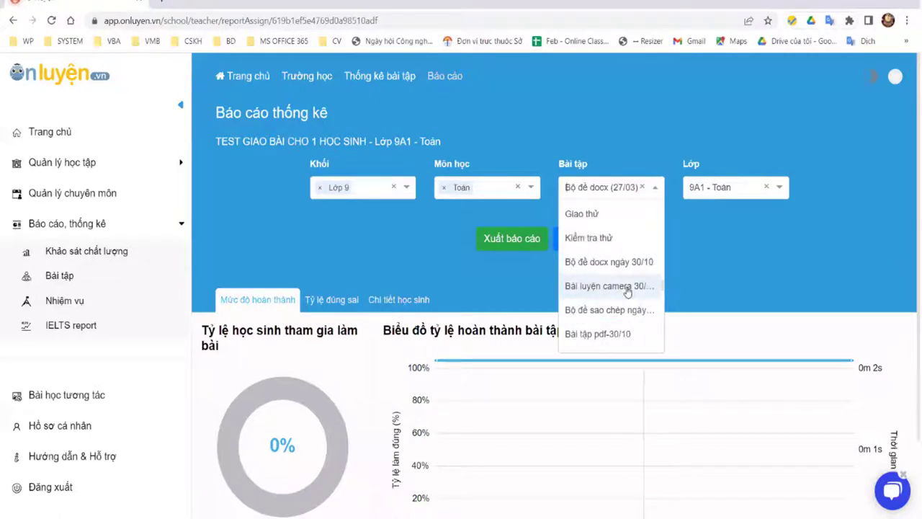
{"action": "scroll", "coordinate": [635, 285], "scroll_direction": "down", "scroll_amount": 2}
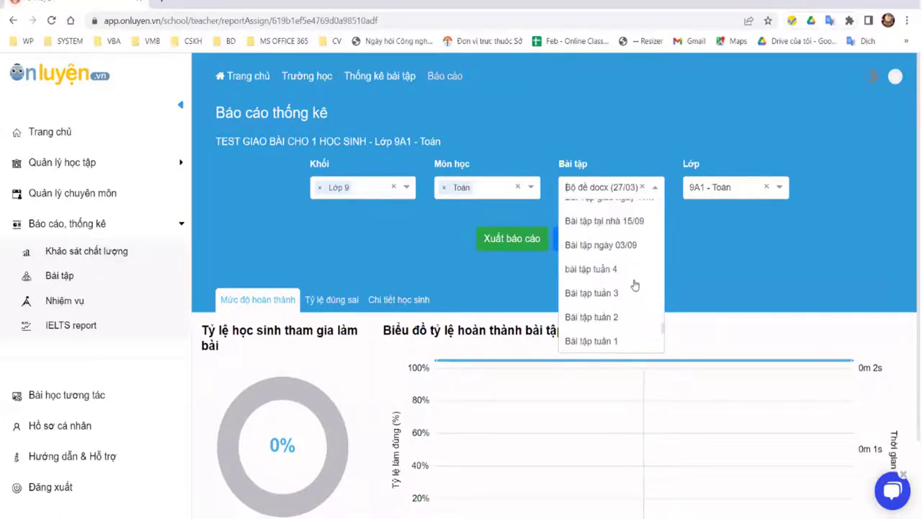
{"action": "scroll", "coordinate": [634, 286], "scroll_direction": "down", "scroll_amount": 1}
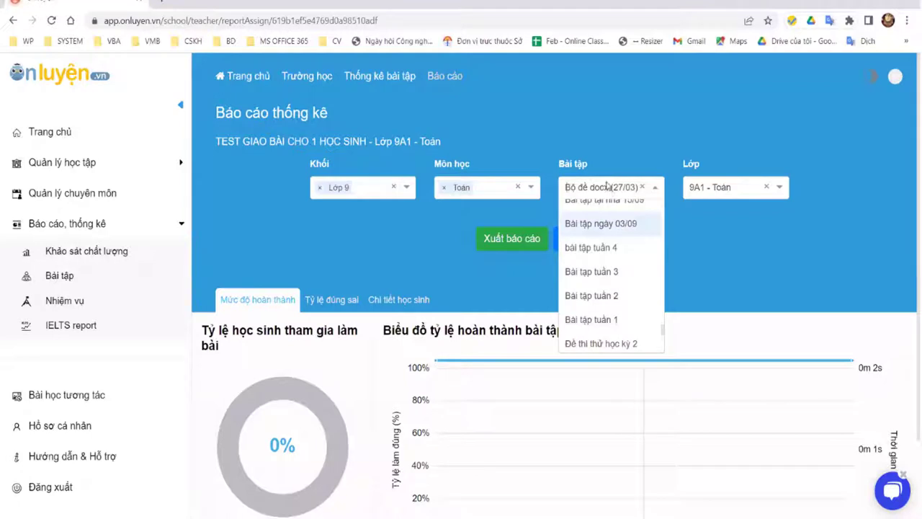
{"action": "scroll", "coordinate": [616, 258], "scroll_direction": "down", "scroll_amount": 5}
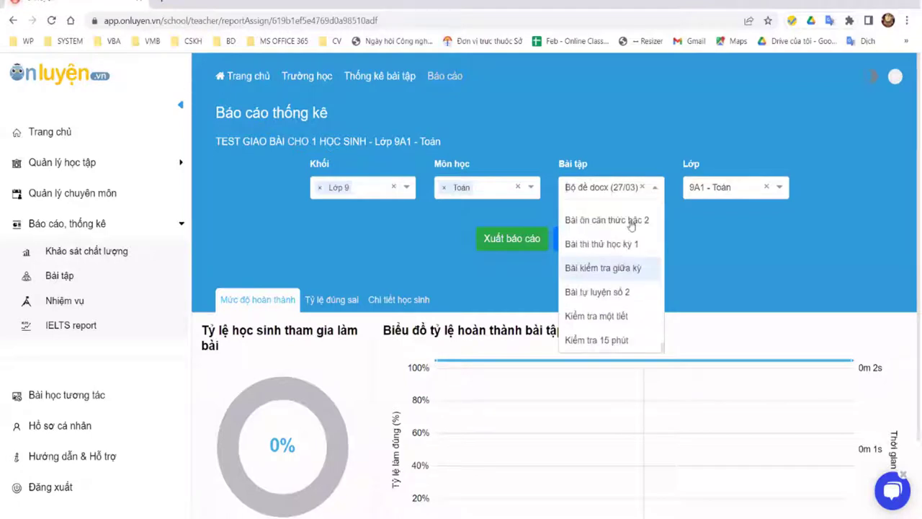
{"action": "scroll", "coordinate": [757, 137], "scroll_direction": "down", "scroll_amount": 1}
{"action": "left_click", "coordinate": [548, 209]}
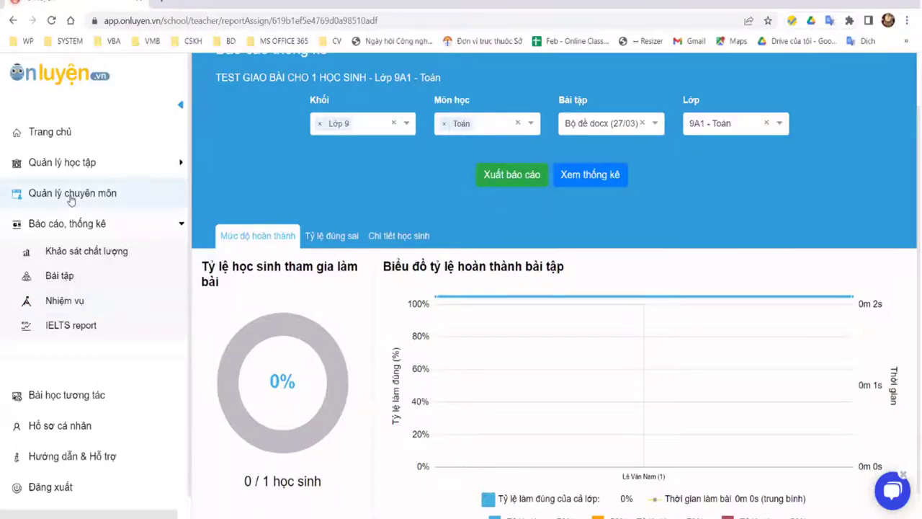
Step: Open class 9A1 - Toán from Quản lý lớp học and show its Bộ đề được giao
{"action": "left_click", "coordinate": [74, 169]}
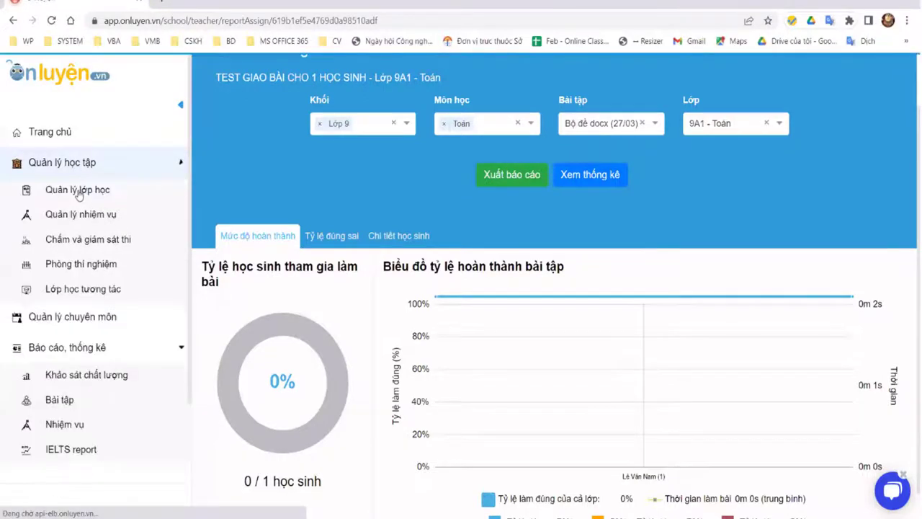
{"action": "left_click", "coordinate": [78, 191]}
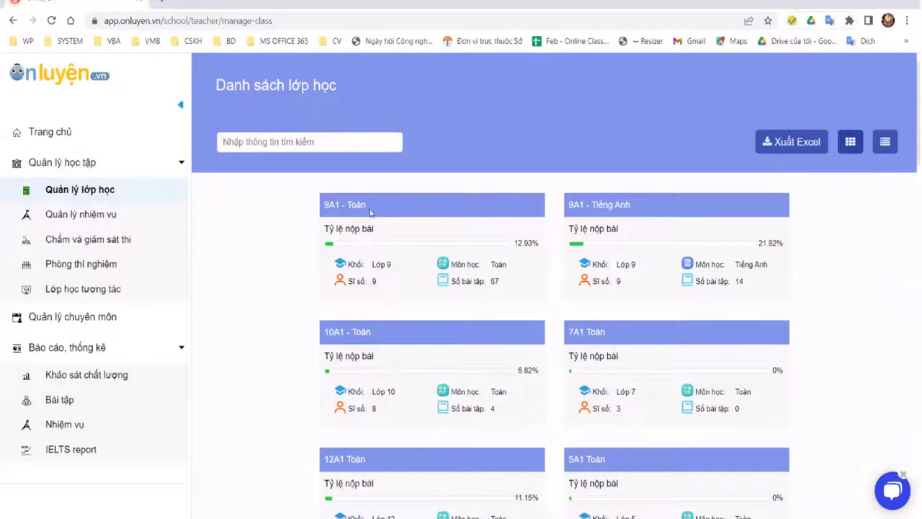
{"action": "left_click", "coordinate": [370, 209]}
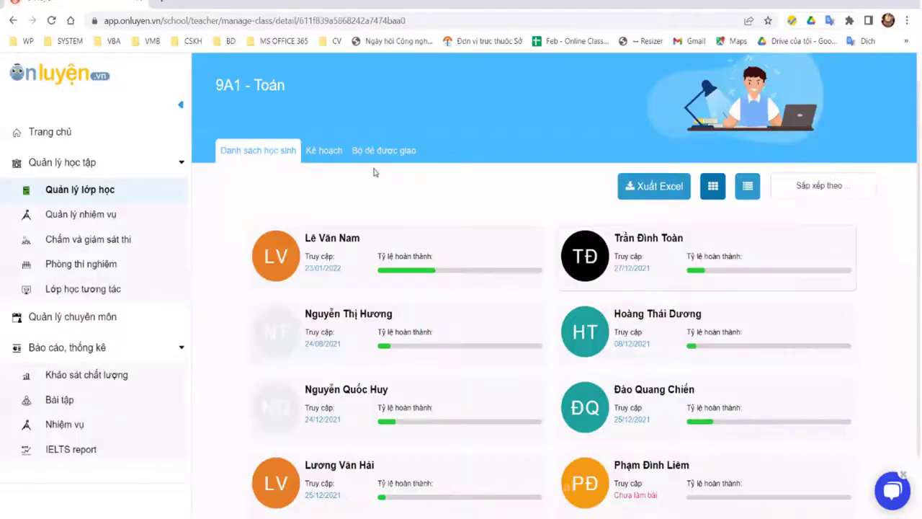
{"action": "left_click", "coordinate": [387, 151]}
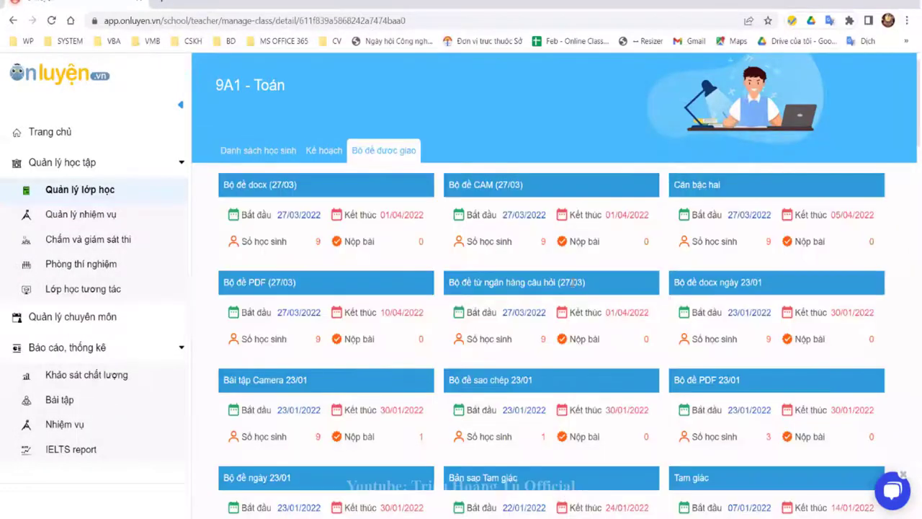
Step: Scroll the assigned sets back to August 2021 and open Bài kiểm tra giữa kỳ
{"action": "scroll", "coordinate": [573, 283], "scroll_direction": "down", "scroll_amount": 2}
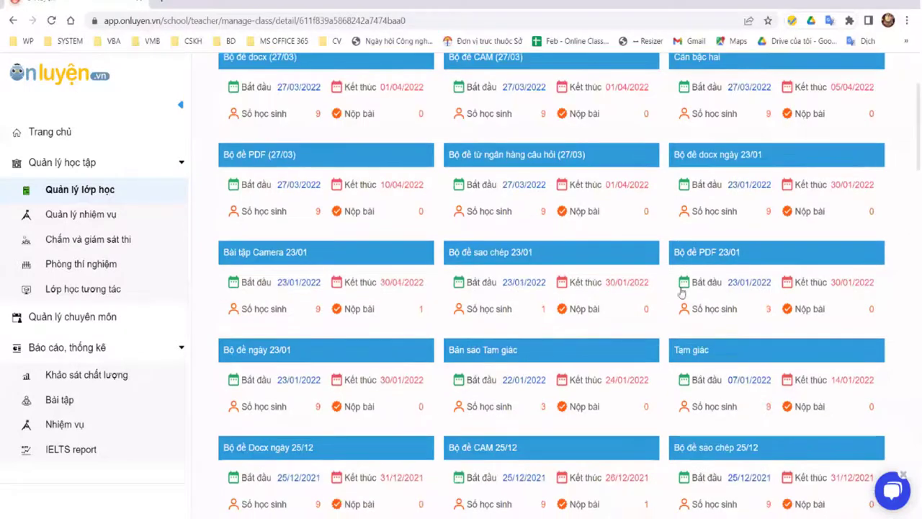
{"action": "scroll", "coordinate": [561, 252], "scroll_direction": "up", "scroll_amount": 3}
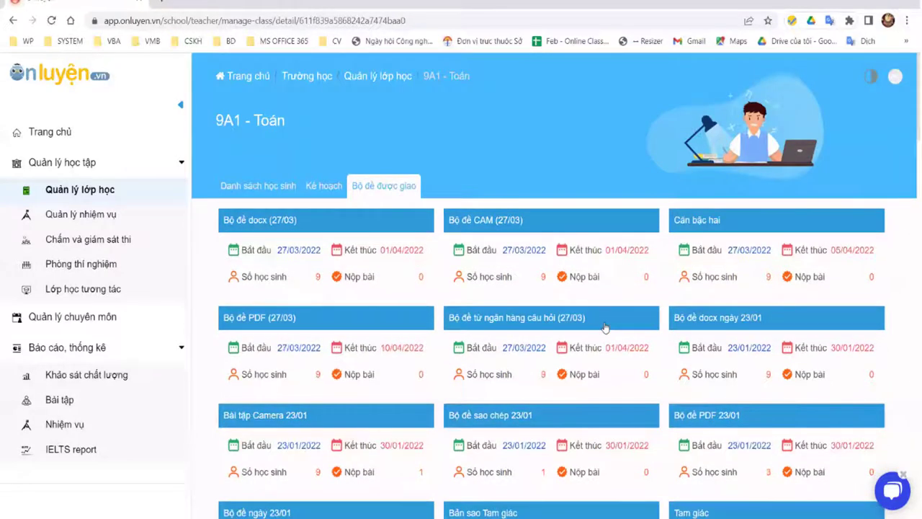
{"action": "scroll", "coordinate": [605, 328], "scroll_direction": "down", "scroll_amount": 5}
{"action": "scroll", "coordinate": [609, 328], "scroll_direction": "down", "scroll_amount": 3}
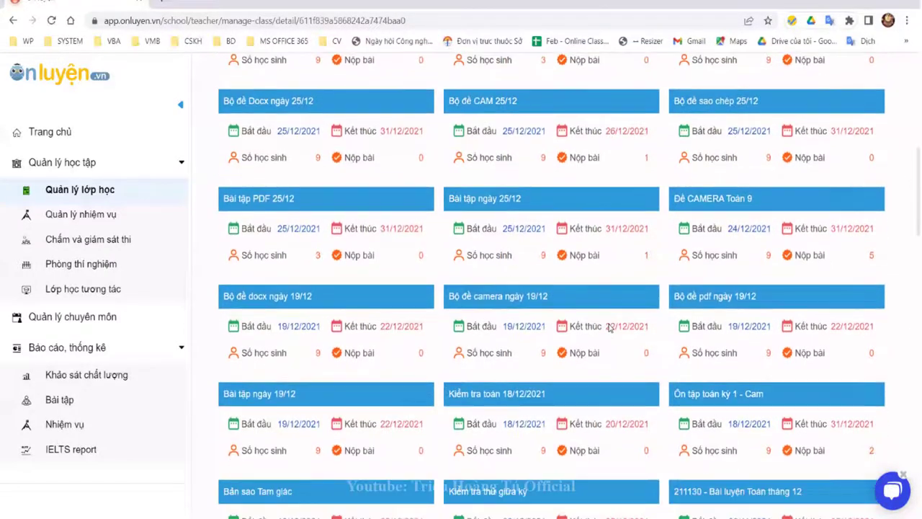
{"action": "scroll", "coordinate": [608, 328], "scroll_direction": "down", "scroll_amount": 2}
{"action": "scroll", "coordinate": [608, 330], "scroll_direction": "down", "scroll_amount": 2}
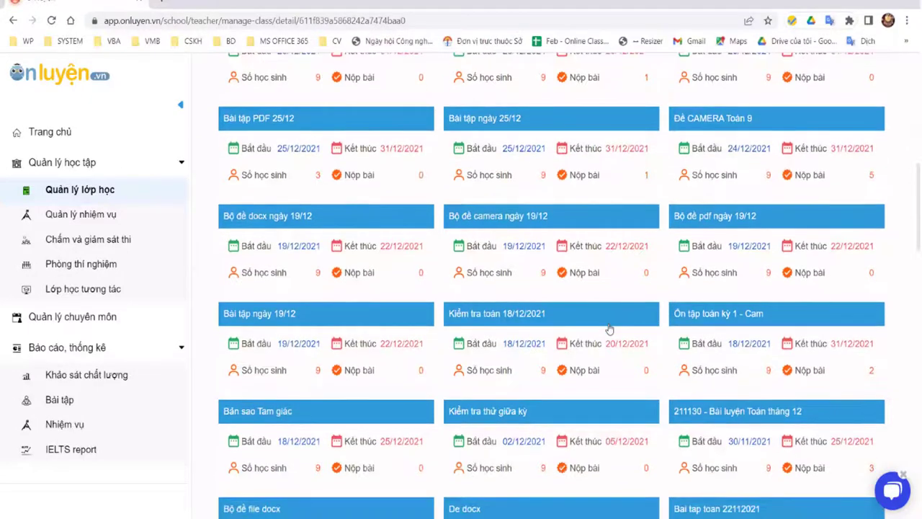
{"action": "scroll", "coordinate": [608, 329], "scroll_direction": "down", "scroll_amount": 5}
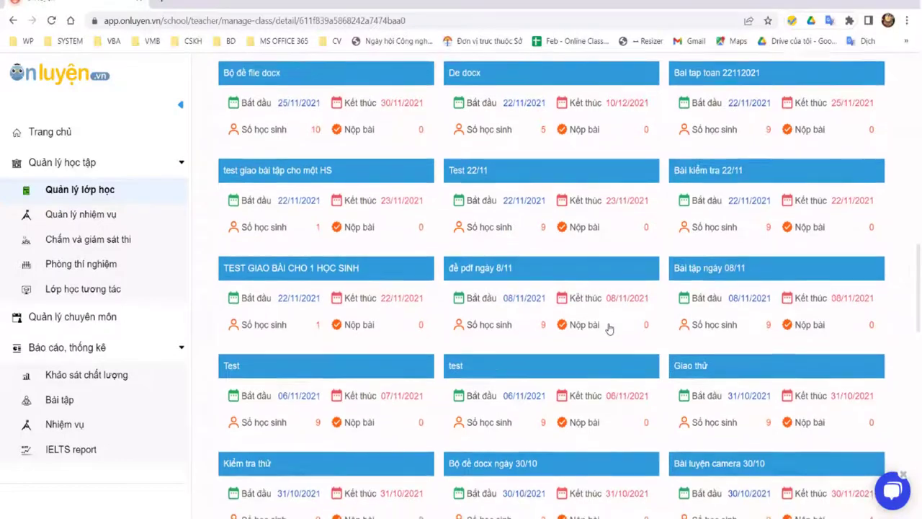
{"action": "scroll", "coordinate": [608, 328], "scroll_direction": "down", "scroll_amount": 4}
{"action": "scroll", "coordinate": [609, 329], "scroll_direction": "down", "scroll_amount": 6}
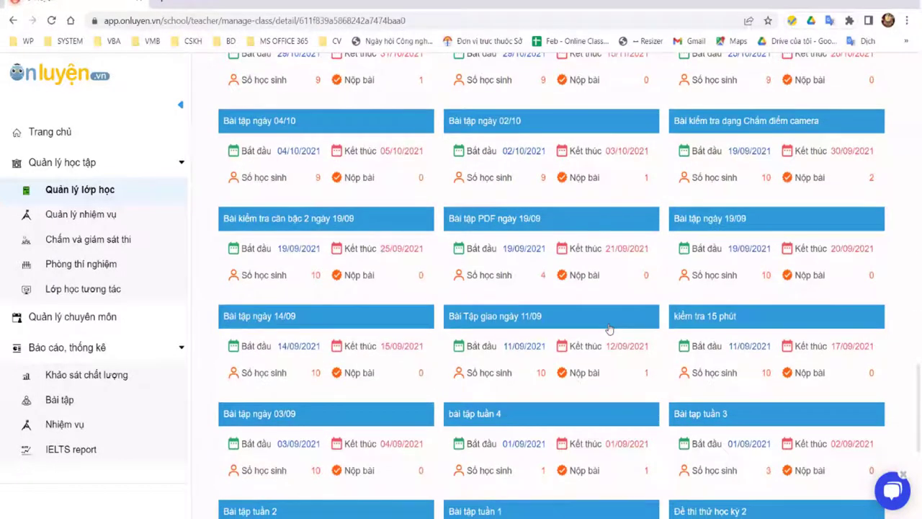
{"action": "scroll", "coordinate": [608, 329], "scroll_direction": "down", "scroll_amount": 5}
{"action": "scroll", "coordinate": [714, 338], "scroll_direction": "down", "scroll_amount": 1}
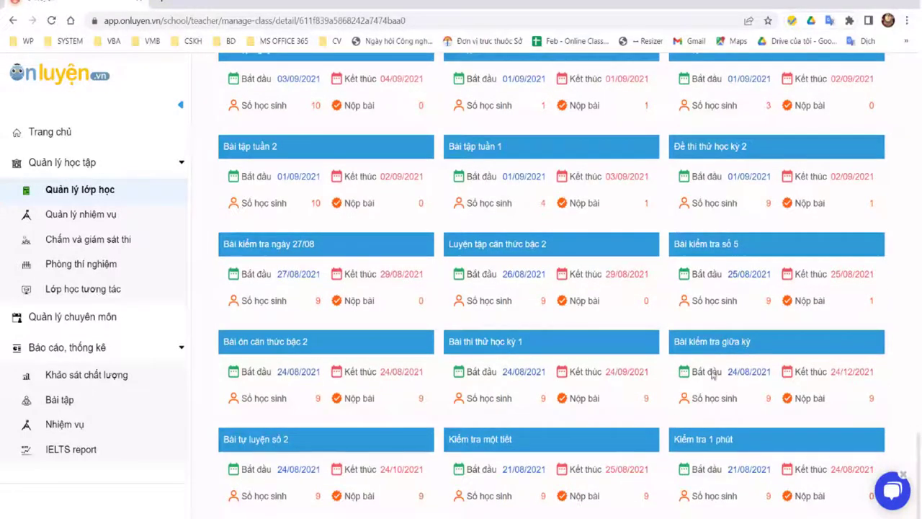
{"action": "left_click", "coordinate": [710, 341]}
Step: Open and review the 9A1 - Toán statistics report for the midterm test
{"action": "left_click", "coordinate": [556, 348]}
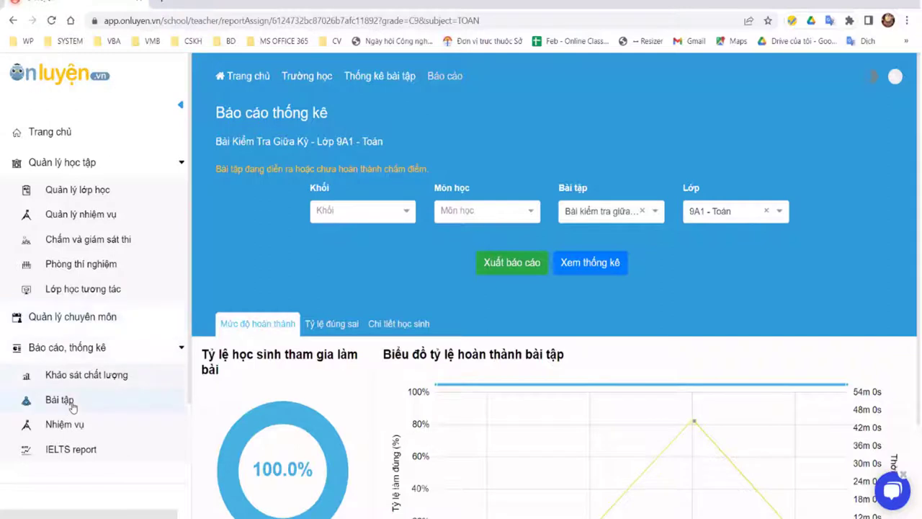
{"action": "scroll", "coordinate": [705, 297], "scroll_direction": "down", "scroll_amount": 2}
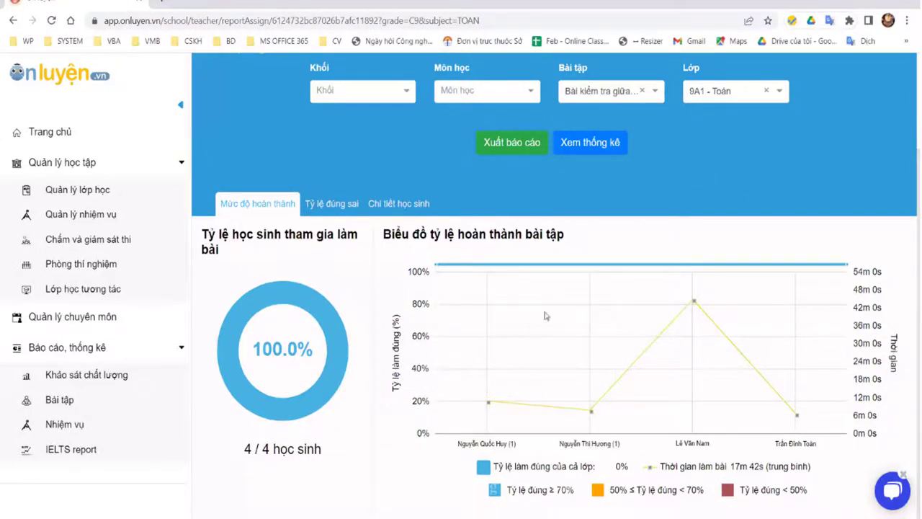
{"action": "scroll", "coordinate": [546, 316], "scroll_direction": "up", "scroll_amount": 3}
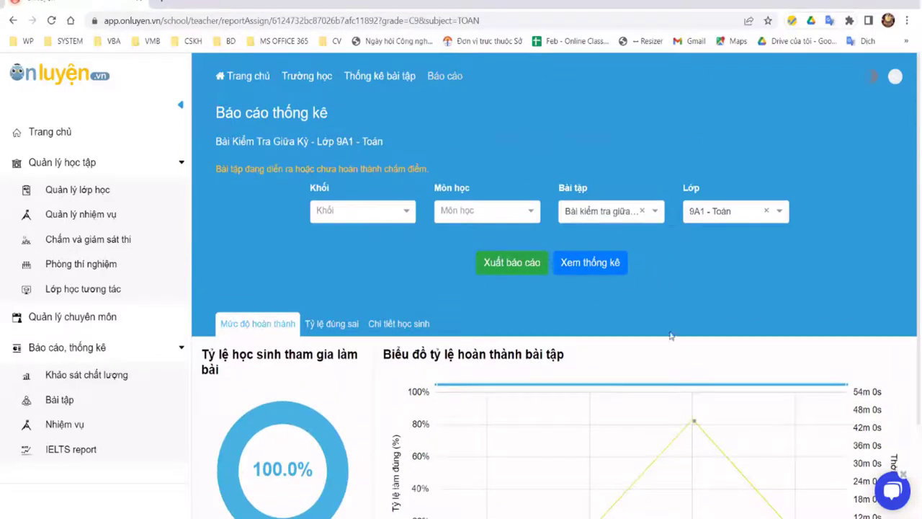
{"action": "scroll", "coordinate": [680, 398], "scroll_direction": "down", "scroll_amount": 3}
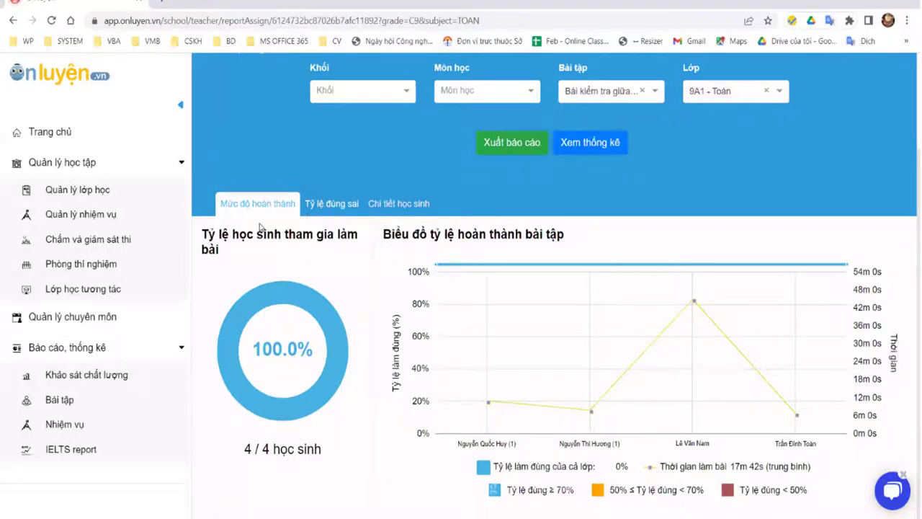
Step: Switch between Tỷ lệ đúng sai and Mức độ hoàn thành, then show Chi tiết học sinh
{"action": "left_click", "coordinate": [331, 203]}
{"action": "left_click", "coordinate": [257, 223]}
{"action": "left_click", "coordinate": [398, 203]}
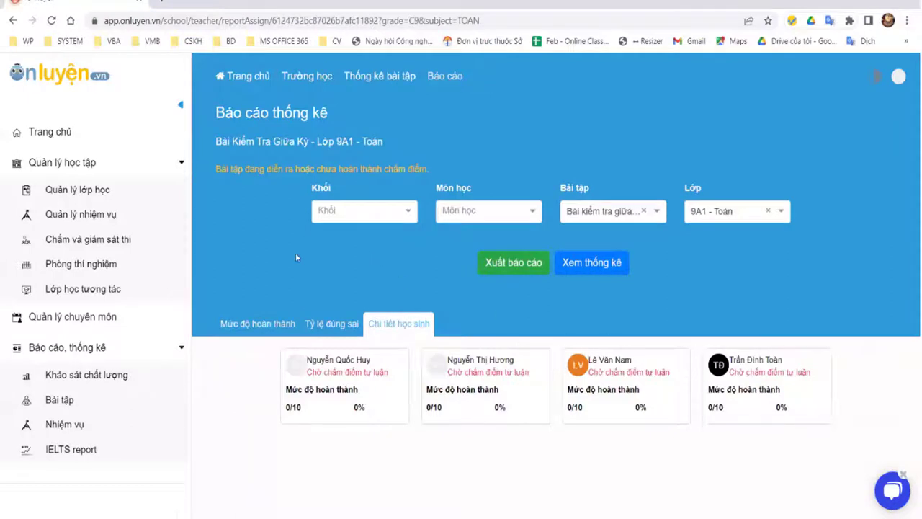
Step: Go back, reopen the 9A1 - Toán midterm report, then return to the assignment page
{"action": "left_click", "coordinate": [13, 21]}
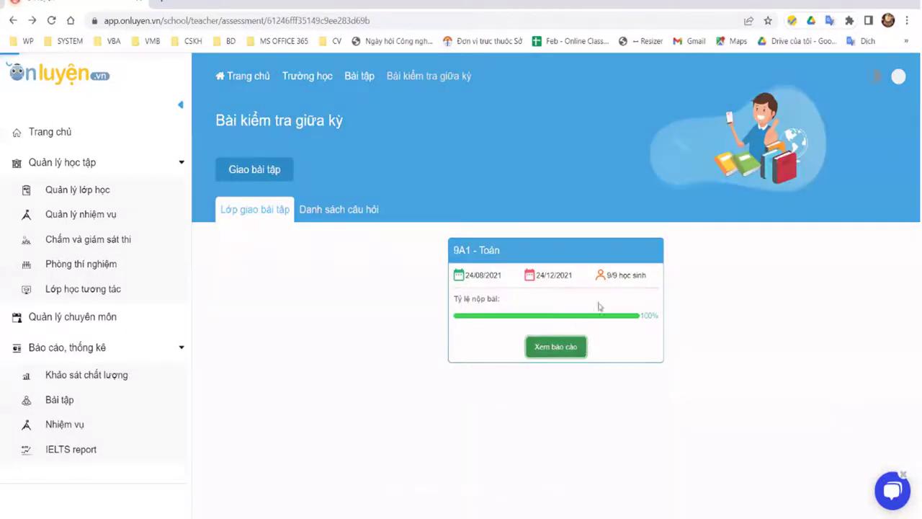
{"action": "left_click", "coordinate": [565, 347]}
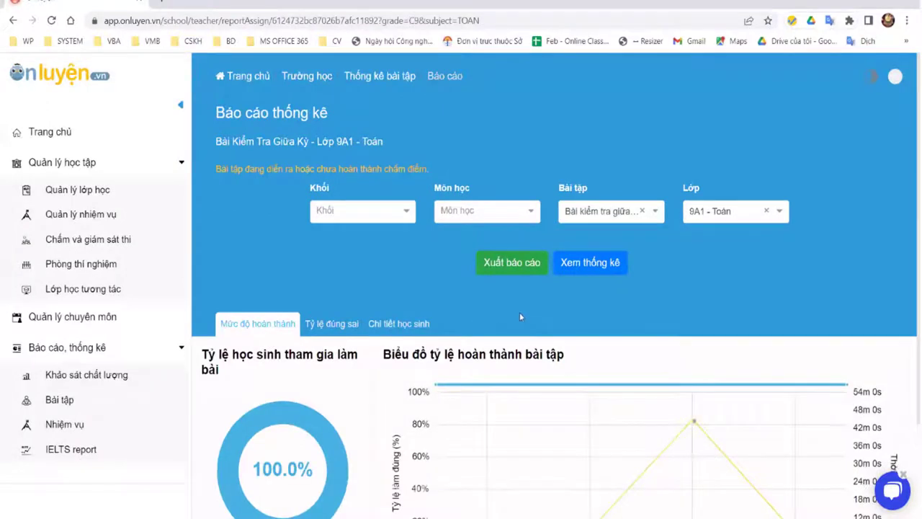
{"action": "scroll", "coordinate": [381, 325], "scroll_direction": "down", "scroll_amount": 2}
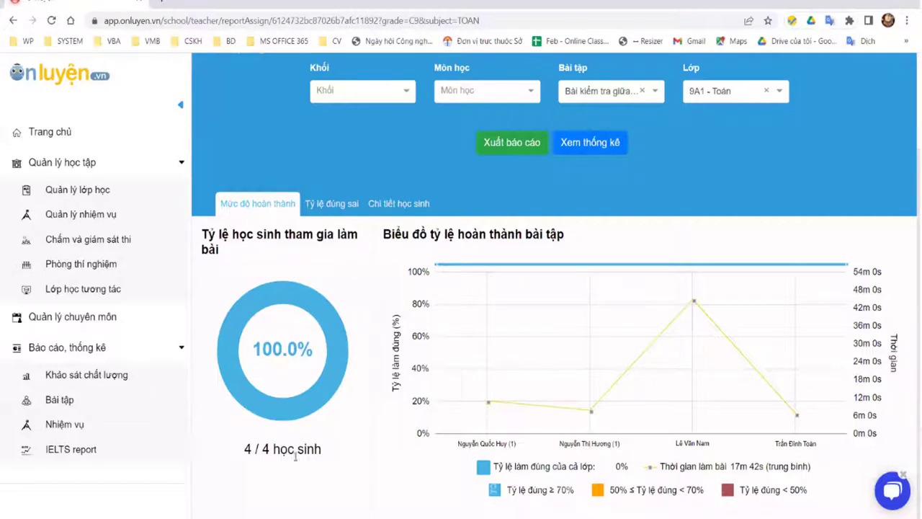
{"action": "left_click", "coordinate": [17, 24]}
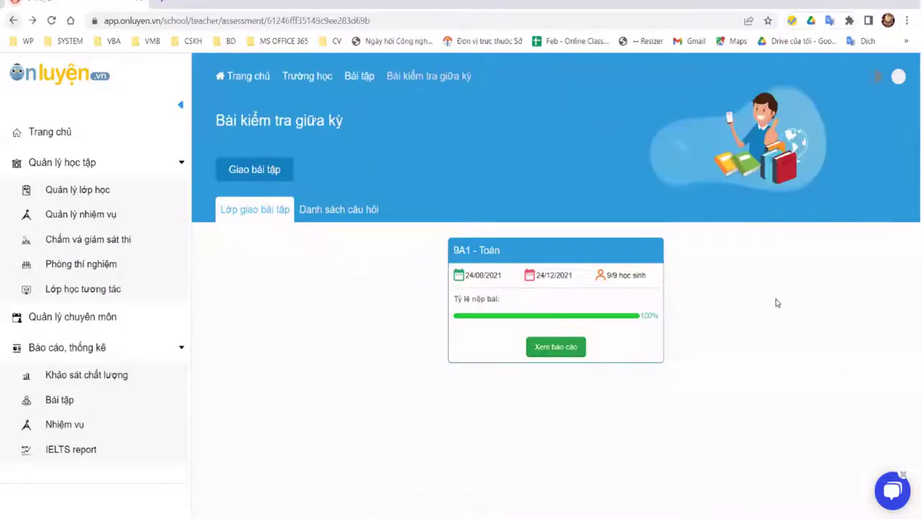
Step: Open the 9A1 - Toán class page and scroll its assigned sets to Bài ôn căn thức bậc 2
{"action": "left_click", "coordinate": [476, 249]}
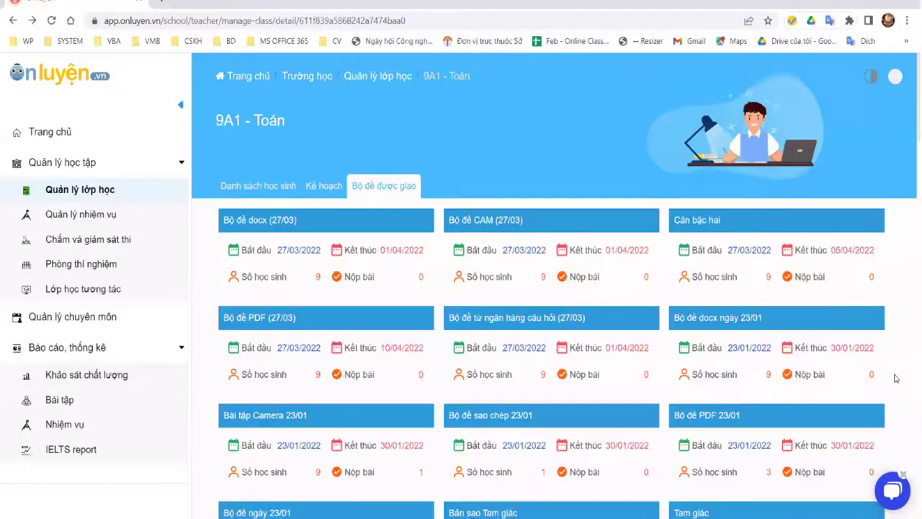
{"action": "scroll", "coordinate": [897, 376], "scroll_direction": "down", "scroll_amount": 11}
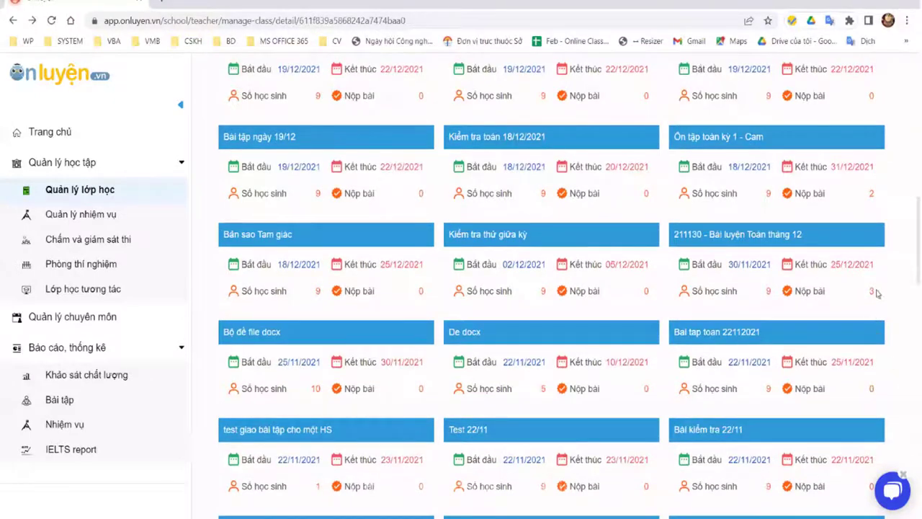
{"action": "scroll", "coordinate": [905, 280], "scroll_direction": "down", "scroll_amount": 2}
{"action": "scroll", "coordinate": [783, 173], "scroll_direction": "up", "scroll_amount": 3}
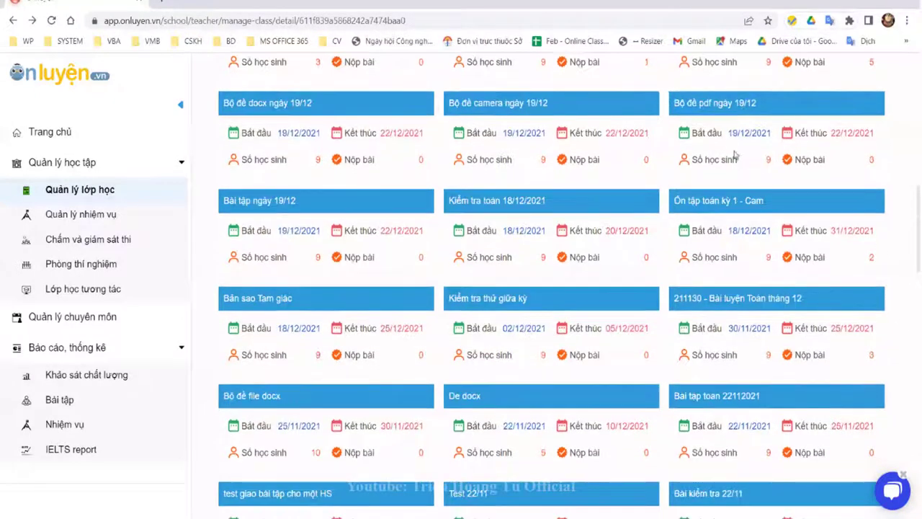
{"action": "scroll", "coordinate": [742, 159], "scroll_direction": "up", "scroll_amount": 2}
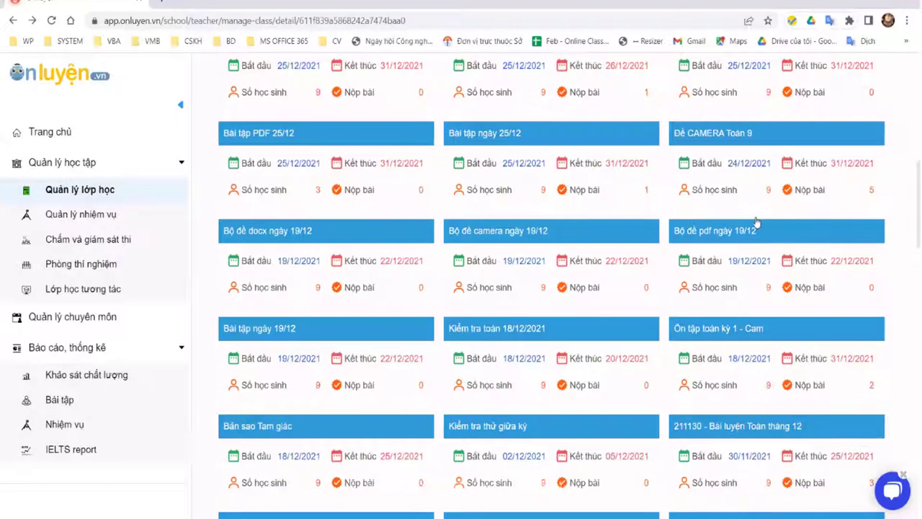
{"action": "scroll", "coordinate": [758, 221], "scroll_direction": "down", "scroll_amount": 1}
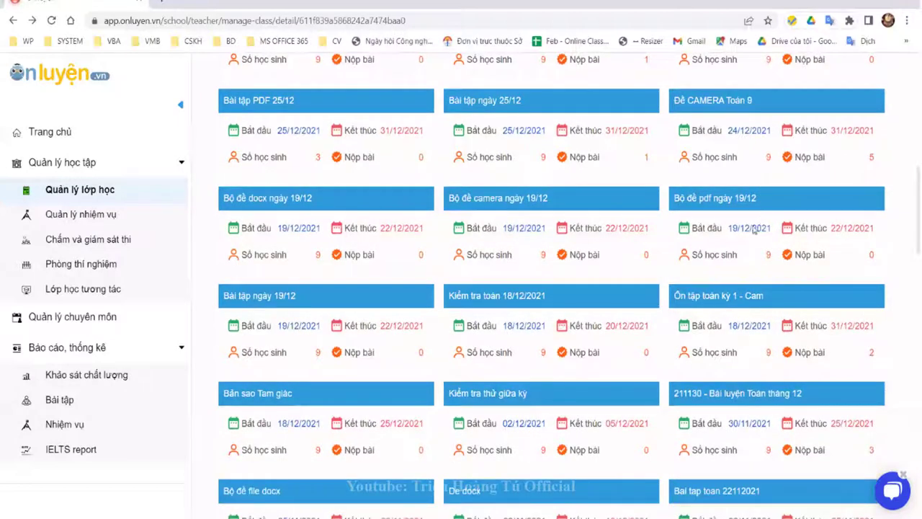
{"action": "scroll", "coordinate": [720, 244], "scroll_direction": "down", "scroll_amount": 10}
{"action": "scroll", "coordinate": [554, 274], "scroll_direction": "down", "scroll_amount": 1}
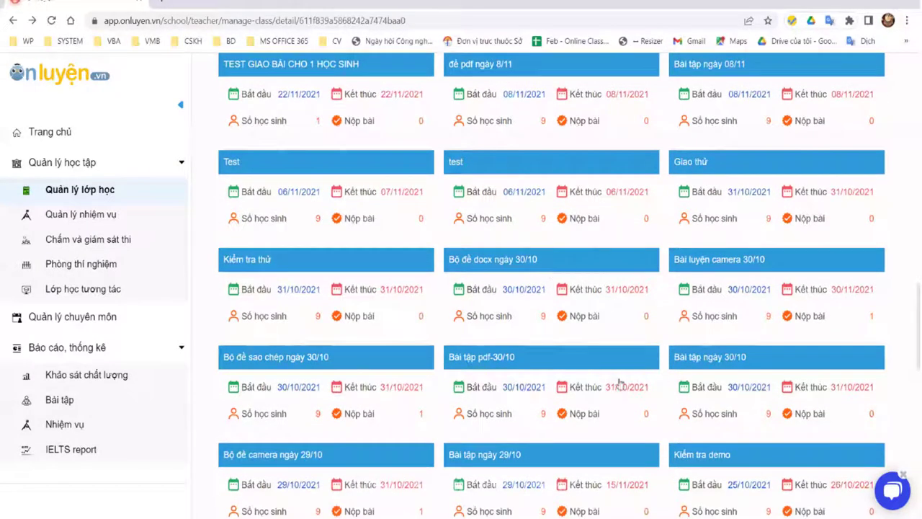
{"action": "scroll", "coordinate": [310, 399], "scroll_direction": "down", "scroll_amount": 10}
{"action": "scroll", "coordinate": [281, 385], "scroll_direction": "down", "scroll_amount": 4}
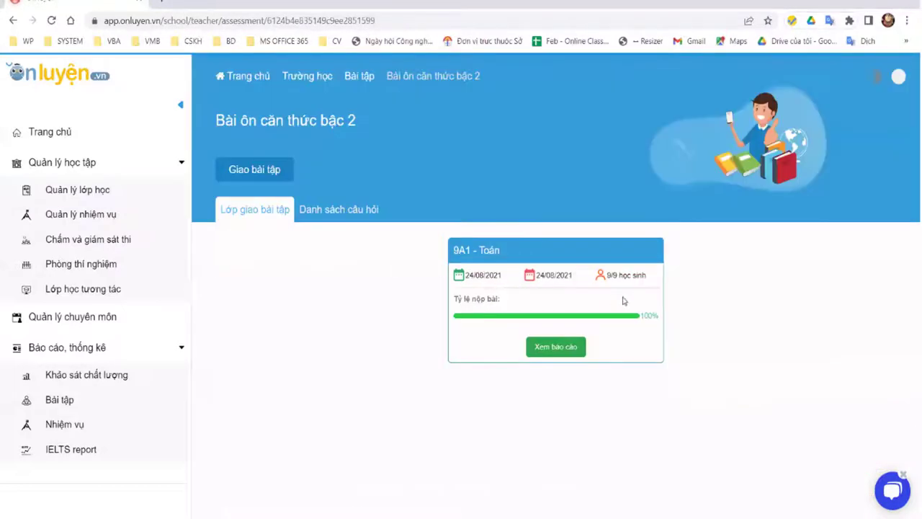
Step: Open the 9A1 - Toán Bài ôn căn thức bậc 2 report and check each completion chart bar
{"action": "left_click", "coordinate": [555, 346]}
{"action": "scroll", "coordinate": [346, 355], "scroll_direction": "down", "scroll_amount": 2}
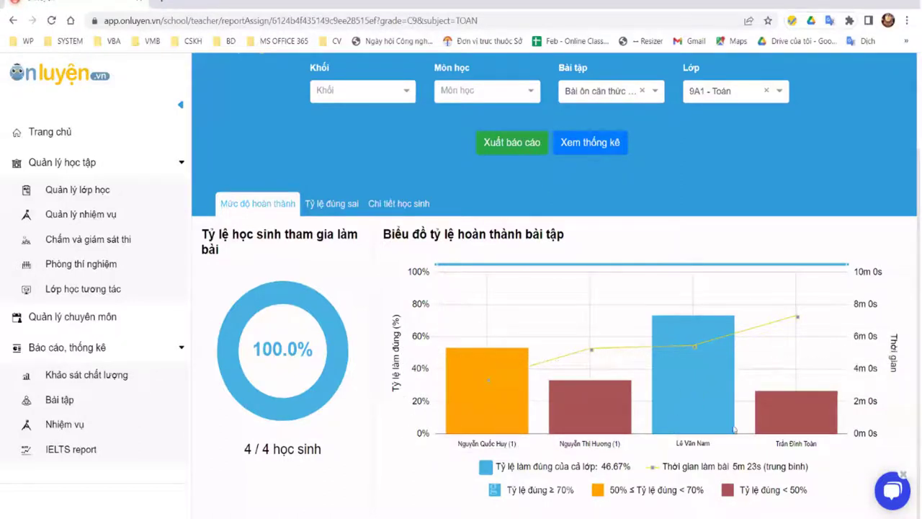
{"action": "mouse_move", "coordinate": [813, 333]}
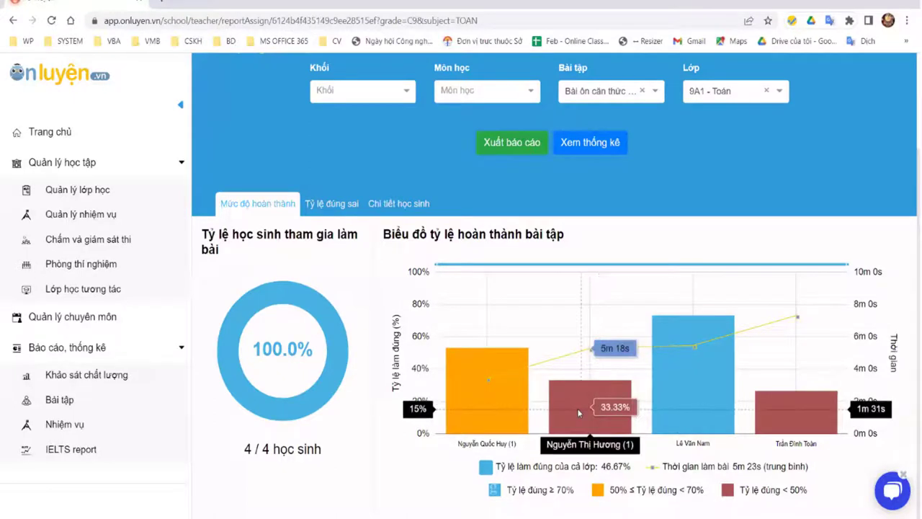
{"action": "mouse_move", "coordinate": [708, 395]}
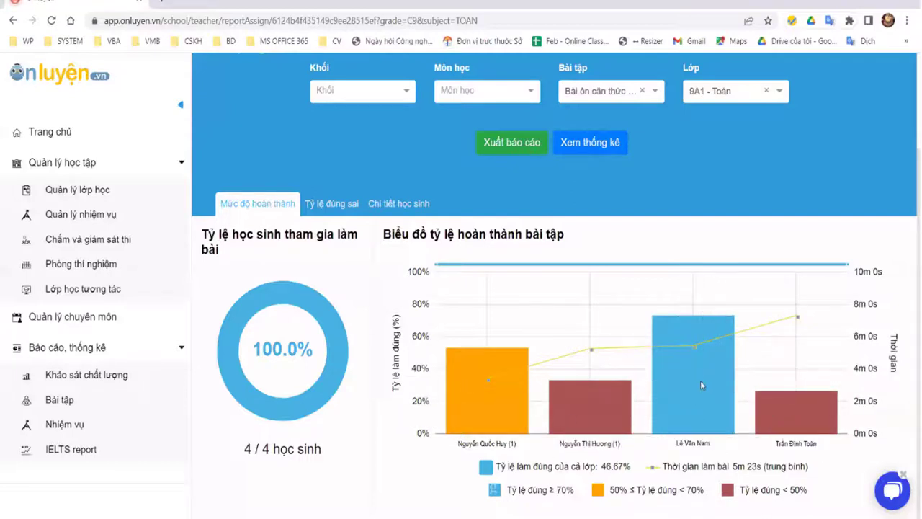
{"action": "mouse_move", "coordinate": [539, 381]}
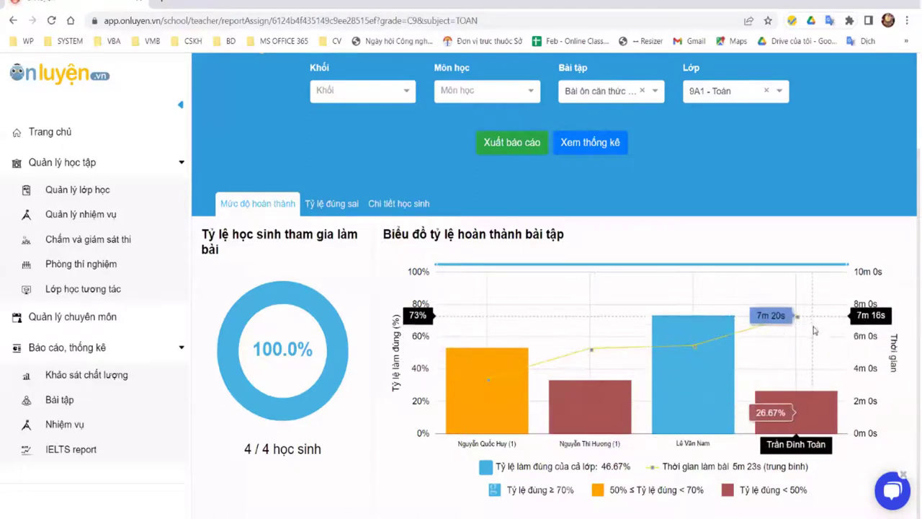
Step: Show the Tỷ lệ đúng sai chart and refresh statistics, leaving the grade filter unchanged
{"action": "left_click", "coordinate": [334, 204]}
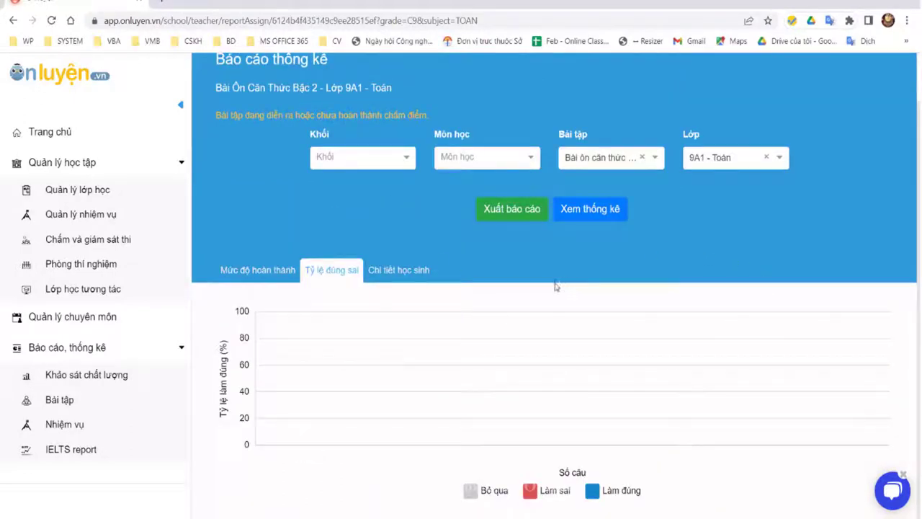
{"action": "left_click", "coordinate": [407, 163]}
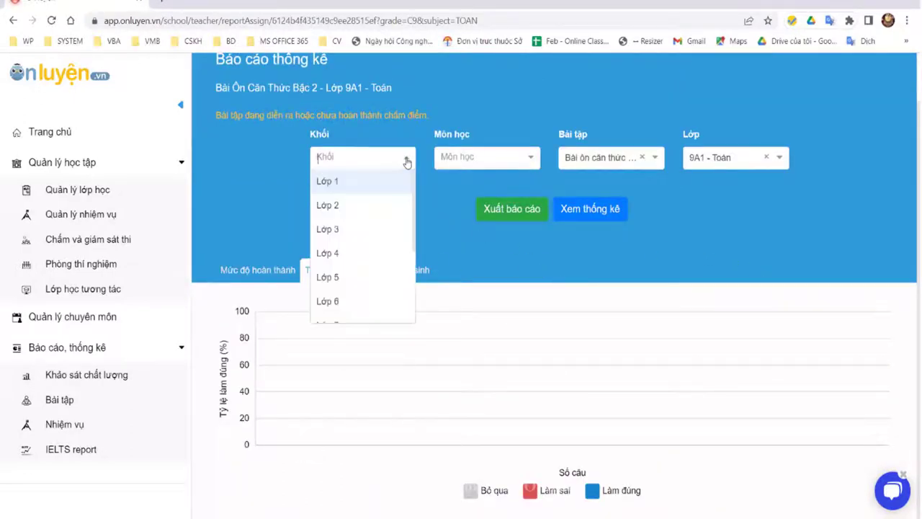
{"action": "left_click", "coordinate": [498, 245]}
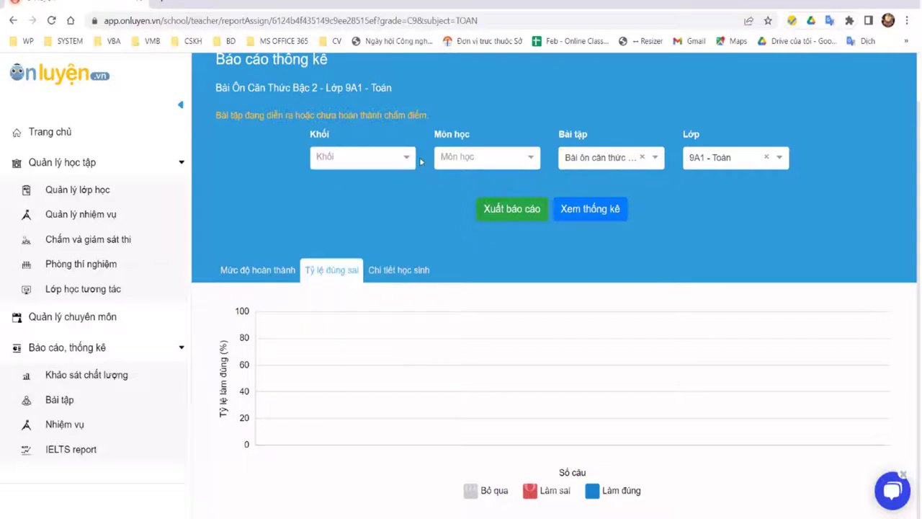
{"action": "left_click", "coordinate": [408, 159]}
{"action": "left_click", "coordinate": [468, 257]}
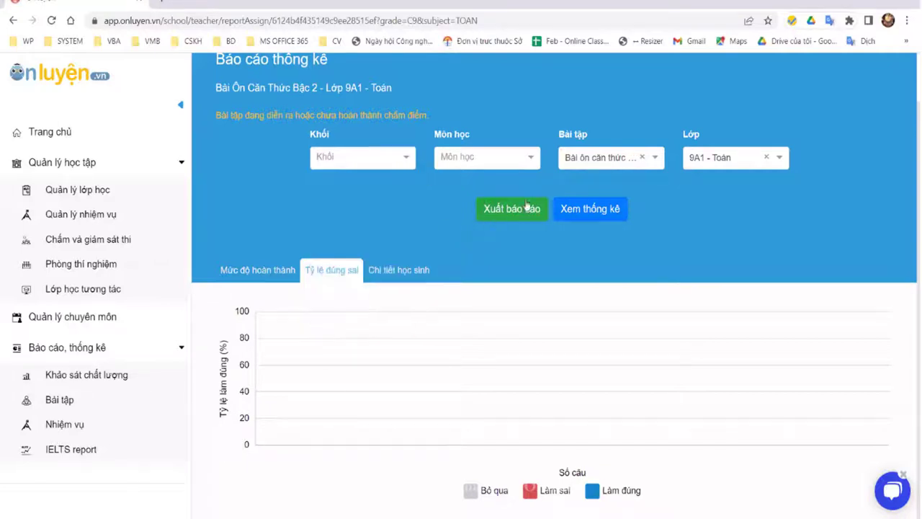
{"action": "left_click", "coordinate": [609, 210]}
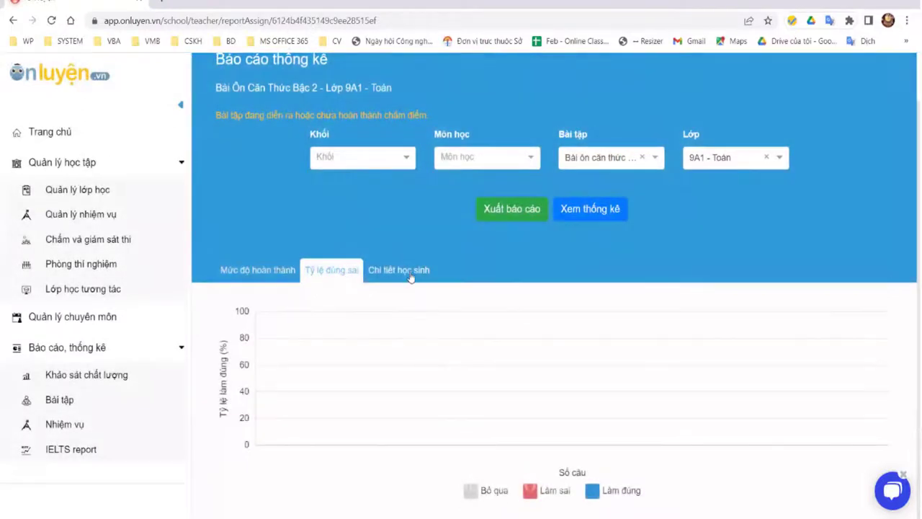
Step: Check the 11/15 student's test history, then go to the Báo cáo, thống kê overview
{"action": "left_click", "coordinate": [398, 271]}
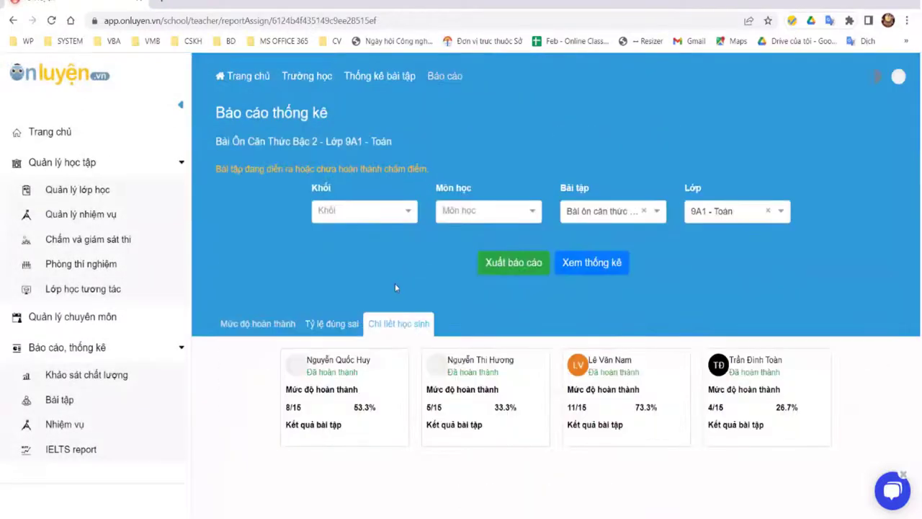
{"action": "left_click", "coordinate": [612, 366]}
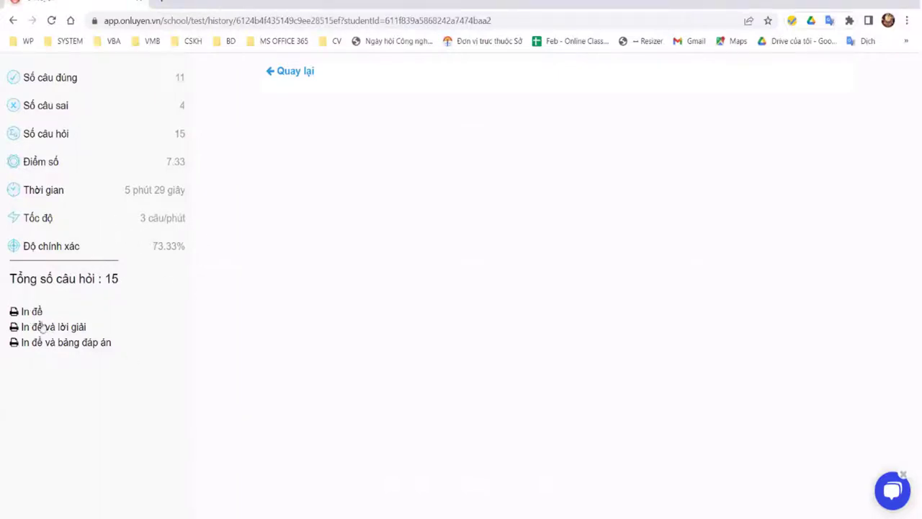
{"action": "left_click", "coordinate": [13, 20]}
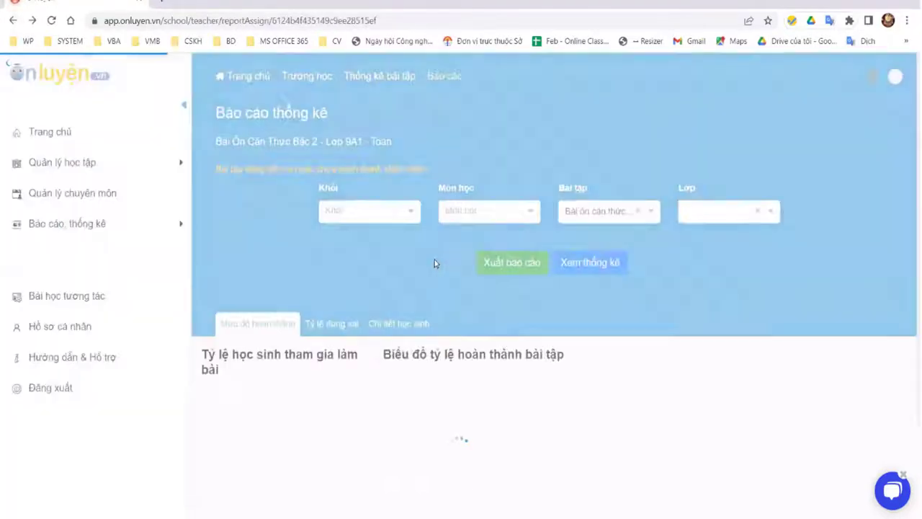
{"action": "scroll", "coordinate": [358, 249], "scroll_direction": "down", "scroll_amount": 2}
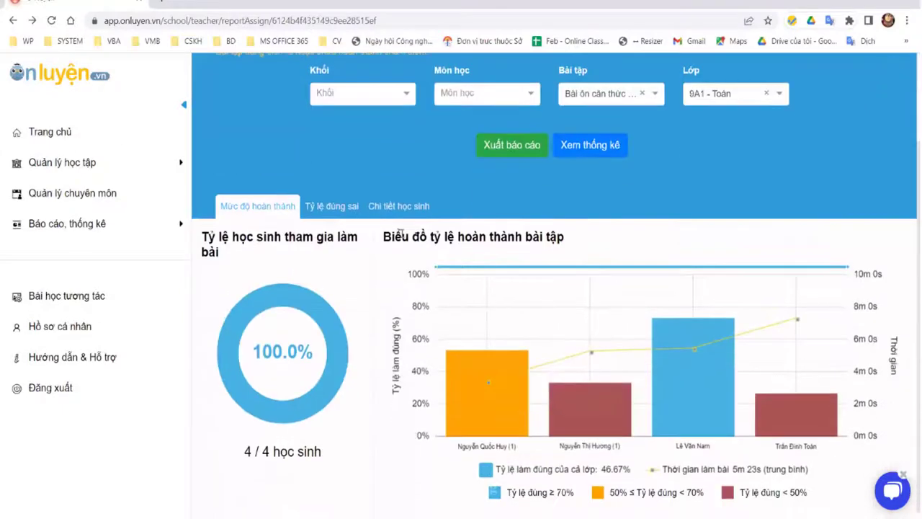
{"action": "left_click", "coordinate": [78, 225]}
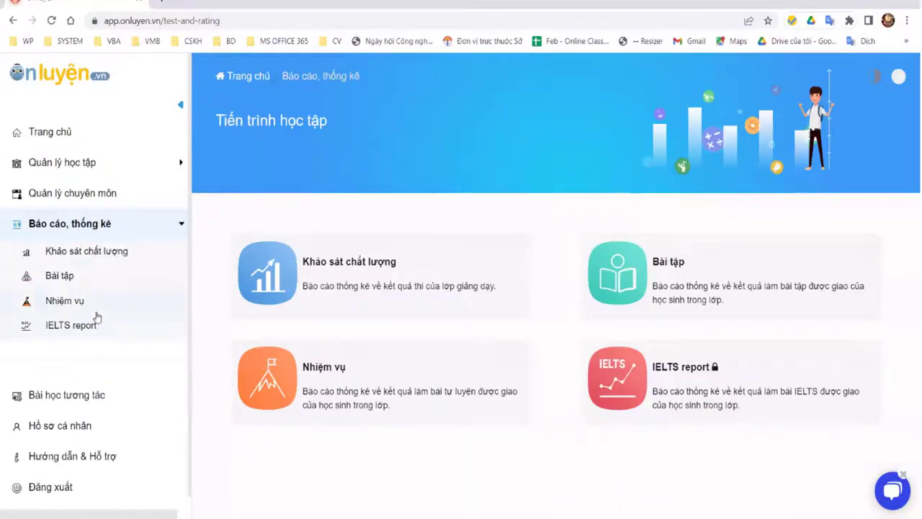
Step: Load the Nhiệm vụ self-practice report for Lớp 9 Toán
{"action": "left_click", "coordinate": [74, 306]}
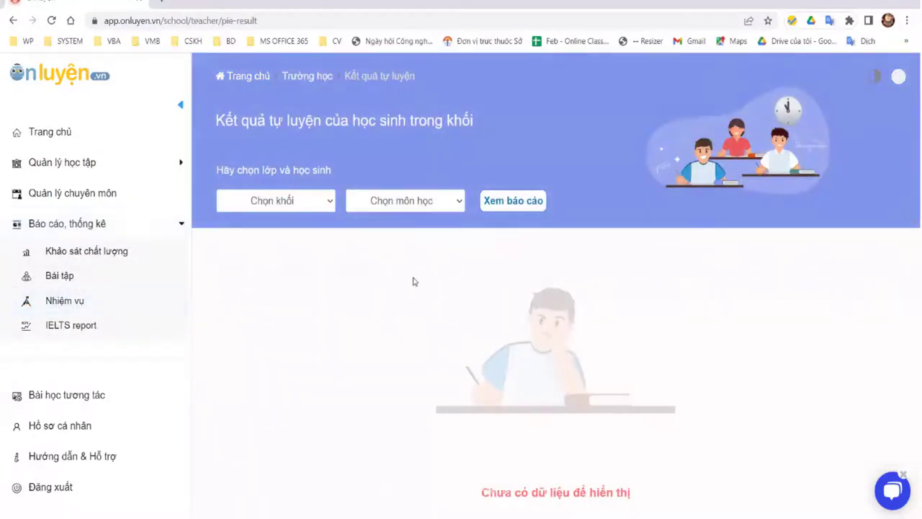
{"action": "left_click", "coordinate": [289, 202]}
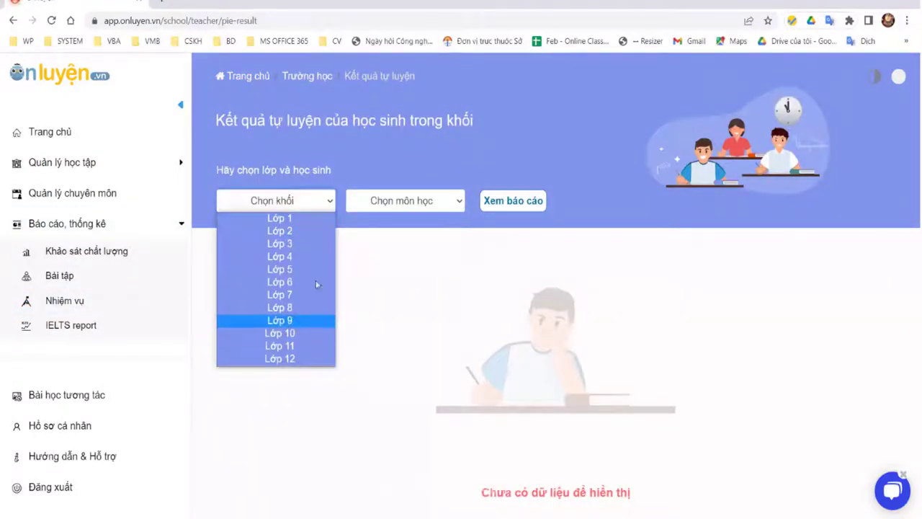
{"action": "left_click", "coordinate": [276, 319]}
{"action": "left_click", "coordinate": [403, 202]}
{"action": "left_click", "coordinate": [508, 204]}
{"action": "left_click", "coordinate": [510, 203]}
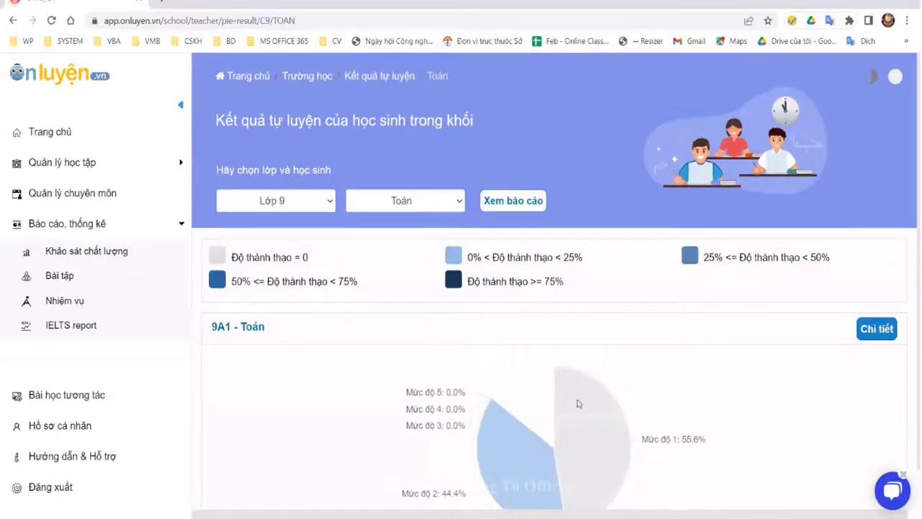
Step: Open the detailed topic mastery table for class 9A1 - Toán
{"action": "scroll", "coordinate": [680, 365], "scroll_direction": "down", "scroll_amount": 1}
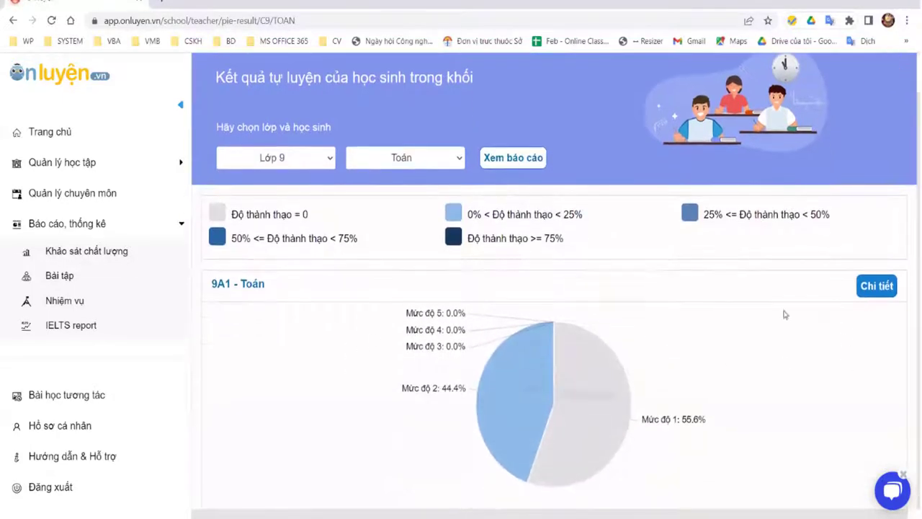
{"action": "left_click_drag", "start_coordinate": [226, 224], "coordinate": [790, 469]}
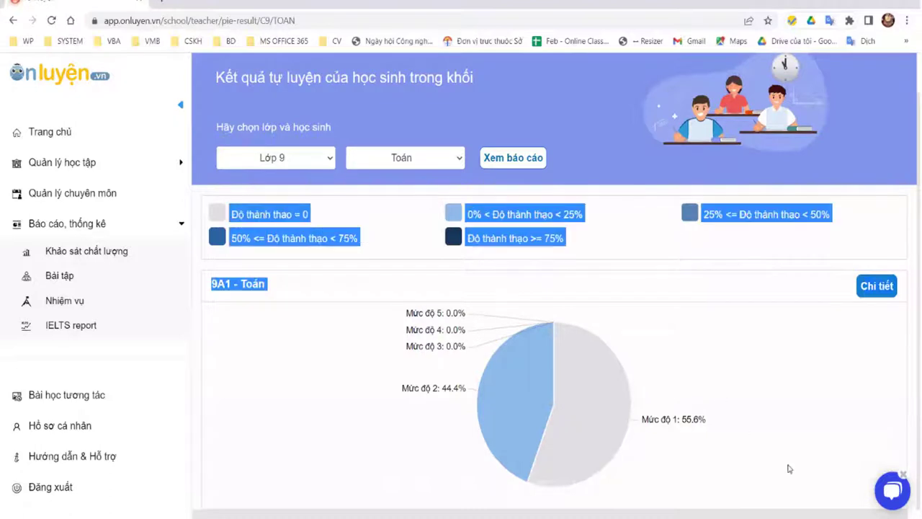
{"action": "left_click", "coordinate": [721, 317]}
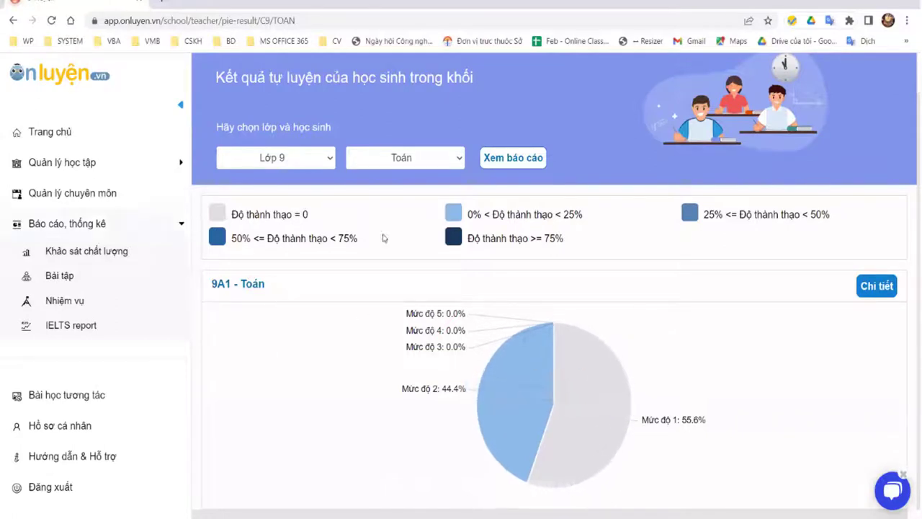
{"action": "left_click", "coordinate": [875, 288]}
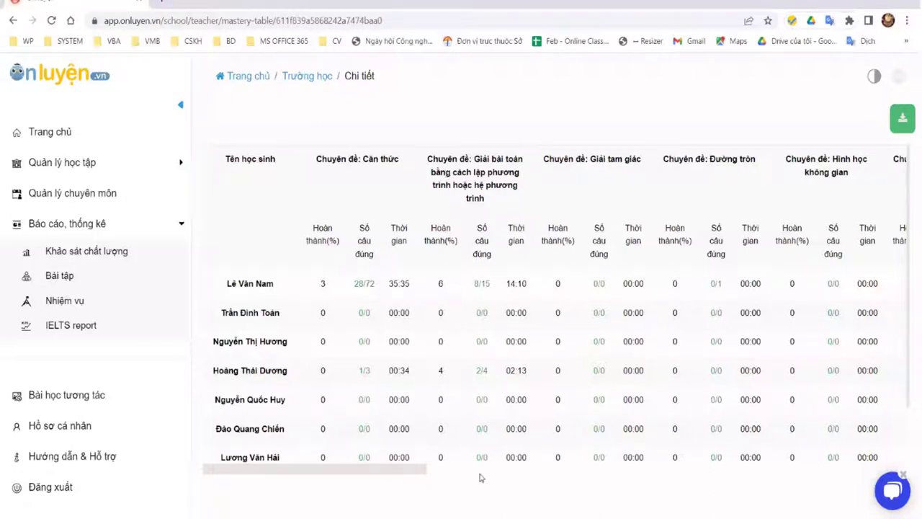
{"action": "scroll", "coordinate": [481, 477], "scroll_direction": "right", "scroll_amount": 5}
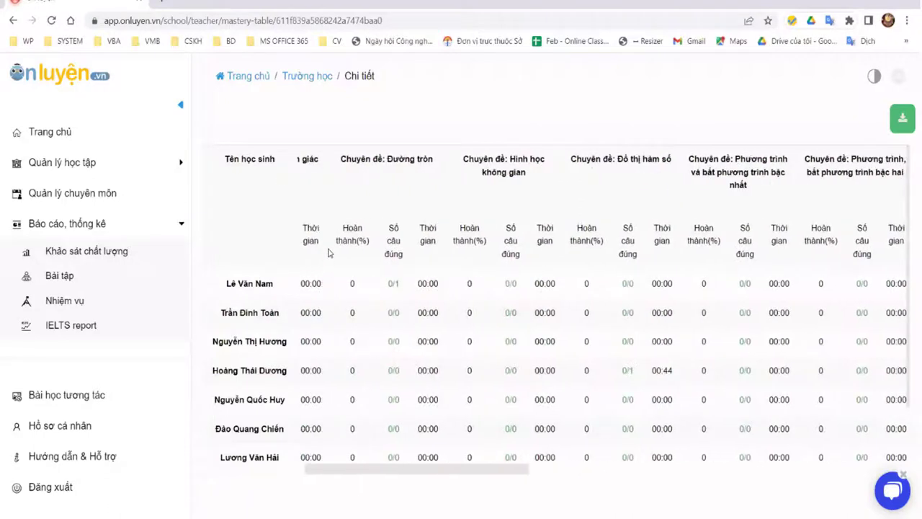
{"action": "scroll", "coordinate": [328, 252], "scroll_direction": "left", "scroll_amount": 5}
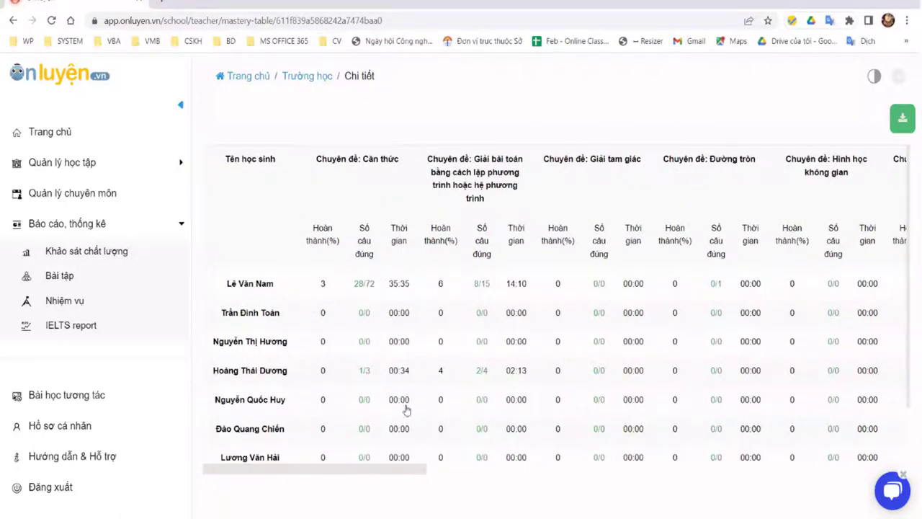
{"action": "left_click", "coordinate": [631, 469]}
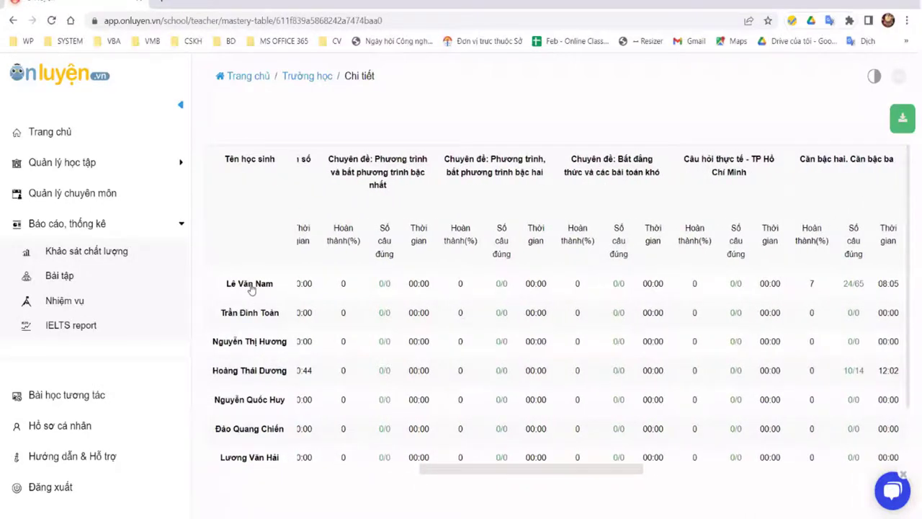
{"action": "scroll", "coordinate": [250, 288], "scroll_direction": "left", "scroll_amount": 4}
{"action": "scroll", "coordinate": [250, 288], "scroll_direction": "left", "scroll_amount": 4}
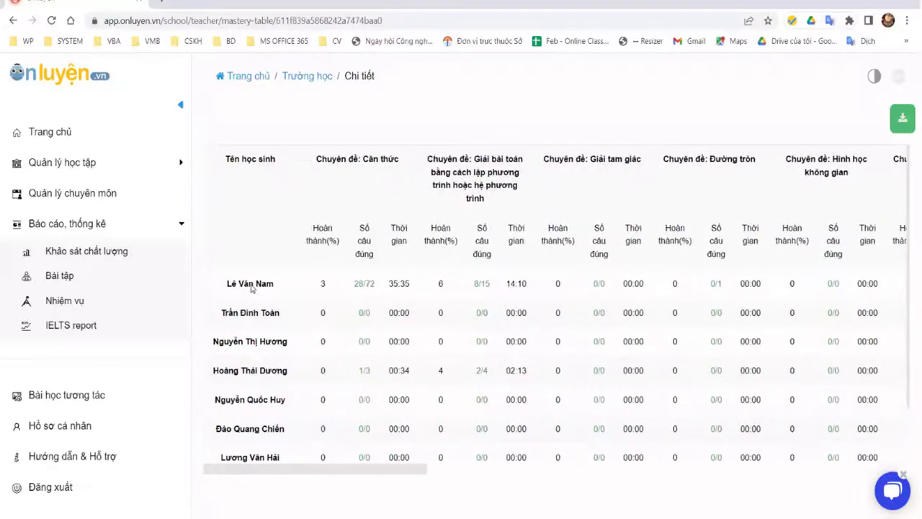
Step: Open the first student's mastery page and show the learning-log details for 1/5/2021
{"action": "left_click", "coordinate": [251, 285]}
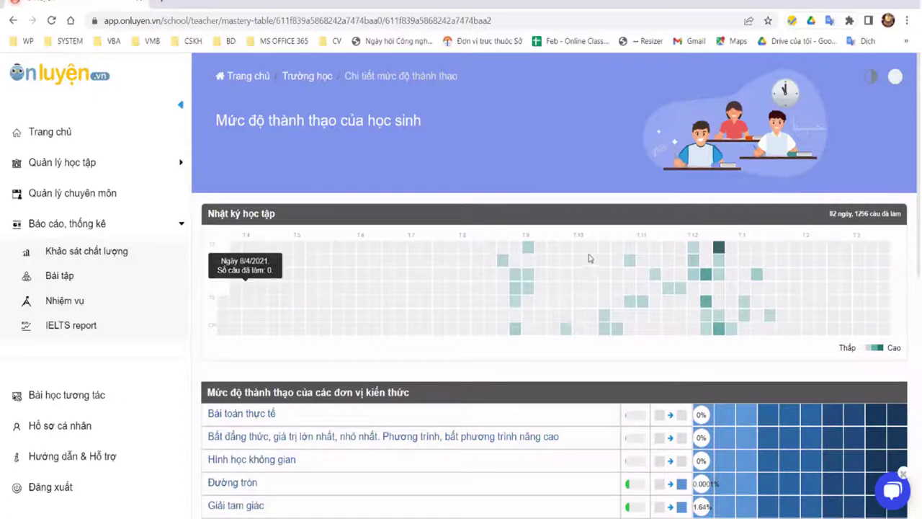
{"action": "scroll", "coordinate": [634, 263], "scroll_direction": "down", "scroll_amount": 2}
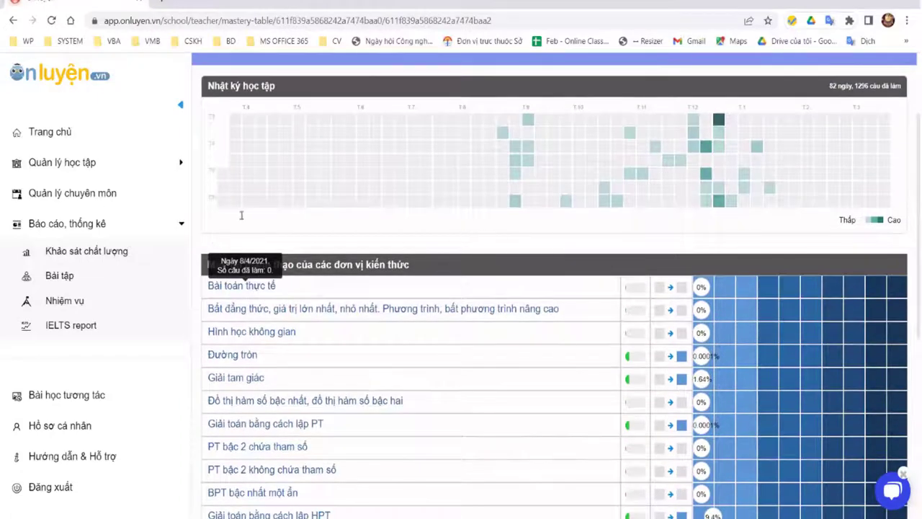
{"action": "scroll", "coordinate": [245, 216], "scroll_direction": "down", "scroll_amount": 1}
{"action": "scroll", "coordinate": [315, 230], "scroll_direction": "up", "scroll_amount": 3}
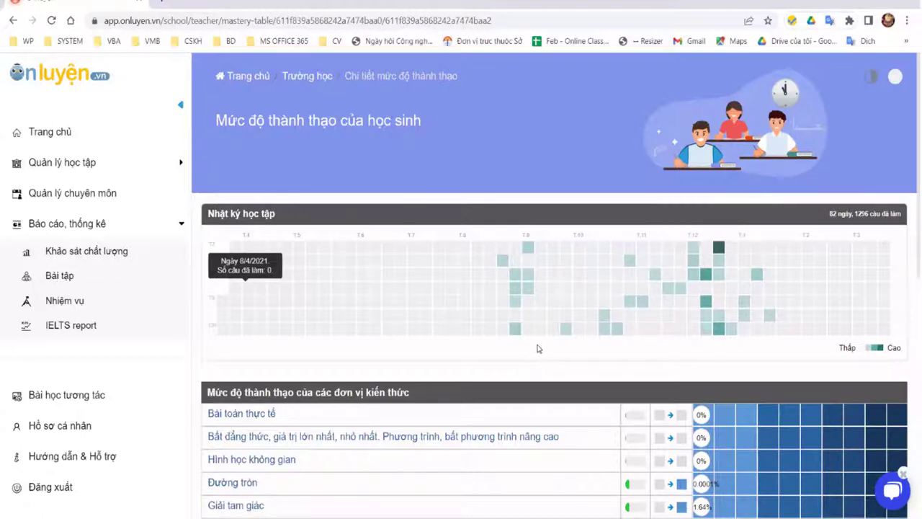
{"action": "mouse_move", "coordinate": [525, 335]}
{"action": "scroll", "coordinate": [407, 306], "scroll_direction": "down", "scroll_amount": 2}
{"action": "scroll", "coordinate": [404, 282], "scroll_direction": "down", "scroll_amount": 2}
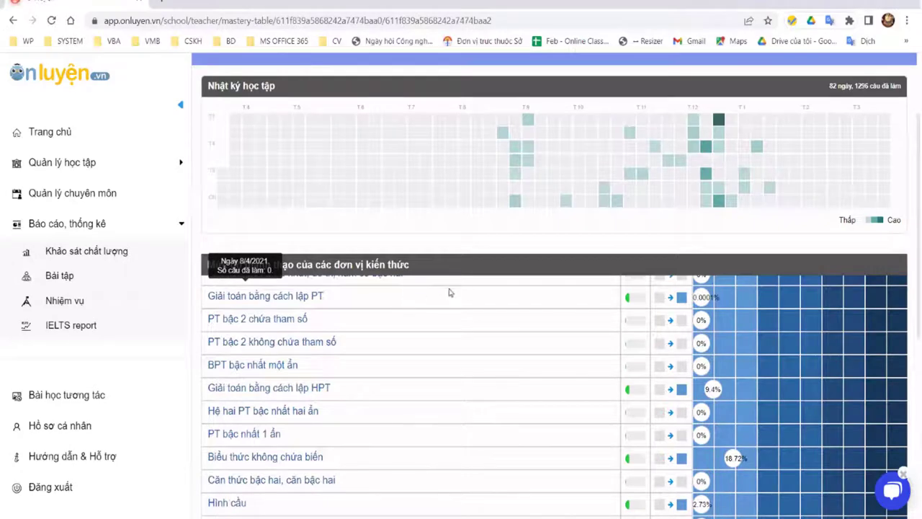
{"action": "scroll", "coordinate": [468, 288], "scroll_direction": "up", "scroll_amount": 2}
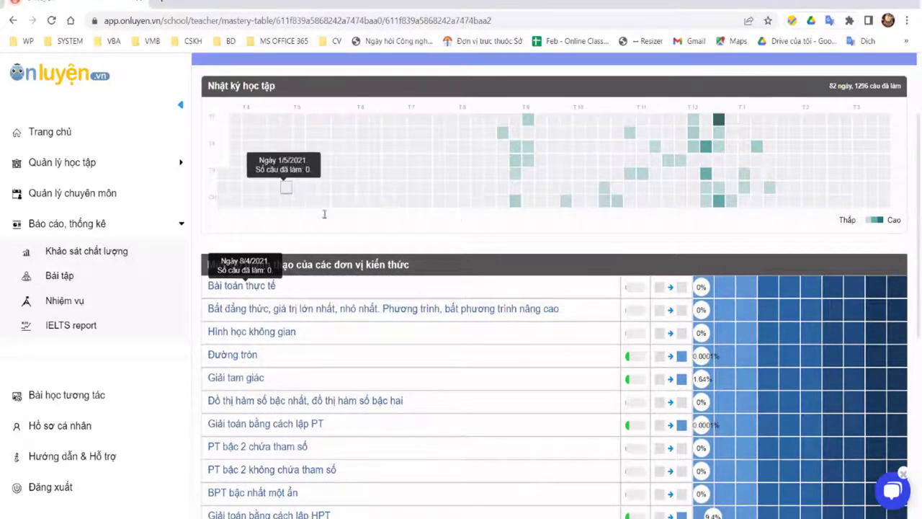
{"action": "left_click", "coordinate": [284, 181]}
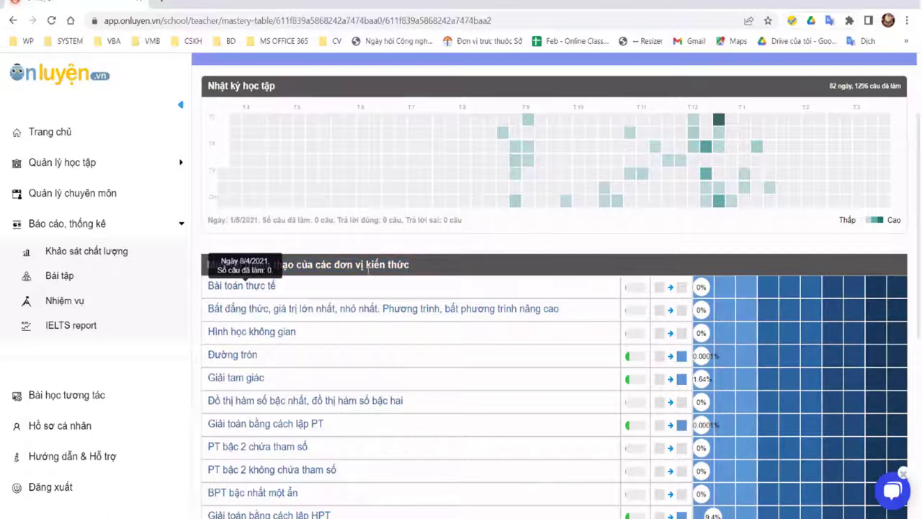
Step: Scroll through the per-topic mastery table, clearing an accidental text selection
{"action": "scroll", "coordinate": [310, 353], "scroll_direction": "down", "scroll_amount": 1}
{"action": "left_click_drag", "start_coordinate": [207, 287], "coordinate": [319, 305]}
{"action": "left_click", "coordinate": [524, 331]}
{"action": "scroll", "coordinate": [541, 344], "scroll_direction": "down", "scroll_amount": 1}
{"action": "scroll", "coordinate": [585, 353], "scroll_direction": "down", "scroll_amount": 8}
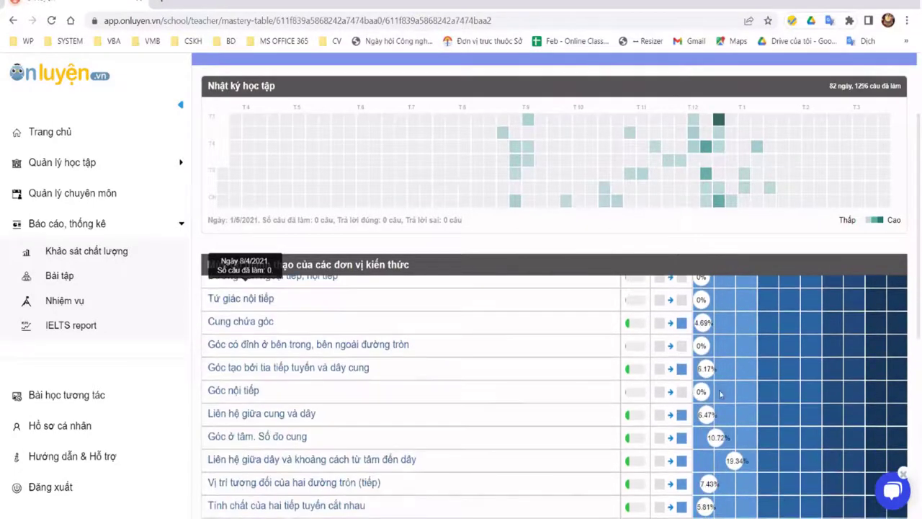
{"action": "scroll", "coordinate": [530, 375], "scroll_direction": "down", "scroll_amount": 3}
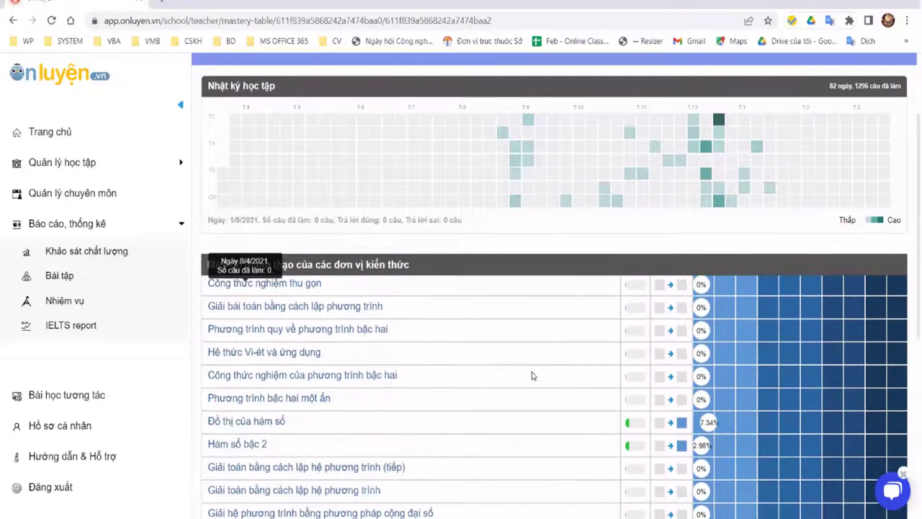
{"action": "scroll", "coordinate": [540, 376], "scroll_direction": "up", "scroll_amount": 7}
{"action": "scroll", "coordinate": [556, 383], "scroll_direction": "up", "scroll_amount": 8}
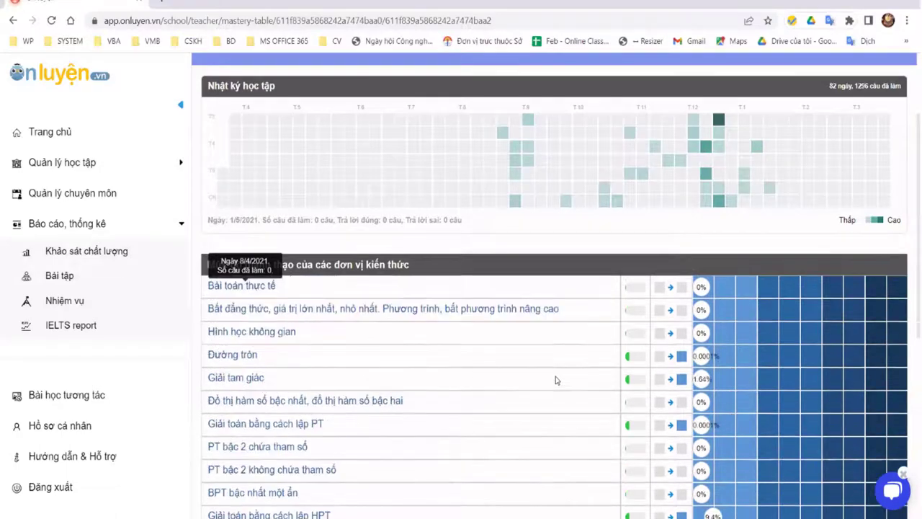
{"action": "scroll", "coordinate": [563, 379], "scroll_direction": "down", "scroll_amount": 5}
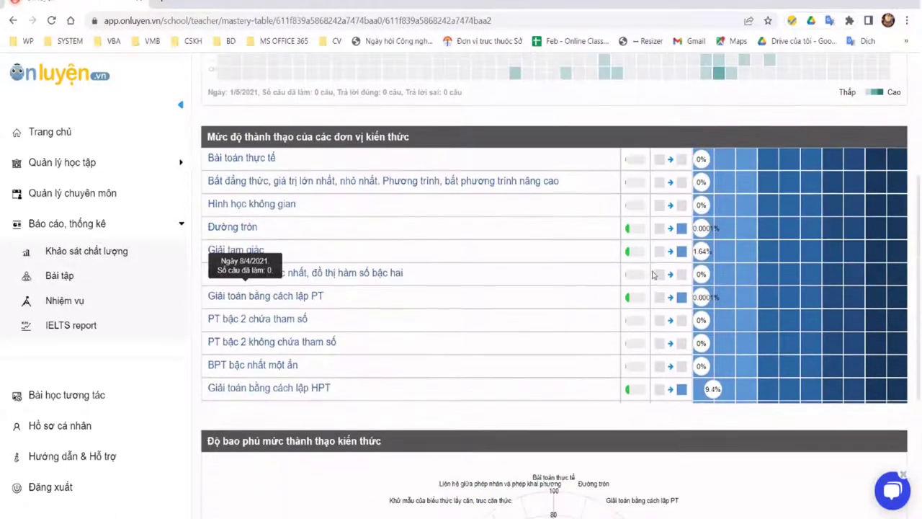
{"action": "scroll", "coordinate": [638, 387], "scroll_direction": "up", "scroll_amount": 1}
{"action": "scroll", "coordinate": [637, 388], "scroll_direction": "up", "scroll_amount": 2}
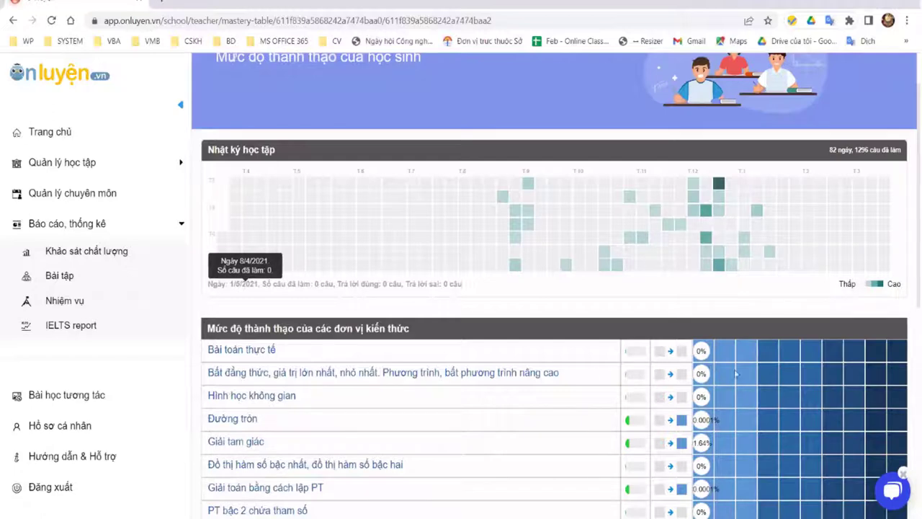
{"action": "scroll", "coordinate": [919, 304], "scroll_direction": "up", "scroll_amount": 1}
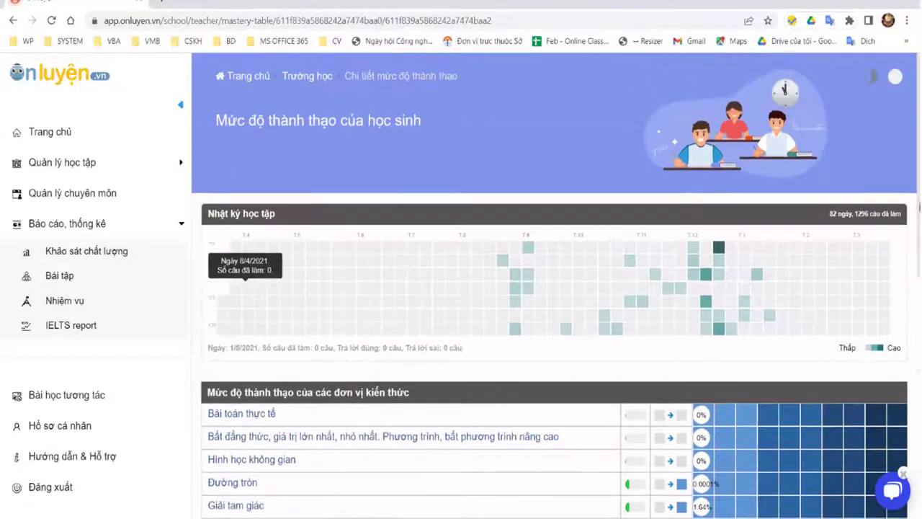
{"action": "scroll", "coordinate": [570, 221], "scroll_direction": "down", "scroll_amount": 3}
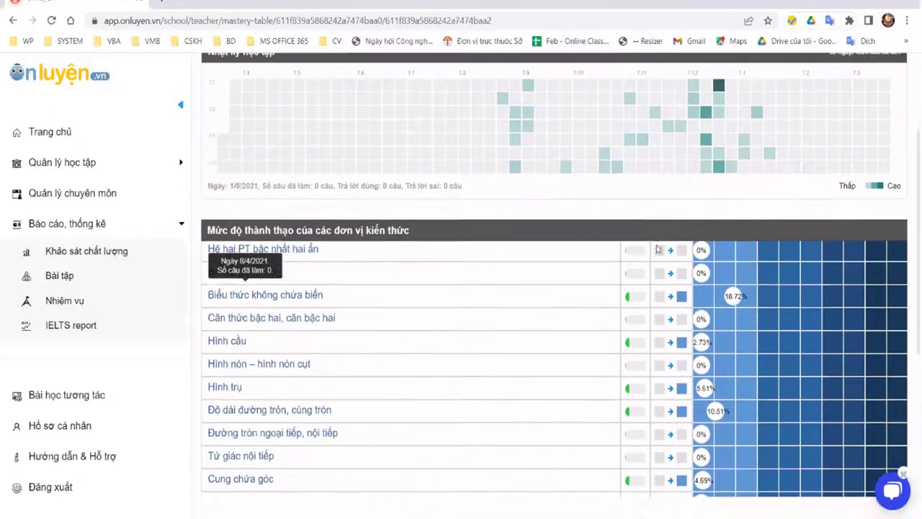
{"action": "scroll", "coordinate": [381, 226], "scroll_direction": "down", "scroll_amount": 1}
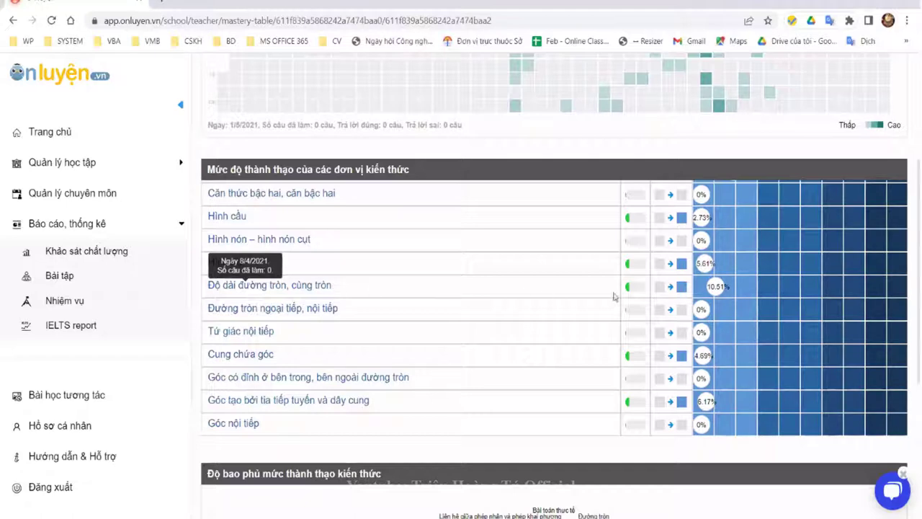
Step: Review the rest of the mastery table, then scroll back to the top of the page
{"action": "left_click_drag", "start_coordinate": [708, 286], "coordinate": [750, 294]}
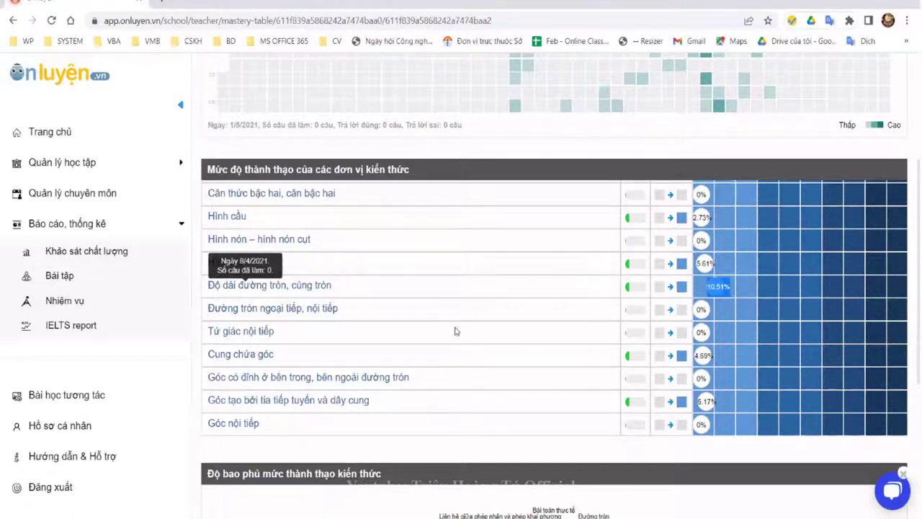
{"action": "scroll", "coordinate": [455, 331], "scroll_direction": "down", "scroll_amount": 3}
{"action": "scroll", "coordinate": [552, 350], "scroll_direction": "down", "scroll_amount": 2}
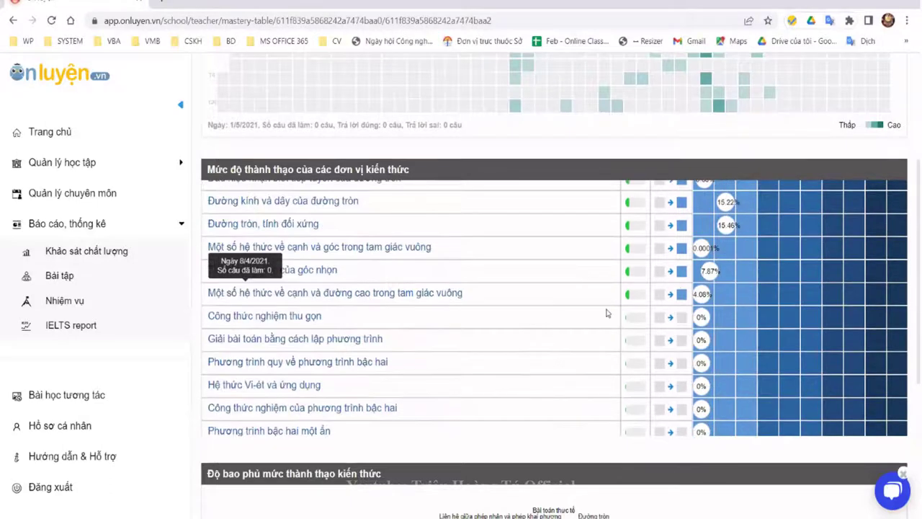
{"action": "scroll", "coordinate": [524, 268], "scroll_direction": "down", "scroll_amount": 3}
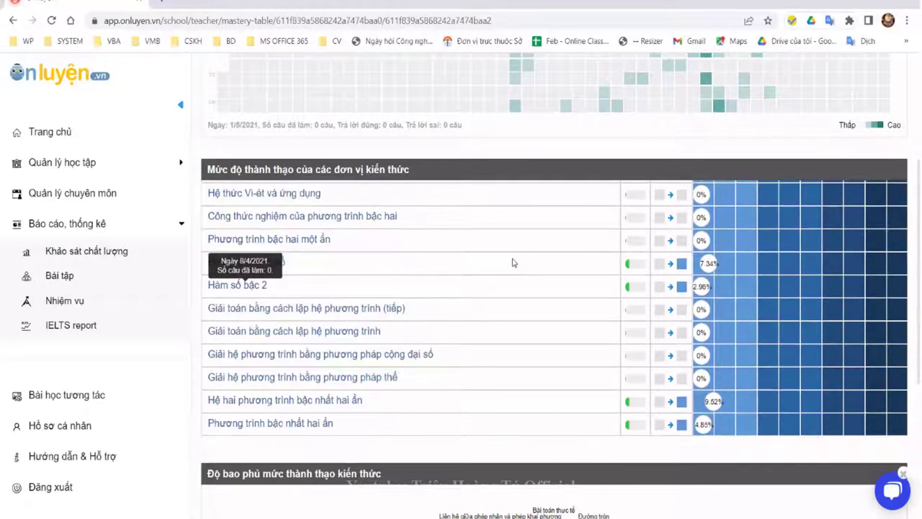
{"action": "scroll", "coordinate": [509, 259], "scroll_direction": "down", "scroll_amount": 5}
{"action": "scroll", "coordinate": [582, 301], "scroll_direction": "down", "scroll_amount": 2}
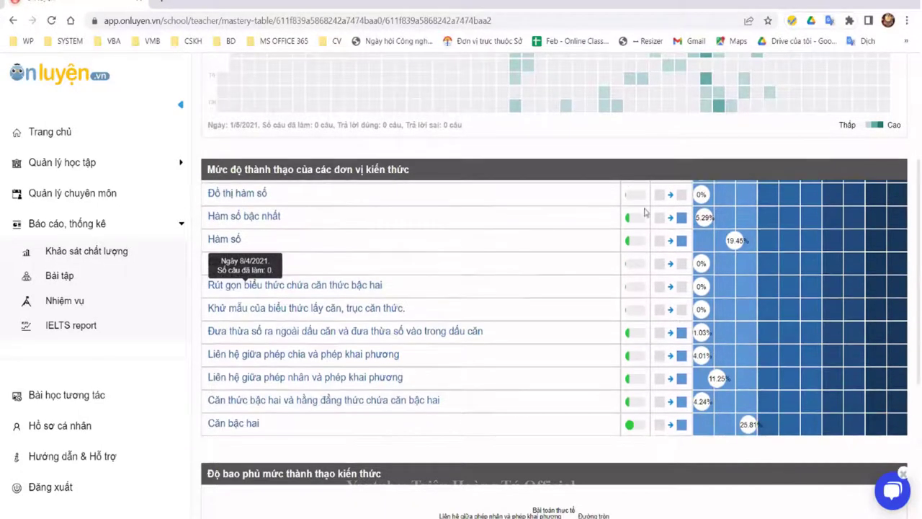
{"action": "scroll", "coordinate": [487, 216], "scroll_direction": "down", "scroll_amount": 1}
{"action": "scroll", "coordinate": [487, 216], "scroll_direction": "down", "scroll_amount": 2}
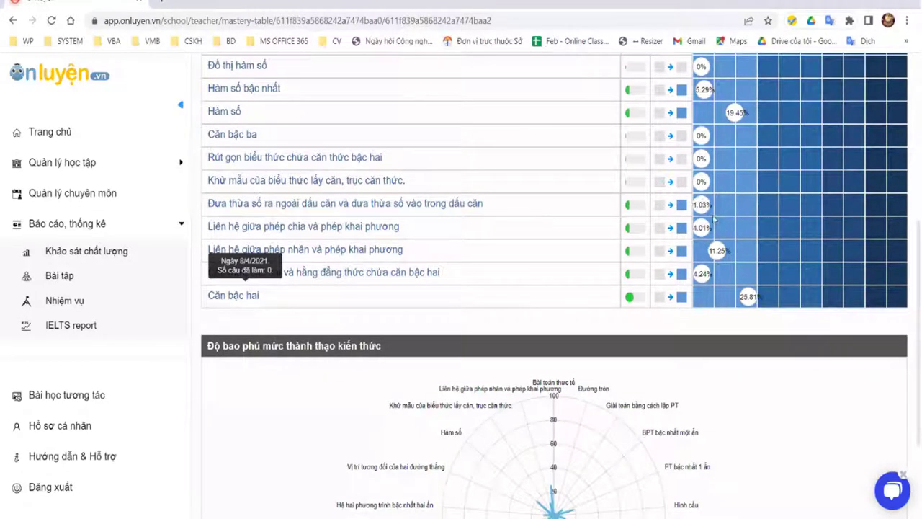
{"action": "scroll", "coordinate": [497, 289], "scroll_direction": "up", "scroll_amount": 10}
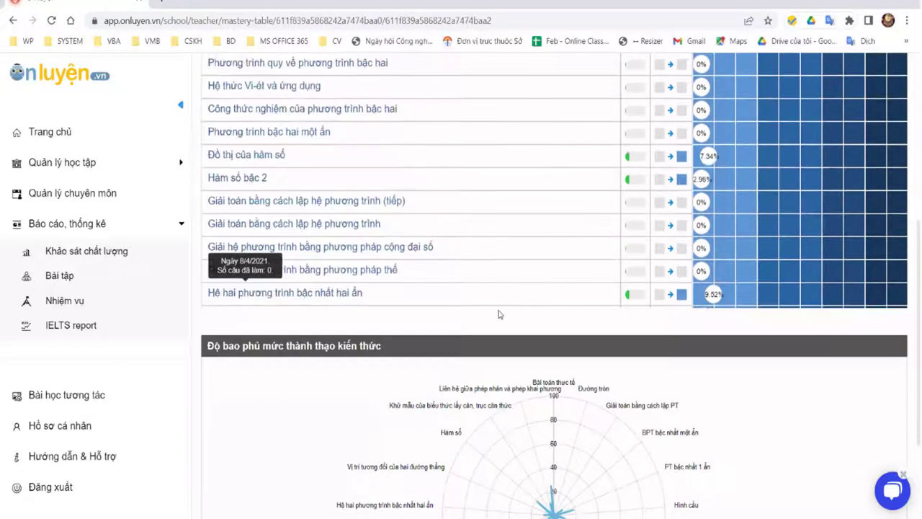
{"action": "scroll", "coordinate": [360, 288], "scroll_direction": "up", "scroll_amount": 3}
{"action": "scroll", "coordinate": [331, 288], "scroll_direction": "down", "scroll_amount": 2}
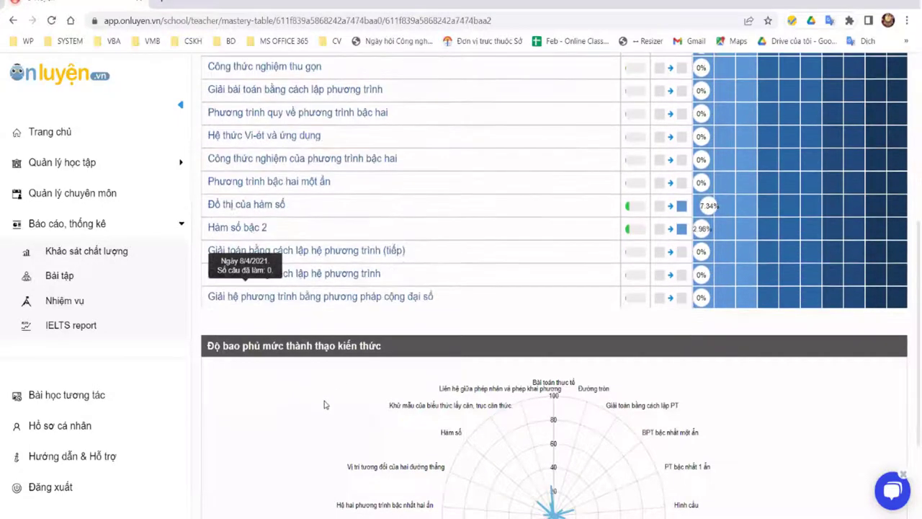
{"action": "scroll", "coordinate": [568, 416], "scroll_direction": "down", "scroll_amount": 4}
{"action": "scroll", "coordinate": [648, 317], "scroll_direction": "down", "scroll_amount": 2}
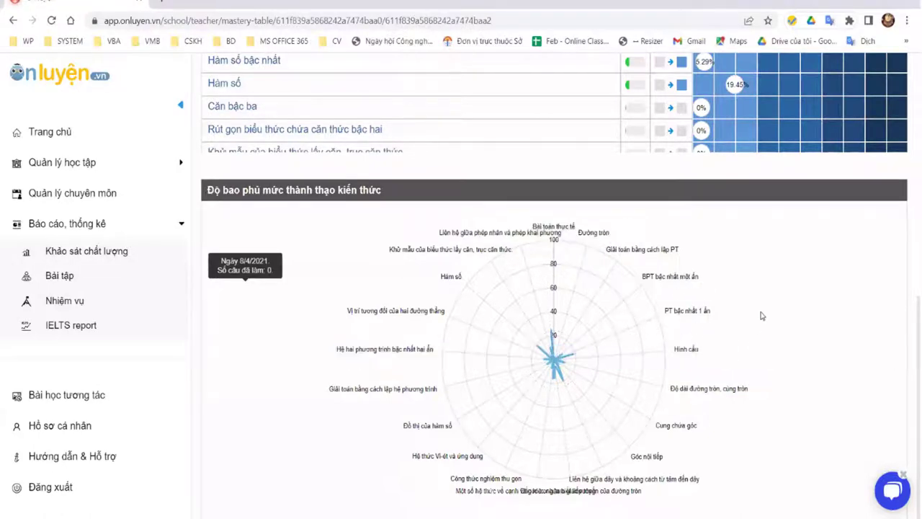
{"action": "scroll", "coordinate": [730, 317], "scroll_direction": "up", "scroll_amount": 5}
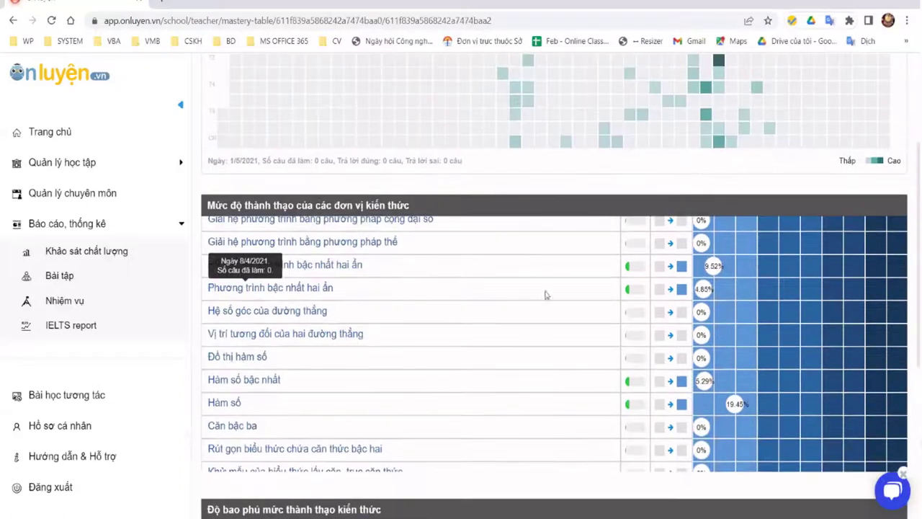
{"action": "scroll", "coordinate": [354, 313], "scroll_direction": "down", "scroll_amount": 4}
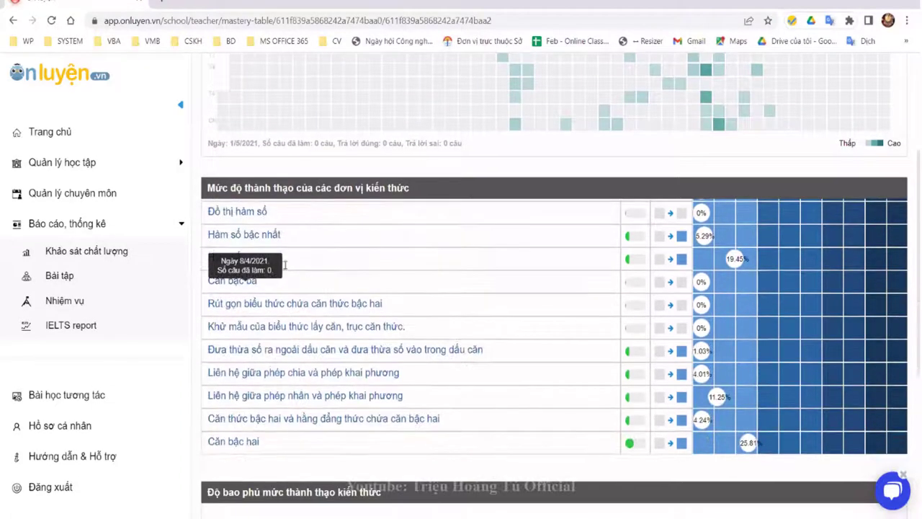
{"action": "scroll", "coordinate": [285, 265], "scroll_direction": "down", "scroll_amount": 4}
{"action": "scroll", "coordinate": [355, 230], "scroll_direction": "up", "scroll_amount": 1}
{"action": "scroll", "coordinate": [355, 230], "scroll_direction": "down", "scroll_amount": 1}
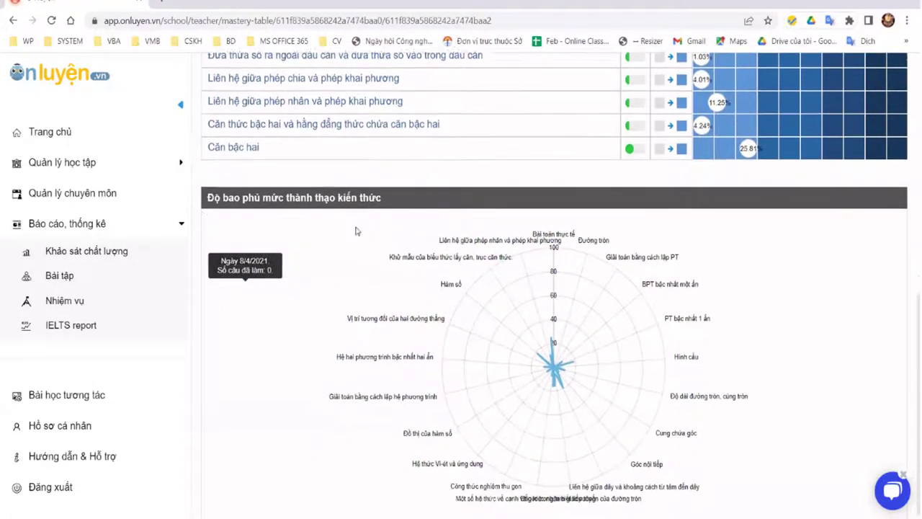
{"action": "scroll", "coordinate": [432, 223], "scroll_direction": "up", "scroll_amount": 4}
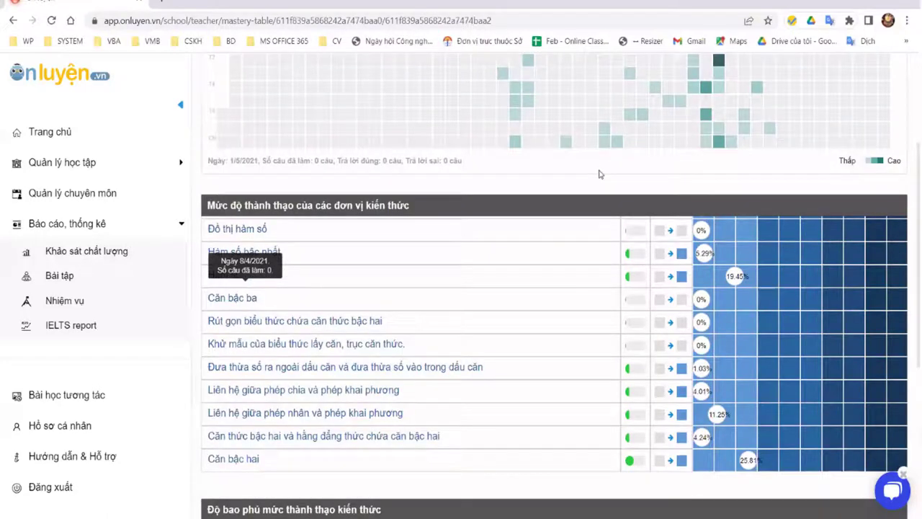
{"action": "scroll", "coordinate": [720, 285], "scroll_direction": "up", "scroll_amount": 3}
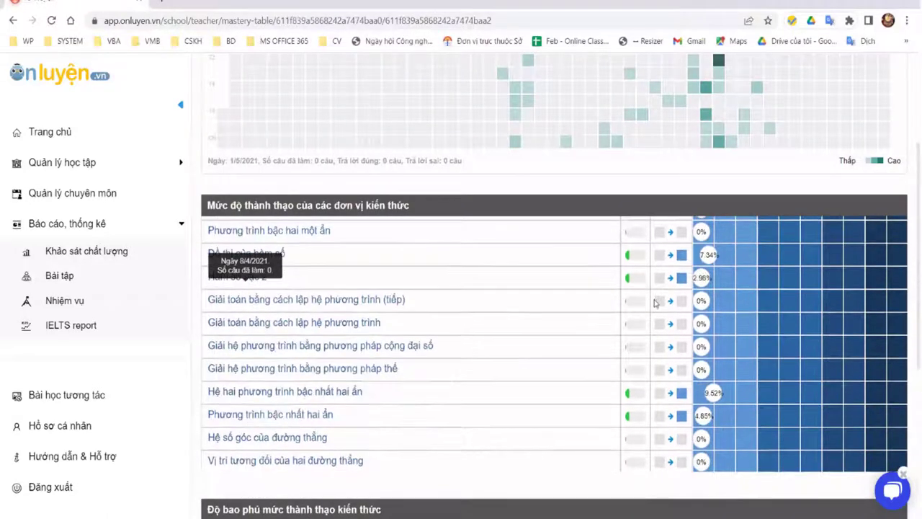
{"action": "scroll", "coordinate": [354, 274], "scroll_direction": "up", "scroll_amount": 2}
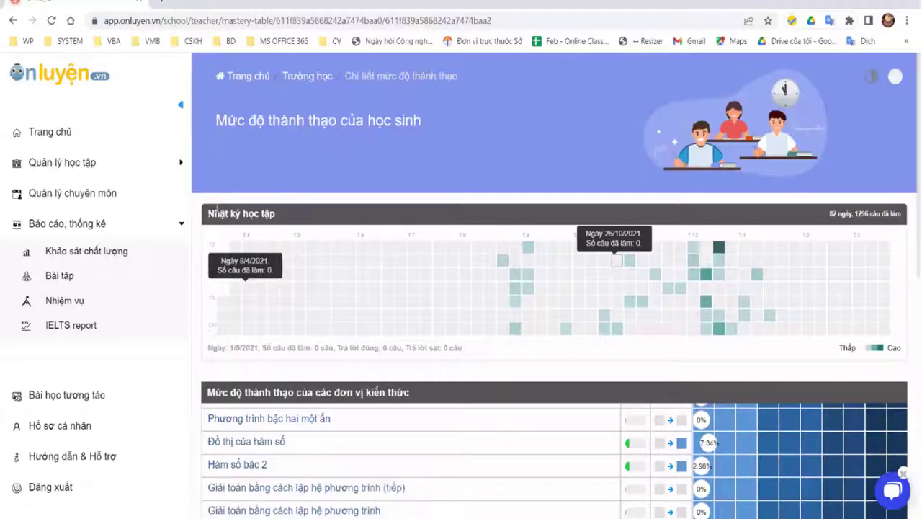
Step: Clear the stray selection, scroll down to the coverage radar chart and topic list, then back up
{"action": "left_click", "coordinate": [496, 201]}
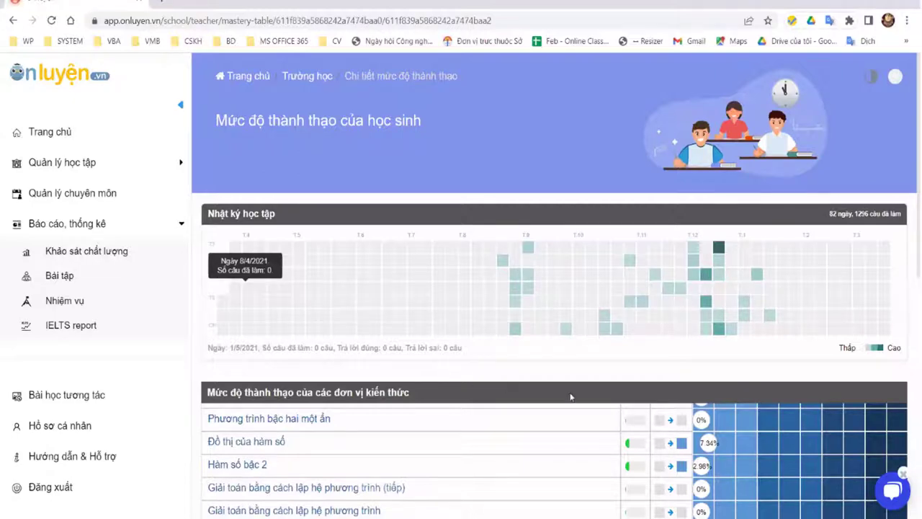
{"action": "scroll", "coordinate": [570, 396], "scroll_direction": "down", "scroll_amount": 4}
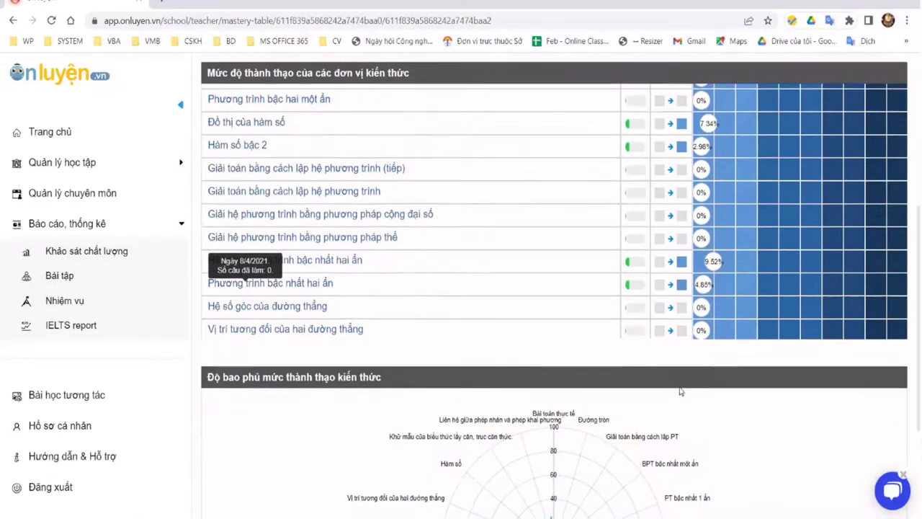
{"action": "scroll", "coordinate": [654, 380], "scroll_direction": "down", "scroll_amount": 2}
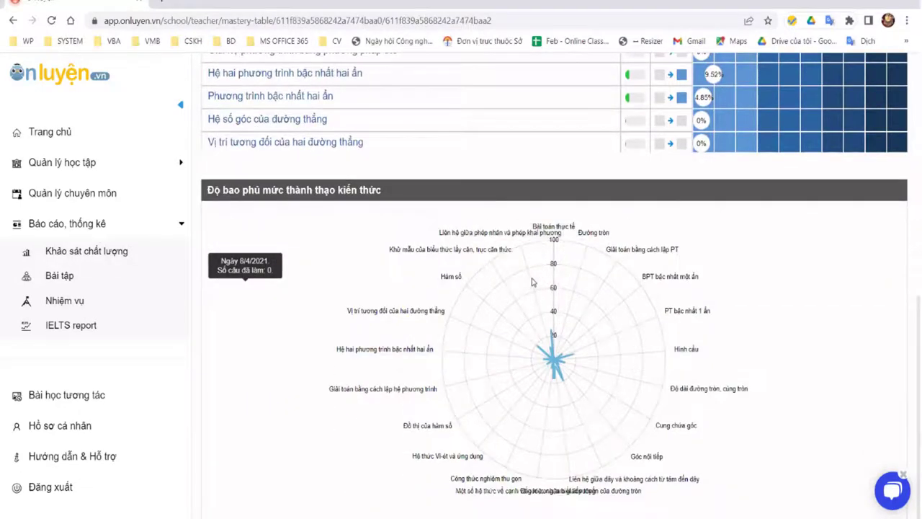
{"action": "scroll", "coordinate": [532, 283], "scroll_direction": "up", "scroll_amount": 5}
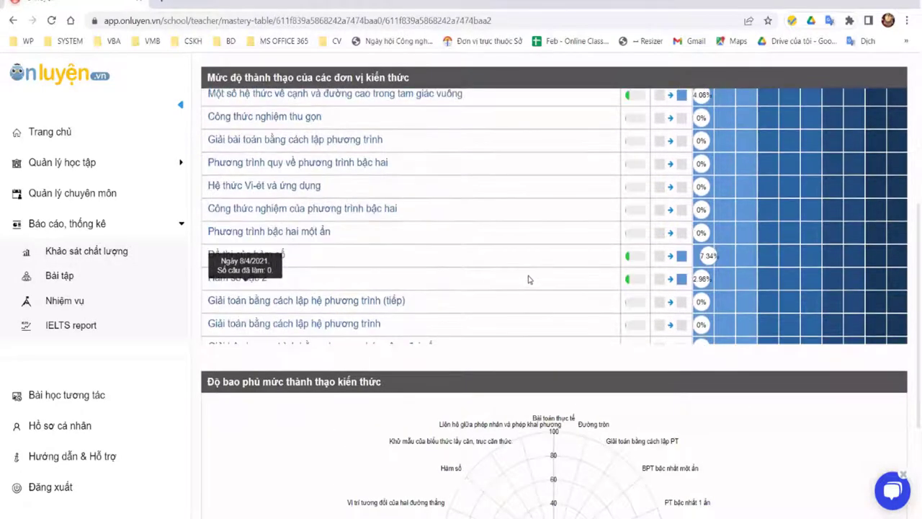
{"action": "scroll", "coordinate": [528, 279], "scroll_direction": "up", "scroll_amount": 3}
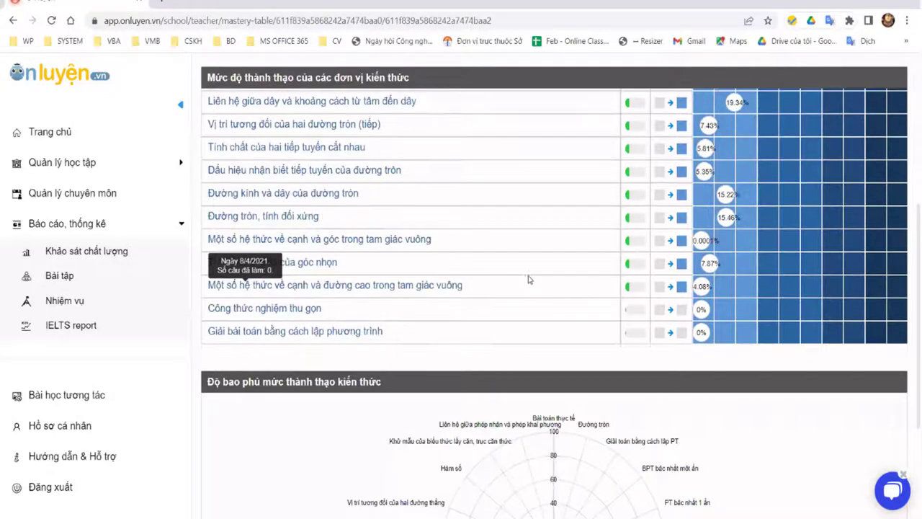
{"action": "scroll", "coordinate": [525, 265], "scroll_direction": "up", "scroll_amount": 3}
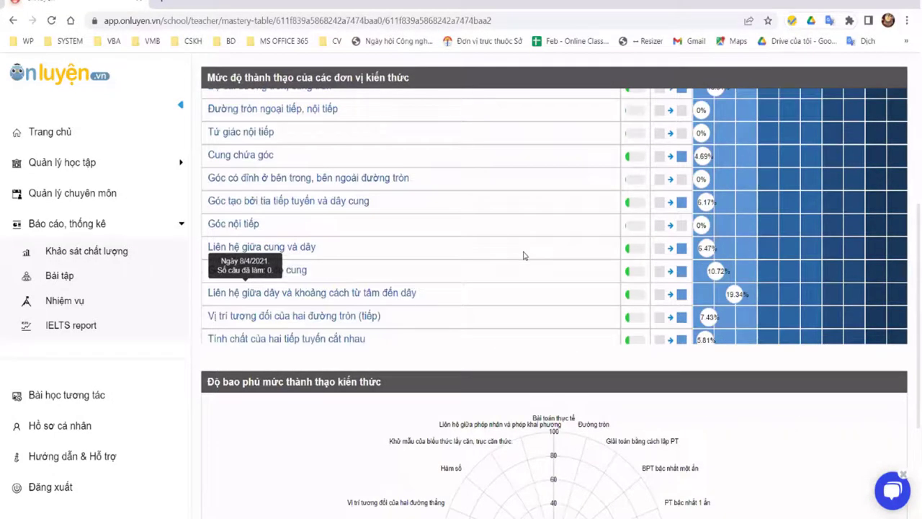
{"action": "scroll", "coordinate": [524, 255], "scroll_direction": "up", "scroll_amount": 3}
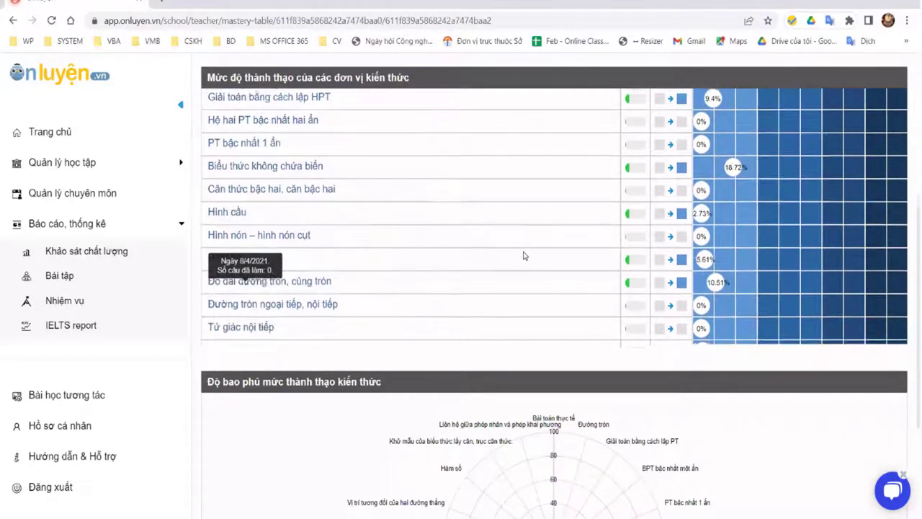
{"action": "scroll", "coordinate": [396, 323], "scroll_direction": "up", "scroll_amount": 3}
{"action": "scroll", "coordinate": [469, 365], "scroll_direction": "up", "scroll_amount": 4}
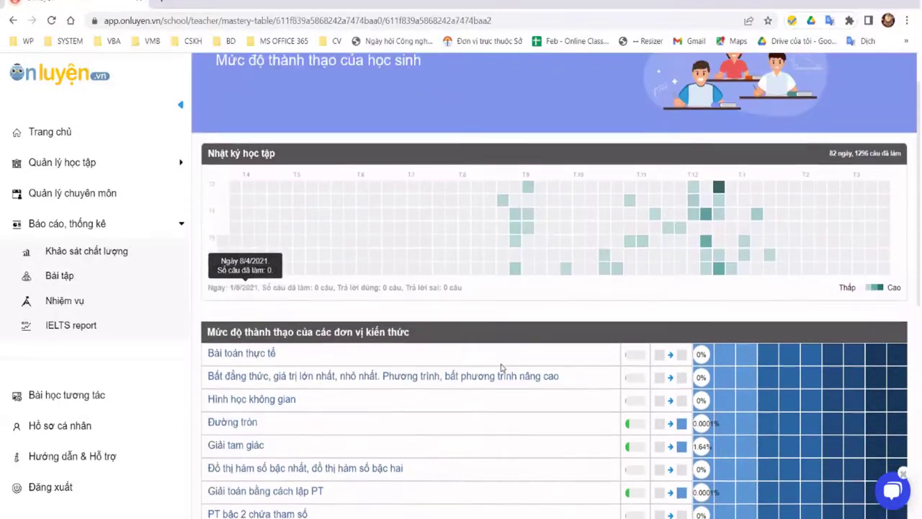
{"action": "scroll", "coordinate": [502, 367], "scroll_direction": "up", "scroll_amount": 2}
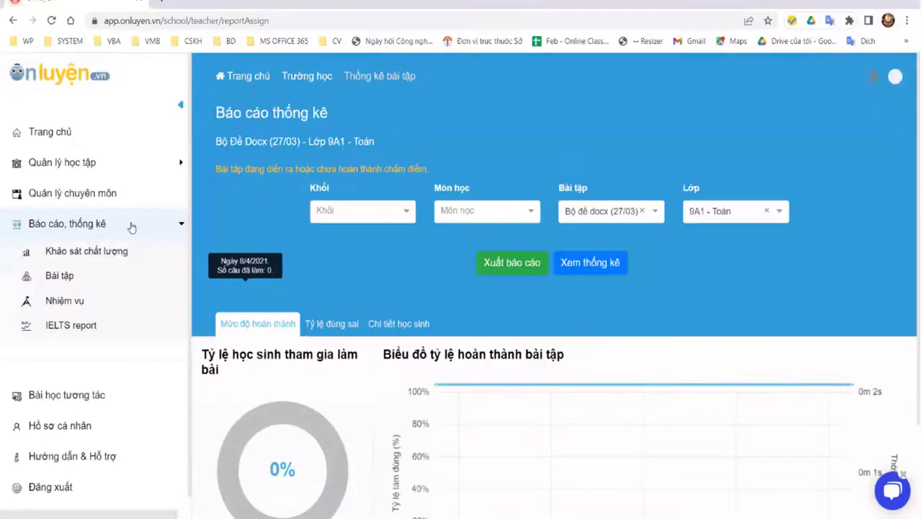
Step: Visit Báo cáo thống kê, Quản lý chuyên môn and Quản lý học tập, ending on the Lớp học tương tác timetable
{"action": "left_click", "coordinate": [113, 222]}
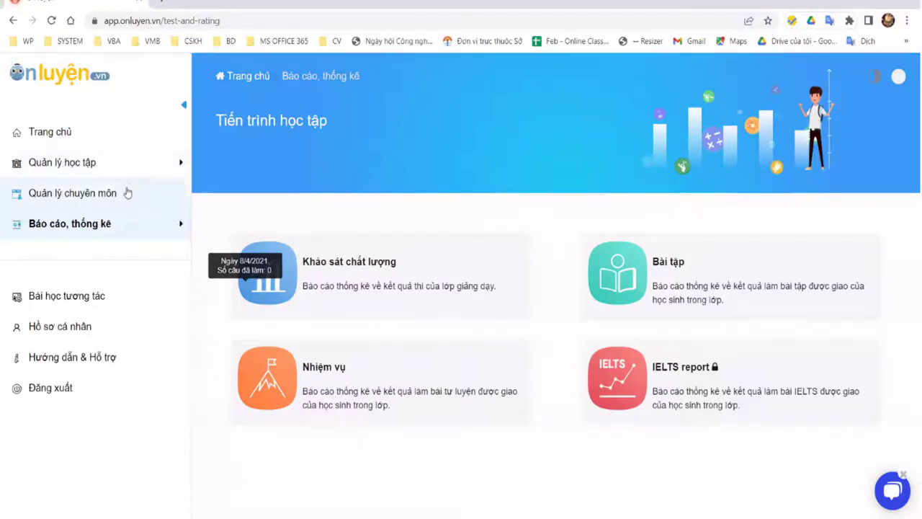
{"action": "left_click", "coordinate": [85, 194]}
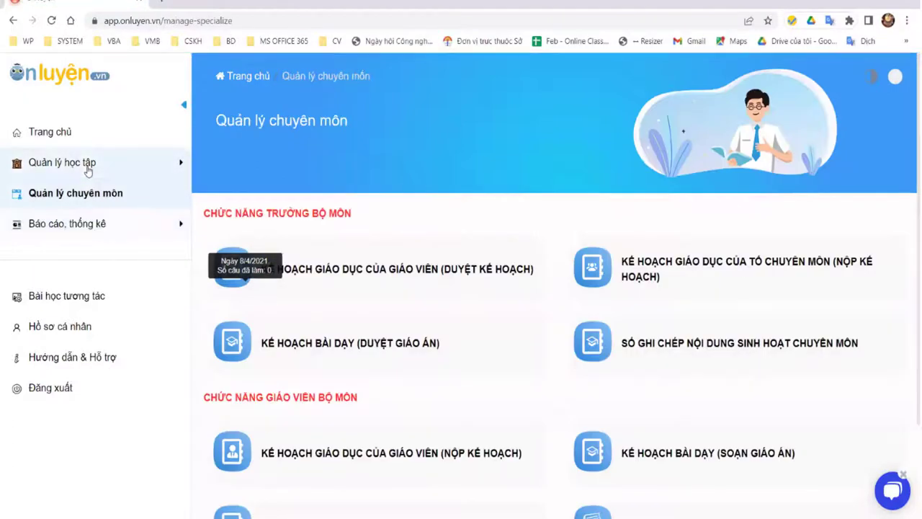
{"action": "left_click", "coordinate": [88, 167]}
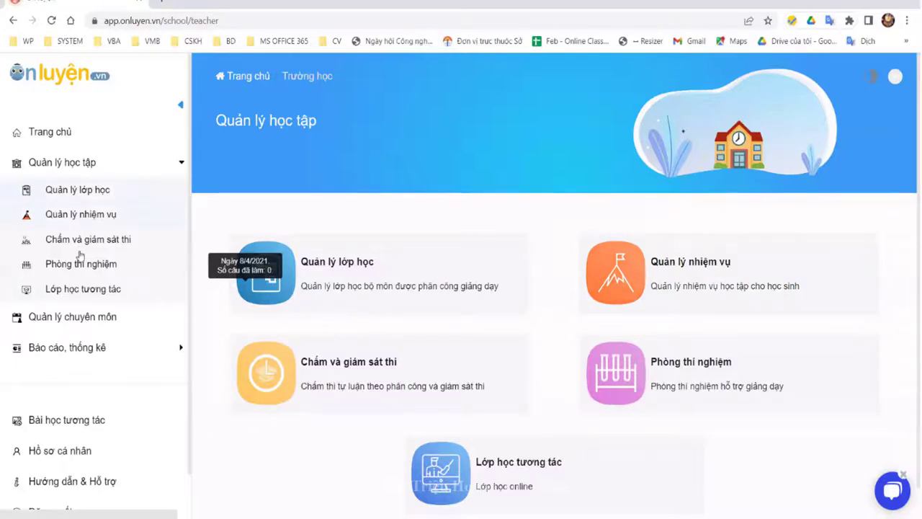
{"action": "left_click", "coordinate": [81, 289]}
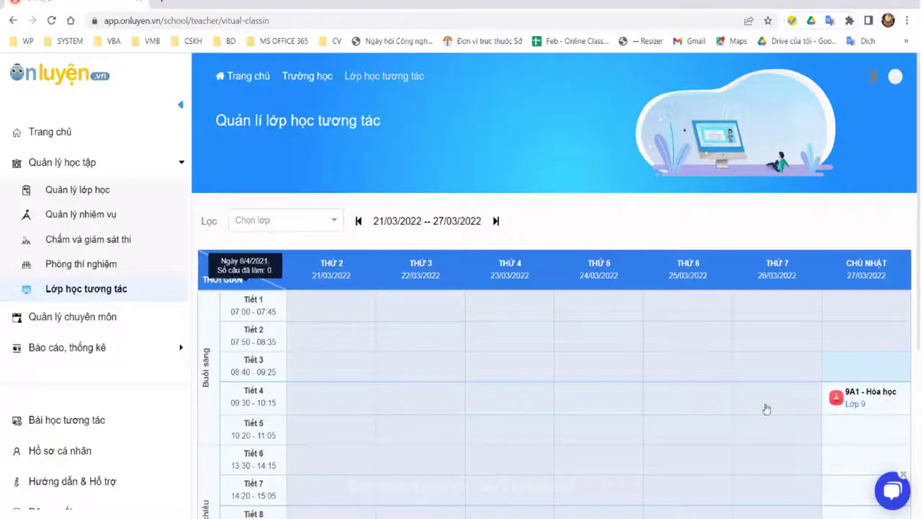
Step: Open Quản lý nhiệm vụ and view the exercise set list, including Bộ đề CAM (27/03)
{"action": "left_click", "coordinate": [81, 216]}
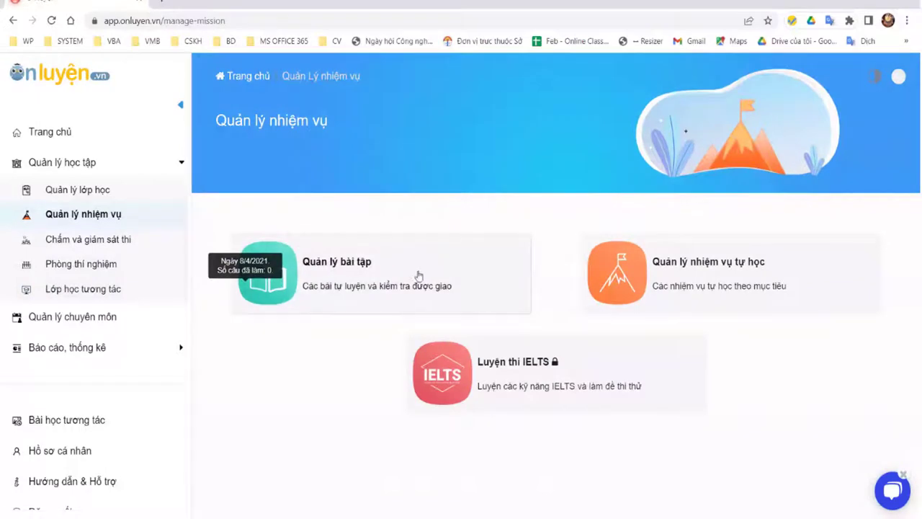
{"action": "left_click", "coordinate": [410, 272]}
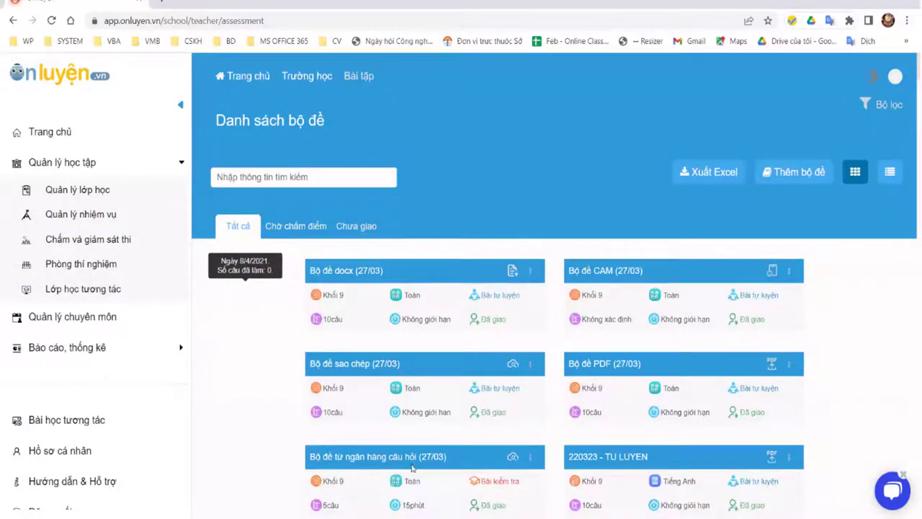
{"action": "triple_click", "coordinate": [556, 269]}
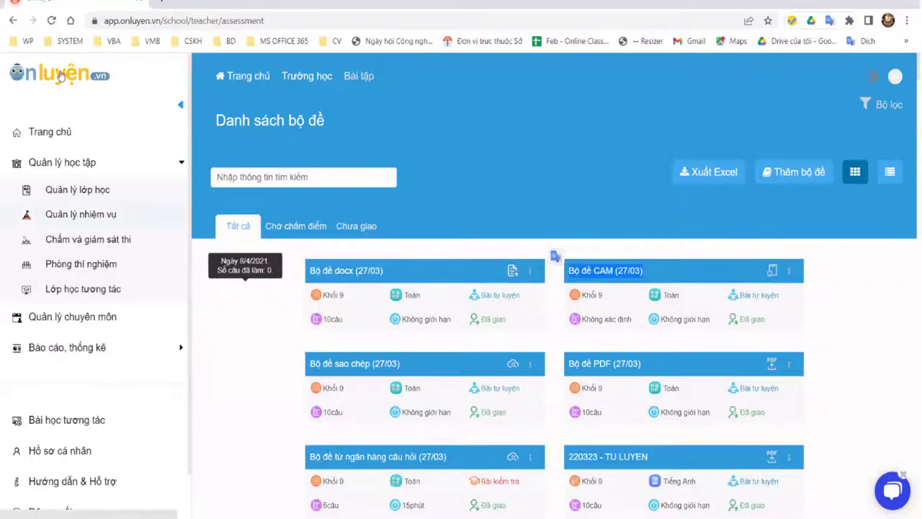
{"action": "left_click", "coordinate": [692, 272]}
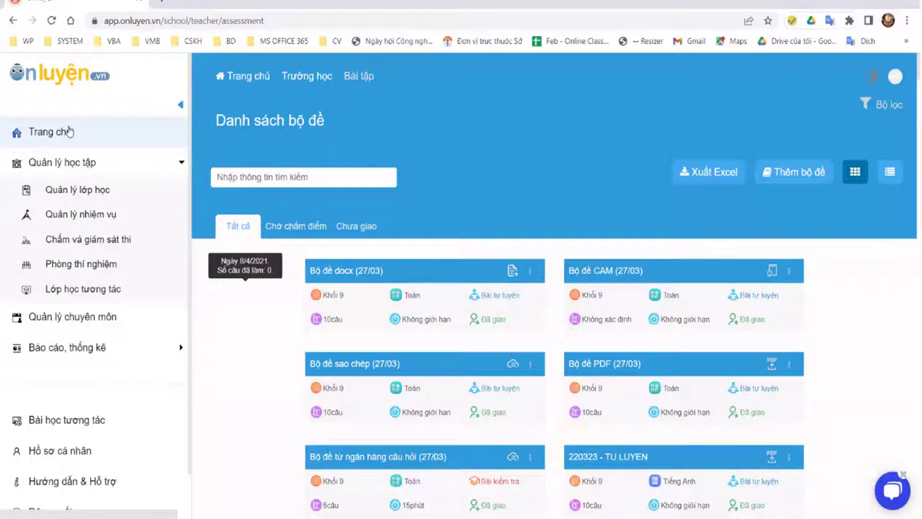
Step: Return via Trang chủ to the Quản lý học tập overview and bring up the account menu
{"action": "left_click", "coordinate": [77, 141]}
{"action": "left_click", "coordinate": [62, 164]}
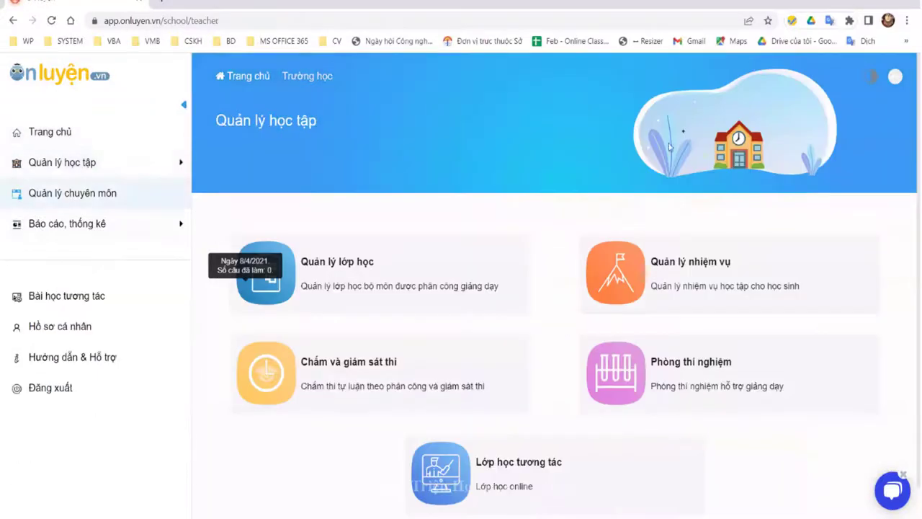
{"action": "left_click", "coordinate": [895, 77]}
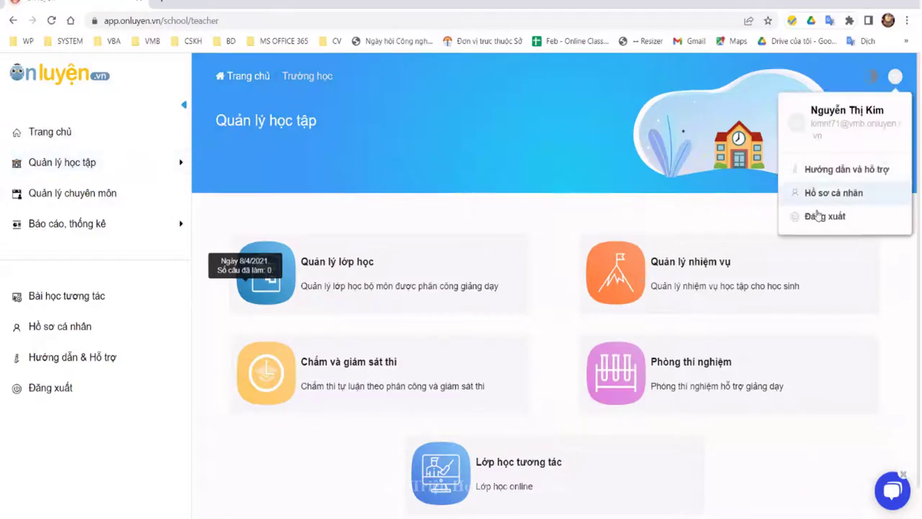
Step: Log out of the teacher account and sign in as the student with Chrome's saved login
{"action": "left_click", "coordinate": [824, 216]}
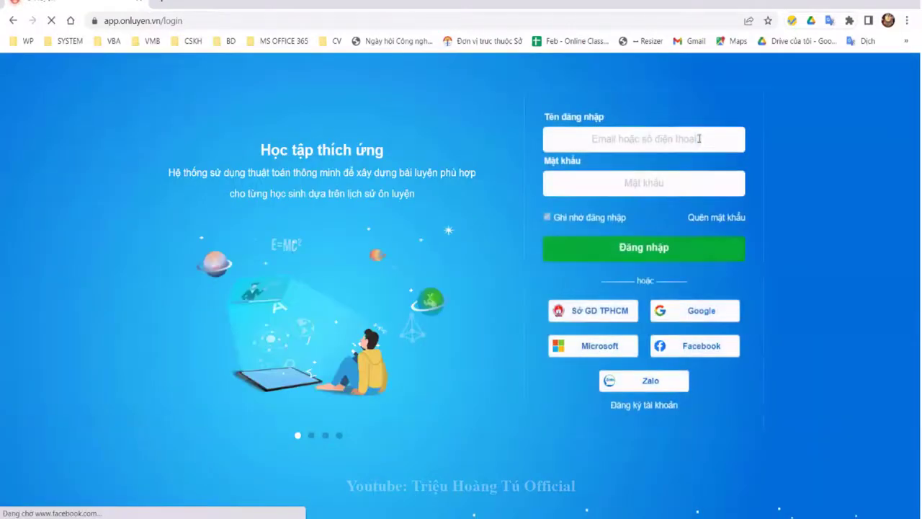
{"action": "left_click", "coordinate": [699, 138]}
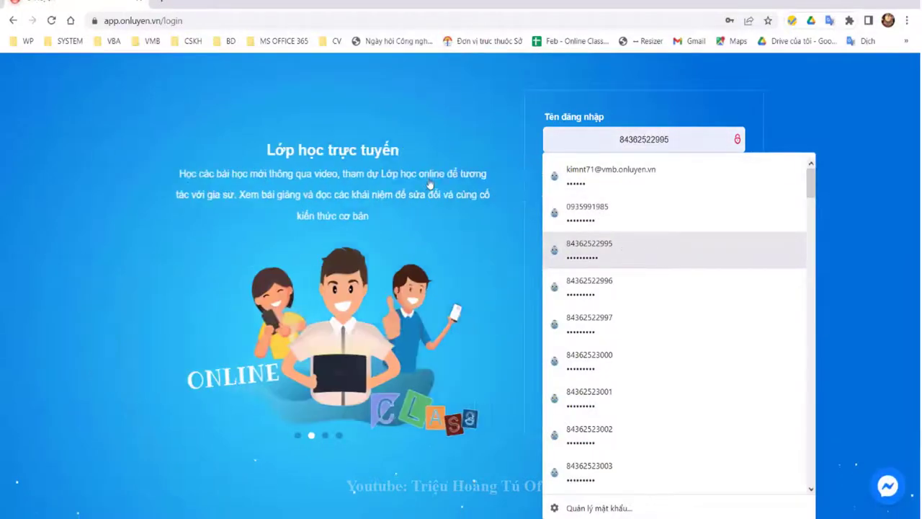
{"action": "key", "text": "Return"}
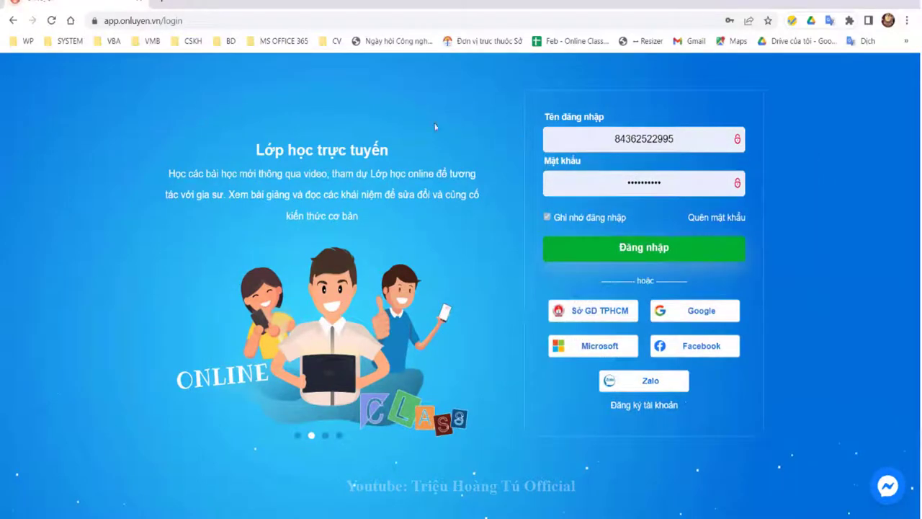
{"action": "key", "text": "Return"}
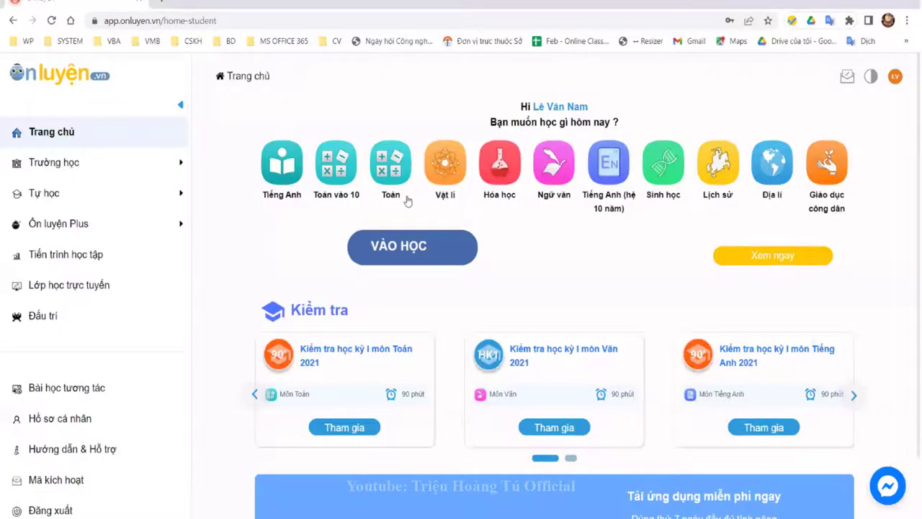
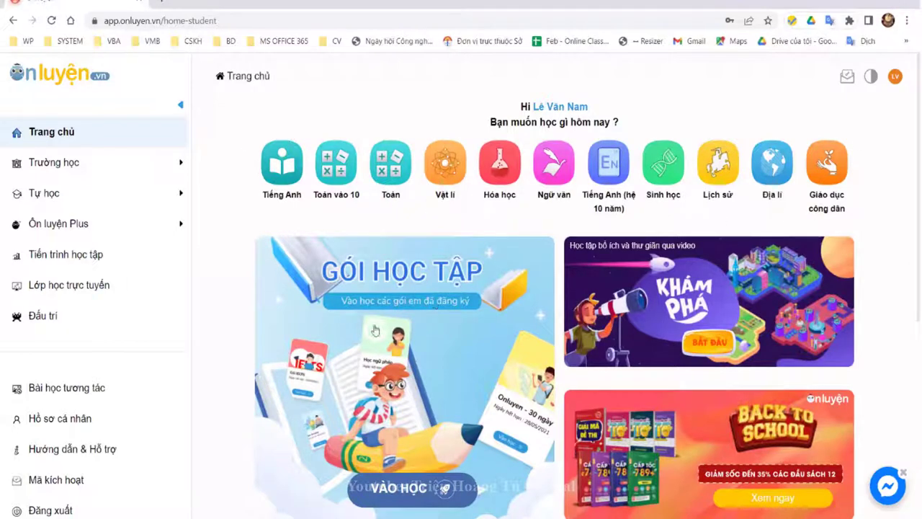
Step: Go to Trường học > Nhiệm vụ > Bài tập and list 9A1 - Toán's Chờ làm assignments
{"action": "scroll", "coordinate": [432, 289], "scroll_direction": "down", "scroll_amount": 2}
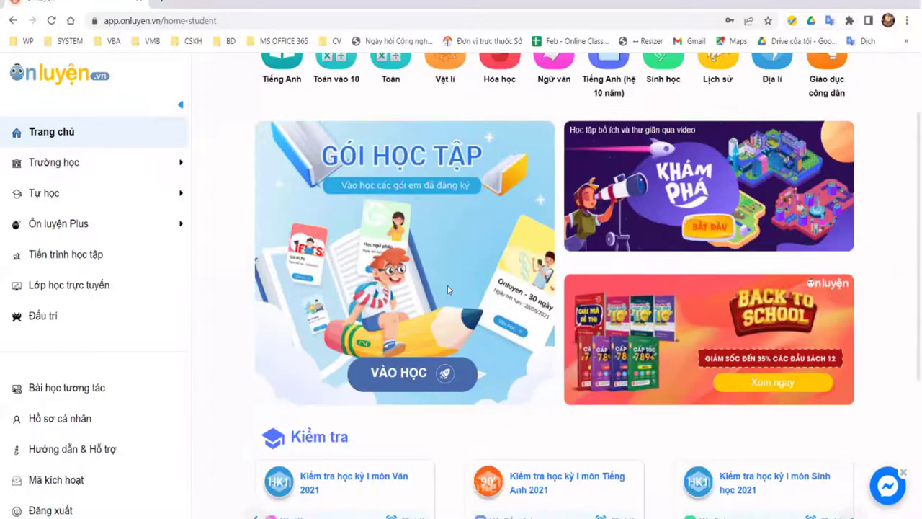
{"action": "scroll", "coordinate": [324, 234], "scroll_direction": "down", "scroll_amount": 2}
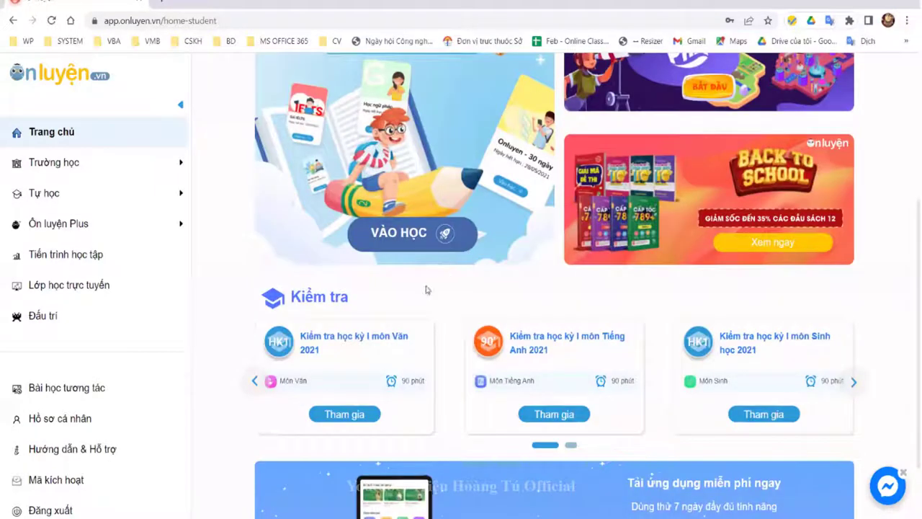
{"action": "scroll", "coordinate": [517, 285], "scroll_direction": "down", "scroll_amount": 1}
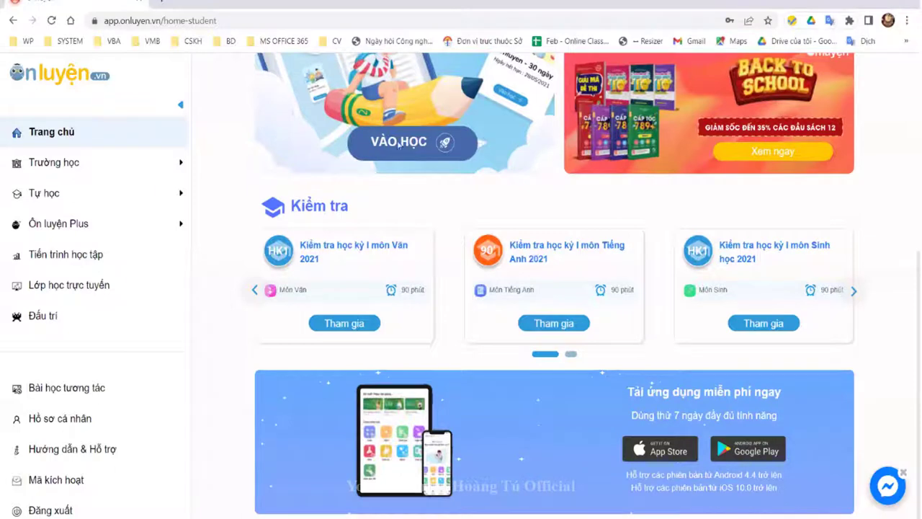
{"action": "scroll", "coordinate": [699, 226], "scroll_direction": "up", "scroll_amount": 2}
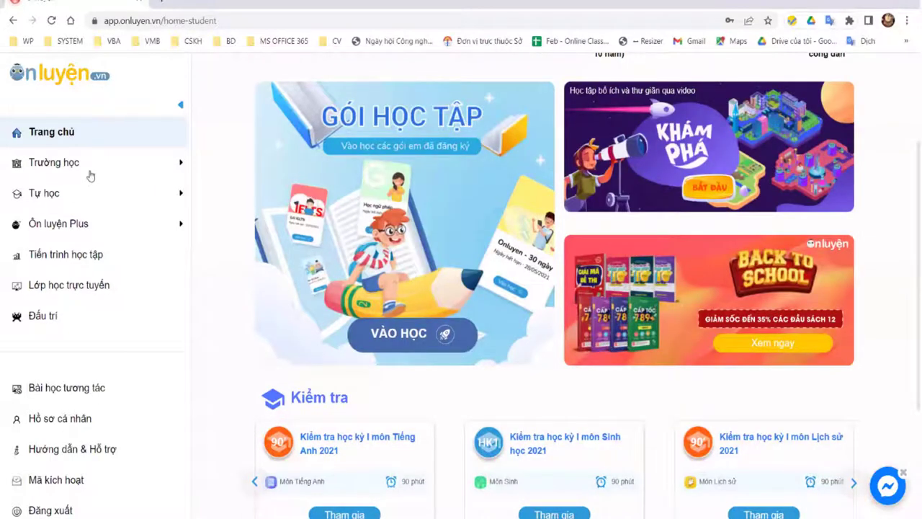
{"action": "scroll", "coordinate": [90, 175], "scroll_direction": "up", "scroll_amount": 1}
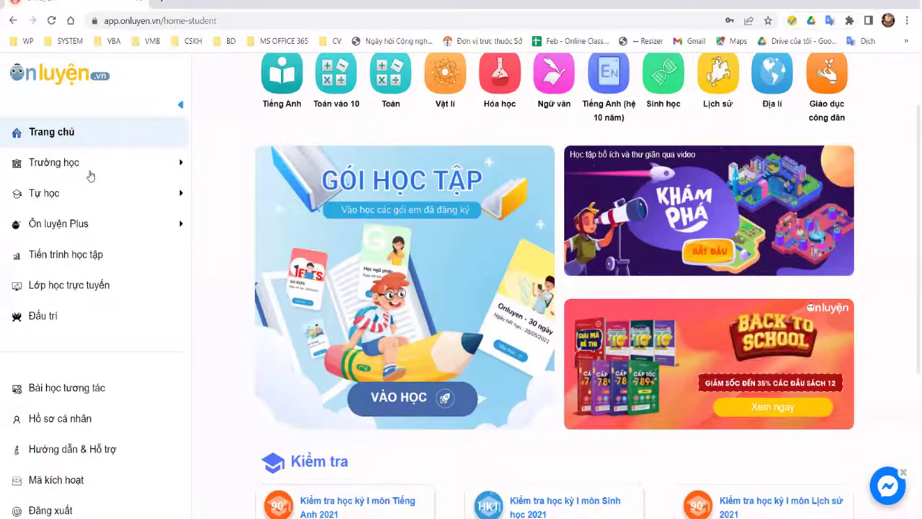
{"action": "left_click", "coordinate": [90, 173]}
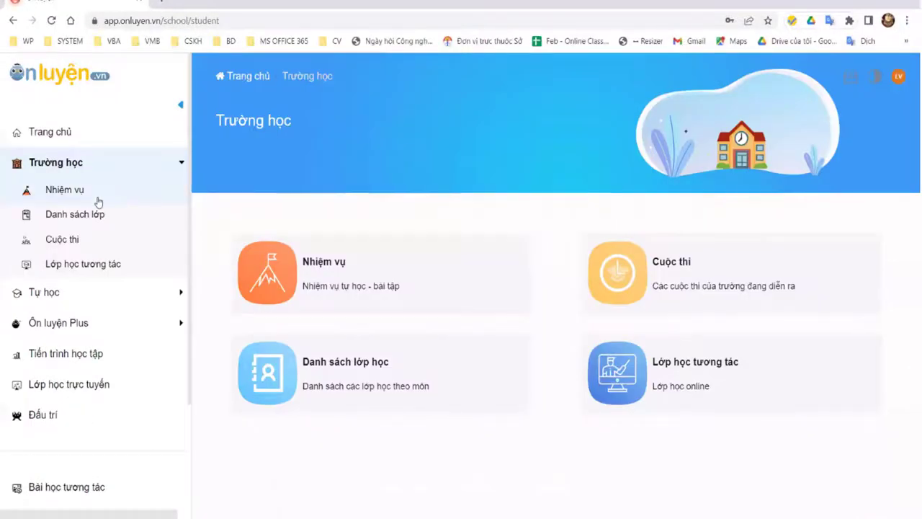
{"action": "left_click", "coordinate": [100, 198]}
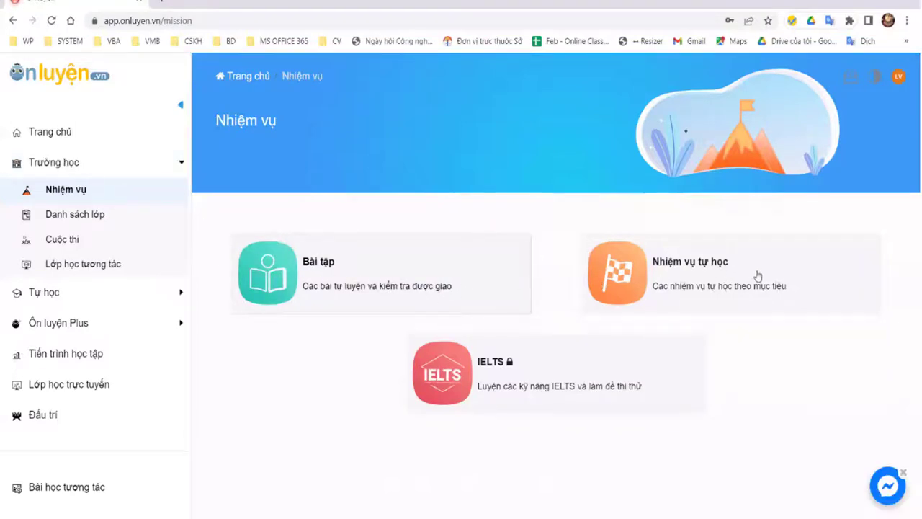
{"action": "left_click", "coordinate": [411, 288]}
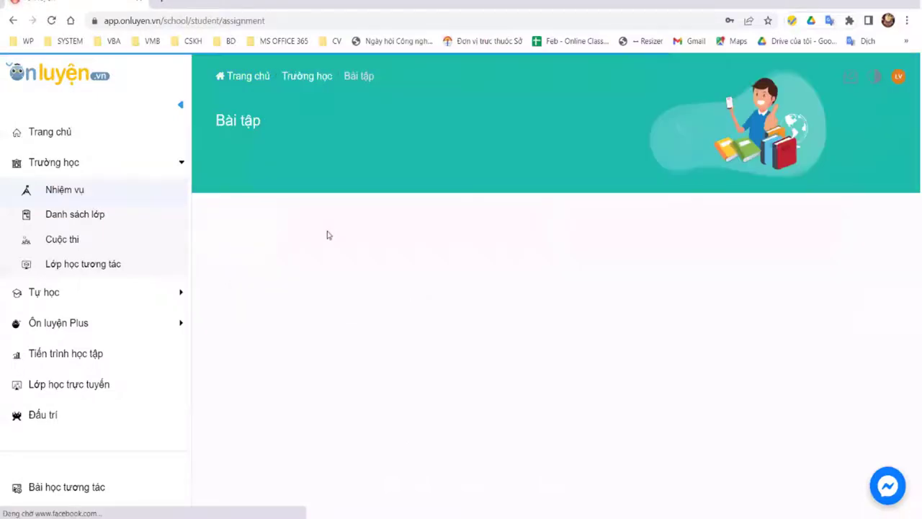
{"action": "left_click", "coordinate": [332, 231]}
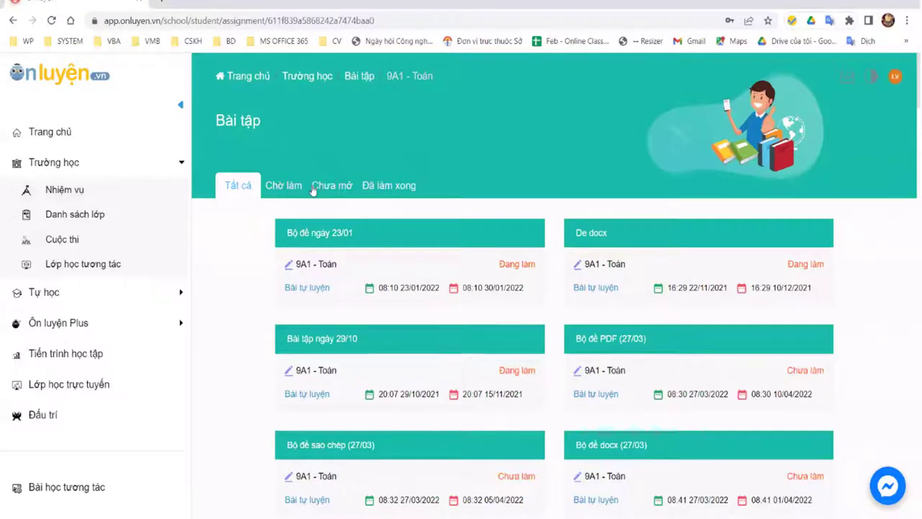
{"action": "left_click", "coordinate": [284, 189]}
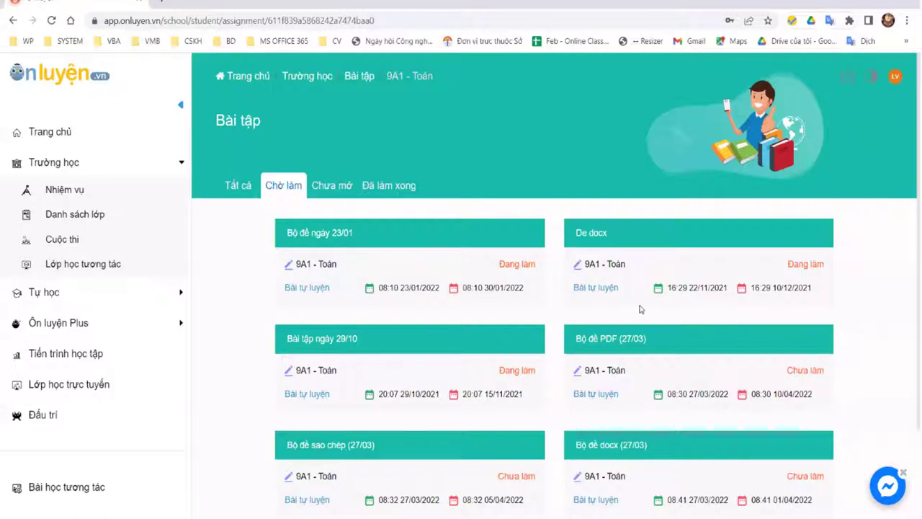
{"action": "scroll", "coordinate": [639, 309], "scroll_direction": "down", "scroll_amount": 2}
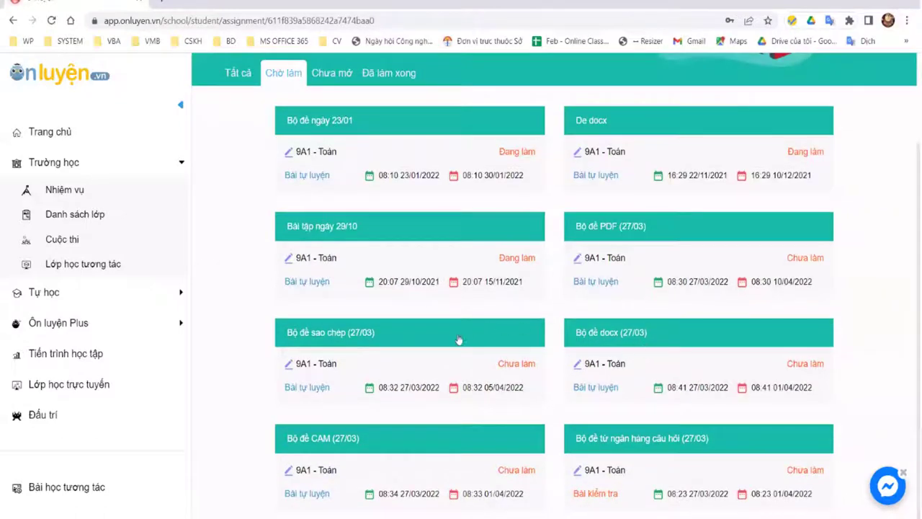
Step: Open and start the Bộ đề CAM (27/03) test to attach an answer-sheet image
{"action": "left_click", "coordinate": [335, 446]}
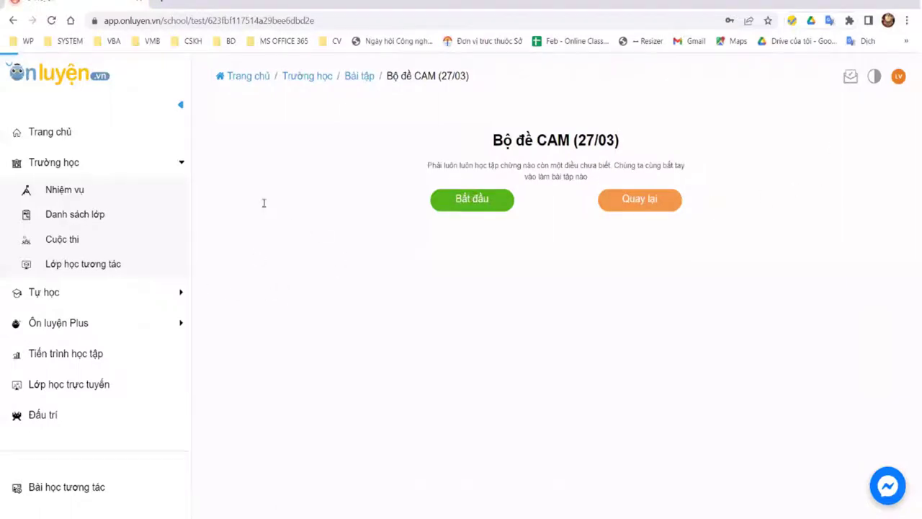
{"action": "scroll", "coordinate": [395, 291], "scroll_direction": "down", "scroll_amount": 5}
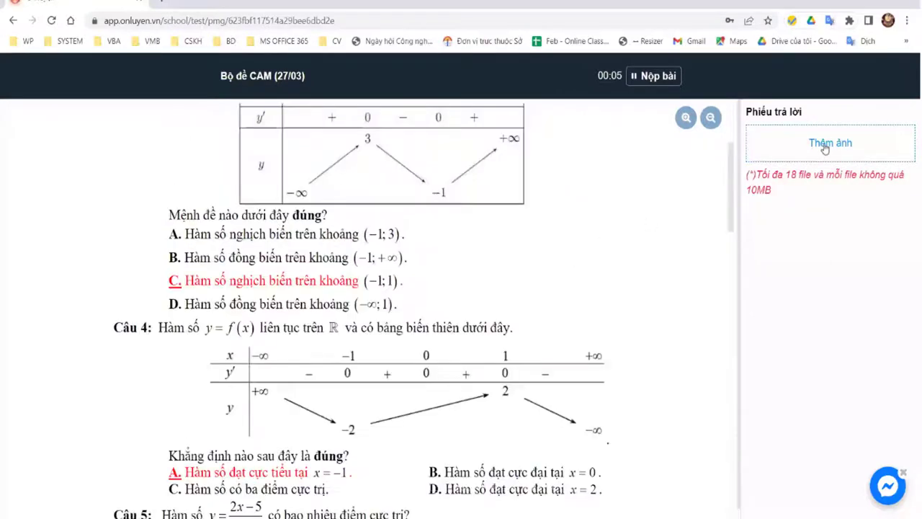
{"action": "scroll", "coordinate": [747, 142], "scroll_direction": "up", "scroll_amount": 1}
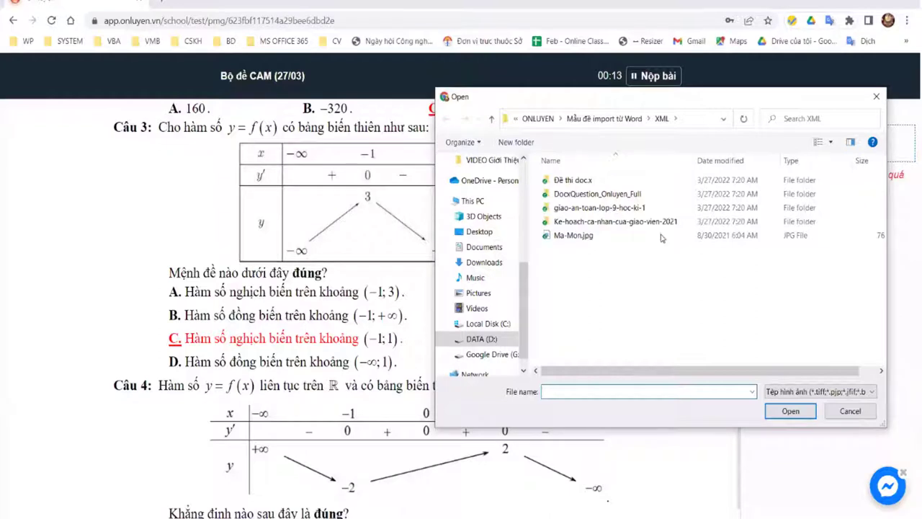
Step: Attach Dap an toan.jpg from the parent folder, then try submitting the test
{"action": "key", "text": "alt+Up"}
{"action": "left_click", "coordinate": [640, 191]}
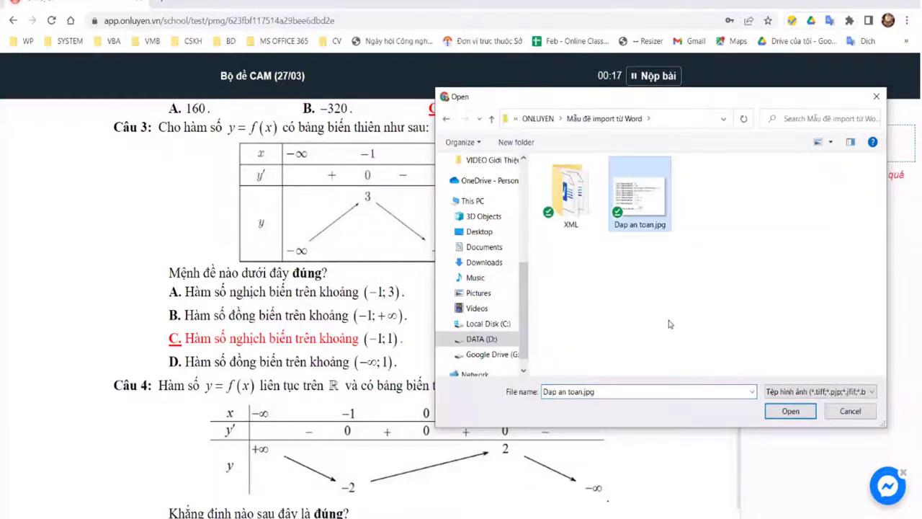
{"action": "key", "text": "Return"}
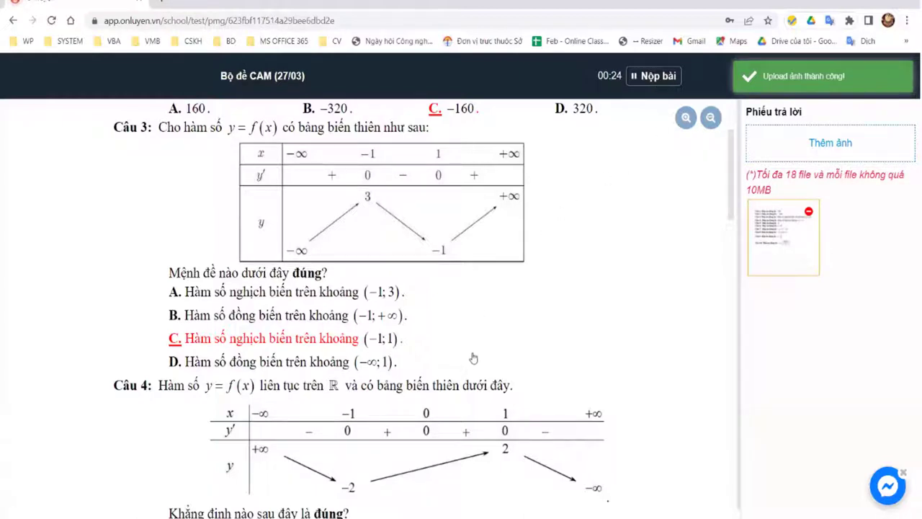
{"action": "left_click", "coordinate": [654, 76]}
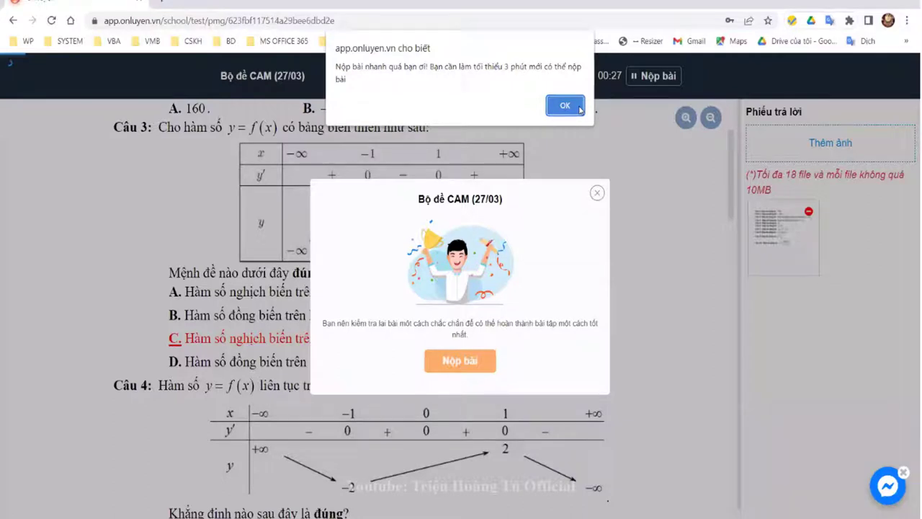
Step: Dismiss the too-early warning, close the Nộp bài prompt unsubmitted, and return to Nhiệm vụ
{"action": "key", "text": "Return"}
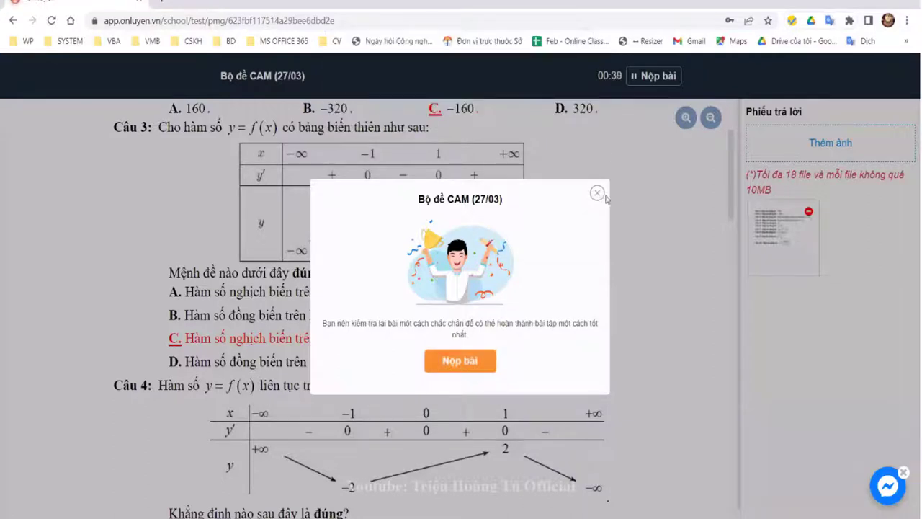
{"action": "left_click", "coordinate": [177, 101]}
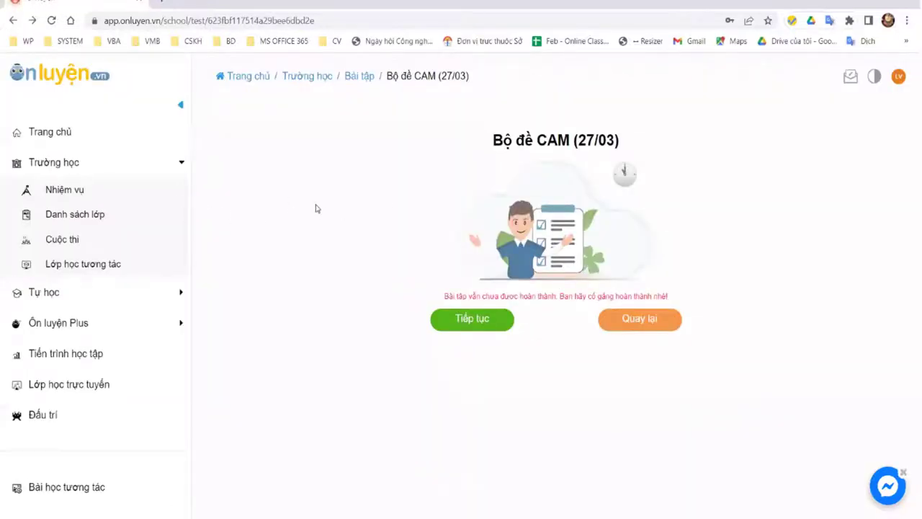
{"action": "left_click", "coordinate": [72, 191]}
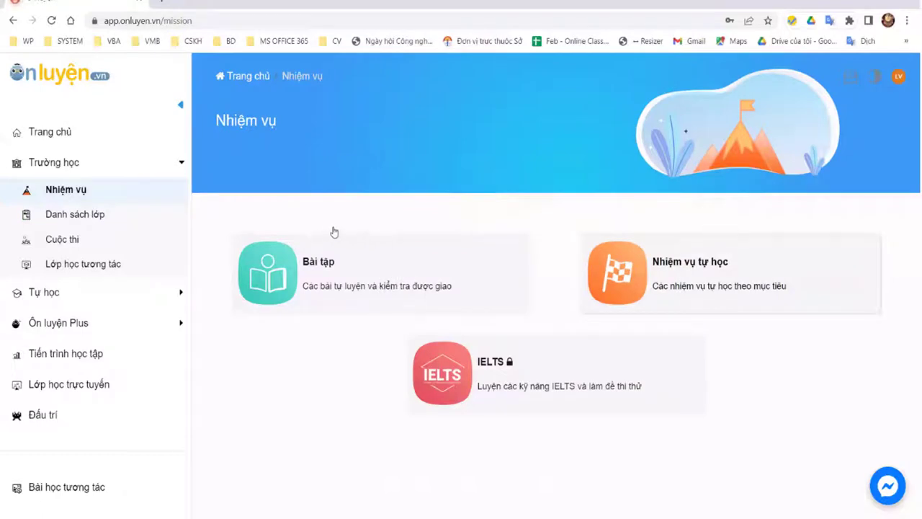
Step: Open and begin the Bộ đề từ ngân hàng câu hỏi (27/03) test
{"action": "left_click", "coordinate": [522, 275]}
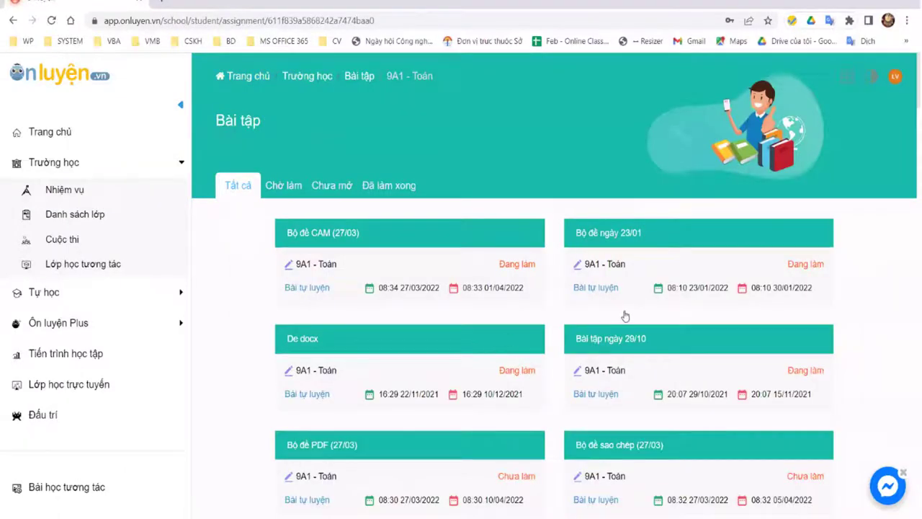
{"action": "scroll", "coordinate": [660, 328], "scroll_direction": "down", "scroll_amount": 1}
{"action": "scroll", "coordinate": [644, 327], "scroll_direction": "down", "scroll_amount": 2}
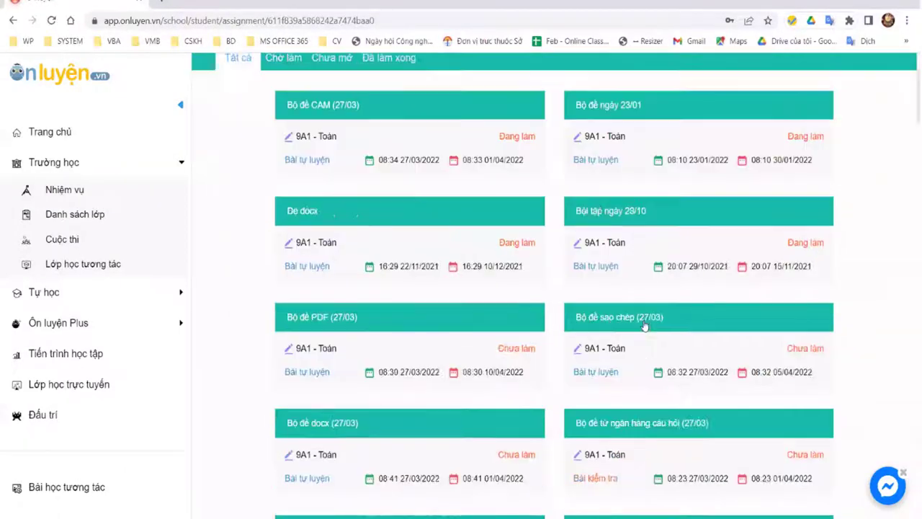
{"action": "left_click", "coordinate": [663, 412]}
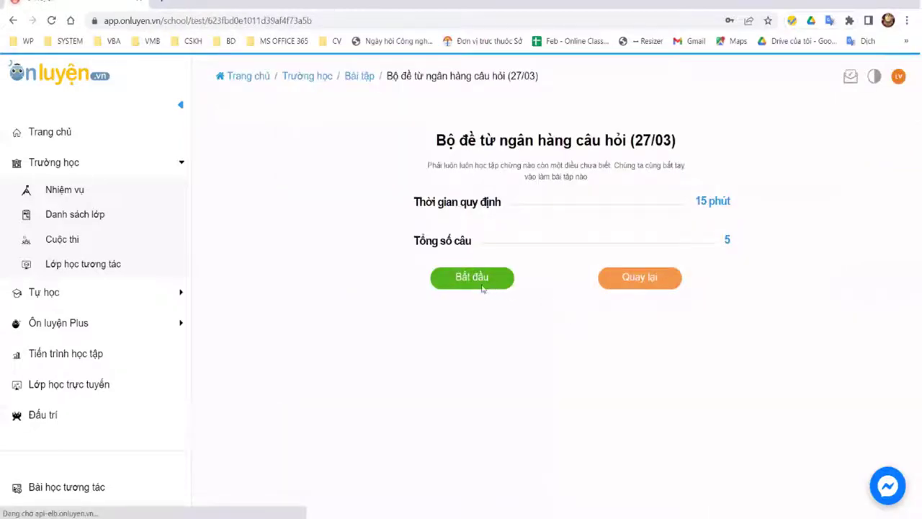
{"action": "left_click", "coordinate": [484, 283]}
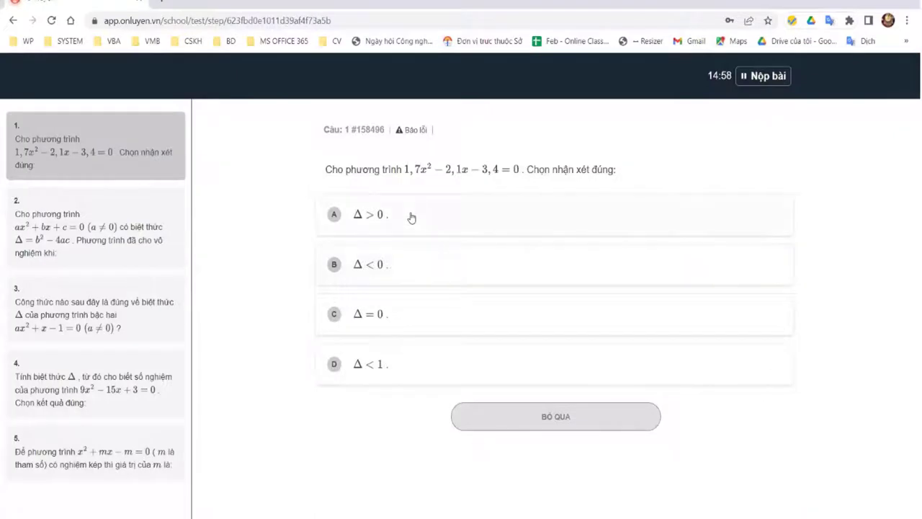
Step: Answer question 1 with A, explaining 'demo', and submit it
{"action": "key", "text": "a"}
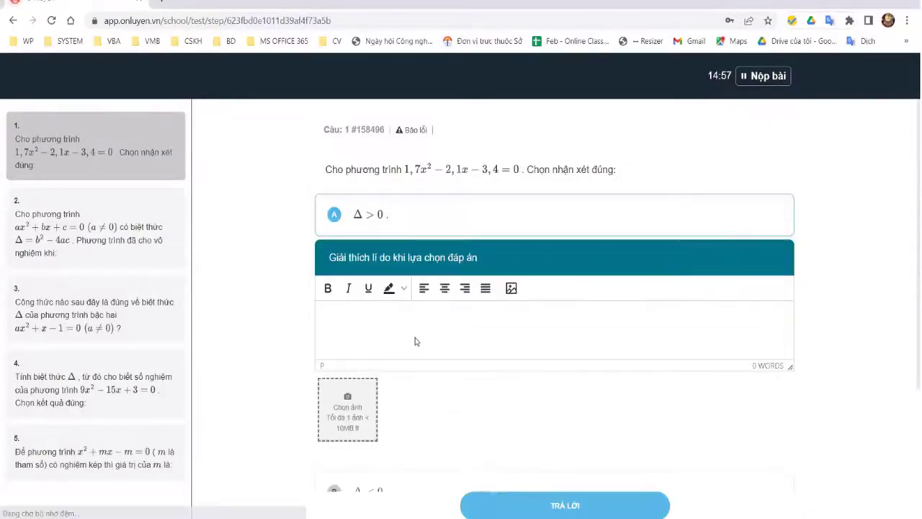
{"action": "left_click", "coordinate": [392, 322]}
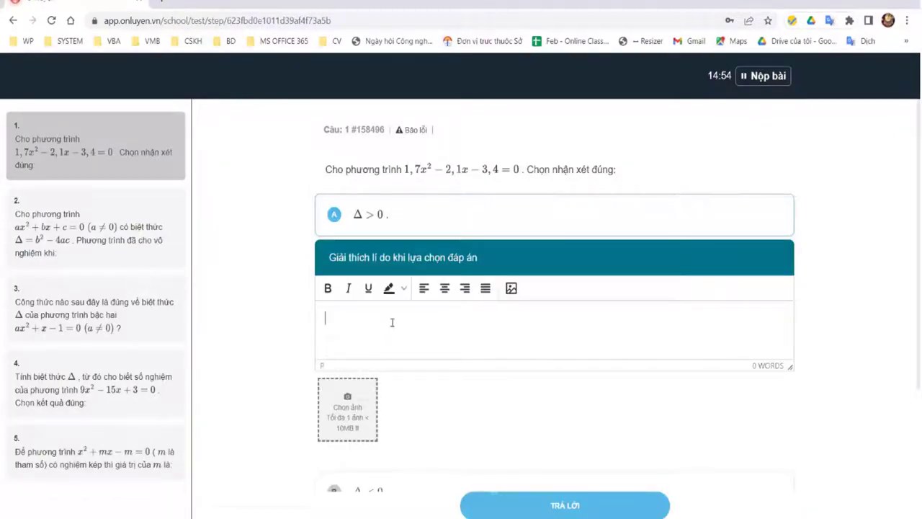
{"action": "type", "text": "t"}
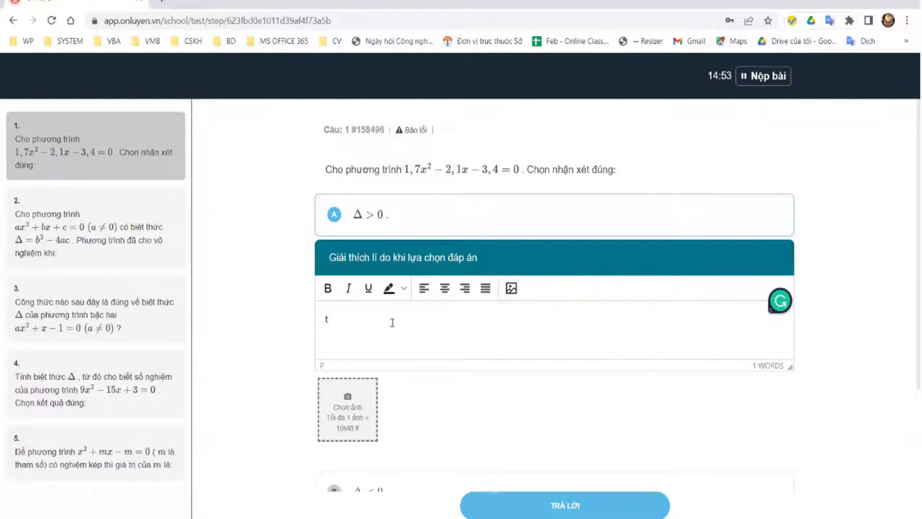
{"action": "key", "text": "BackSpace"}
{"action": "type", "text": "demo"}
{"action": "left_click", "coordinate": [564, 504]}
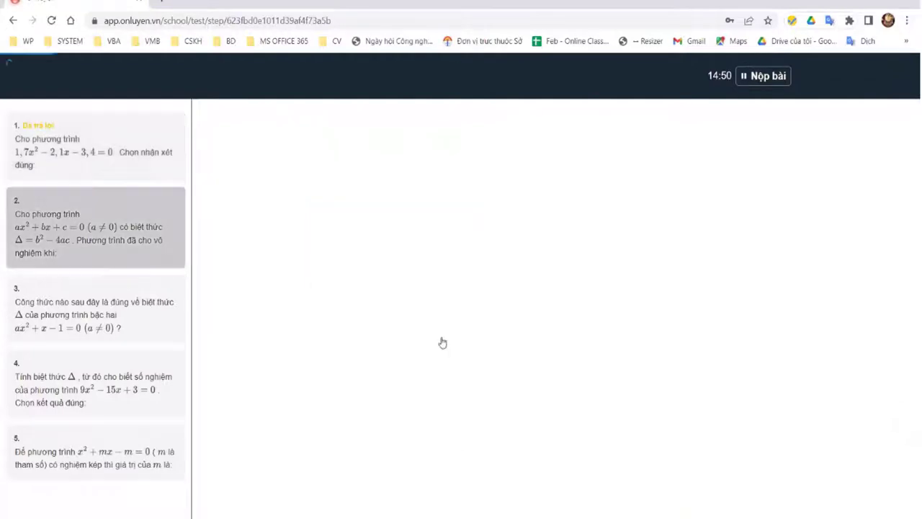
Step: Answer question 2 with A ('demo2') and question 3 with C ('Demo3'), skipping questions 4 and 5
{"action": "left_click", "coordinate": [406, 339]}
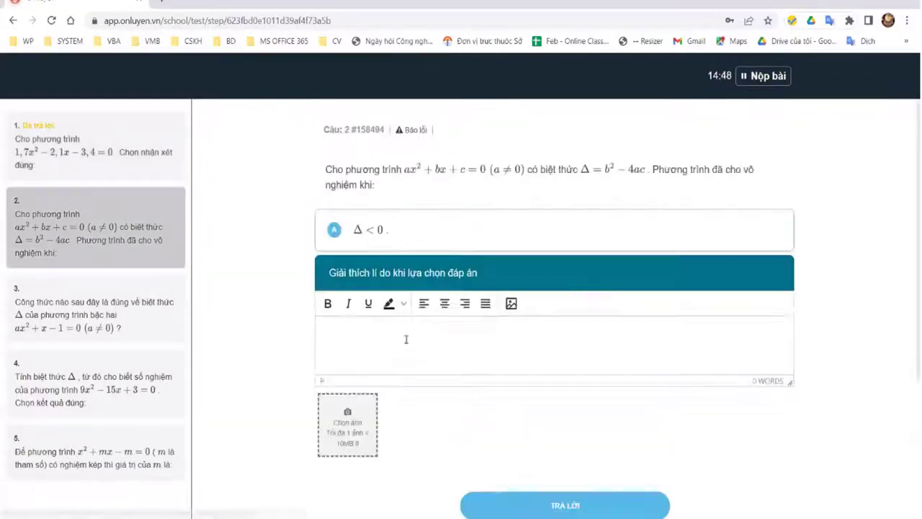
{"action": "type", "text": "demo2"}
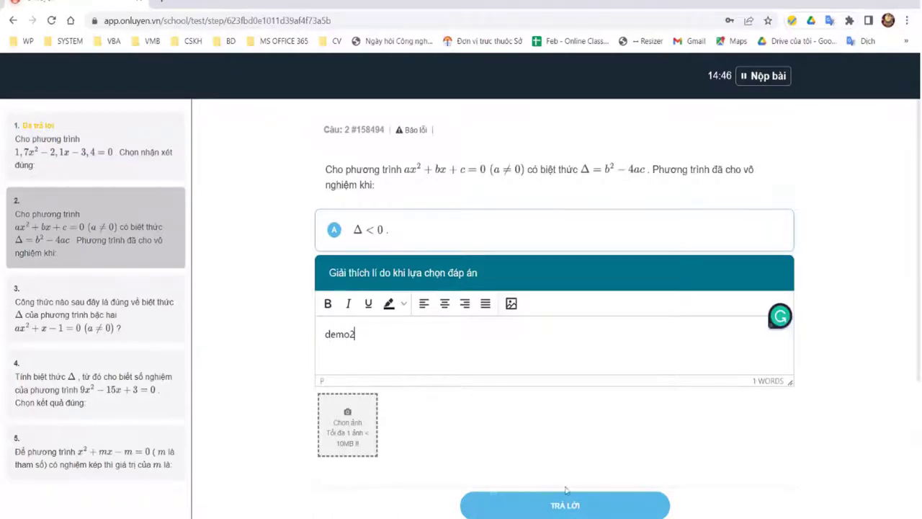
{"action": "left_click", "coordinate": [488, 319]}
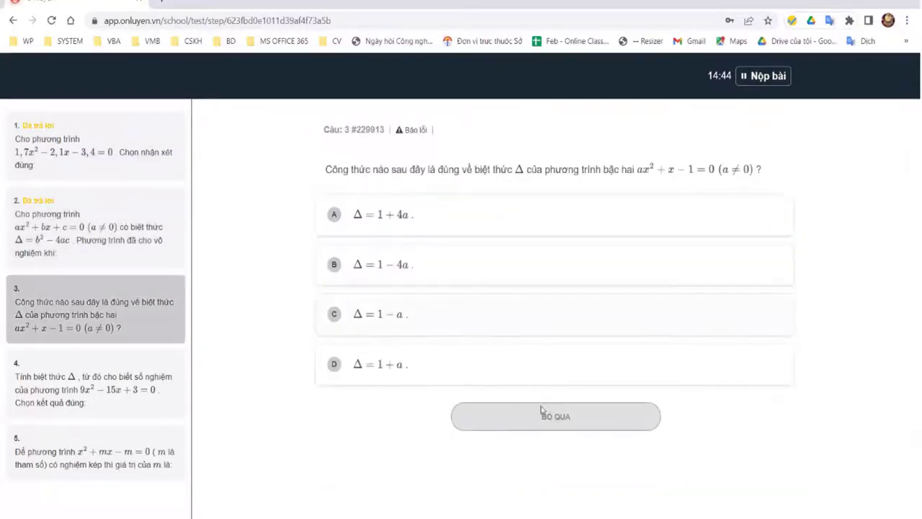
{"action": "type", "text": "De"}
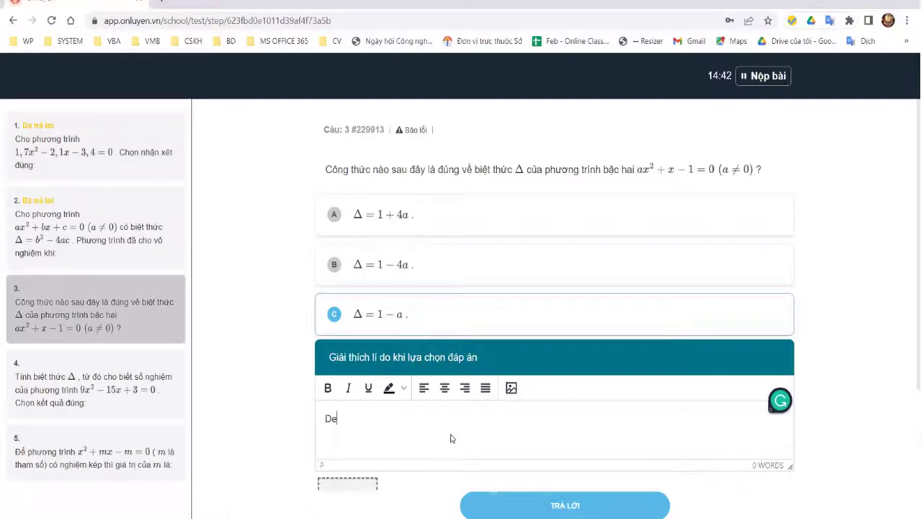
{"action": "type", "text": "mo3"}
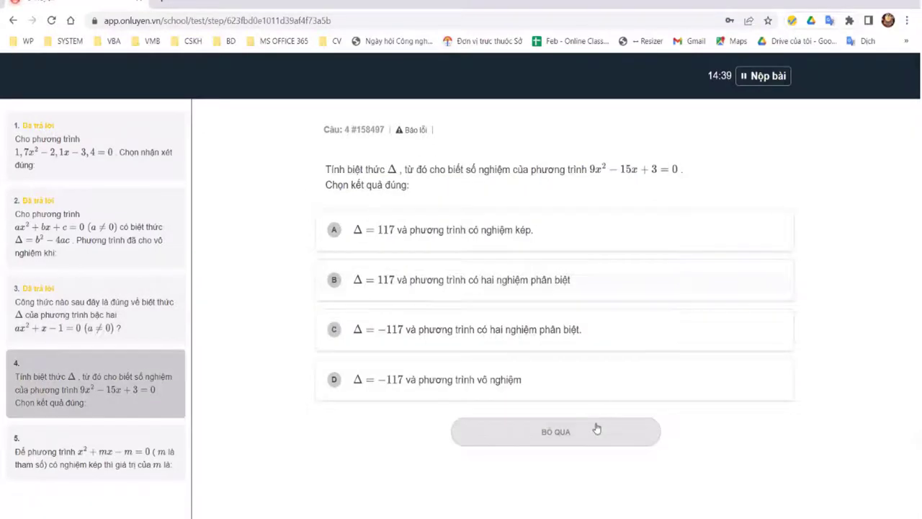
{"action": "left_click", "coordinate": [596, 428]}
{"action": "left_click", "coordinate": [475, 406]}
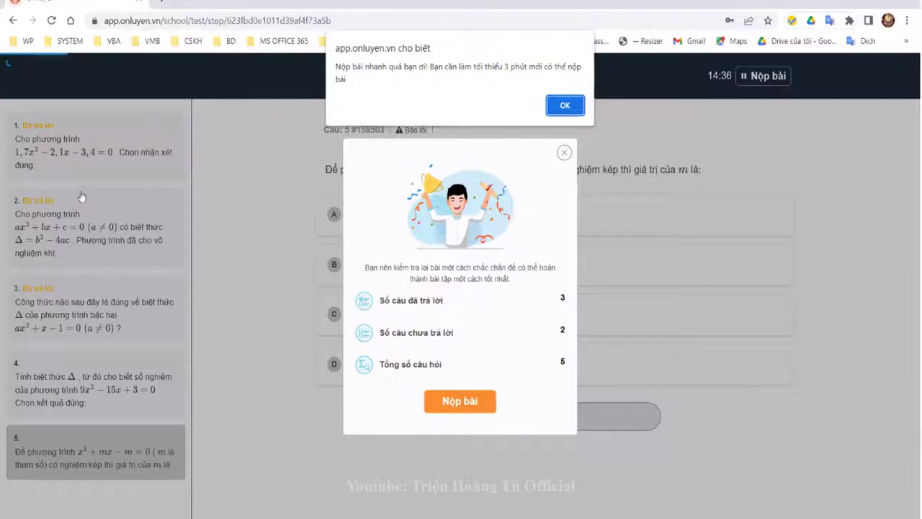
Step: Dismiss the warning and read the Đề số 01 instructions in the 27/03 self-practice mission
{"action": "key", "text": "Return"}
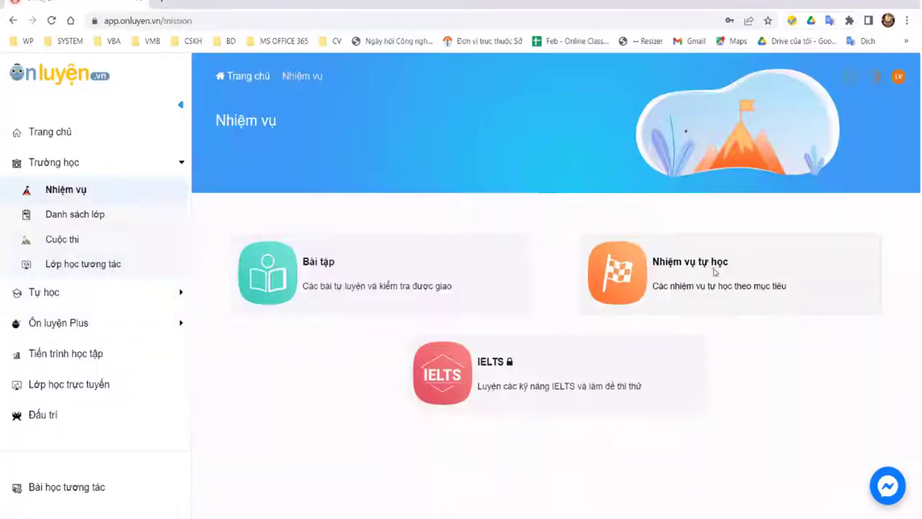
{"action": "left_click", "coordinate": [403, 255]}
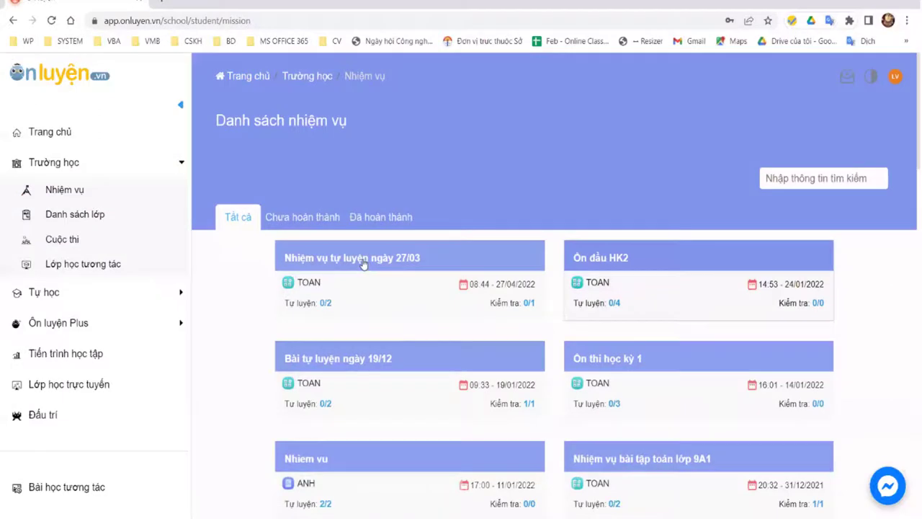
{"action": "left_click", "coordinate": [353, 266]}
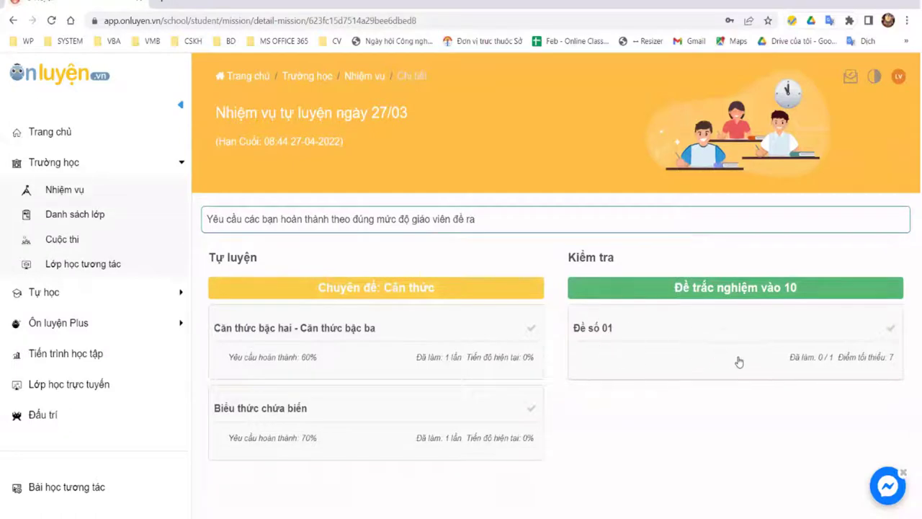
{"action": "left_click", "coordinate": [526, 319]}
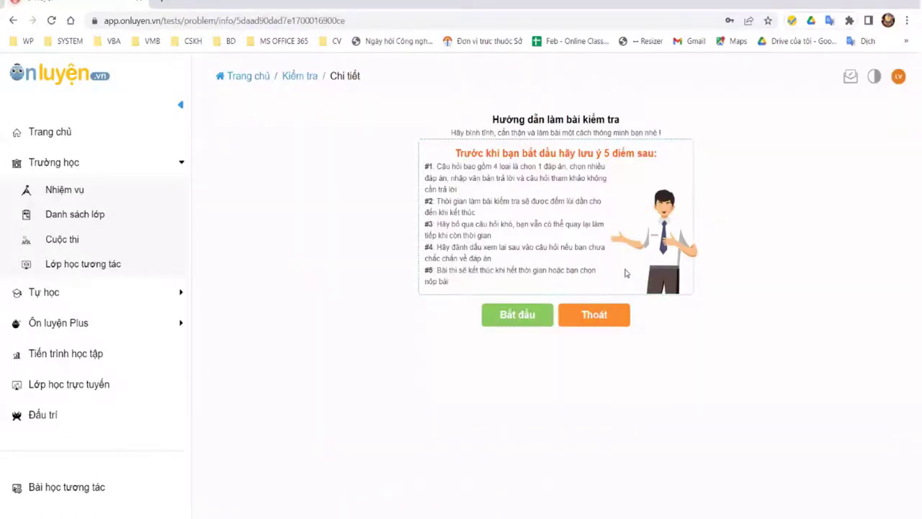
{"action": "left_click_drag", "start_coordinate": [492, 115], "coordinate": [748, 179]}
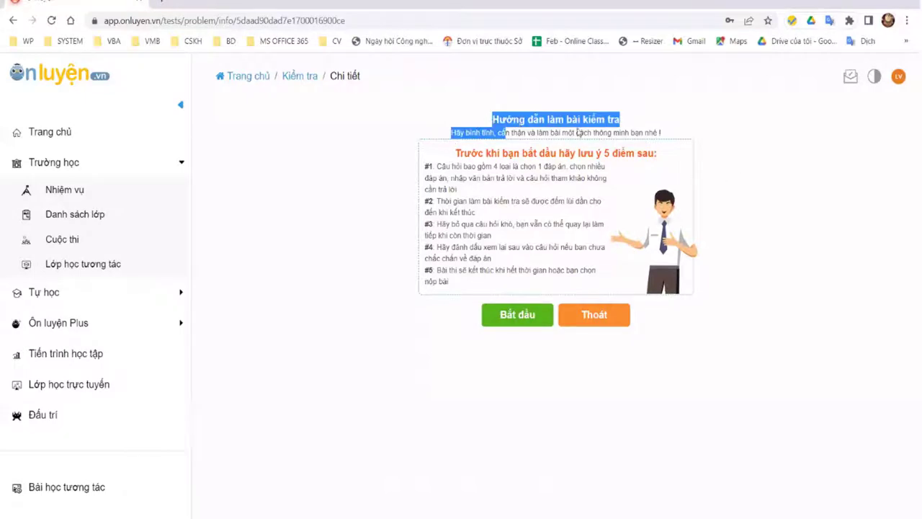
{"action": "left_click_drag", "start_coordinate": [482, 178], "coordinate": [541, 182]}
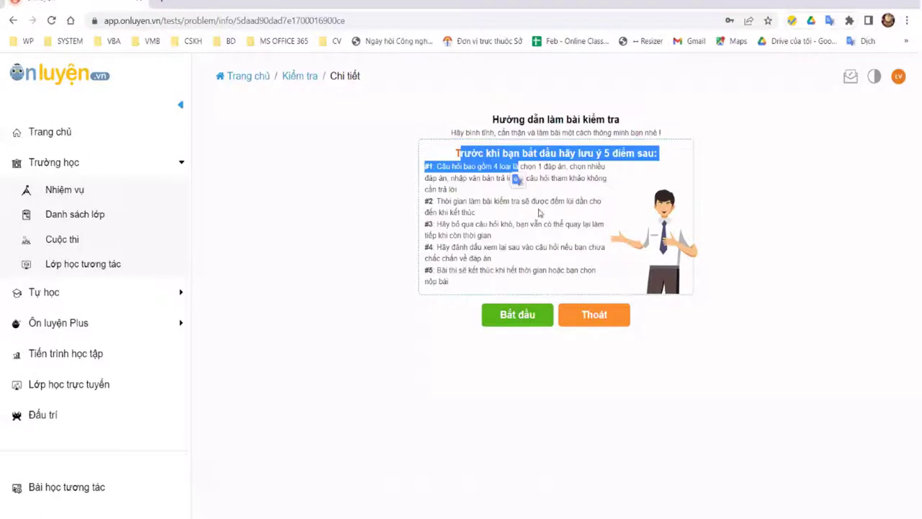
{"action": "left_click", "coordinate": [541, 225]}
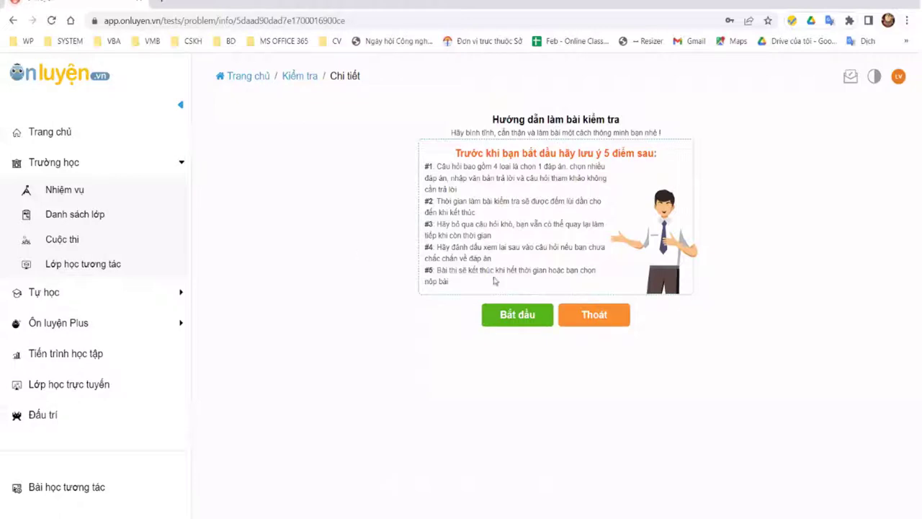
Step: Go back to the mission list, then open the Danh sách lớp class list
{"action": "left_click", "coordinate": [13, 20]}
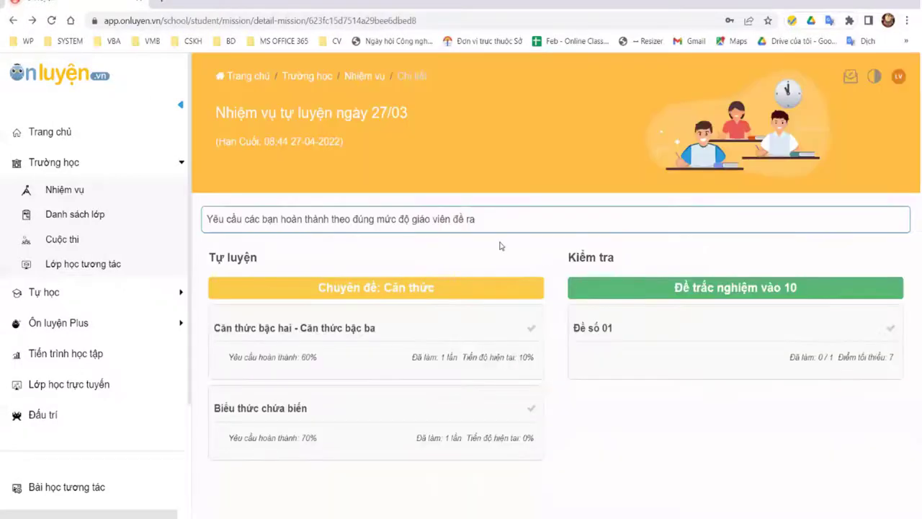
{"action": "right_click", "coordinate": [13, 20]}
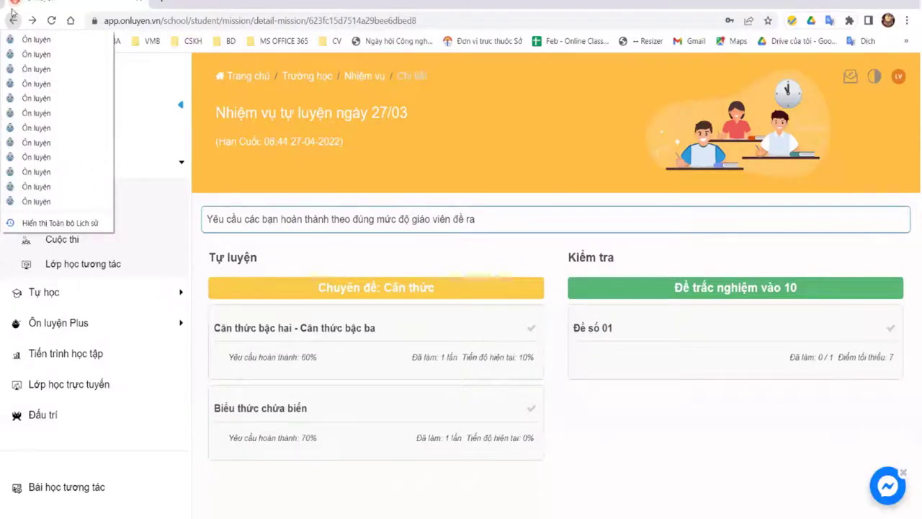
{"action": "left_click", "coordinate": [64, 198]}
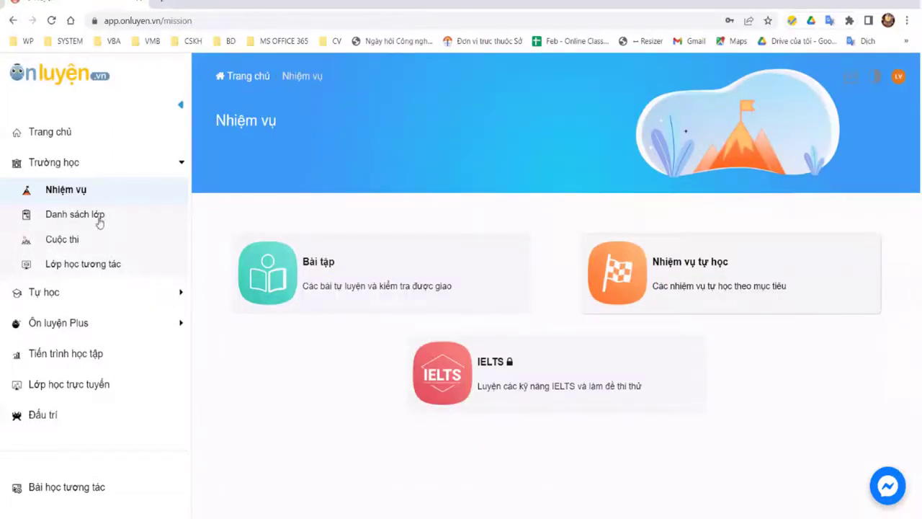
{"action": "left_click", "coordinate": [75, 214]}
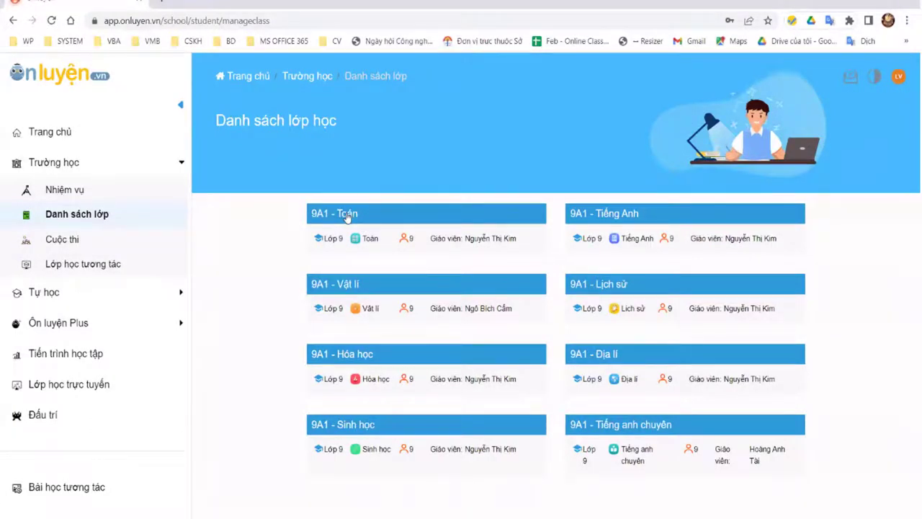
Step: View 9A1 - Toán's Bộ đề được giao and Kế hoạch tabs, then go to Cuộc thi
{"action": "left_click", "coordinate": [389, 242]}
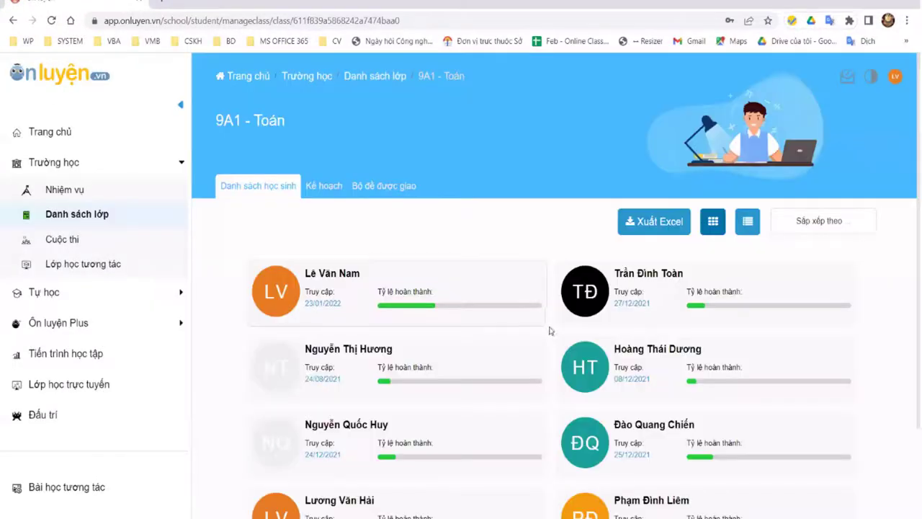
{"action": "left_click", "coordinate": [337, 187]}
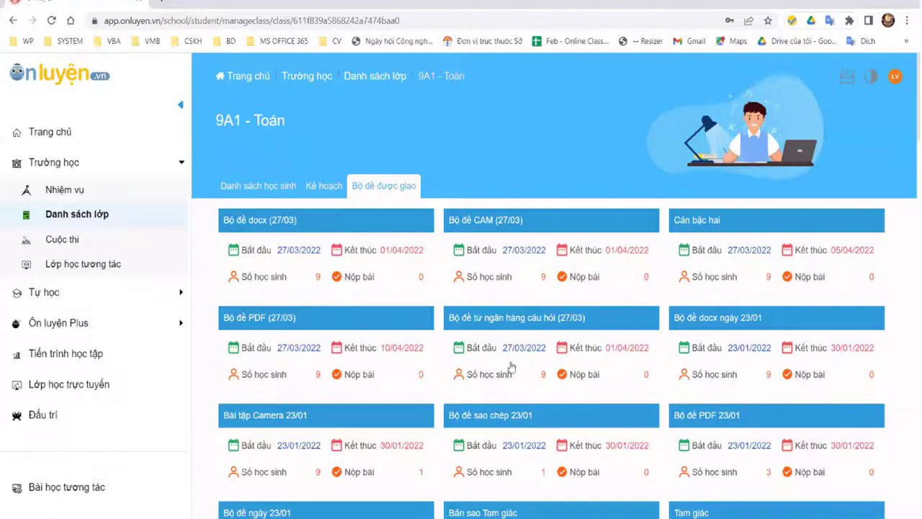
{"action": "scroll", "coordinate": [539, 369], "scroll_direction": "down", "scroll_amount": 4}
{"action": "scroll", "coordinate": [539, 369], "scroll_direction": "up", "scroll_amount": 3}
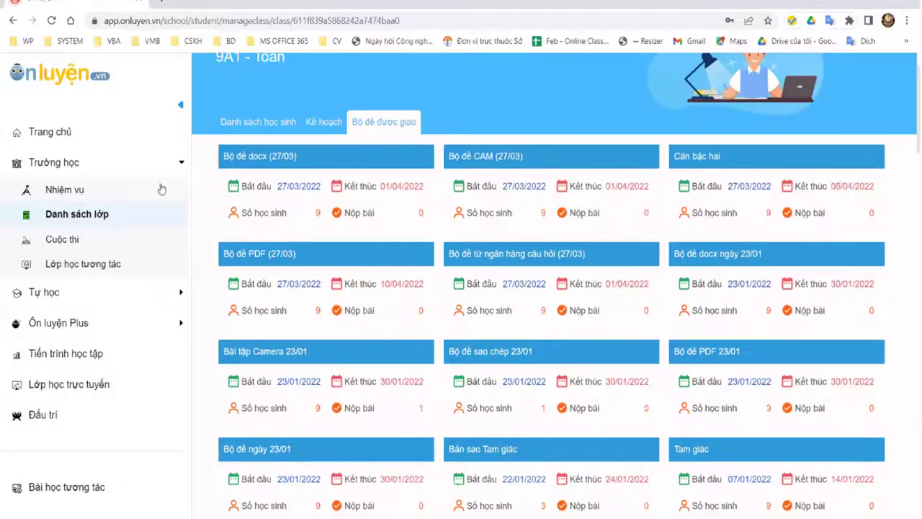
{"action": "left_click", "coordinate": [322, 122]}
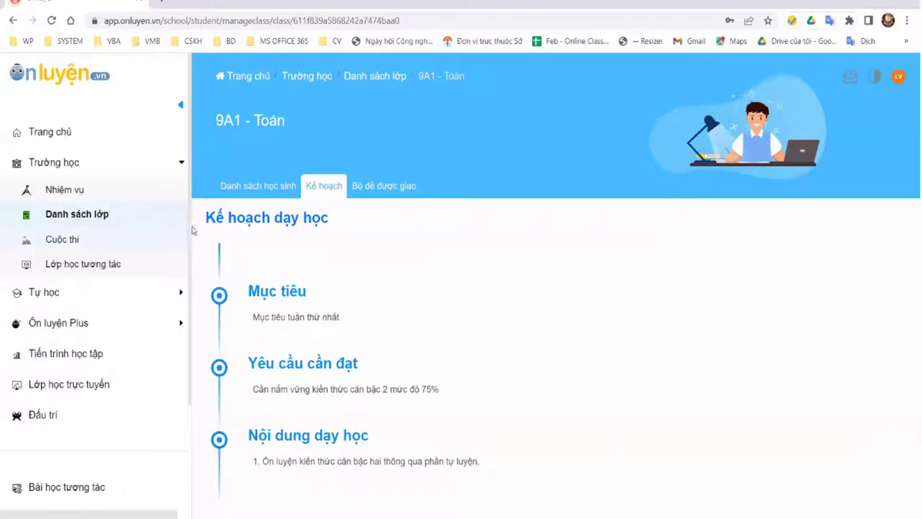
{"action": "left_click", "coordinate": [57, 239]}
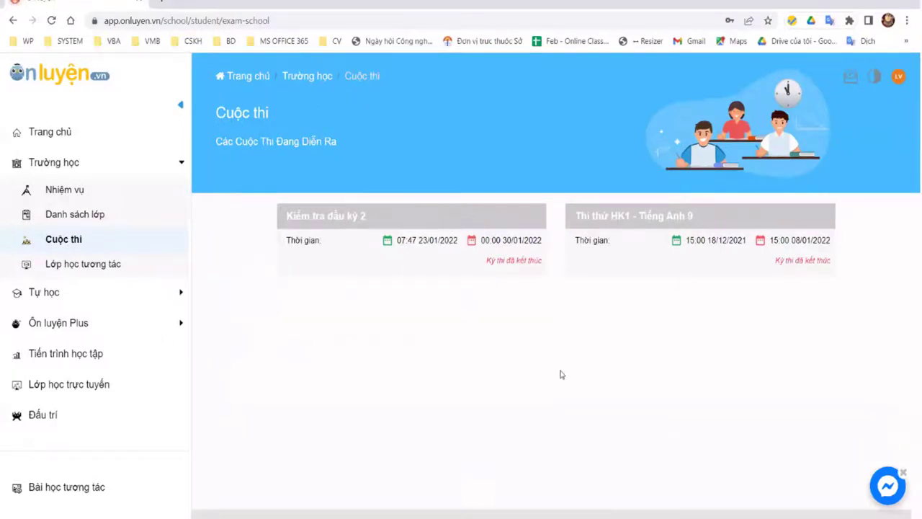
Step: View the Bài thi khối 9 exam in Kiểm tra đầu kỳ 2, then the Lớp học tương tác timetable
{"action": "left_click", "coordinate": [342, 209]}
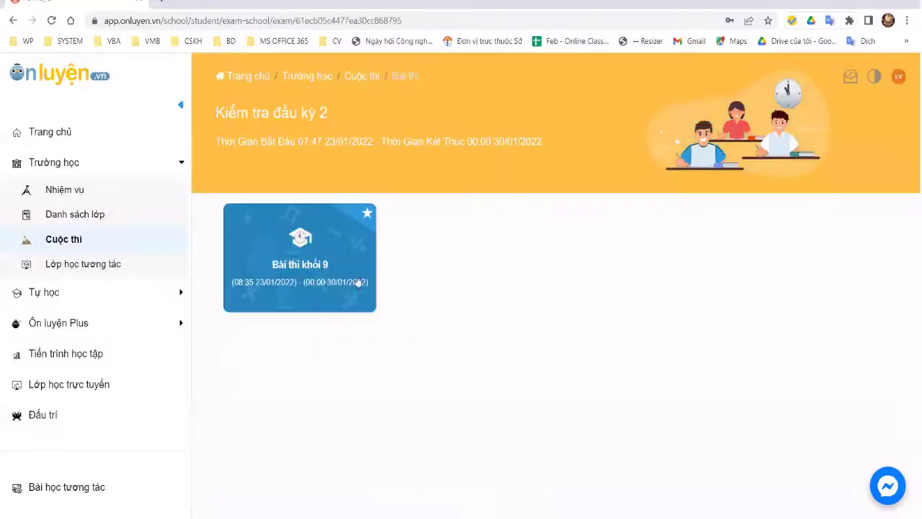
{"action": "left_click", "coordinate": [319, 249]}
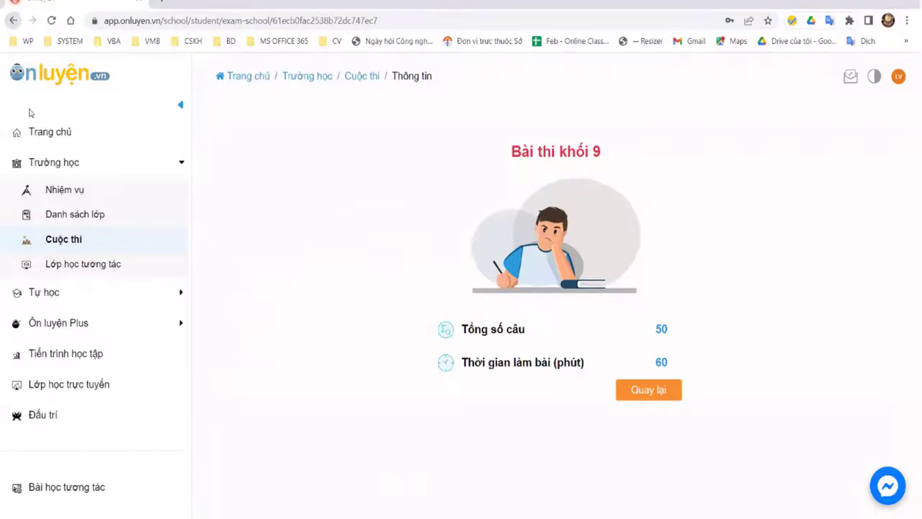
{"action": "left_click", "coordinate": [13, 20]}
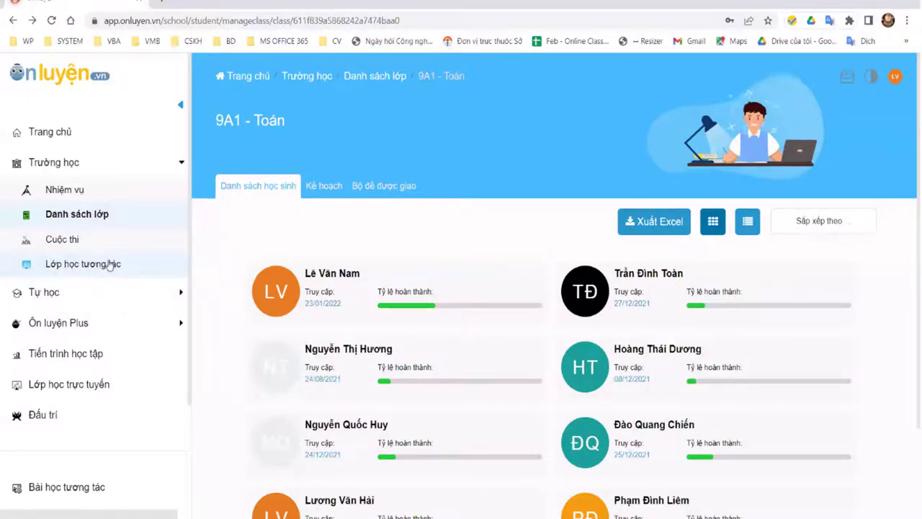
{"action": "left_click", "coordinate": [72, 239]}
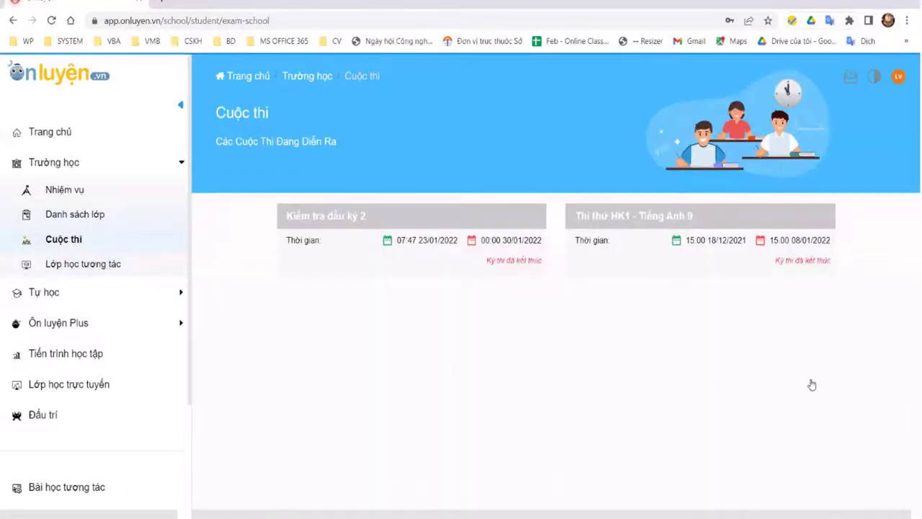
{"action": "key", "text": "alt+Left"}
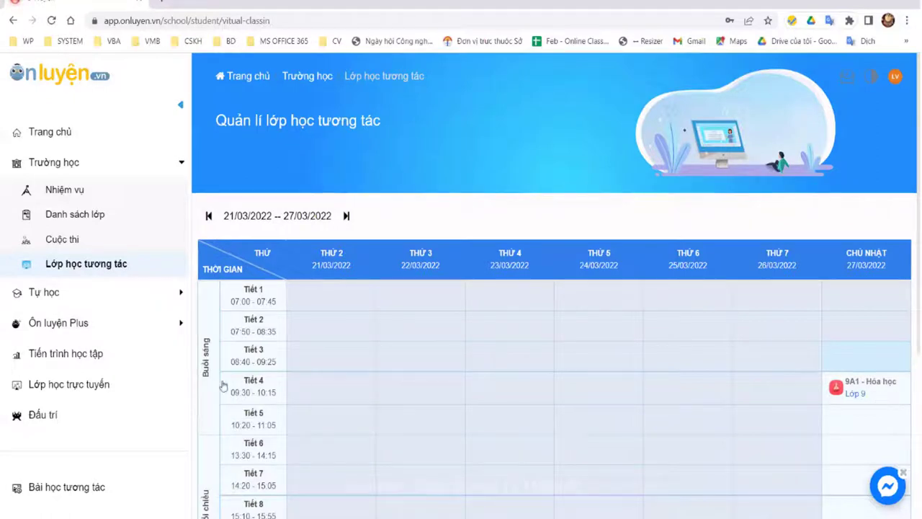
Step: Try joining the Sunday Tiết 4 9A1 - Hóa học session, then go to Tự học
{"action": "left_click", "coordinate": [837, 398]}
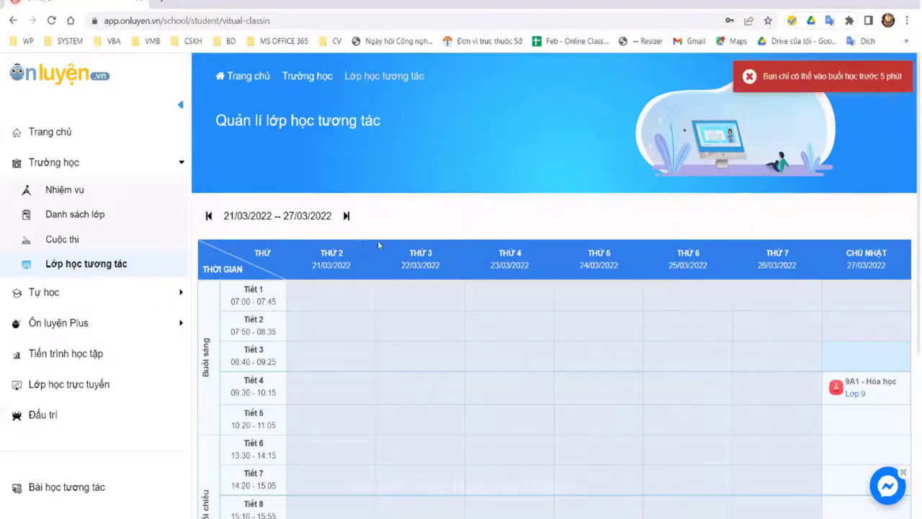
{"action": "left_click", "coordinate": [749, 76]}
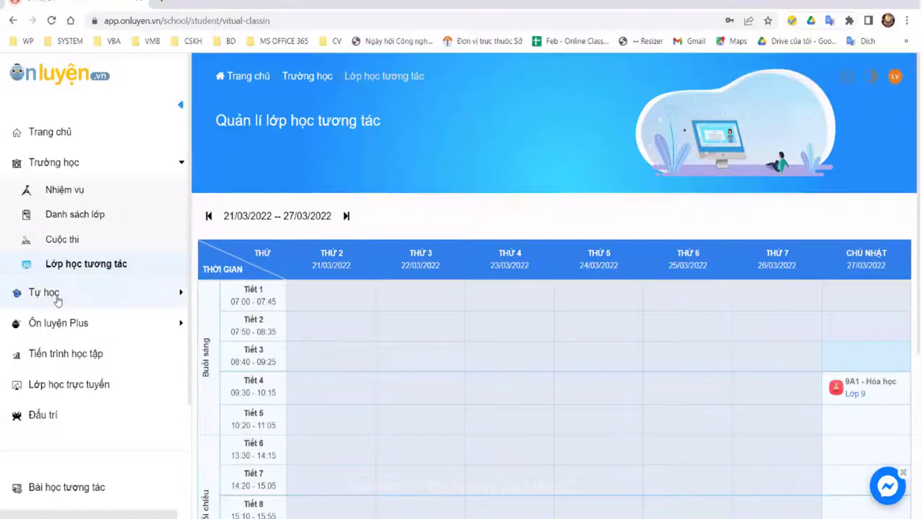
{"action": "left_click", "coordinate": [59, 295]}
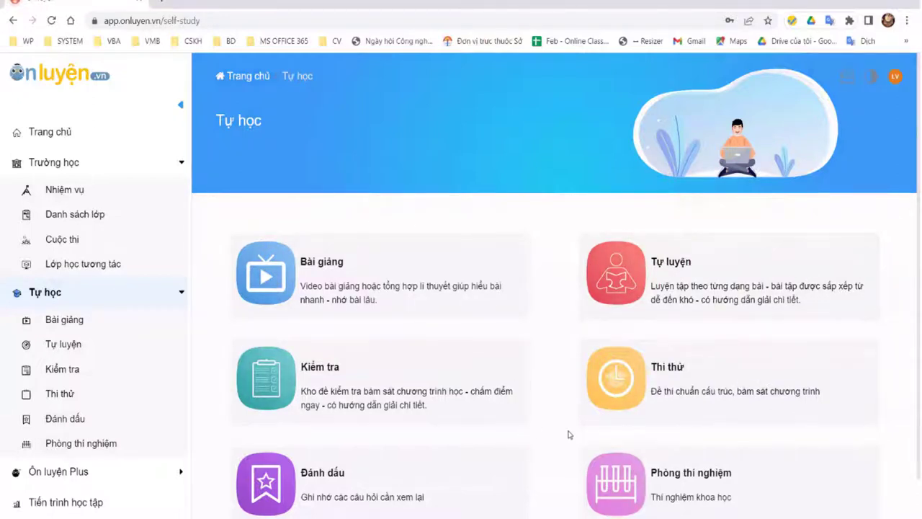
Step: In Bài giảng > Hóa học, expand Chương 1's first oxides lesson and play clip 1
{"action": "scroll", "coordinate": [559, 430], "scroll_direction": "down", "scroll_amount": 1}
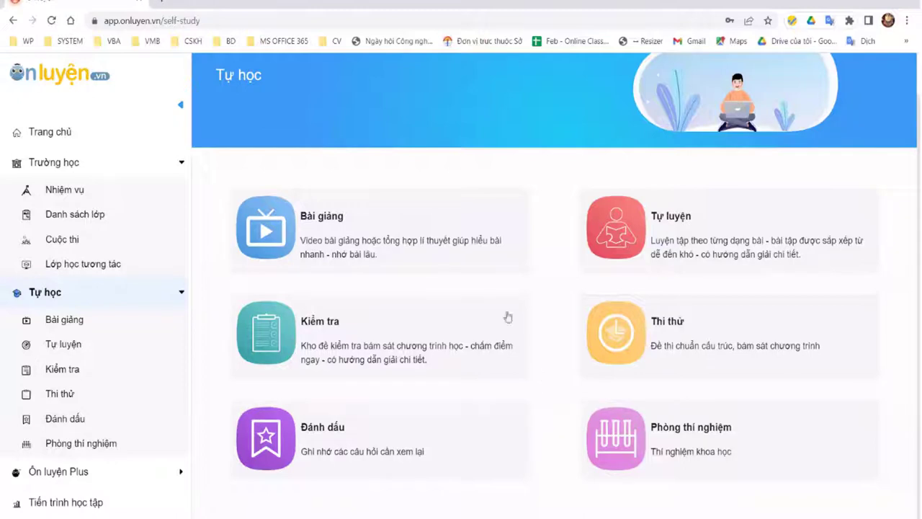
{"action": "left_click", "coordinate": [407, 226]}
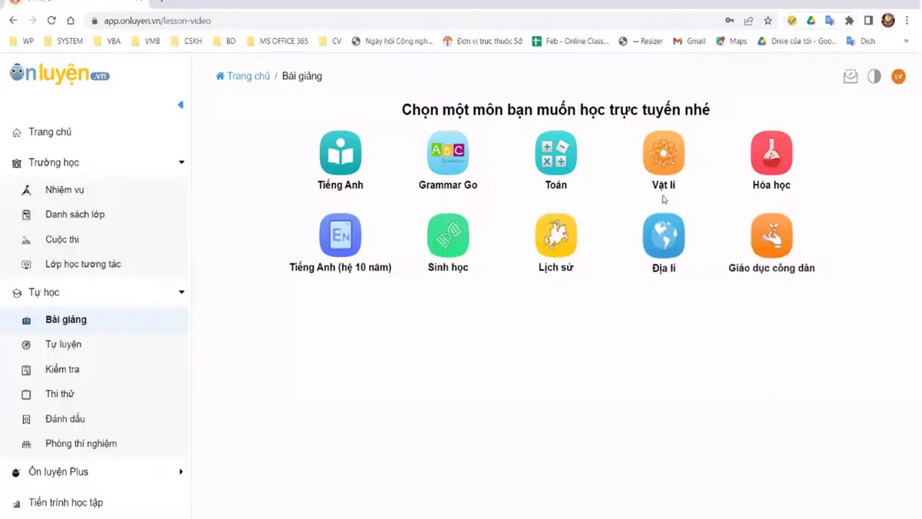
{"action": "left_click", "coordinate": [768, 154]}
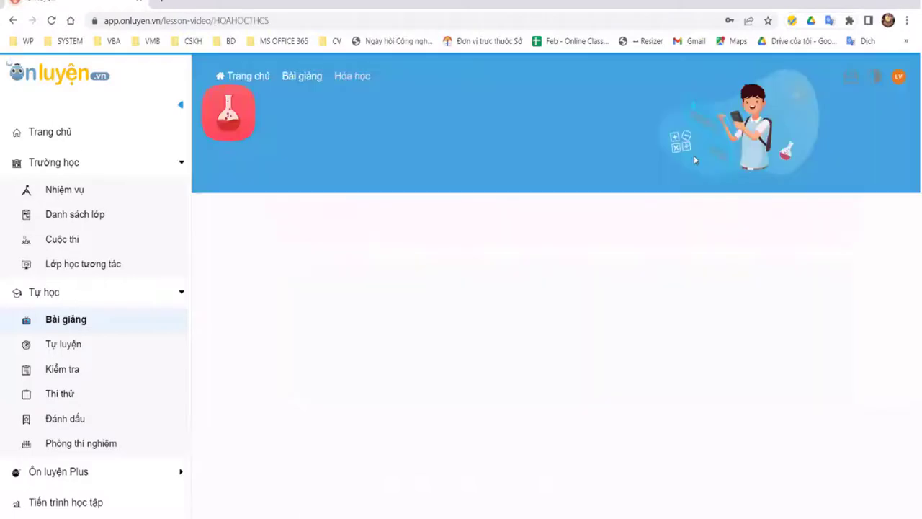
{"action": "scroll", "coordinate": [523, 243], "scroll_direction": "down", "scroll_amount": 1}
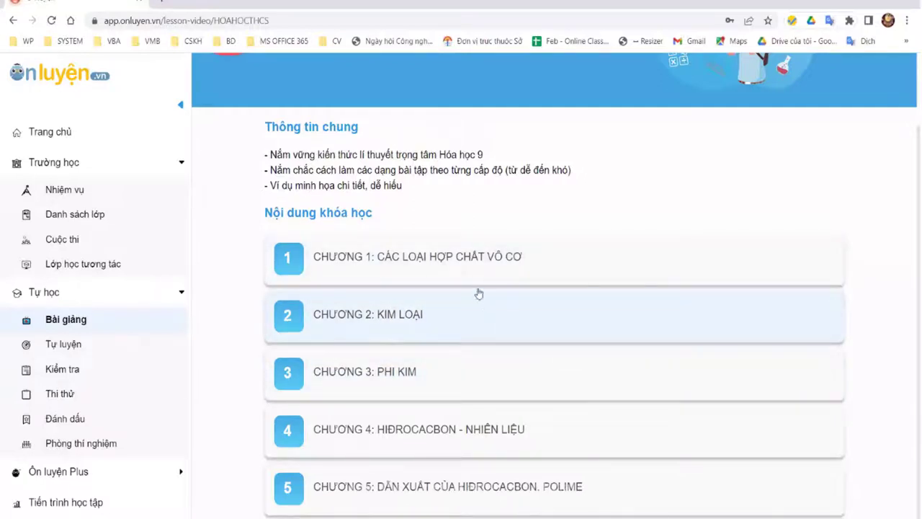
{"action": "left_click", "coordinate": [464, 267]}
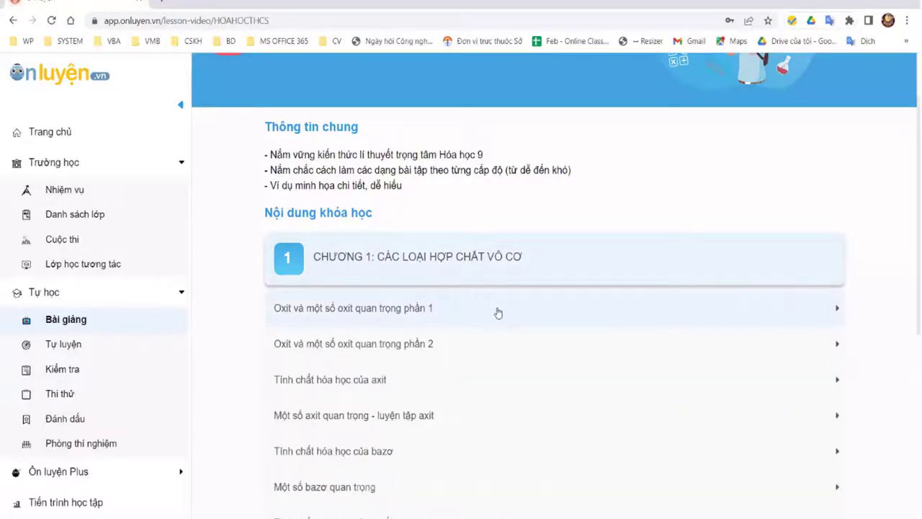
{"action": "scroll", "coordinate": [436, 309], "scroll_direction": "down", "scroll_amount": 2}
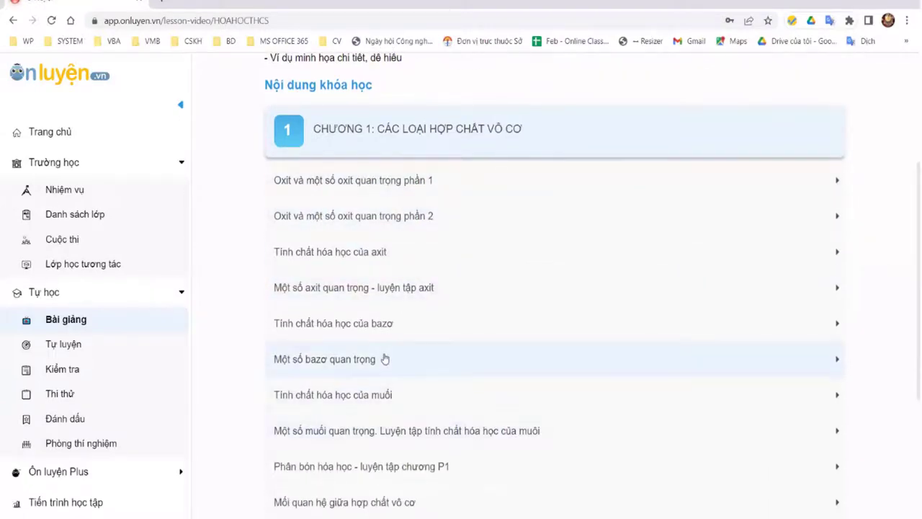
{"action": "scroll", "coordinate": [389, 440], "scroll_direction": "down", "scroll_amount": 2}
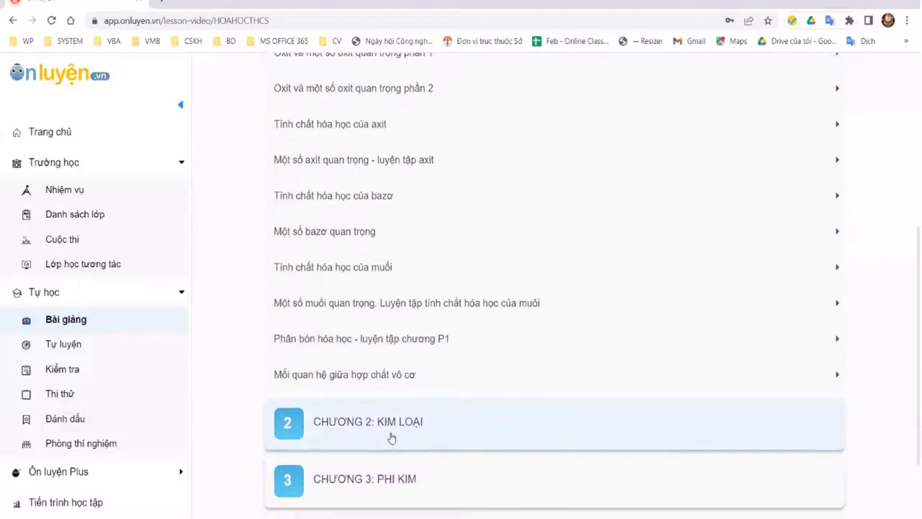
{"action": "scroll", "coordinate": [381, 375], "scroll_direction": "up", "scroll_amount": 3}
{"action": "left_click", "coordinate": [371, 248]}
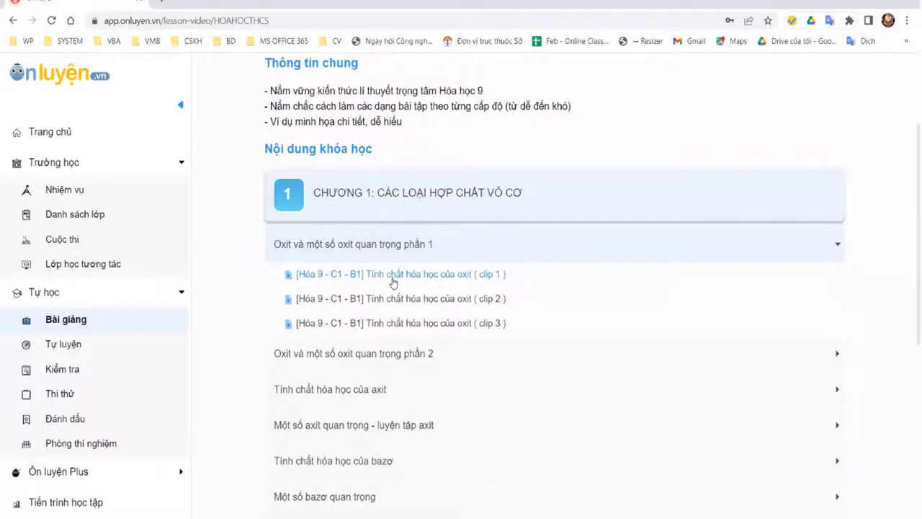
{"action": "left_click", "coordinate": [393, 282]}
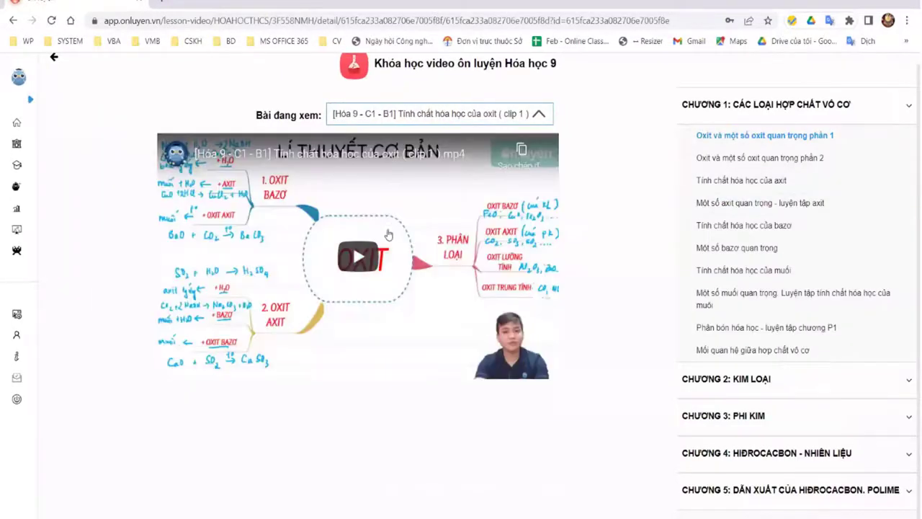
Step: Play and pause the lesson video, then dismiss the suggested videos panel
{"action": "mouse_move", "coordinate": [342, 259]}
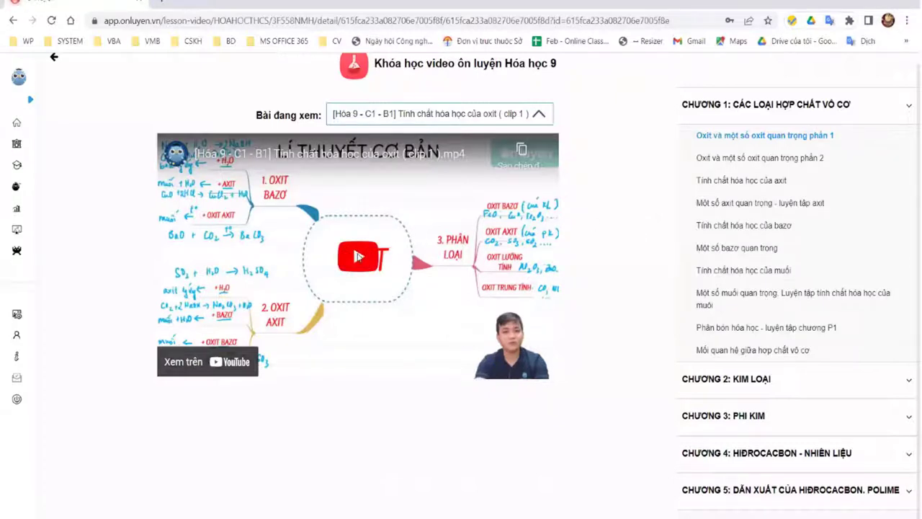
{"action": "left_click", "coordinate": [438, 275]}
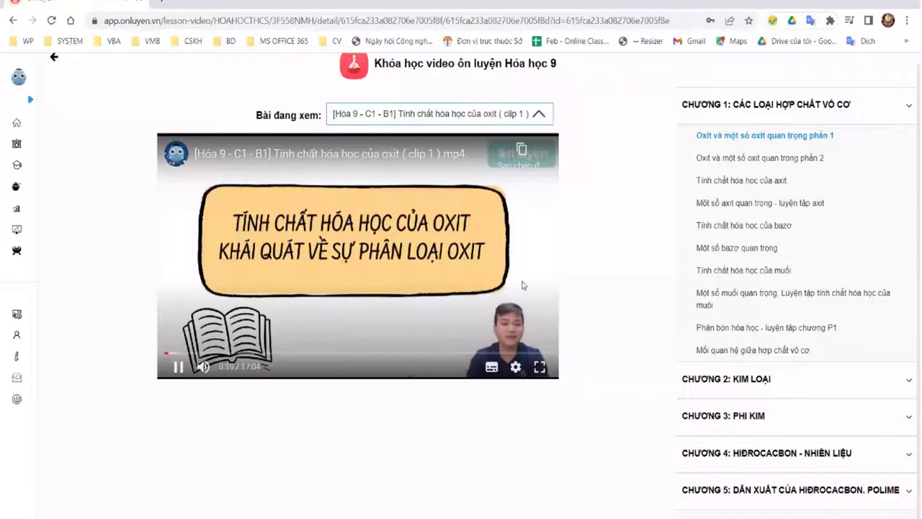
{"action": "left_click", "coordinate": [387, 310]}
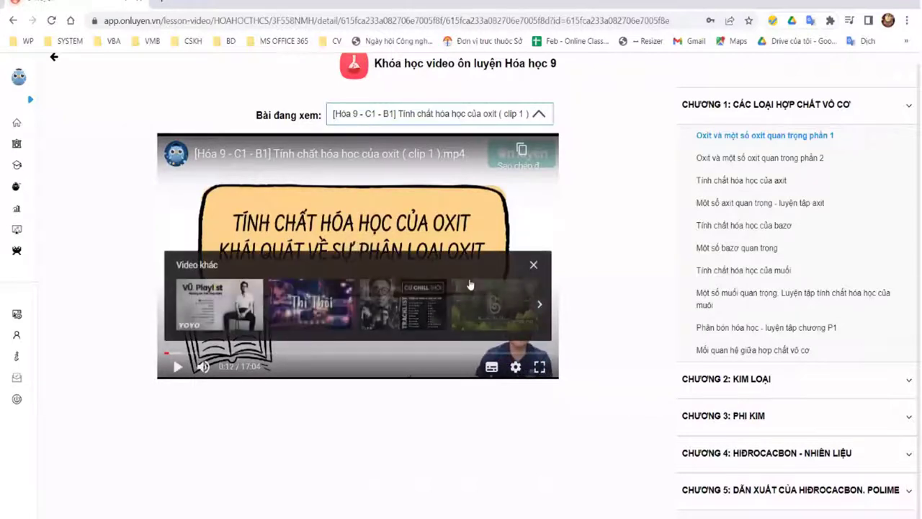
{"action": "left_click", "coordinate": [535, 266]}
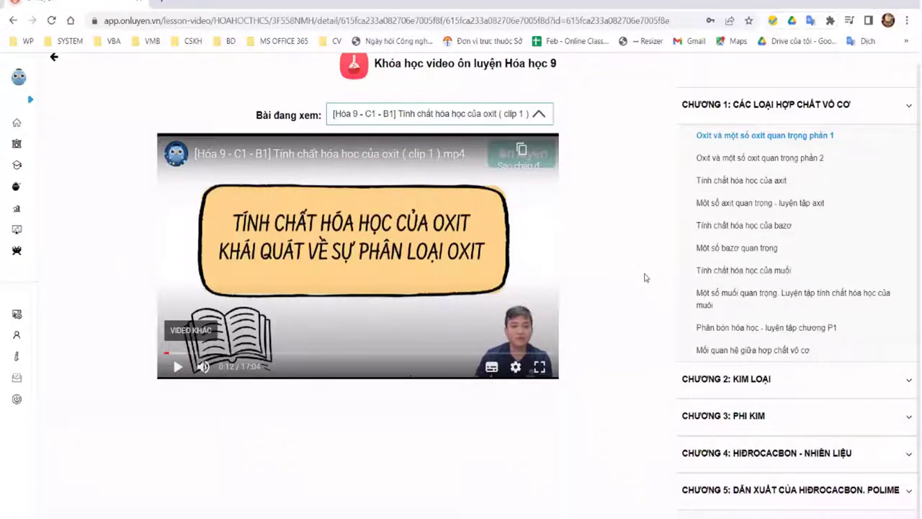
Step: Sample the chapter lessons up to Phân bón hóa học, then go to Tự học
{"action": "left_click", "coordinate": [761, 158]}
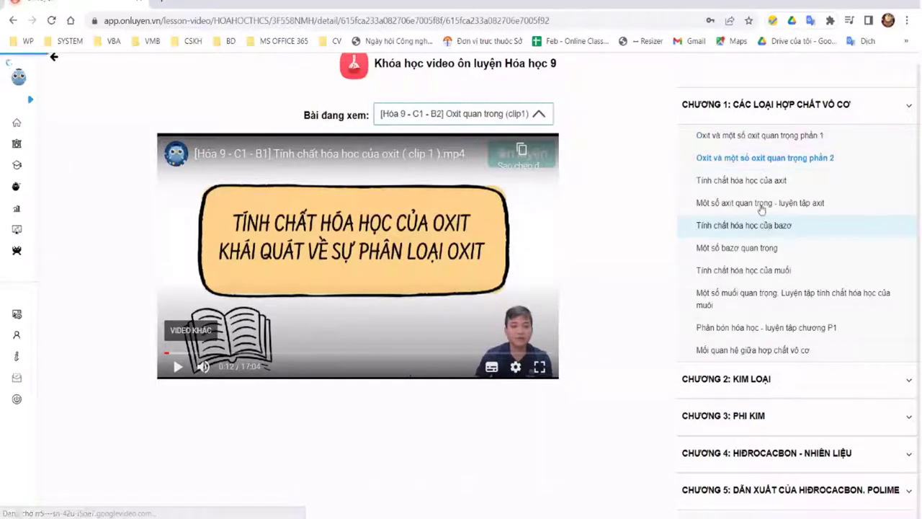
{"action": "left_click", "coordinate": [753, 181]}
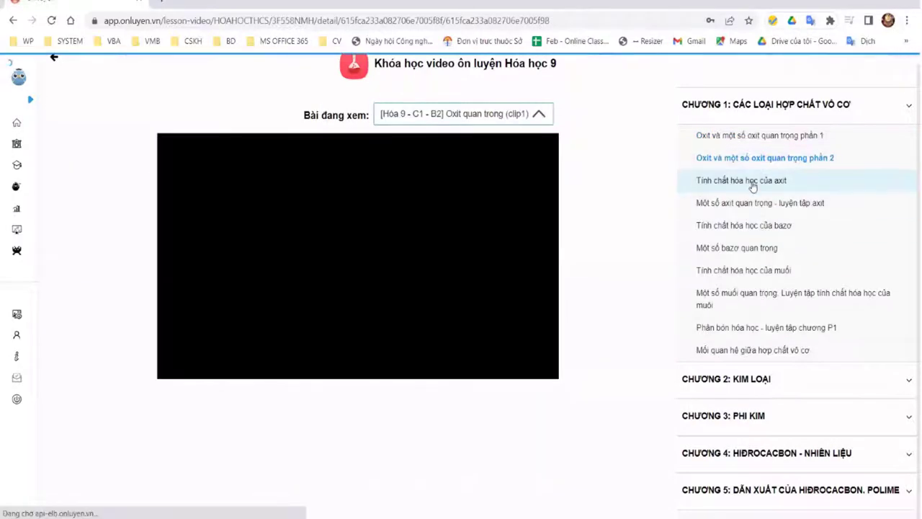
{"action": "left_click", "coordinate": [756, 229]}
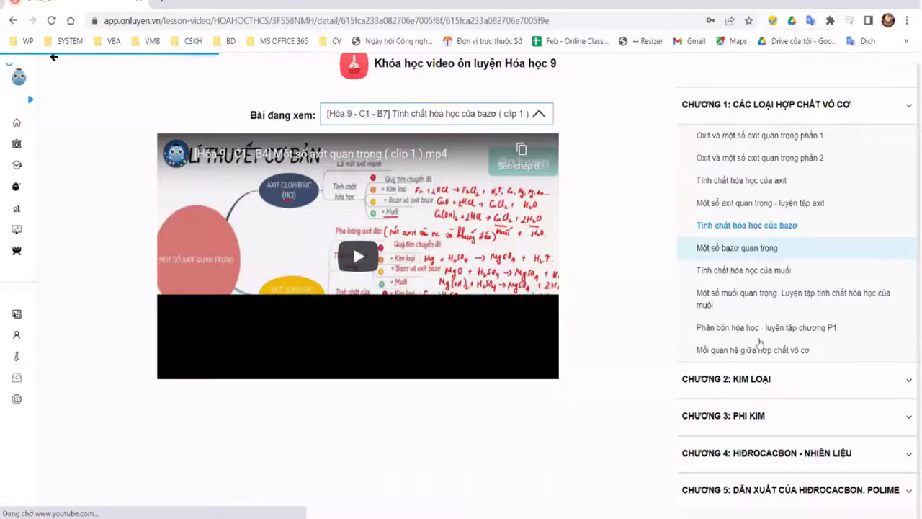
{"action": "left_click", "coordinate": [763, 327]}
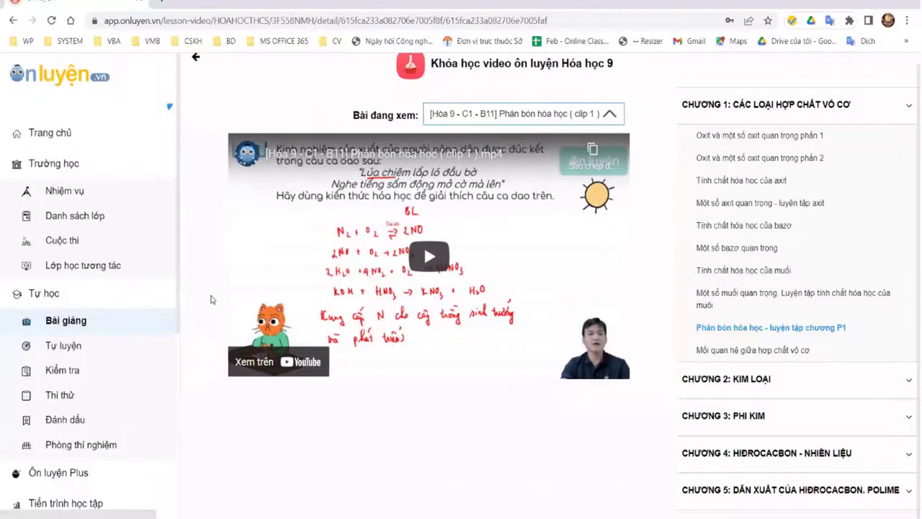
{"action": "left_click", "coordinate": [44, 293]}
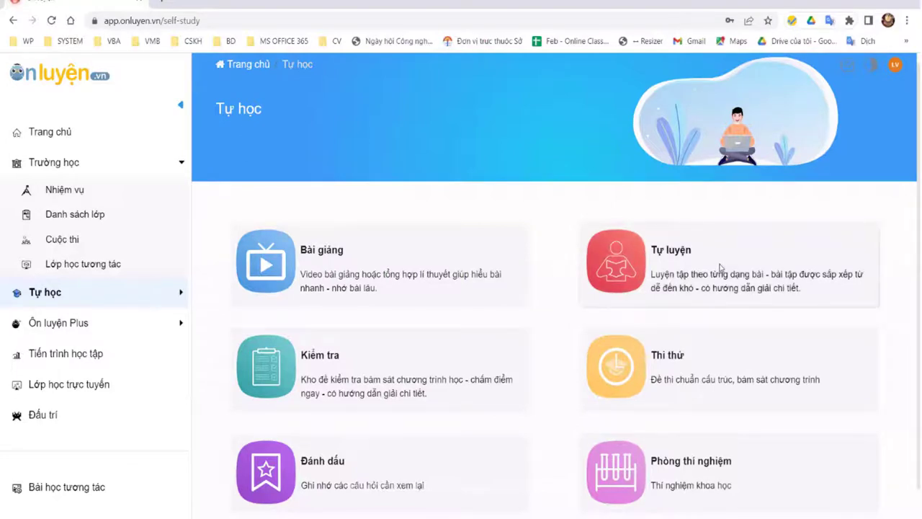
Step: Open Tự luyện practice, choose Toán and browse its topic list
{"action": "left_click", "coordinate": [690, 255]}
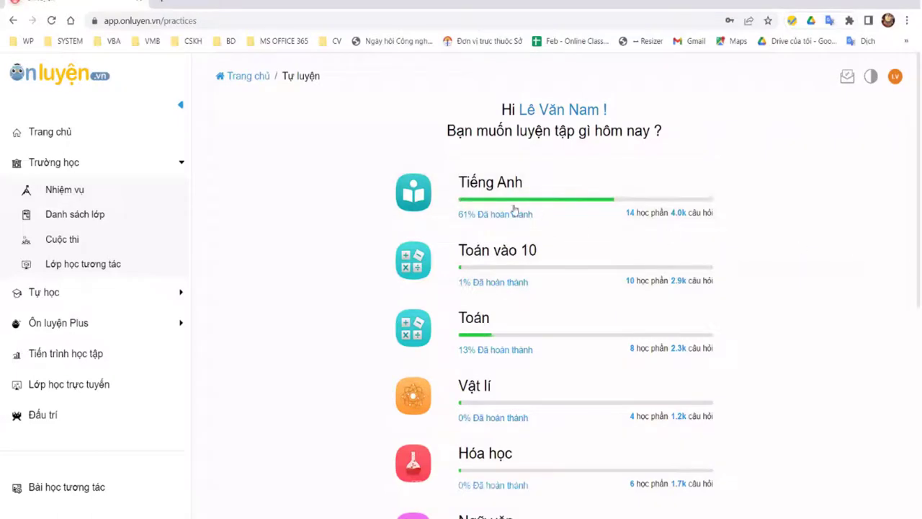
{"action": "scroll", "coordinate": [532, 238], "scroll_direction": "down", "scroll_amount": 1}
{"action": "left_click", "coordinate": [548, 262]}
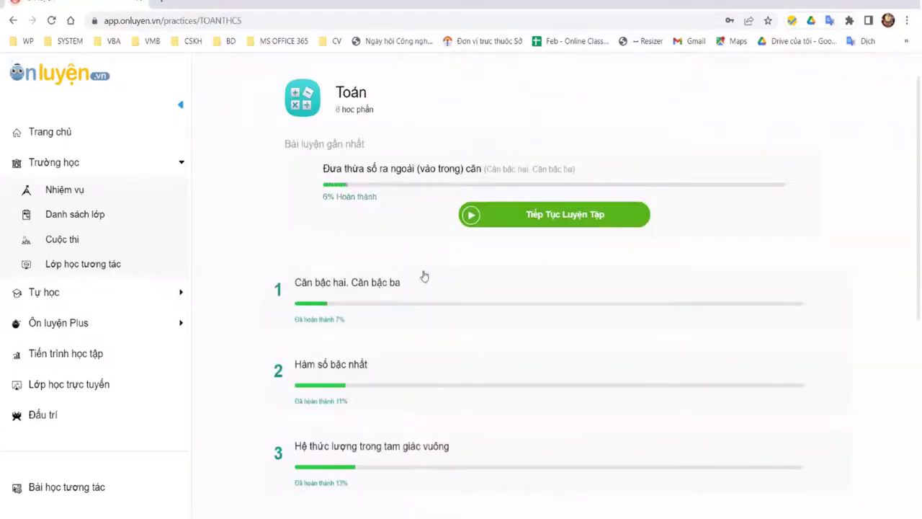
{"action": "scroll", "coordinate": [425, 277], "scroll_direction": "down", "scroll_amount": 2}
{"action": "scroll", "coordinate": [468, 165], "scroll_direction": "down", "scroll_amount": 1}
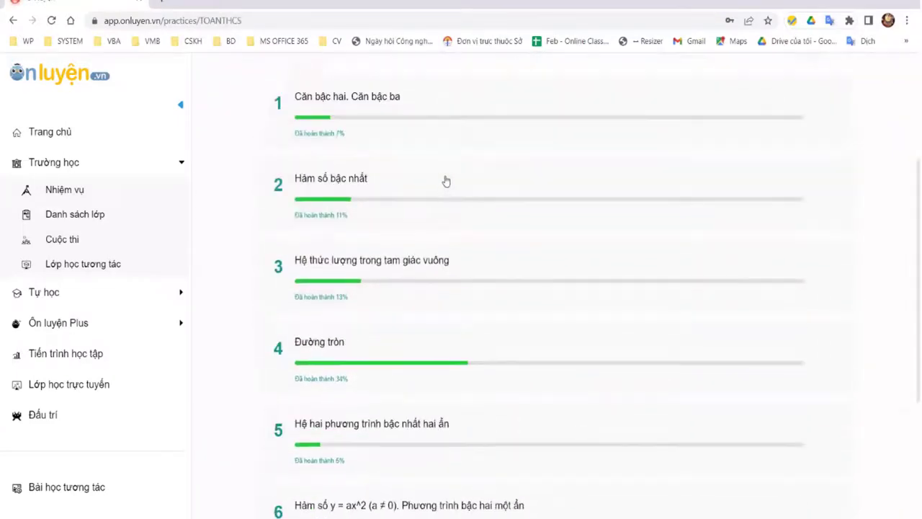
{"action": "scroll", "coordinate": [432, 177], "scroll_direction": "down", "scroll_amount": 2}
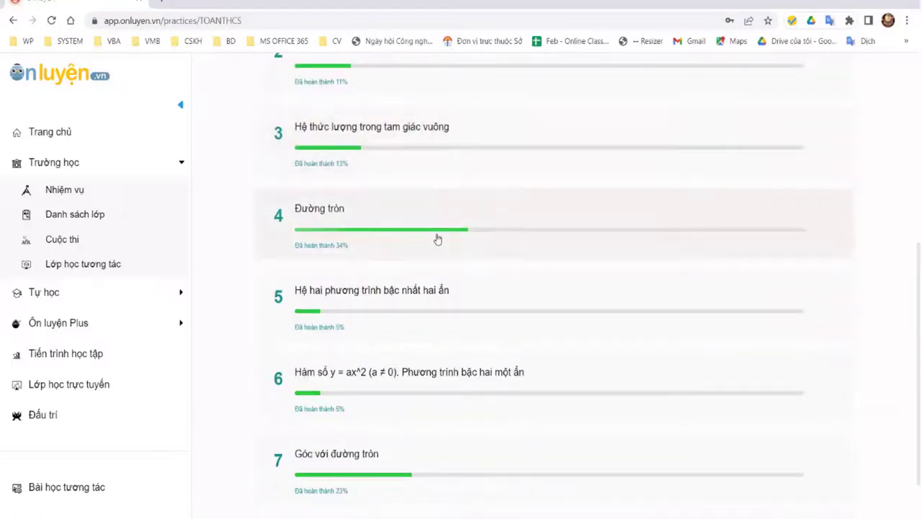
{"action": "scroll", "coordinate": [445, 252], "scroll_direction": "down", "scroll_amount": 1}
{"action": "scroll", "coordinate": [422, 233], "scroll_direction": "up", "scroll_amount": 5}
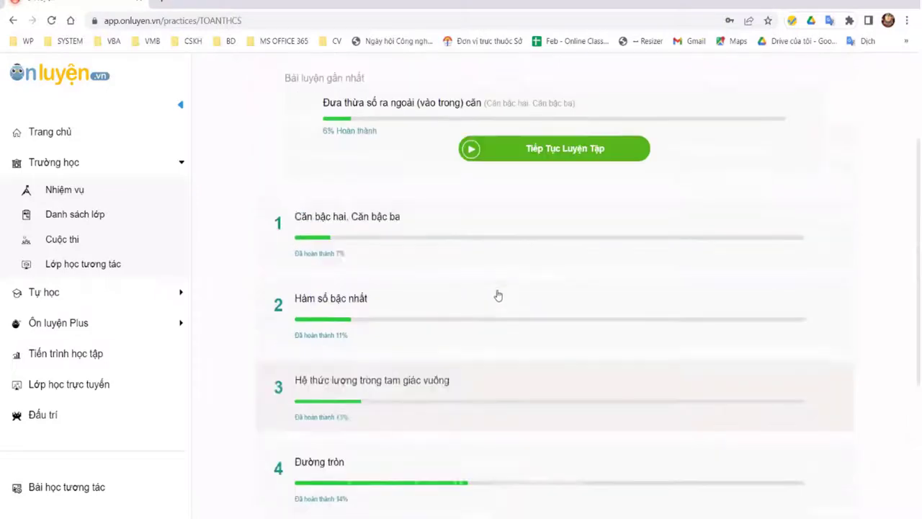
{"action": "scroll", "coordinate": [498, 295], "scroll_direction": "up", "scroll_amount": 1}
Step: Open the Căn bậc hai. Căn bậc ba topic, then return to the Toán topics
{"action": "left_click", "coordinate": [504, 299]}
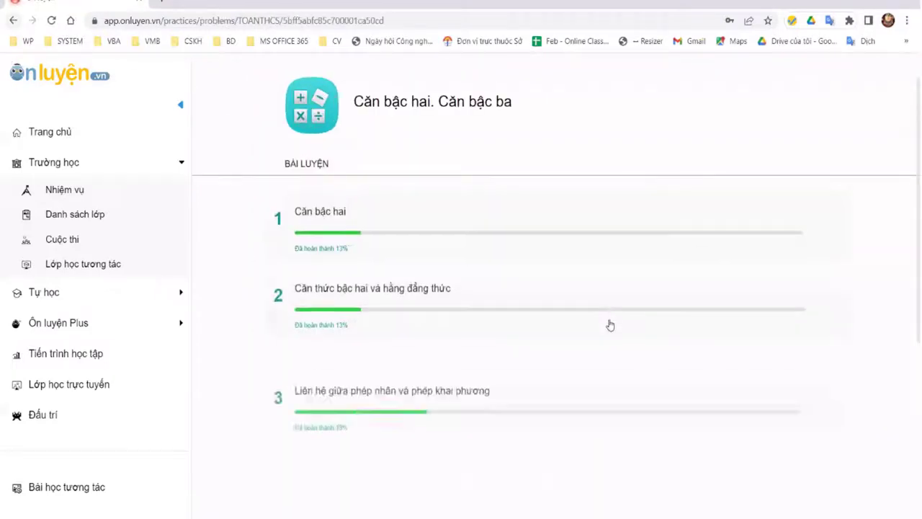
{"action": "key", "text": "alt+Left"}
{"action": "scroll", "coordinate": [586, 389], "scroll_direction": "down", "scroll_amount": 4}
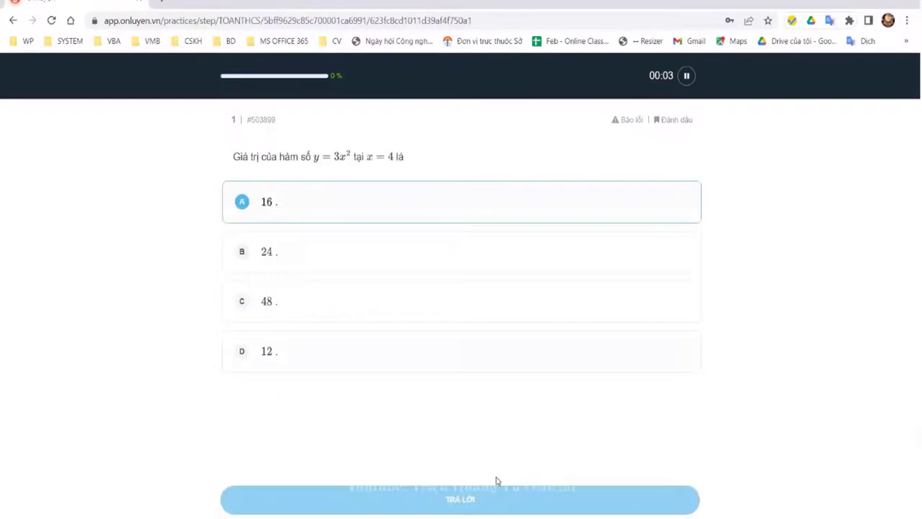
Step: Submit 16 for question 1, review related theory and lecture video, then pick option B
{"action": "left_click", "coordinate": [495, 487]}
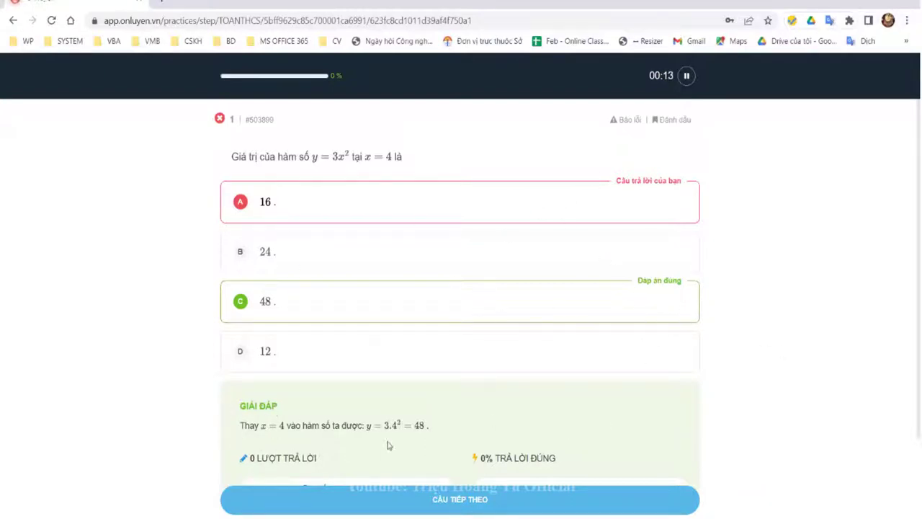
{"action": "scroll", "coordinate": [339, 430], "scroll_direction": "down", "scroll_amount": 1}
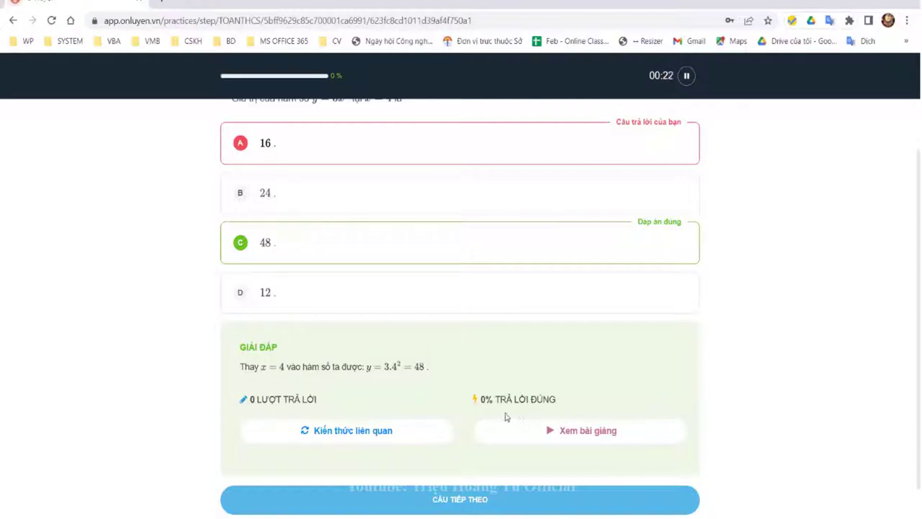
{"action": "left_click", "coordinate": [372, 435]}
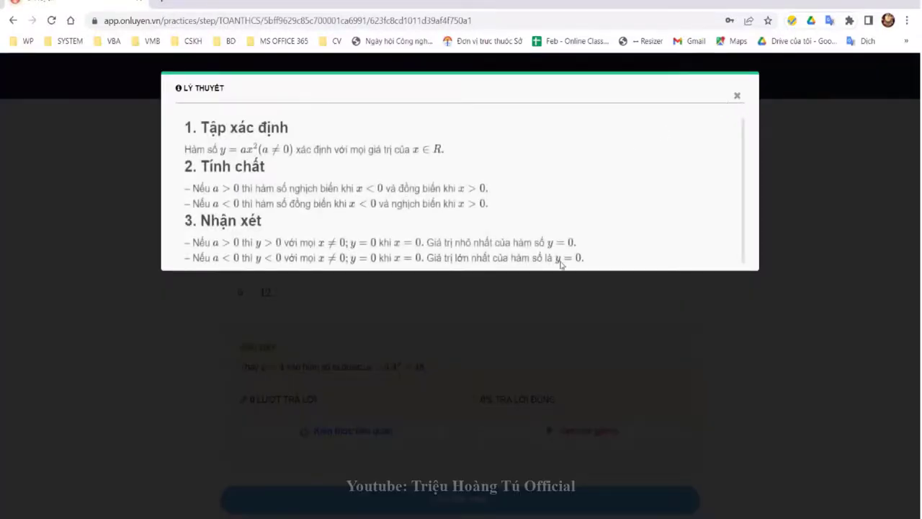
{"action": "left_click", "coordinate": [597, 426]}
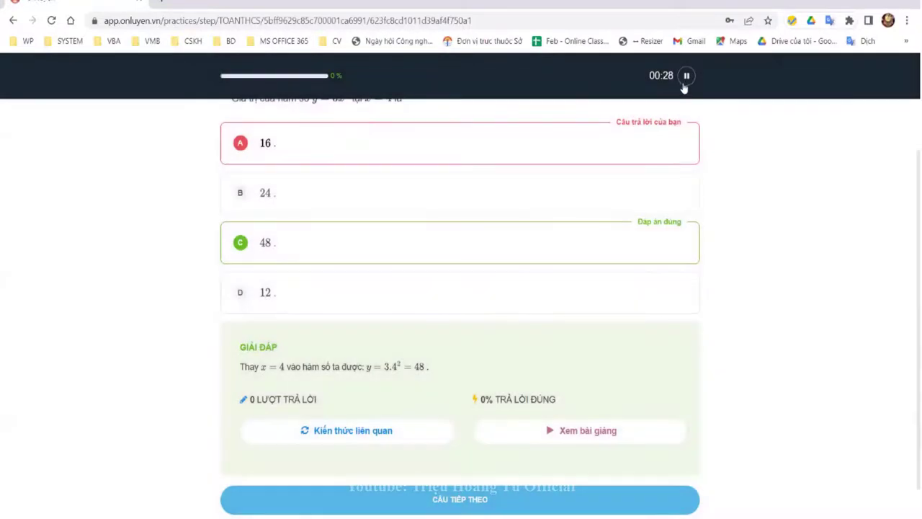
{"action": "left_click", "coordinate": [584, 430]}
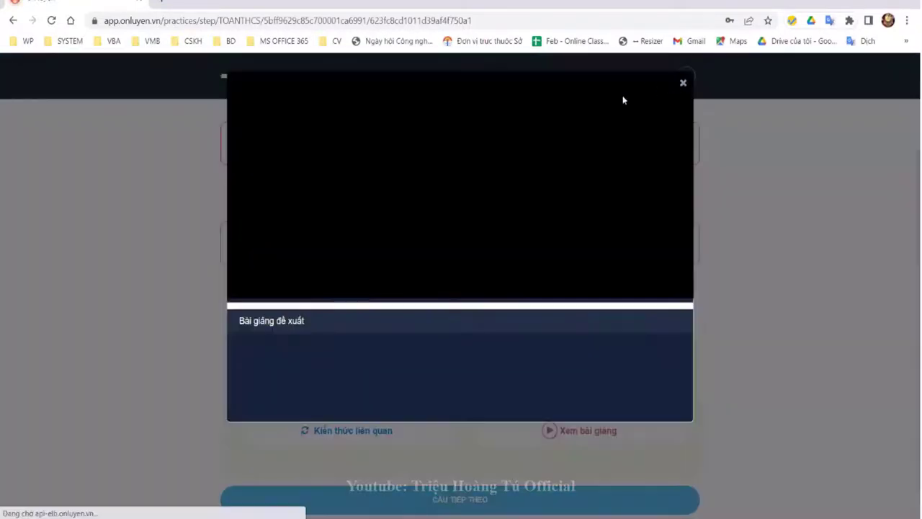
{"action": "left_click", "coordinate": [508, 502]}
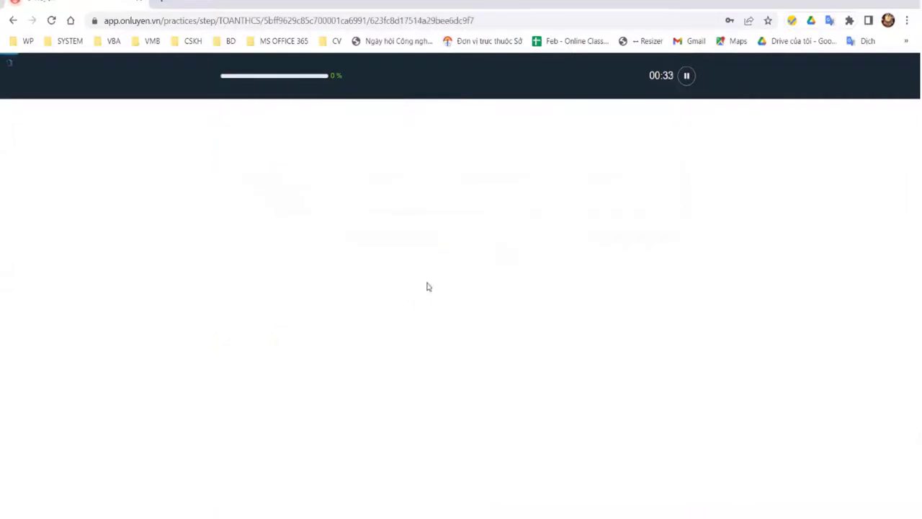
{"action": "key", "text": "Down"}
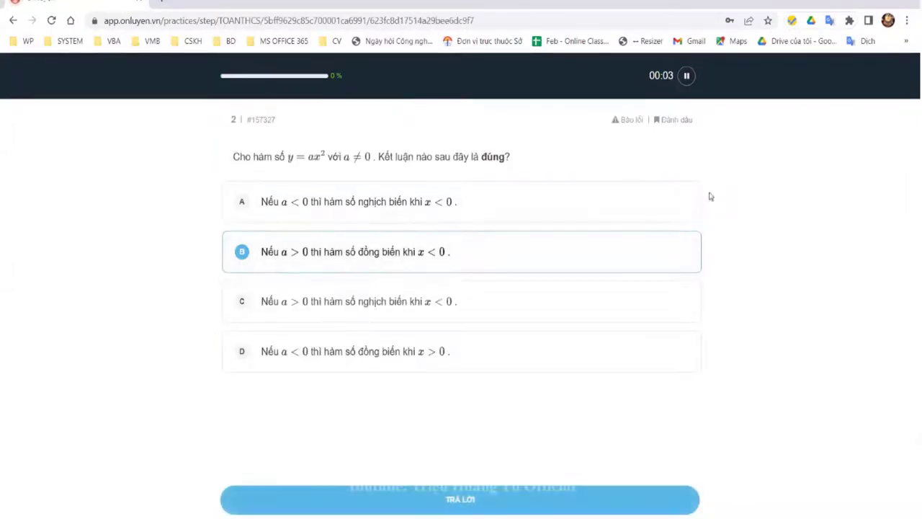
Step: Submit question 2, answer question 3 with D, then move to question 4
{"action": "left_click", "coordinate": [466, 499]}
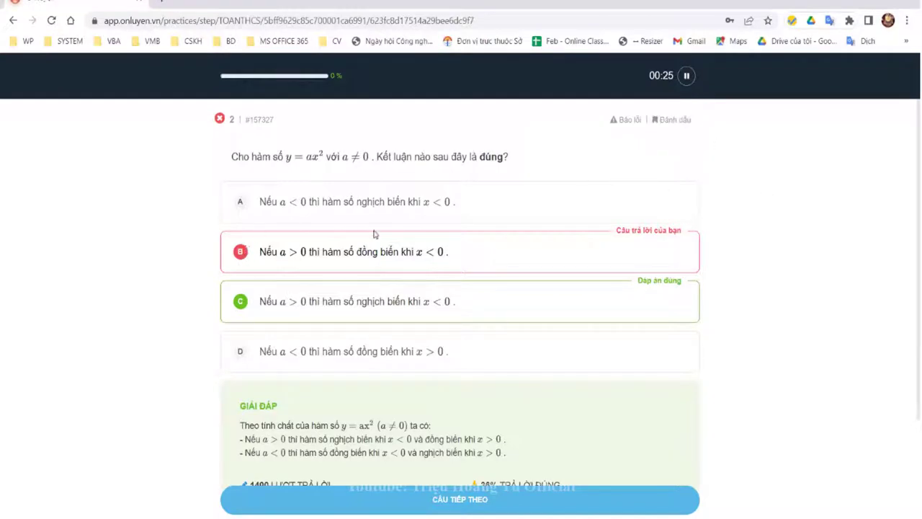
{"action": "scroll", "coordinate": [814, 295], "scroll_direction": "down", "scroll_amount": 2}
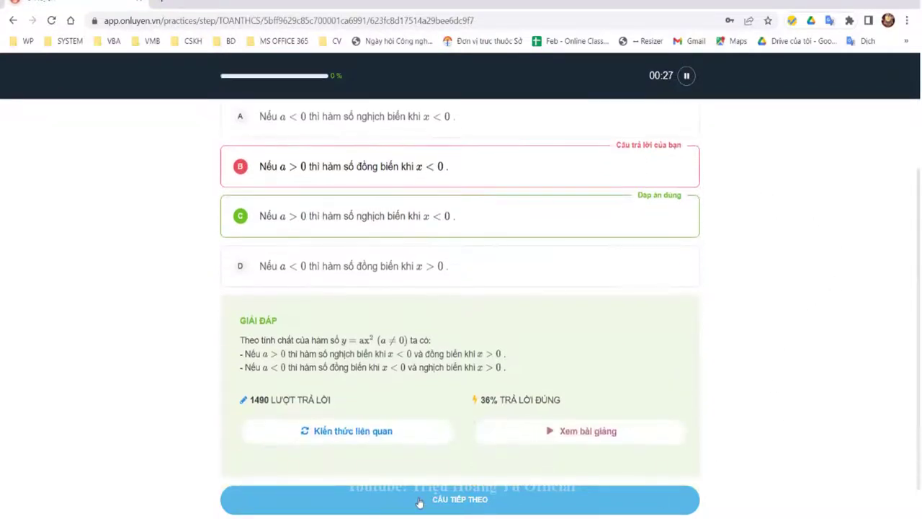
{"action": "left_click", "coordinate": [474, 504]}
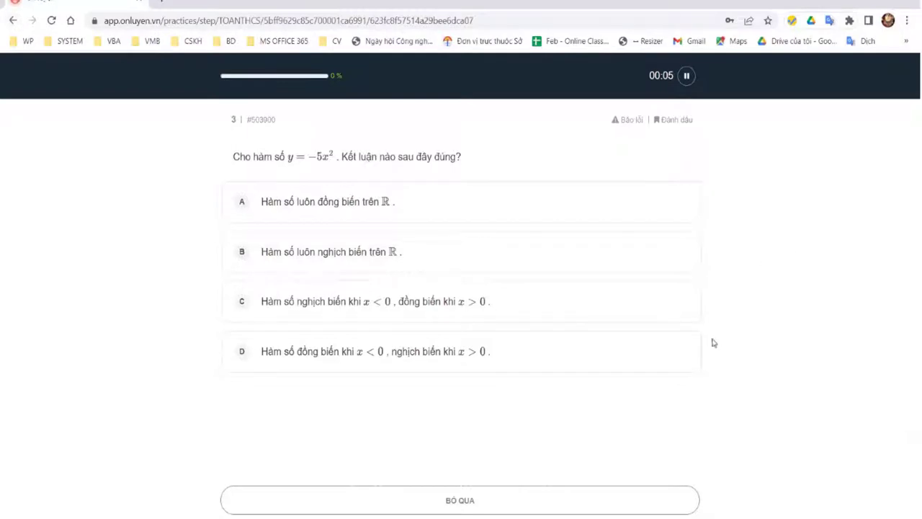
{"action": "left_click", "coordinate": [542, 352]}
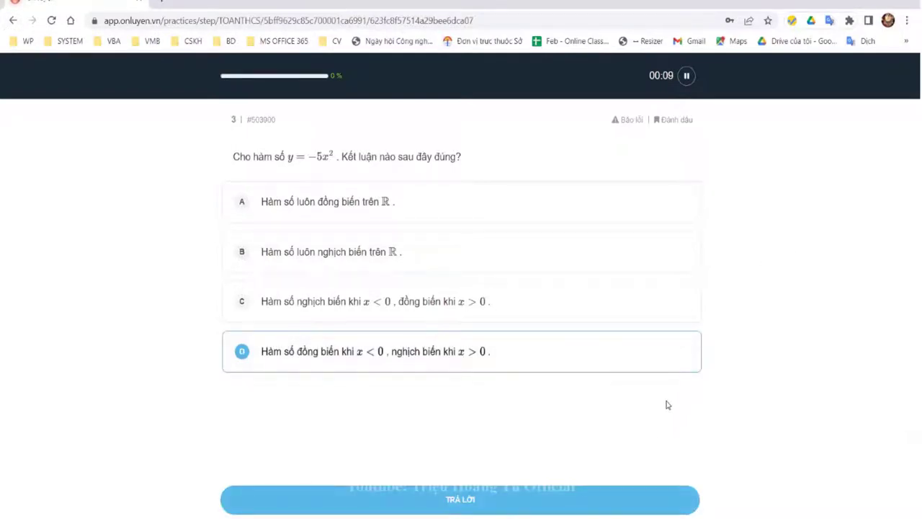
{"action": "left_click", "coordinate": [504, 499]}
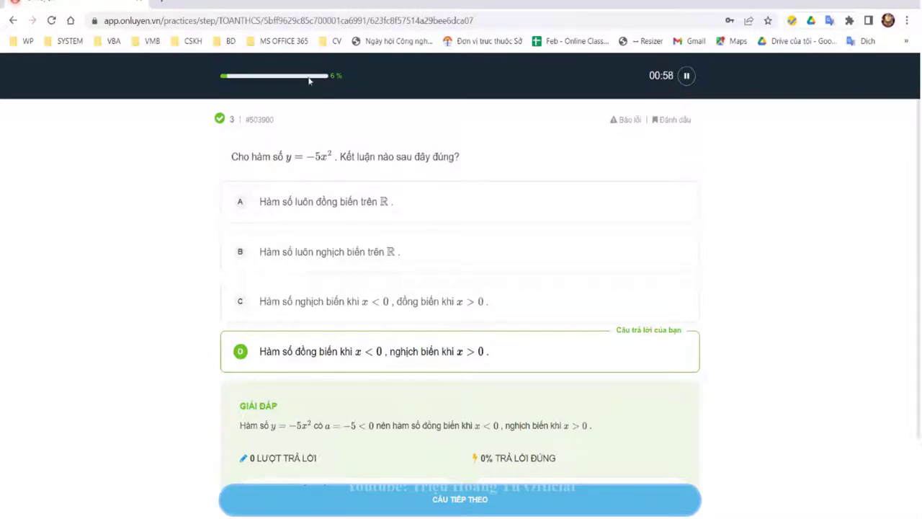
{"action": "left_click", "coordinate": [464, 501]}
Step: Answer question 4 with option A and move on to question 5
{"action": "left_click", "coordinate": [309, 216]}
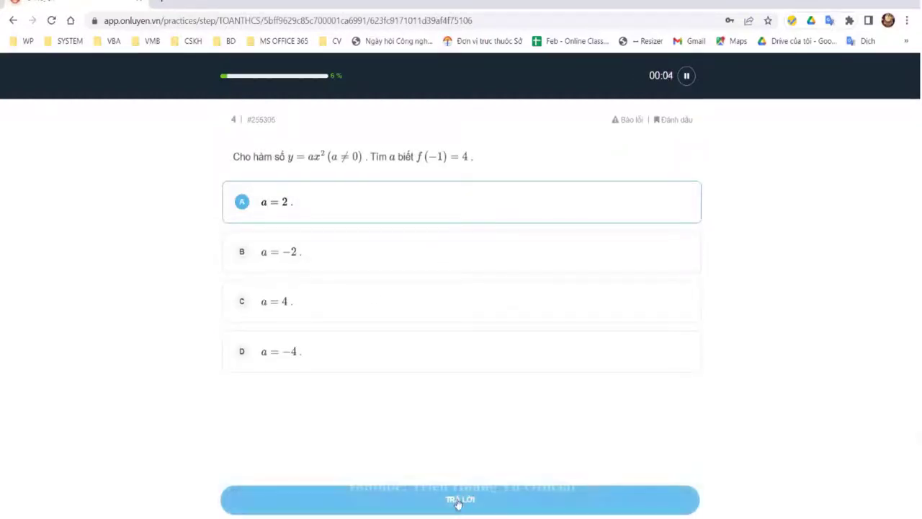
{"action": "left_click", "coordinate": [457, 502]}
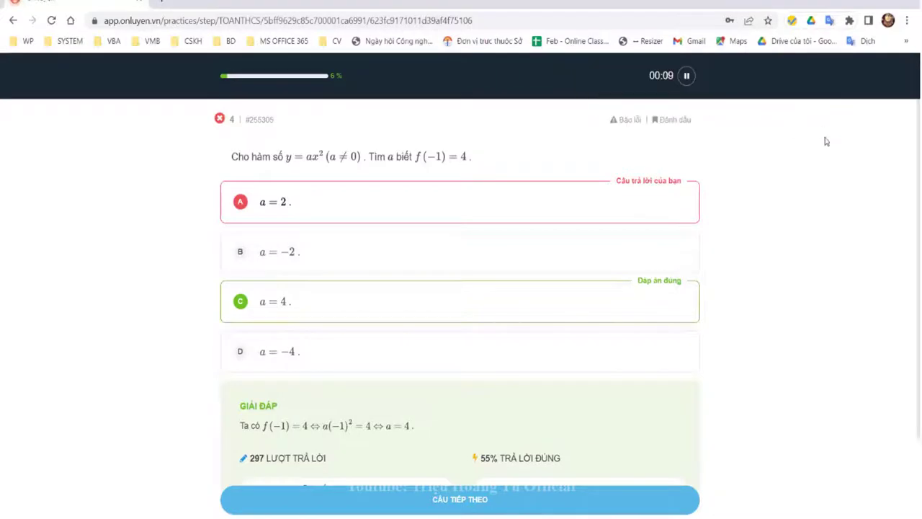
{"action": "scroll", "coordinate": [706, 295], "scroll_direction": "down", "scroll_amount": 1}
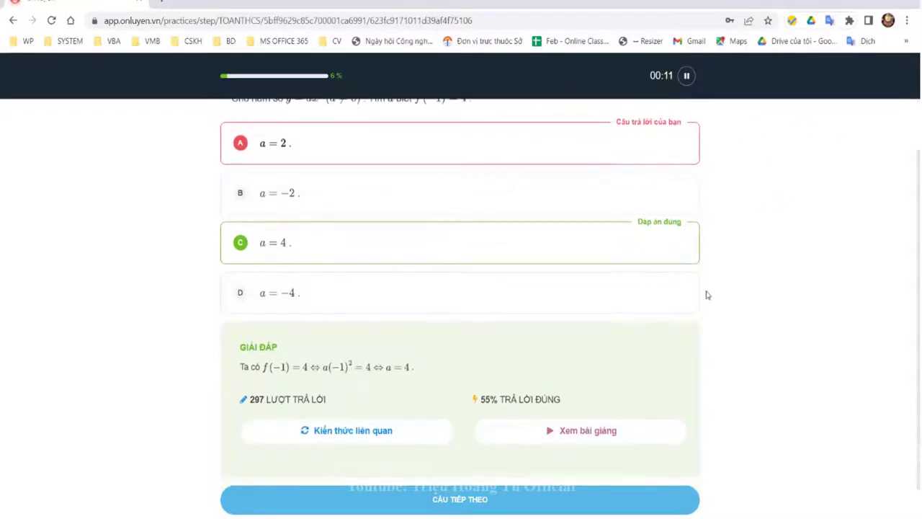
{"action": "left_click", "coordinate": [529, 497]}
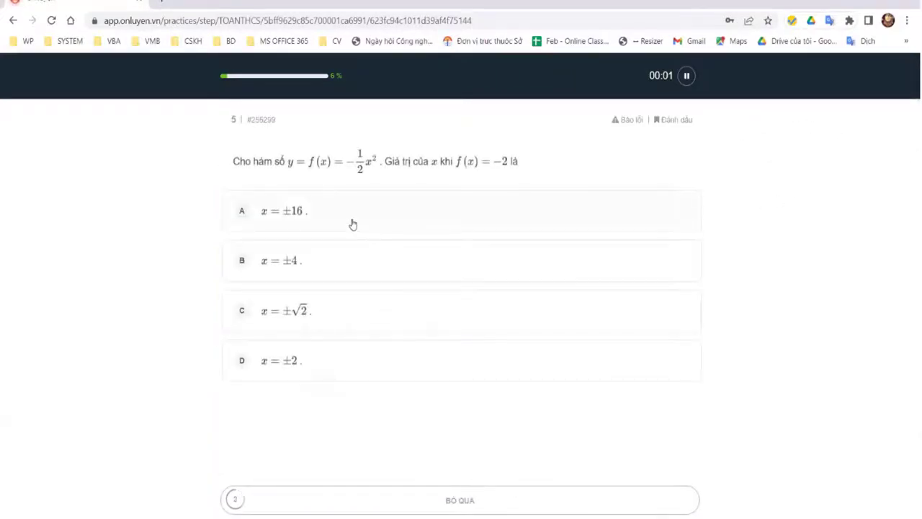
Step: Answer question 5 with option A, then return to the Hàm số y = ax^2 exercise list
{"action": "left_click", "coordinate": [352, 222]}
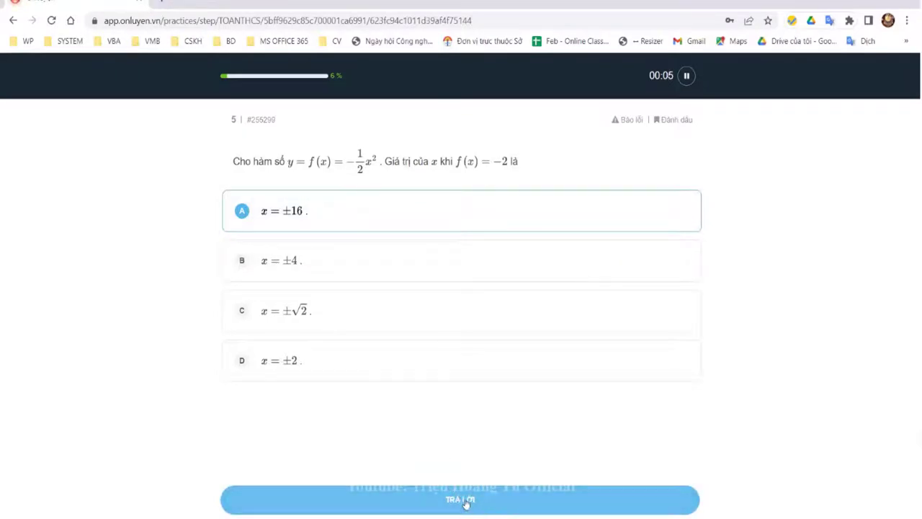
{"action": "left_click", "coordinate": [465, 504]}
{"action": "scroll", "coordinate": [288, 225], "scroll_direction": "down", "scroll_amount": 1}
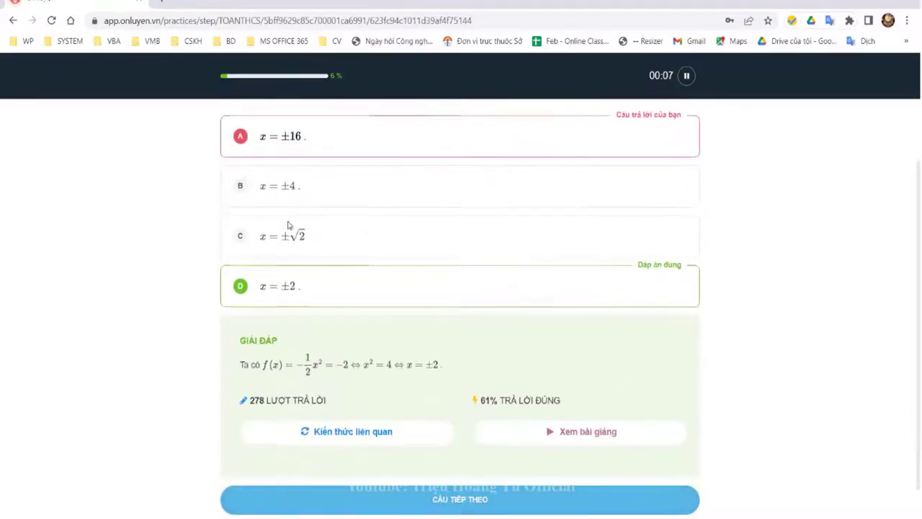
{"action": "left_click", "coordinate": [12, 20]}
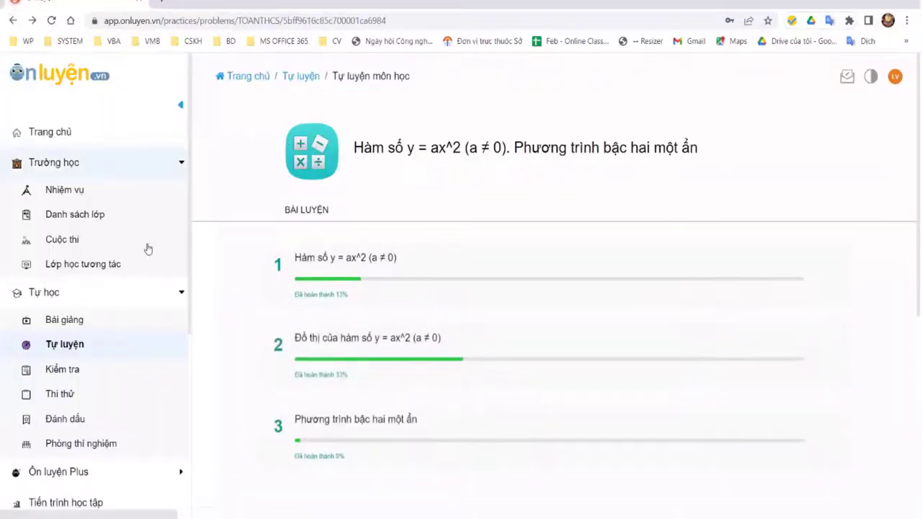
Step: Reach Kiểm tra's Đề Thi Toán groups and look through one group's exams
{"action": "left_click", "coordinate": [46, 217]}
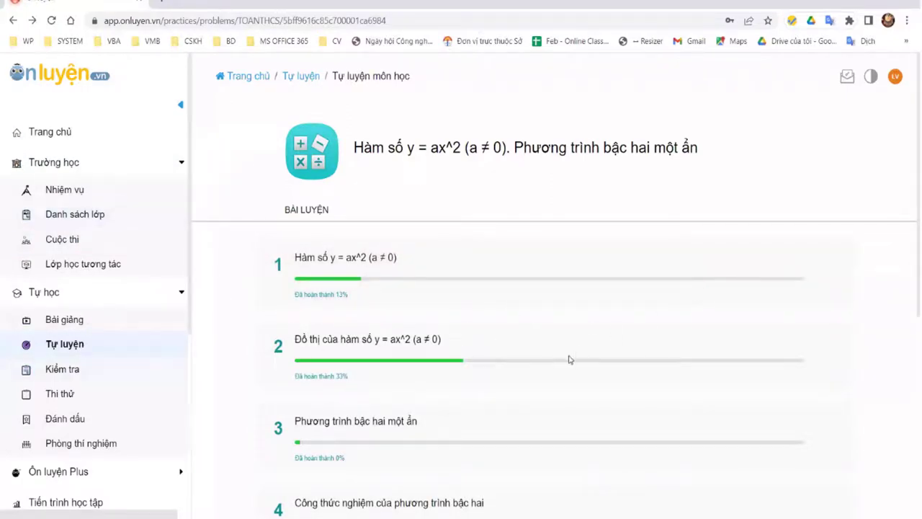
{"action": "key", "text": "alt+Left"}
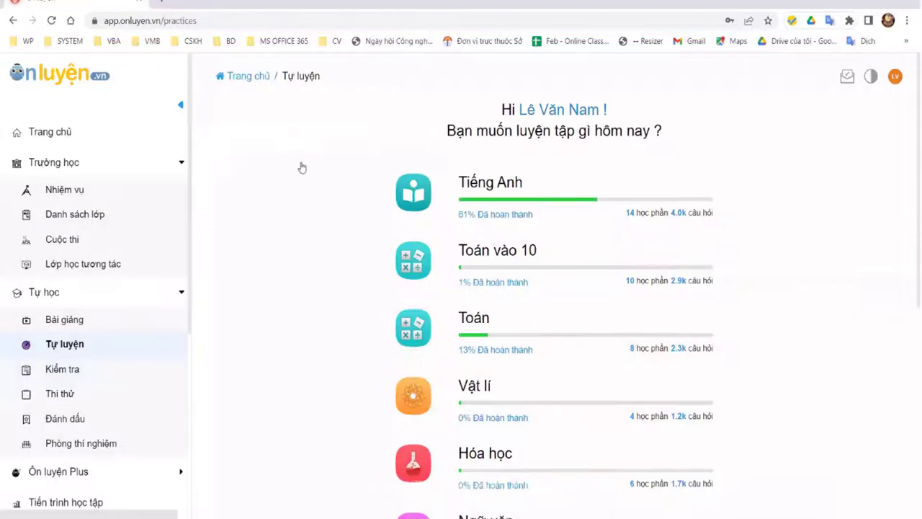
{"action": "key", "text": "alt+Left"}
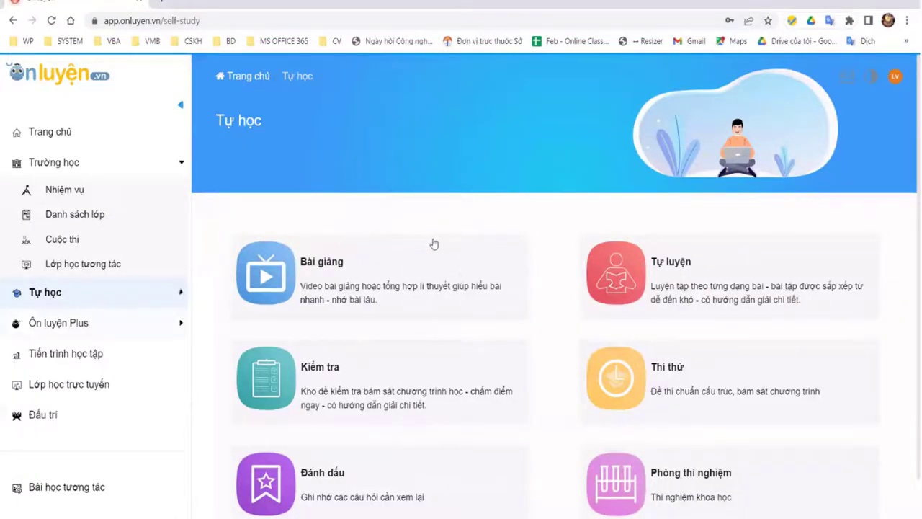
{"action": "key", "text": "alt+Left"}
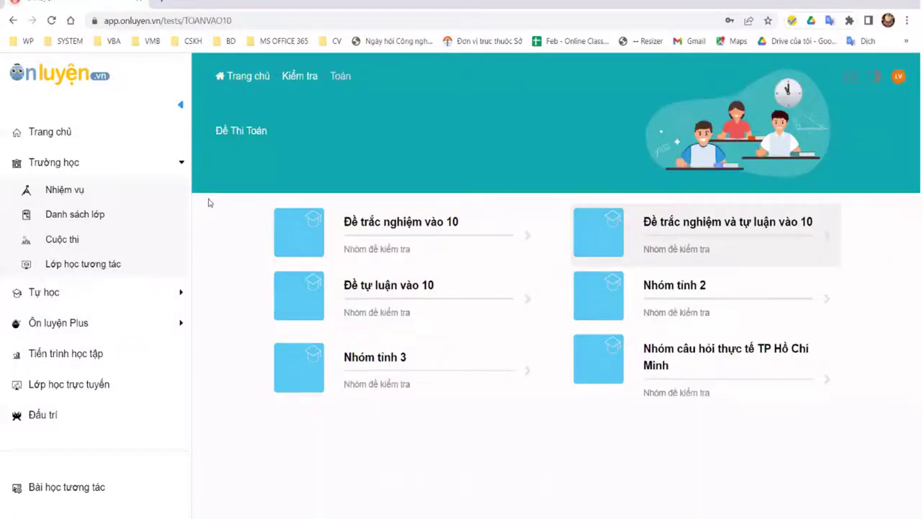
{"action": "left_click", "coordinate": [522, 298]}
{"action": "scroll", "coordinate": [562, 303], "scroll_direction": "down", "scroll_amount": 3}
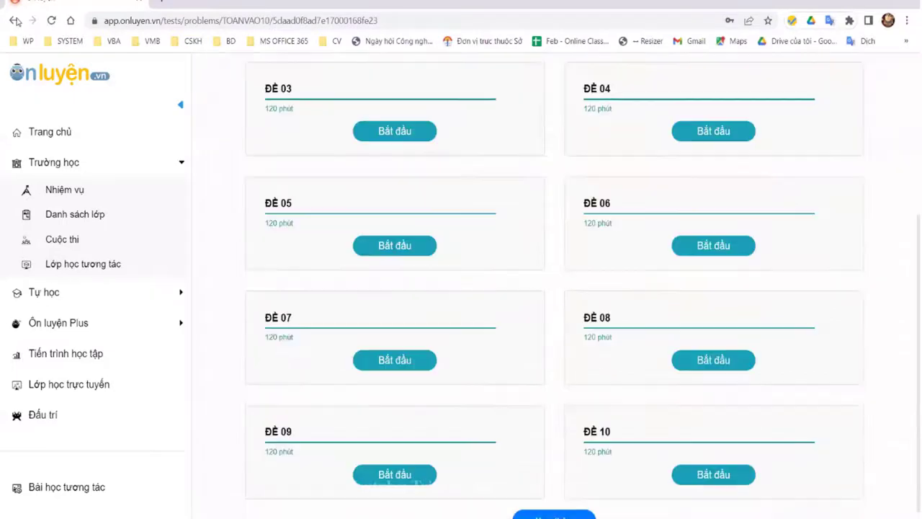
{"action": "scroll", "coordinate": [232, 237], "scroll_direction": "down", "scroll_amount": 1}
{"action": "key", "text": "alt+Left"}
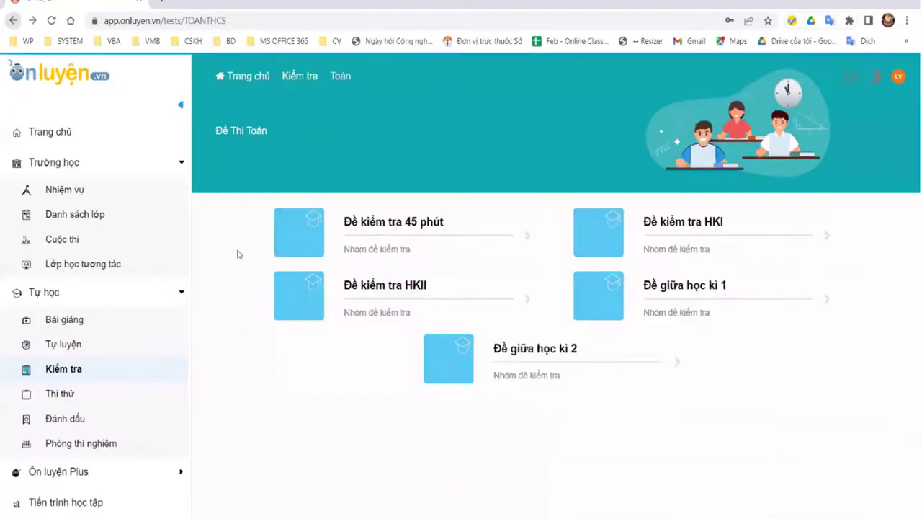
Step: Browse the Đề Kiểm Tra 45 Phút list, then return to the main tests page
{"action": "left_click", "coordinate": [292, 250]}
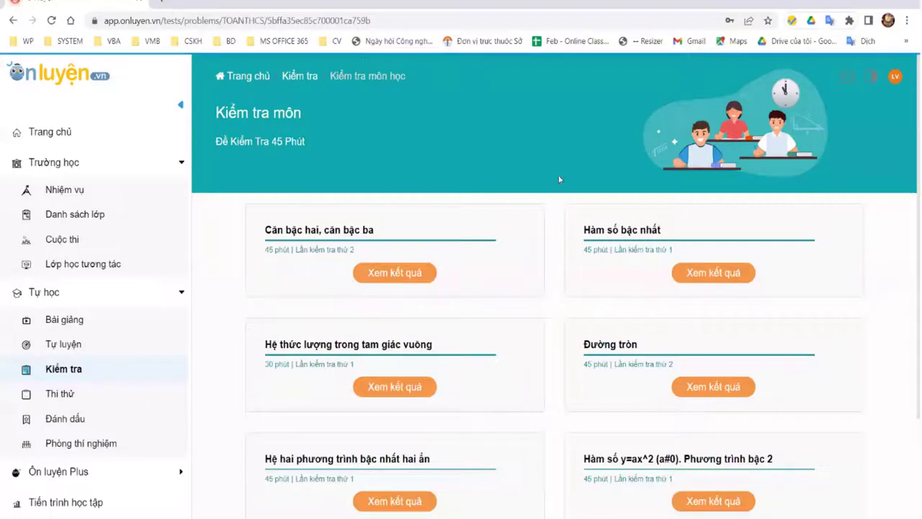
{"action": "scroll", "coordinate": [540, 248], "scroll_direction": "down", "scroll_amount": 1}
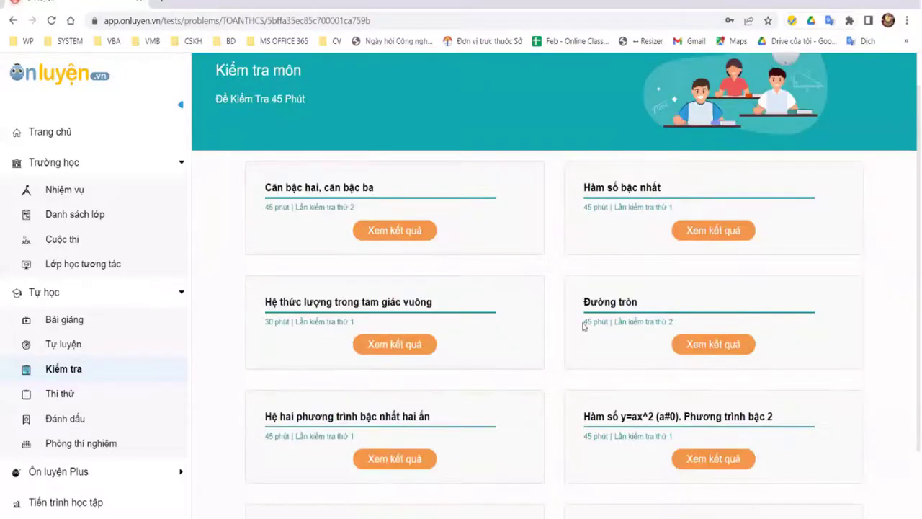
{"action": "scroll", "coordinate": [555, 288], "scroll_direction": "down", "scroll_amount": 2}
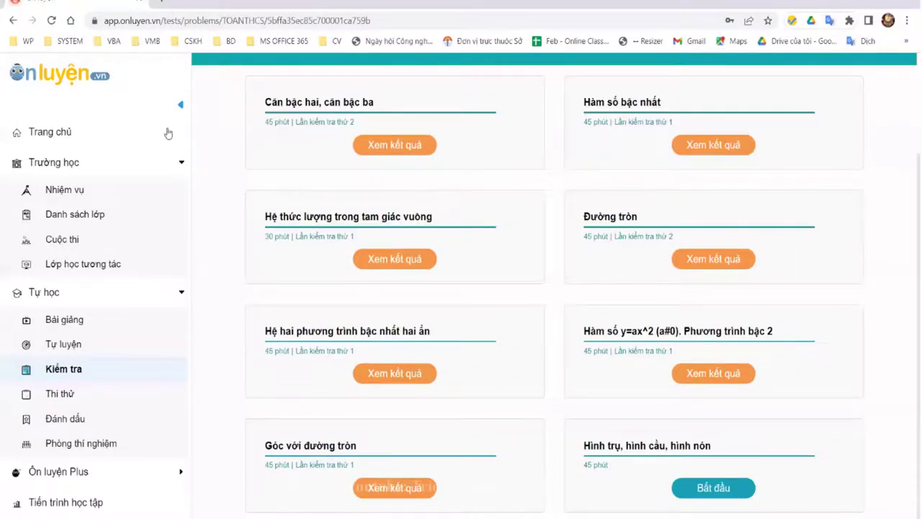
{"action": "left_click", "coordinate": [674, 258]}
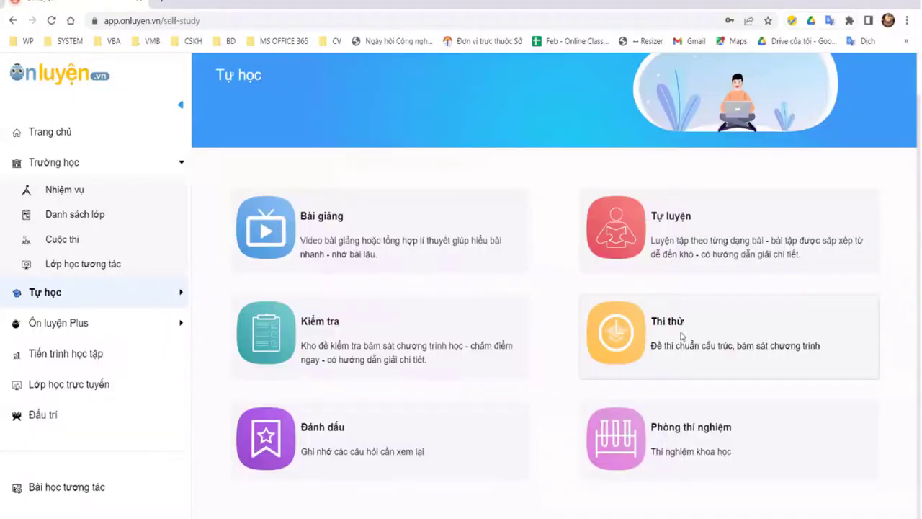
Step: Check the Thi thử mock-exam section, then go back to the Tự học overview
{"action": "left_click", "coordinate": [681, 336]}
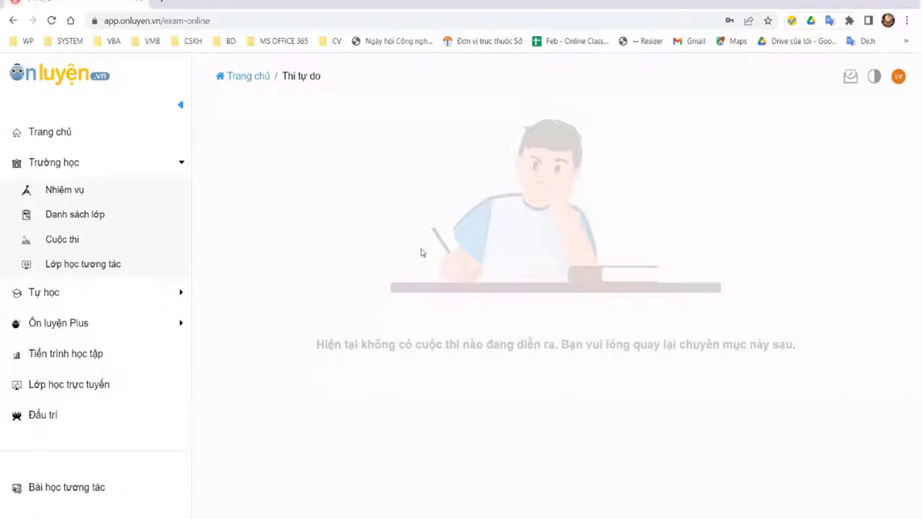
{"action": "left_click", "coordinate": [13, 22]}
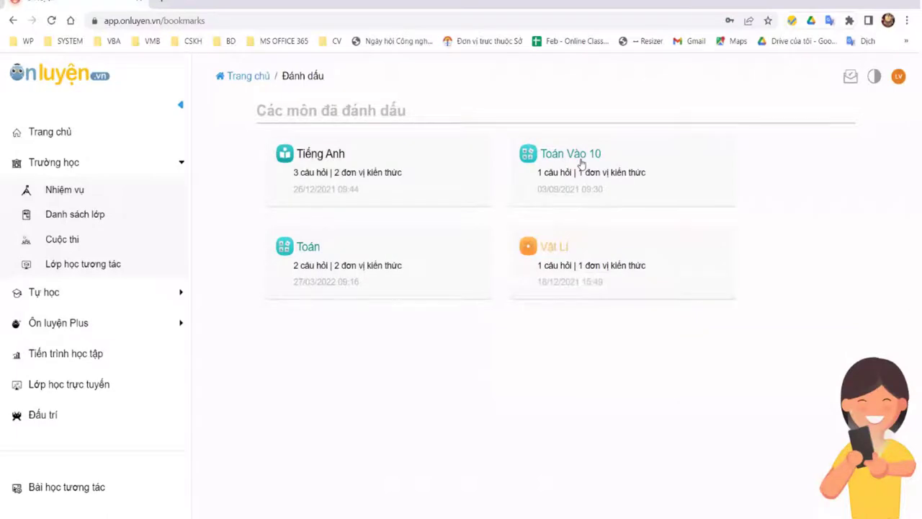
Step: View the bookmarked Toán Vào 10 question on simplifying X, then return to Tự học
{"action": "left_click", "coordinate": [529, 173]}
{"action": "left_click", "coordinate": [612, 170]}
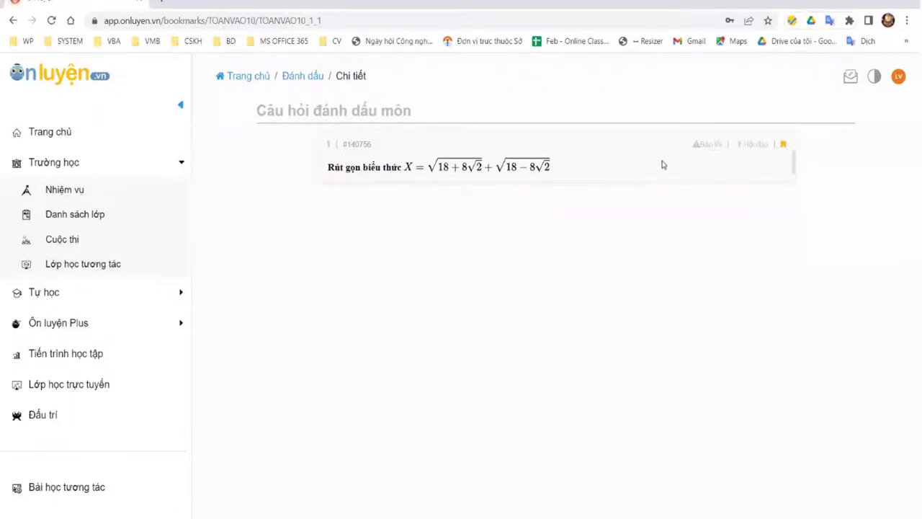
{"action": "left_click", "coordinate": [13, 21]}
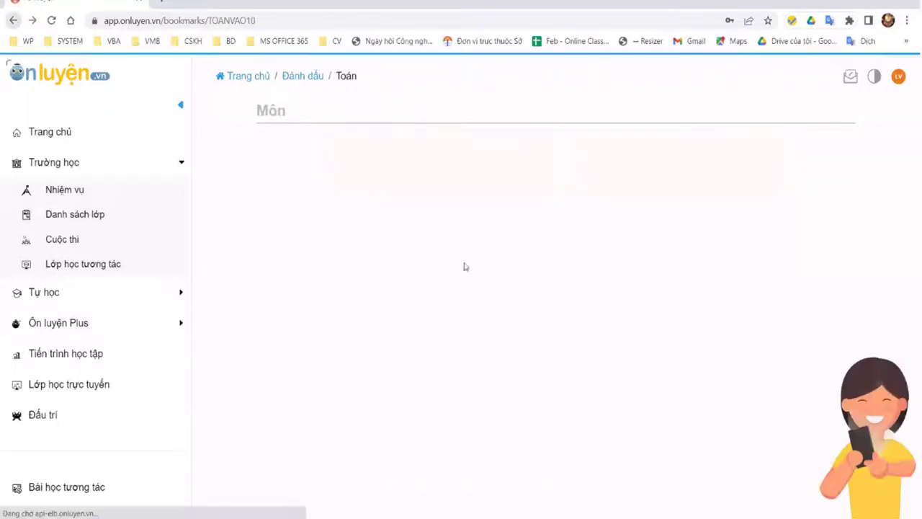
{"action": "left_click", "coordinate": [13, 20]}
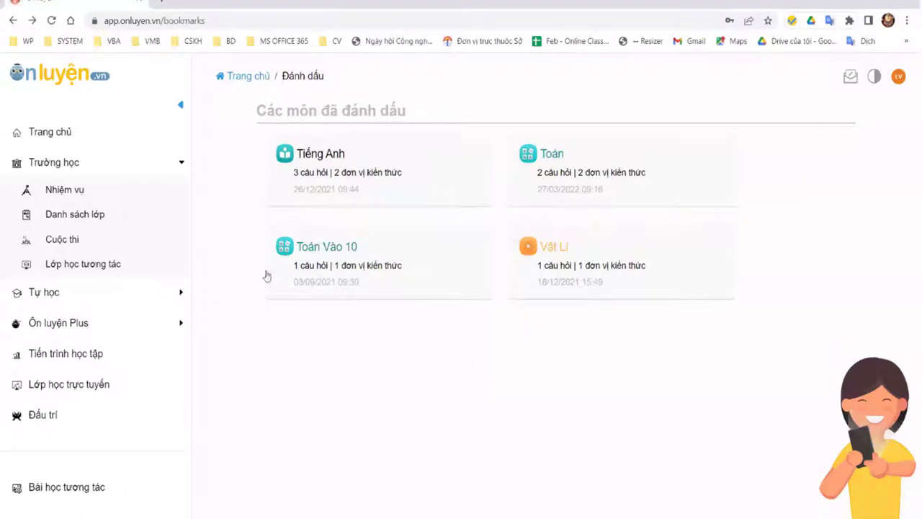
{"action": "left_click", "coordinate": [86, 308]}
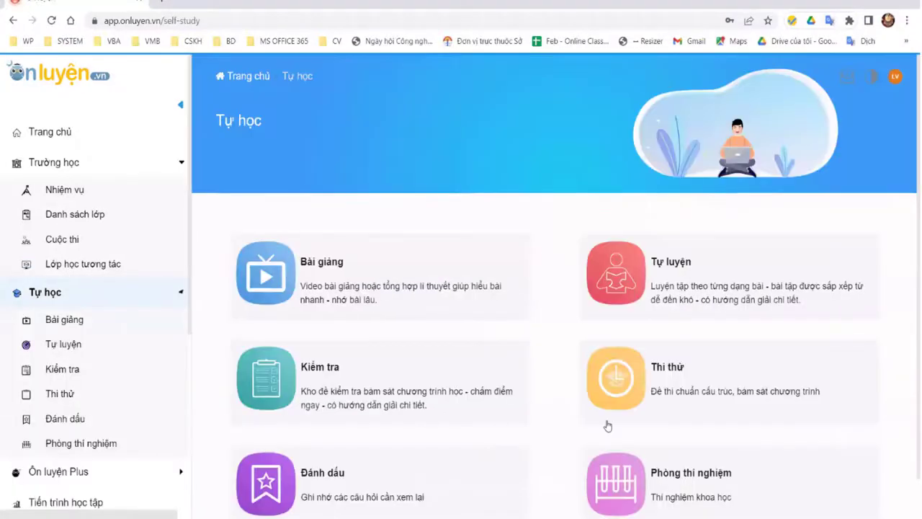
Step: Open the laboratory section and step the subject filter through Vật lí to Sinh học
{"action": "scroll", "coordinate": [632, 412], "scroll_direction": "down", "scroll_amount": 1}
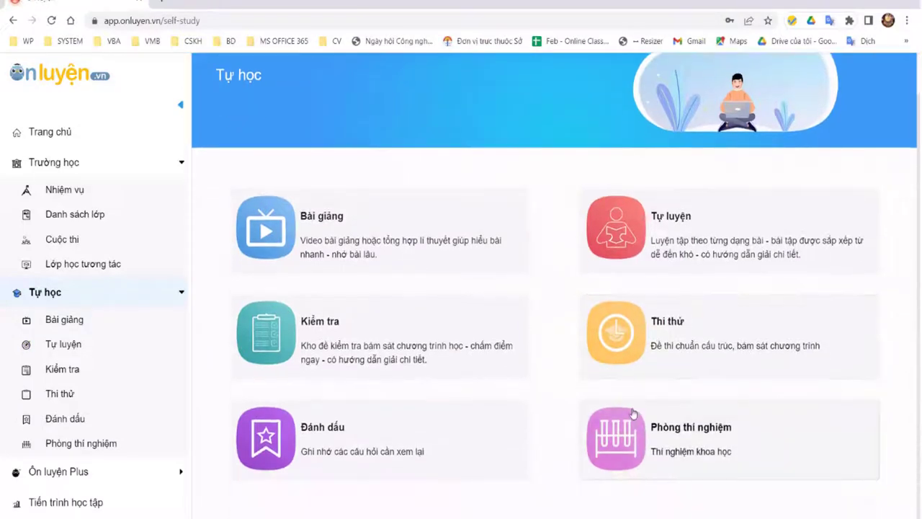
{"action": "left_click", "coordinate": [579, 328]}
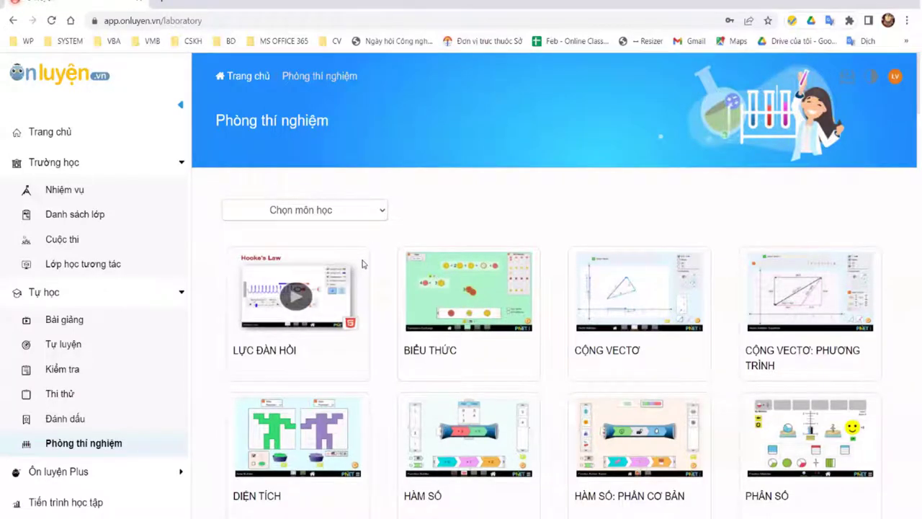
{"action": "key", "text": "alt+Down"}
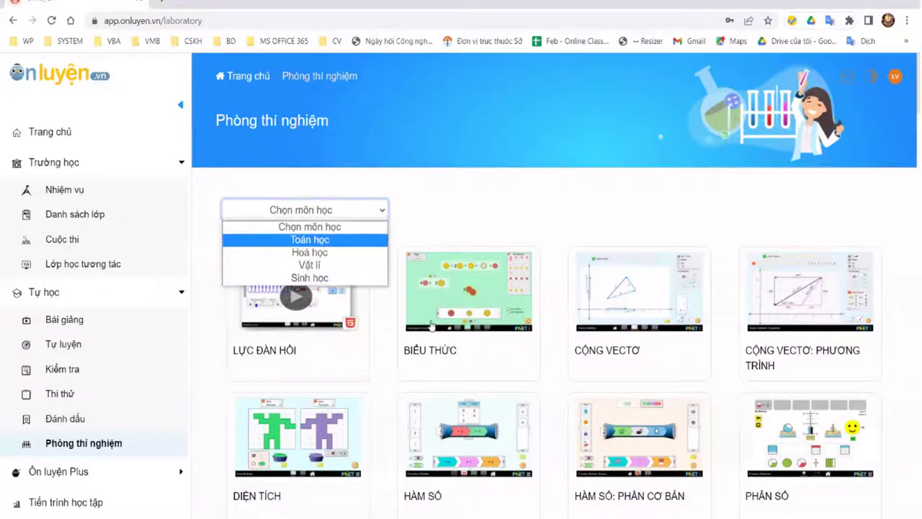
{"action": "key", "text": "Down"}
{"action": "key", "text": "Down"}
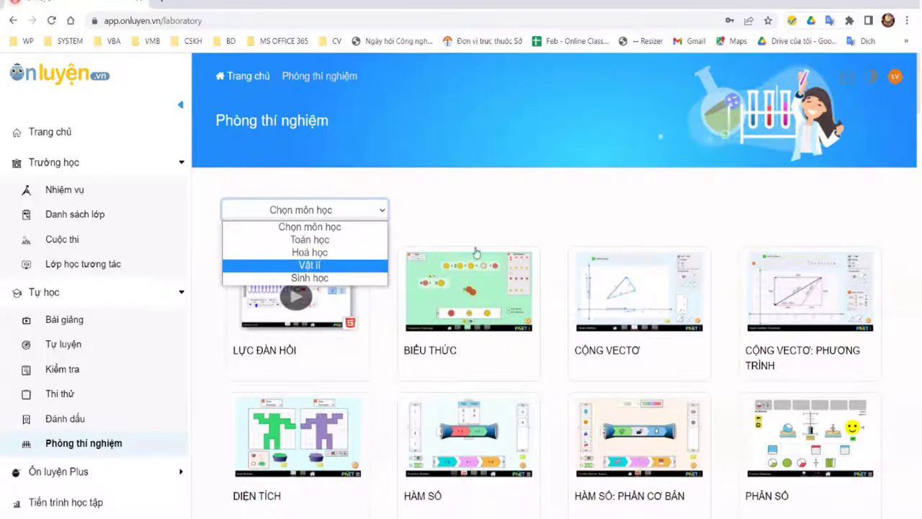
{"action": "key", "text": "Down"}
Step: Scroll through the laboratory simulation cards, then return to the Tự học page
{"action": "scroll", "coordinate": [385, 241], "scroll_direction": "down", "scroll_amount": 1}
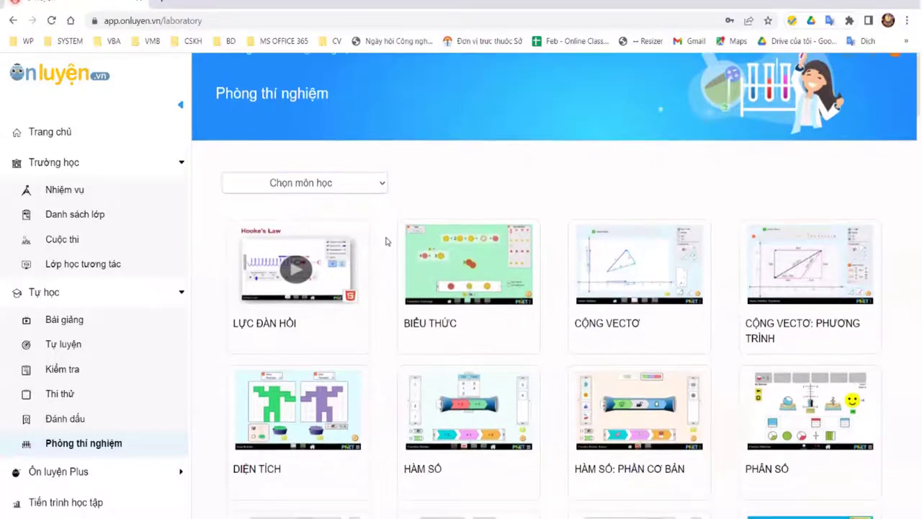
{"action": "scroll", "coordinate": [385, 242], "scroll_direction": "down", "scroll_amount": 1}
{"action": "scroll", "coordinate": [386, 239], "scroll_direction": "down", "scroll_amount": 2}
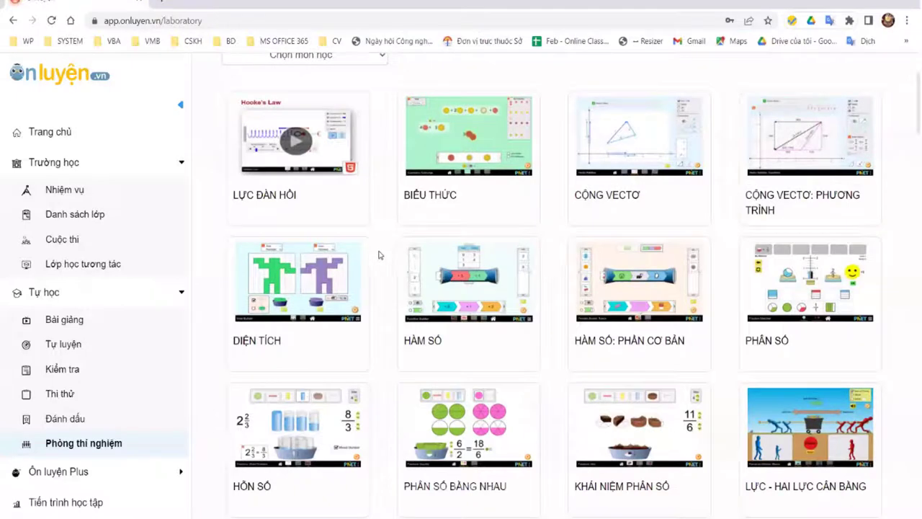
{"action": "scroll", "coordinate": [380, 252], "scroll_direction": "down", "scroll_amount": 3}
{"action": "scroll", "coordinate": [385, 248], "scroll_direction": "down", "scroll_amount": 2}
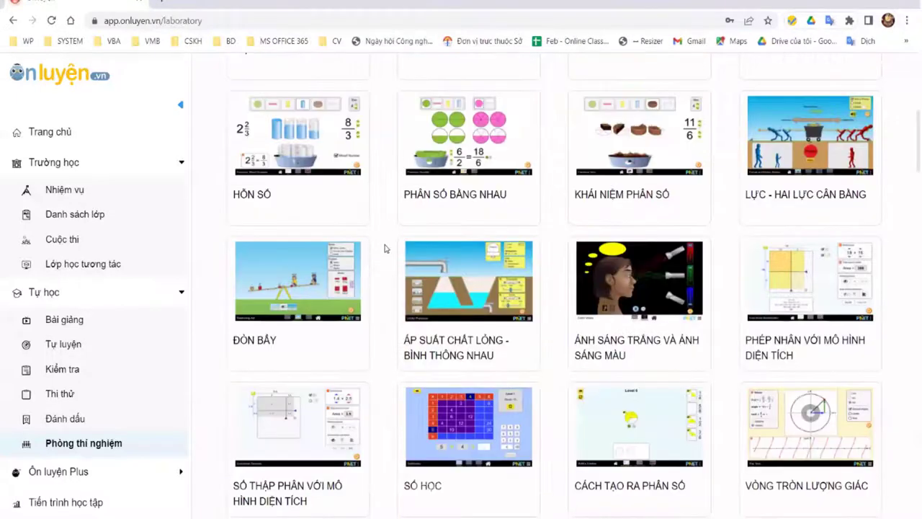
{"action": "scroll", "coordinate": [385, 248], "scroll_direction": "up", "scroll_amount": 6}
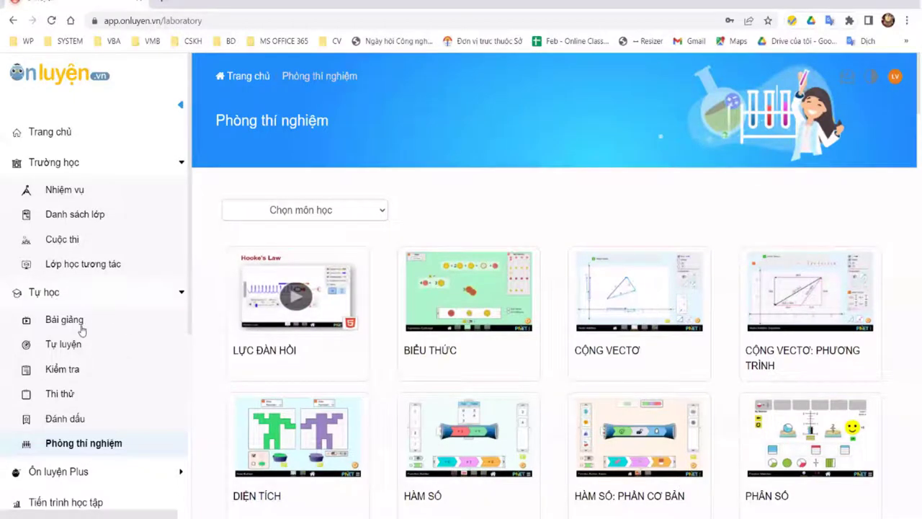
{"action": "left_click", "coordinate": [45, 292]}
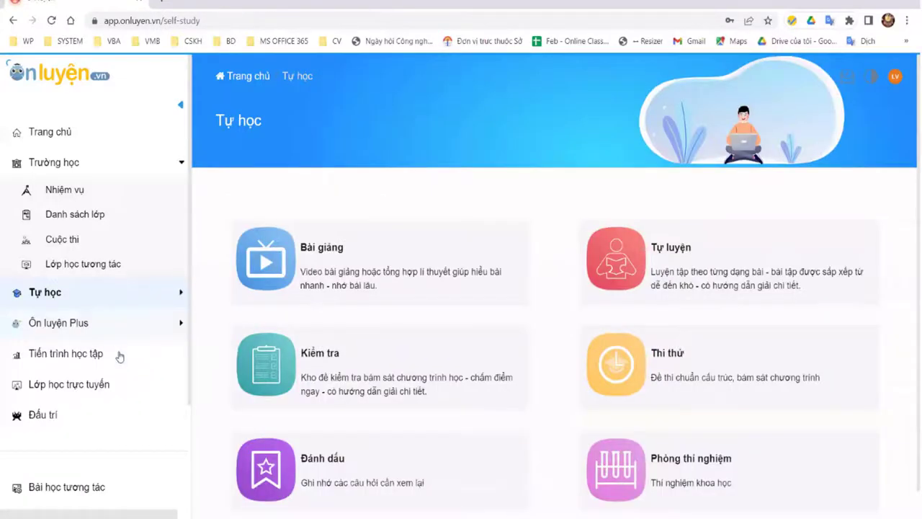
Step: Open Ôn luyện Plus's international exams and read the full AMC description
{"action": "left_click", "coordinate": [105, 322]}
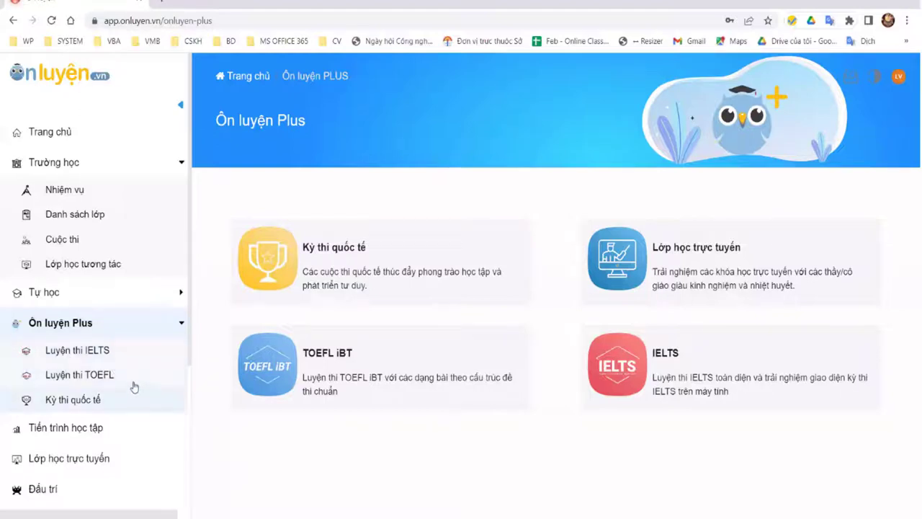
{"action": "left_click", "coordinate": [381, 317]}
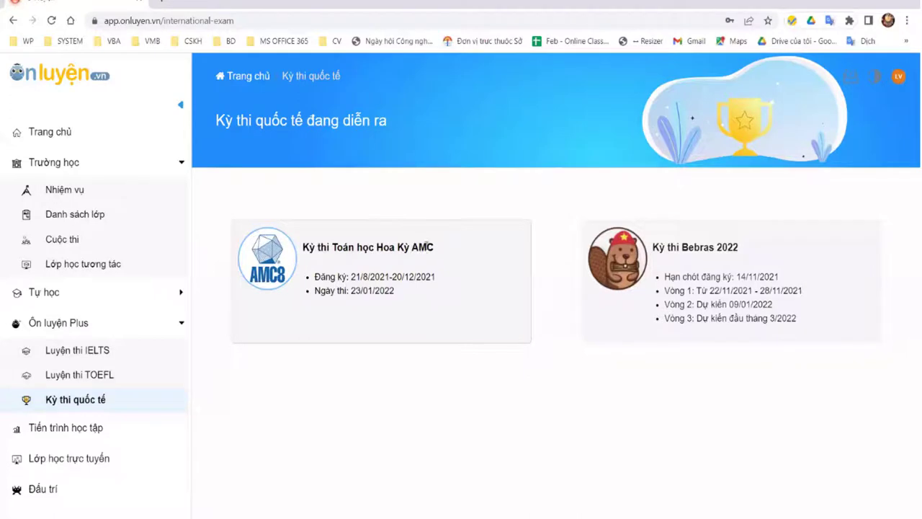
{"action": "left_click", "coordinate": [429, 247]}
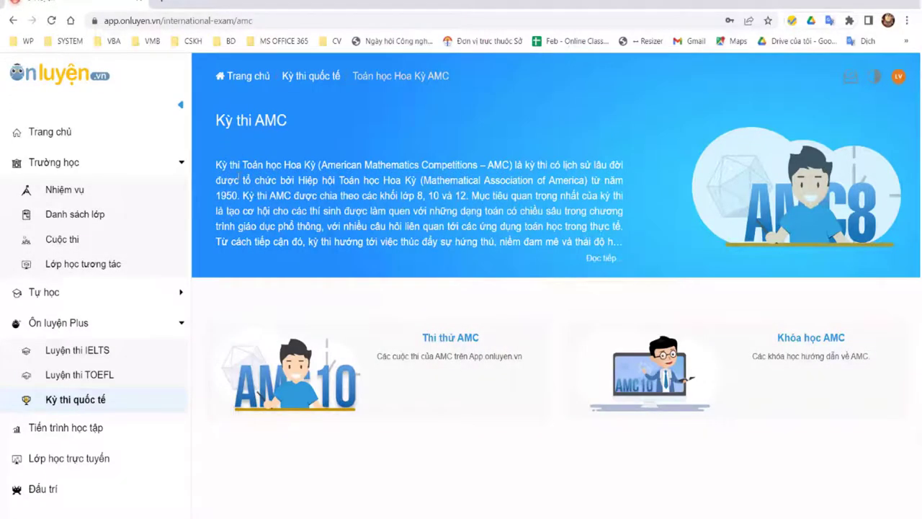
{"action": "left_click_drag", "start_coordinate": [216, 165], "coordinate": [326, 176]}
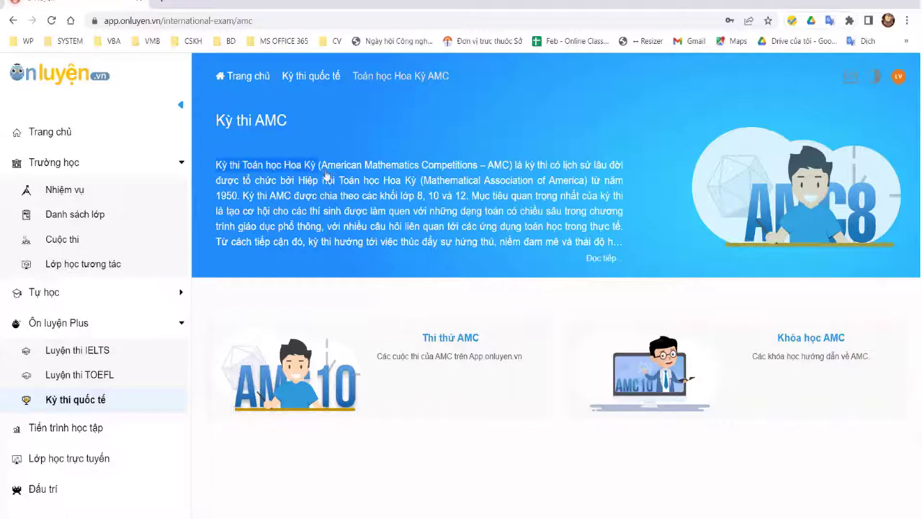
{"action": "left_click", "coordinate": [595, 264]}
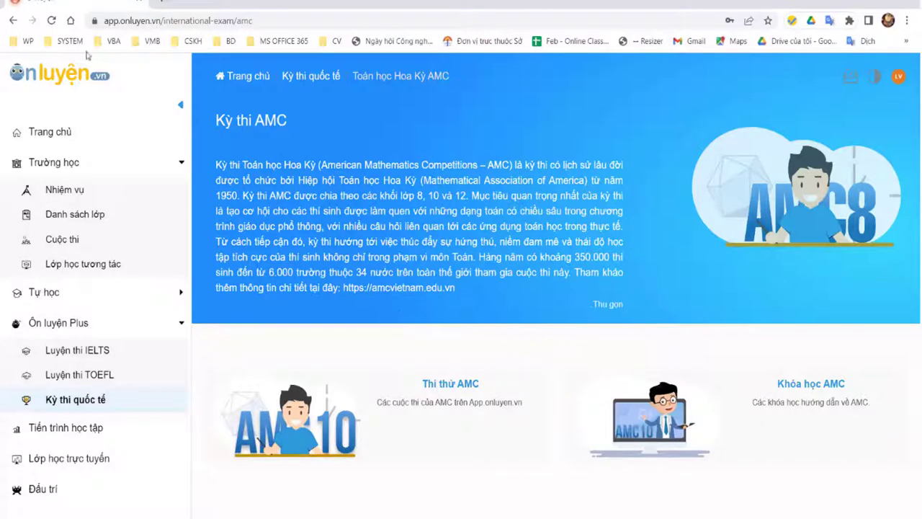
Step: Open the Bebras 2022 exam and expand its full description
{"action": "left_click", "coordinate": [13, 20]}
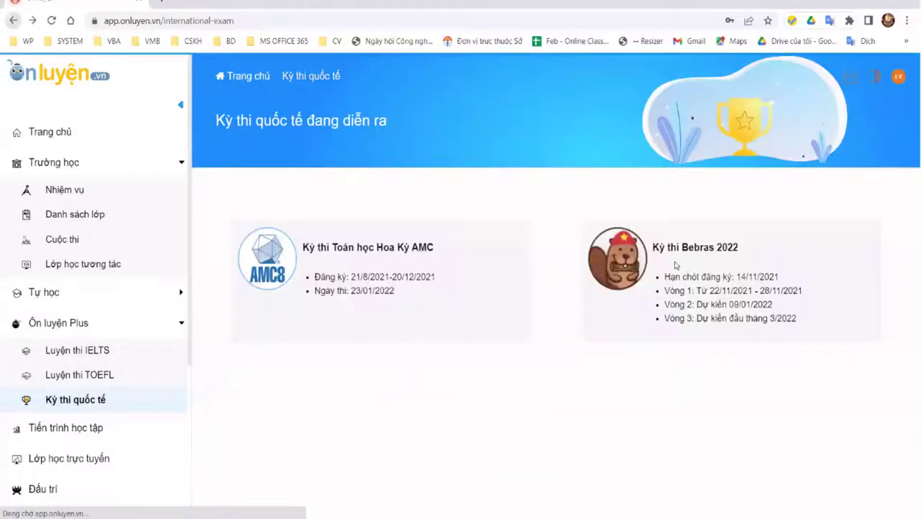
{"action": "left_click", "coordinate": [675, 265]}
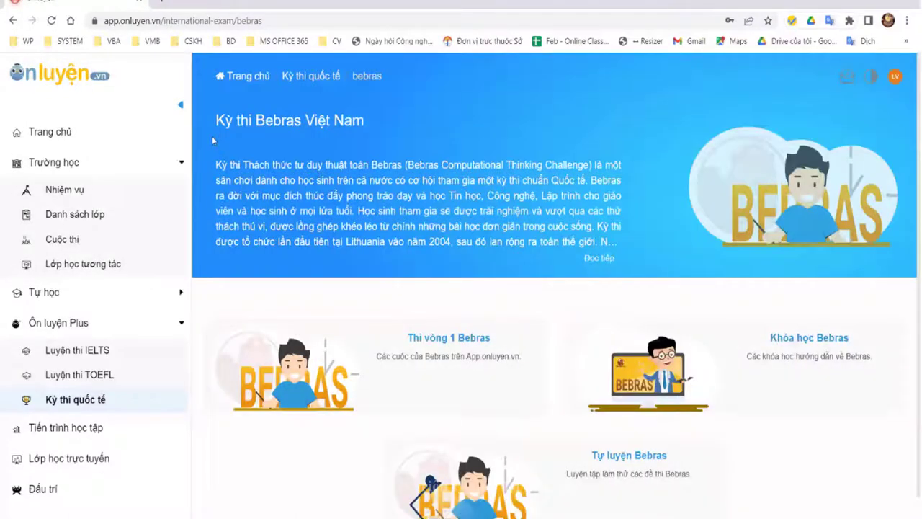
{"action": "scroll", "coordinate": [406, 142], "scroll_direction": "down", "scroll_amount": 1}
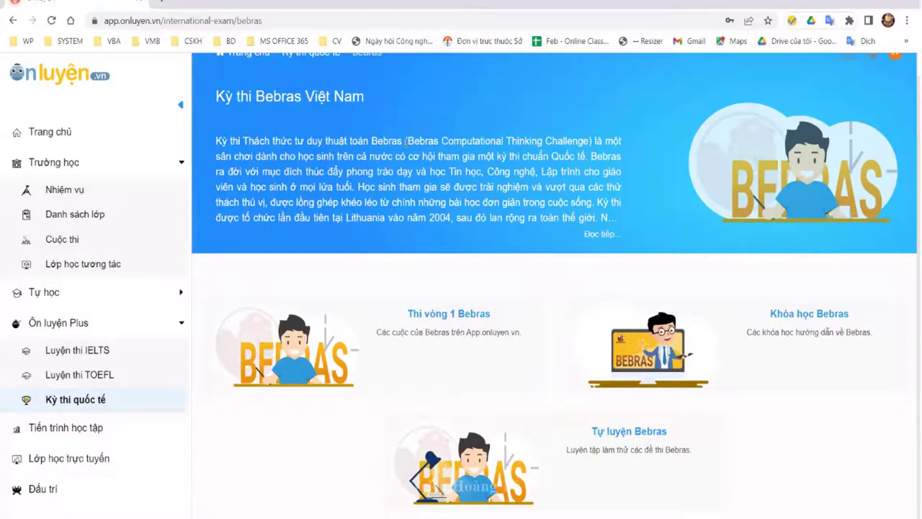
{"action": "left_click_drag", "start_coordinate": [405, 142], "coordinate": [216, 141]}
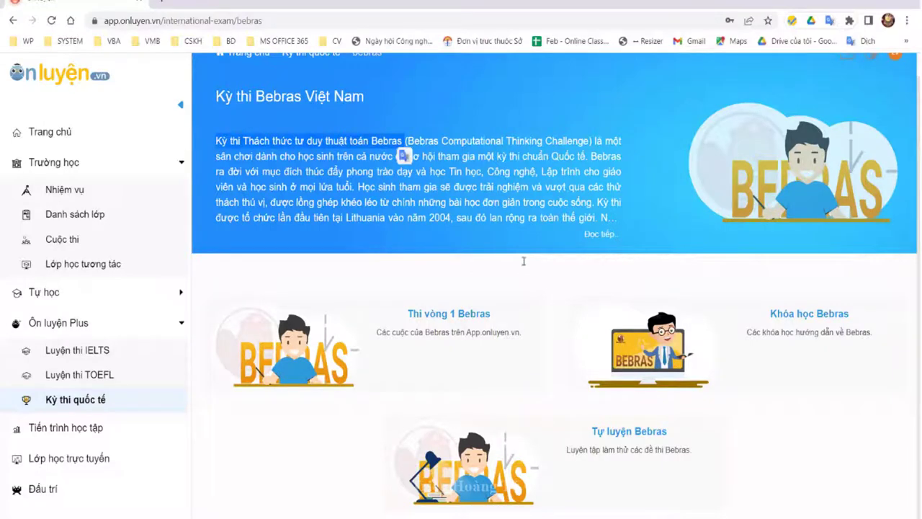
{"action": "left_click", "coordinate": [612, 274]}
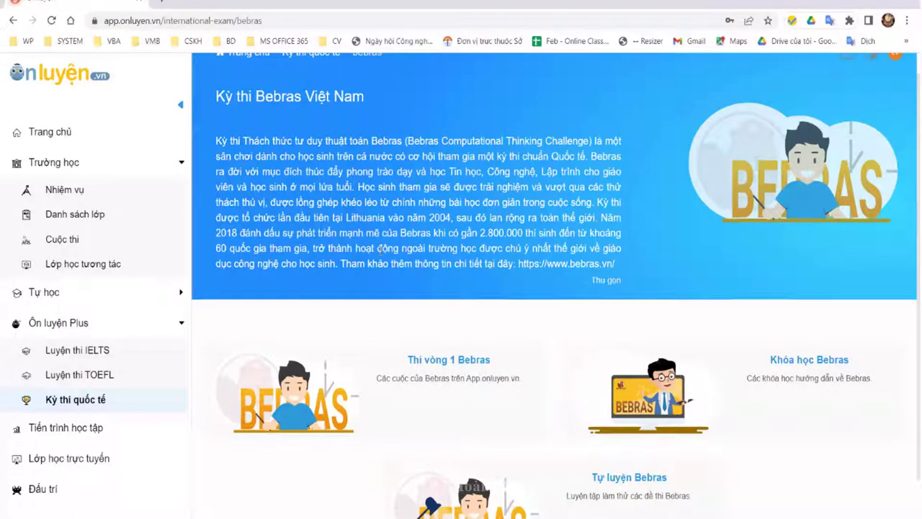
{"action": "scroll", "coordinate": [380, 247], "scroll_direction": "down", "scroll_amount": 1}
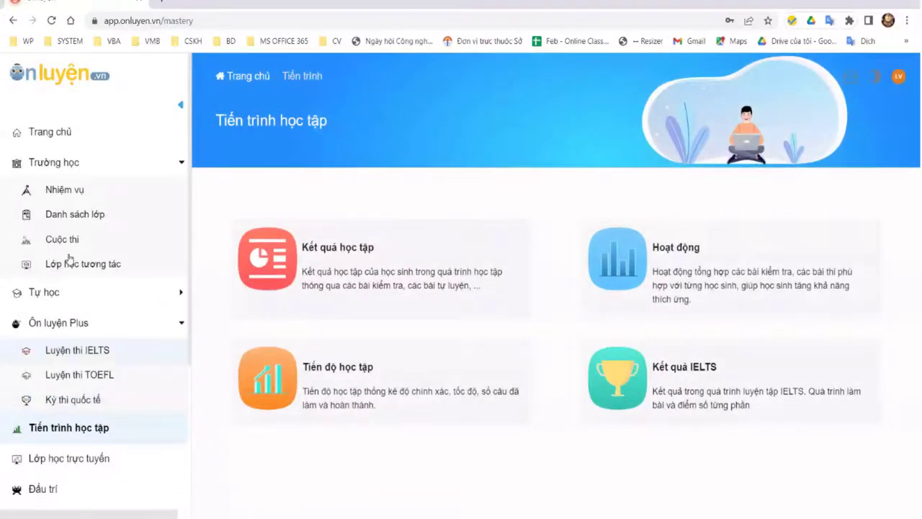
Step: Go back to Tiến trình học tập and open Kết quả học tập to view Toán's 4.7% overall mastery
{"action": "key", "text": "alt+Left"}
{"action": "key", "text": "alt+Left"}
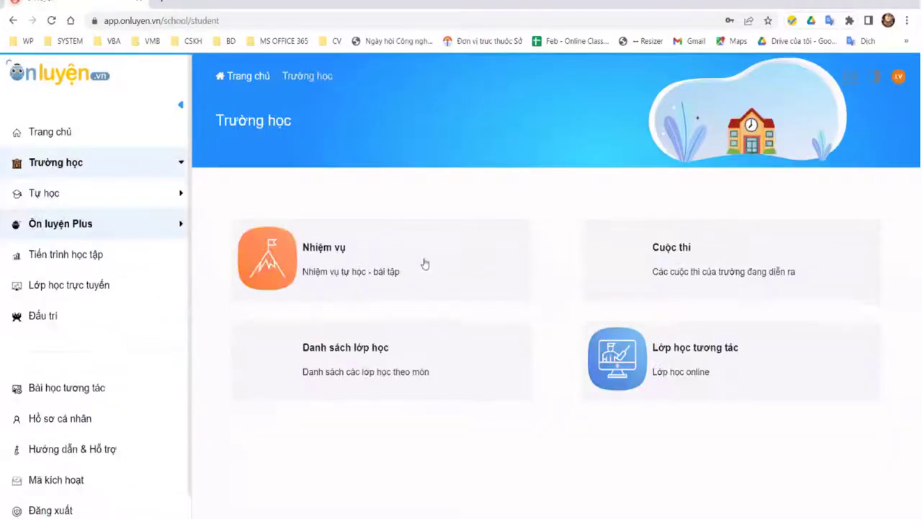
{"action": "key", "text": "alt+Right"}
{"action": "key", "text": "alt+Right"}
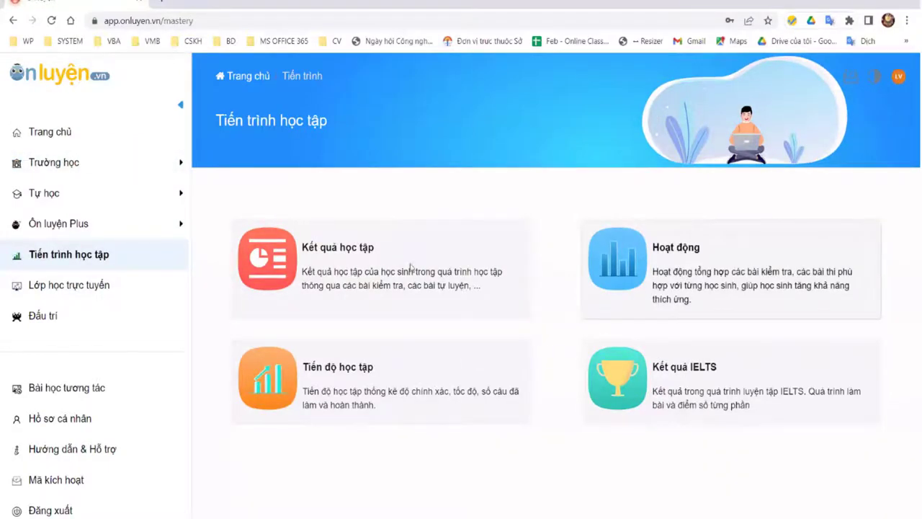
{"action": "left_click", "coordinate": [462, 270]}
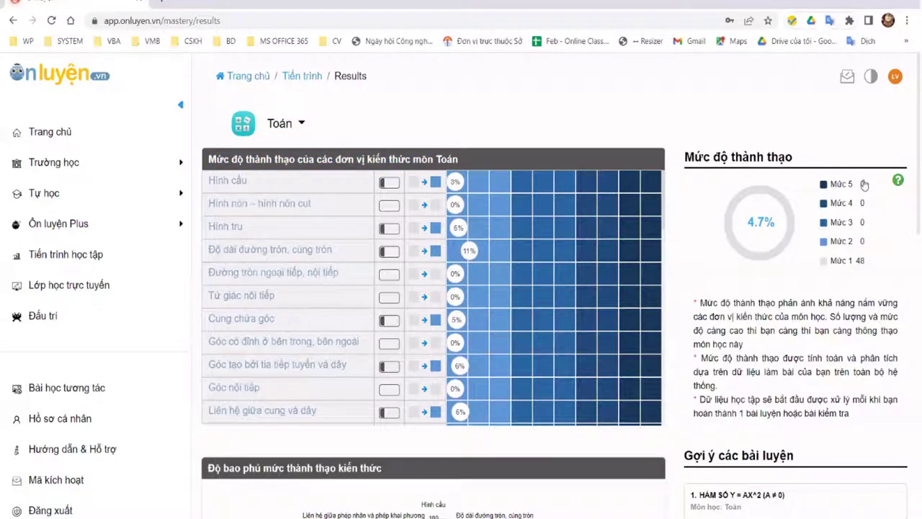
{"action": "mouse_move", "coordinate": [847, 190]}
{"action": "scroll", "coordinate": [368, 314], "scroll_direction": "down", "scroll_amount": 2}
{"action": "scroll", "coordinate": [368, 312], "scroll_direction": "down", "scroll_amount": 1}
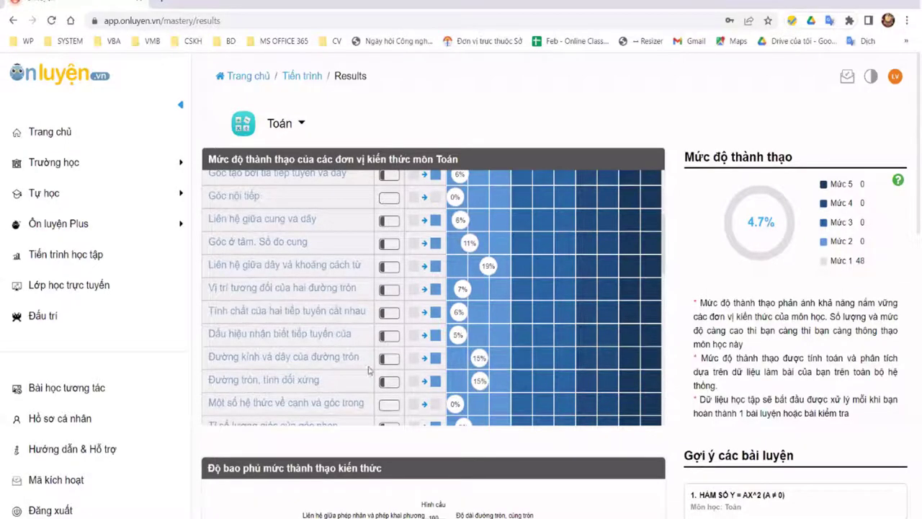
{"action": "scroll", "coordinate": [328, 336], "scroll_direction": "down", "scroll_amount": 4}
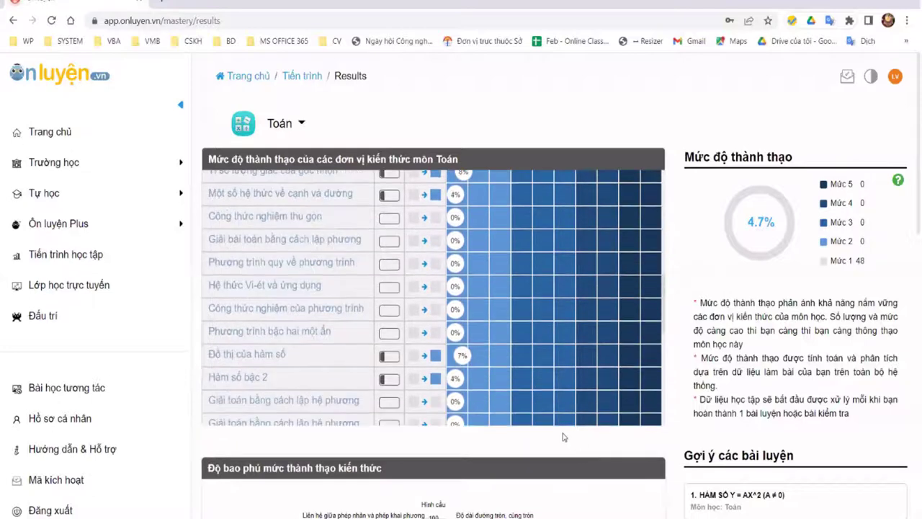
{"action": "scroll", "coordinate": [564, 434], "scroll_direction": "down", "scroll_amount": 2}
{"action": "scroll", "coordinate": [332, 210], "scroll_direction": "down", "scroll_amount": 2}
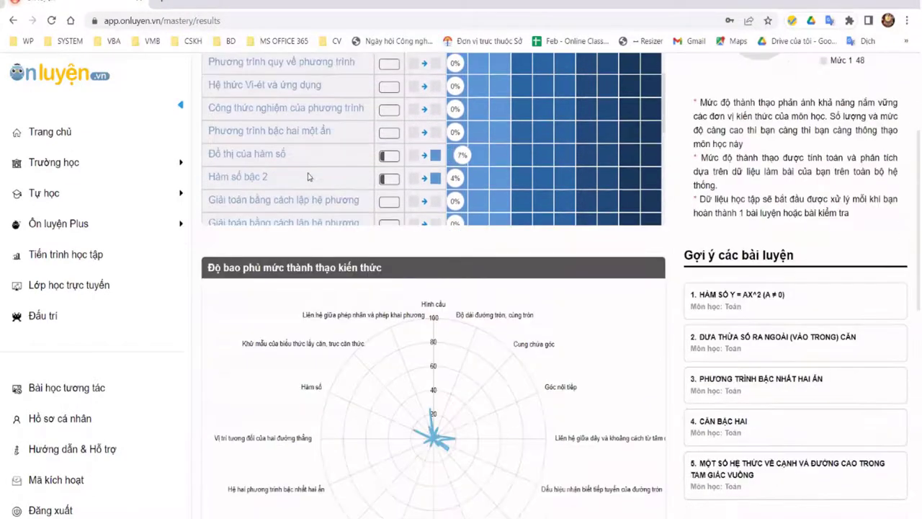
{"action": "scroll", "coordinate": [585, 185], "scroll_direction": "down", "scroll_amount": 1}
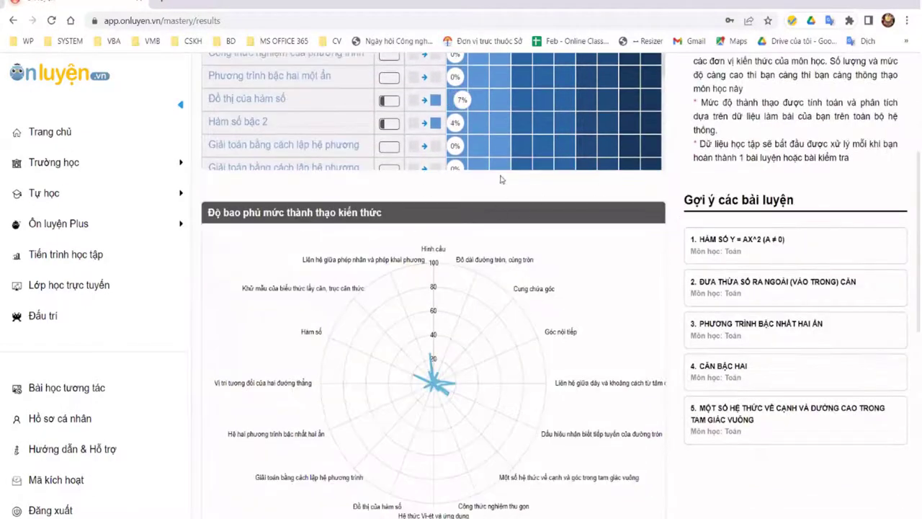
{"action": "scroll", "coordinate": [425, 245], "scroll_direction": "down", "scroll_amount": 1}
{"action": "scroll", "coordinate": [466, 297], "scroll_direction": "down", "scroll_amount": 2}
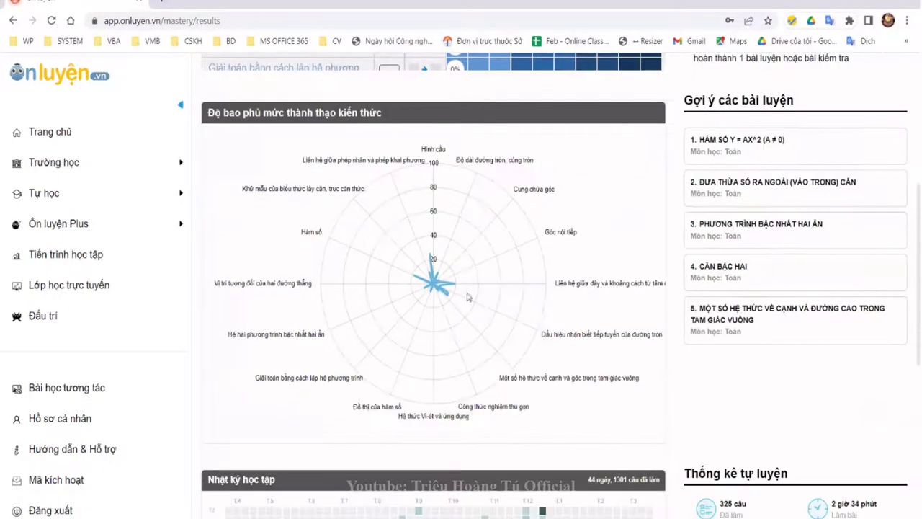
{"action": "scroll", "coordinate": [475, 278], "scroll_direction": "down", "scroll_amount": 1}
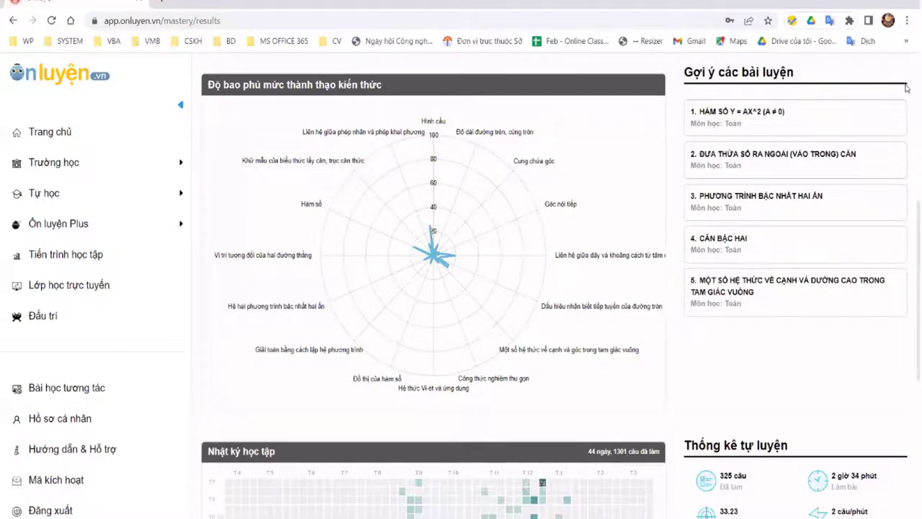
{"action": "left_click_drag", "start_coordinate": [912, 88], "coordinate": [911, 101]}
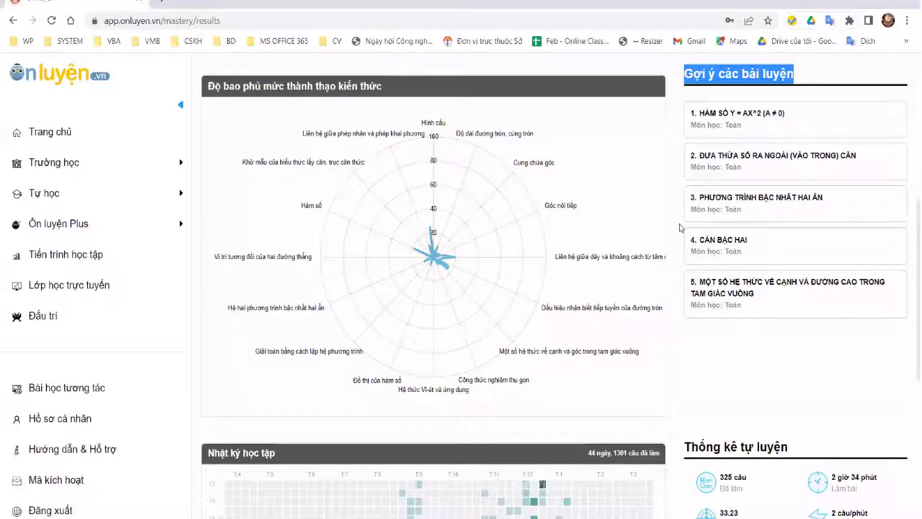
{"action": "scroll", "coordinate": [678, 228], "scroll_direction": "up", "scroll_amount": 5}
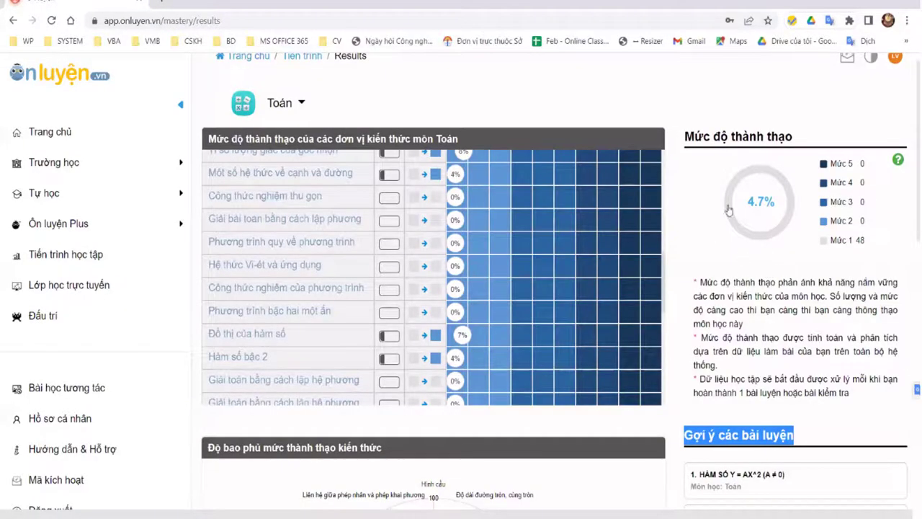
{"action": "scroll", "coordinate": [728, 208], "scroll_direction": "down", "scroll_amount": 4}
{"action": "scroll", "coordinate": [821, 170], "scroll_direction": "down", "scroll_amount": 1}
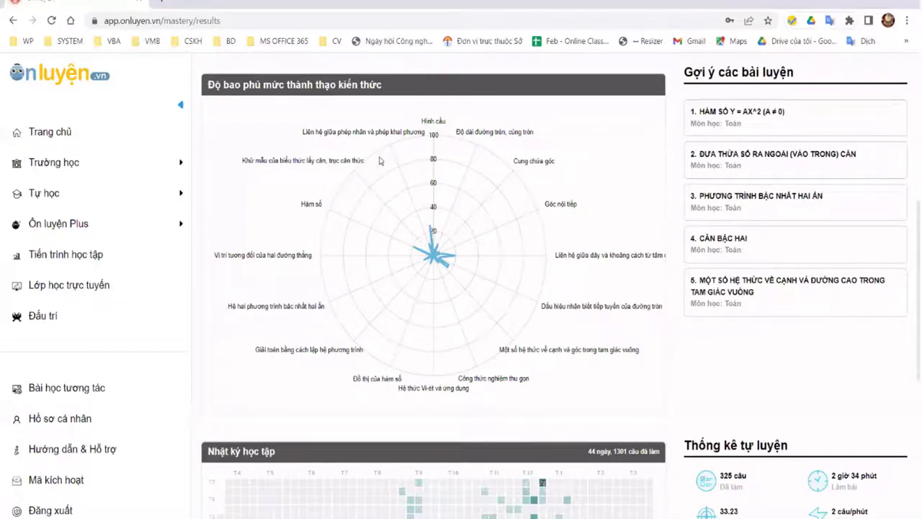
{"action": "mouse_move", "coordinate": [380, 155]}
{"action": "scroll", "coordinate": [807, 205], "scroll_direction": "down", "scroll_amount": 3}
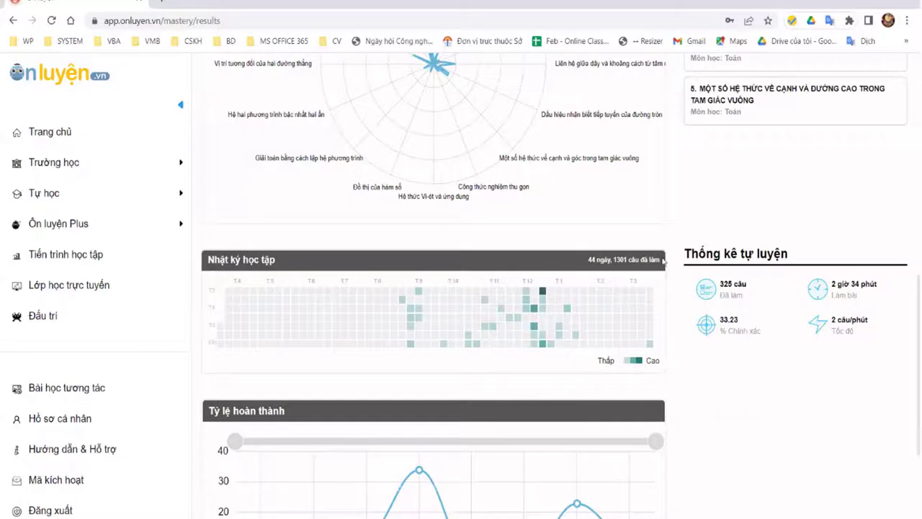
Step: Highlight the suggested lesson's subject label and statistics text, then clear the selection
{"action": "left_click_drag", "start_coordinate": [682, 236], "coordinate": [884, 268]}
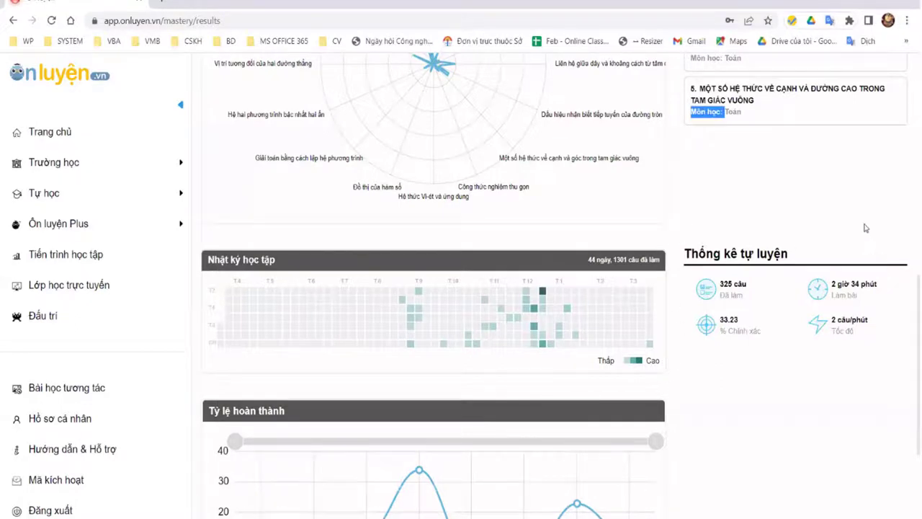
{"action": "left_click_drag", "start_coordinate": [866, 227], "coordinate": [796, 245]}
{"action": "left_click", "coordinate": [731, 346]}
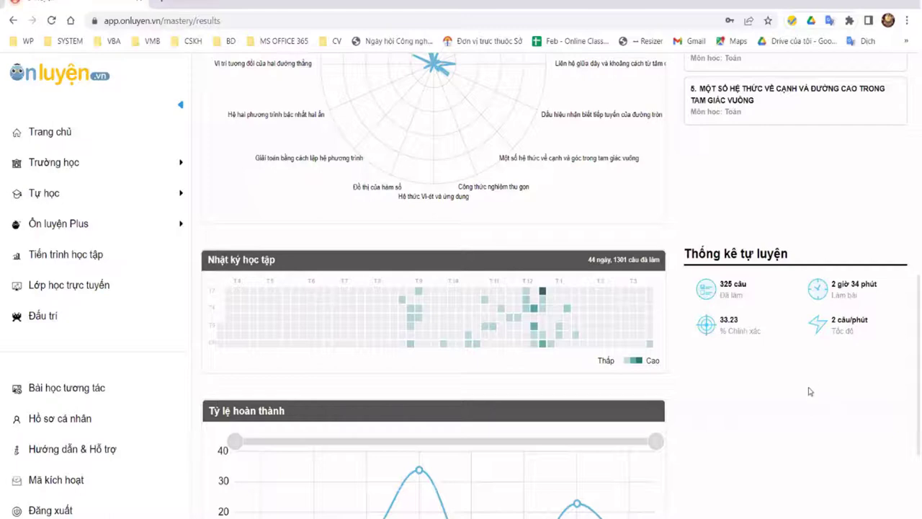
Step: Scroll through the mastery charts and skill table, then go back to Tiến trình học tập
{"action": "scroll", "coordinate": [771, 384], "scroll_direction": "down", "scroll_amount": 2}
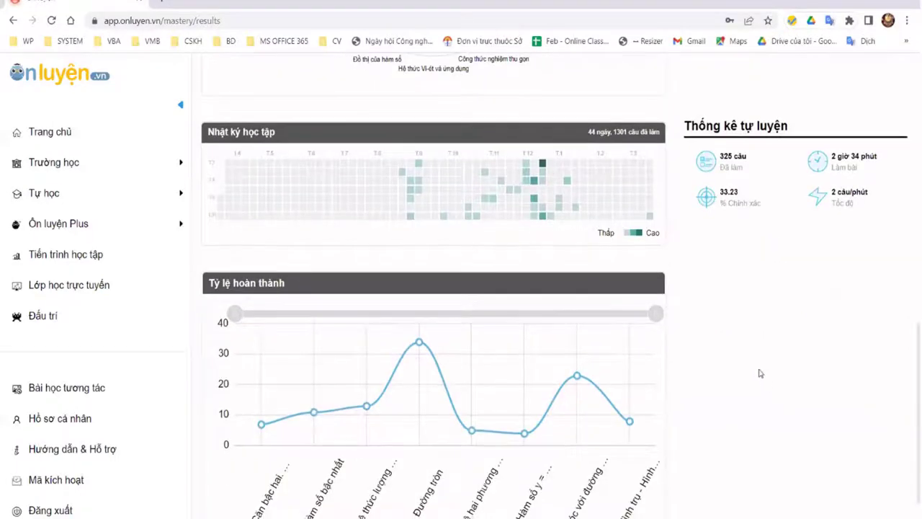
{"action": "scroll", "coordinate": [759, 373], "scroll_direction": "down", "scroll_amount": 1}
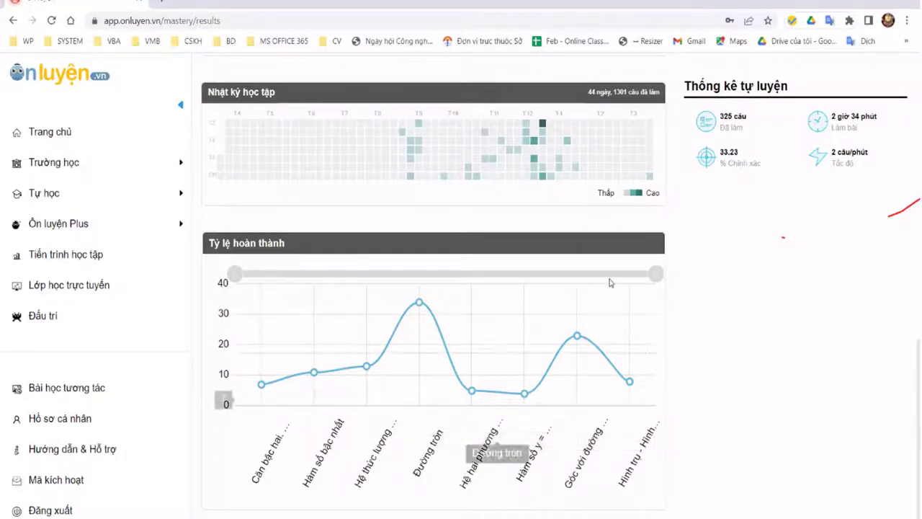
{"action": "scroll", "coordinate": [587, 121], "scroll_direction": "up", "scroll_amount": 3}
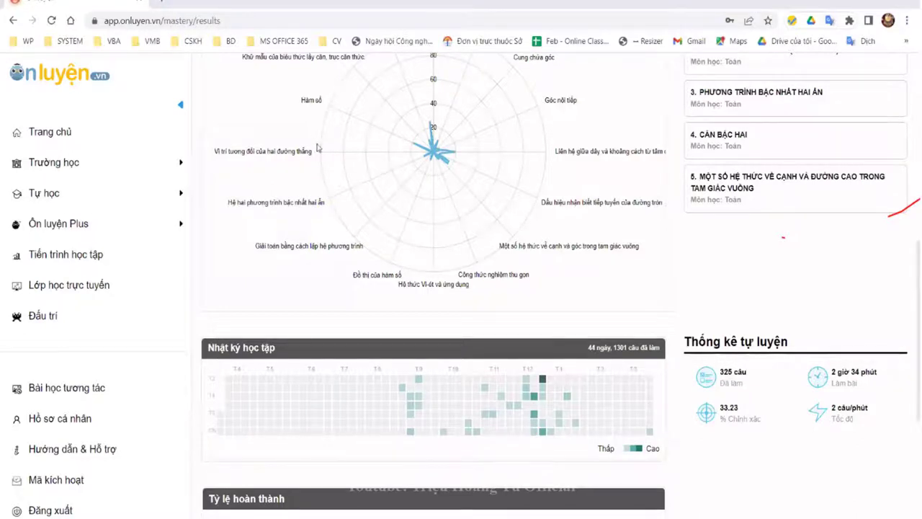
{"action": "scroll", "coordinate": [360, 180], "scroll_direction": "up", "scroll_amount": 1}
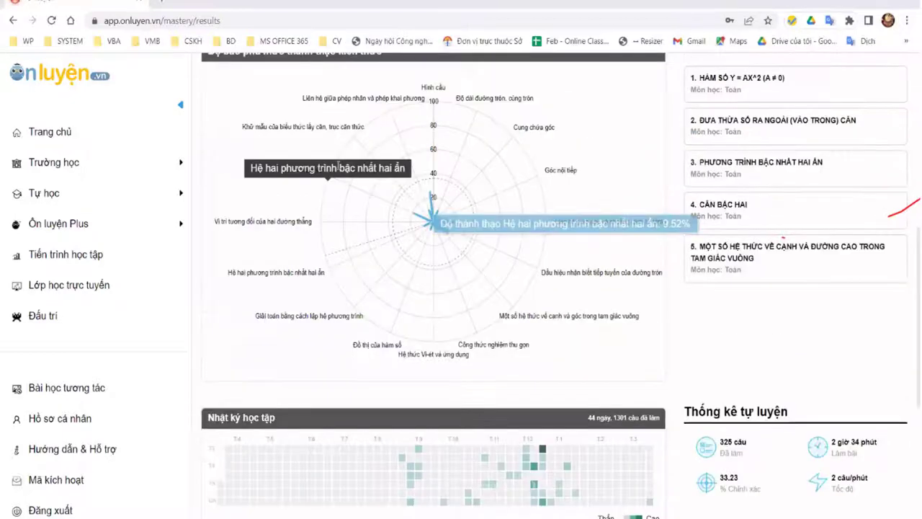
{"action": "scroll", "coordinate": [274, 131], "scroll_direction": "up", "scroll_amount": 2}
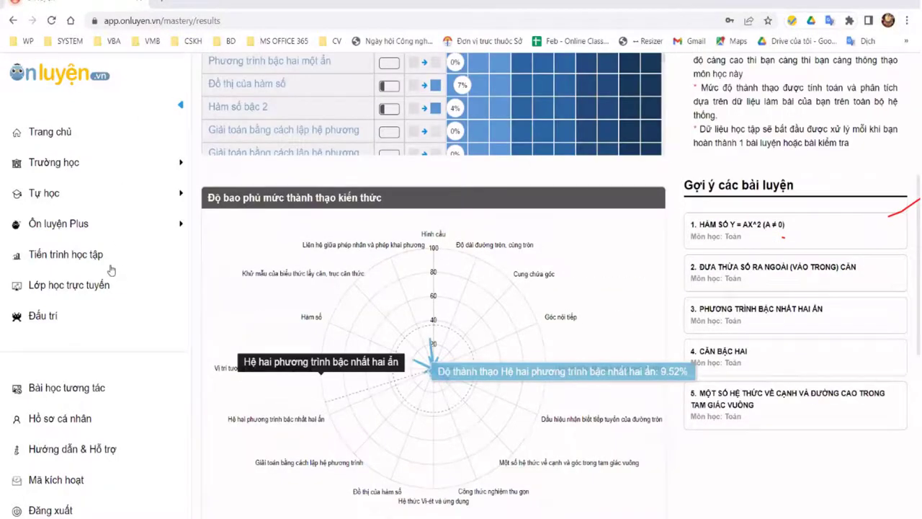
{"action": "scroll", "coordinate": [27, 111], "scroll_direction": "up", "scroll_amount": 2}
{"action": "scroll", "coordinate": [27, 111], "scroll_direction": "up", "scroll_amount": 2}
{"action": "scroll", "coordinate": [314, 261], "scroll_direction": "up", "scroll_amount": 5}
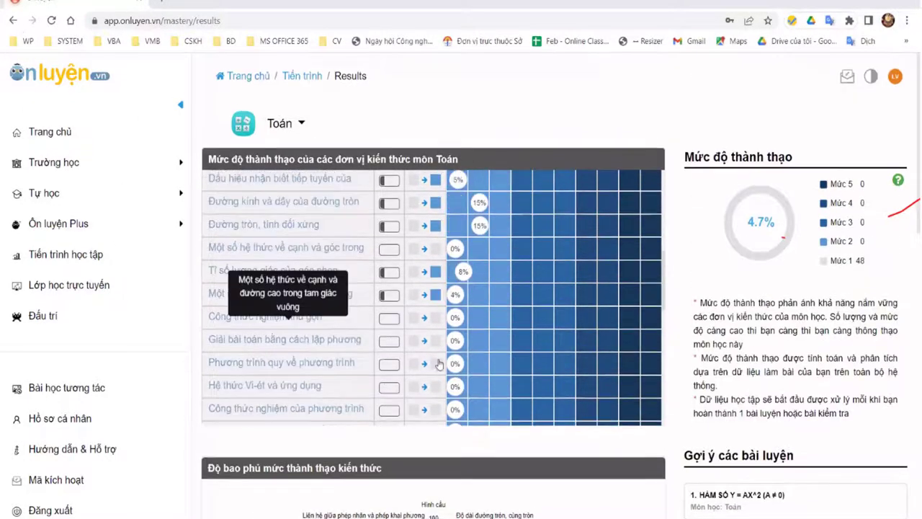
{"action": "scroll", "coordinate": [635, 295], "scroll_direction": "up", "scroll_amount": 1}
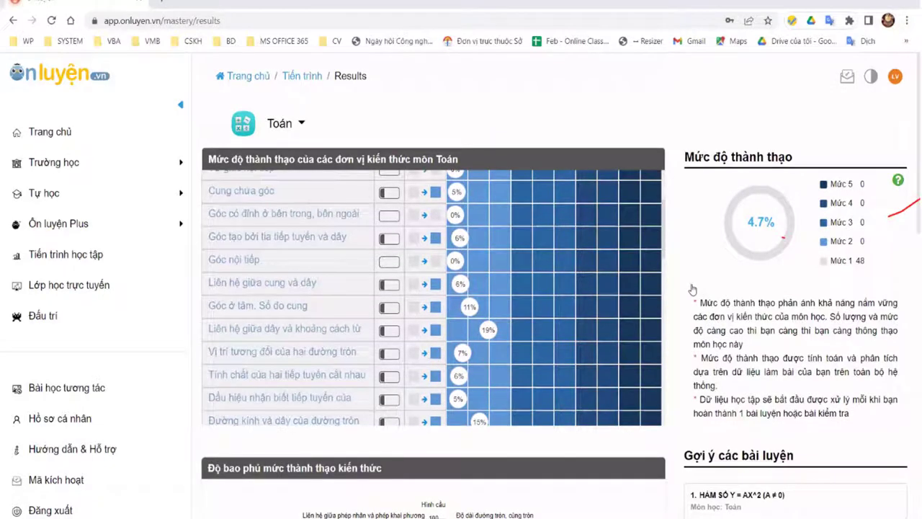
{"action": "key", "text": "alt+Left"}
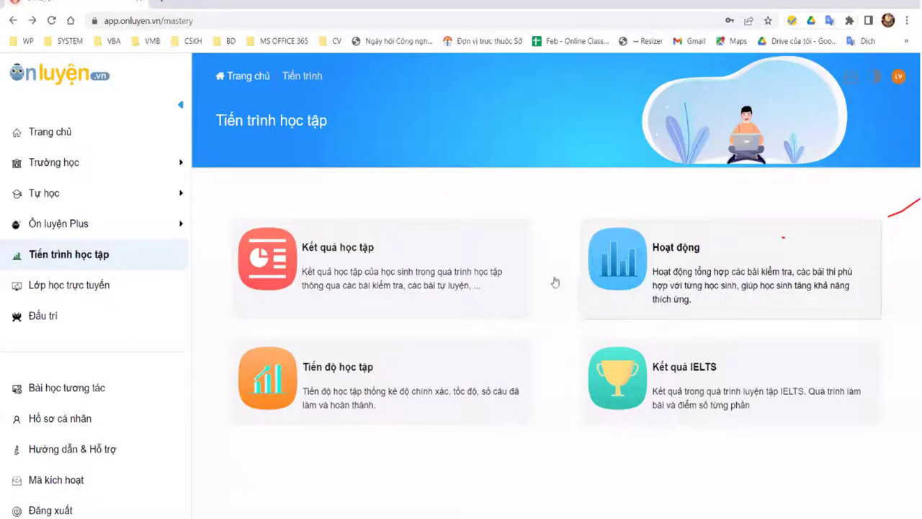
Step: Open Hoạt động and scroll through the practice topics: 1384 questions done at 66.76% accuracy
{"action": "left_click", "coordinate": [660, 258]}
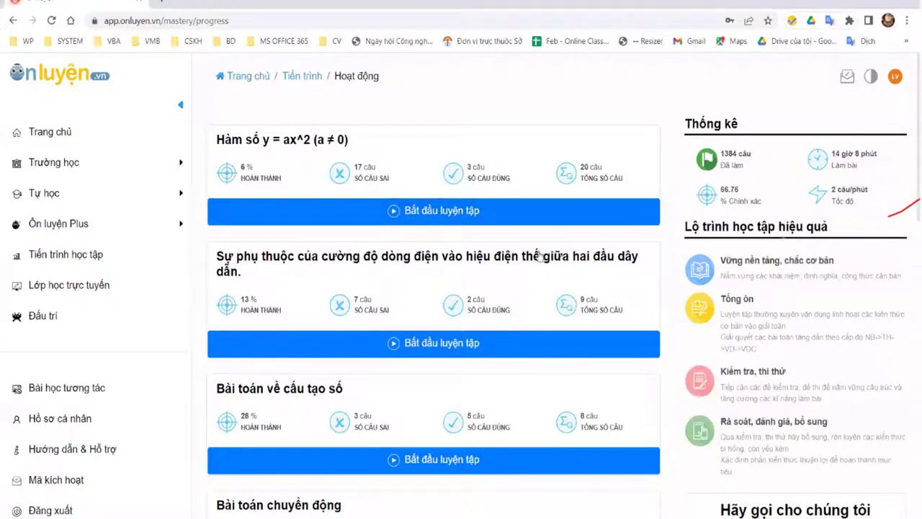
{"action": "scroll", "coordinate": [432, 169], "scroll_direction": "down", "scroll_amount": 3}
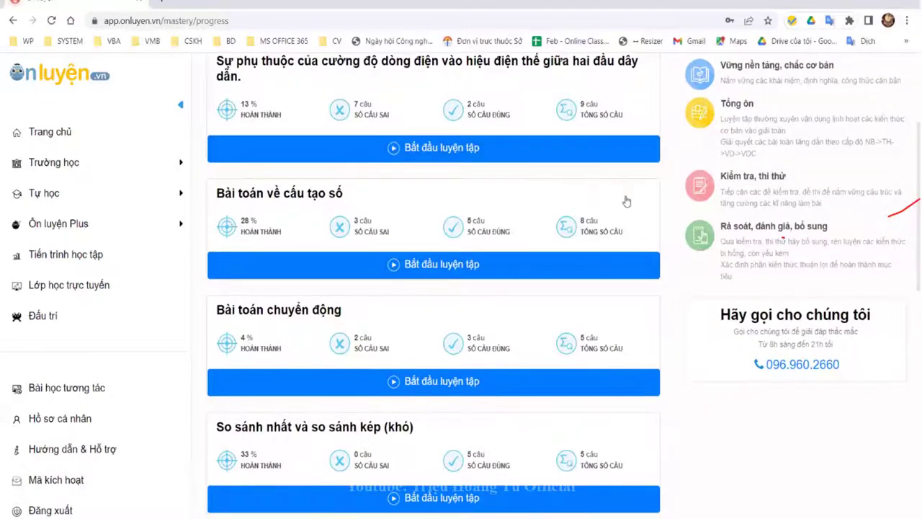
{"action": "scroll", "coordinate": [628, 205], "scroll_direction": "up", "scroll_amount": 3}
{"action": "scroll", "coordinate": [576, 266], "scroll_direction": "down", "scroll_amount": 2}
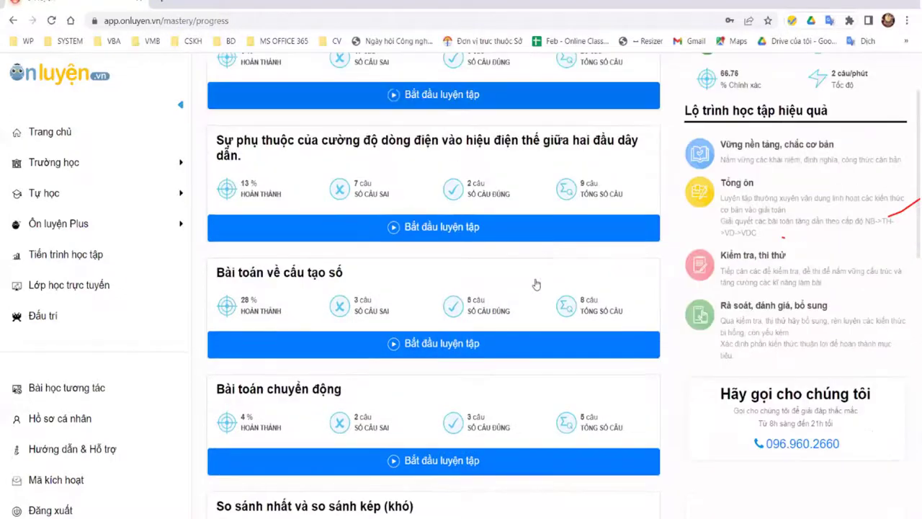
{"action": "scroll", "coordinate": [547, 294], "scroll_direction": "down", "scroll_amount": 2}
{"action": "scroll", "coordinate": [550, 293], "scroll_direction": "down", "scroll_amount": 2}
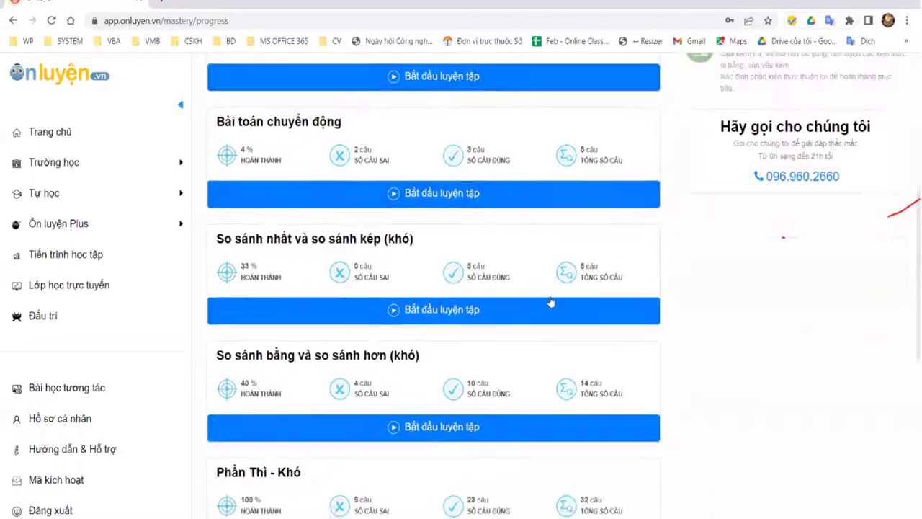
{"action": "scroll", "coordinate": [514, 325], "scroll_direction": "down", "scroll_amount": 7}
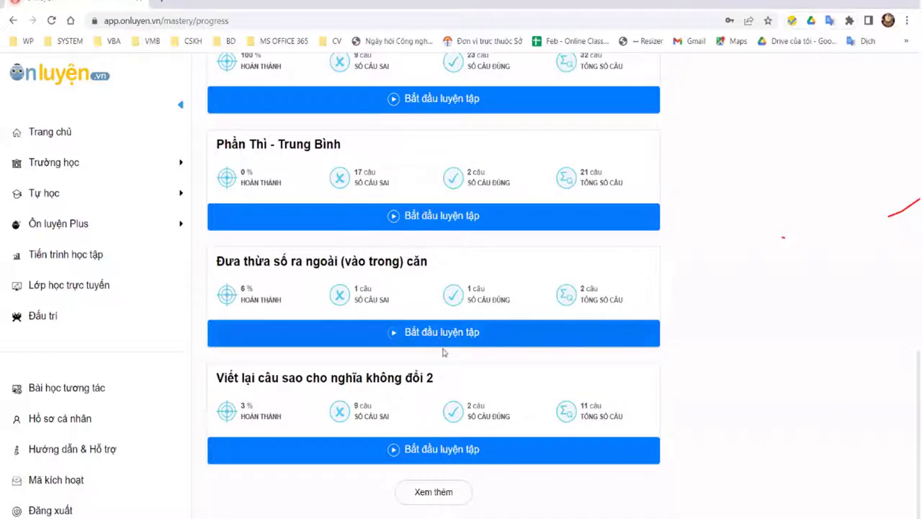
{"action": "scroll", "coordinate": [438, 339], "scroll_direction": "up", "scroll_amount": 10}
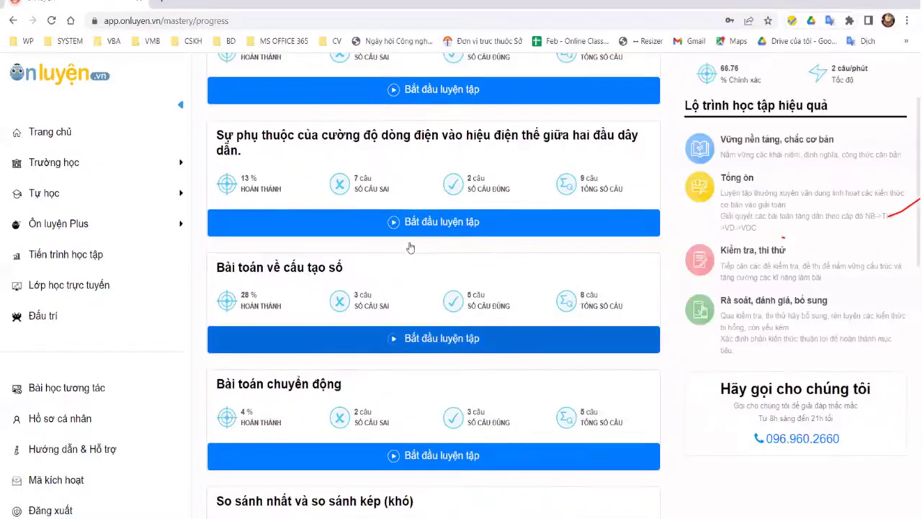
{"action": "scroll", "coordinate": [417, 247], "scroll_direction": "up", "scroll_amount": 2}
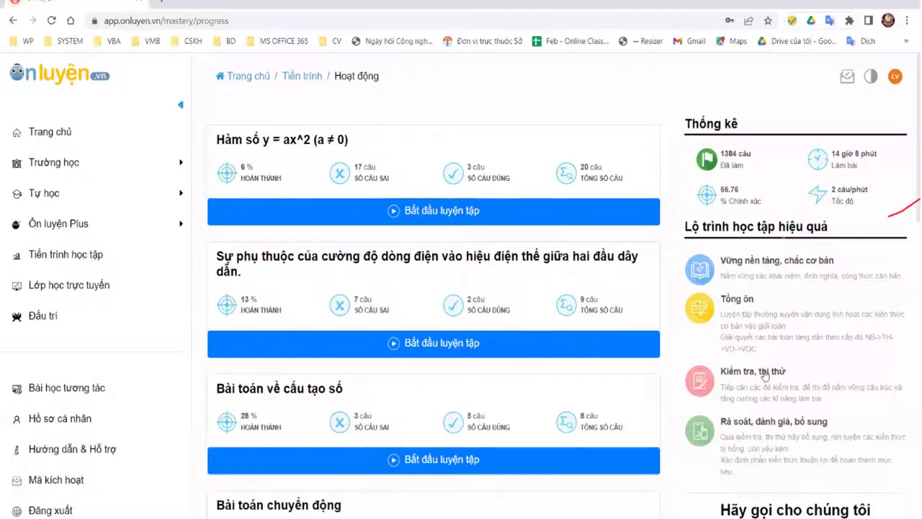
{"action": "scroll", "coordinate": [677, 157], "scroll_direction": "down", "scroll_amount": 2}
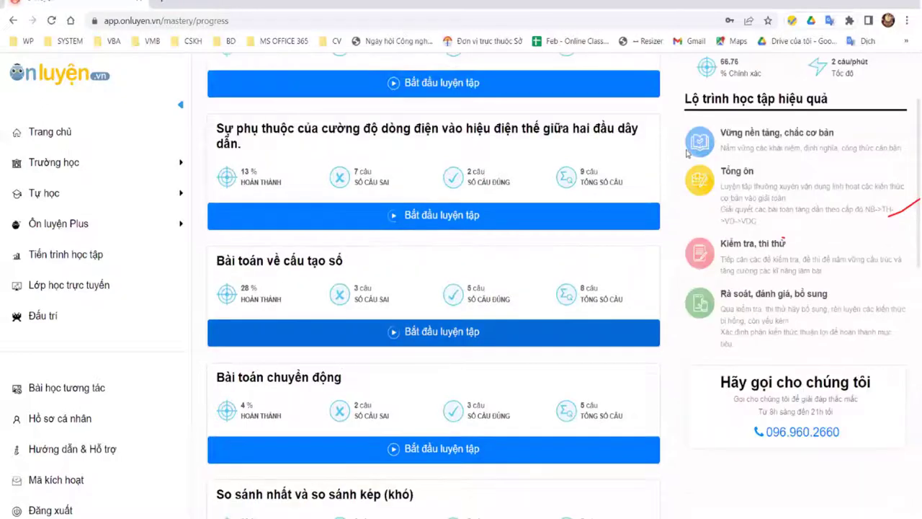
{"action": "scroll", "coordinate": [688, 267], "scroll_direction": "up", "scroll_amount": 2}
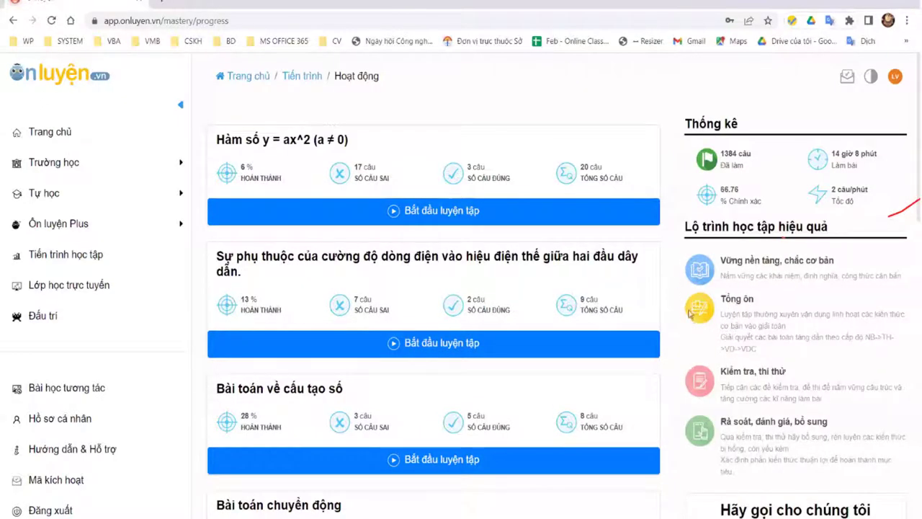
{"action": "scroll", "coordinate": [699, 292], "scroll_direction": "down", "scroll_amount": 3}
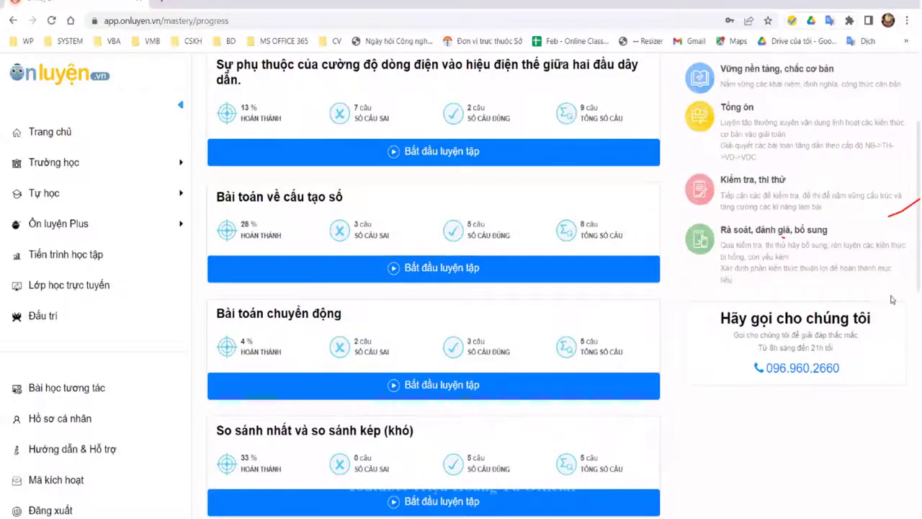
{"action": "double_click", "coordinate": [766, 373]}
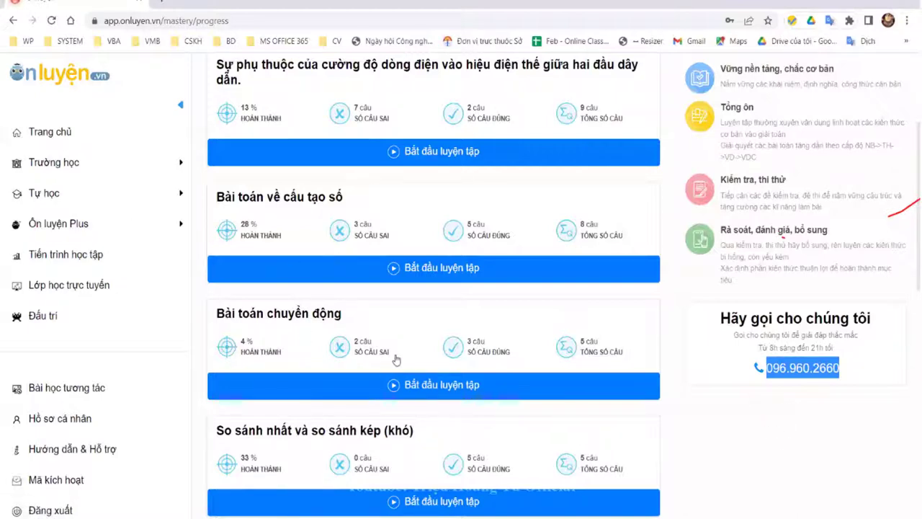
{"action": "scroll", "coordinate": [364, 351], "scroll_direction": "down", "scroll_amount": 3}
{"action": "scroll", "coordinate": [346, 405], "scroll_direction": "down", "scroll_amount": 1}
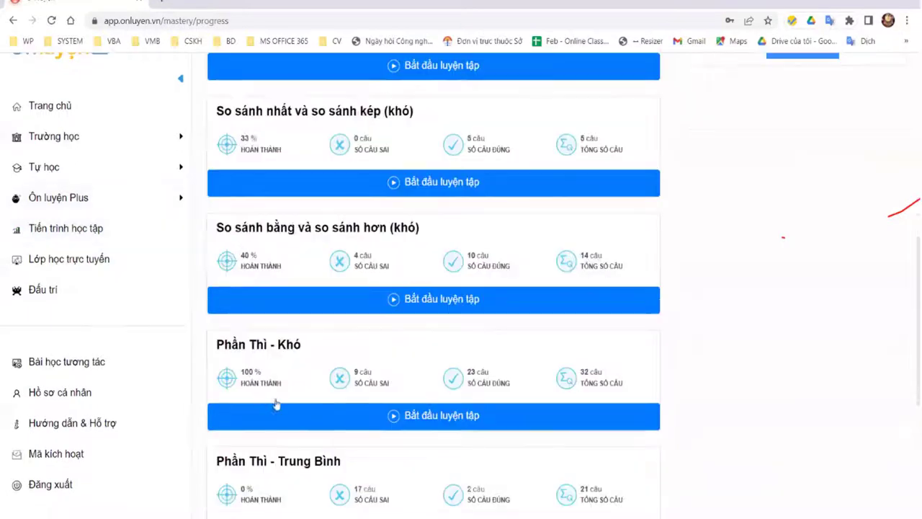
{"action": "scroll", "coordinate": [321, 254], "scroll_direction": "down", "scroll_amount": 4}
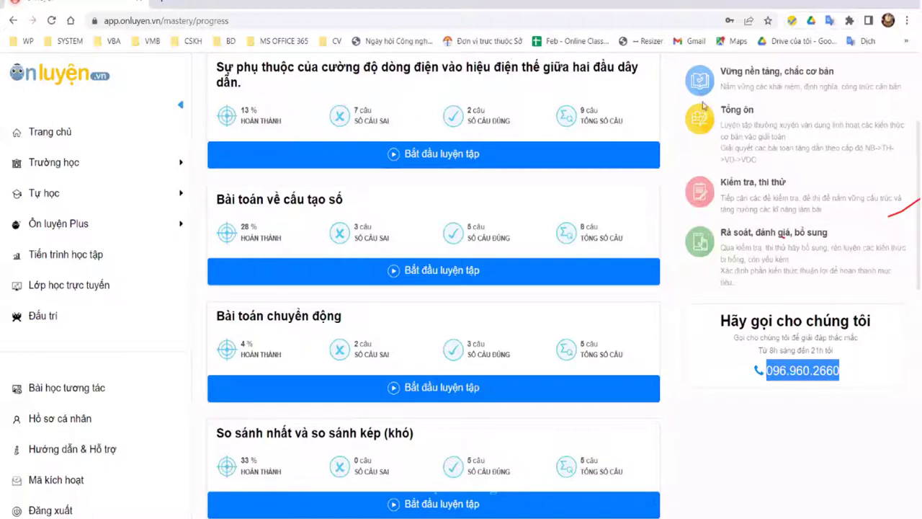
{"action": "scroll", "coordinate": [83, 303], "scroll_direction": "up", "scroll_amount": 3}
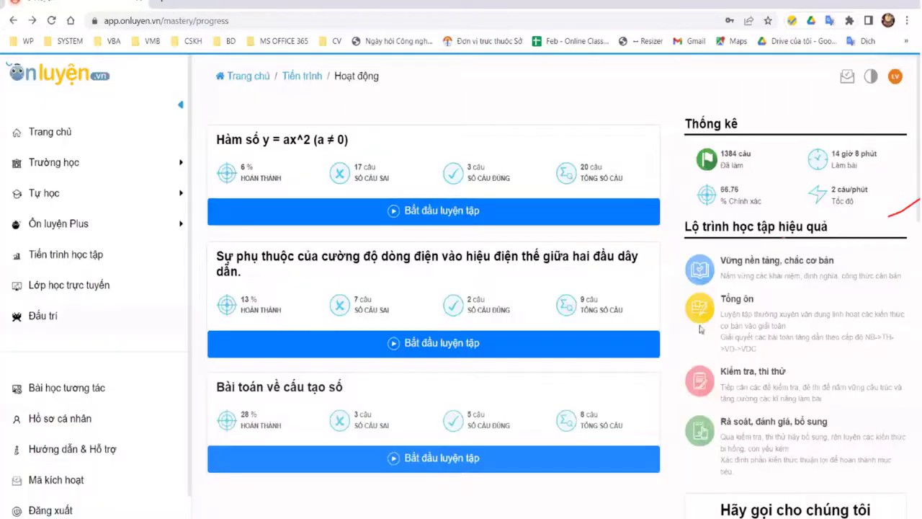
{"action": "scroll", "coordinate": [686, 382], "scroll_direction": "down", "scroll_amount": 3}
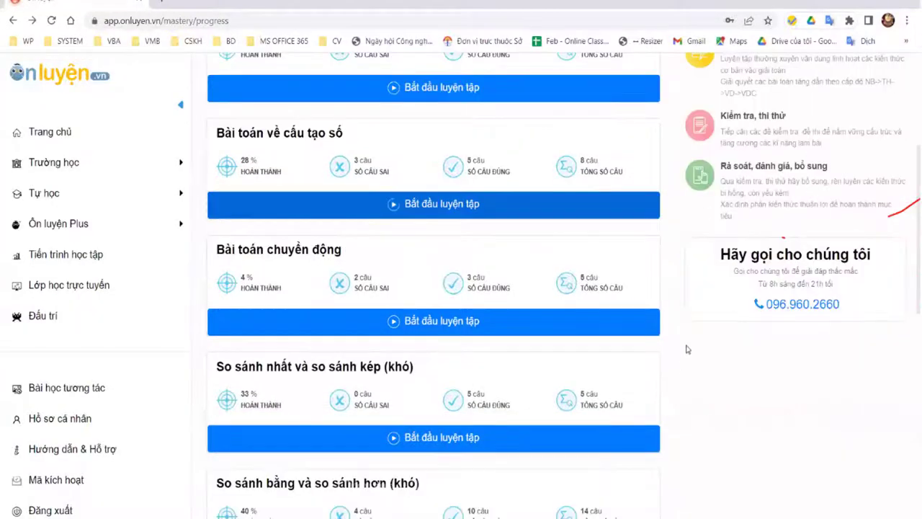
{"action": "scroll", "coordinate": [673, 335], "scroll_direction": "up", "scroll_amount": 3}
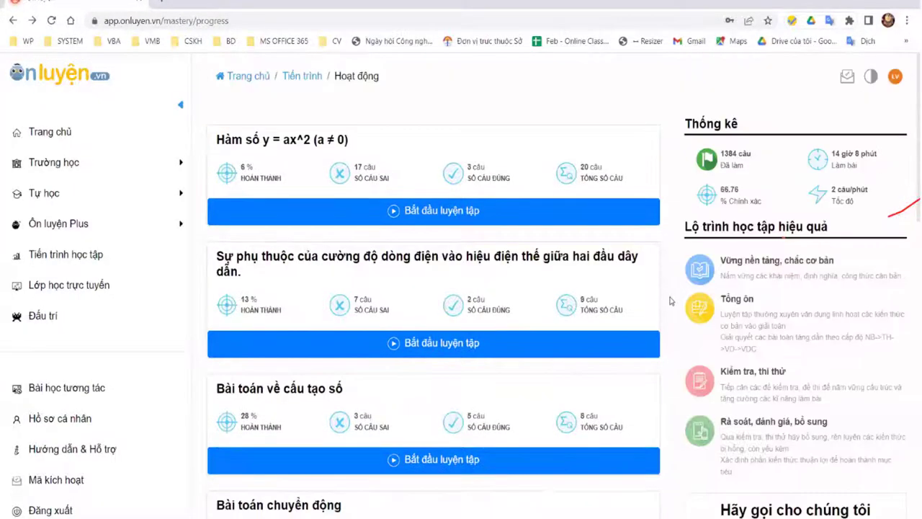
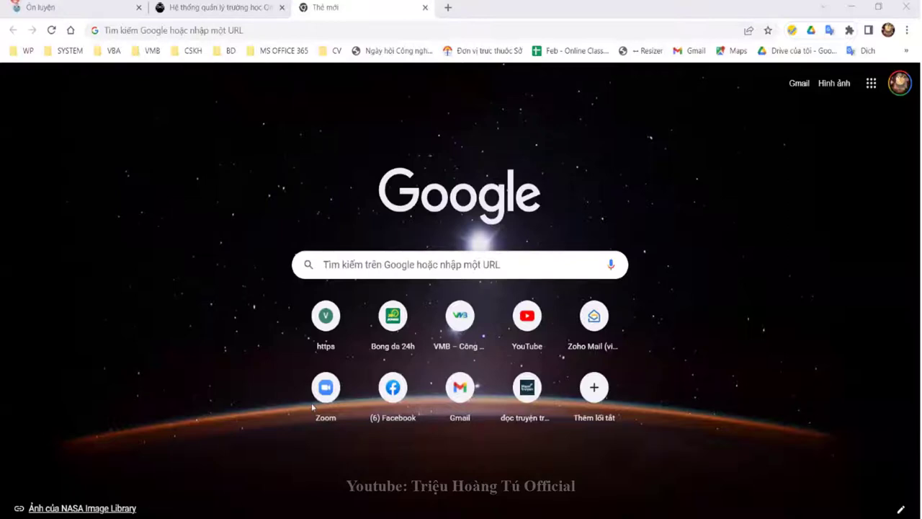
Step: Sign out of the student account from the Ôn luyện tab's avatar menu
{"action": "left_click", "coordinate": [225, 188]}
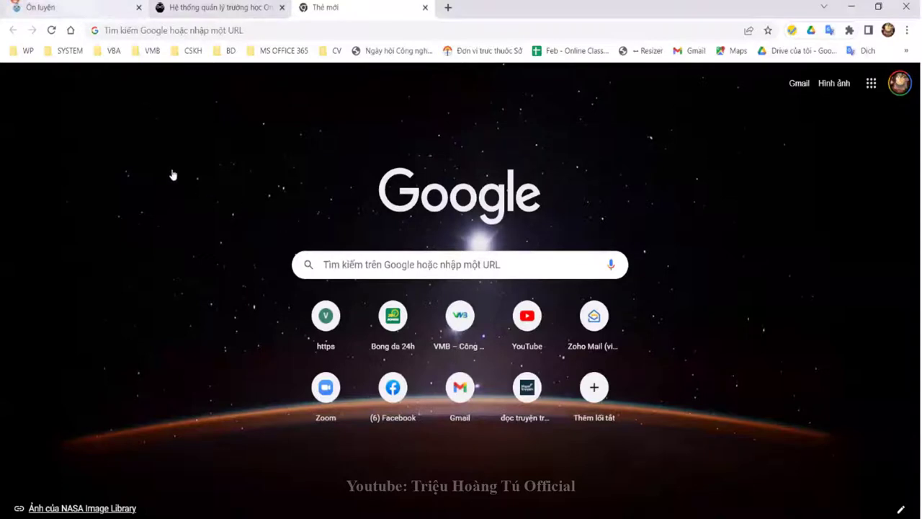
{"action": "key", "text": "ctrl+1"}
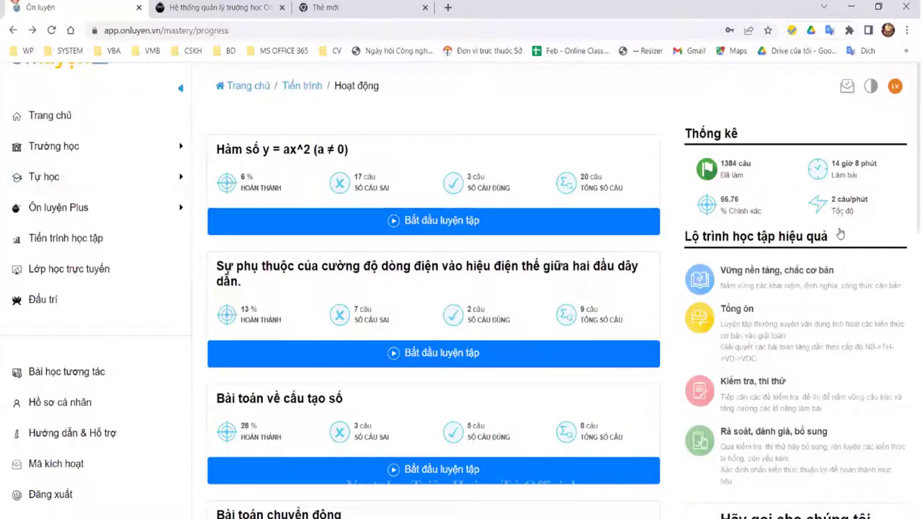
{"action": "left_click", "coordinate": [895, 85]}
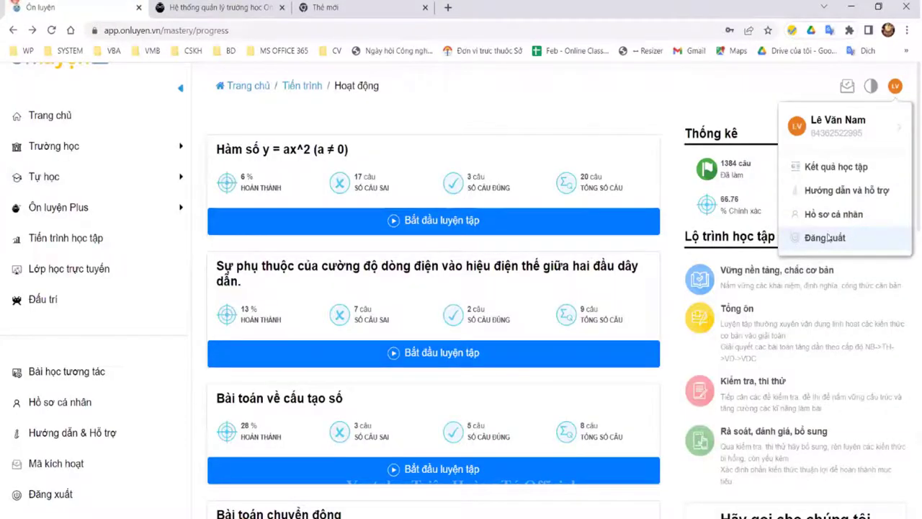
{"action": "left_click", "coordinate": [817, 237]}
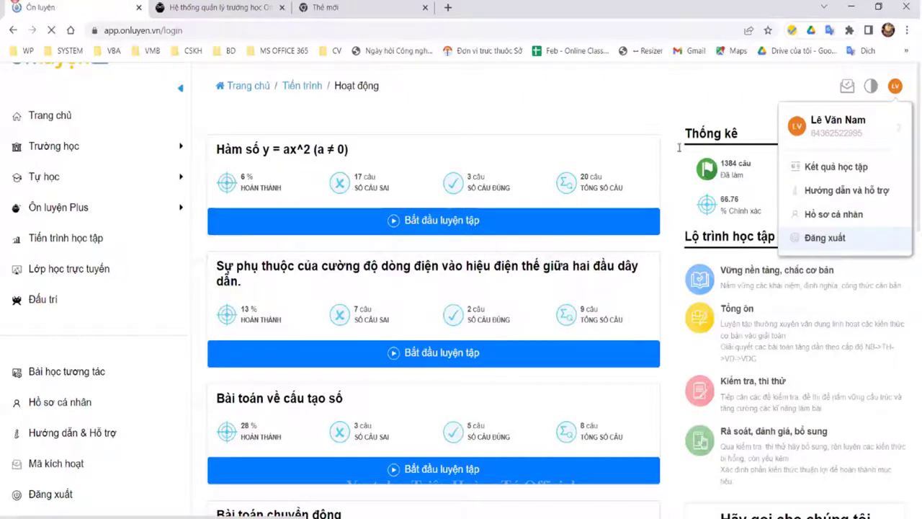
Step: Log in with the teacher's account, starting from the username 'kim'
{"action": "left_click", "coordinate": [612, 153]}
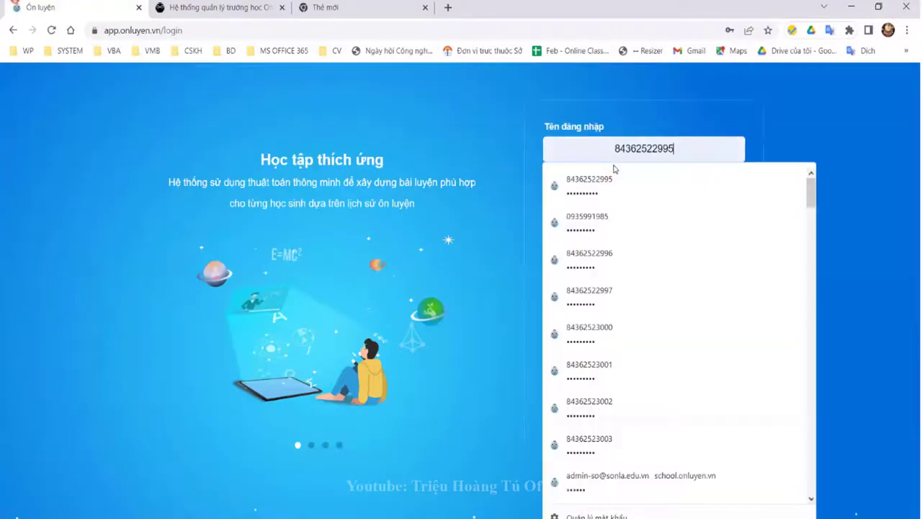
{"action": "type", "text": "kim"}
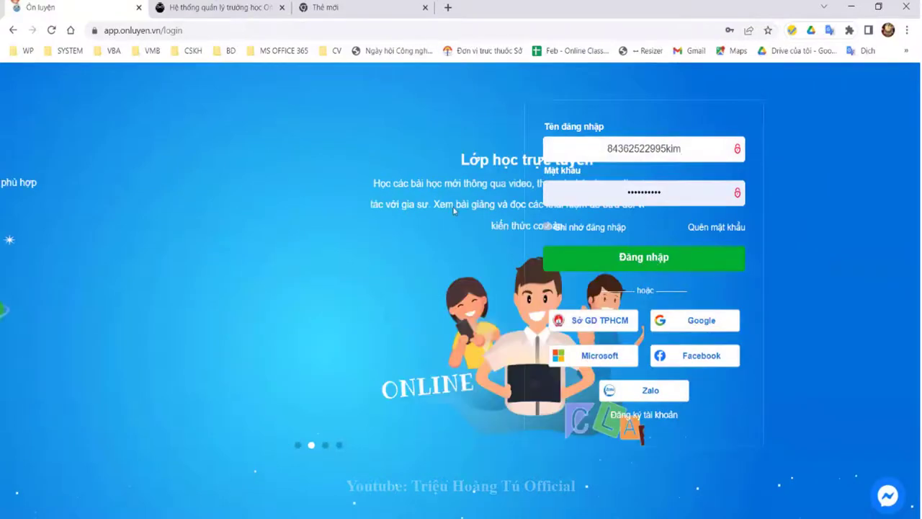
{"action": "key", "text": "ctrl+a"}
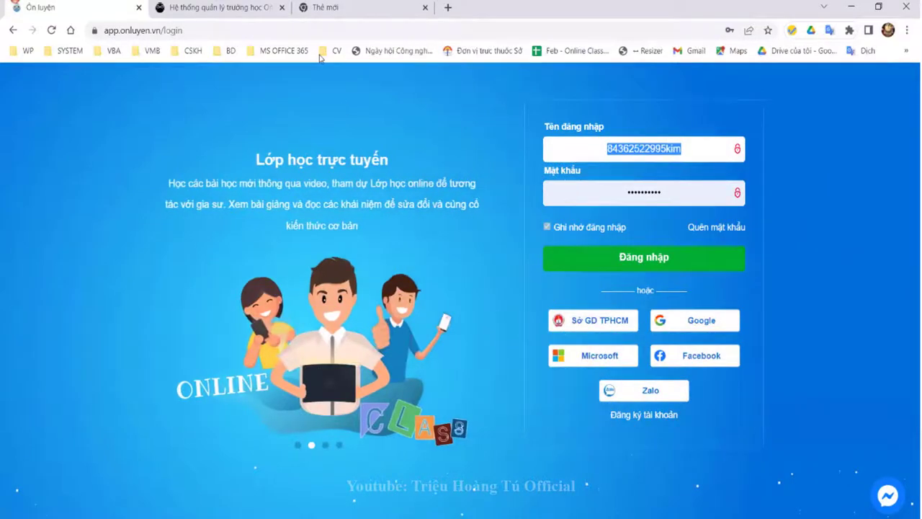
{"action": "key", "text": "Return"}
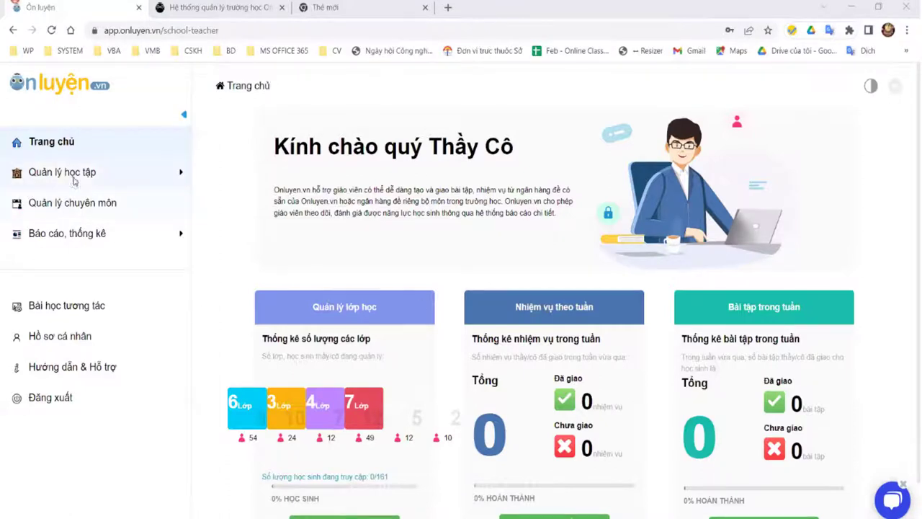
Step: Open the Bộ đề CAM (27/03) assignment for 9A1 - Toán under Quản lý bài tập
{"action": "left_click", "coordinate": [78, 184]}
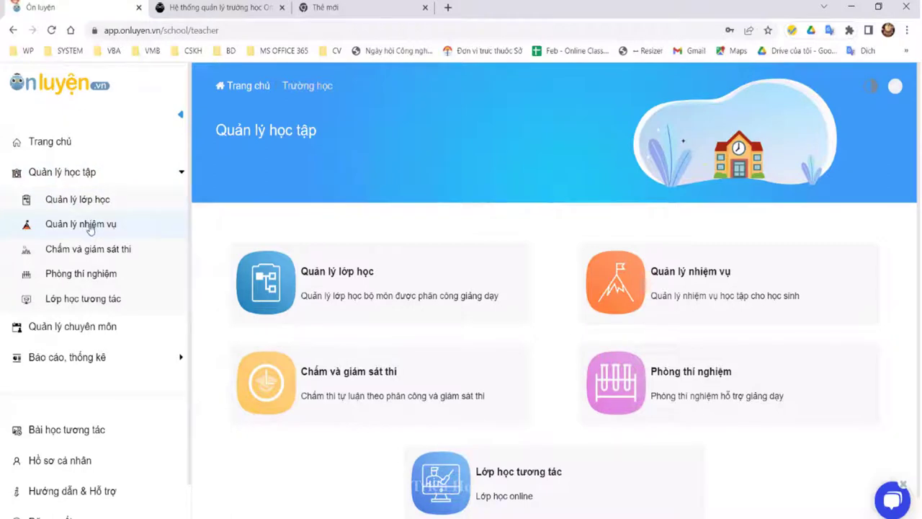
{"action": "left_click", "coordinate": [363, 291]}
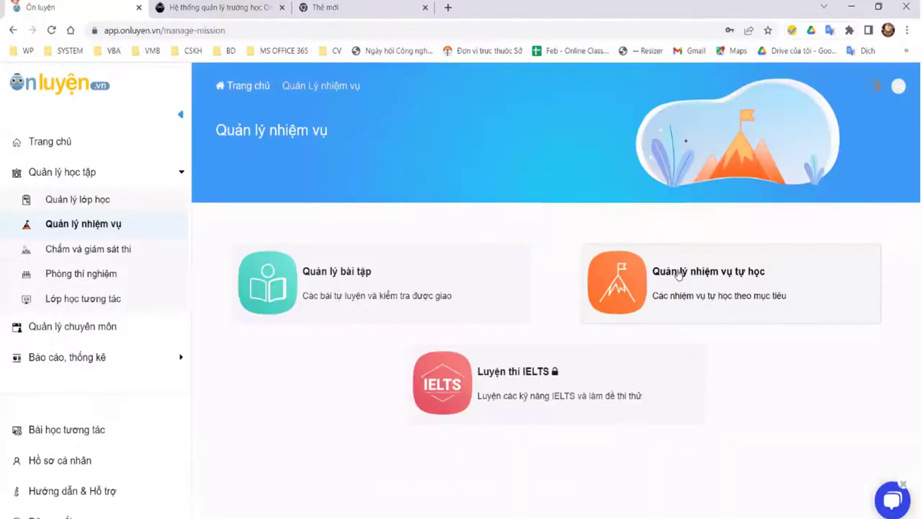
{"action": "left_click", "coordinate": [412, 254]}
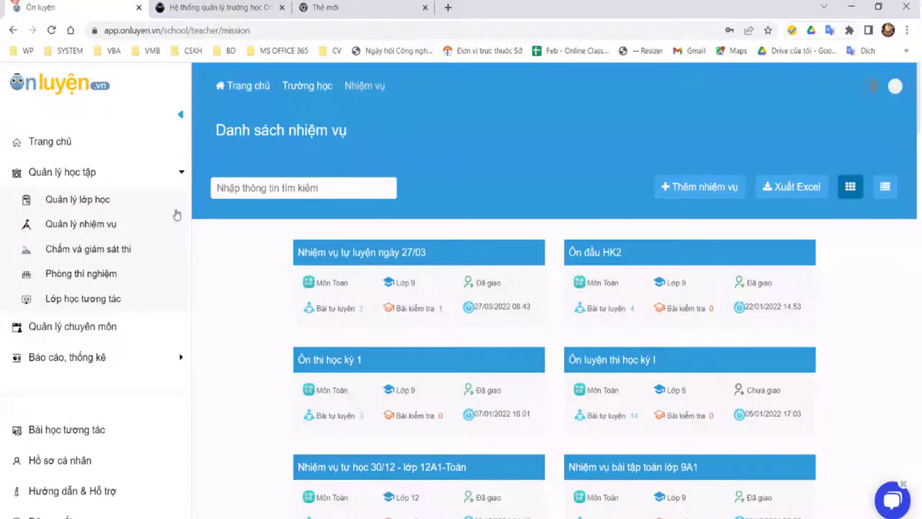
{"action": "left_click", "coordinate": [81, 207]}
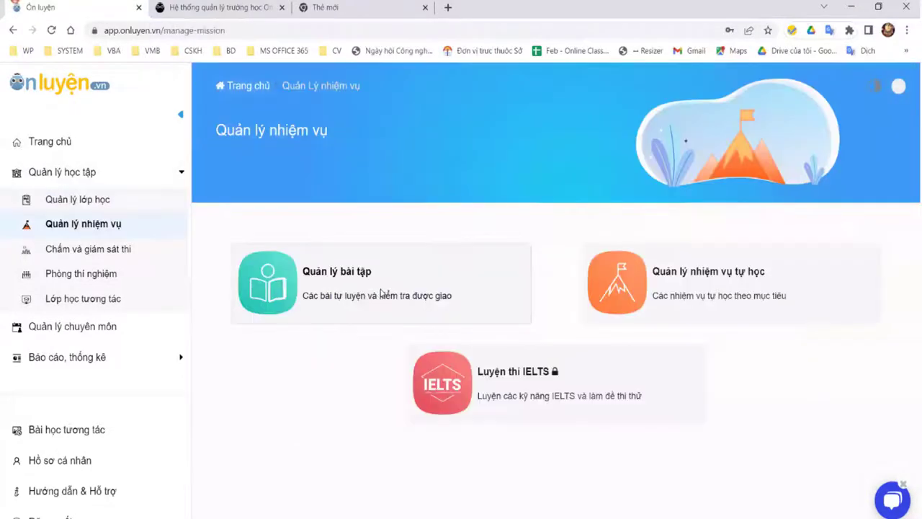
{"action": "left_click", "coordinate": [382, 291]}
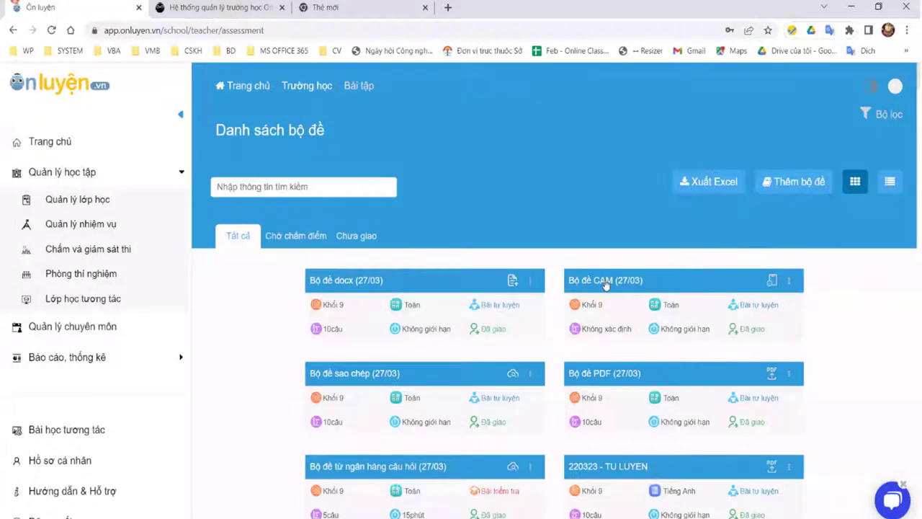
{"action": "left_click", "coordinate": [606, 281]}
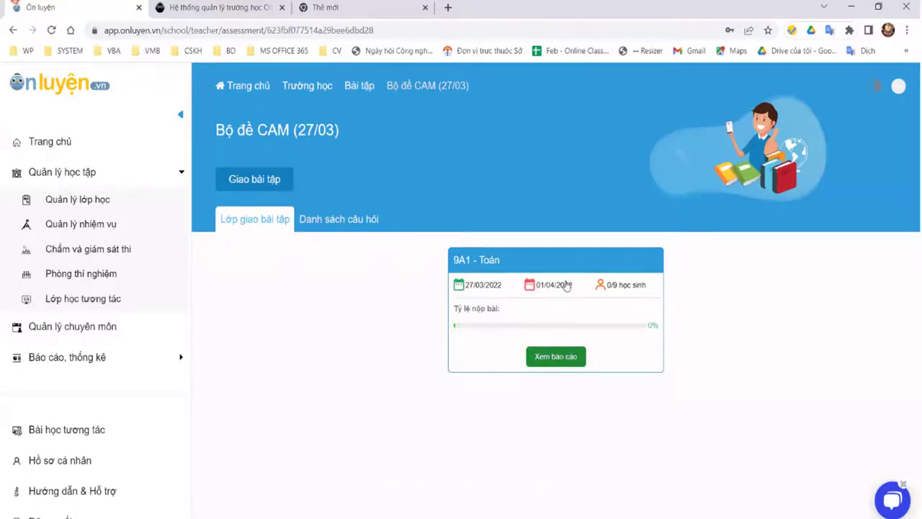
Step: Sign out of the teacher account and pick the saved student login
{"action": "left_click", "coordinate": [898, 86]}
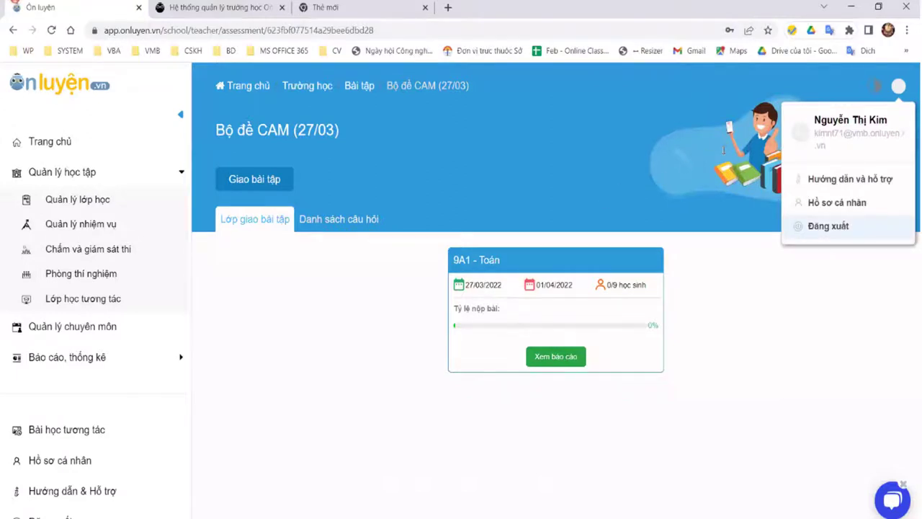
{"action": "left_click", "coordinate": [828, 226]}
{"action": "left_click", "coordinate": [627, 253]}
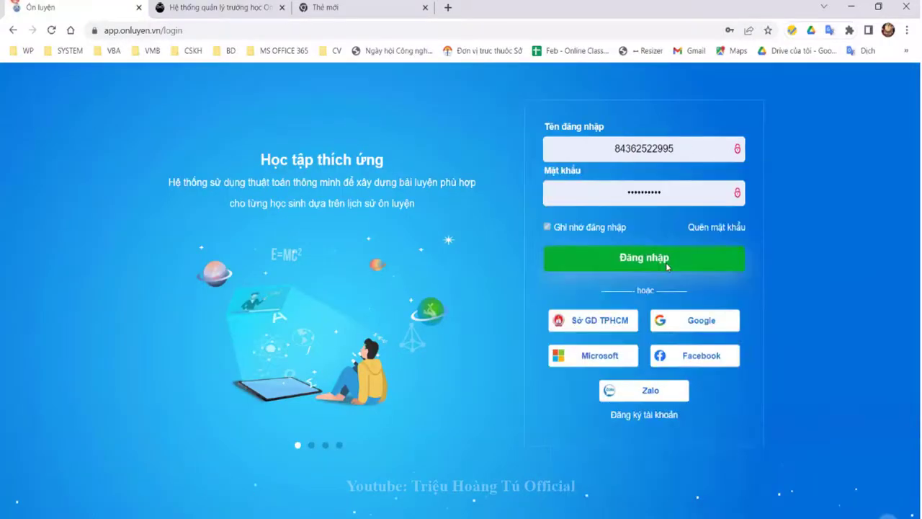
Step: As the student, open and submit the Bộ đề CAM (27/03) test, then sign out
{"action": "left_click", "coordinate": [667, 265]}
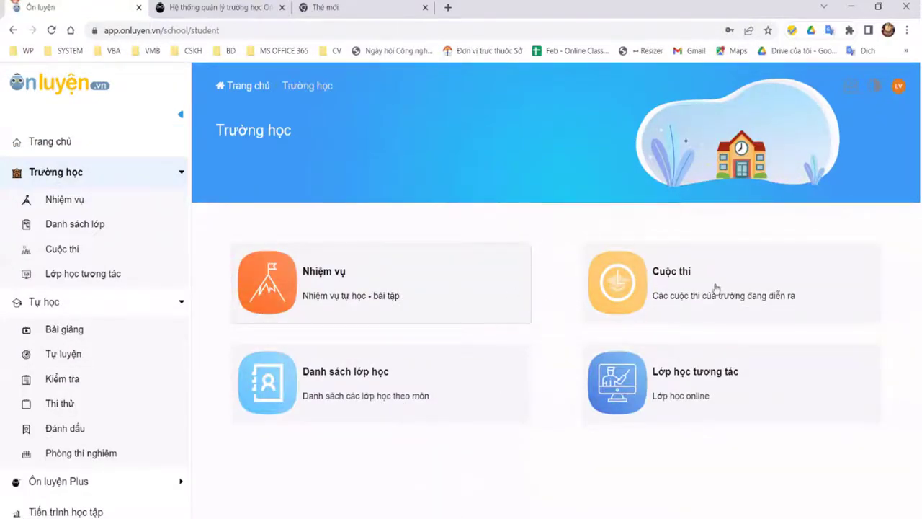
{"action": "left_click", "coordinate": [366, 277]}
{"action": "left_click", "coordinate": [366, 277]}
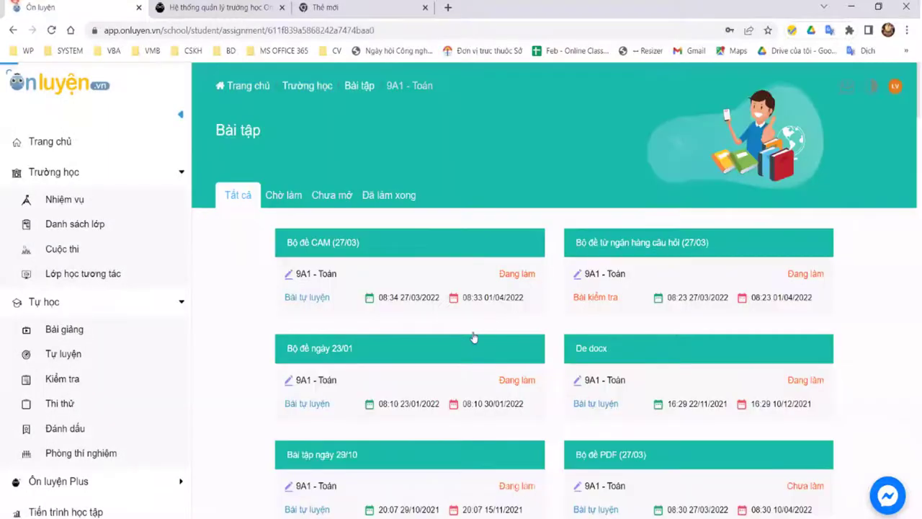
{"action": "left_click", "coordinate": [473, 335]}
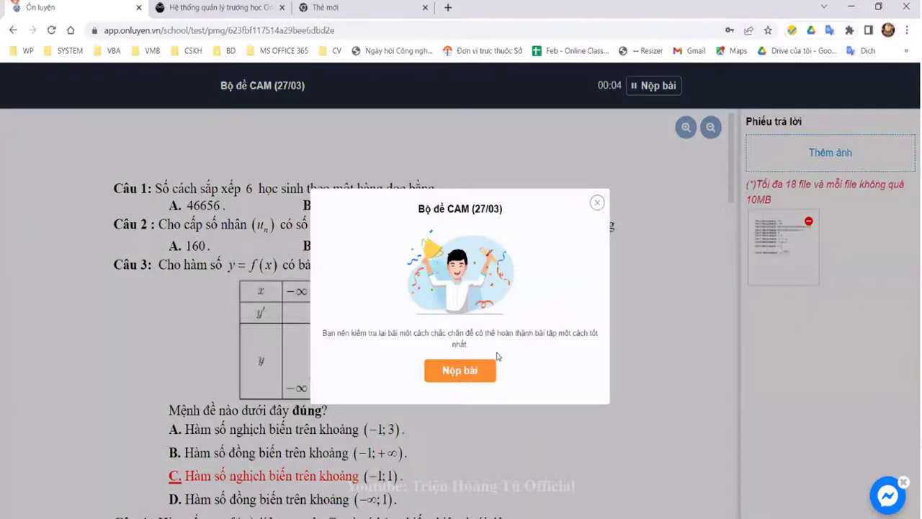
{"action": "left_click", "coordinate": [493, 367]}
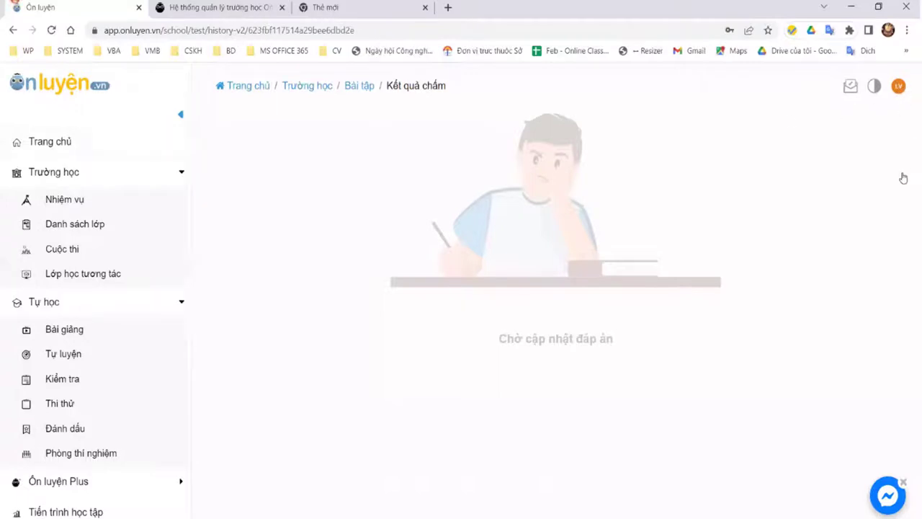
{"action": "left_click", "coordinate": [824, 241]}
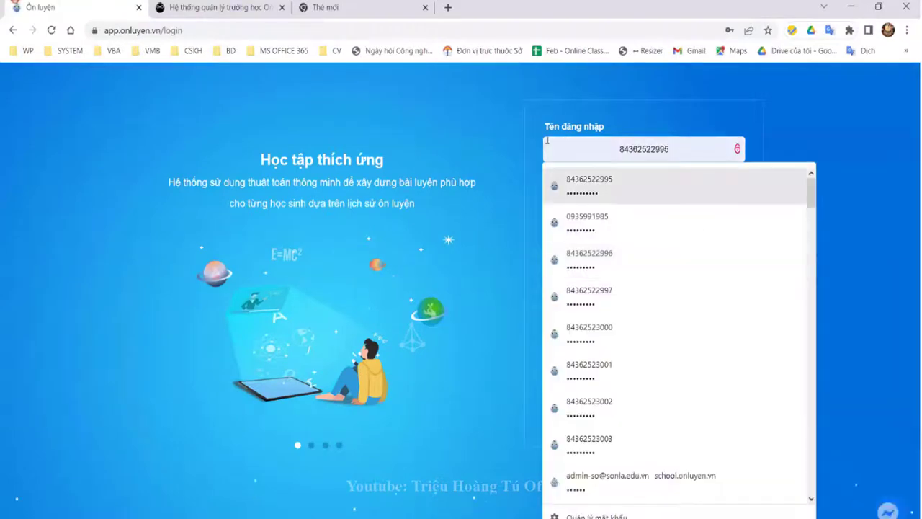
Step: Replace the student login with the teacher's saved 'kim' account and sign in
{"action": "key", "text": "Return"}
{"action": "key", "text": "ctrl+a"}
{"action": "type", "text": "kim"}
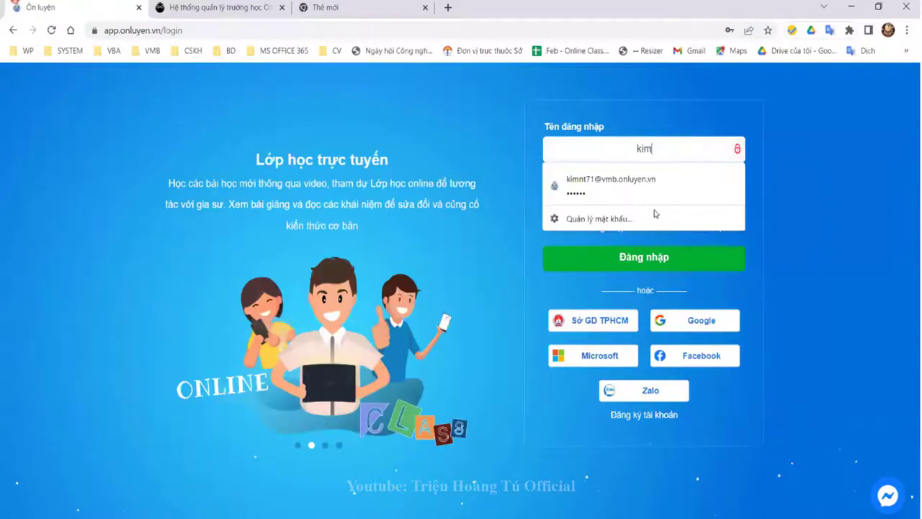
{"action": "key", "text": "Down"}
{"action": "key", "text": "Return"}
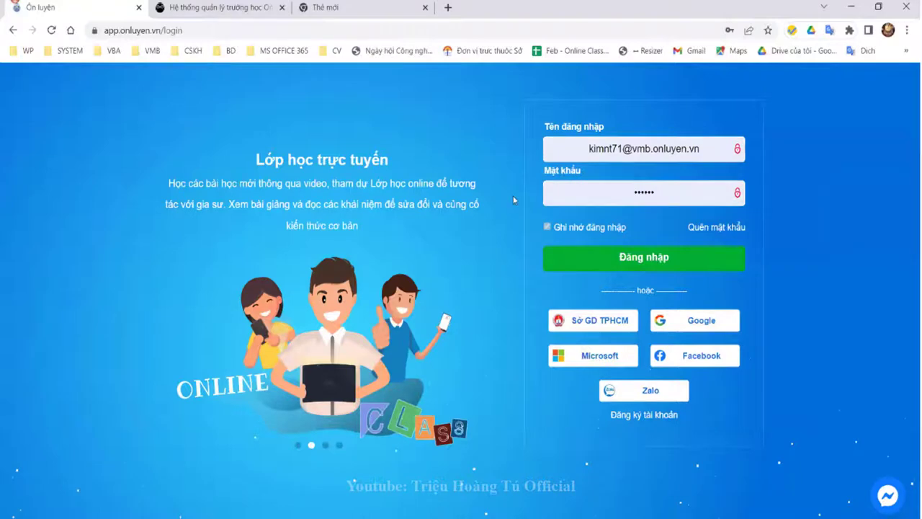
{"action": "key", "text": "Return"}
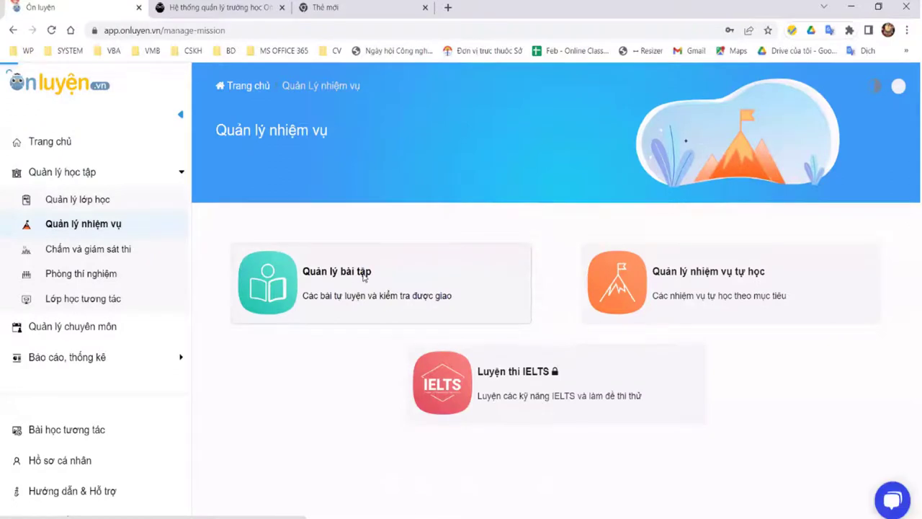
Step: View the 9A1 report for Bộ đề CAM (27/03), then open the set's ⋮ menu
{"action": "left_click", "coordinate": [365, 278]}
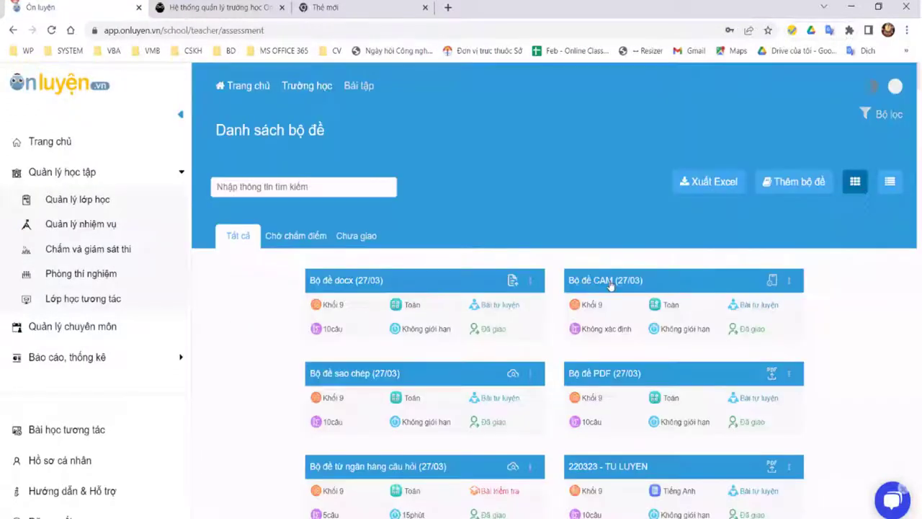
{"action": "left_click", "coordinate": [610, 283]}
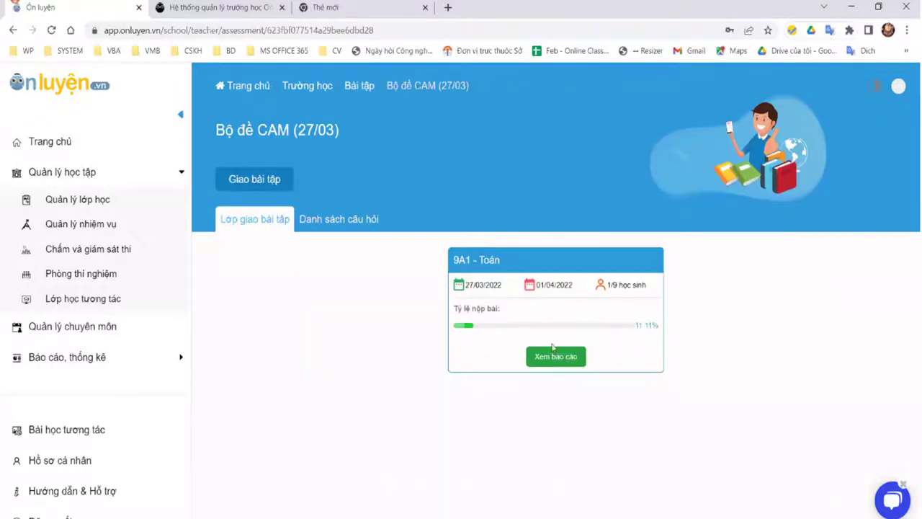
{"action": "left_click", "coordinate": [562, 358]}
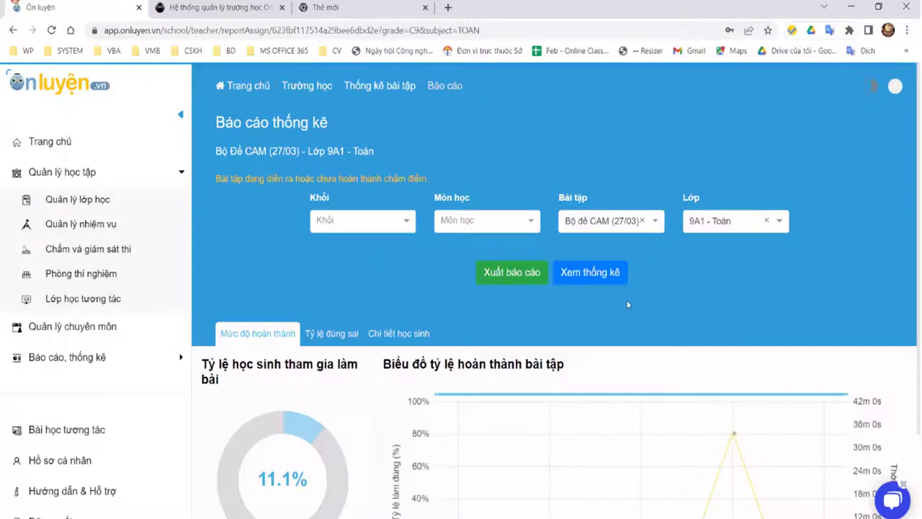
{"action": "key", "text": "alt+Left"}
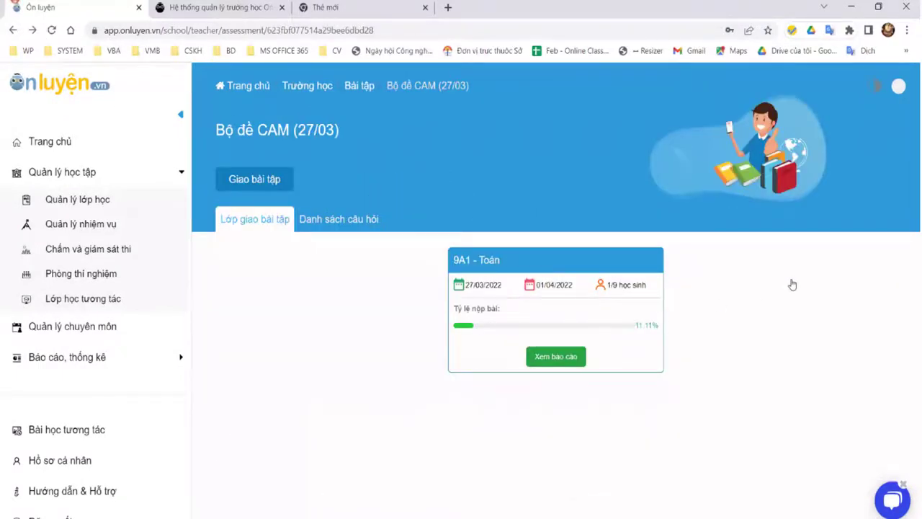
{"action": "key", "text": "alt+Left"}
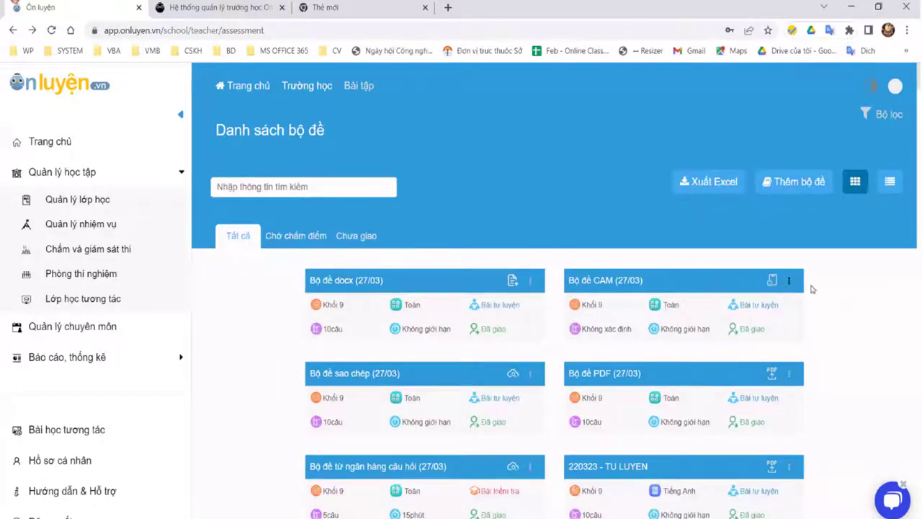
{"action": "left_click", "coordinate": [792, 286]}
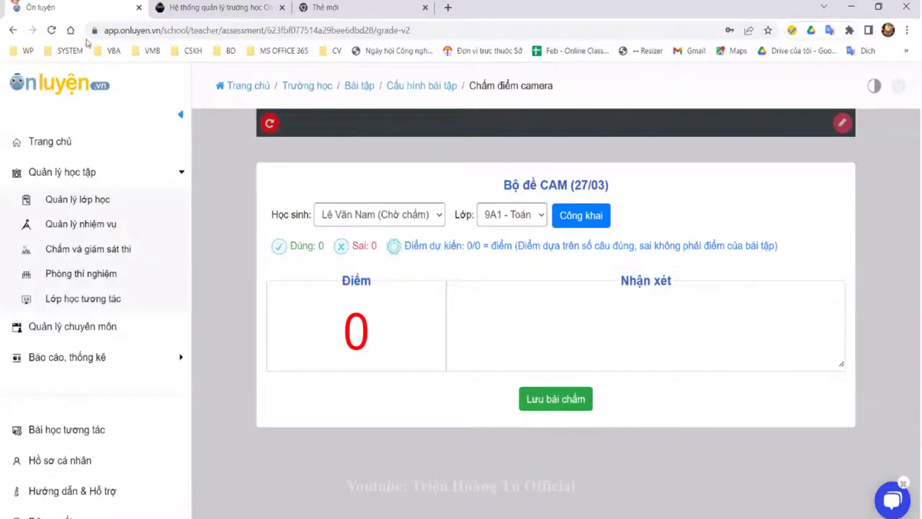
Step: Reload the camera grading page, then go back to Danh sách bộ đề
{"action": "left_click", "coordinate": [51, 30]}
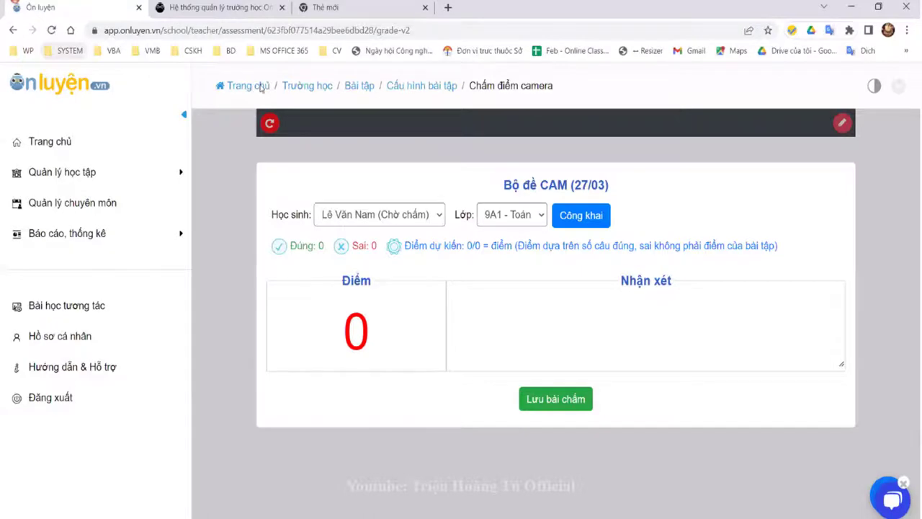
{"action": "left_click", "coordinate": [359, 85]}
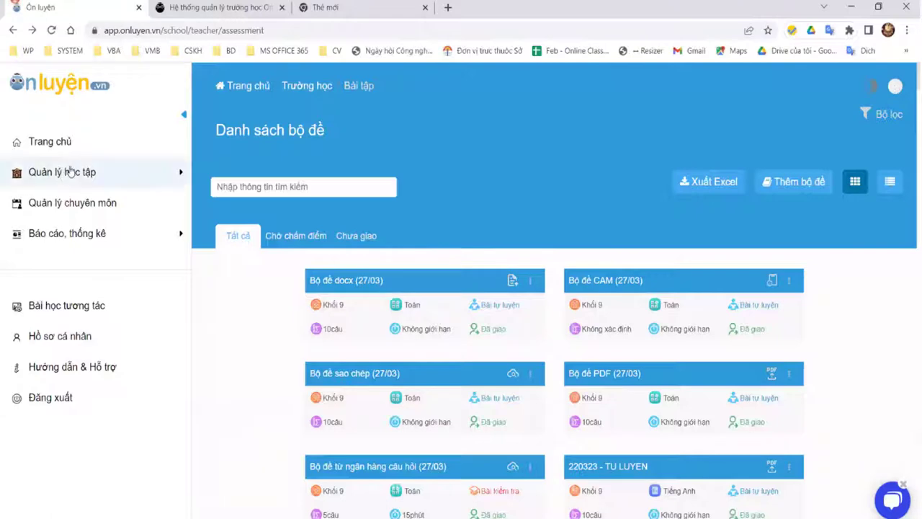
Step: Sign out of the teacher account and log in with a saved student account
{"action": "left_click", "coordinate": [894, 86]}
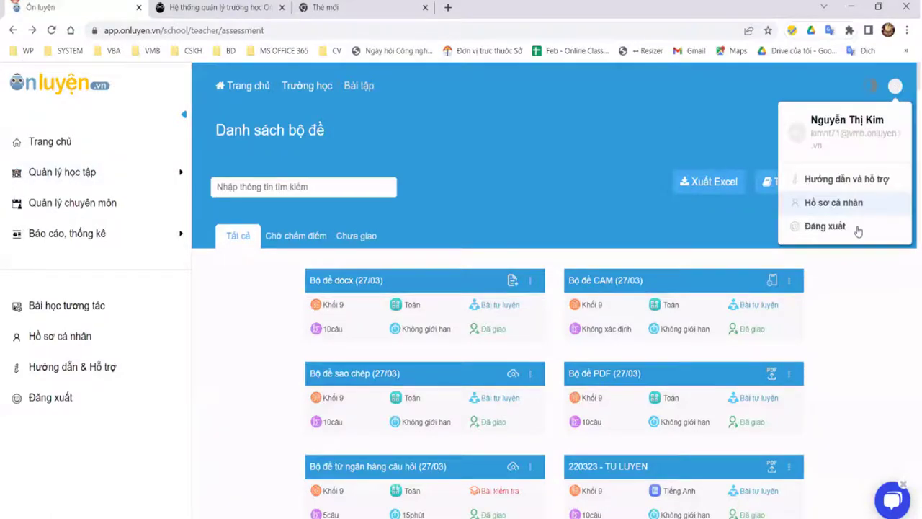
{"action": "left_click", "coordinate": [824, 226]}
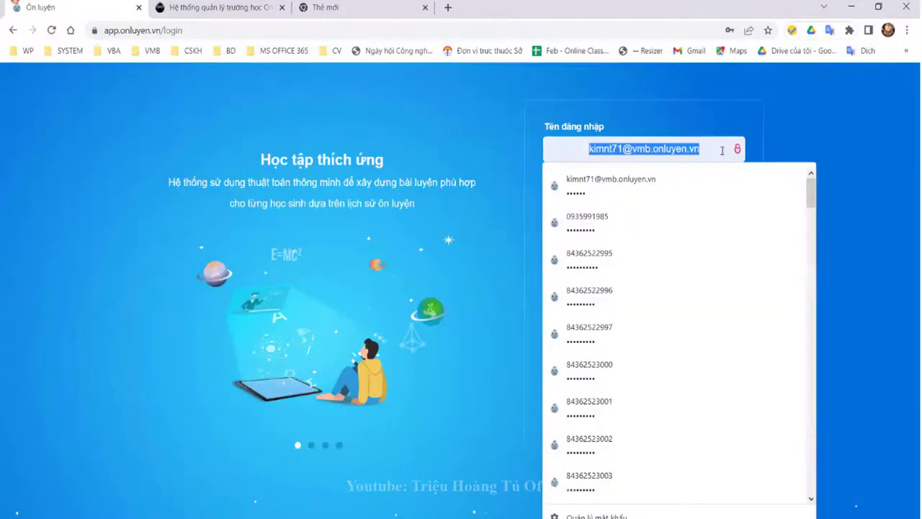
{"action": "left_click", "coordinate": [618, 265]}
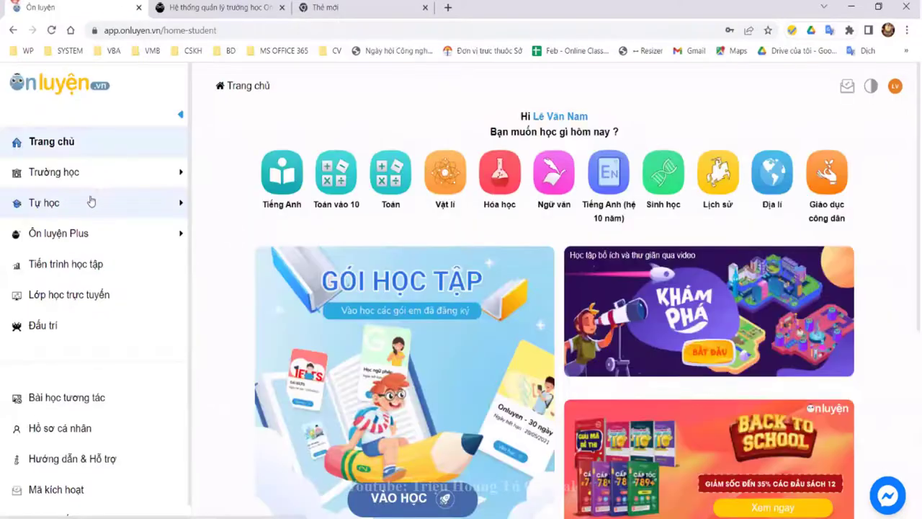
Step: Filter 9A1 - Toán exercises to completed ones and open Bài Tập giao ngày 11/09
{"action": "left_click", "coordinate": [81, 174]}
{"action": "left_click", "coordinate": [76, 202]}
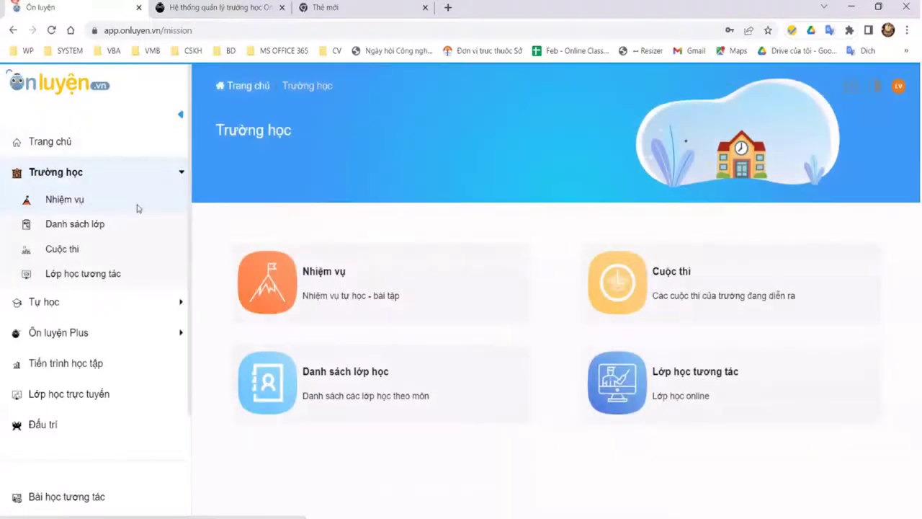
{"action": "left_click", "coordinate": [321, 283]}
{"action": "left_click", "coordinate": [351, 246]}
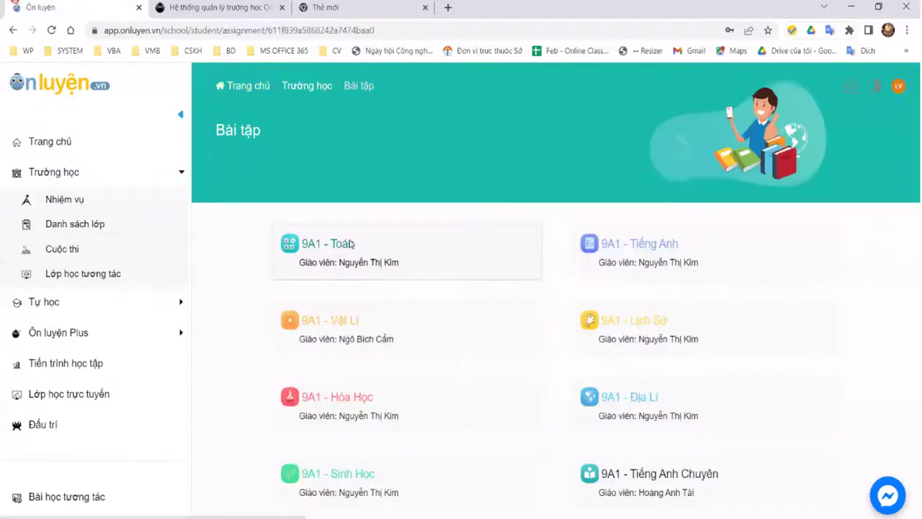
{"action": "left_click", "coordinate": [353, 244]}
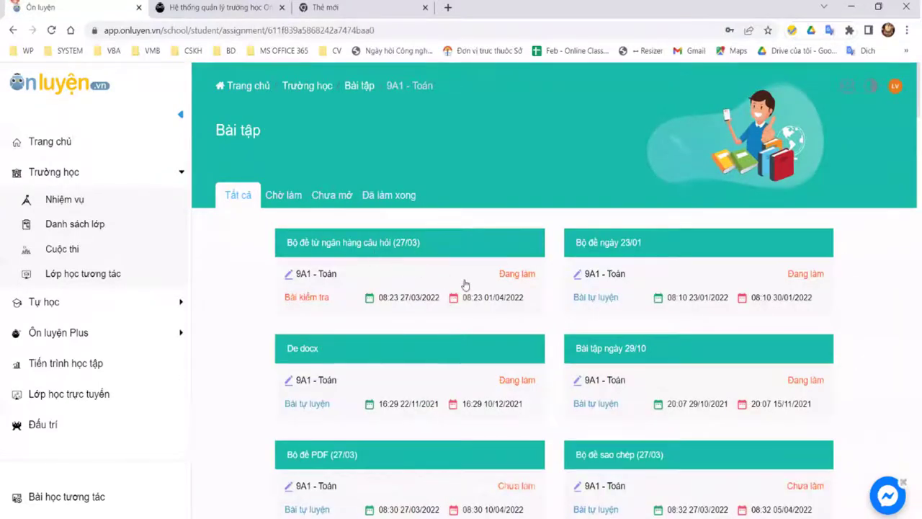
{"action": "scroll", "coordinate": [464, 285], "scroll_direction": "down", "scroll_amount": 2}
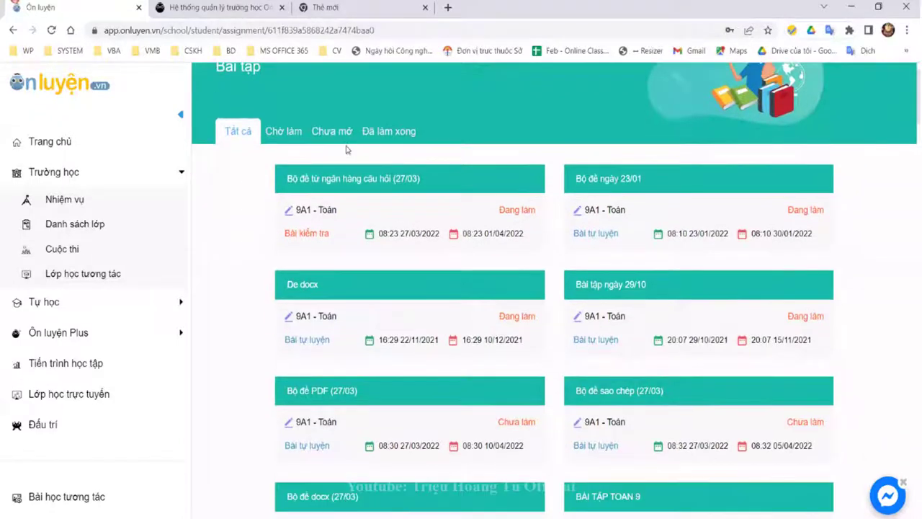
{"action": "left_click", "coordinate": [389, 136]}
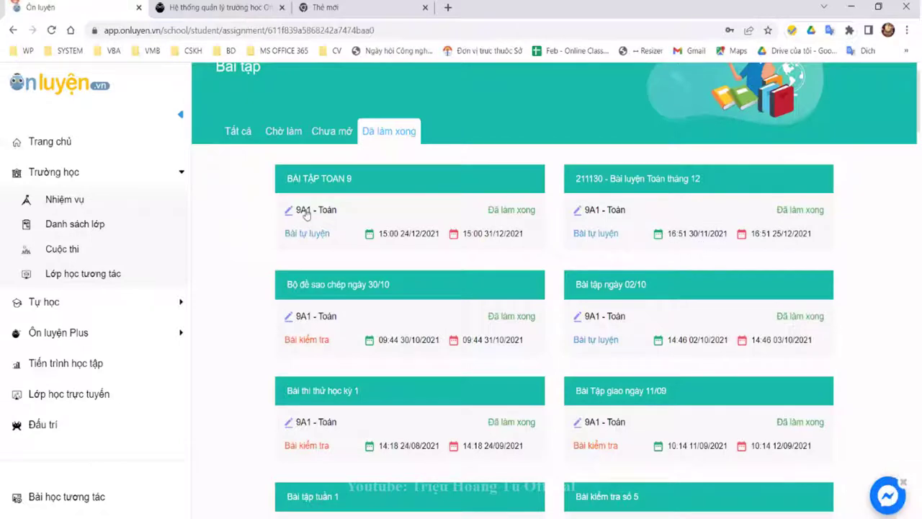
{"action": "left_click", "coordinate": [606, 412]}
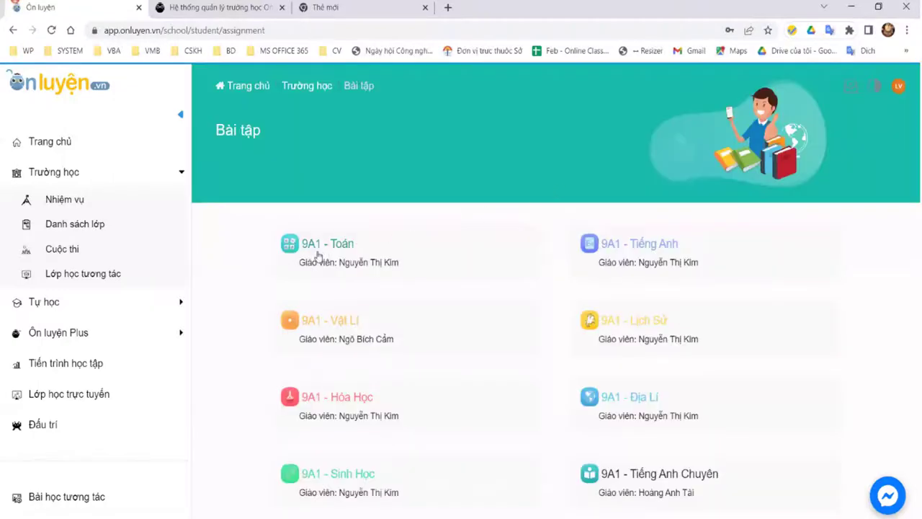
Step: Open the Bộ đề CAM (27/03) test assigned to 9A1 - Toán, then go back
{"action": "left_click", "coordinate": [329, 243]}
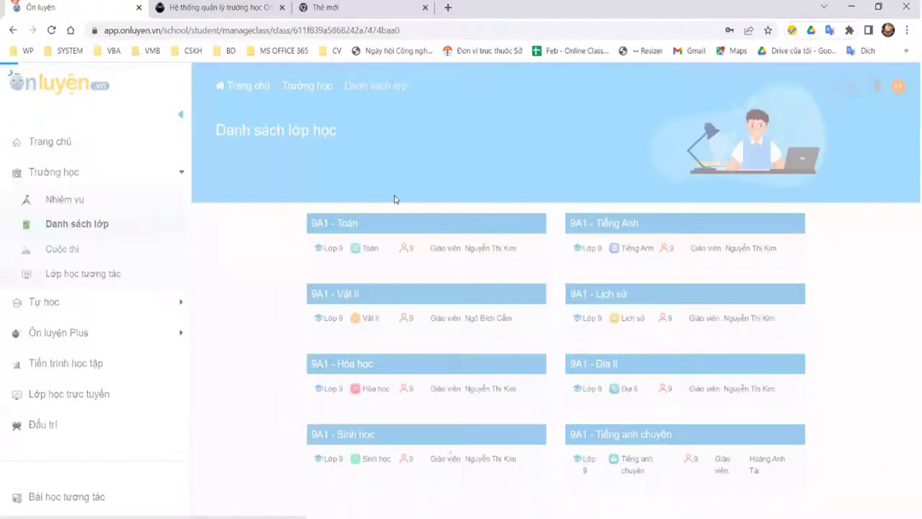
{"action": "left_click", "coordinate": [443, 244]}
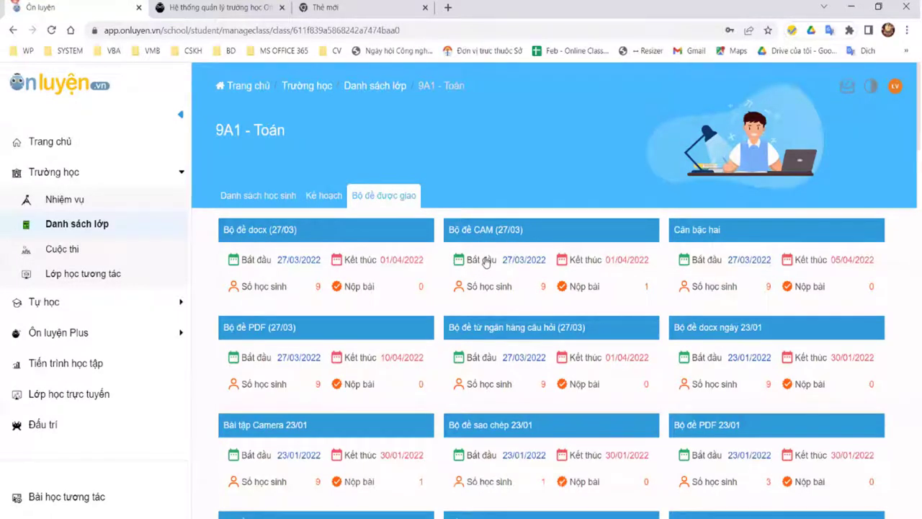
{"action": "left_click", "coordinate": [487, 259]}
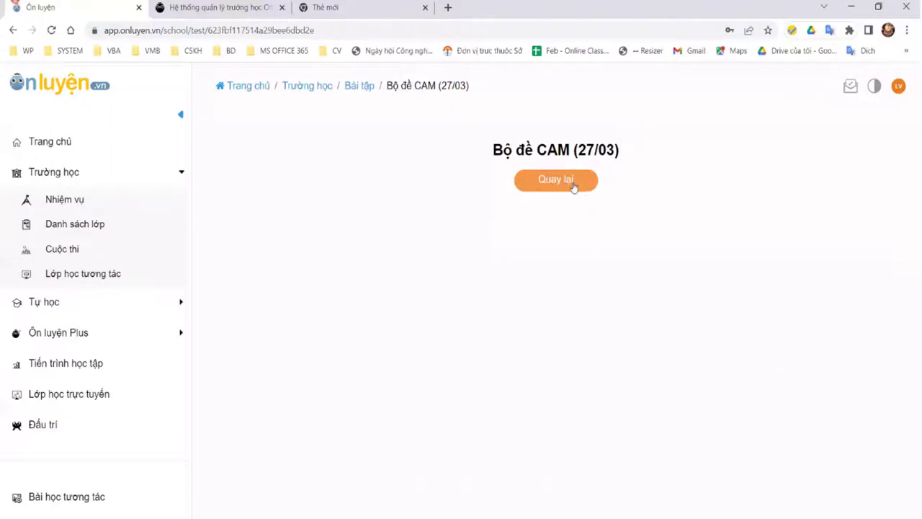
{"action": "left_click", "coordinate": [574, 185]}
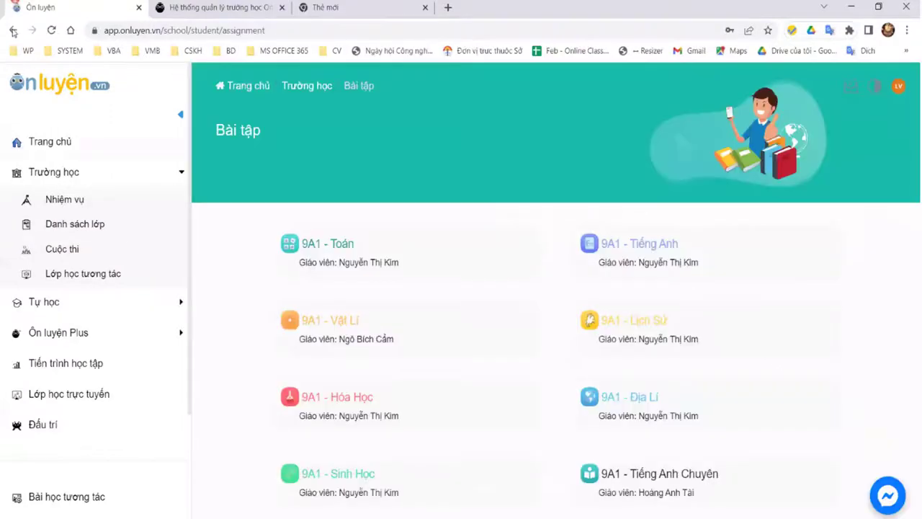
{"action": "left_click", "coordinate": [12, 31]}
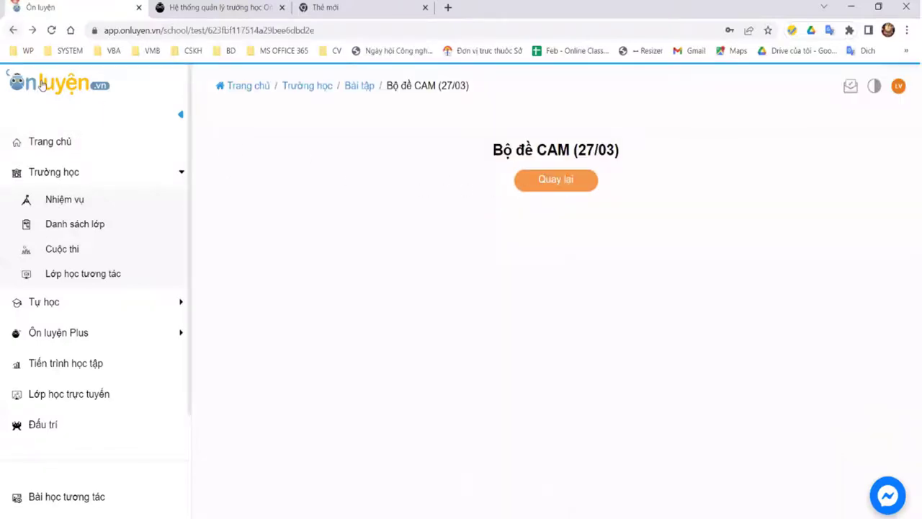
{"action": "left_click", "coordinate": [12, 31]}
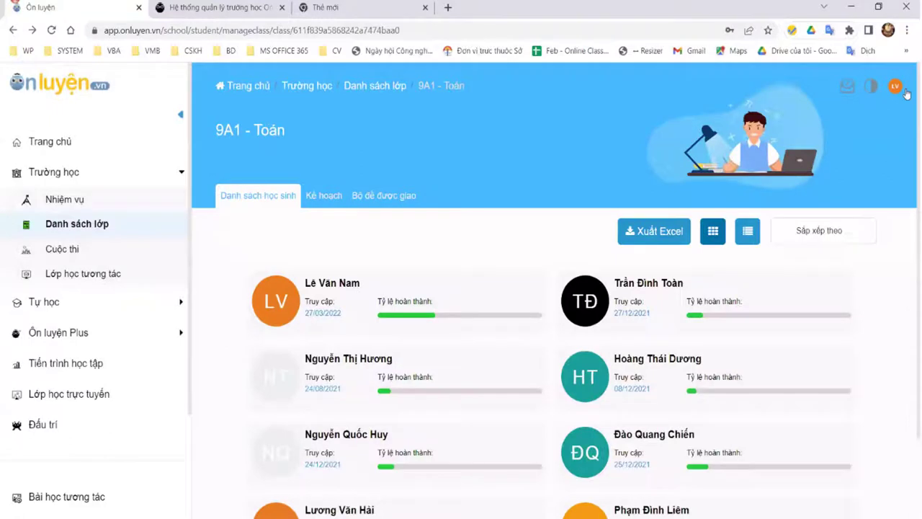
Step: Sign out of the student account and start entering the 'kim' username
{"action": "left_click", "coordinate": [895, 86]}
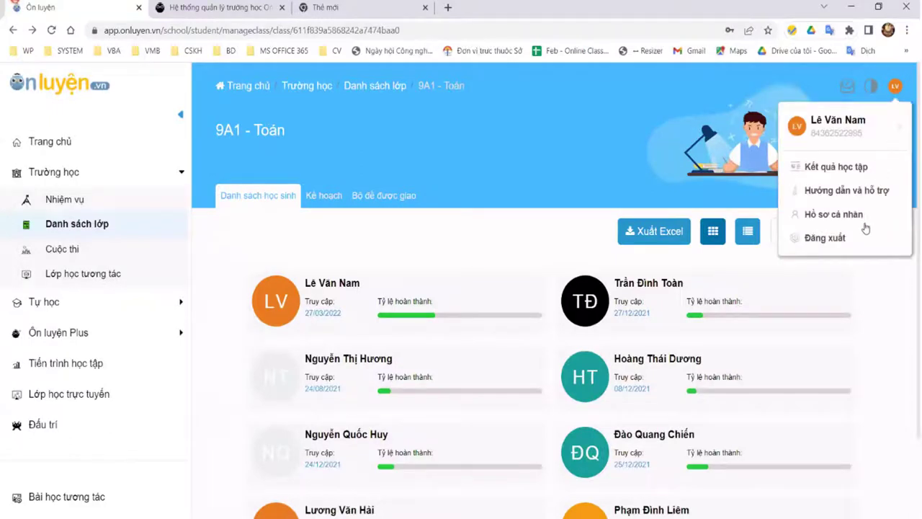
{"action": "left_click", "coordinate": [851, 240]}
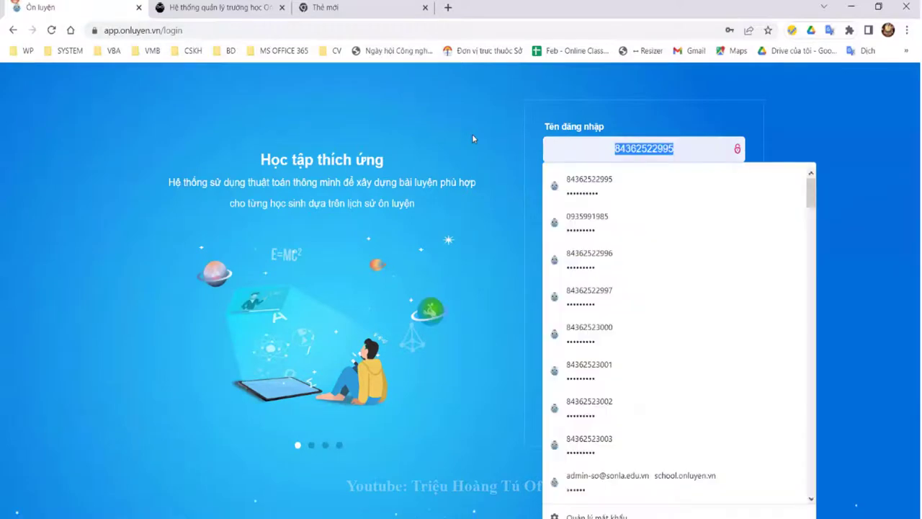
{"action": "type", "text": "kim"}
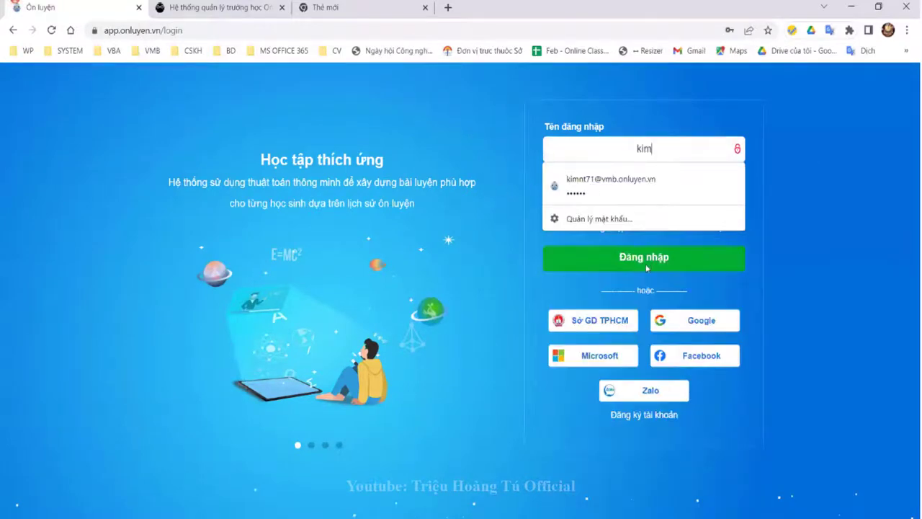
Step: Log in as the teacher and view the 9A1 - Toán report for Bộ đề CAM (27/03)
{"action": "key", "text": "Down"}
{"action": "key", "text": "Return"}
{"action": "key", "text": "Return"}
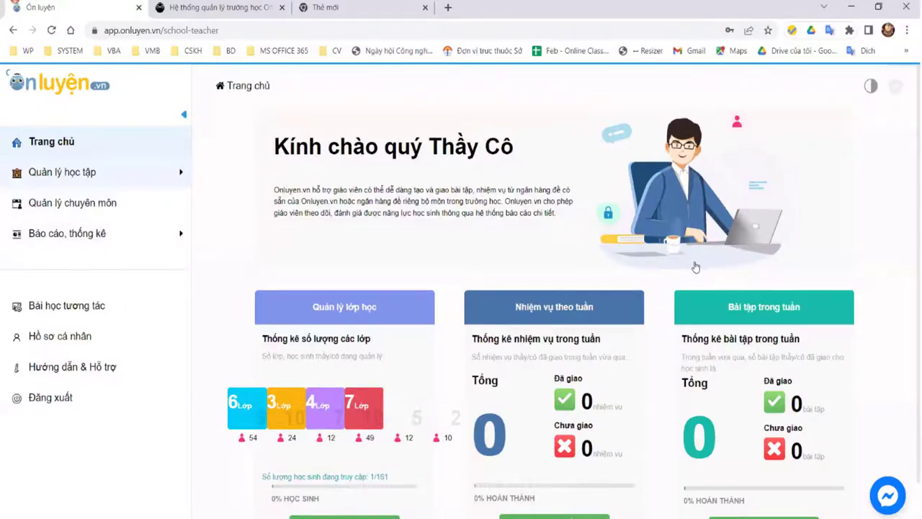
{"action": "left_click", "coordinate": [504, 296]}
{"action": "left_click", "coordinate": [619, 257]}
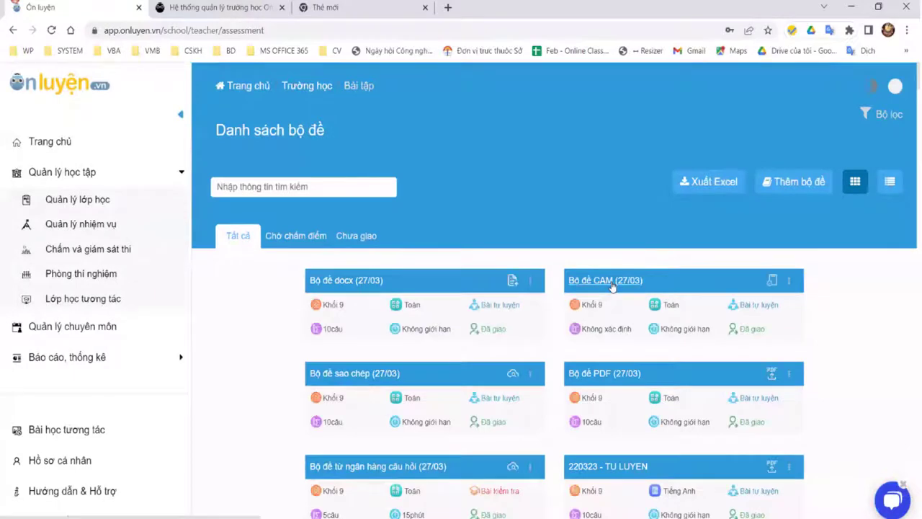
{"action": "left_click", "coordinate": [610, 286]}
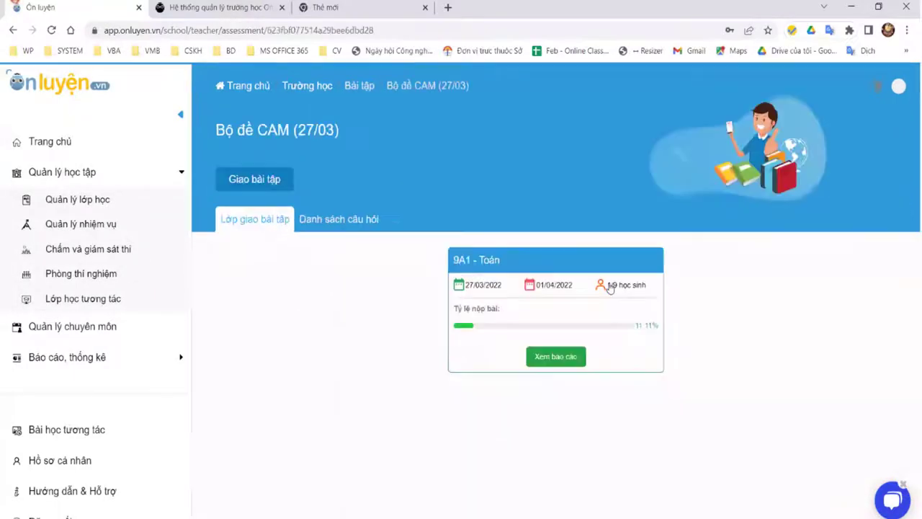
{"action": "left_click", "coordinate": [564, 257]}
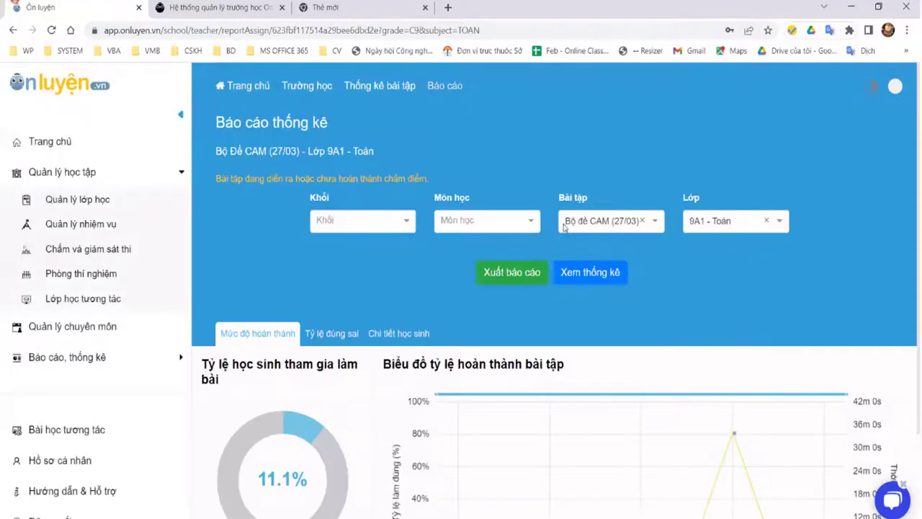
Step: Open Chấm điểm for the CAM set, check the student awaiting grading, and return
{"action": "left_click", "coordinate": [14, 30]}
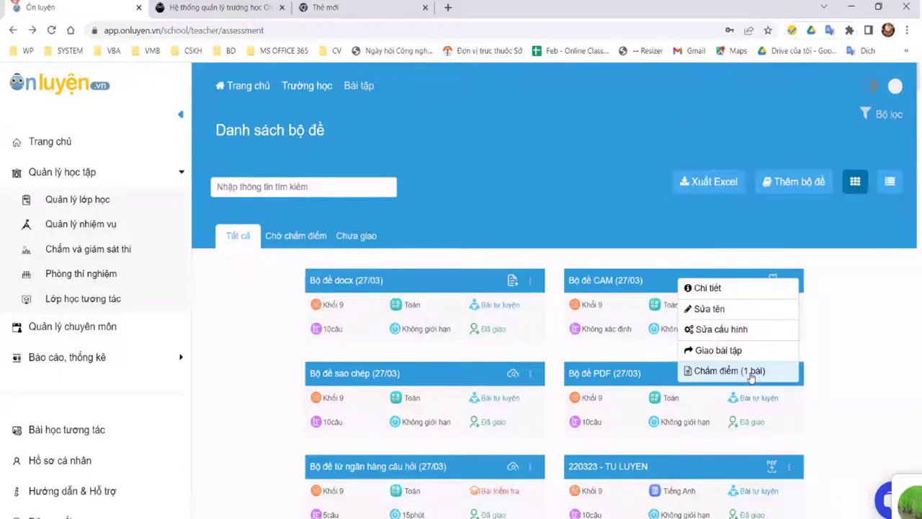
{"action": "left_click", "coordinate": [751, 374]}
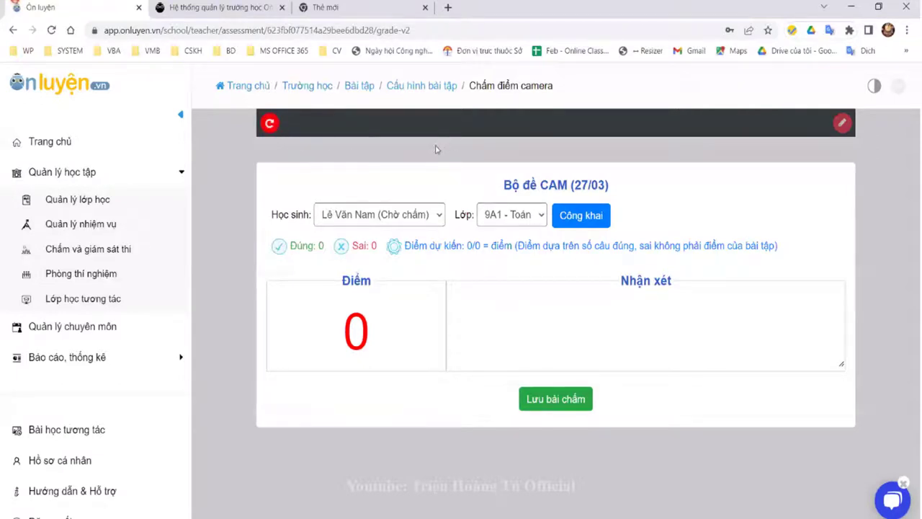
{"action": "left_click", "coordinate": [432, 216]}
{"action": "left_click", "coordinate": [428, 216]}
{"action": "left_click", "coordinate": [15, 31]}
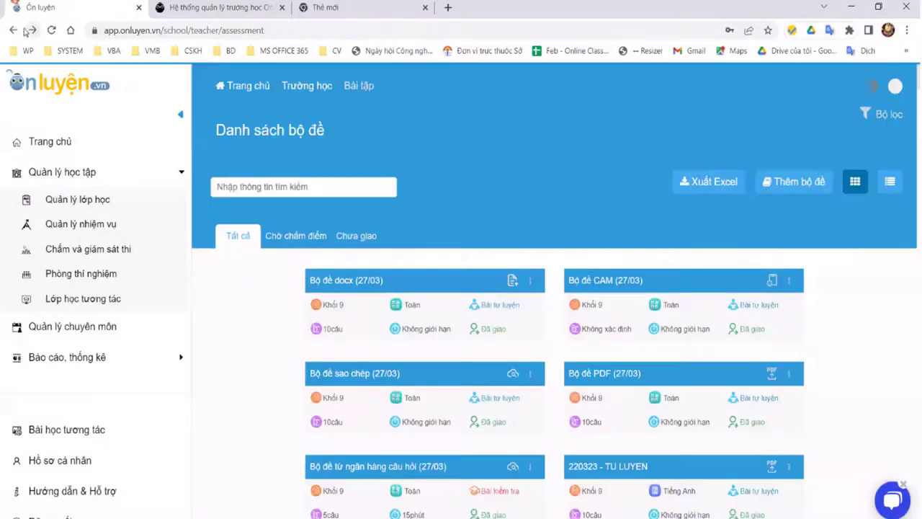
Step: Close the Ôn luyện tab and the extra blank browser tab
{"action": "left_click", "coordinate": [137, 8]}
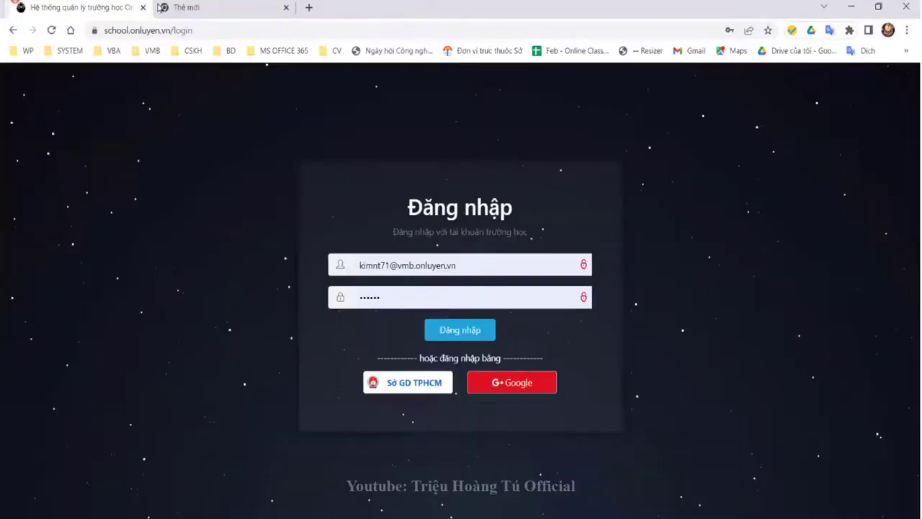
{"action": "left_click", "coordinate": [161, 8]}
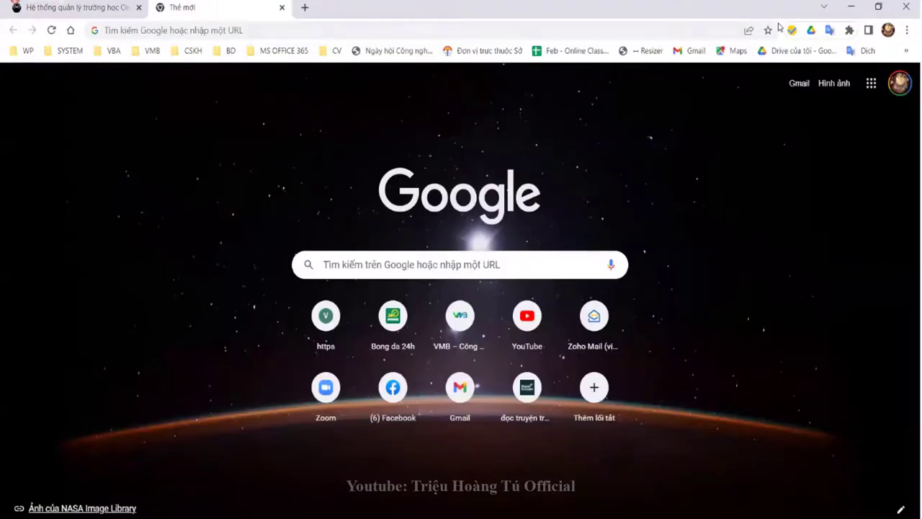
{"action": "right_click", "coordinate": [159, 11]}
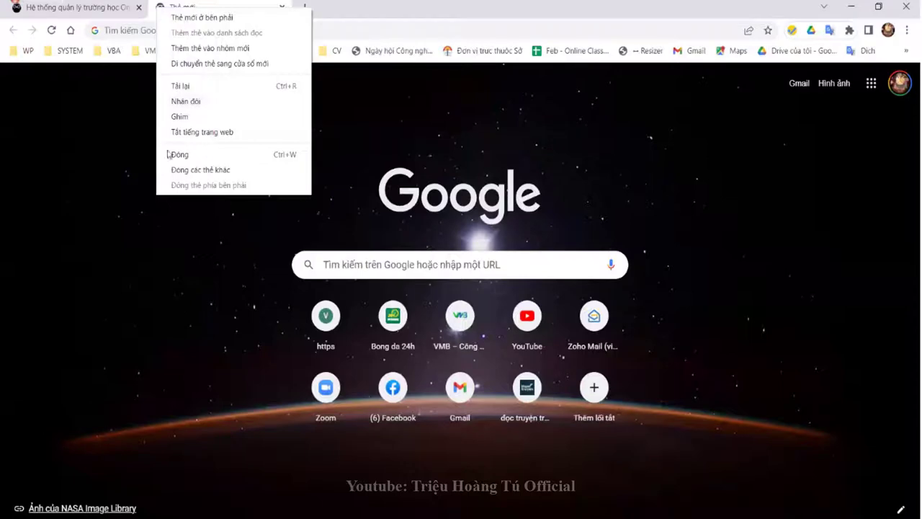
{"action": "key", "text": "Return"}
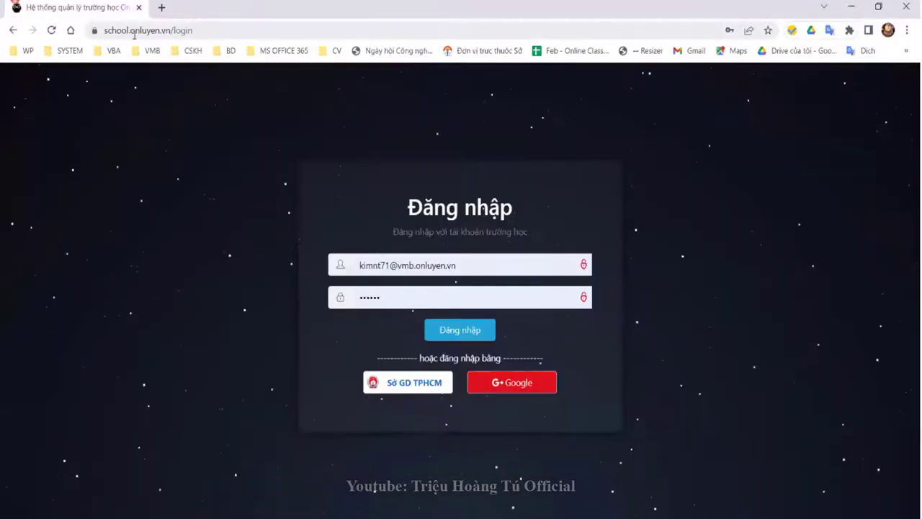
{"action": "left_click", "coordinate": [152, 32]}
Step: Load the school.onluyen.vn login page from the address bar
{"action": "left_click", "coordinate": [157, 35]}
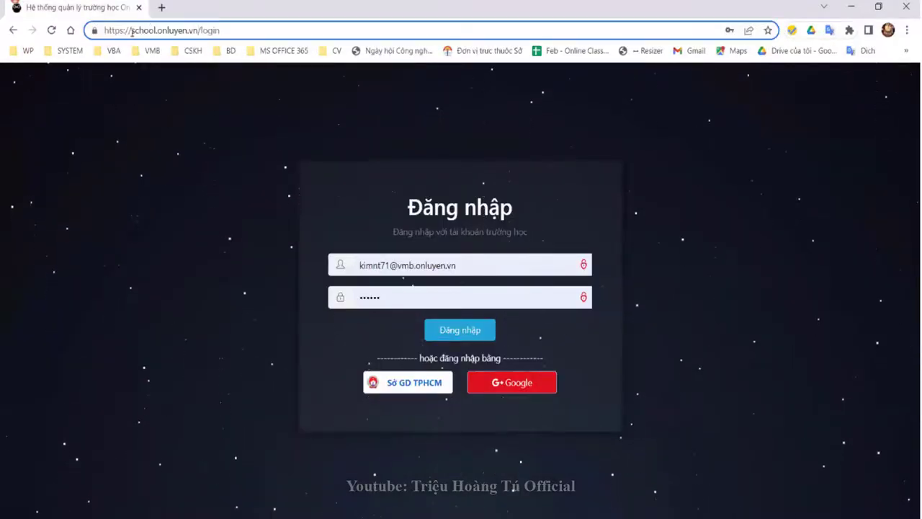
{"action": "triple_click", "coordinate": [129, 30]}
{"action": "key", "text": "BackSpace"}
{"action": "type", "text": "htp"}
{"action": "key", "text": "BackSpace"}
{"action": "type", "text": "tps"}
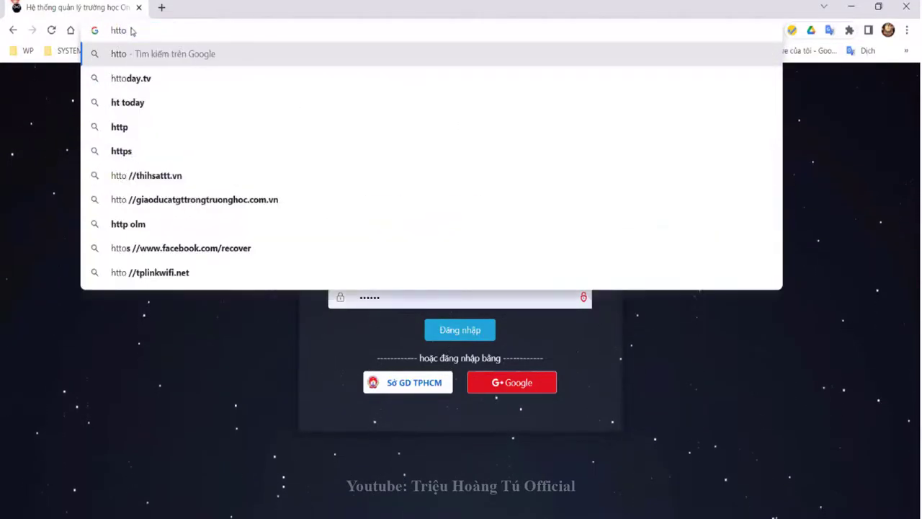
{"action": "type", "text": "://sch"}
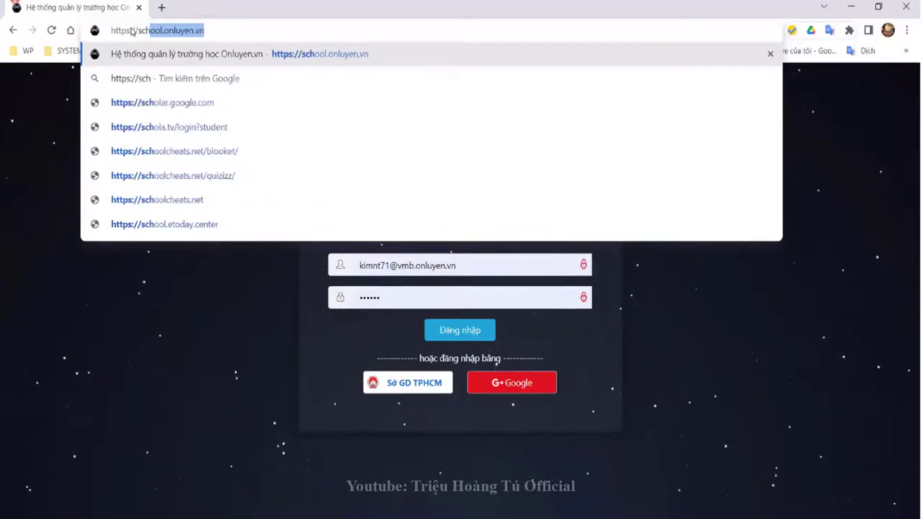
{"action": "key", "text": "Right"}
{"action": "key", "text": "Return"}
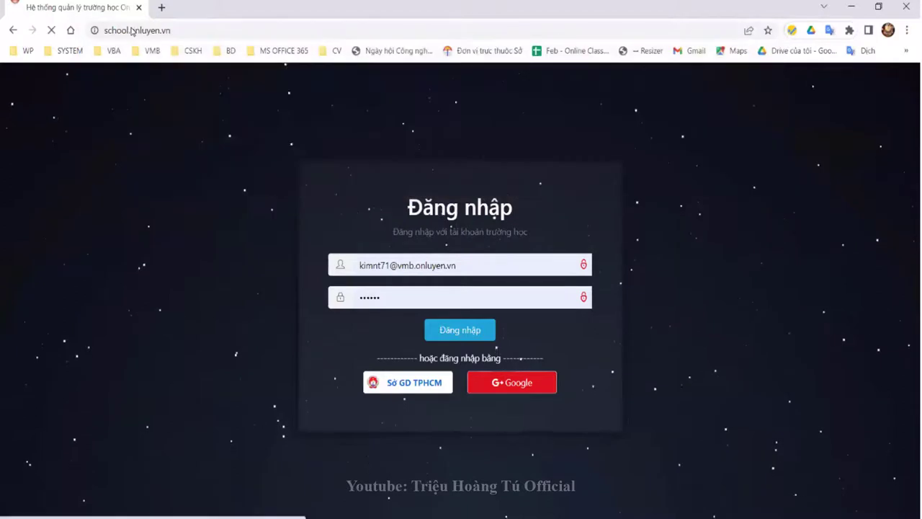
Step: Sign in with the saved school administrator login
{"action": "left_click", "coordinate": [462, 264]}
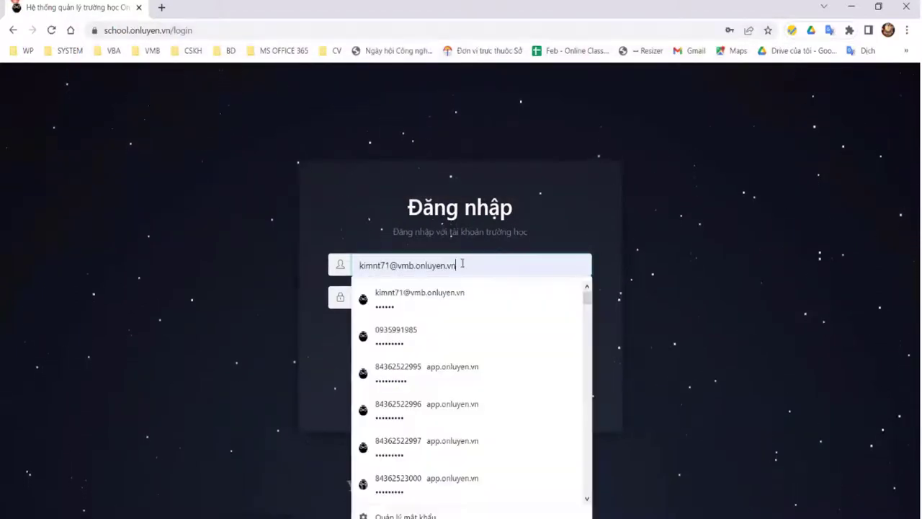
{"action": "key", "text": "ctrl+a"}
{"action": "type", "text": "admin"}
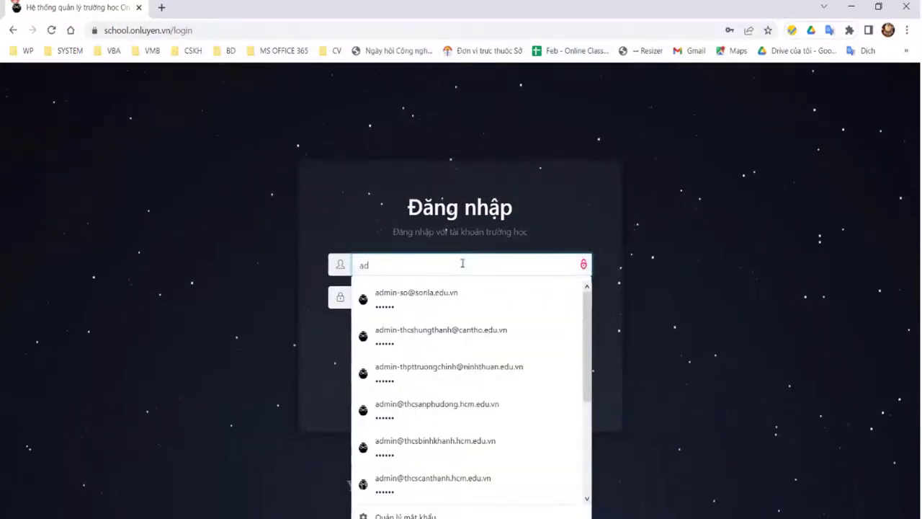
{"action": "key", "text": "Down"}
{"action": "key", "text": "Down"}
{"action": "key", "text": "Down"}
{"action": "key", "text": "Down"}
{"action": "key", "text": "Down"}
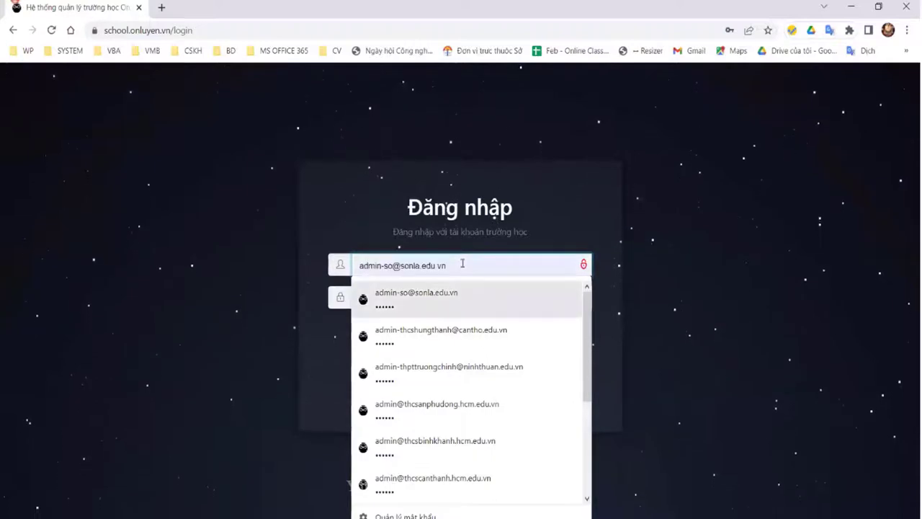
{"action": "key", "text": "Up"}
{"action": "key", "text": "Up"}
{"action": "key", "text": "Up"}
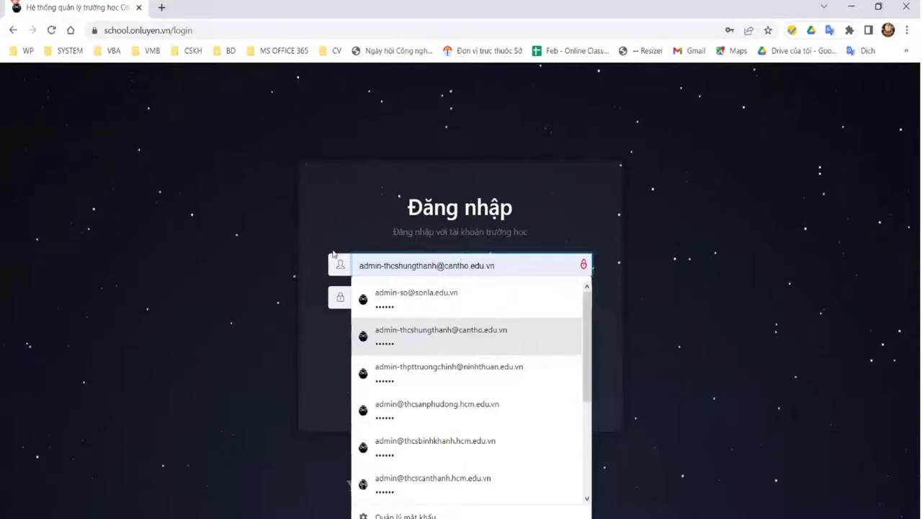
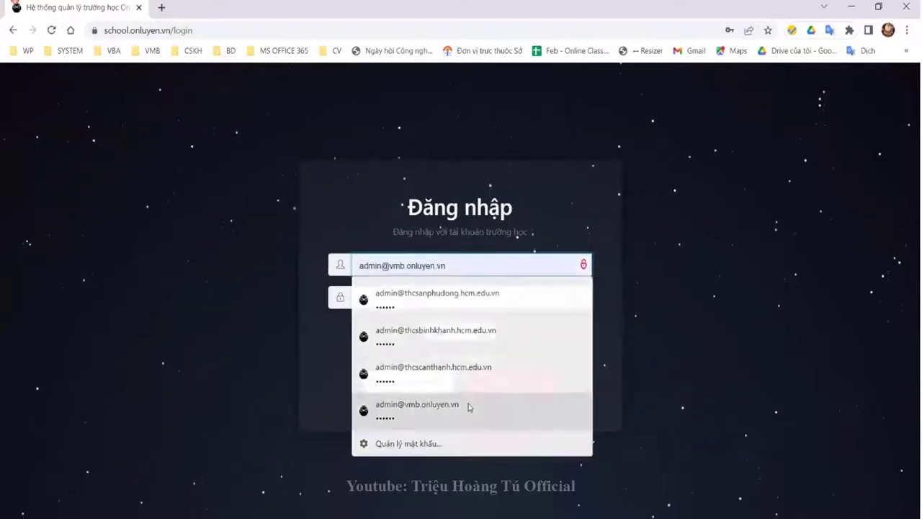
{"action": "left_click", "coordinate": [469, 405]}
{"action": "left_click", "coordinate": [468, 330]}
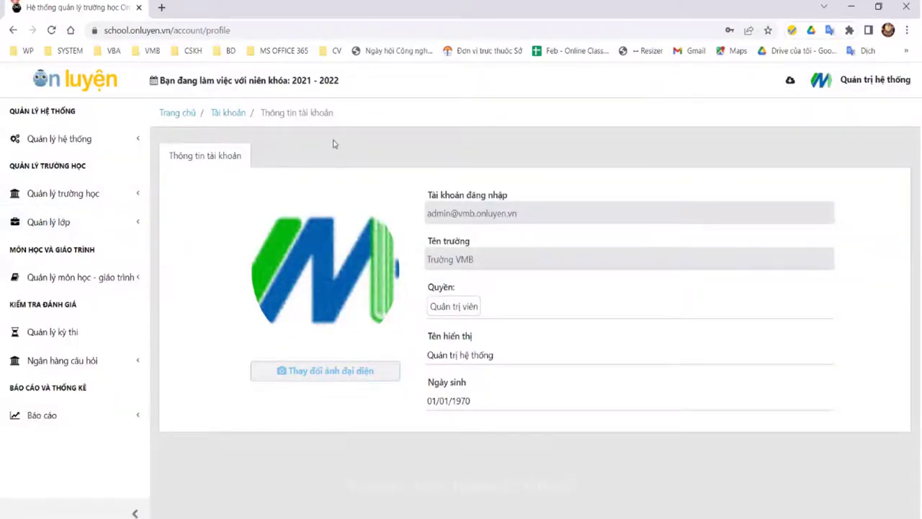
Step: Open Cấu hình - cài đặt and view the school-year, proficiency and attendance tabs
{"action": "left_click", "coordinate": [47, 144]}
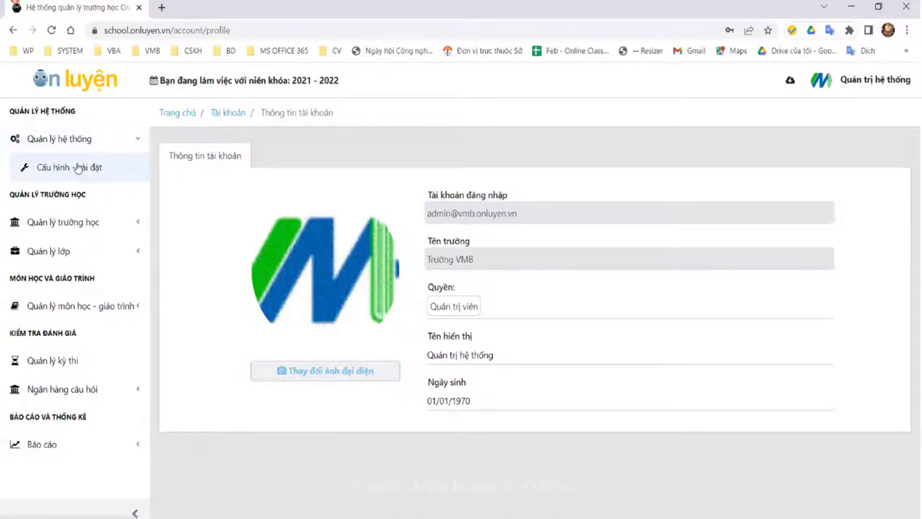
{"action": "left_click", "coordinate": [78, 167]}
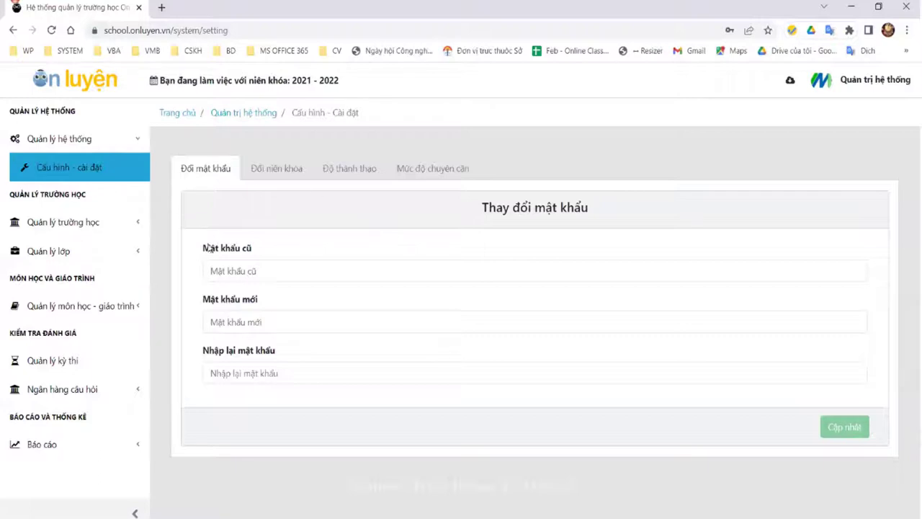
{"action": "left_click", "coordinate": [281, 176]}
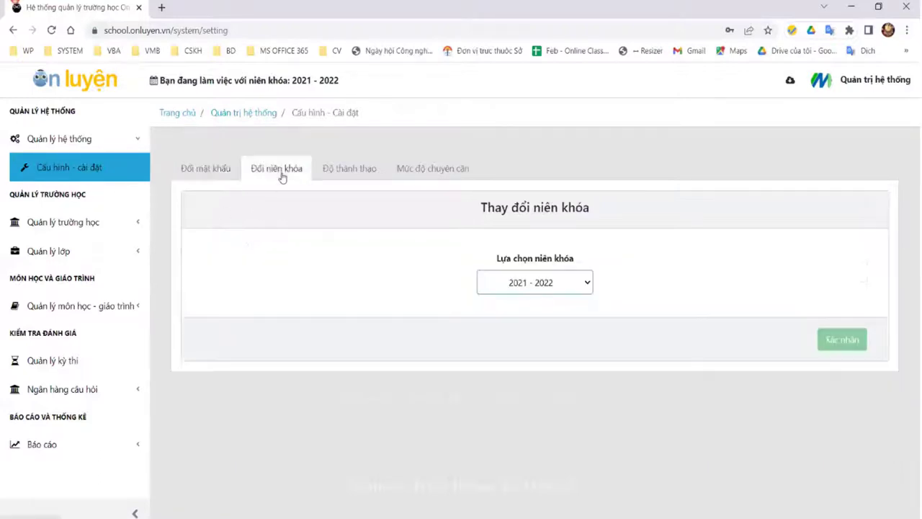
{"action": "left_click", "coordinate": [360, 168]}
{"action": "left_click", "coordinate": [448, 170]}
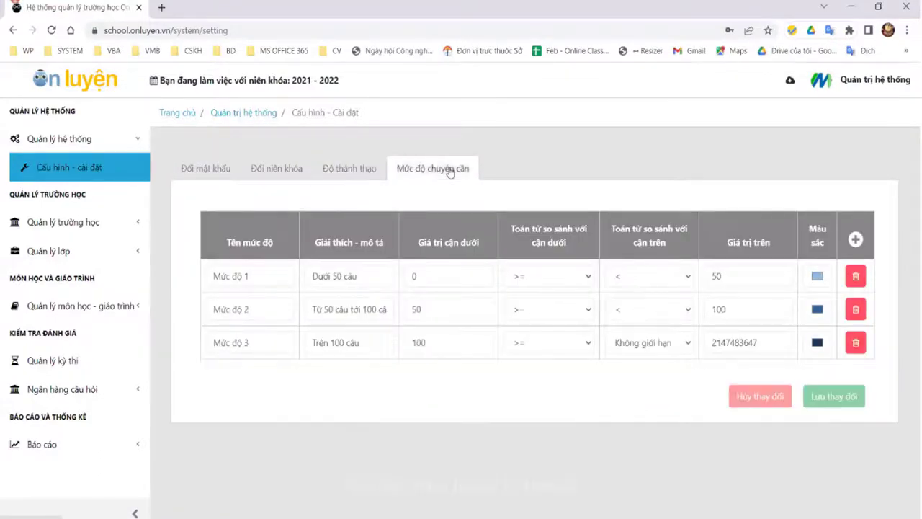
{"action": "left_click", "coordinate": [268, 169]}
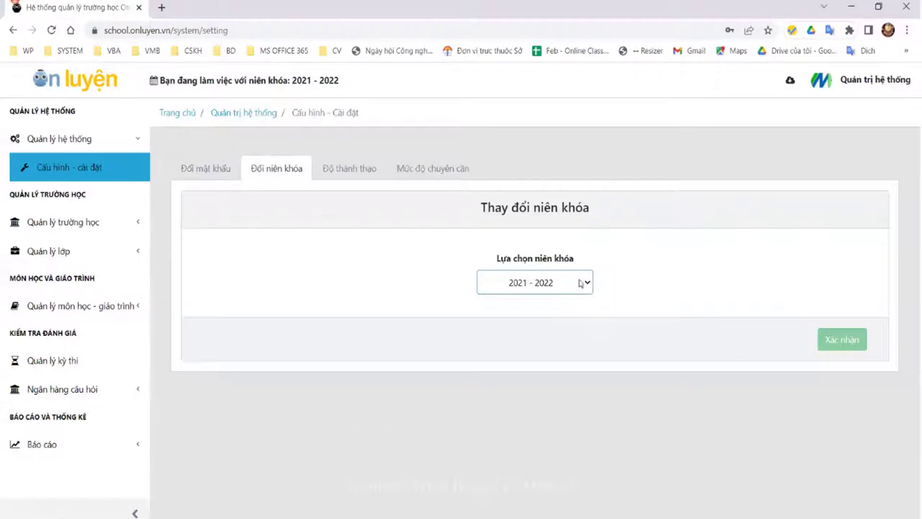
Step: Check the available school years in the dropdown without changing the selection
{"action": "left_click", "coordinate": [581, 283]}
{"action": "left_click", "coordinate": [588, 285]}
{"action": "left_click", "coordinate": [587, 284]}
{"action": "left_click", "coordinate": [584, 284]}
{"action": "left_click", "coordinate": [585, 284]}
{"action": "left_click", "coordinate": [584, 283]}
{"action": "left_click", "coordinate": [583, 287]}
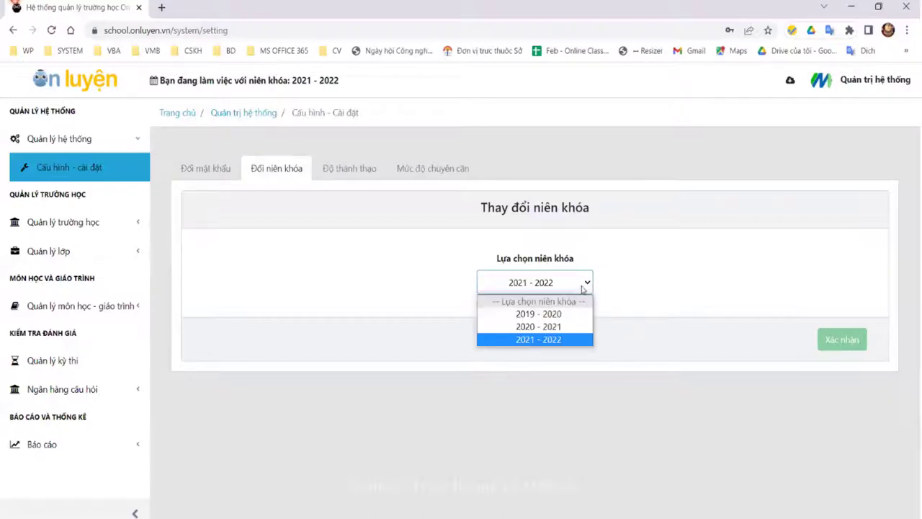
{"action": "left_click", "coordinate": [642, 260]}
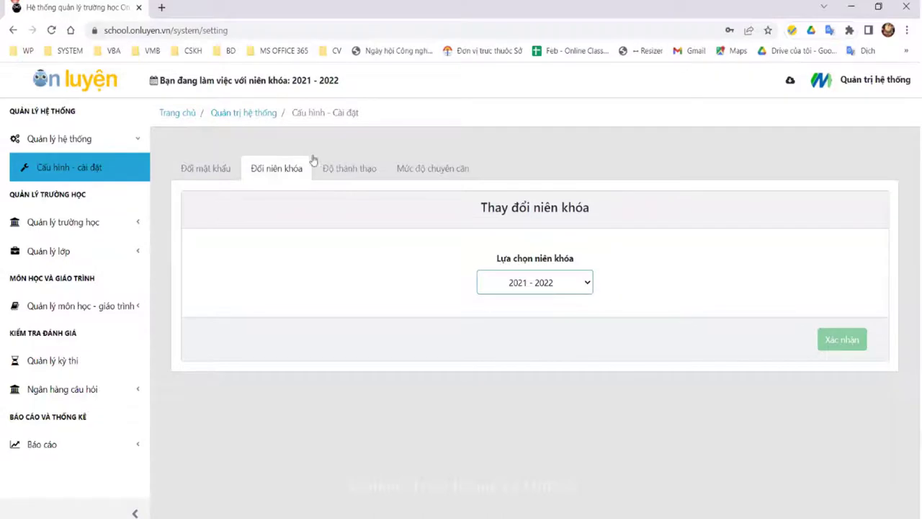
Step: Review the proficiency and attendance level tables again, then expand Quản lý trường học
{"action": "left_click", "coordinate": [350, 172]}
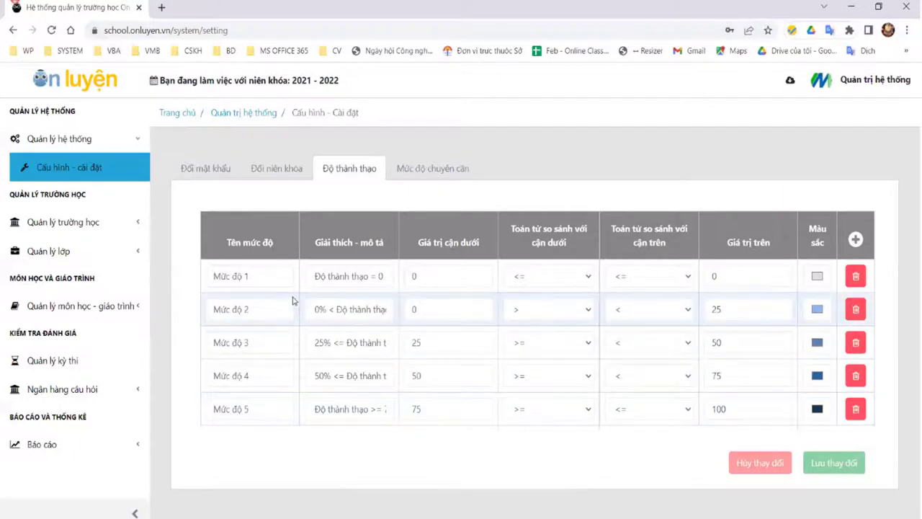
{"action": "left_click", "coordinate": [429, 172]}
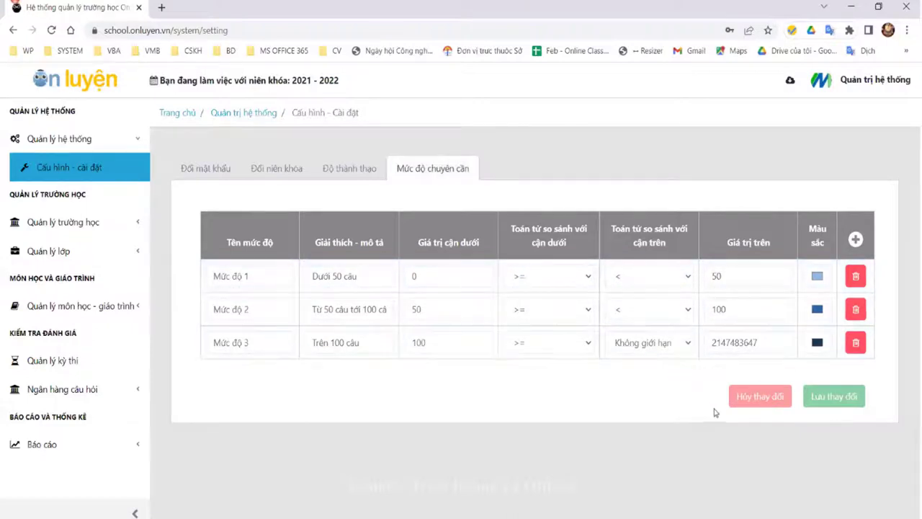
{"action": "left_click", "coordinate": [65, 220]}
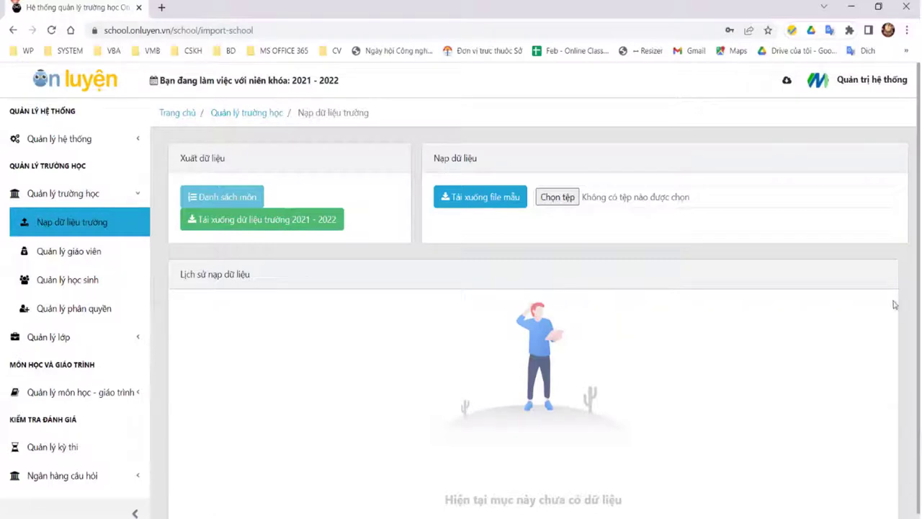
Step: Save the Template mẫu.xlsx import template to the Desktop and reveal the desktop
{"action": "left_click", "coordinate": [479, 197]}
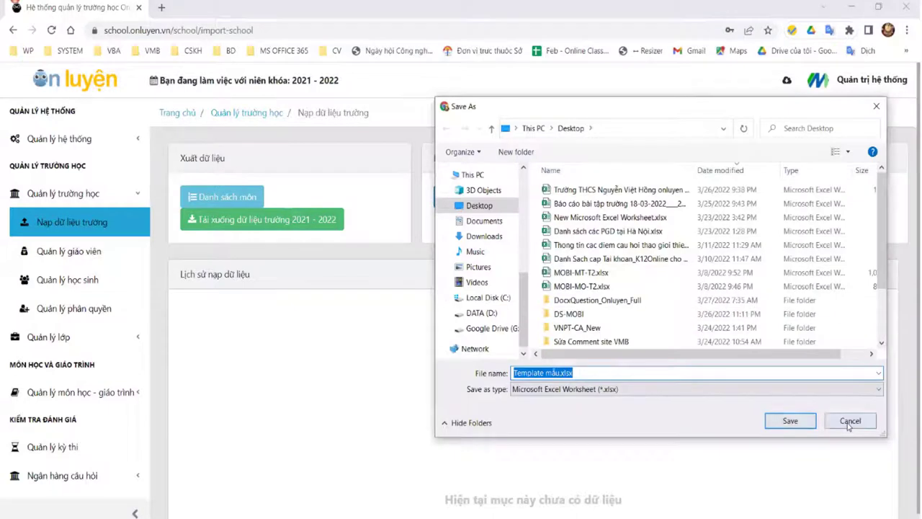
{"action": "key", "text": "Return"}
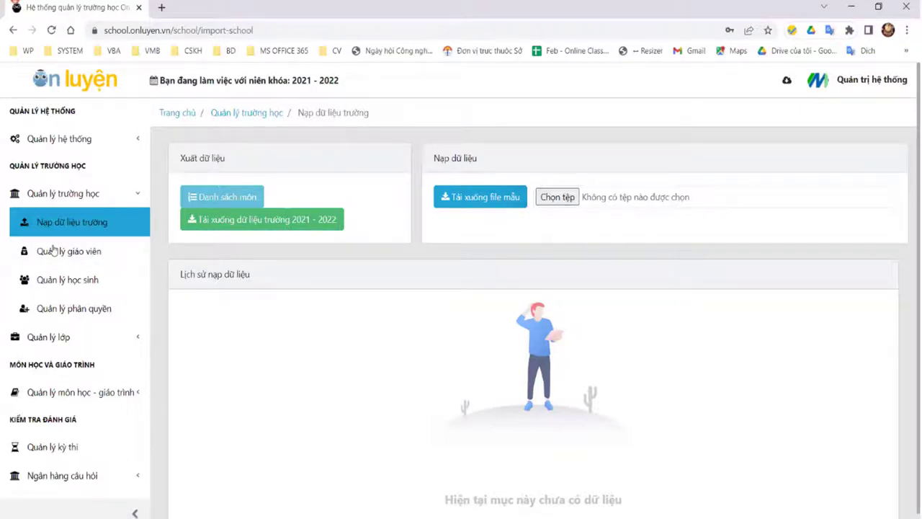
{"action": "left_click", "coordinate": [515, 204]}
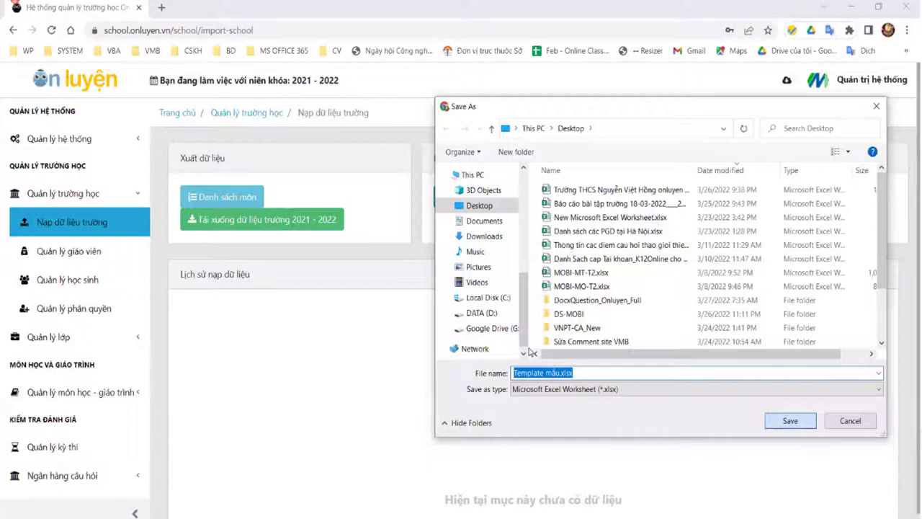
{"action": "key", "text": "super+d"}
Step: From the HAU GIANG window, go to IMPORT DATA and open File-mẫu-nạp-dữ-liệu.xlsx
{"action": "mouse_move", "coordinate": [164, 452]}
{"action": "left_click", "coordinate": [180, 479]}
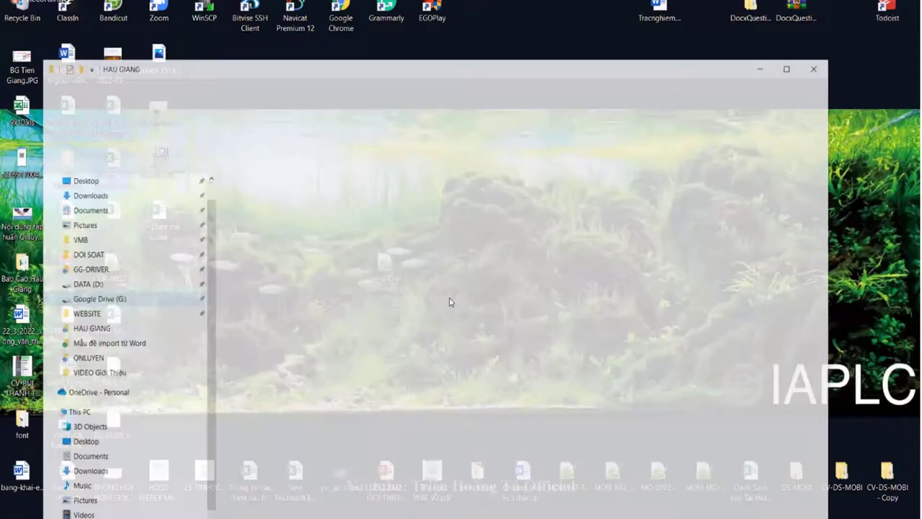
{"action": "scroll", "coordinate": [442, 299], "scroll_direction": "up", "scroll_amount": 2}
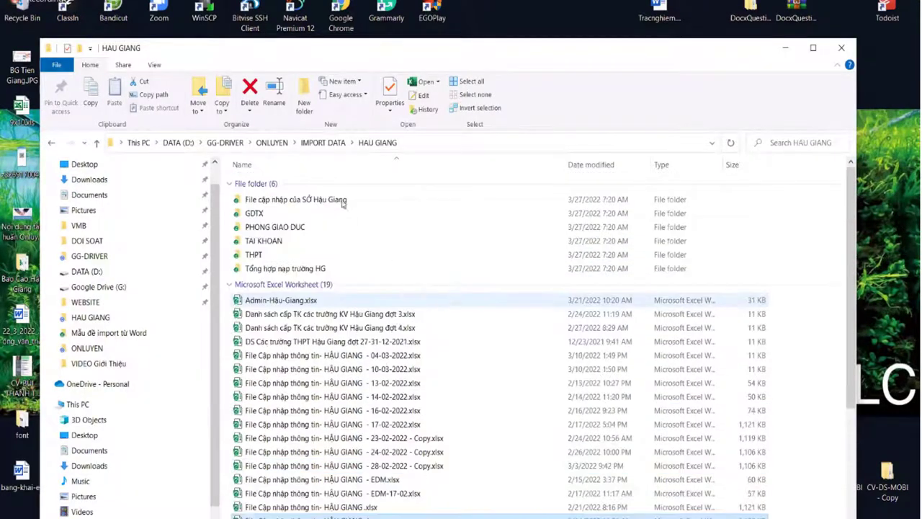
{"action": "left_click", "coordinate": [323, 142]}
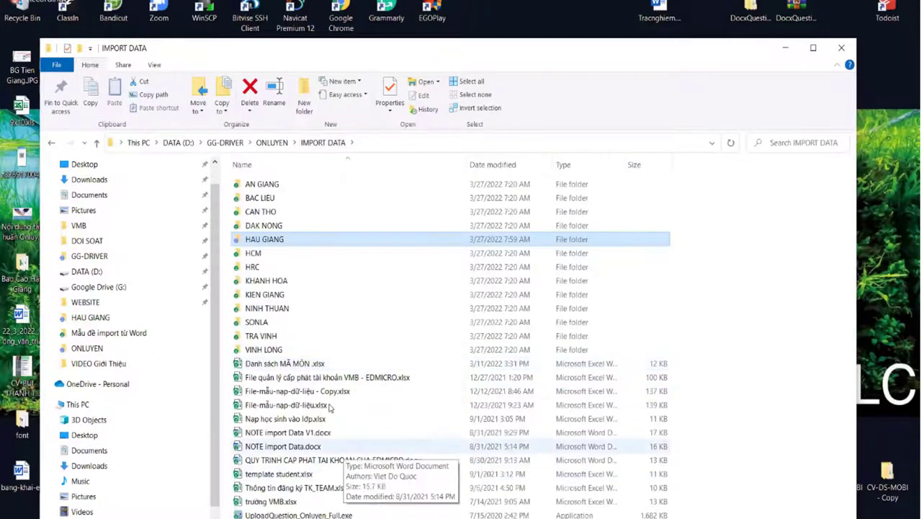
{"action": "double_click", "coordinate": [283, 405]}
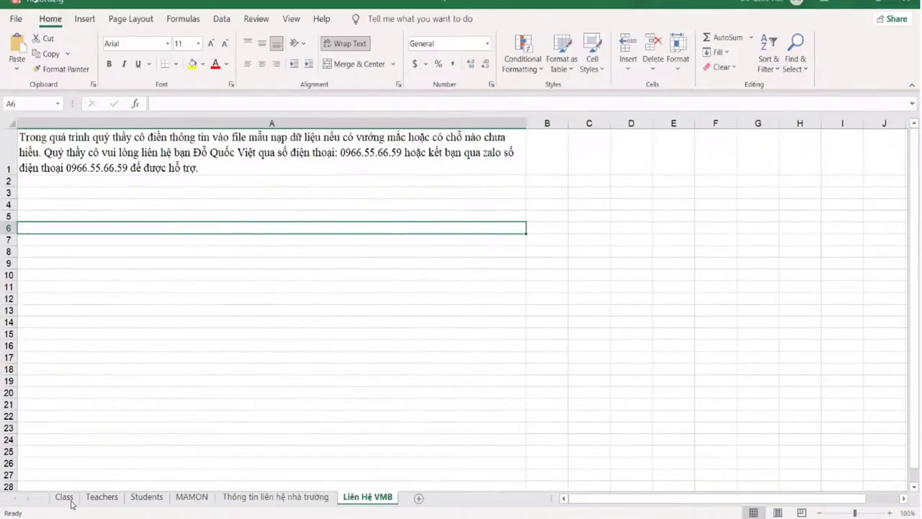
Step: Flip between the template's Class, Teachers and Students sheets, ending on Class
{"action": "left_click", "coordinate": [63, 497]}
{"action": "left_click", "coordinate": [101, 497]}
{"action": "left_click", "coordinate": [64, 497]}
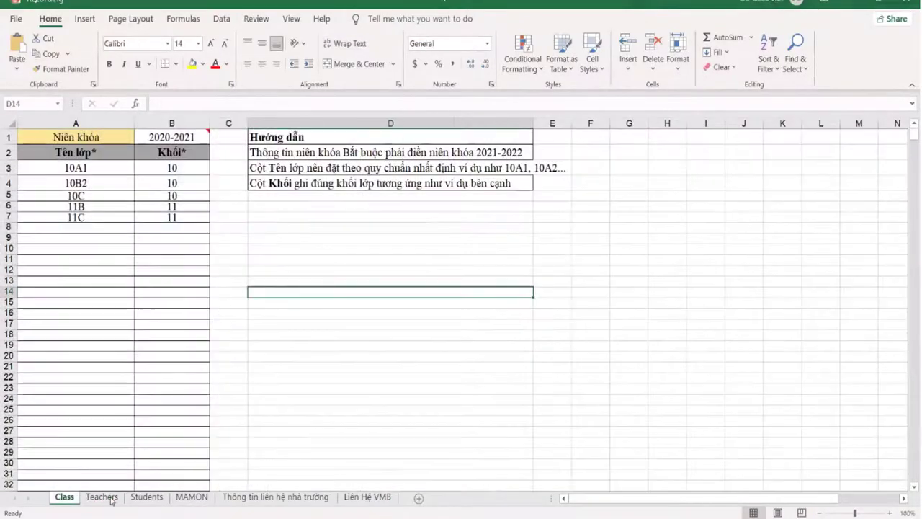
{"action": "left_click", "coordinate": [101, 497]}
{"action": "left_click", "coordinate": [146, 497]}
{"action": "left_click", "coordinate": [65, 497]}
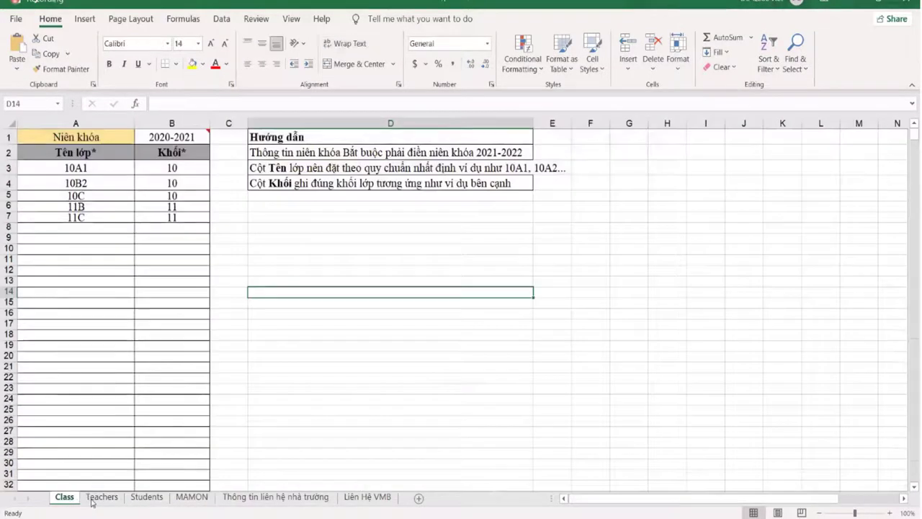
{"action": "left_click", "coordinate": [106, 498]}
{"action": "left_click", "coordinate": [147, 497]}
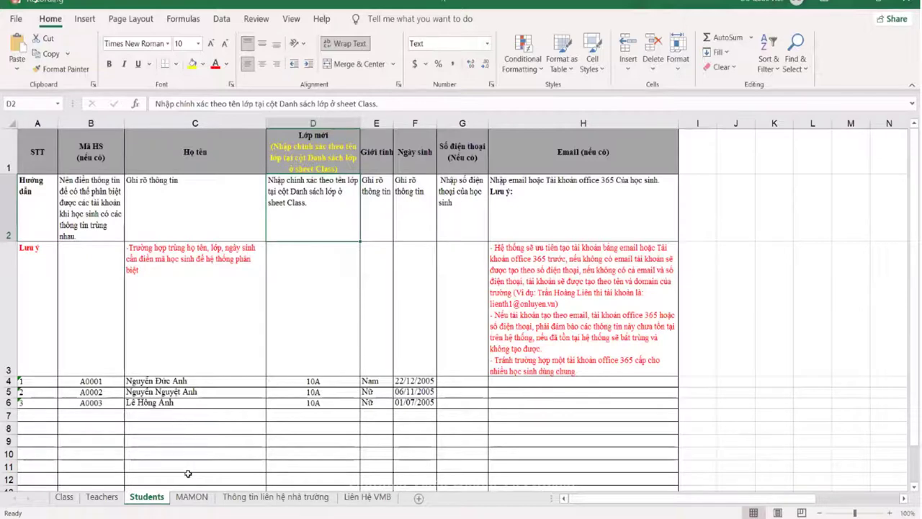
{"action": "left_click", "coordinate": [101, 497]}
{"action": "left_click", "coordinate": [66, 497]}
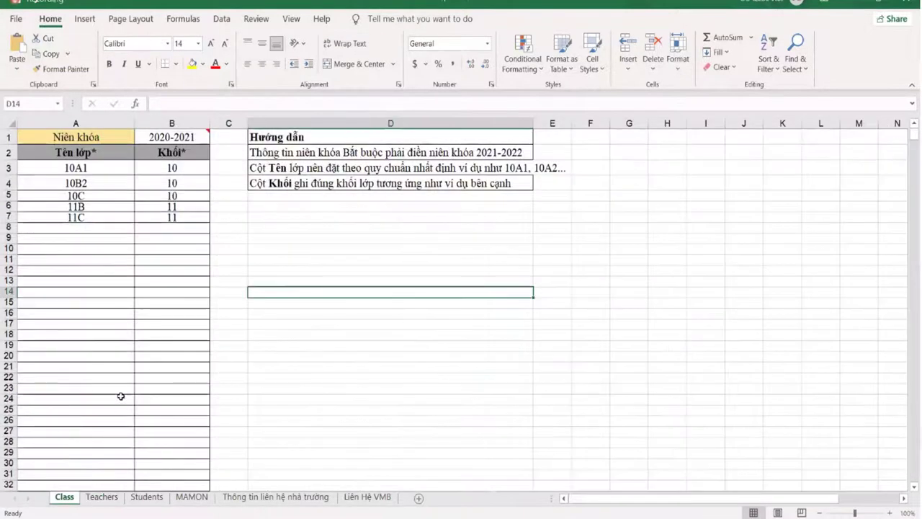
Step: Select the class names 10A1–11C in A3:A7 and their grades in column B
{"action": "left_click_drag", "start_coordinate": [91, 167], "coordinate": [92, 221]}
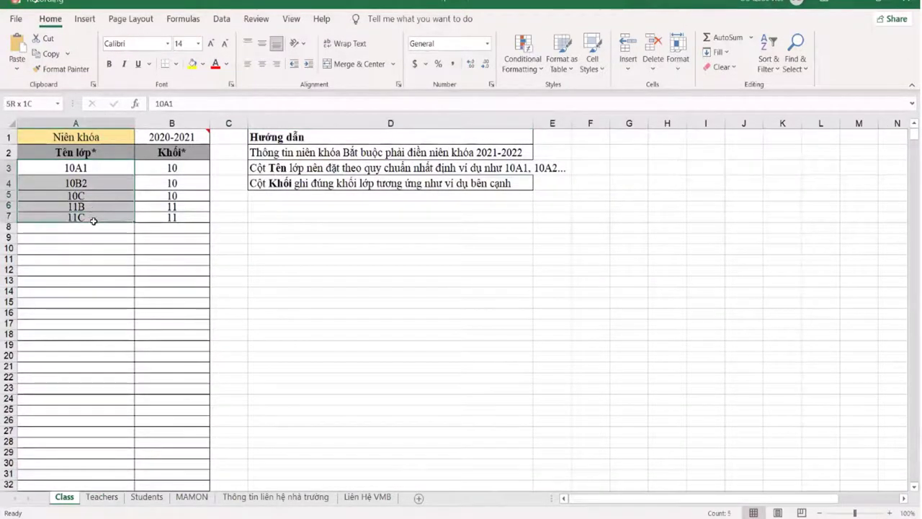
{"action": "type", "text": "10A1 10B2 10C 11B 11C"}
{"action": "left_click", "coordinate": [167, 170]}
{"action": "left_click_drag", "start_coordinate": [181, 186], "coordinate": [185, 223]}
{"action": "left_click", "coordinate": [140, 271]}
{"action": "left_click", "coordinate": [174, 172]}
{"action": "left_click", "coordinate": [92, 174]}
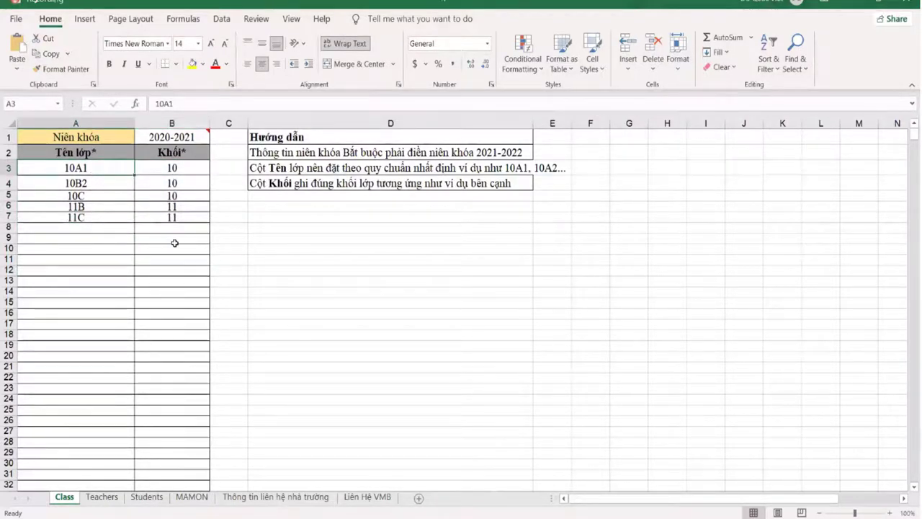
{"action": "left_click", "coordinate": [102, 497]}
Step: Review the Teachers sheet's Hướng dẫn and Lưu ý rows and the Họ tên giáo viên guidance
{"action": "scroll", "coordinate": [158, 379], "scroll_direction": "up", "scroll_amount": 2}
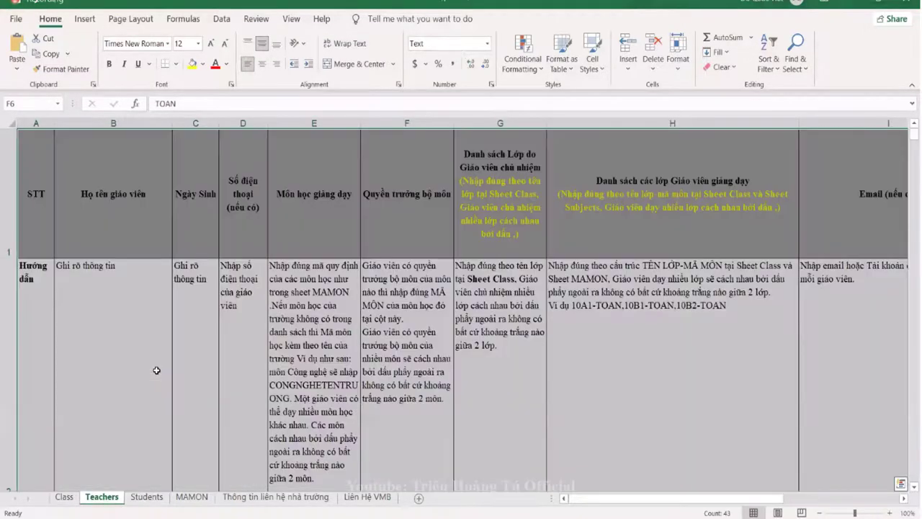
{"action": "scroll", "coordinate": [126, 353], "scroll_direction": "down", "scroll_amount": 1}
{"action": "scroll", "coordinate": [90, 338], "scroll_direction": "up", "scroll_amount": 1}
{"action": "scroll", "coordinate": [84, 340], "scroll_direction": "up", "scroll_amount": 1}
{"action": "left_click", "coordinate": [27, 339]}
{"action": "key", "text": "Down"}
{"action": "key", "text": "Up"}
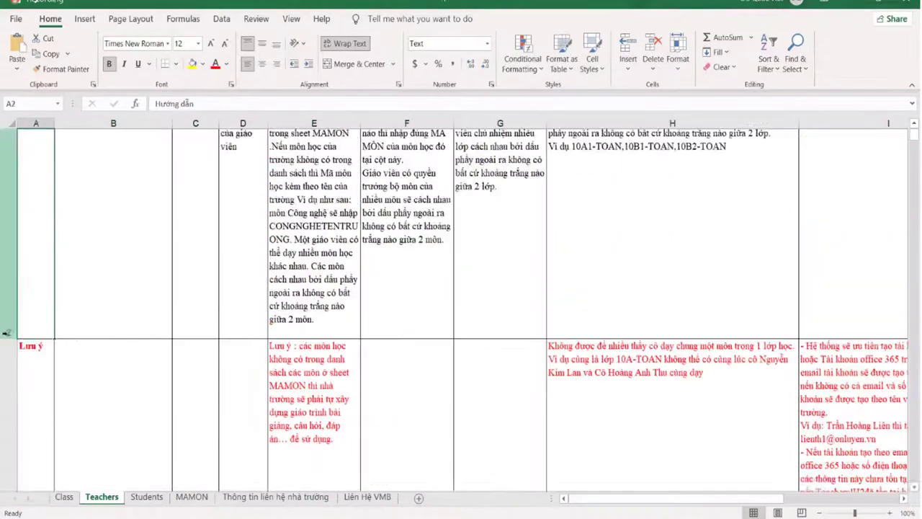
{"action": "scroll", "coordinate": [4, 333], "scroll_direction": "up", "scroll_amount": 1}
{"action": "scroll", "coordinate": [4, 333], "scroll_direction": "down", "scroll_amount": 1}
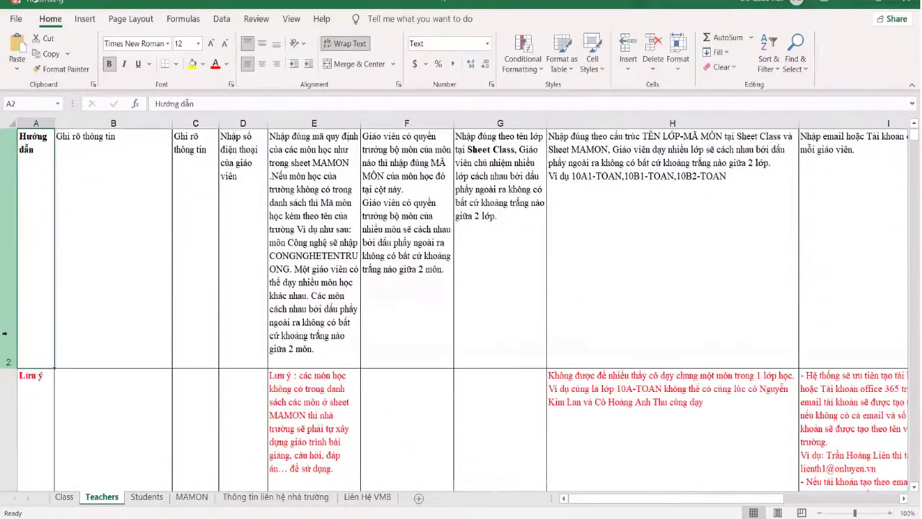
{"action": "key", "text": "Down"}
{"action": "key", "text": "Up"}
{"action": "key", "text": "Down"}
{"action": "key", "text": "Right"}
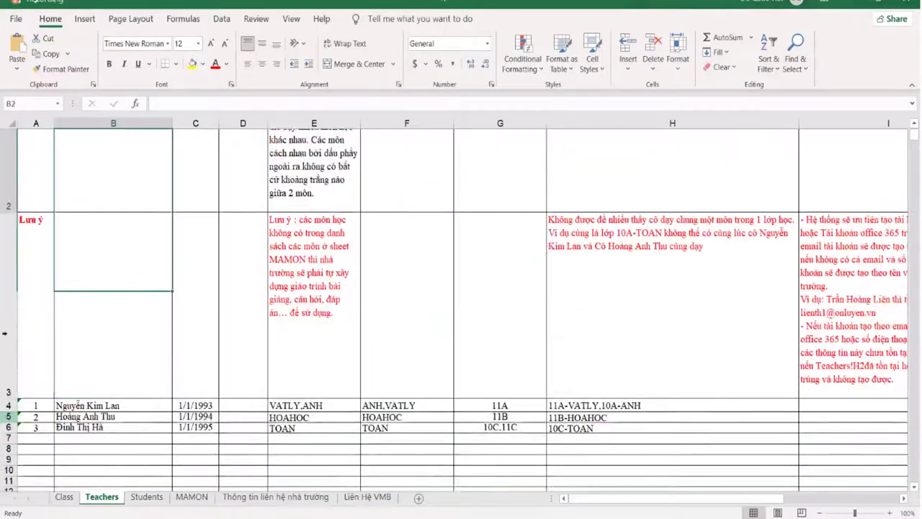
{"action": "key", "text": "Up"}
{"action": "scroll", "coordinate": [4, 333], "scroll_direction": "up", "scroll_amount": 1}
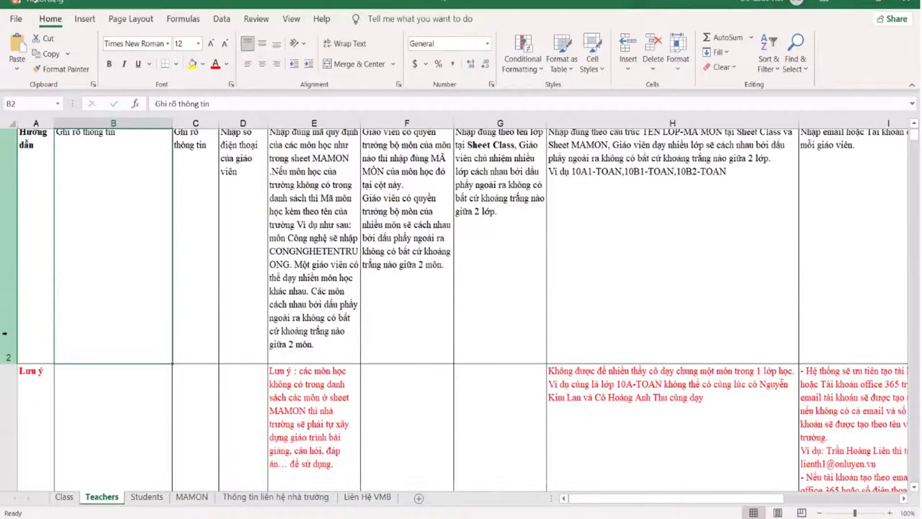
{"action": "key", "text": "Up"}
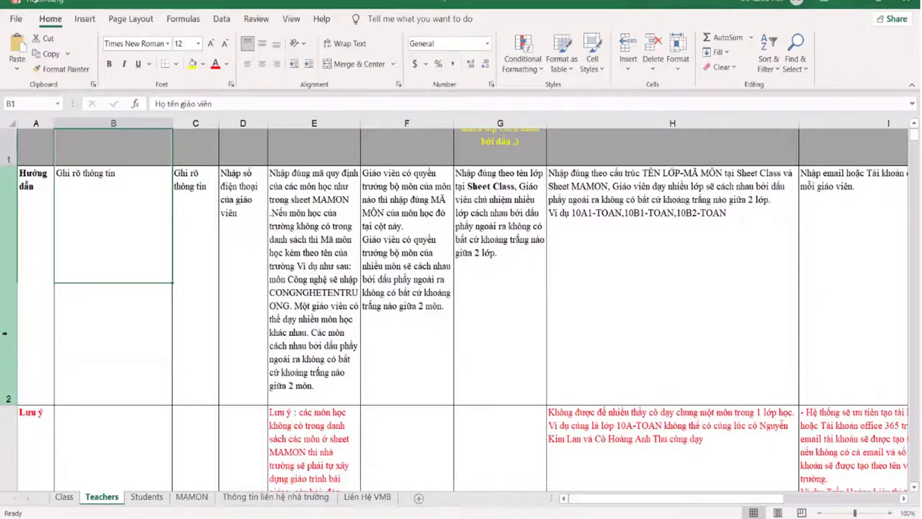
Step: Inspect the sample teacher rows and F2–I2 guidance, then view the Students sheet
{"action": "scroll", "coordinate": [4, 332], "scroll_direction": "up", "scroll_amount": 1}
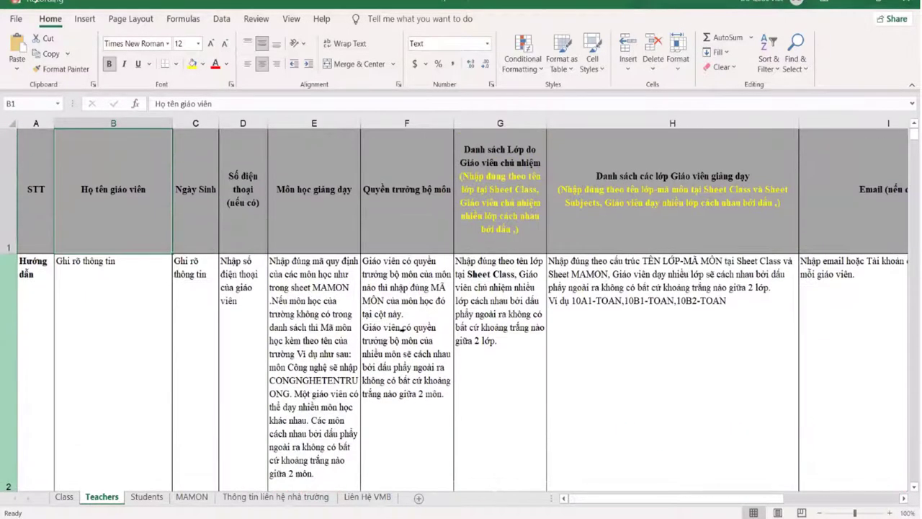
{"action": "scroll", "coordinate": [606, 388], "scroll_direction": "up", "scroll_amount": 1}
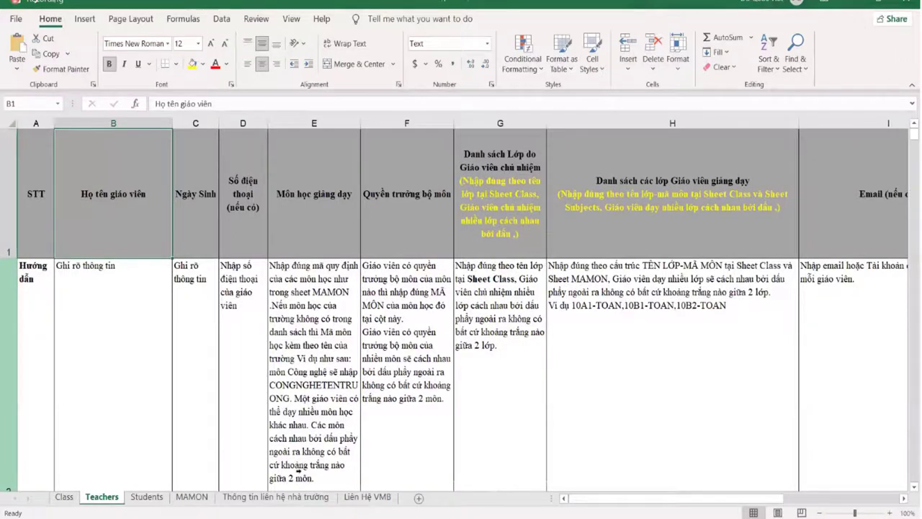
{"action": "scroll", "coordinate": [167, 422], "scroll_direction": "down", "scroll_amount": 5}
{"action": "key", "text": "Down"}
{"action": "key", "text": "Down"}
{"action": "key", "text": "Down"}
{"action": "key", "text": "Left"}
{"action": "key", "text": "ctrl+Right"}
{"action": "scroll", "coordinate": [288, 357], "scroll_direction": "up", "scroll_amount": 1}
{"action": "scroll", "coordinate": [494, 348], "scroll_direction": "down", "scroll_amount": 1}
{"action": "scroll", "coordinate": [494, 347], "scroll_direction": "up", "scroll_amount": 1}
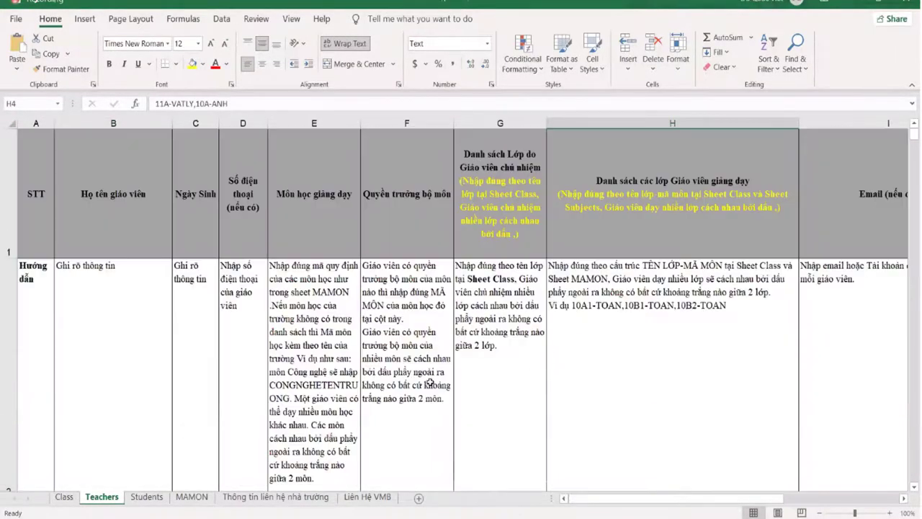
{"action": "left_click", "coordinate": [530, 349]}
{"action": "left_click", "coordinate": [438, 369]}
{"action": "left_click", "coordinate": [666, 339]}
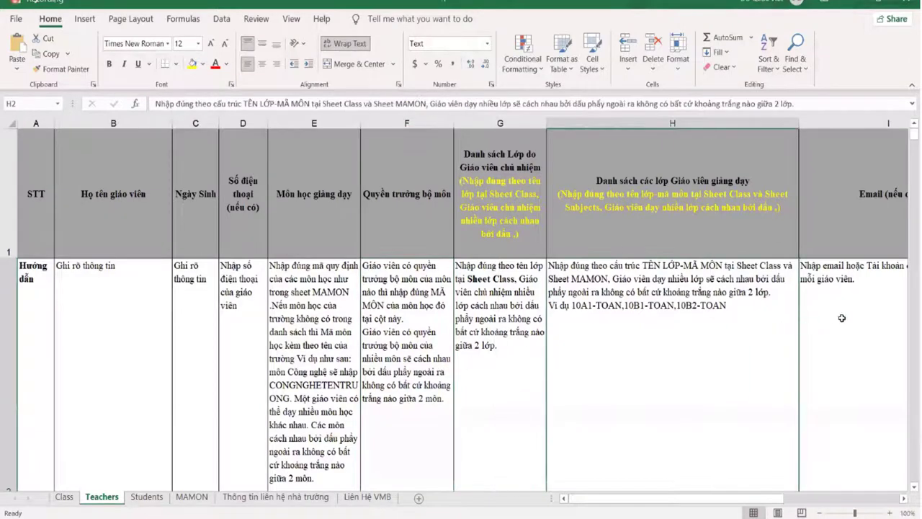
{"action": "left_click", "coordinate": [842, 319]}
{"action": "key", "text": "Left"}
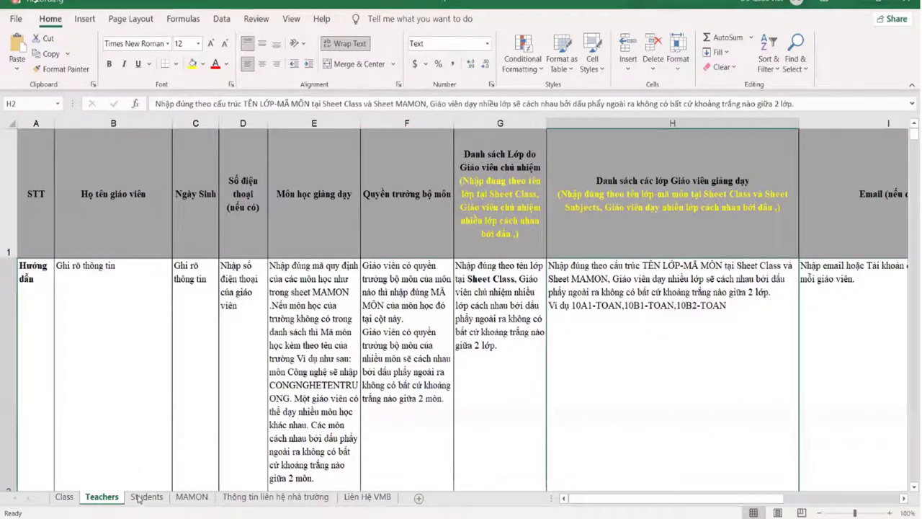
{"action": "left_click", "coordinate": [146, 496]}
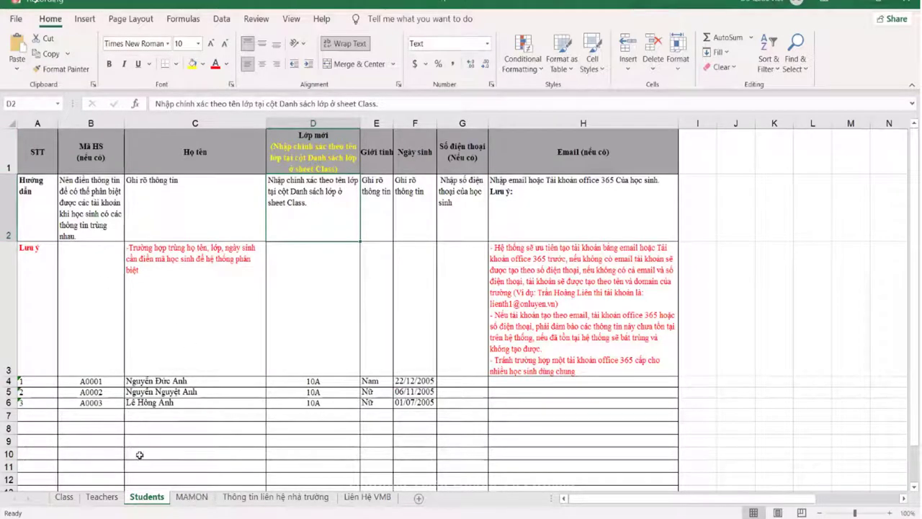
{"action": "left_click", "coordinate": [183, 429]}
Step: View the MAMON sheet, compare the Teachers sheet's Môn học giảng dạy guidance, and return
{"action": "left_click", "coordinate": [191, 496]}
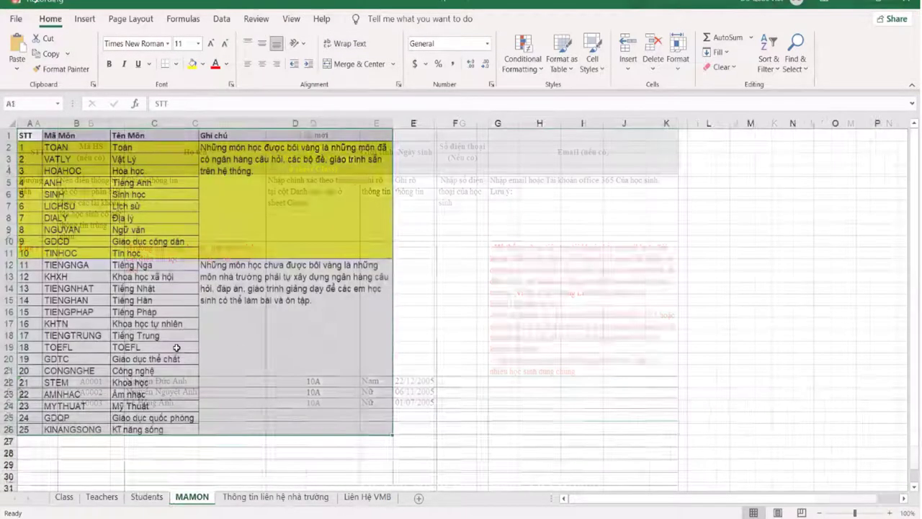
{"action": "left_click", "coordinate": [522, 378]}
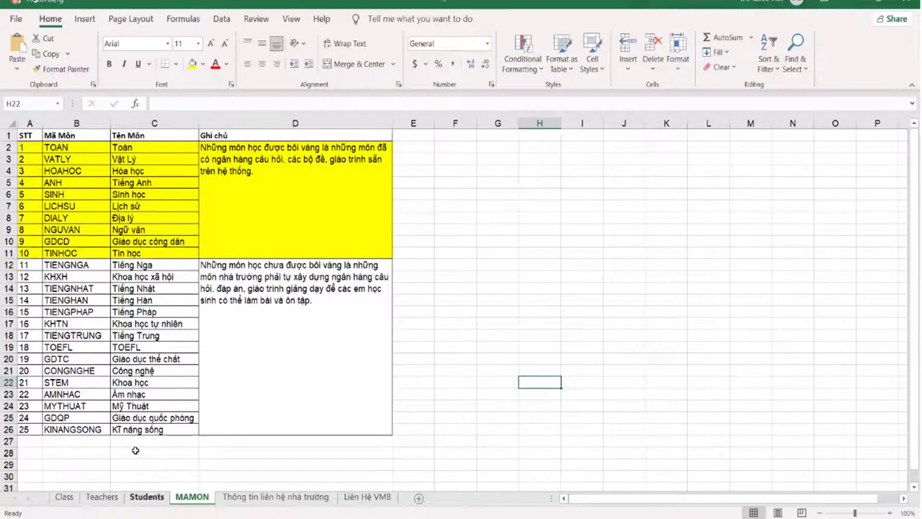
{"action": "left_click", "coordinate": [111, 502]}
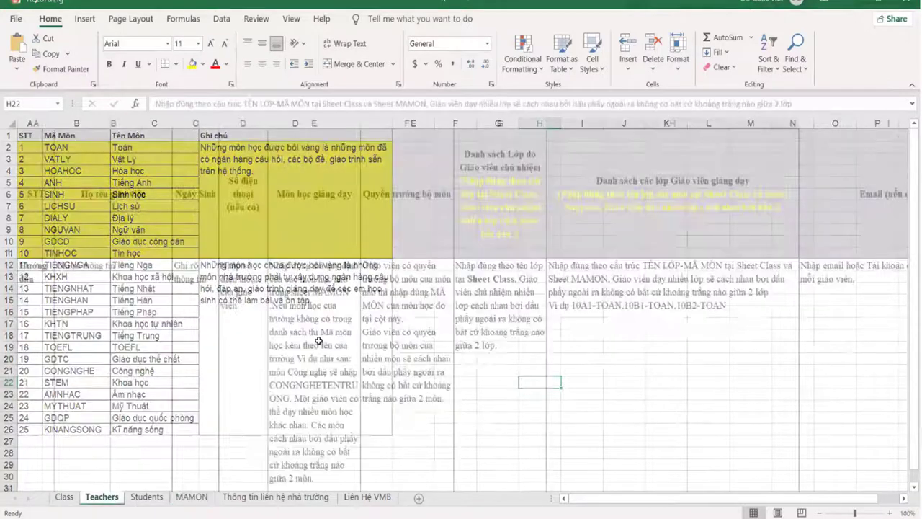
{"action": "left_click", "coordinate": [335, 210]}
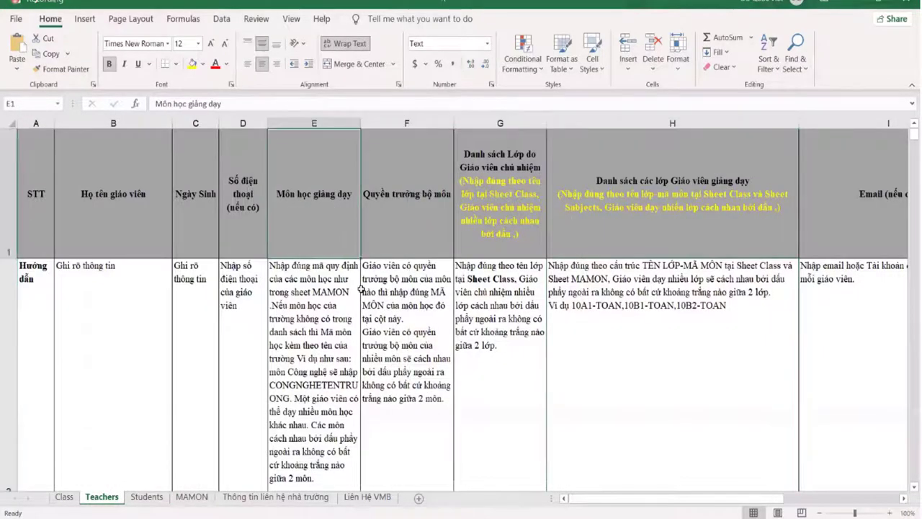
{"action": "key", "text": "Down"}
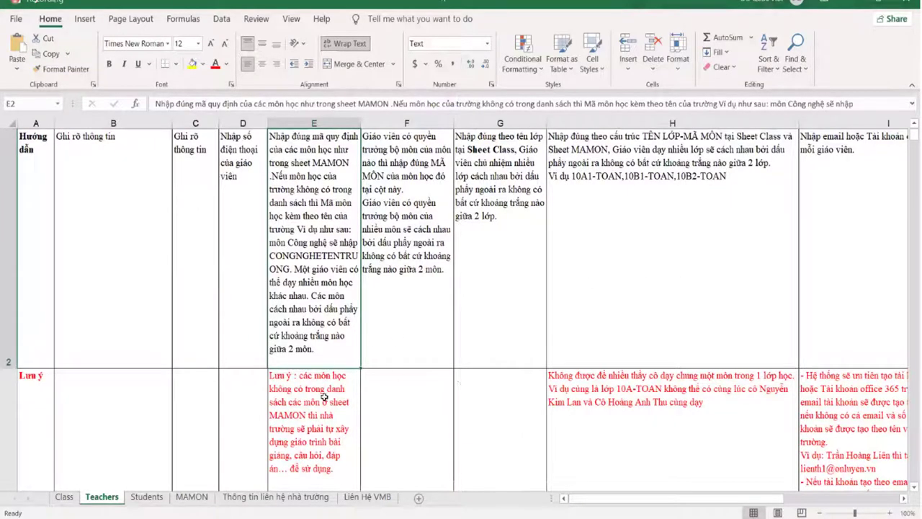
{"action": "key", "text": "ctrl+Page_Down"}
{"action": "key", "text": "ctrl+Page_Down"}
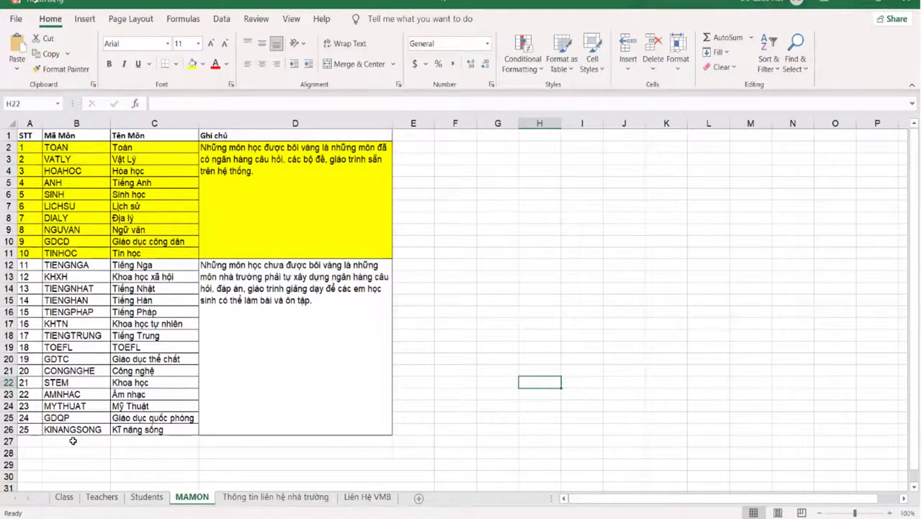
Step: Read the MAMON notes on highlighted and non-highlighted subjects without editing them
{"action": "left_click", "coordinate": [310, 306]}
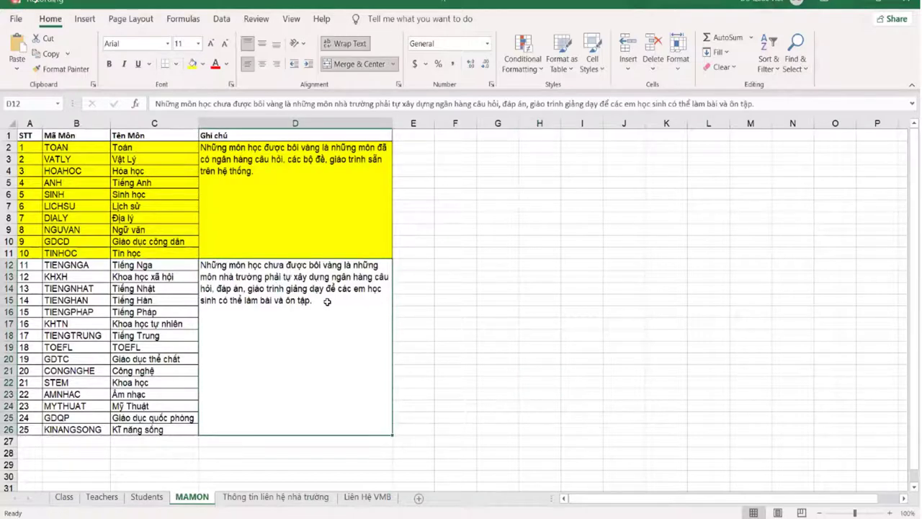
{"action": "double_click", "coordinate": [319, 300]}
{"action": "left_click_drag", "start_coordinate": [312, 299], "coordinate": [221, 277]}
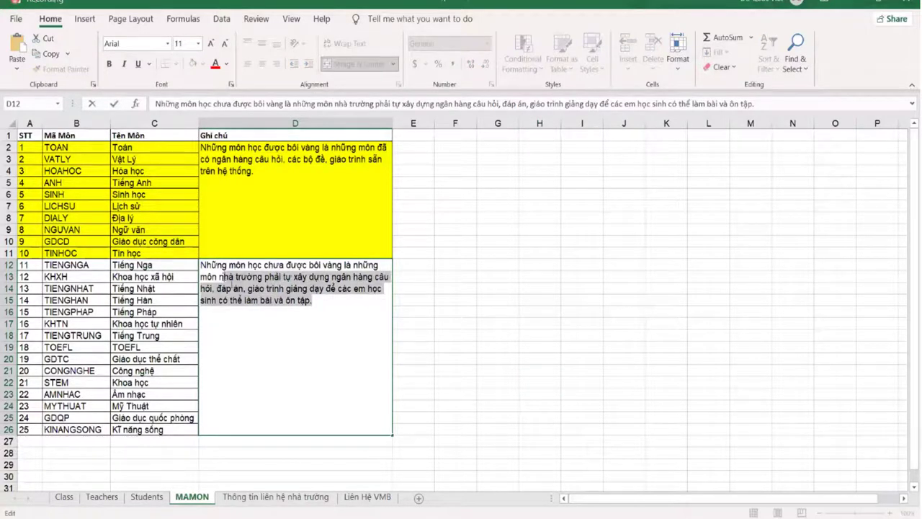
{"action": "left_click", "coordinate": [229, 300]}
{"action": "left_click", "coordinate": [67, 440]}
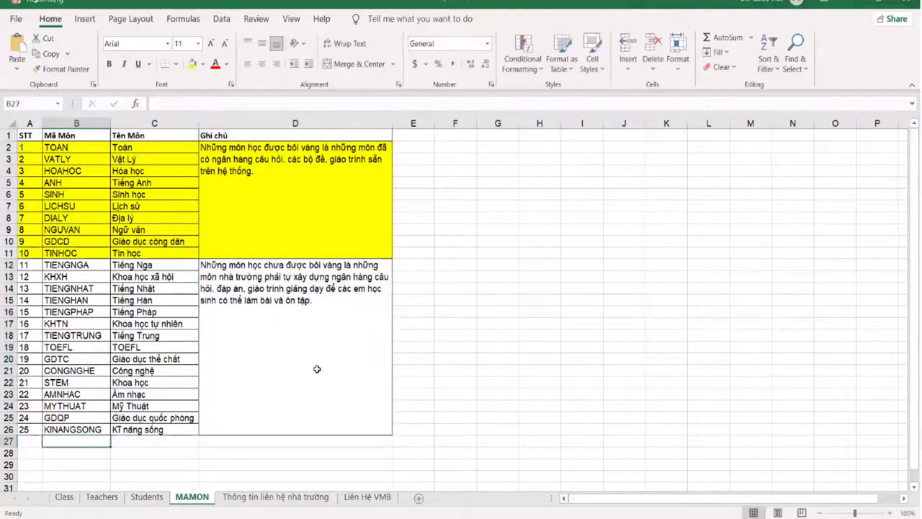
{"action": "left_click", "coordinate": [333, 272]}
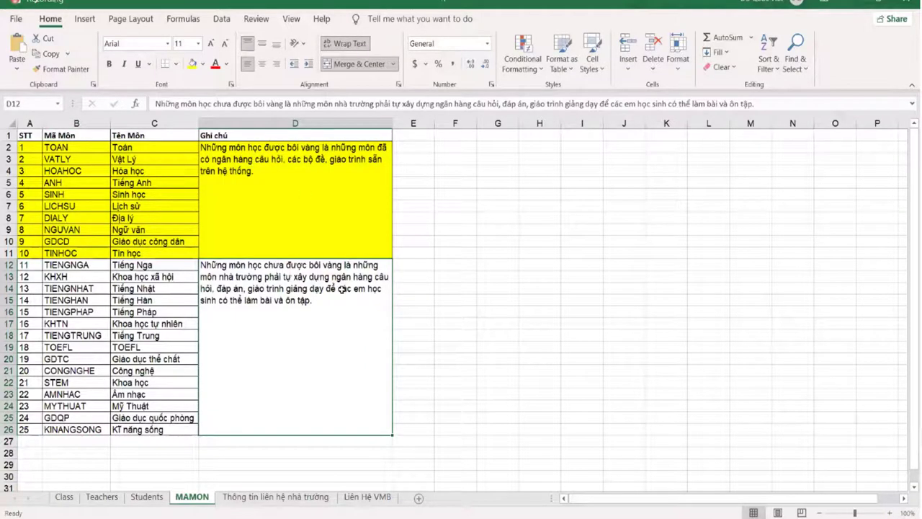
{"action": "left_click", "coordinate": [70, 438]}
{"action": "left_click_drag", "start_coordinate": [70, 438], "coordinate": [73, 440]}
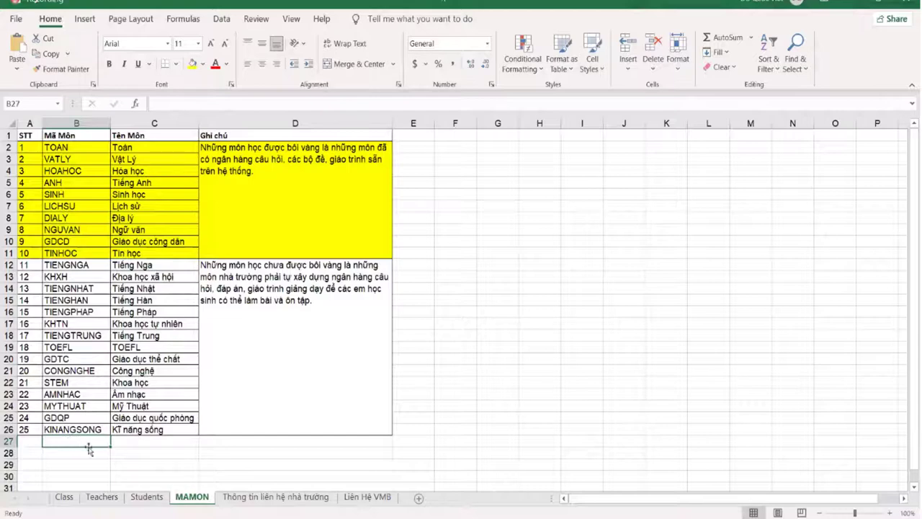
{"action": "key", "text": "Right"}
{"action": "left_click", "coordinate": [301, 465]}
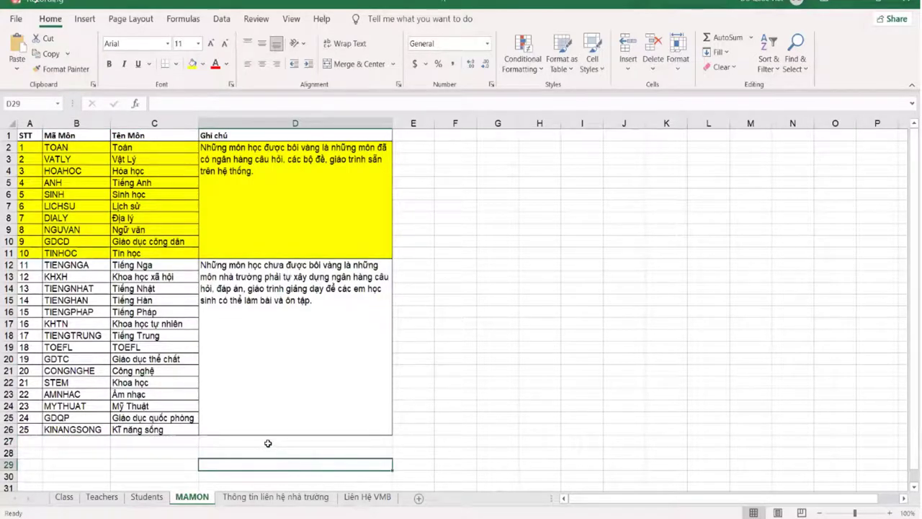
Step: Look over the school contact information and Liên Hệ VMB sheets
{"action": "left_click", "coordinate": [272, 497]}
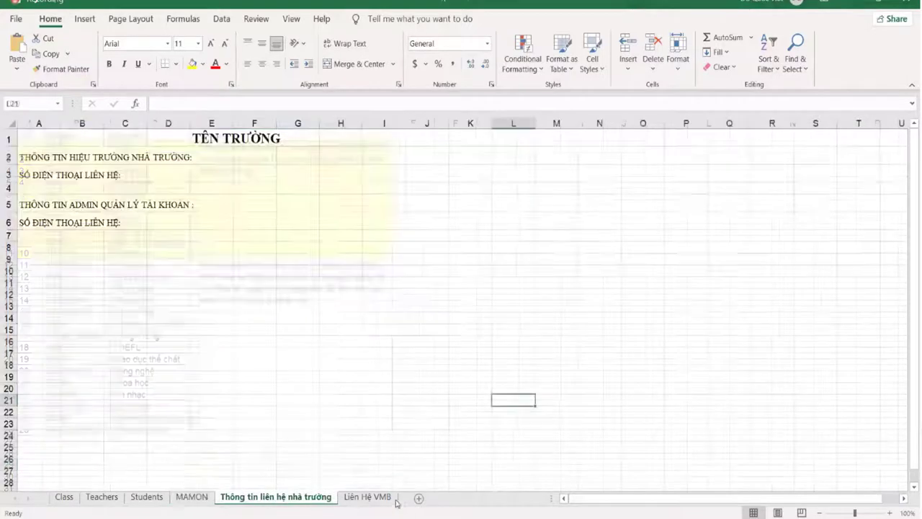
{"action": "left_click", "coordinate": [366, 497]}
{"action": "left_click", "coordinate": [281, 496]}
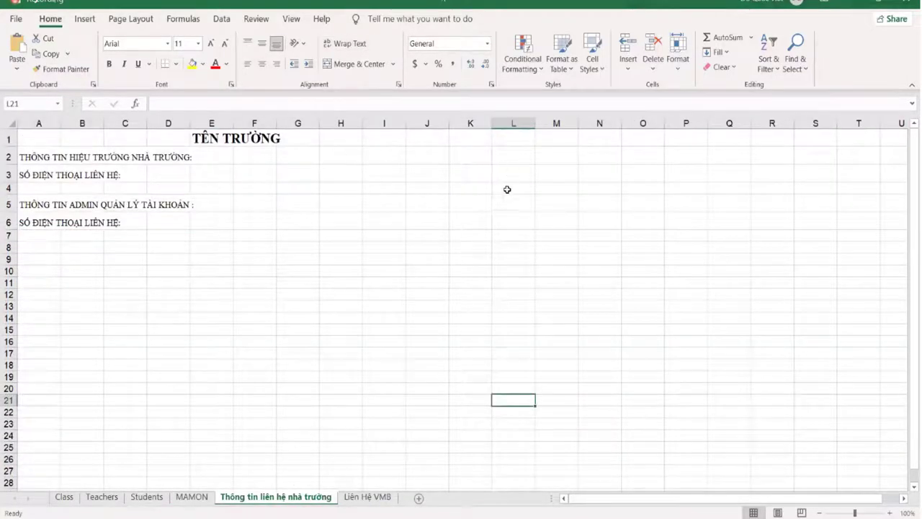
{"action": "left_click", "coordinate": [341, 173]}
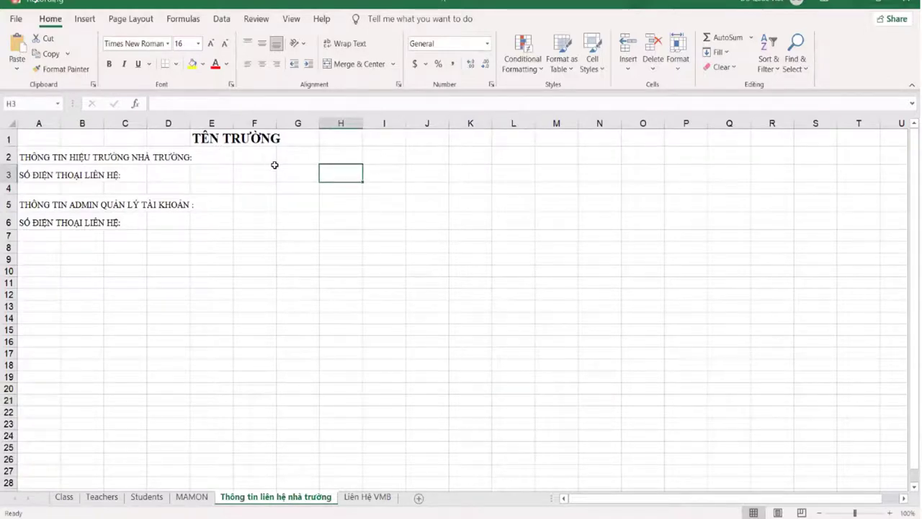
{"action": "left_click", "coordinate": [216, 157]}
{"action": "left_click", "coordinate": [174, 228]}
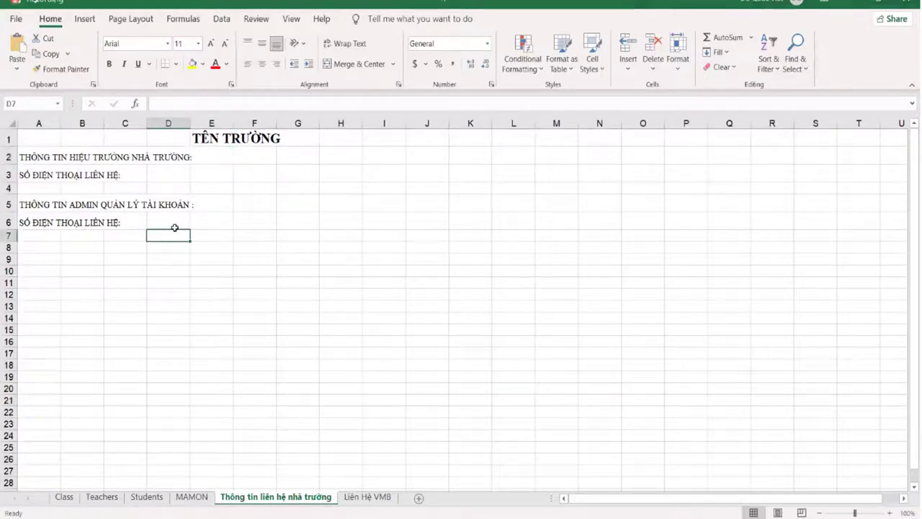
{"action": "left_click", "coordinate": [289, 185]}
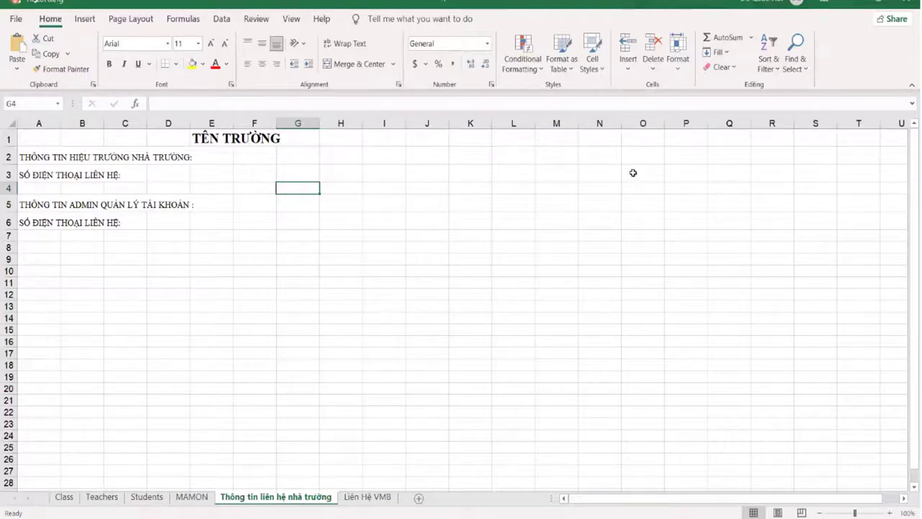
Step: Close the template and Students workbooks, answering the save prompt, and hide the folder window
{"action": "key", "text": "ctrl+w"}
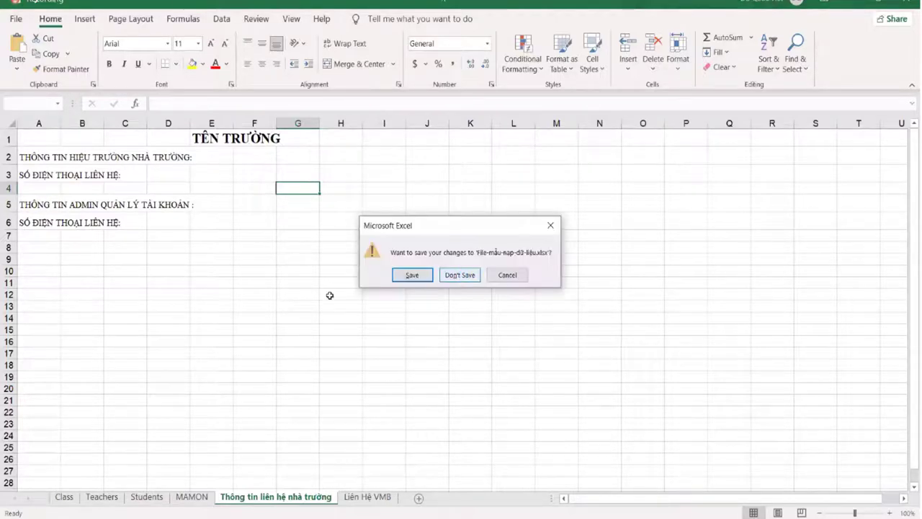
{"action": "left_click", "coordinate": [453, 273]}
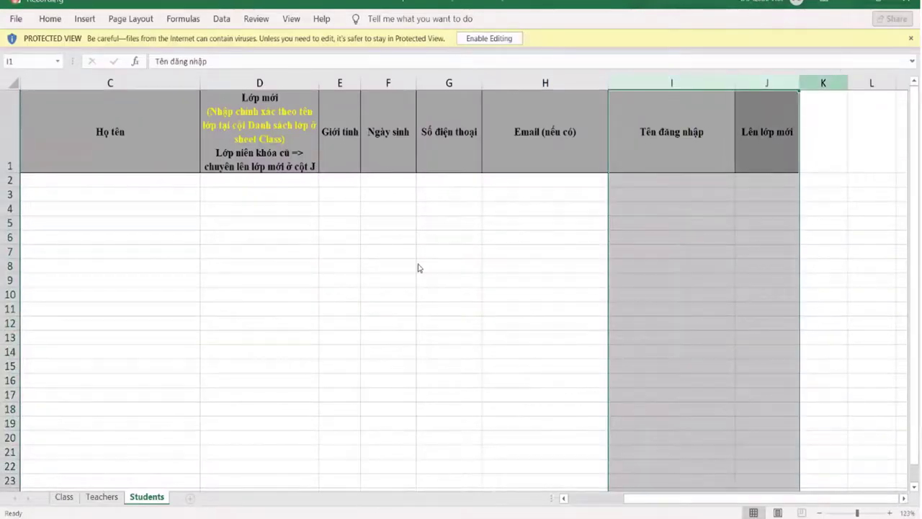
{"action": "key", "text": "ctrl+w"}
{"action": "key", "text": "super+d"}
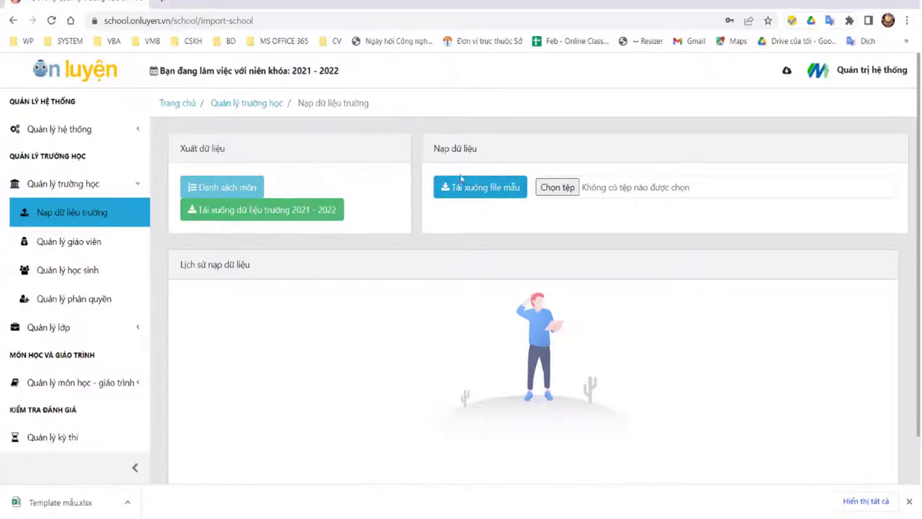
Step: Go to Quản lý giáo viên and scroll through the Danh sách giáo viên list
{"action": "left_click", "coordinate": [76, 244]}
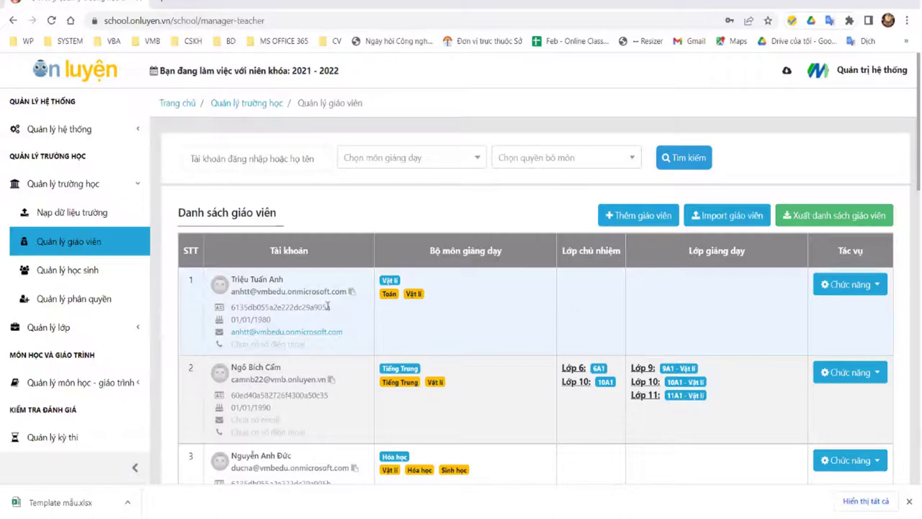
{"action": "scroll", "coordinate": [250, 300], "scroll_direction": "down", "scroll_amount": 1}
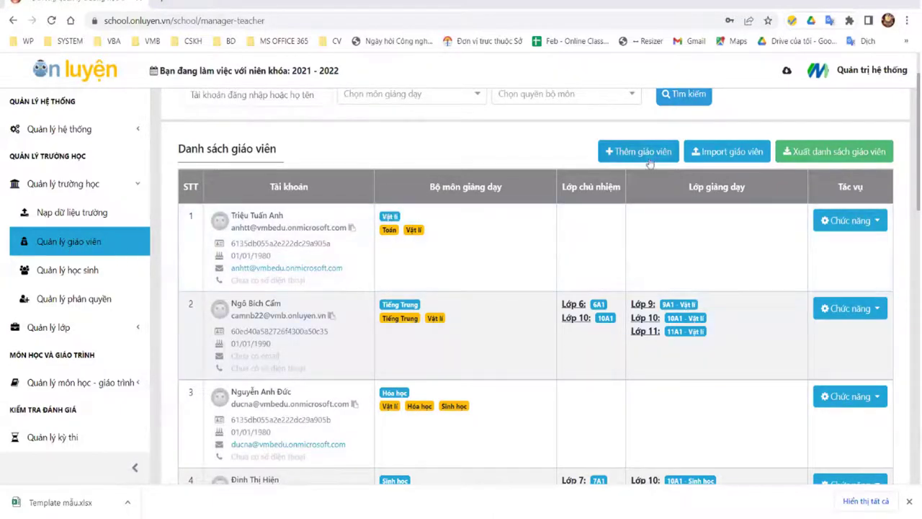
{"action": "left_click", "coordinate": [647, 154]}
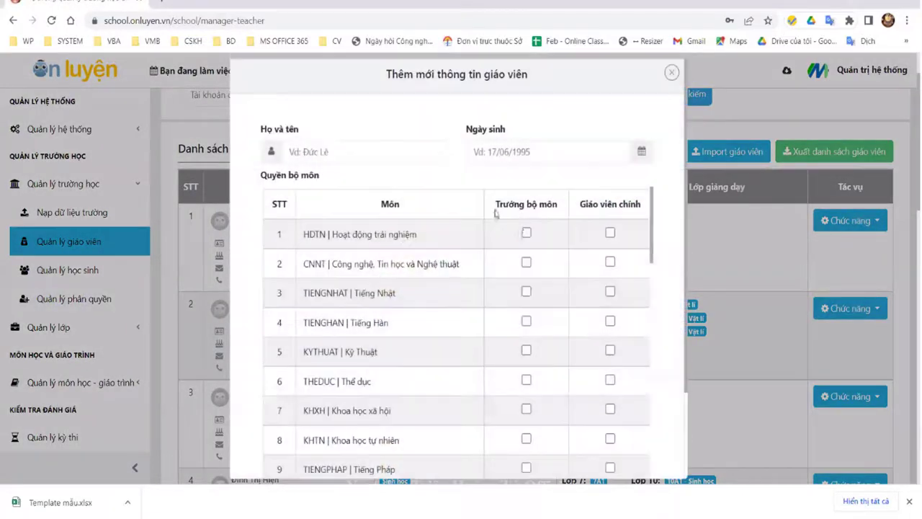
{"action": "scroll", "coordinate": [556, 233], "scroll_direction": "down", "scroll_amount": 8}
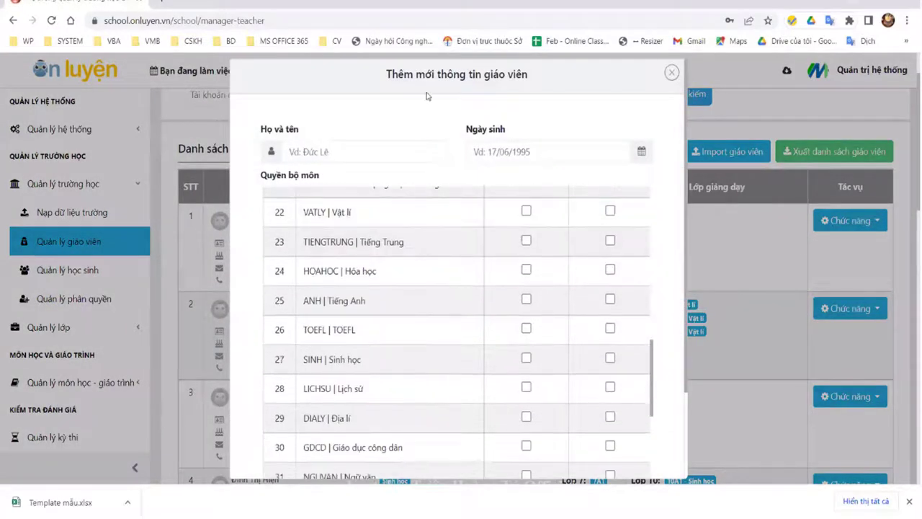
{"action": "double_click", "coordinate": [401, 73]}
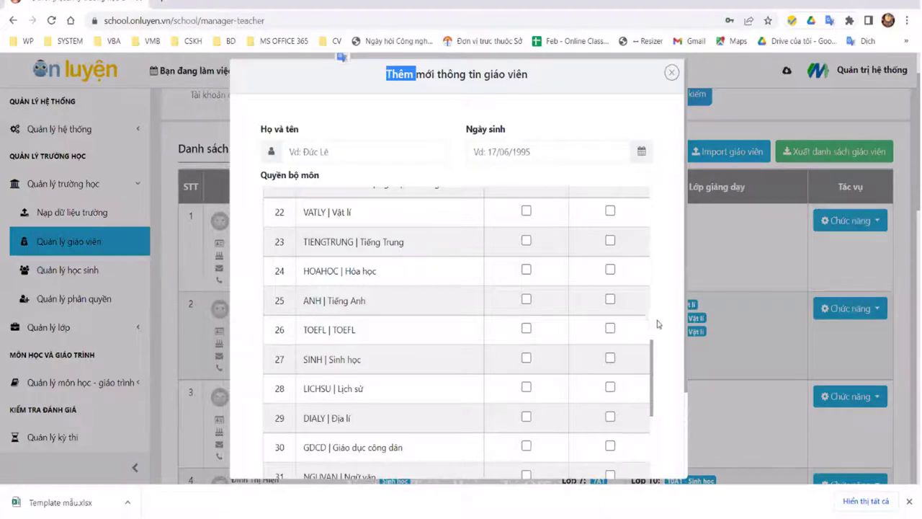
{"action": "left_click_drag", "start_coordinate": [653, 347], "coordinate": [648, 188]}
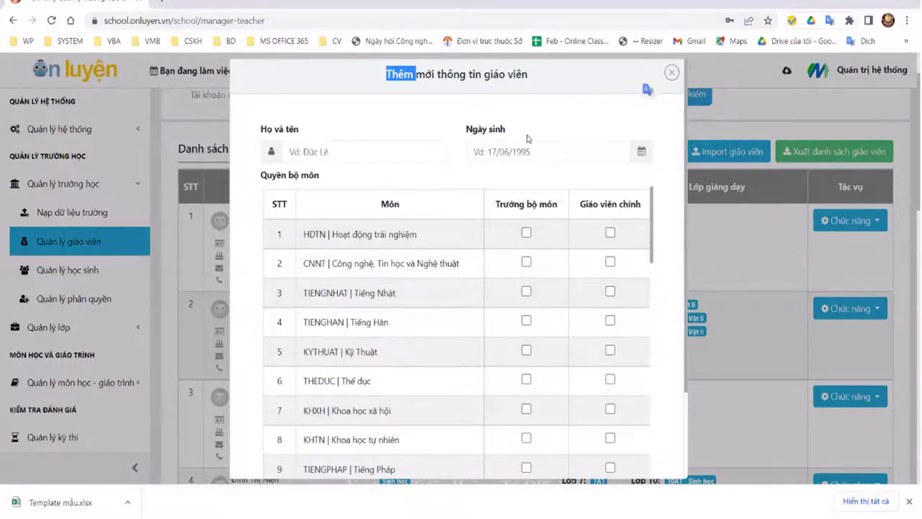
{"action": "left_click", "coordinate": [360, 154]}
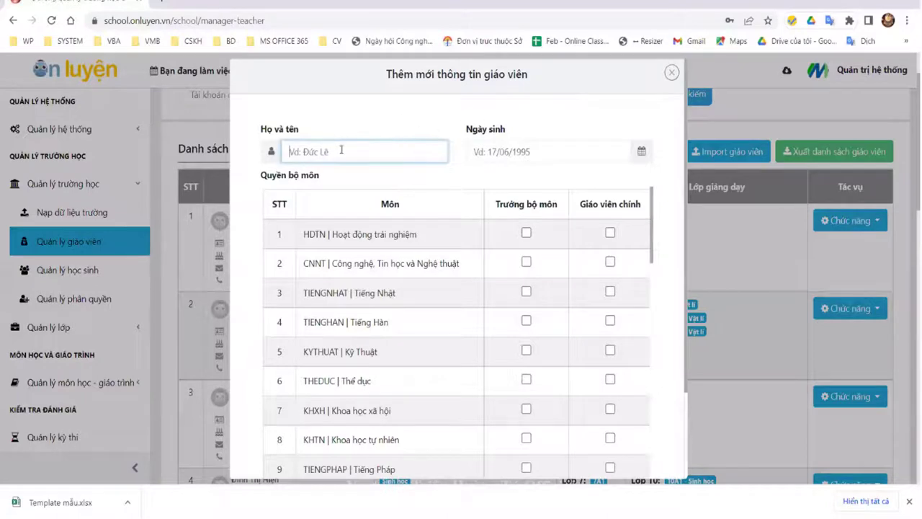
{"action": "left_click", "coordinate": [564, 154]}
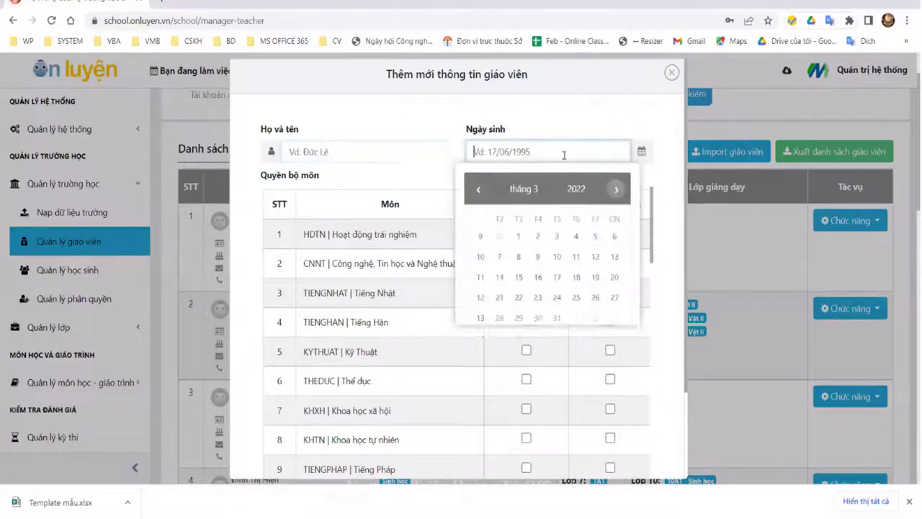
{"action": "left_click", "coordinate": [671, 229]}
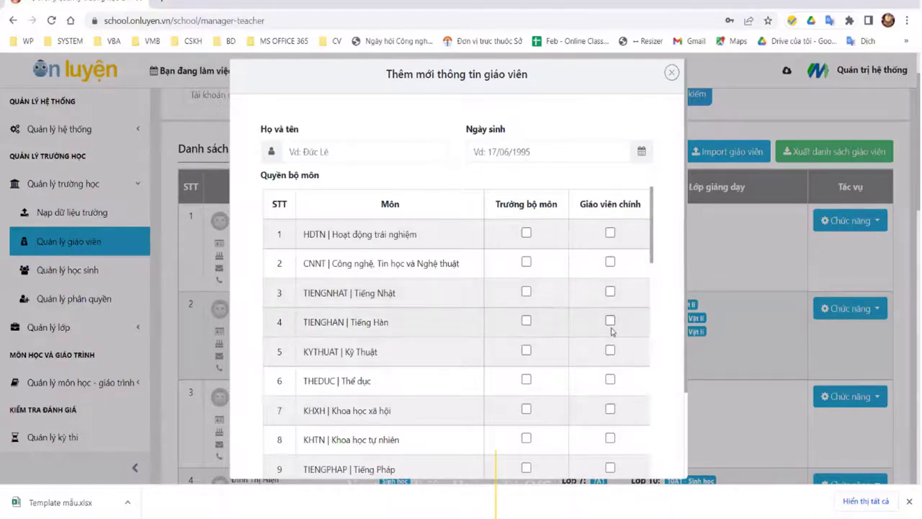
{"action": "left_click", "coordinate": [610, 322]}
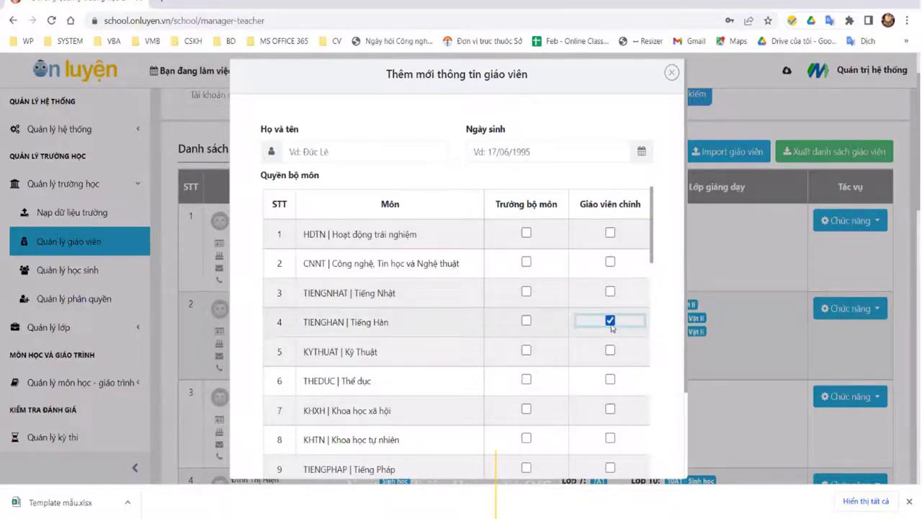
{"action": "left_click", "coordinate": [671, 73]}
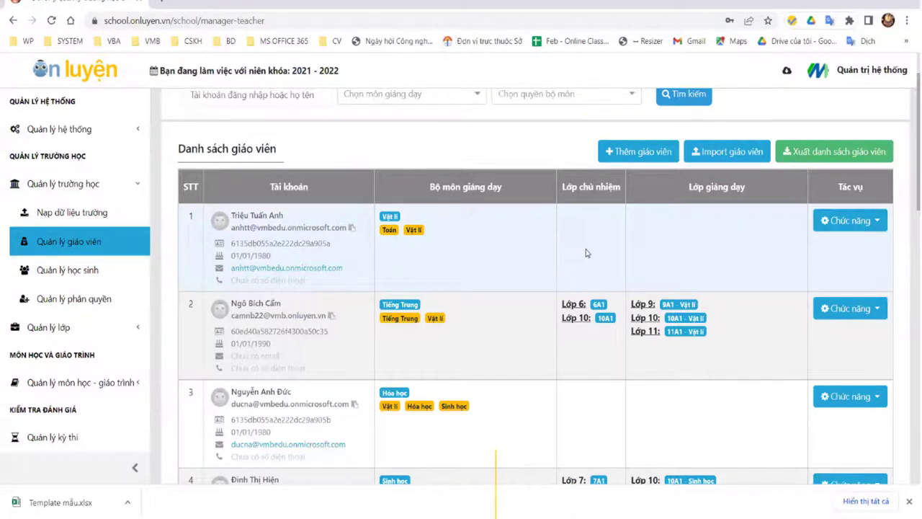
Step: Preview the first teacher's Đặt lại mật khẩu form and close it
{"action": "left_click", "coordinate": [865, 222]}
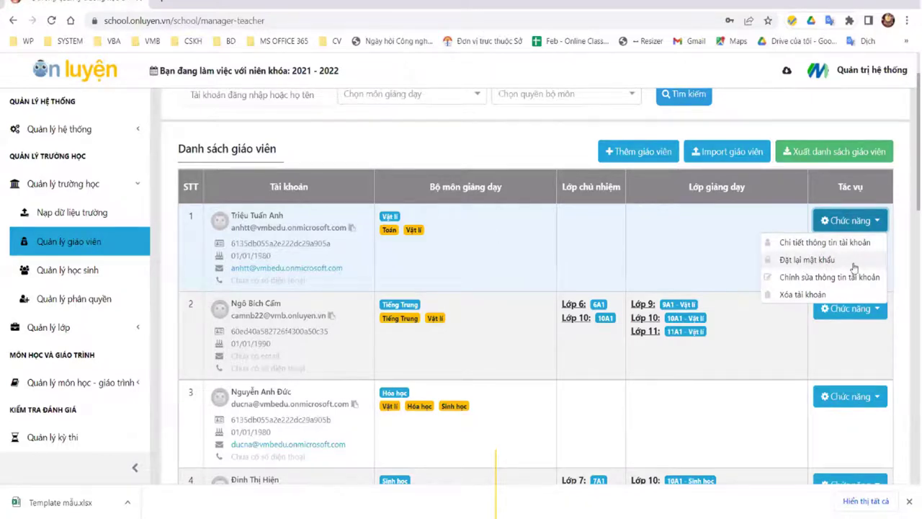
{"action": "left_click", "coordinate": [837, 261]}
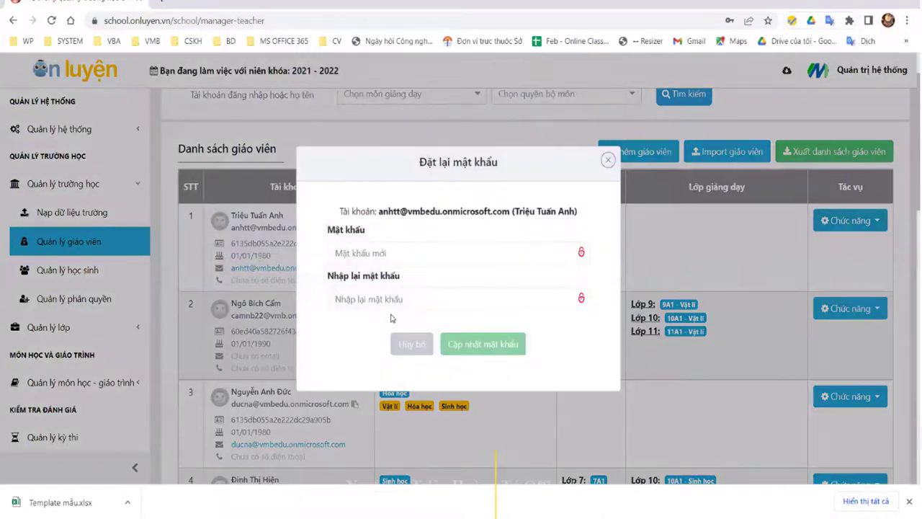
{"action": "left_click", "coordinate": [607, 160]}
Step: Preview the edit-info form without changes, then open Chi tiết thông tin tài khoản
{"action": "left_click", "coordinate": [849, 220]}
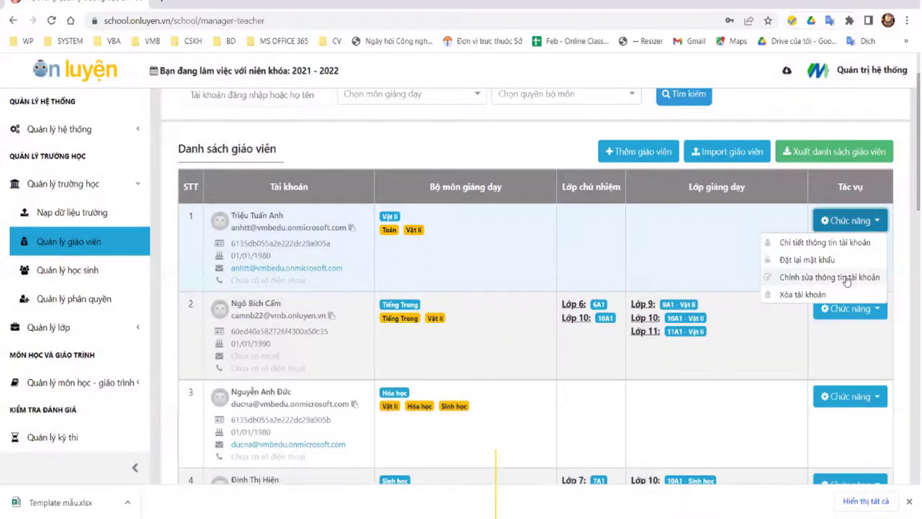
{"action": "left_click", "coordinate": [819, 277]}
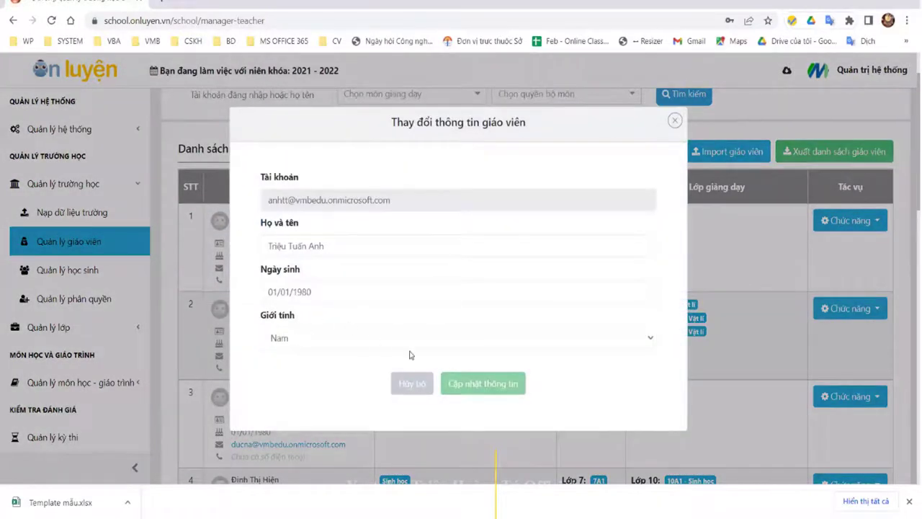
{"action": "left_click", "coordinate": [366, 249]}
{"action": "left_click", "coordinate": [343, 294]}
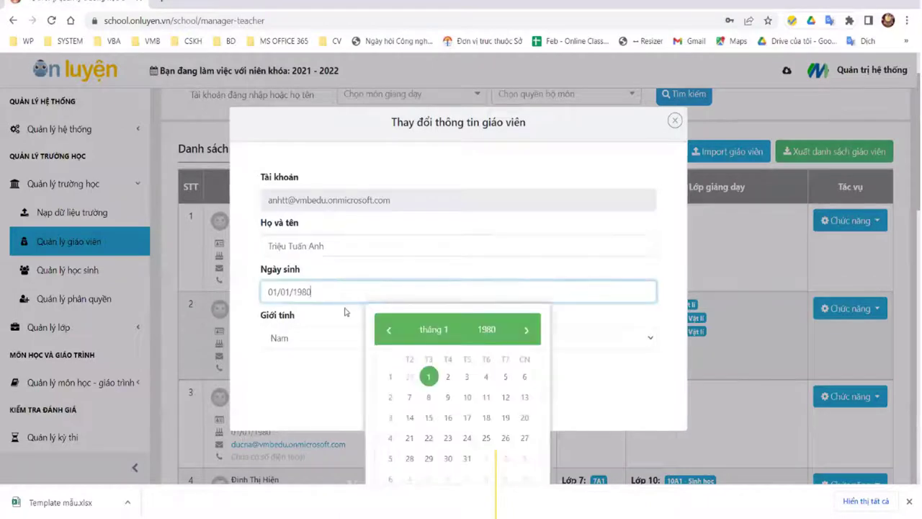
{"action": "left_click", "coordinate": [324, 341]}
{"action": "left_click", "coordinate": [675, 120]}
{"action": "left_click", "coordinate": [674, 120]}
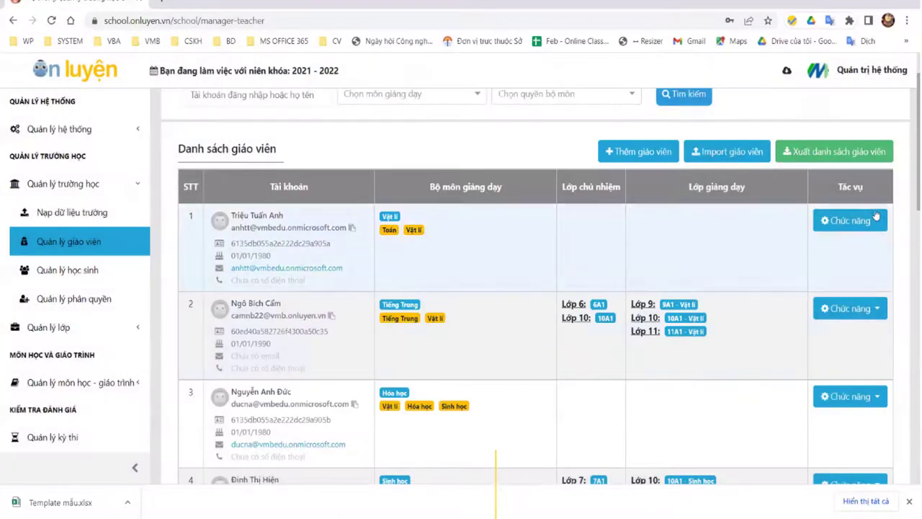
{"action": "left_click", "coordinate": [873, 220]}
{"action": "left_click", "coordinate": [813, 242]}
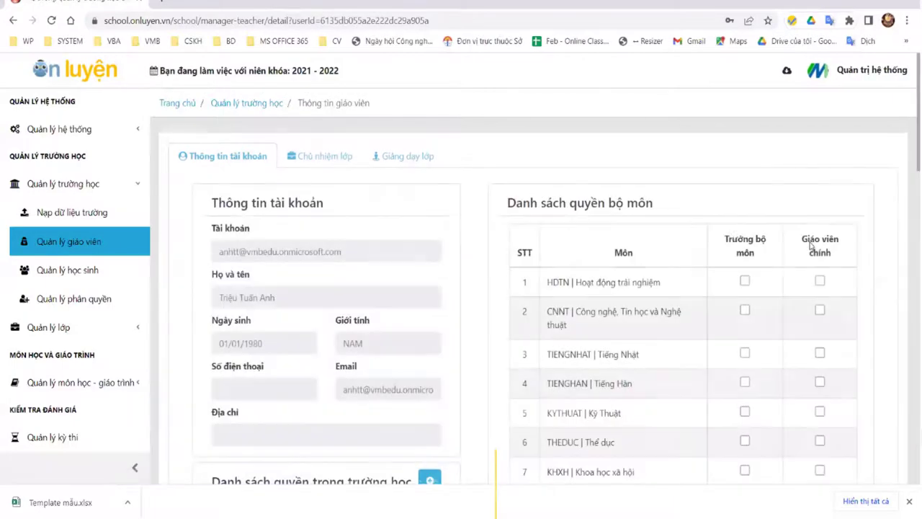
Step: Grant the teacher Giáo viên chính rights for TIENGPHAP and KHXH, confirming each
{"action": "scroll", "coordinate": [745, 232], "scroll_direction": "down", "scroll_amount": 3}
{"action": "scroll", "coordinate": [800, 212], "scroll_direction": "up", "scroll_amount": 3}
{"action": "scroll", "coordinate": [784, 278], "scroll_direction": "down", "scroll_amount": 3}
{"action": "left_click", "coordinate": [819, 275]}
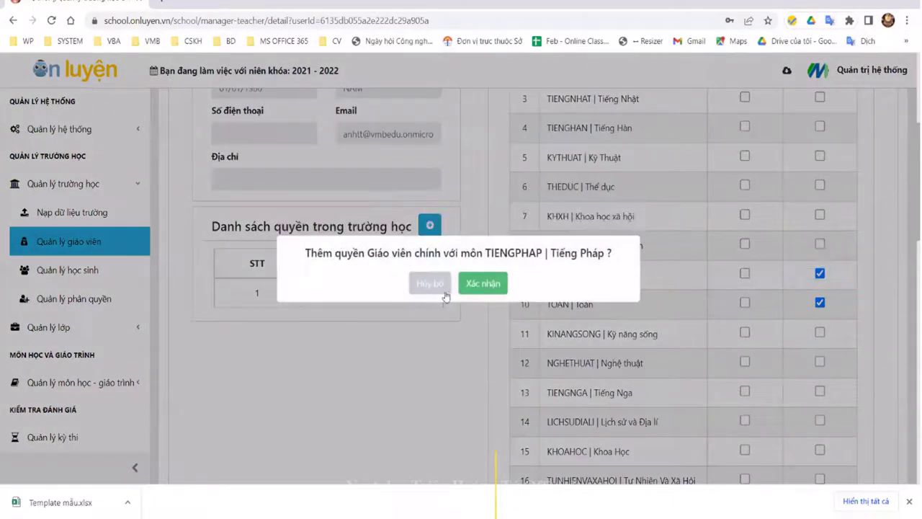
{"action": "left_click", "coordinate": [483, 282]}
{"action": "left_click", "coordinate": [820, 214]}
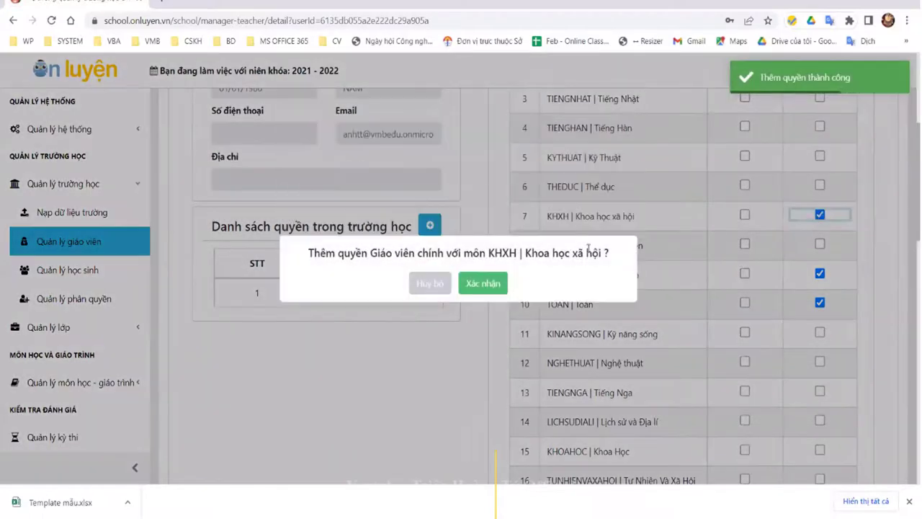
{"action": "left_click", "coordinate": [483, 281]}
Step: Make the teacher Trưởng bộ môn for KHXH and confirm
{"action": "scroll", "coordinate": [818, 231], "scroll_direction": "up", "scroll_amount": 3}
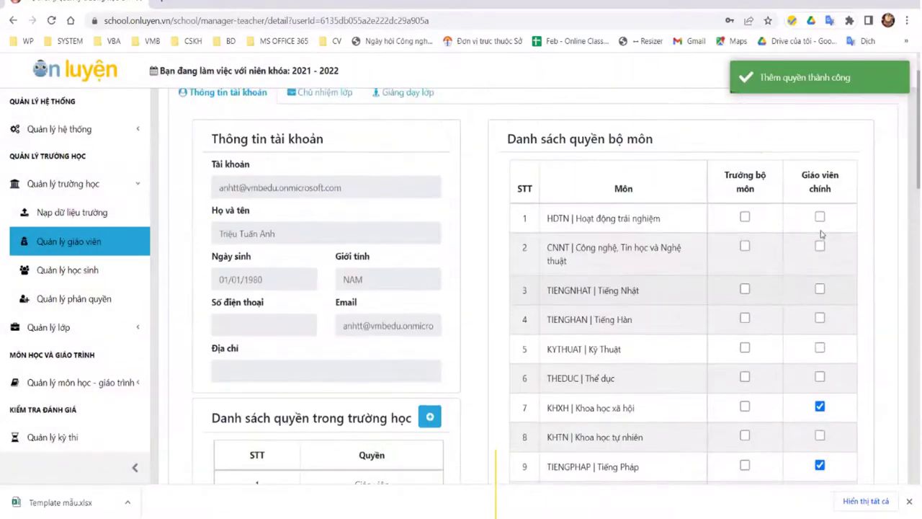
{"action": "scroll", "coordinate": [815, 305], "scroll_direction": "down", "scroll_amount": 3}
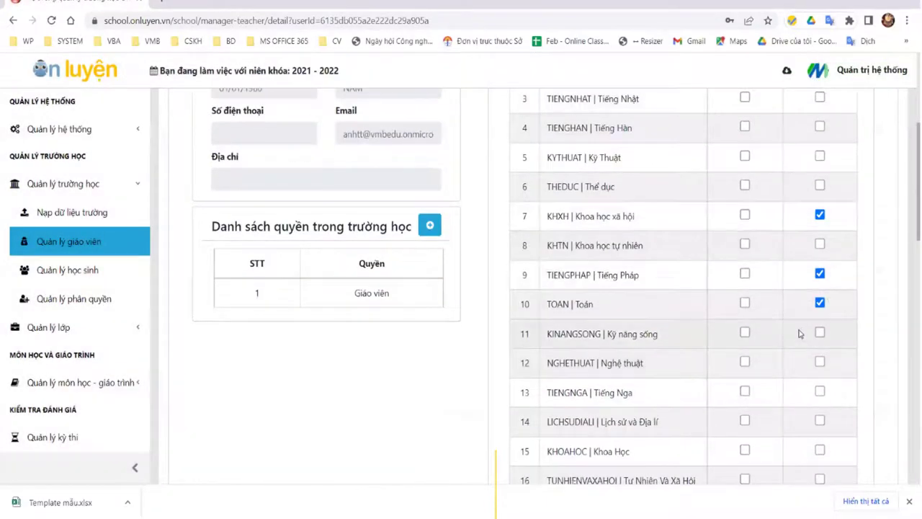
{"action": "scroll", "coordinate": [798, 334], "scroll_direction": "up", "scroll_amount": 3}
{"action": "left_click", "coordinate": [745, 470]}
{"action": "left_click", "coordinate": [482, 283]}
Step: Check the homeroom and teaching class tabs, then go back to the teacher list
{"action": "scroll", "coordinate": [432, 237], "scroll_direction": "down", "scroll_amount": 3}
{"action": "scroll", "coordinate": [320, 180], "scroll_direction": "up", "scroll_amount": 3}
{"action": "left_click", "coordinate": [322, 159]}
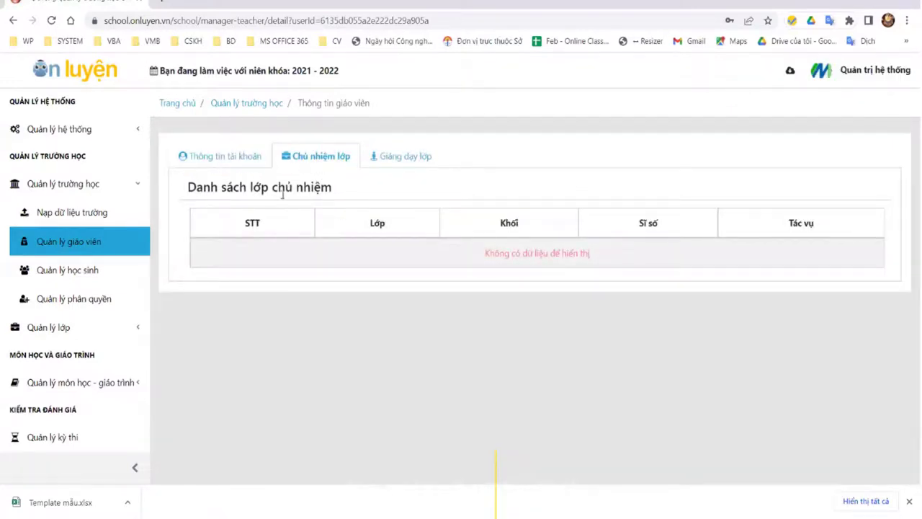
{"action": "left_click", "coordinate": [432, 164]}
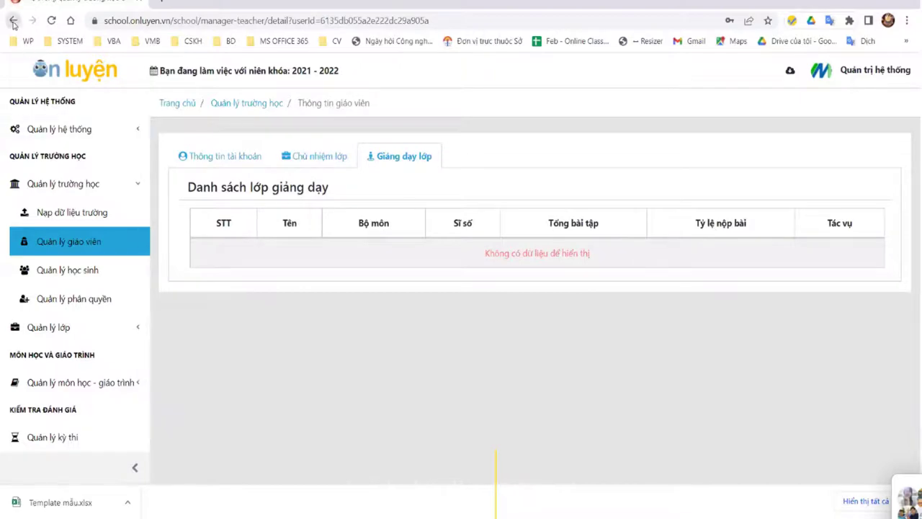
{"action": "left_click", "coordinate": [12, 21]}
{"action": "scroll", "coordinate": [793, 338], "scroll_direction": "down", "scroll_amount": 2}
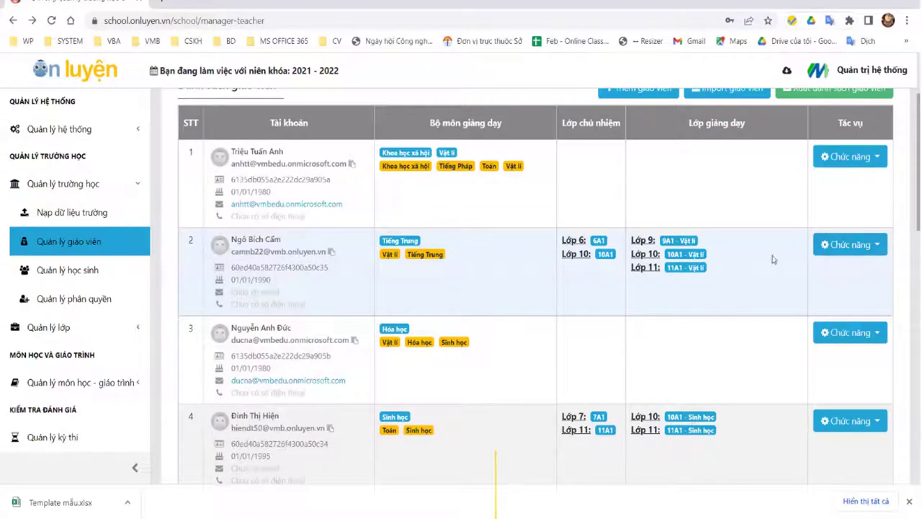
{"action": "left_click", "coordinate": [850, 244]}
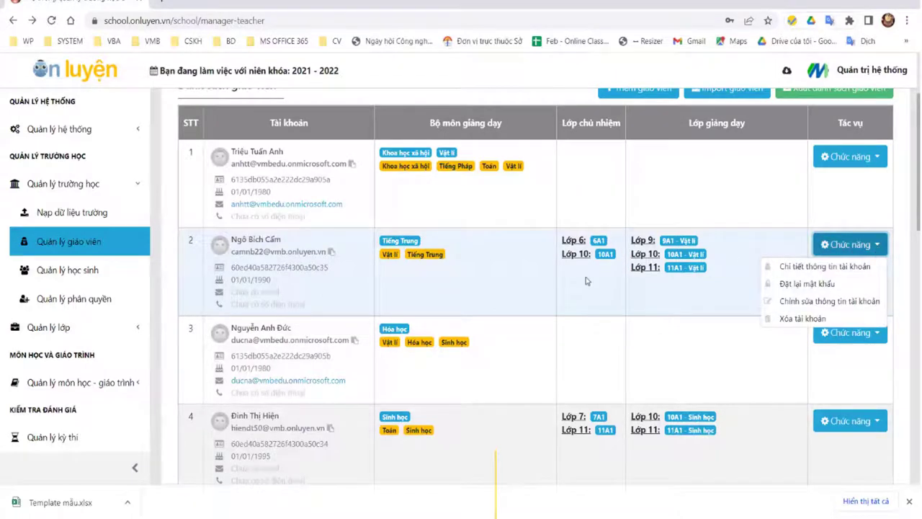
{"action": "left_click", "coordinate": [583, 245]}
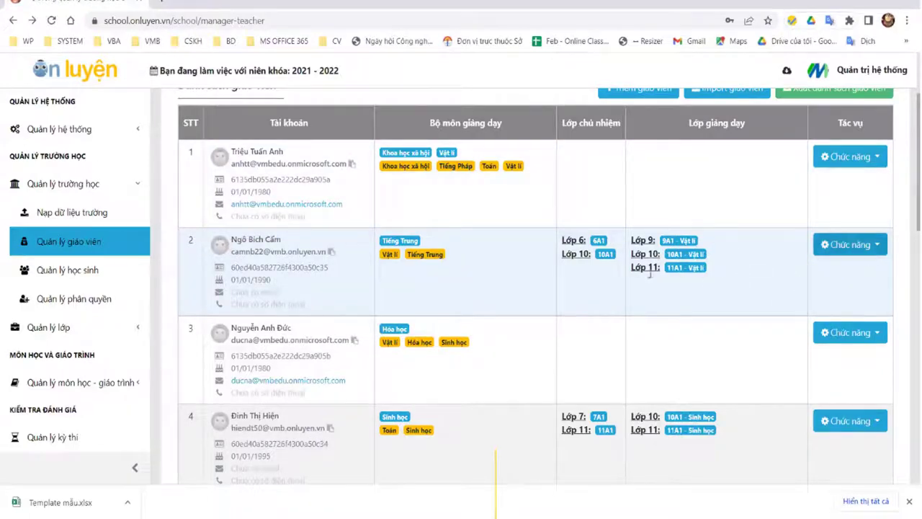
{"action": "scroll", "coordinate": [792, 330], "scroll_direction": "down", "scroll_amount": 3}
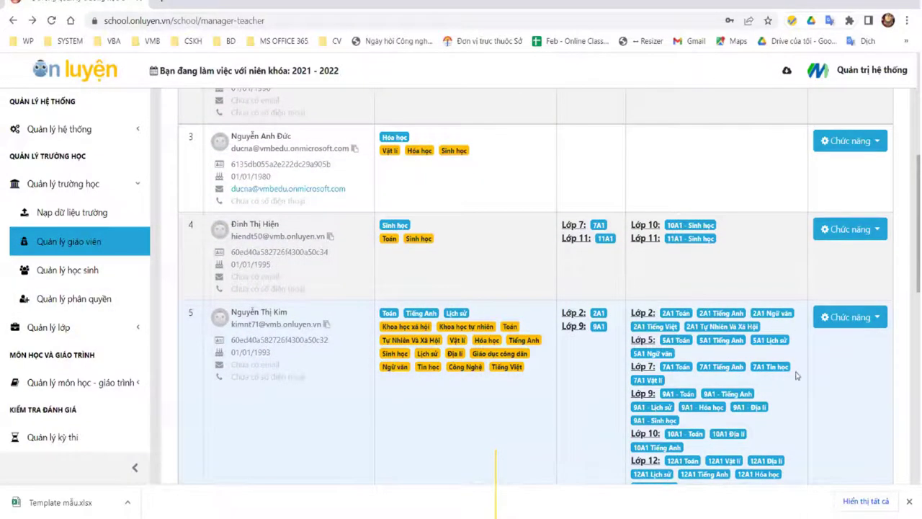
{"action": "scroll", "coordinate": [496, 240], "scroll_direction": "down", "scroll_amount": 3}
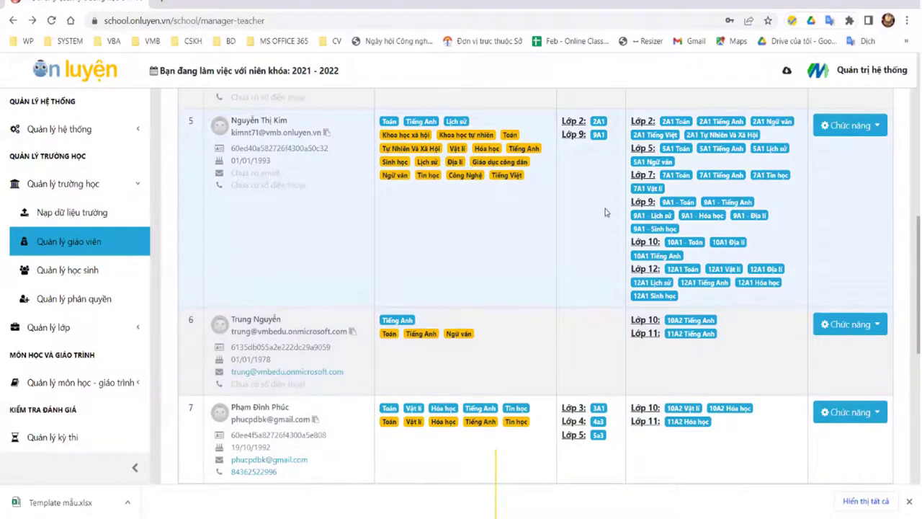
{"action": "scroll", "coordinate": [605, 221], "scroll_direction": "down", "scroll_amount": 2}
{"action": "scroll", "coordinate": [589, 252], "scroll_direction": "up", "scroll_amount": 3}
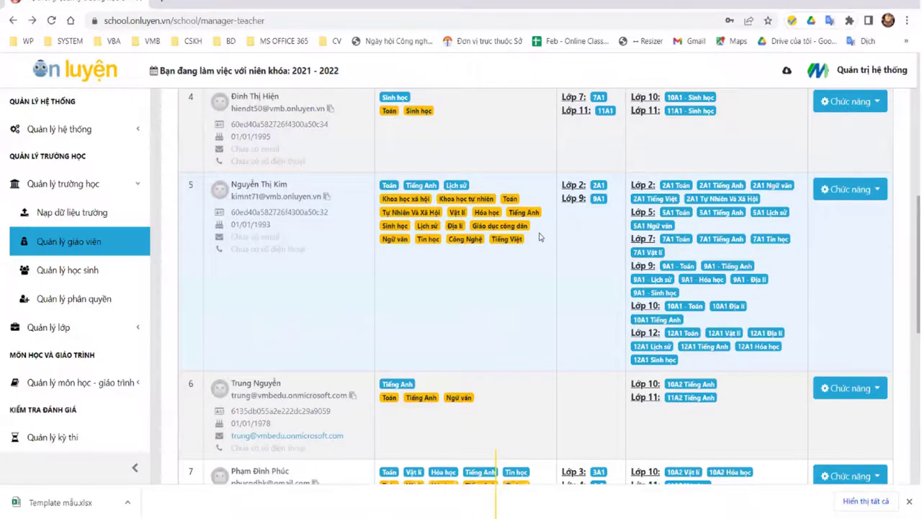
{"action": "scroll", "coordinate": [631, 249], "scroll_direction": "up", "scroll_amount": 6}
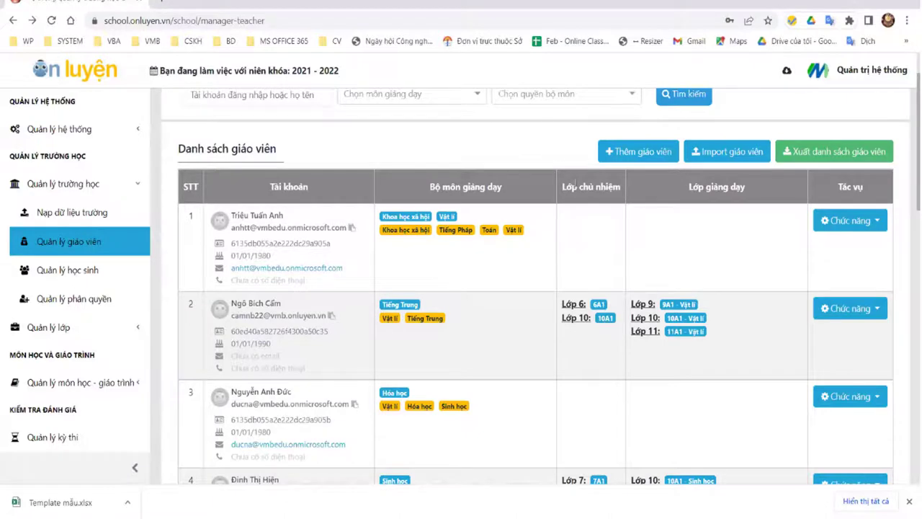
{"action": "left_click", "coordinate": [841, 220]}
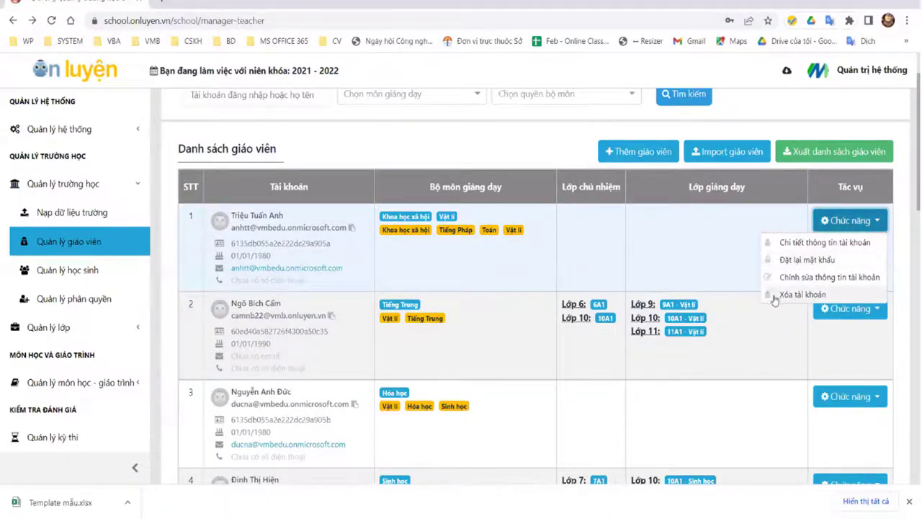
{"action": "left_click", "coordinate": [721, 173]}
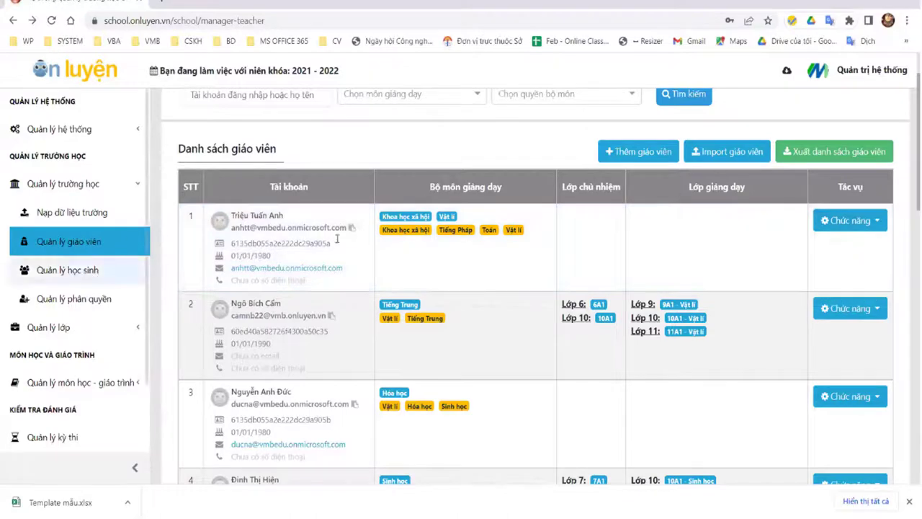
{"action": "left_click", "coordinate": [724, 152]}
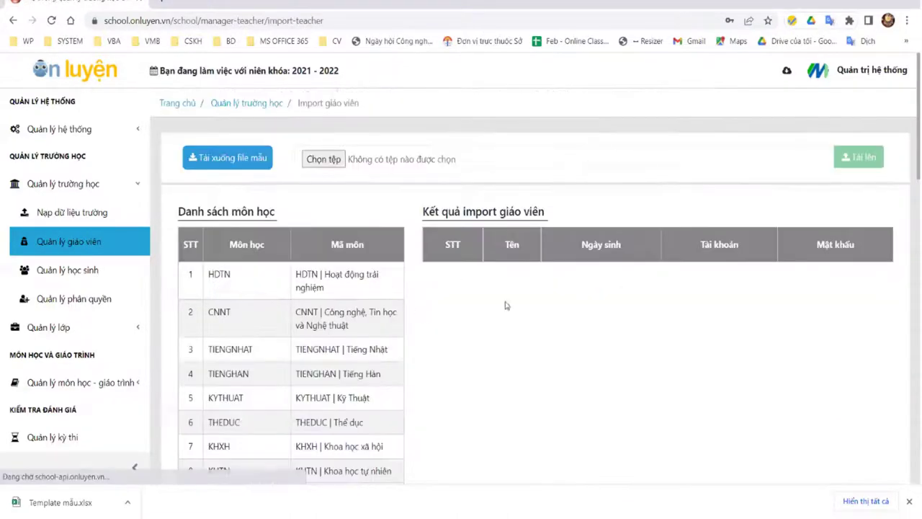
{"action": "left_click", "coordinate": [323, 159]}
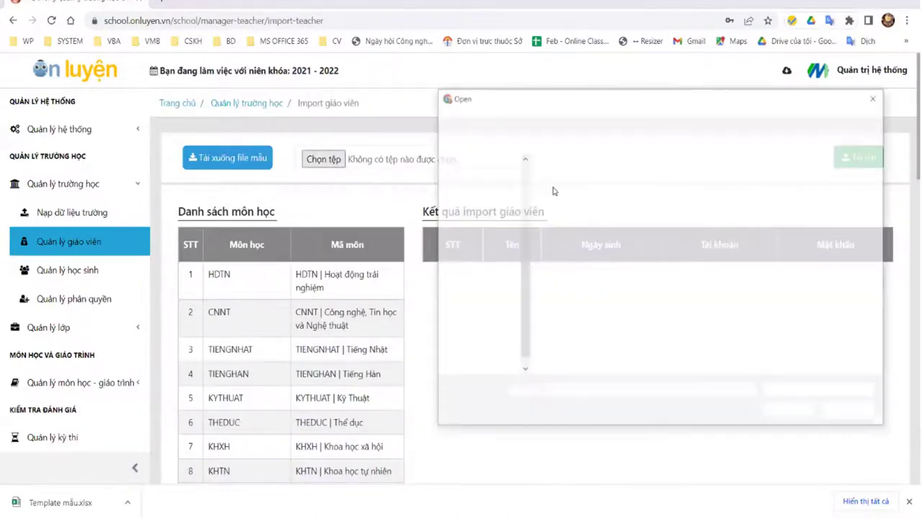
{"action": "key", "text": "Escape"}
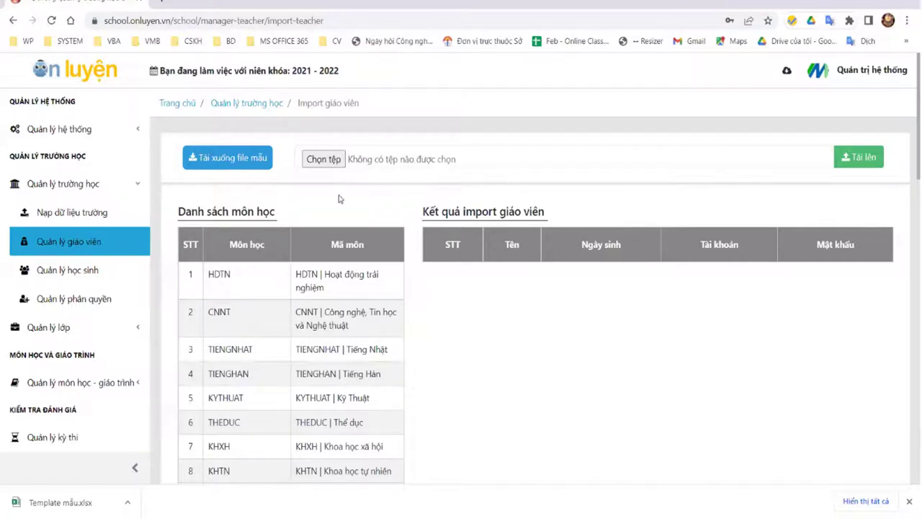
{"action": "left_click", "coordinate": [61, 245]}
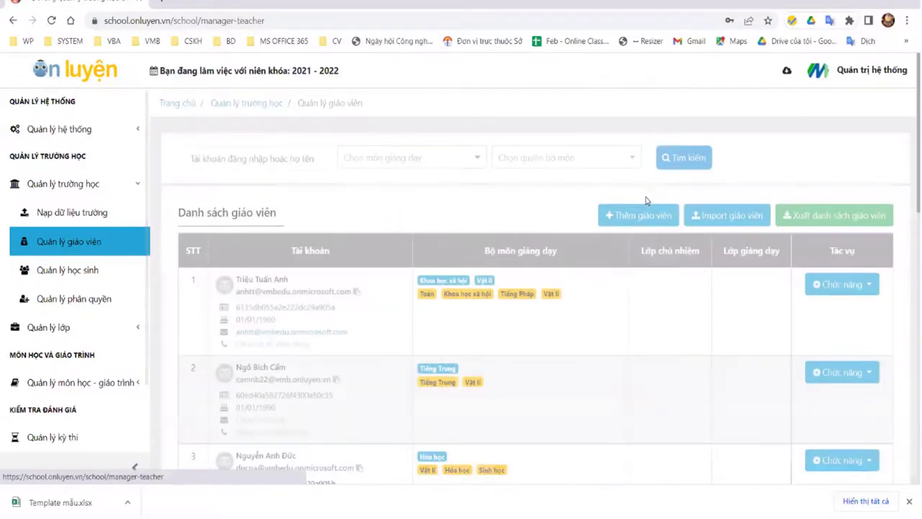
Step: Run Xuất danh sách giáo viên and accept the name DS tài khoản giáo viên.xlsx
{"action": "left_click", "coordinate": [826, 218]}
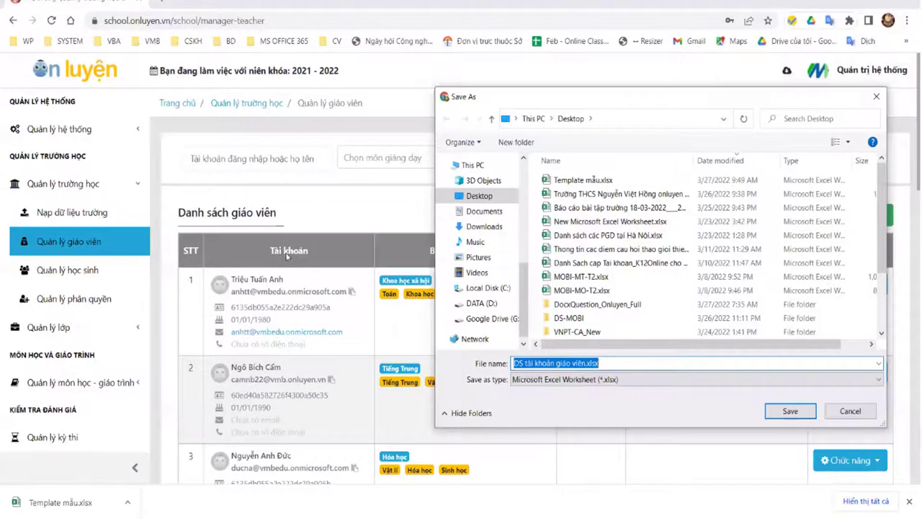
{"action": "key", "text": "Return"}
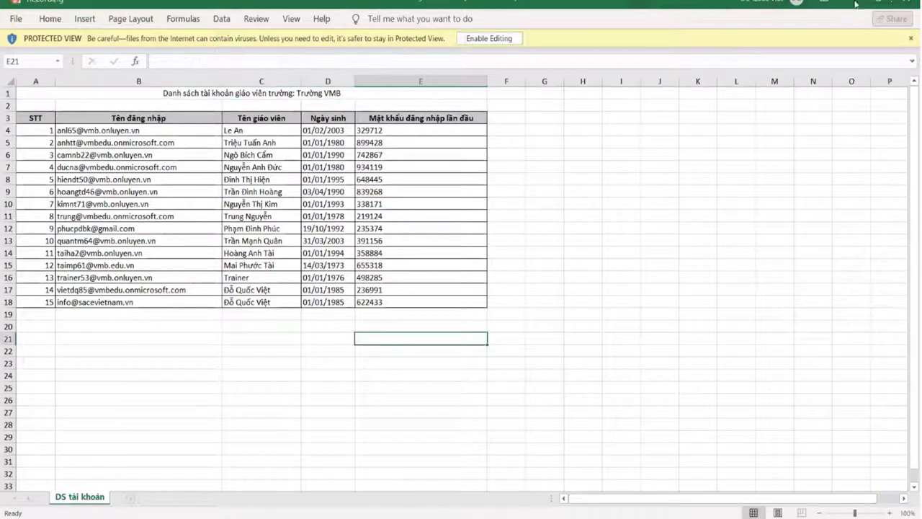
Step: Check the first login in B4 and name in C4, then switch back to Quản lý giáo viên
{"action": "left_click", "coordinate": [145, 131]}
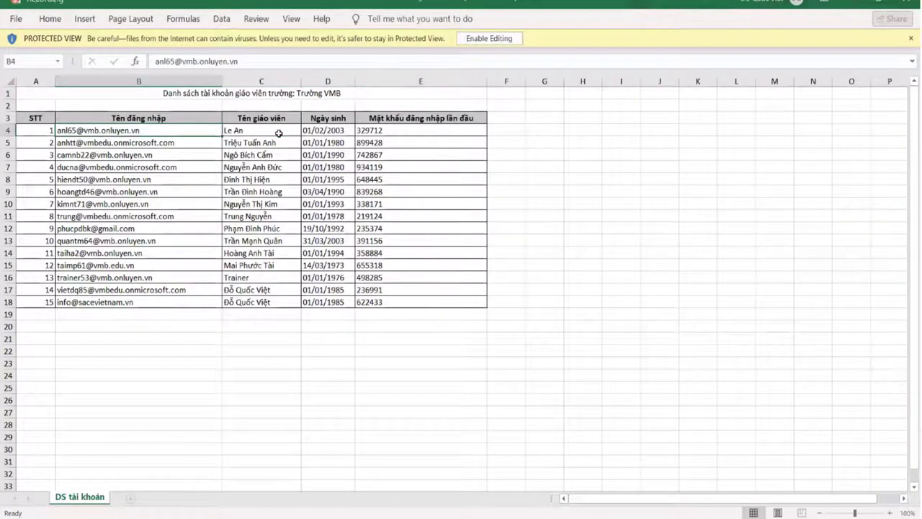
{"action": "left_click", "coordinate": [275, 133]}
{"action": "key", "text": "Right"}
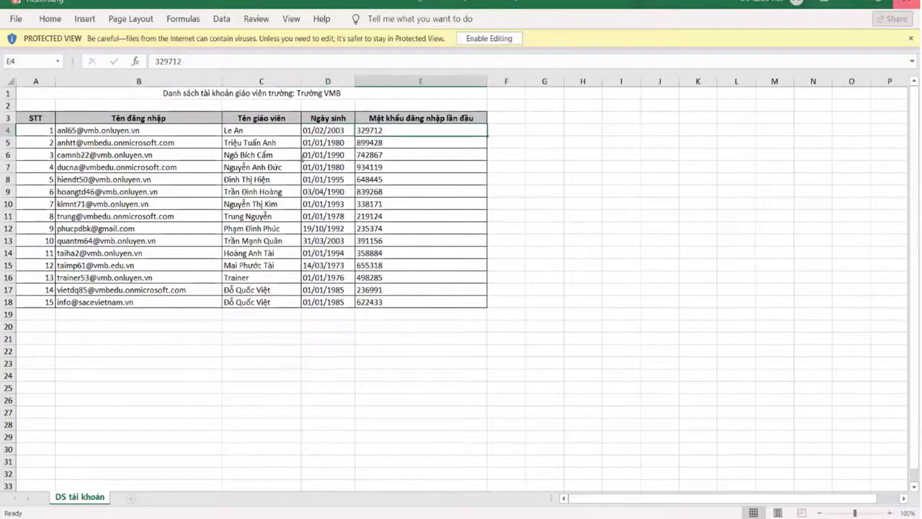
{"action": "key", "text": "alt+Tab"}
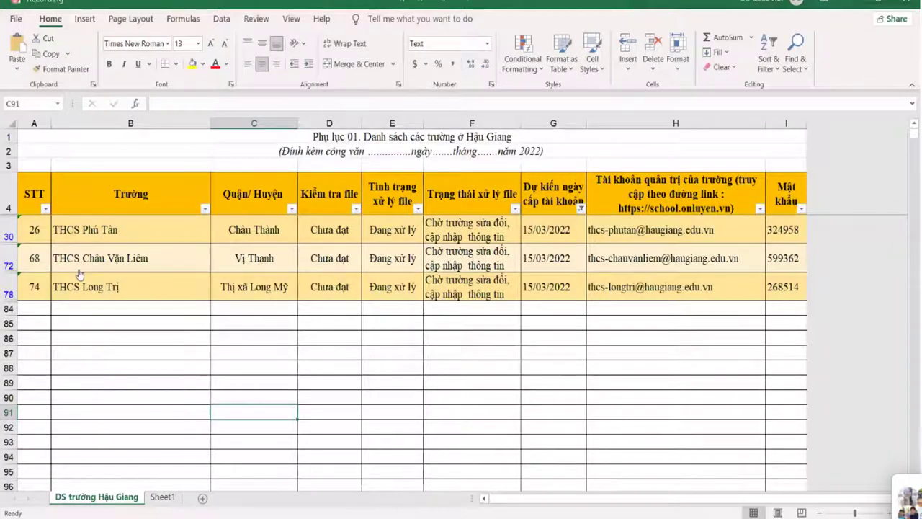
{"action": "key", "text": "alt+Tab"}
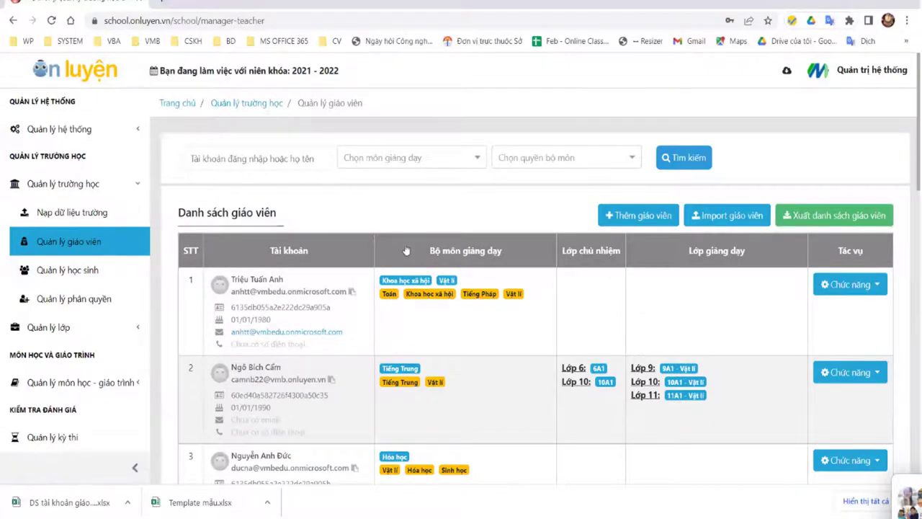
Step: Filter teachers to subject TOAN | Toán with role Trưởng bộ môn and browse the results
{"action": "left_click", "coordinate": [410, 157]}
{"action": "scroll", "coordinate": [389, 288], "scroll_direction": "down", "scroll_amount": 2}
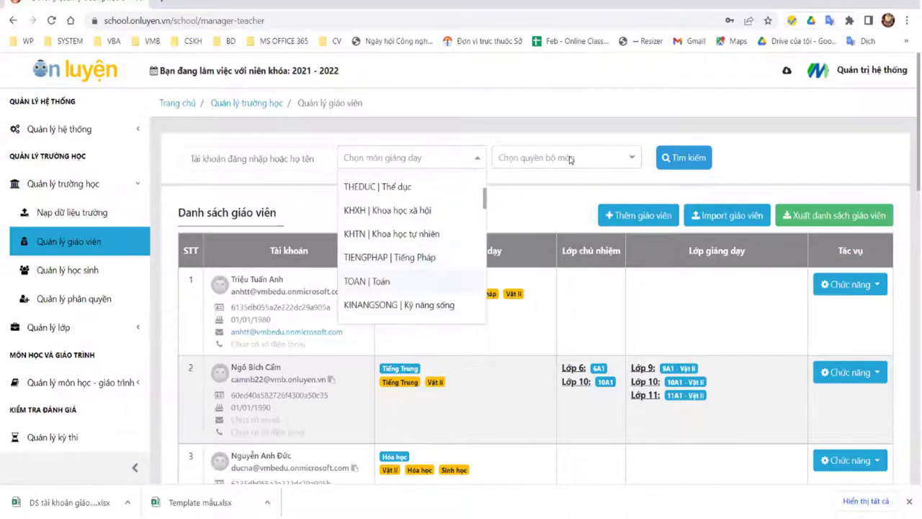
{"action": "left_click", "coordinate": [568, 158]}
{"action": "left_click", "coordinate": [566, 181]}
{"action": "left_click", "coordinate": [659, 159]}
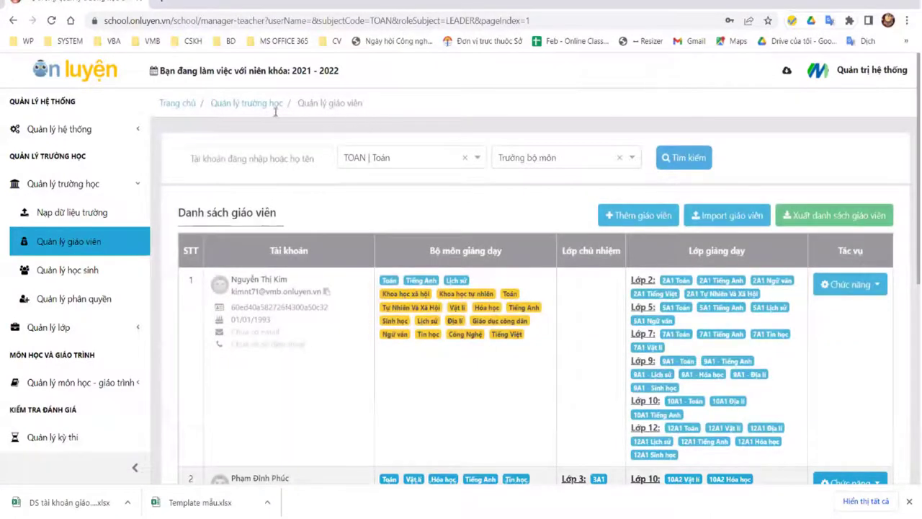
{"action": "scroll", "coordinate": [465, 119], "scroll_direction": "down", "scroll_amount": 1}
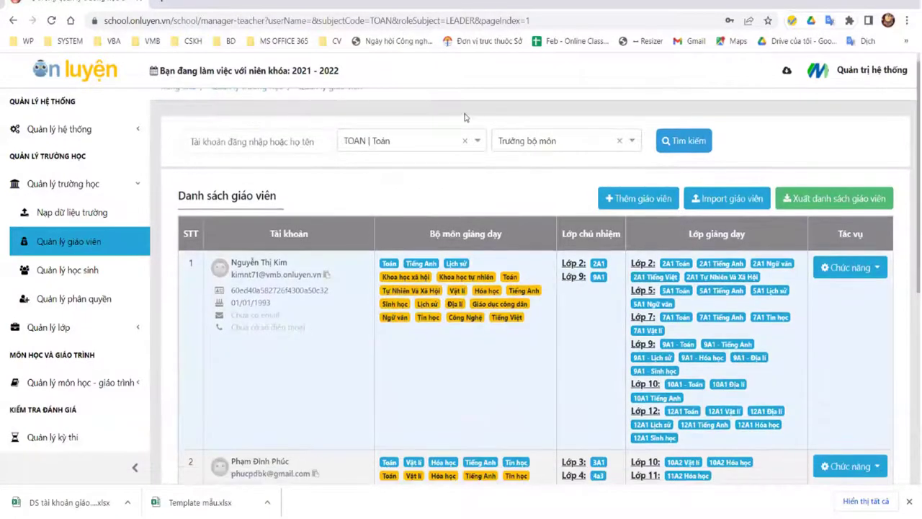
{"action": "scroll", "coordinate": [465, 119], "scroll_direction": "down", "scroll_amount": 3}
{"action": "scroll", "coordinate": [612, 109], "scroll_direction": "down", "scroll_amount": 1}
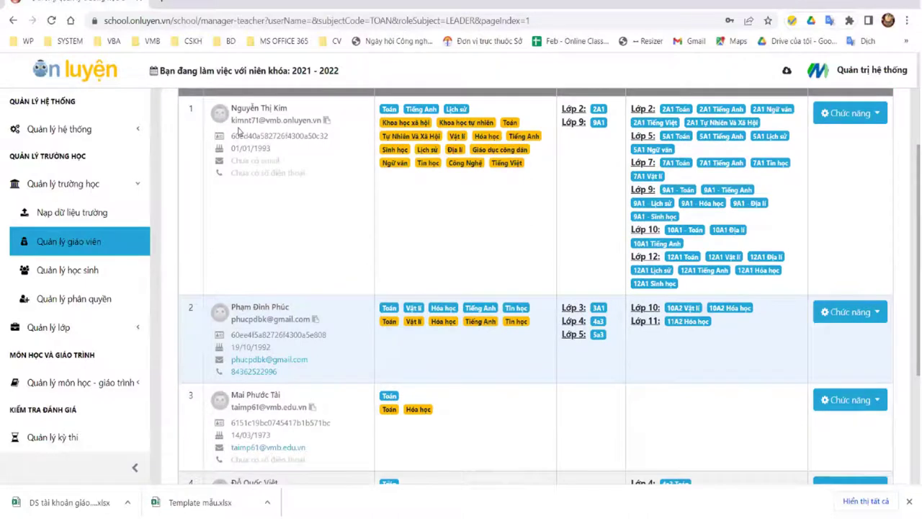
{"action": "scroll", "coordinate": [238, 129], "scroll_direction": "down", "scroll_amount": 4}
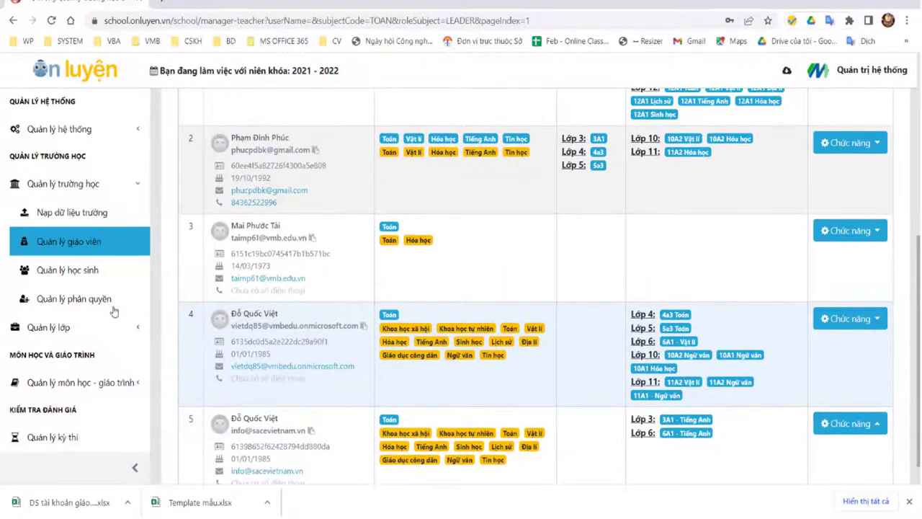
{"action": "scroll", "coordinate": [79, 270], "scroll_direction": "up", "scroll_amount": 7}
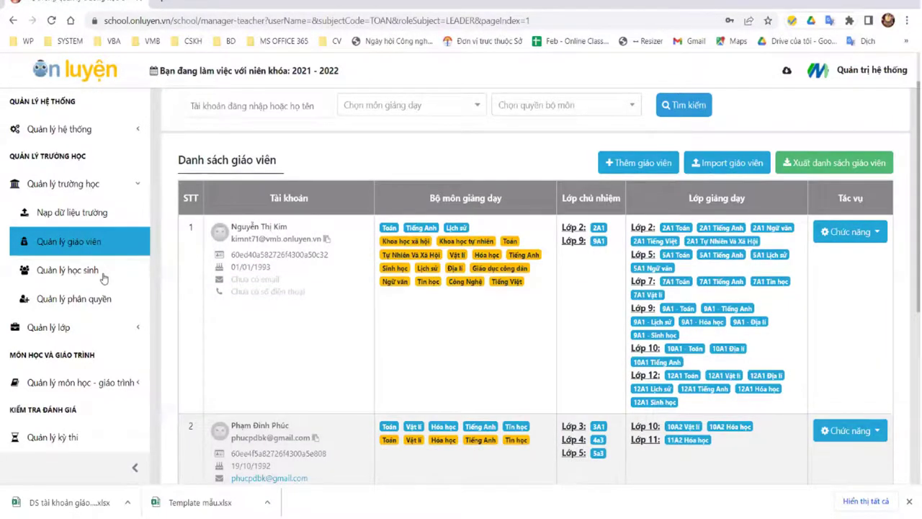
Step: In Quản lý học sinh, search Tìm theo tên for the student's full name
{"action": "left_click", "coordinate": [103, 277]}
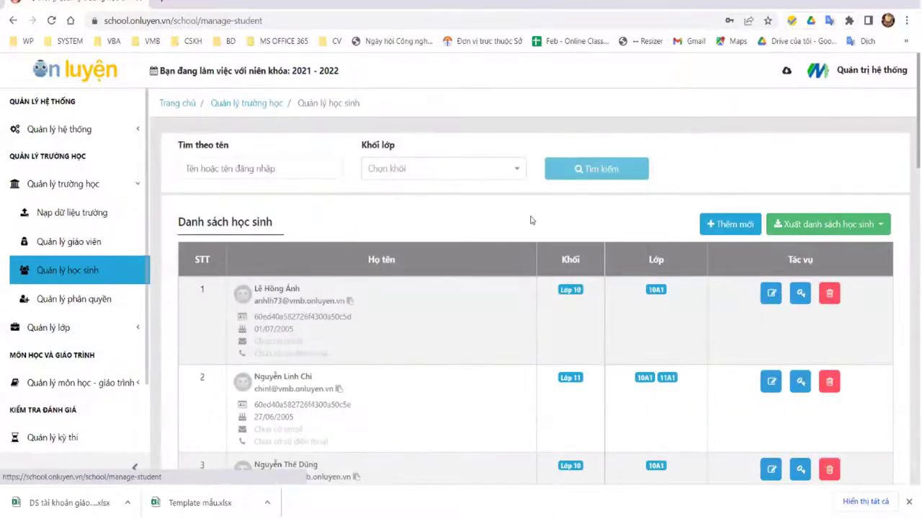
{"action": "left_click", "coordinate": [251, 172]}
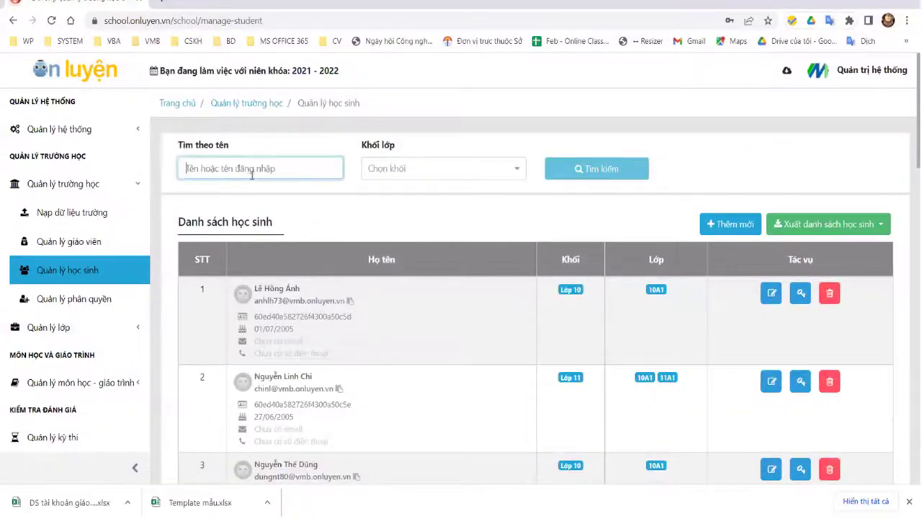
{"action": "left_click", "coordinate": [432, 169]}
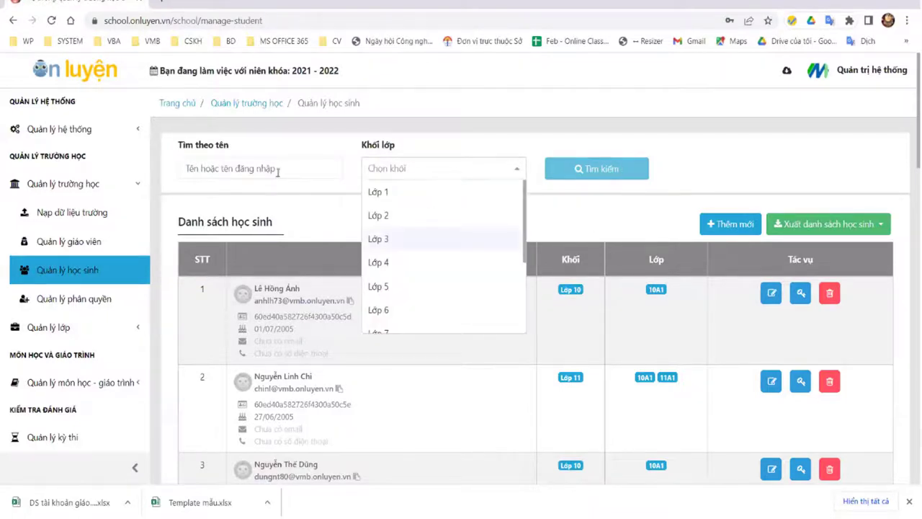
{"action": "left_click", "coordinate": [281, 168]}
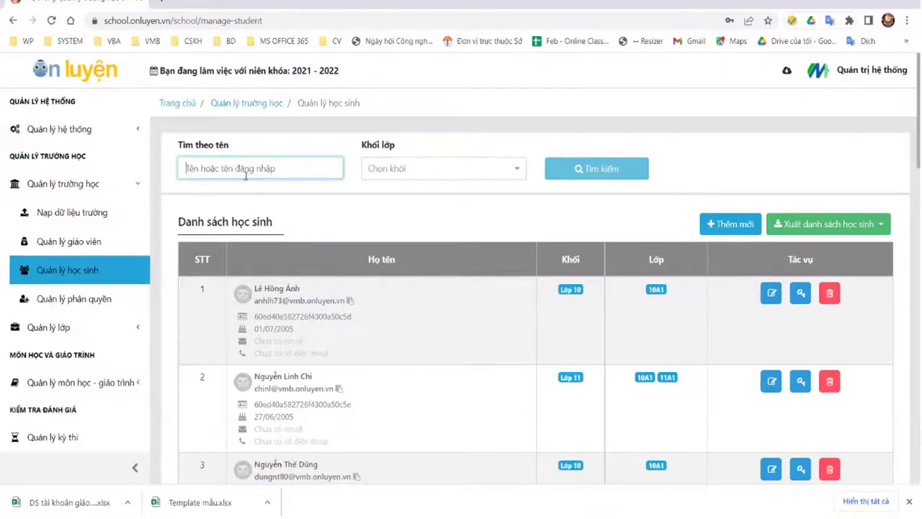
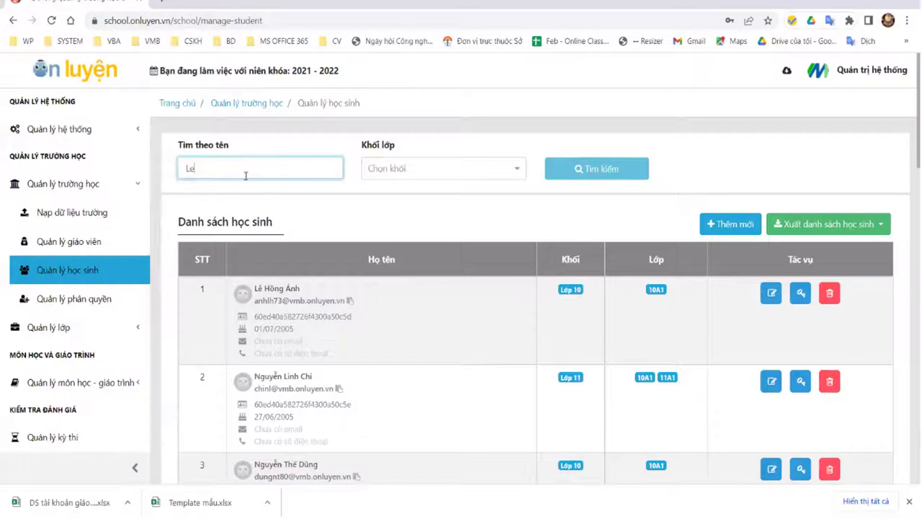
{"action": "left_click", "coordinate": [589, 170]}
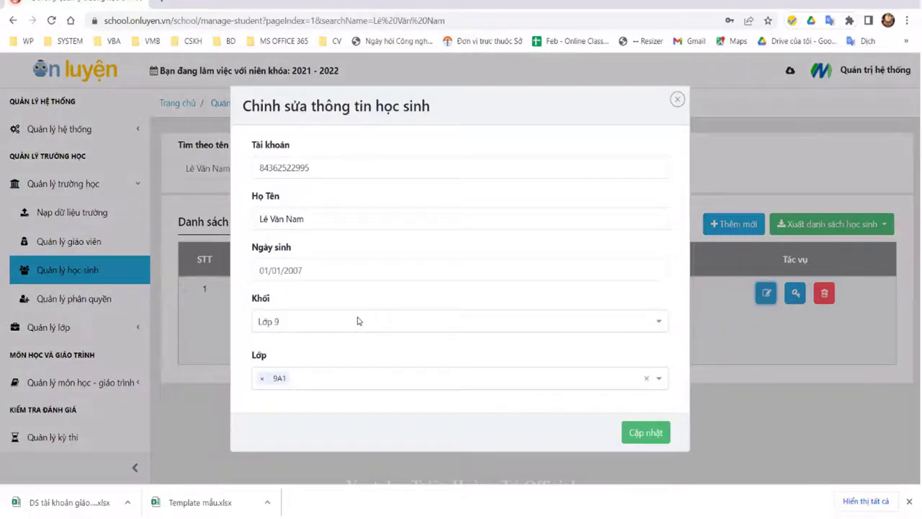
Step: Review the student's grade Lớp 9, birth date and account fields without changing them
{"action": "left_click", "coordinate": [358, 321]}
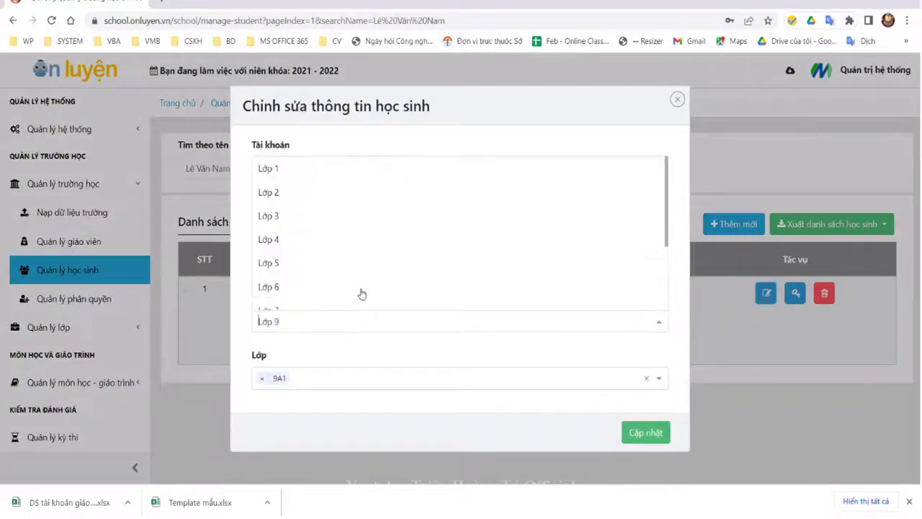
{"action": "left_click", "coordinate": [654, 131]}
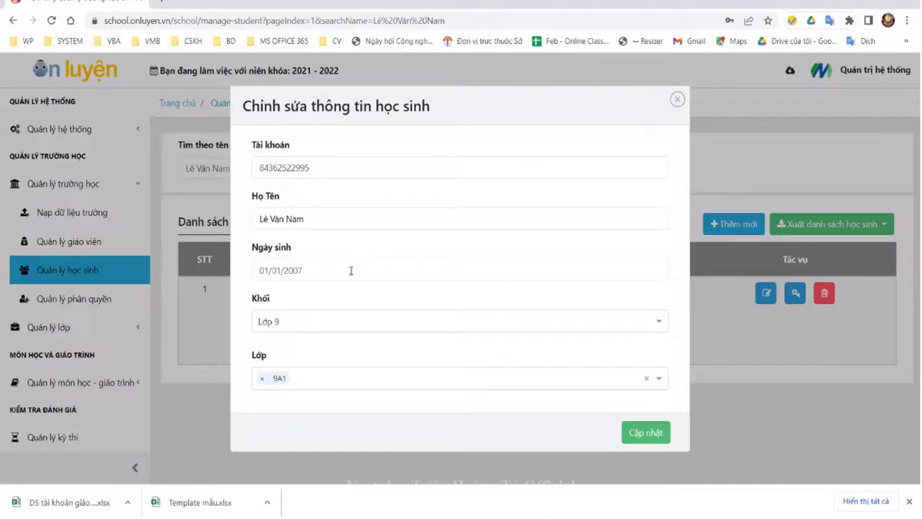
{"action": "left_click", "coordinate": [346, 280]}
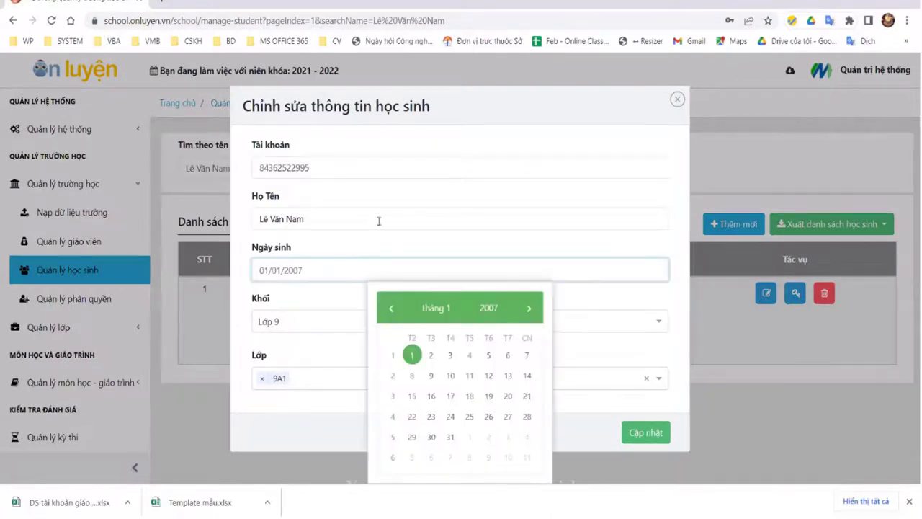
{"action": "left_click", "coordinate": [372, 242]}
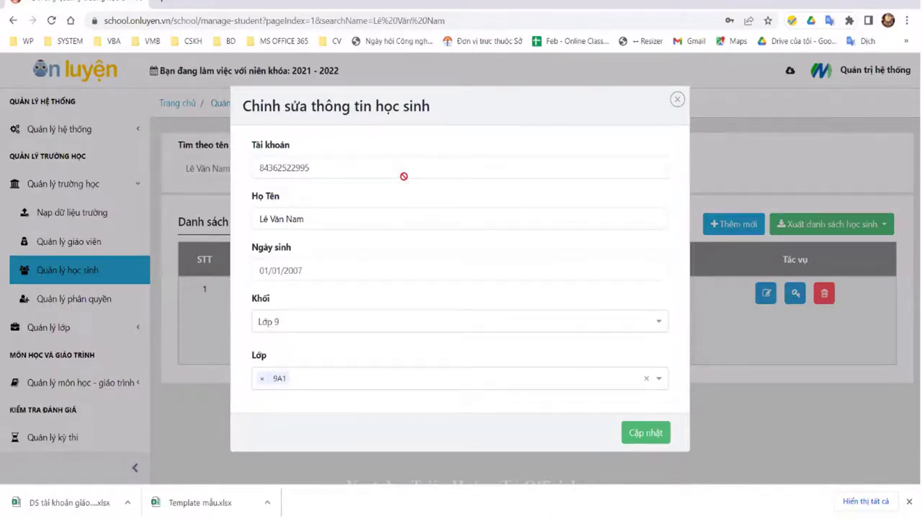
{"action": "left_click_drag", "start_coordinate": [254, 168], "coordinate": [288, 167]}
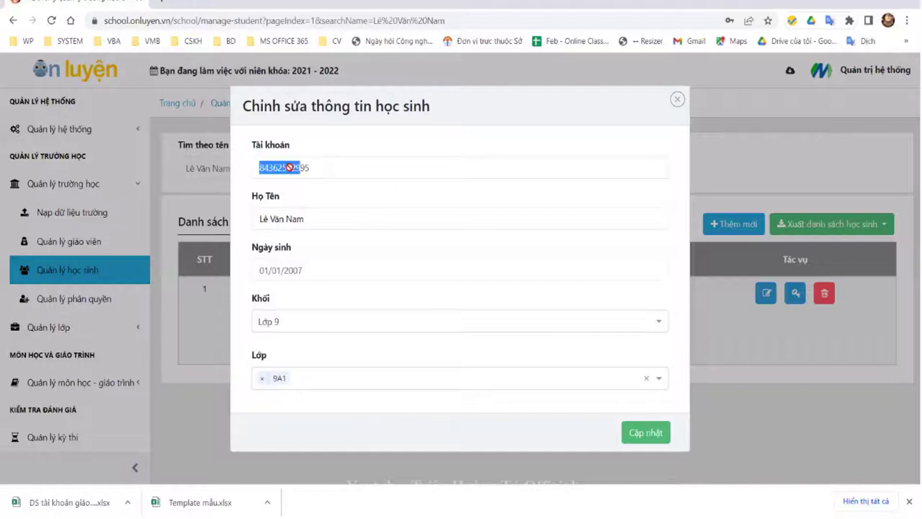
{"action": "left_click", "coordinate": [677, 100]}
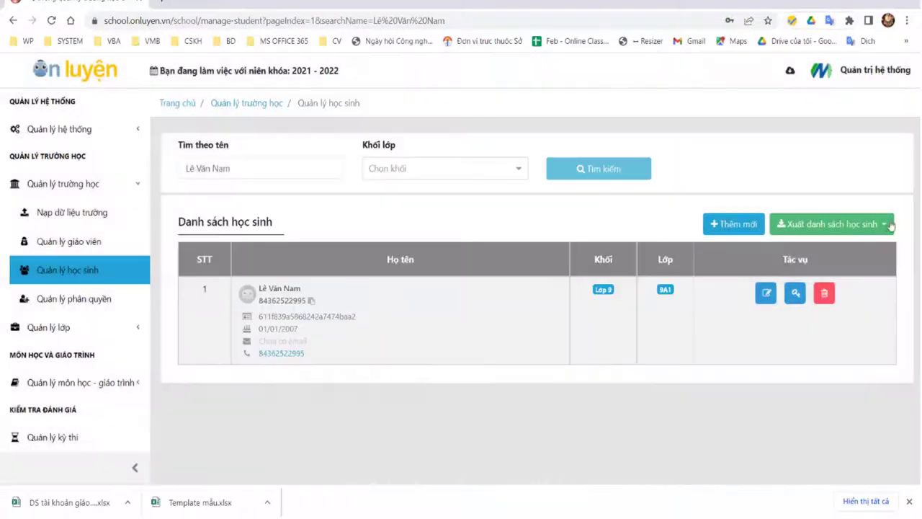
Step: Close the edit form and reload the full, unfiltered student list
{"action": "left_click", "coordinate": [836, 187]}
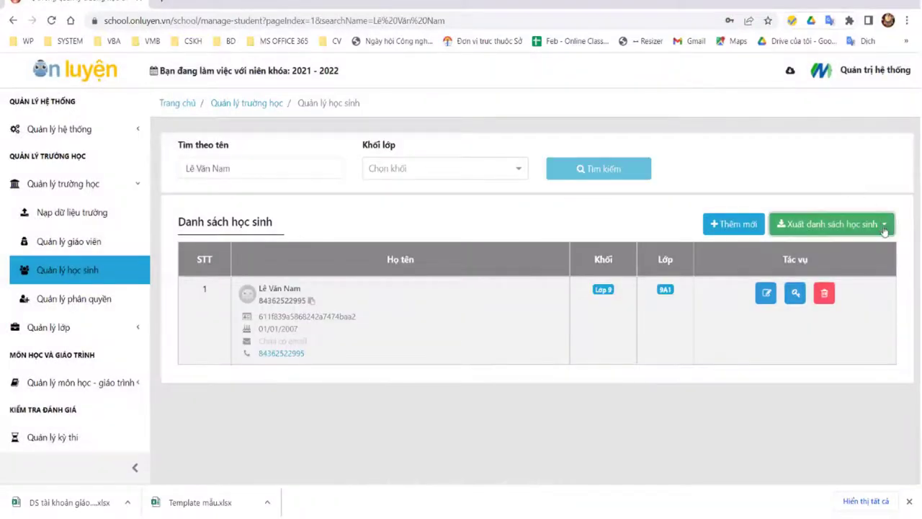
{"action": "left_click", "coordinate": [884, 225]}
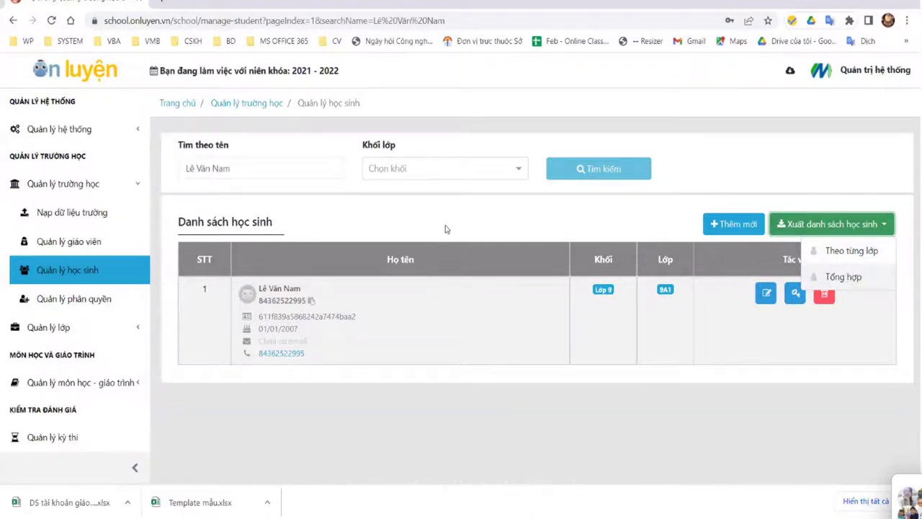
{"action": "left_click", "coordinate": [63, 279]}
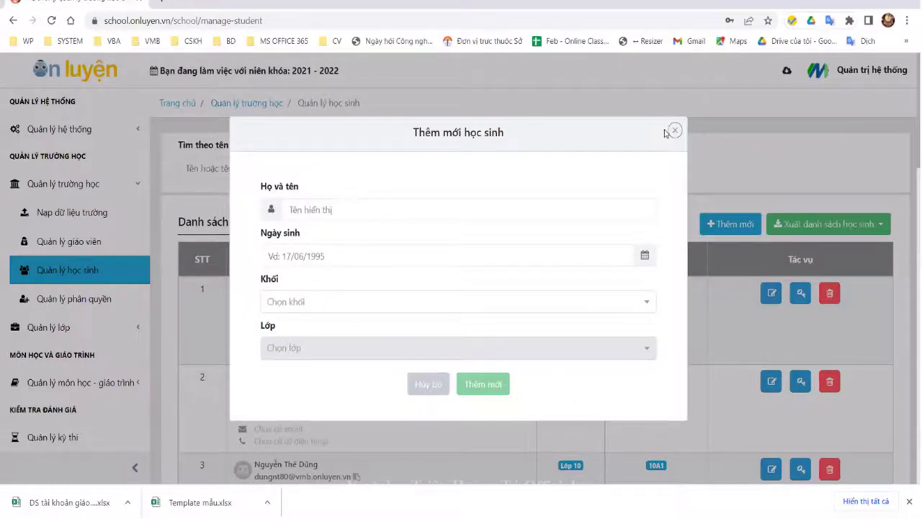
Step: Close and reopen the Thêm mới học sinh form, focusing the birth date field
{"action": "left_click", "coordinate": [735, 225]}
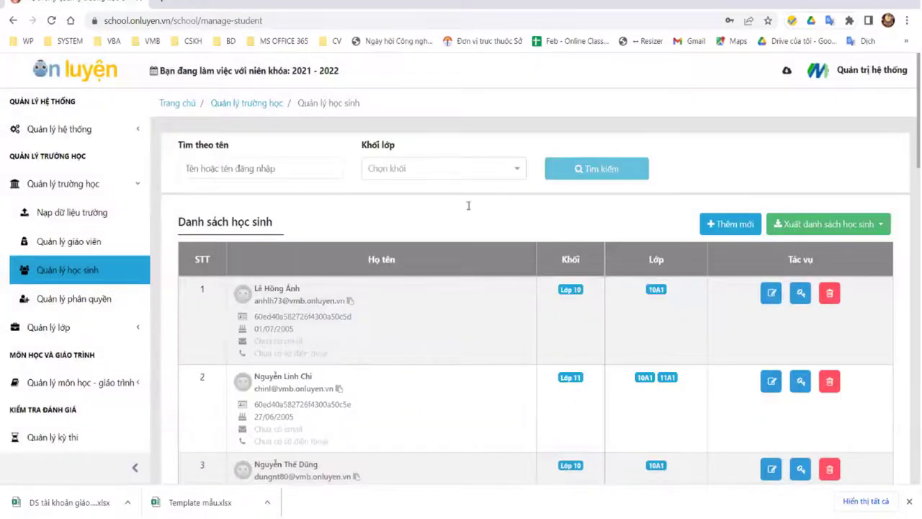
{"action": "key", "text": "Return"}
{"action": "left_click", "coordinate": [380, 264]}
Step: Set Khối to Lớp 9, view its classes, then close the form unsaved
{"action": "left_click", "coordinate": [325, 303]}
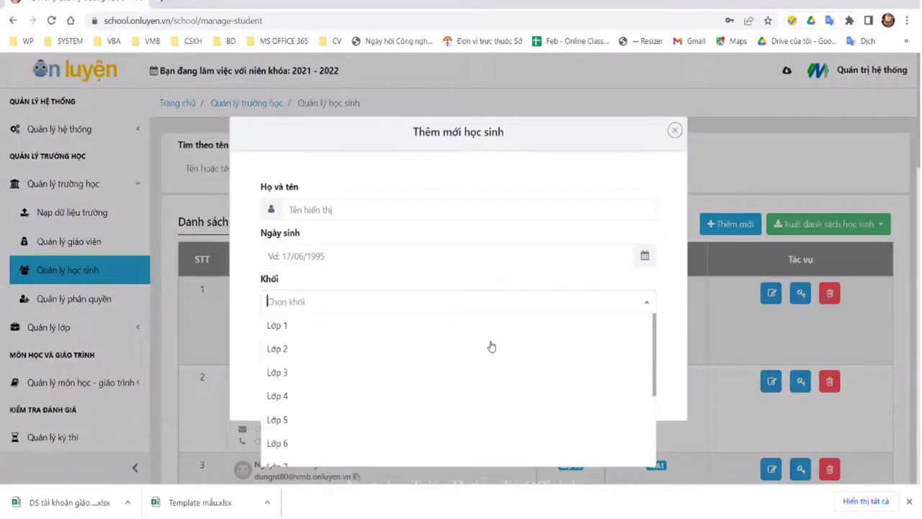
{"action": "left_click", "coordinate": [522, 304]}
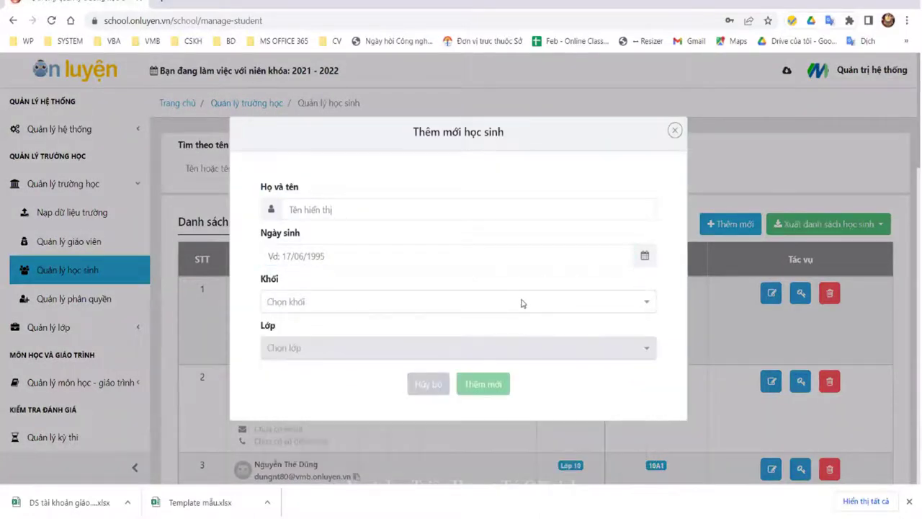
{"action": "key", "text": "Down"}
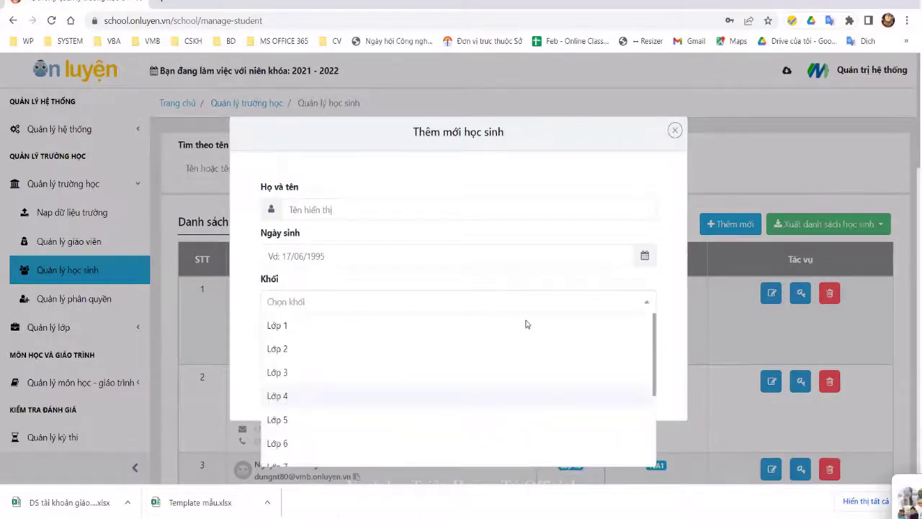
{"action": "key", "text": "Down"}
{"action": "key", "text": "Down"}
{"action": "key", "text": "Down"}
{"action": "key", "text": "Down"}
{"action": "key", "text": "Down"}
{"action": "key", "text": "Return"}
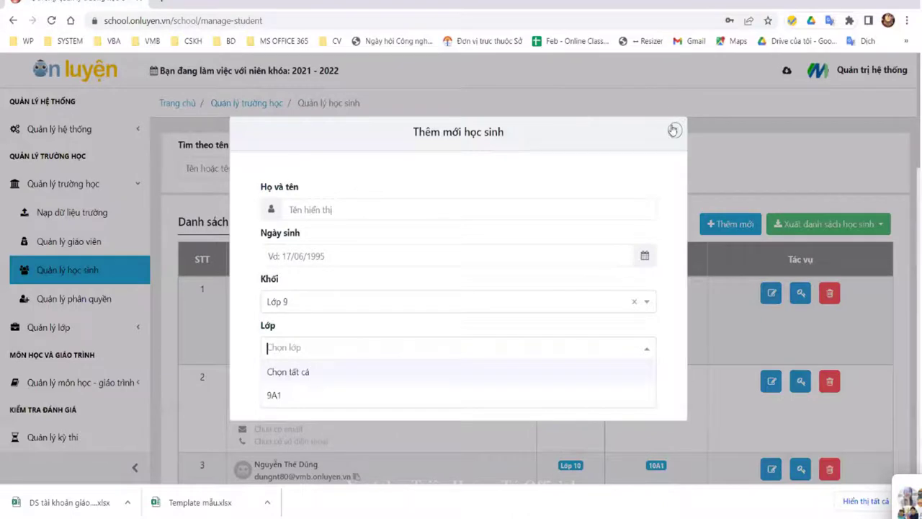
{"action": "left_click", "coordinate": [677, 293]}
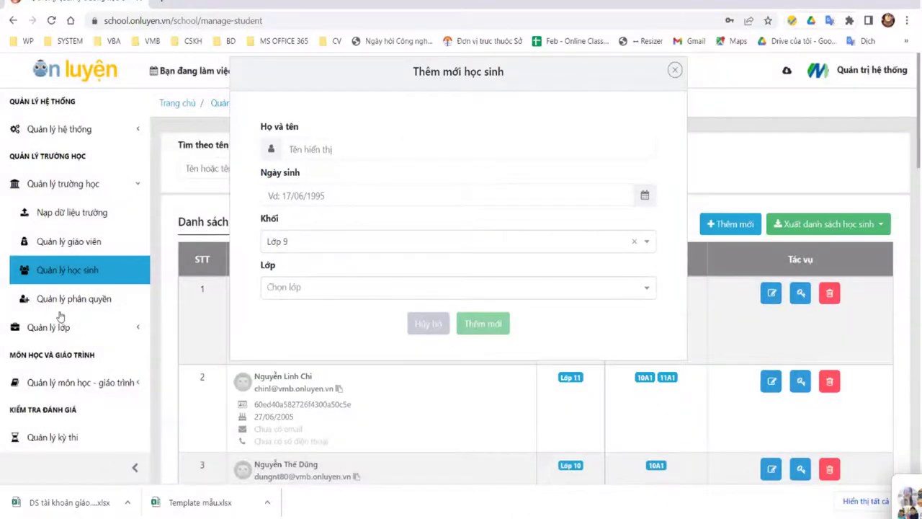
{"action": "left_click", "coordinate": [54, 321]}
{"action": "scroll", "coordinate": [63, 316], "scroll_direction": "down", "scroll_amount": 3}
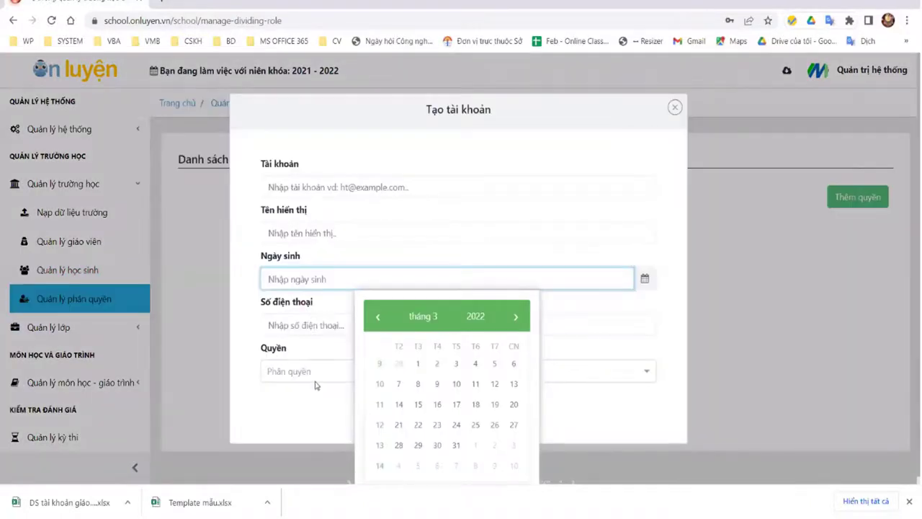
Step: Check the Tạo tài khoản form's birth date and Quyền role options, then close it
{"action": "left_click", "coordinate": [318, 383]}
{"action": "left_click", "coordinate": [317, 376]}
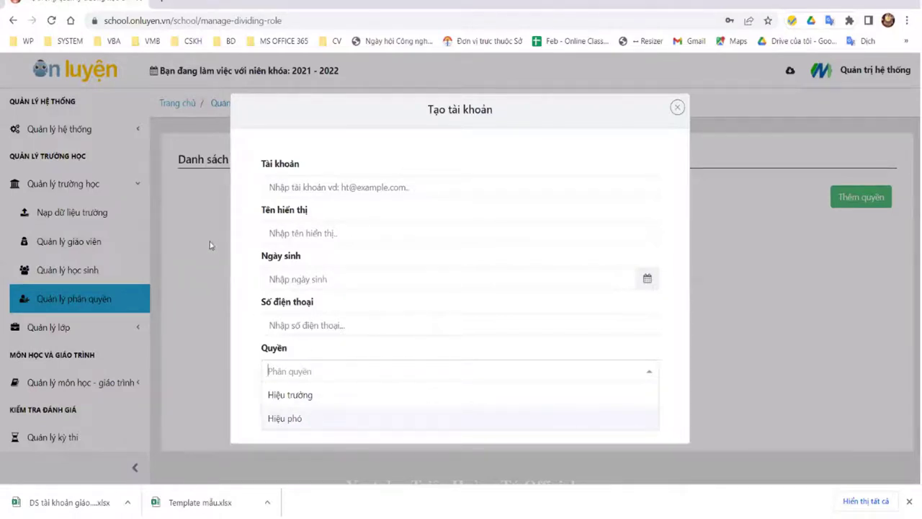
{"action": "left_click", "coordinate": [95, 224]}
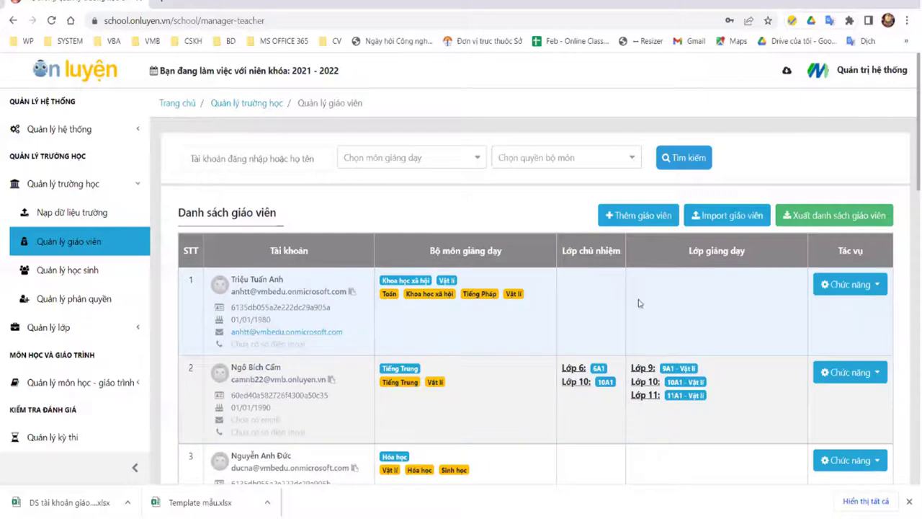
Step: View the teacher's account details and school permissions, picking Tạo bài thi but cancelling
{"action": "key", "text": "Down"}
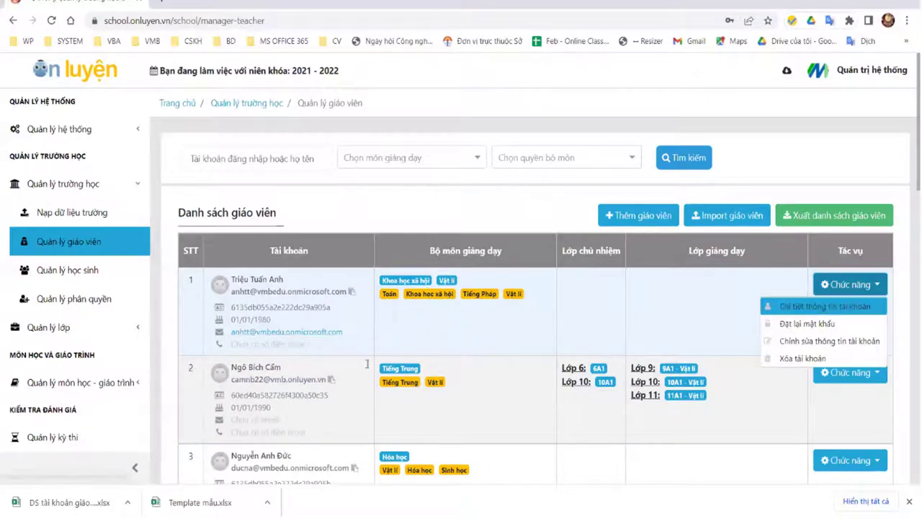
{"action": "key", "text": "Return"}
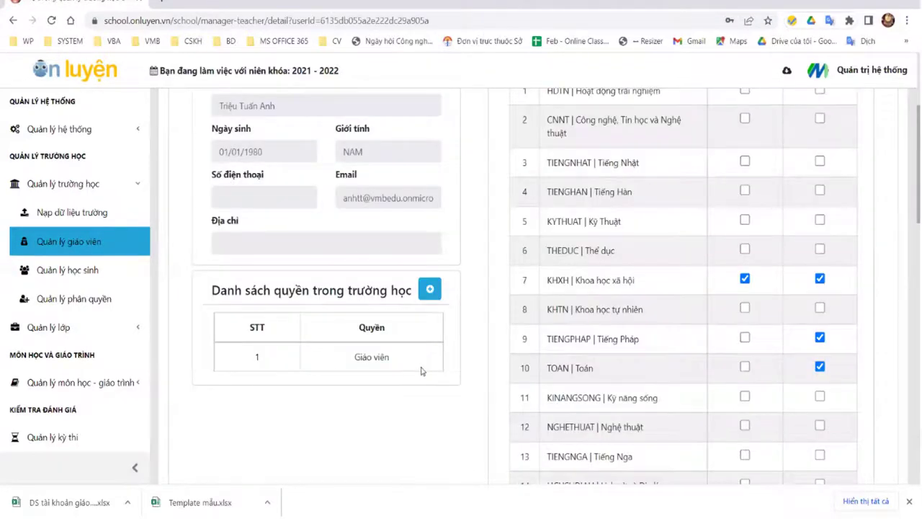
{"action": "triple_click", "coordinate": [442, 366]}
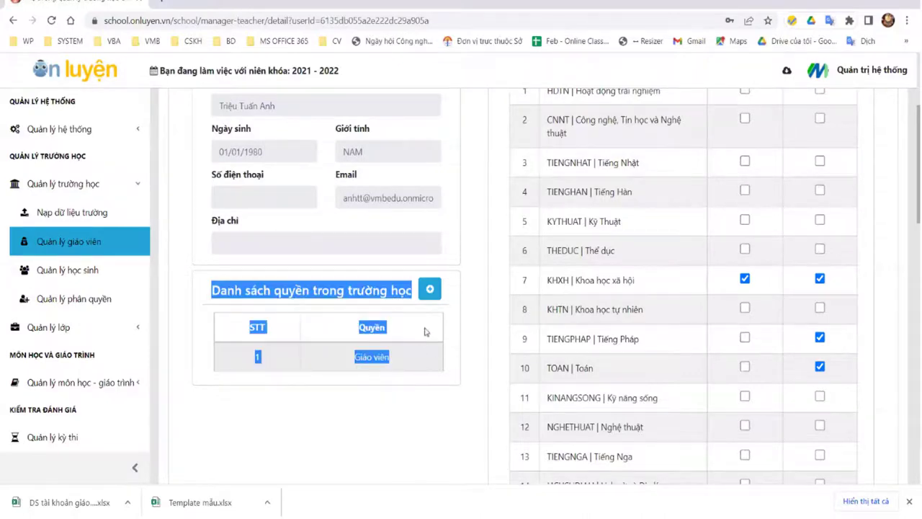
{"action": "left_click", "coordinate": [346, 368]}
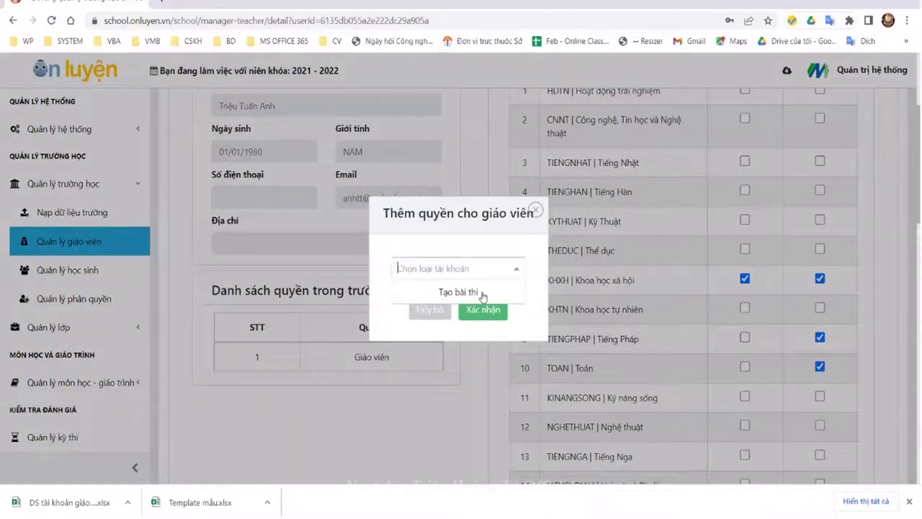
{"action": "left_click", "coordinate": [473, 291]}
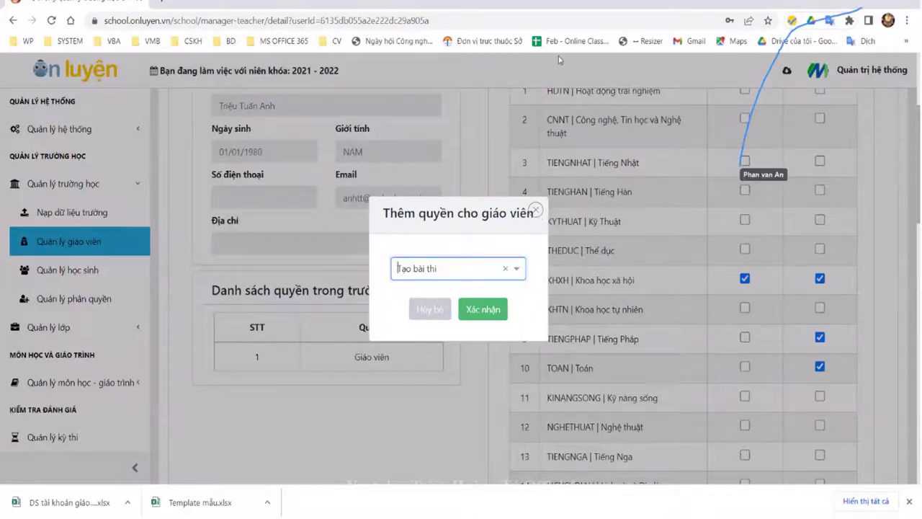
{"action": "key", "text": "Escape"}
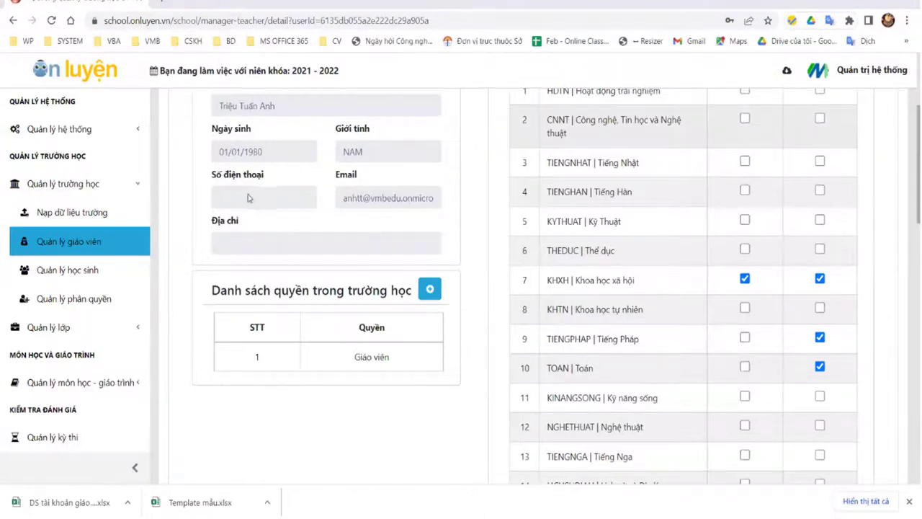
Step: Go to Quản lý học sinh and expand the class management section
{"action": "scroll", "coordinate": [195, 216], "scroll_direction": "down", "scroll_amount": 7}
{"action": "left_click", "coordinate": [68, 270]}
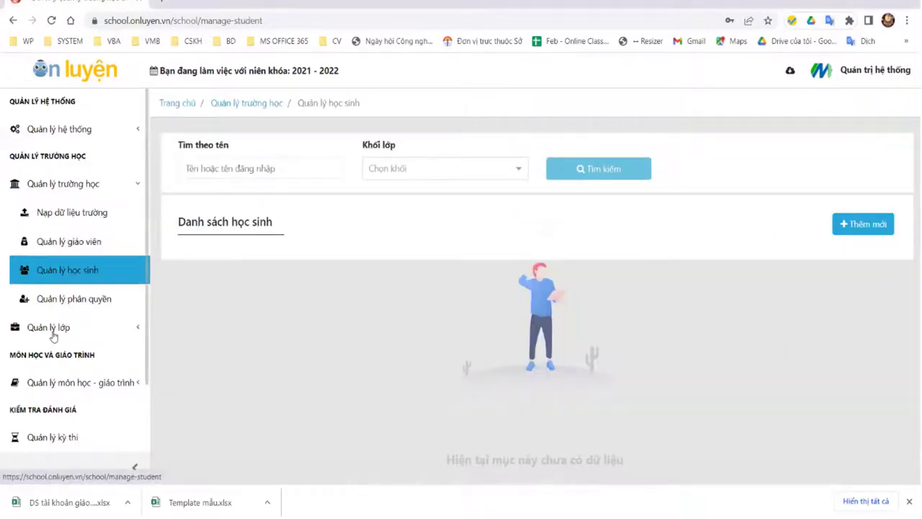
{"action": "left_click", "coordinate": [50, 330]}
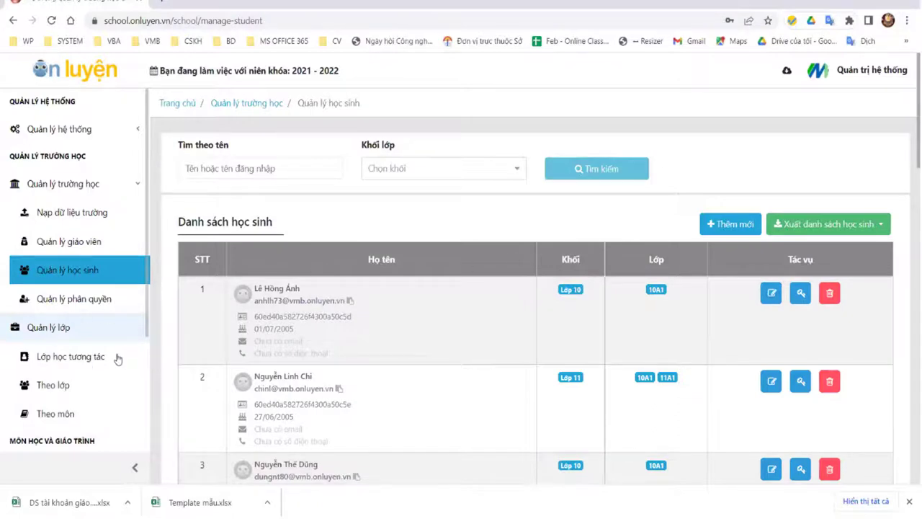
Step: Switch between the subject-class and homeroom class lists, ending on Theo lớp
{"action": "left_click", "coordinate": [63, 392]}
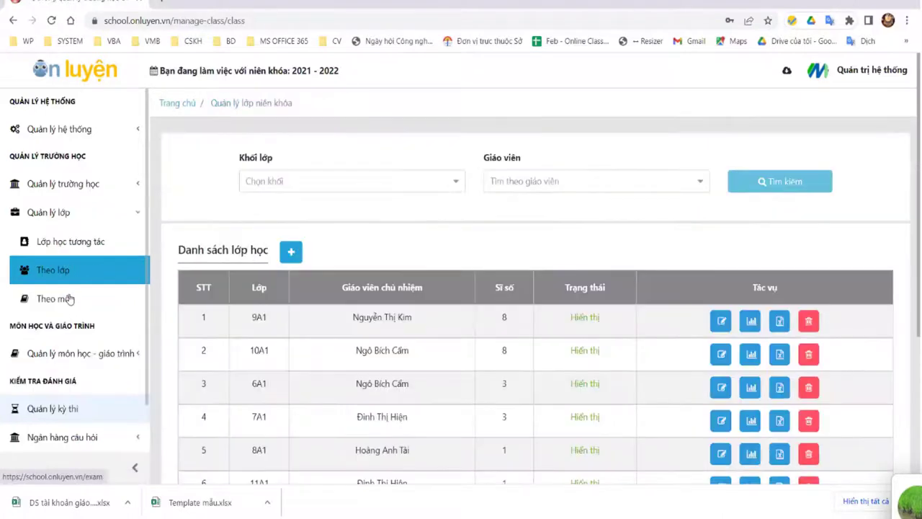
{"action": "left_click", "coordinate": [70, 299]}
{"action": "left_click", "coordinate": [72, 272]}
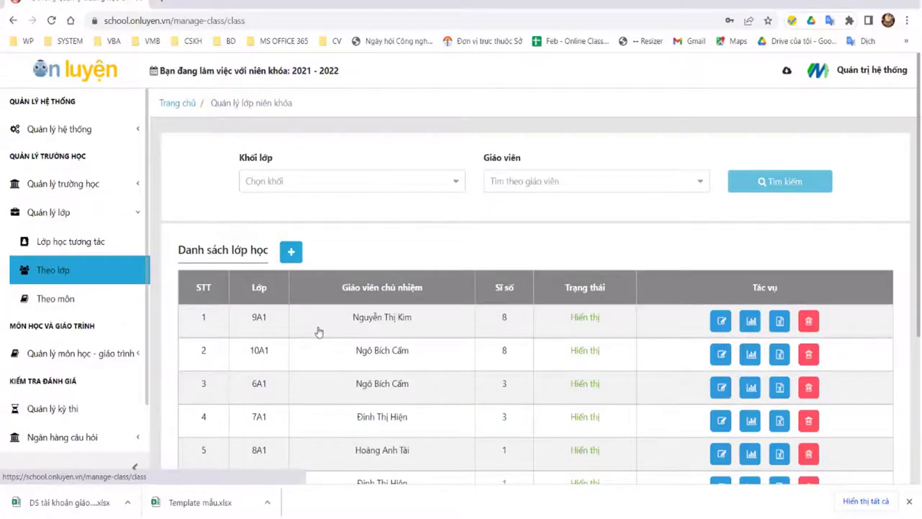
{"action": "scroll", "coordinate": [289, 299], "scroll_direction": "down", "scroll_amount": 2}
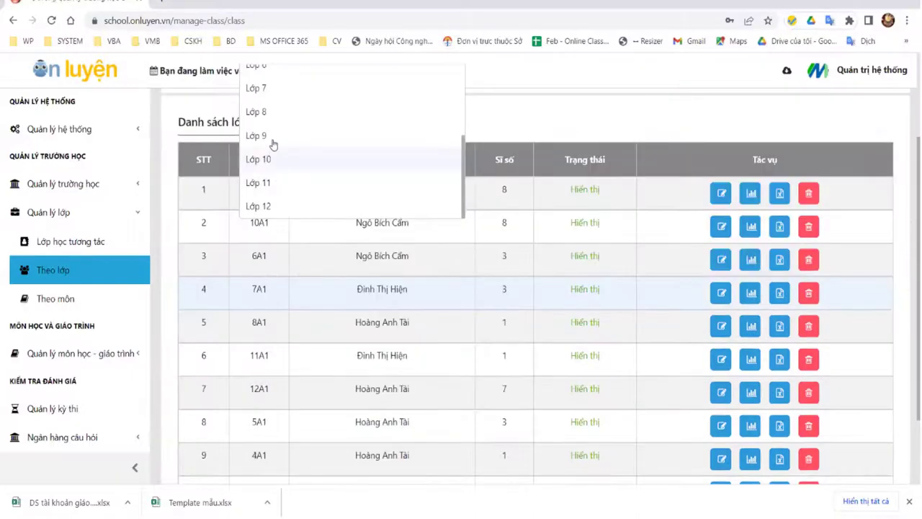
Step: Filter classes to Lớp 9 and the chosen homeroom teacher, then open class 9A1
{"action": "left_click", "coordinate": [465, 132]}
{"action": "scroll", "coordinate": [560, 188], "scroll_direction": "up", "scroll_amount": 2}
{"action": "left_click", "coordinate": [560, 184]}
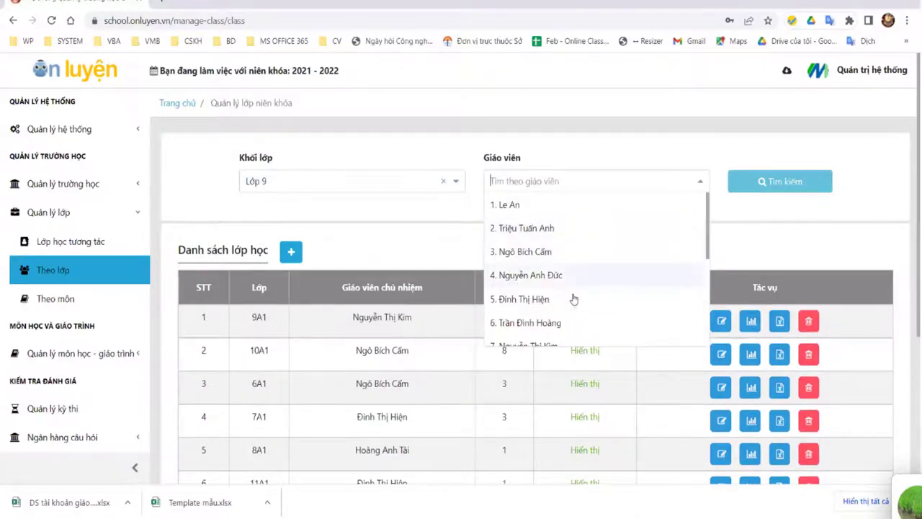
{"action": "scroll", "coordinate": [551, 224], "scroll_direction": "down", "scroll_amount": 3}
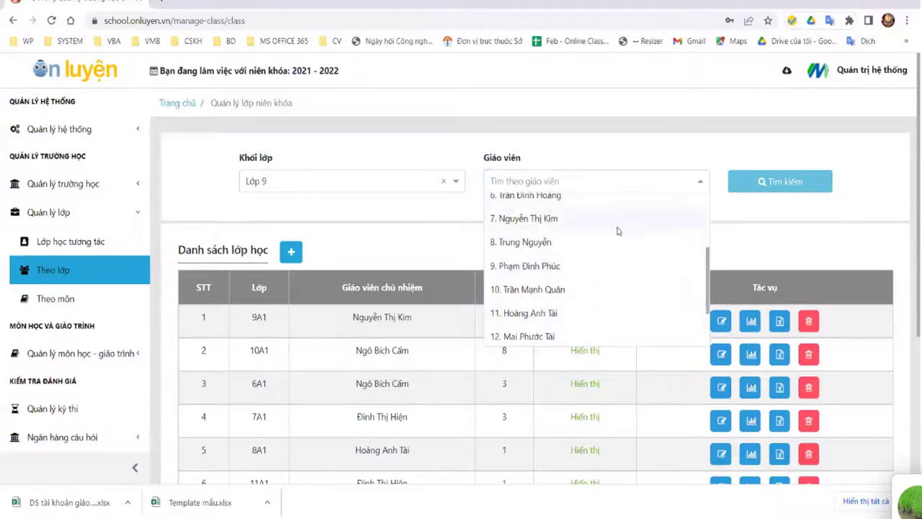
{"action": "left_click", "coordinate": [696, 217]}
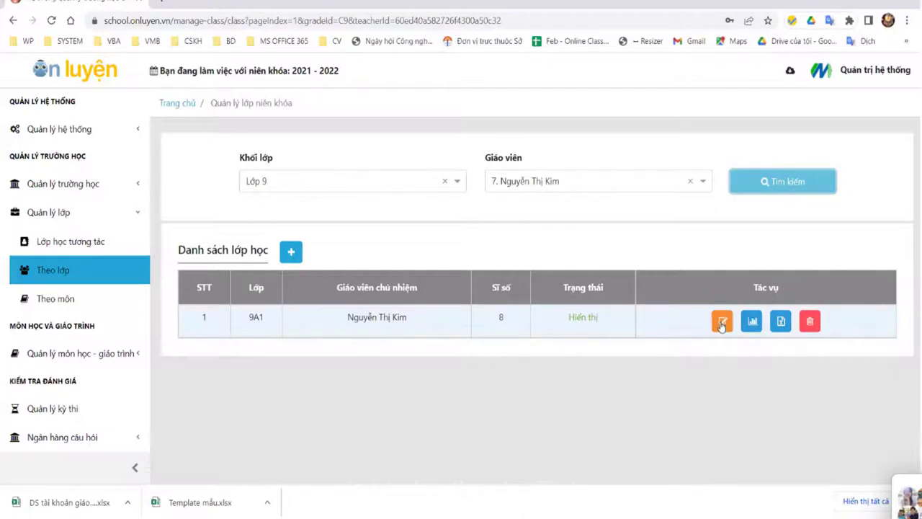
{"action": "left_click", "coordinate": [751, 321]}
Step: Scroll through 9A1's subject-class list down to its eight-student roster
{"action": "scroll", "coordinate": [522, 286], "scroll_direction": "down", "scroll_amount": 3}
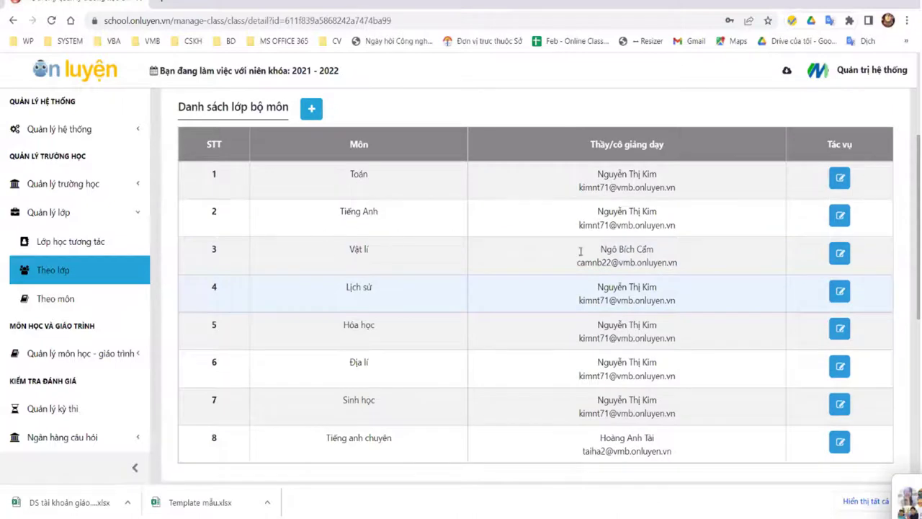
{"action": "scroll", "coordinate": [607, 229], "scroll_direction": "down", "scroll_amount": 5}
{"action": "scroll", "coordinate": [487, 385], "scroll_direction": "up", "scroll_amount": 6}
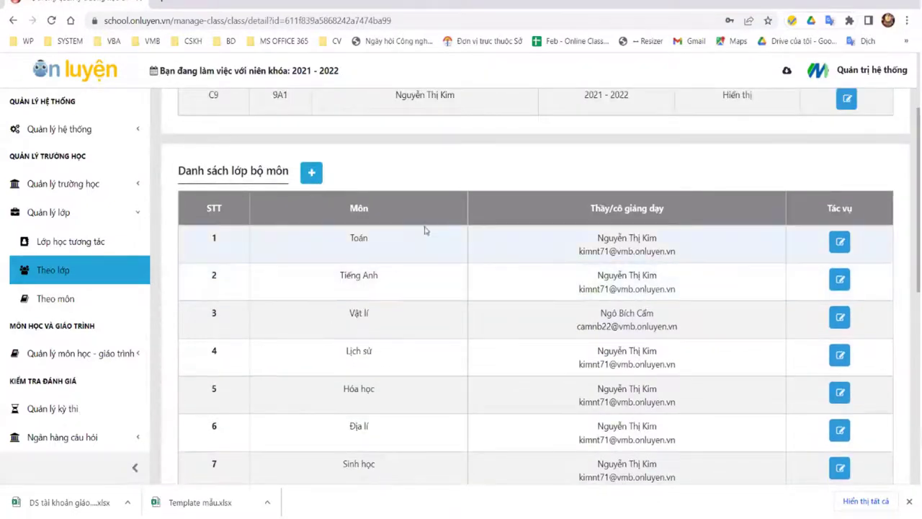
{"action": "scroll", "coordinate": [474, 401], "scroll_direction": "down", "scroll_amount": 6}
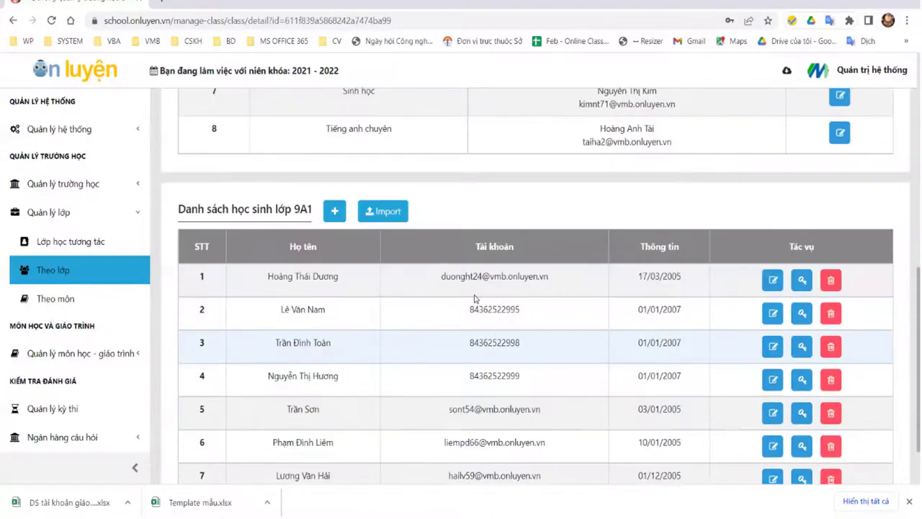
{"action": "scroll", "coordinate": [675, 227], "scroll_direction": "up", "scroll_amount": 3}
{"action": "scroll", "coordinate": [674, 227], "scroll_direction": "down", "scroll_amount": 3}
{"action": "scroll", "coordinate": [566, 123], "scroll_direction": "up", "scroll_amount": 5}
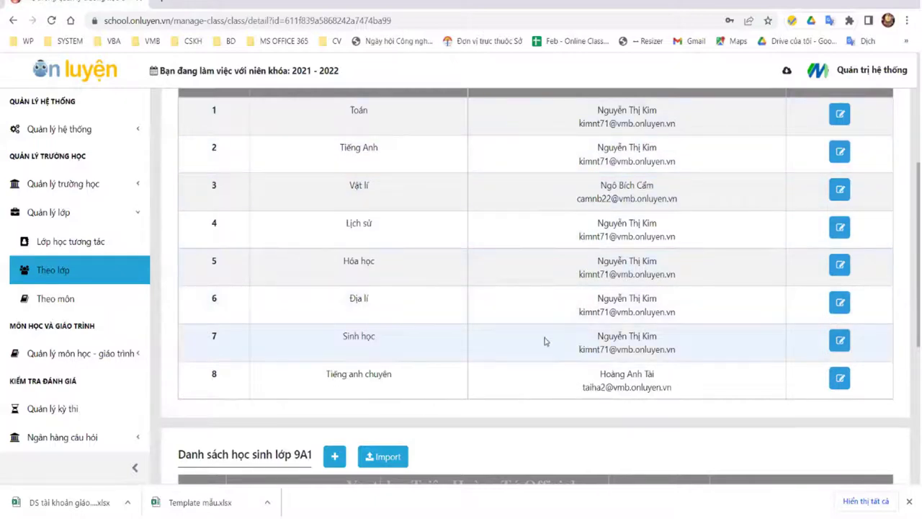
{"action": "scroll", "coordinate": [548, 340], "scroll_direction": "down", "scroll_amount": 3}
{"action": "scroll", "coordinate": [543, 343], "scroll_direction": "down", "scroll_amount": 2}
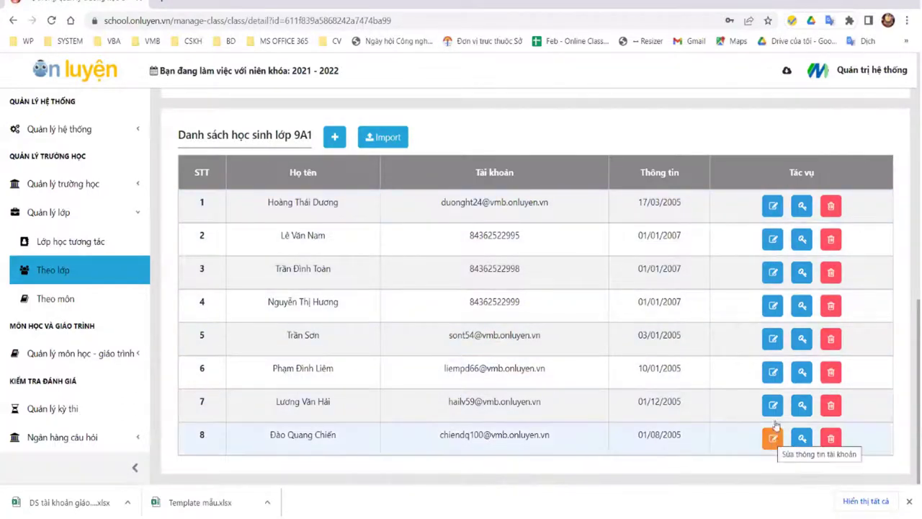
Step: Read the add-existing-students form's username hint, then close it without adding anyone
{"action": "left_click", "coordinate": [334, 137]}
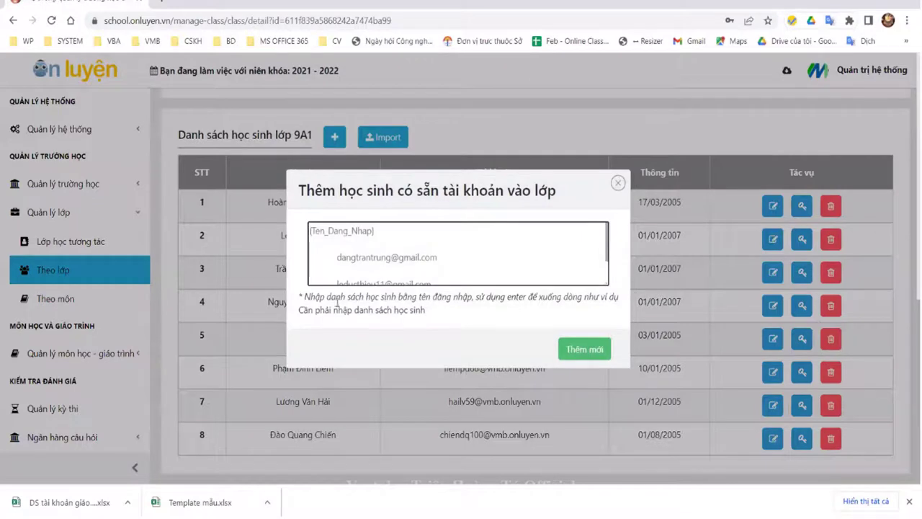
{"action": "left_click_drag", "start_coordinate": [390, 309], "coordinate": [304, 296]}
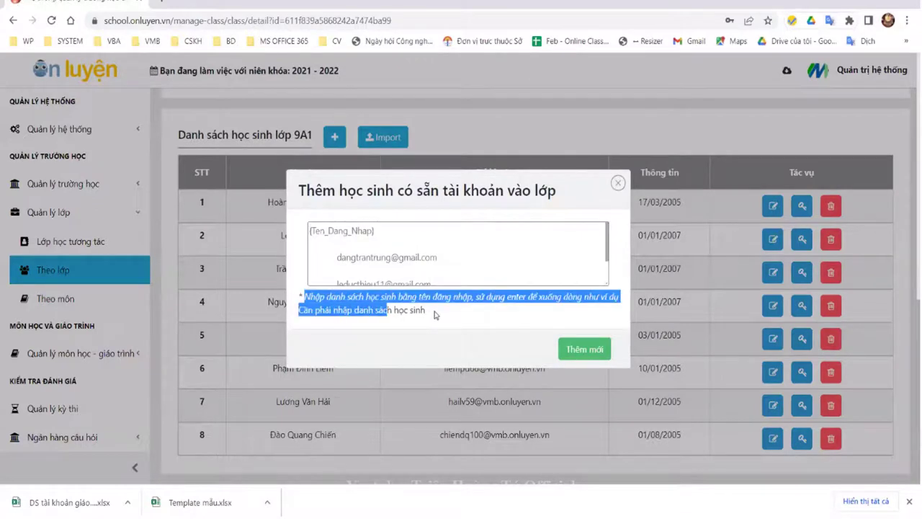
{"action": "left_click_drag", "start_coordinate": [435, 315], "coordinate": [437, 314]}
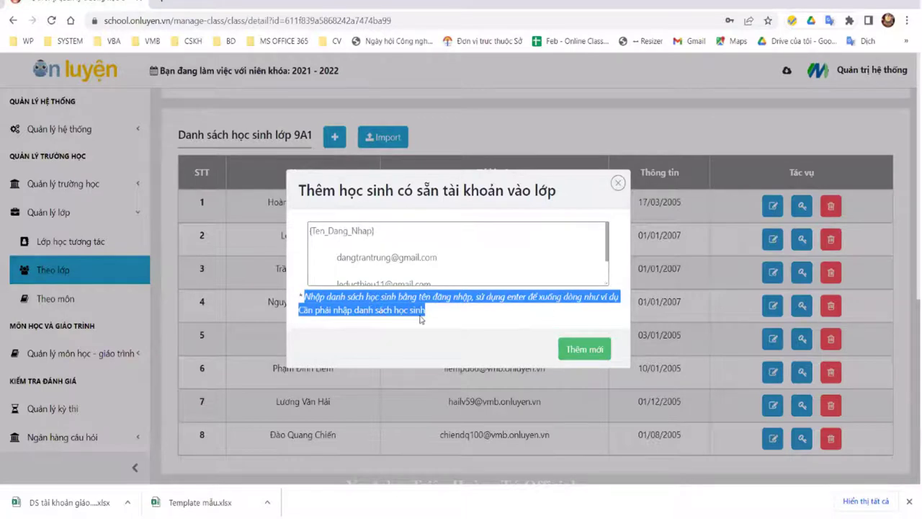
{"action": "left_click", "coordinate": [417, 275]}
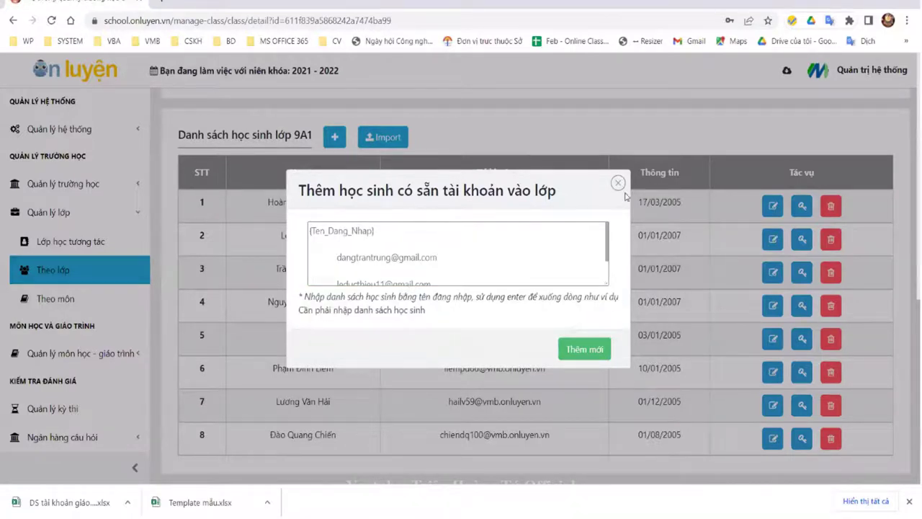
{"action": "left_click", "coordinate": [414, 226]}
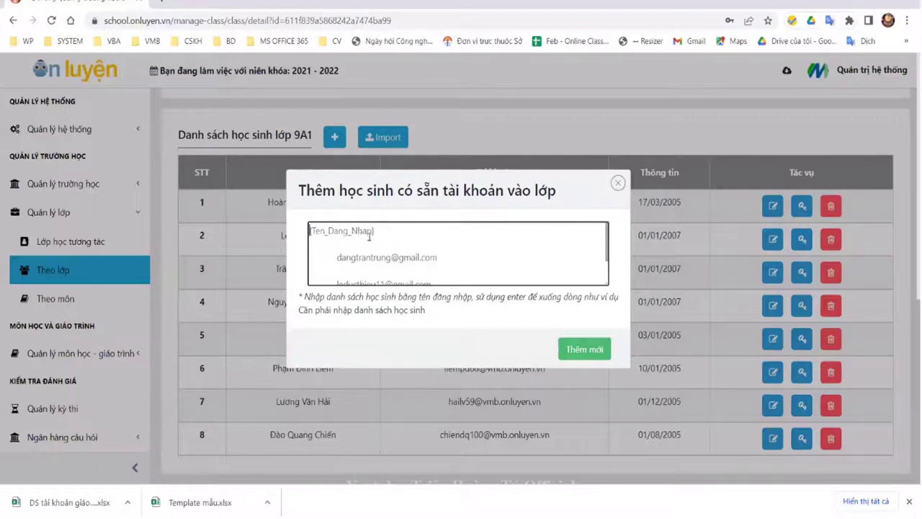
{"action": "scroll", "coordinate": [435, 258], "scroll_direction": "down", "scroll_amount": 1}
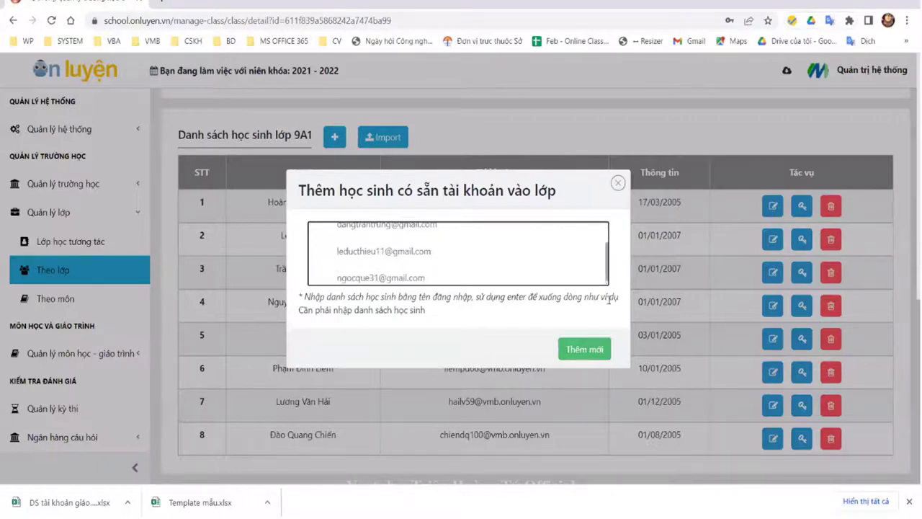
{"action": "left_click", "coordinate": [619, 183]}
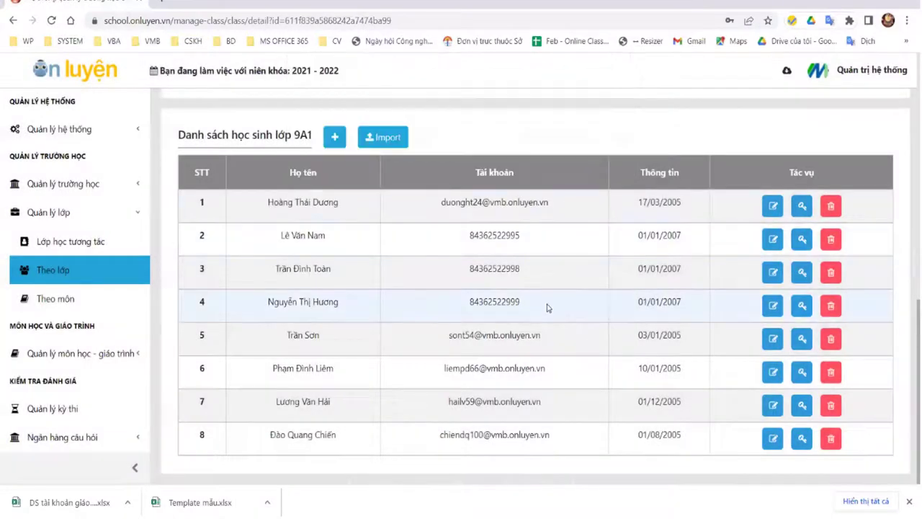
Step: Reopen the add-existing-students form, then go to class 9A1's student import page
{"action": "left_click", "coordinate": [334, 137]}
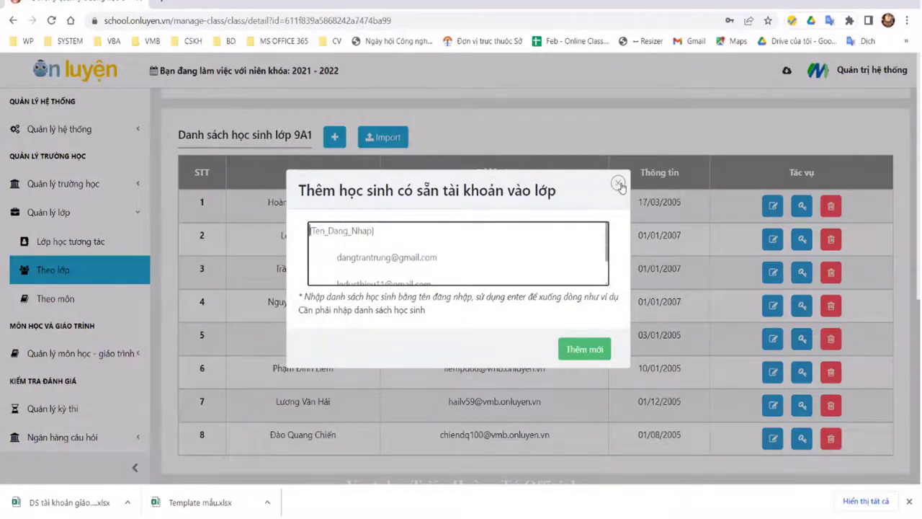
{"action": "left_click", "coordinate": [381, 140]}
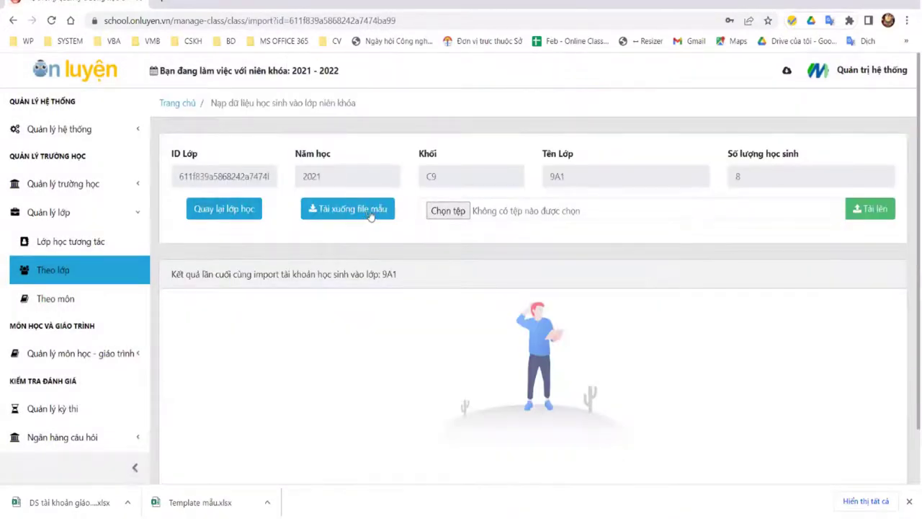
{"action": "left_click", "coordinate": [355, 211]}
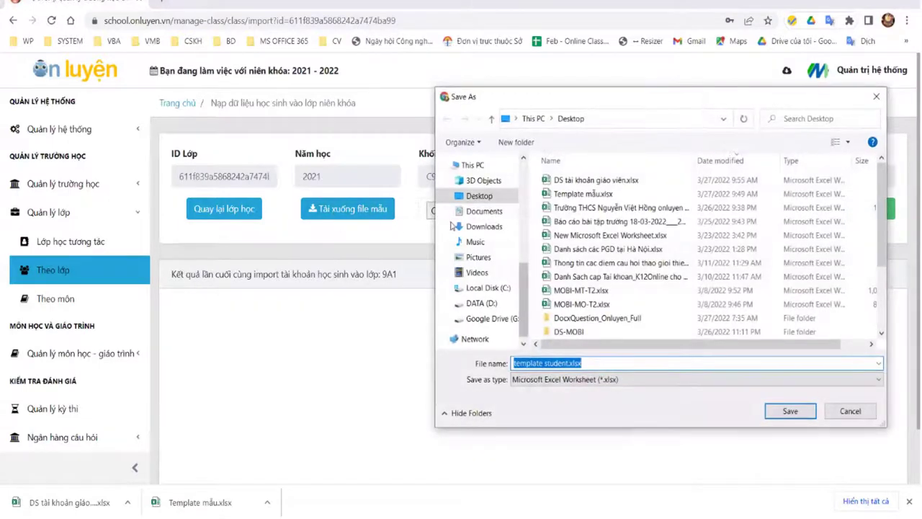
Step: Save the sample import template as 'template student.xlsx' on the Desktop
{"action": "key", "text": "Return"}
{"action": "key", "text": "Return"}
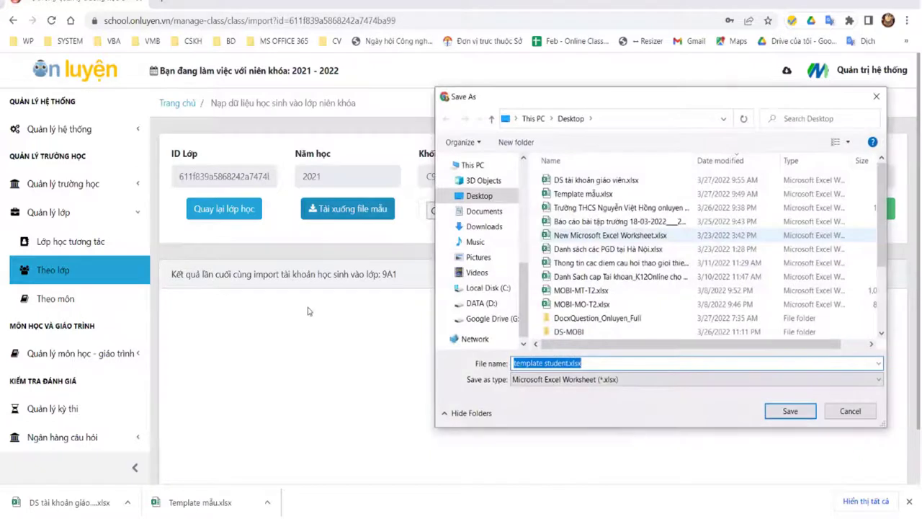
{"action": "left_click", "coordinate": [245, 235]}
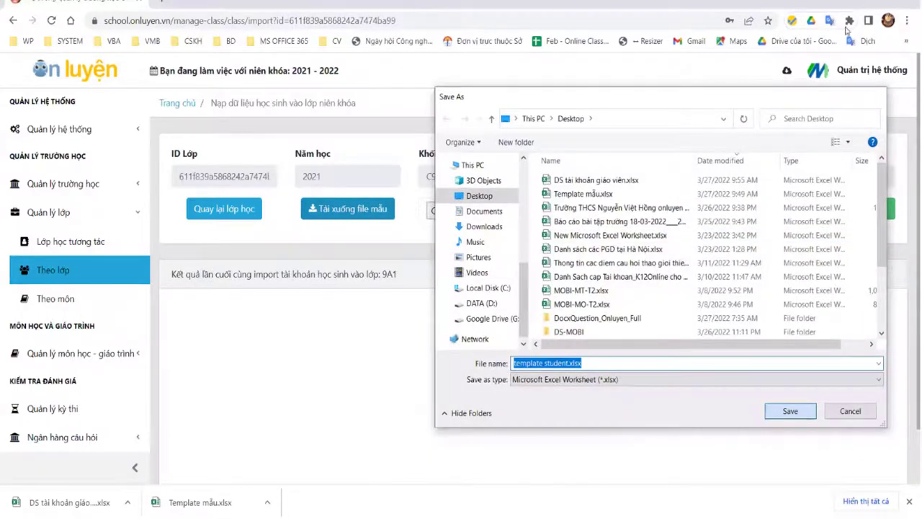
{"action": "key", "text": "Return"}
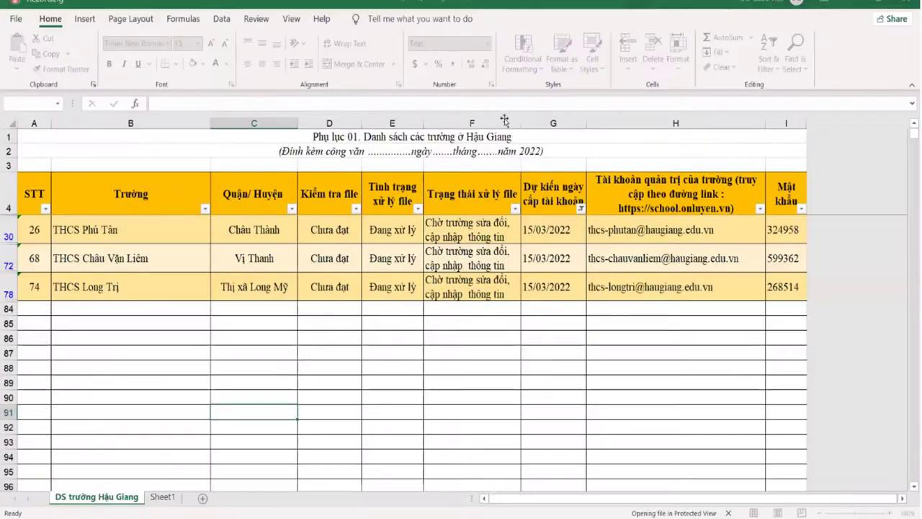
Step: Inspect the HOC-SINH student columns in student.xlsx, then switch back to the Chrome import page
{"action": "key", "text": "Down"}
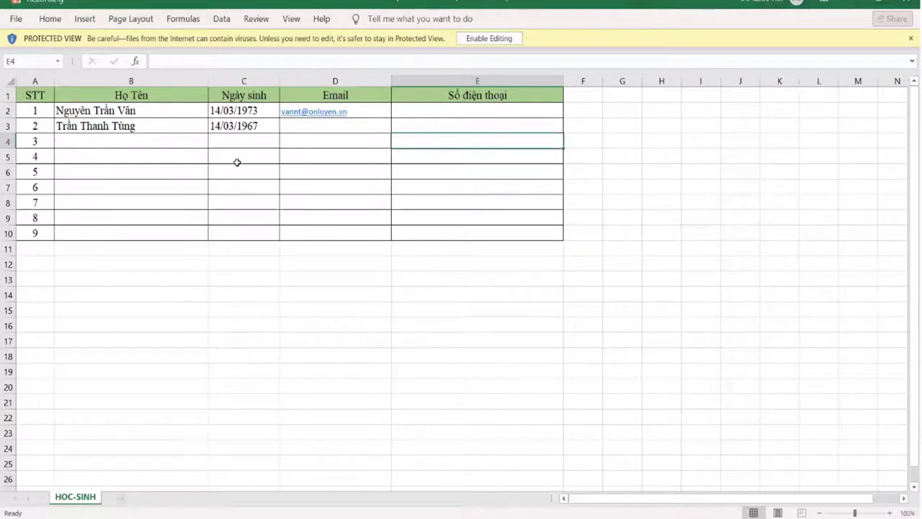
{"action": "left_click", "coordinate": [167, 146]}
{"action": "key", "text": "Right"}
{"action": "key", "text": "Right"}
{"action": "key", "text": "Right"}
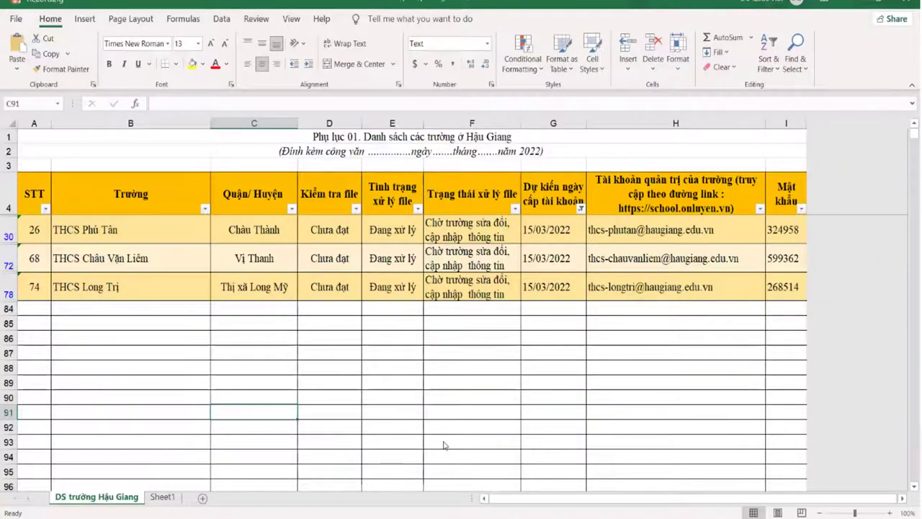
{"action": "key", "text": "alt+Tab"}
{"action": "mouse_move", "coordinate": [252, 513]}
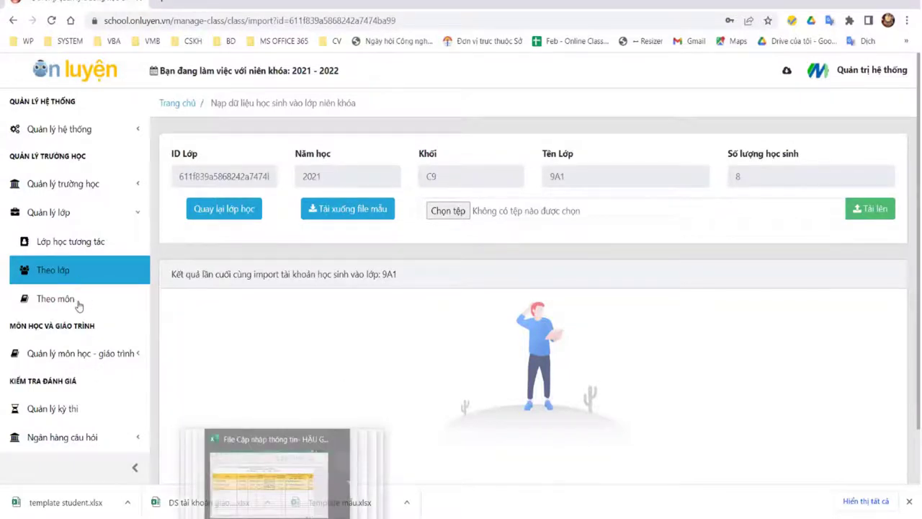
Step: Filter the subject-class list to grade Lớp 9 and subject Toán and search
{"action": "key", "text": "super+d"}
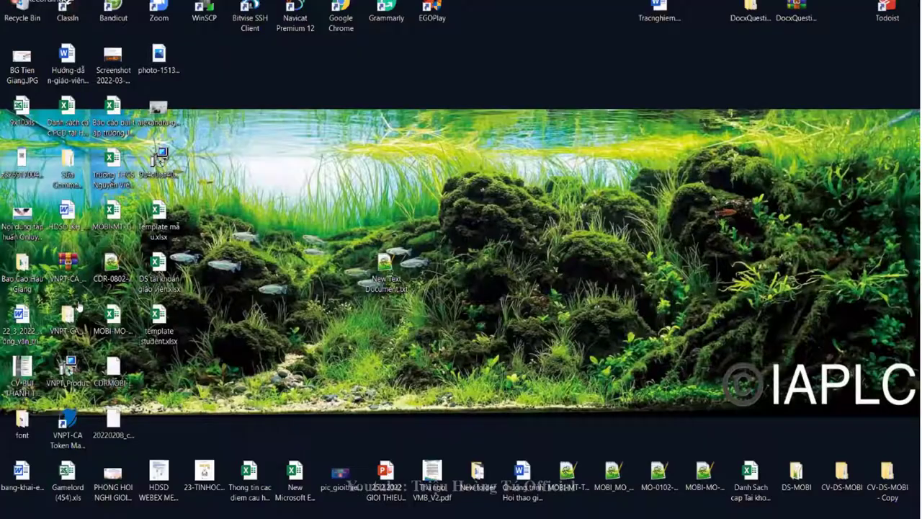
{"action": "key", "text": "super+d"}
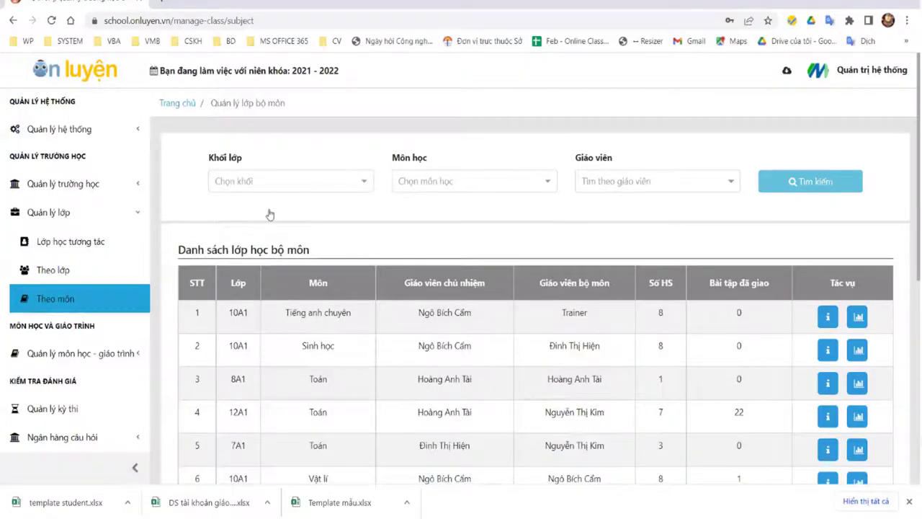
{"action": "scroll", "coordinate": [269, 215], "scroll_direction": "down", "scroll_amount": 2}
{"action": "scroll", "coordinate": [270, 214], "scroll_direction": "up", "scroll_amount": 2}
{"action": "left_click", "coordinate": [288, 180]}
{"action": "left_click", "coordinate": [302, 264]}
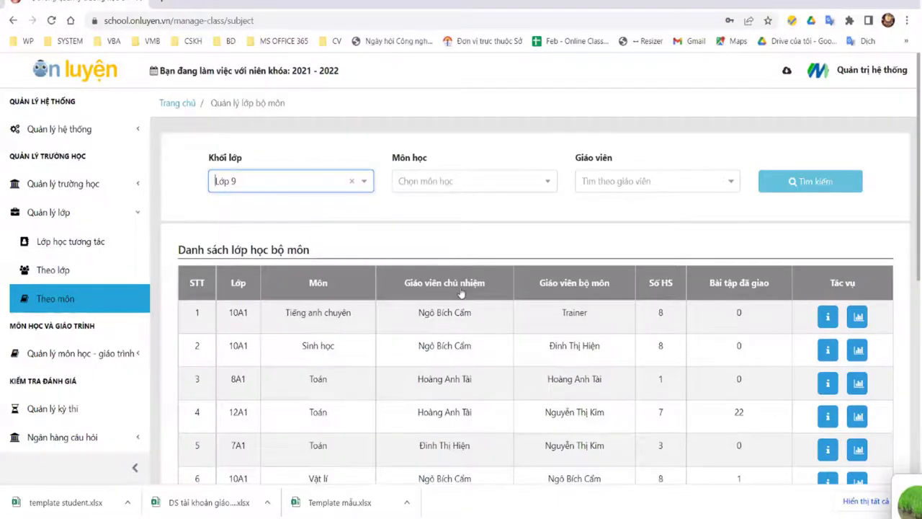
{"action": "key", "text": "Tab"}
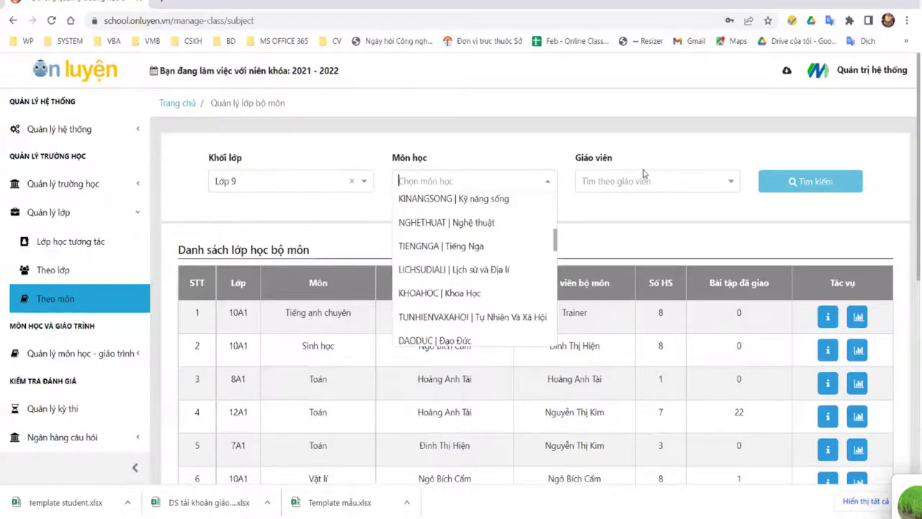
{"action": "key", "text": "Return"}
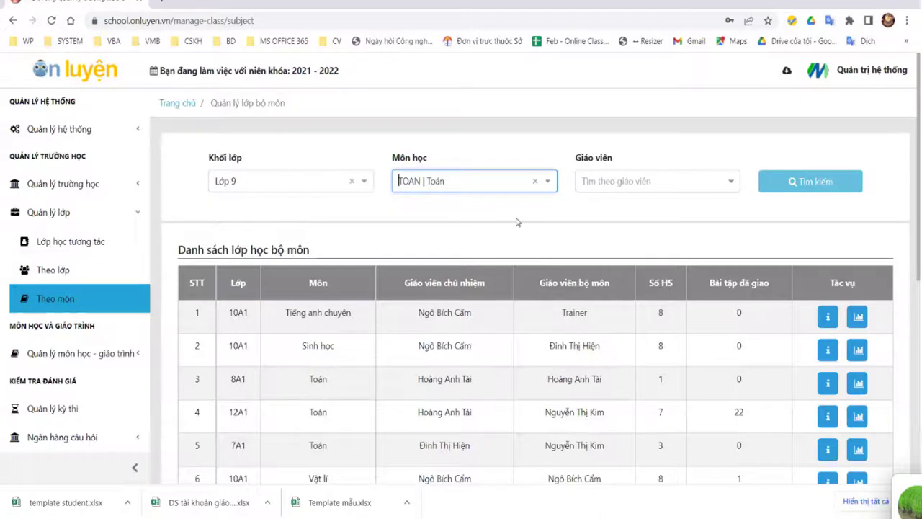
{"action": "key", "text": "Tab"}
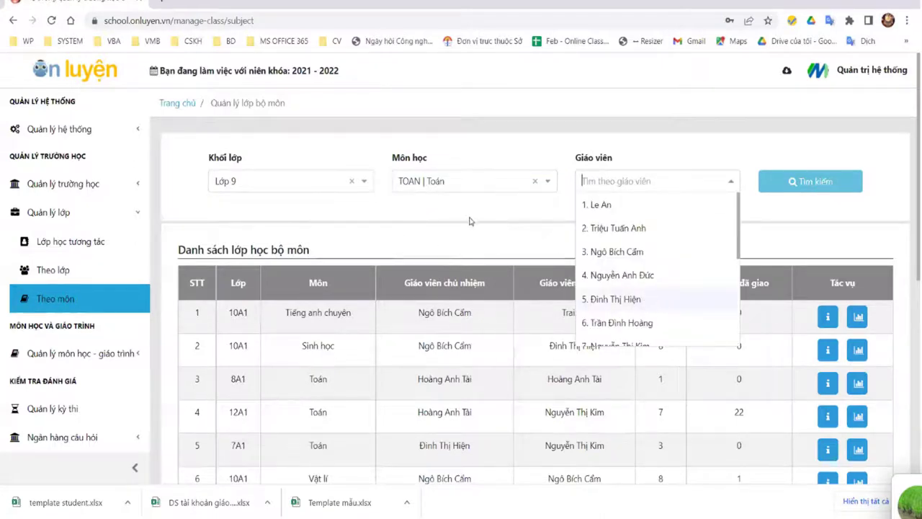
{"action": "scroll", "coordinate": [677, 210], "scroll_direction": "down", "scroll_amount": 3}
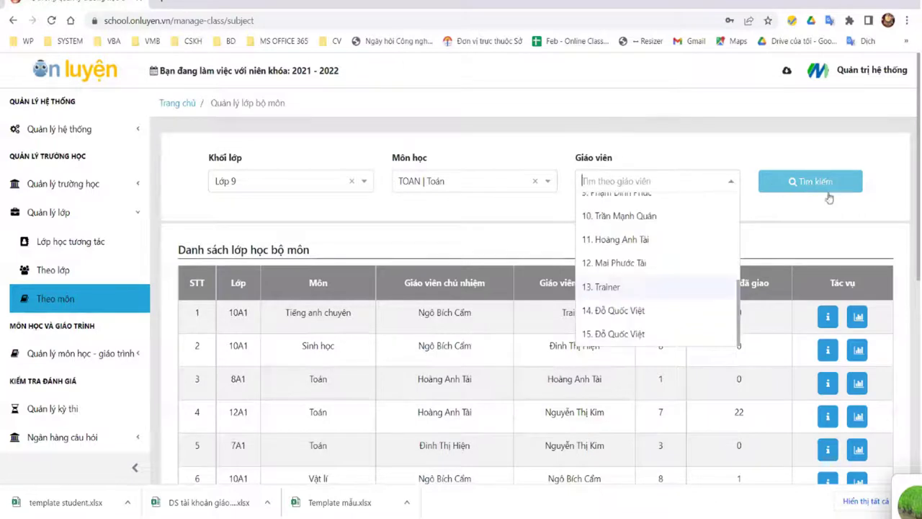
{"action": "left_click", "coordinate": [801, 189]}
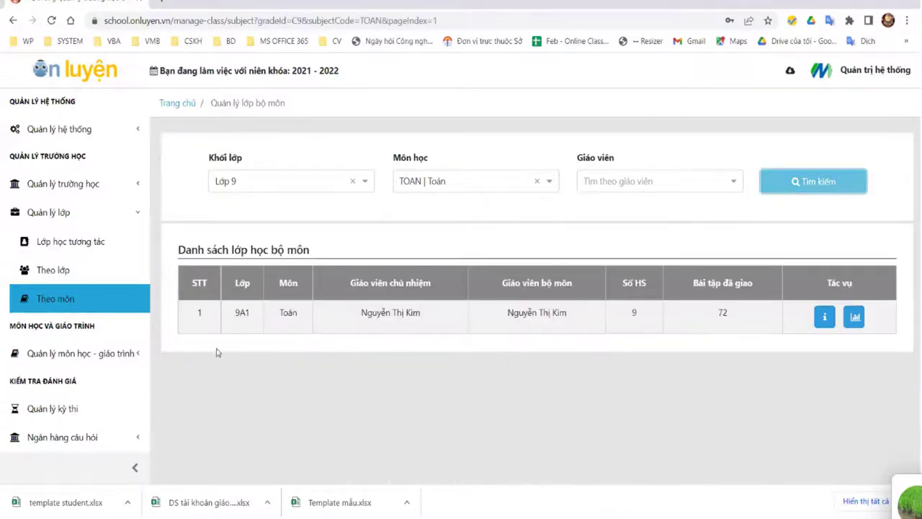
Step: Review the 9A1 Toán assignment report and class details, then return to the subject-class list
{"action": "left_click", "coordinate": [856, 319]}
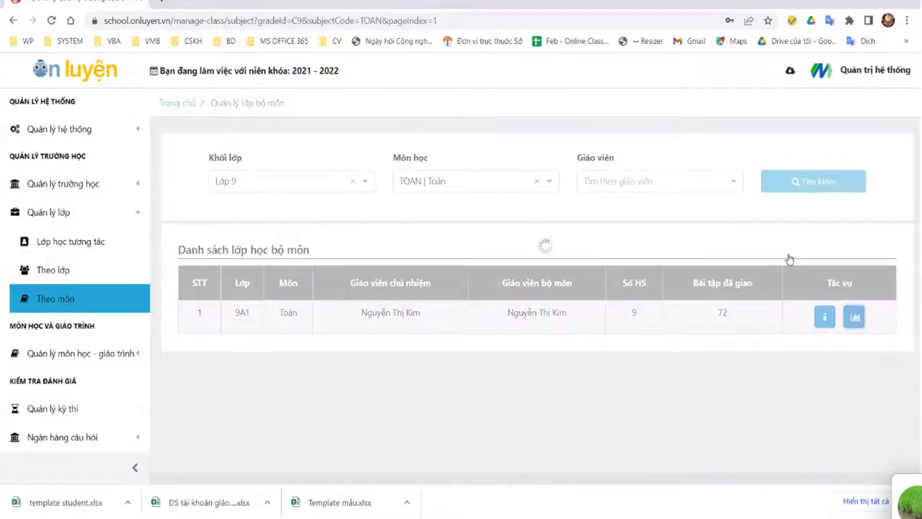
{"action": "key", "text": "alt+Left"}
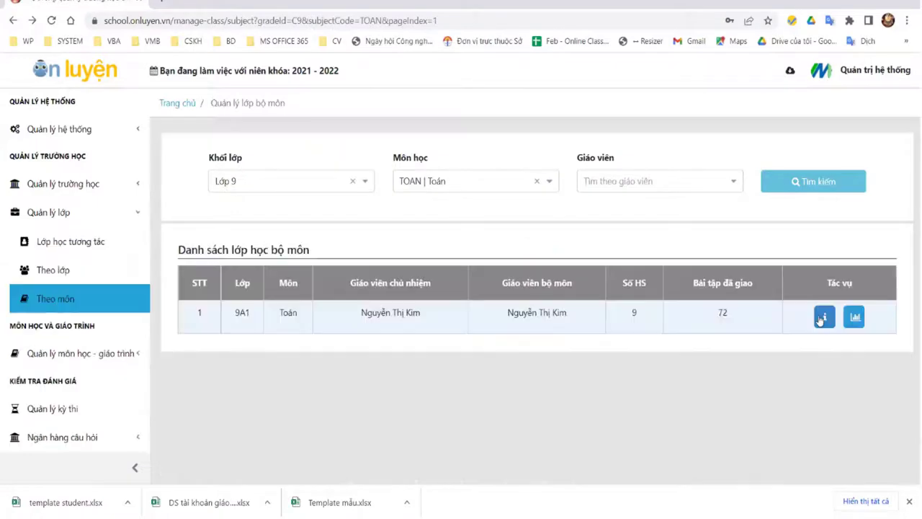
{"action": "left_click", "coordinate": [823, 319]}
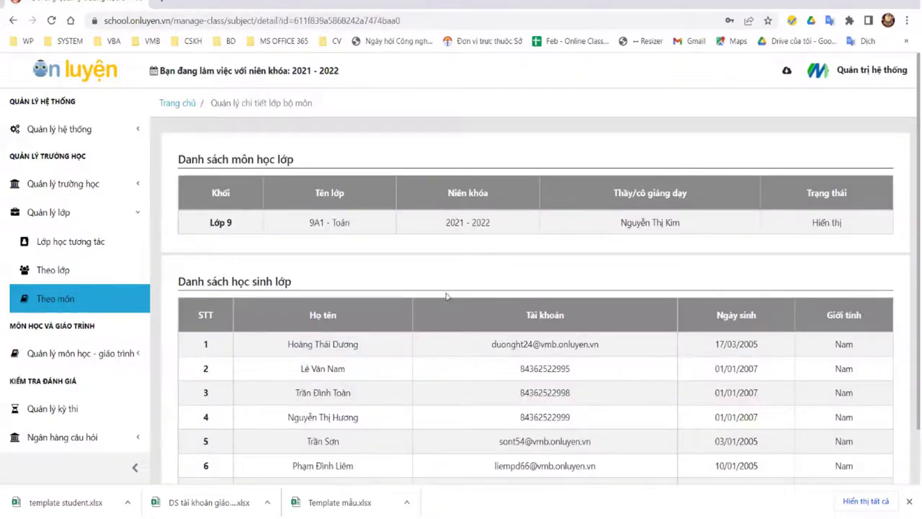
{"action": "scroll", "coordinate": [504, 288], "scroll_direction": "down", "scroll_amount": 1}
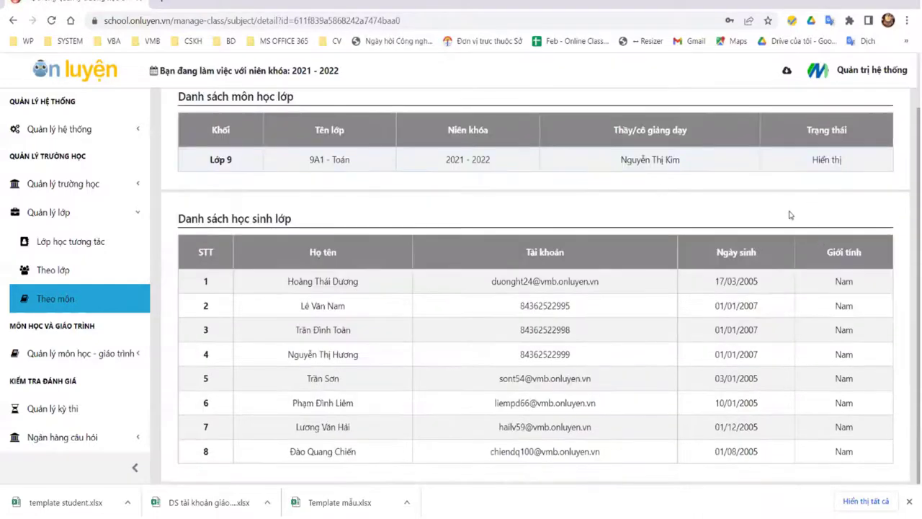
{"action": "scroll", "coordinate": [467, 342], "scroll_direction": "up", "scroll_amount": 1}
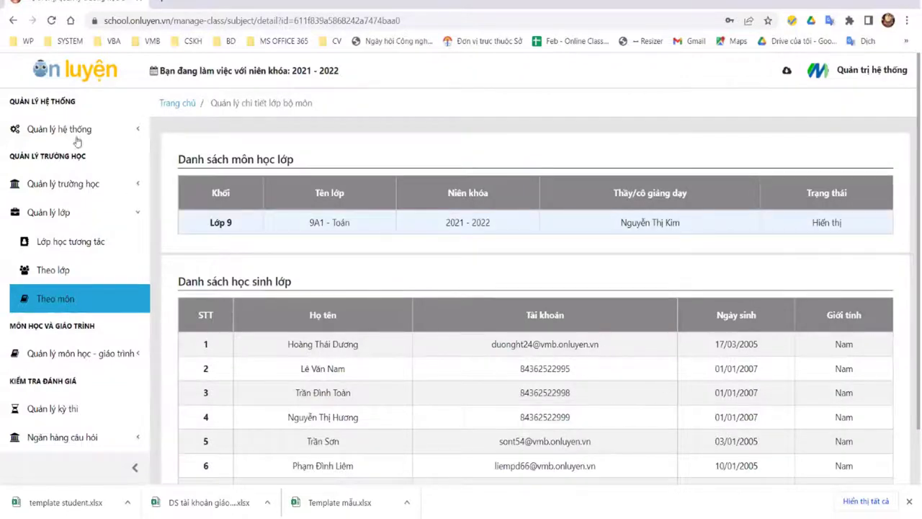
{"action": "scroll", "coordinate": [17, 103], "scroll_direction": "down", "scroll_amount": 1}
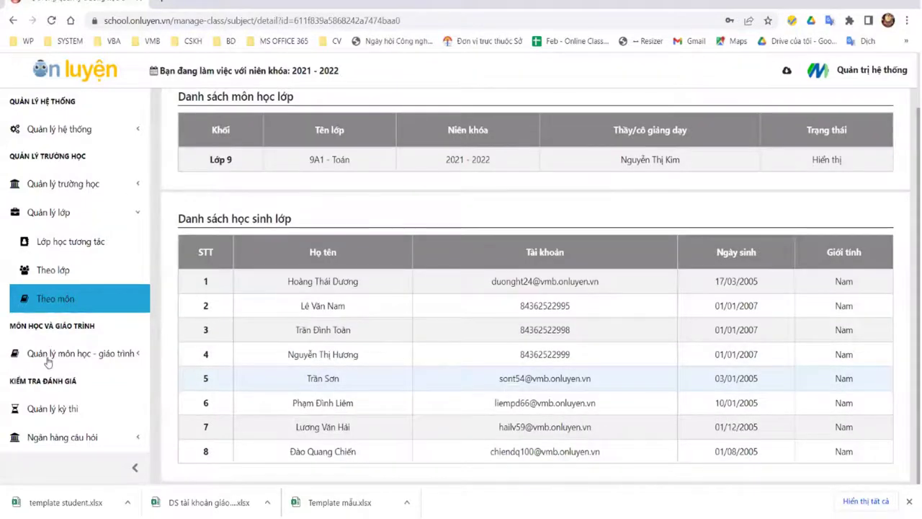
{"action": "key", "text": "alt+Left"}
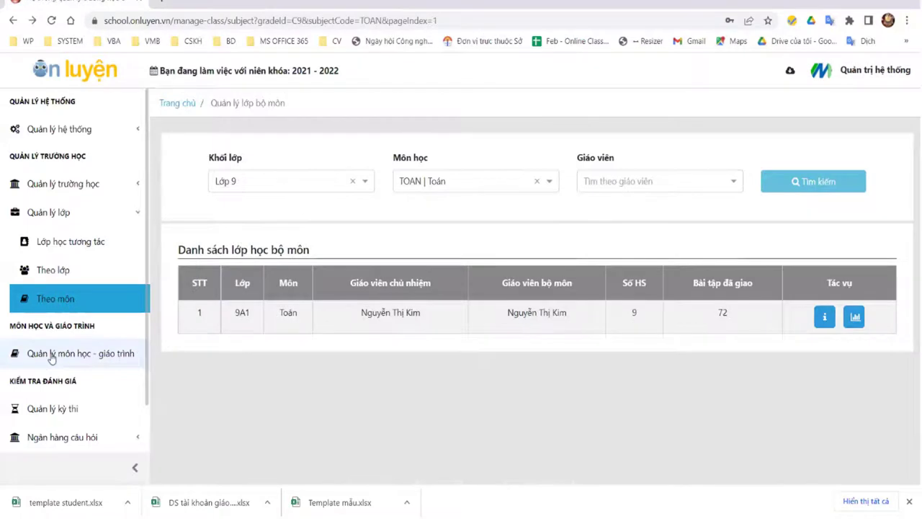
Step: Add subject 'Hướng nghiệp khởi nghiệp' with code HNKN_01 and priority 1
{"action": "left_click", "coordinate": [52, 355]}
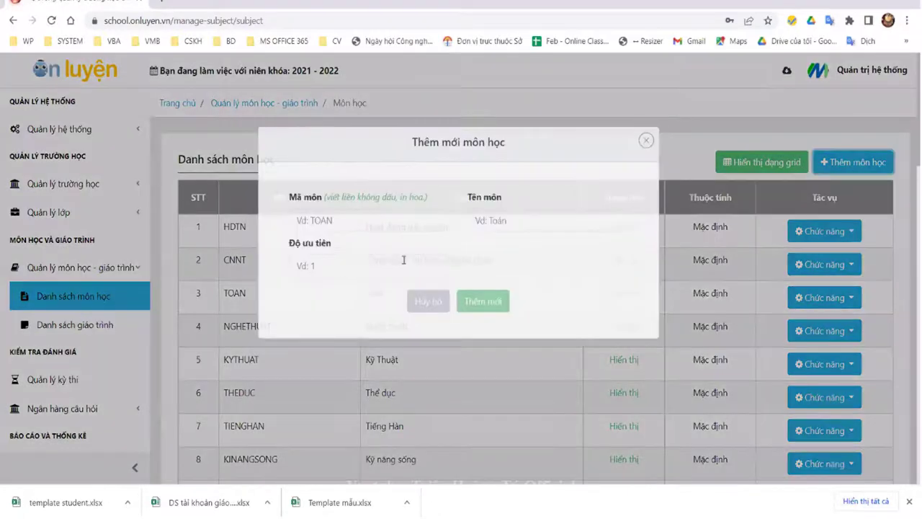
{"action": "left_click", "coordinate": [402, 258]}
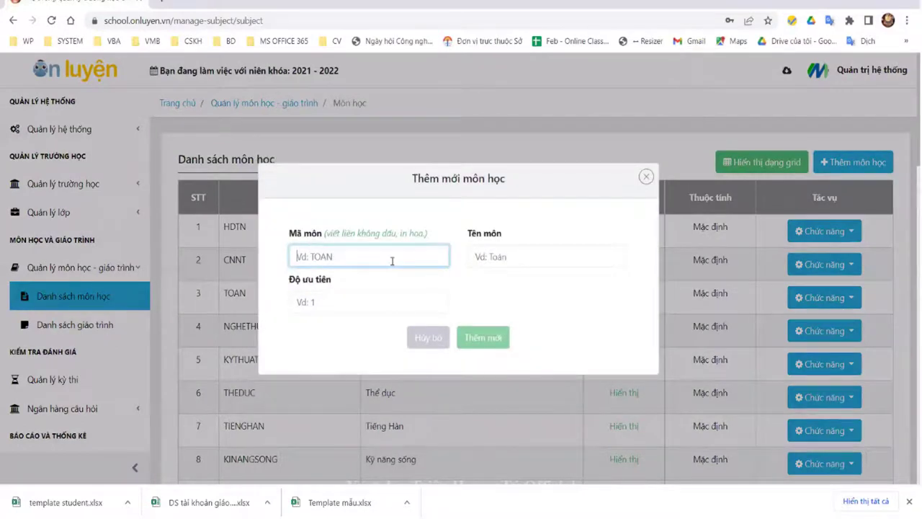
{"action": "left_click", "coordinate": [522, 258]}
{"action": "type", "text": "Hướng nghiệp"}
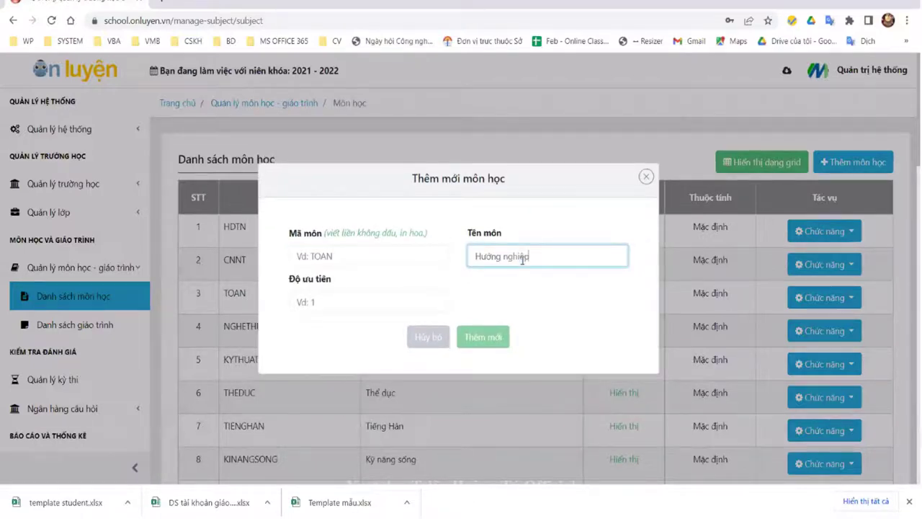
{"action": "type", "text": " khởi nghiệp"}
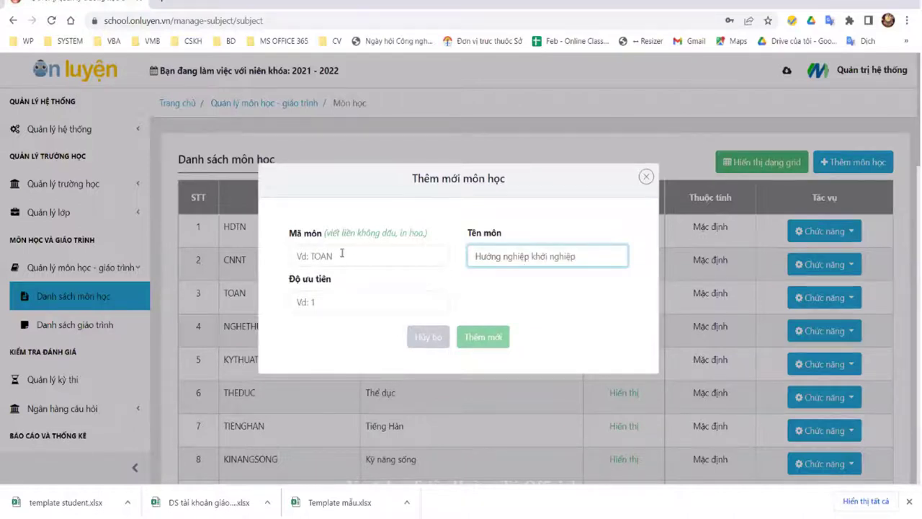
{"action": "type", "text": "HNKH"}
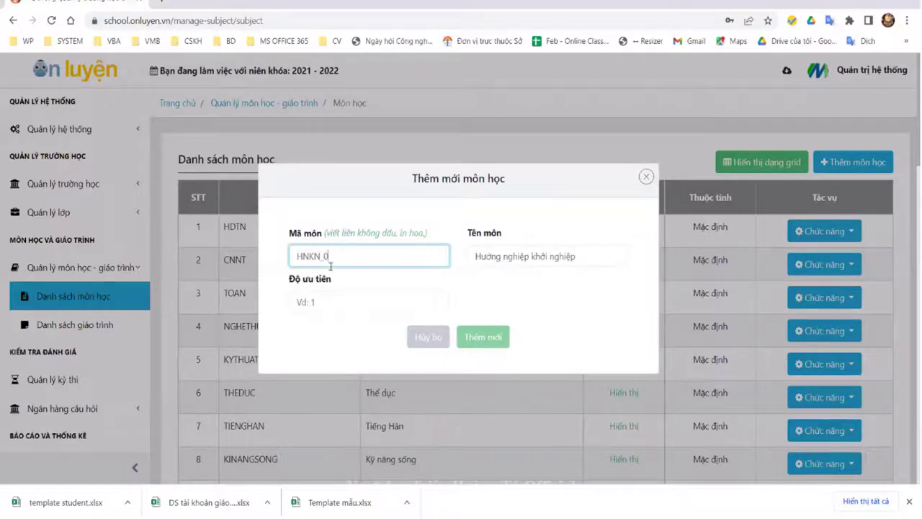
{"action": "left_click", "coordinate": [322, 304]}
{"action": "type", "text": "1"}
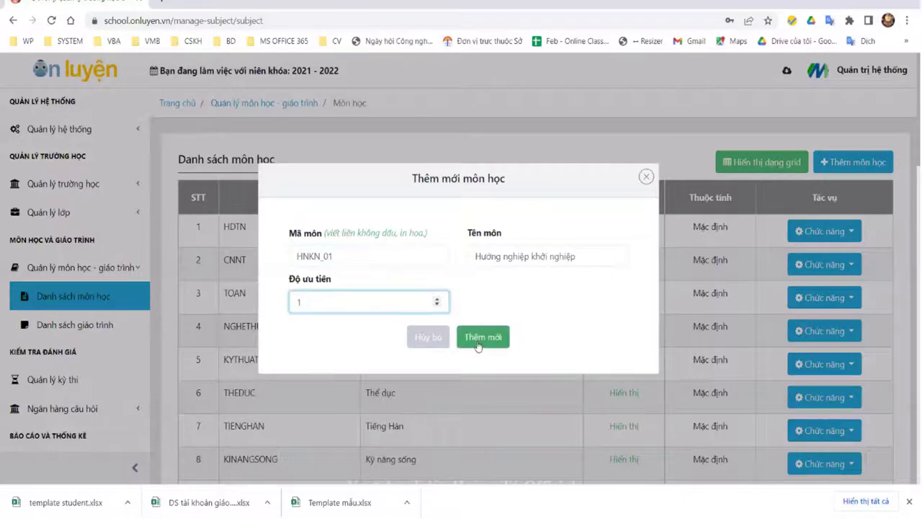
{"action": "left_click", "coordinate": [502, 330]}
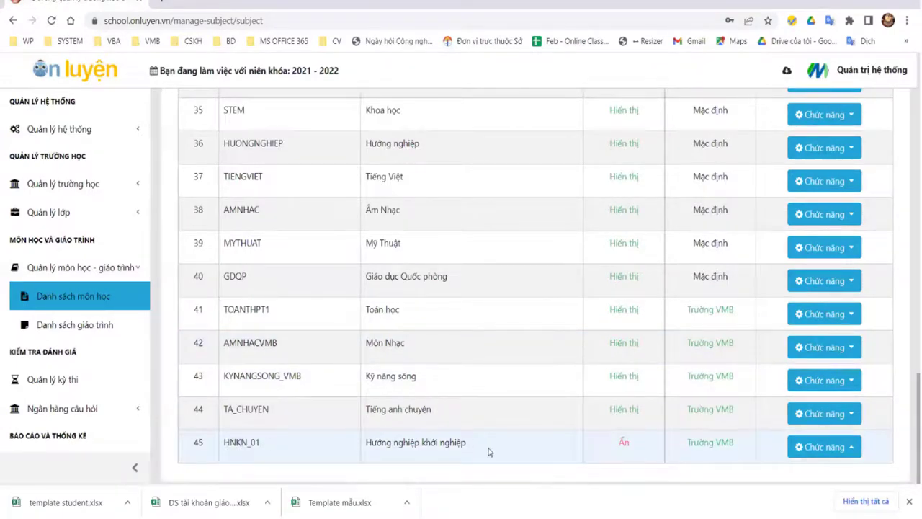
Step: Edit the new subject's information and save it so it shows as Hiển thị
{"action": "triple_click", "coordinate": [742, 449]}
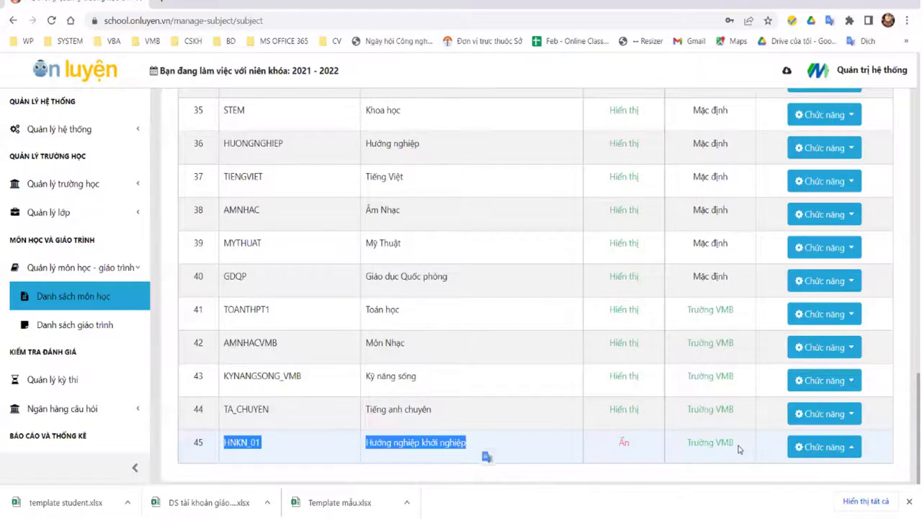
{"action": "left_click", "coordinate": [720, 444]}
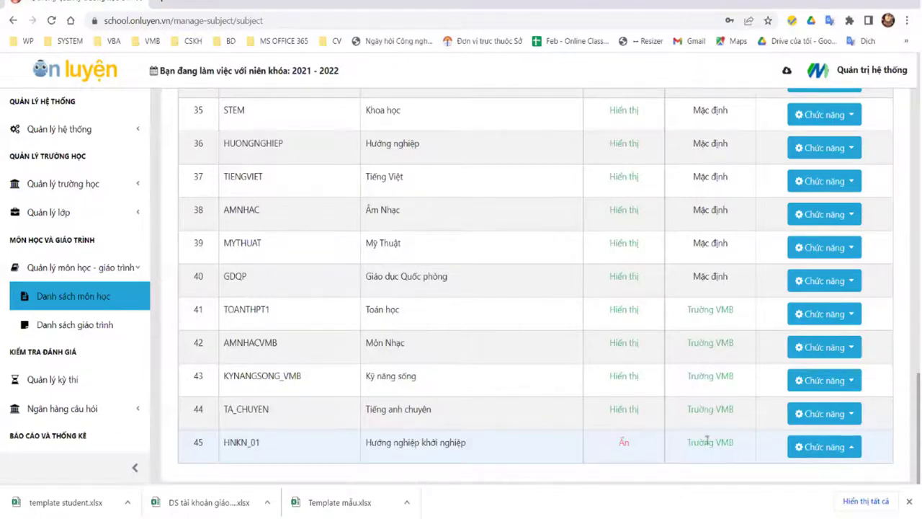
{"action": "left_click_drag", "start_coordinate": [687, 442], "coordinate": [717, 455]}
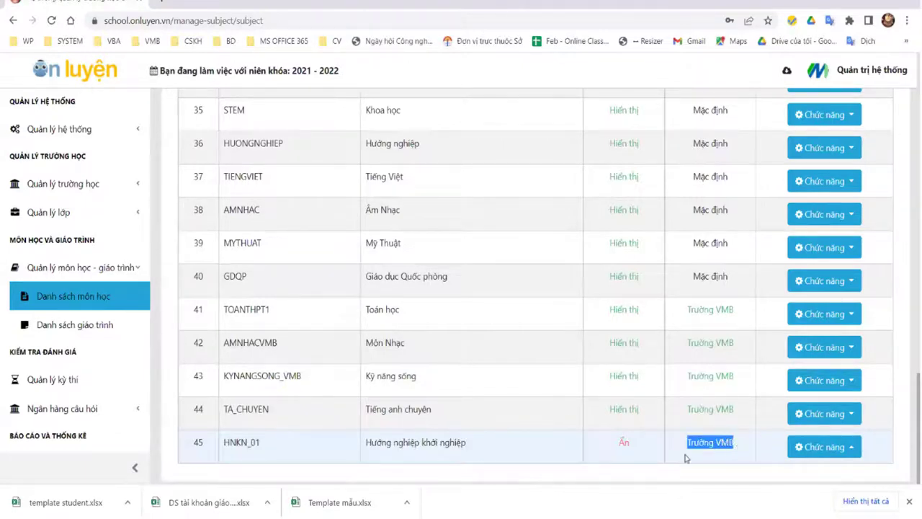
{"action": "left_click", "coordinate": [846, 454]}
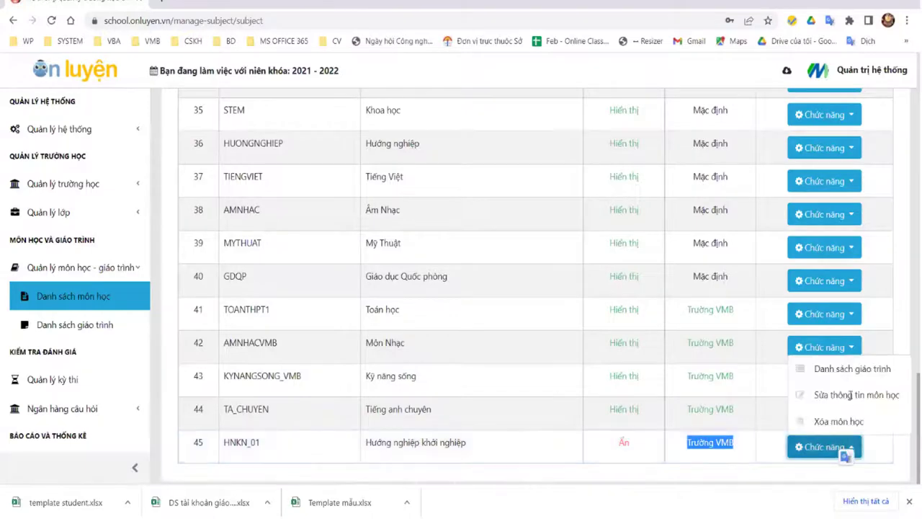
{"action": "left_click", "coordinate": [850, 395]}
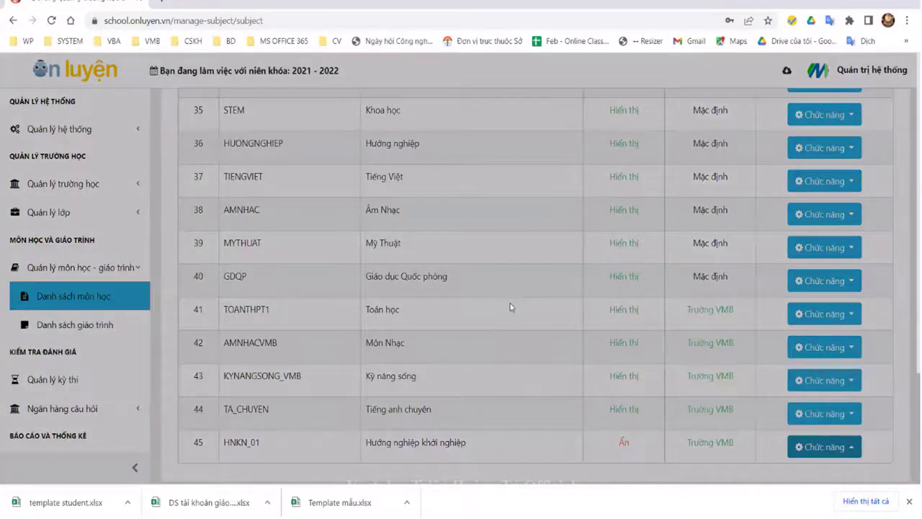
{"action": "left_click", "coordinate": [507, 337]}
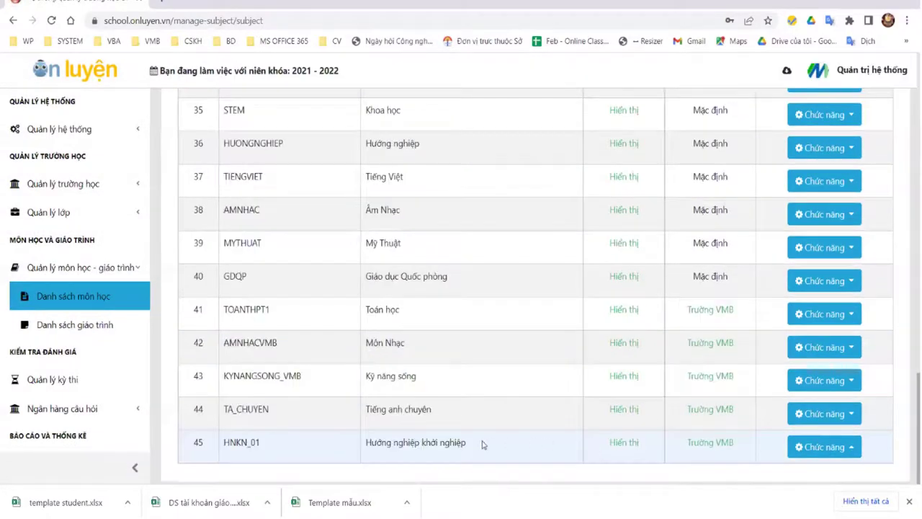
Step: Close the download bar and open Danh sách giáo trình from the sidebar
{"action": "left_click", "coordinate": [908, 501]}
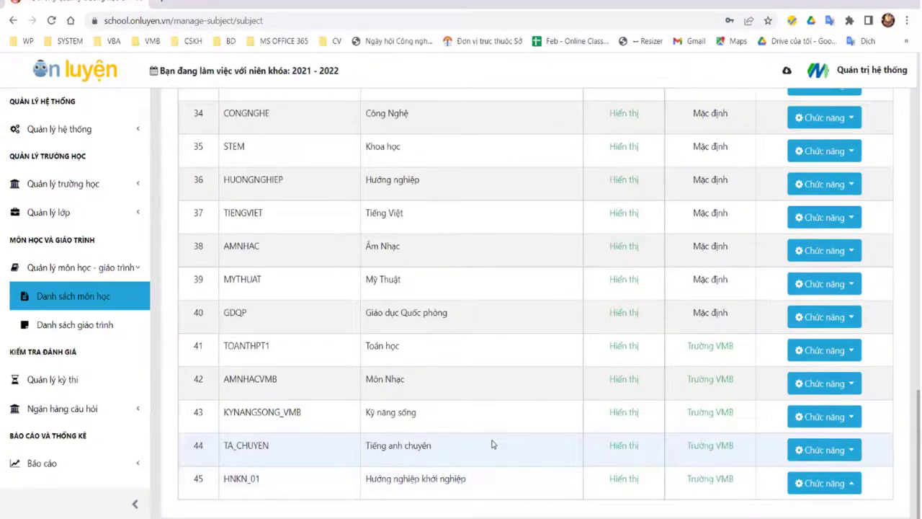
{"action": "scroll", "coordinate": [505, 249], "scroll_direction": "up", "scroll_amount": 10}
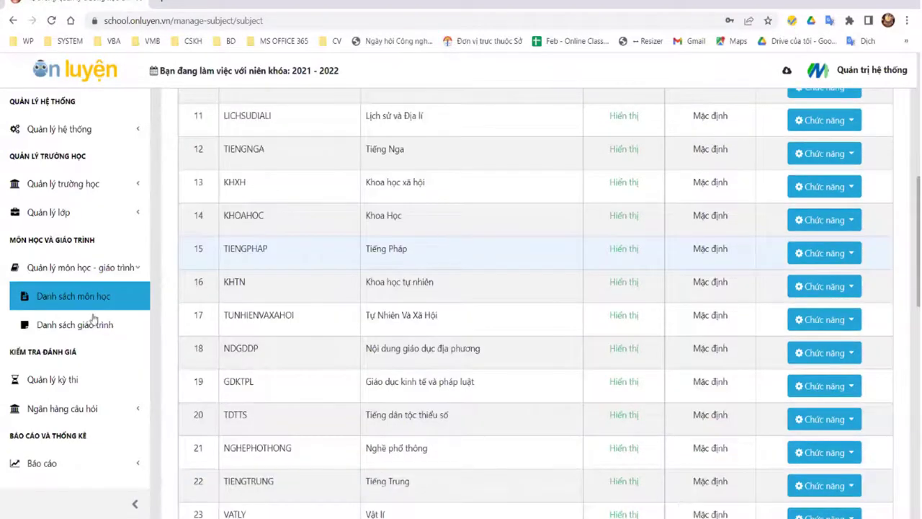
{"action": "scroll", "coordinate": [96, 320], "scroll_direction": "up", "scroll_amount": 2}
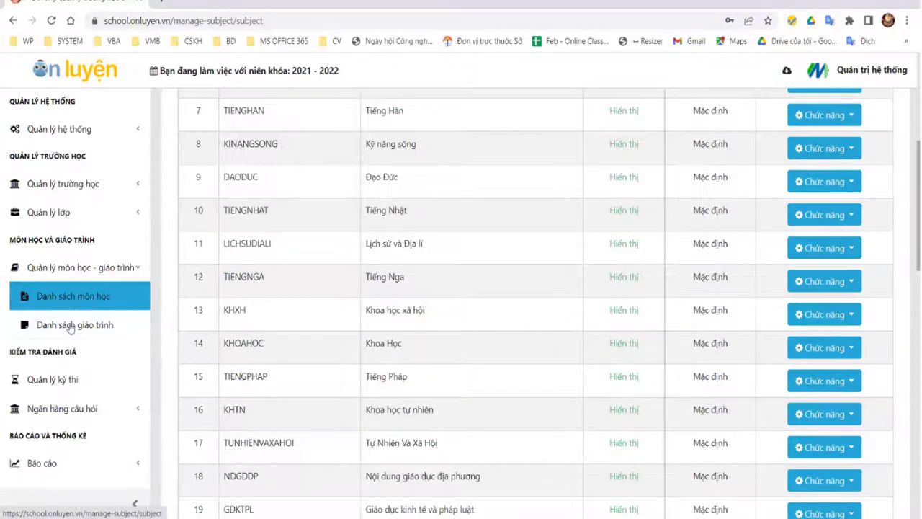
{"action": "left_click", "coordinate": [75, 325]}
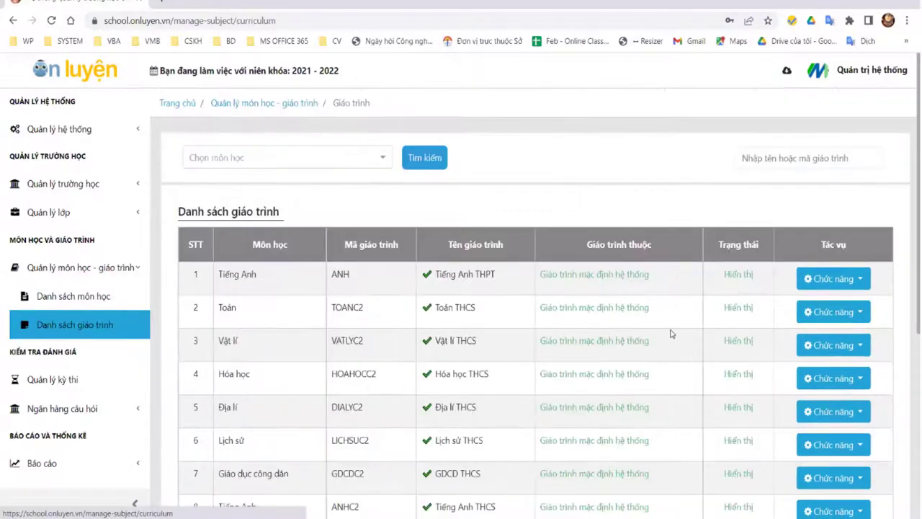
Step: View the Toán THCS curriculum's details, then go back to the curriculum list
{"action": "scroll", "coordinate": [673, 333], "scroll_direction": "down", "scroll_amount": 1}
{"action": "scroll", "coordinate": [679, 330], "scroll_direction": "down", "scroll_amount": 3}
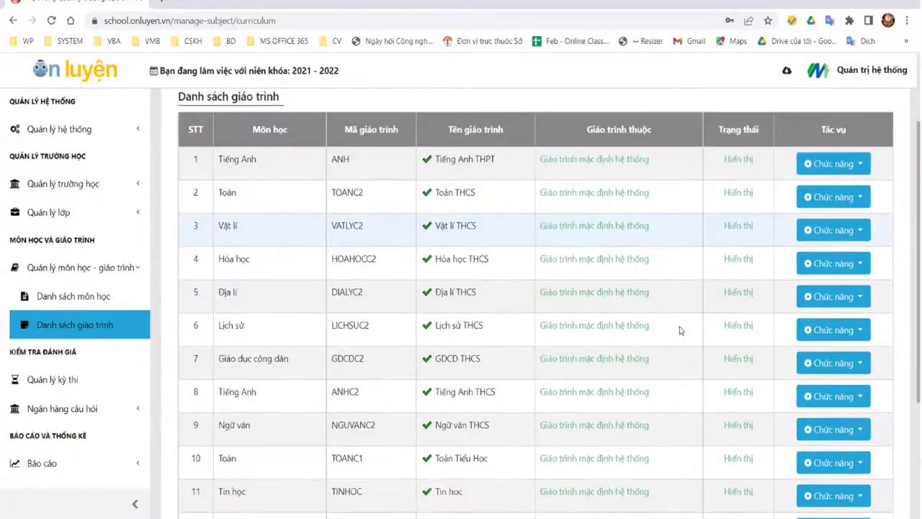
{"action": "scroll", "coordinate": [679, 335], "scroll_direction": "up", "scroll_amount": 2}
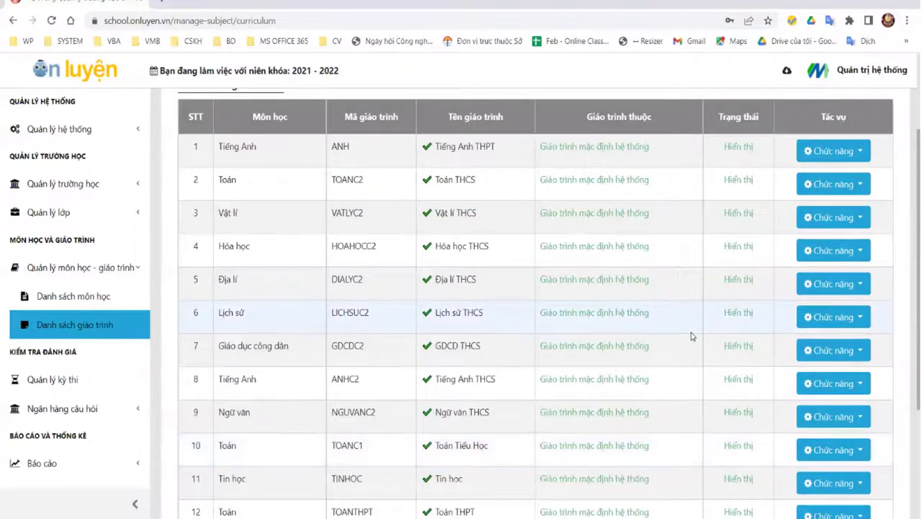
{"action": "left_click", "coordinate": [846, 190]}
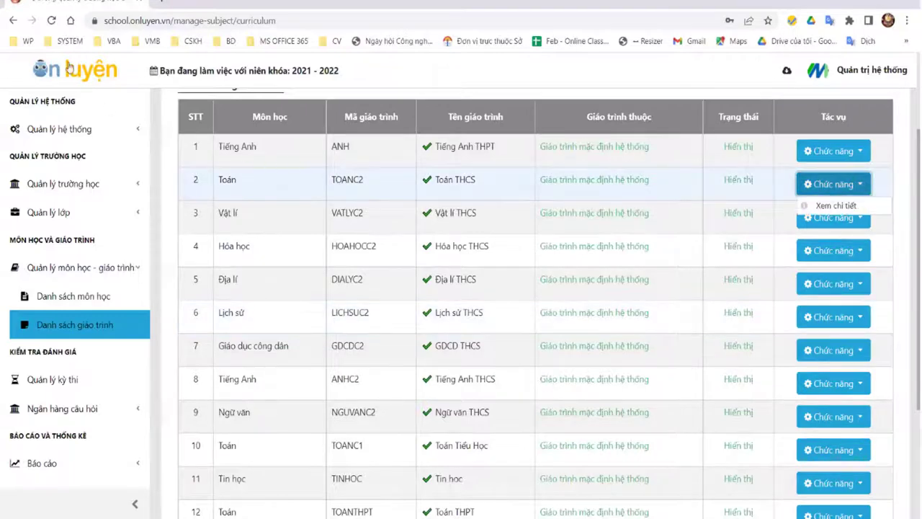
{"action": "left_click", "coordinate": [337, 182]}
{"action": "key", "text": "alt+Left"}
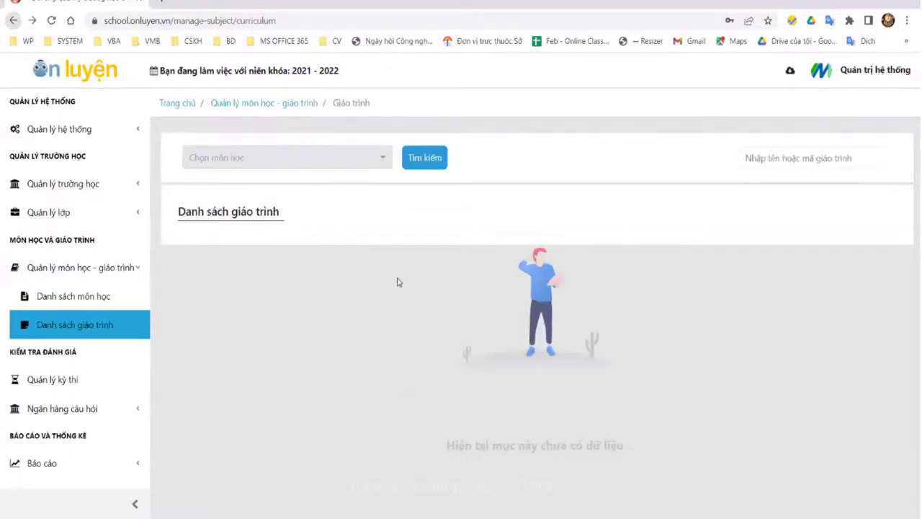
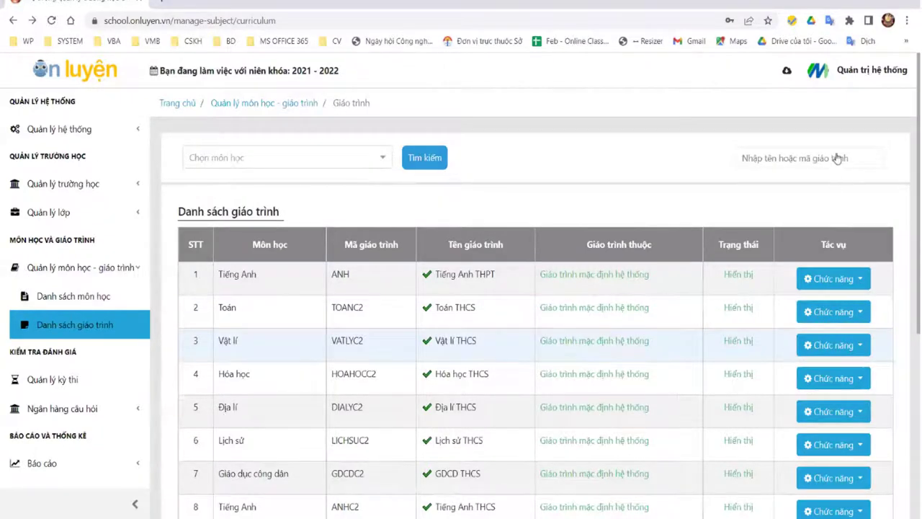
Step: Scroll and pan the TOANC2 knowledge tree to look over the Lớp 6 and Lớp 7 topics
{"action": "scroll", "coordinate": [837, 157], "scroll_direction": "down", "scroll_amount": 2}
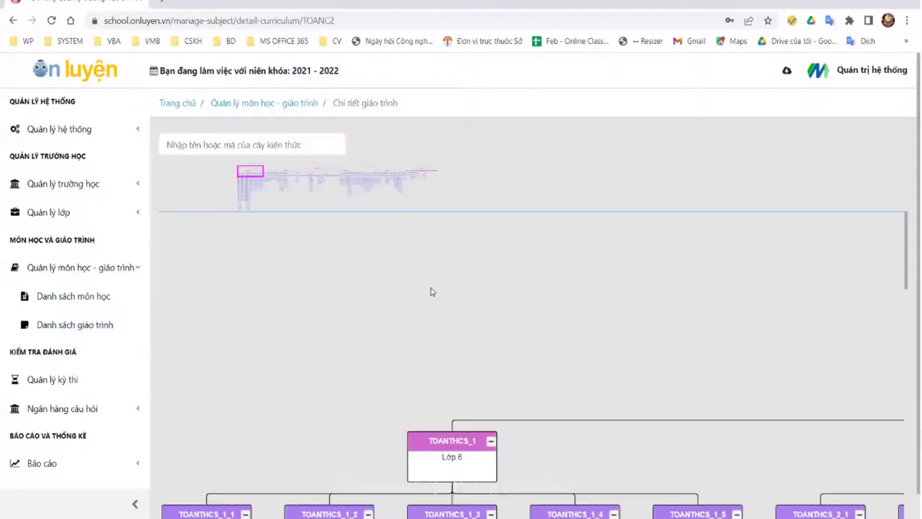
{"action": "scroll", "coordinate": [469, 307], "scroll_direction": "down", "scroll_amount": 2}
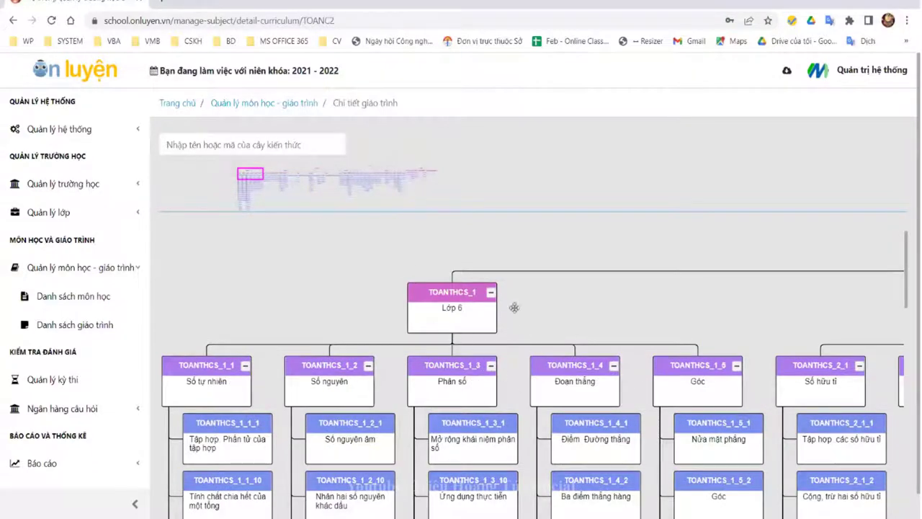
{"action": "scroll", "coordinate": [610, 268], "scroll_direction": "down", "scroll_amount": 3}
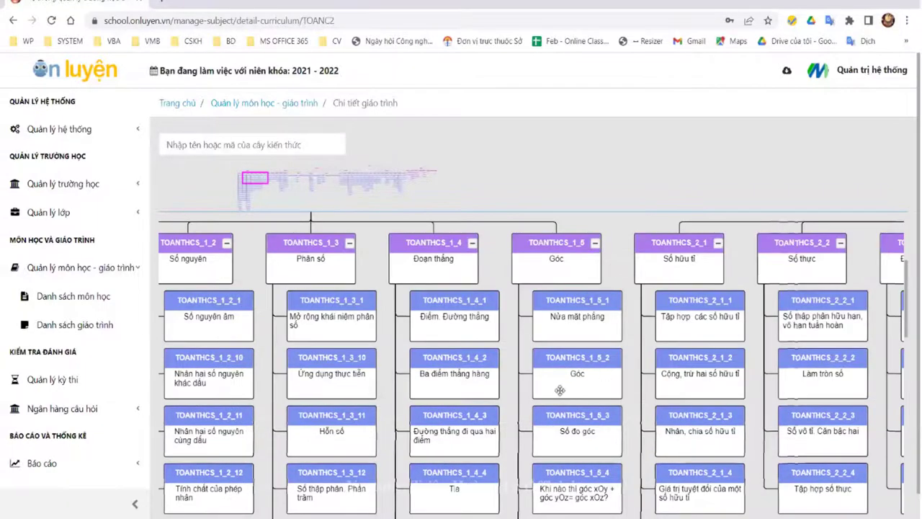
{"action": "scroll", "coordinate": [561, 369], "scroll_direction": "up", "scroll_amount": 3}
{"action": "scroll", "coordinate": [416, 291], "scroll_direction": "down", "scroll_amount": 1}
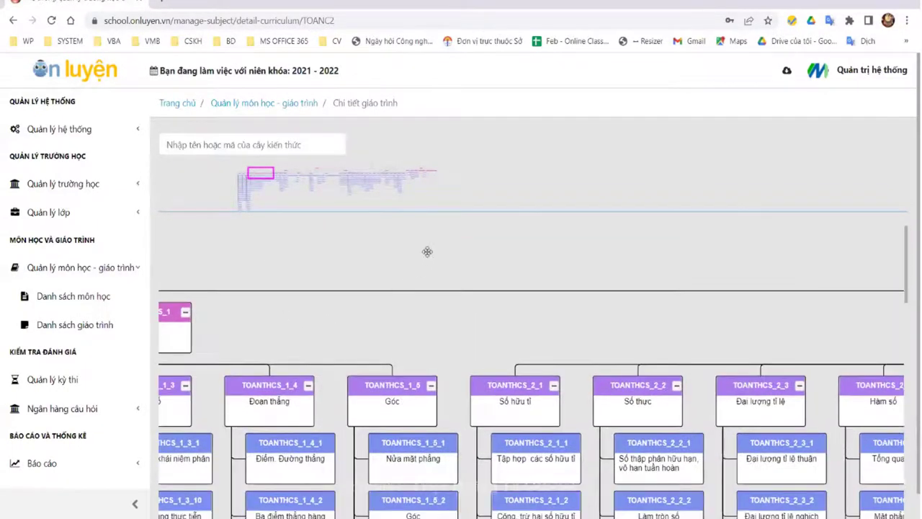
{"action": "scroll", "coordinate": [554, 253], "scroll_direction": "down", "scroll_amount": 2}
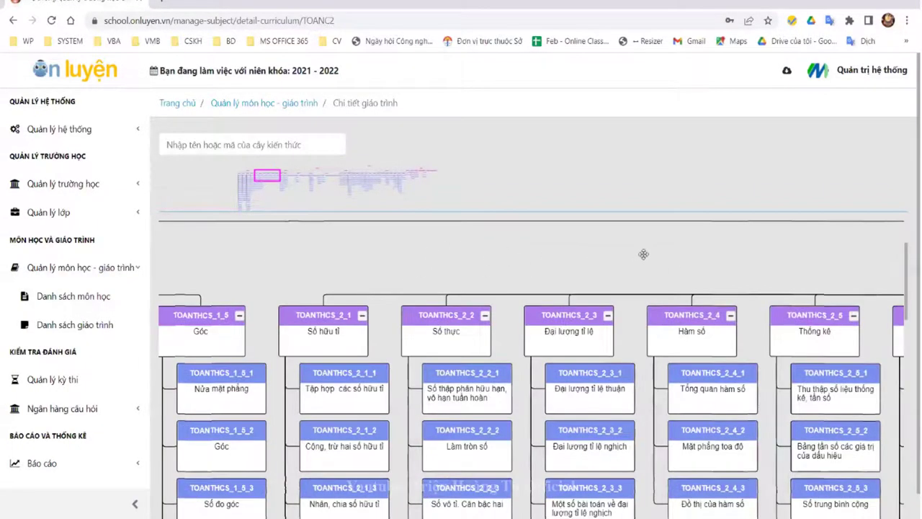
{"action": "left_click_drag", "start_coordinate": [280, 182], "coordinate": [276, 176]}
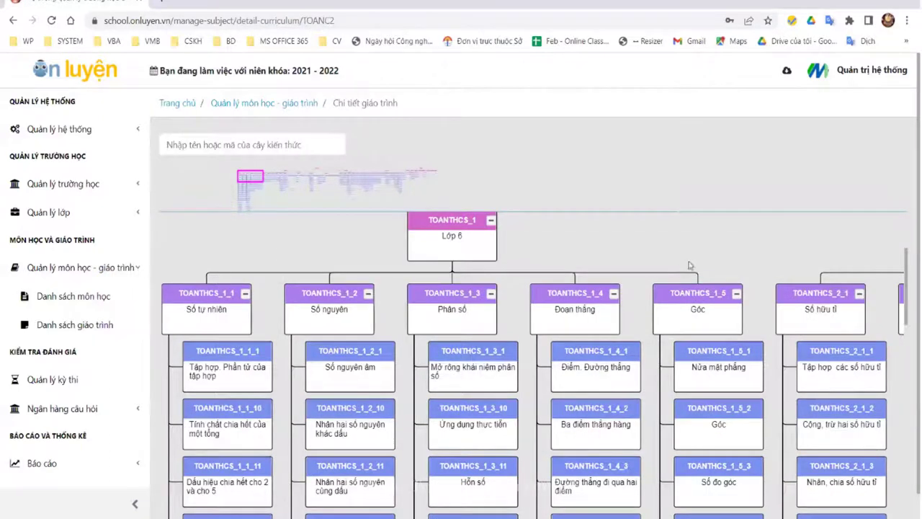
{"action": "scroll", "coordinate": [681, 271], "scroll_direction": "down", "scroll_amount": 5}
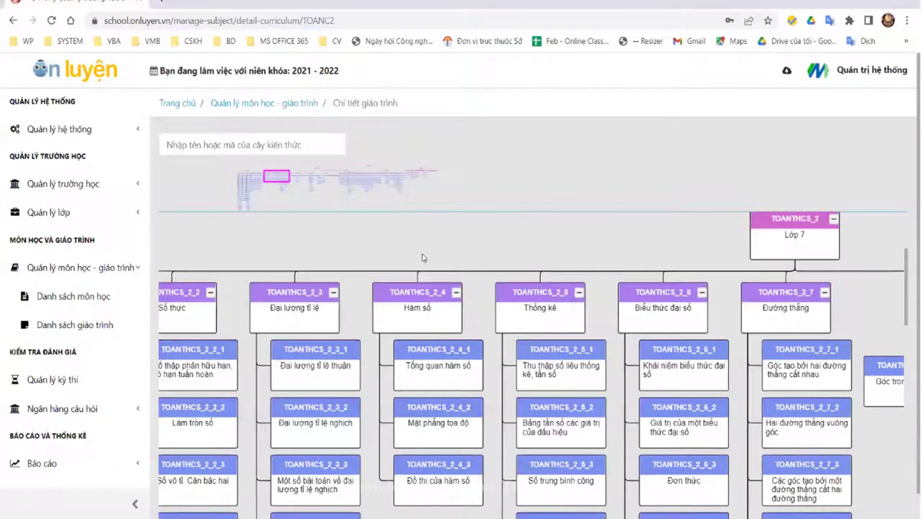
{"action": "scroll", "coordinate": [503, 255], "scroll_direction": "up", "scroll_amount": 3}
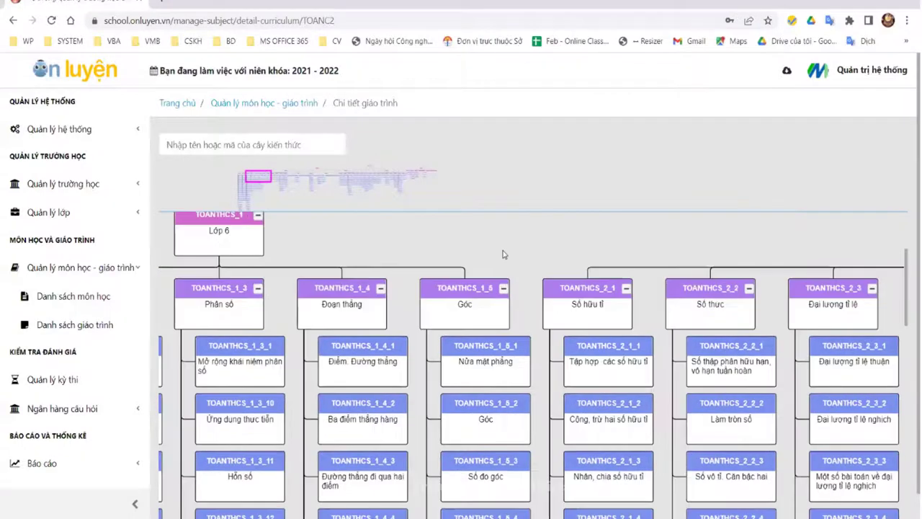
{"action": "scroll", "coordinate": [547, 239], "scroll_direction": "up", "scroll_amount": 1}
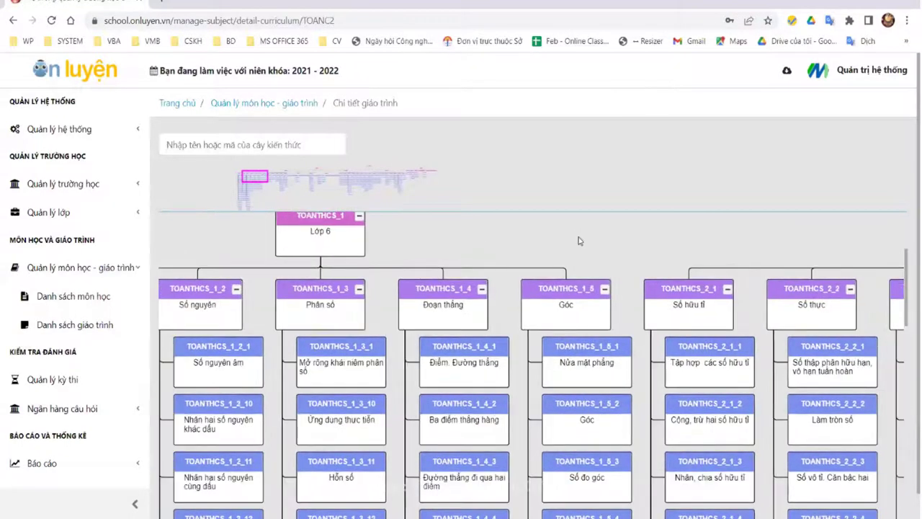
{"action": "scroll", "coordinate": [561, 240], "scroll_direction": "up", "scroll_amount": 1}
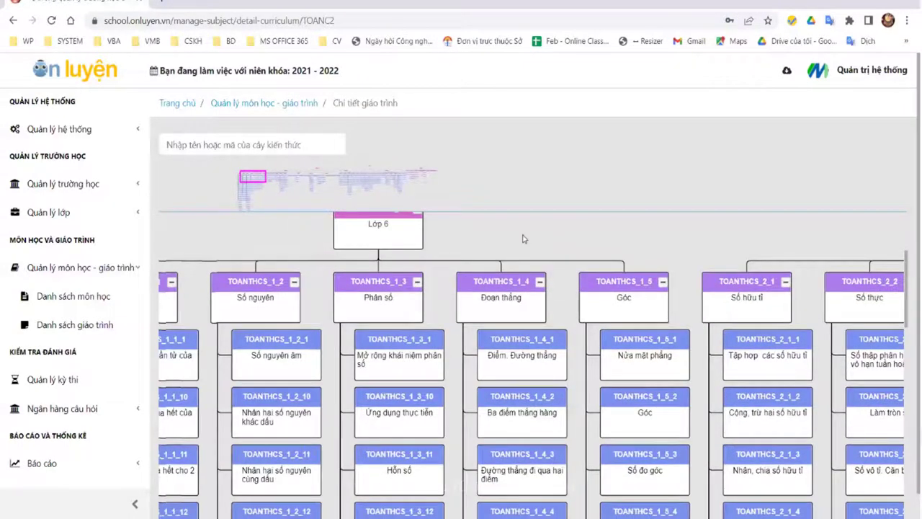
{"action": "scroll", "coordinate": [576, 236], "scroll_direction": "up", "scroll_amount": 1}
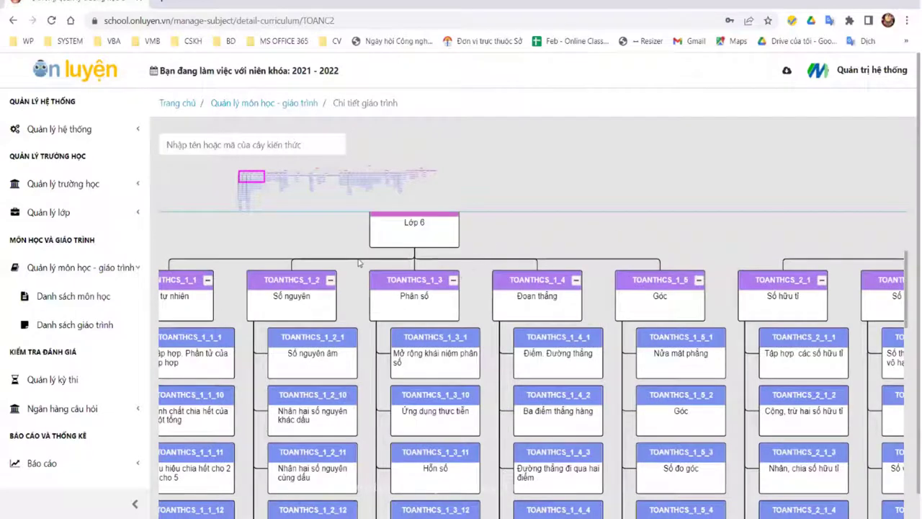
{"action": "scroll", "coordinate": [504, 257], "scroll_direction": "right", "scroll_amount": 1}
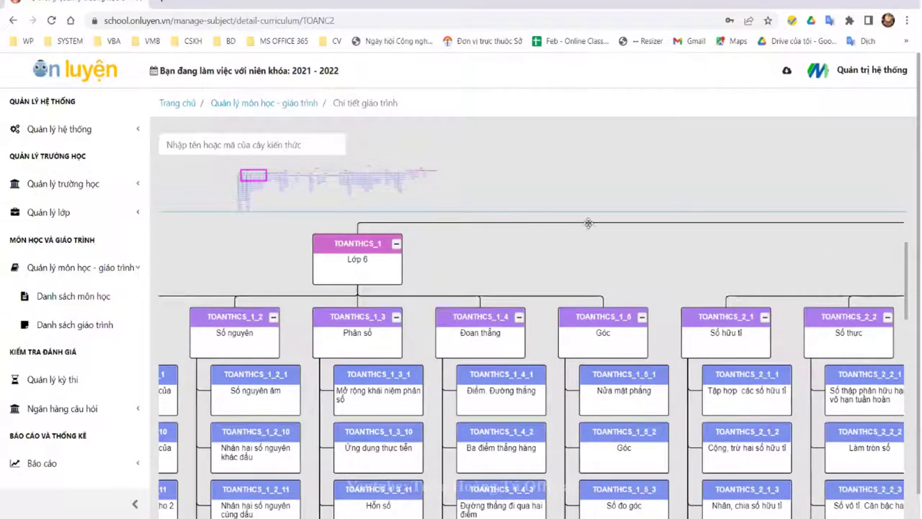
{"action": "scroll", "coordinate": [770, 272], "scroll_direction": "left", "scroll_amount": 1}
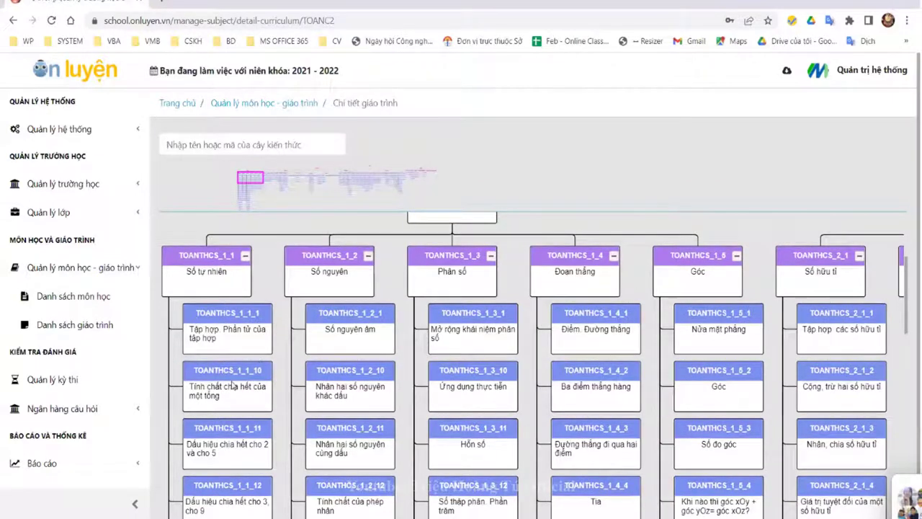
{"action": "scroll", "coordinate": [211, 411], "scroll_direction": "down", "scroll_amount": 6}
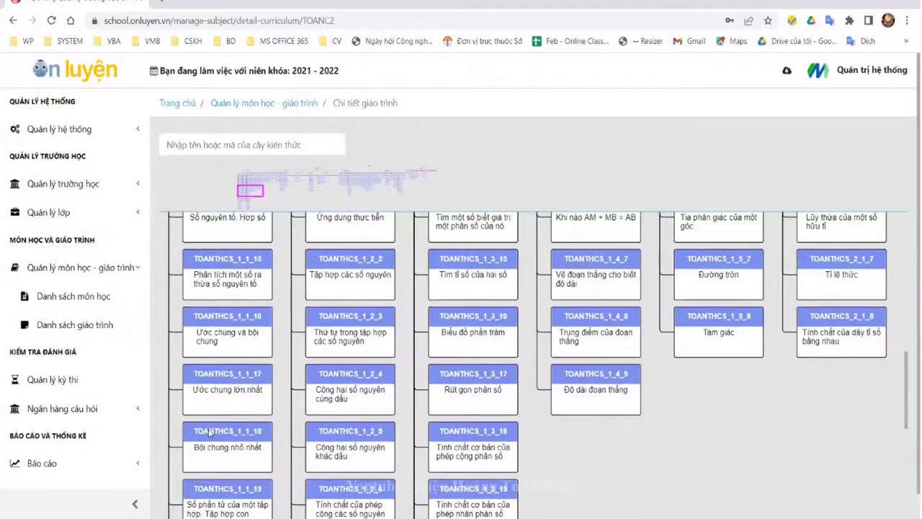
{"action": "scroll", "coordinate": [222, 288], "scroll_direction": "up", "scroll_amount": 2}
{"action": "scroll", "coordinate": [216, 389], "scroll_direction": "up", "scroll_amount": 10}
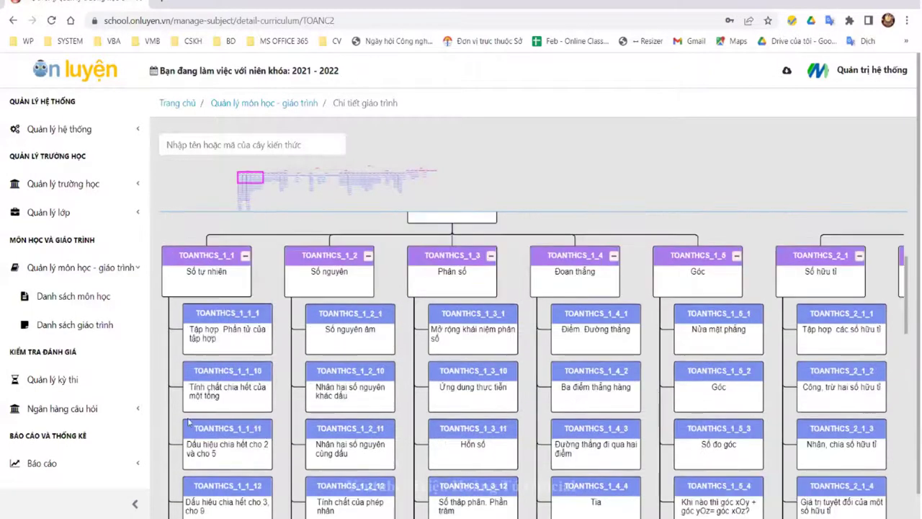
{"action": "scroll", "coordinate": [181, 417], "scroll_direction": "up", "scroll_amount": 3}
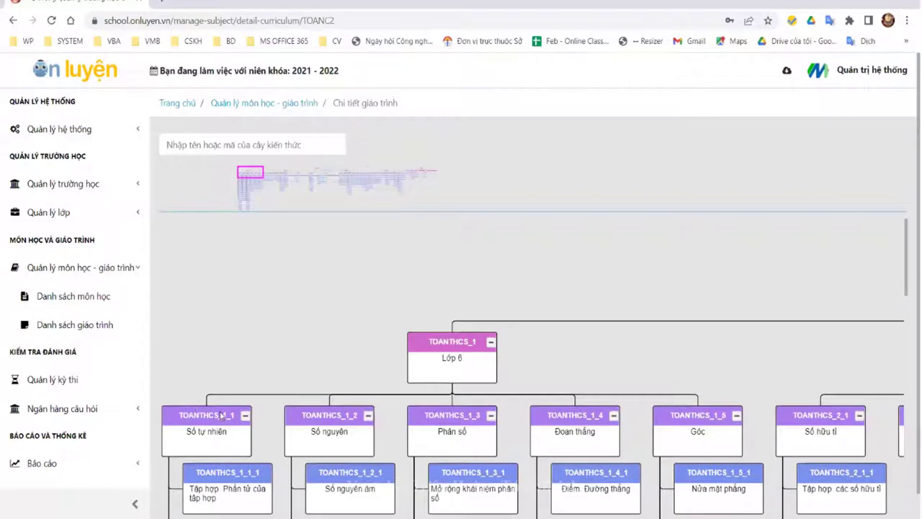
Step: Select the Số tự nhiên node and pan the tree toward the Lớp 8 and Lớp 9 branches
{"action": "left_click", "coordinate": [221, 414]}
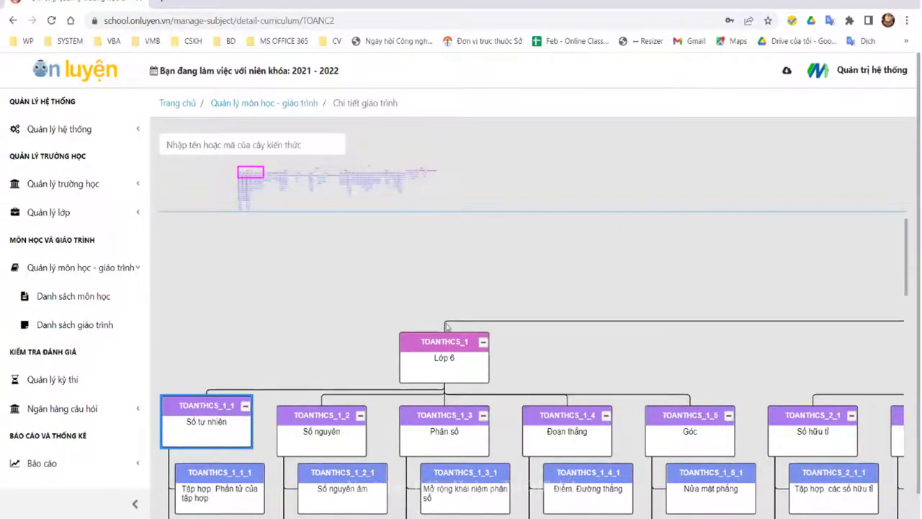
{"action": "left_click_drag", "start_coordinate": [264, 171], "coordinate": [358, 171]}
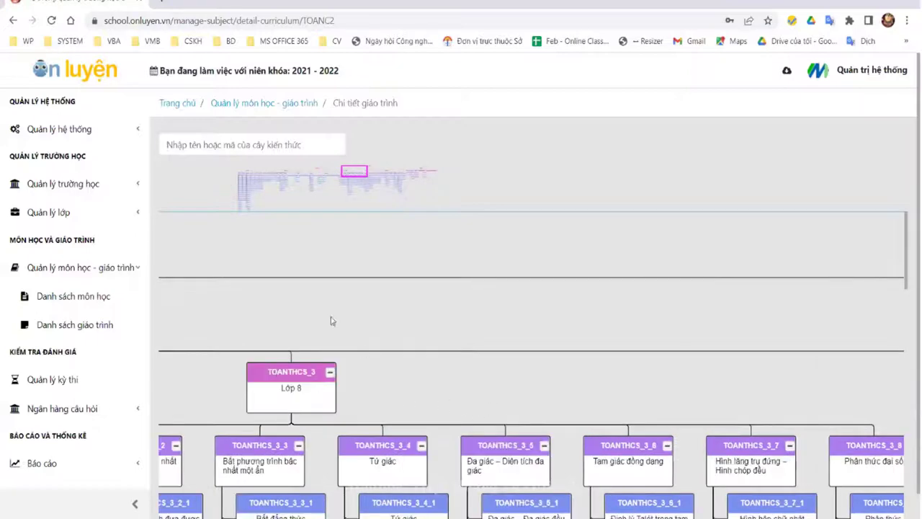
{"action": "scroll", "coordinate": [412, 416], "scroll_direction": "down", "scroll_amount": 3}
{"action": "left_click_drag", "start_coordinate": [359, 180], "coordinate": [391, 172]}
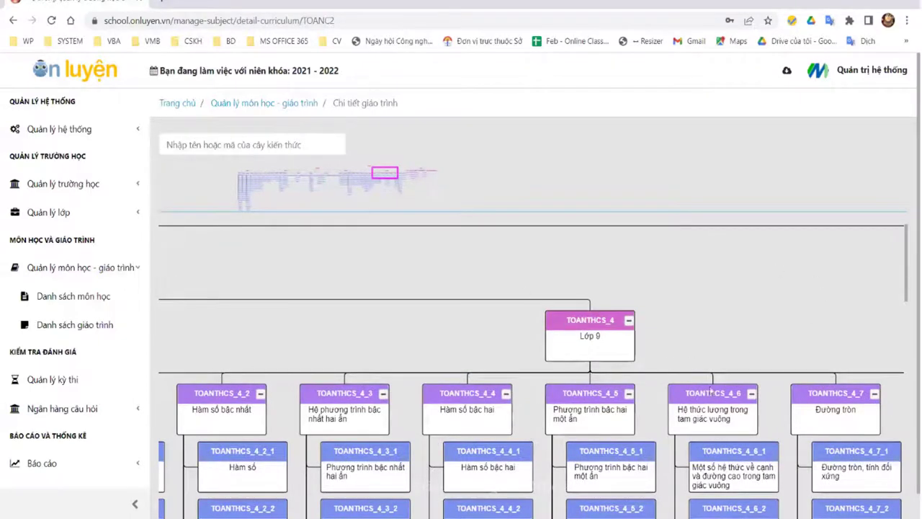
{"action": "scroll", "coordinate": [691, 351], "scroll_direction": "right", "scroll_amount": 10}
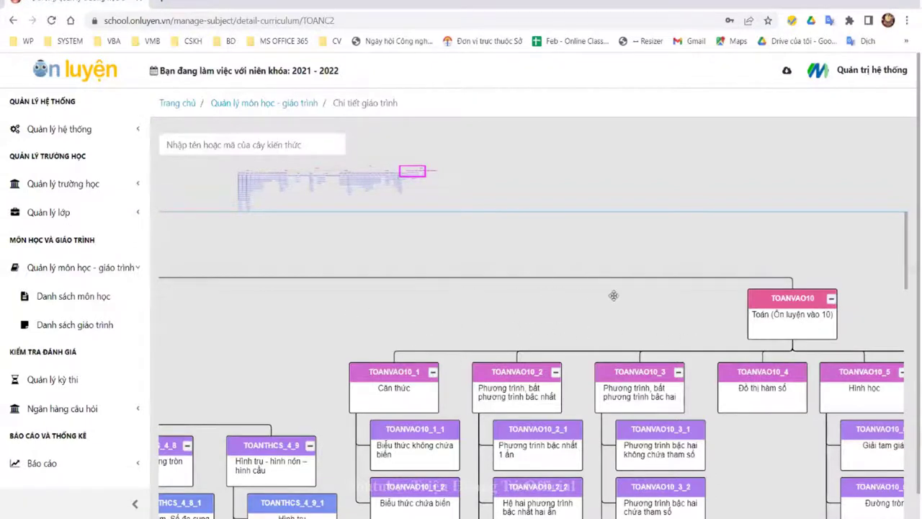
Step: Pan across the Lớp 9 and Ôn luyện vào 10 topics, then recentre the Toán THCS root
{"action": "left_click_drag", "start_coordinate": [409, 315], "coordinate": [683, 304]}
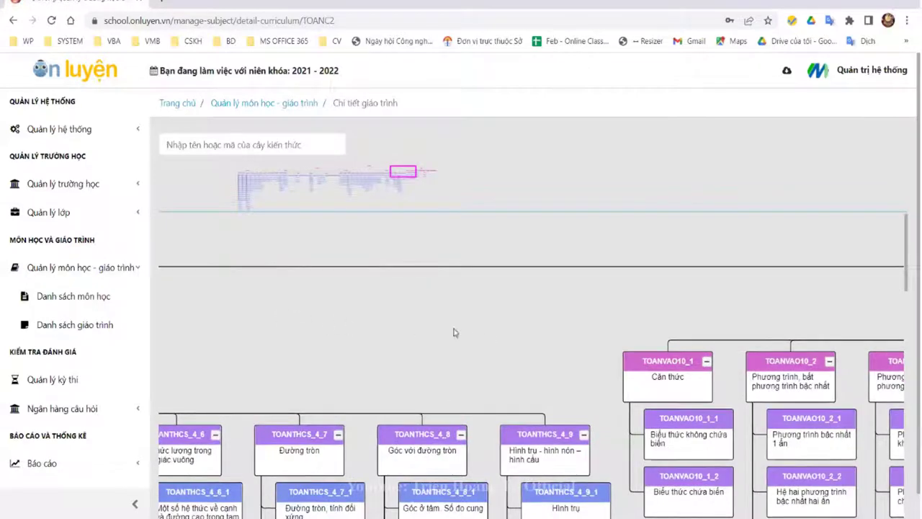
{"action": "scroll", "coordinate": [485, 333], "scroll_direction": "left", "scroll_amount": 10}
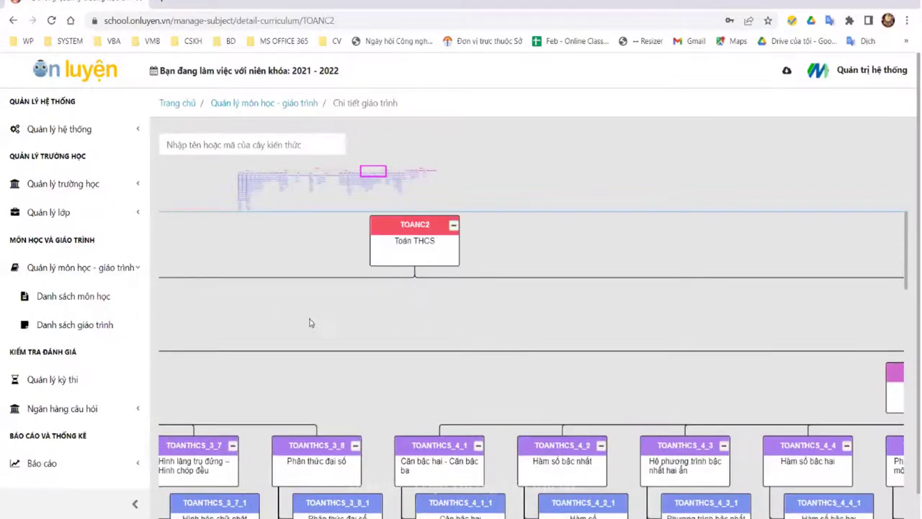
{"action": "scroll", "coordinate": [450, 334], "scroll_direction": "left", "scroll_amount": 2}
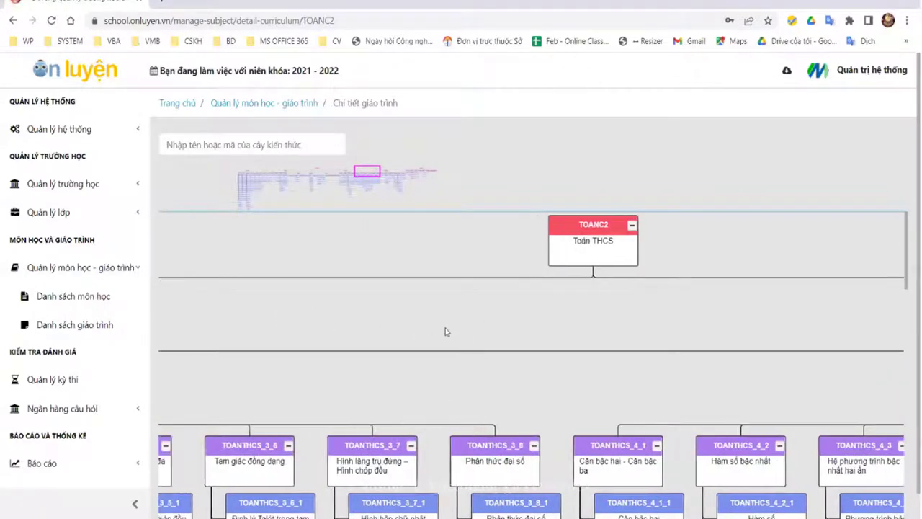
{"action": "scroll", "coordinate": [382, 322], "scroll_direction": "left", "scroll_amount": 2}
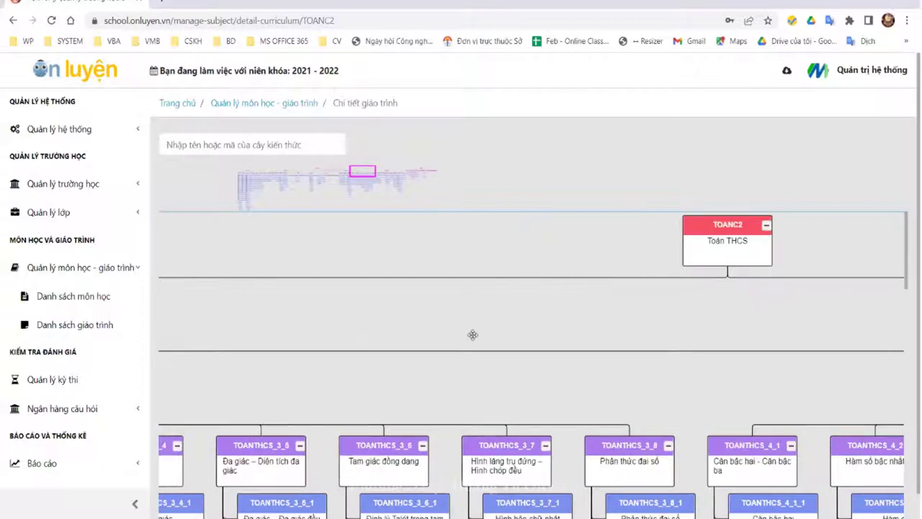
{"action": "scroll", "coordinate": [534, 331], "scroll_direction": "left", "scroll_amount": 2}
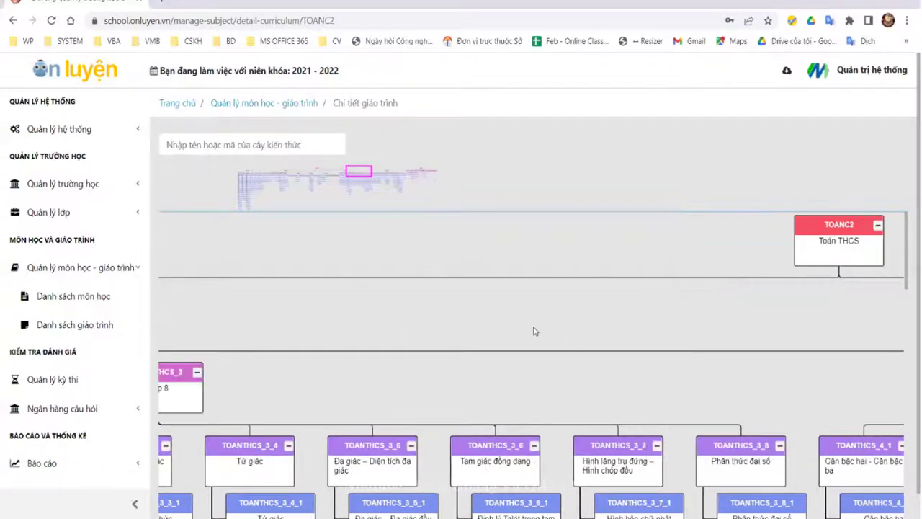
{"action": "left_click_drag", "start_coordinate": [535, 329], "coordinate": [442, 298]}
{"action": "left_click_drag", "start_coordinate": [483, 353], "coordinate": [593, 326]}
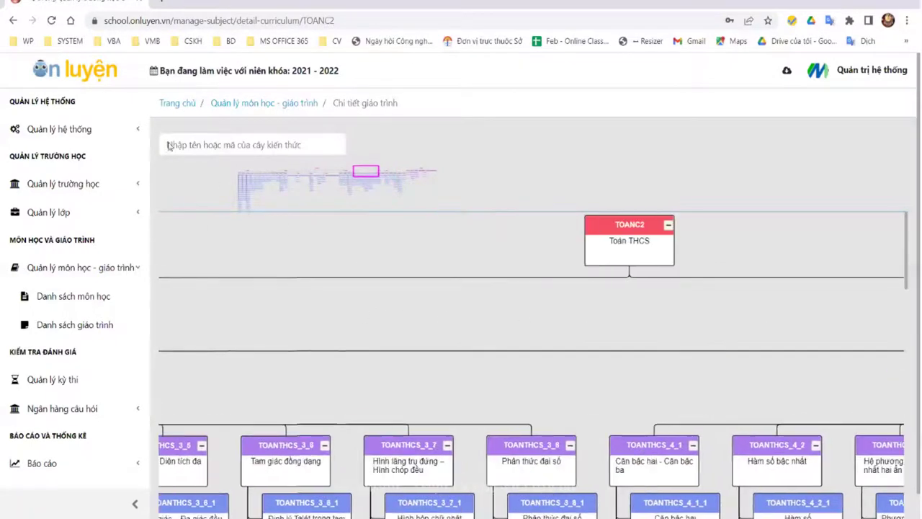
Step: Go back to the curriculum list and open Quản lý kỳ thi to show the three exams
{"action": "left_click", "coordinate": [13, 21]}
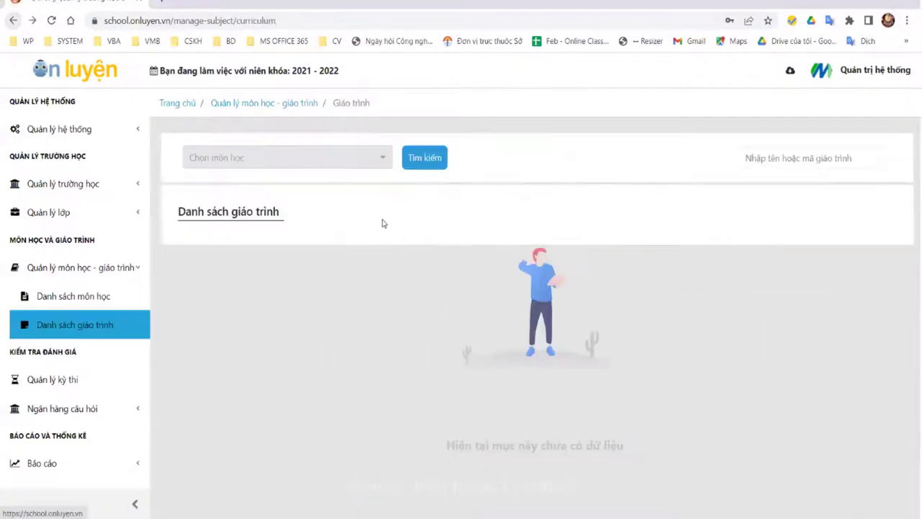
{"action": "scroll", "coordinate": [92, 333], "scroll_direction": "down", "scroll_amount": 3}
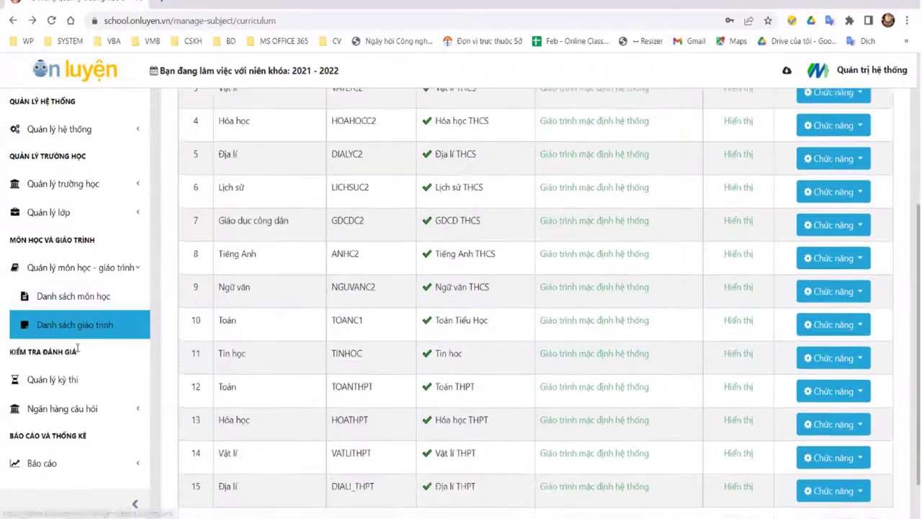
{"action": "left_click", "coordinate": [92, 387]}
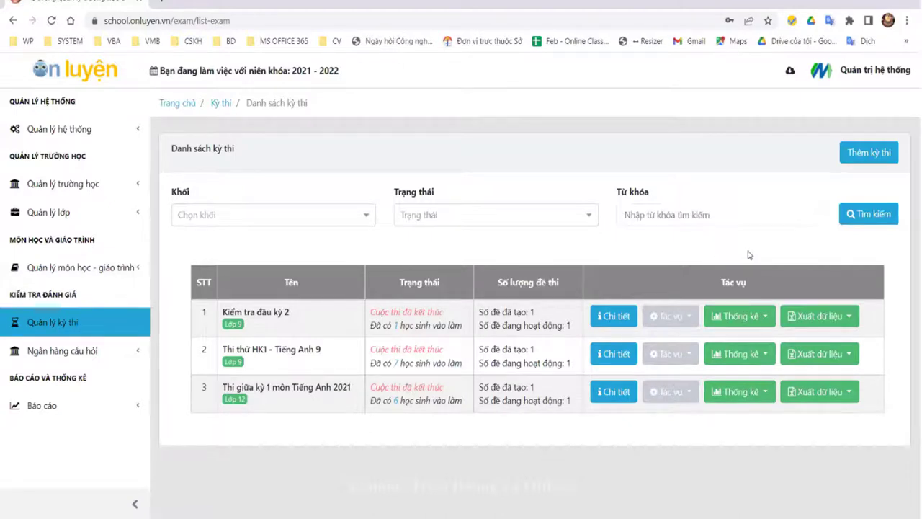
Step: Open the first teacher's account details from the Quản lý giáo viên list
{"action": "left_click", "coordinate": [62, 188]}
{"action": "left_click", "coordinate": [68, 244]}
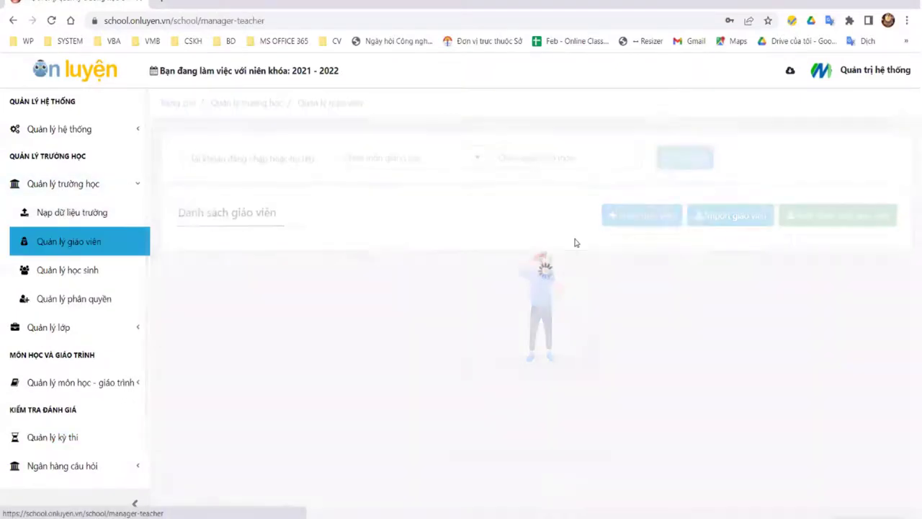
{"action": "left_click", "coordinate": [839, 285]}
{"action": "left_click", "coordinate": [792, 303]}
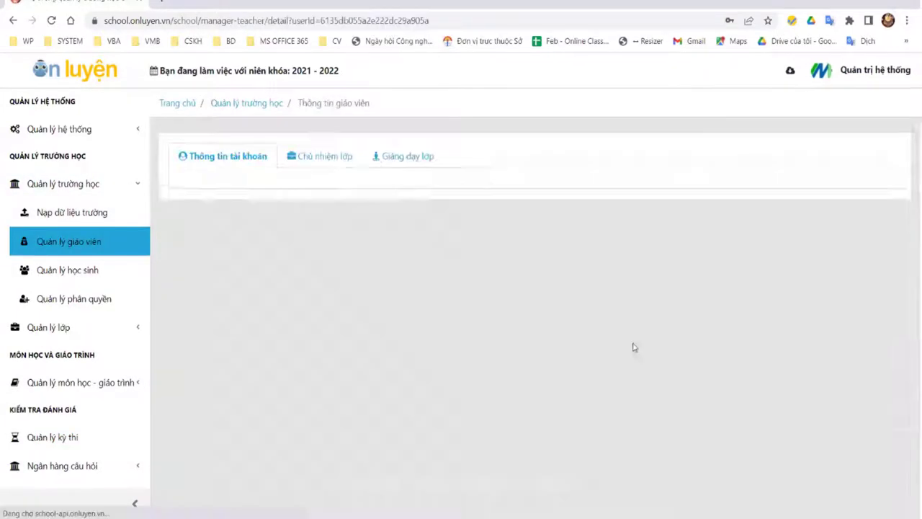
{"action": "scroll", "coordinate": [429, 481], "scroll_direction": "down", "scroll_amount": 2}
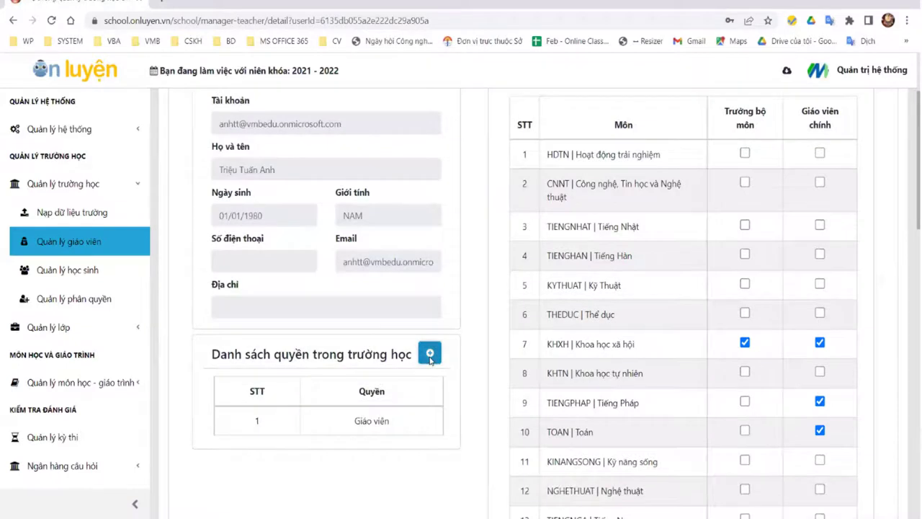
Step: Cancel the Thêm quyền dialog without adding a role and expand Quản lý môn học - giáo trình
{"action": "left_click", "coordinate": [429, 352]}
{"action": "left_click", "coordinate": [465, 287]}
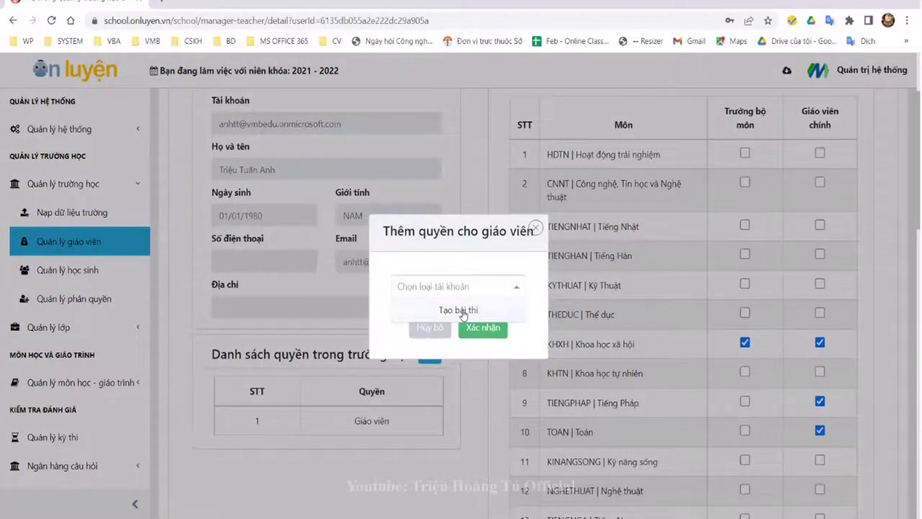
{"action": "left_click", "coordinate": [538, 231]}
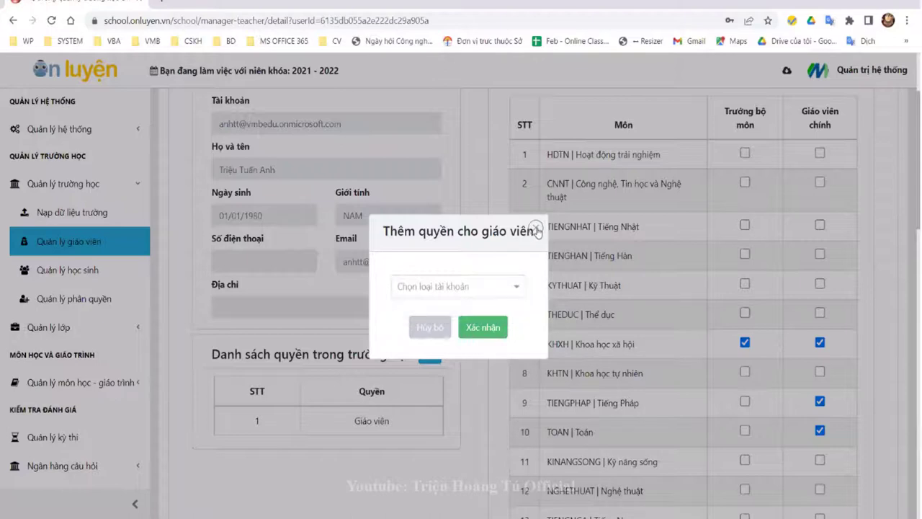
{"action": "left_click", "coordinate": [534, 229]}
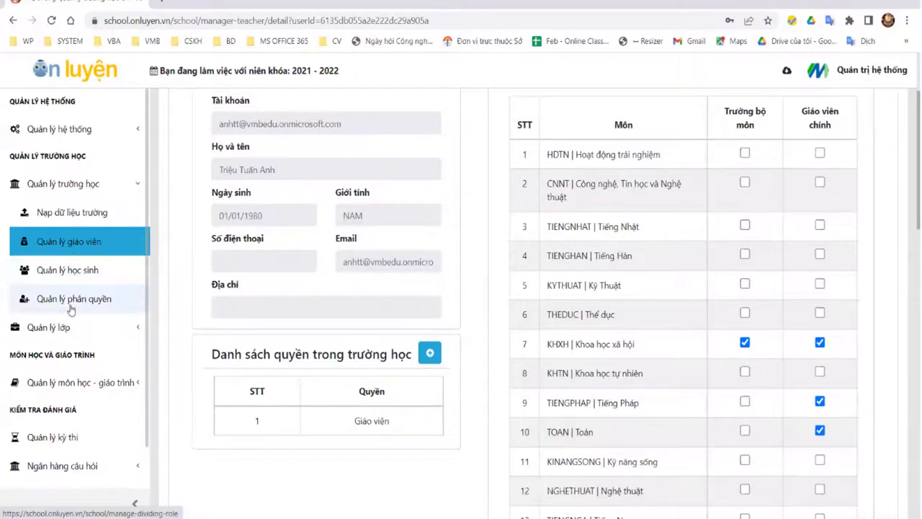
{"action": "left_click", "coordinate": [85, 387]}
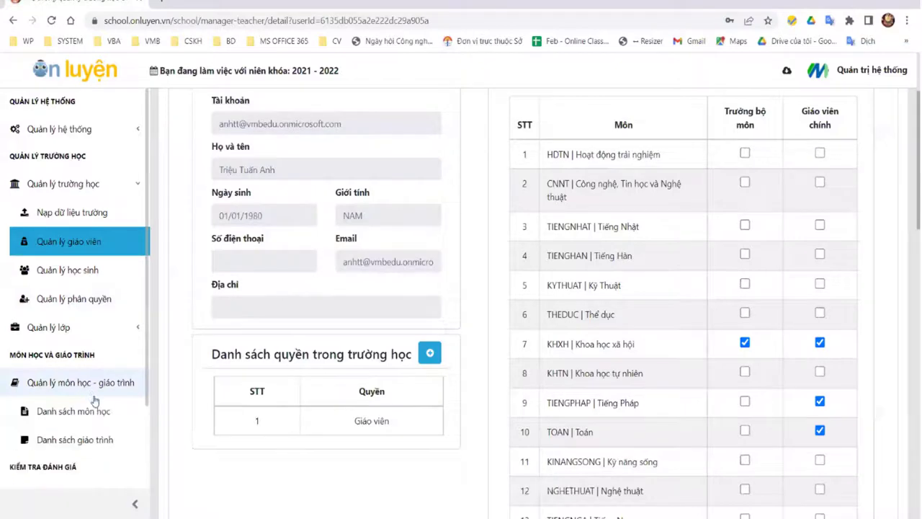
{"action": "scroll", "coordinate": [94, 379], "scroll_direction": "down", "scroll_amount": 2}
Step: Start a new exam named 'Kì thi giua học kỳ 2' from the exam list
{"action": "left_click", "coordinate": [79, 391]}
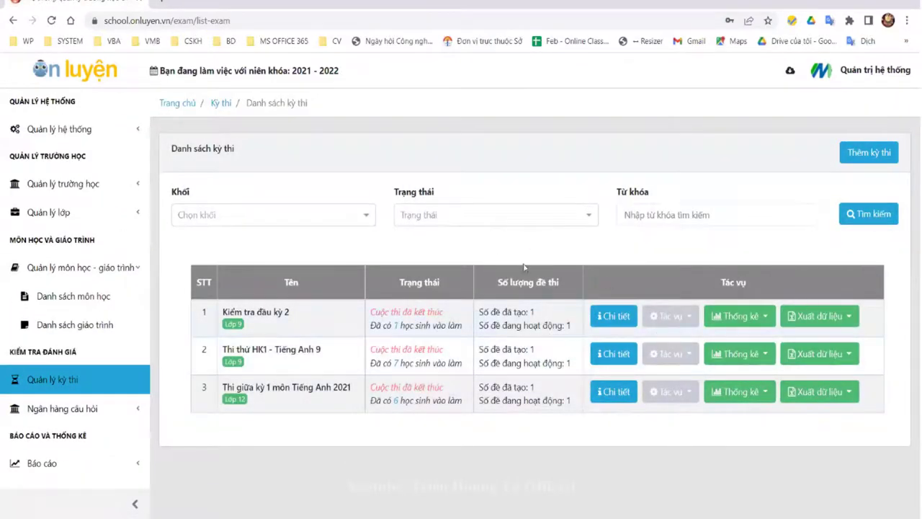
{"action": "left_click", "coordinate": [868, 160]}
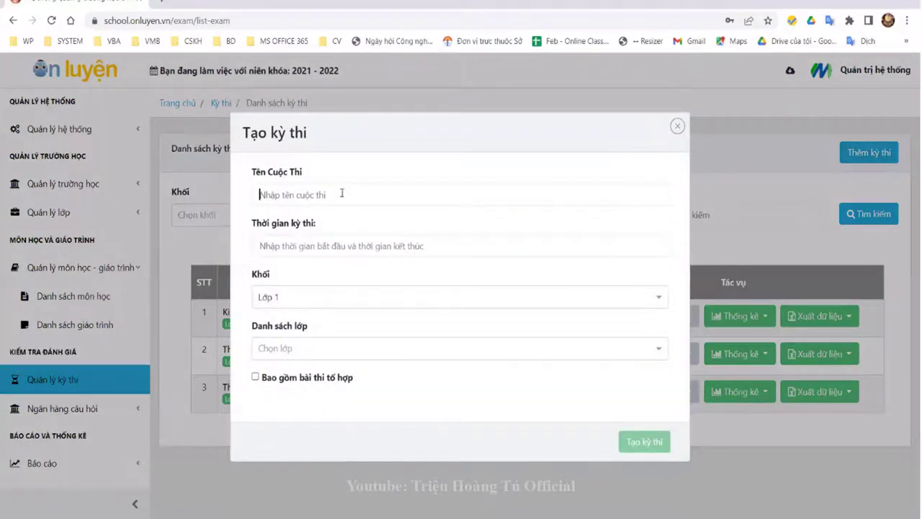
{"action": "type", "text": "Kì thi giua học kỳ 2"}
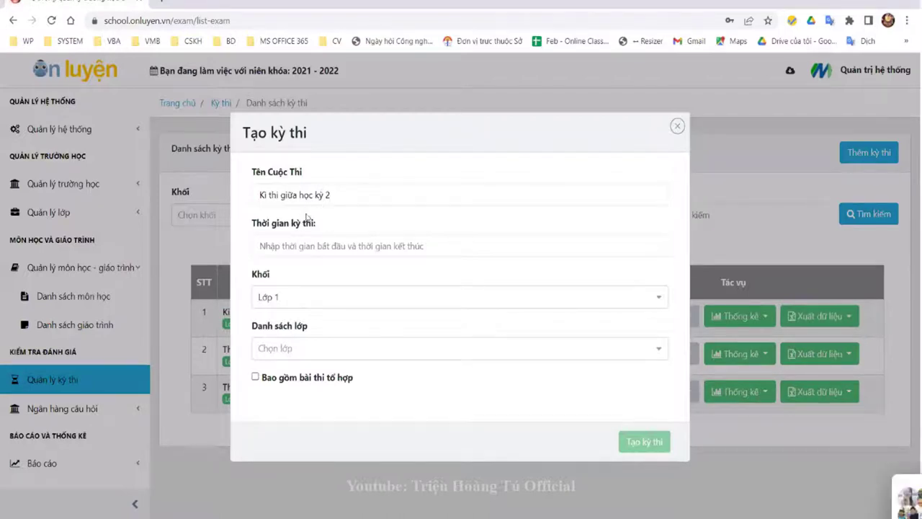
Step: Try an exam period of 30 March to 1 April, then clear the period field
{"action": "left_click", "coordinate": [314, 246]}
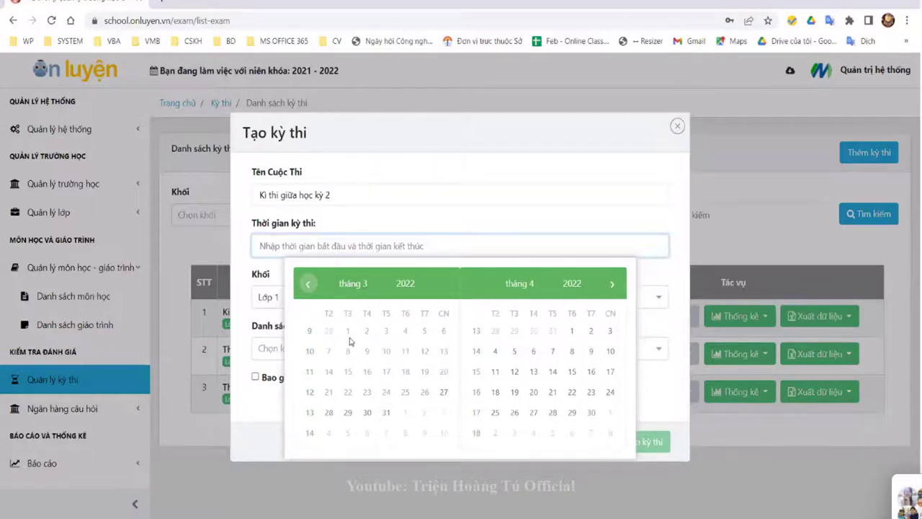
{"action": "left_click", "coordinate": [371, 416]}
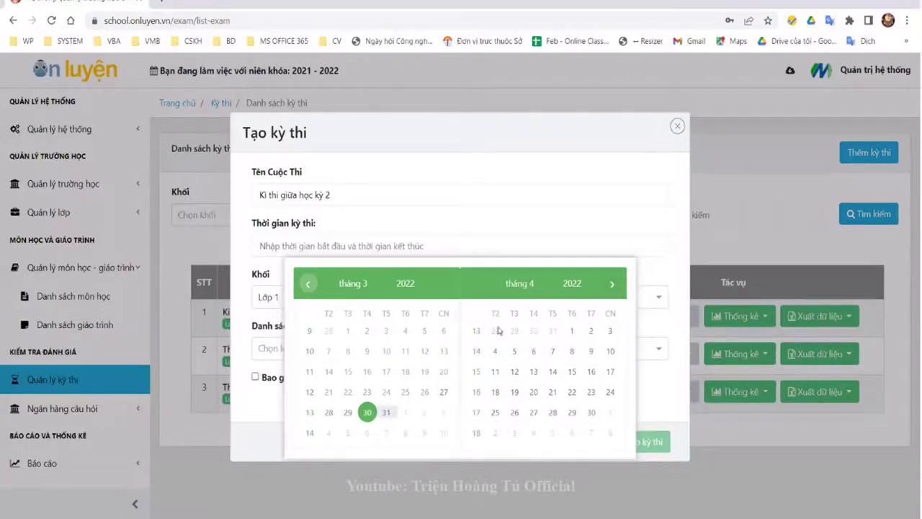
{"action": "left_click", "coordinate": [571, 330]}
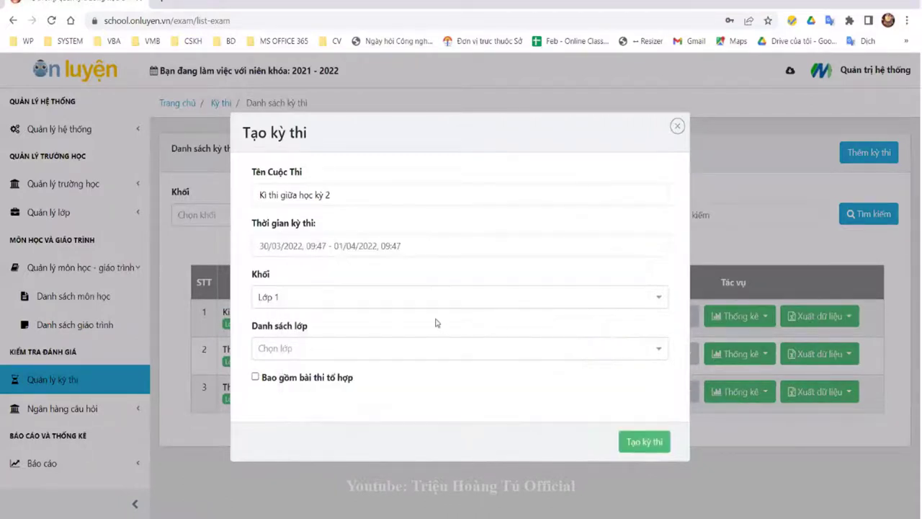
{"action": "left_click", "coordinate": [274, 244]}
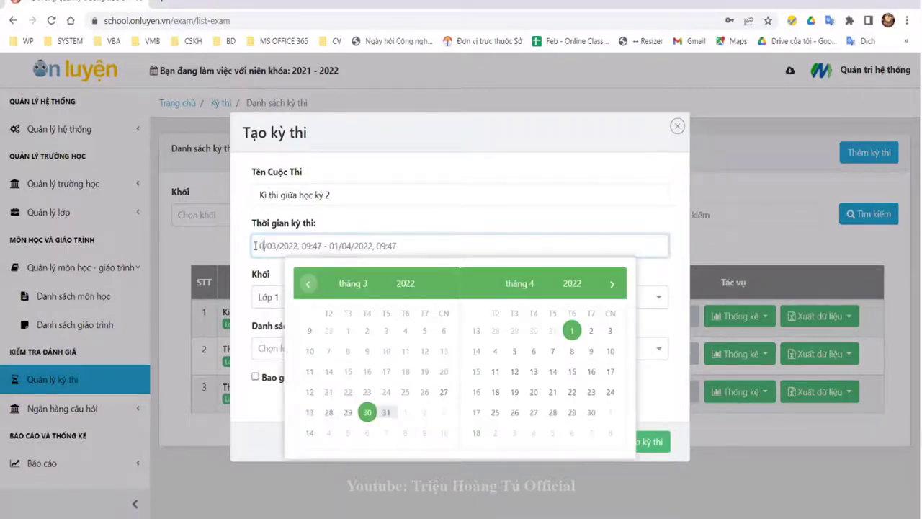
{"action": "key", "text": "Escape"}
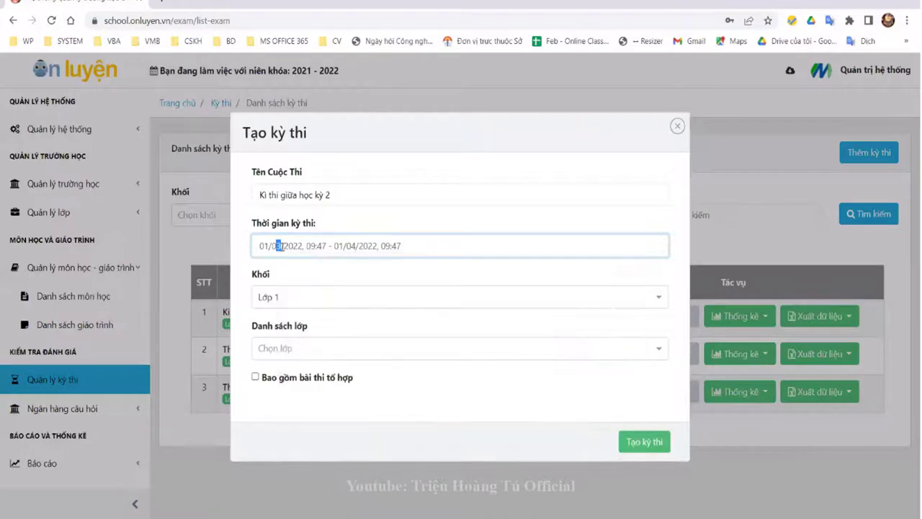
{"action": "left_click", "coordinate": [356, 247]}
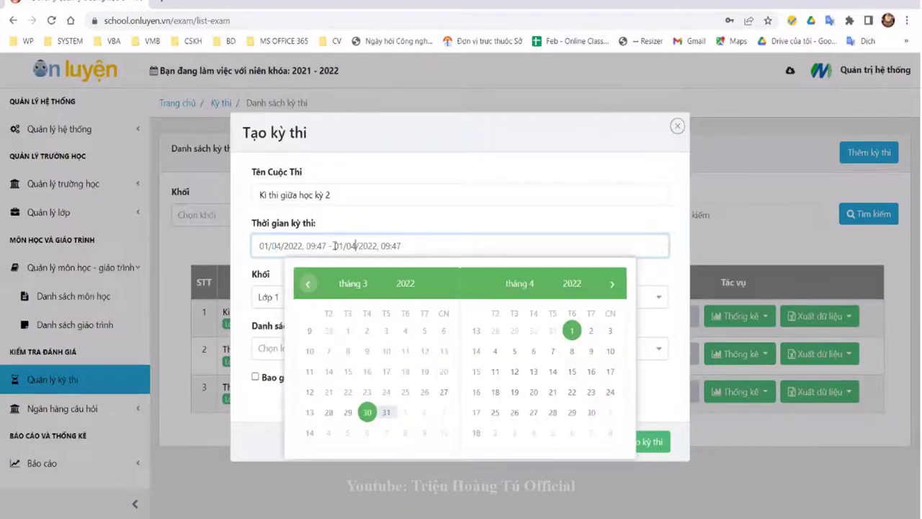
{"action": "key", "text": "Escape"}
{"action": "left_click", "coordinate": [270, 246]}
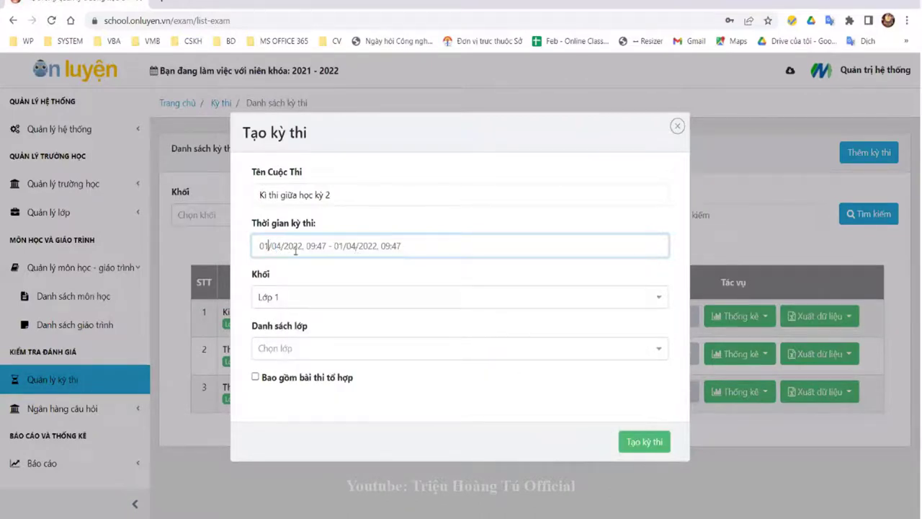
{"action": "left_click_drag", "start_coordinate": [579, 245], "coordinate": [256, 245]}
{"action": "key", "text": "BackSpace"}
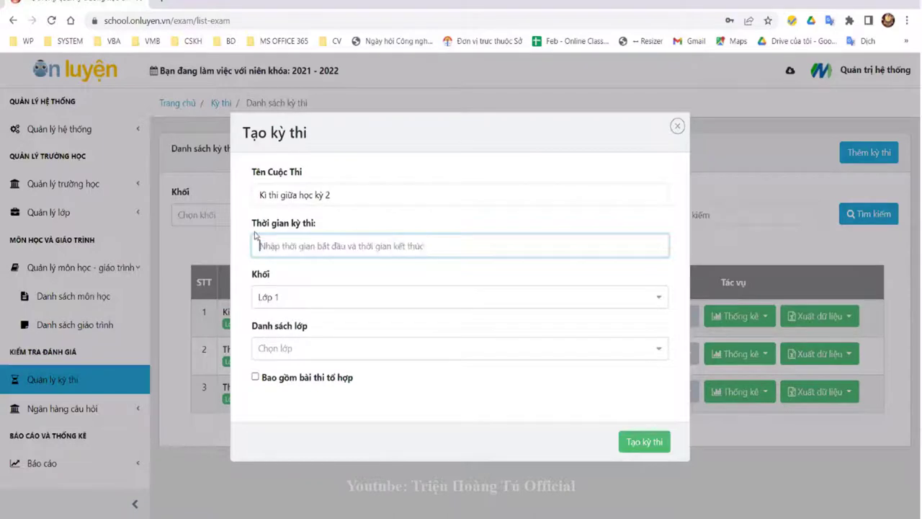
Step: Set the exam period to 27/03/2022 – 27/04/2022
{"action": "left_click", "coordinate": [303, 252]}
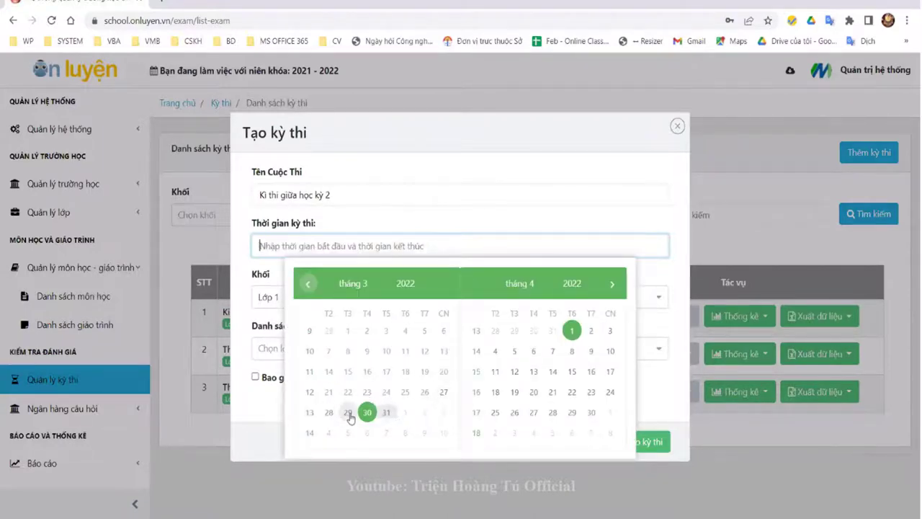
{"action": "left_click", "coordinate": [445, 393]}
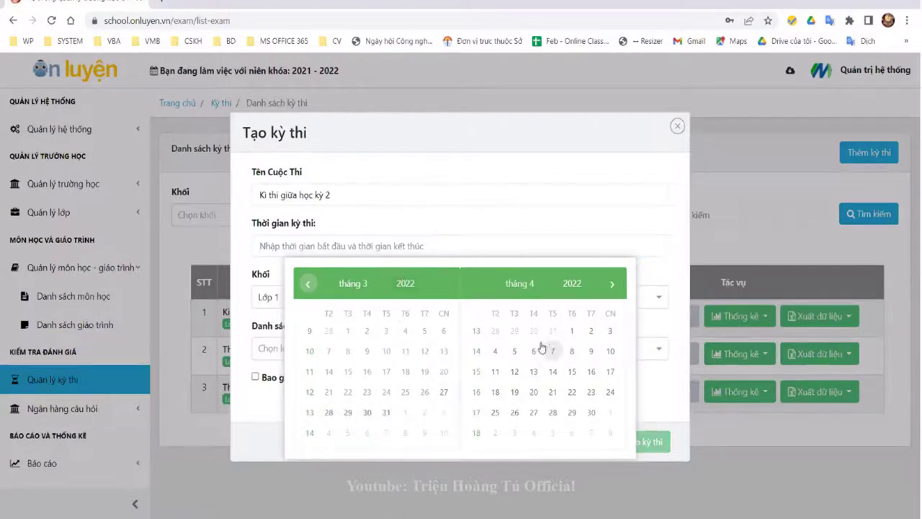
{"action": "left_click", "coordinate": [552, 412]}
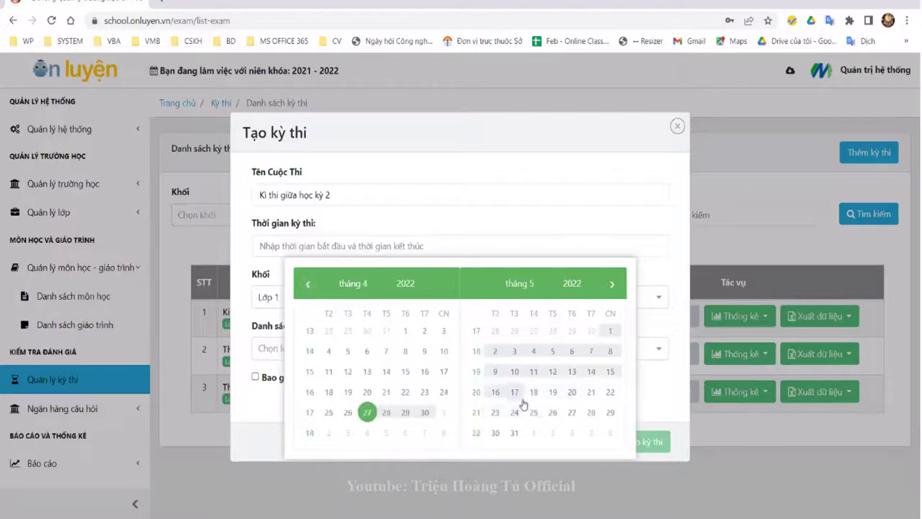
{"action": "left_click", "coordinate": [572, 236]}
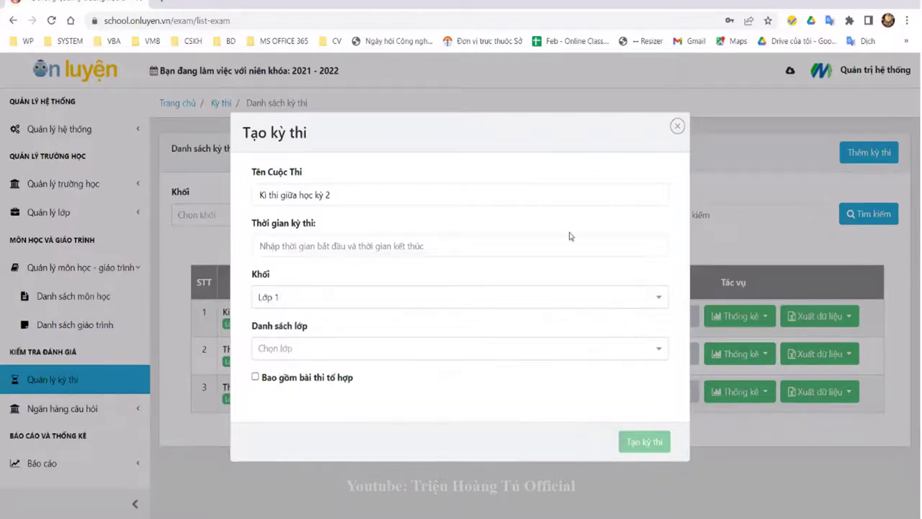
{"action": "left_click", "coordinate": [451, 246]}
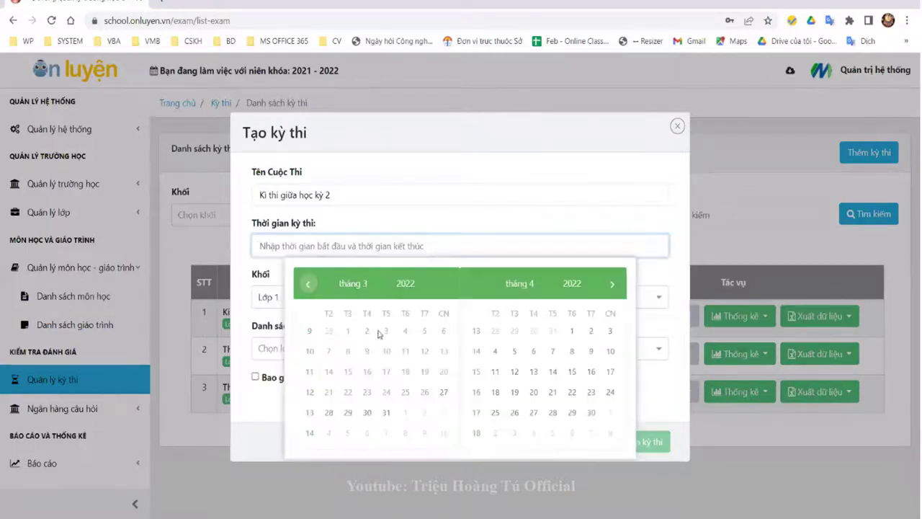
{"action": "left_click", "coordinate": [444, 393]}
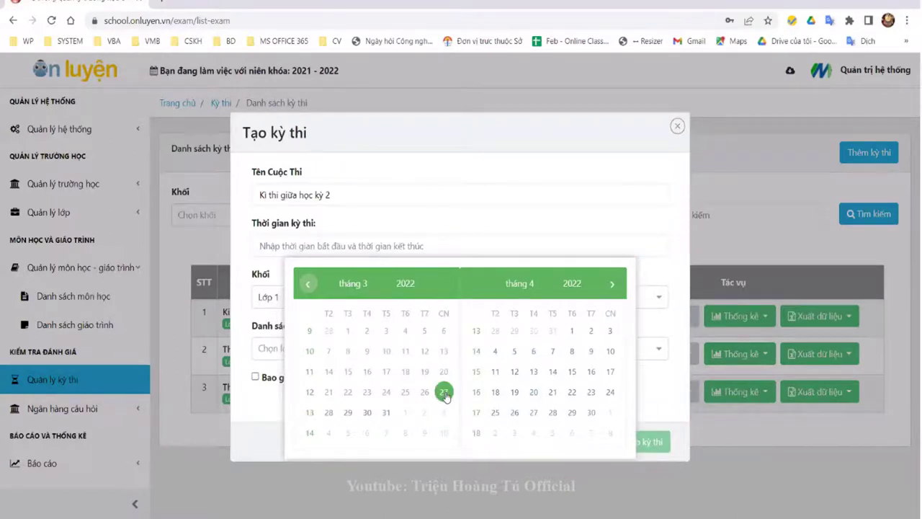
{"action": "left_click", "coordinate": [445, 394]}
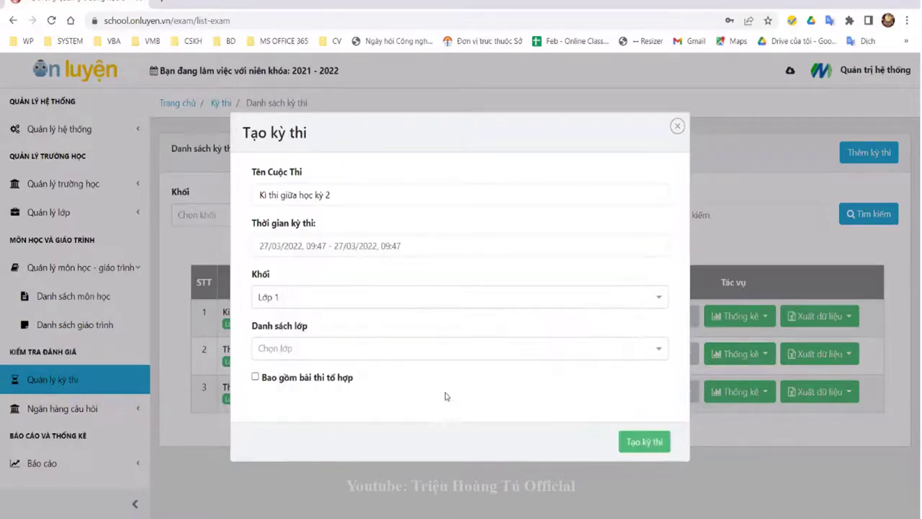
{"action": "left_click", "coordinate": [357, 245]}
{"action": "key", "text": "BackSpace"}
{"action": "type", "text": "4"}
{"action": "key", "text": "Return"}
{"action": "left_click", "coordinate": [436, 246]}
{"action": "left_click", "coordinate": [485, 221]}
Step: Choose Lớp 9 as the grade and select all its classes (9A1)
{"action": "left_click", "coordinate": [373, 298]}
{"action": "scroll", "coordinate": [383, 346], "scroll_direction": "down", "scroll_amount": 3}
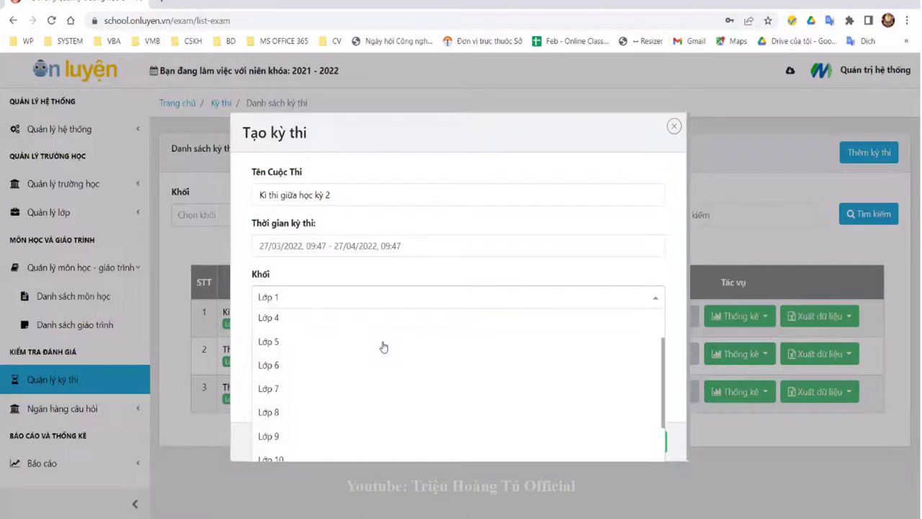
{"action": "left_click", "coordinate": [299, 379]}
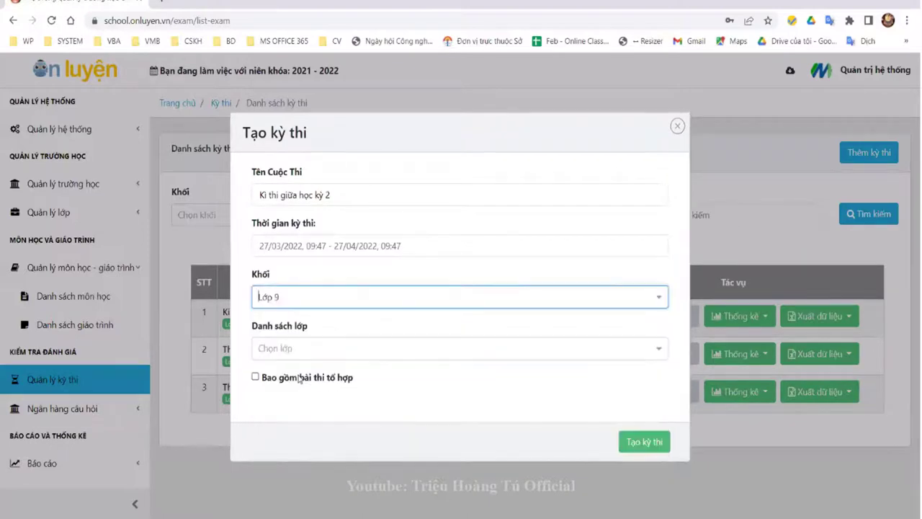
{"action": "left_click", "coordinate": [320, 351]}
{"action": "left_click", "coordinate": [315, 373]}
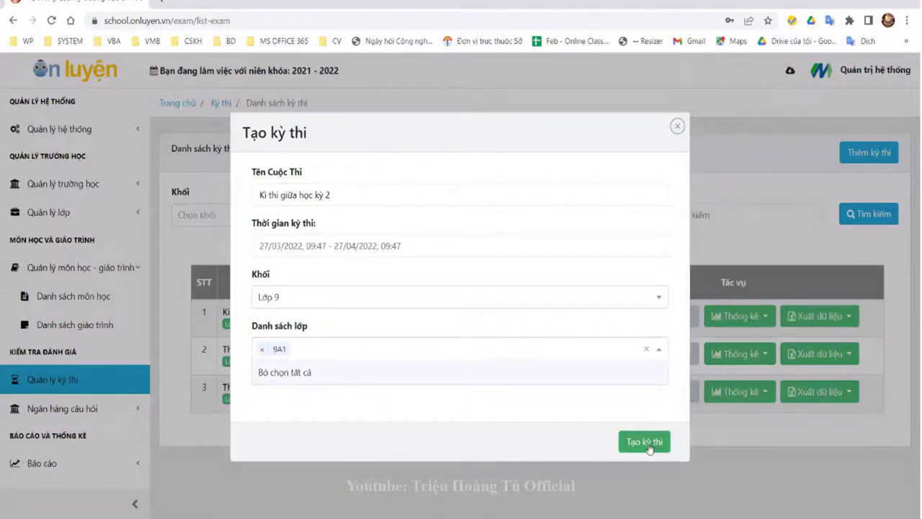
Step: Create the exam, review its Ẩn-status detail page with no exam papers, and open the account menu
{"action": "left_click", "coordinate": [646, 442]}
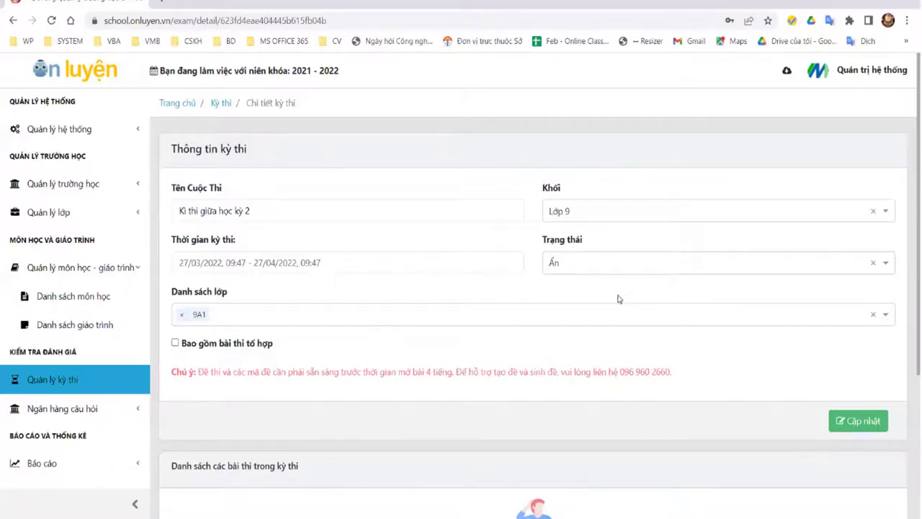
{"action": "scroll", "coordinate": [798, 422], "scroll_direction": "down", "scroll_amount": 3}
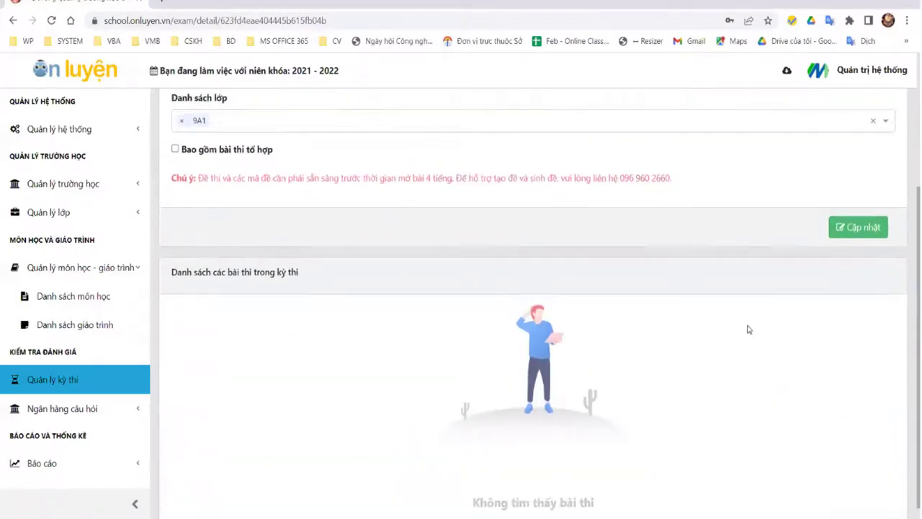
{"action": "scroll", "coordinate": [746, 327], "scroll_direction": "up", "scroll_amount": 3}
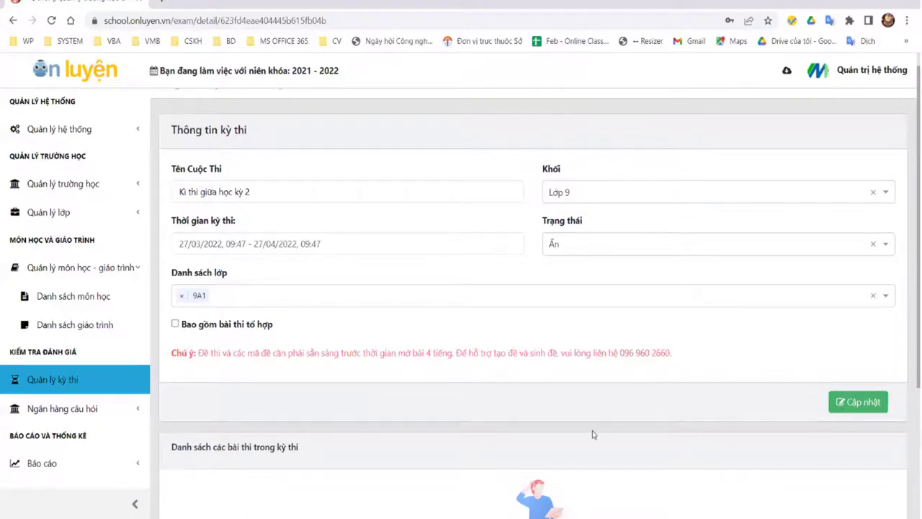
{"action": "scroll", "coordinate": [597, 430], "scroll_direction": "down", "scroll_amount": 3}
{"action": "scroll", "coordinate": [213, 244], "scroll_direction": "up", "scroll_amount": 2}
{"action": "scroll", "coordinate": [215, 227], "scroll_direction": "up", "scroll_amount": 1}
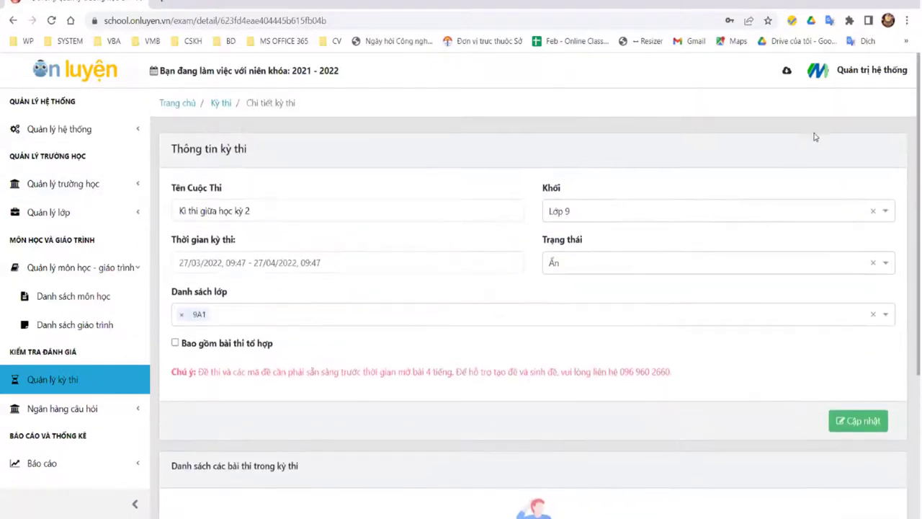
{"action": "left_click", "coordinate": [810, 87]}
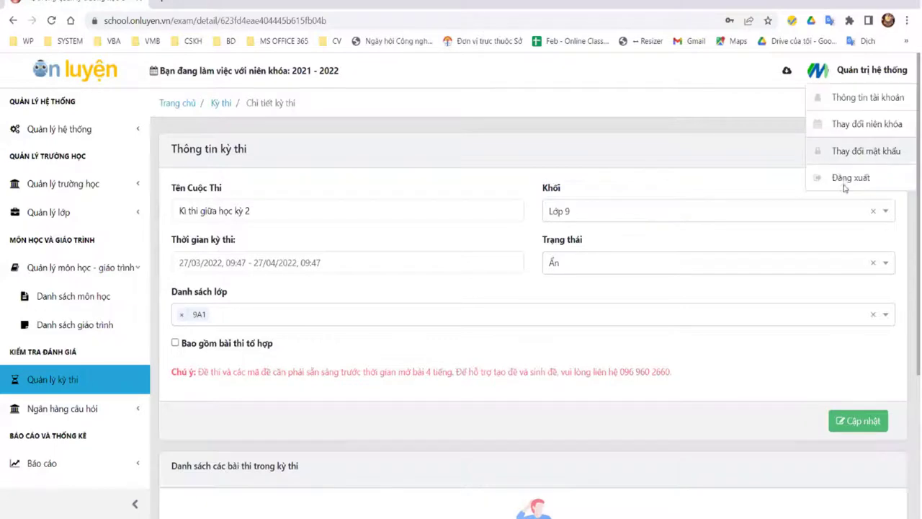
Step: Log out of the administrator account and sign in with the teacher's saved school login
{"action": "left_click", "coordinate": [851, 177]}
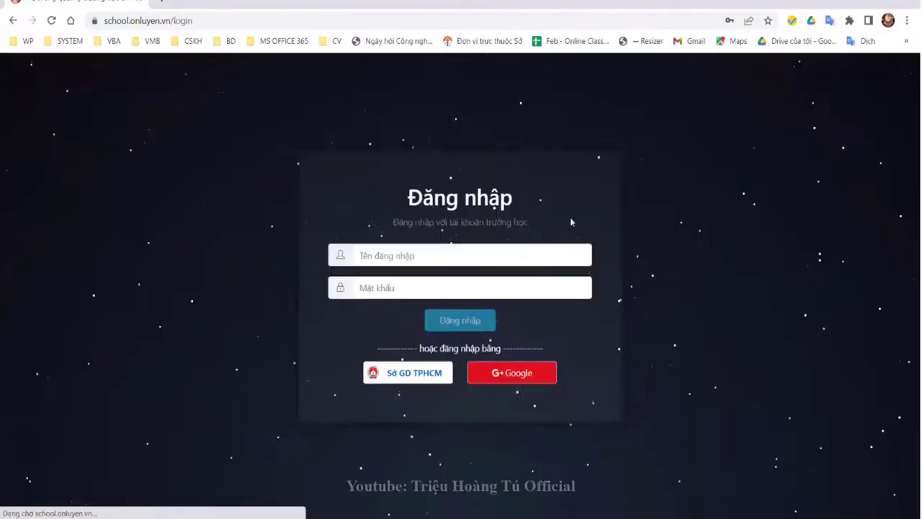
{"action": "left_click", "coordinate": [395, 255]}
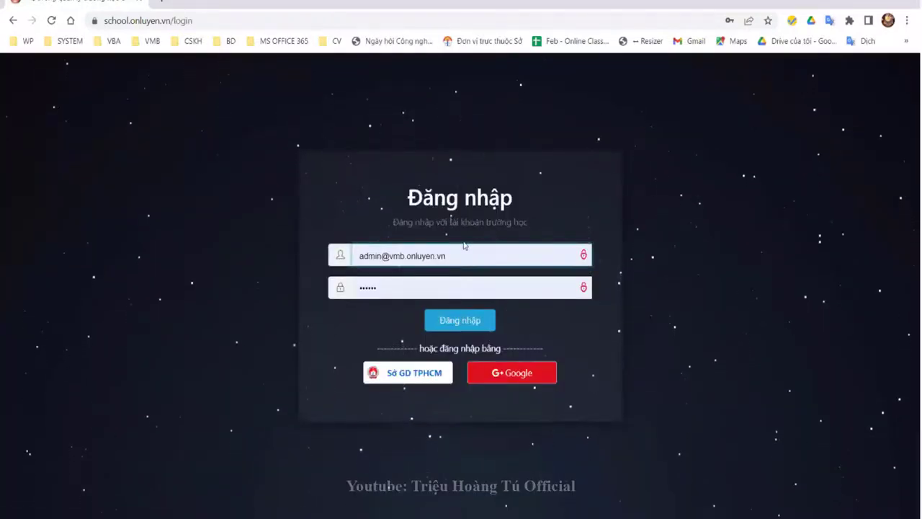
{"action": "key", "text": "ctrl+a"}
{"action": "key", "text": "BackSpace"}
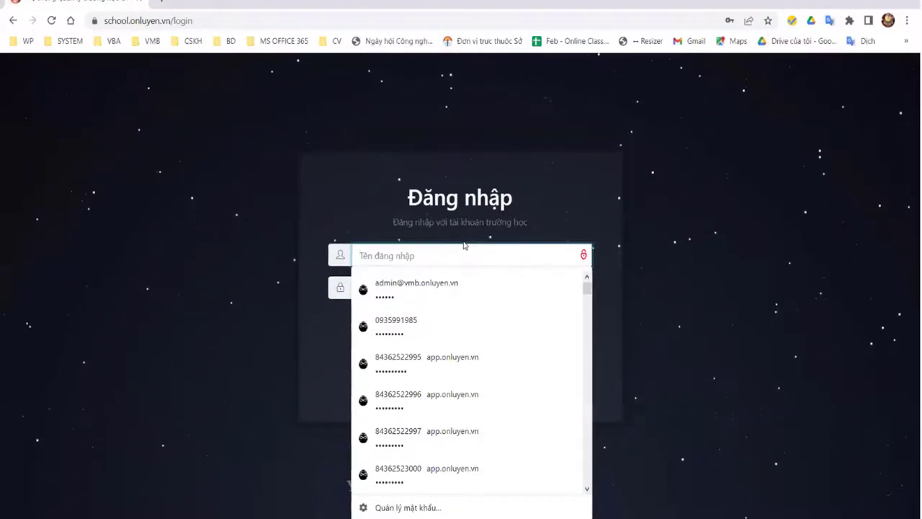
{"action": "type", "text": "kim"}
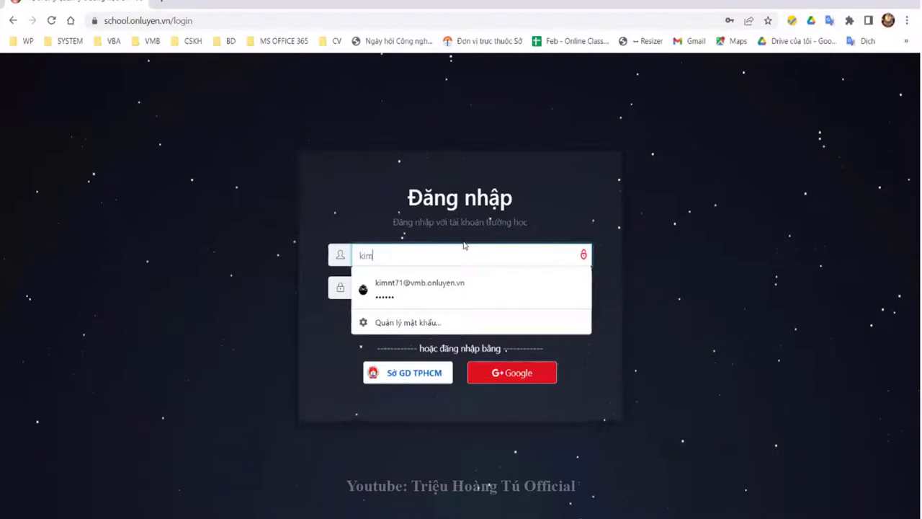
{"action": "left_click", "coordinate": [461, 292]}
{"action": "left_click", "coordinate": [457, 319]}
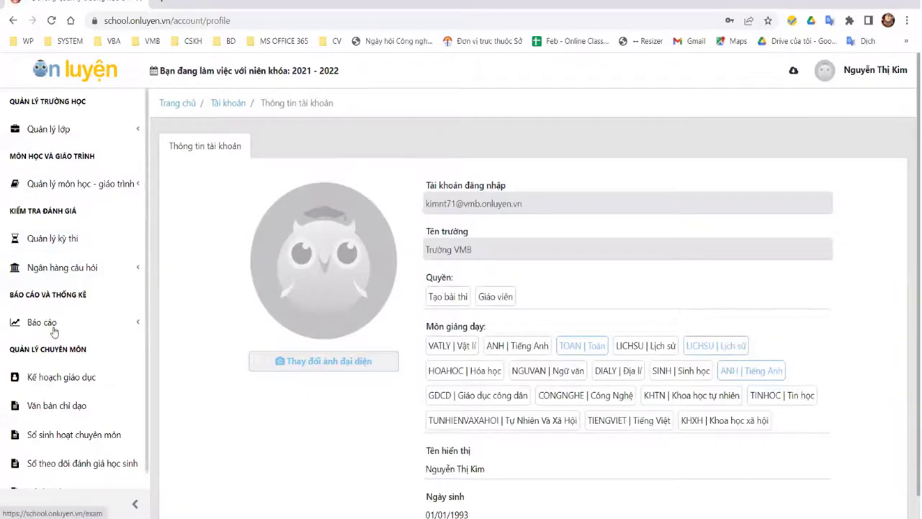
{"action": "left_click", "coordinate": [64, 185]}
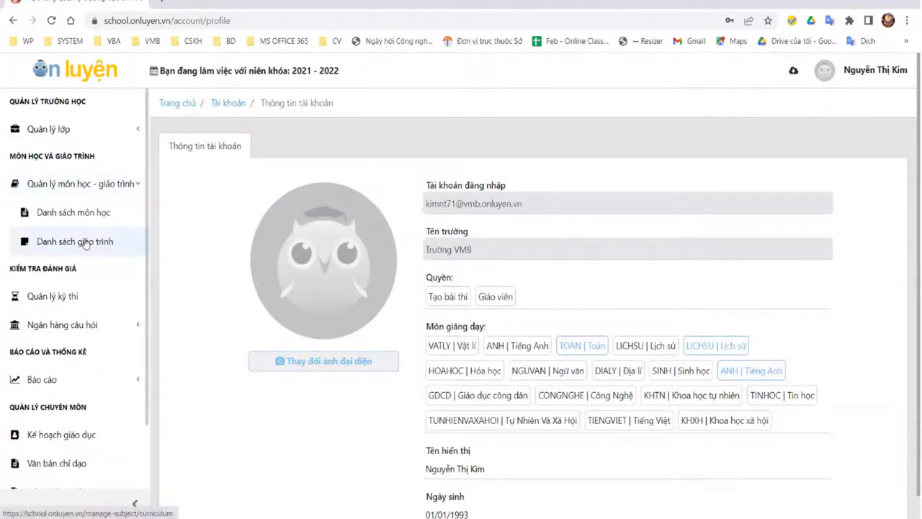
Step: Open Danh sách giáo trình and view the Toán THCS (TOANC2) curriculum details
{"action": "left_click", "coordinate": [84, 243]}
{"action": "scroll", "coordinate": [775, 368], "scroll_direction": "down", "scroll_amount": 5}
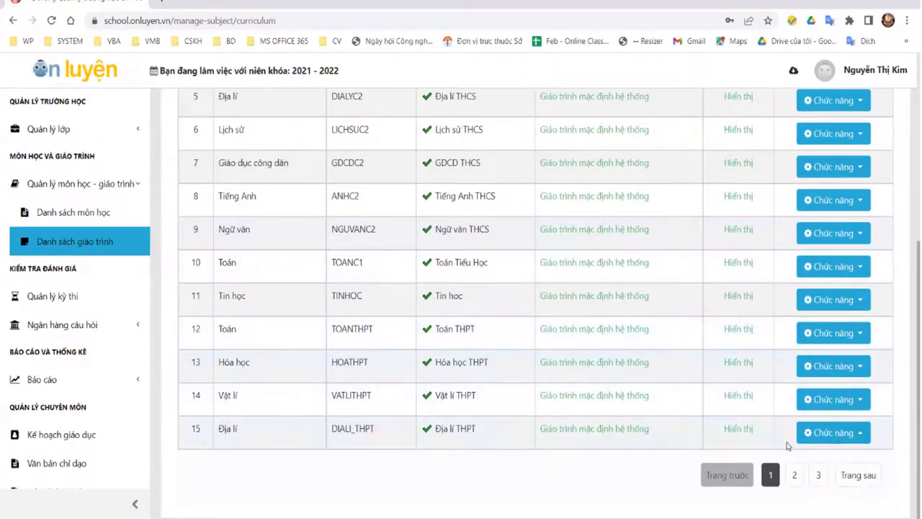
{"action": "scroll", "coordinate": [763, 418], "scroll_direction": "up", "scroll_amount": 4}
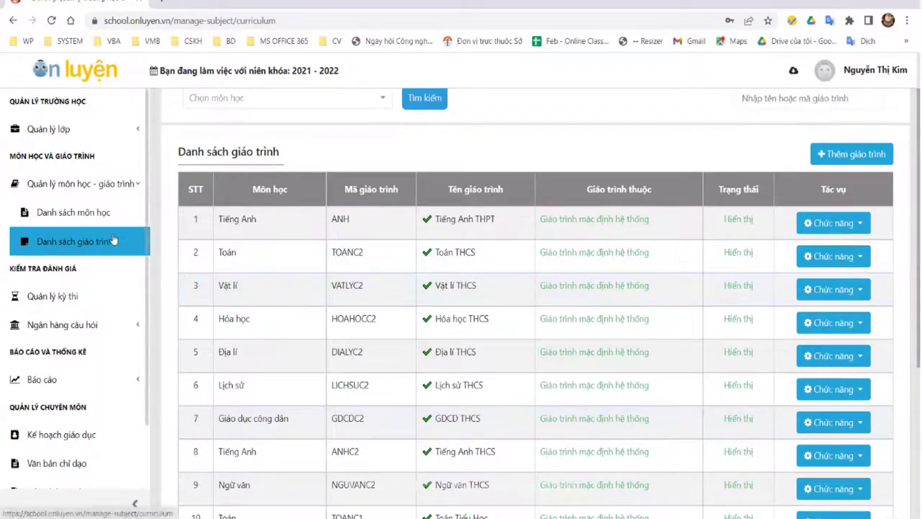
{"action": "left_click", "coordinate": [853, 261]}
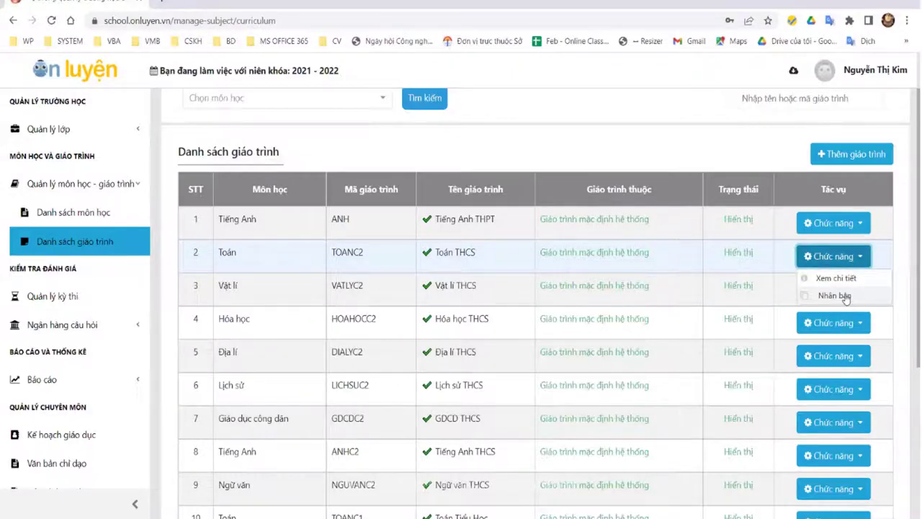
{"action": "left_click", "coordinate": [837, 264]}
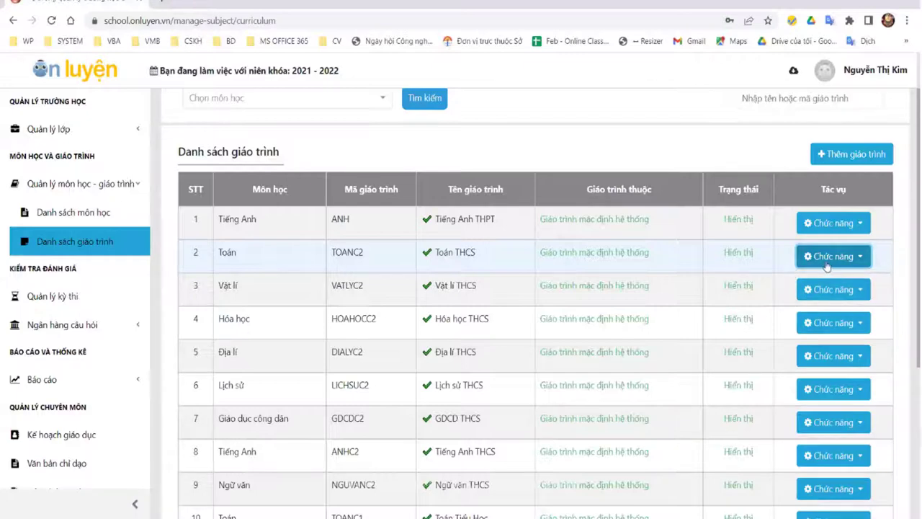
{"action": "left_click", "coordinate": [826, 266]}
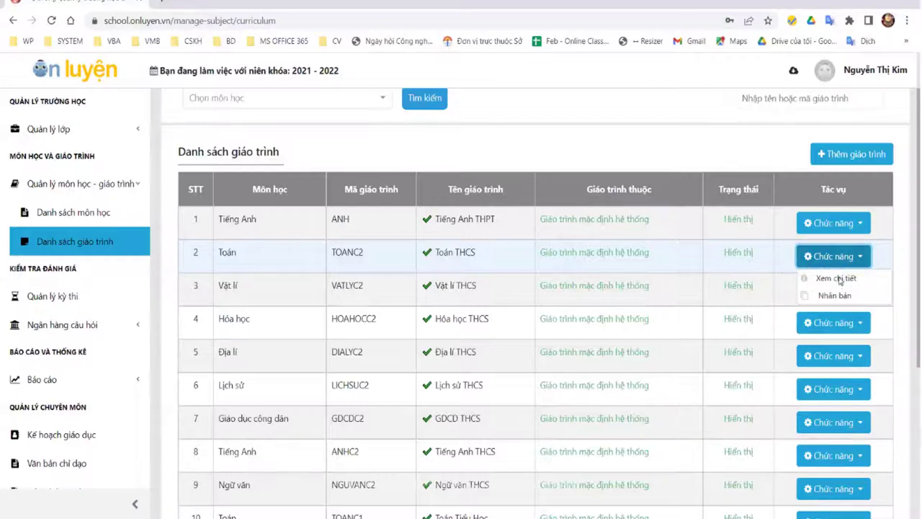
{"action": "left_click", "coordinate": [837, 279]}
Step: Glance over the TOANC2 tree, return to the list, and open Toán THCS's Chức năng menu
{"action": "scroll", "coordinate": [715, 319], "scroll_direction": "down", "scroll_amount": 10}
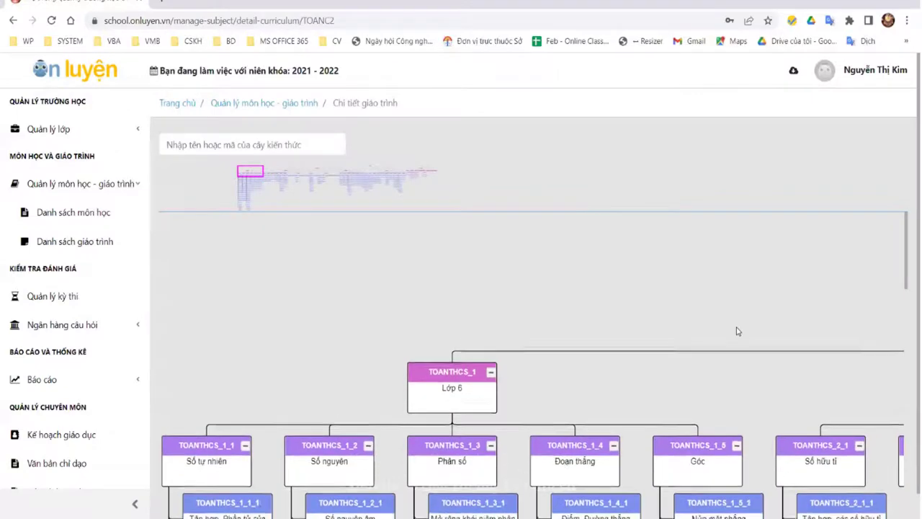
{"action": "scroll", "coordinate": [709, 315], "scroll_direction": "up", "scroll_amount": 10}
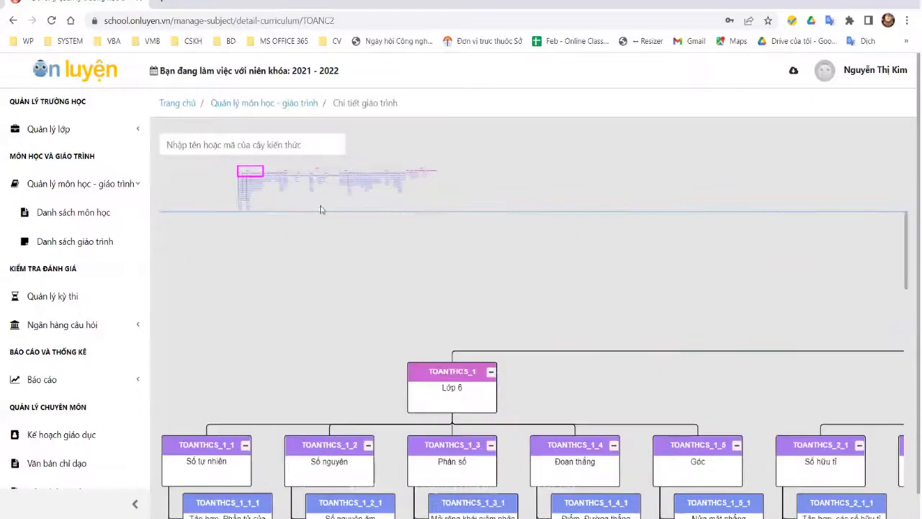
{"action": "left_click", "coordinate": [13, 21]}
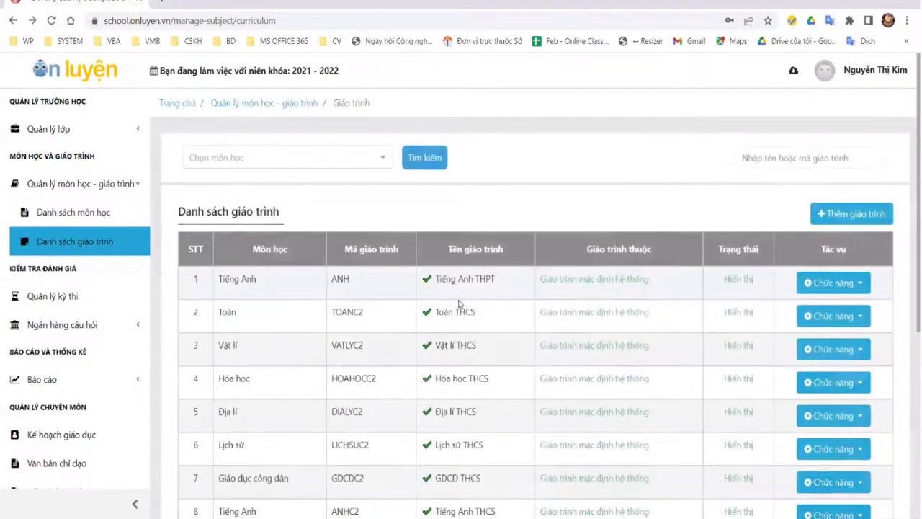
{"action": "left_click", "coordinate": [834, 315]}
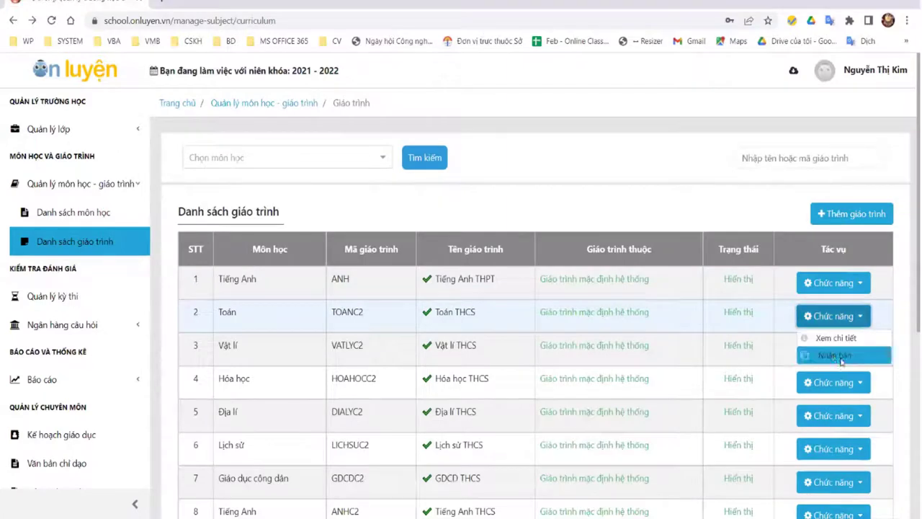
Step: Duplicate Toán THCS with Nhân bản, confirm, and browse the TOAN-BU copy's Lớp 6 nodes
{"action": "left_click", "coordinate": [839, 358]}
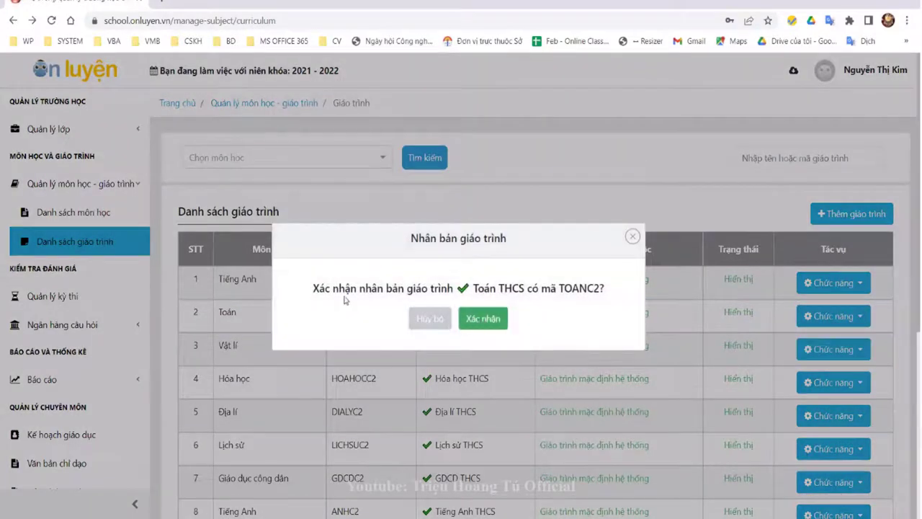
{"action": "left_click", "coordinate": [493, 321]}
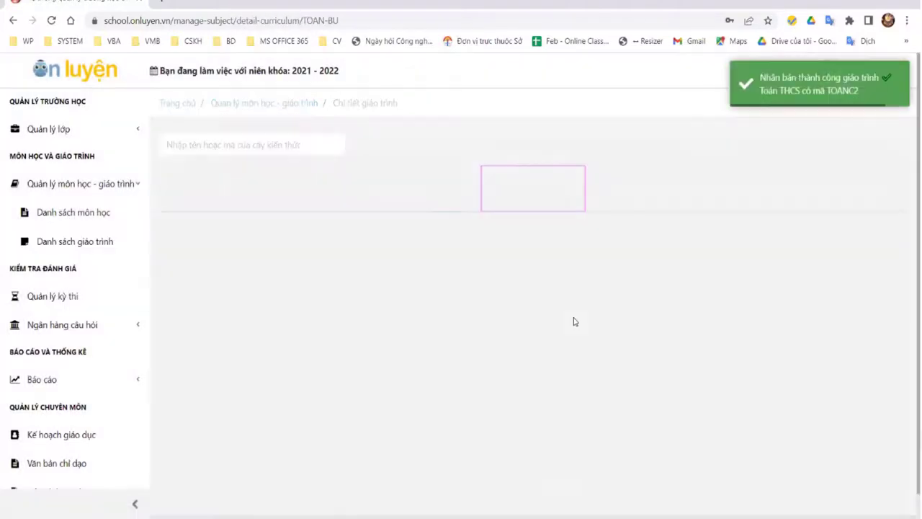
{"action": "scroll", "coordinate": [568, 302], "scroll_direction": "down", "scroll_amount": 5}
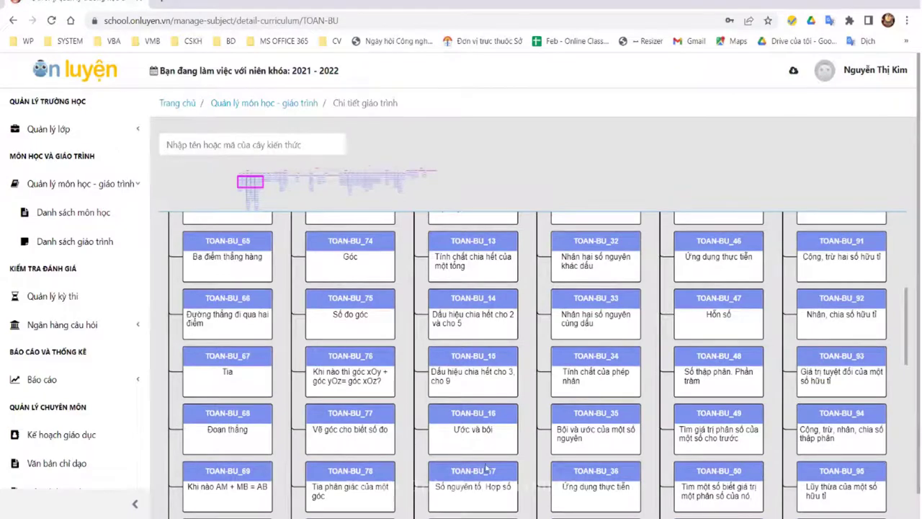
{"action": "scroll", "coordinate": [412, 409], "scroll_direction": "up", "scroll_amount": 1}
{"action": "scroll", "coordinate": [209, 395], "scroll_direction": "down", "scroll_amount": 3}
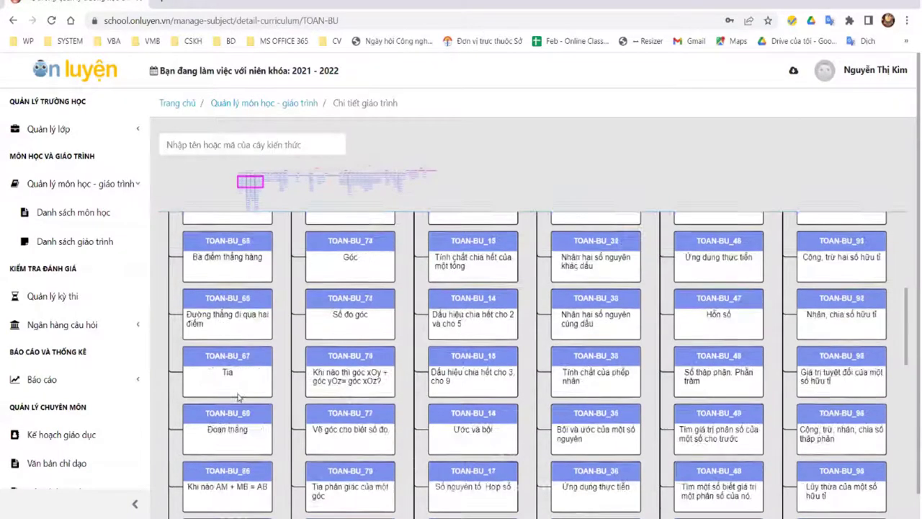
{"action": "scroll", "coordinate": [273, 433], "scroll_direction": "up", "scroll_amount": 3}
{"action": "scroll", "coordinate": [273, 432], "scroll_direction": "up", "scroll_amount": 1}
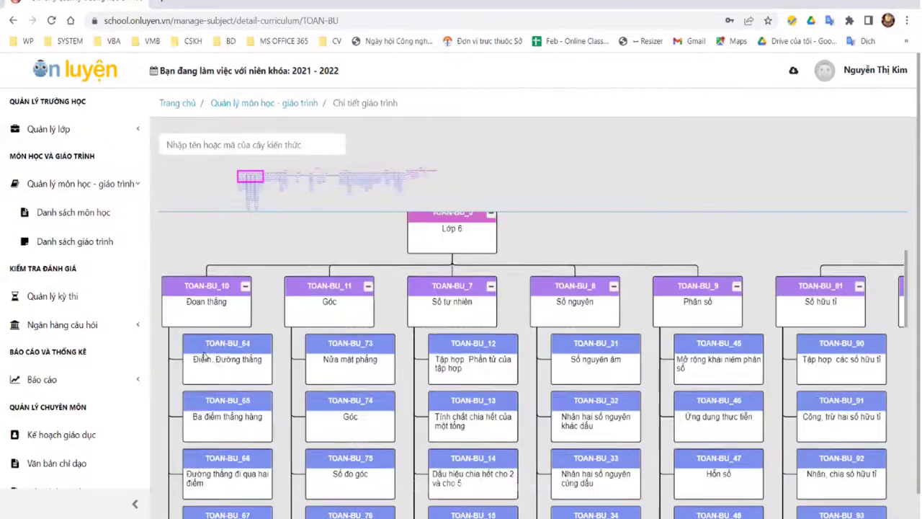
Step: Add knowledge objective 'Demo' under TOAN-BU_64 (Điểm. Đường thẳng), created as TOAN-BU_64_1
{"action": "left_click", "coordinate": [223, 370]}
{"action": "right_click", "coordinate": [223, 370]}
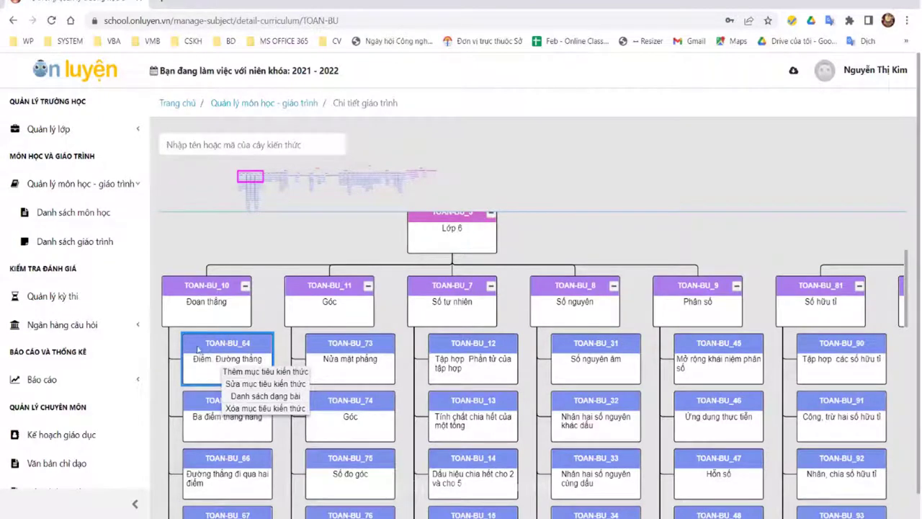
{"action": "left_click", "coordinate": [252, 371]}
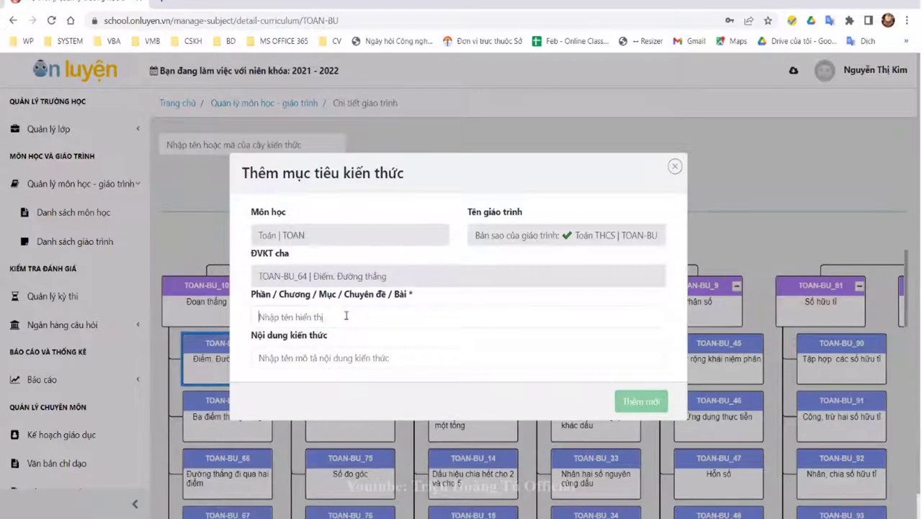
{"action": "type", "text": "Demo"}
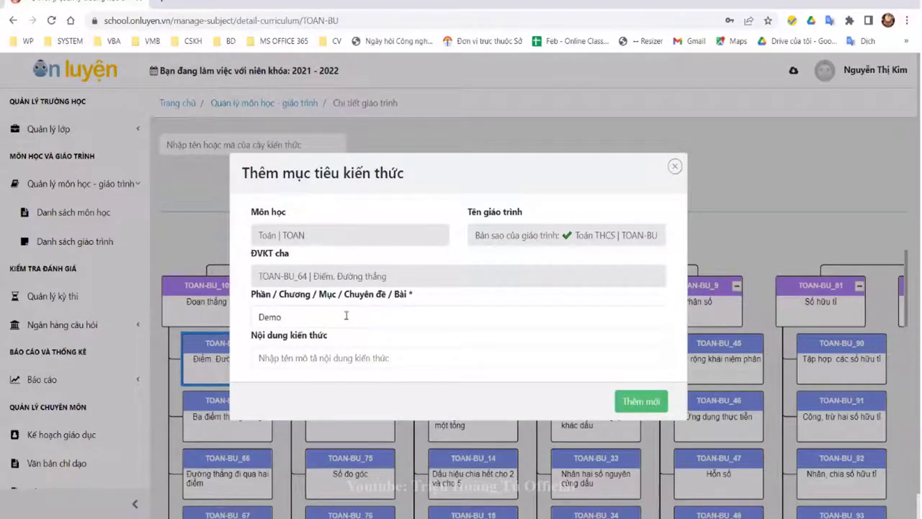
{"action": "type", "text": "D"}
{"action": "key", "text": "BackSpace"}
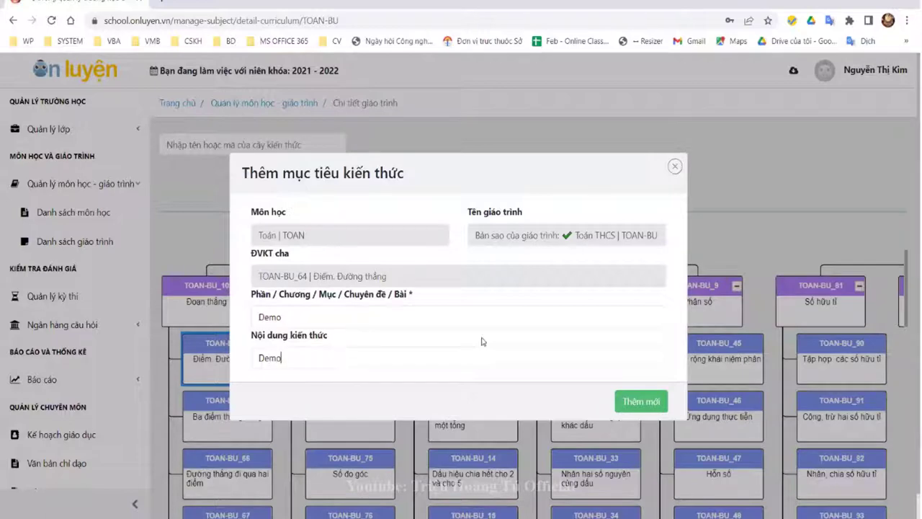
{"action": "left_click", "coordinate": [641, 402]}
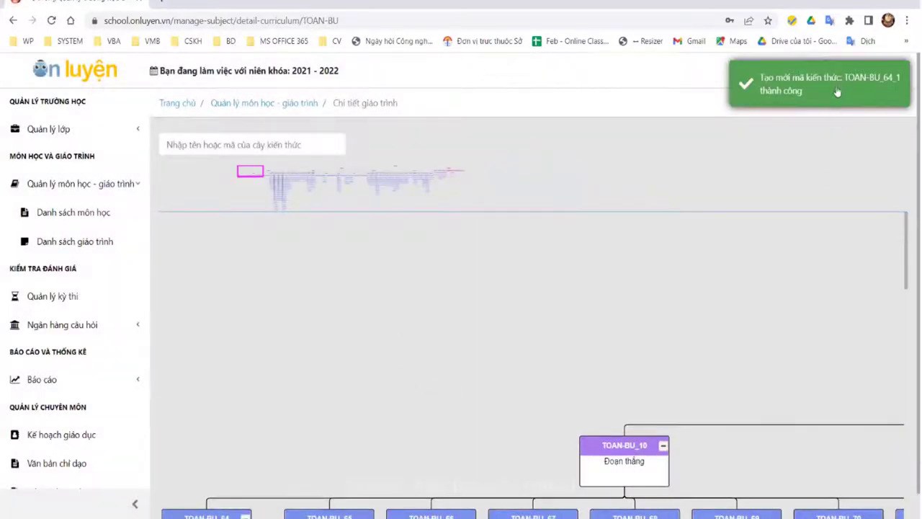
Step: Remove the Demo node TOAN-BU_64_1 with Xóa mục tiêu kiến thức and confirm Xóa in Cảnh báo
{"action": "scroll", "coordinate": [589, 369], "scroll_direction": "down", "scroll_amount": 5}
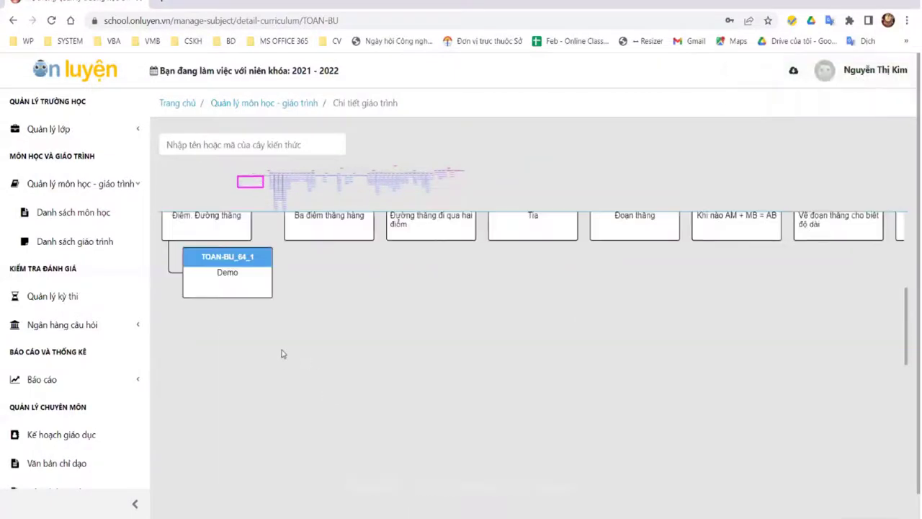
{"action": "scroll", "coordinate": [244, 346], "scroll_direction": "up", "scroll_amount": 1}
{"action": "scroll", "coordinate": [248, 363], "scroll_direction": "up", "scroll_amount": 1}
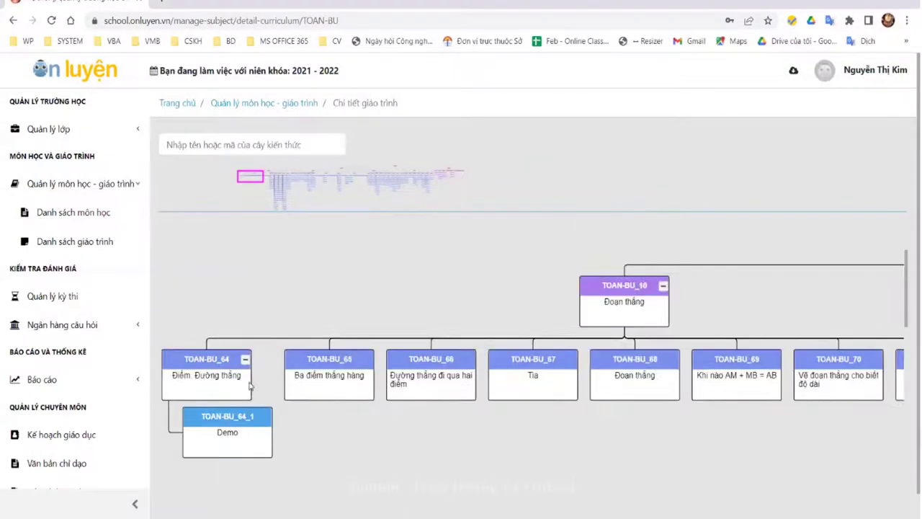
{"action": "left_click", "coordinate": [242, 416]}
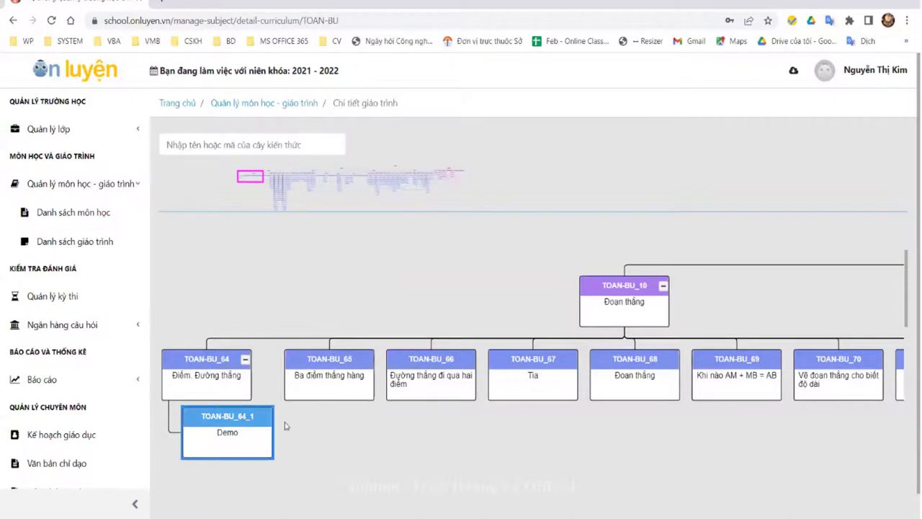
{"action": "right_click", "coordinate": [244, 432]}
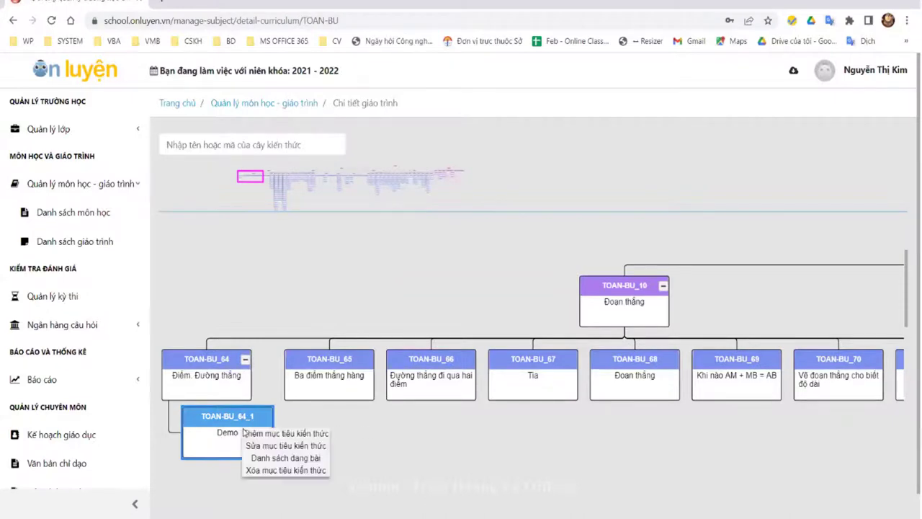
{"action": "left_click", "coordinate": [281, 470]}
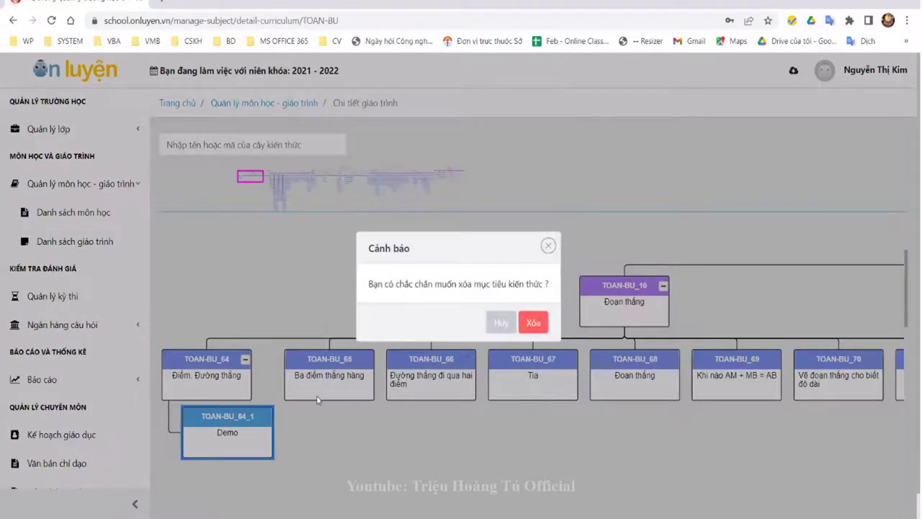
{"action": "left_click", "coordinate": [523, 321]}
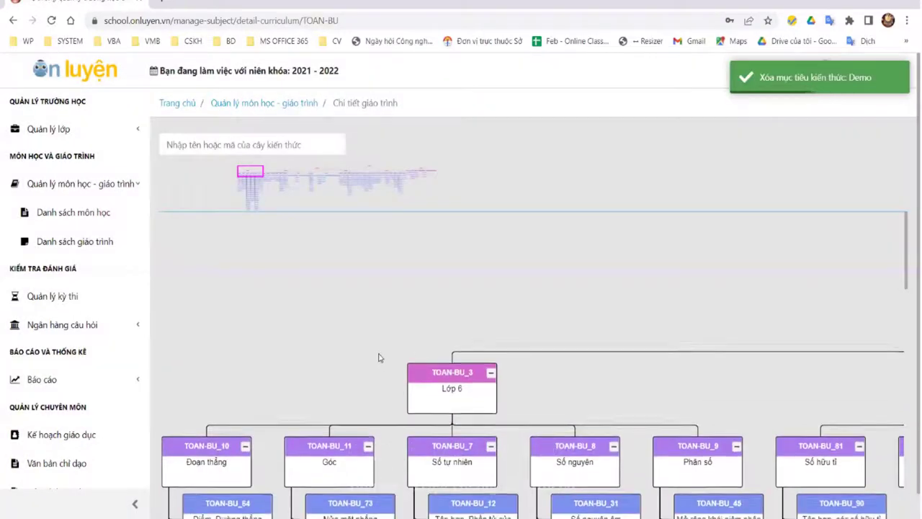
{"action": "scroll", "coordinate": [305, 377], "scroll_direction": "down", "scroll_amount": 10}
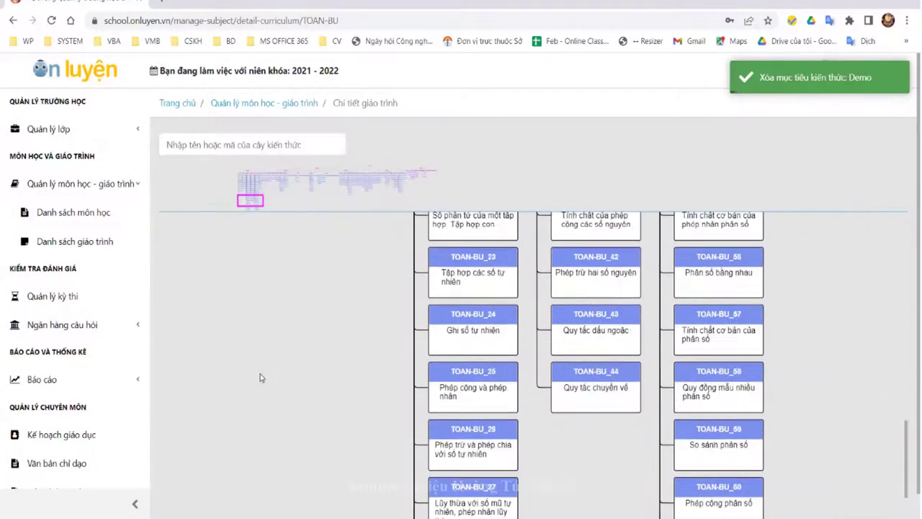
{"action": "scroll", "coordinate": [262, 377], "scroll_direction": "up", "scroll_amount": 5}
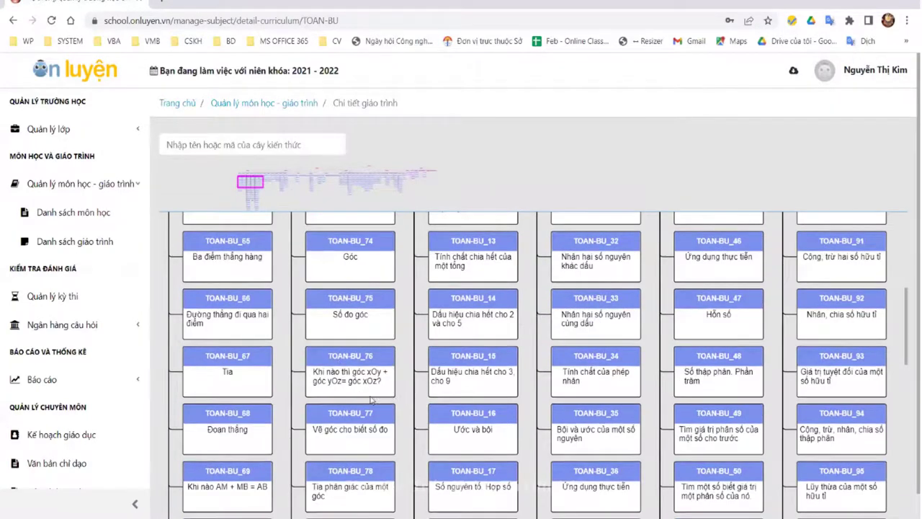
{"action": "scroll", "coordinate": [397, 398], "scroll_direction": "up", "scroll_amount": 5}
{"action": "scroll", "coordinate": [400, 312], "scroll_direction": "down", "scroll_amount": 4}
{"action": "scroll", "coordinate": [408, 363], "scroll_direction": "down", "scroll_amount": 3}
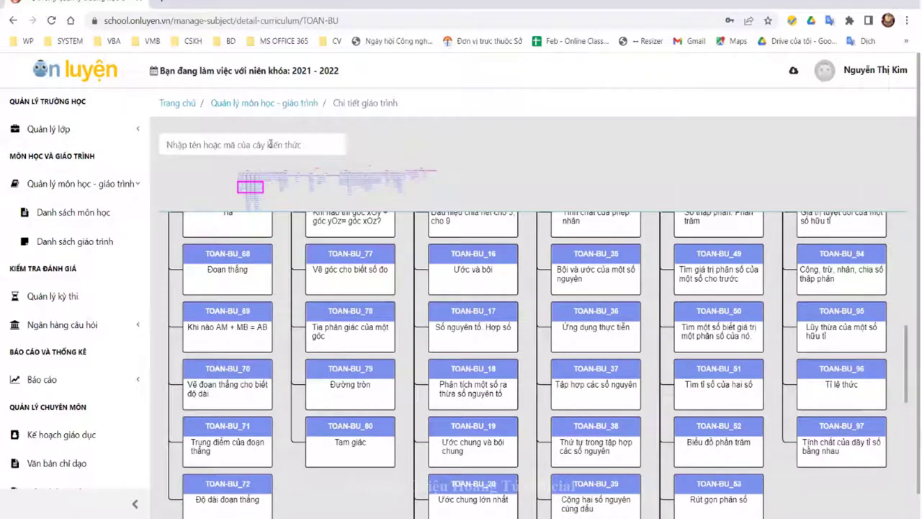
{"action": "right_click", "coordinate": [239, 502]}
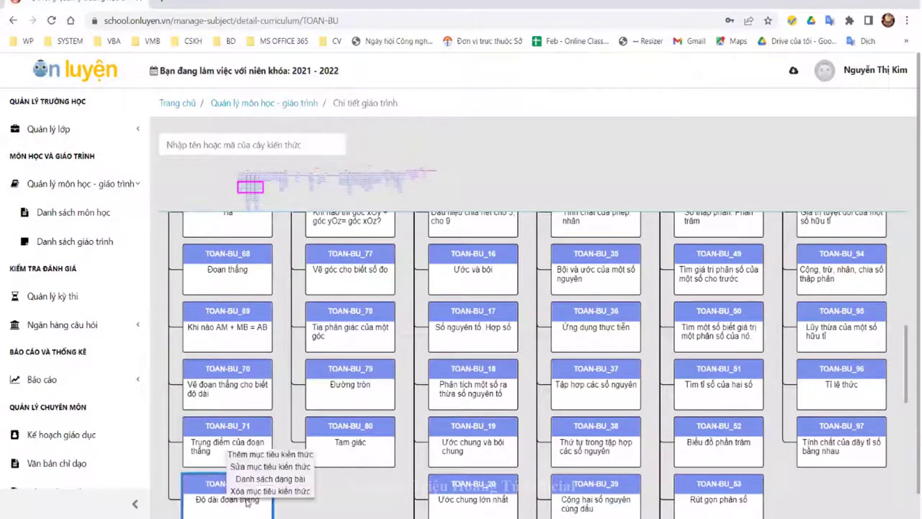
{"action": "left_click", "coordinate": [287, 480]}
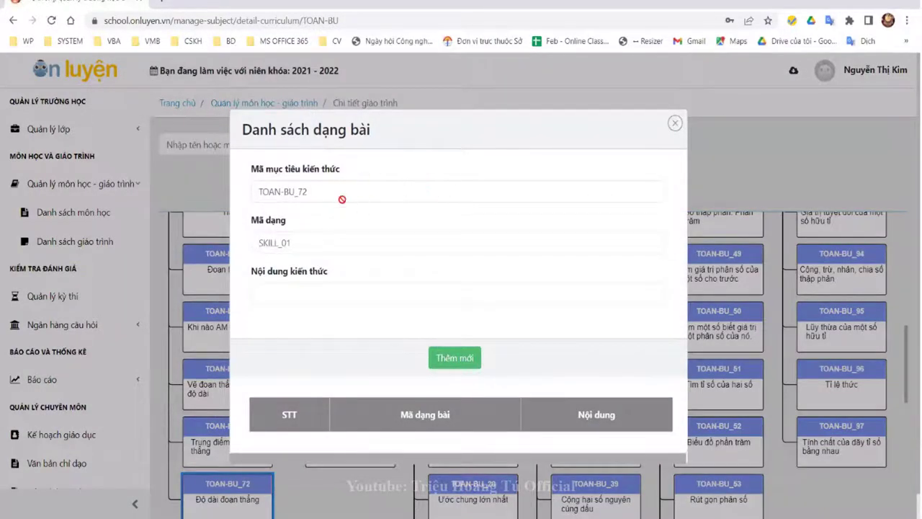
{"action": "left_click", "coordinate": [674, 123]}
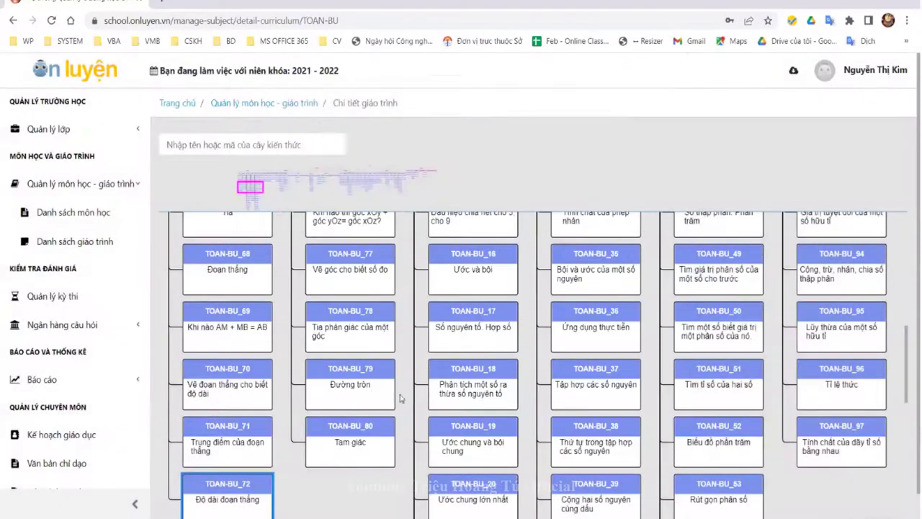
{"action": "scroll", "coordinate": [389, 397], "scroll_direction": "down", "scroll_amount": 2}
{"action": "scroll", "coordinate": [319, 385], "scroll_direction": "up", "scroll_amount": 2}
{"action": "right_click", "coordinate": [246, 487]}
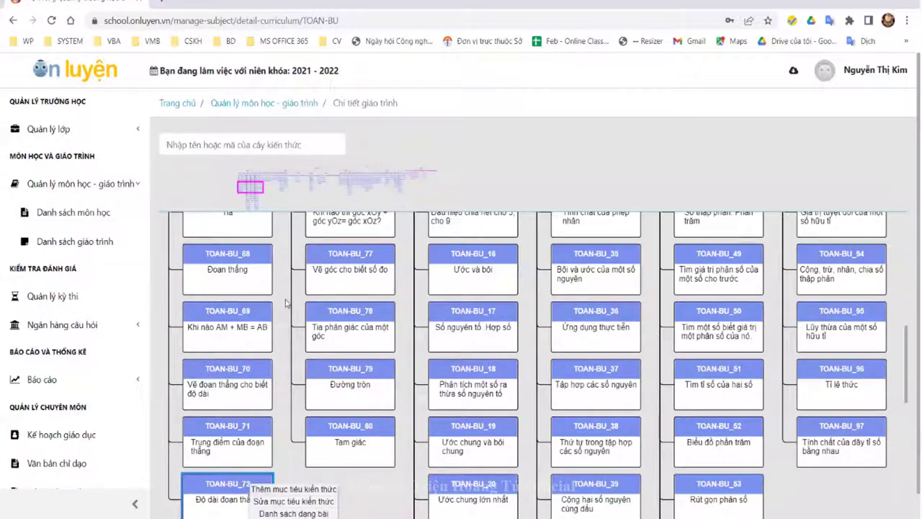
{"action": "left_click", "coordinate": [278, 393]}
{"action": "scroll", "coordinate": [273, 371], "scroll_direction": "up", "scroll_amount": 5}
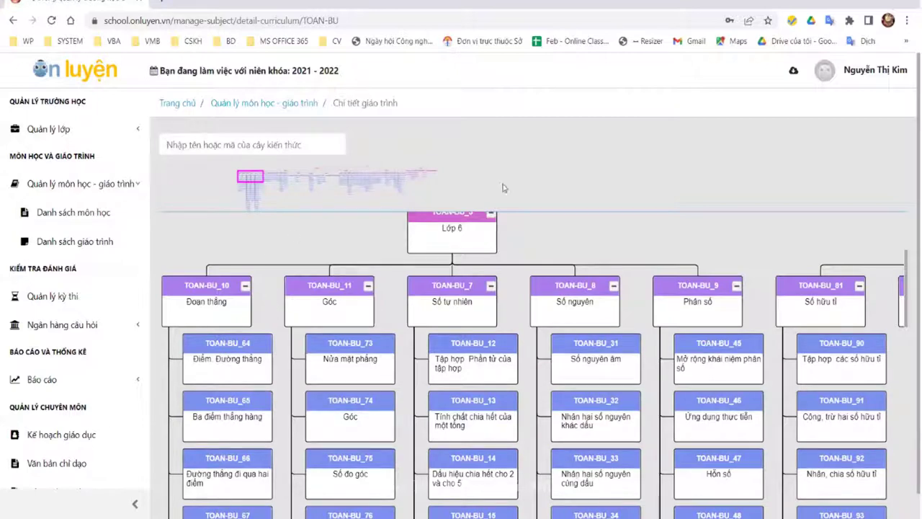
{"action": "scroll", "coordinate": [695, 177], "scroll_direction": "right", "scroll_amount": 5}
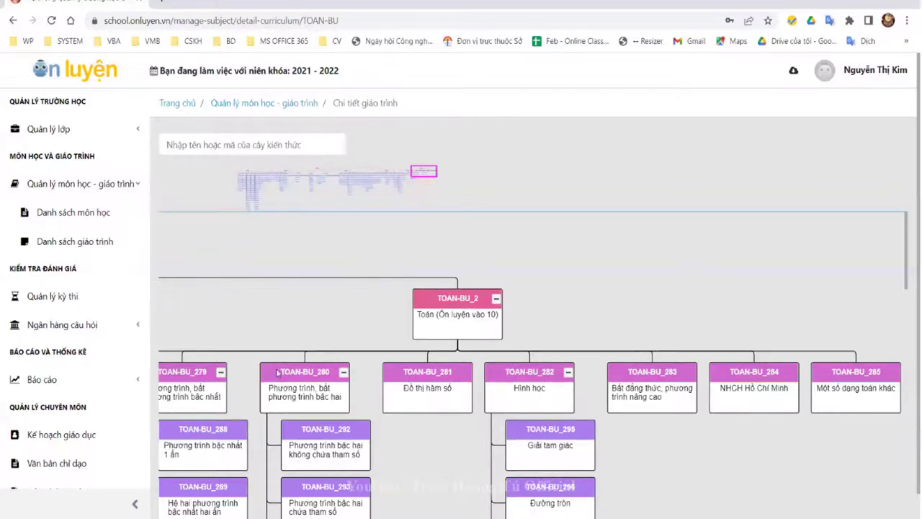
{"action": "left_click", "coordinate": [76, 328]}
Step: Show page 3 of the Danh sách giáo trình curriculum list
{"action": "left_click", "coordinate": [66, 297]}
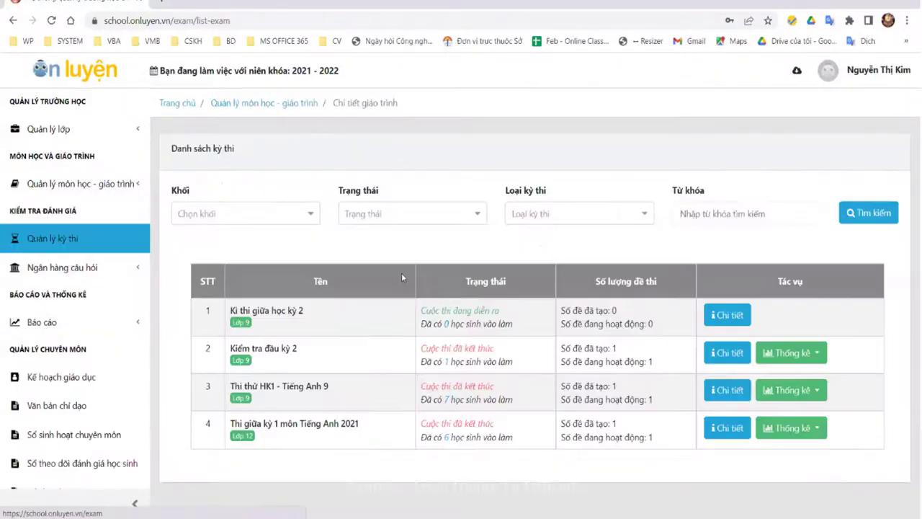
{"action": "left_click", "coordinate": [77, 186]}
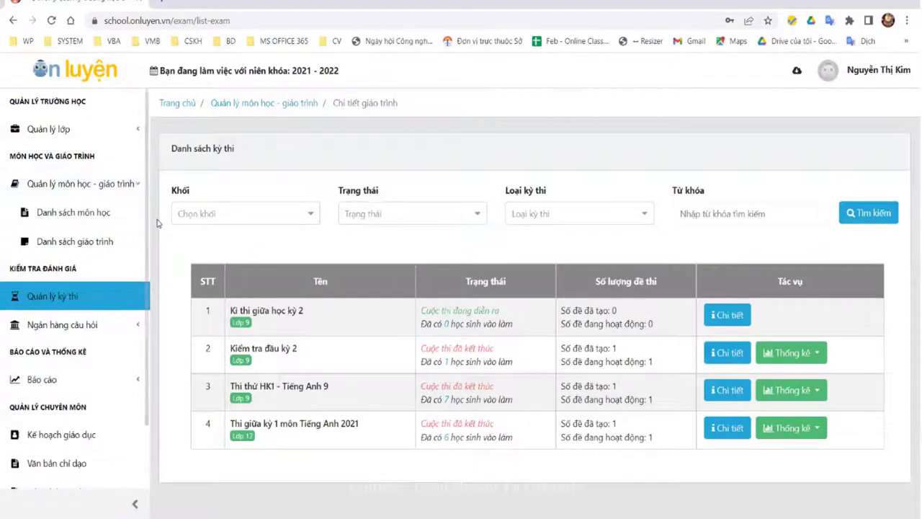
{"action": "left_click", "coordinate": [87, 246]}
{"action": "scroll", "coordinate": [826, 460], "scroll_direction": "down", "scroll_amount": 2}
{"action": "scroll", "coordinate": [826, 461], "scroll_direction": "down", "scroll_amount": 3}
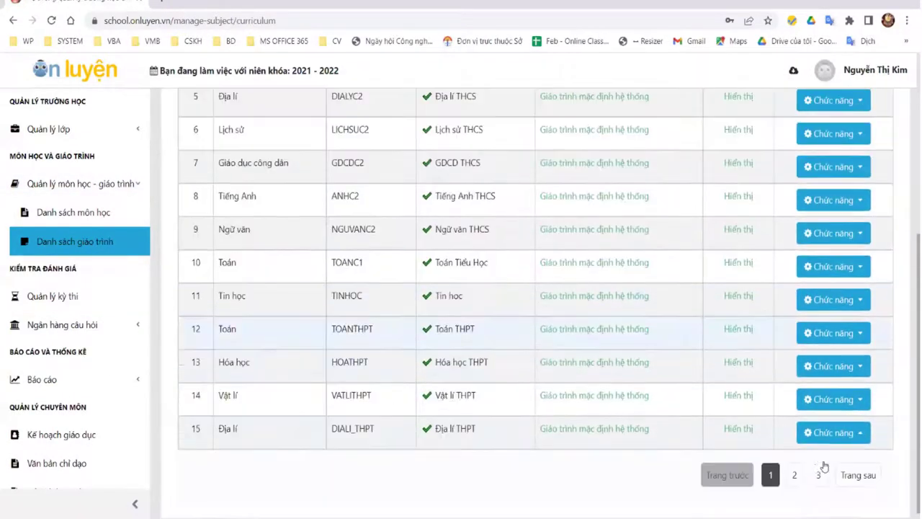
{"action": "left_click", "coordinate": [816, 473]}
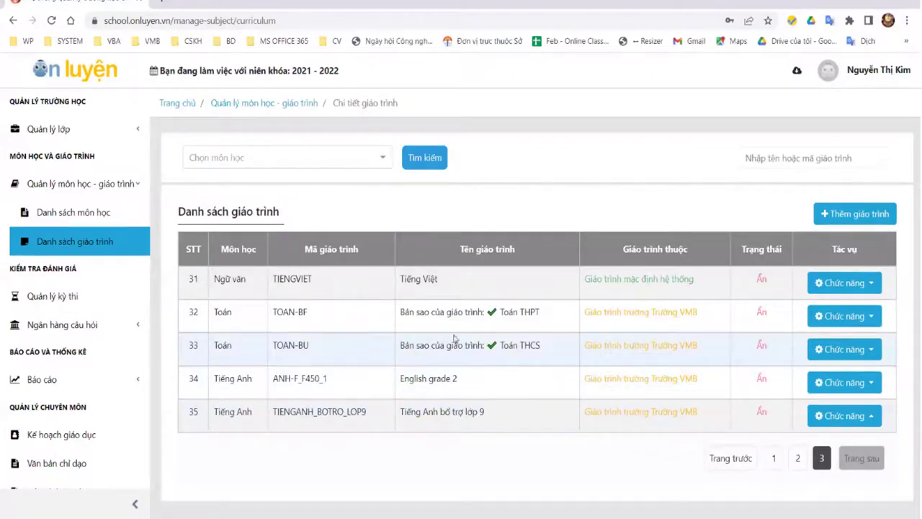
Step: Switch the TOAN-BU curriculum's status to Hiển thị via Cập nhật trạng thái
{"action": "left_click", "coordinate": [844, 349]}
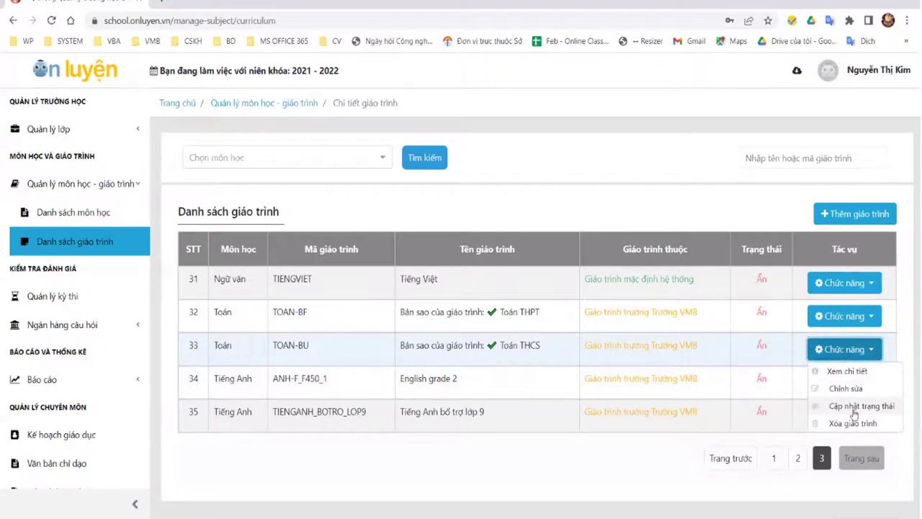
{"action": "left_click", "coordinate": [854, 408]}
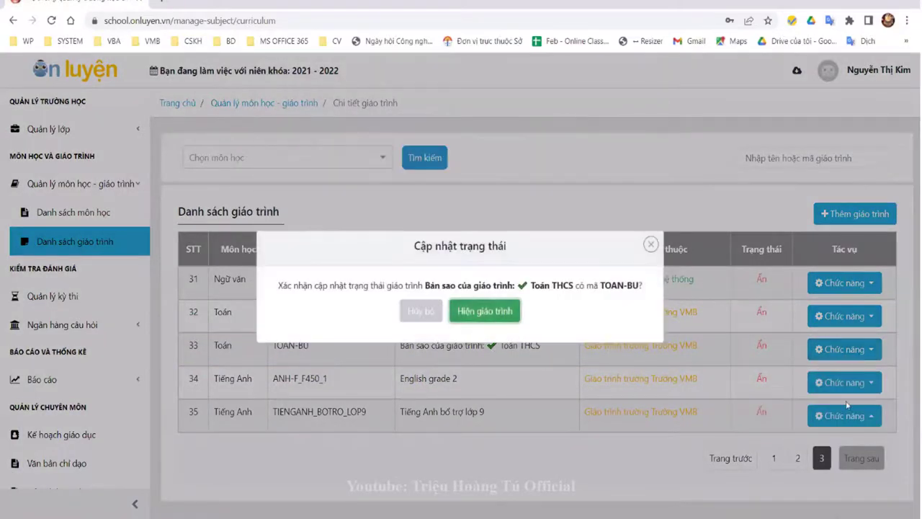
{"action": "key", "text": "Return"}
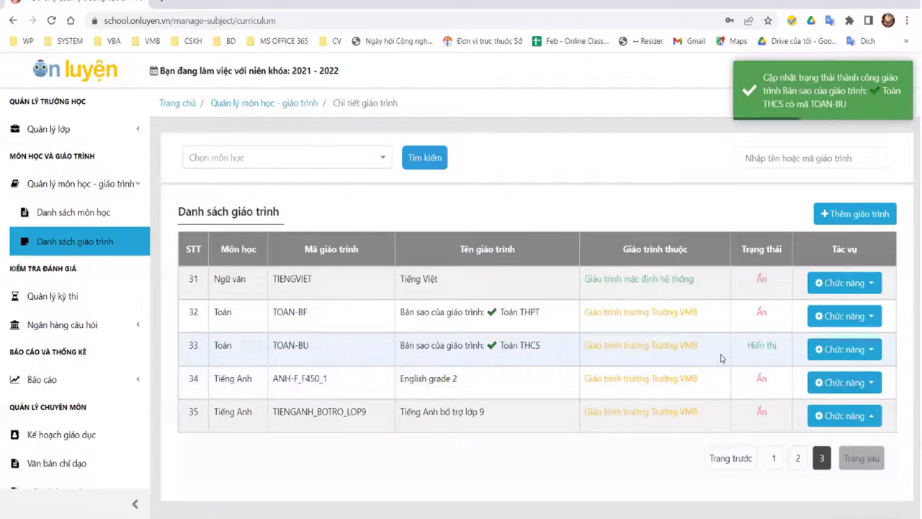
Step: Highlight the 'Giáo trình trường' ownership text in the TOAN-BU row
{"action": "left_click_drag", "start_coordinate": [721, 358], "coordinate": [573, 352]}
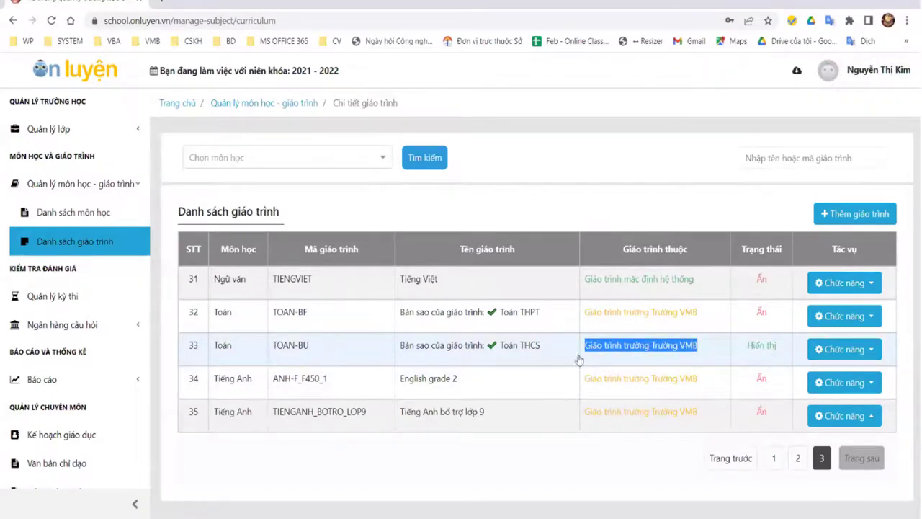
{"action": "left_click", "coordinate": [580, 357]}
{"action": "left_click_drag", "start_coordinate": [583, 349], "coordinate": [650, 355]}
{"action": "left_click", "coordinate": [707, 351]}
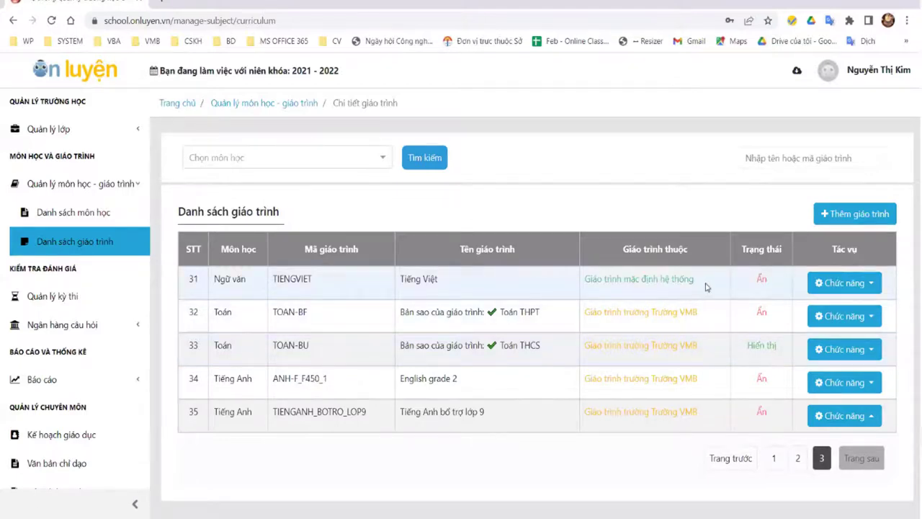
Step: Check the TIENGVIET actions, try the Thêm giáo trình form, close it and reload the list
{"action": "left_click", "coordinate": [840, 283]}
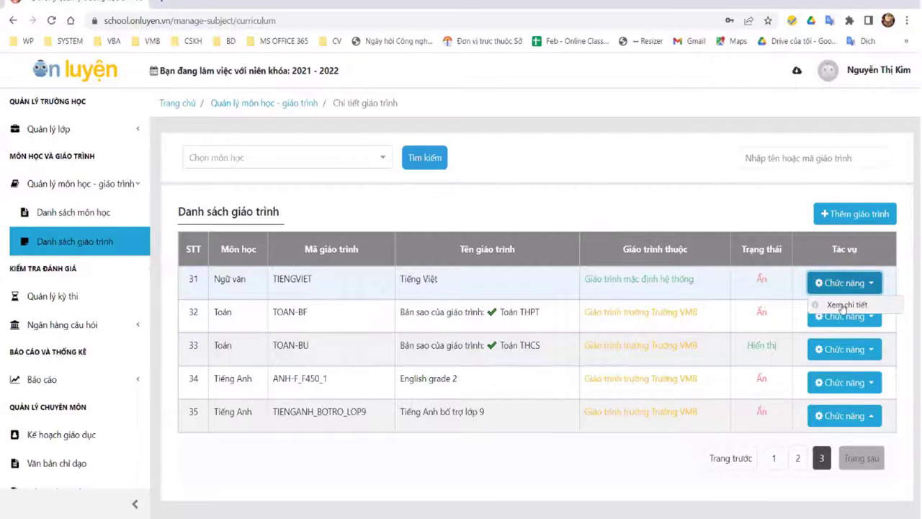
{"action": "left_click", "coordinate": [704, 282]}
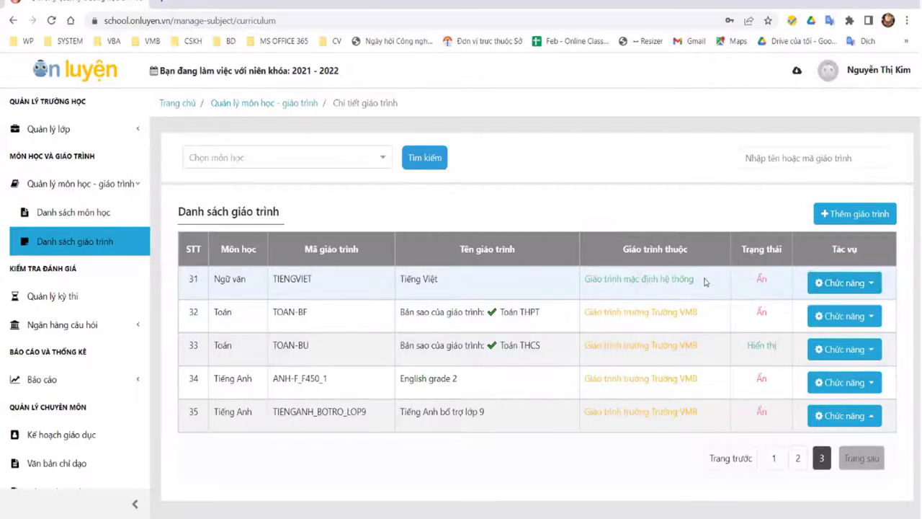
{"action": "left_click", "coordinate": [834, 214]}
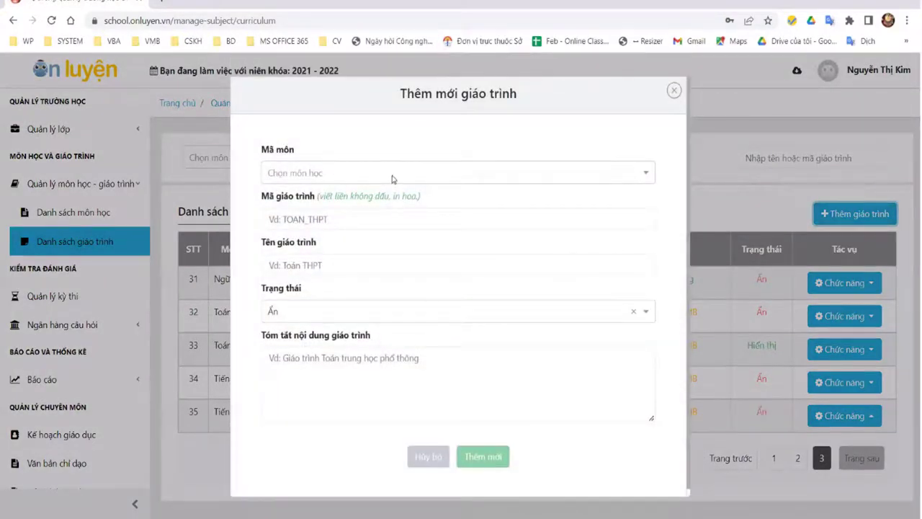
{"action": "left_click", "coordinate": [392, 179]}
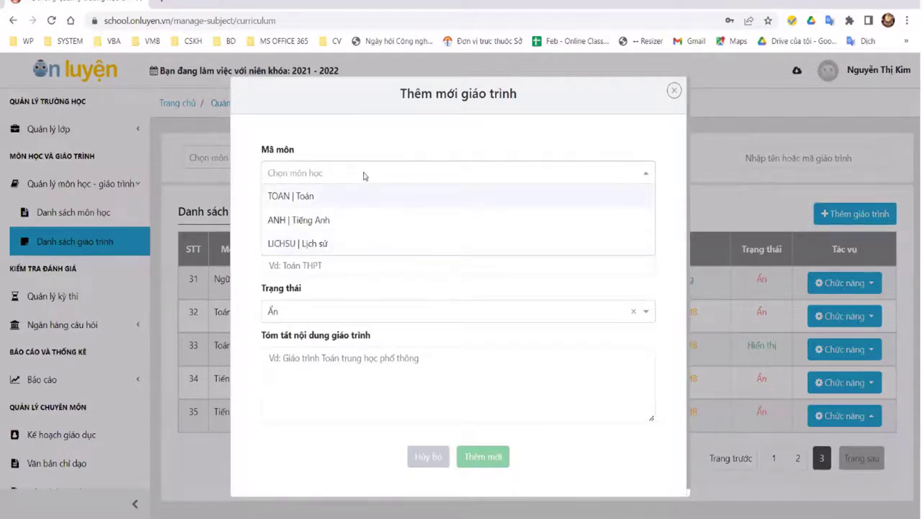
{"action": "left_click", "coordinate": [533, 380]}
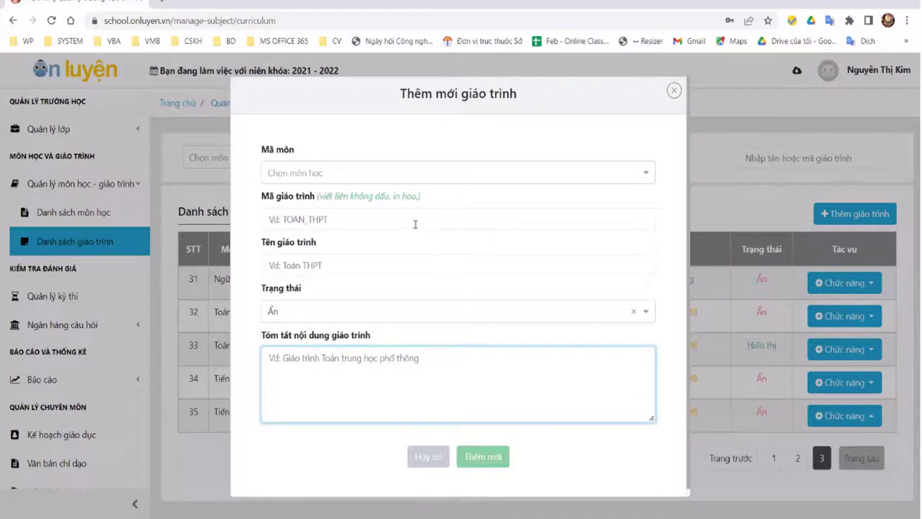
{"action": "left_click", "coordinate": [350, 220]}
{"action": "left_click", "coordinate": [672, 91]}
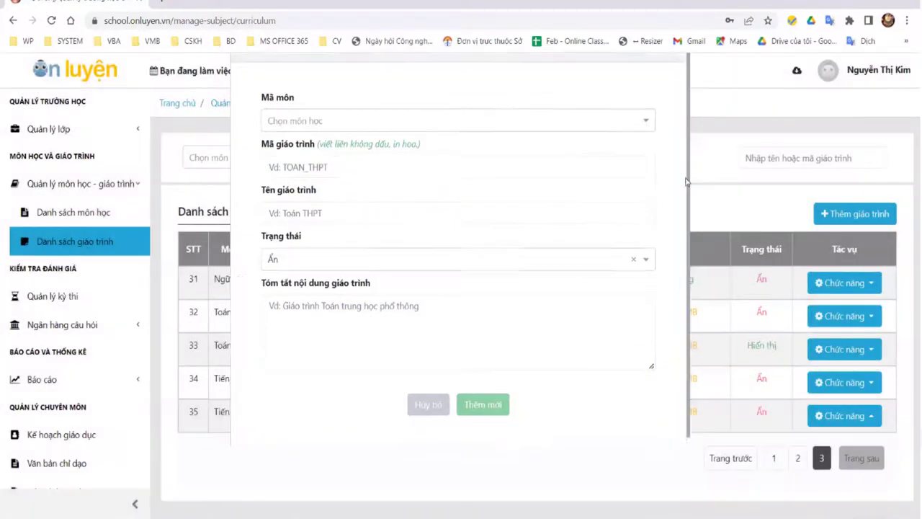
{"action": "left_click", "coordinate": [87, 244]}
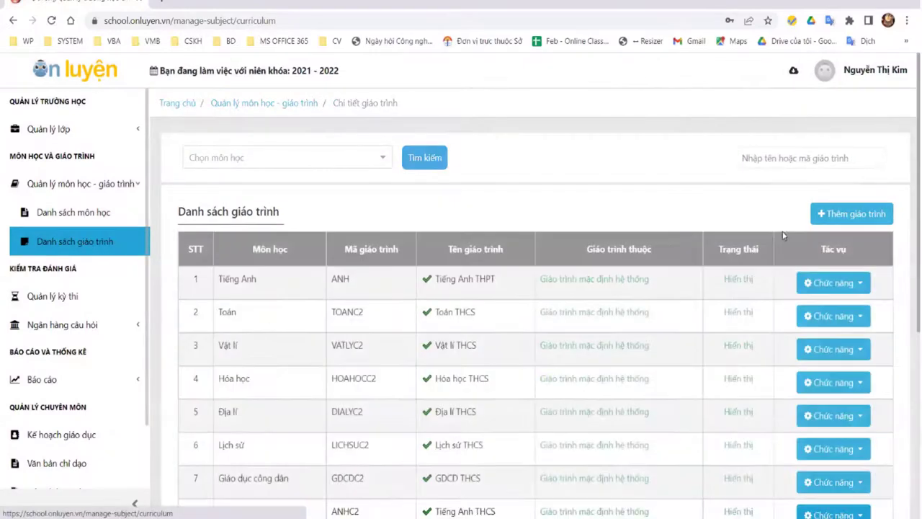
Step: Enter code HNKN_001 and name 'Giáo trình Hướng nghiệp - Khởi nghiệp' in a new curriculum form
{"action": "left_click", "coordinate": [824, 215]}
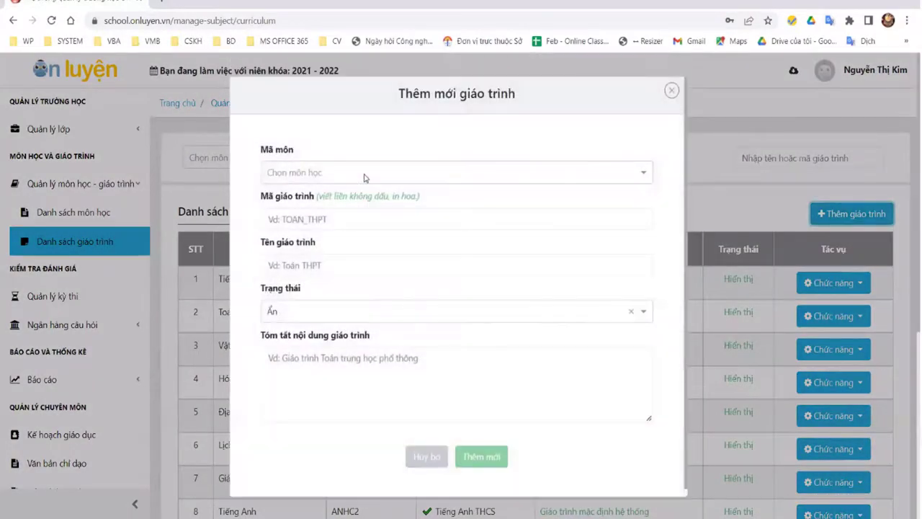
{"action": "left_click", "coordinate": [364, 174]}
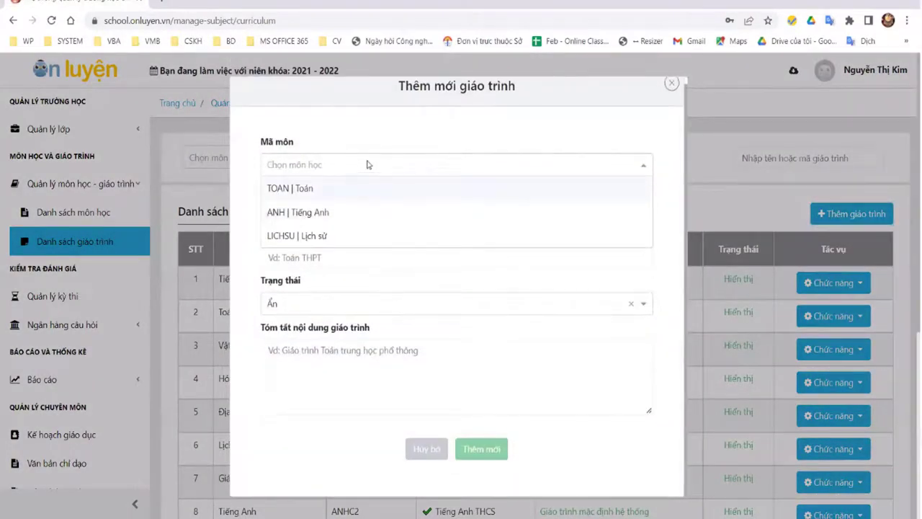
{"action": "left_click", "coordinate": [448, 157]}
{"action": "left_click", "coordinate": [341, 213]}
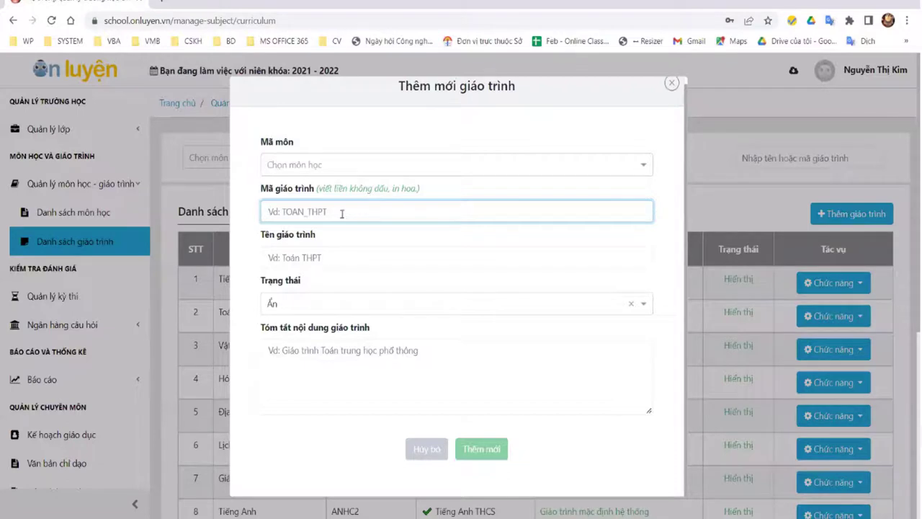
{"action": "type", "text": "GIA"}
{"action": "key", "text": "BackSpace"}
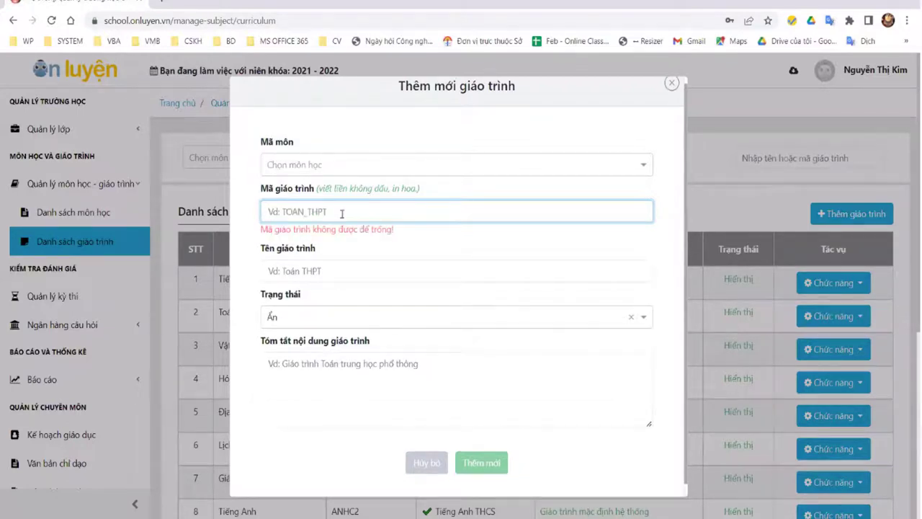
{"action": "type", "text": "HNKN"}
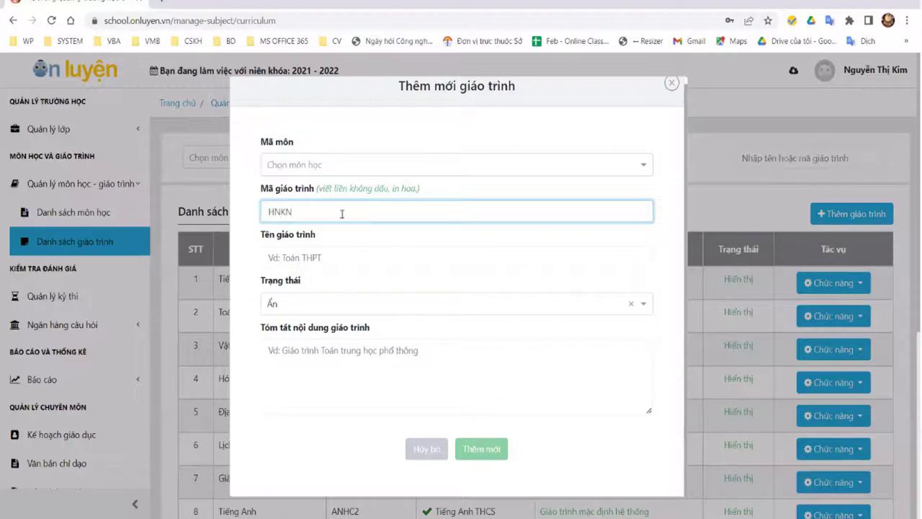
{"action": "type", "text": "_001"}
{"action": "key", "text": "Tab"}
{"action": "type", "text": "Giao trình Huow"}
{"action": "key", "text": "BackSpace"}
{"action": "type", "text": "ngs nghiee"}
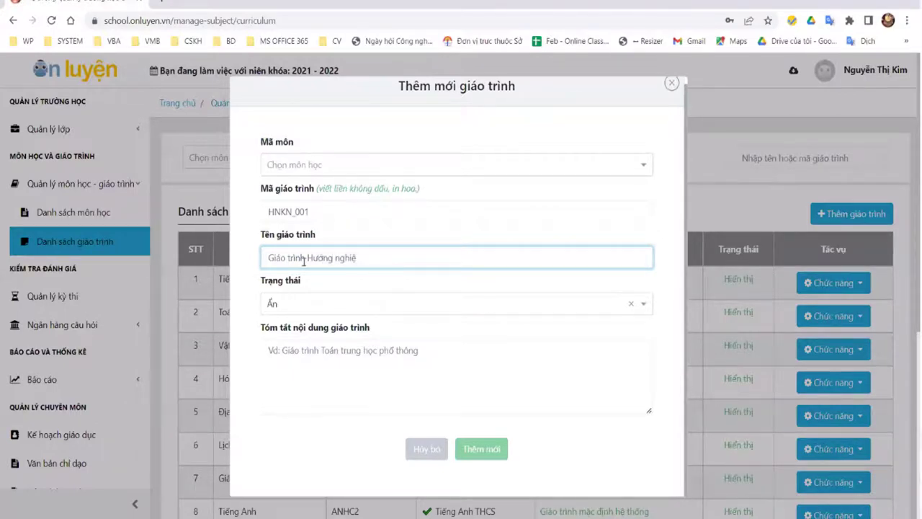
{"action": "type", "text": "p - Khoiwr ngh"}
Step: Set status to Hiển thị, check the Mã môn list, then close the form unsaved
{"action": "left_click", "coordinate": [267, 308]}
{"action": "left_click", "coordinate": [384, 309]}
{"action": "left_click", "coordinate": [346, 324]}
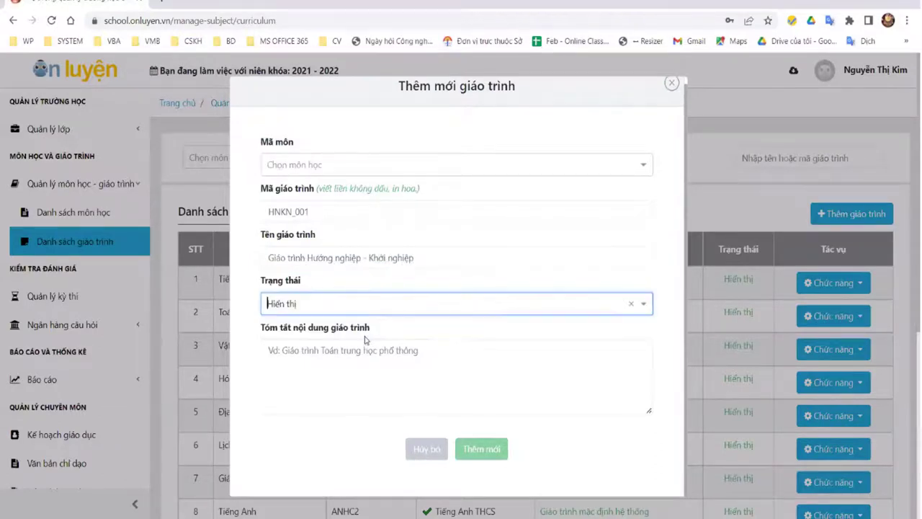
{"action": "left_click", "coordinate": [369, 164]}
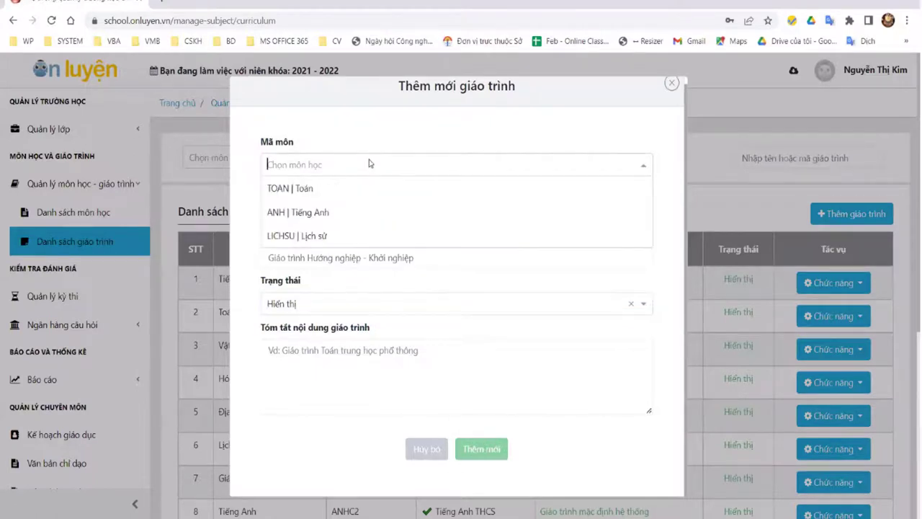
{"action": "scroll", "coordinate": [350, 233], "scroll_direction": "down", "scroll_amount": 1}
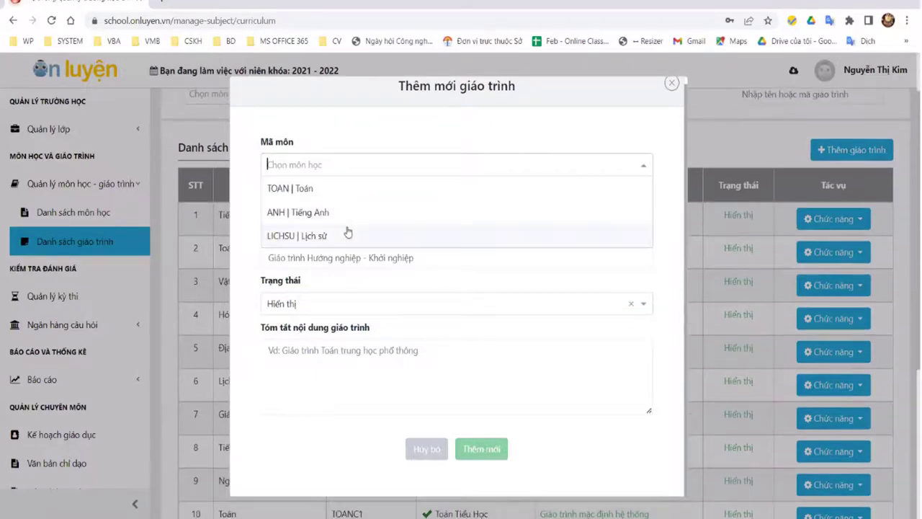
{"action": "left_click", "coordinate": [669, 87]}
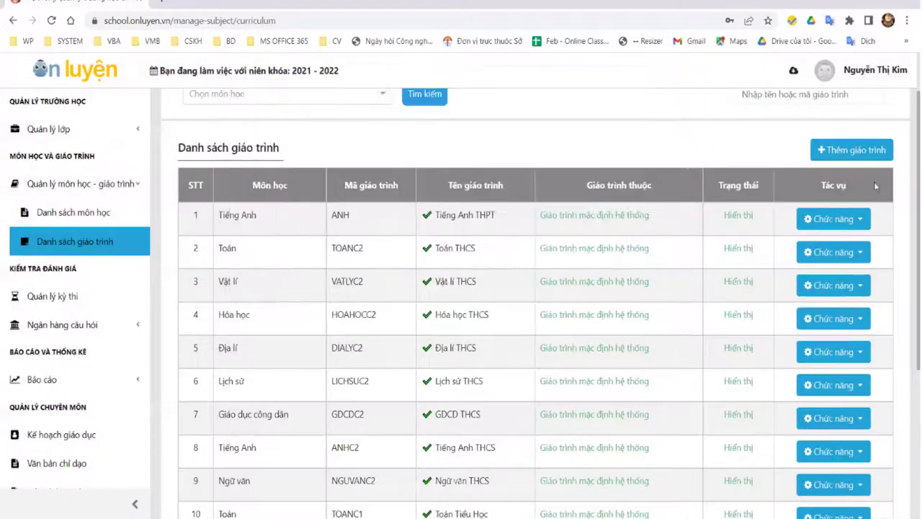
Step: Reopen Thêm giáo trình, check the Mã môn subject options, and close the form
{"action": "left_click", "coordinate": [825, 150]}
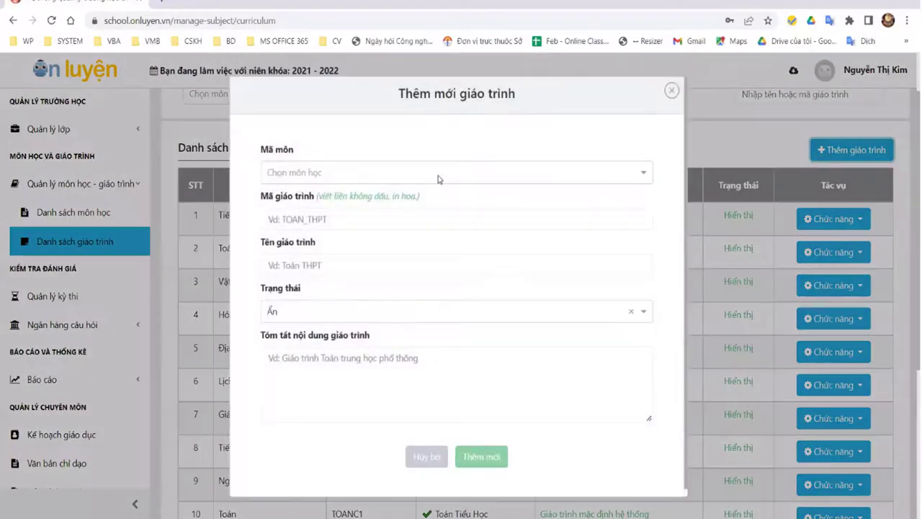
{"action": "left_click", "coordinate": [439, 180]}
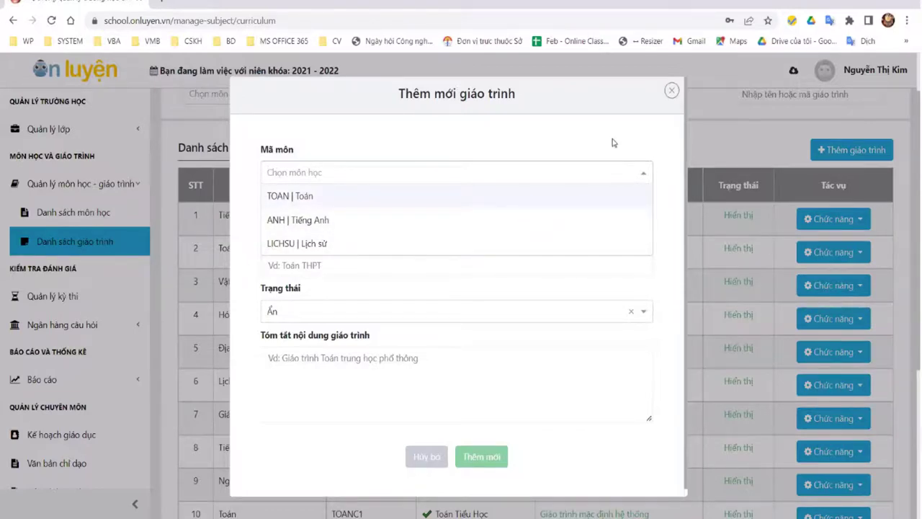
{"action": "left_click", "coordinate": [671, 91]}
{"action": "left_click", "coordinate": [670, 90]}
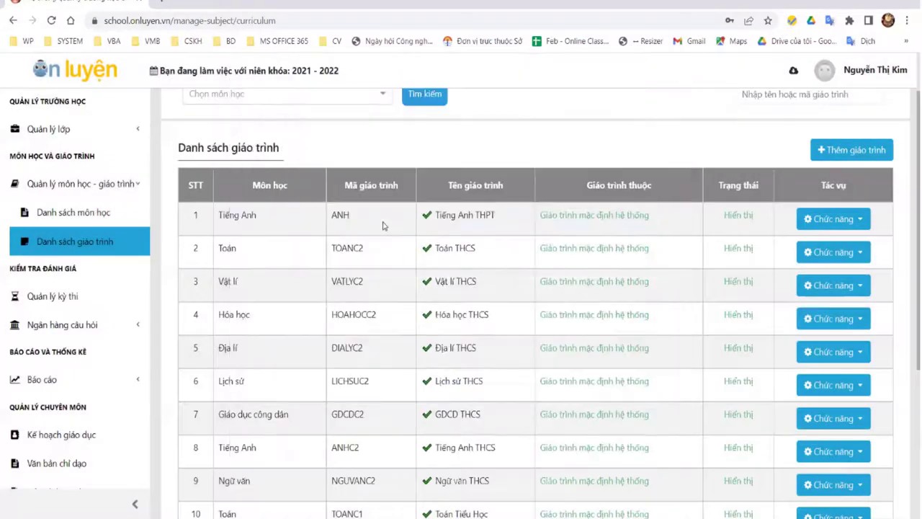
Step: Open Danh sách môn học to review subjects such as KHXH, KHTN and TOAN
{"action": "left_click", "coordinate": [83, 213]}
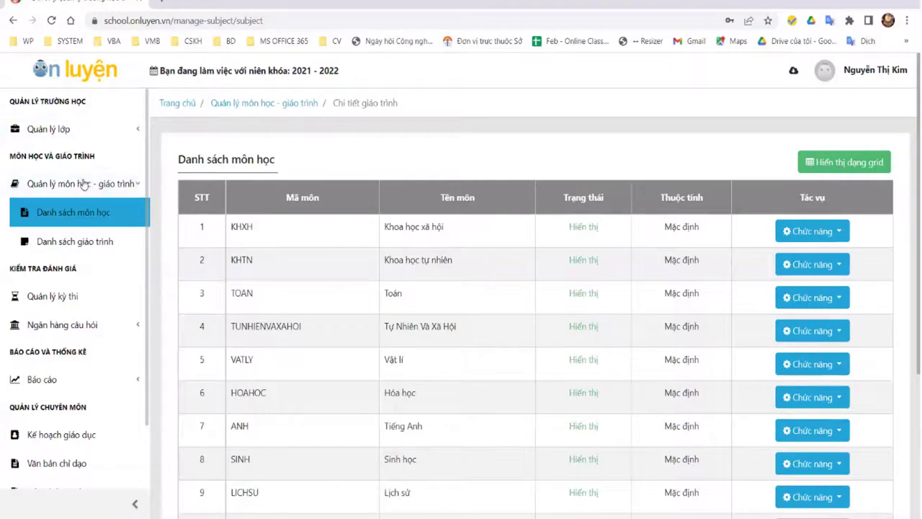
{"action": "left_click", "coordinate": [64, 131]}
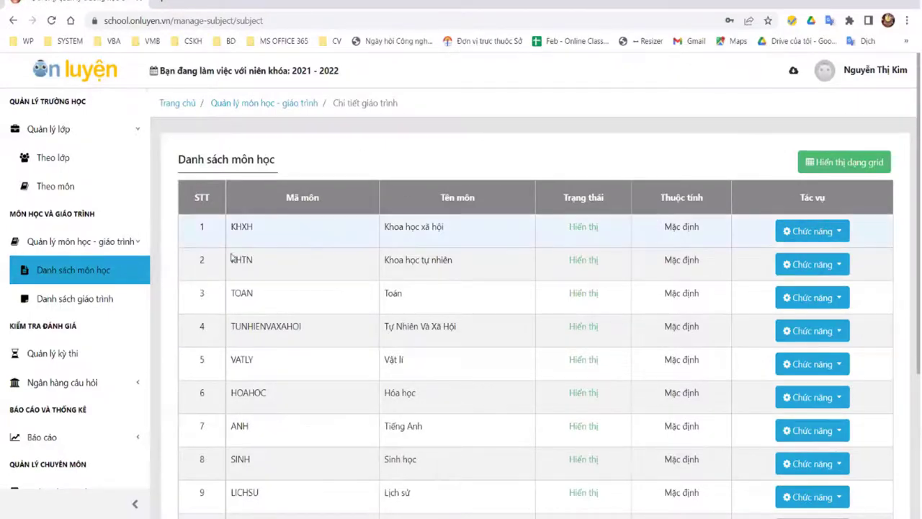
{"action": "scroll", "coordinate": [144, 310], "scroll_direction": "down", "scroll_amount": 2}
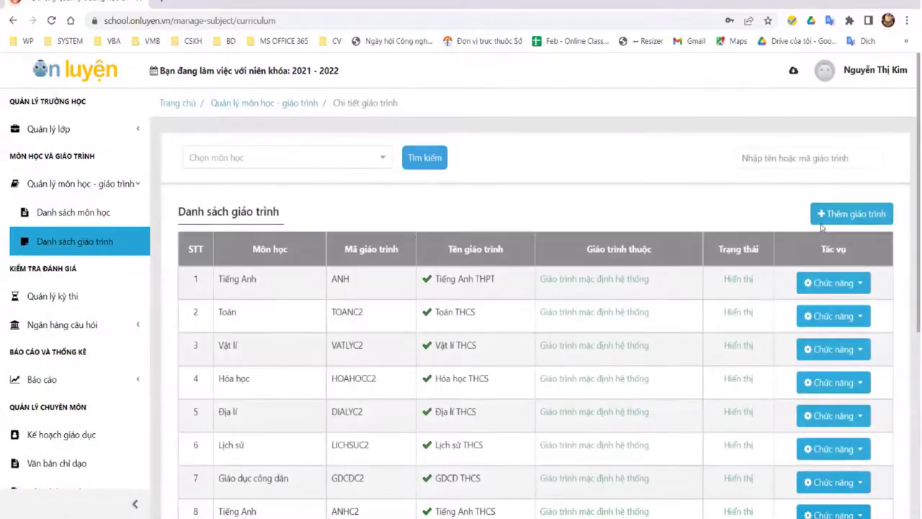
Step: Begin a new curriculum for subject TOAN | Toán with code TOANTHCS-DEMO
{"action": "left_click", "coordinate": [851, 213]}
{"action": "left_click", "coordinate": [357, 175]}
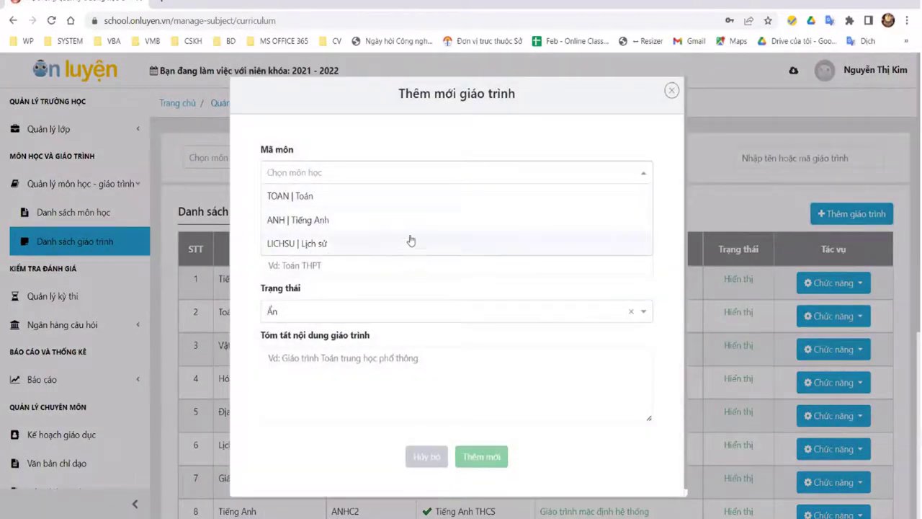
{"action": "left_click", "coordinate": [432, 196]}
{"action": "left_click", "coordinate": [404, 220]}
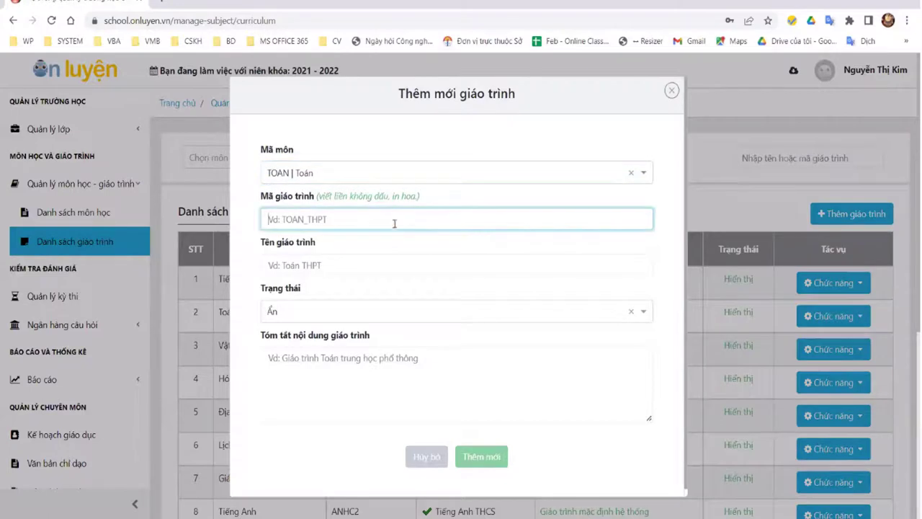
{"action": "type", "text": "TOANTHCS-DEMO"}
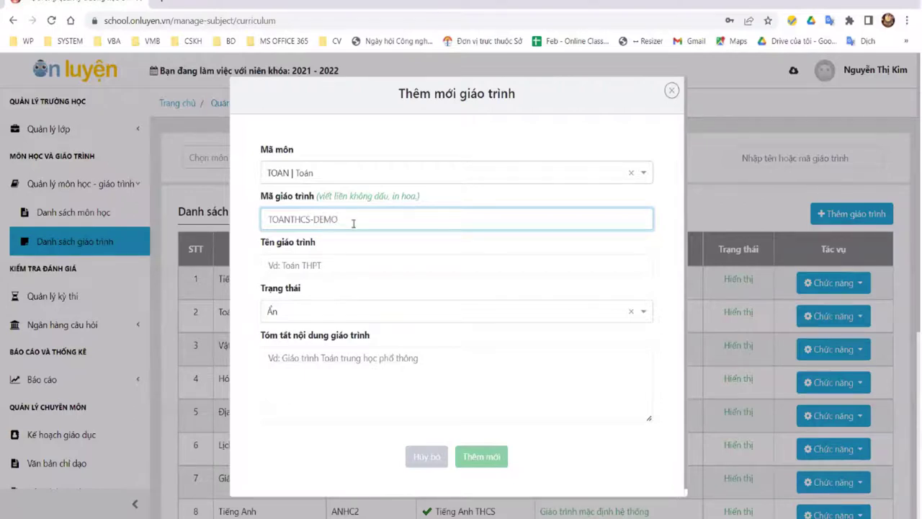
Step: Name it 'Toán demo', set status Hiển thị, and create the curriculum
{"action": "left_click", "coordinate": [328, 265]}
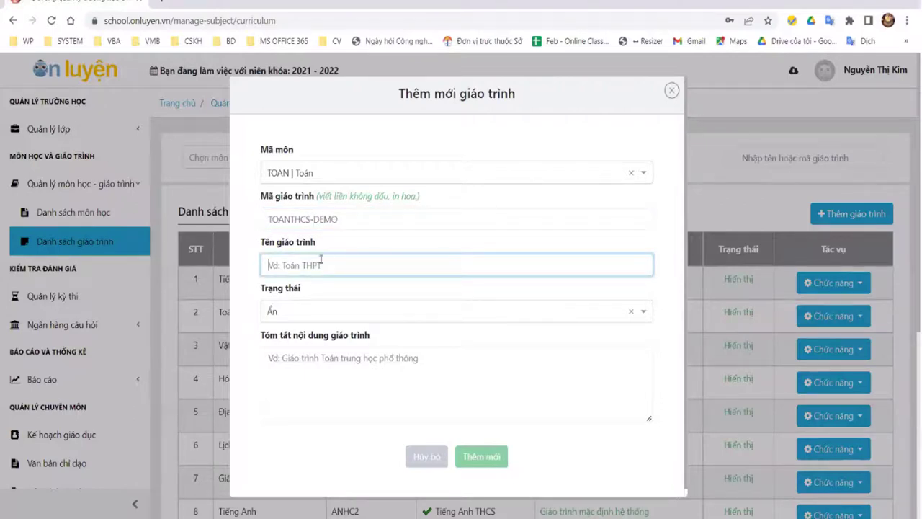
{"action": "type", "text": "TOan"}
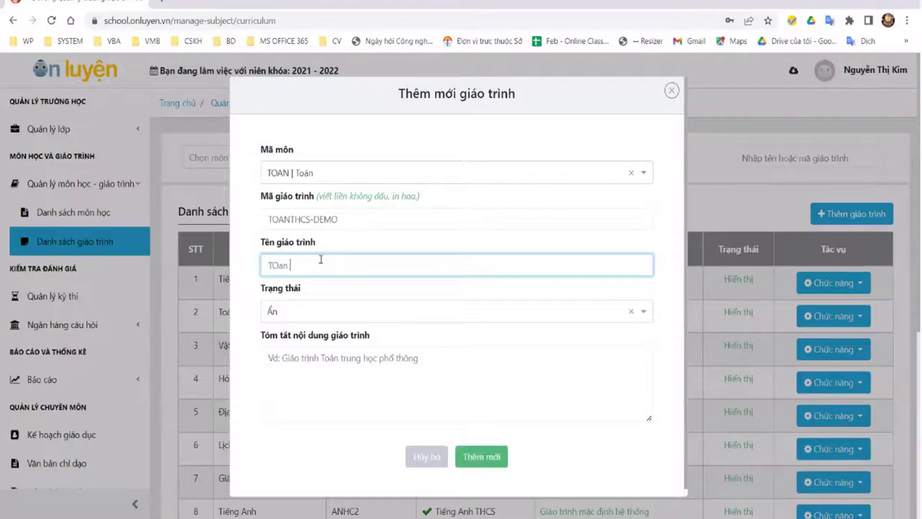
{"action": "key", "text": "BackSpace"}
{"action": "key", "text": "BackSpace"}
{"action": "key", "text": "BackSpace"}
{"action": "type", "text": "ans"}
{"action": "left_click", "coordinate": [390, 317]}
{"action": "left_click", "coordinate": [375, 334]}
{"action": "left_click", "coordinate": [481, 456]}
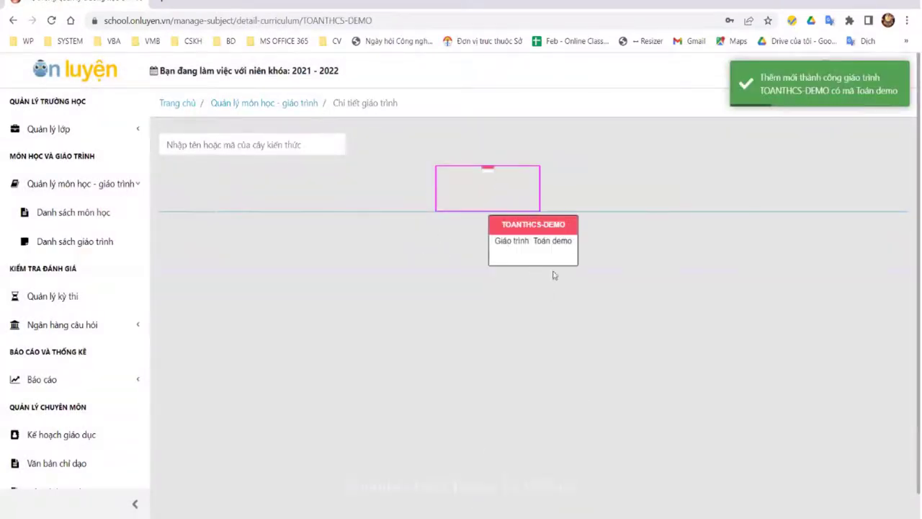
{"action": "left_click", "coordinate": [529, 306]}
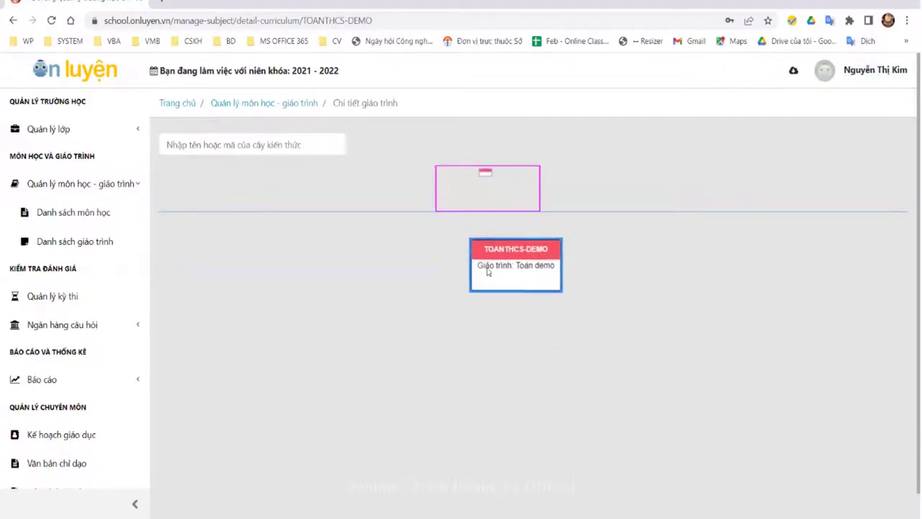
{"action": "right_click", "coordinate": [515, 253]}
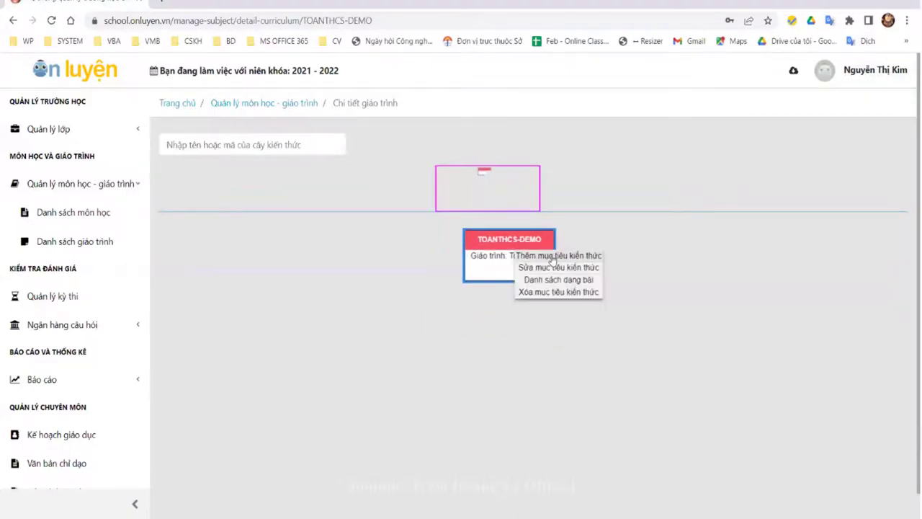
Step: Add knowledge objective Demo1 (TOANTHCS-DEMO_1) under the TOANTHCS-DEMO root node
{"action": "left_click", "coordinate": [549, 256]}
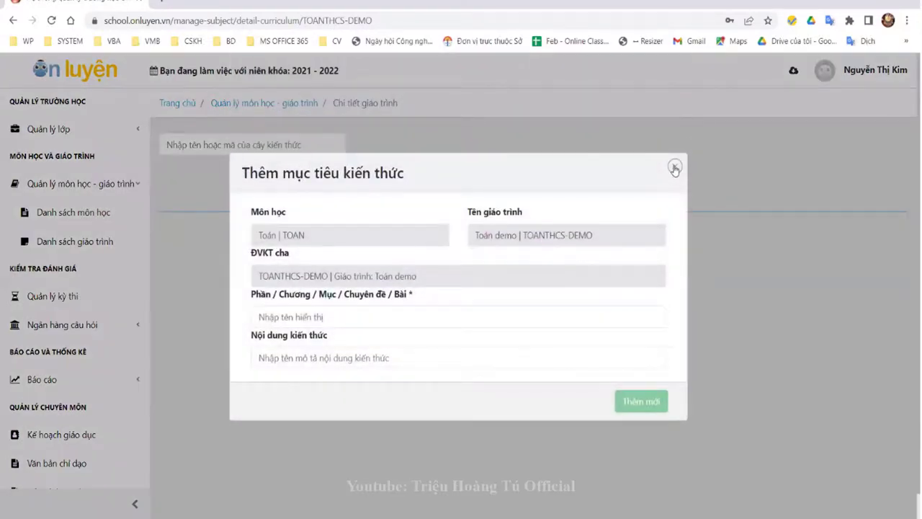
{"action": "left_click", "coordinate": [674, 169]}
{"action": "right_click", "coordinate": [524, 233]}
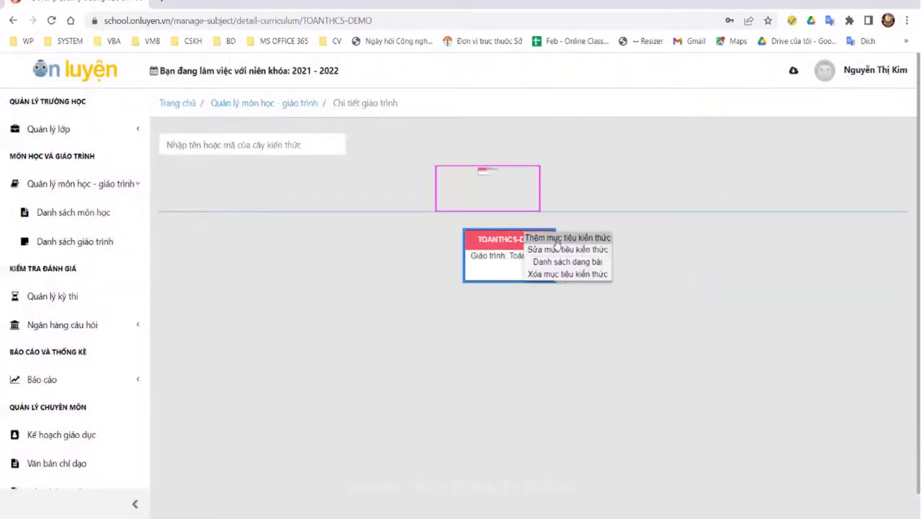
{"action": "left_click", "coordinate": [567, 238]}
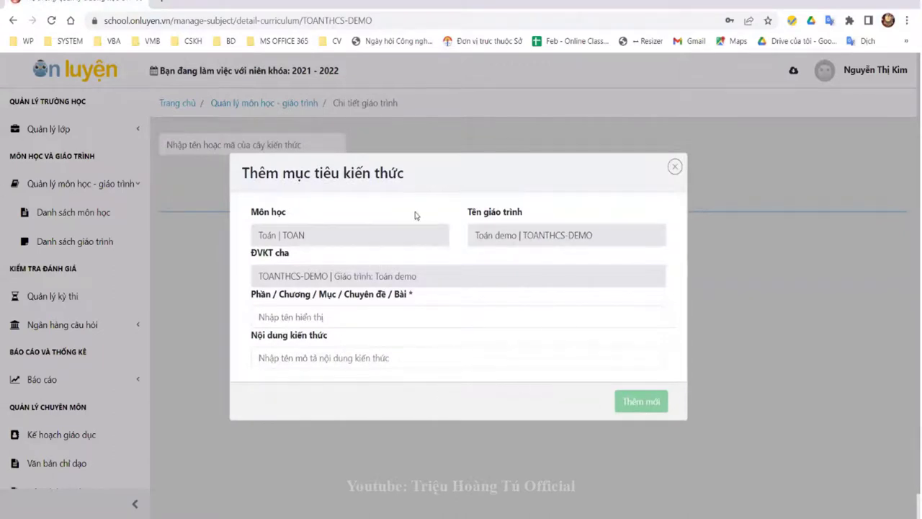
{"action": "left_click", "coordinate": [675, 167]}
{"action": "right_click", "coordinate": [507, 266]}
{"action": "left_click", "coordinate": [537, 269]}
{"action": "type", "text": "Demo"}
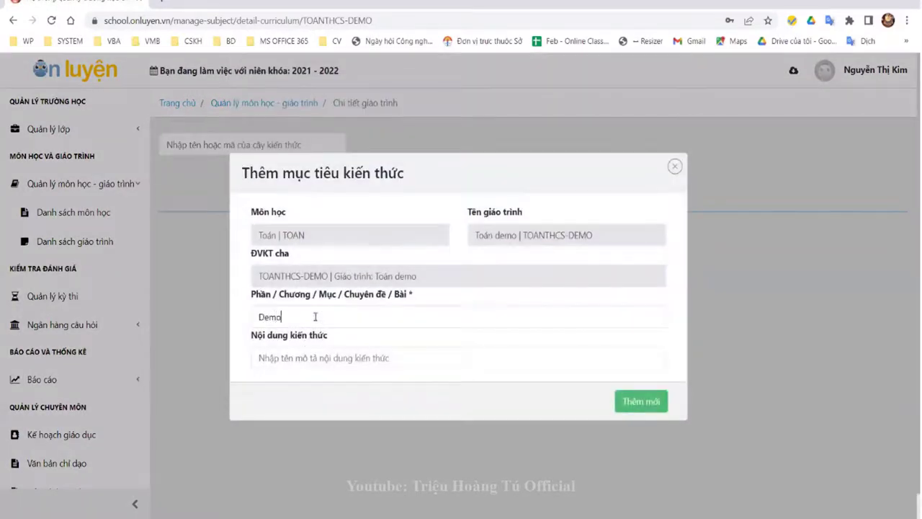
{"action": "type", "text": "Demo1"}
{"action": "left_click", "coordinate": [640, 402]}
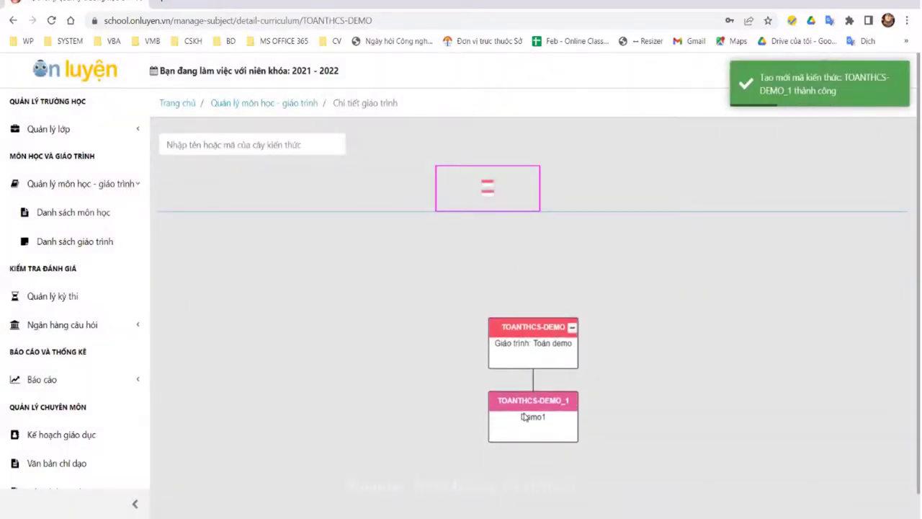
{"action": "right_click", "coordinate": [525, 416]}
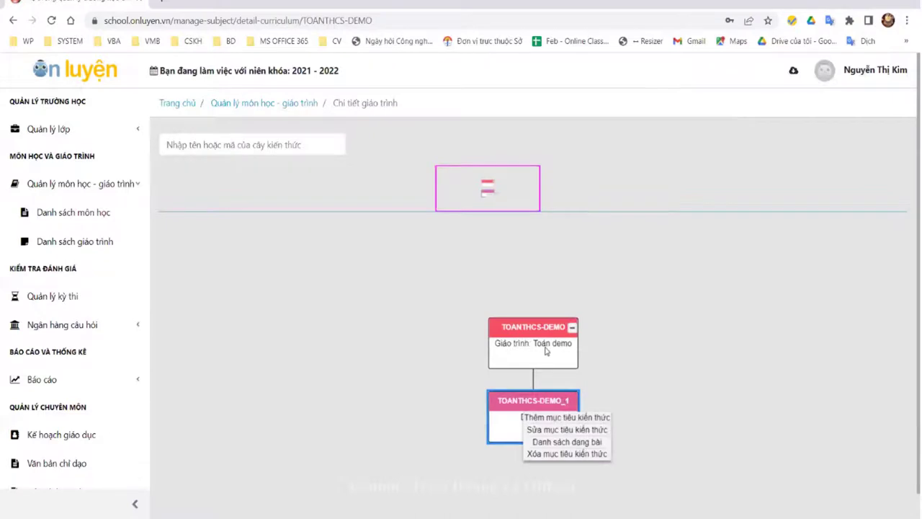
Step: Add child objective Demo 2 (TOANTHCS-DEMO_1_1) under Demo1
{"action": "left_click", "coordinate": [573, 417]}
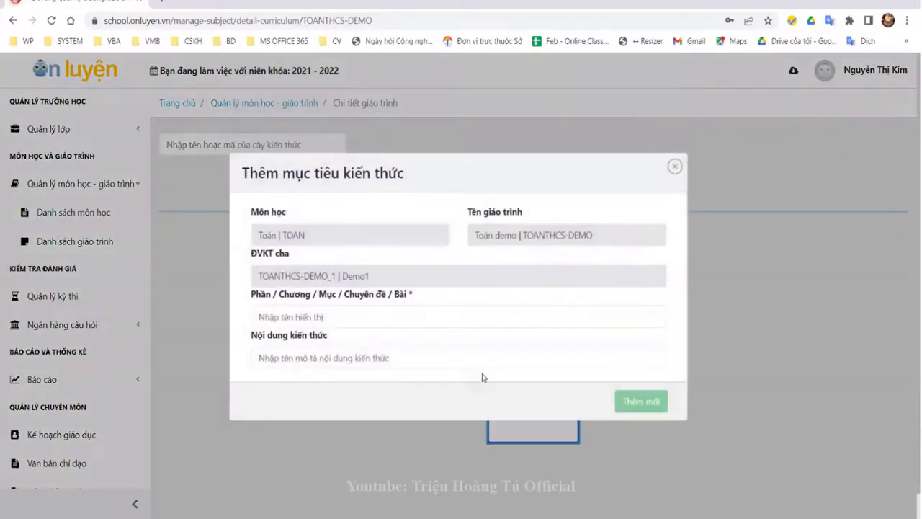
{"action": "left_click", "coordinate": [341, 318]}
{"action": "type", "text": "Demo 2"}
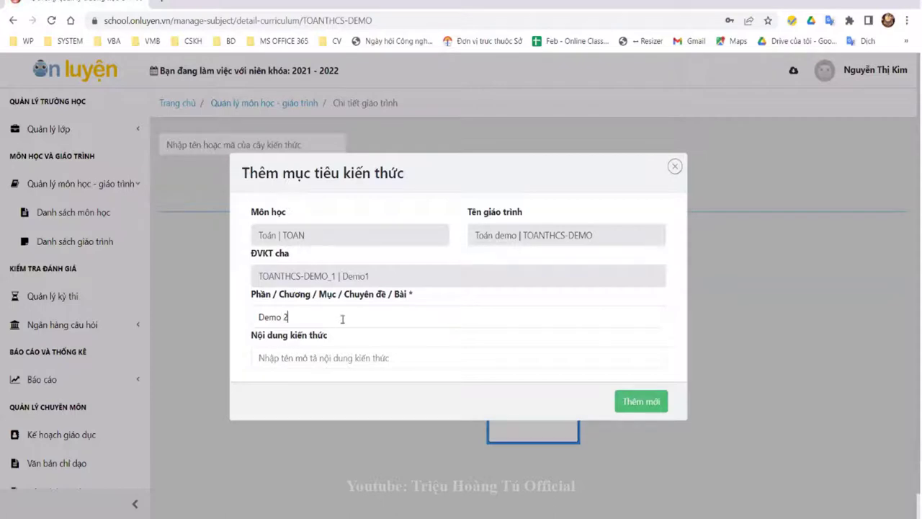
{"action": "type", "text": "đe"}
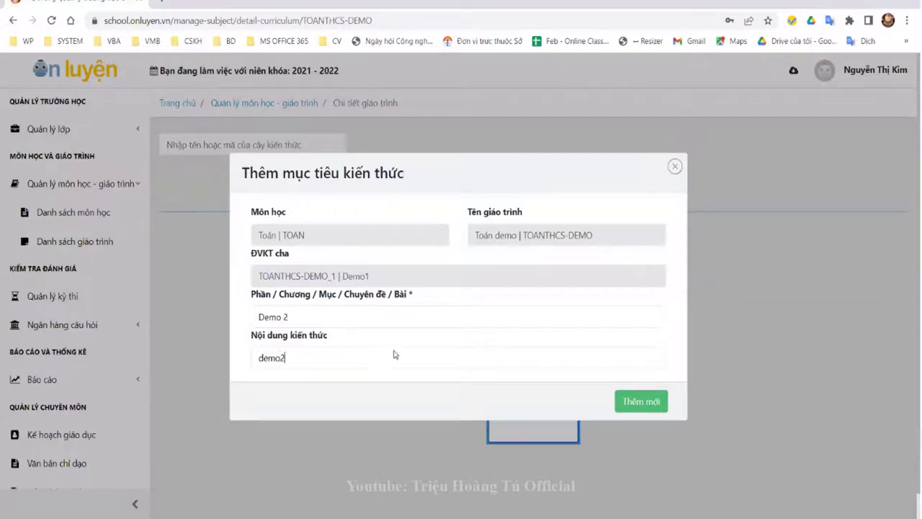
{"action": "left_click", "coordinate": [620, 396]}
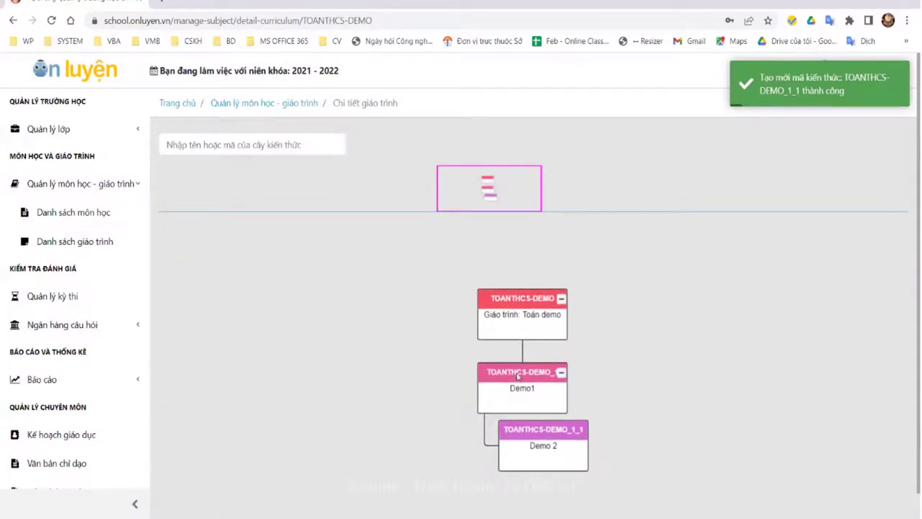
Step: Add root-level item 'TEst 1' with content 'test1' as TOANTHCS-DEMO_2
{"action": "right_click", "coordinate": [542, 315]}
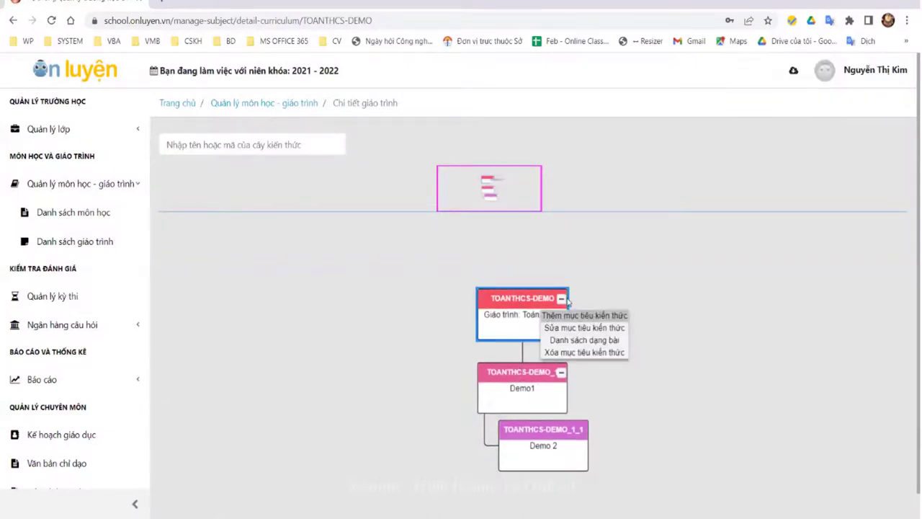
{"action": "left_click", "coordinate": [576, 315]}
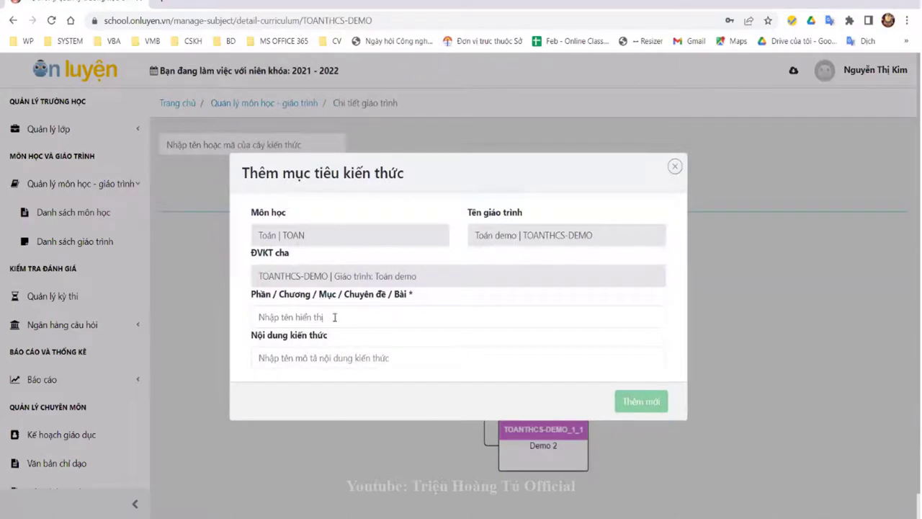
{"action": "type", "text": "TEst 1"}
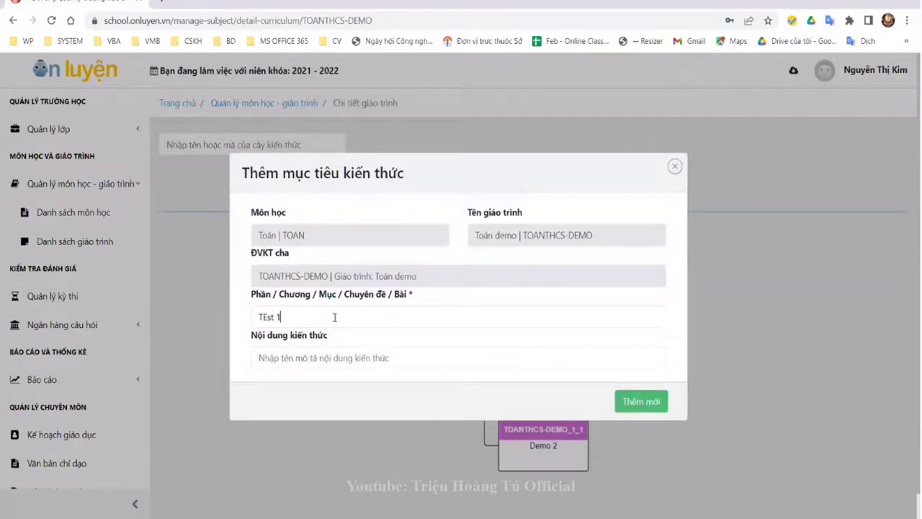
{"action": "key", "text": "Tab"}
{"action": "type", "text": "test1"}
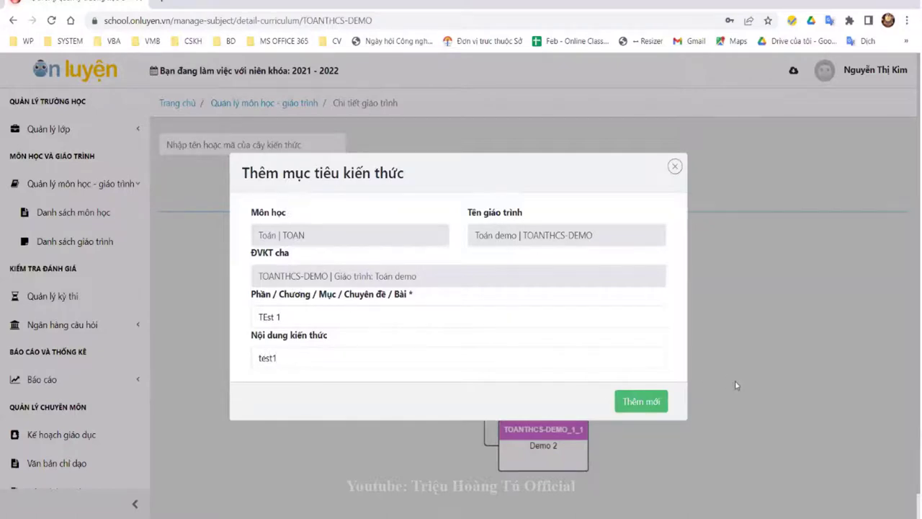
{"action": "left_click", "coordinate": [658, 401]}
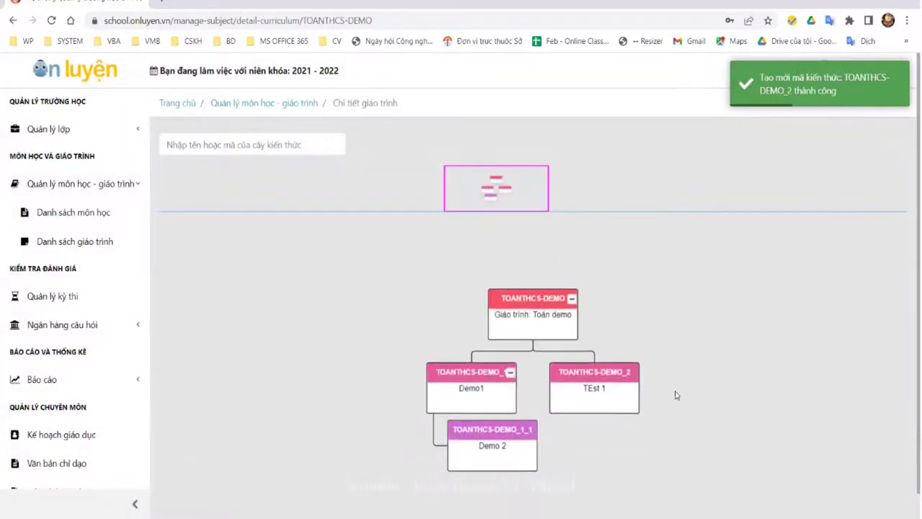
{"action": "right_click", "coordinate": [509, 462]}
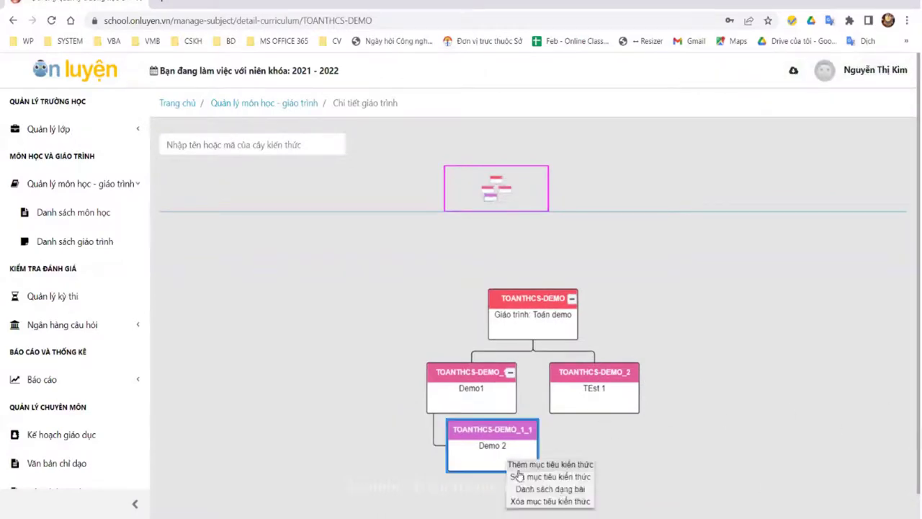
{"action": "left_click", "coordinate": [432, 301]}
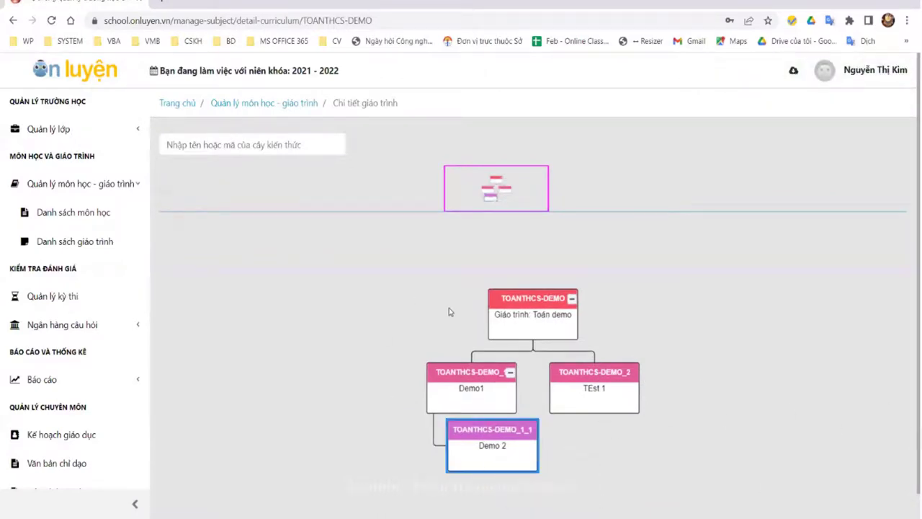
Step: Collapse Quản lý môn học - giáo trình and open the Quản lý kỳ thi exam list
{"action": "left_click", "coordinate": [414, 277]}
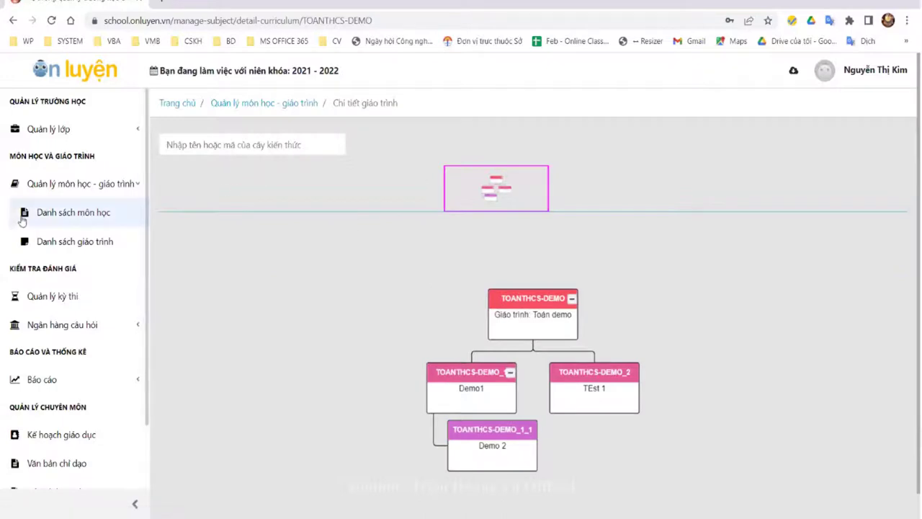
{"action": "left_click", "coordinate": [76, 183]}
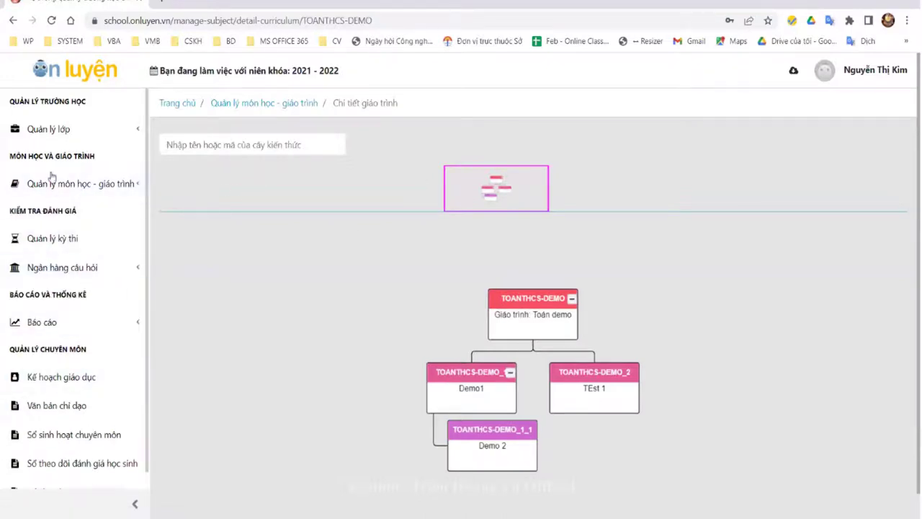
{"action": "left_click", "coordinate": [865, 78]}
{"action": "left_click", "coordinate": [64, 240]}
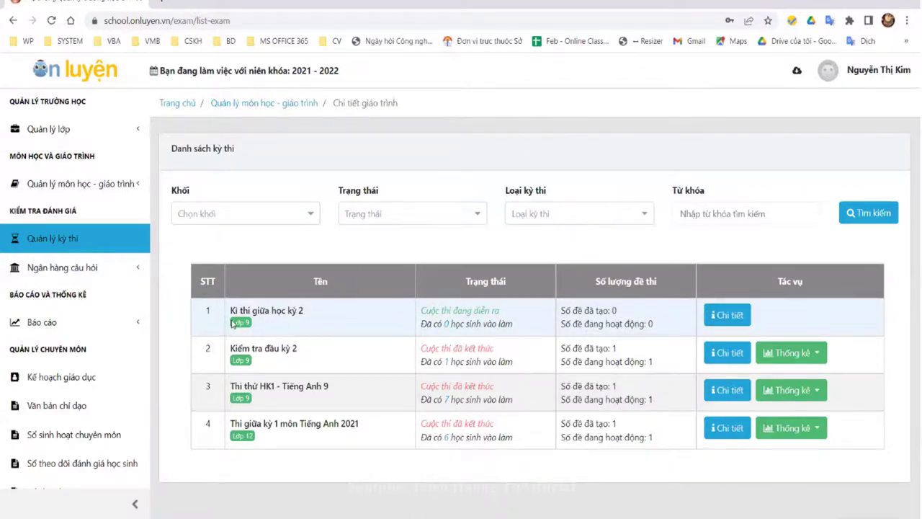
Step: Open details of Kì thi giữa học kỳ 2 and toggle the combined-tests option off again
{"action": "left_click", "coordinate": [731, 317]}
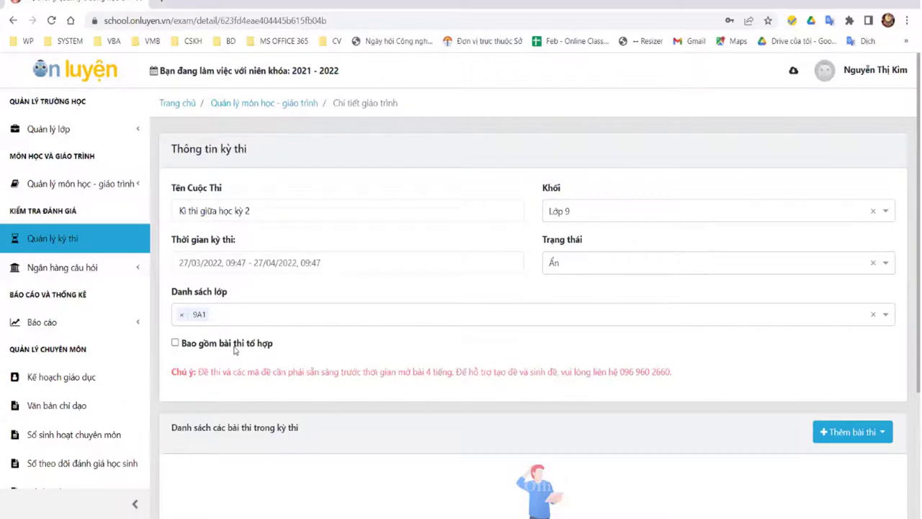
{"action": "scroll", "coordinate": [194, 338], "scroll_direction": "down", "scroll_amount": 3}
{"action": "left_click", "coordinate": [175, 167]}
{"action": "scroll", "coordinate": [654, 263], "scroll_direction": "up", "scroll_amount": 3}
{"action": "scroll", "coordinate": [792, 310], "scroll_direction": "down", "scroll_amount": 2}
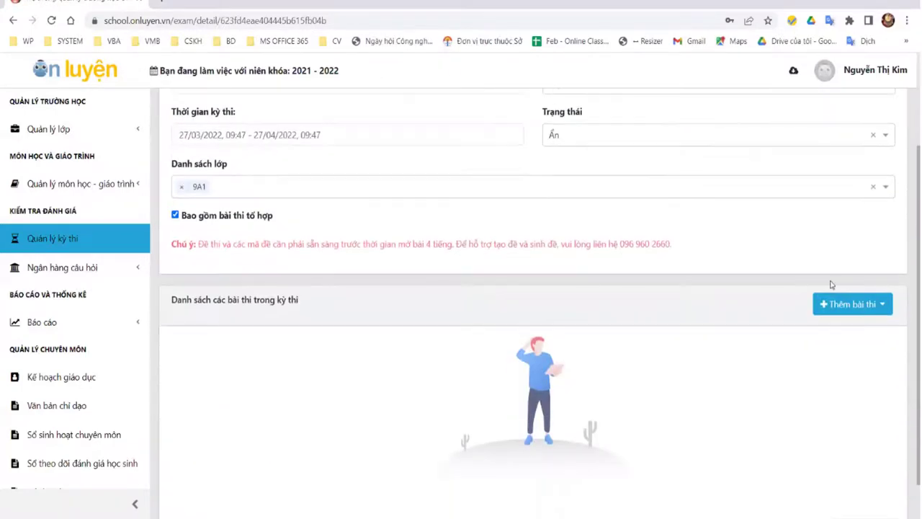
{"action": "left_click", "coordinate": [882, 305]}
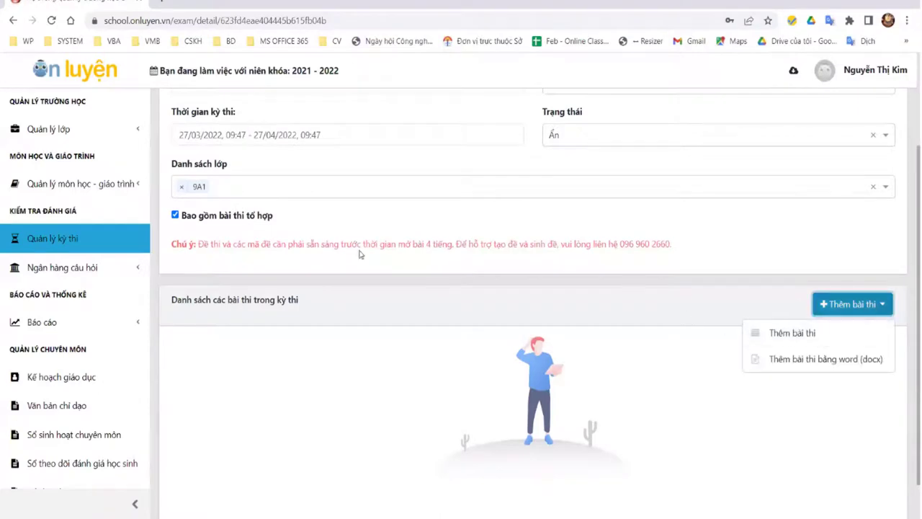
{"action": "left_click", "coordinate": [174, 214]}
Step: Read the warning notice and support contact, then choose Thêm bài thi bằng word (docx)
{"action": "left_click_drag", "start_coordinate": [172, 245], "coordinate": [686, 262]}
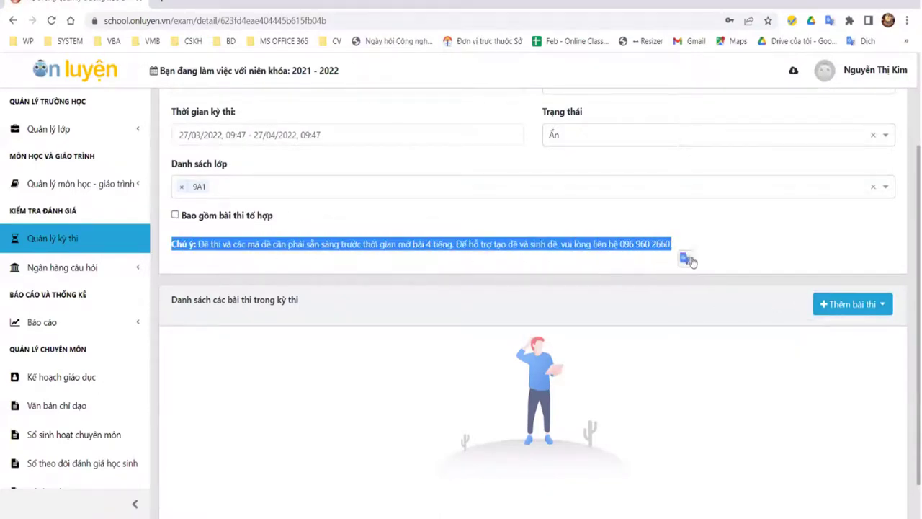
{"action": "left_click", "coordinate": [738, 250]}
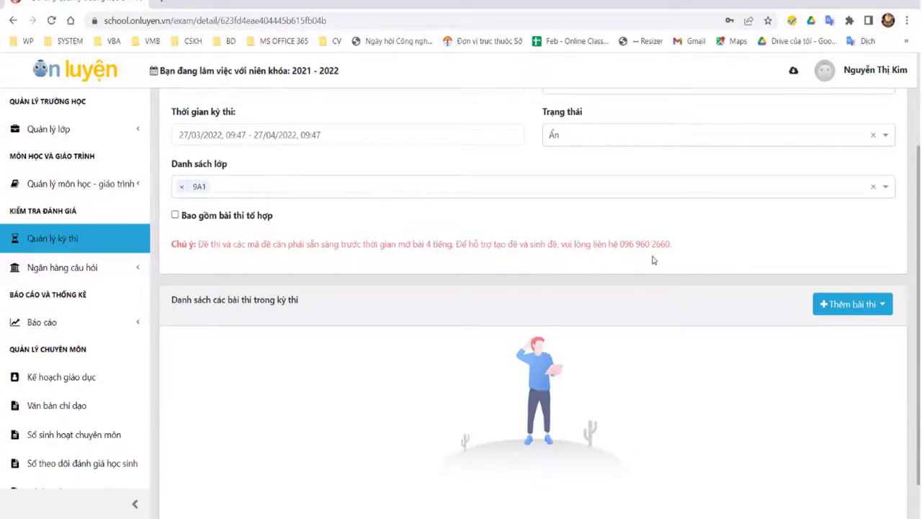
{"action": "left_click_drag", "start_coordinate": [672, 246], "coordinate": [620, 245]}
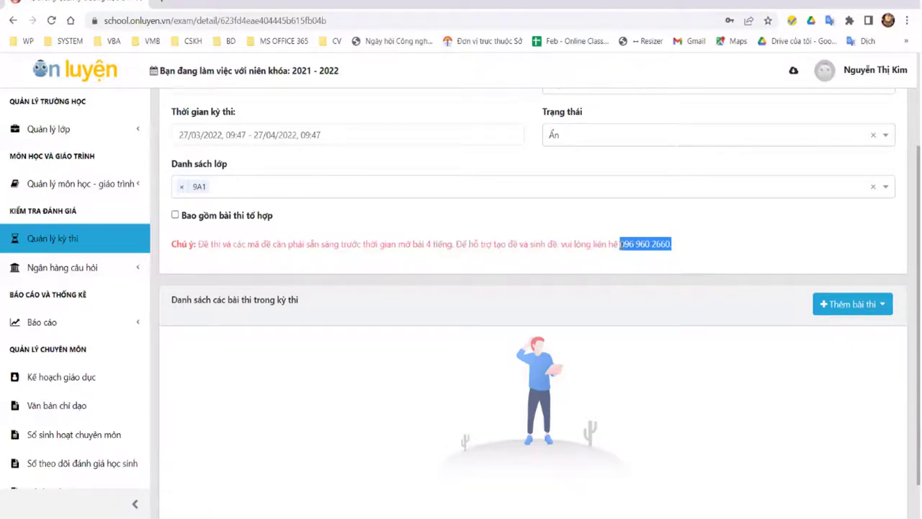
{"action": "left_click", "coordinate": [745, 246]}
{"action": "left_click_drag", "start_coordinate": [670, 245], "coordinate": [620, 245]}
{"action": "left_click", "coordinate": [764, 246]}
{"action": "left_click", "coordinate": [849, 304]}
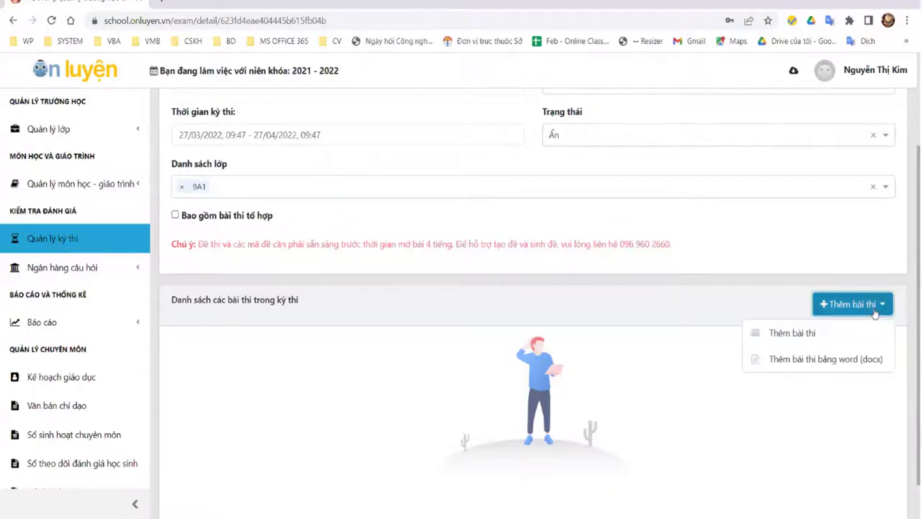
{"action": "left_click", "coordinate": [808, 365]}
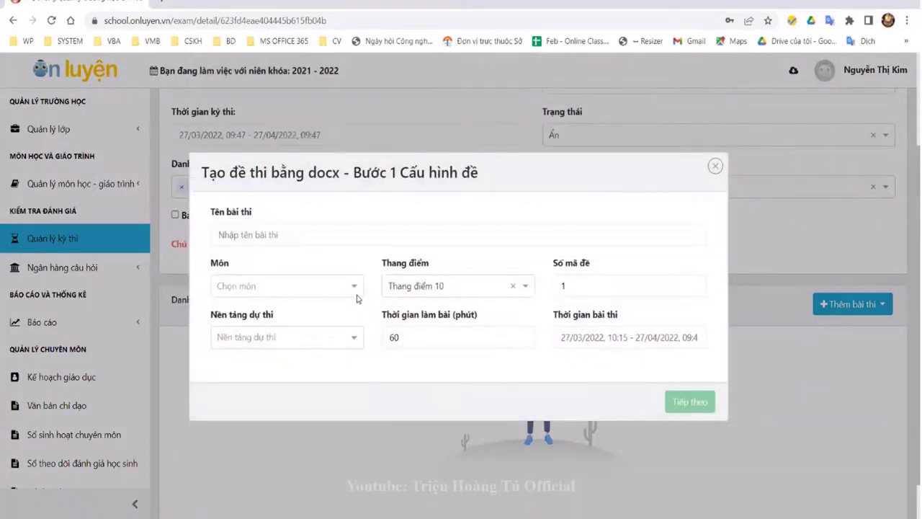
Step: Name the test 'Bài thi môn toán khối 9' with subject TOAN | Toán
{"action": "left_click", "coordinate": [274, 234]}
{"action": "type", "text": "Bài thi môn toán khối 9"}
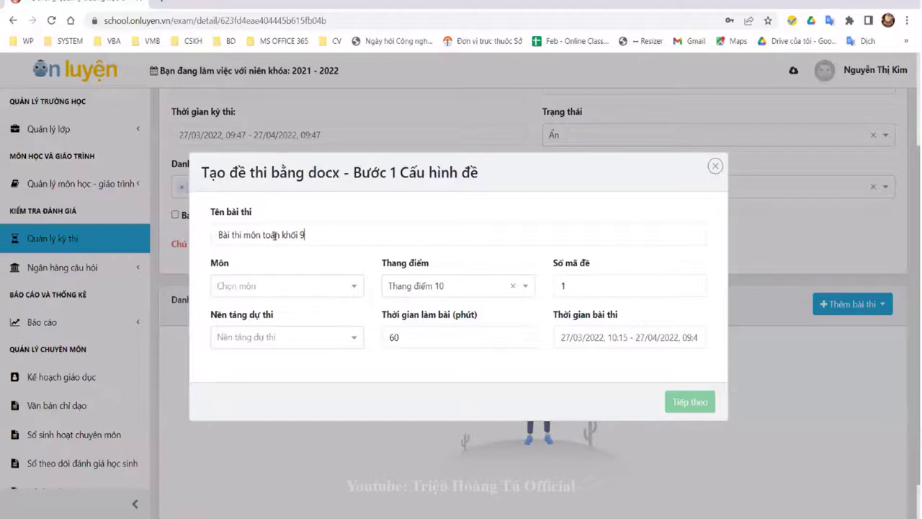
{"action": "key", "text": "Tab"}
{"action": "left_click", "coordinate": [324, 284]}
{"action": "left_click", "coordinate": [324, 308]}
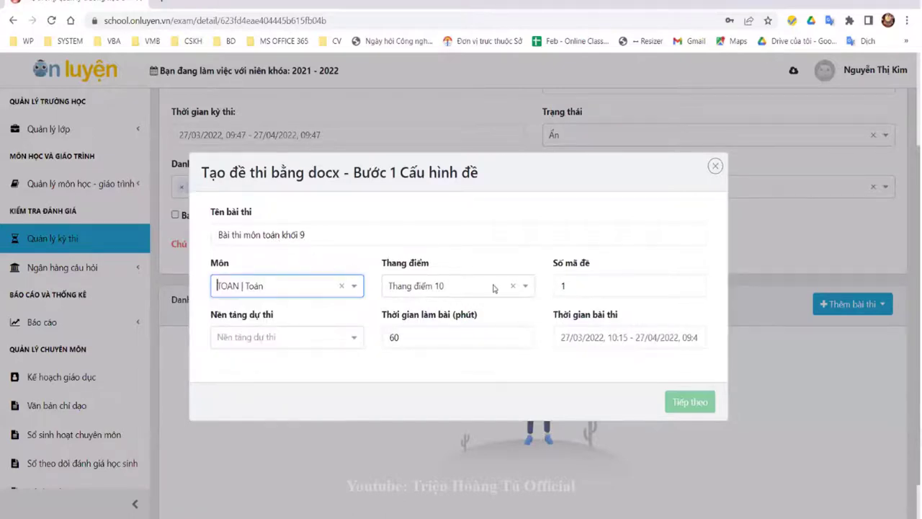
Step: Set 5 exam versions, the WEB platform and a 60-minute duration
{"action": "left_click", "coordinate": [630, 289]}
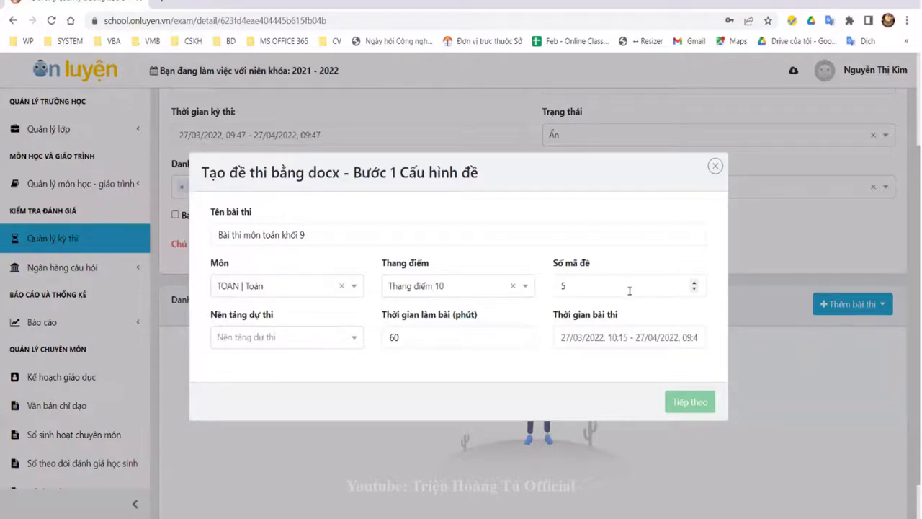
{"action": "left_click", "coordinate": [360, 339]}
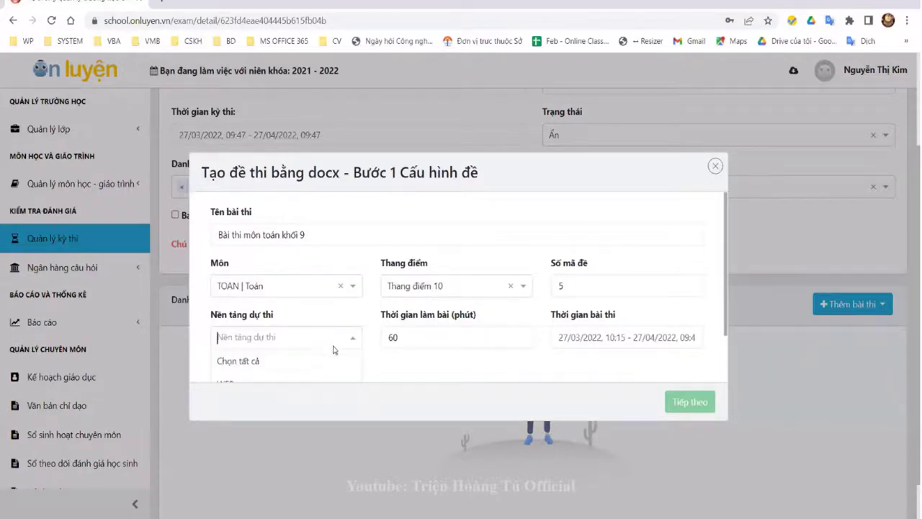
{"action": "scroll", "coordinate": [301, 347], "scroll_direction": "down", "scroll_amount": 2}
{"action": "scroll", "coordinate": [301, 347], "scroll_direction": "down", "scroll_amount": 1}
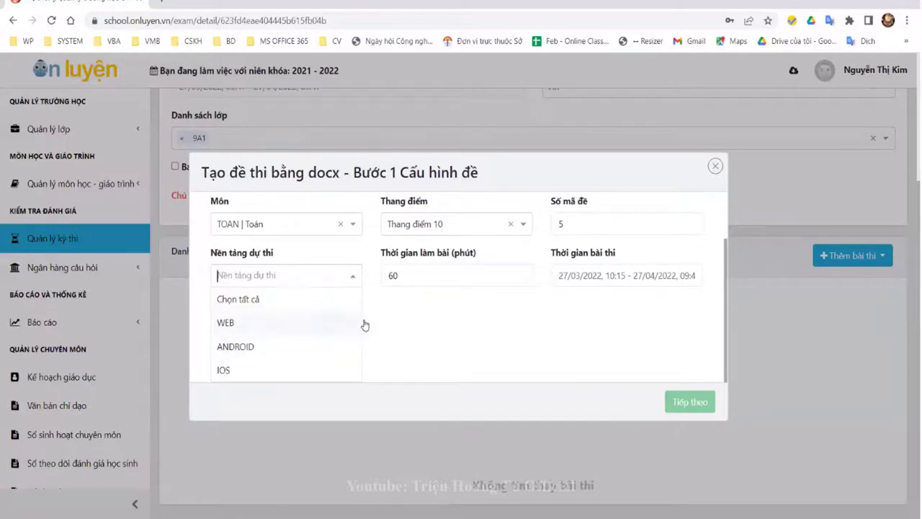
{"action": "left_click", "coordinate": [277, 330]}
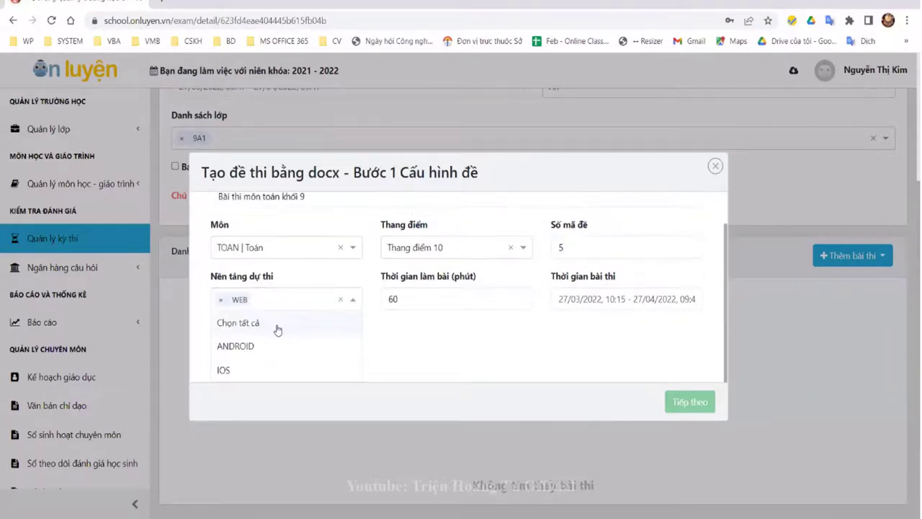
{"action": "left_click", "coordinate": [472, 344]}
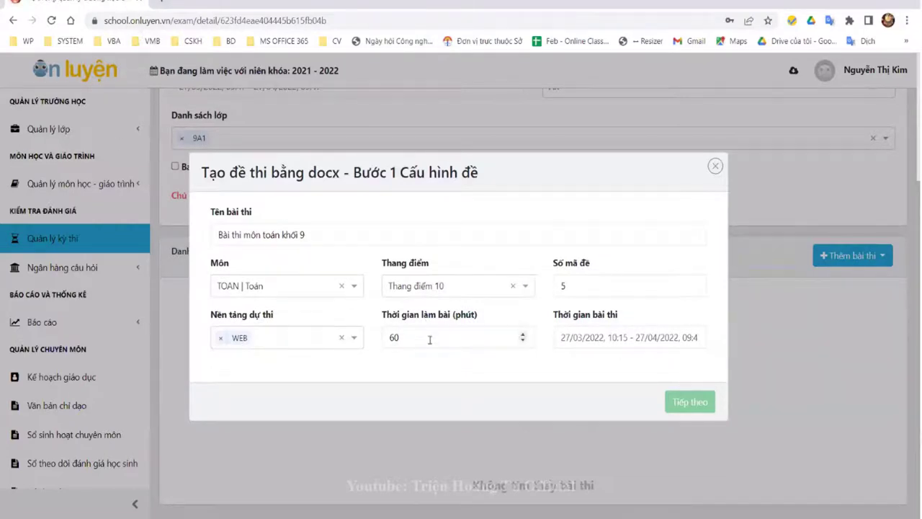
{"action": "left_click", "coordinate": [471, 340]}
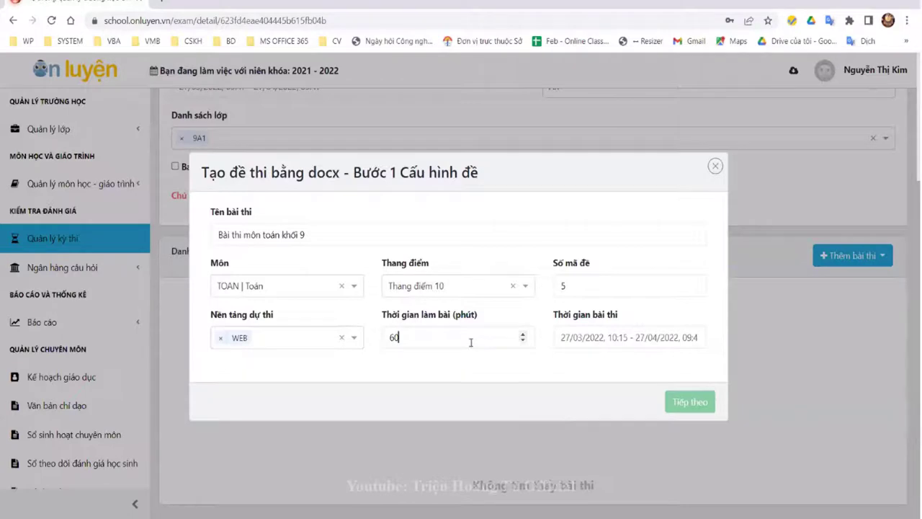
Step: Set the exam start time to 10:20, then continue to importing the Word question file
{"action": "left_click", "coordinate": [622, 337]}
{"action": "left_click_drag", "start_coordinate": [627, 337], "coordinate": [624, 337]}
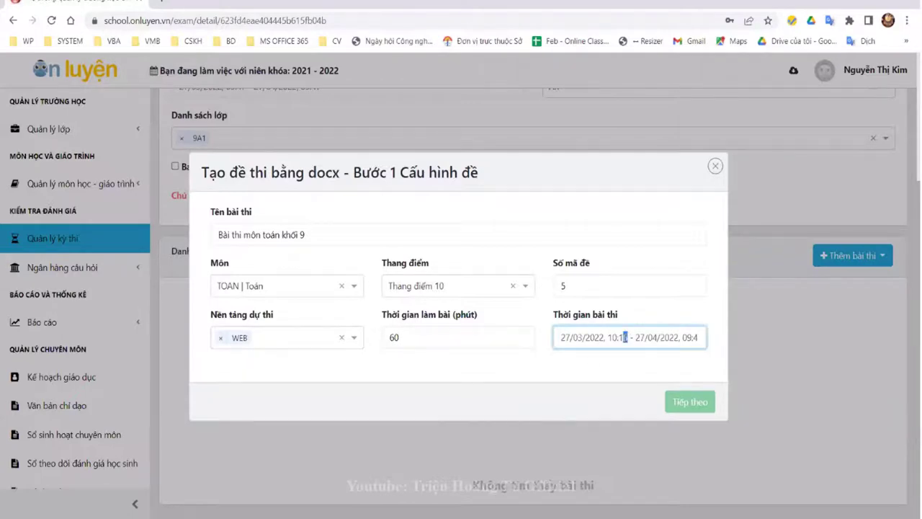
{"action": "left_click", "coordinate": [624, 337]}
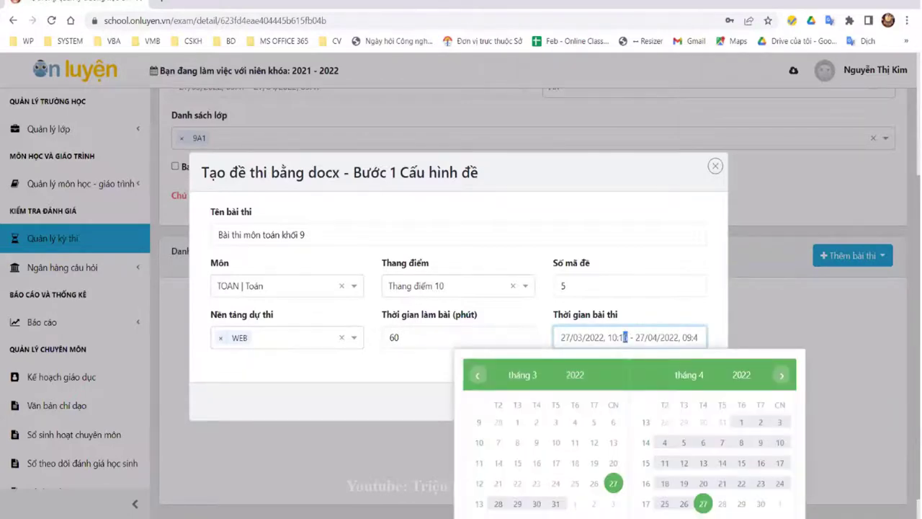
{"action": "key", "text": "BackSpace"}
{"action": "key", "text": "BackSpace"}
{"action": "type", "text": "20"}
{"action": "key", "text": "Return"}
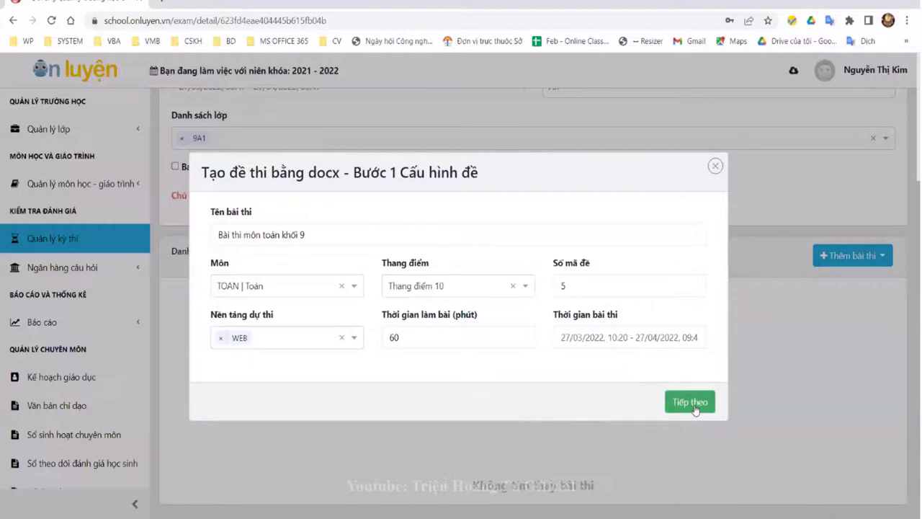
{"action": "left_click", "coordinate": [694, 406]}
{"action": "left_click", "coordinate": [283, 261]}
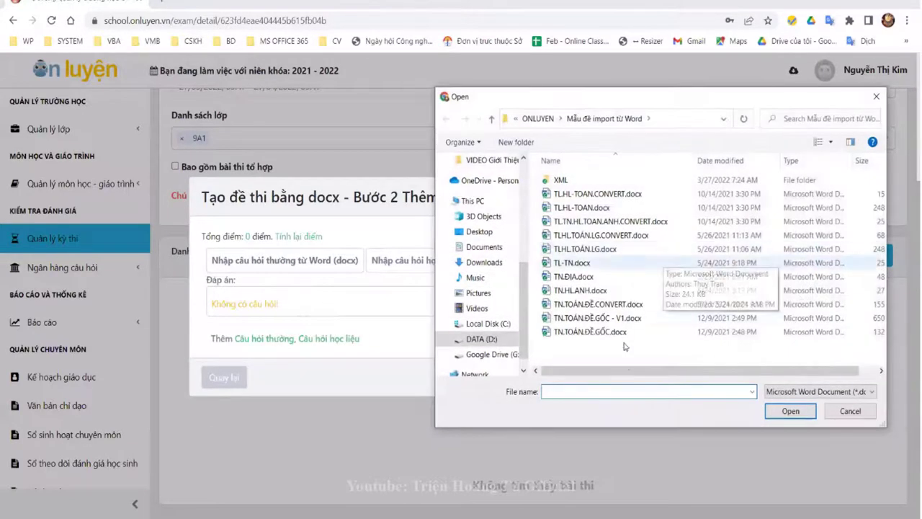
Step: Load TN.TOÁN.ĐỀ.GỐC.docx, see its question images fail to render, and close the import dialog
{"action": "left_click", "coordinate": [621, 332]}
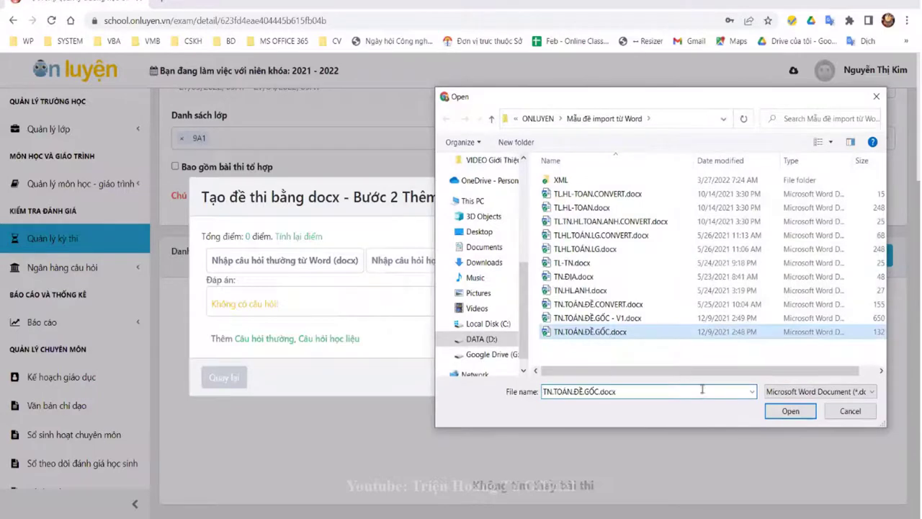
{"action": "left_click", "coordinate": [786, 412]}
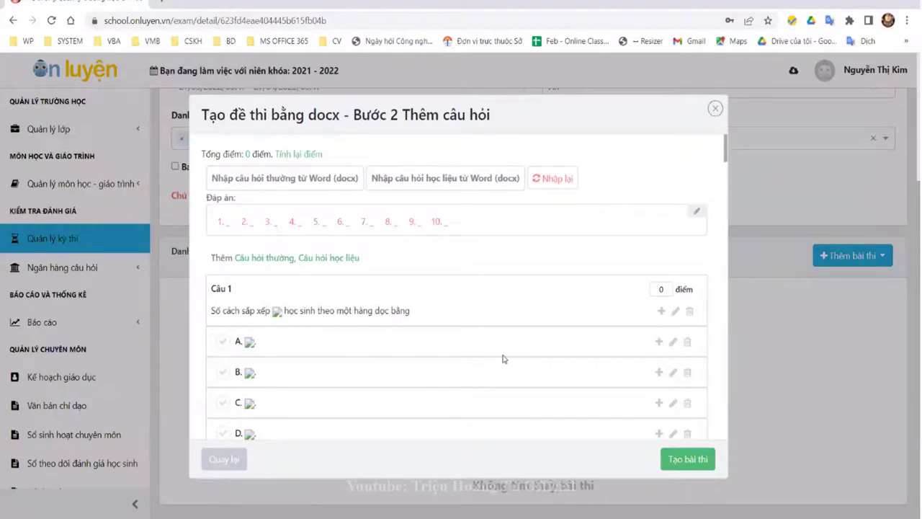
{"action": "scroll", "coordinate": [481, 348], "scroll_direction": "down", "scroll_amount": 5}
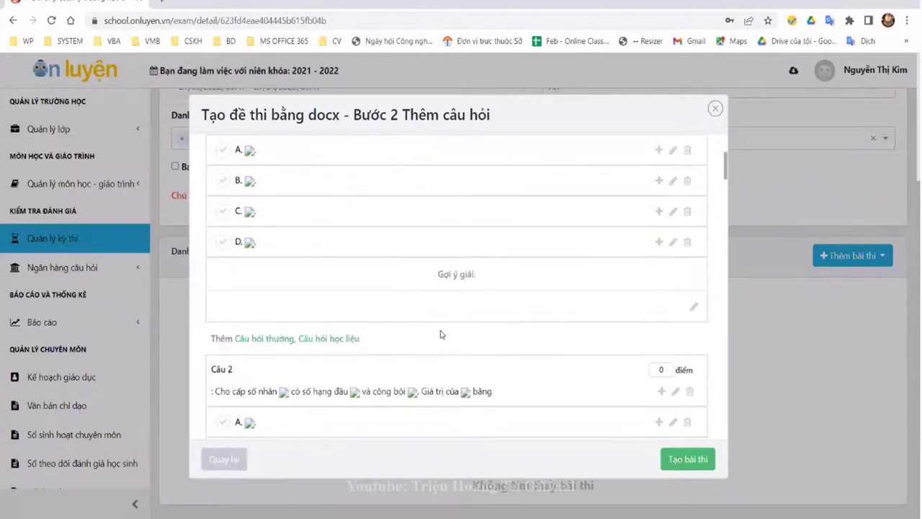
{"action": "scroll", "coordinate": [244, 324], "scroll_direction": "up", "scroll_amount": 3}
{"action": "scroll", "coordinate": [317, 338], "scroll_direction": "up", "scroll_amount": 5}
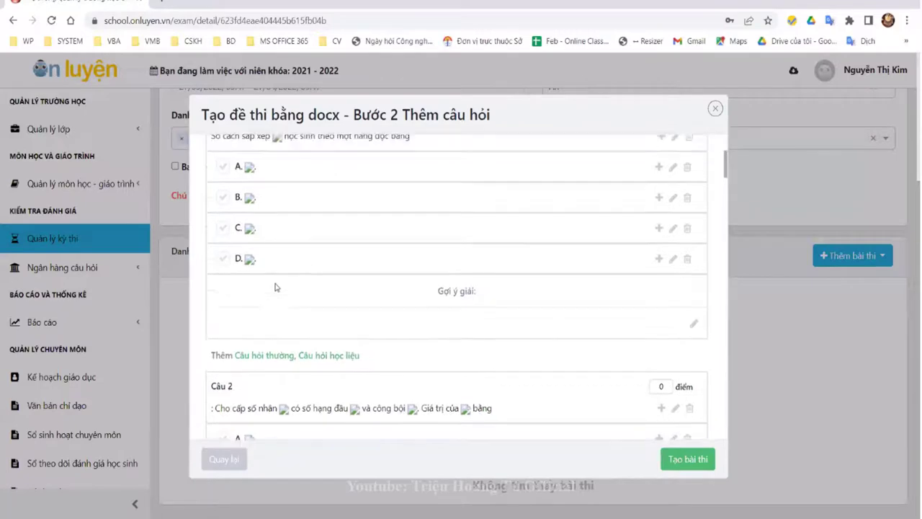
{"action": "scroll", "coordinate": [345, 353], "scroll_direction": "down", "scroll_amount": 4}
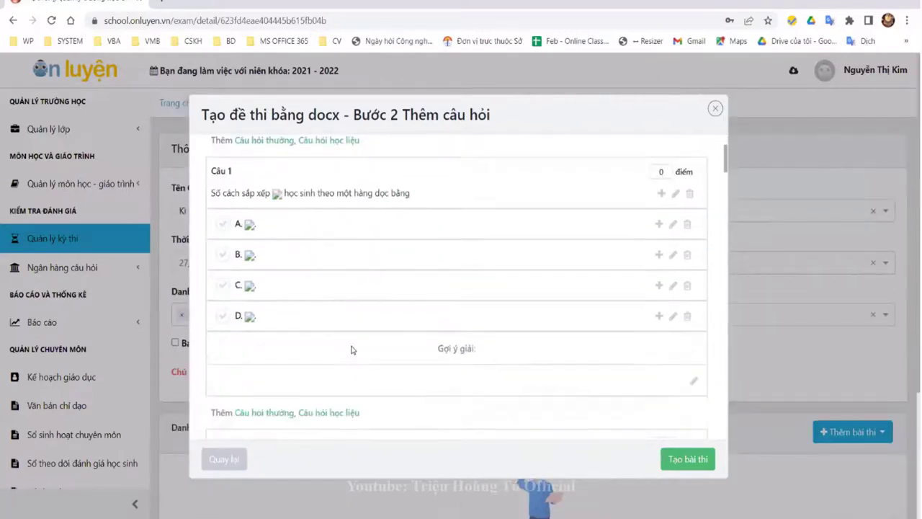
{"action": "scroll", "coordinate": [394, 367], "scroll_direction": "up", "scroll_amount": 3}
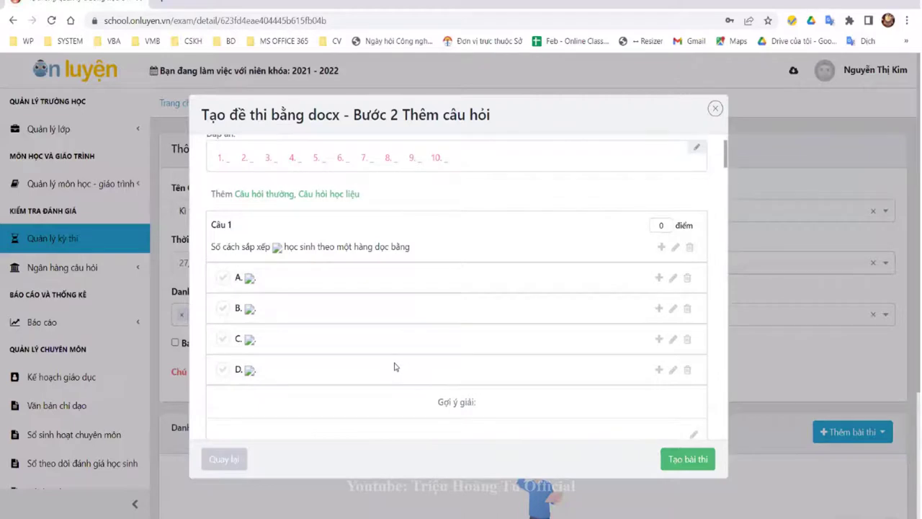
{"action": "scroll", "coordinate": [515, 260], "scroll_direction": "up", "scroll_amount": 1}
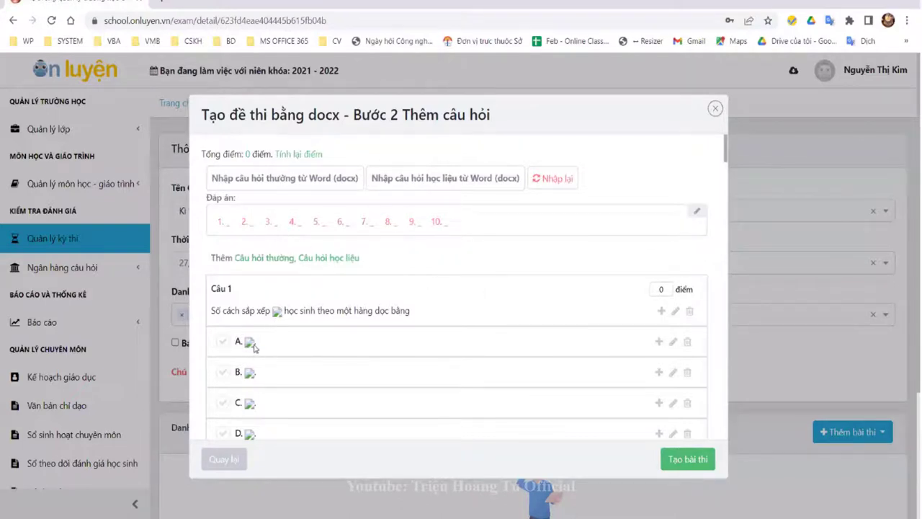
{"action": "scroll", "coordinate": [299, 363], "scroll_direction": "down", "scroll_amount": 2}
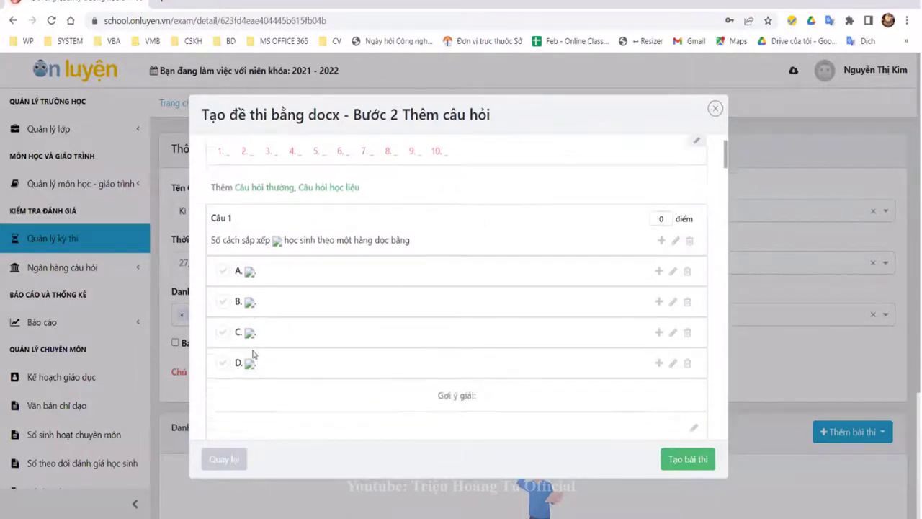
{"action": "left_click", "coordinate": [715, 110]}
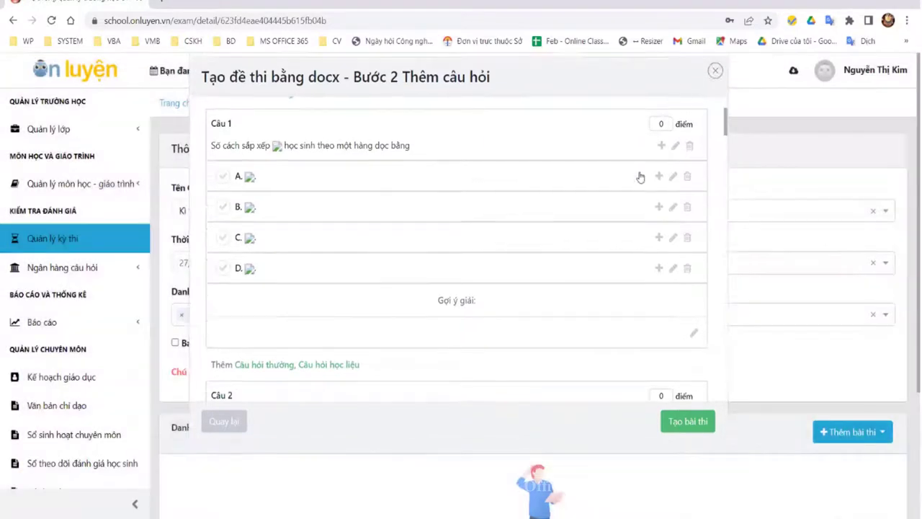
{"action": "left_click", "coordinate": [873, 436]}
Step: Start a Word (docx) test named 'Bai thi khối 9' for Toán with 5 versions
{"action": "left_click", "coordinate": [812, 493]}
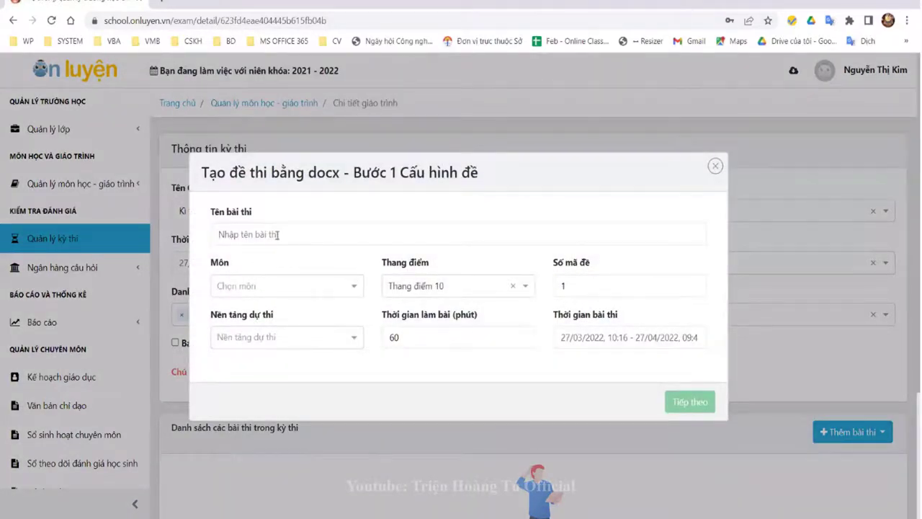
{"action": "type", "text": "Bai"}
{"action": "type", "text": " thi khối"}
{"action": "type", "text": " 9"}
{"action": "key", "text": "Tab"}
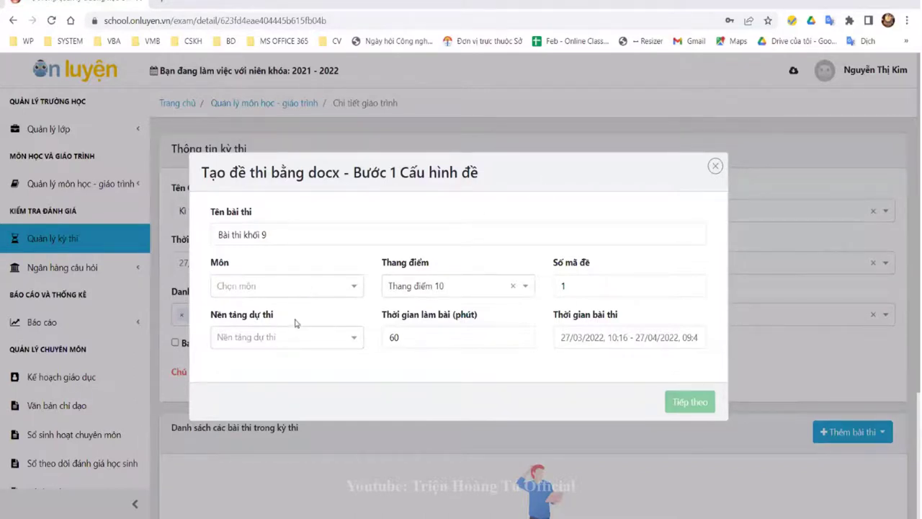
{"action": "left_click", "coordinate": [281, 287]}
{"action": "left_click", "coordinate": [254, 311]}
{"action": "left_click", "coordinate": [605, 288]}
{"action": "type", "text": "5"}
Step: Set the platform to WEB and the start time to 10:20, then continue to Bước 2
{"action": "left_click", "coordinate": [303, 336]}
{"action": "scroll", "coordinate": [265, 322], "scroll_direction": "down", "scroll_amount": 1}
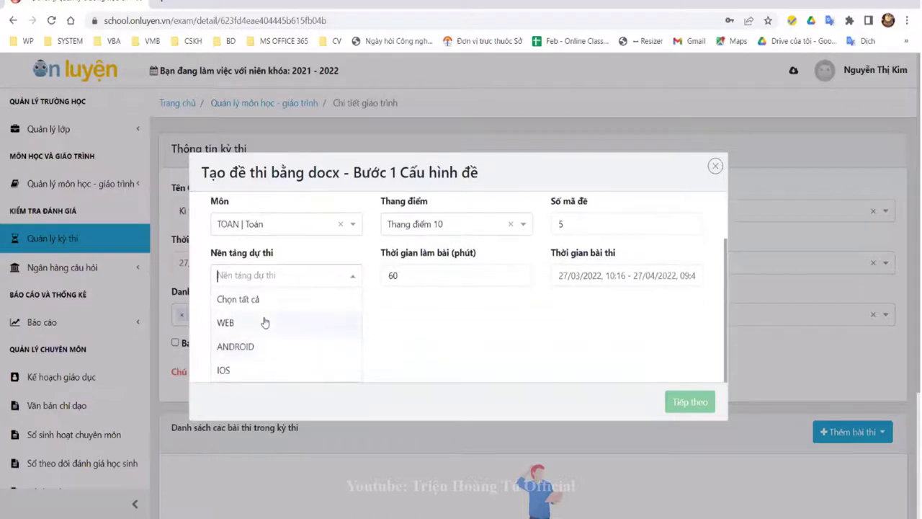
{"action": "left_click", "coordinate": [265, 322]}
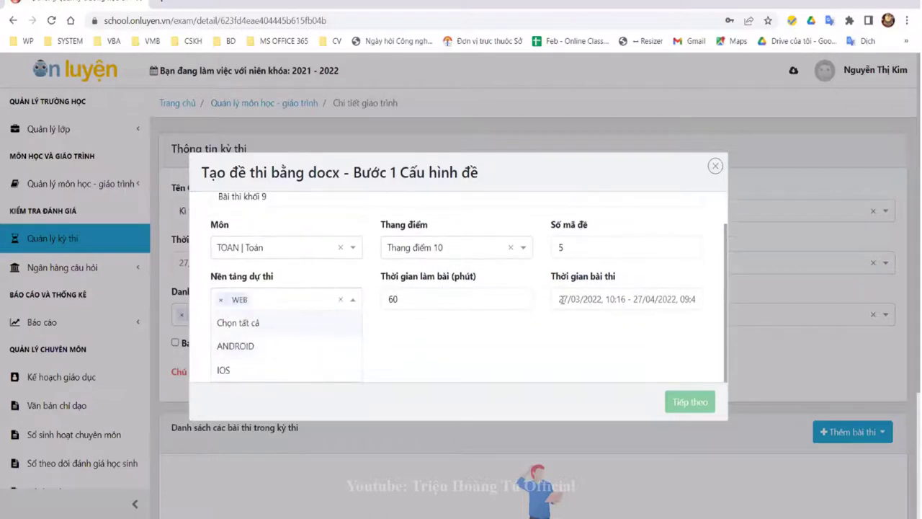
{"action": "left_click", "coordinate": [627, 300]}
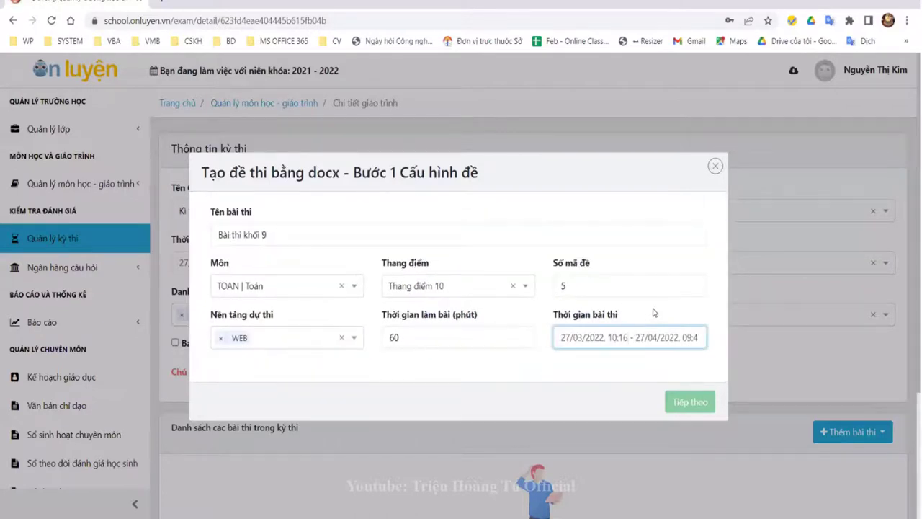
{"action": "key", "text": "BackSpace"}
{"action": "key", "text": "BackSpace"}
{"action": "type", "text": "20"}
{"action": "key", "text": "Tab"}
{"action": "left_click", "coordinate": [691, 406]}
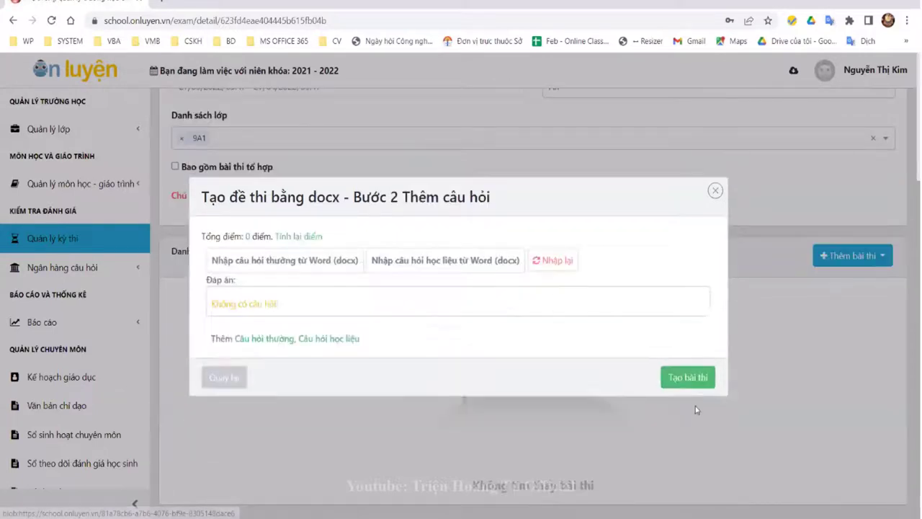
Step: Import the regular questions from TN.TOÁN.ĐỀ.CONVERT.docx into the test
{"action": "left_click", "coordinate": [283, 262]}
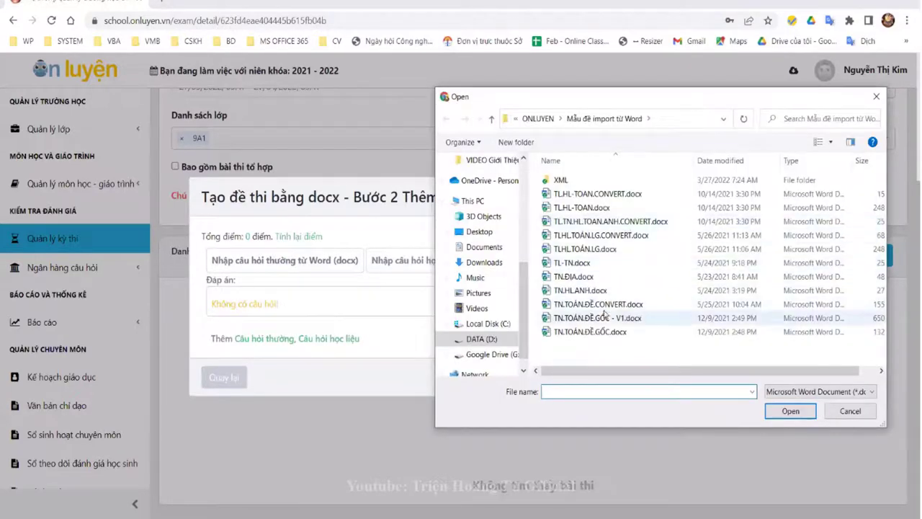
{"action": "left_click", "coordinate": [598, 304]}
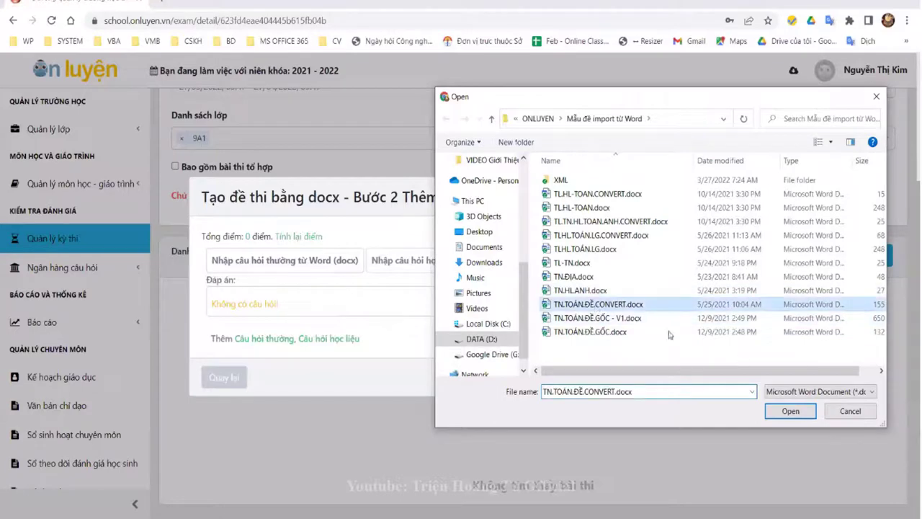
{"action": "left_click", "coordinate": [788, 412]}
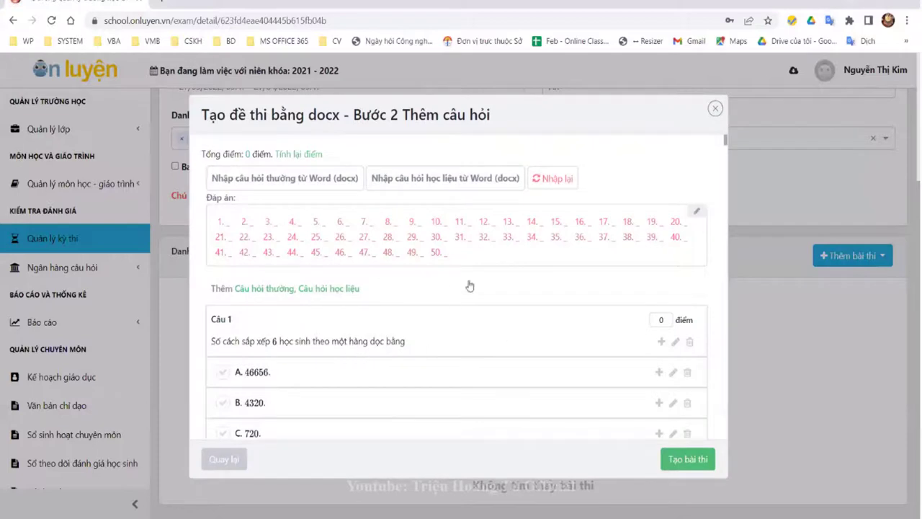
{"action": "scroll", "coordinate": [346, 353], "scroll_direction": "down", "scroll_amount": 1}
{"action": "scroll", "coordinate": [308, 345], "scroll_direction": "down", "scroll_amount": 4}
{"action": "scroll", "coordinate": [329, 267], "scroll_direction": "down", "scroll_amount": 10}
Step: Check that formulas and the variation table render, then select answer slots 1 through 31
{"action": "scroll", "coordinate": [410, 296], "scroll_direction": "down", "scroll_amount": 8}
{"action": "scroll", "coordinate": [412, 293], "scroll_direction": "up", "scroll_amount": 3}
{"action": "scroll", "coordinate": [413, 294], "scroll_direction": "up", "scroll_amount": 1}
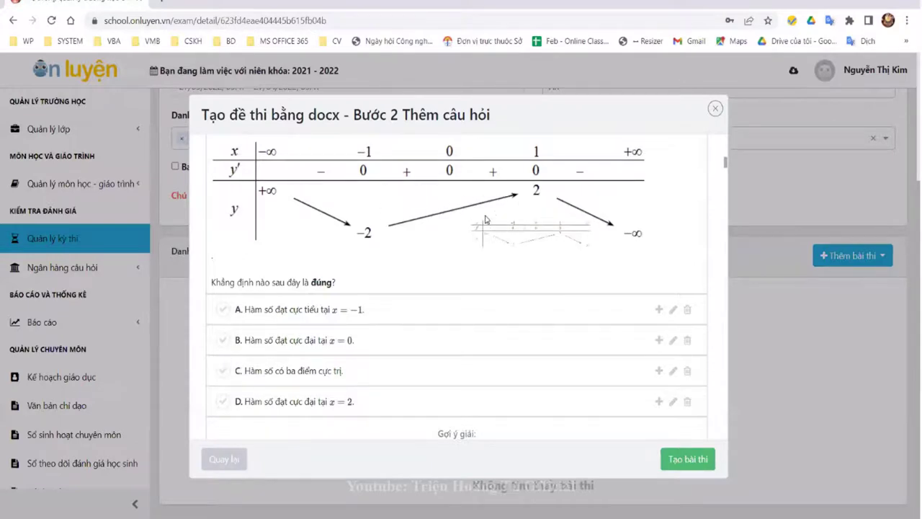
{"action": "scroll", "coordinate": [476, 288], "scroll_direction": "down", "scroll_amount": 5}
{"action": "scroll", "coordinate": [606, 337], "scroll_direction": "up", "scroll_amount": 3}
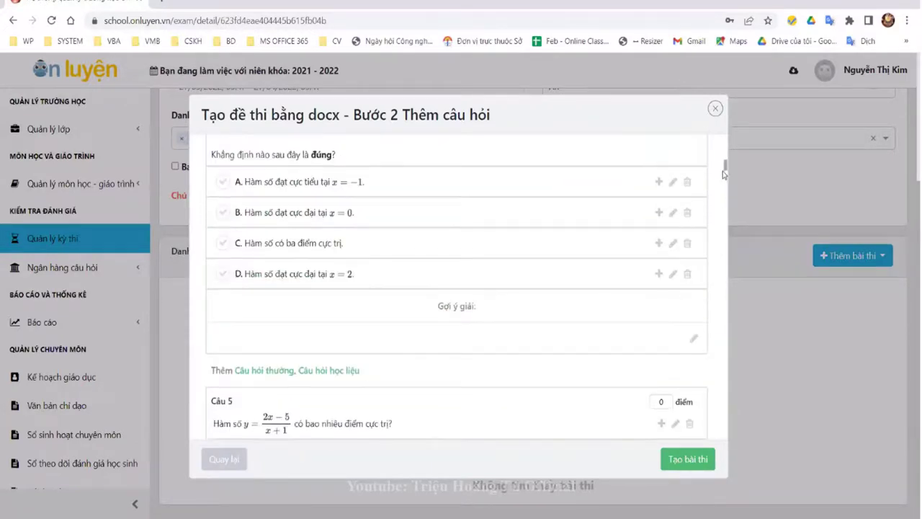
{"action": "left_click_drag", "start_coordinate": [724, 163], "coordinate": [724, 137]}
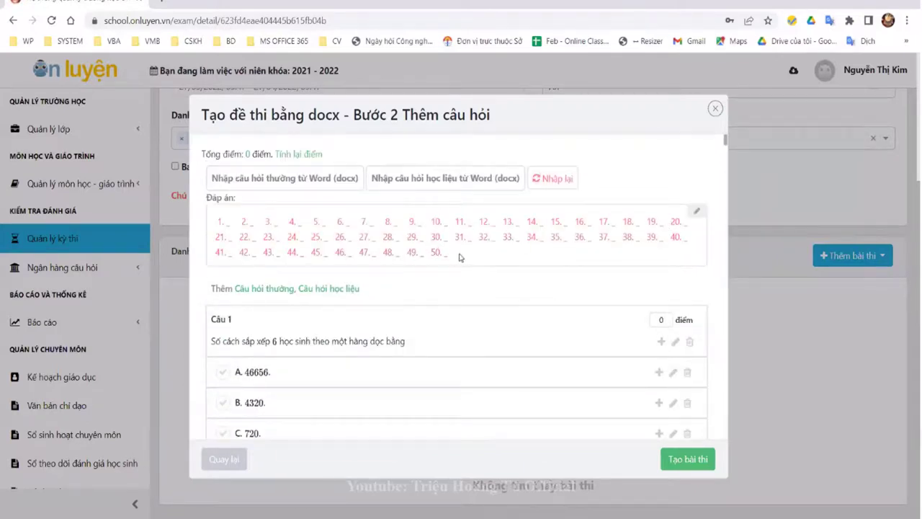
{"action": "left_click_drag", "start_coordinate": [465, 238], "coordinate": [248, 180]}
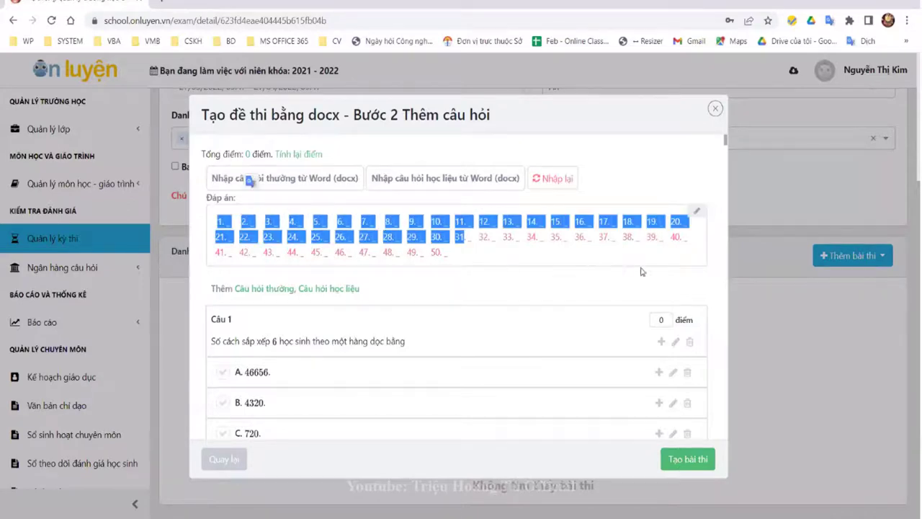
Step: Replace the answer key with a repeated ABCD pattern covering all 50 questions and apply it
{"action": "left_click", "coordinate": [697, 214]}
{"action": "triple_click", "coordinate": [437, 224]}
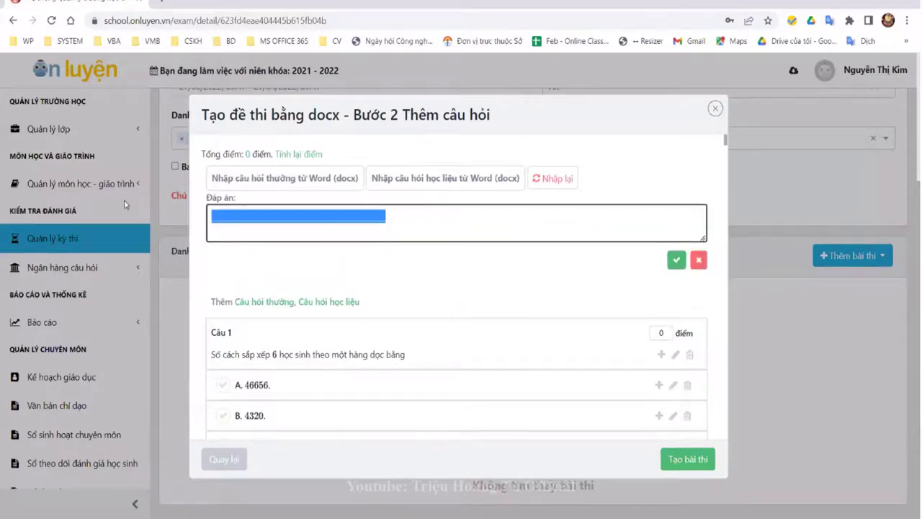
{"action": "key", "text": "Delete"}
{"action": "type", "text": "ABCD"}
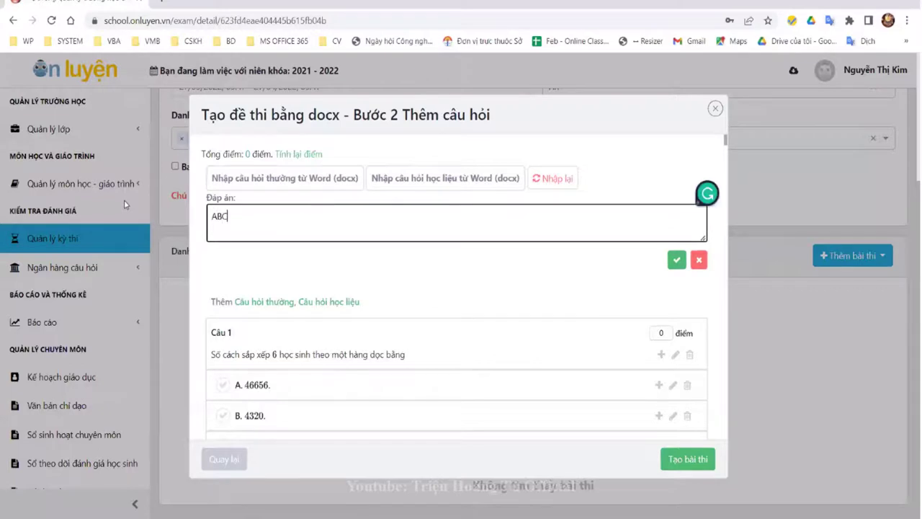
{"action": "double_click", "coordinate": [213, 210]}
{"action": "left_click", "coordinate": [259, 218]}
{"action": "key", "text": "ctrl+v"}
{"action": "key", "text": "ctrl+v"}
{"action": "key", "text": "ctrl+v"}
{"action": "key", "text": "ctrl+v"}
{"action": "key", "text": "ctrl+v"}
{"action": "key", "text": "ctrl+v"}
{"action": "key", "text": "ctrl+v"}
{"action": "key", "text": "ctrl+v"}
{"action": "key", "text": "ctrl+v"}
{"action": "key", "text": "ctrl+v"}
{"action": "key", "text": "ctrl+v"}
{"action": "key", "text": "ctrl+v"}
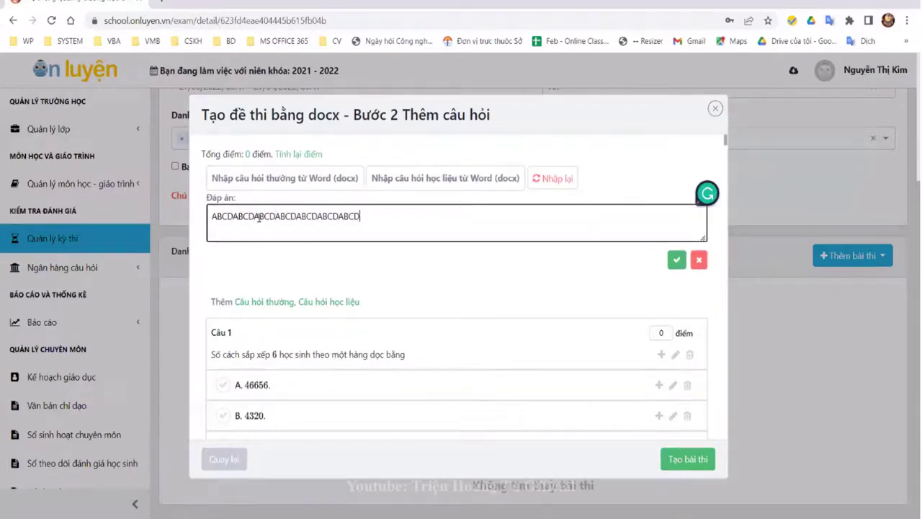
{"action": "key", "text": "ctrl+v"}
{"action": "key", "text": "ctrl+v"}
{"action": "key", "text": "ctrl+v"}
{"action": "key", "text": "ctrl+v"}
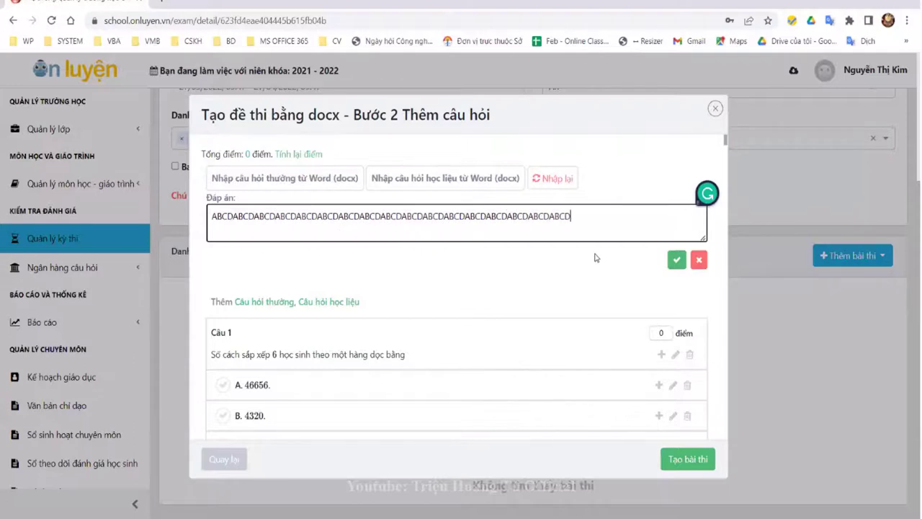
{"action": "left_click", "coordinate": [664, 265]}
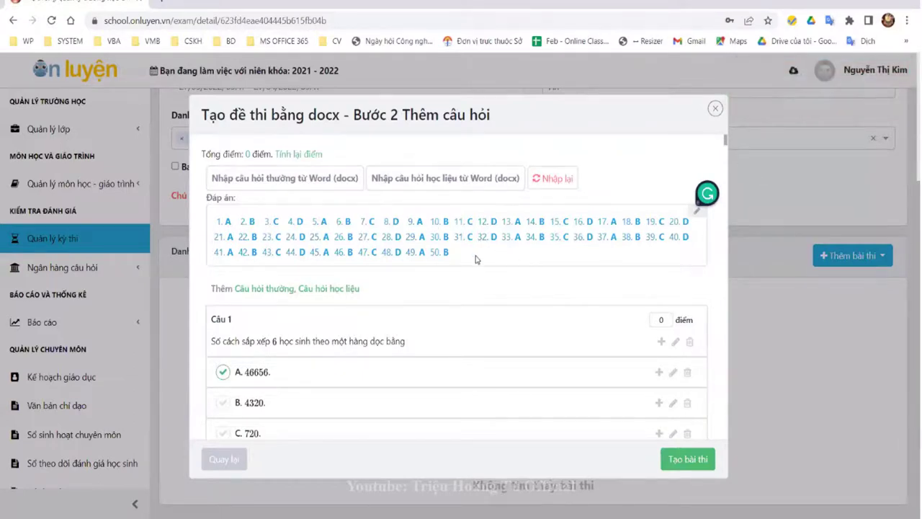
Step: Scroll through the questions to review the applied answer key
{"action": "scroll", "coordinate": [377, 240], "scroll_direction": "down", "scroll_amount": 10}
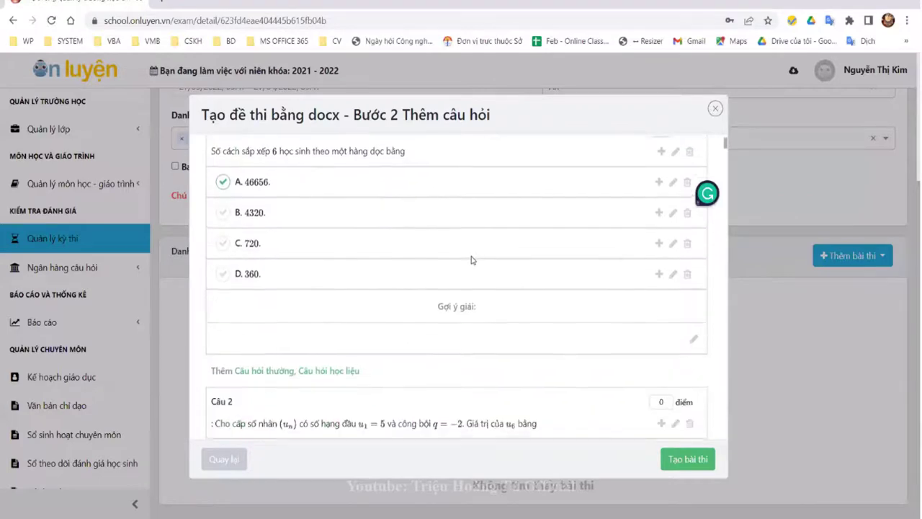
{"action": "scroll", "coordinate": [374, 321], "scroll_direction": "down", "scroll_amount": 8}
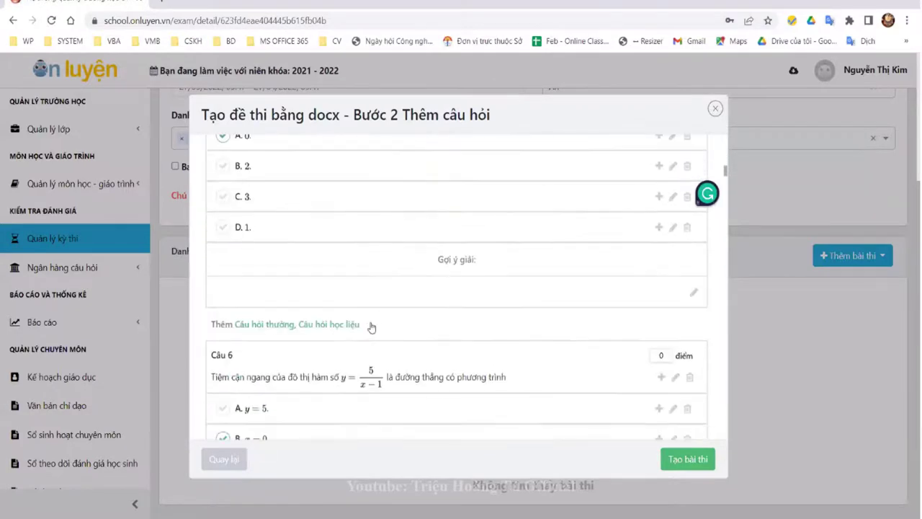
{"action": "scroll", "coordinate": [377, 295], "scroll_direction": "up", "scroll_amount": 1}
{"action": "scroll", "coordinate": [377, 295], "scroll_direction": "down", "scroll_amount": 4}
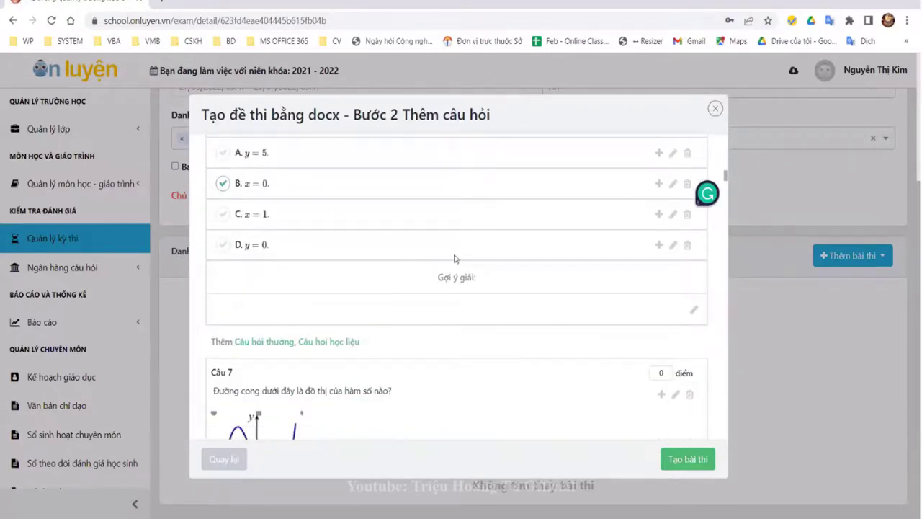
{"action": "scroll", "coordinate": [547, 303], "scroll_direction": "up", "scroll_amount": 5}
{"action": "scroll", "coordinate": [576, 294], "scroll_direction": "up", "scroll_amount": 15}
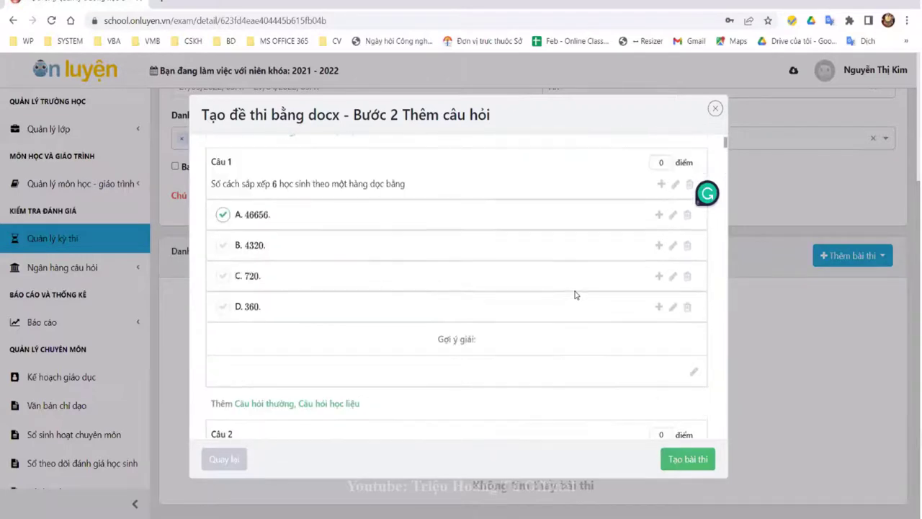
Step: Recalculate scores to 0.2 points per question, 10 total, and create the exam paper
{"action": "left_click", "coordinate": [664, 322]}
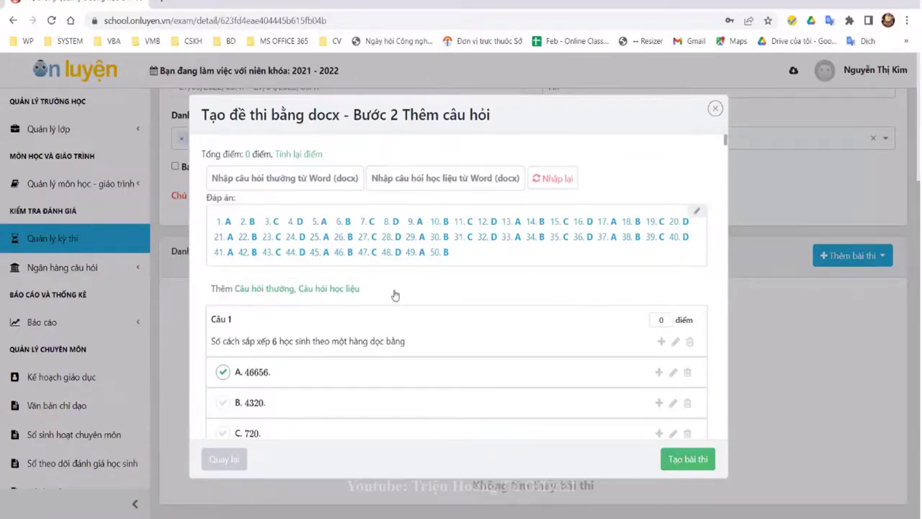
{"action": "left_click", "coordinate": [301, 160]}
{"action": "scroll", "coordinate": [548, 338], "scroll_direction": "down", "scroll_amount": 1}
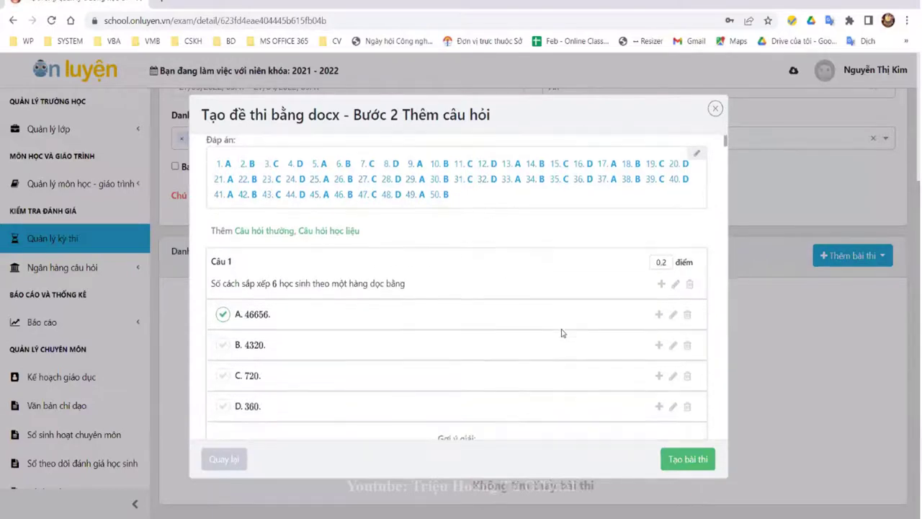
{"action": "scroll", "coordinate": [561, 331], "scroll_direction": "up", "scroll_amount": 1}
{"action": "scroll", "coordinate": [550, 331], "scroll_direction": "down", "scroll_amount": 1}
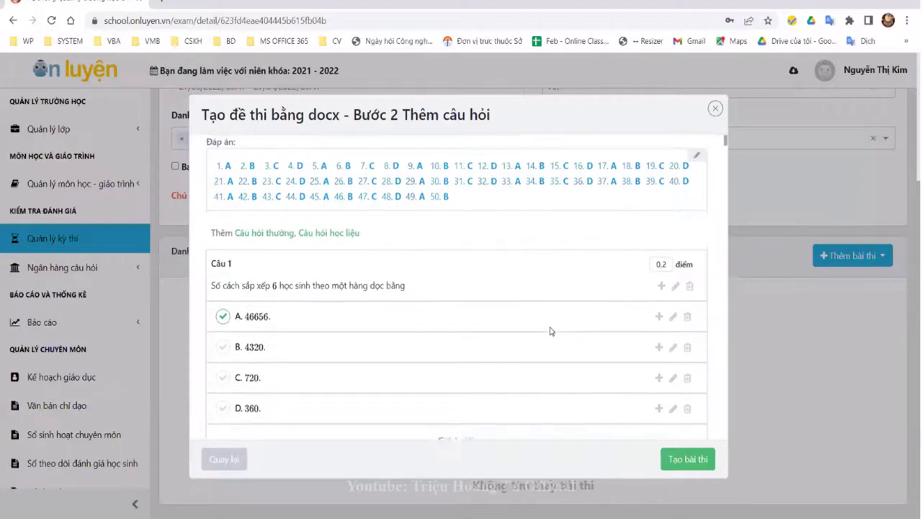
{"action": "scroll", "coordinate": [522, 402], "scroll_direction": "up", "scroll_amount": 1}
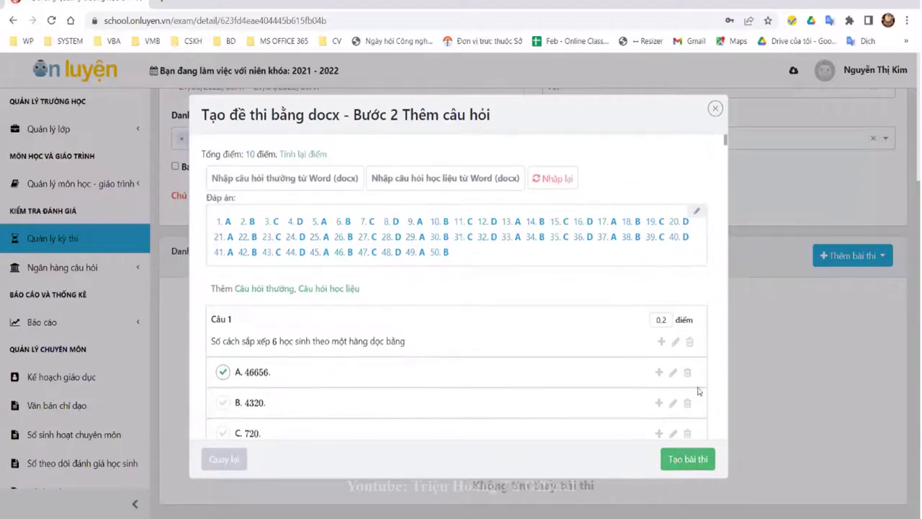
{"action": "left_click", "coordinate": [687, 458]}
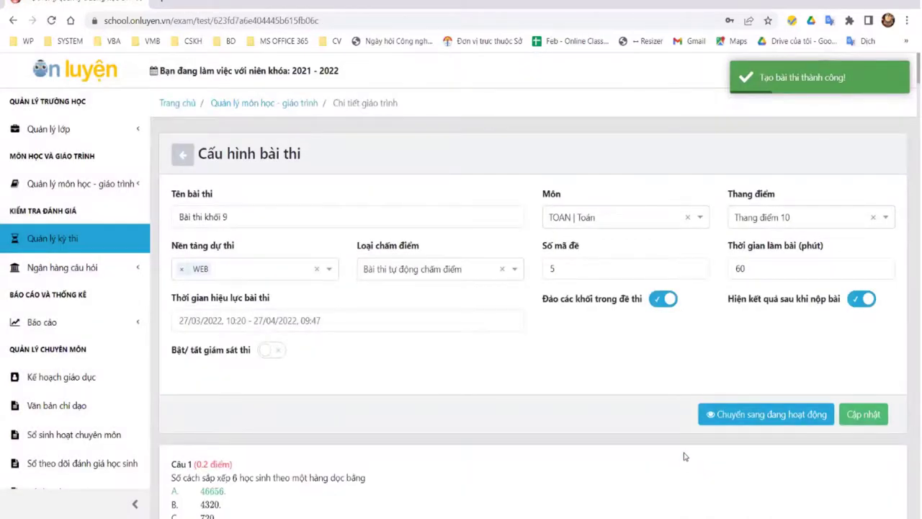
{"action": "scroll", "coordinate": [691, 432], "scroll_direction": "down", "scroll_amount": 5}
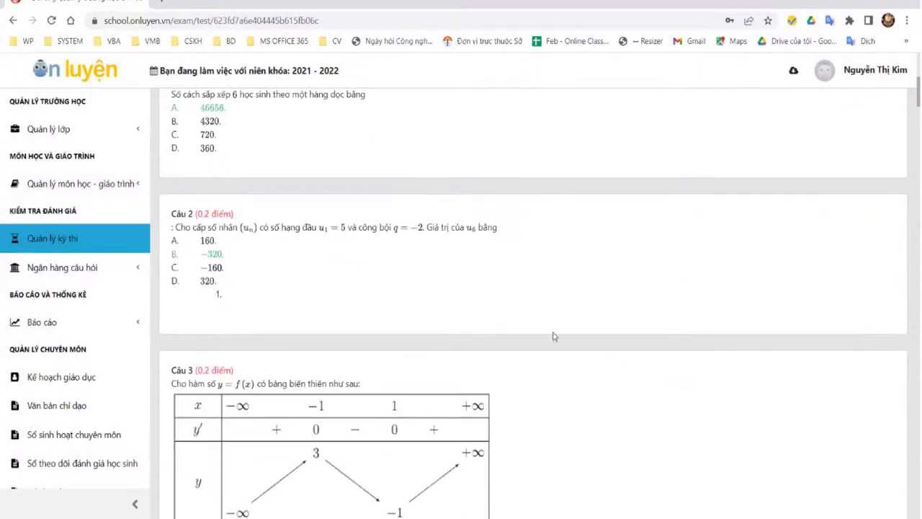
{"action": "scroll", "coordinate": [350, 180], "scroll_direction": "down", "scroll_amount": 4}
{"action": "scroll", "coordinate": [356, 208], "scroll_direction": "down", "scroll_amount": 6}
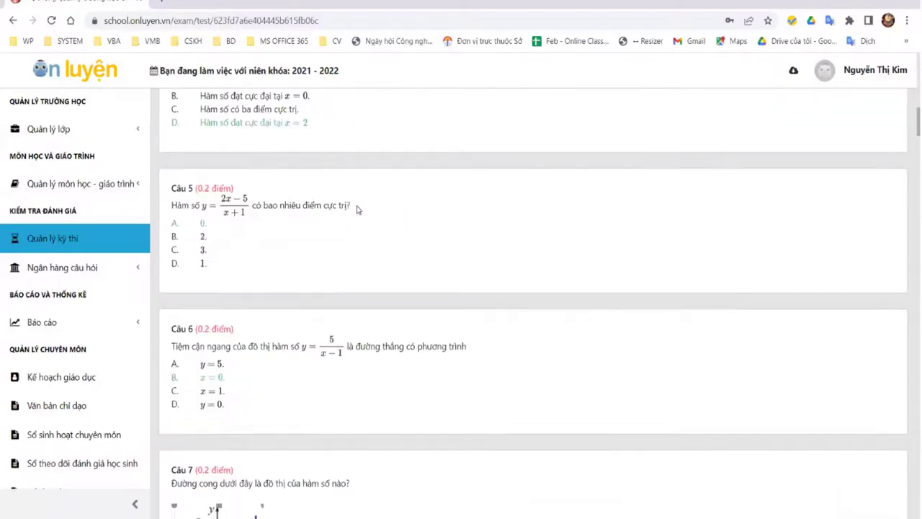
{"action": "scroll", "coordinate": [355, 208], "scroll_direction": "up", "scroll_amount": 13}
{"action": "scroll", "coordinate": [442, 264], "scroll_direction": "up", "scroll_amount": 3}
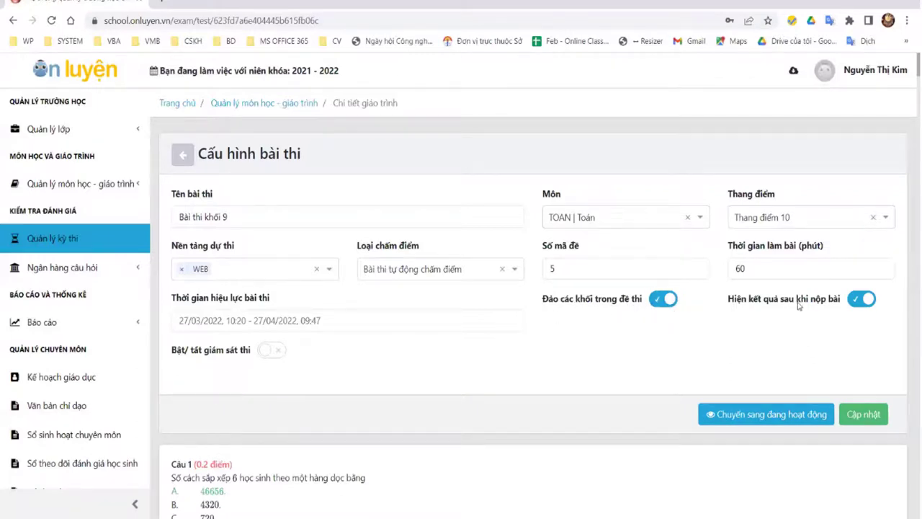
{"action": "left_click", "coordinate": [856, 305]}
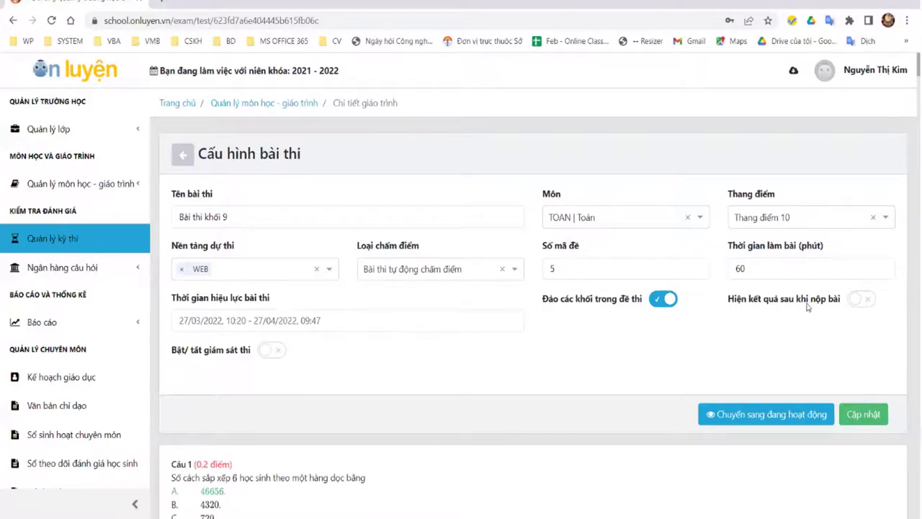
{"action": "left_click", "coordinate": [863, 300]}
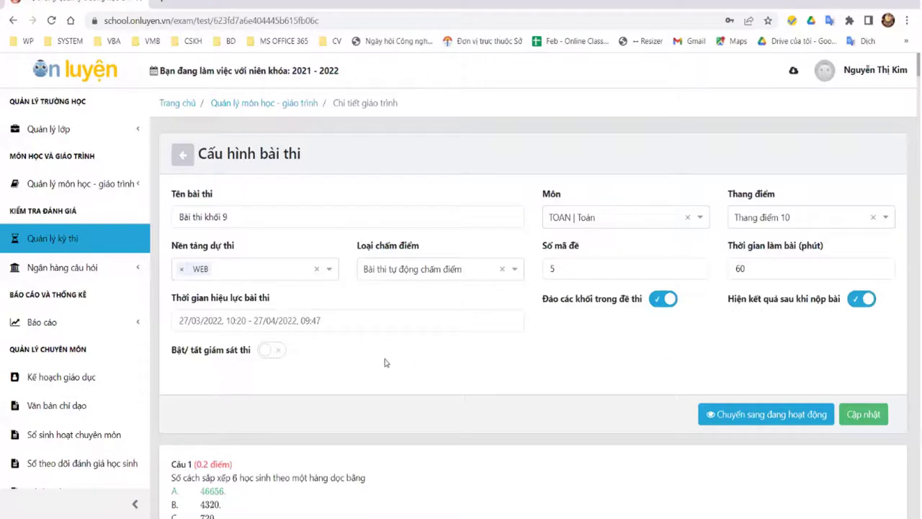
{"action": "left_click", "coordinate": [370, 318]}
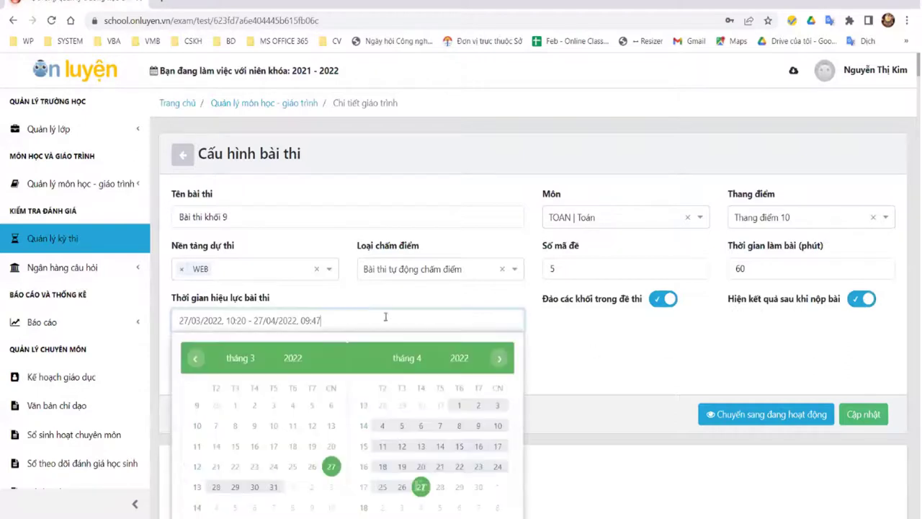
Step: Switch on exam monitoring, keep automatic grading, and save the settings with Cập nhật
{"action": "left_click", "coordinate": [607, 356]}
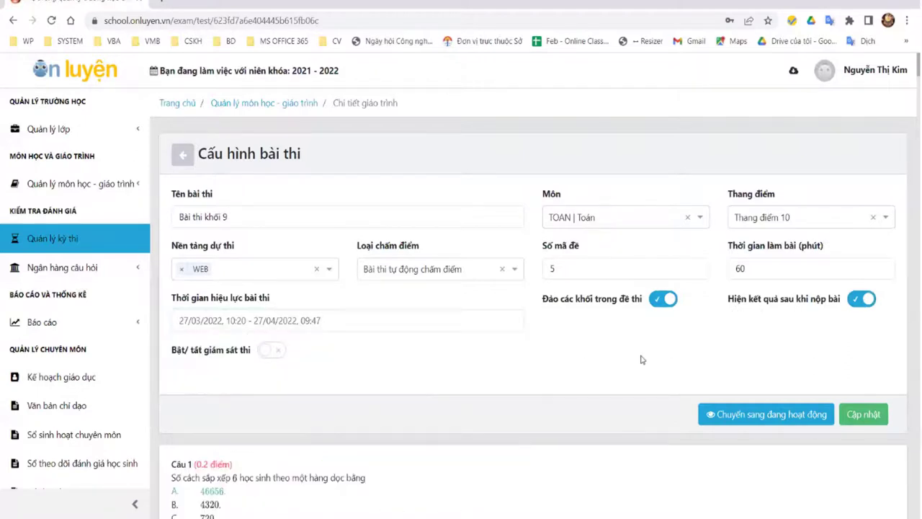
{"action": "left_click", "coordinate": [272, 351]}
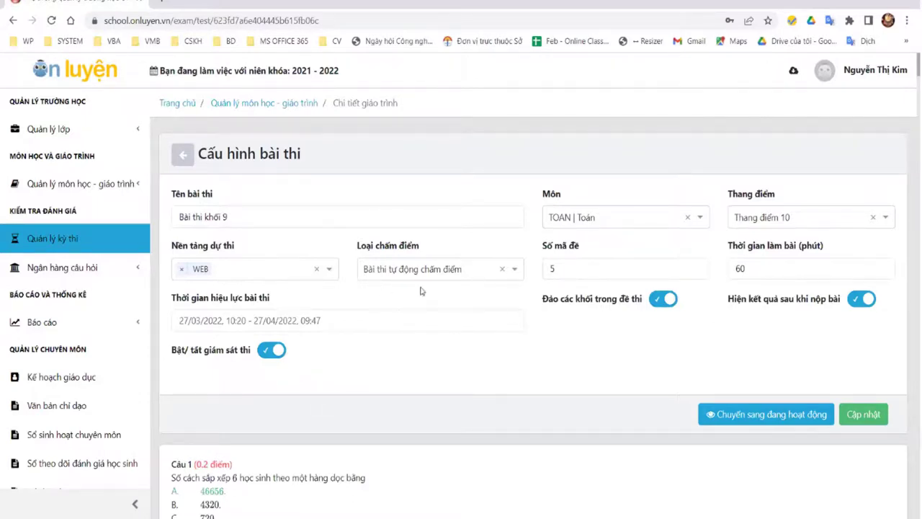
{"action": "left_click", "coordinate": [456, 276]}
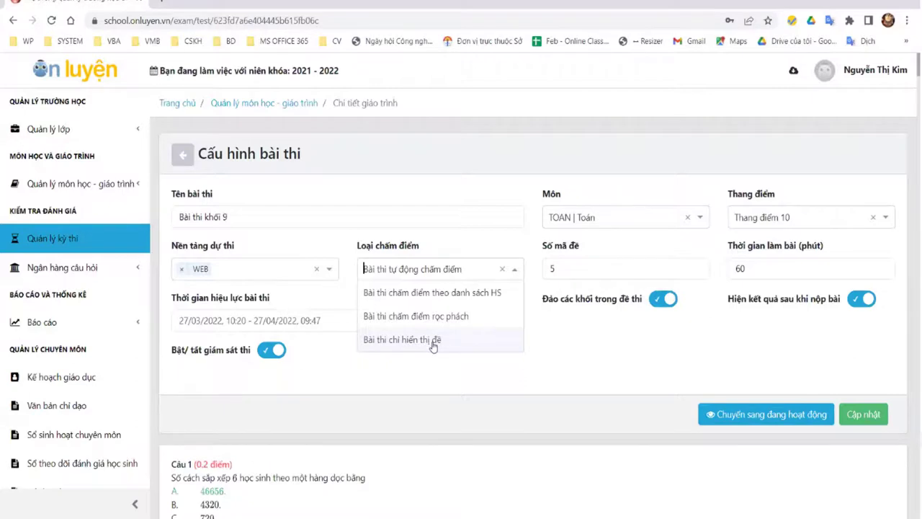
{"action": "left_click", "coordinate": [620, 364]}
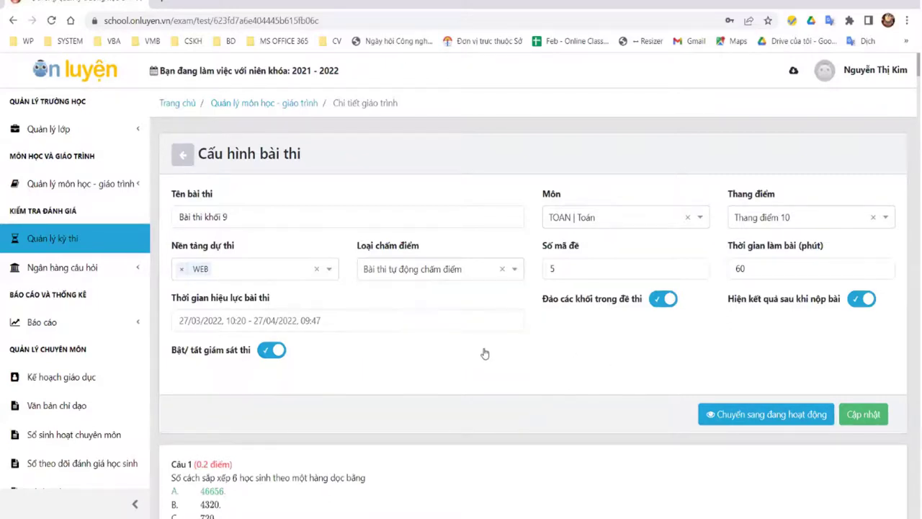
{"action": "left_click", "coordinate": [358, 218]}
{"action": "left_click", "coordinate": [479, 272]}
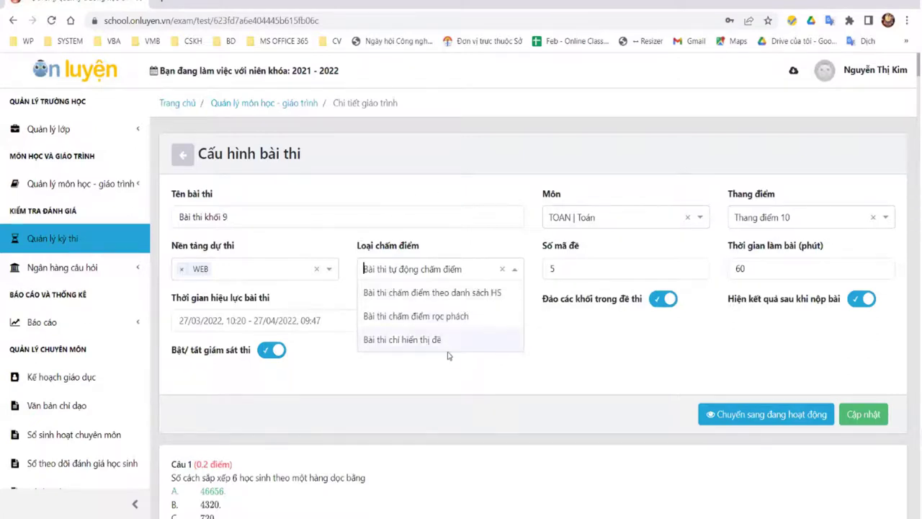
{"action": "left_click", "coordinate": [512, 371]}
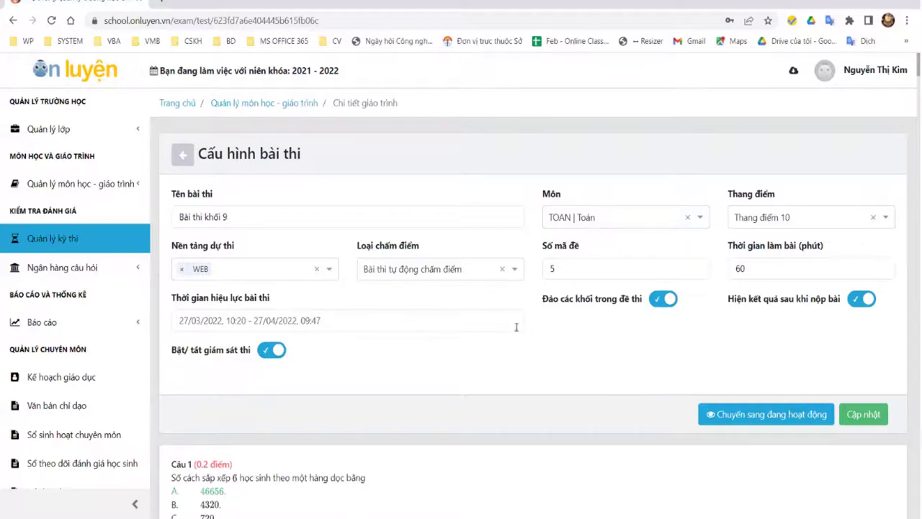
{"action": "scroll", "coordinate": [624, 370], "scroll_direction": "down", "scroll_amount": 2}
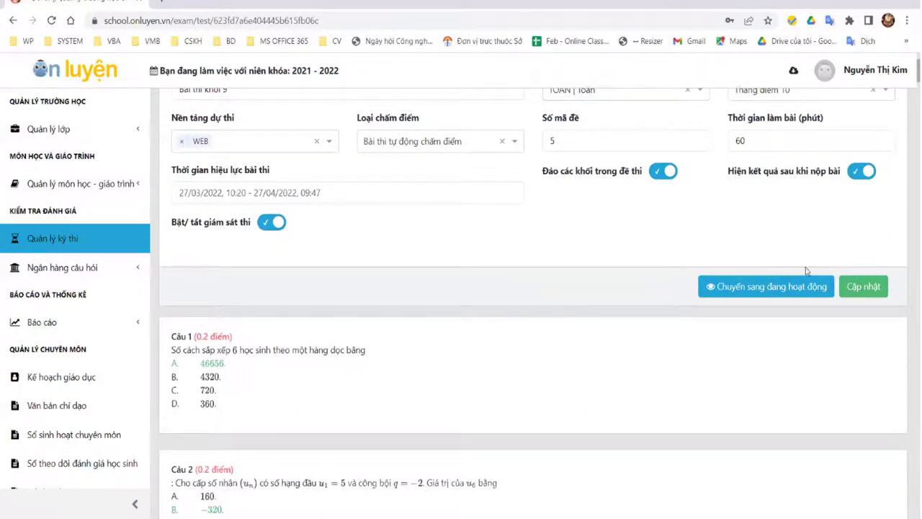
{"action": "left_click", "coordinate": [870, 287]}
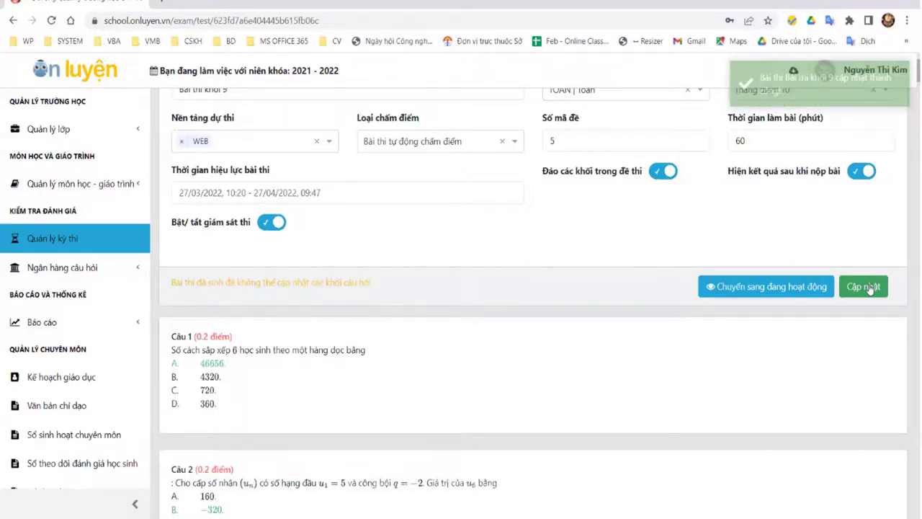
Step: Open Kì thi giữa học kỳ 2's details from Quản lý kỳ thi to see Bài thi khối 9
{"action": "left_click", "coordinate": [76, 239]}
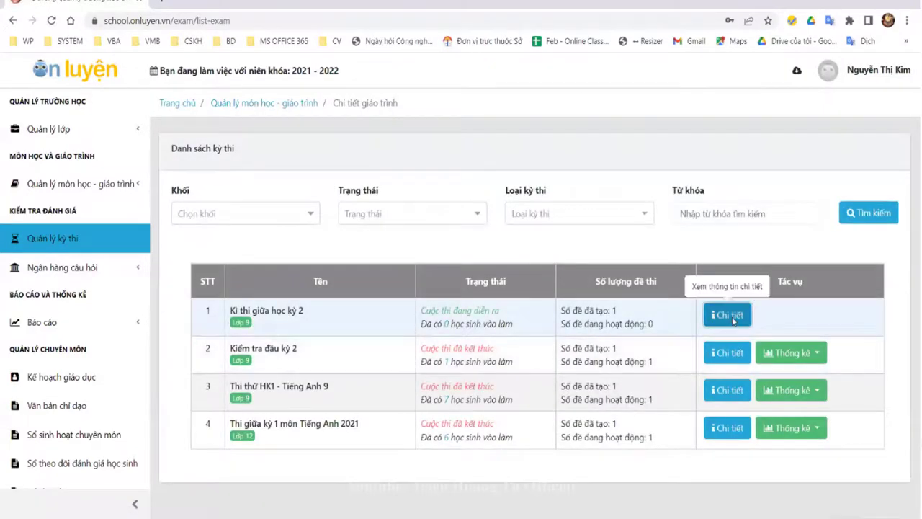
{"action": "left_click", "coordinate": [727, 315]}
{"action": "scroll", "coordinate": [661, 474], "scroll_direction": "down", "scroll_amount": 2}
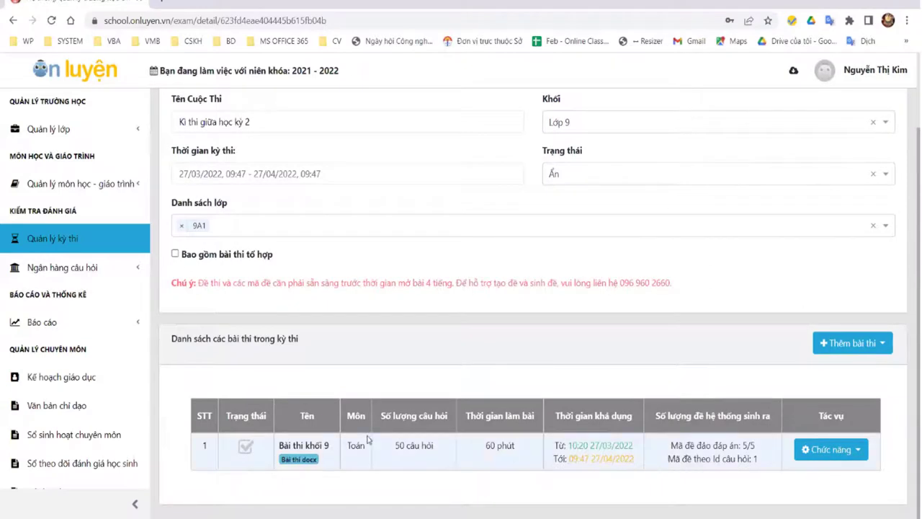
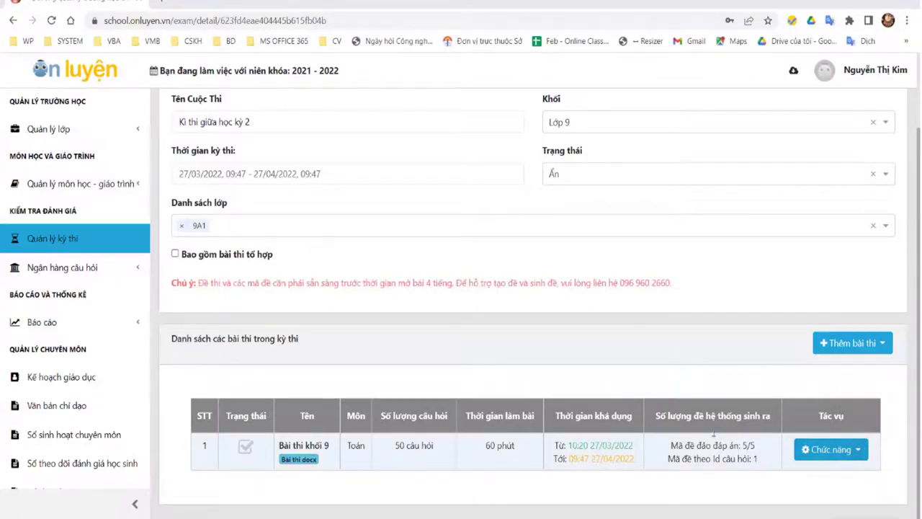
Step: Sign out of the teacher account from the account menu
{"action": "scroll", "coordinate": [574, 370], "scroll_direction": "up", "scroll_amount": 1}
{"action": "scroll", "coordinate": [574, 370], "scroll_direction": "up", "scroll_amount": 1}
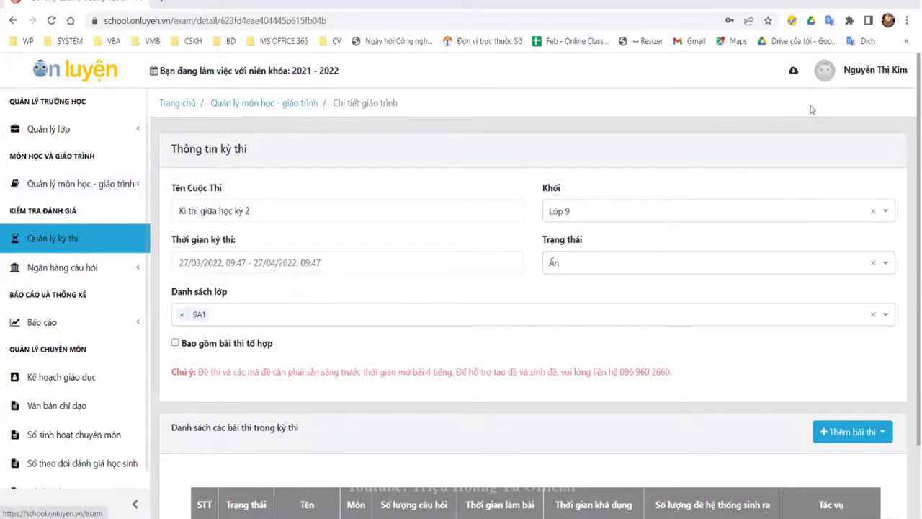
{"action": "left_click", "coordinate": [873, 74]}
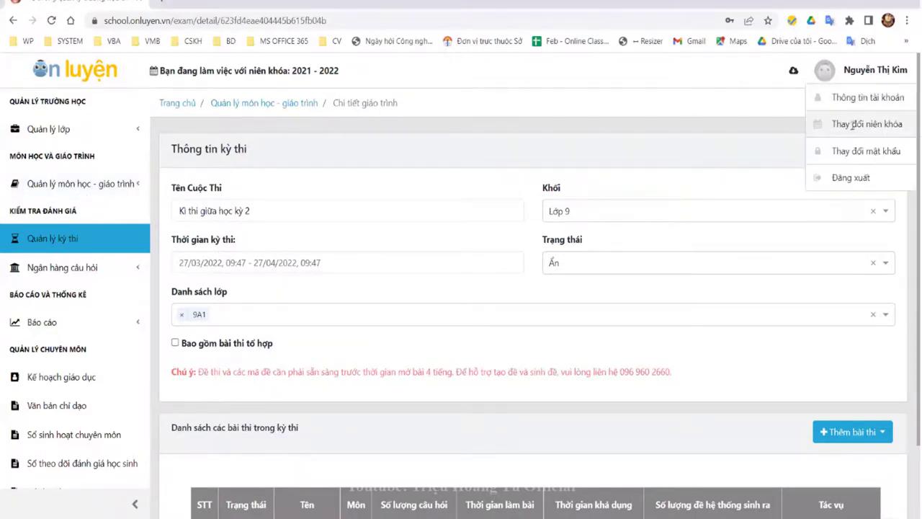
{"action": "left_click", "coordinate": [846, 180]}
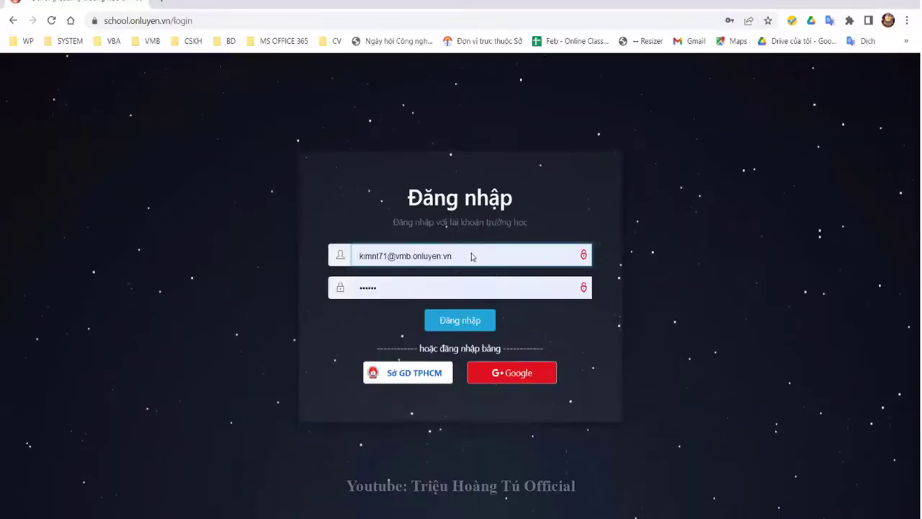
Step: Log in with the saved system administrator login
{"action": "triple_click", "coordinate": [469, 256]}
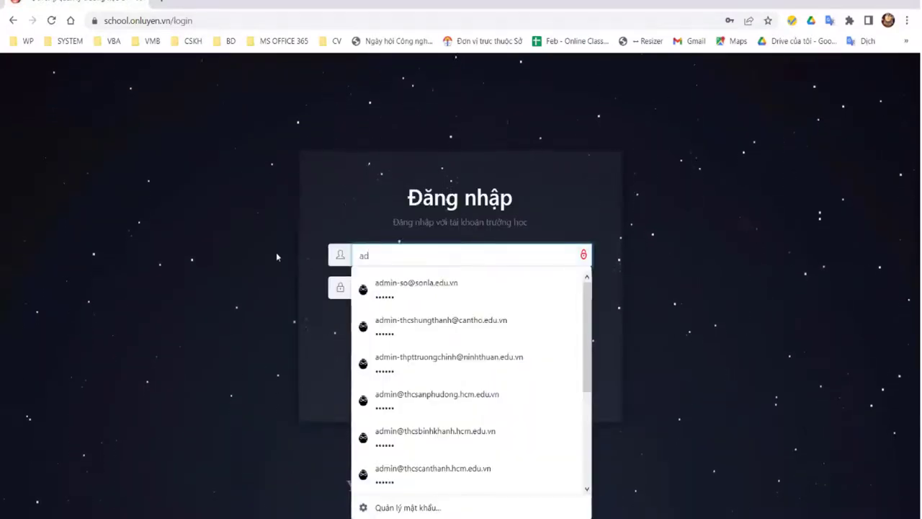
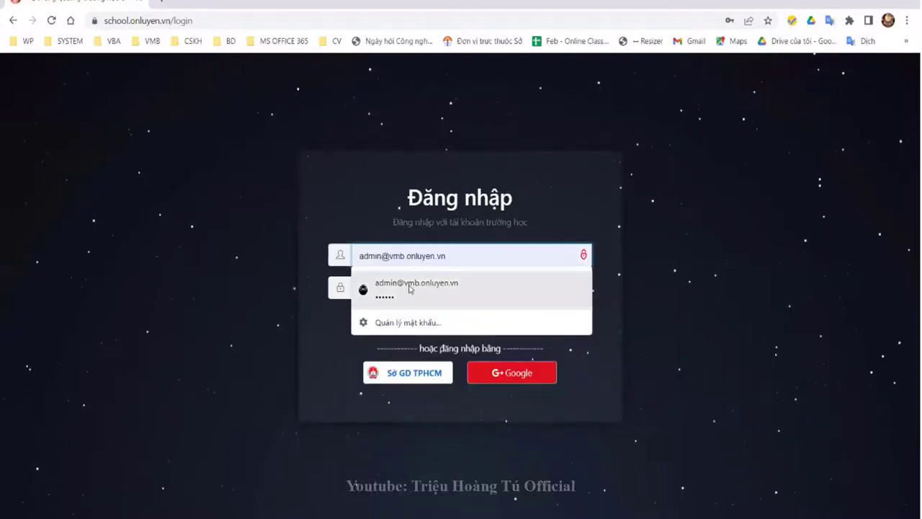
{"action": "left_click", "coordinate": [416, 286]}
{"action": "left_click", "coordinate": [450, 319]}
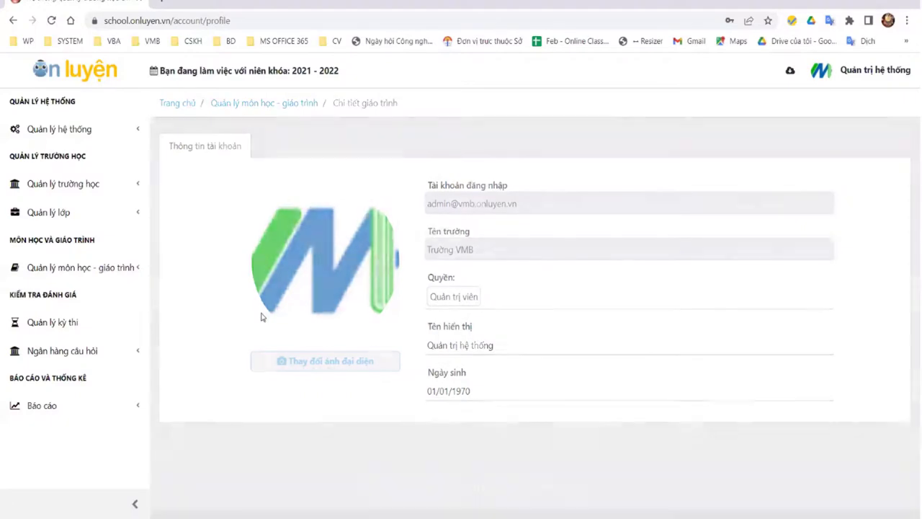
Step: Change Kì thi giữa học kỳ 2's Trạng thái to Hiển thị, save with Cập nhật, and return to Quản lý kỳ thi
{"action": "left_click", "coordinate": [72, 322]}
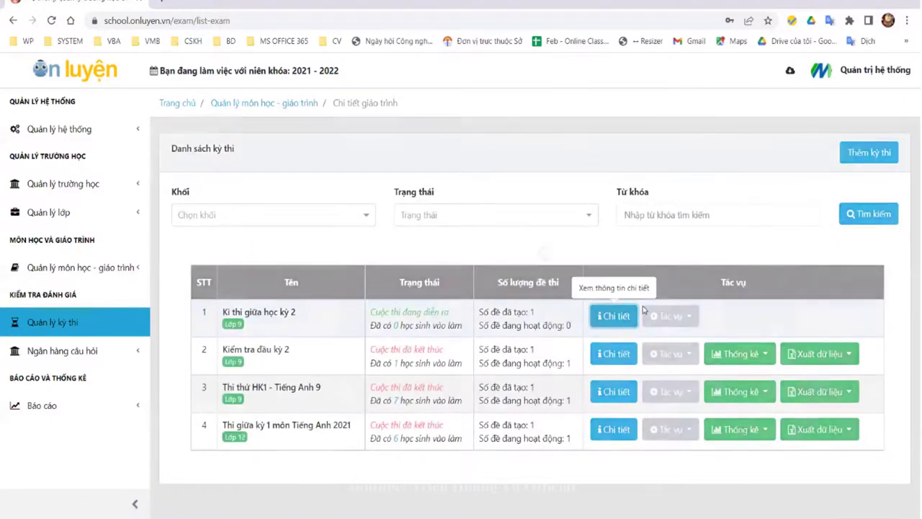
{"action": "left_click", "coordinate": [613, 314]}
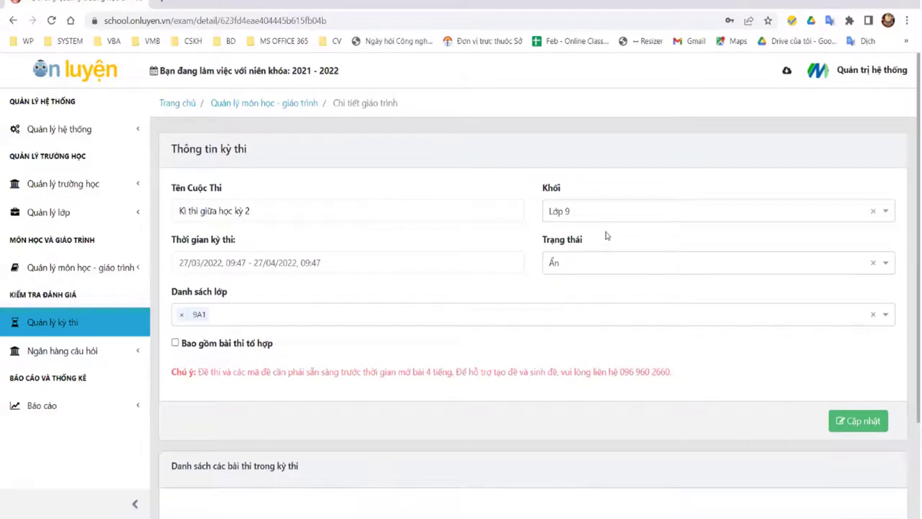
{"action": "left_click", "coordinate": [678, 267]}
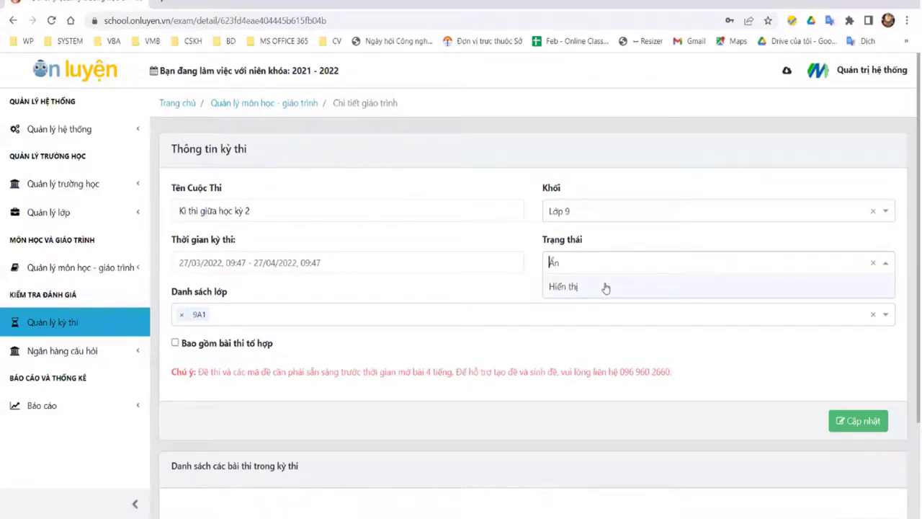
{"action": "left_click", "coordinate": [606, 288]}
{"action": "left_click", "coordinate": [855, 420]}
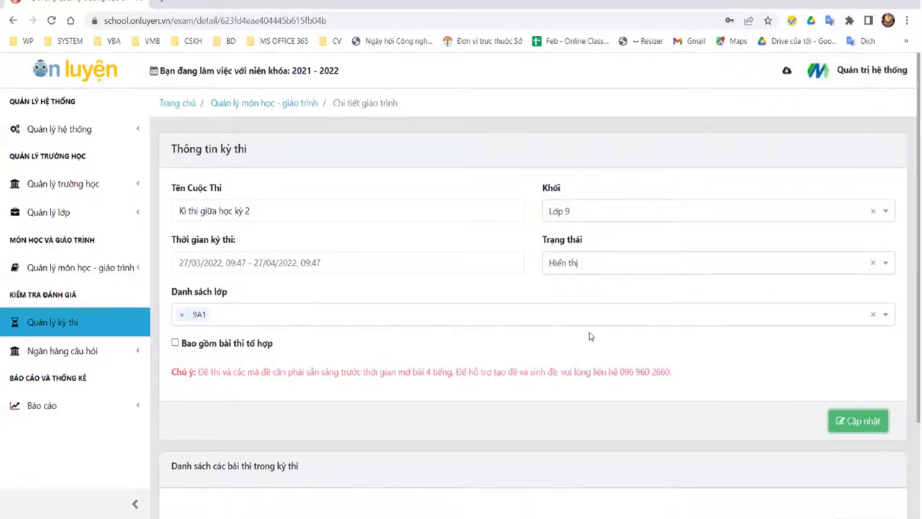
{"action": "scroll", "coordinate": [332, 293], "scroll_direction": "down", "scroll_amount": 2}
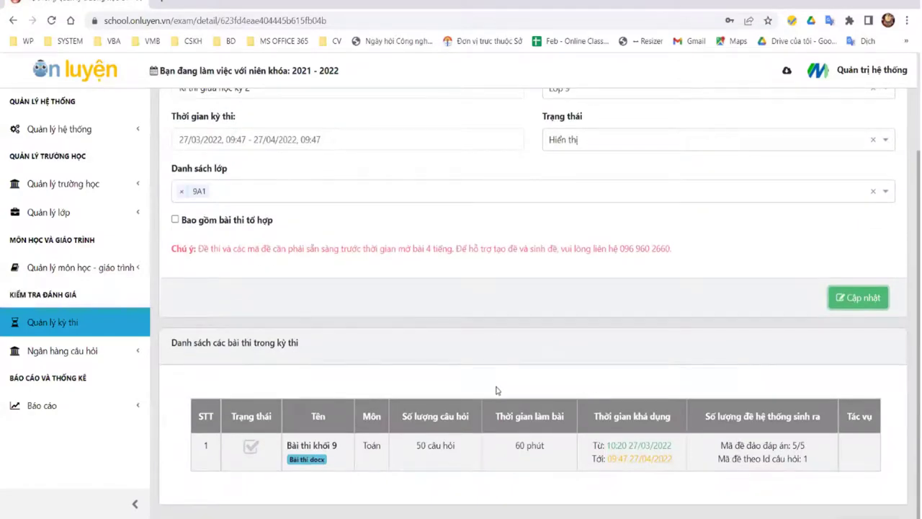
{"action": "left_click", "coordinate": [57, 324]}
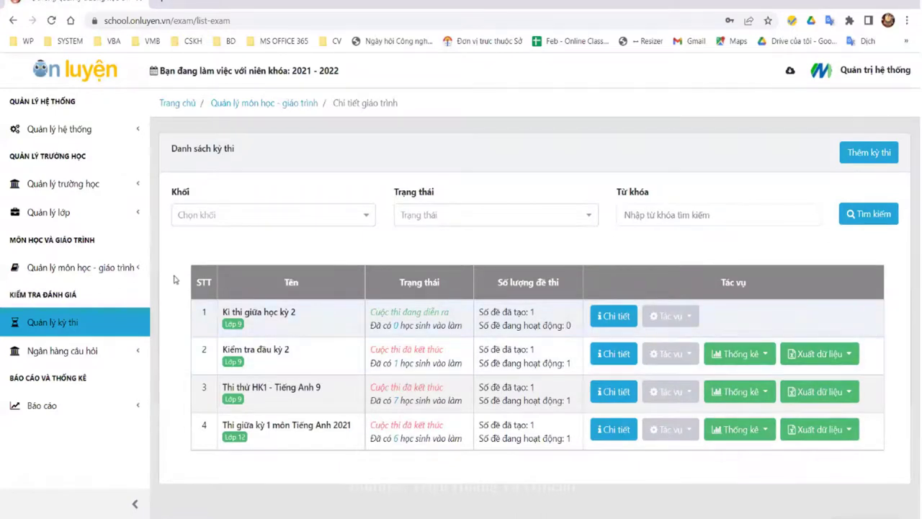
Step: Switch Kì thi giữa học kỳ 2 to configuring status (Chuyển sang trạng thái đang cấu hình)
{"action": "left_click", "coordinate": [693, 321]}
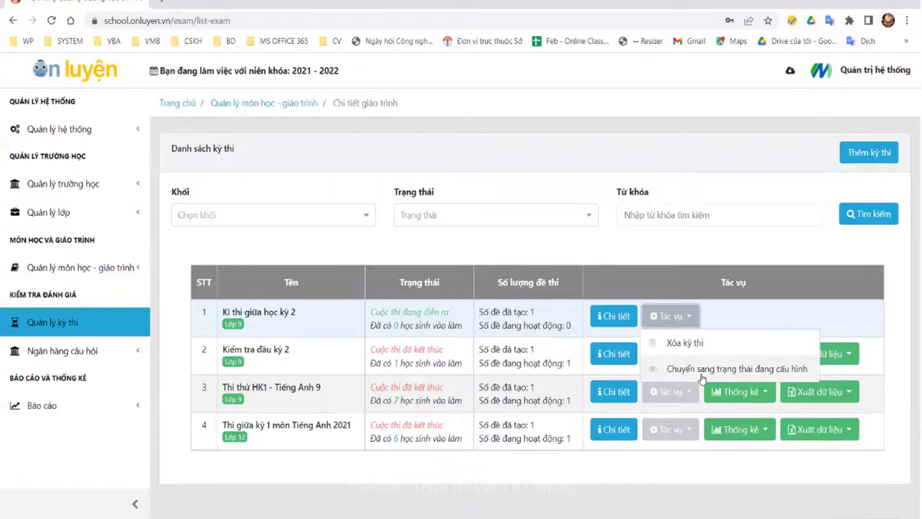
{"action": "left_click", "coordinate": [770, 376]}
{"action": "left_click", "coordinate": [623, 322]}
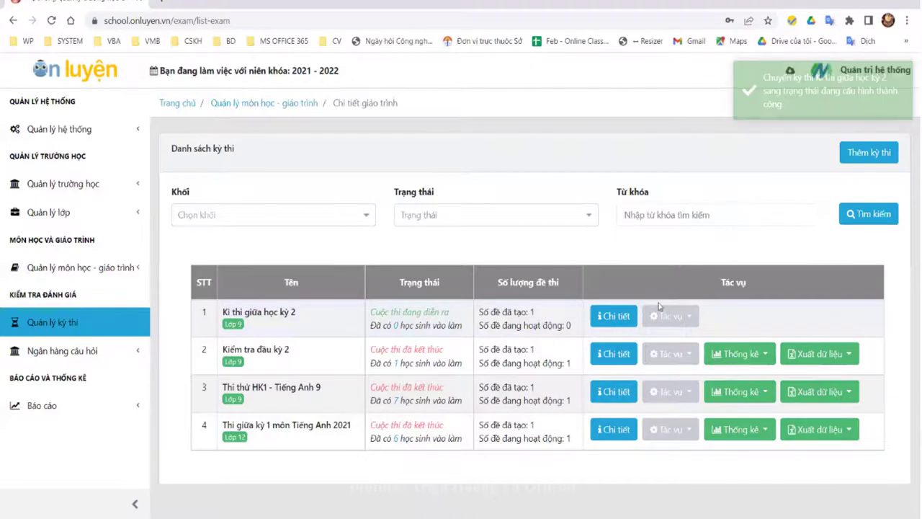
Step: Set the exam's Trạng thái to Hiển thị, save it, and return to the exam list
{"action": "left_click", "coordinate": [619, 317]}
{"action": "left_click", "coordinate": [661, 262]}
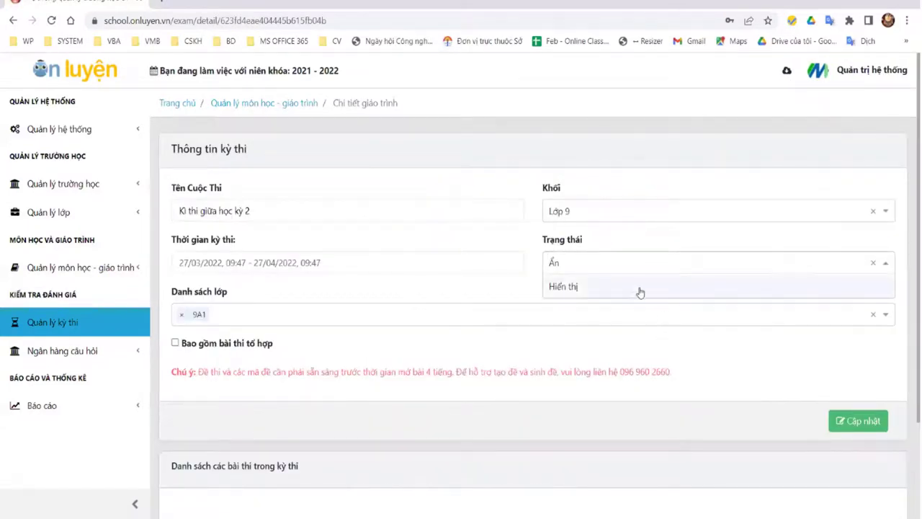
{"action": "left_click", "coordinate": [639, 288]}
{"action": "left_click", "coordinate": [850, 420]}
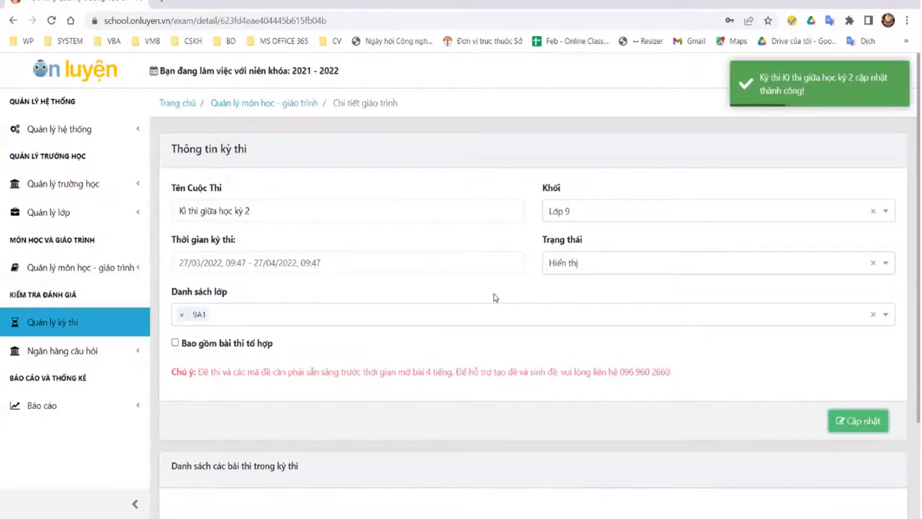
{"action": "left_click", "coordinate": [64, 315]}
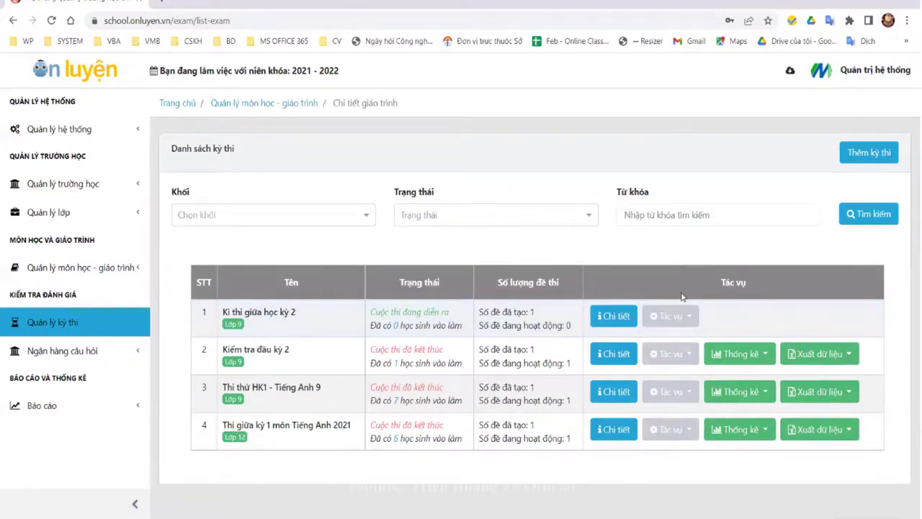
{"action": "left_click", "coordinate": [611, 316]}
{"action": "scroll", "coordinate": [693, 356], "scroll_direction": "down", "scroll_amount": 2}
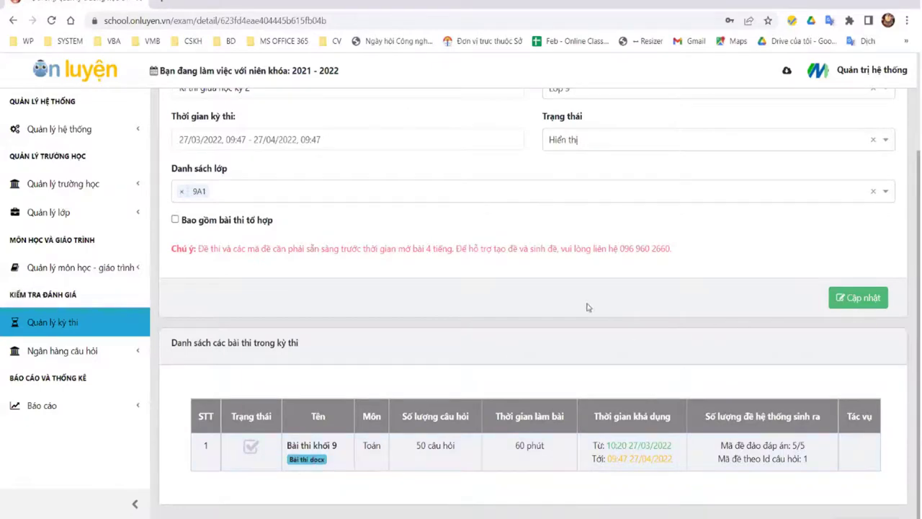
{"action": "left_click", "coordinate": [13, 20]}
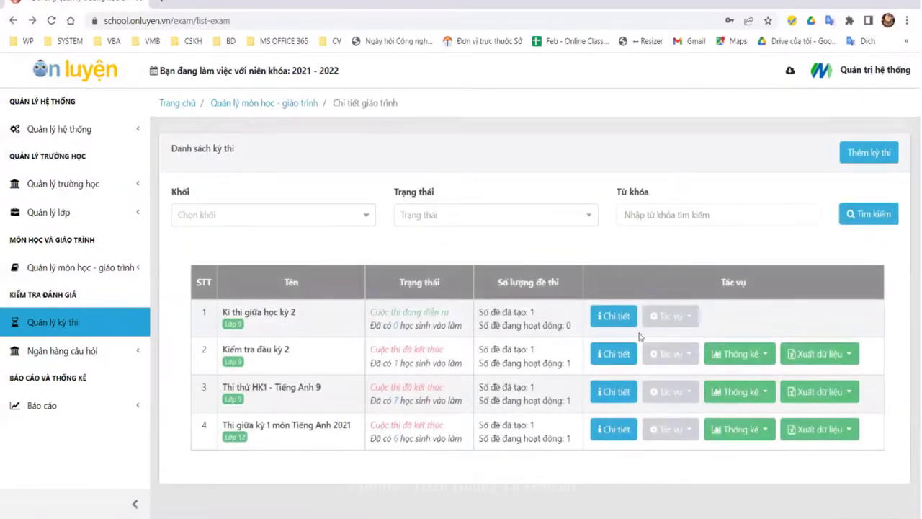
{"action": "left_click", "coordinate": [617, 317]}
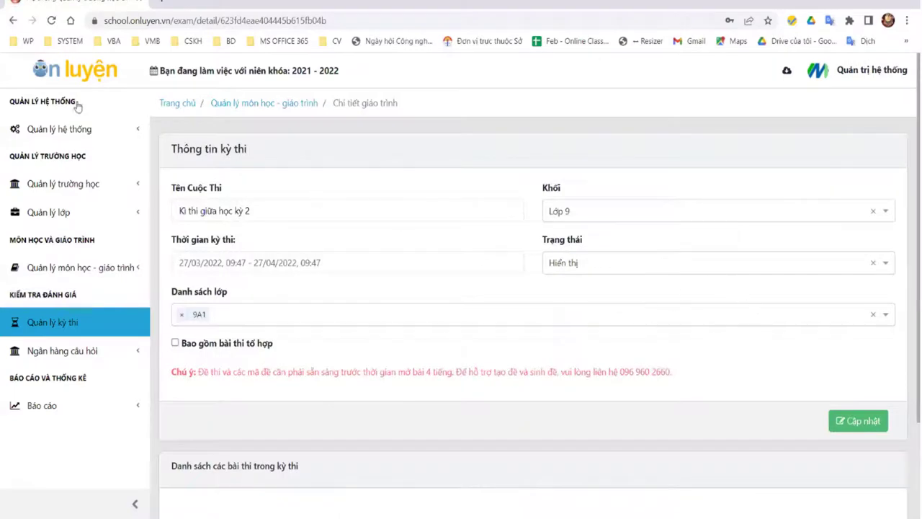
{"action": "left_click", "coordinate": [13, 20]}
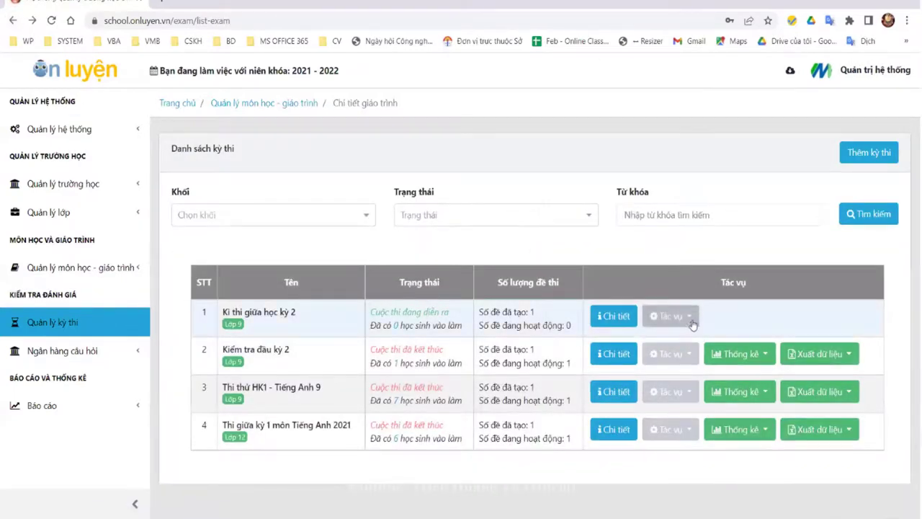
{"action": "left_click", "coordinate": [671, 315]}
{"action": "left_click", "coordinate": [781, 322]}
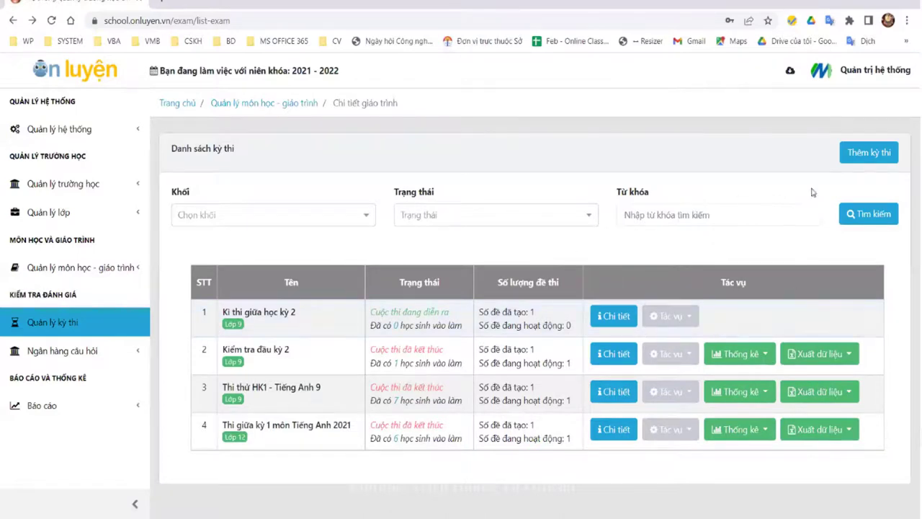
{"action": "right_click", "coordinate": [876, 75]}
{"action": "key", "text": "Escape"}
{"action": "left_click", "coordinate": [855, 72]}
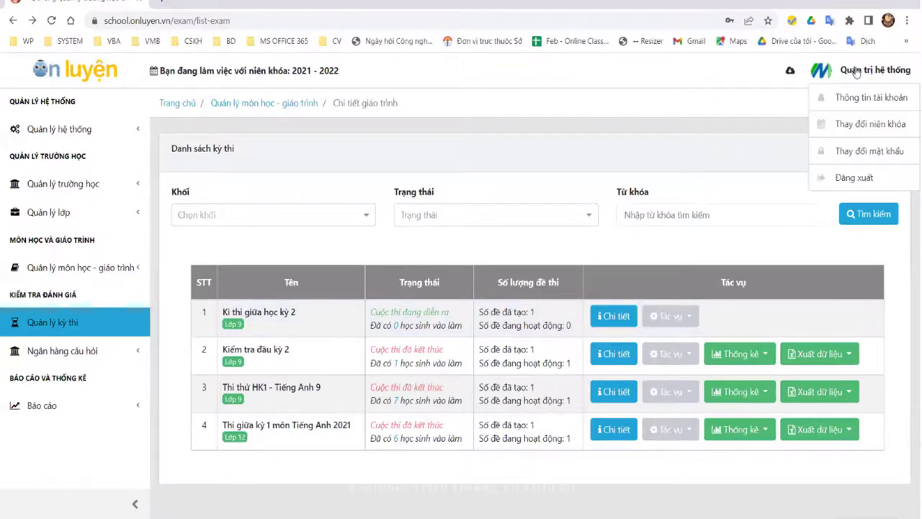
{"action": "right_click", "coordinate": [856, 72]}
{"action": "left_click", "coordinate": [585, 109]}
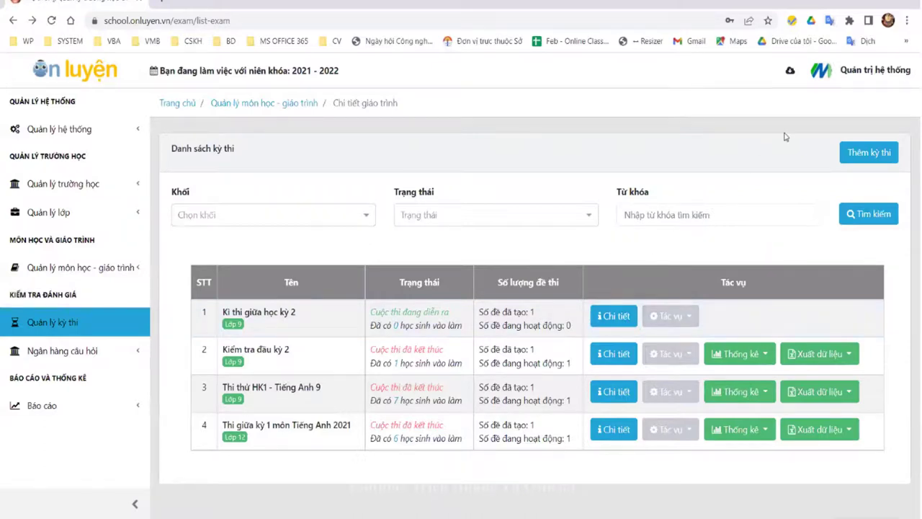
{"action": "right_click", "coordinate": [857, 71]}
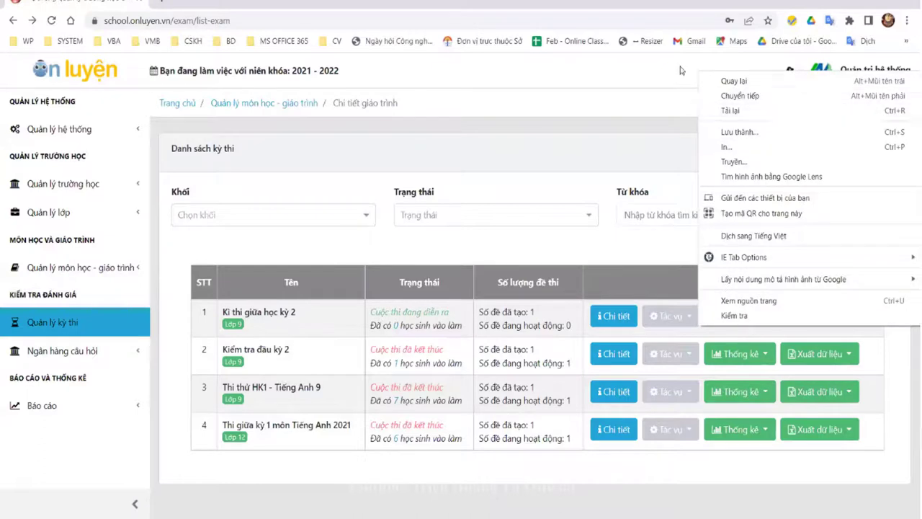
Step: Sign out of the administrator account and sign back in with the saved teacher login
{"action": "left_click", "coordinate": [842, 83]}
{"action": "left_click", "coordinate": [864, 70]}
{"action": "left_click", "coordinate": [853, 178]}
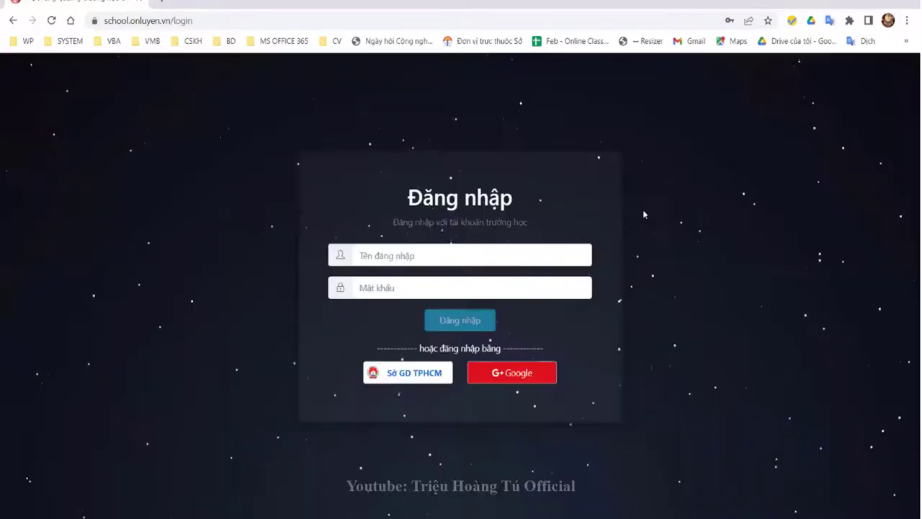
{"action": "left_click", "coordinate": [416, 254]}
{"action": "key", "text": "ctrl+a"}
{"action": "type", "text": "kim"}
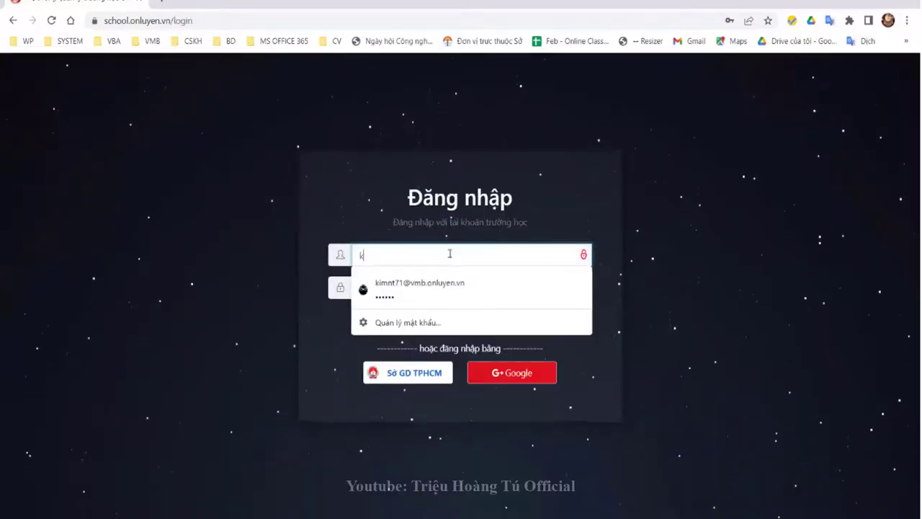
{"action": "left_click", "coordinate": [425, 288]}
{"action": "left_click", "coordinate": [476, 328]}
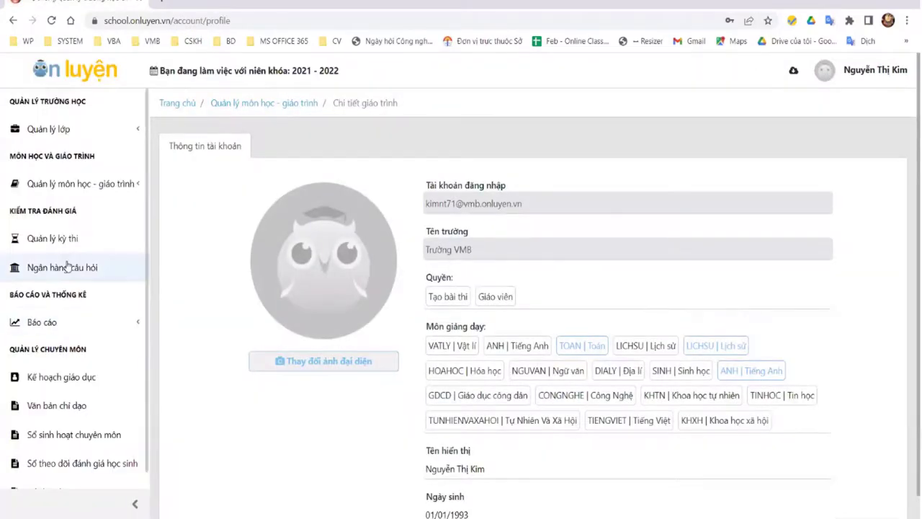
Step: Open Kì thi giữa học kỳ 2's details and view Bài thi khối 9's exam code list
{"action": "left_click", "coordinate": [68, 267]}
{"action": "left_click", "coordinate": [56, 239]}
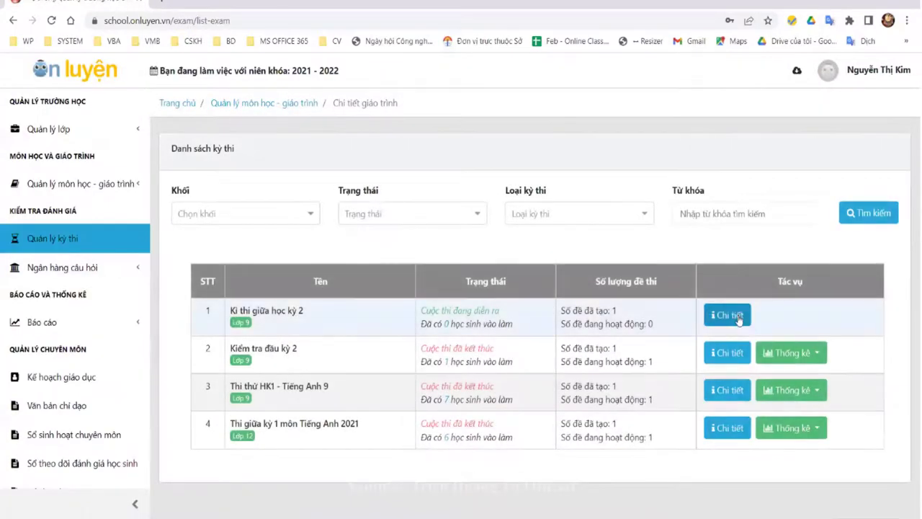
{"action": "left_click", "coordinate": [728, 315]}
{"action": "scroll", "coordinate": [706, 382], "scroll_direction": "down", "scroll_amount": 1}
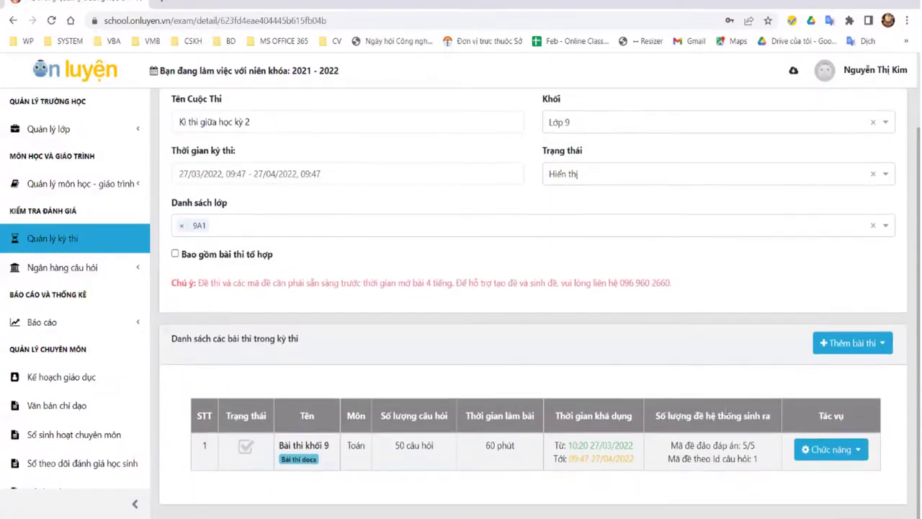
{"action": "left_click", "coordinate": [839, 457]}
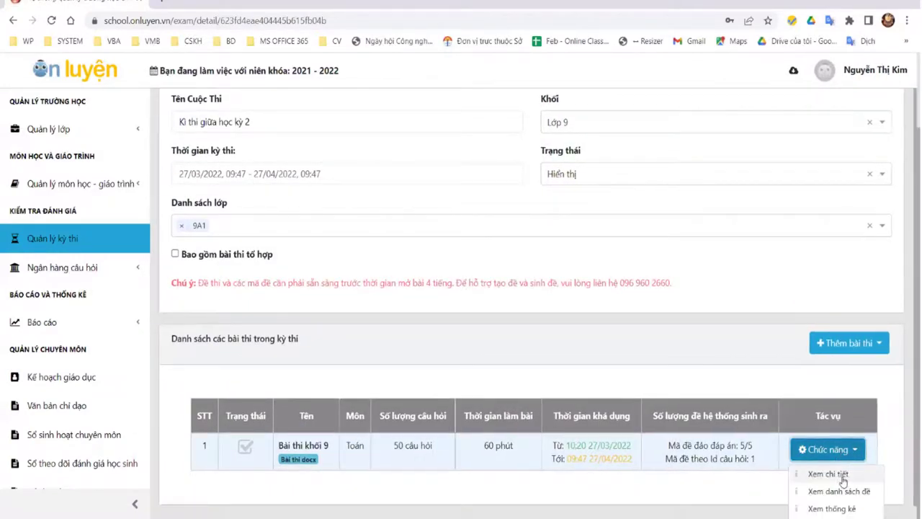
{"action": "left_click", "coordinate": [840, 491]}
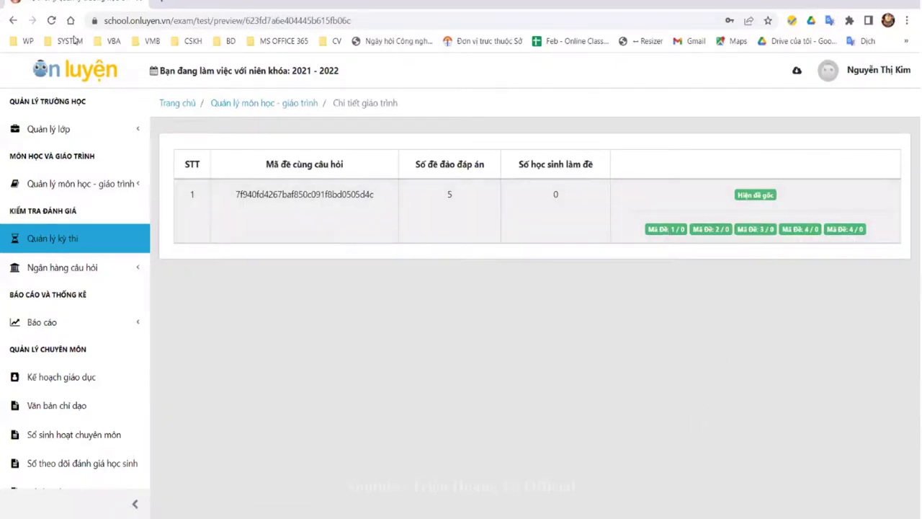
{"action": "left_click", "coordinate": [9, 23]}
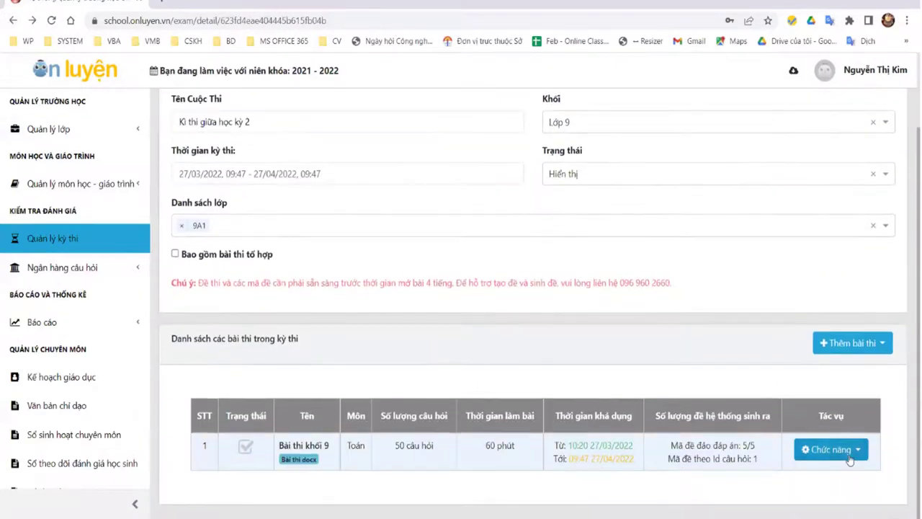
Step: Browse Bài thi khối 9's questions via Xem chi tiết, then return to the exam details
{"action": "left_click", "coordinate": [850, 459]}
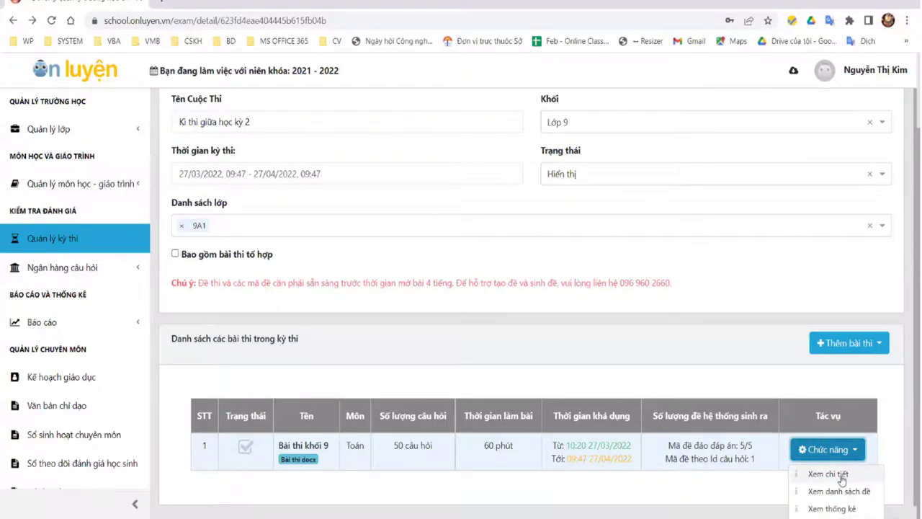
{"action": "left_click", "coordinate": [841, 477]}
{"action": "scroll", "coordinate": [526, 361], "scroll_direction": "down", "scroll_amount": 3}
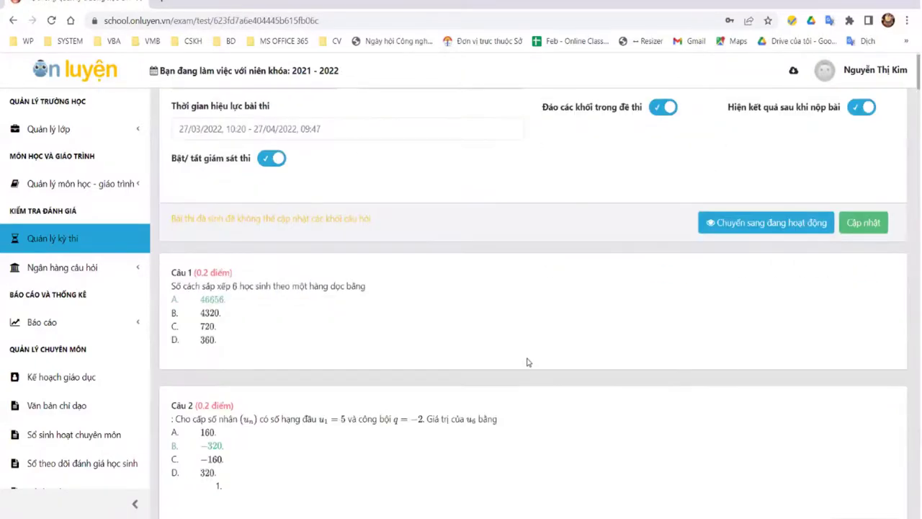
{"action": "scroll", "coordinate": [527, 361], "scroll_direction": "down", "scroll_amount": 20}
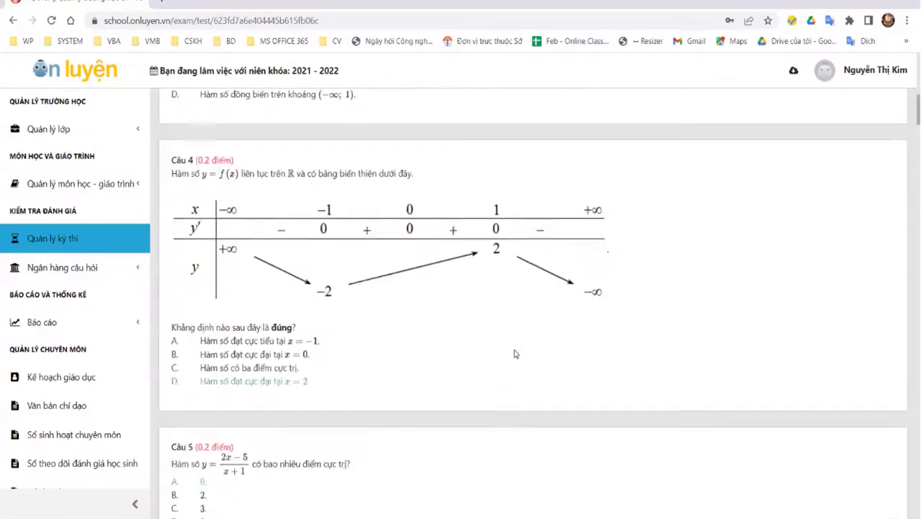
{"action": "scroll", "coordinate": [515, 352], "scroll_direction": "up", "scroll_amount": 18}
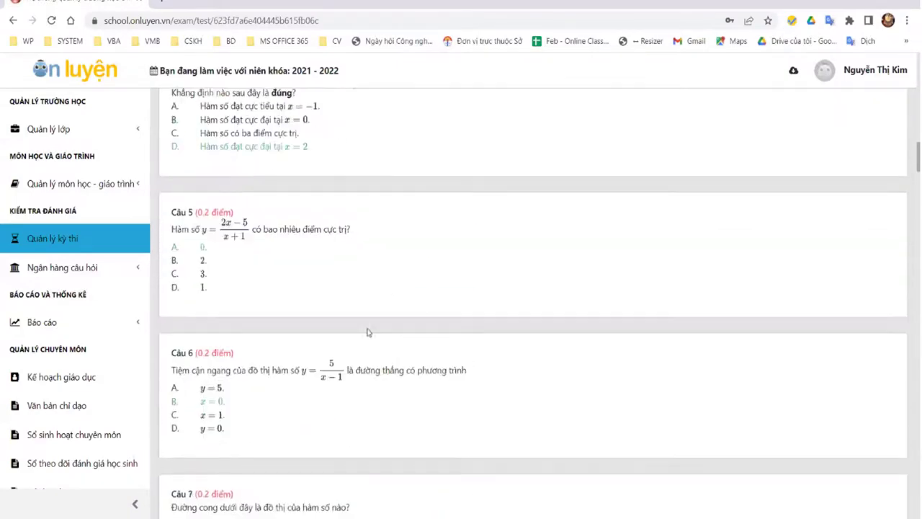
{"action": "scroll", "coordinate": [295, 226], "scroll_direction": "up", "scroll_amount": 5}
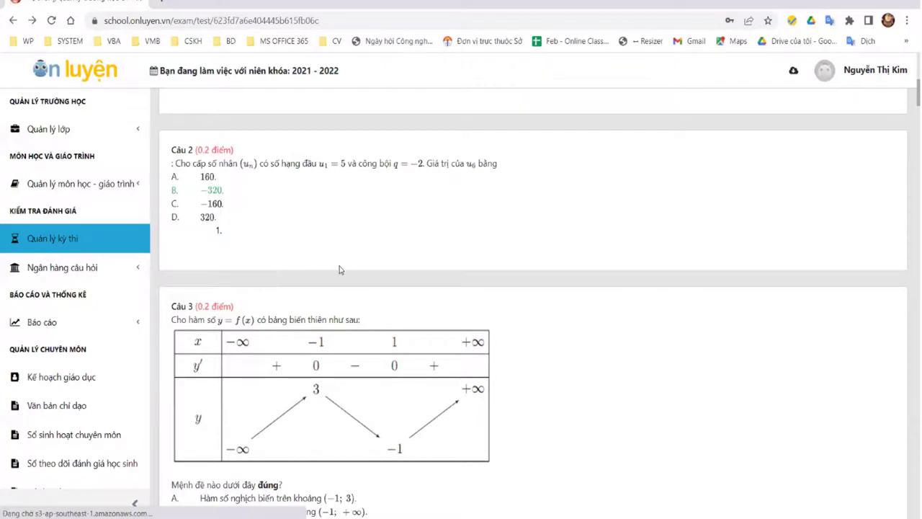
{"action": "key", "text": "alt+Left"}
{"action": "key", "text": "alt+Left"}
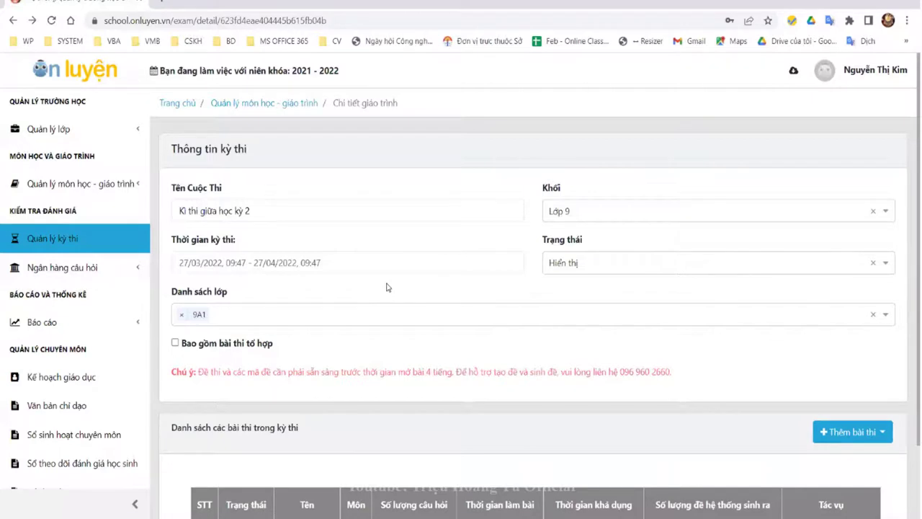
Step: View Bài thi khối 9 statistics (all 8 class 9A1 students unattempted), then open the account menu
{"action": "scroll", "coordinate": [386, 347], "scroll_direction": "down", "scroll_amount": 1}
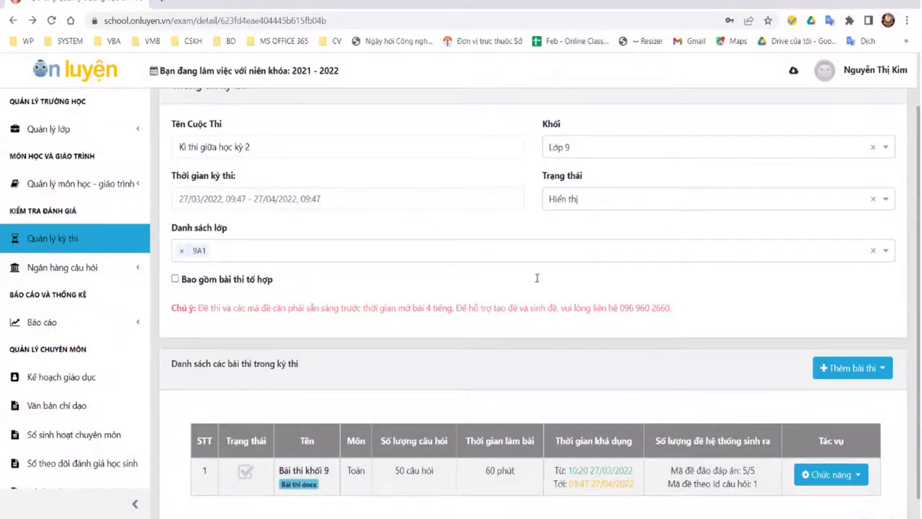
{"action": "left_click", "coordinate": [875, 75]}
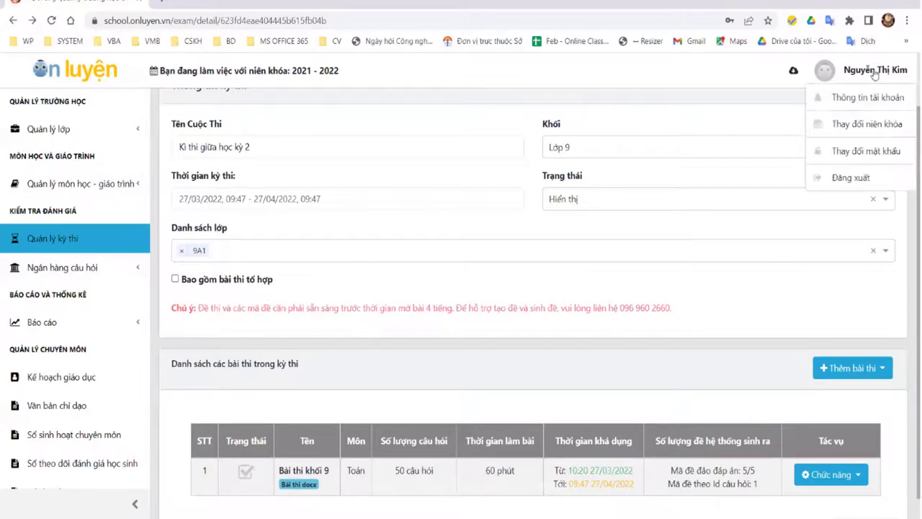
{"action": "left_click", "coordinate": [839, 475]}
{"action": "scroll", "coordinate": [853, 497], "scroll_direction": "down", "scroll_amount": 1}
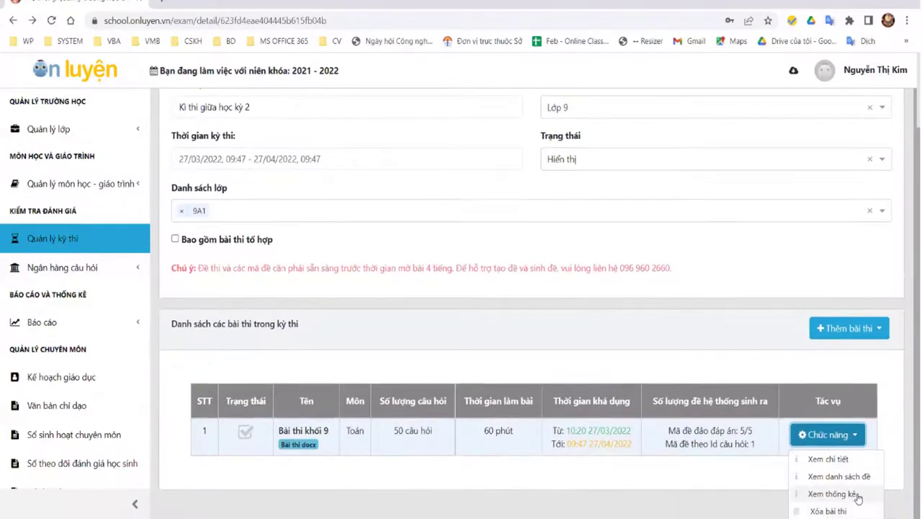
{"action": "left_click", "coordinate": [849, 494]}
{"action": "scroll", "coordinate": [763, 426], "scroll_direction": "down", "scroll_amount": 3}
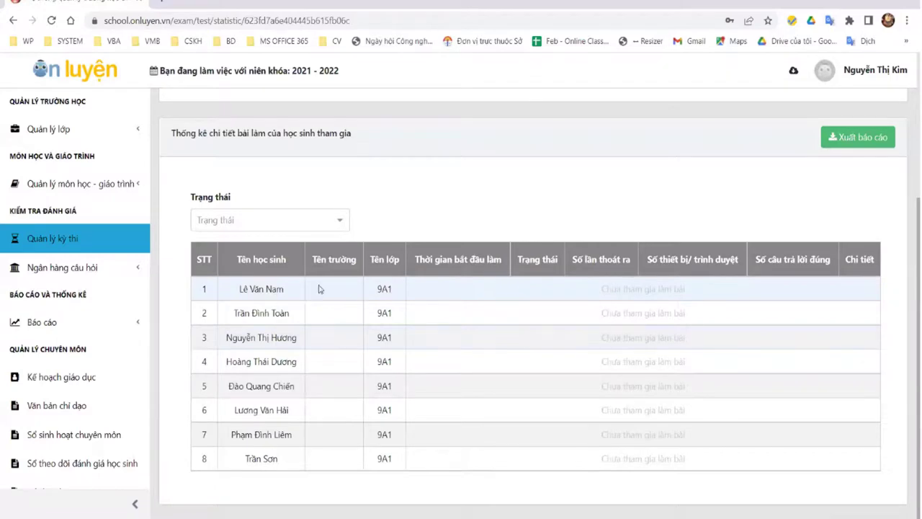
{"action": "left_click", "coordinate": [14, 23]}
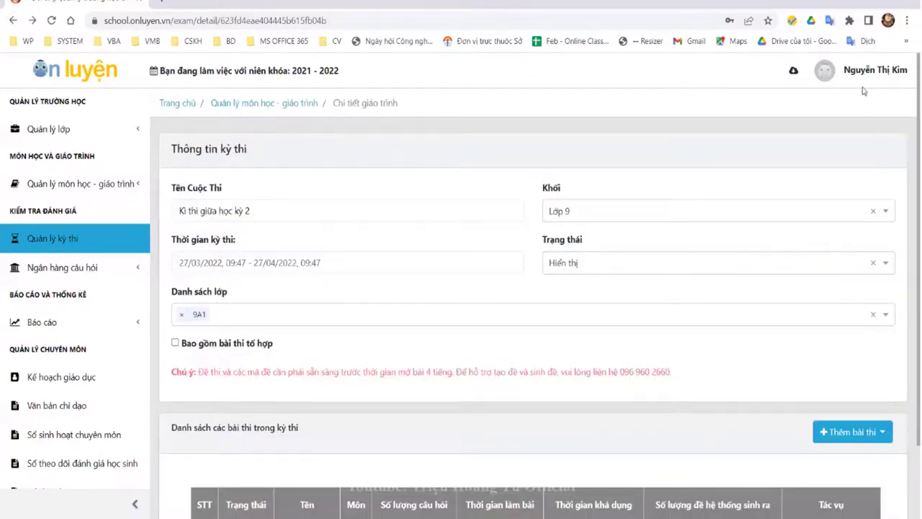
{"action": "left_click", "coordinate": [862, 72]}
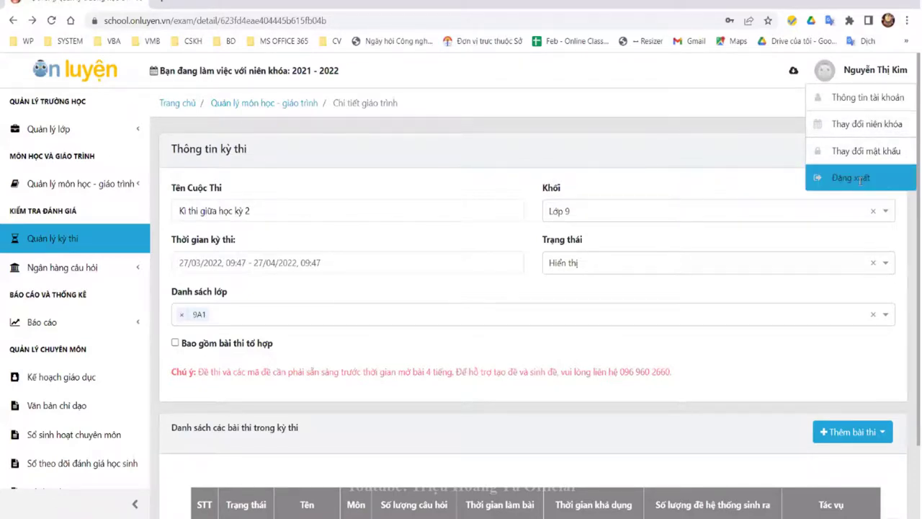
Step: Close the account menu and open Ngân hàng câu hỏi > Câu hỏi thông thường
{"action": "key", "text": "ctrl+a"}
{"action": "left_click", "coordinate": [685, 146]}
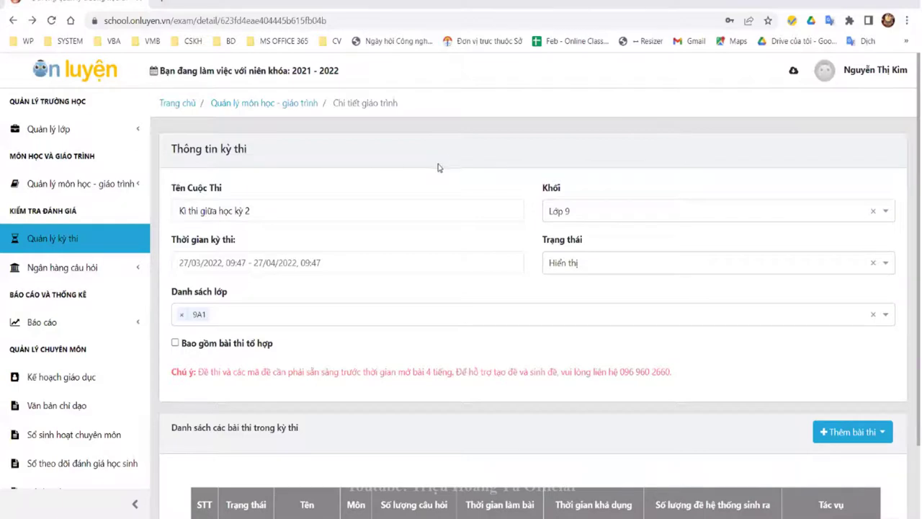
{"action": "left_click", "coordinate": [21, 272]}
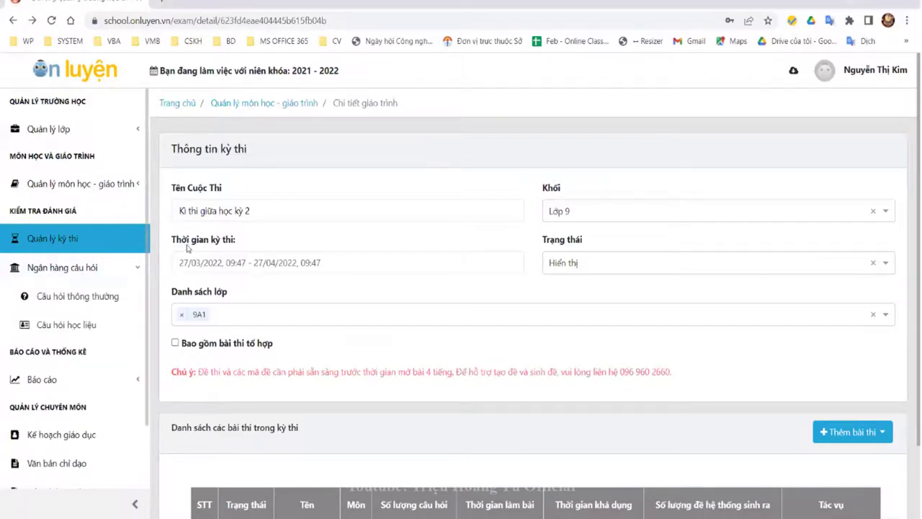
{"action": "left_click", "coordinate": [97, 306]}
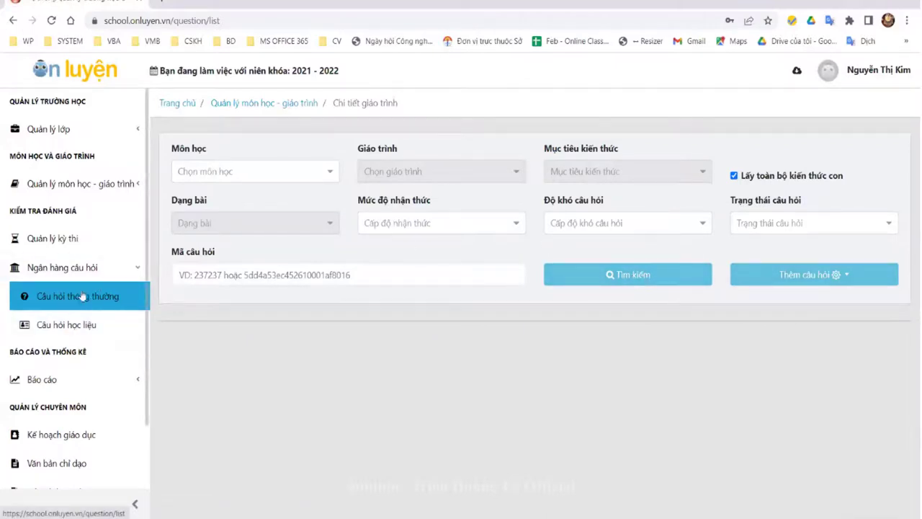
Step: Filter regular questions by subject TOAN | Toán, syllabus TOAN-AS and knowledge objective TOAN-AS
{"action": "left_click", "coordinate": [274, 173]}
{"action": "left_click", "coordinate": [240, 241]}
{"action": "left_click", "coordinate": [473, 176]}
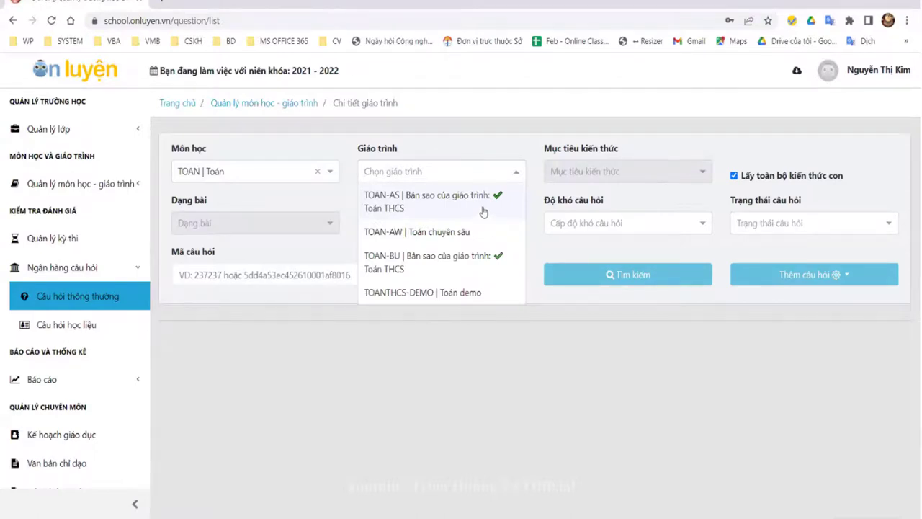
{"action": "left_click", "coordinate": [483, 207]}
{"action": "left_click", "coordinate": [638, 179]}
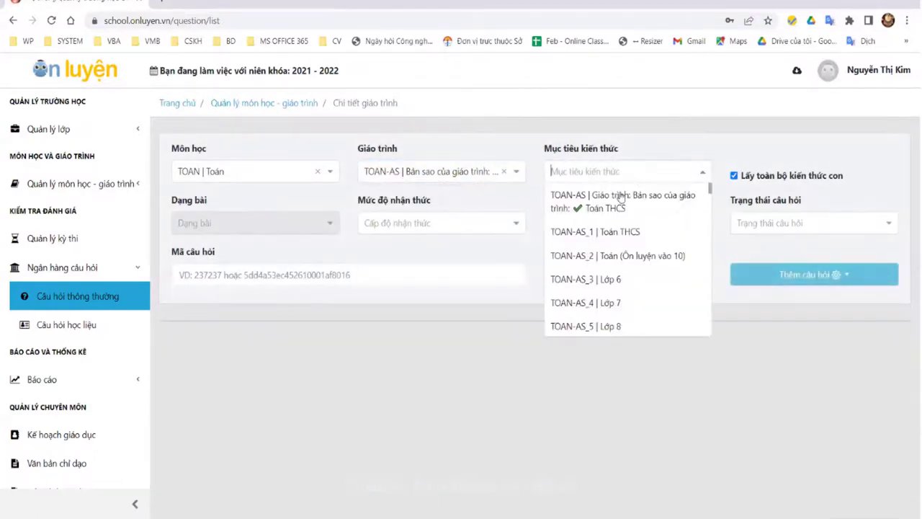
{"action": "left_click", "coordinate": [649, 208]}
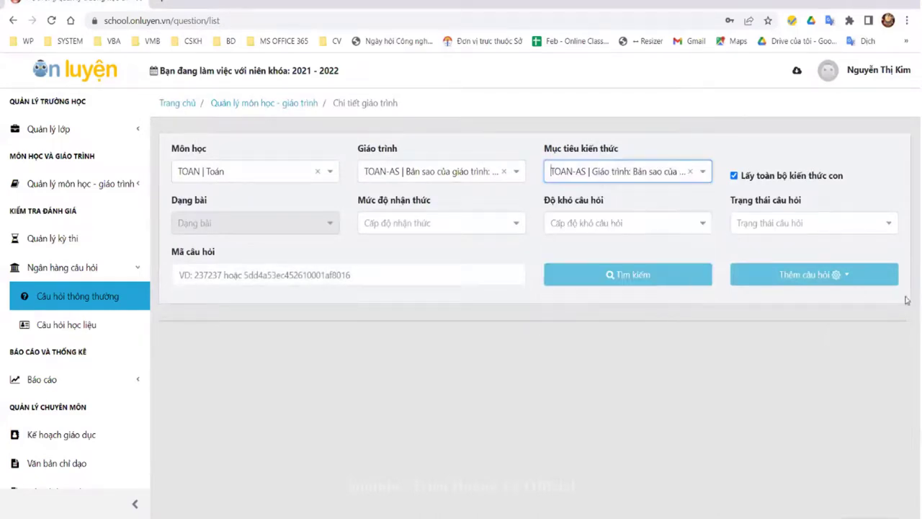
Step: Look over the new-question form, then go back to the question list
{"action": "left_click", "coordinate": [831, 274]}
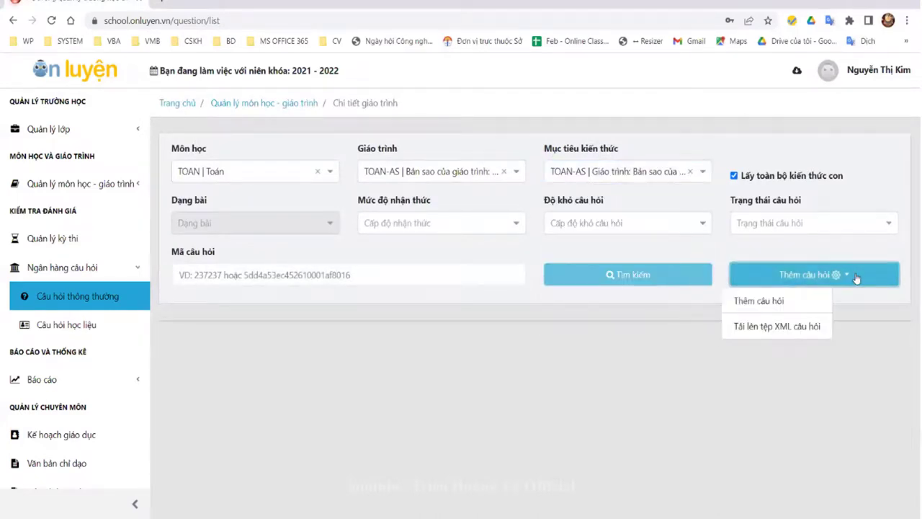
{"action": "left_click", "coordinate": [769, 301]}
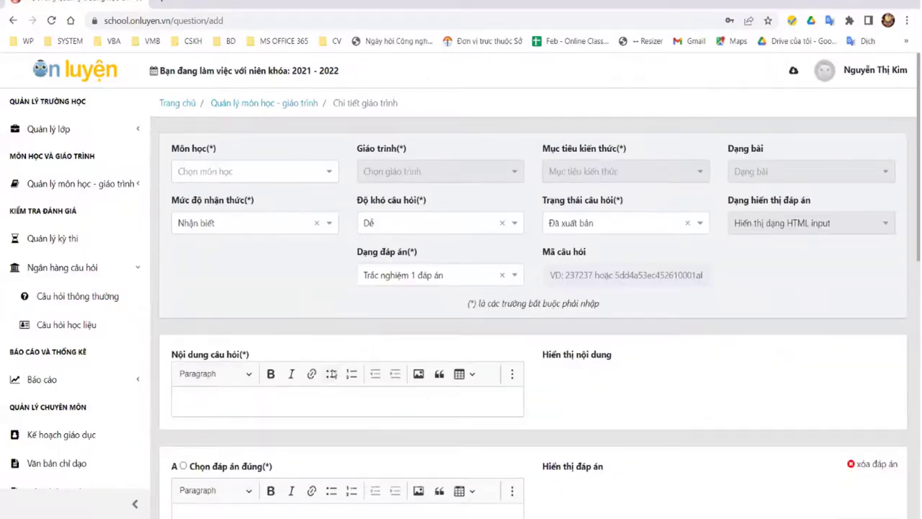
{"action": "scroll", "coordinate": [331, 373], "scroll_direction": "down", "scroll_amount": 2}
{"action": "left_click", "coordinate": [256, 268]}
{"action": "scroll", "coordinate": [366, 333], "scroll_direction": "down", "scroll_amount": 2}
{"action": "scroll", "coordinate": [365, 332], "scroll_direction": "down", "scroll_amount": 4}
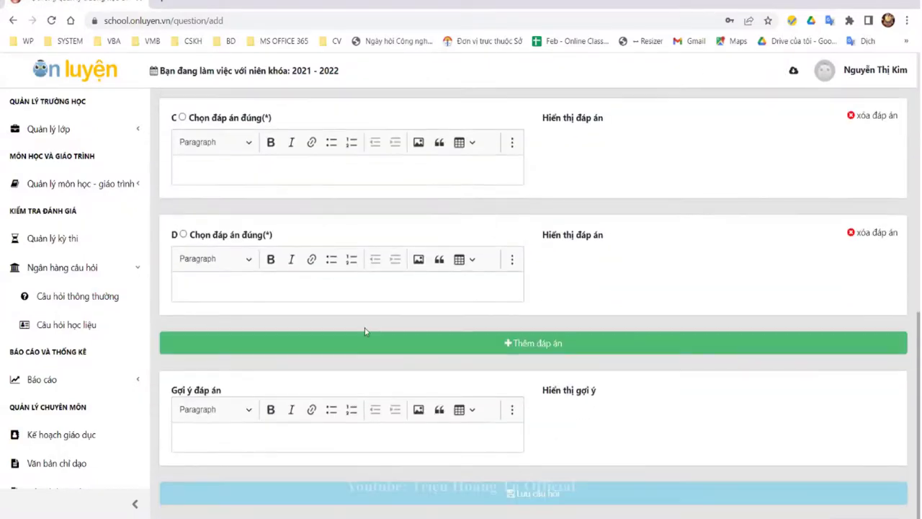
{"action": "scroll", "coordinate": [365, 327], "scroll_direction": "up", "scroll_amount": 10}
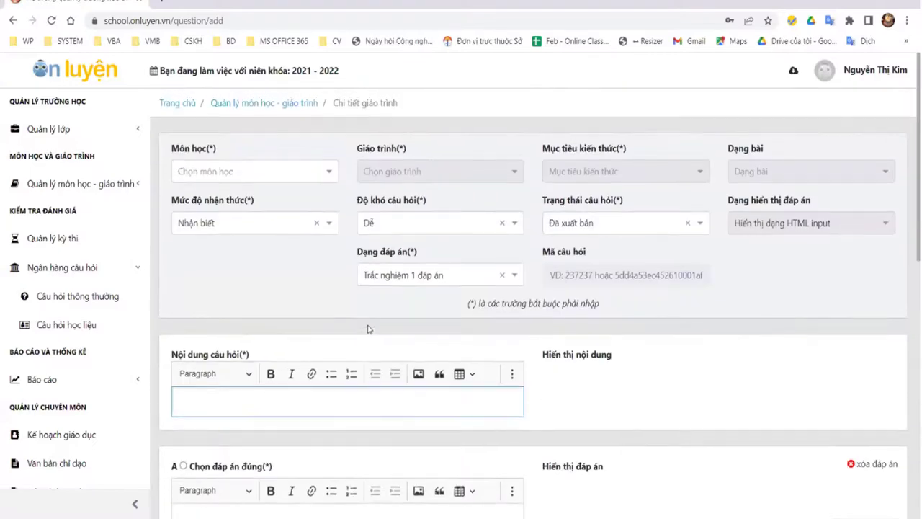
{"action": "scroll", "coordinate": [355, 314], "scroll_direction": "up", "scroll_amount": 1}
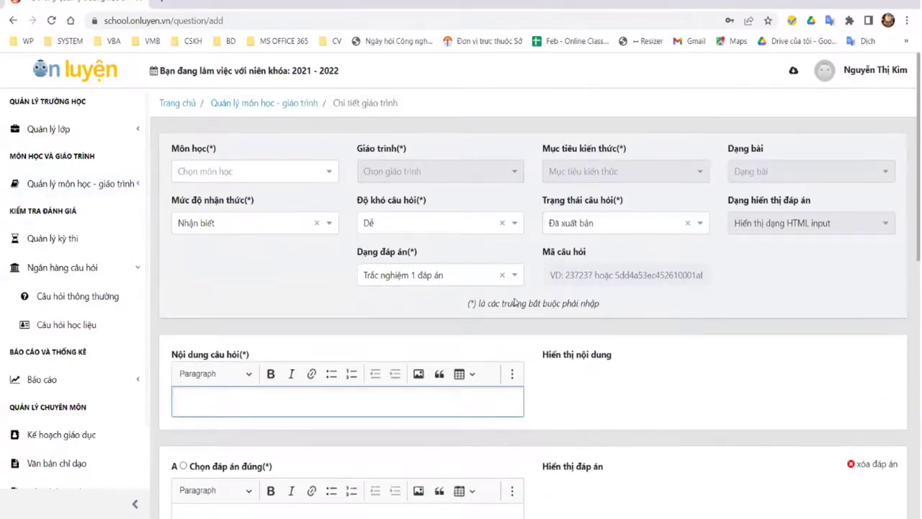
{"action": "left_click", "coordinate": [16, 20]}
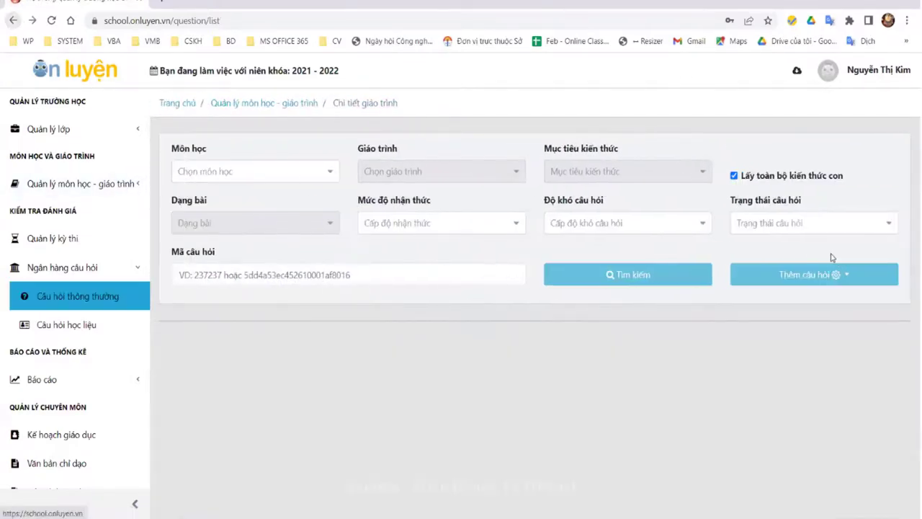
Step: Reapply the TOAN | Toán and TOAN-AS filters and choose Tải lên tệp XML câu hỏi
{"action": "left_click", "coordinate": [275, 171]}
{"action": "left_click", "coordinate": [205, 242]}
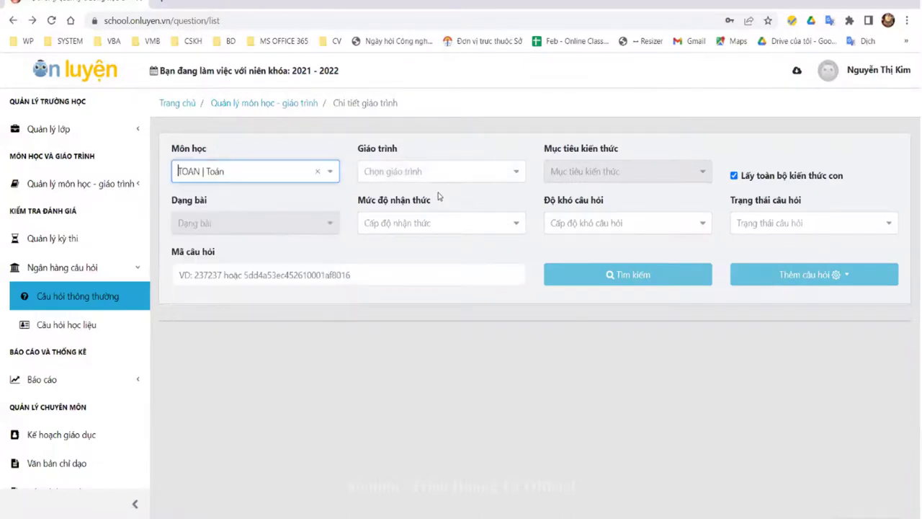
{"action": "left_click", "coordinate": [476, 178]}
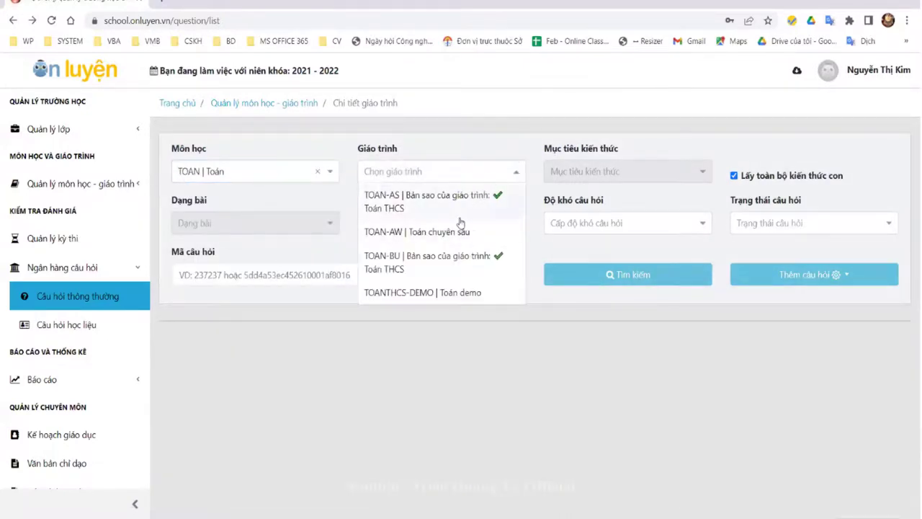
{"action": "left_click", "coordinate": [468, 200]}
{"action": "left_click", "coordinate": [623, 173]}
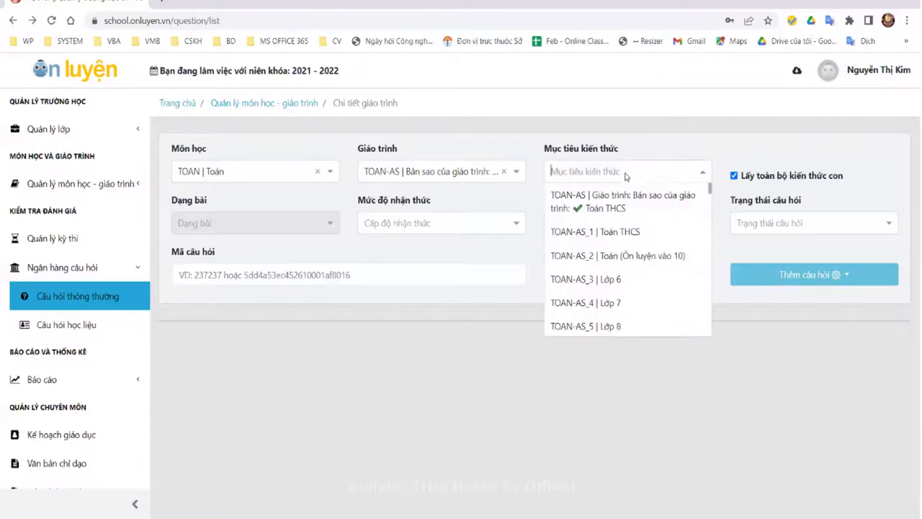
{"action": "left_click", "coordinate": [613, 206]}
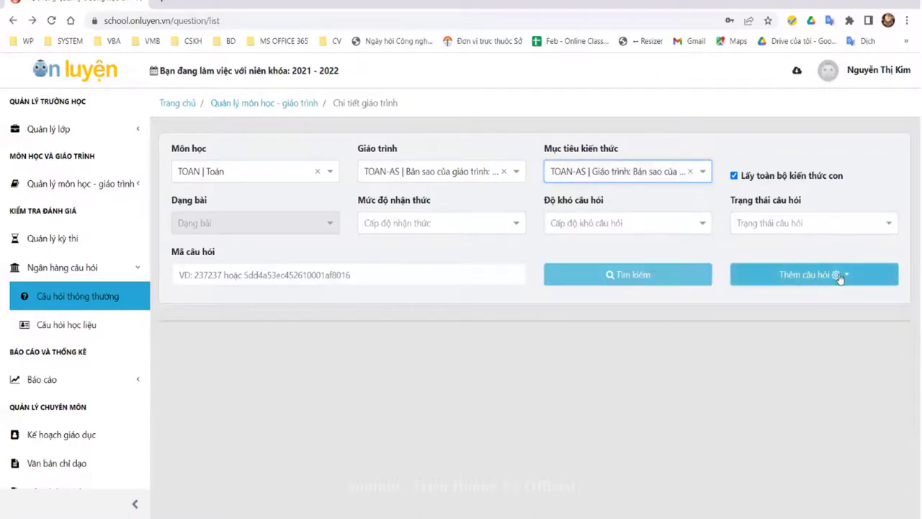
{"action": "left_click", "coordinate": [785, 275]}
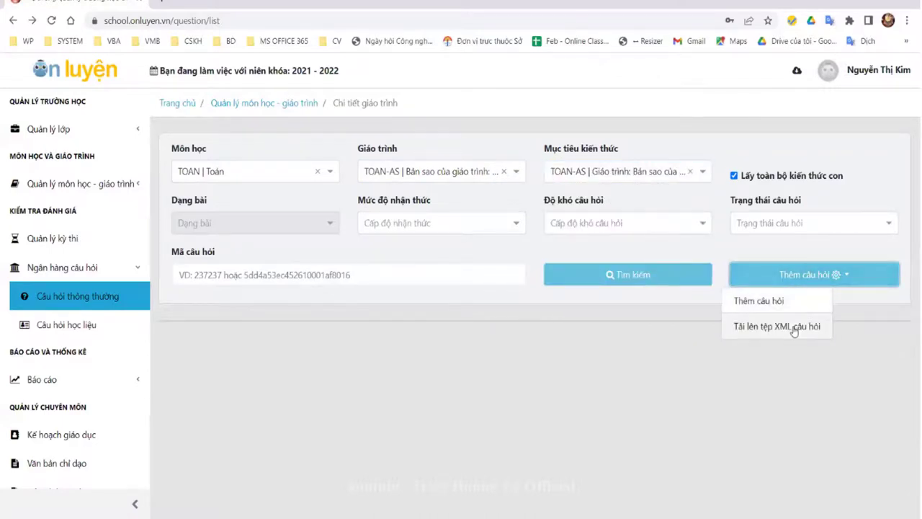
{"action": "left_click", "coordinate": [794, 331]}
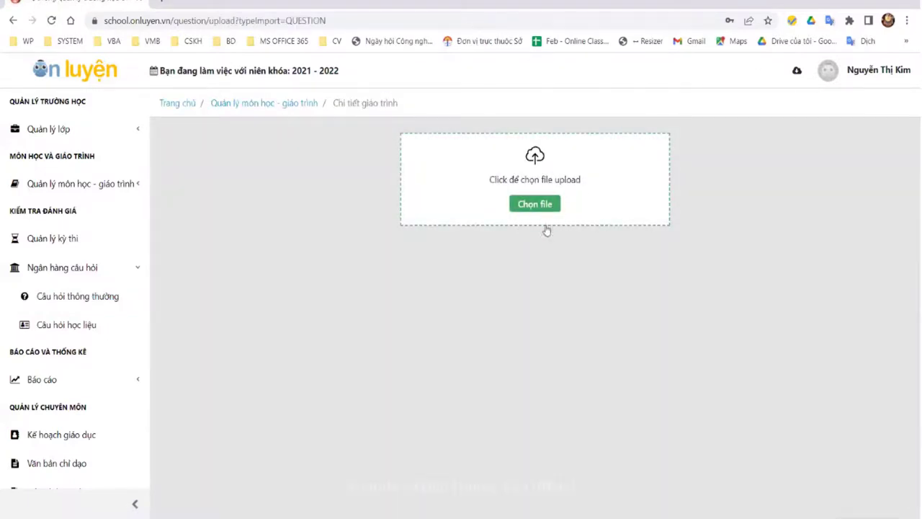
Step: In a new tab, search the OnLuyen help site for 'đưa câu hỏi' and open the upload-many-questions article
{"action": "left_click", "coordinate": [164, 2]}
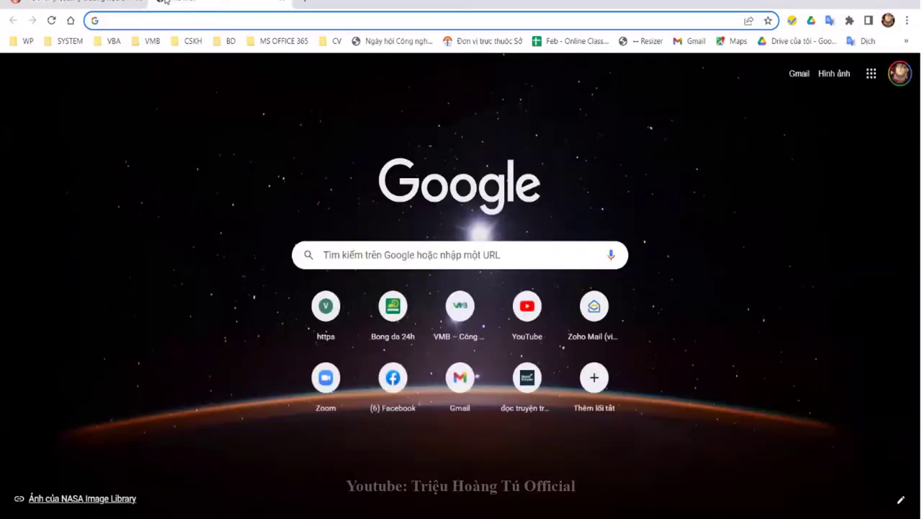
{"action": "type", "text": "ho"}
{"action": "key", "text": "Return"}
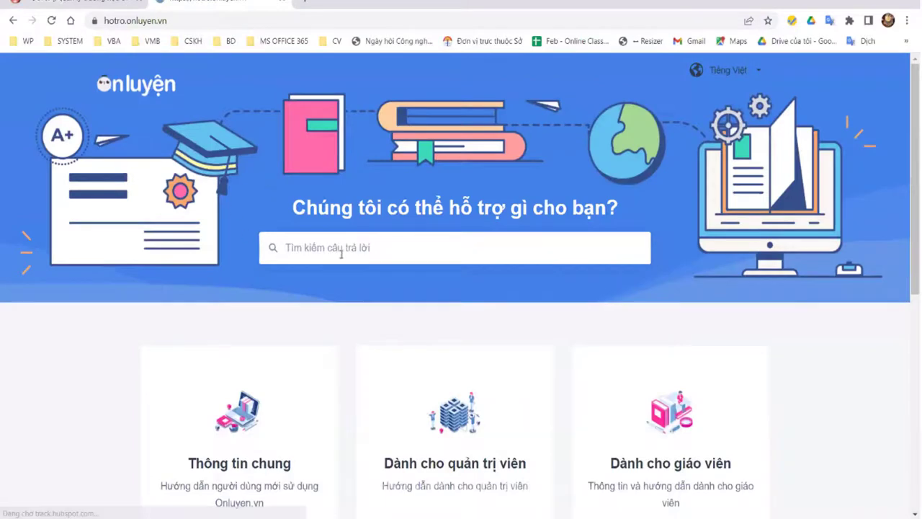
{"action": "scroll", "coordinate": [366, 334], "scroll_direction": "down", "scroll_amount": 2}
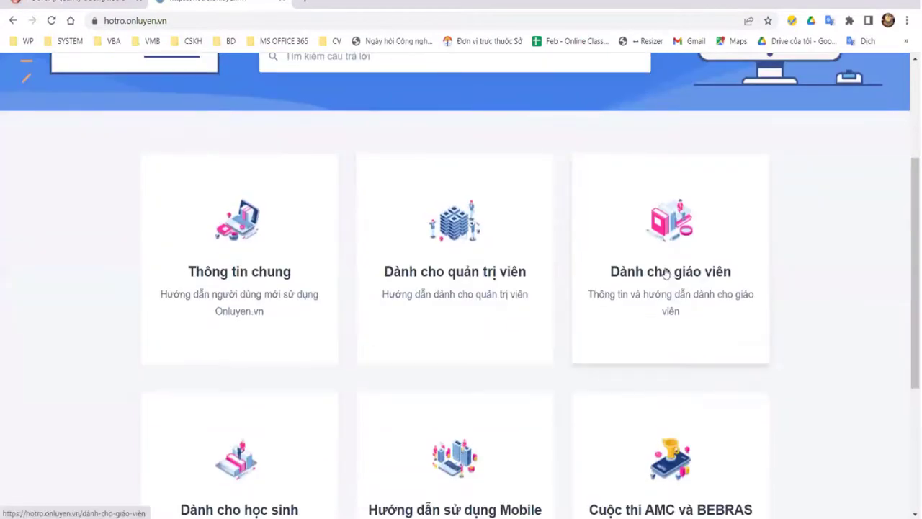
{"action": "scroll", "coordinate": [362, 168], "scroll_direction": "up", "scroll_amount": 2}
{"action": "left_click", "coordinate": [363, 181]}
{"action": "type", "text": "đưa câu"}
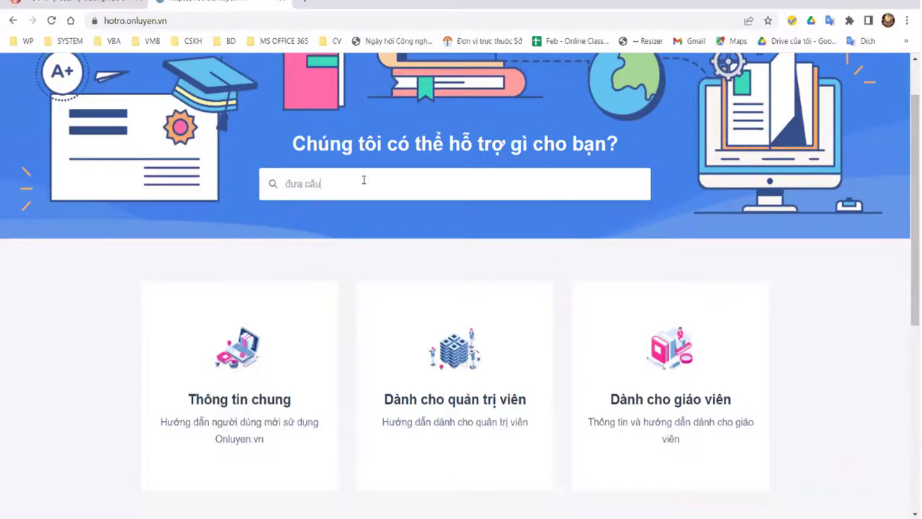
{"action": "type", "text": " hoir"}
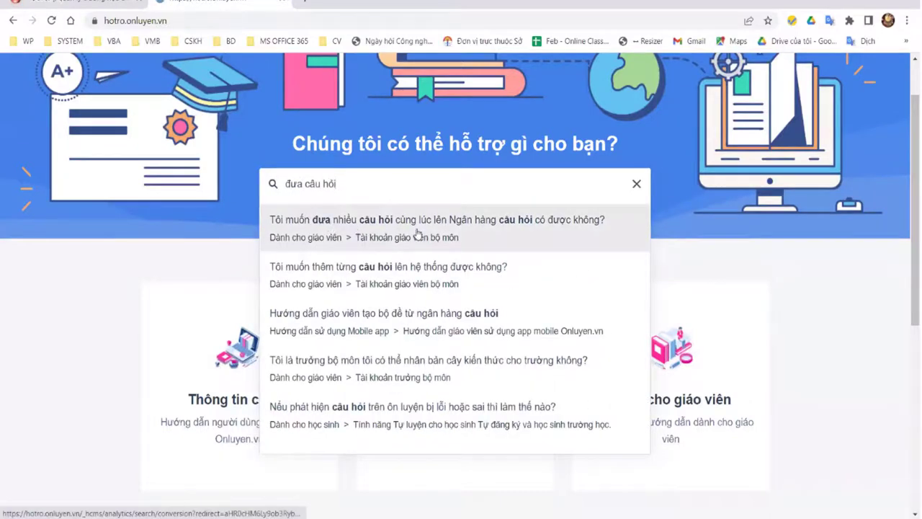
{"action": "left_click", "coordinate": [504, 232]}
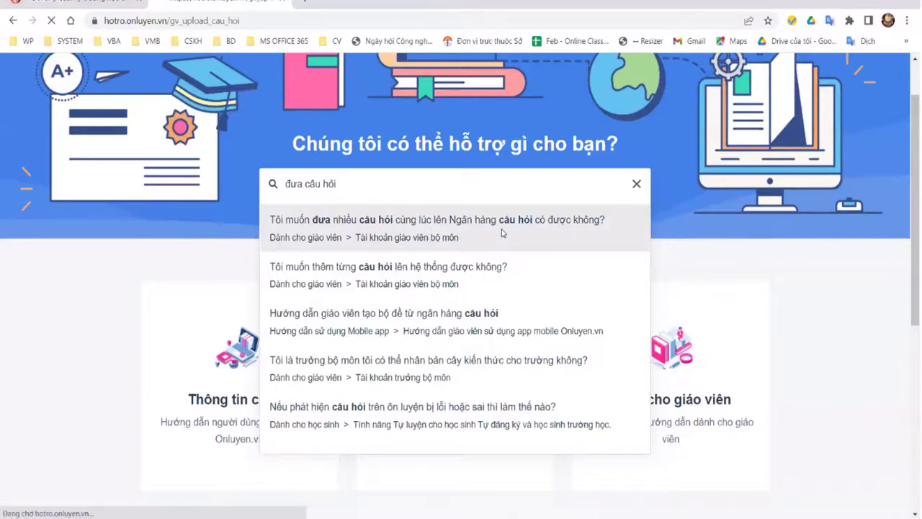
Step: Highlight the UploadQuestion download line and the sample Word file line in the article
{"action": "scroll", "coordinate": [504, 317], "scroll_direction": "down", "scroll_amount": 3}
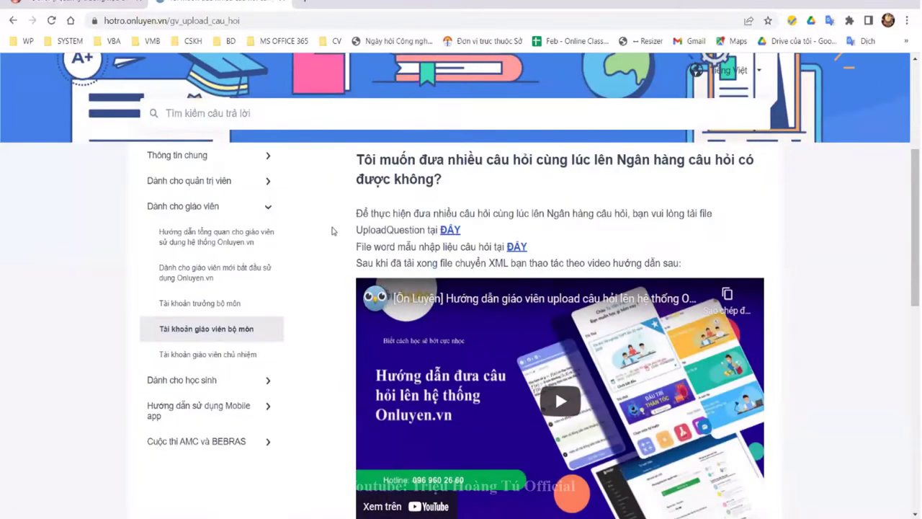
{"action": "left_click_drag", "start_coordinate": [462, 232], "coordinate": [356, 230]}
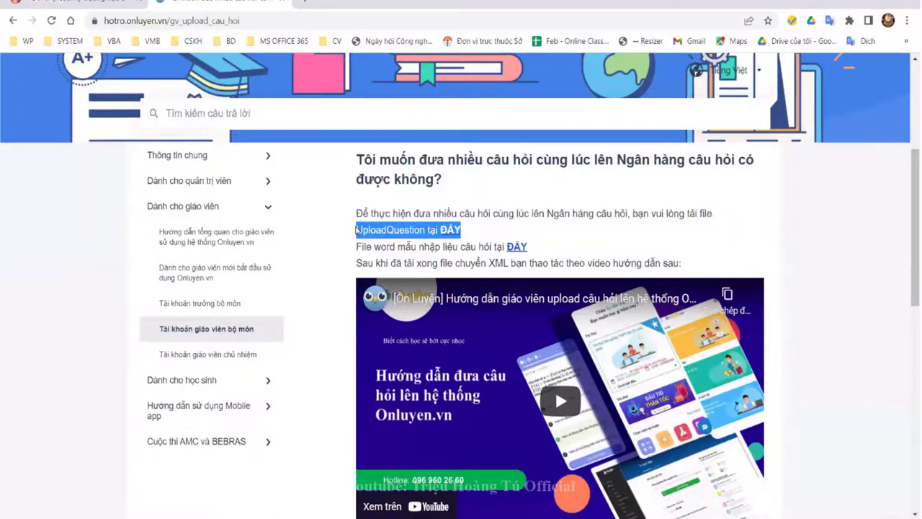
{"action": "left_click", "coordinate": [513, 240]}
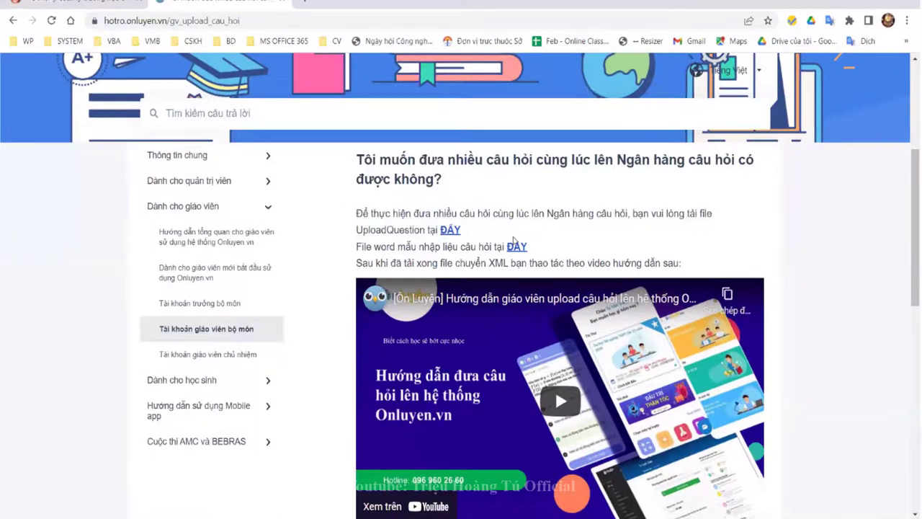
{"action": "left_click_drag", "start_coordinate": [547, 248], "coordinate": [356, 247]}
{"action": "left_click", "coordinate": [458, 202]}
Step: Play the embedded tutorial video and switch it to full screen
{"action": "scroll", "coordinate": [561, 394], "scroll_direction": "down", "scroll_amount": 2}
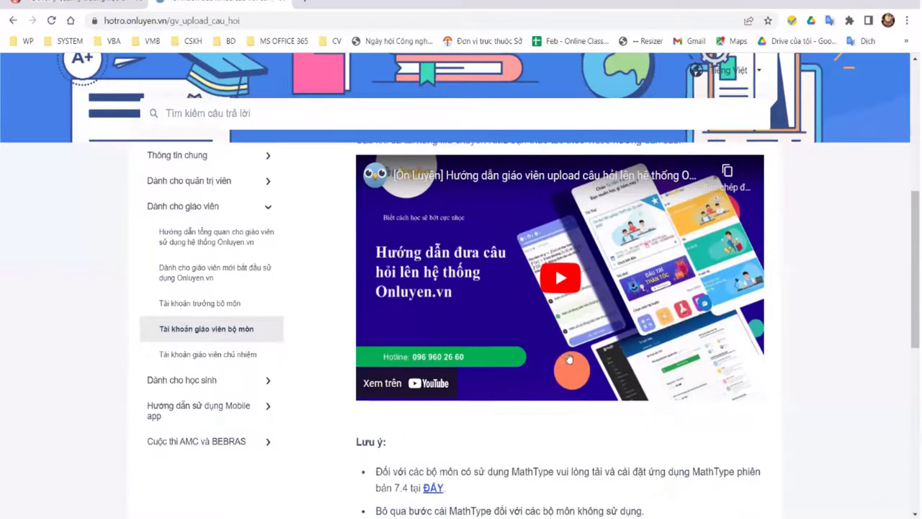
{"action": "left_click", "coordinate": [564, 273]}
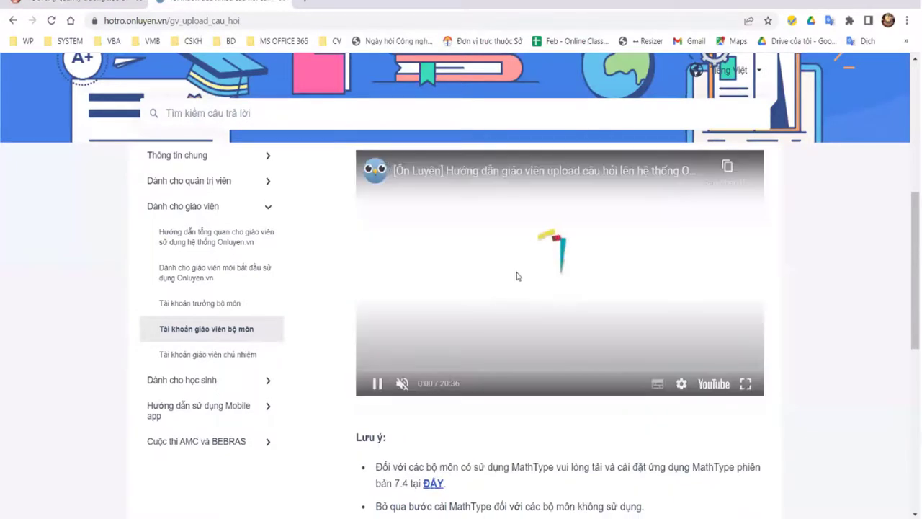
{"action": "scroll", "coordinate": [518, 410], "scroll_direction": "down", "scroll_amount": 2}
{"action": "left_click_drag", "start_coordinate": [354, 309], "coordinate": [489, 438]}
{"action": "scroll", "coordinate": [710, 403], "scroll_direction": "up", "scroll_amount": 2}
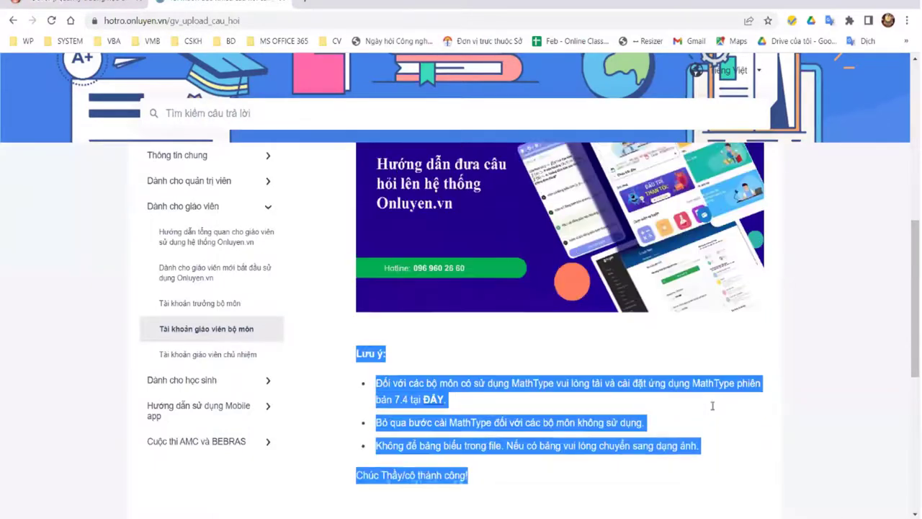
{"action": "left_click", "coordinate": [745, 385]}
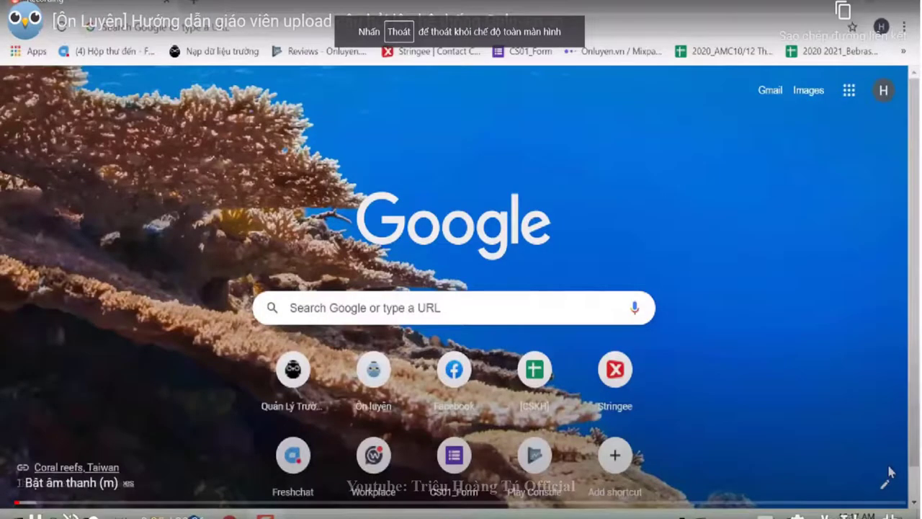
Step: Jump the tutorial to about 1:17, pause, close Video khác suggestions, and exit full screen
{"action": "left_click", "coordinate": [46, 502]}
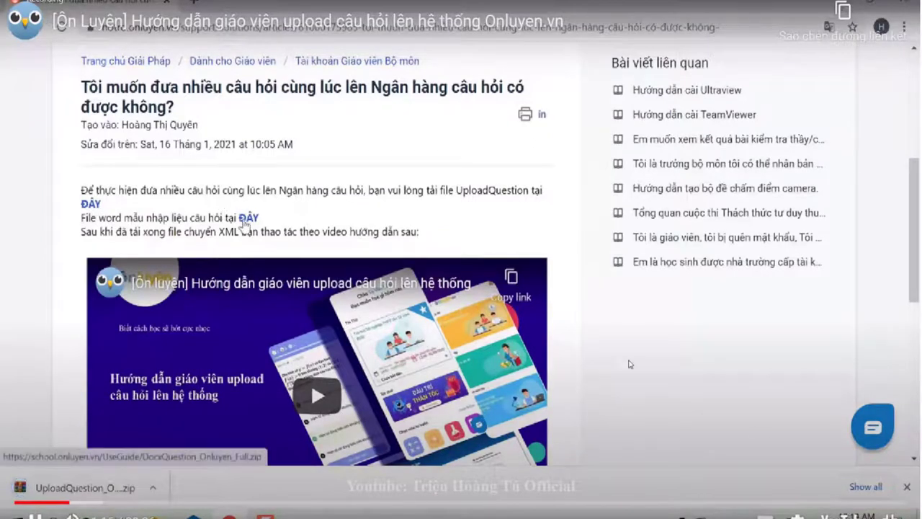
{"action": "left_click", "coordinate": [629, 353]}
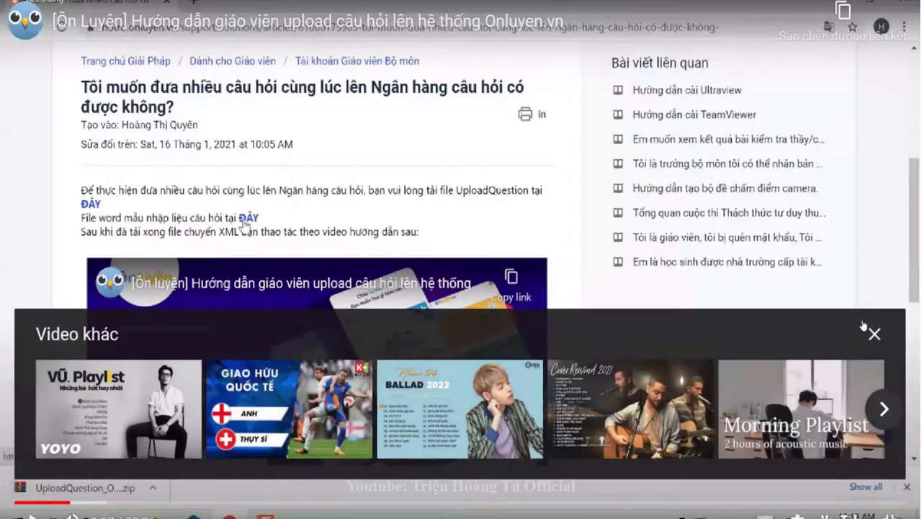
{"action": "left_click", "coordinate": [874, 335]}
{"action": "key", "text": "Escape"}
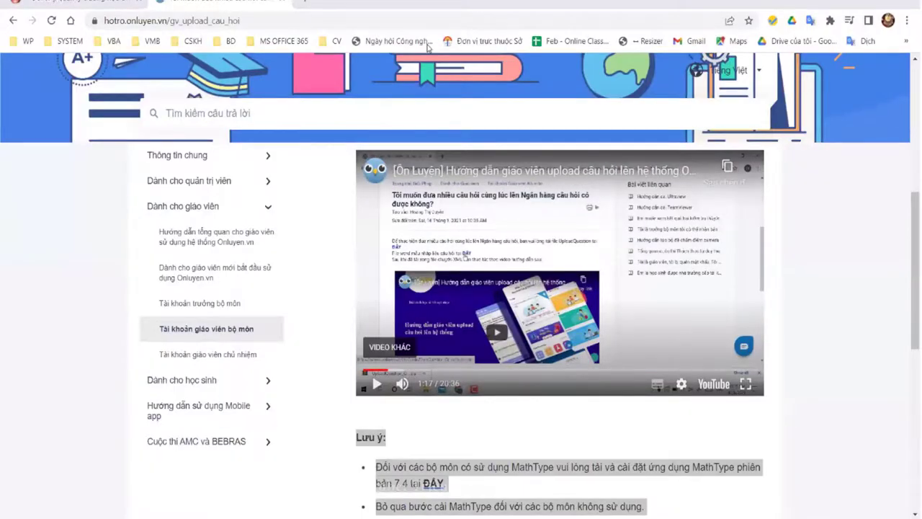
Step: Load the help centre home page from the address bar and open the administrator guides
{"action": "left_click", "coordinate": [263, 21]}
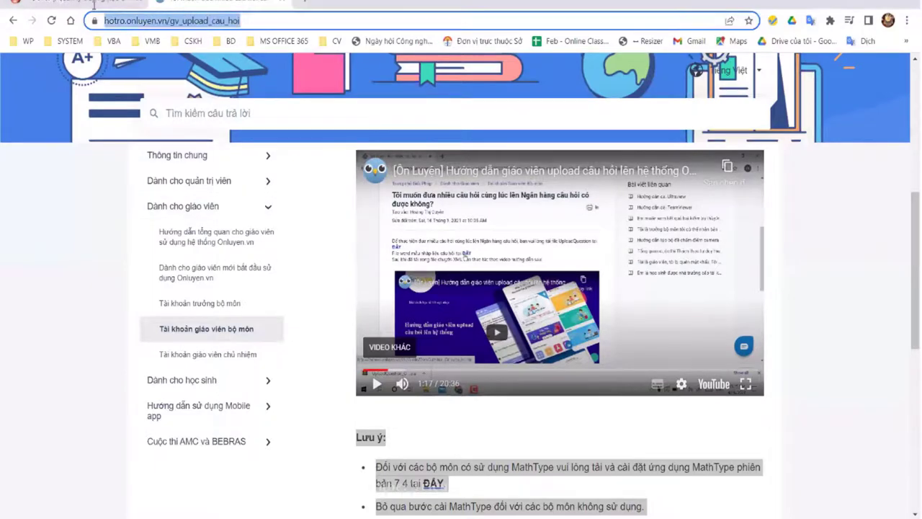
{"action": "type", "text": "hot"}
{"action": "key", "text": "Return"}
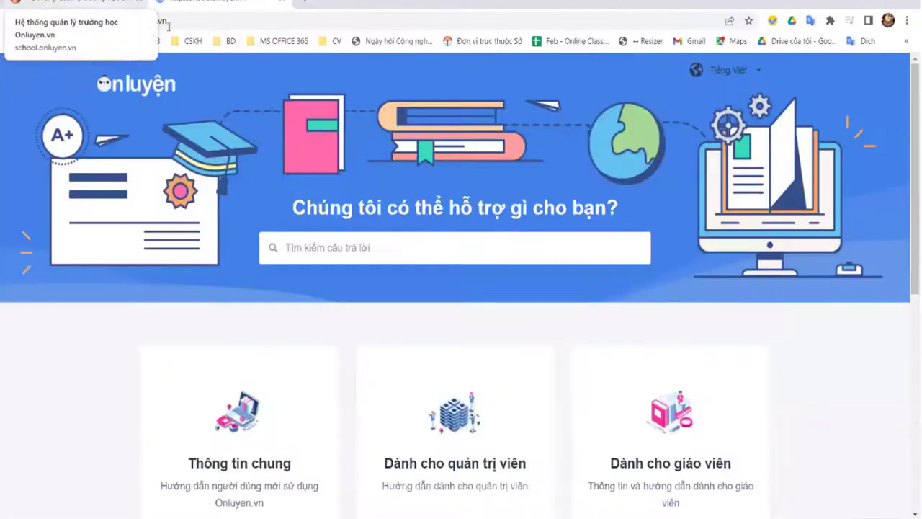
{"action": "left_click", "coordinate": [177, 21]}
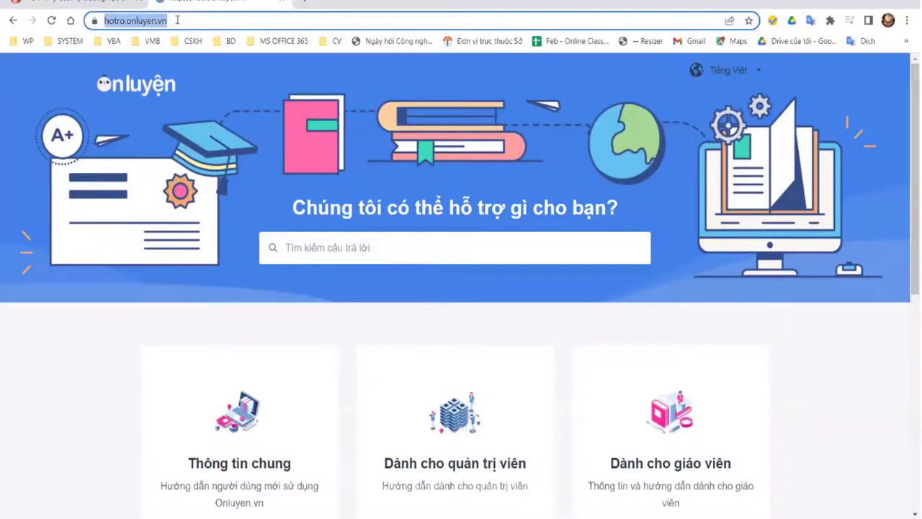
{"action": "left_click", "coordinate": [270, 88]}
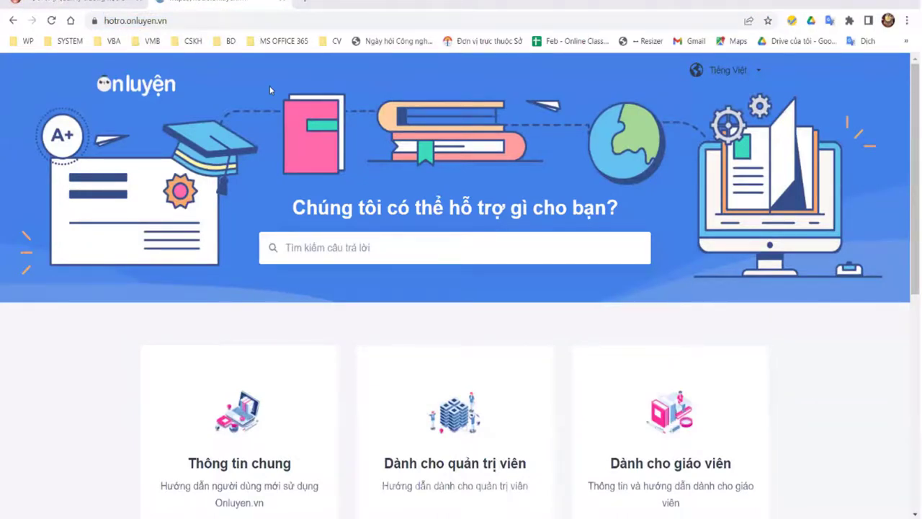
{"action": "scroll", "coordinate": [595, 360], "scroll_direction": "down", "scroll_amount": 3}
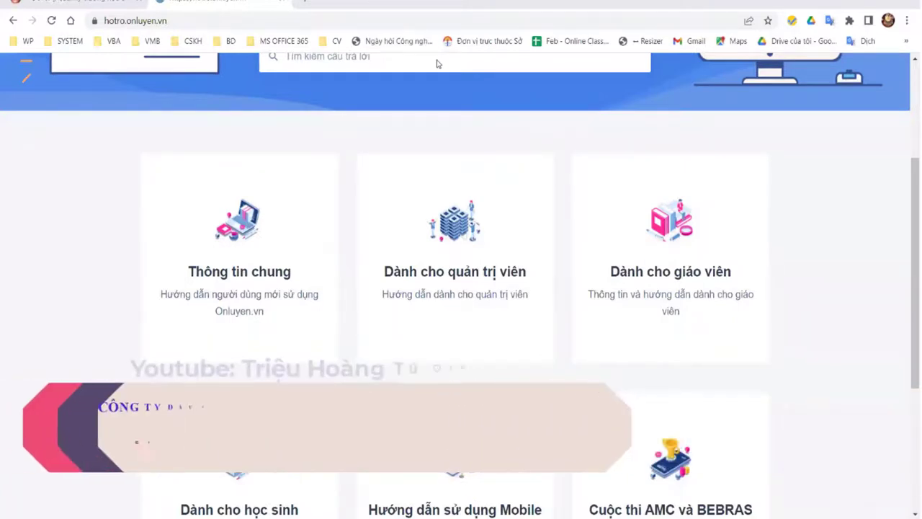
{"action": "left_click", "coordinate": [519, 257]}
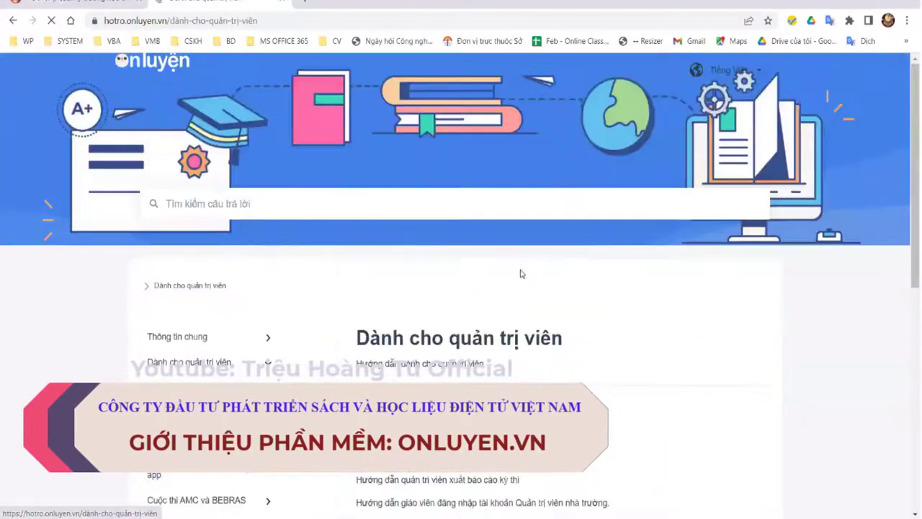
Step: Scroll through the guide pages, then go back twice to the help centre home page
{"action": "scroll", "coordinate": [517, 340], "scroll_direction": "down", "scroll_amount": 5}
{"action": "scroll", "coordinate": [505, 303], "scroll_direction": "up", "scroll_amount": 7}
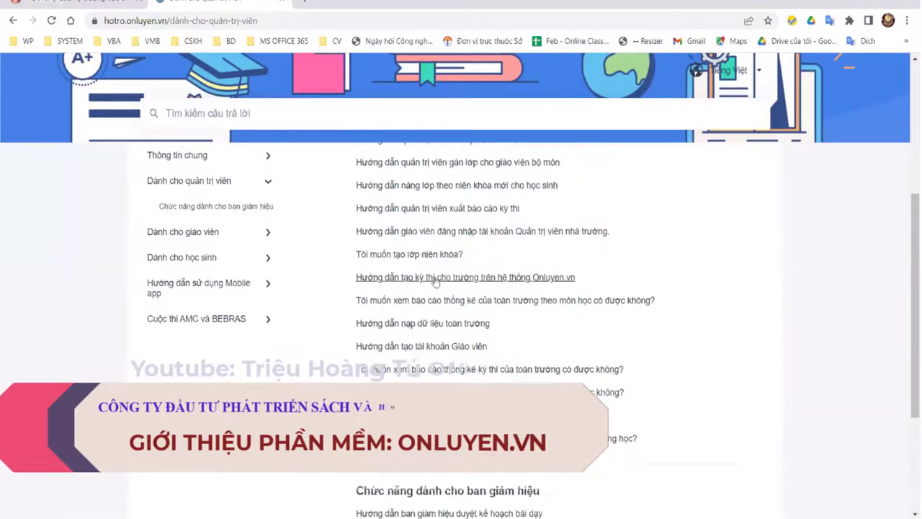
{"action": "scroll", "coordinate": [227, 200], "scroll_direction": "down", "scroll_amount": 4}
{"action": "scroll", "coordinate": [226, 200], "scroll_direction": "up", "scroll_amount": 1}
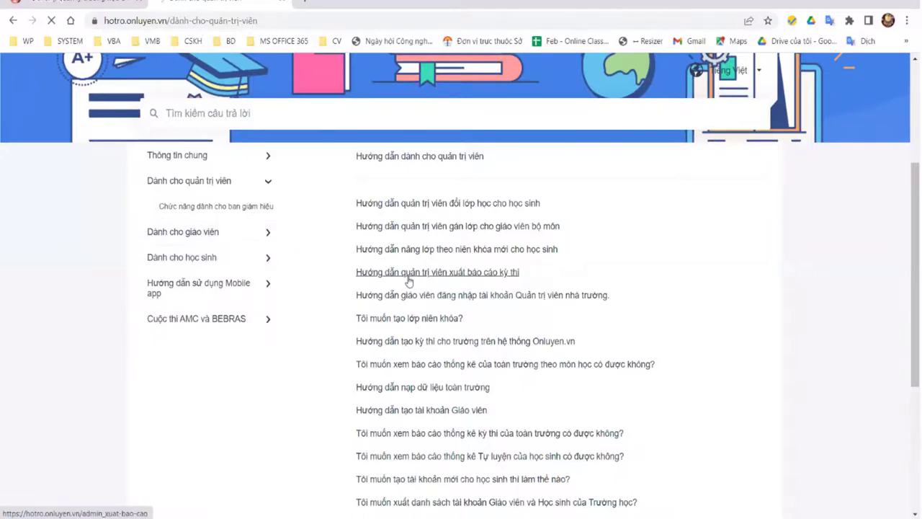
{"action": "scroll", "coordinate": [493, 353], "scroll_direction": "down", "scroll_amount": 2}
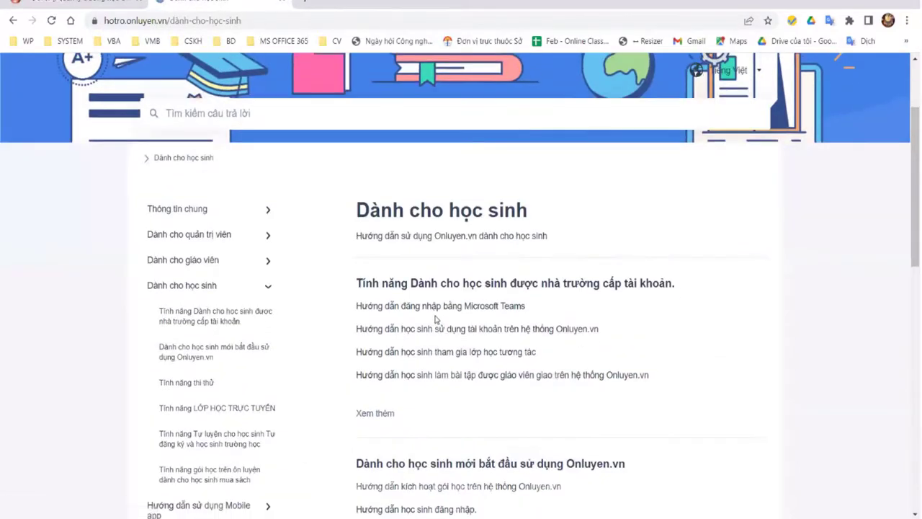
{"action": "scroll", "coordinate": [432, 315], "scroll_direction": "down", "scroll_amount": 3}
{"action": "scroll", "coordinate": [424, 311], "scroll_direction": "down", "scroll_amount": 1}
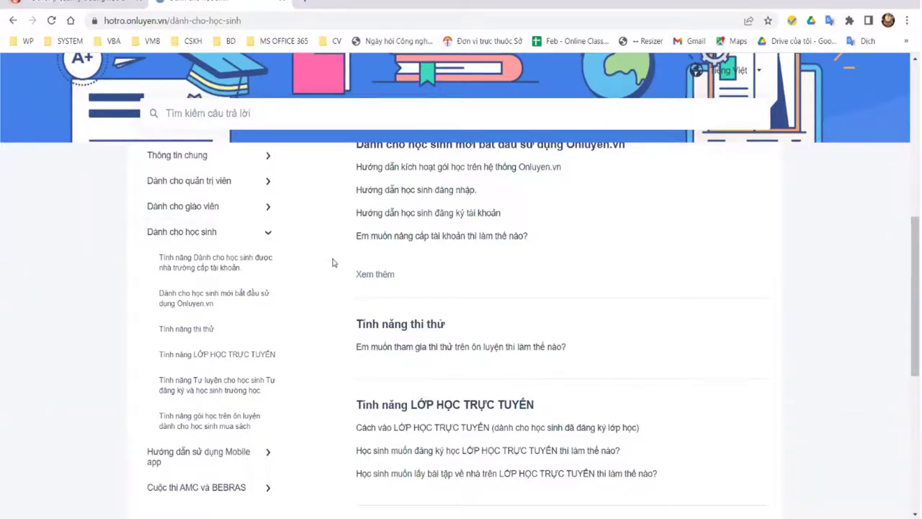
{"action": "scroll", "coordinate": [523, 278], "scroll_direction": "down", "scroll_amount": 3}
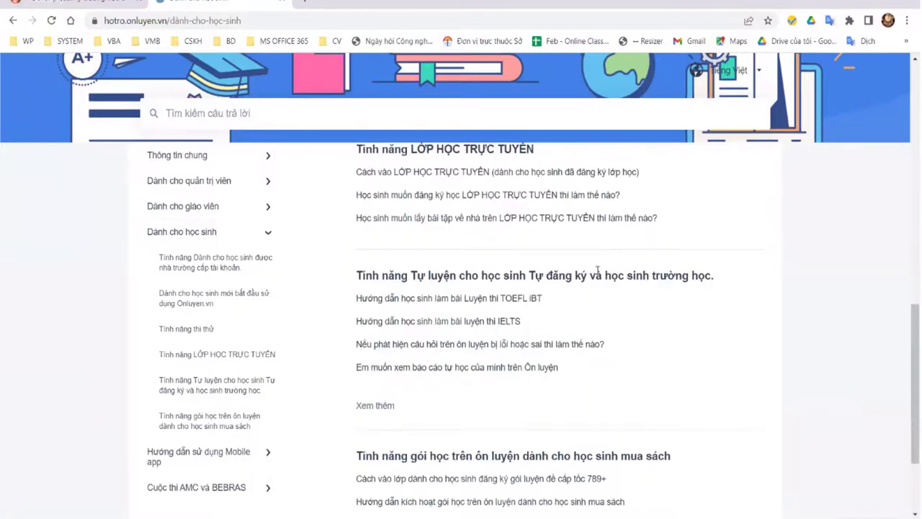
{"action": "scroll", "coordinate": [596, 280], "scroll_direction": "down", "scroll_amount": 2}
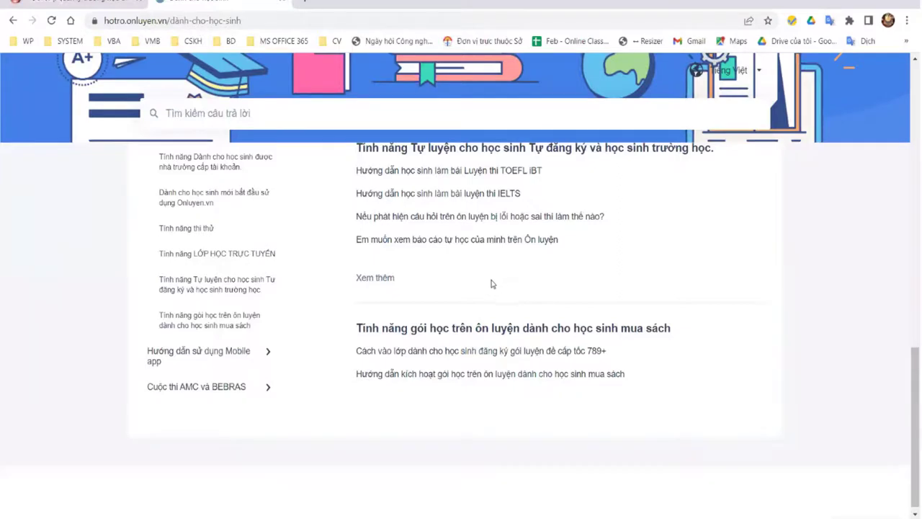
{"action": "scroll", "coordinate": [493, 283], "scroll_direction": "up", "scroll_amount": 10}
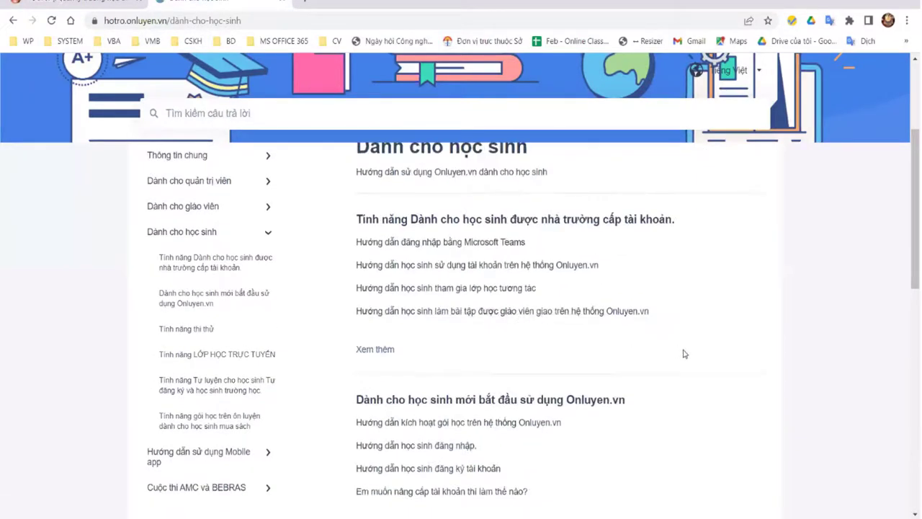
{"action": "scroll", "coordinate": [684, 354], "scroll_direction": "up", "scroll_amount": 3}
{"action": "scroll", "coordinate": [675, 351], "scroll_direction": "down", "scroll_amount": 2}
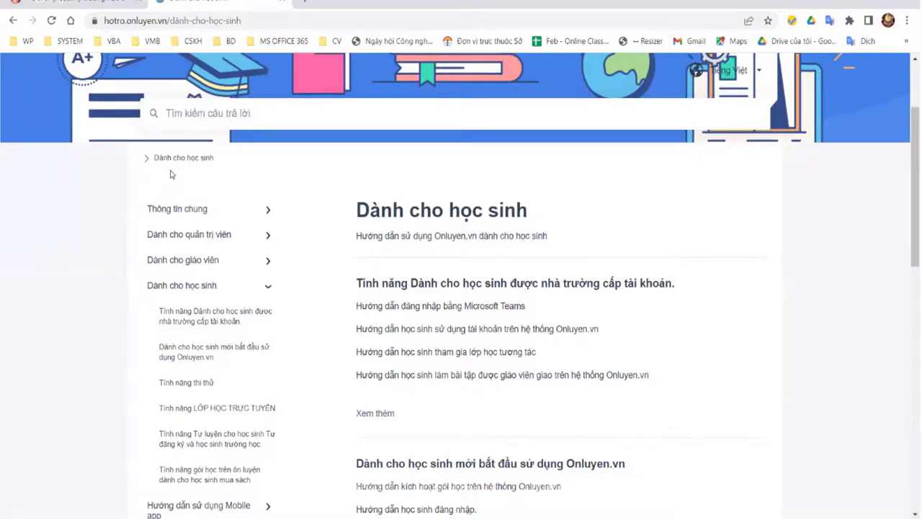
{"action": "left_click", "coordinate": [14, 22]}
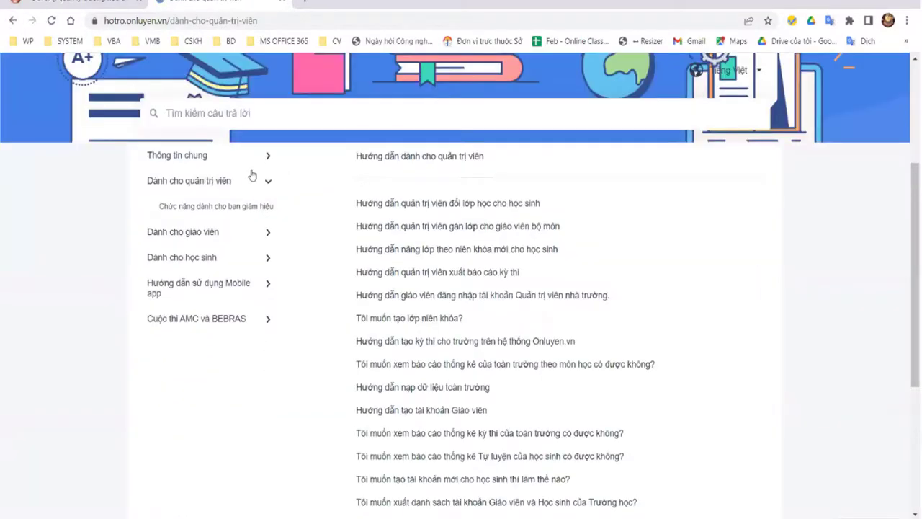
{"action": "left_click", "coordinate": [12, 20]}
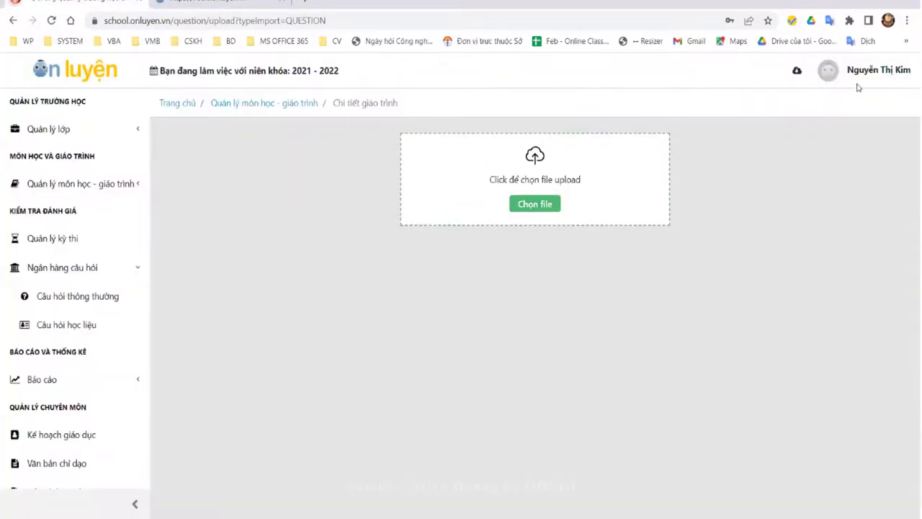
Step: Sign out of the teacher account and log back in with the saved school admin account
{"action": "left_click", "coordinate": [871, 75]}
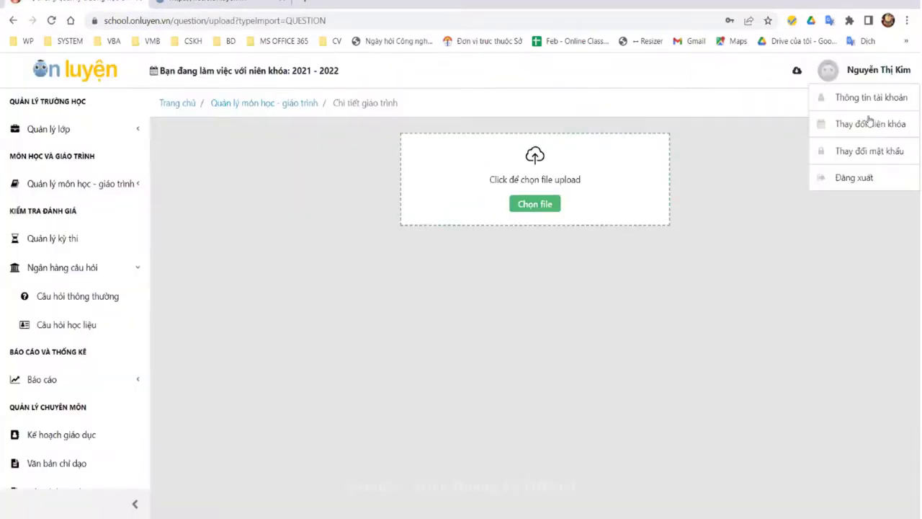
{"action": "left_click", "coordinate": [854, 177]}
{"action": "left_click", "coordinate": [473, 249]}
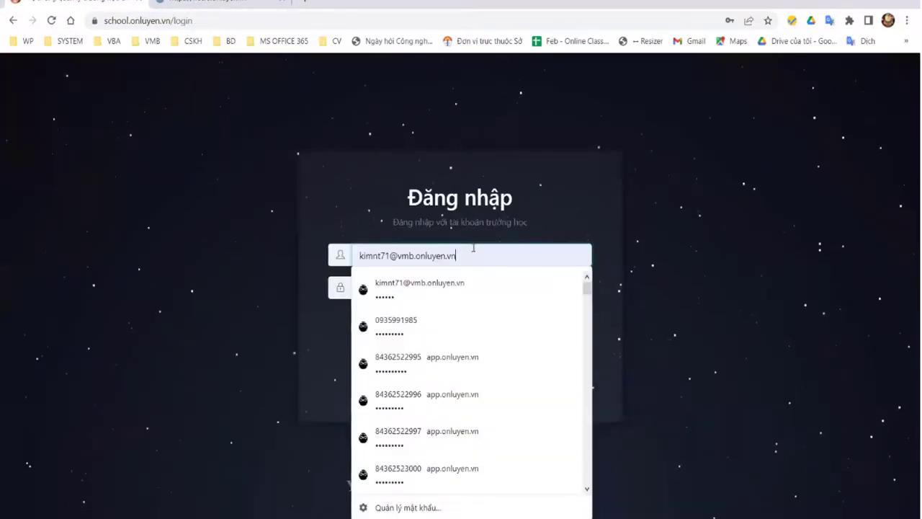
{"action": "key", "text": "ctrl+a"}
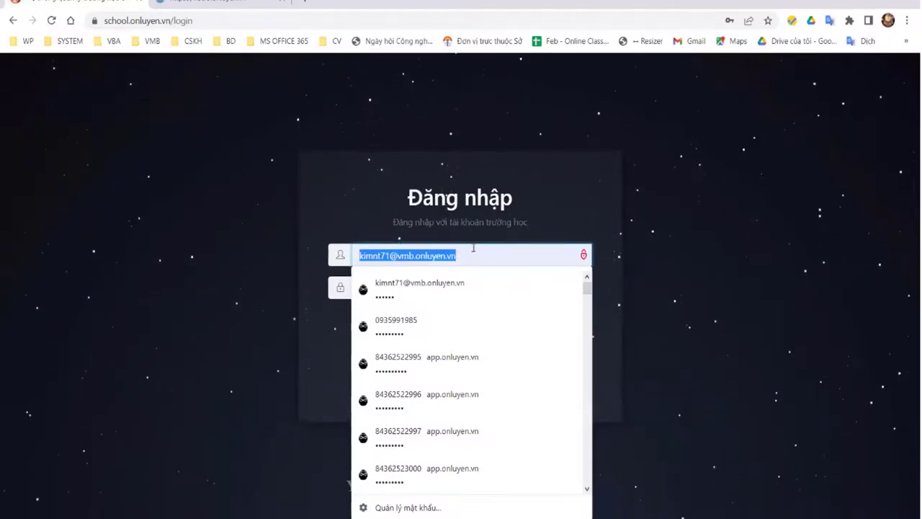
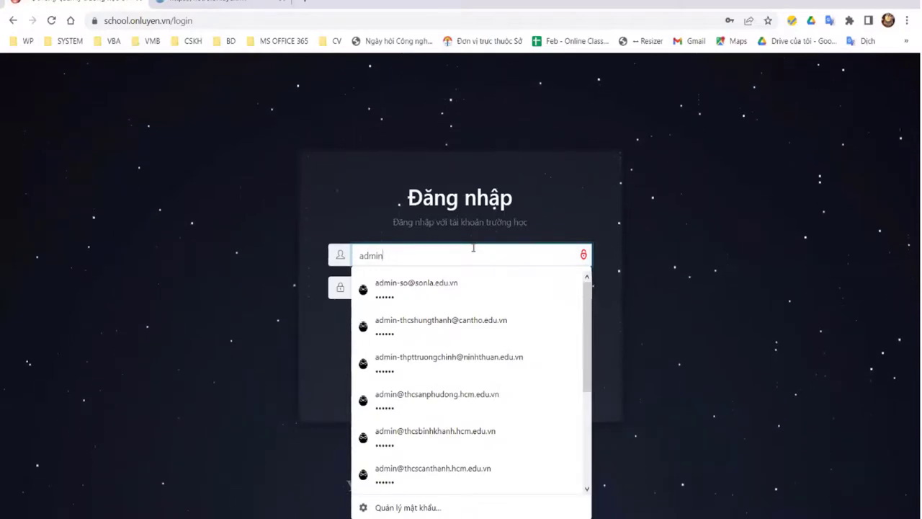
{"action": "left_click", "coordinate": [465, 303]}
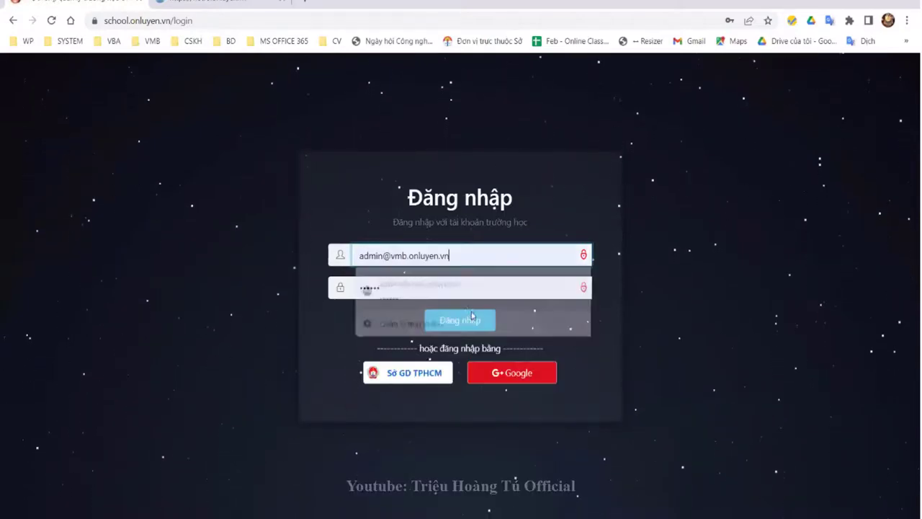
{"action": "left_click", "coordinate": [460, 321]}
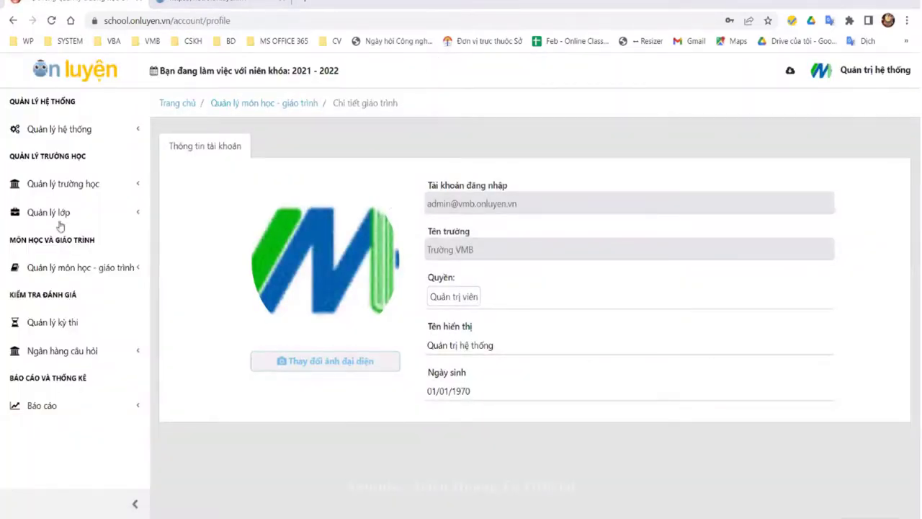
Step: Expand the Ngân hàng câu hỏi, Báo cáo and Bài tập sections in the sidebar
{"action": "left_click", "coordinate": [77, 352]}
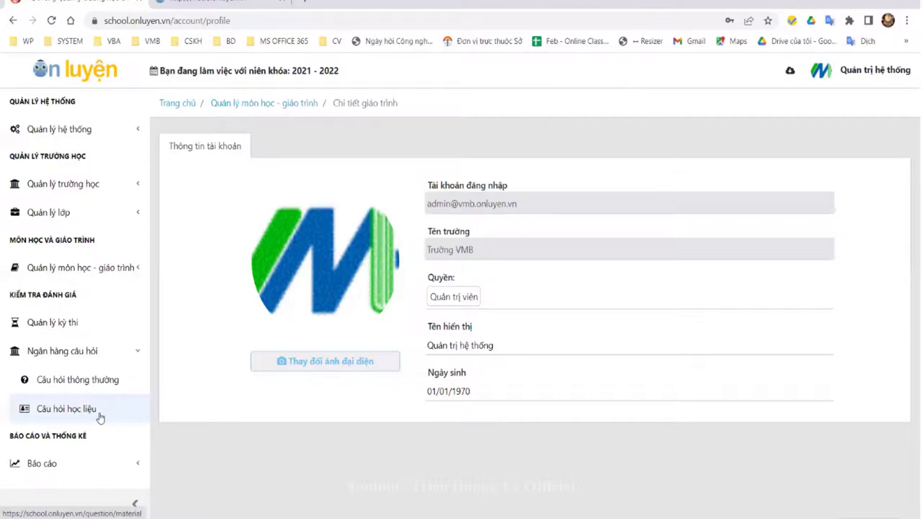
{"action": "left_click", "coordinate": [54, 462]}
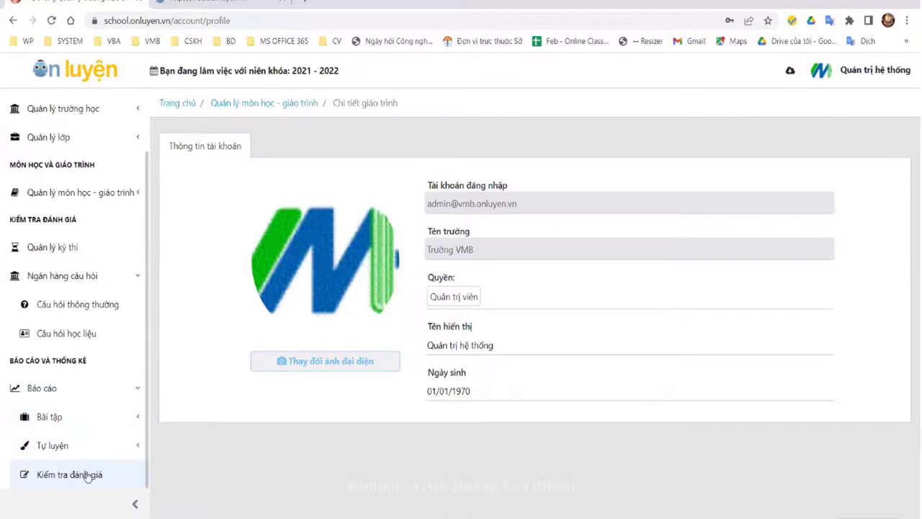
{"action": "left_click", "coordinate": [85, 417]}
{"action": "scroll", "coordinate": [115, 411], "scroll_direction": "down", "scroll_amount": 2}
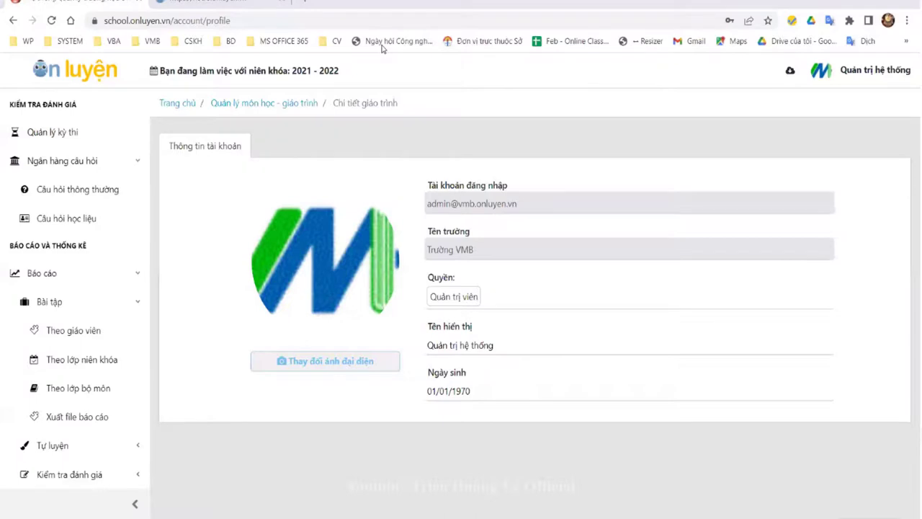
Step: Open the exercise report by teacher and look through it
{"action": "left_click", "coordinate": [99, 333]}
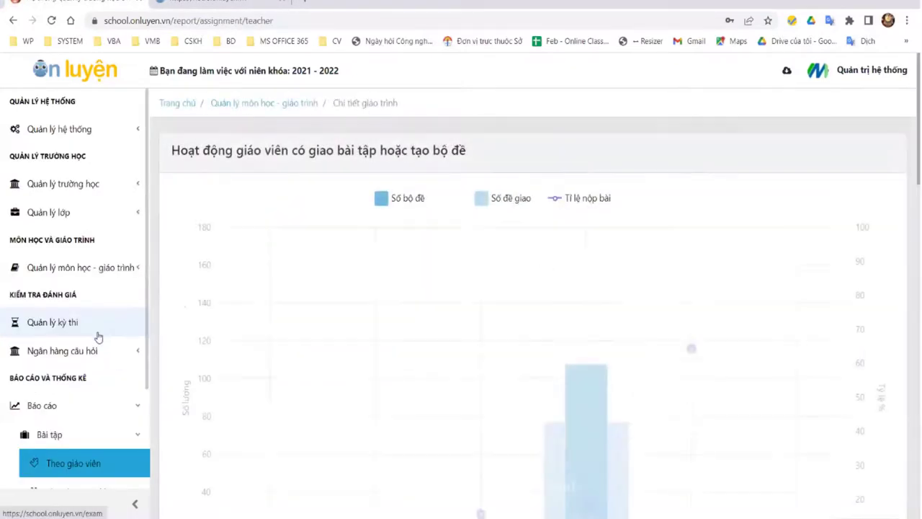
{"action": "scroll", "coordinate": [366, 278], "scroll_direction": "down", "scroll_amount": 5}
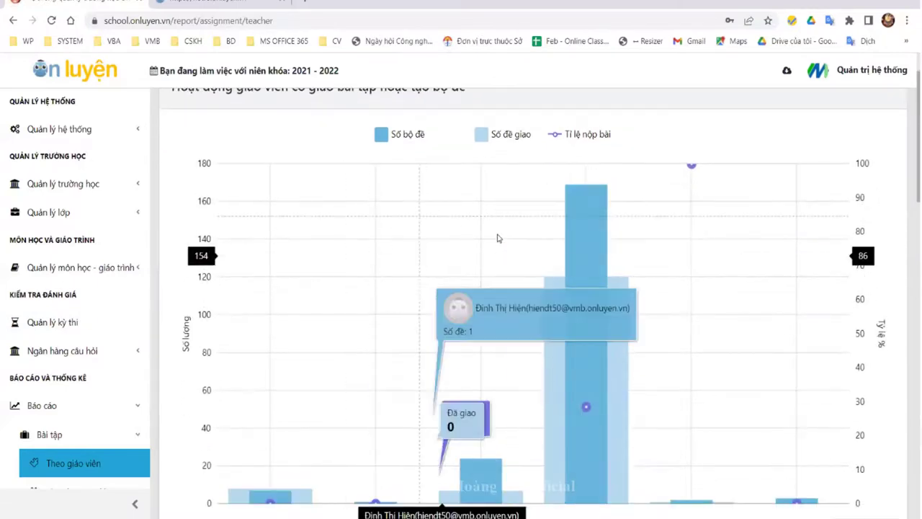
{"action": "scroll", "coordinate": [590, 184], "scroll_direction": "up", "scroll_amount": 2}
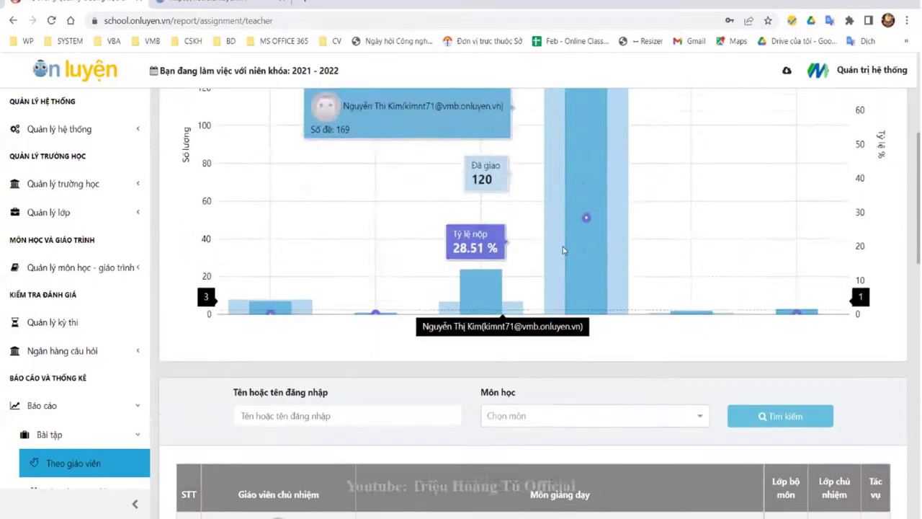
{"action": "scroll", "coordinate": [591, 185], "scroll_direction": "up", "scroll_amount": 3}
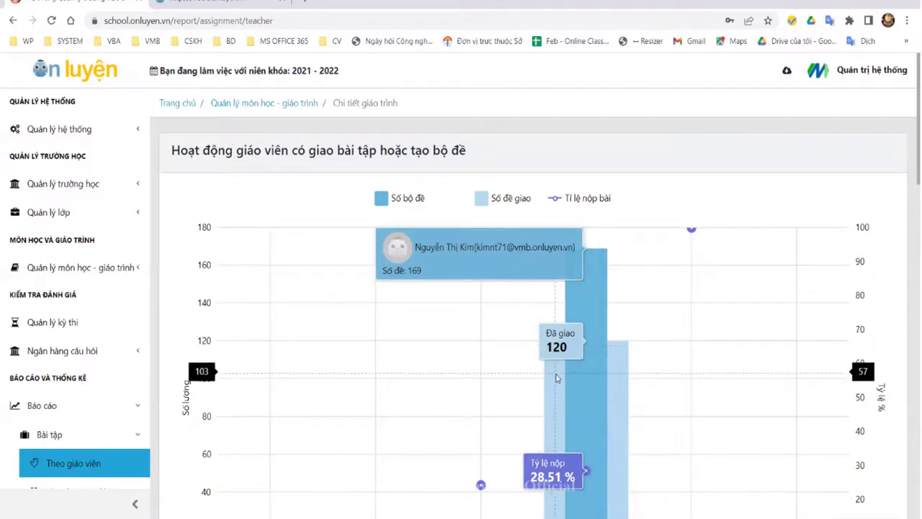
{"action": "scroll", "coordinate": [555, 377], "scroll_direction": "down", "scroll_amount": 2}
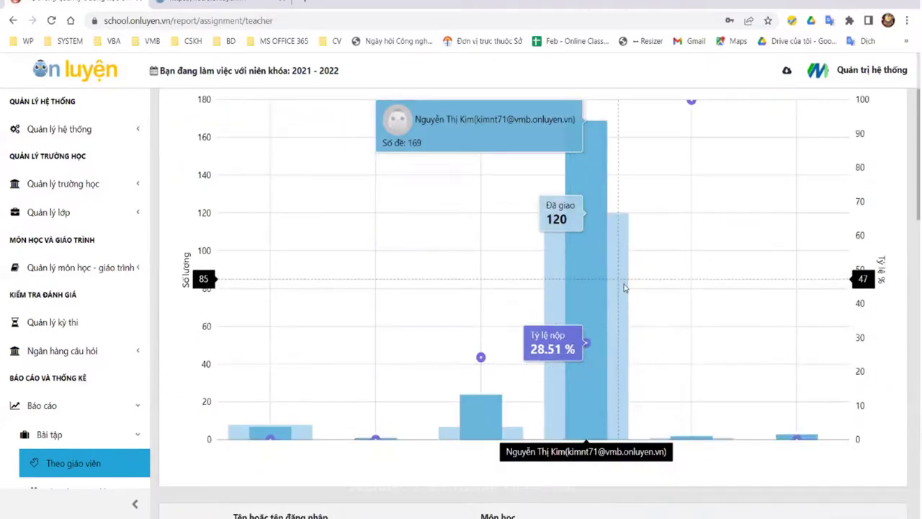
{"action": "scroll", "coordinate": [597, 285], "scroll_direction": "down", "scroll_amount": 5}
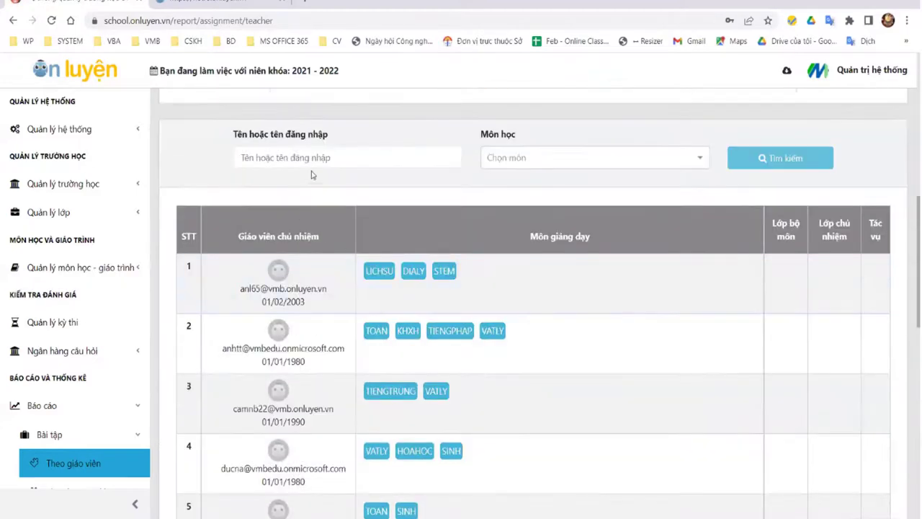
Step: Search the teacher report for names containing 'K'
{"action": "left_click", "coordinate": [321, 160]}
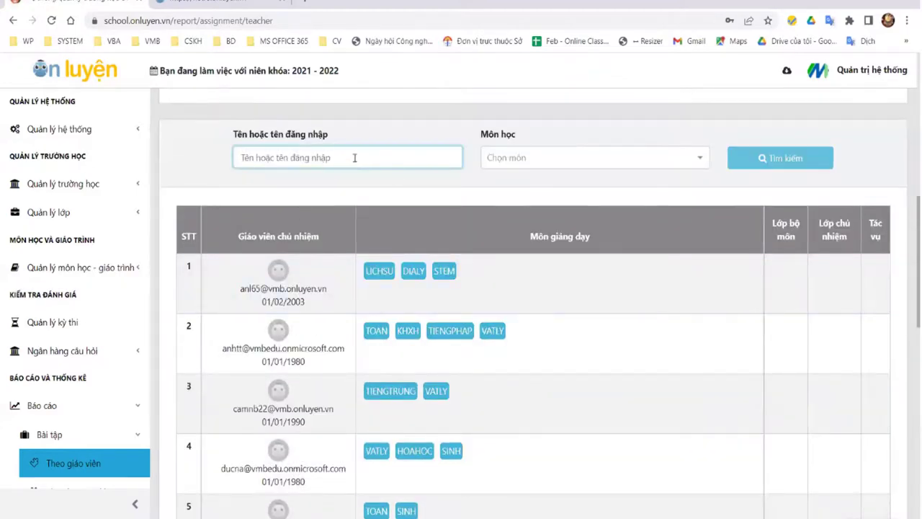
{"action": "type", "text": "Kim"}
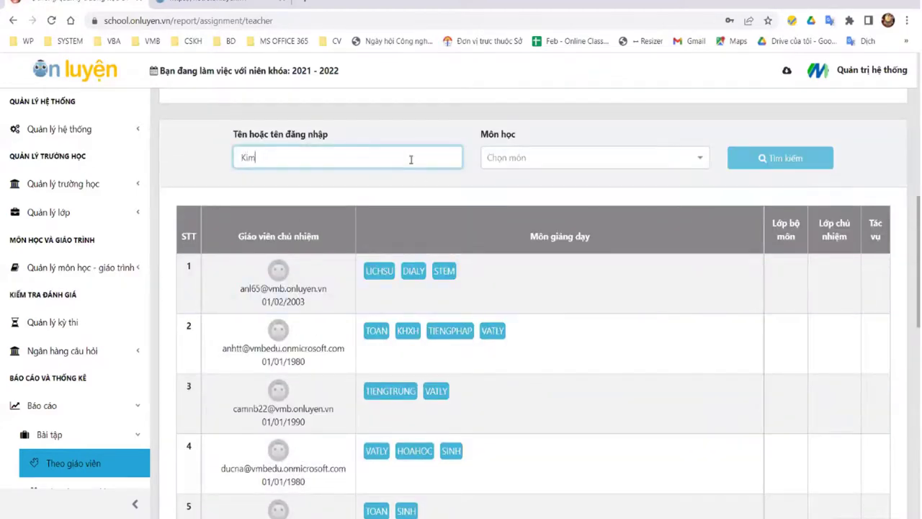
{"action": "left_click", "coordinate": [780, 158]}
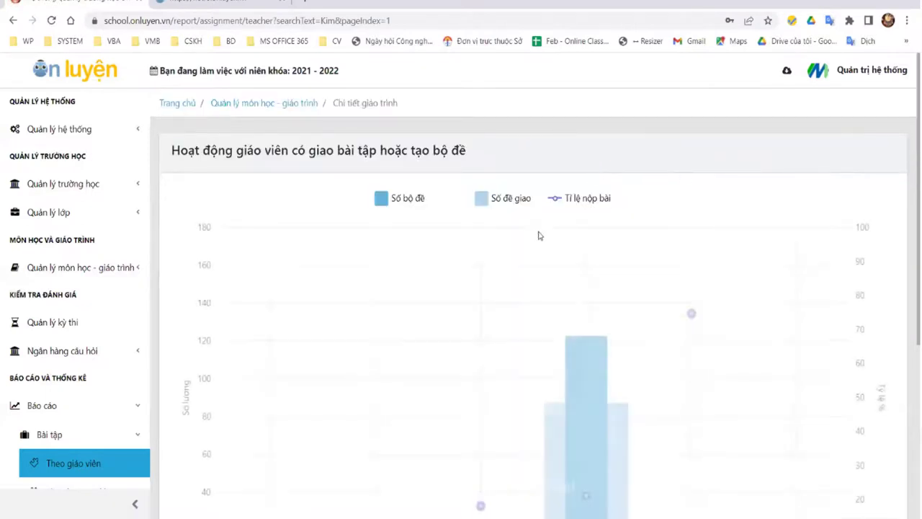
{"action": "scroll", "coordinate": [539, 236], "scroll_direction": "down", "scroll_amount": 4}
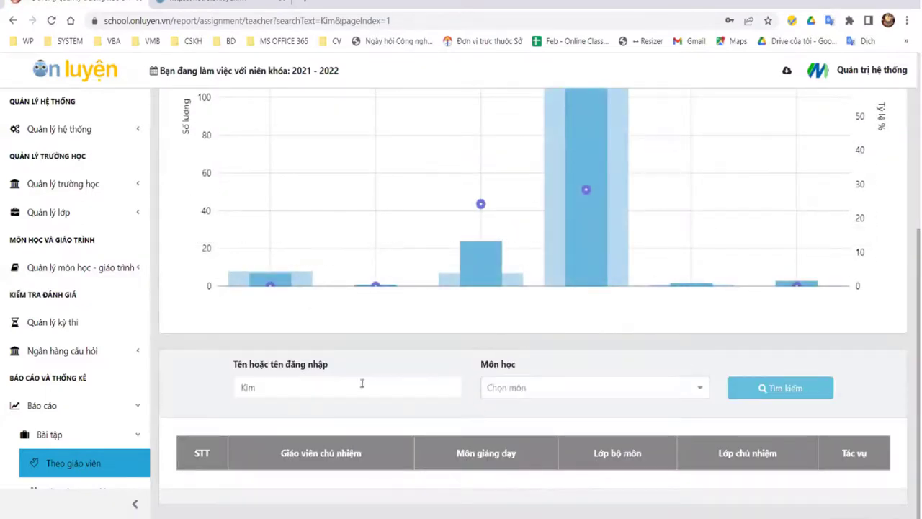
Step: Clear the name search and filter the teacher report to the Toán subject
{"action": "double_click", "coordinate": [249, 386]}
{"action": "key", "text": "BackSpace"}
{"action": "left_click", "coordinate": [595, 389]}
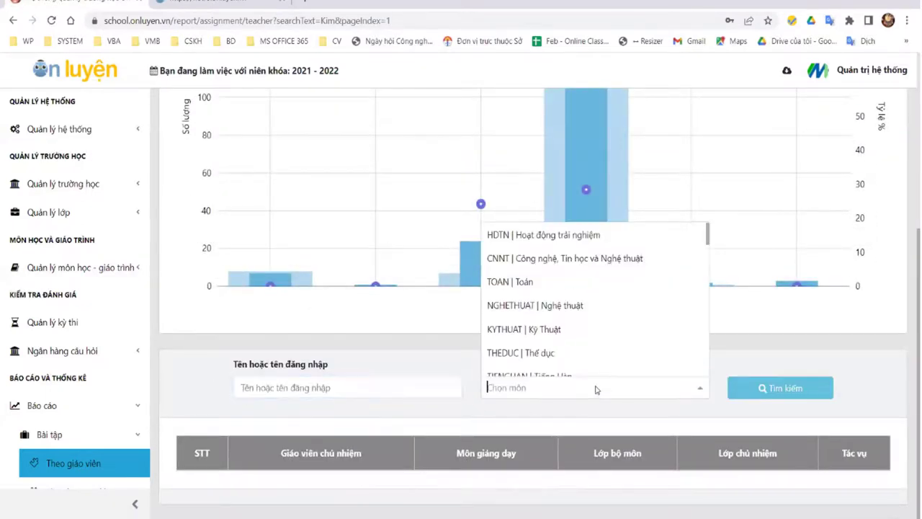
{"action": "left_click", "coordinate": [561, 281]}
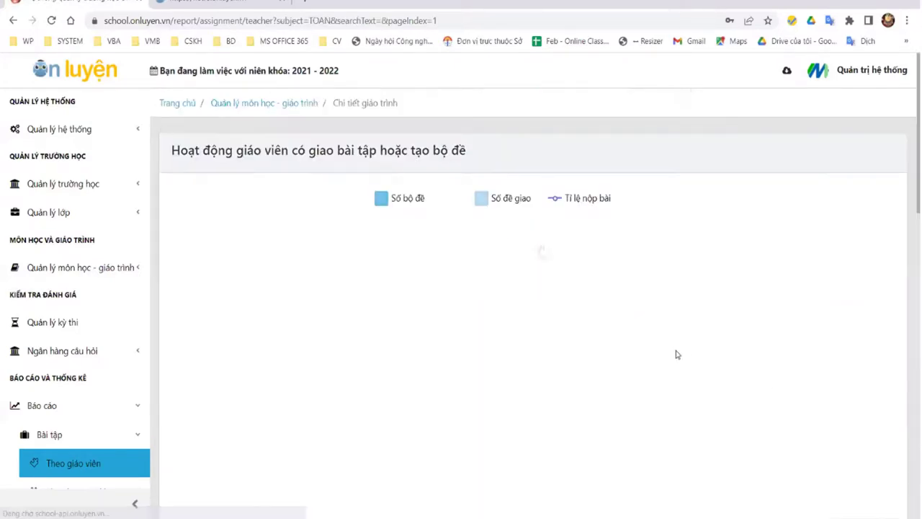
{"action": "scroll", "coordinate": [638, 339], "scroll_direction": "down", "scroll_amount": 8}
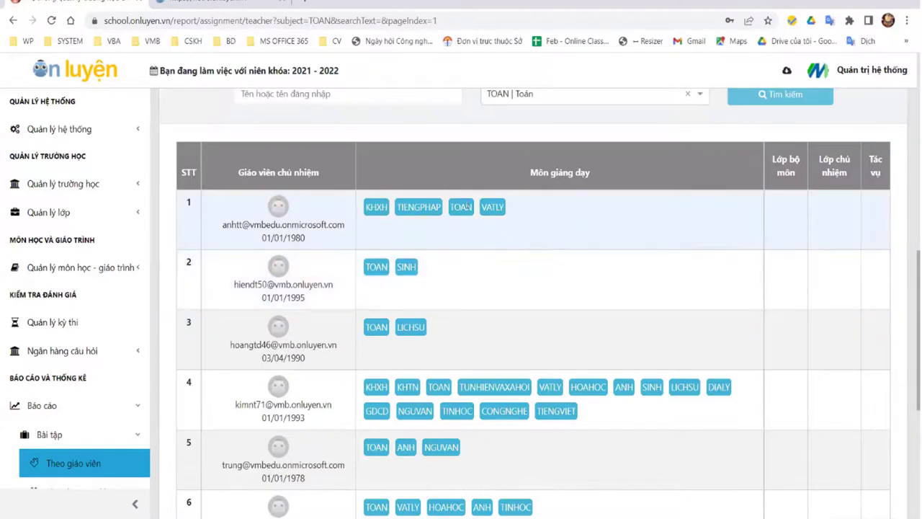
{"action": "scroll", "coordinate": [296, 339], "scroll_direction": "down", "scroll_amount": 4}
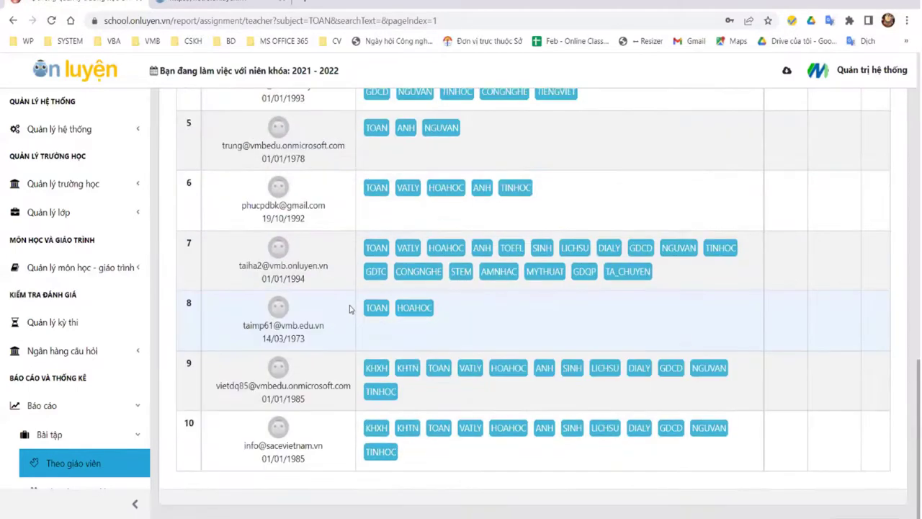
{"action": "scroll", "coordinate": [349, 308], "scroll_direction": "up", "scroll_amount": 4}
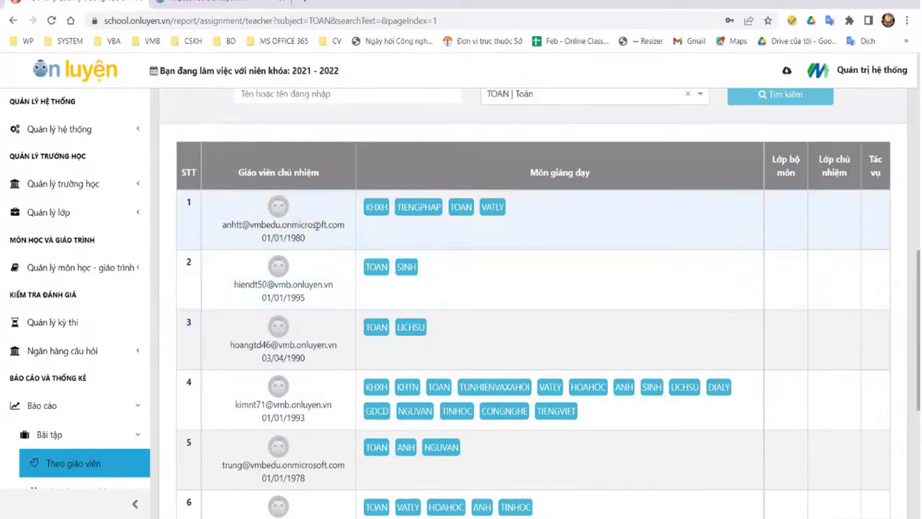
{"action": "scroll", "coordinate": [504, 331], "scroll_direction": "up", "scroll_amount": 2}
{"action": "scroll", "coordinate": [362, 332], "scroll_direction": "down", "scroll_amount": 1}
Step: Narrow the teacher report to a single teacher by searching their full name
{"action": "left_click", "coordinate": [305, 156]}
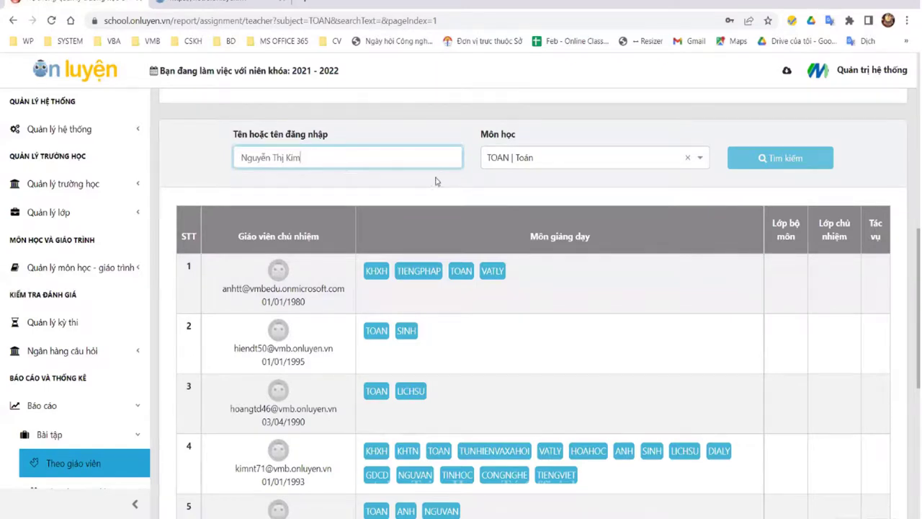
{"action": "left_click", "coordinate": [787, 159]}
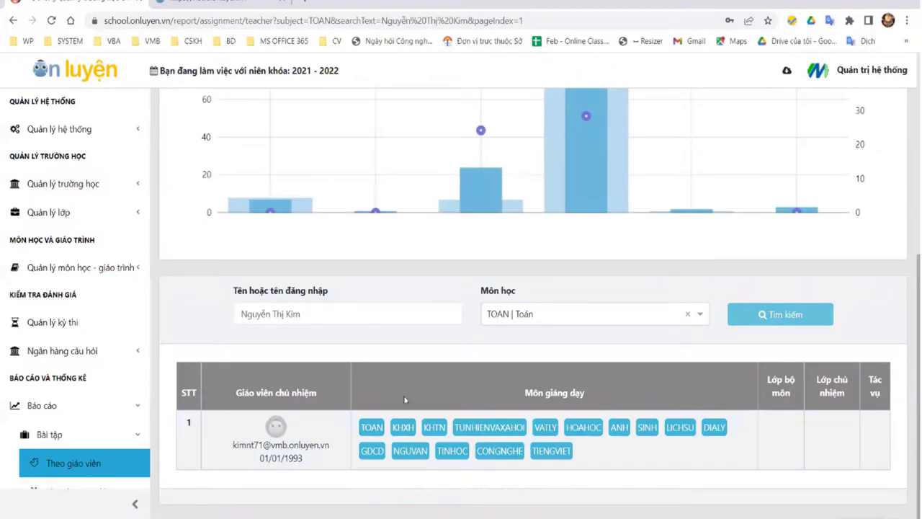
{"action": "scroll", "coordinate": [48, 418], "scroll_direction": "down", "scroll_amount": 2}
{"action": "scroll", "coordinate": [589, 224], "scroll_direction": "up", "scroll_amount": 3}
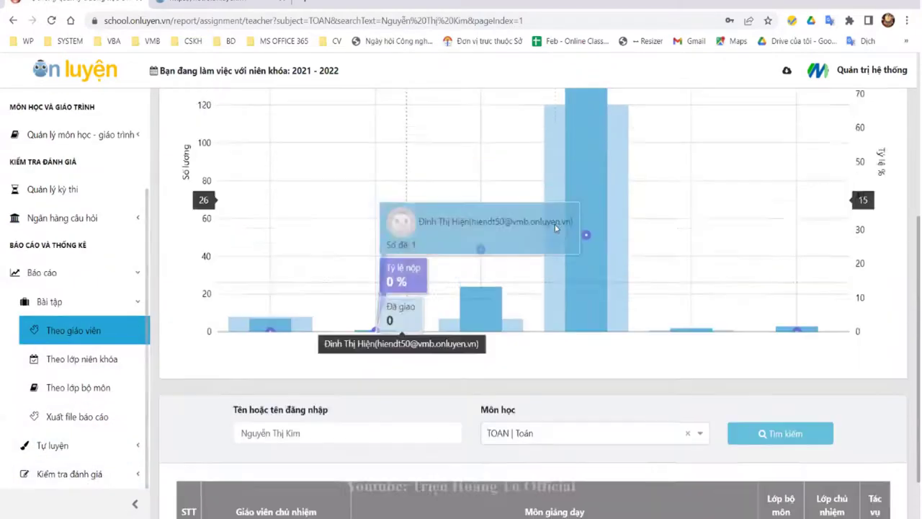
{"action": "scroll", "coordinate": [590, 224], "scroll_direction": "up", "scroll_amount": 2}
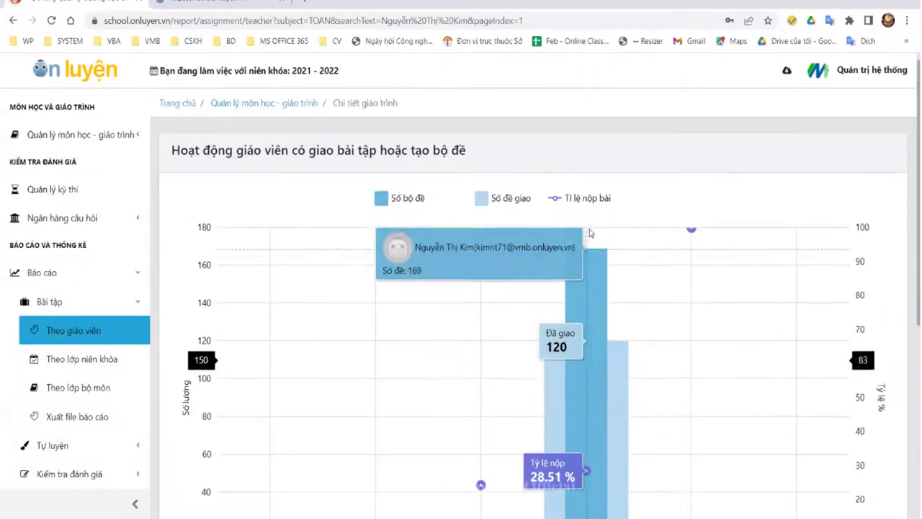
Step: Toggle the Số đề giao and Số bộ đề chart series, then open the Theo lớp niên khóa report
{"action": "left_click", "coordinate": [489, 200]}
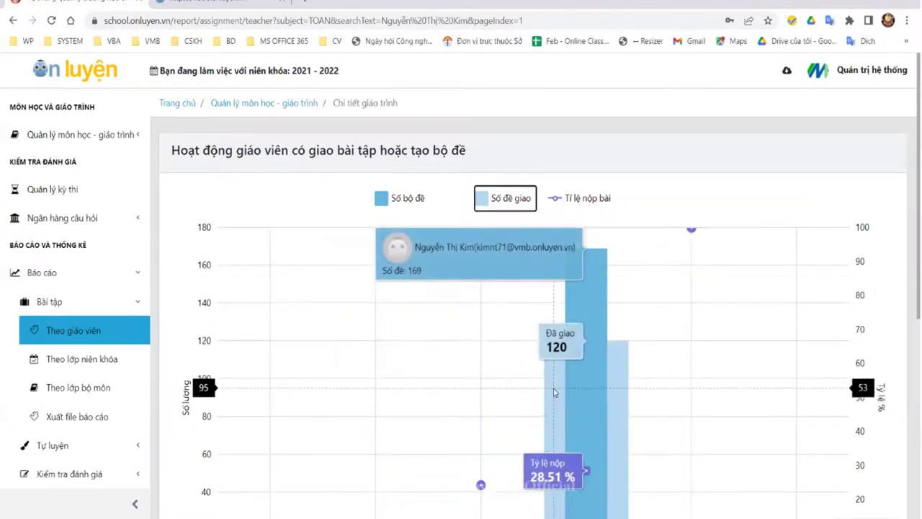
{"action": "left_click", "coordinate": [384, 203]}
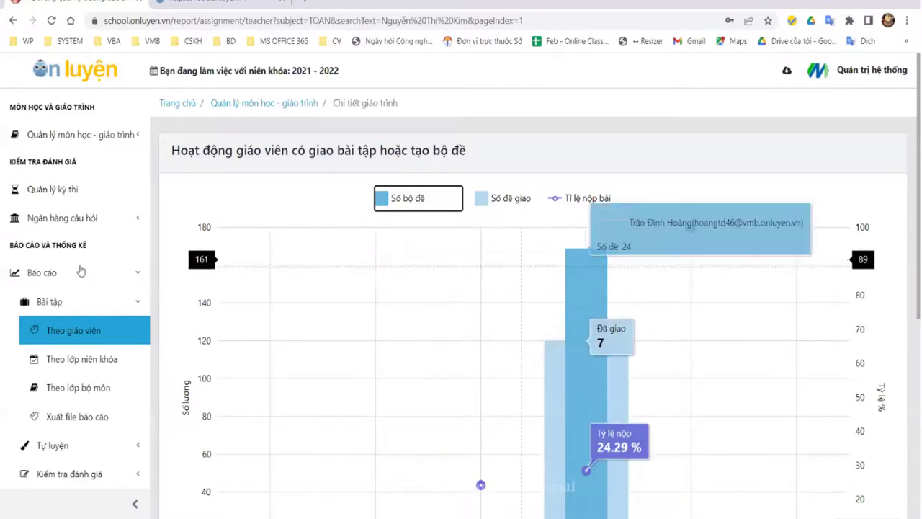
{"action": "scroll", "coordinate": [261, 232], "scroll_direction": "down", "scroll_amount": 2}
{"action": "left_click", "coordinate": [64, 362]}
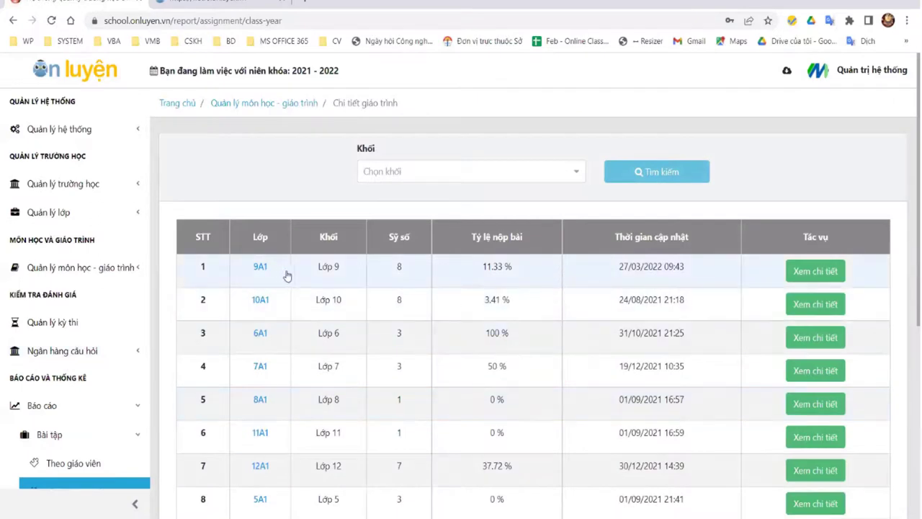
Step: Open class 9A1's detailed assignment report and view its per-student score report
{"action": "left_click", "coordinate": [834, 272]}
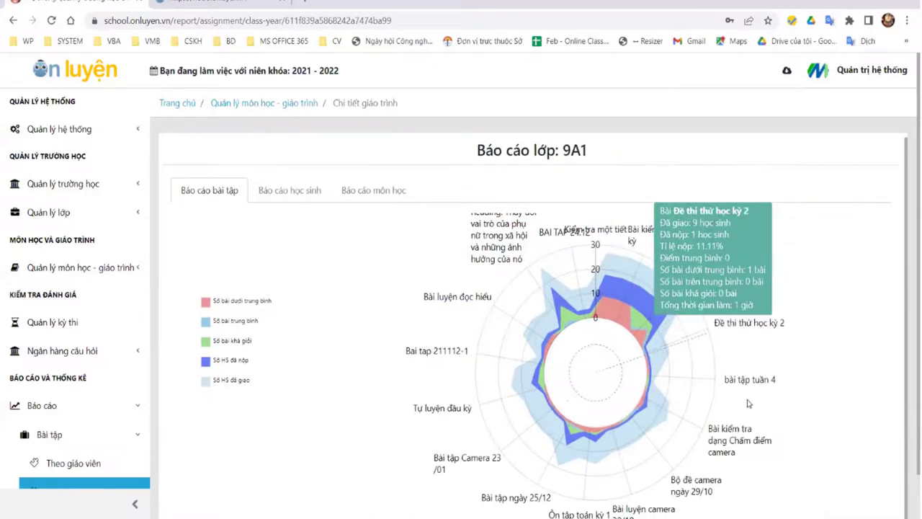
{"action": "scroll", "coordinate": [720, 325], "scroll_direction": "down", "scroll_amount": 1}
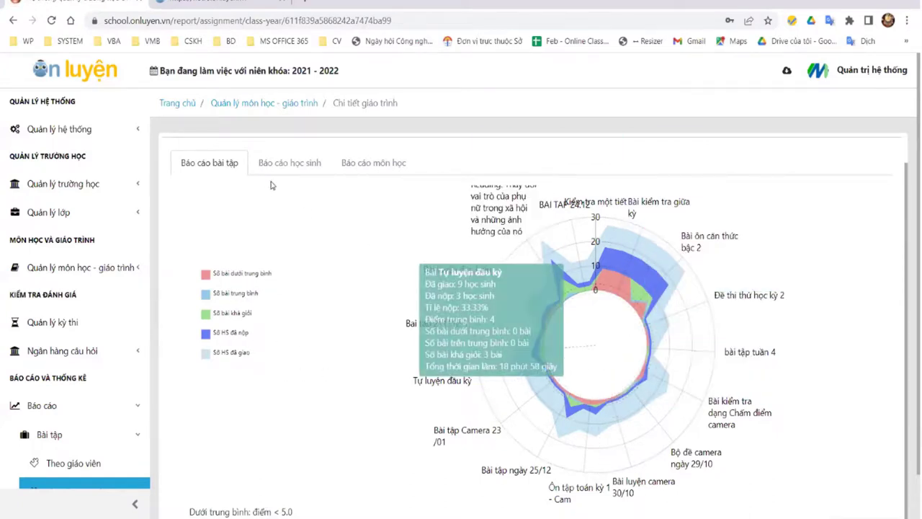
{"action": "left_click", "coordinate": [287, 163]}
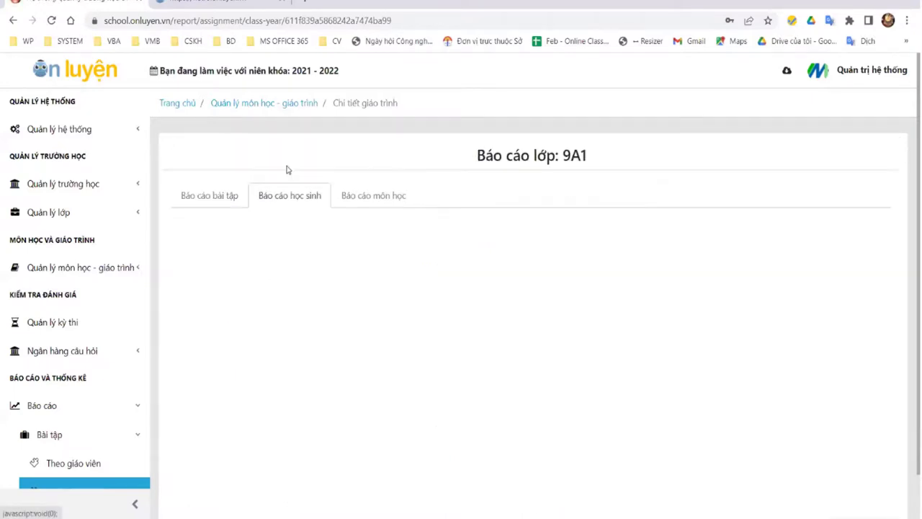
{"action": "scroll", "coordinate": [512, 336], "scroll_direction": "down", "scroll_amount": 1}
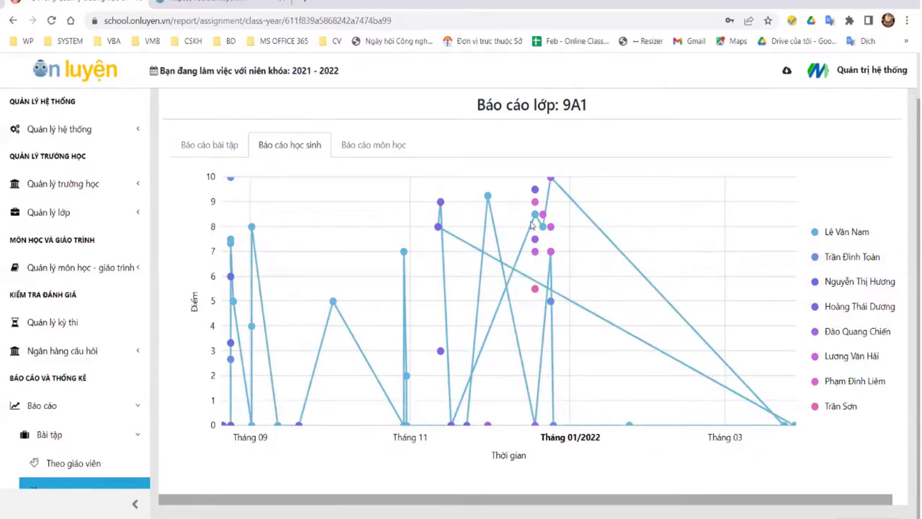
Step: View 9A1's per-subject report, then open the assignment report by subject class
{"action": "left_click", "coordinate": [375, 150]}
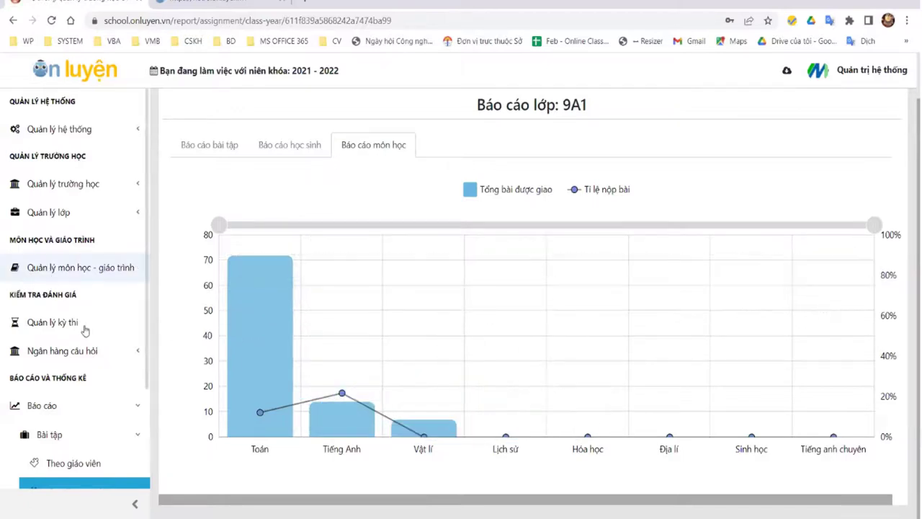
{"action": "scroll", "coordinate": [76, 431], "scroll_direction": "down", "scroll_amount": 2}
{"action": "left_click", "coordinate": [94, 389]}
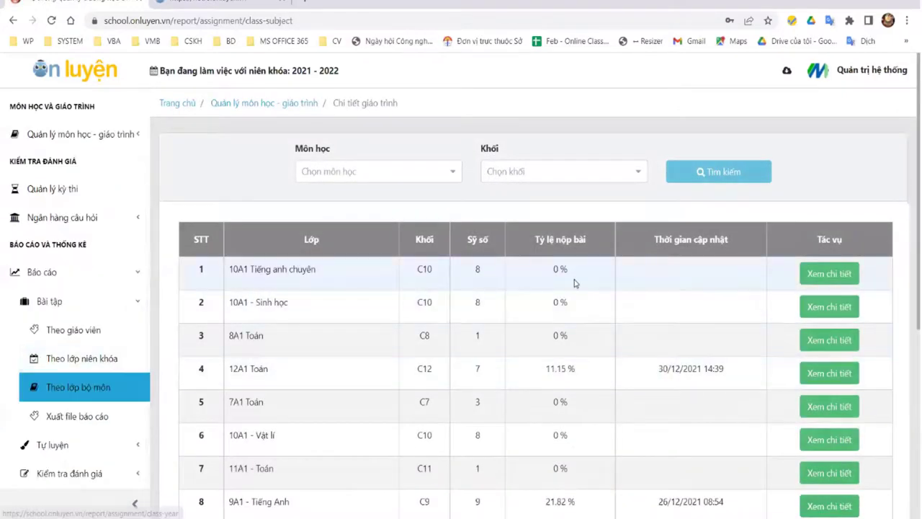
Step: Filter the Theo lớp bộ môn report to Toán and Lớp 9, then open 9A1 - Toán details
{"action": "left_click", "coordinate": [82, 356]}
{"action": "left_click", "coordinate": [77, 439]}
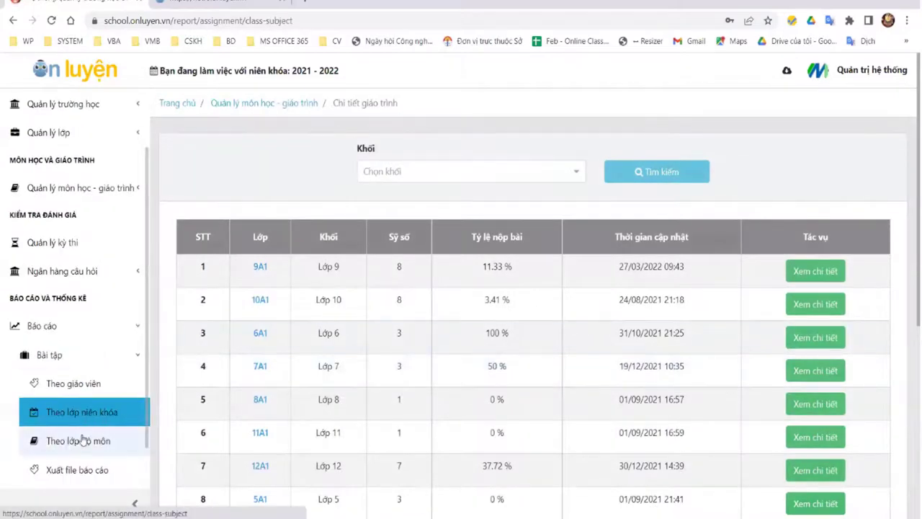
{"action": "left_click", "coordinate": [376, 173]}
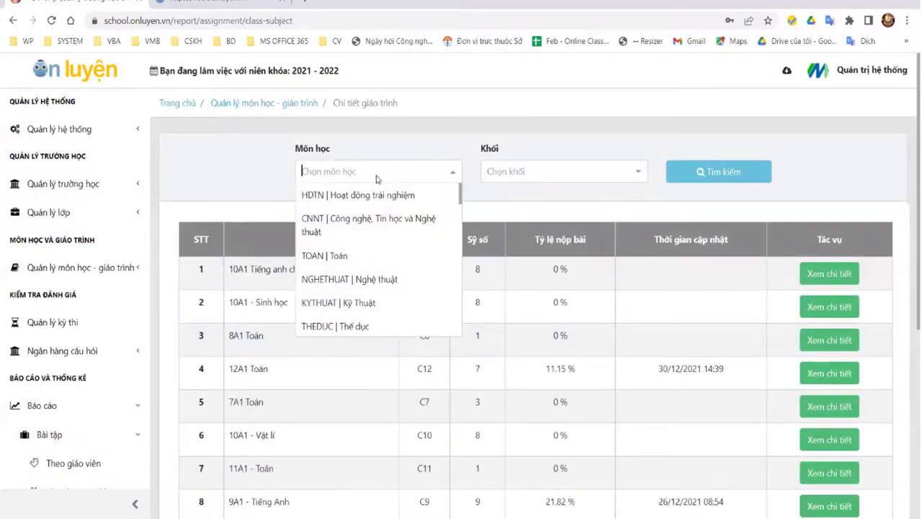
{"action": "type", "text": "To"}
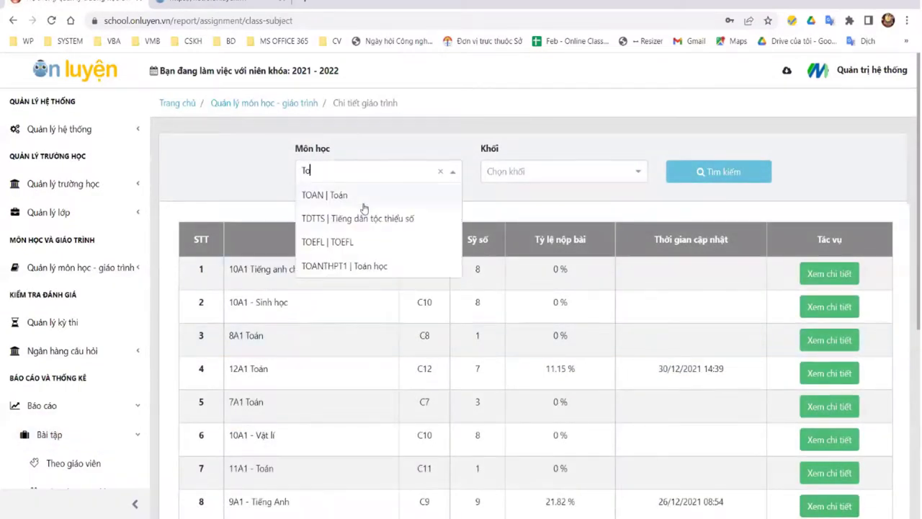
{"action": "left_click", "coordinate": [363, 205]}
{"action": "left_click", "coordinate": [582, 173]}
{"action": "scroll", "coordinate": [545, 288], "scroll_direction": "down", "scroll_amount": 2}
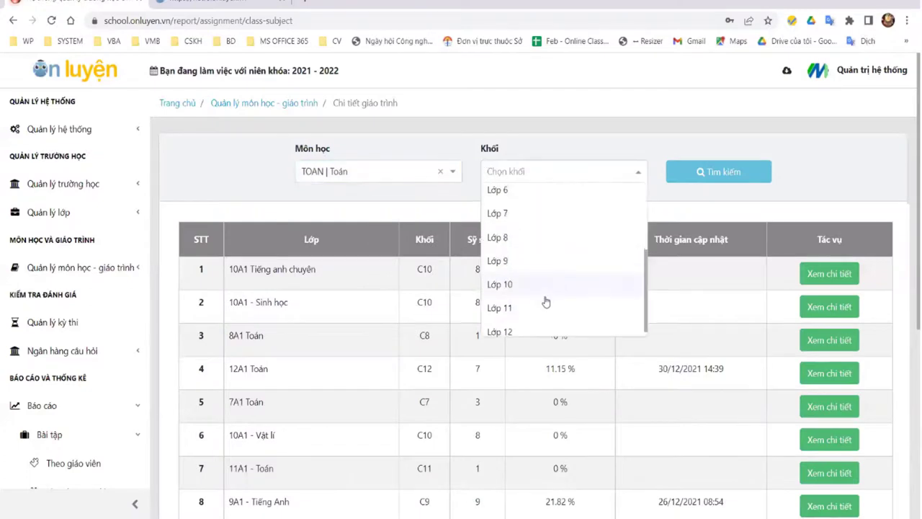
{"action": "left_click", "coordinate": [532, 261]}
{"action": "left_click", "coordinate": [737, 171]}
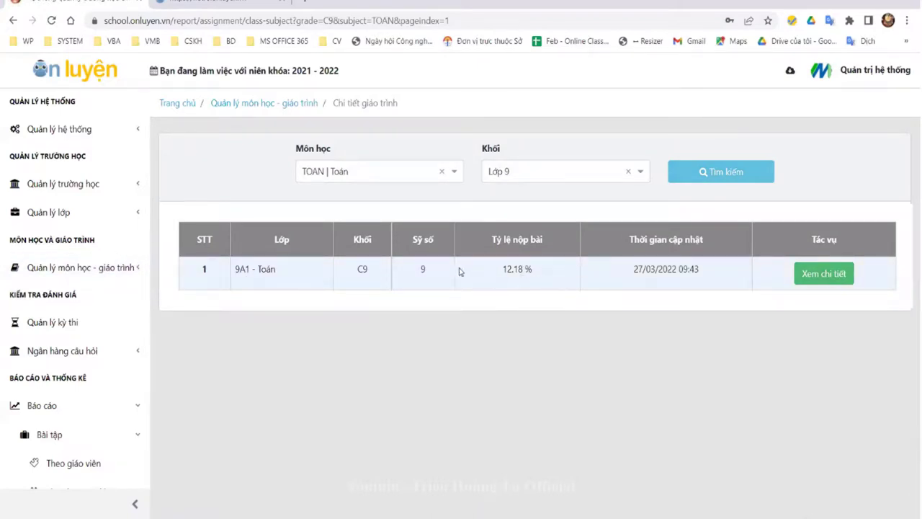
{"action": "left_click", "coordinate": [814, 275]}
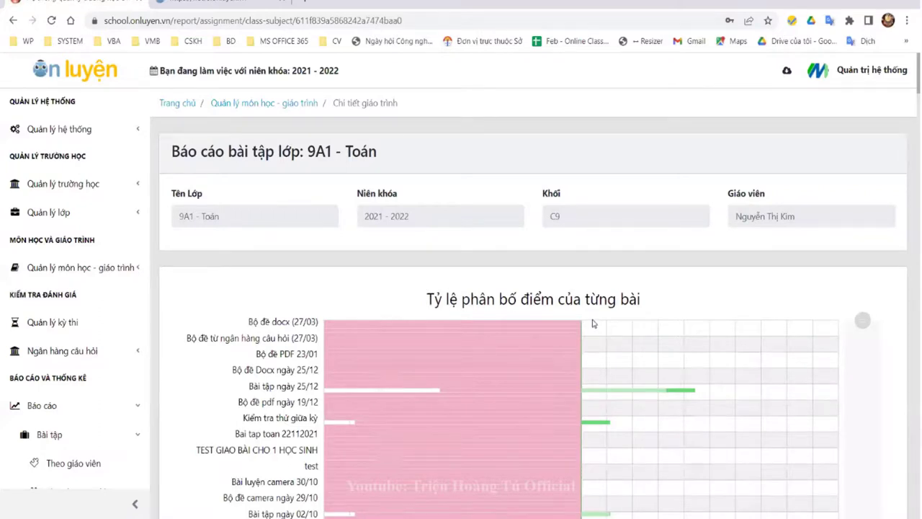
Step: Scroll through the 9A1 - Toán score distribution chart and its 72-assignment table
{"action": "scroll", "coordinate": [554, 306], "scroll_direction": "down", "scroll_amount": 2}
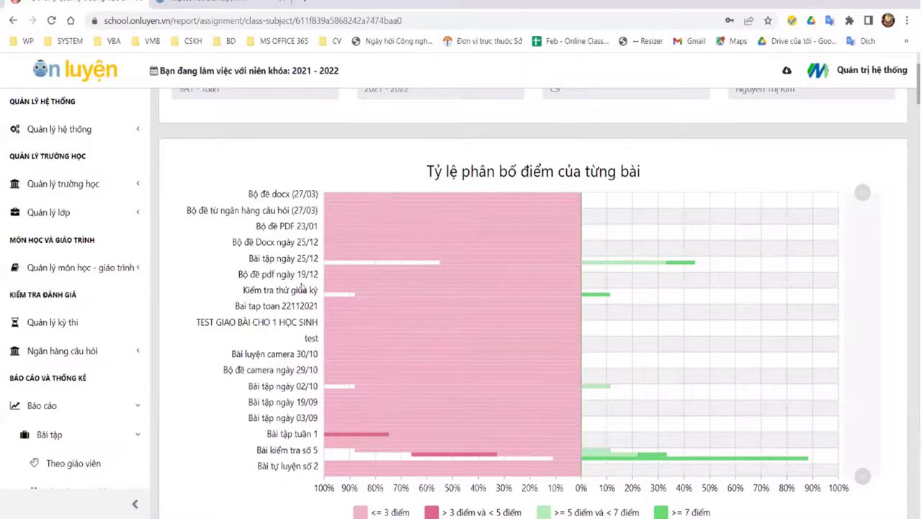
{"action": "scroll", "coordinate": [493, 453], "scroll_direction": "down", "scroll_amount": 2}
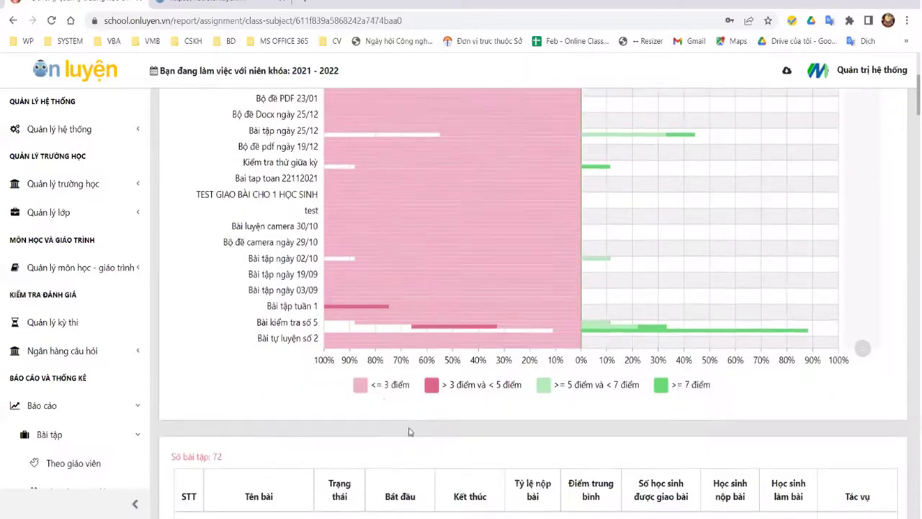
{"action": "scroll", "coordinate": [537, 238], "scroll_direction": "up", "scroll_amount": 3}
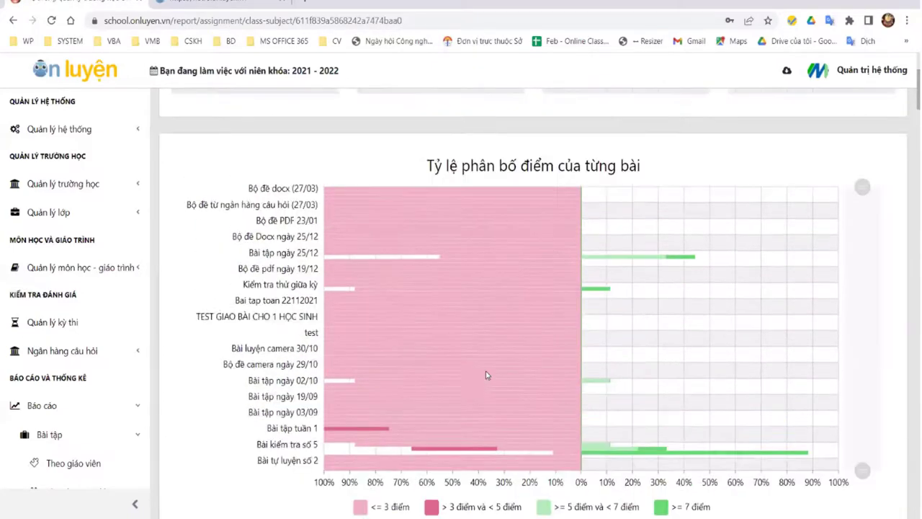
{"action": "scroll", "coordinate": [496, 386], "scroll_direction": "down", "scroll_amount": 3}
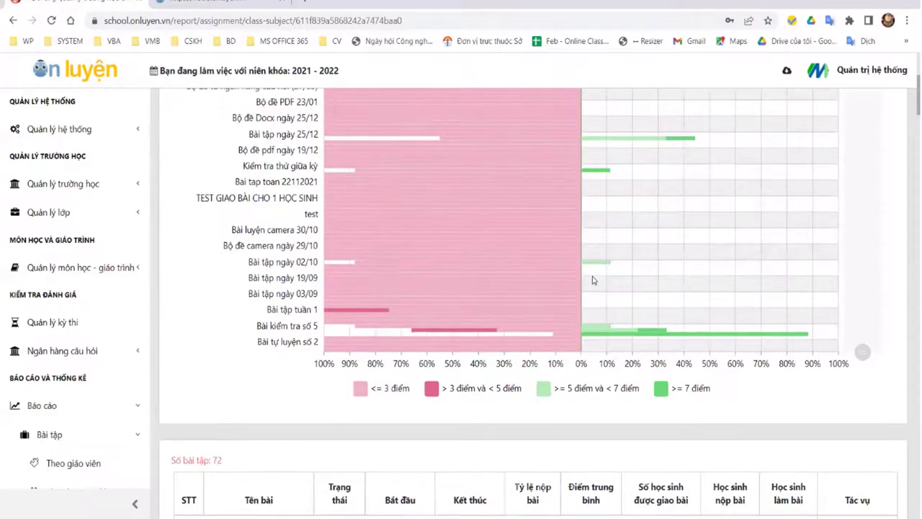
{"action": "scroll", "coordinate": [656, 242], "scroll_direction": "up", "scroll_amount": 2}
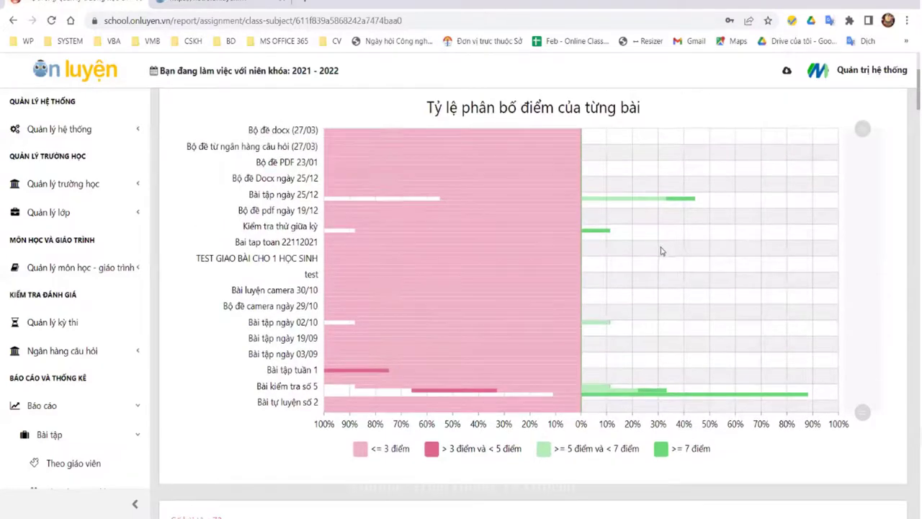
{"action": "scroll", "coordinate": [442, 357], "scroll_direction": "down", "scroll_amount": 4}
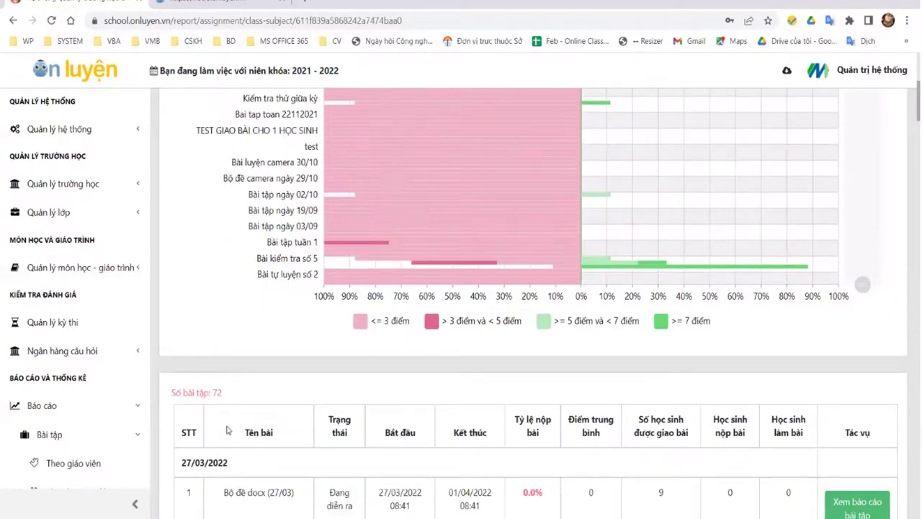
{"action": "scroll", "coordinate": [213, 422], "scroll_direction": "down", "scroll_amount": 6}
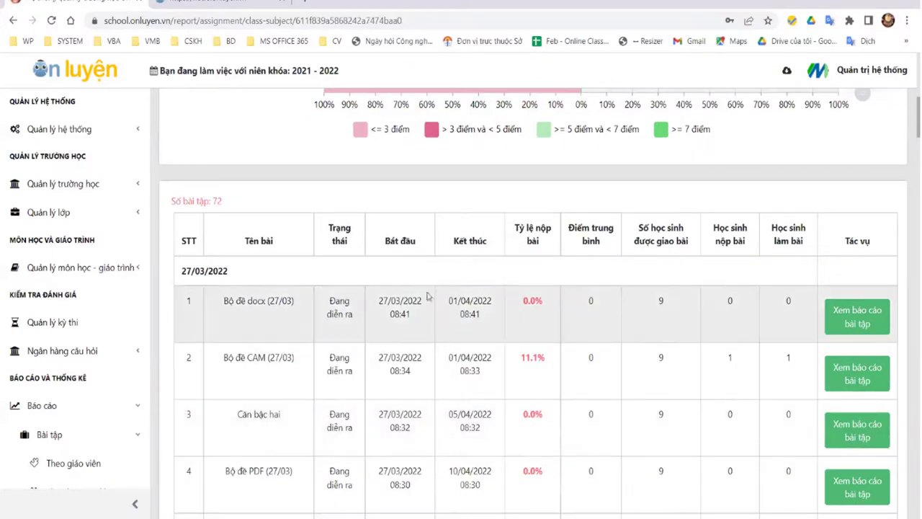
{"action": "scroll", "coordinate": [552, 350], "scroll_direction": "up", "scroll_amount": 3}
{"action": "scroll", "coordinate": [828, 320], "scroll_direction": "down", "scroll_amount": 3}
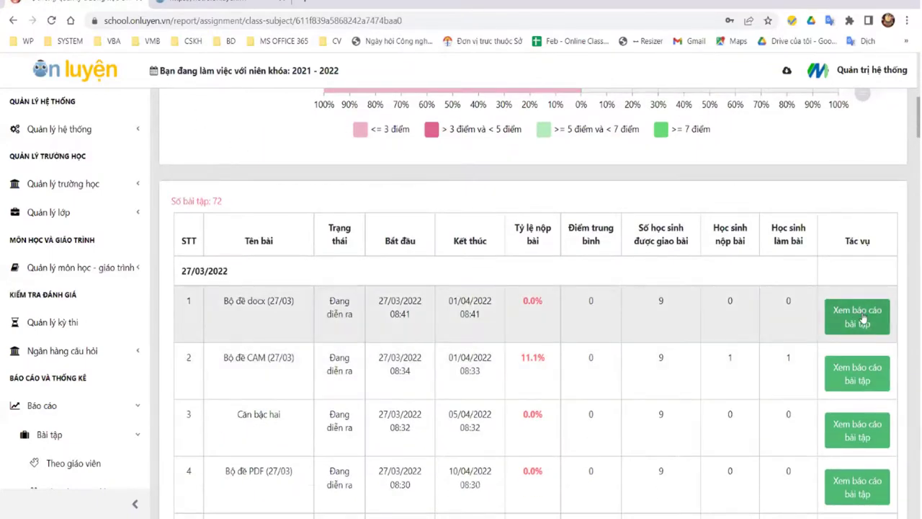
Step: View the Bộ đề docx (27/03) and Căn bậc hai submission reports, then open the school report export page
{"action": "left_click", "coordinate": [856, 321]}
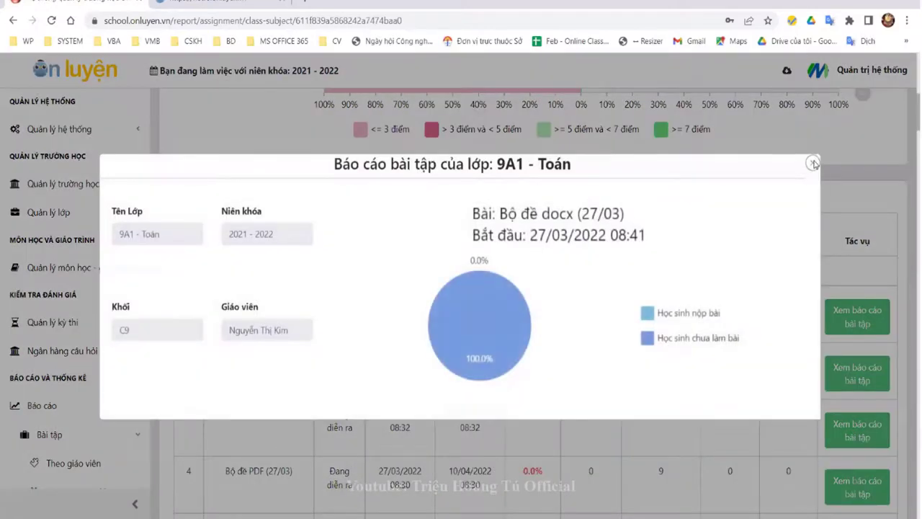
{"action": "left_click", "coordinate": [812, 164]}
{"action": "left_click", "coordinate": [853, 430]}
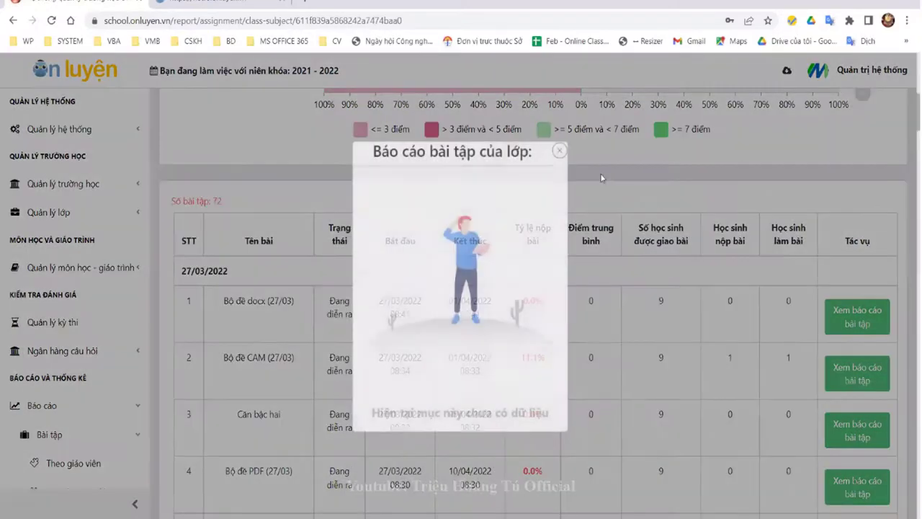
{"action": "left_click", "coordinate": [814, 163]}
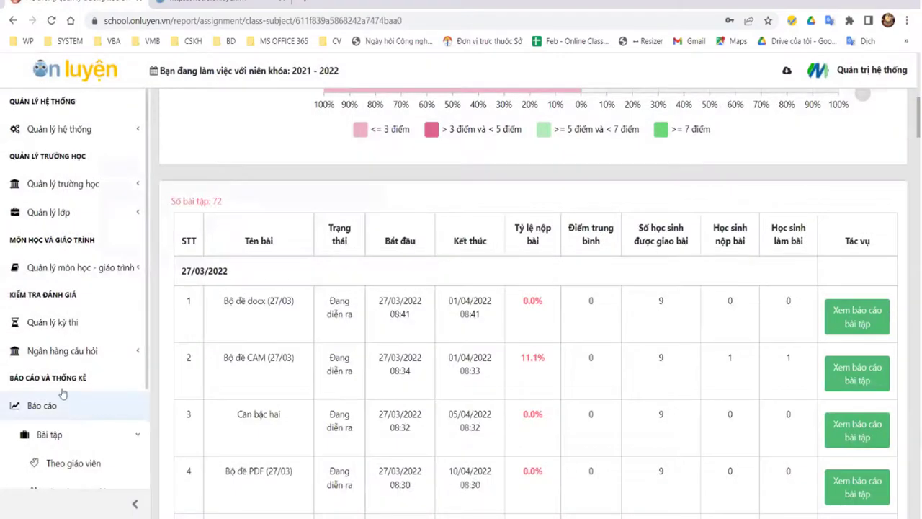
{"action": "scroll", "coordinate": [65, 397], "scroll_direction": "down", "scroll_amount": 3}
{"action": "left_click", "coordinate": [82, 417]}
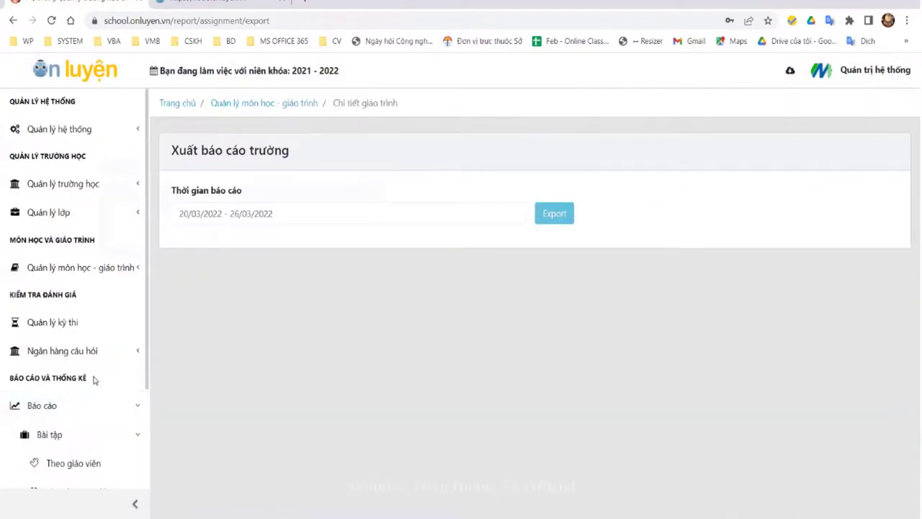
Step: Export the school report for 20/03/2022 – 26/03/2022 and expand the Tự luyện report group
{"action": "scroll", "coordinate": [81, 371], "scroll_direction": "down", "scroll_amount": 2}
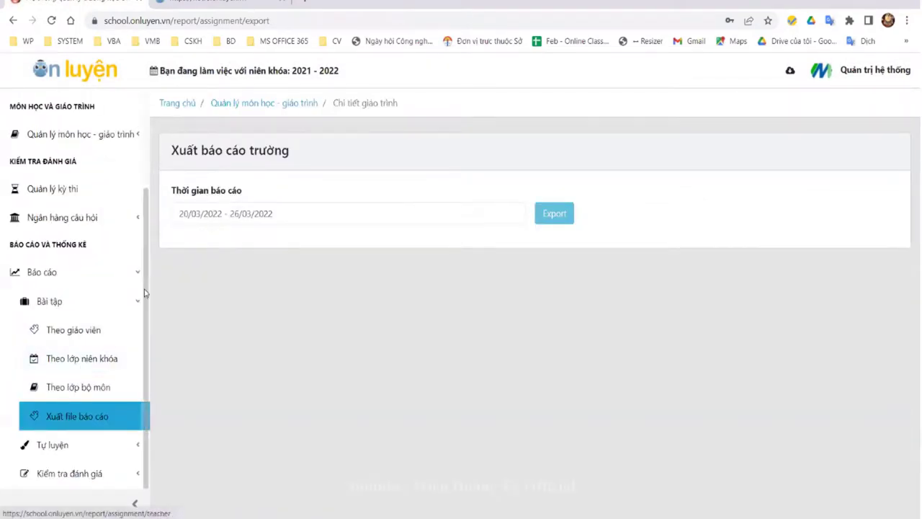
{"action": "left_click", "coordinate": [331, 213]}
{"action": "left_click", "coordinate": [554, 213]}
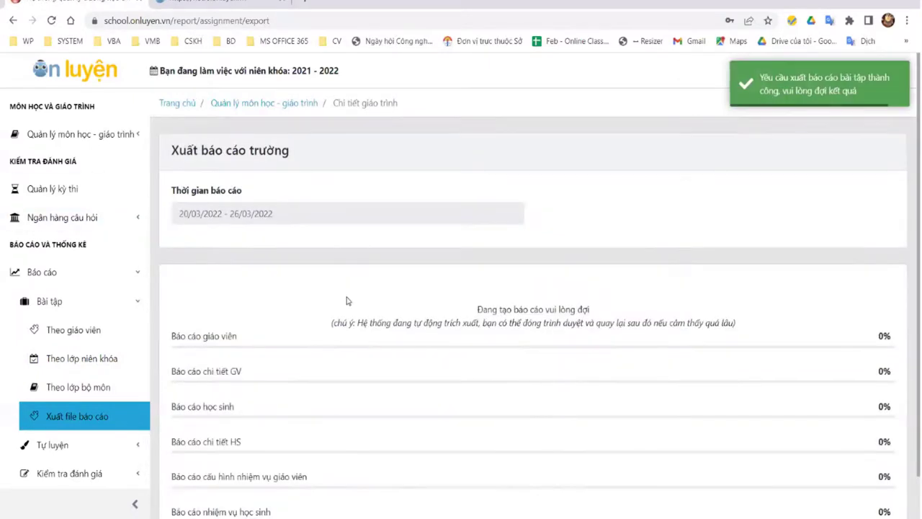
{"action": "scroll", "coordinate": [663, 182], "scroll_direction": "down", "scroll_amount": 1}
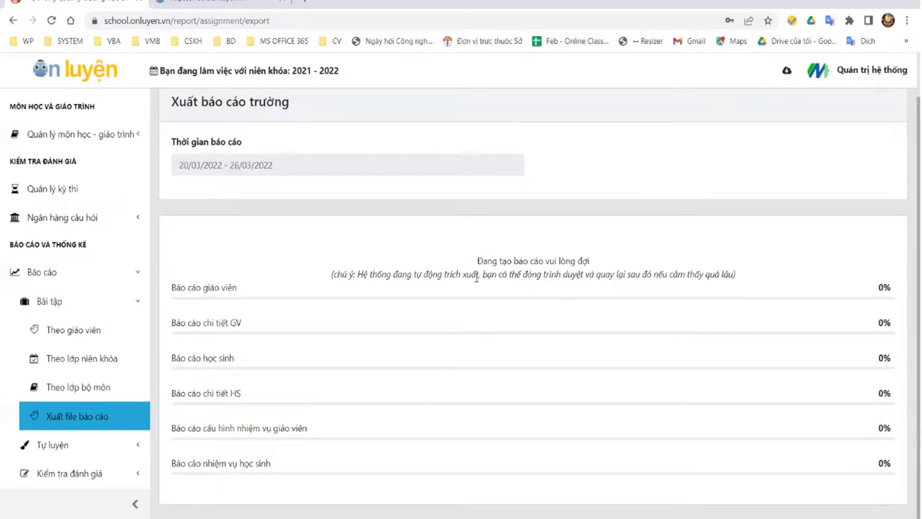
{"action": "left_click", "coordinate": [62, 451]}
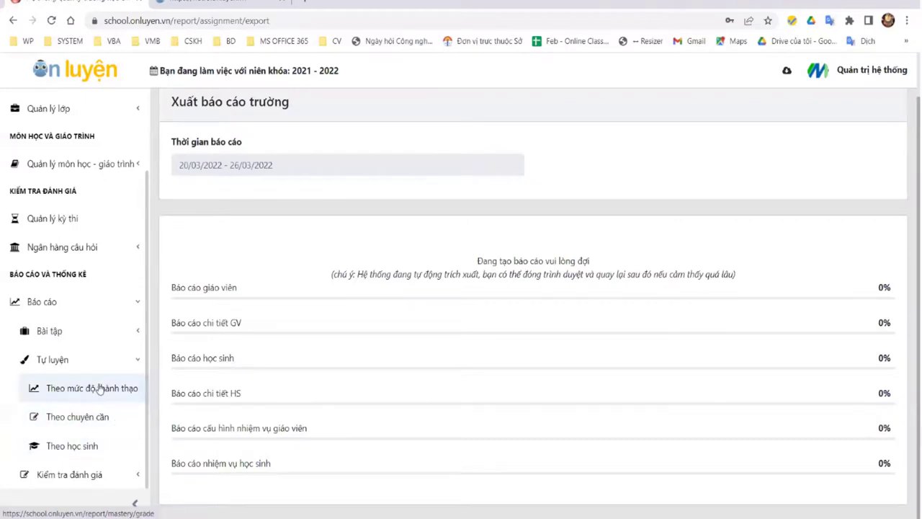
Step: View the mastery-by-class report for Lớp 9 and TOAN | Toán
{"action": "left_click", "coordinate": [100, 389]}
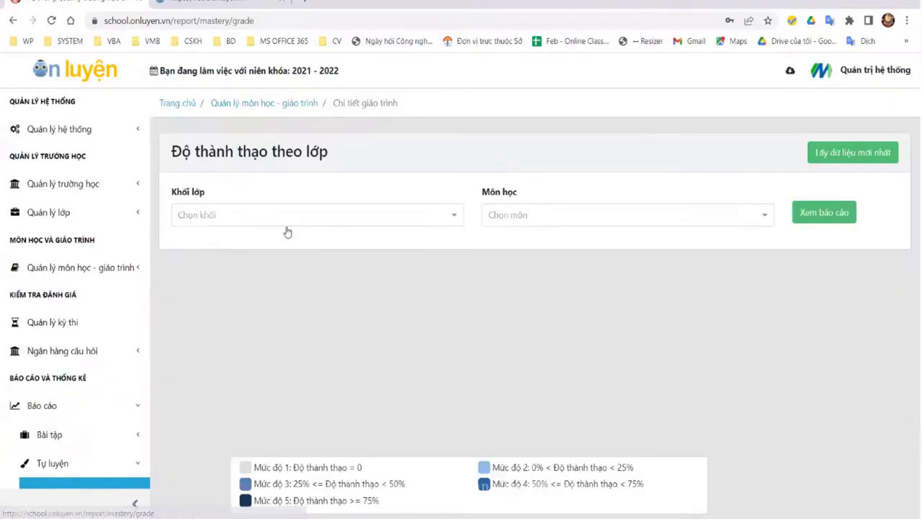
{"action": "left_click", "coordinate": [285, 216]}
{"action": "scroll", "coordinate": [244, 310], "scroll_direction": "down", "scroll_amount": 2}
{"action": "left_click", "coordinate": [238, 300]}
{"action": "left_click", "coordinate": [611, 223]}
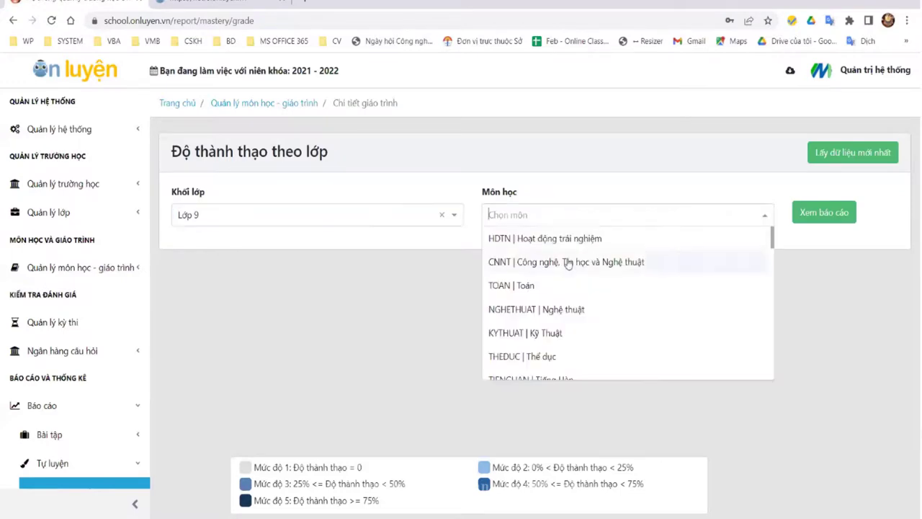
{"action": "left_click", "coordinate": [547, 287]}
{"action": "left_click", "coordinate": [811, 214]}
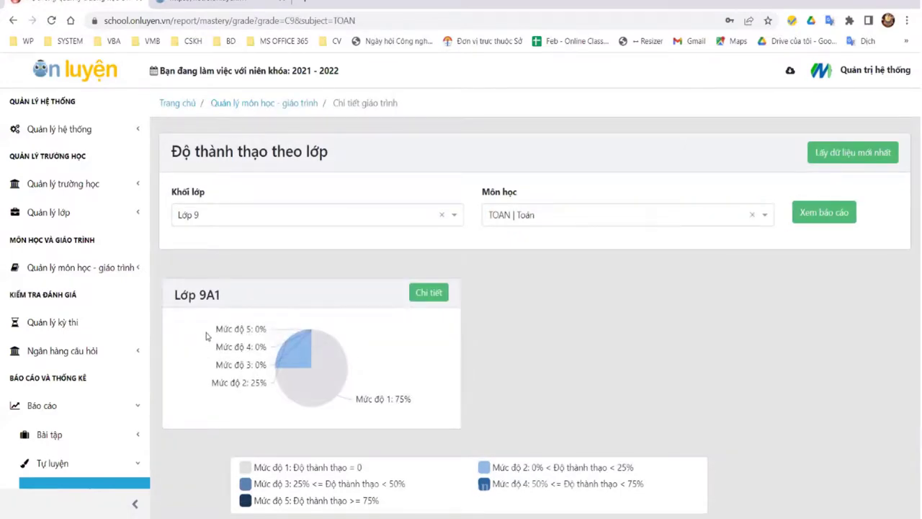
Step: Open class 9A1's detailed mastery report and switch its period to 30, then 90 days
{"action": "left_click", "coordinate": [428, 292]}
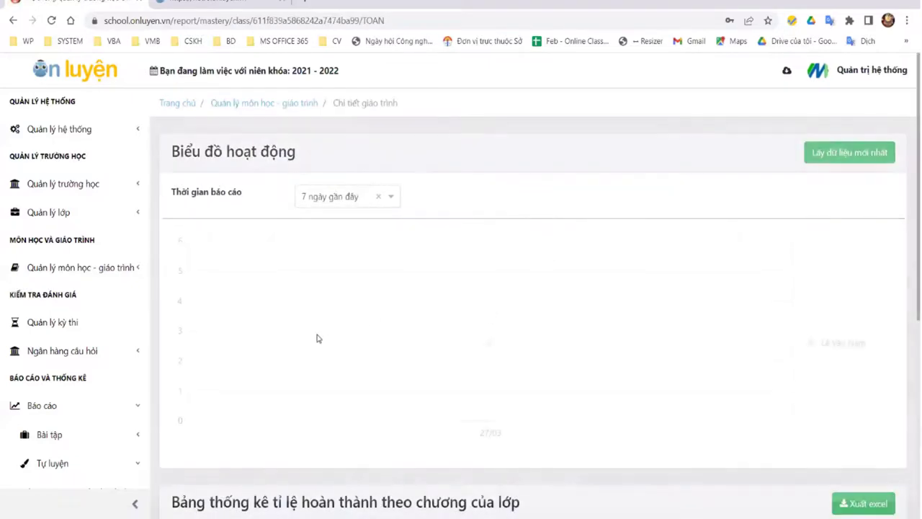
{"action": "scroll", "coordinate": [416, 294], "scroll_direction": "down", "scroll_amount": 2}
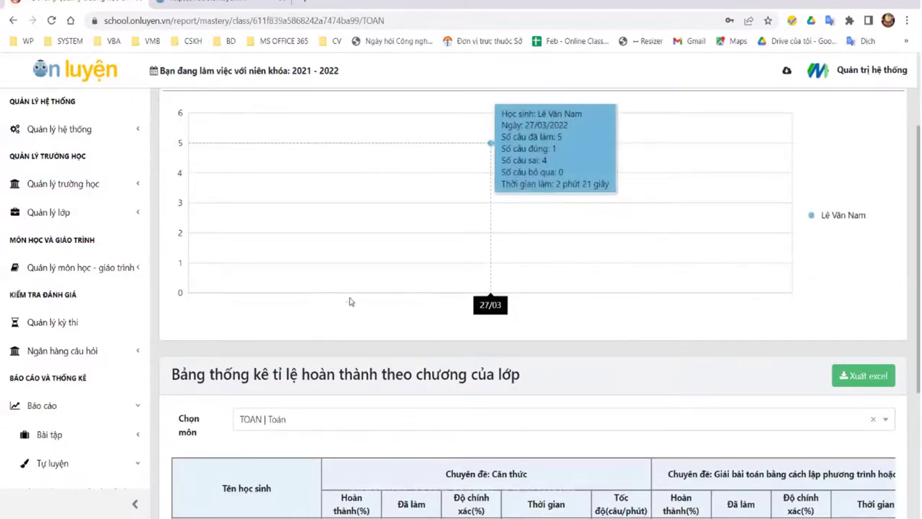
{"action": "scroll", "coordinate": [344, 299], "scroll_direction": "down", "scroll_amount": 3}
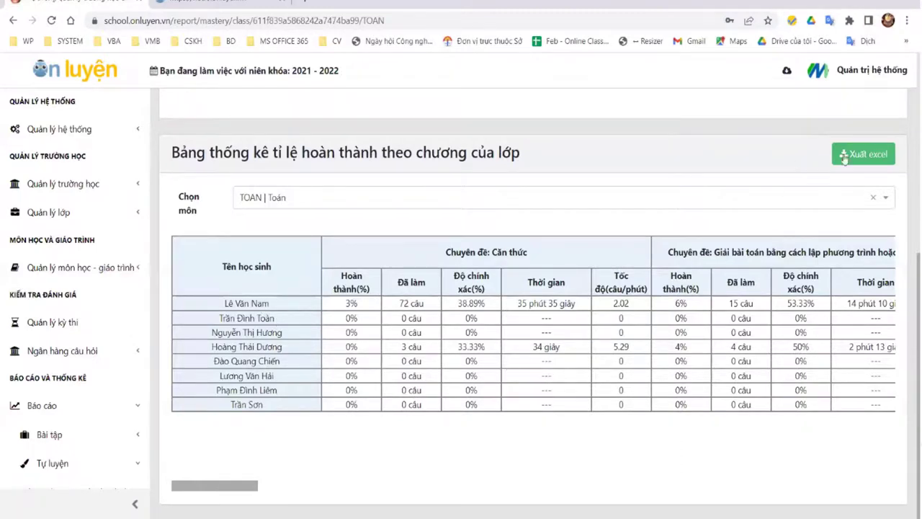
{"action": "scroll", "coordinate": [411, 270], "scroll_direction": "up", "scroll_amount": 5}
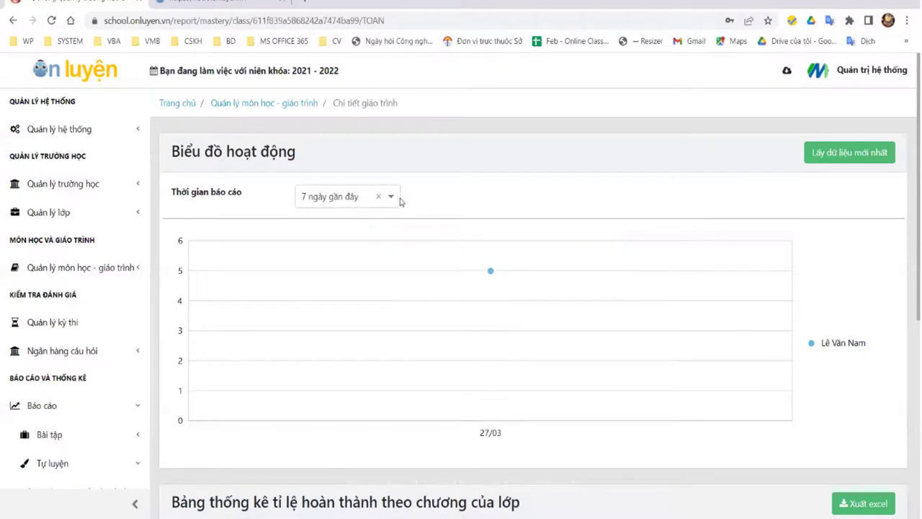
{"action": "left_click", "coordinate": [389, 199]}
{"action": "left_click", "coordinate": [356, 228]}
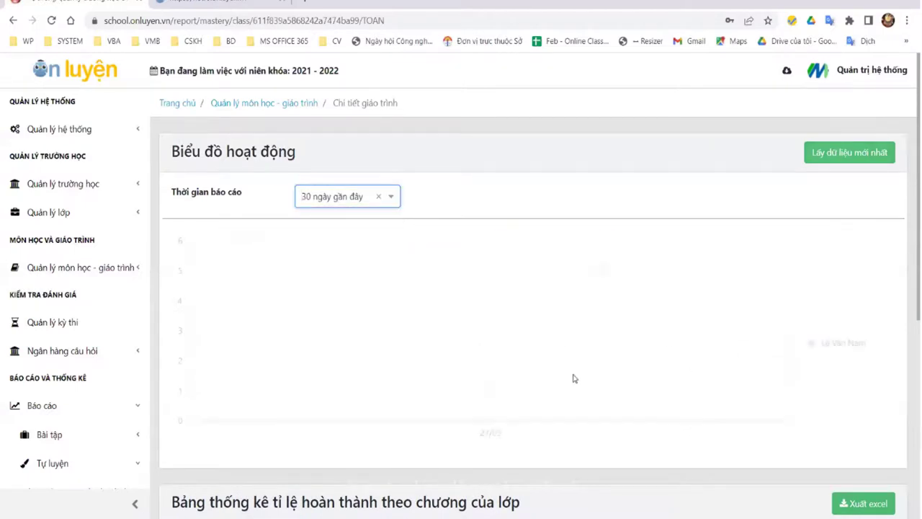
{"action": "left_click", "coordinate": [390, 197]}
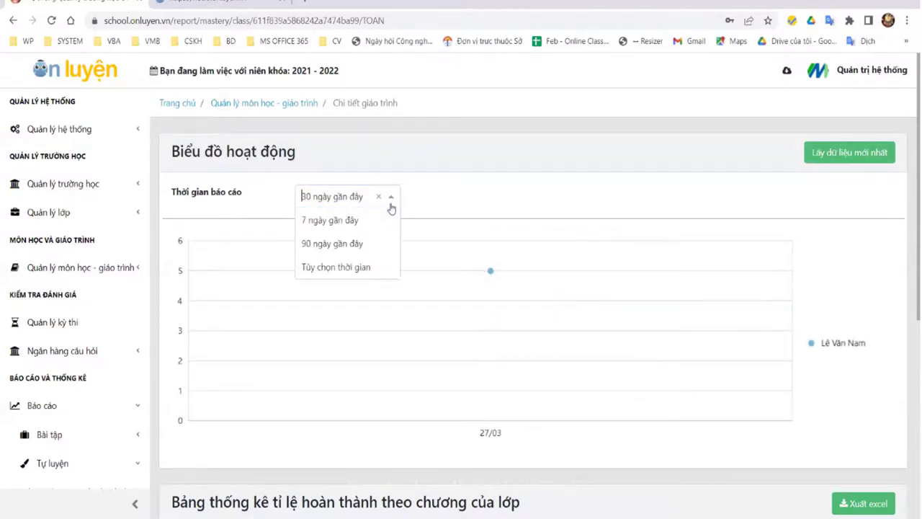
{"action": "left_click", "coordinate": [347, 245]}
Step: Try a custom date range, then set the report period back to the last 90 days
{"action": "left_click", "coordinate": [391, 197]}
{"action": "left_click", "coordinate": [364, 267]}
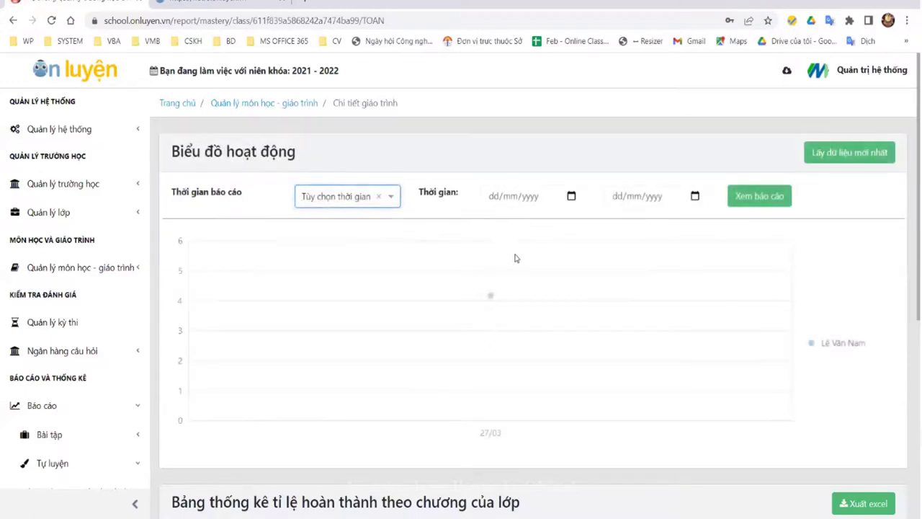
{"action": "left_click", "coordinate": [392, 199]}
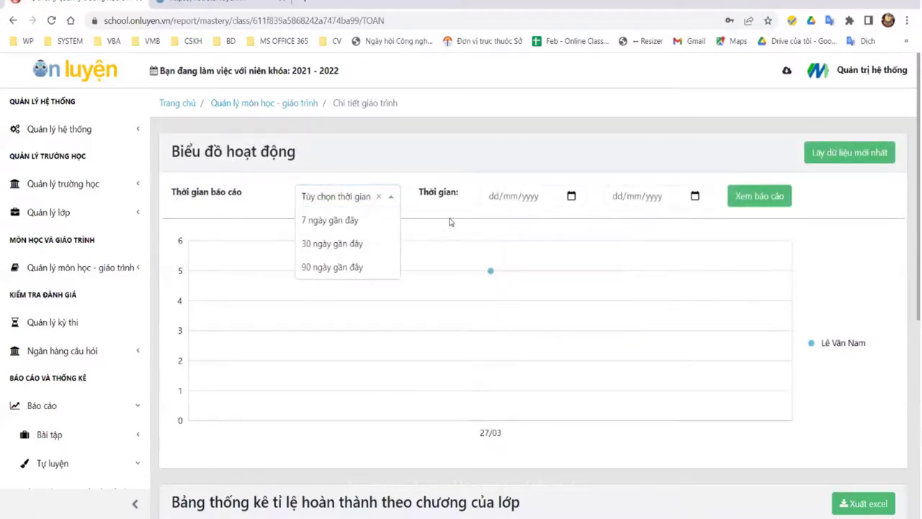
{"action": "left_click", "coordinate": [532, 197]}
{"action": "left_click", "coordinate": [661, 200]}
{"action": "left_click", "coordinate": [365, 201]}
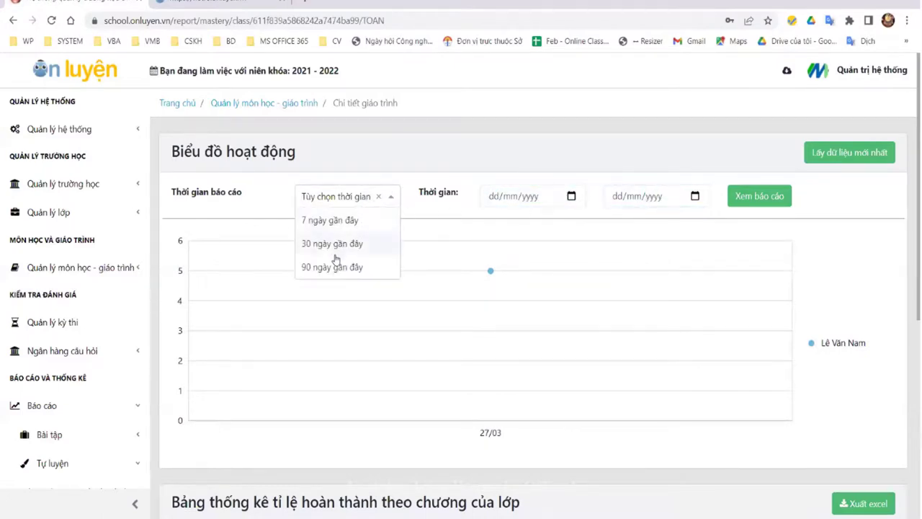
{"action": "left_click", "coordinate": [734, 198]}
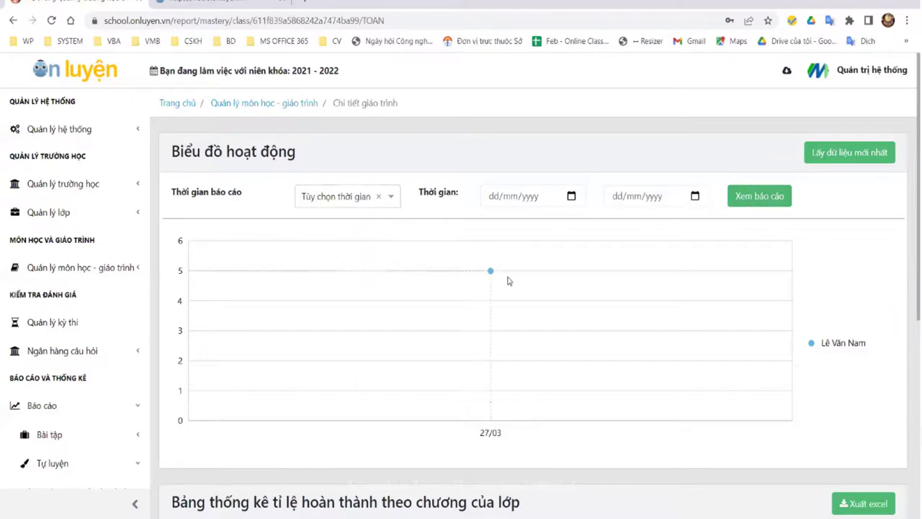
{"action": "left_click", "coordinate": [341, 196]}
{"action": "left_click", "coordinate": [328, 267]}
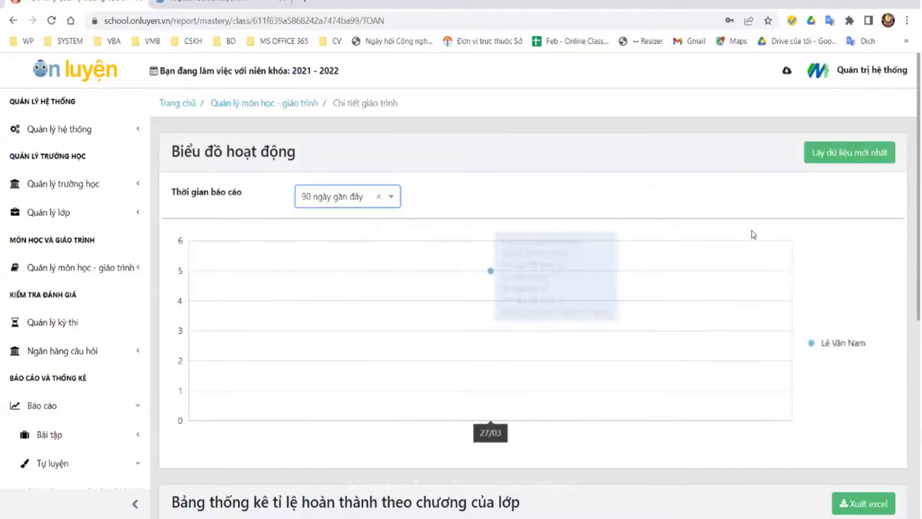
{"action": "scroll", "coordinate": [646, 362], "scroll_direction": "down", "scroll_amount": 5}
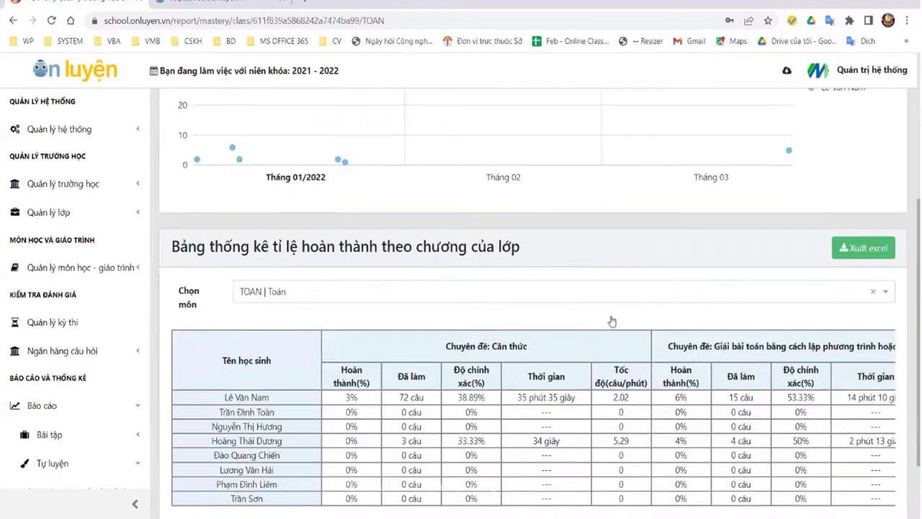
{"action": "scroll", "coordinate": [358, 181], "scroll_direction": "up", "scroll_amount": 3}
{"action": "scroll", "coordinate": [358, 181], "scroll_direction": "up", "scroll_amount": 1}
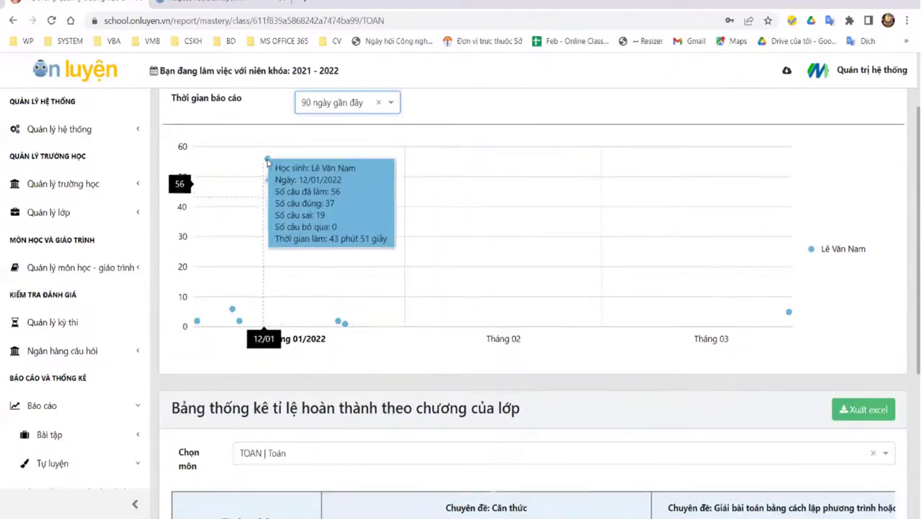
{"action": "mouse_move", "coordinate": [198, 321]}
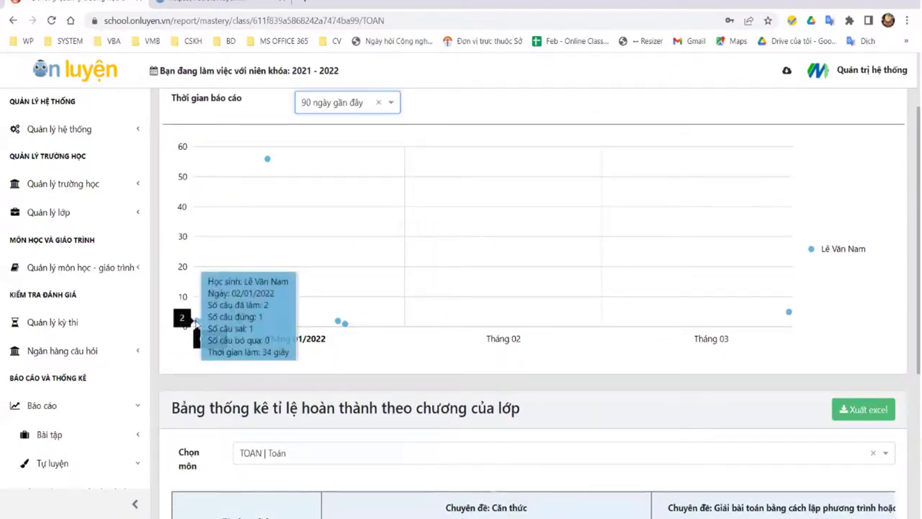
{"action": "mouse_move", "coordinate": [236, 313]}
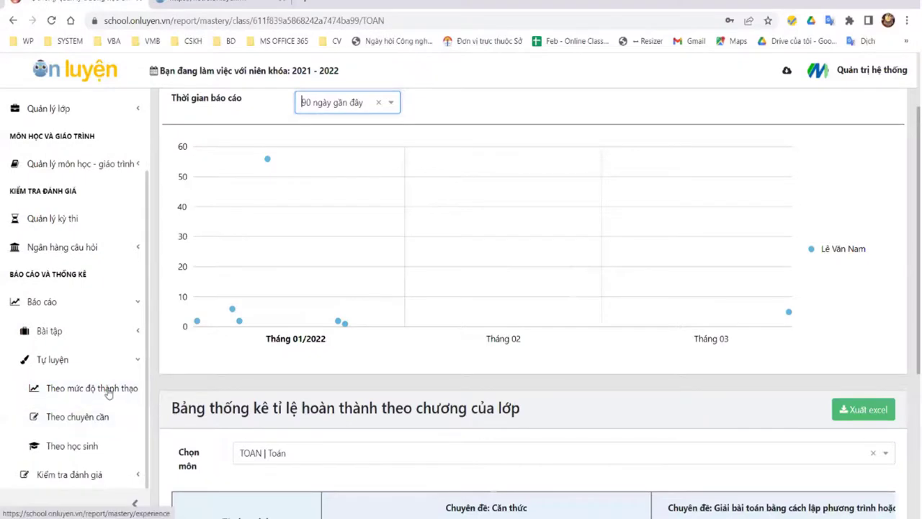
Step: View the attendance report for grade Lớp 9
{"action": "left_click", "coordinate": [83, 422]}
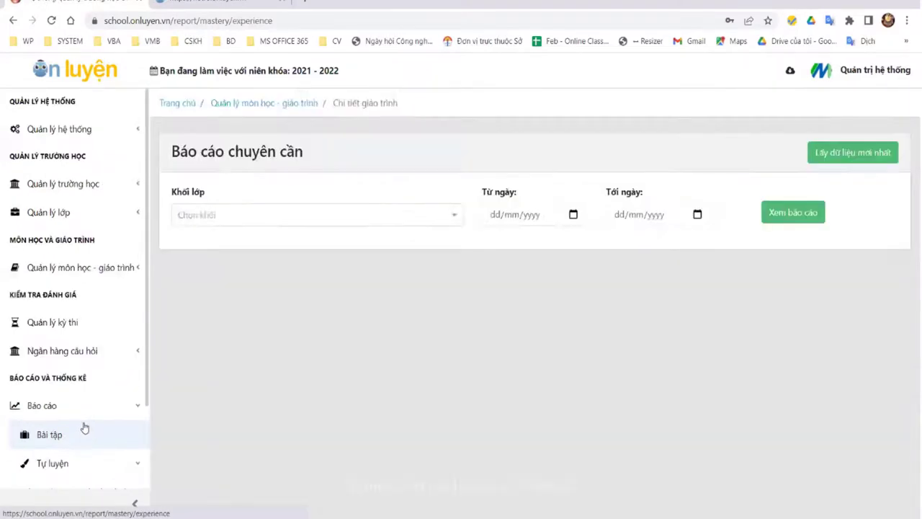
{"action": "left_click", "coordinate": [353, 220]}
{"action": "scroll", "coordinate": [261, 317], "scroll_direction": "down", "scroll_amount": 3}
{"action": "left_click", "coordinate": [233, 296]}
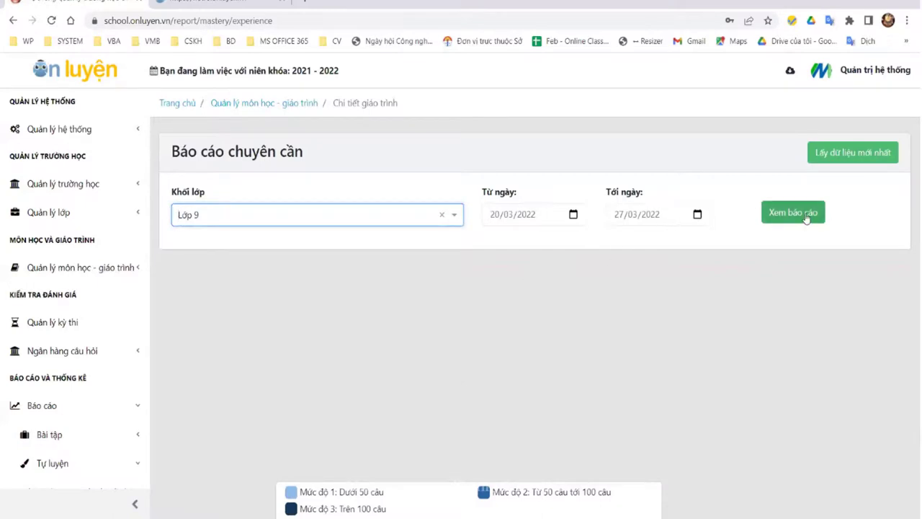
{"action": "left_click", "coordinate": [793, 212]}
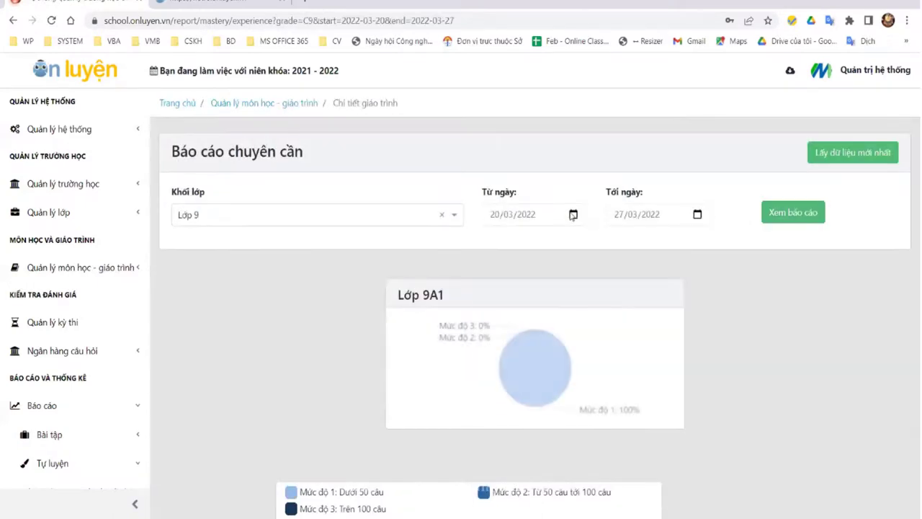
Step: Change the attendance report's start date to 01/11/2021 and refresh it
{"action": "left_click", "coordinate": [573, 214]}
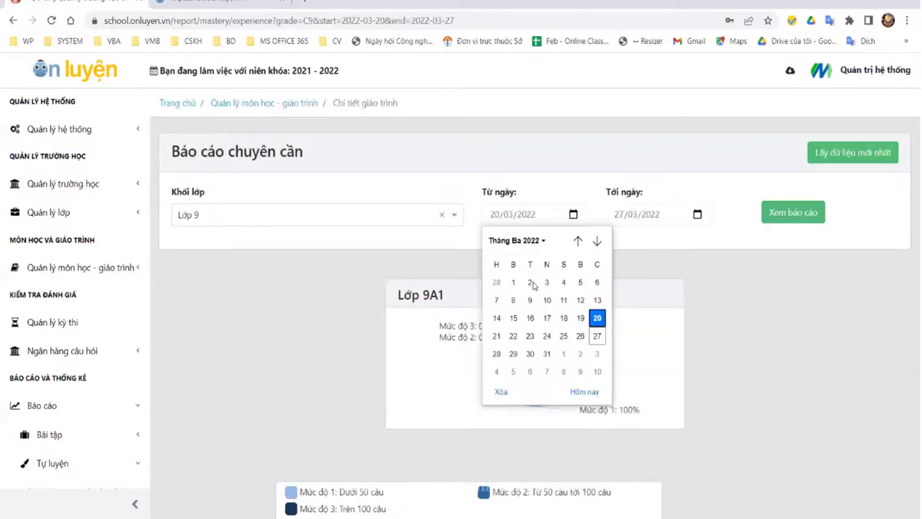
{"action": "left_click", "coordinate": [543, 242]}
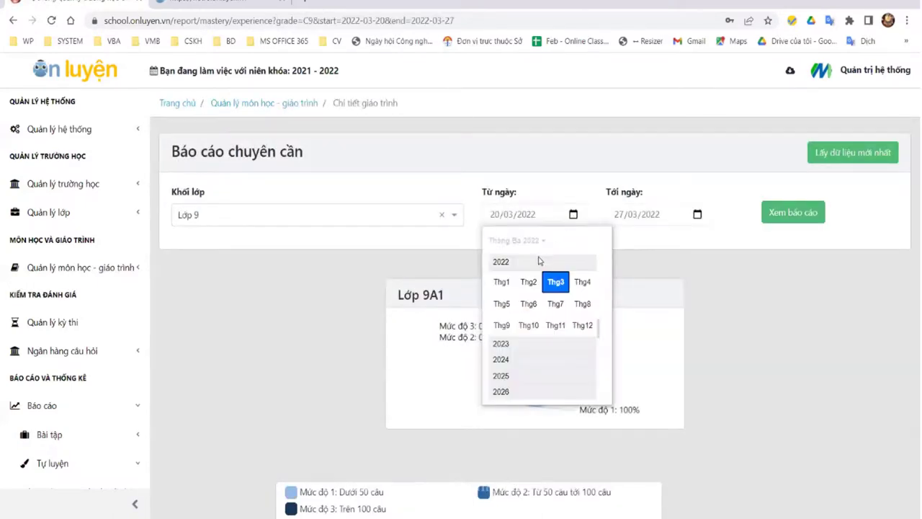
{"action": "left_click", "coordinate": [500, 283]}
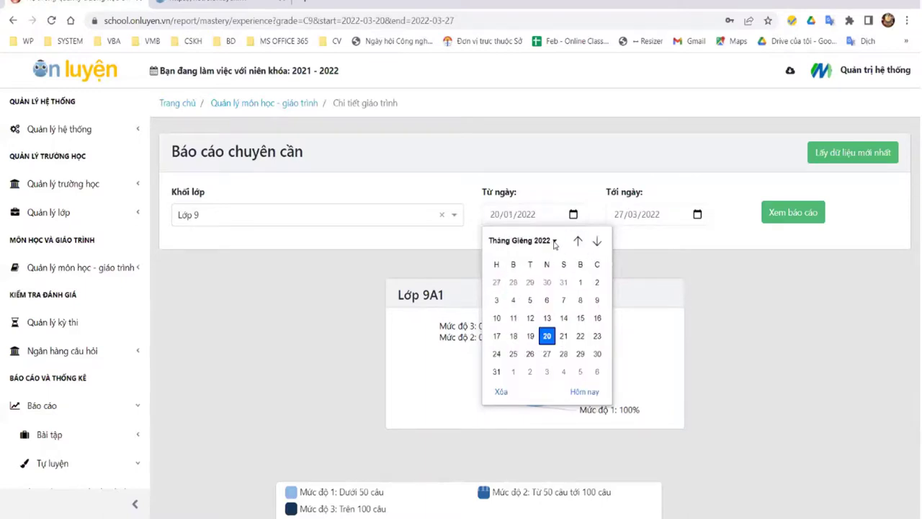
{"action": "left_click", "coordinate": [553, 242]}
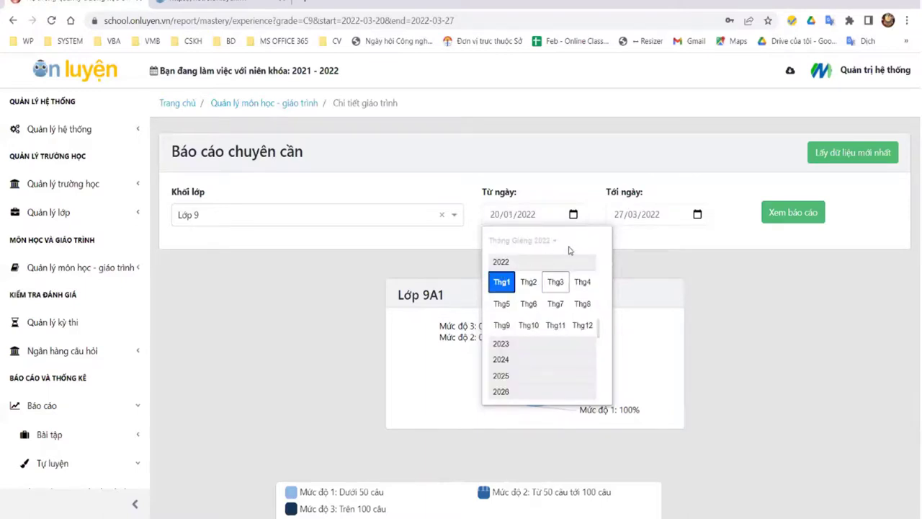
{"action": "left_click", "coordinate": [569, 248]}
{"action": "left_click", "coordinate": [578, 241]}
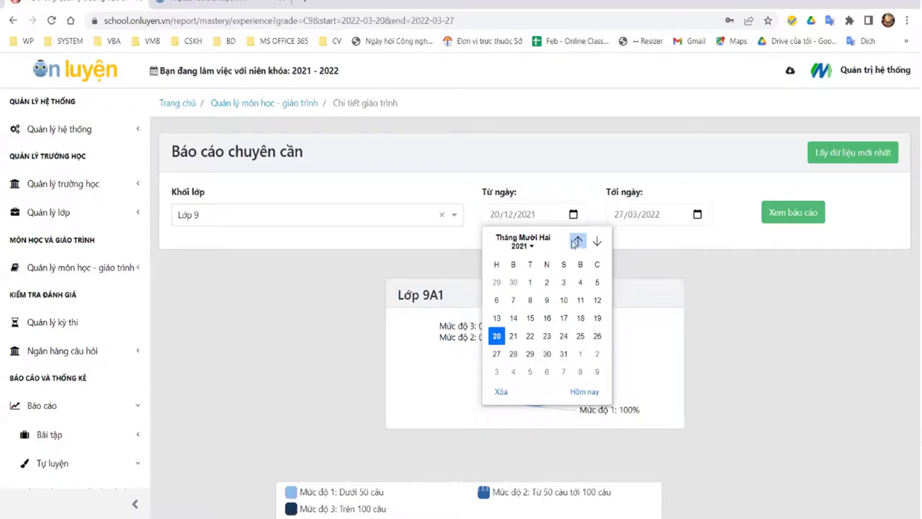
{"action": "left_click", "coordinate": [576, 241]}
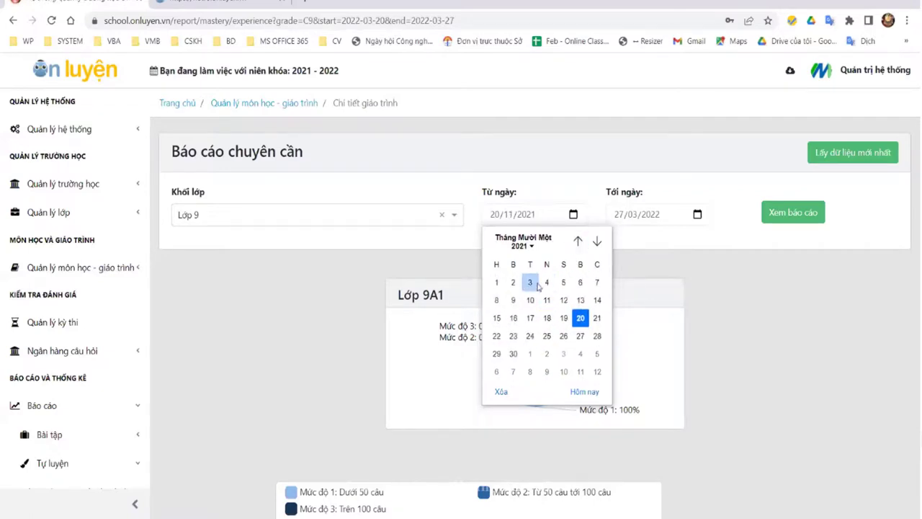
{"action": "left_click", "coordinate": [496, 282]}
{"action": "left_click", "coordinate": [792, 213]}
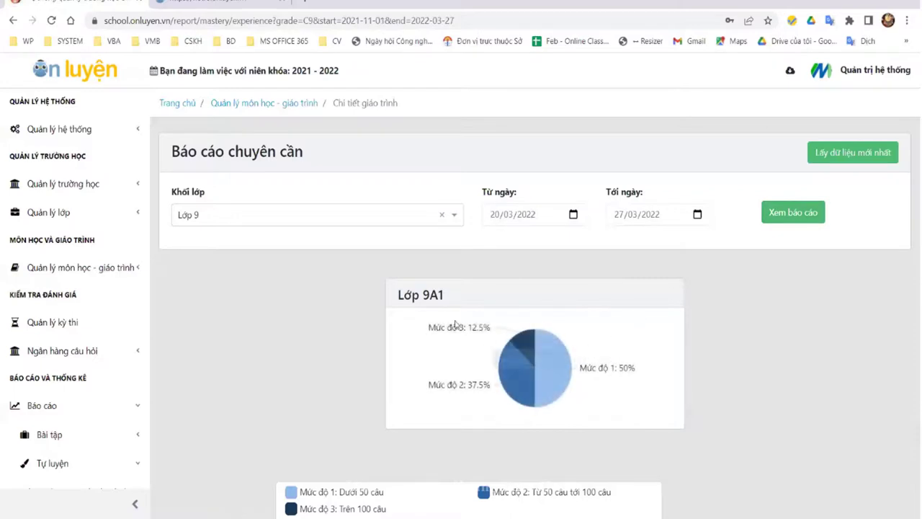
Step: Inspect class 9A1's pie chart by practice level, then open the per-student self-study report
{"action": "mouse_move", "coordinate": [560, 383]}
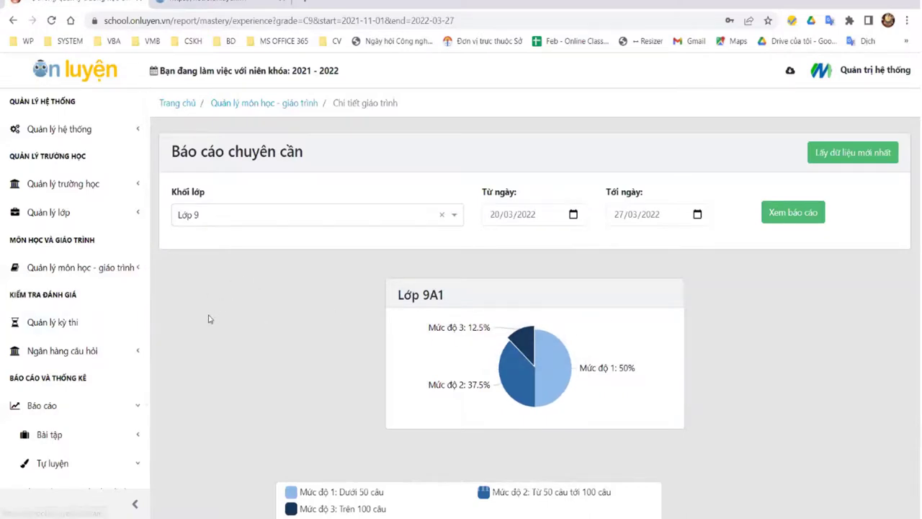
{"action": "scroll", "coordinate": [68, 395], "scroll_direction": "down", "scroll_amount": 2}
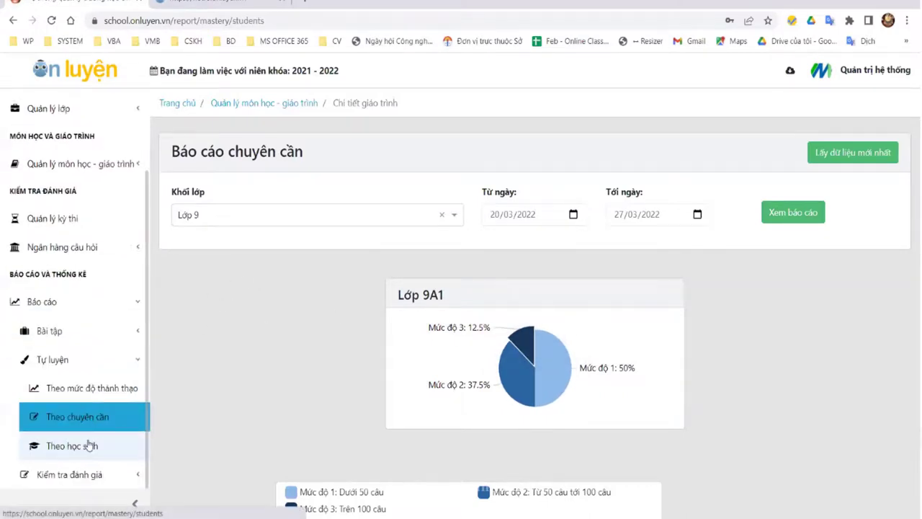
{"action": "left_click", "coordinate": [72, 444]}
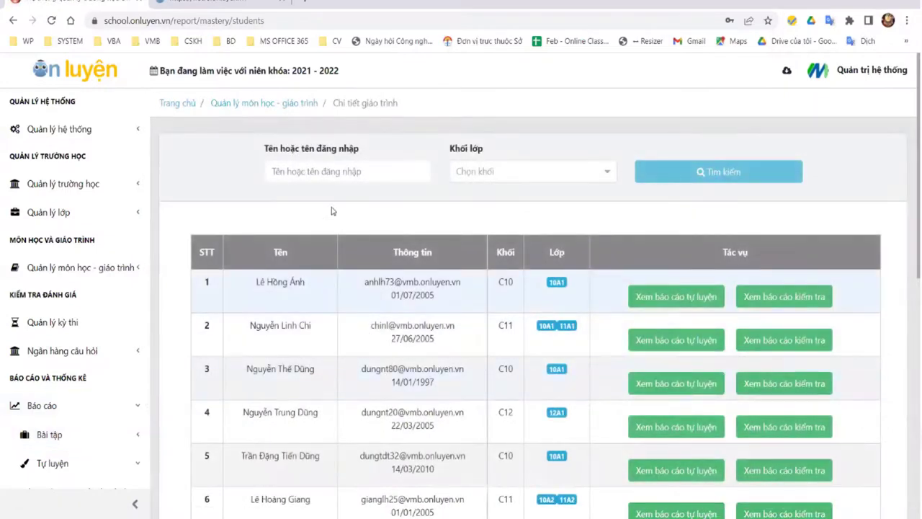
Step: Search for the student by name with Khối lớp set to Lớp 9 and open their self-study report
{"action": "left_click", "coordinate": [325, 176]}
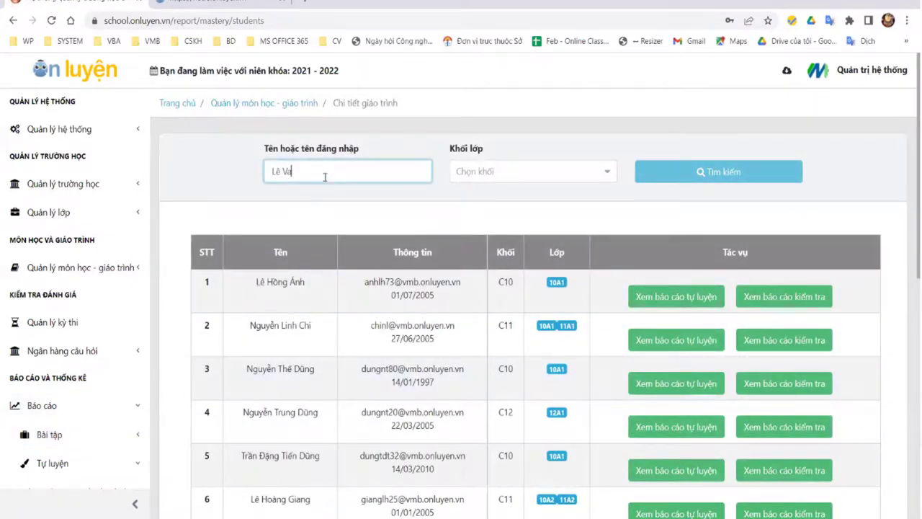
{"action": "key", "text": "Tab"}
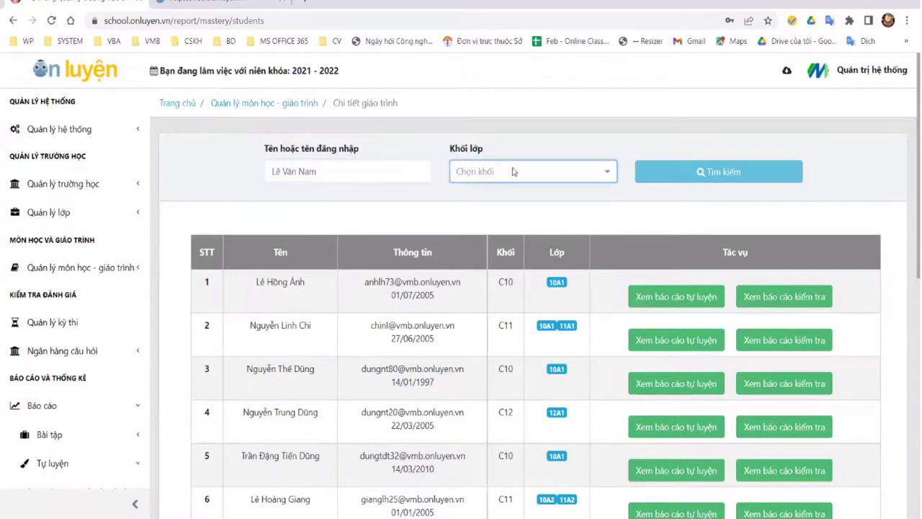
{"action": "left_click", "coordinate": [513, 171]}
{"action": "scroll", "coordinate": [537, 303], "scroll_direction": "down", "scroll_amount": 3}
{"action": "left_click", "coordinate": [530, 257]}
{"action": "left_click", "coordinate": [702, 172]}
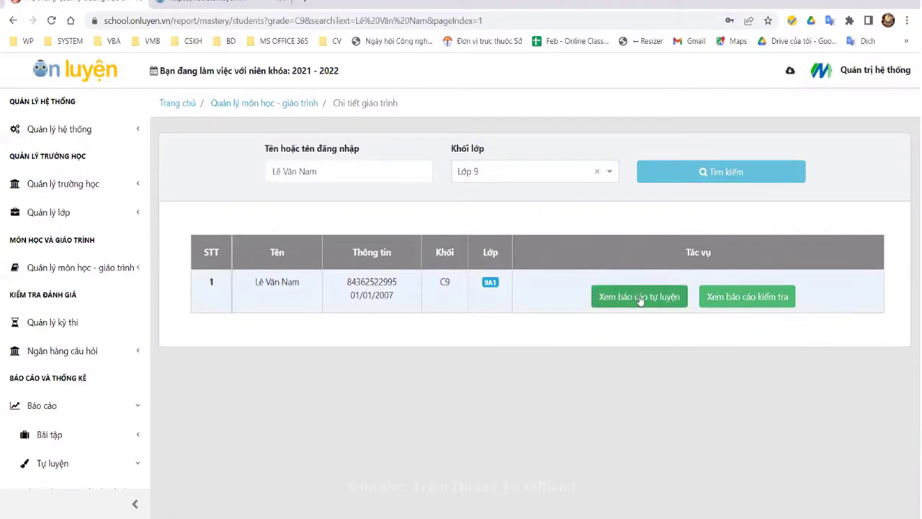
{"action": "left_click", "coordinate": [664, 301]}
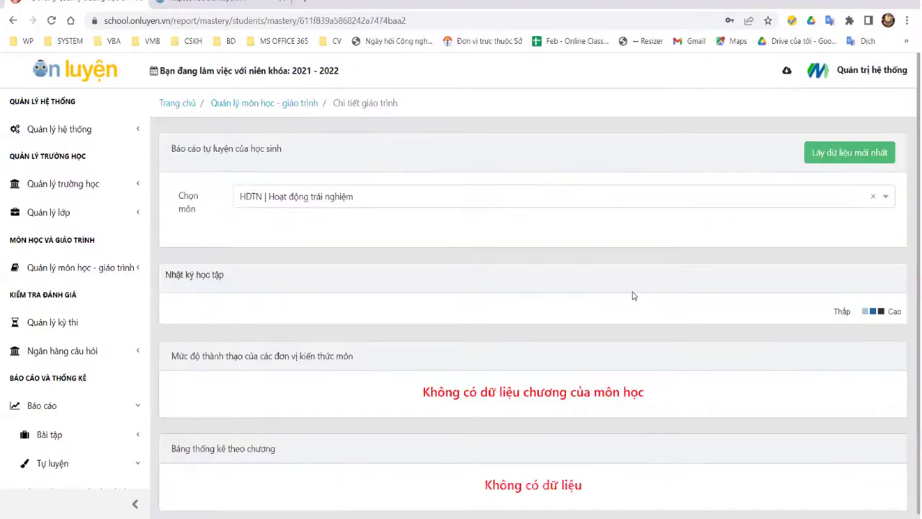
Step: Switch the report to TOAN | Toán, review its activity log, radar and chapter statistics, and refresh
{"action": "scroll", "coordinate": [633, 294], "scroll_direction": "down", "scroll_amount": 2}
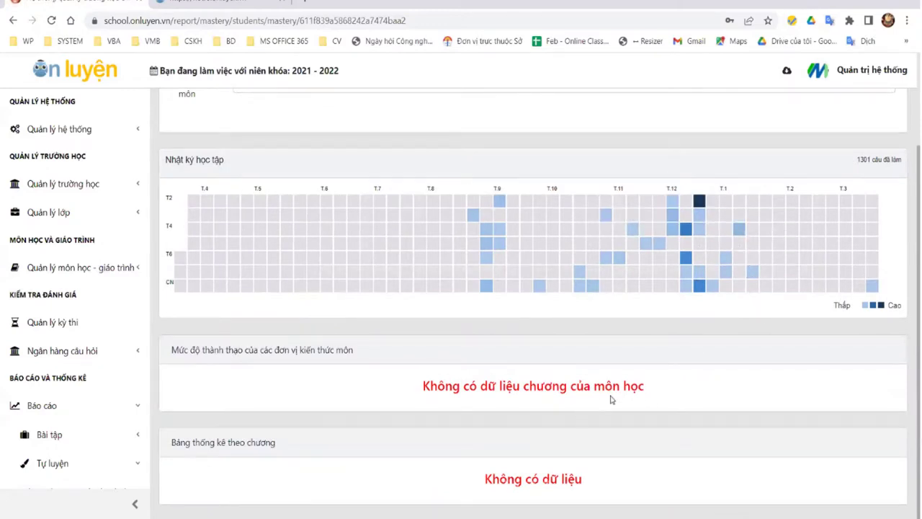
{"action": "scroll", "coordinate": [481, 375], "scroll_direction": "up", "scroll_amount": 1}
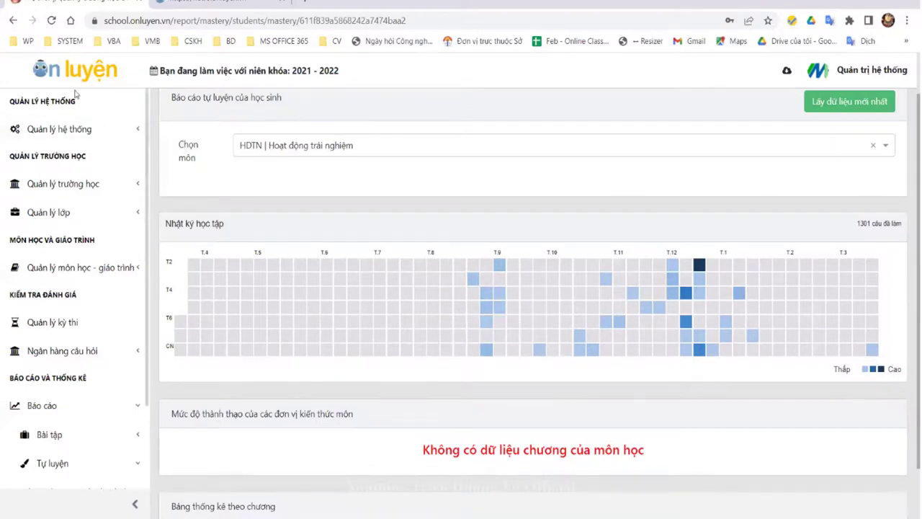
{"action": "left_click", "coordinate": [382, 155]}
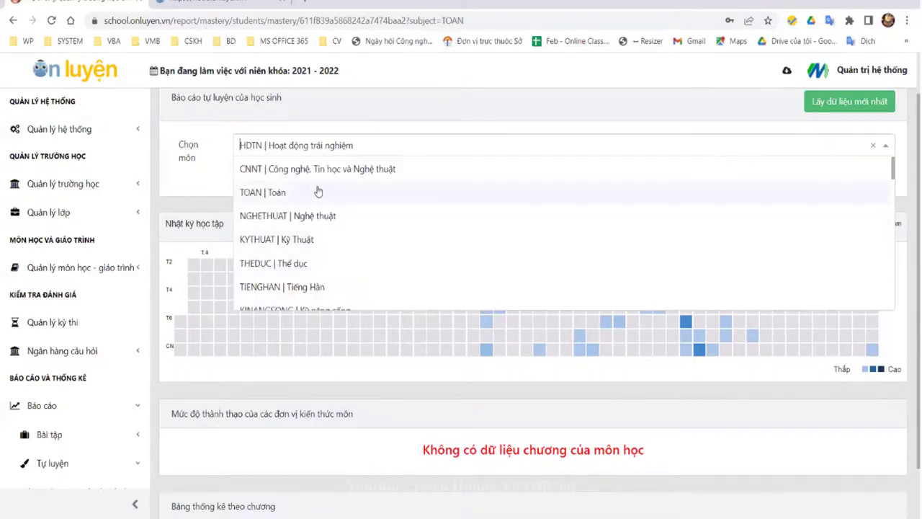
{"action": "left_click", "coordinate": [319, 191]}
{"action": "scroll", "coordinate": [643, 244], "scroll_direction": "down", "scroll_amount": 2}
{"action": "scroll", "coordinate": [643, 243], "scroll_direction": "down", "scroll_amount": 1}
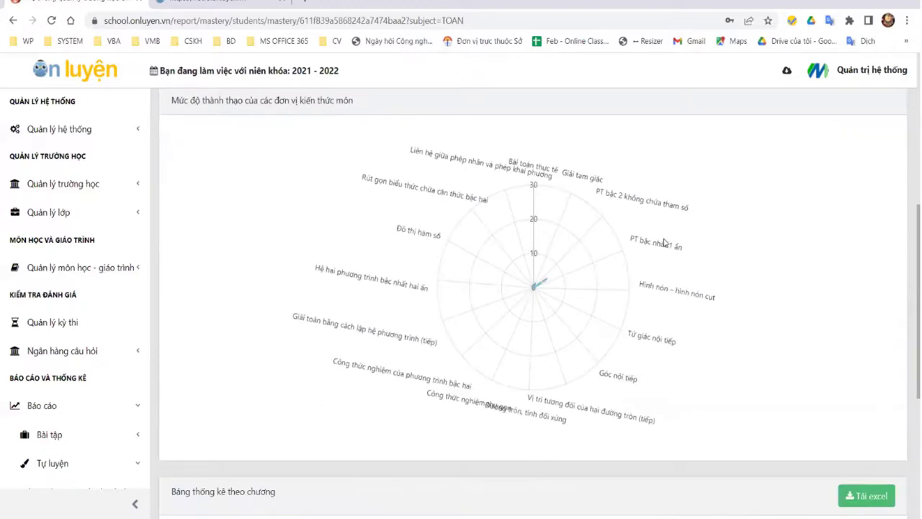
{"action": "mouse_move", "coordinate": [597, 397]}
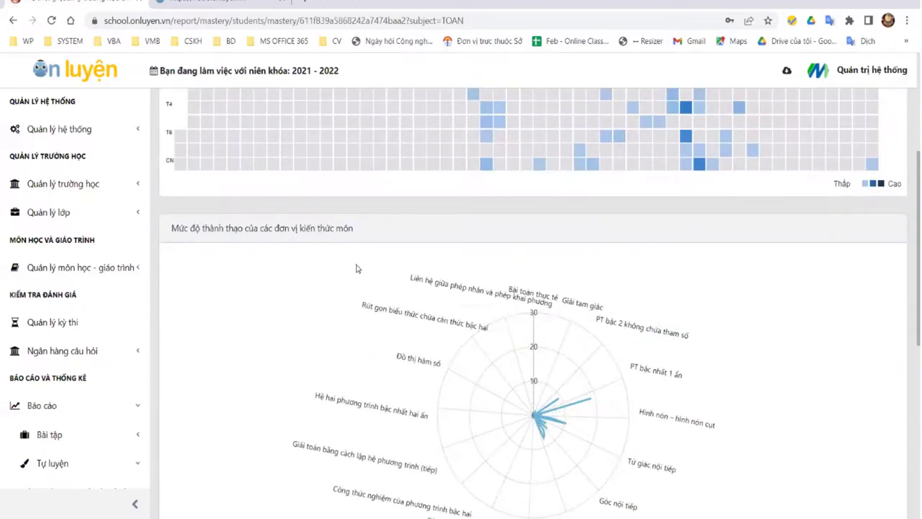
{"action": "scroll", "coordinate": [311, 286], "scroll_direction": "down", "scroll_amount": 6}
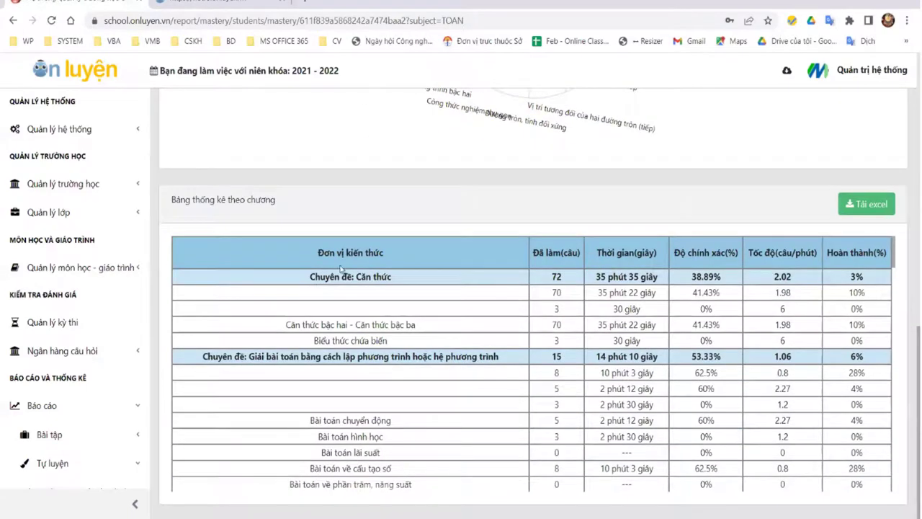
{"action": "scroll", "coordinate": [335, 249], "scroll_direction": "down", "scroll_amount": 10}
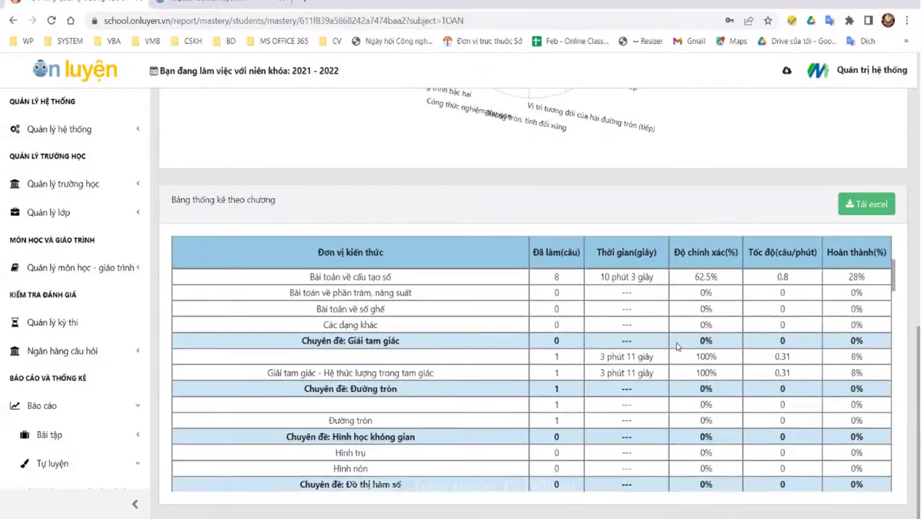
{"action": "scroll", "coordinate": [680, 345], "scroll_direction": "down", "scroll_amount": 10}
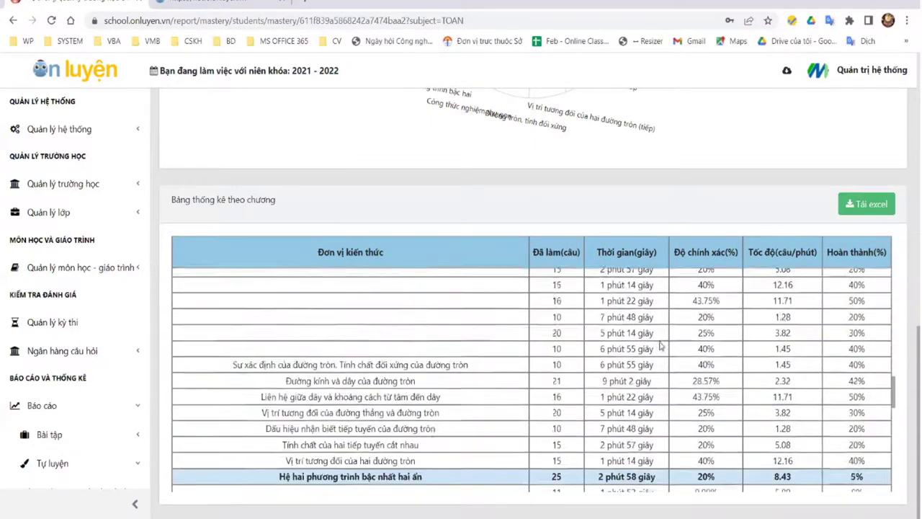
{"action": "scroll", "coordinate": [660, 346], "scroll_direction": "down", "scroll_amount": 10}
{"action": "scroll", "coordinate": [697, 326], "scroll_direction": "up", "scroll_amount": 10}
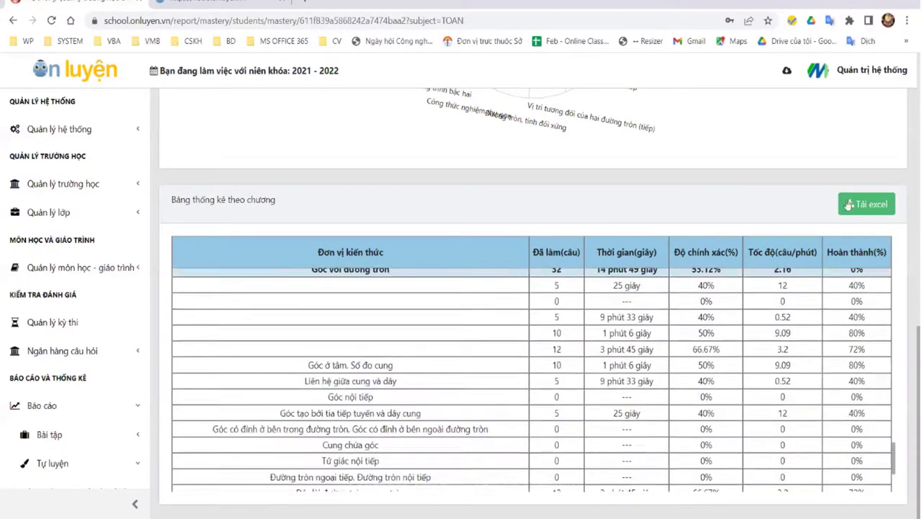
{"action": "scroll", "coordinate": [831, 241], "scroll_direction": "up", "scroll_amount": 2}
{"action": "scroll", "coordinate": [831, 241], "scroll_direction": "up", "scroll_amount": 8}
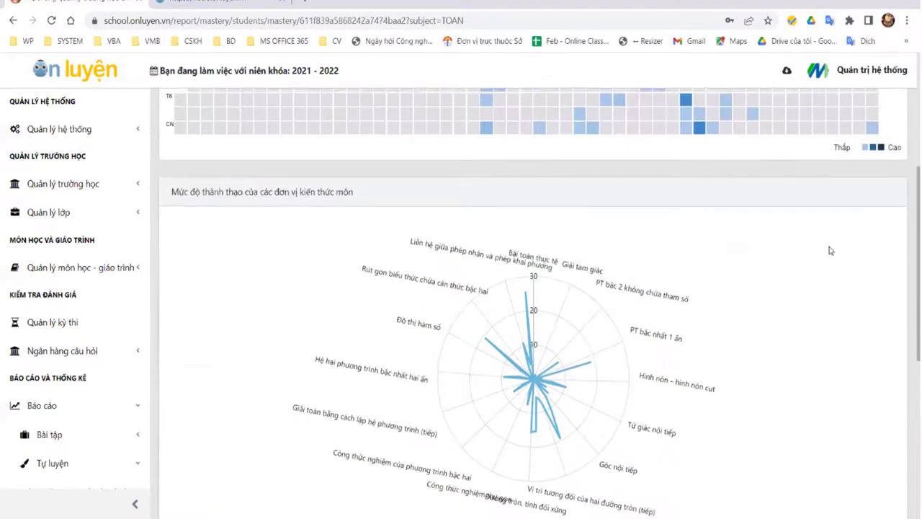
{"action": "left_click", "coordinate": [845, 162]}
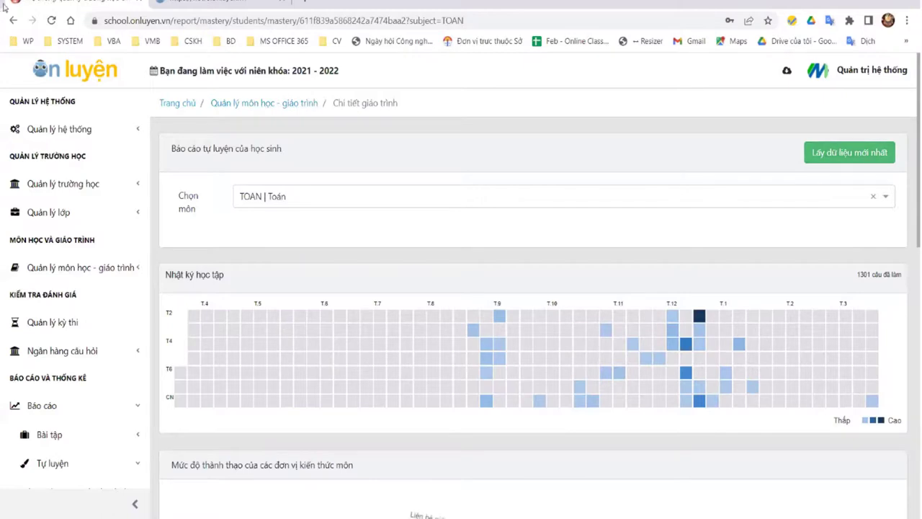
{"action": "scroll", "coordinate": [127, 382], "scroll_direction": "down", "scroll_amount": 2}
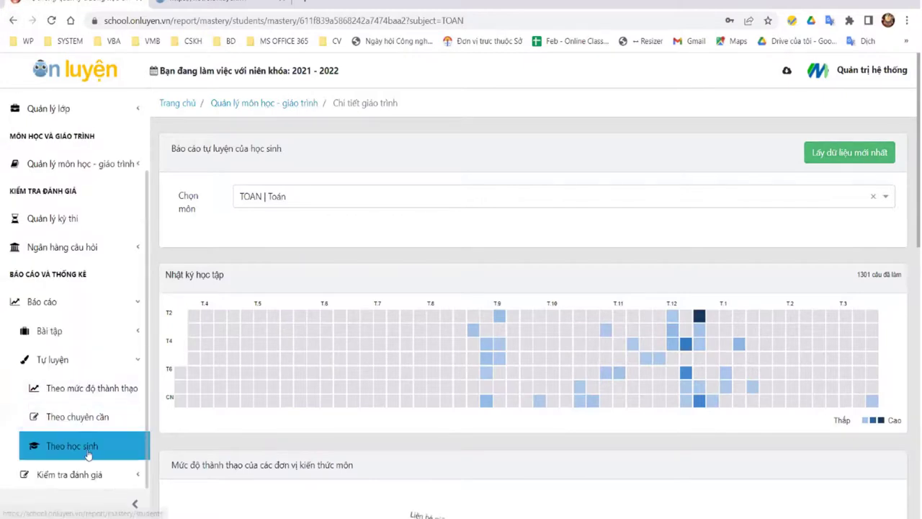
Step: List all Lớp 9 students in the per-student report and open the first student's test report
{"action": "left_click", "coordinate": [82, 439]}
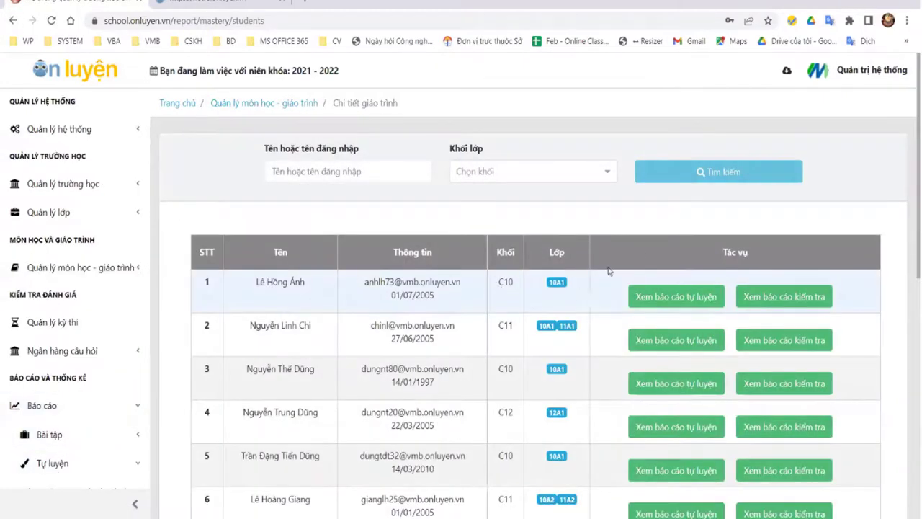
{"action": "left_click", "coordinate": [582, 172]}
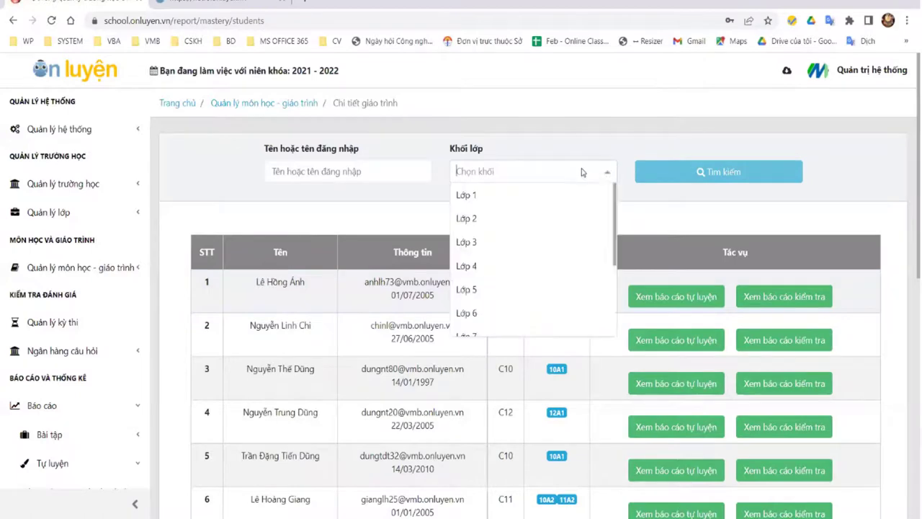
{"action": "scroll", "coordinate": [531, 252], "scroll_direction": "down", "scroll_amount": 2}
{"action": "left_click", "coordinate": [520, 257]}
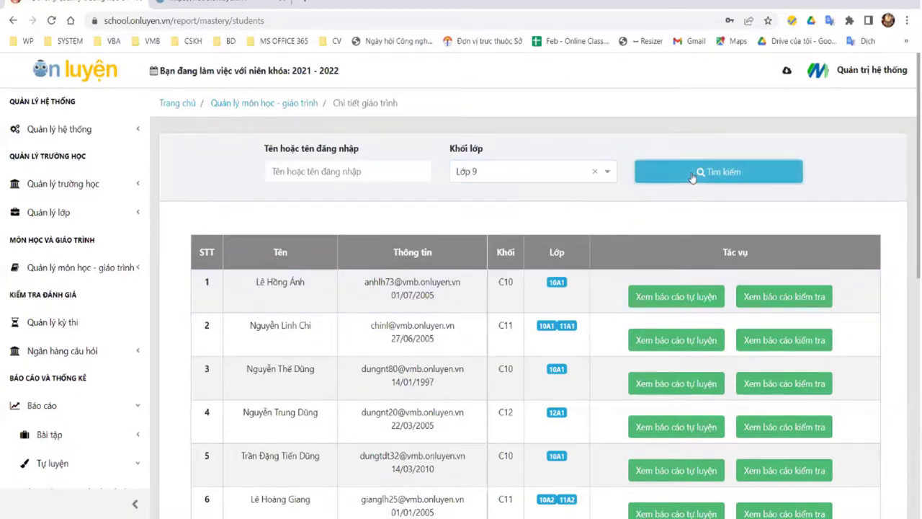
{"action": "left_click", "coordinate": [718, 171]}
{"action": "scroll", "coordinate": [548, 328], "scroll_direction": "down", "scroll_amount": 1}
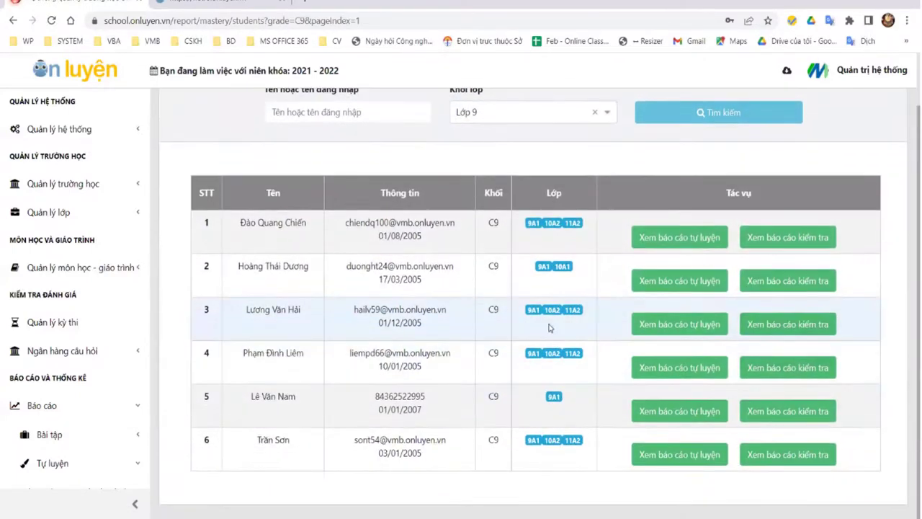
{"action": "left_click", "coordinate": [810, 245]}
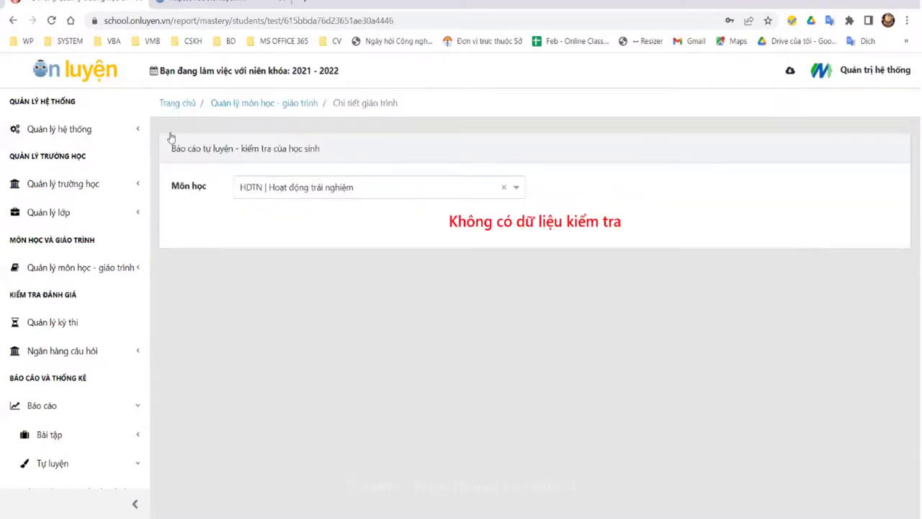
Step: Open the fifth Lớp 9 student's test report and show its TOAN | Toán results table
{"action": "left_click", "coordinate": [13, 20]}
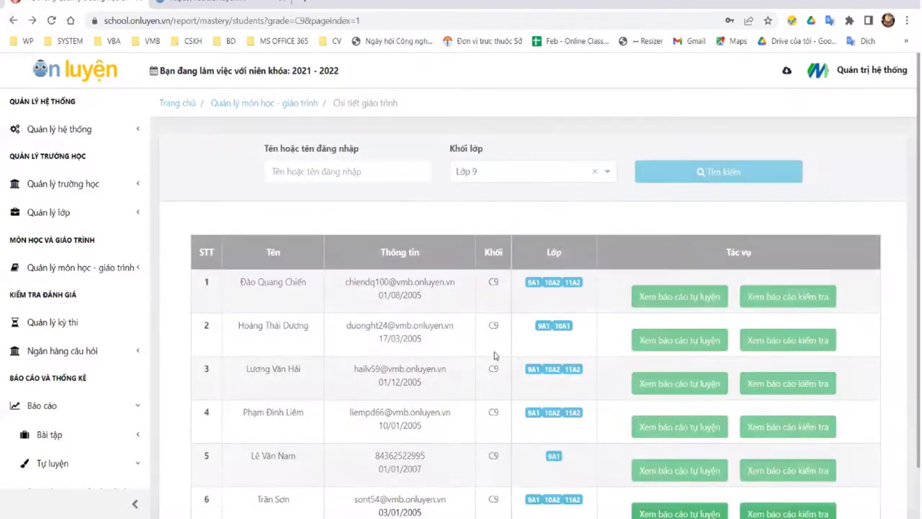
{"action": "scroll", "coordinate": [447, 385], "scroll_direction": "down", "scroll_amount": 2}
{"action": "left_click", "coordinate": [753, 411]}
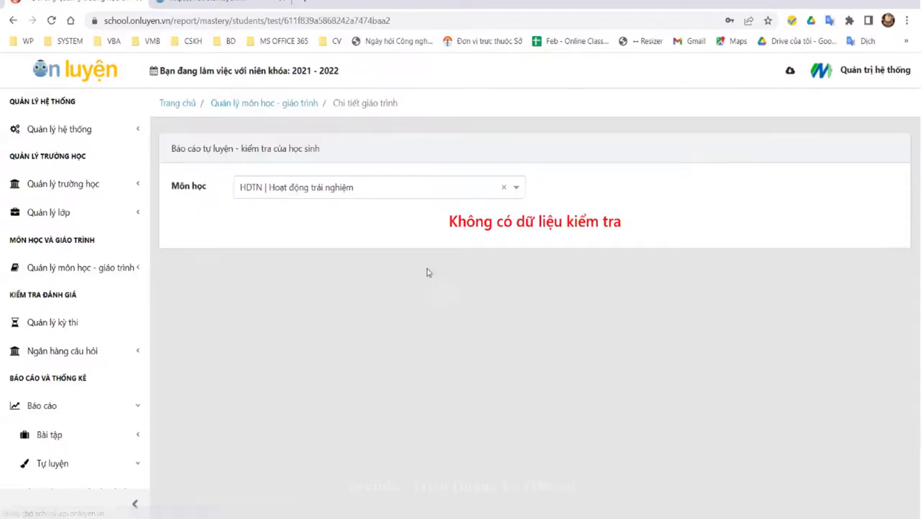
{"action": "left_click", "coordinate": [417, 189]}
{"action": "left_click", "coordinate": [361, 232]}
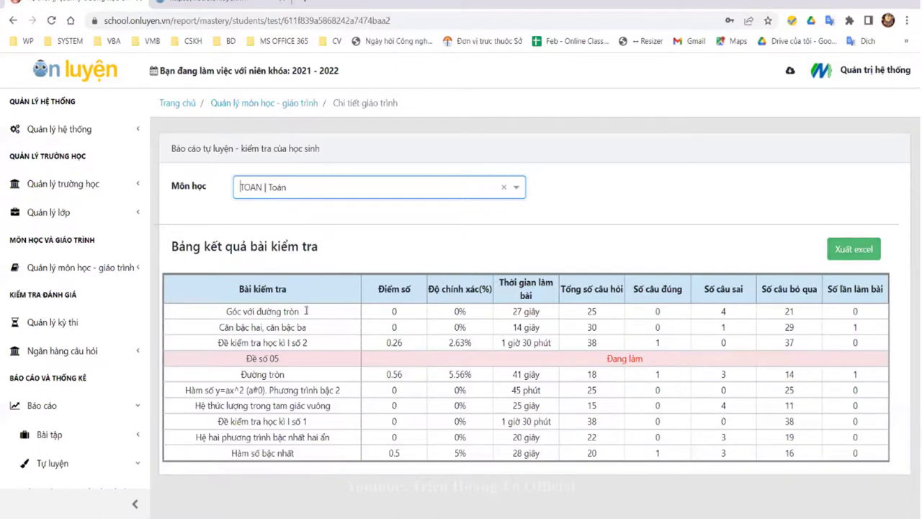
{"action": "left_click_drag", "start_coordinate": [219, 286], "coordinate": [344, 303]}
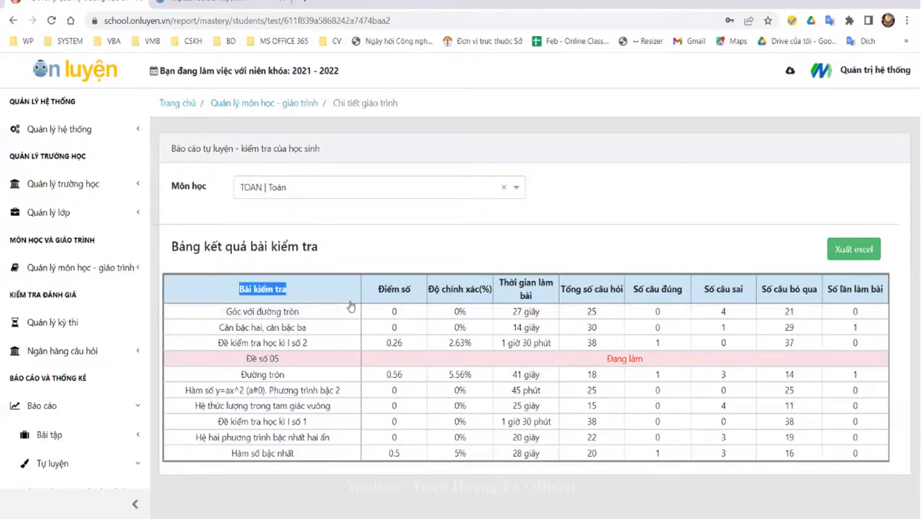
{"action": "left_click", "coordinate": [807, 216]}
Step: Request an Excel export of the test results, check export requests, and reselect TOAN | Toán
{"action": "left_click", "coordinate": [846, 250]}
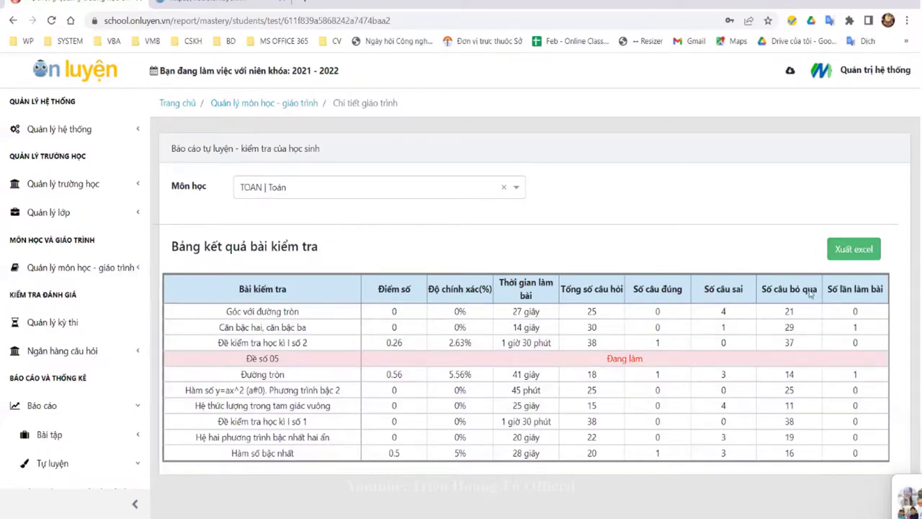
{"action": "left_click", "coordinate": [870, 258]}
{"action": "left_click", "coordinate": [790, 74]}
{"action": "left_click", "coordinate": [652, 211]}
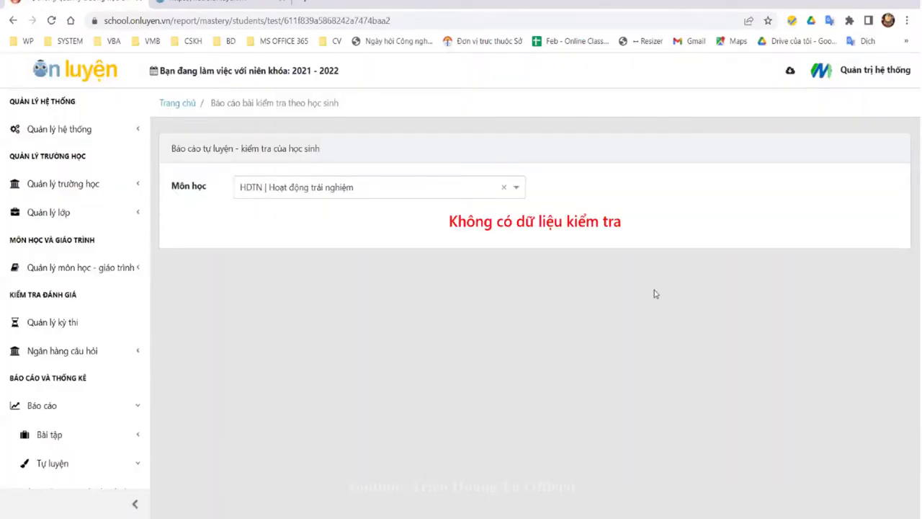
{"action": "left_click", "coordinate": [525, 195]}
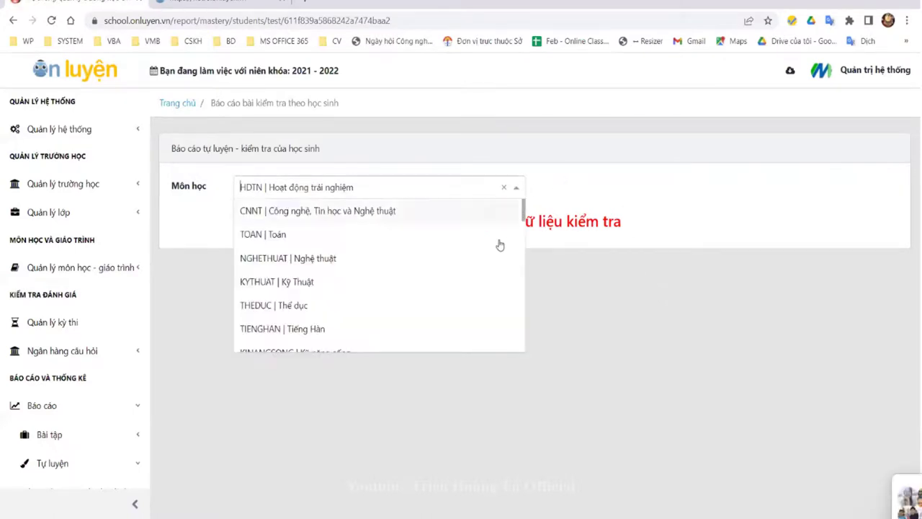
{"action": "left_click", "coordinate": [343, 232]}
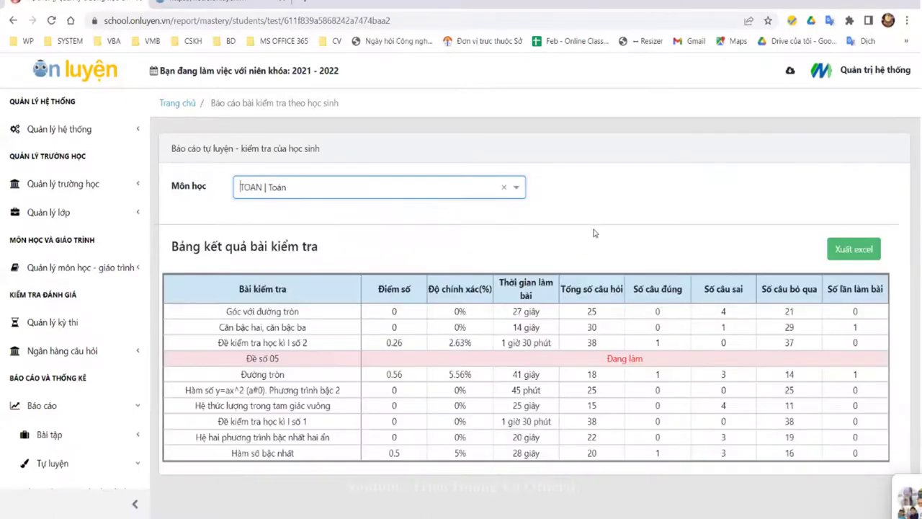
{"action": "left_click", "coordinate": [790, 72]}
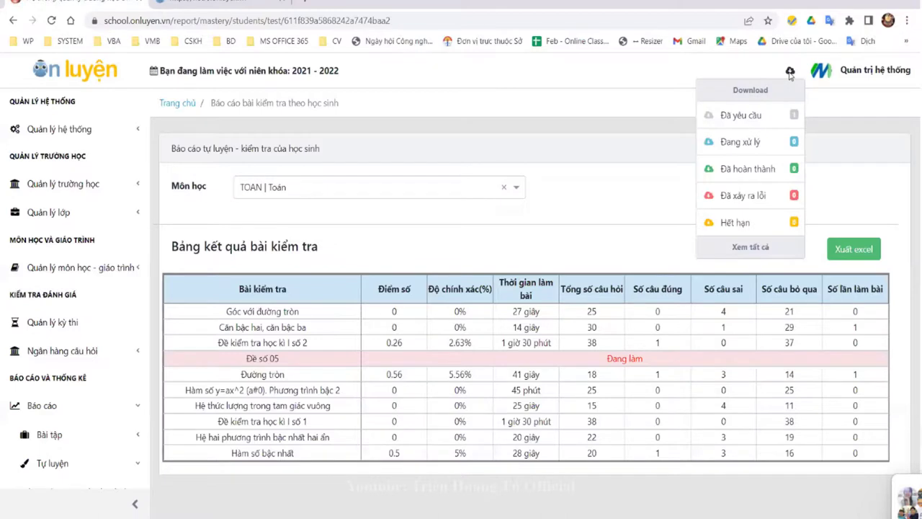
Step: Export the Toán results table with Xuất excel and confirm it is listed under Đã yêu cầu
{"action": "left_click", "coordinate": [852, 249]}
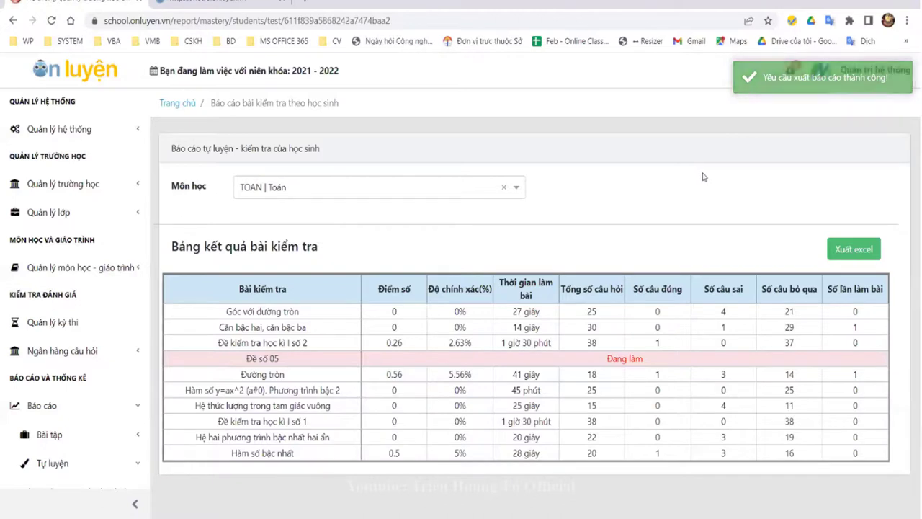
{"action": "left_click", "coordinate": [790, 73]}
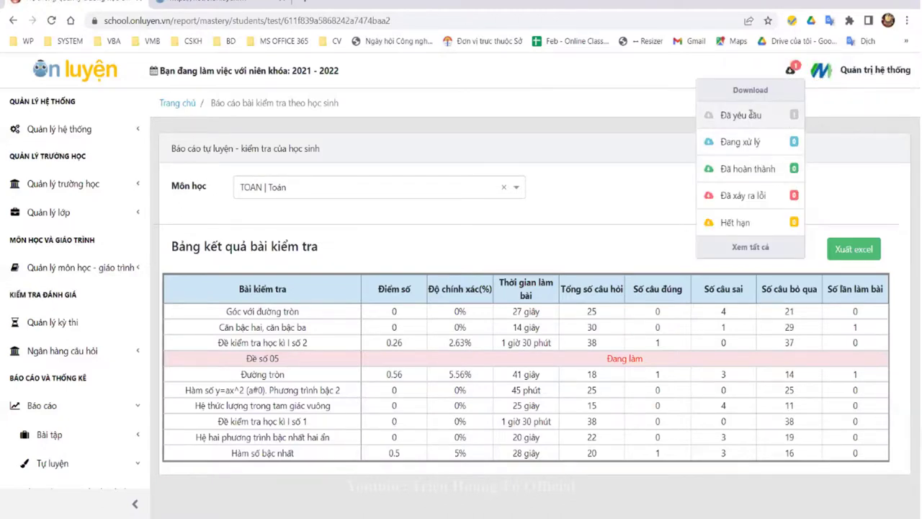
{"action": "left_click", "coordinate": [750, 115]}
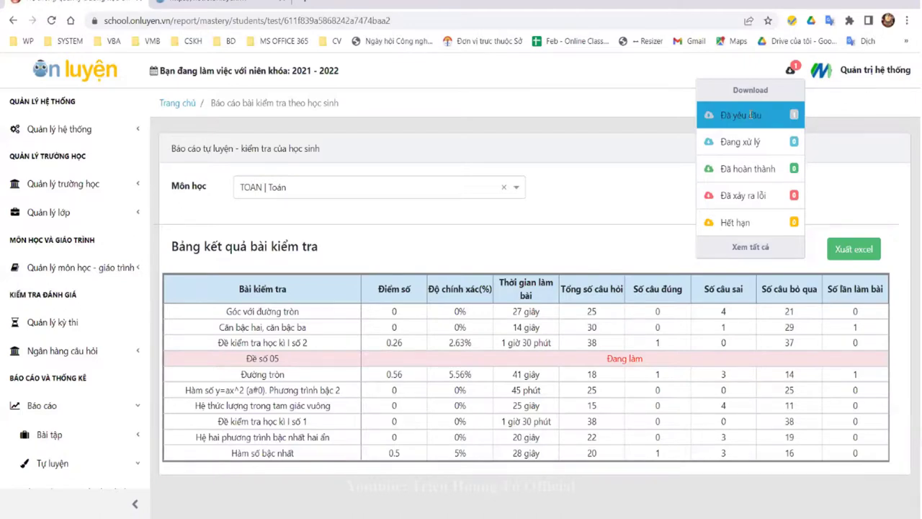
{"action": "left_click", "coordinate": [750, 173]}
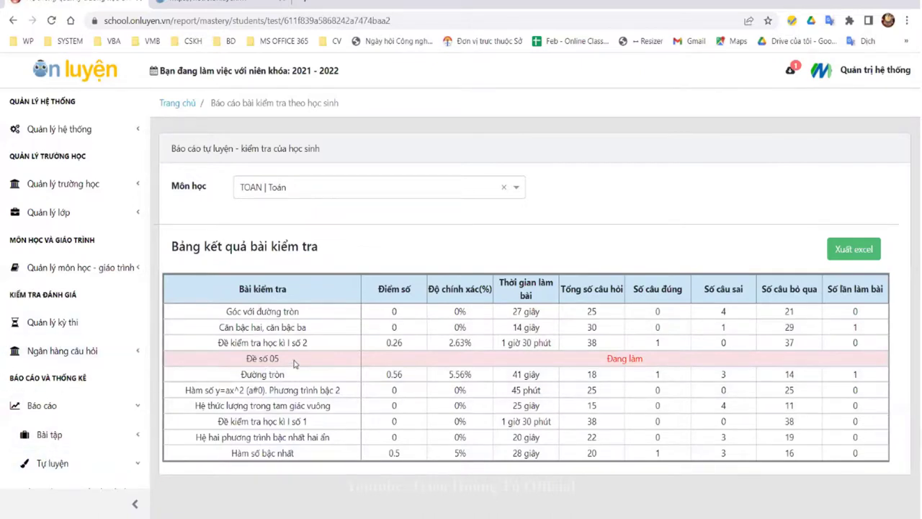
{"action": "scroll", "coordinate": [79, 418], "scroll_direction": "down", "scroll_amount": 2}
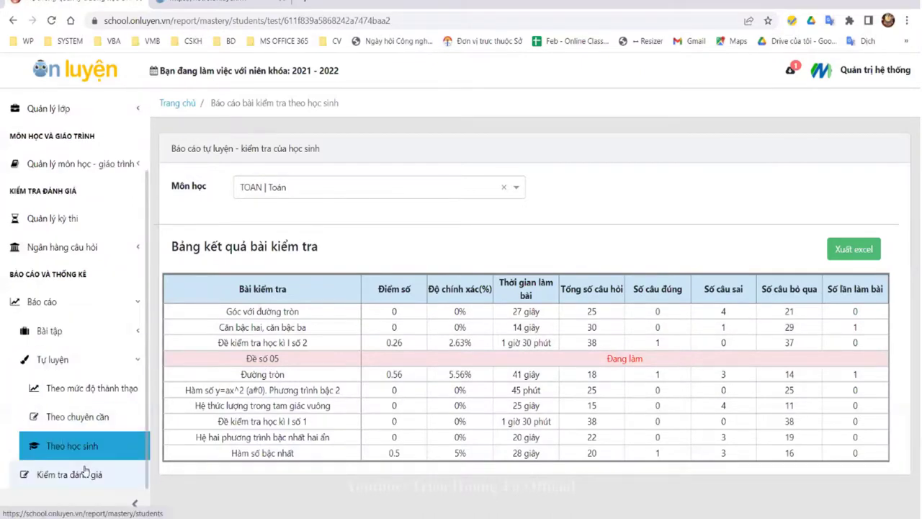
Step: Open Phổ điểm kỳ thi and search its exams filtered to Lớp 9
{"action": "scroll", "coordinate": [101, 400], "scroll_direction": "down", "scroll_amount": 2}
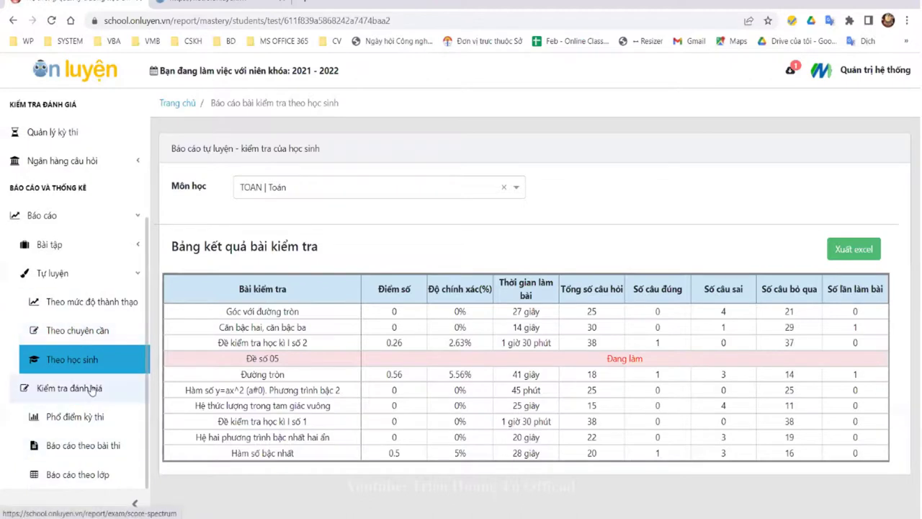
{"action": "scroll", "coordinate": [46, 212], "scroll_direction": "up", "scroll_amount": 4}
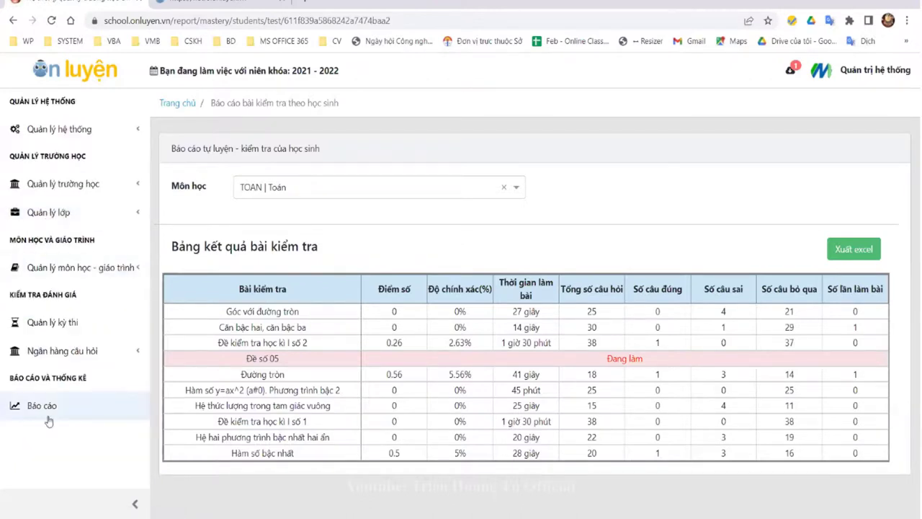
{"action": "scroll", "coordinate": [86, 432], "scroll_direction": "down", "scroll_amount": 4}
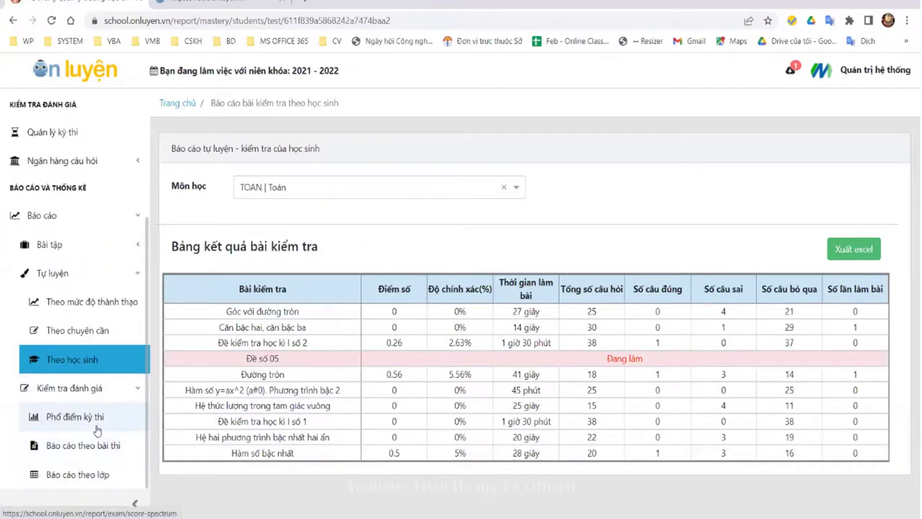
{"action": "left_click", "coordinate": [74, 417]}
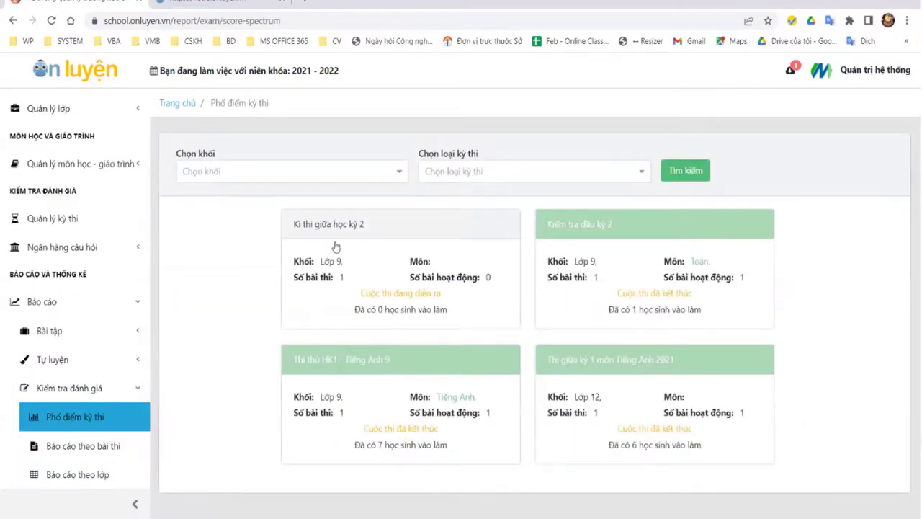
{"action": "left_click", "coordinate": [364, 176]}
{"action": "scroll", "coordinate": [256, 296], "scroll_direction": "down", "scroll_amount": 2}
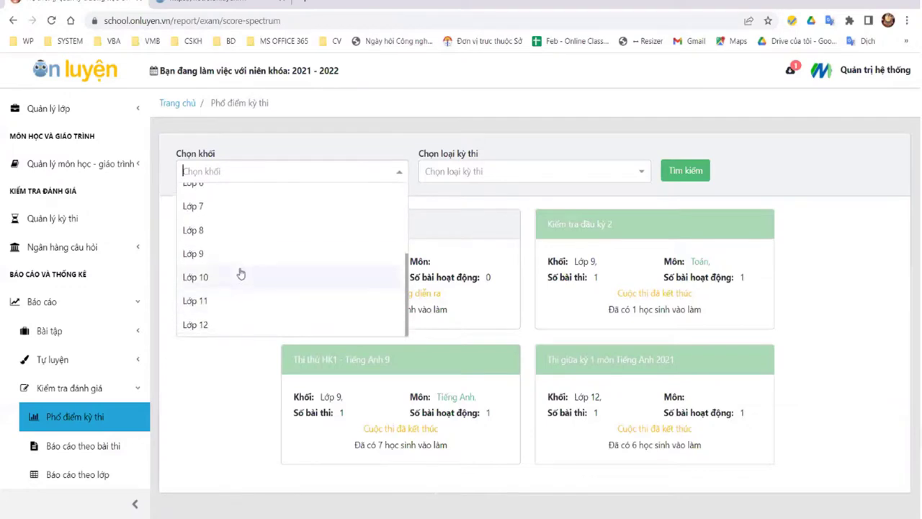
{"action": "left_click", "coordinate": [277, 253]}
{"action": "left_click", "coordinate": [685, 171]}
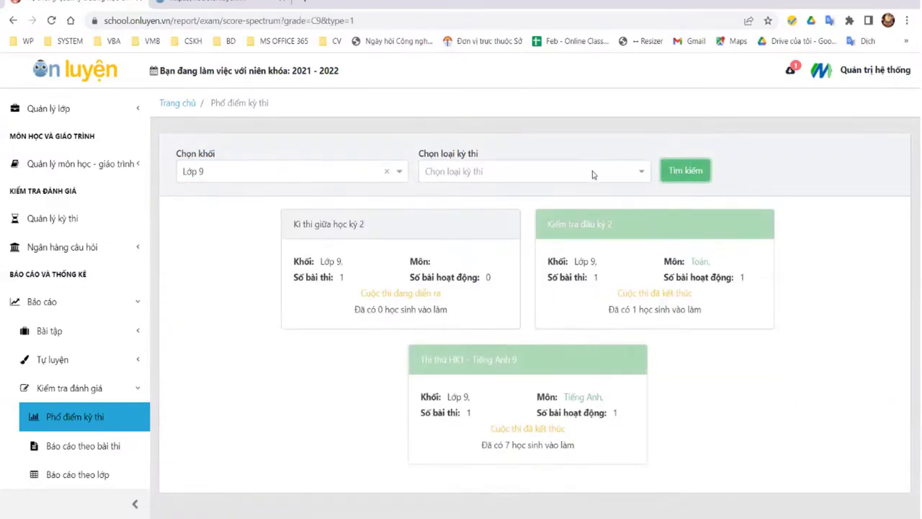
Step: Look at the exam types and Kì thi giữa học kỳ 2 results, then open Báo cáo theo bài thi
{"action": "left_click", "coordinate": [576, 172]}
{"action": "left_click", "coordinate": [764, 183]}
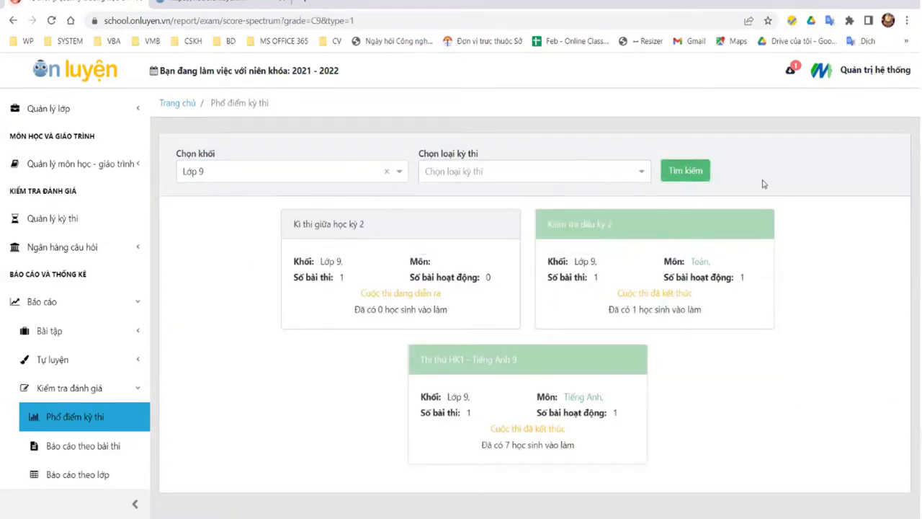
{"action": "left_click", "coordinate": [545, 176]}
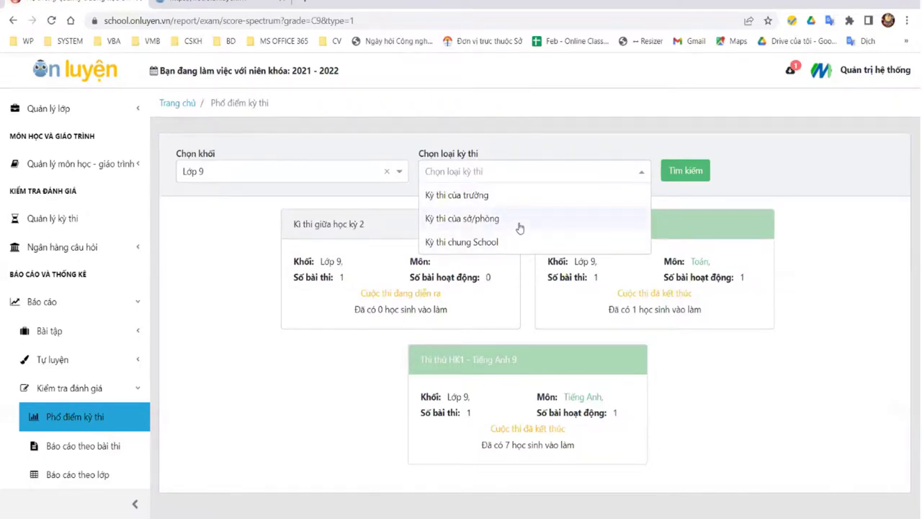
{"action": "left_click", "coordinate": [750, 199]}
{"action": "left_click", "coordinate": [447, 269]}
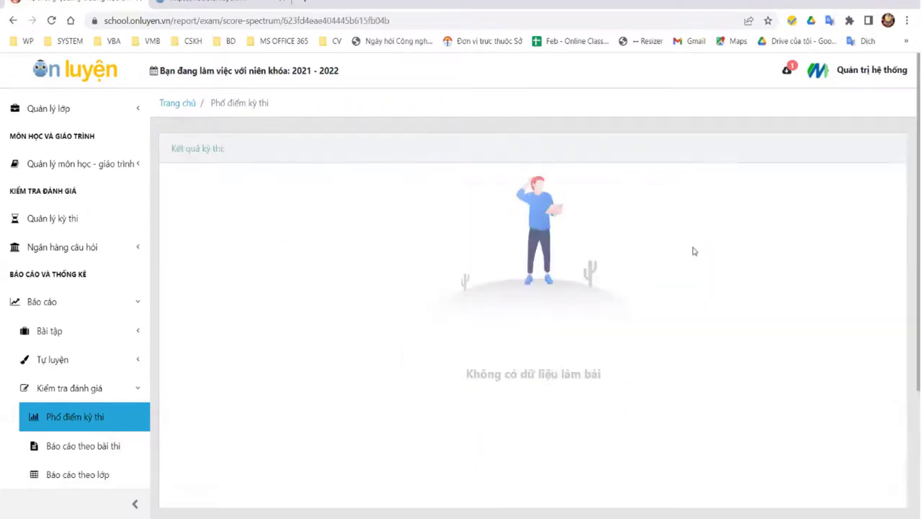
{"action": "left_click", "coordinate": [13, 20]}
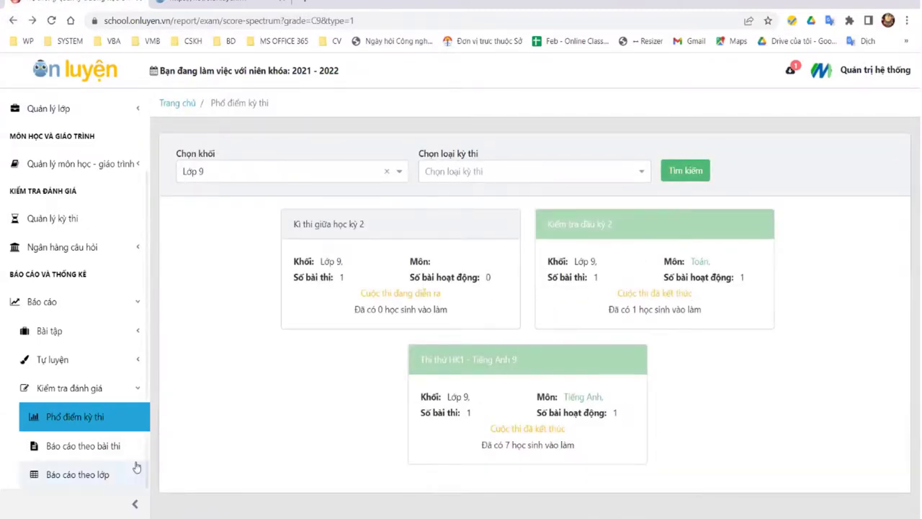
{"action": "left_click", "coordinate": [44, 446]}
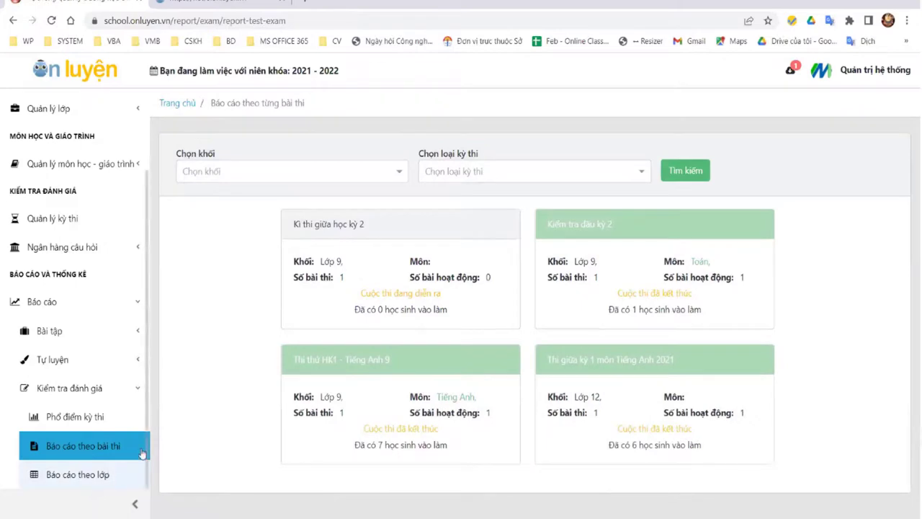
{"action": "left_click", "coordinate": [614, 243]}
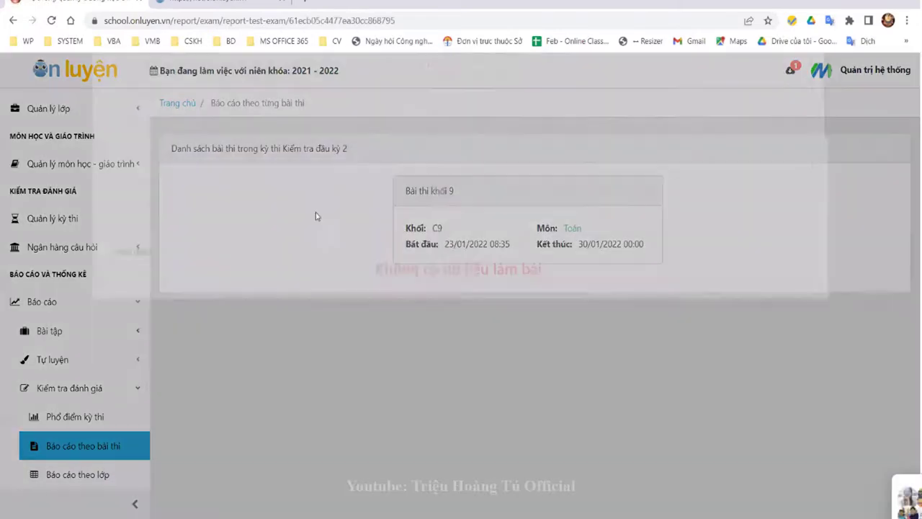
{"action": "left_click", "coordinate": [440, 198]}
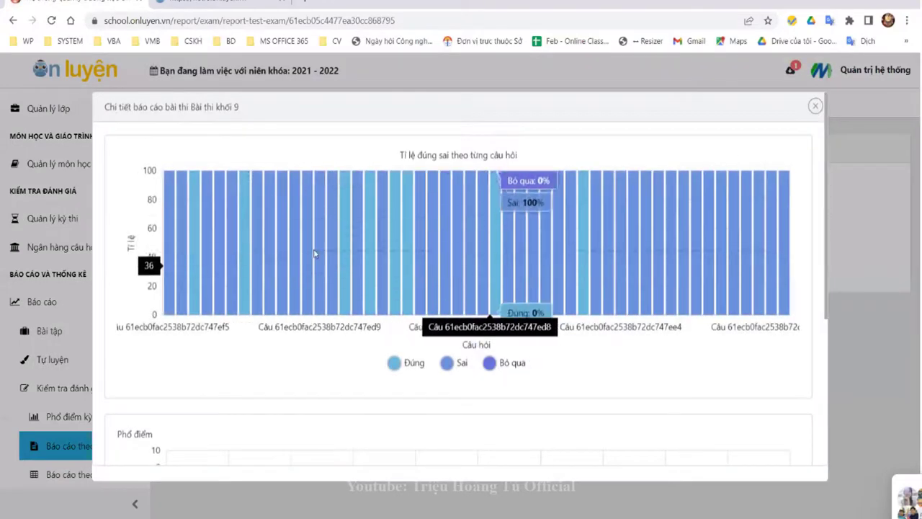
{"action": "left_click", "coordinate": [815, 106]}
{"action": "left_click", "coordinate": [12, 21]}
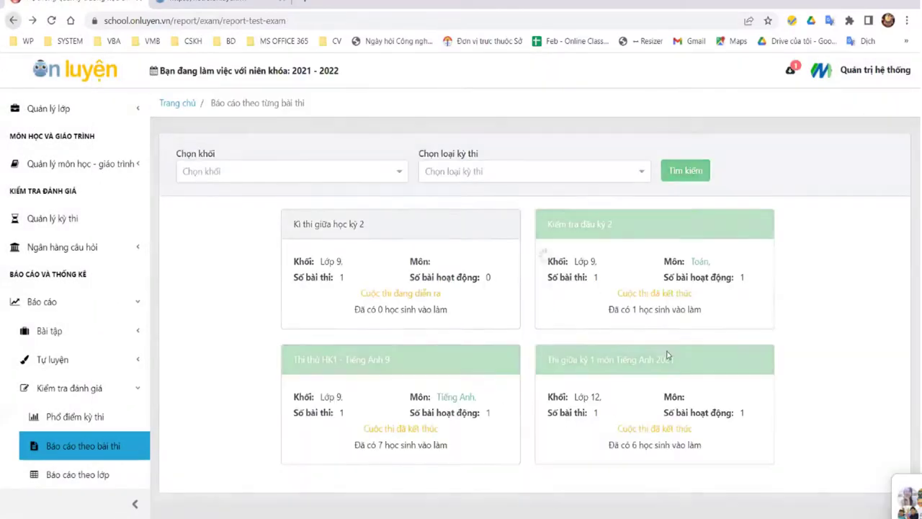
{"action": "left_click", "coordinate": [427, 409]}
{"action": "left_click", "coordinate": [587, 246]}
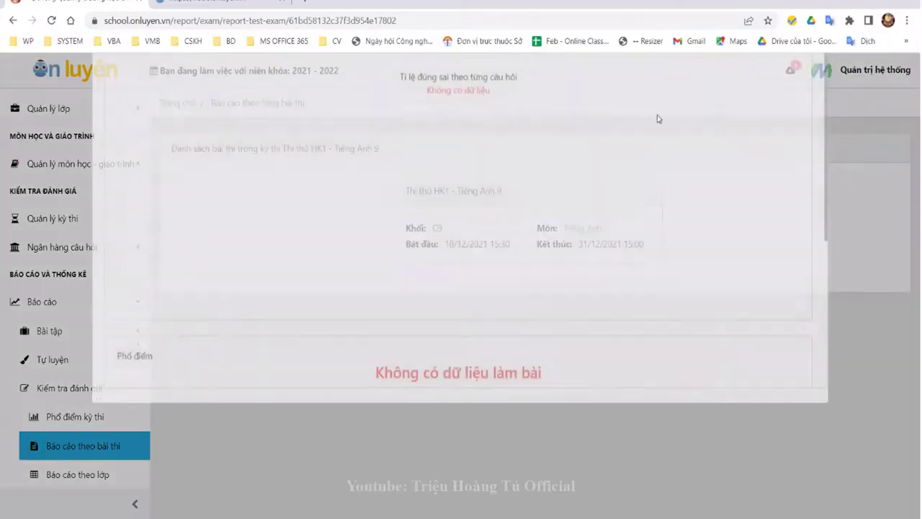
{"action": "scroll", "coordinate": [807, 109], "scroll_direction": "down", "scroll_amount": 3}
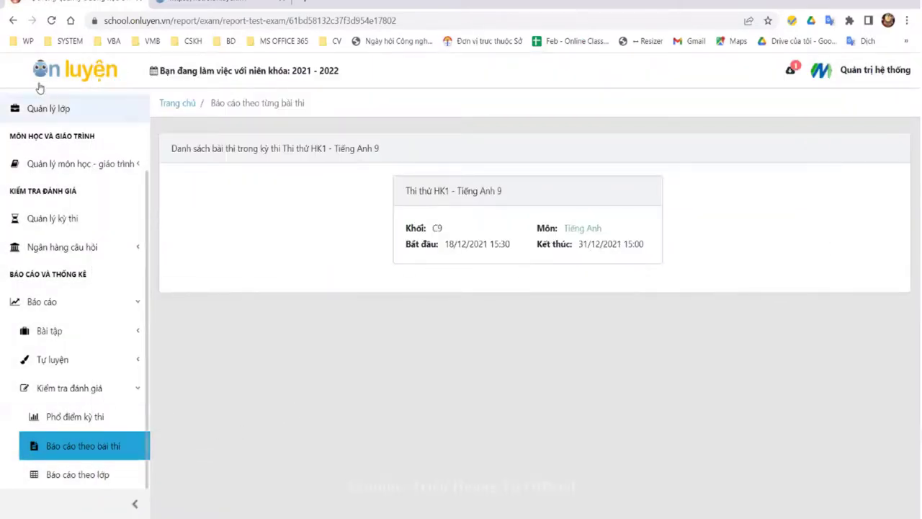
{"action": "left_click", "coordinate": [13, 21]}
{"action": "scroll", "coordinate": [130, 306], "scroll_direction": "up", "scroll_amount": 3}
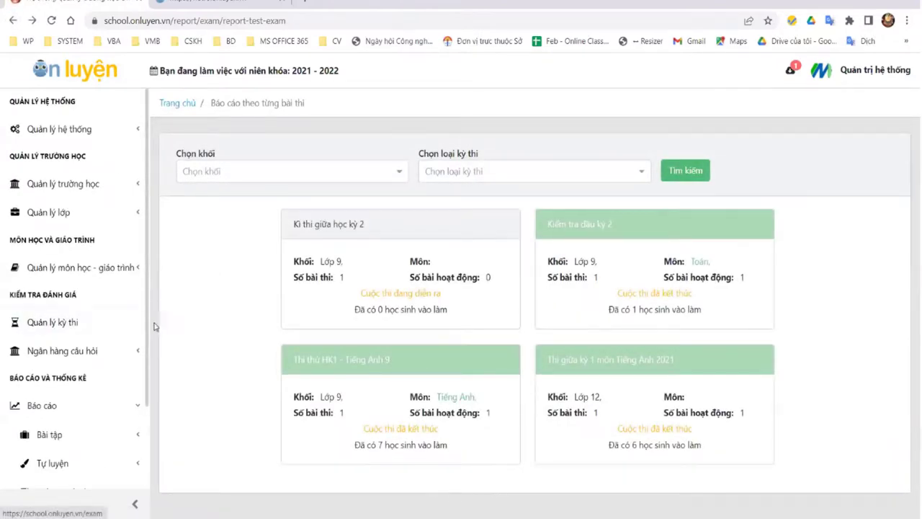
Step: Load the app.onluyen.vn teacher site in the help center tab
{"action": "left_click", "coordinate": [870, 73]}
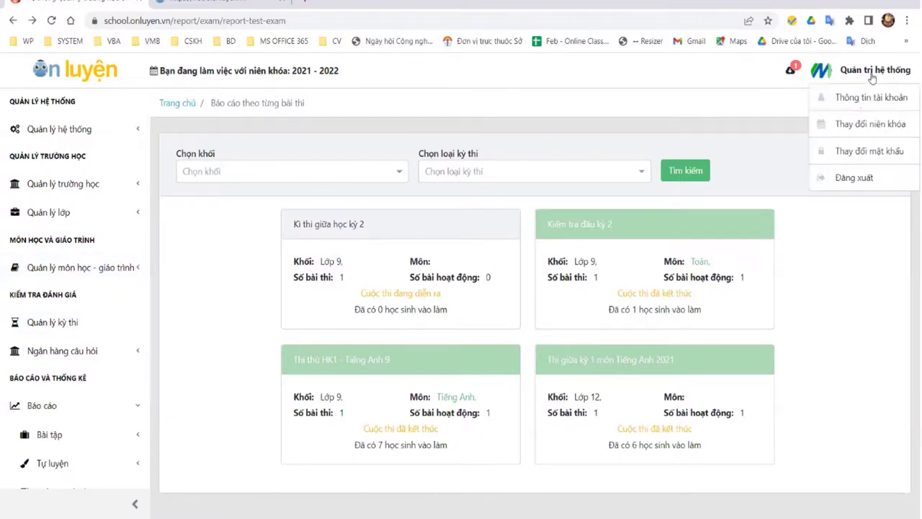
{"action": "left_click", "coordinate": [213, 4]}
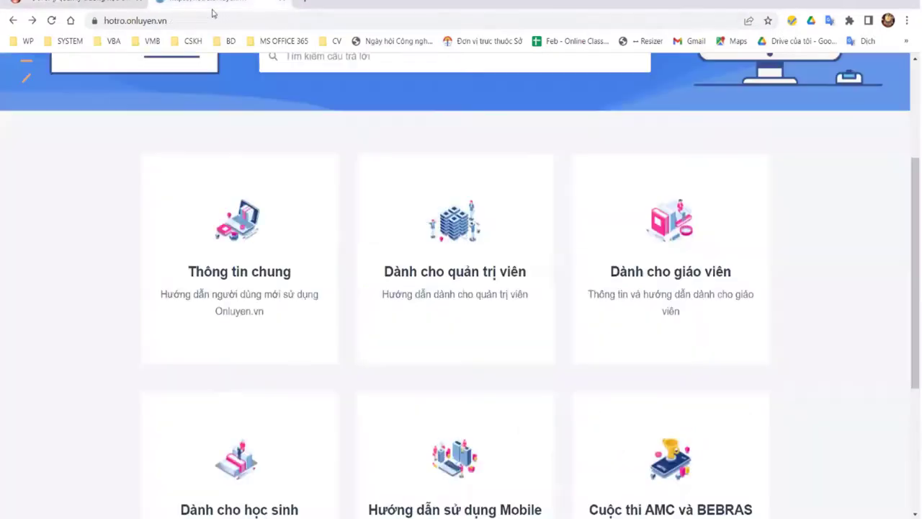
{"action": "left_click", "coordinate": [220, 20]}
{"action": "type", "text": "ap"}
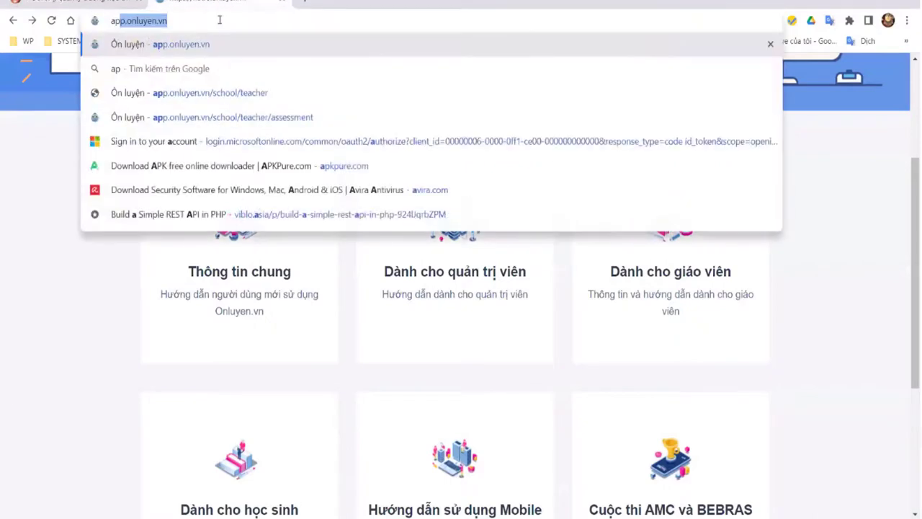
{"action": "key", "text": "Return"}
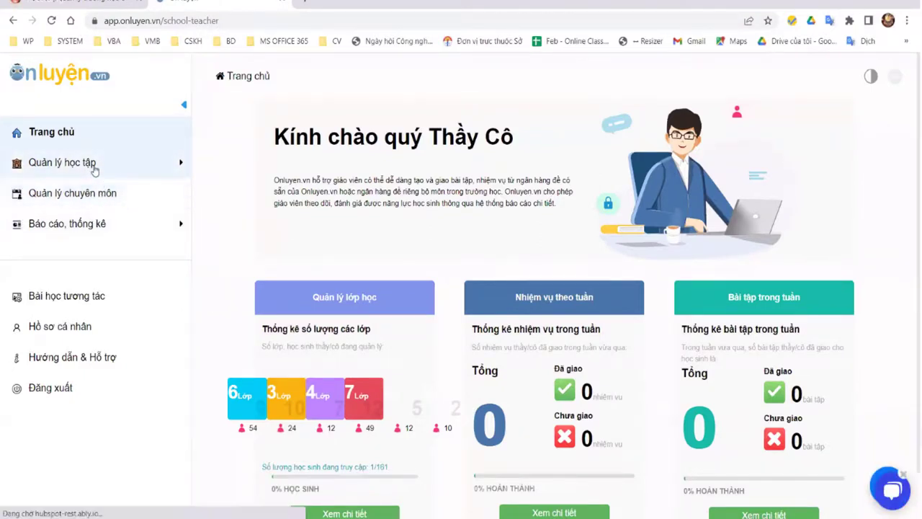
Step: View Kì thi giữa học kỳ 2 under Giám sát thi lớp bộ môn, then return to the admin tab
{"action": "left_click", "coordinate": [895, 79]}
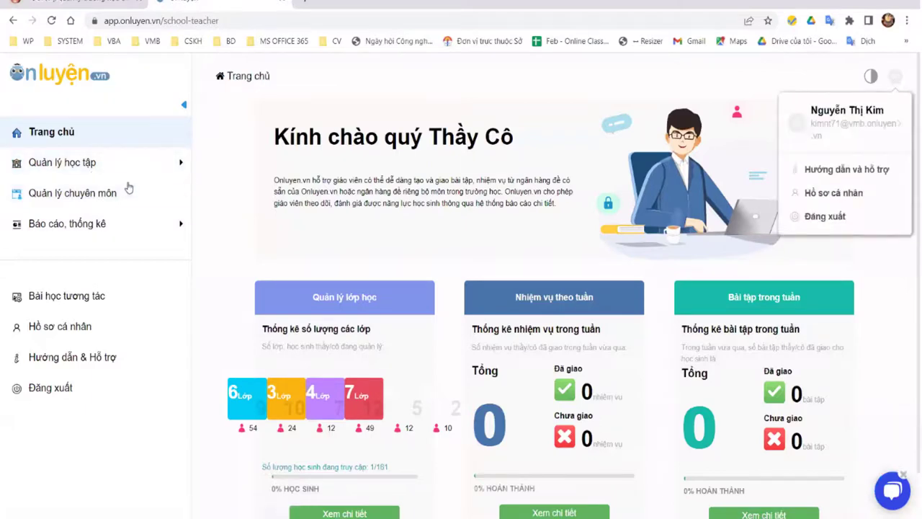
{"action": "left_click", "coordinate": [103, 161]}
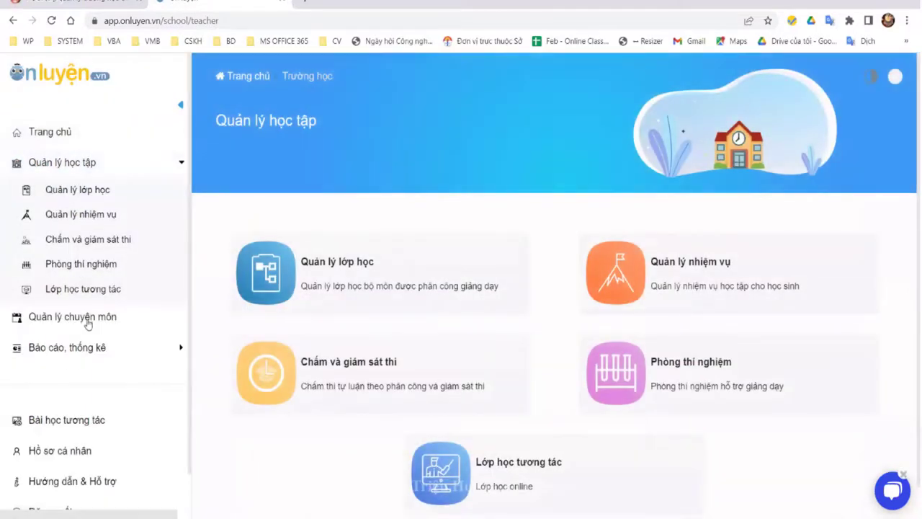
{"action": "left_click", "coordinate": [97, 239]}
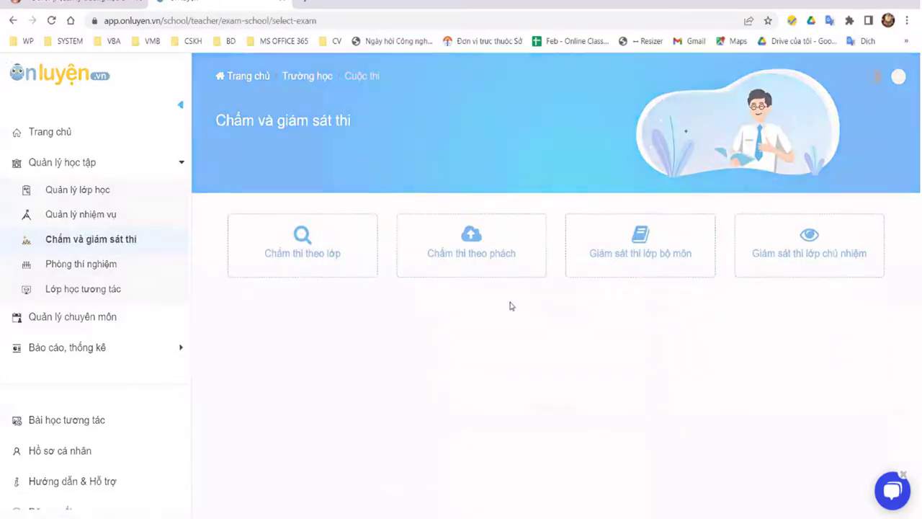
{"action": "left_click", "coordinate": [650, 252]}
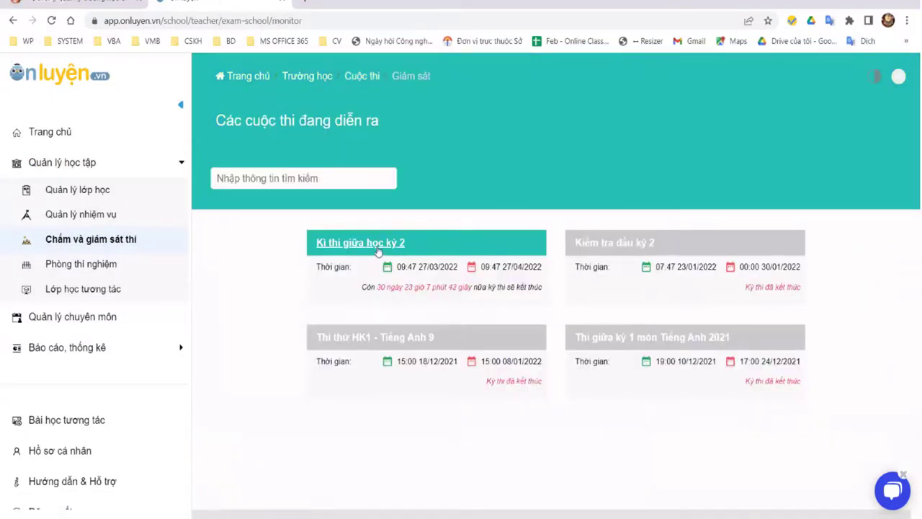
{"action": "left_click", "coordinate": [377, 247]}
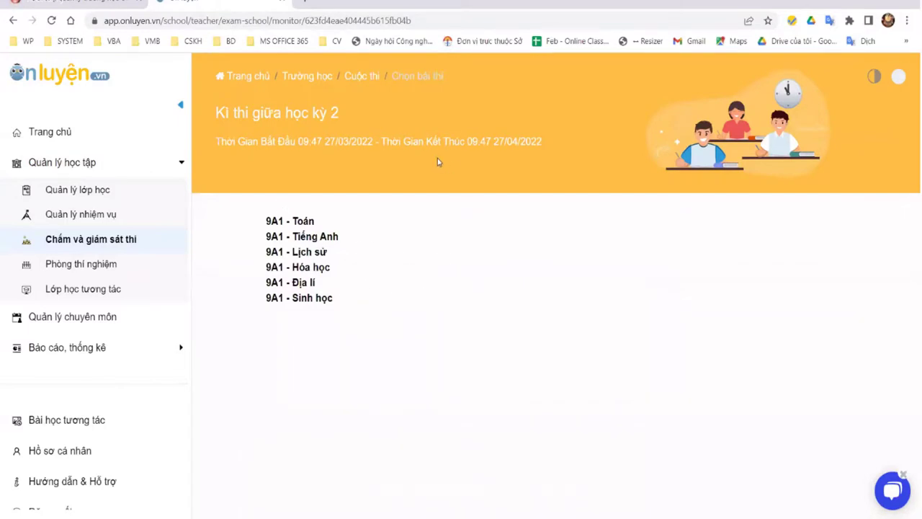
{"action": "left_click", "coordinate": [14, 21]}
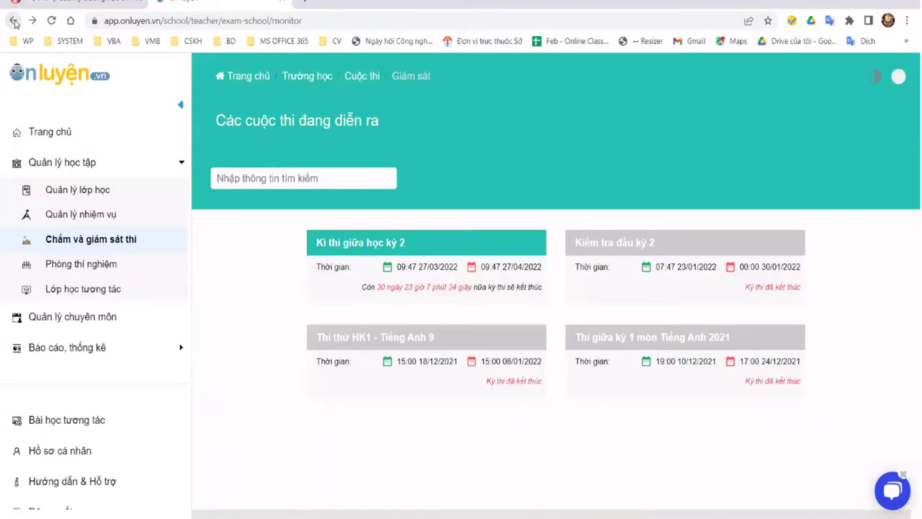
{"action": "left_click", "coordinate": [95, 5]}
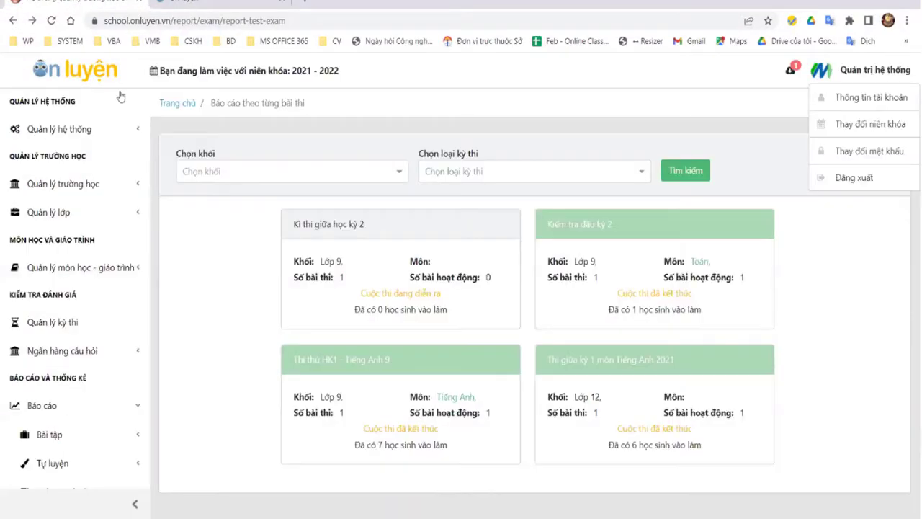
Step: In Quản lý kỳ thi, enable Bao gồm bài thi tổ hợp on Kì thi giữa học kỳ 2 and click Cập nhật
{"action": "left_click", "coordinate": [54, 325]}
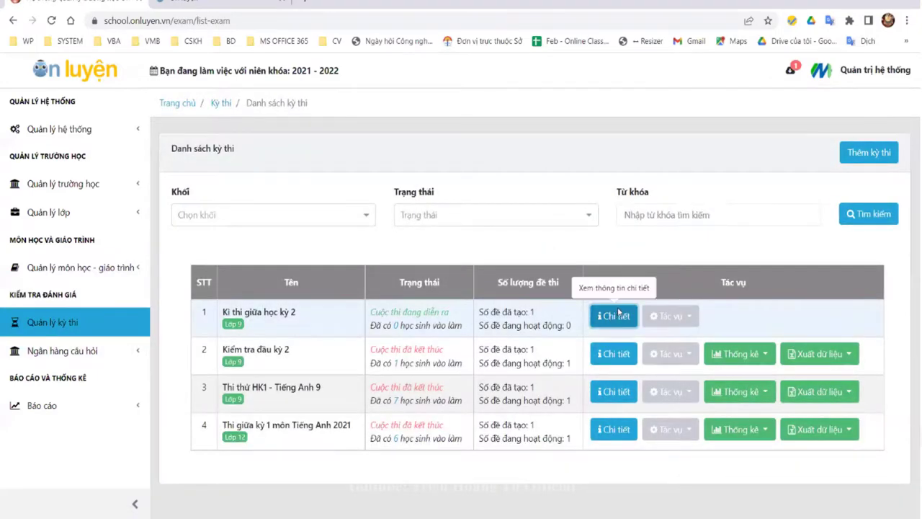
{"action": "left_click", "coordinate": [618, 314]}
{"action": "left_click", "coordinate": [624, 262]}
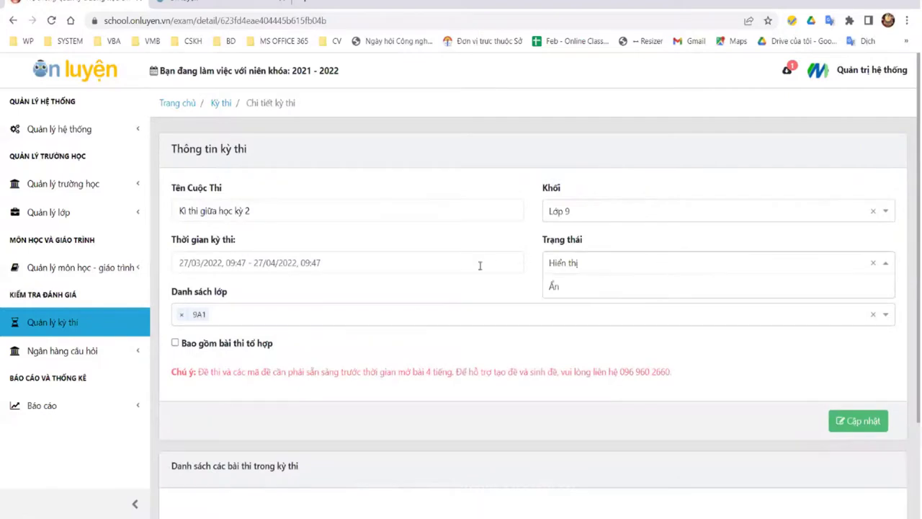
{"action": "left_click", "coordinate": [480, 265]}
{"action": "scroll", "coordinate": [360, 288], "scroll_direction": "down", "scroll_amount": 2}
{"action": "left_click", "coordinate": [253, 271]}
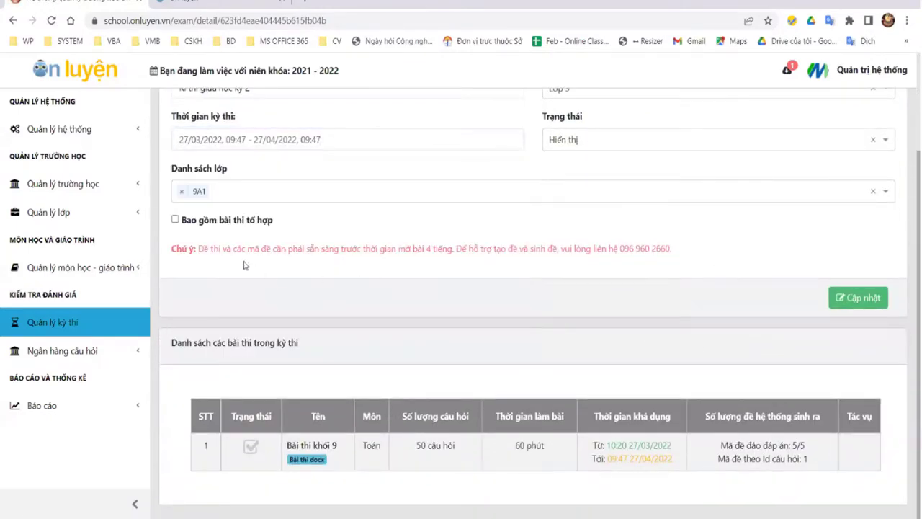
{"action": "left_click", "coordinate": [175, 218]}
{"action": "left_click", "coordinate": [853, 298]}
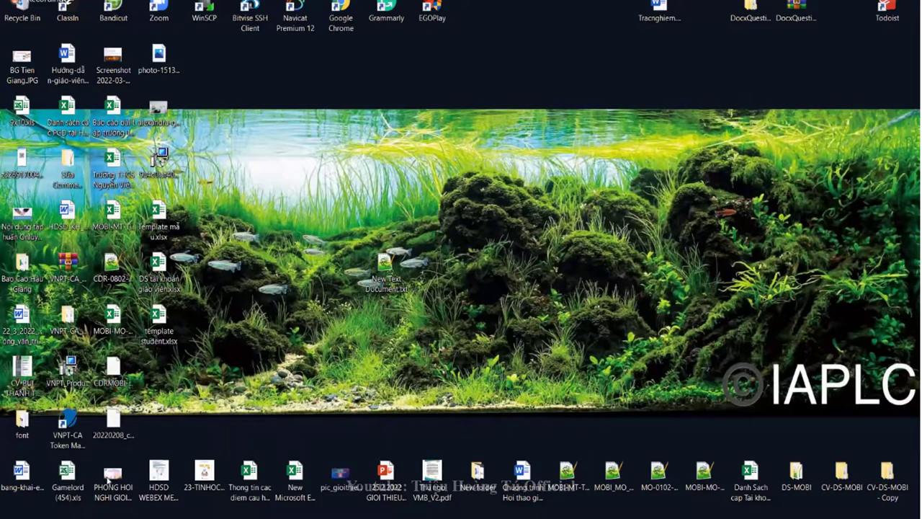
Step: Launch BlueStacks 5 from Windows search, then close its window and confirm the exit
{"action": "key", "text": "super+s"}
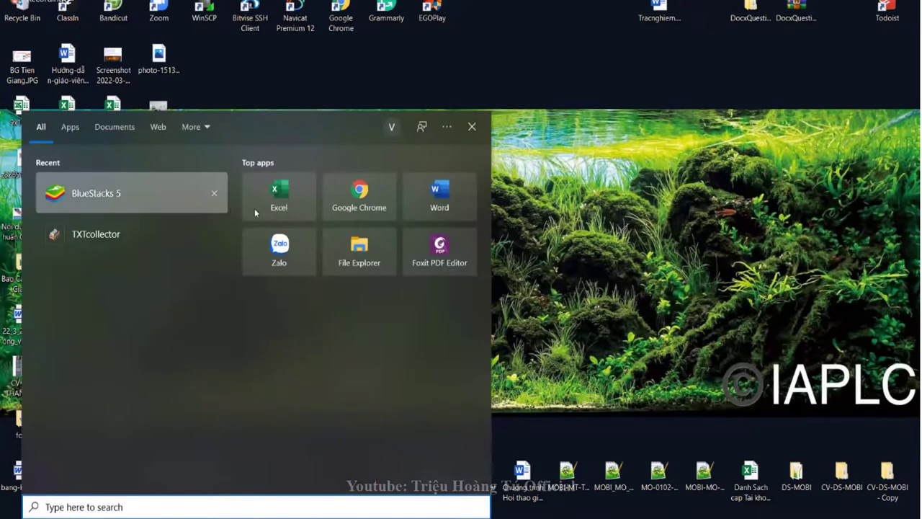
{"action": "left_click", "coordinate": [223, 205]}
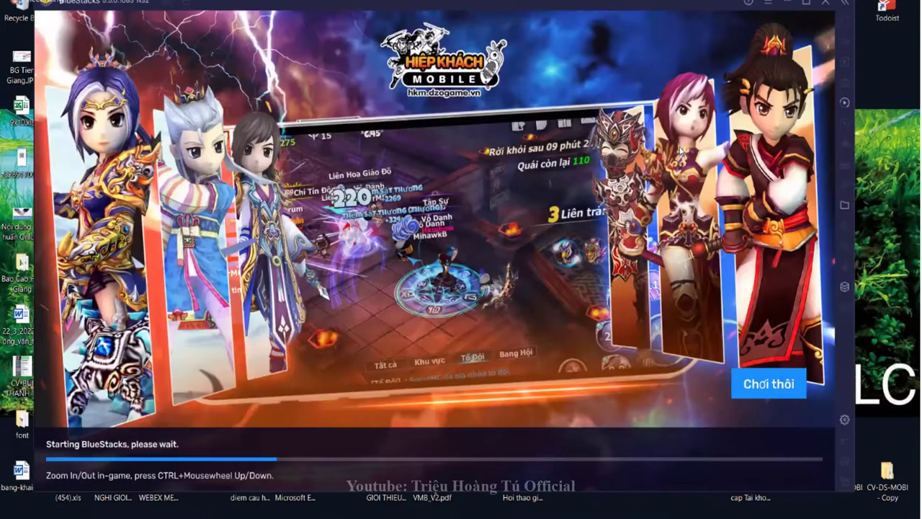
{"action": "left_click", "coordinate": [825, 4]}
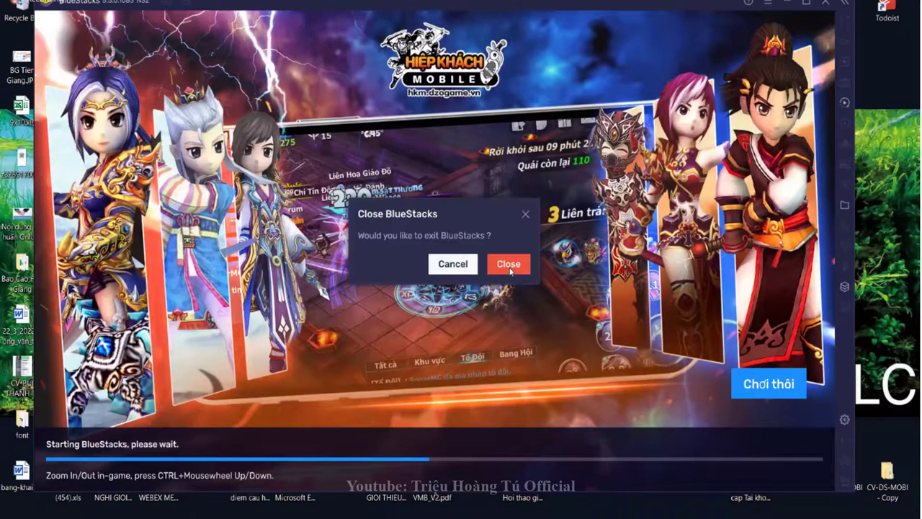
{"action": "left_click", "coordinate": [508, 264]}
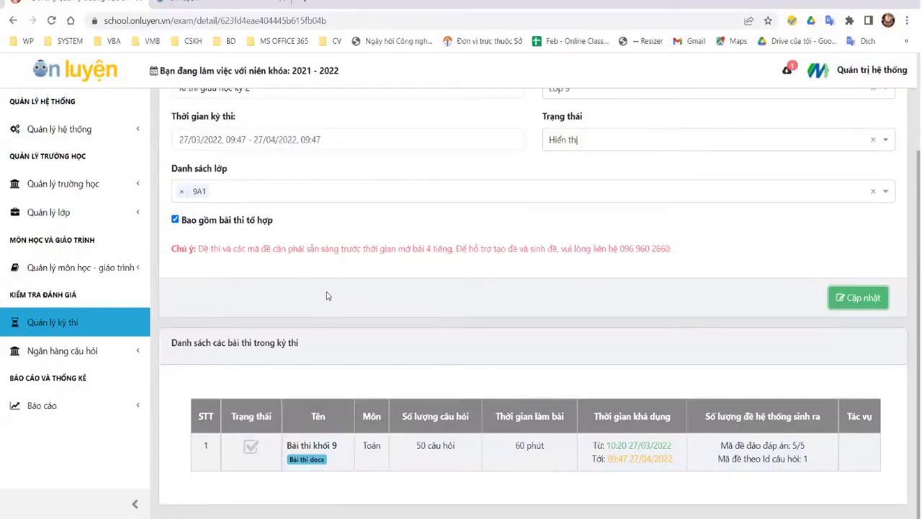
Step: Scroll back up the Kì thi giữa học kỳ 2 exam detail page
{"action": "scroll", "coordinate": [319, 237], "scroll_direction": "up", "scroll_amount": 2}
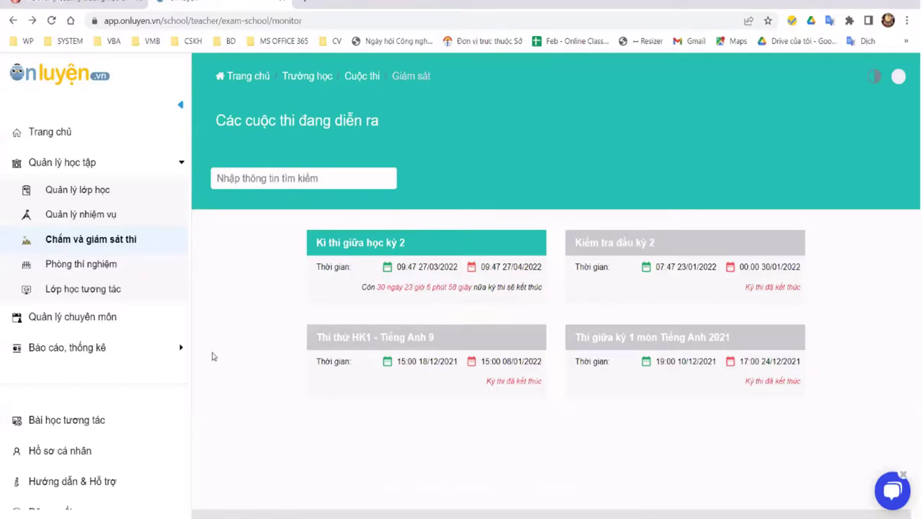
Step: Close a stray new tab and log out of the teacher account with Đăng xuất
{"action": "left_click", "coordinate": [305, 6]}
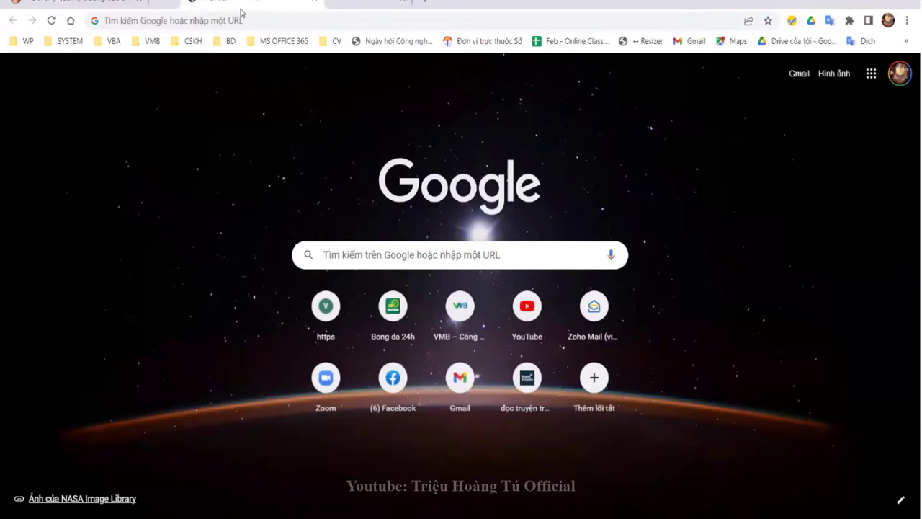
{"action": "key", "text": "ctrl+w"}
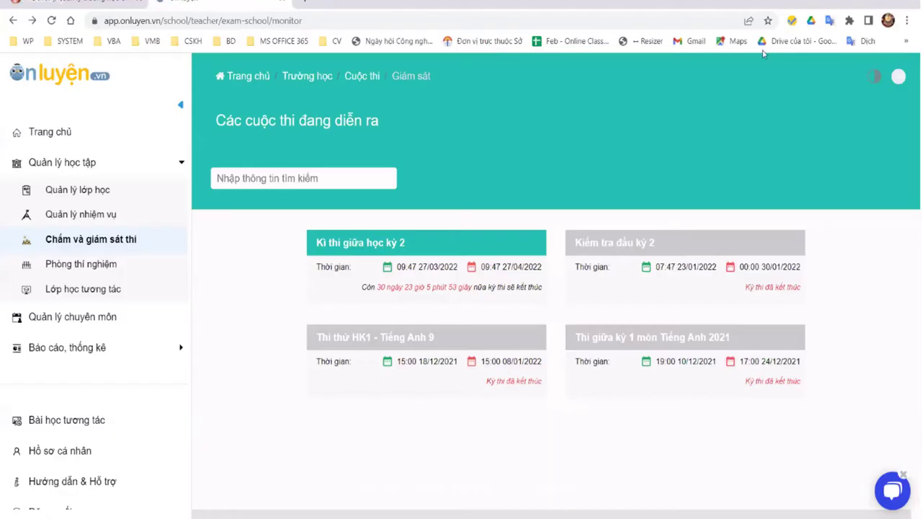
{"action": "left_click", "coordinate": [898, 76]}
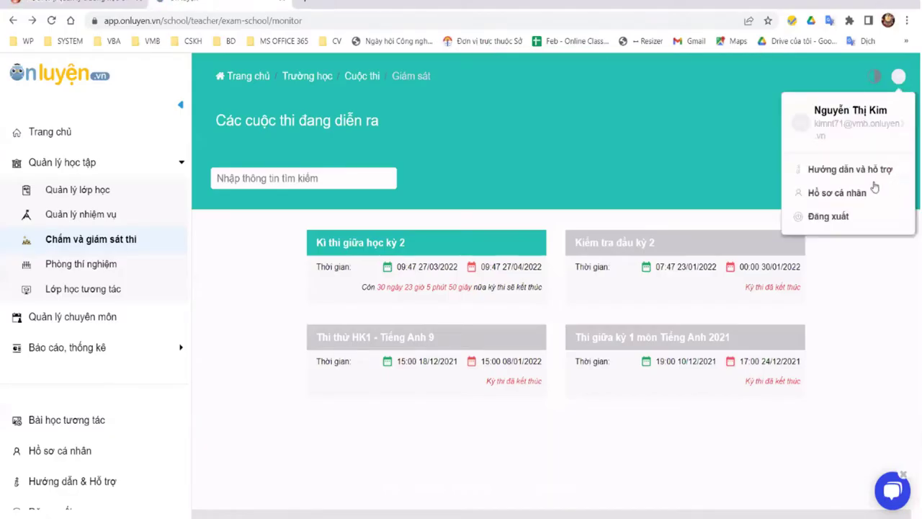
{"action": "left_click", "coordinate": [837, 217]}
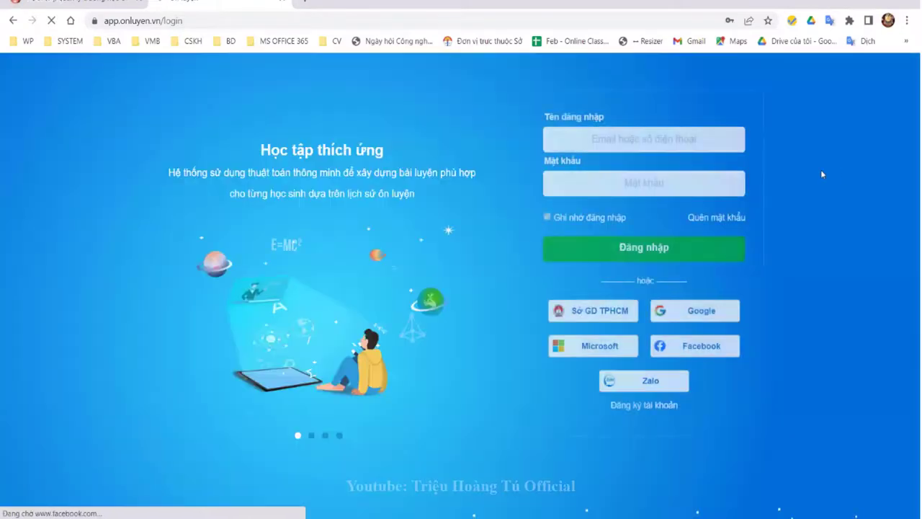
Step: Clear the username, fill in the saved teacher login from autofill, and click Đăng nhập
{"action": "left_click", "coordinate": [692, 145]}
{"action": "left_click_drag", "start_coordinate": [692, 141], "coordinate": [524, 124]}
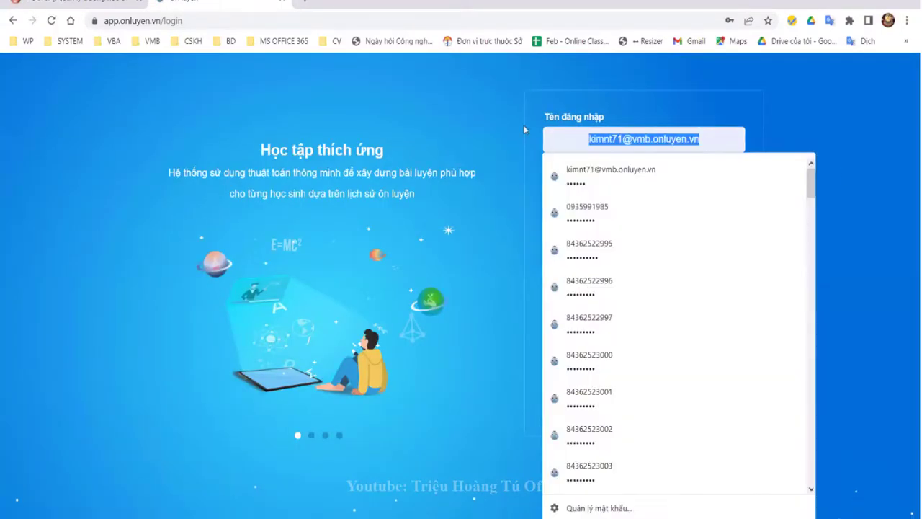
{"action": "key", "text": "BackSpace"}
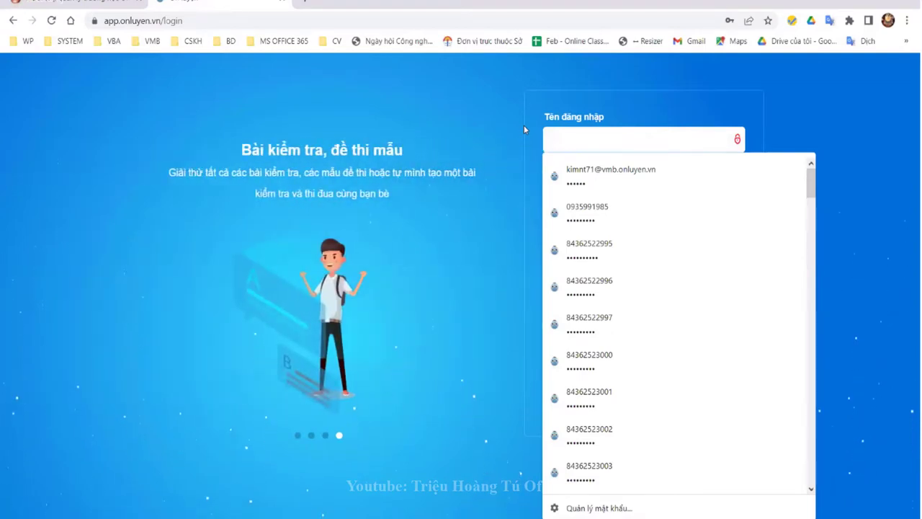
{"action": "left_click", "coordinate": [839, 106]}
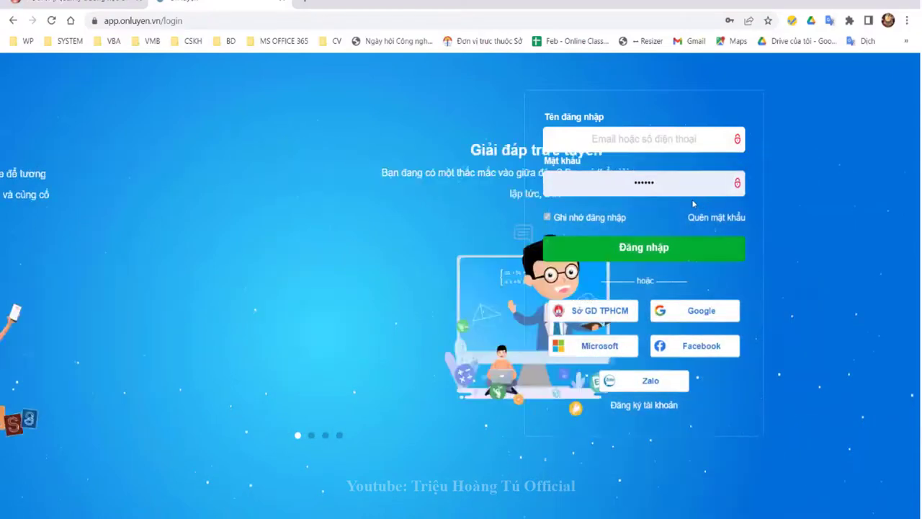
{"action": "left_click", "coordinate": [681, 145]}
{"action": "type", "text": "kim"}
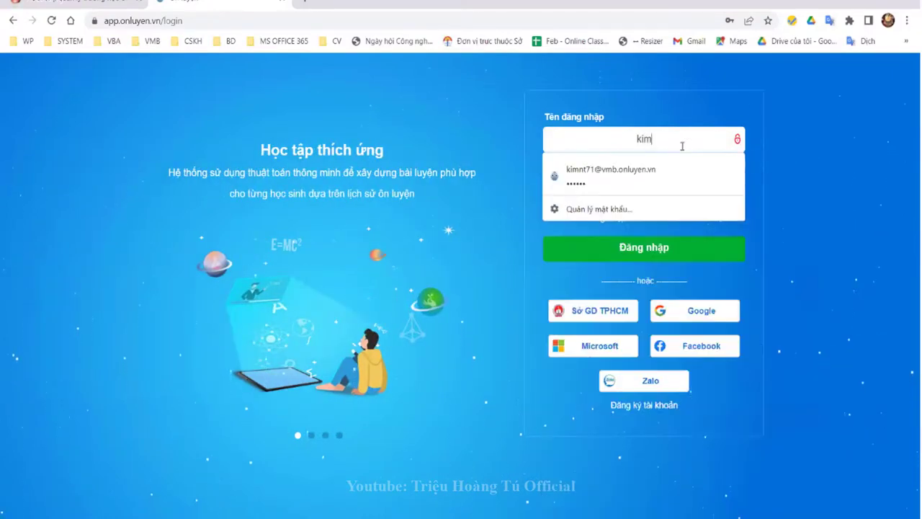
{"action": "key", "text": "Down"}
{"action": "key", "text": "Return"}
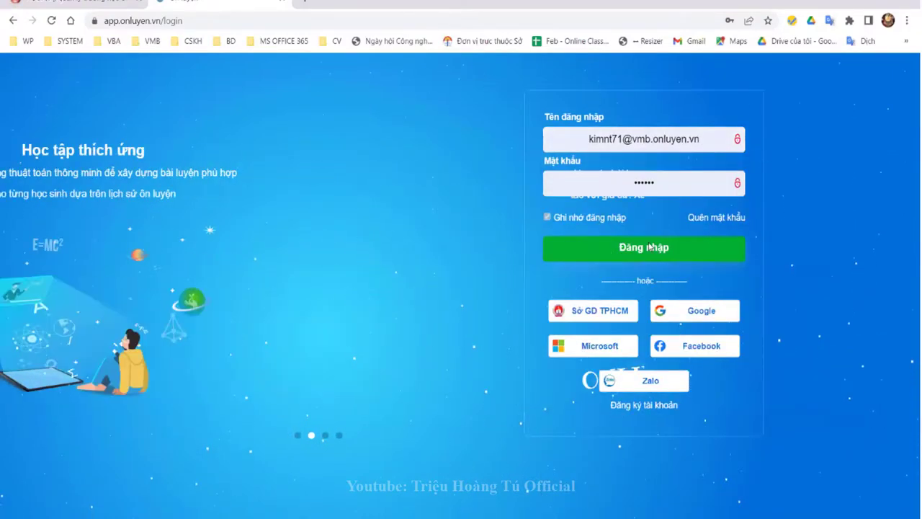
{"action": "left_click", "coordinate": [665, 246]}
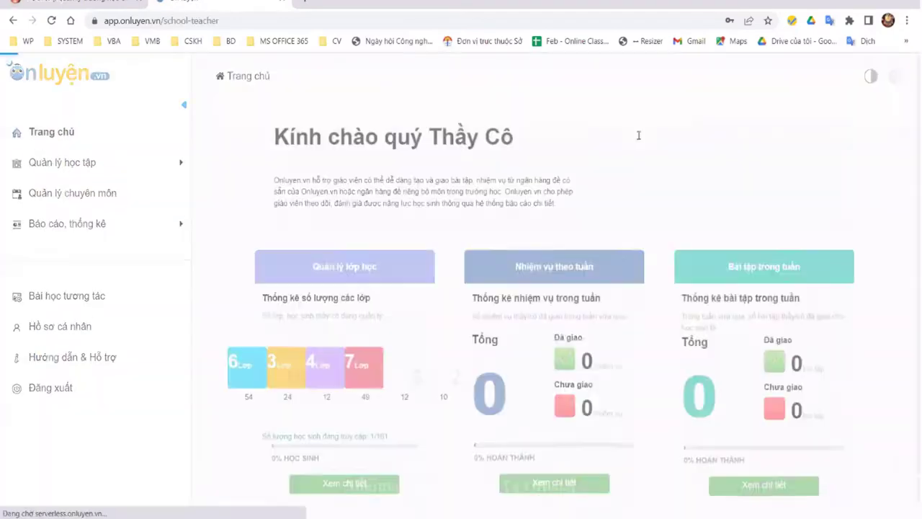
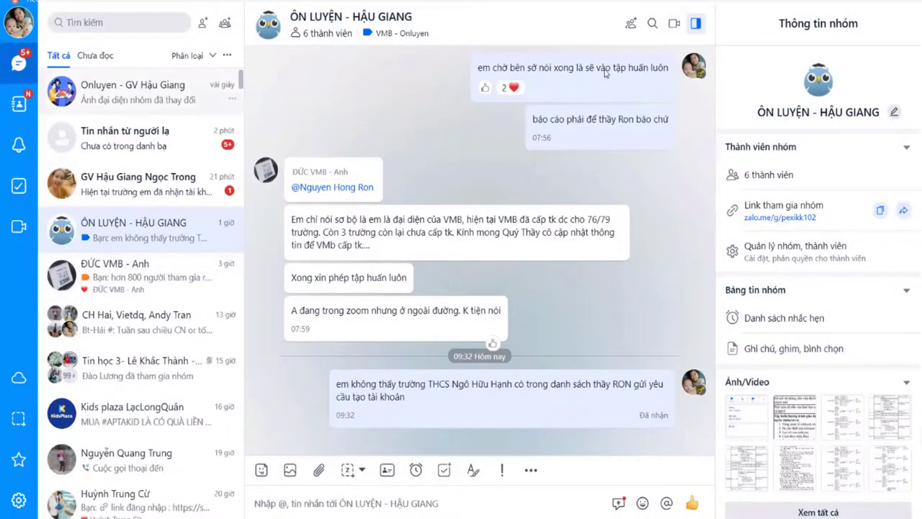
Step: Copy the Onluyen - GV Hậu Giang group's join link in Zalo and return to the OnLuyen browser
{"action": "left_click", "coordinate": [50, 93]}
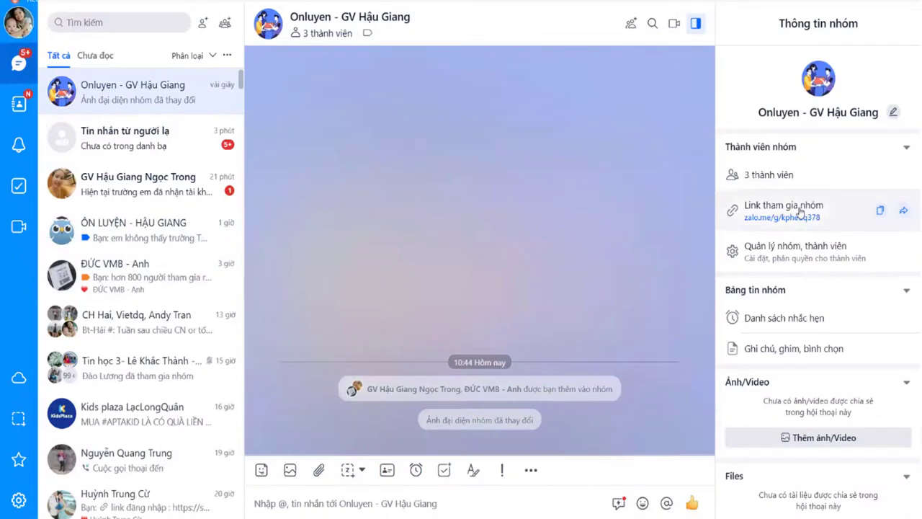
{"action": "left_click", "coordinate": [801, 210]}
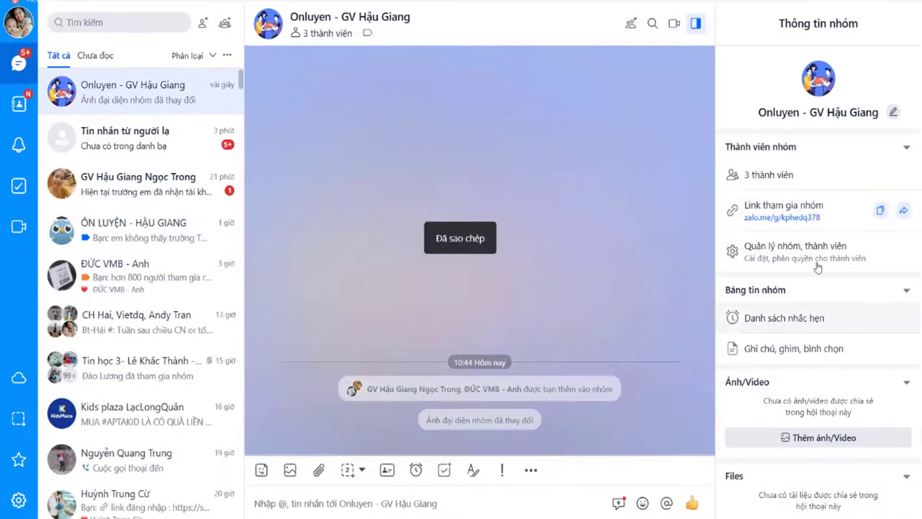
{"action": "left_click", "coordinate": [882, 213]}
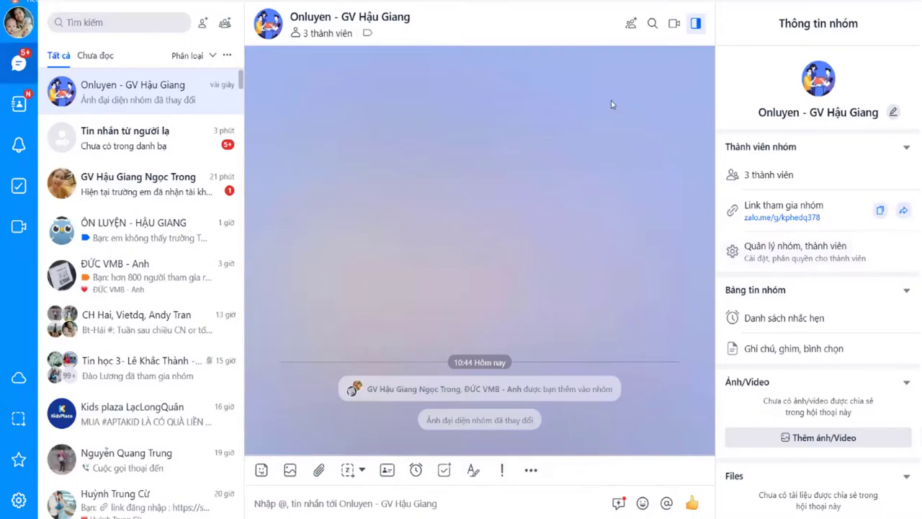
{"action": "key", "text": "alt+Tab"}
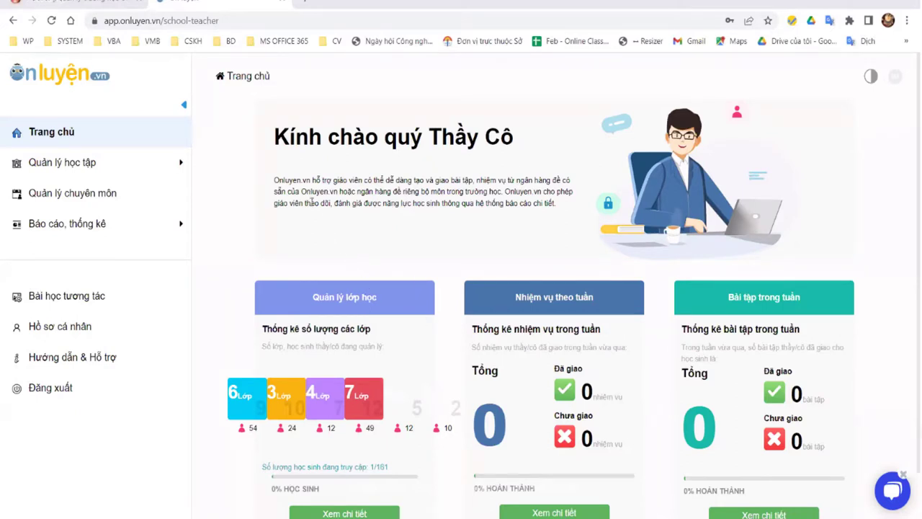
Step: Sign out of the OnLuyen teacher account through the avatar menu's Đăng xuất
{"action": "left_click", "coordinate": [115, 163]}
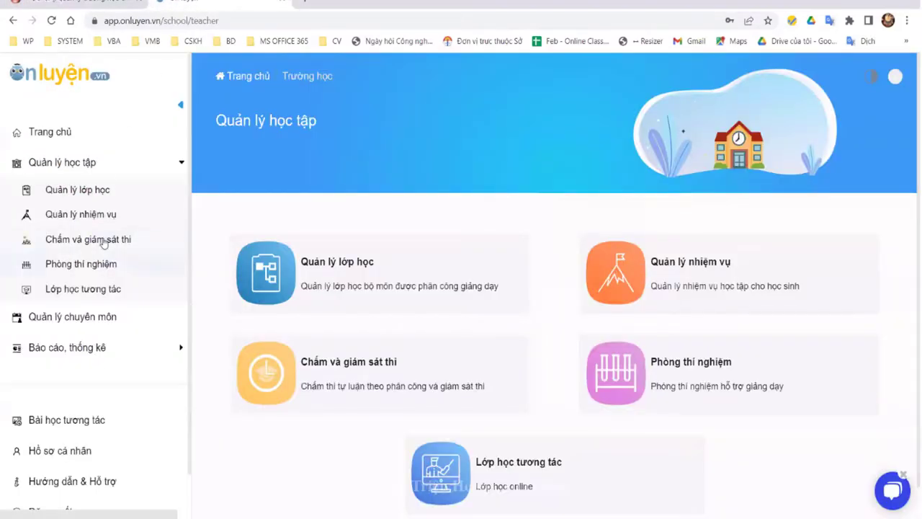
{"action": "left_click", "coordinate": [894, 76]}
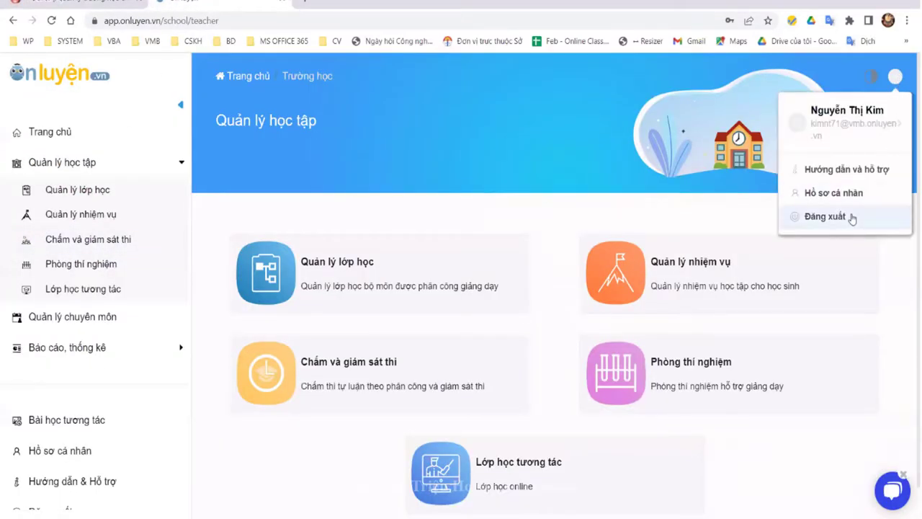
{"action": "left_click", "coordinate": [852, 217]}
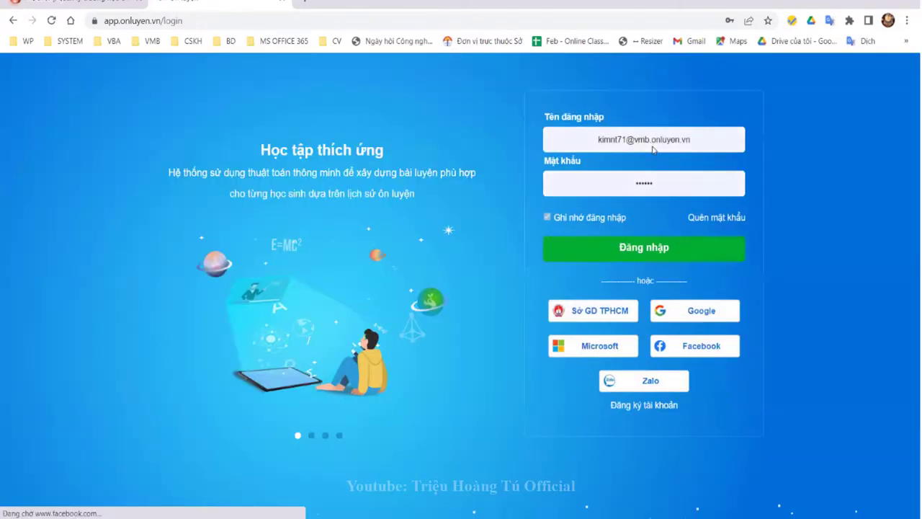
Step: Sign in to OnLuyen with a saved student login
{"action": "left_click", "coordinate": [654, 144]}
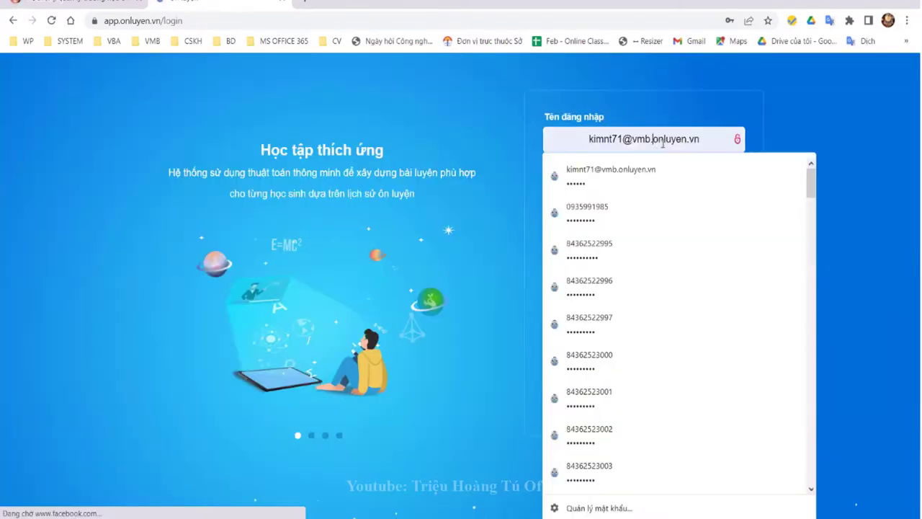
{"action": "key", "text": "ctrl+a"}
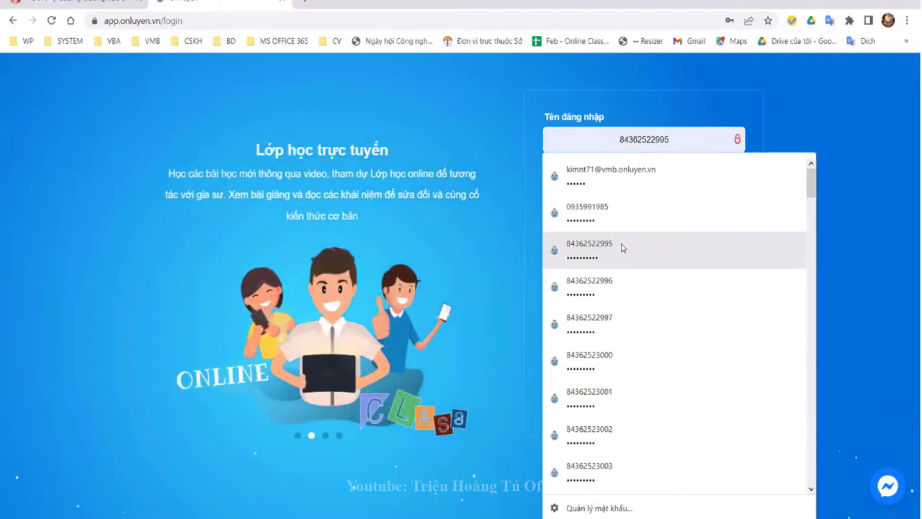
{"action": "left_click", "coordinate": [622, 247]}
{"action": "left_click", "coordinate": [650, 255]}
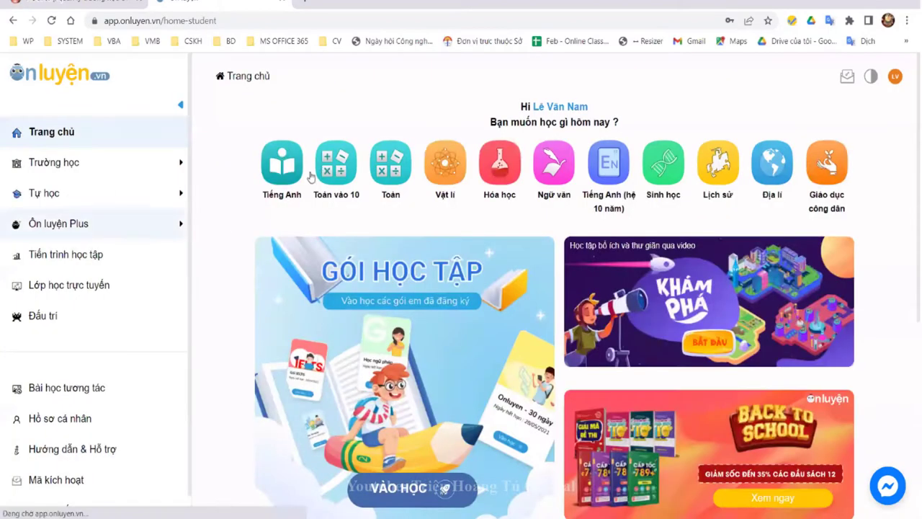
Step: Open the Kì thi giữa học kỳ 2 contest under Trường học > Cuộc thi
{"action": "left_click", "coordinate": [85, 167]}
{"action": "left_click", "coordinate": [79, 243]}
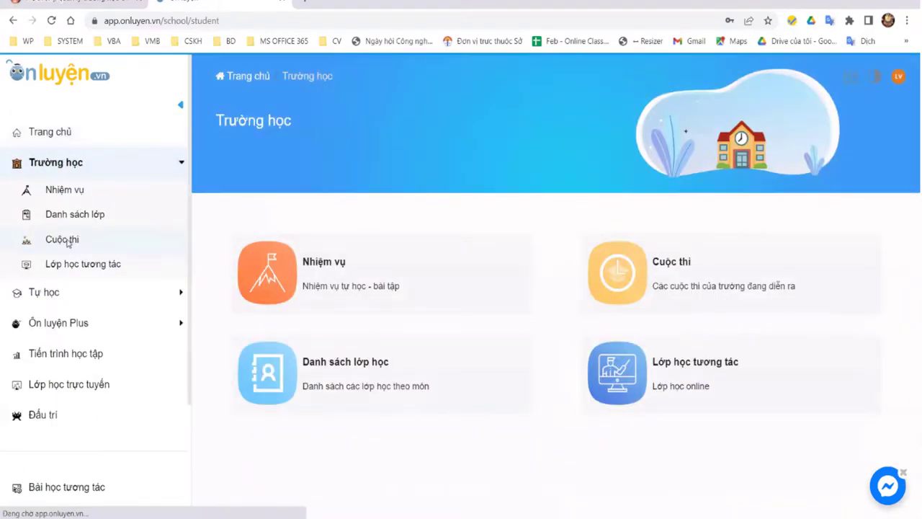
{"action": "left_click", "coordinate": [400, 220]}
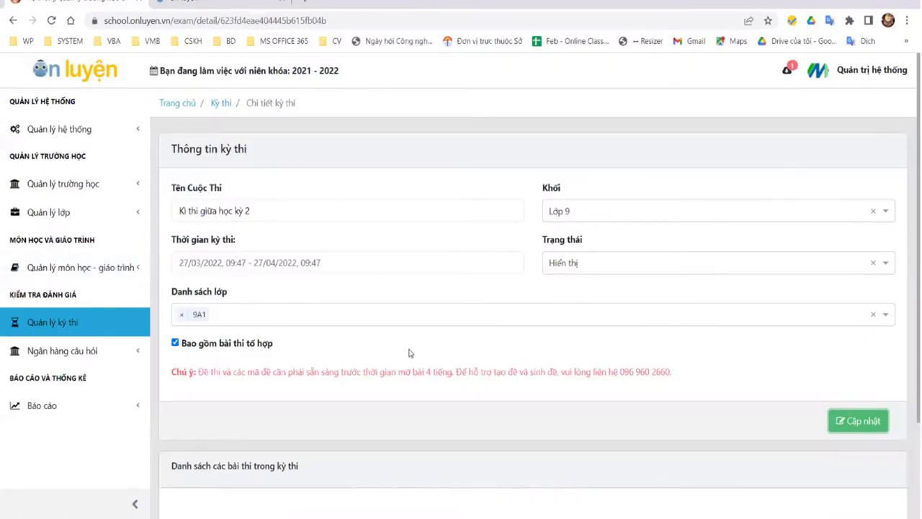
Step: Save the Kì thi giữa học kỳ 2 settings with Cập nhật, then recheck the student contest page
{"action": "scroll", "coordinate": [627, 358], "scroll_direction": "down", "scroll_amount": 2}
{"action": "left_click", "coordinate": [870, 308]}
{"action": "left_click", "coordinate": [52, 21]}
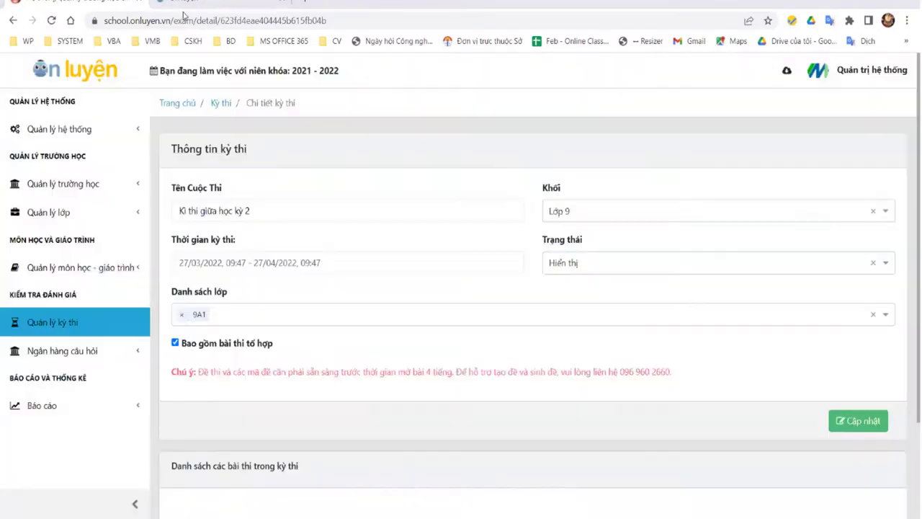
{"action": "left_click", "coordinate": [188, 4]}
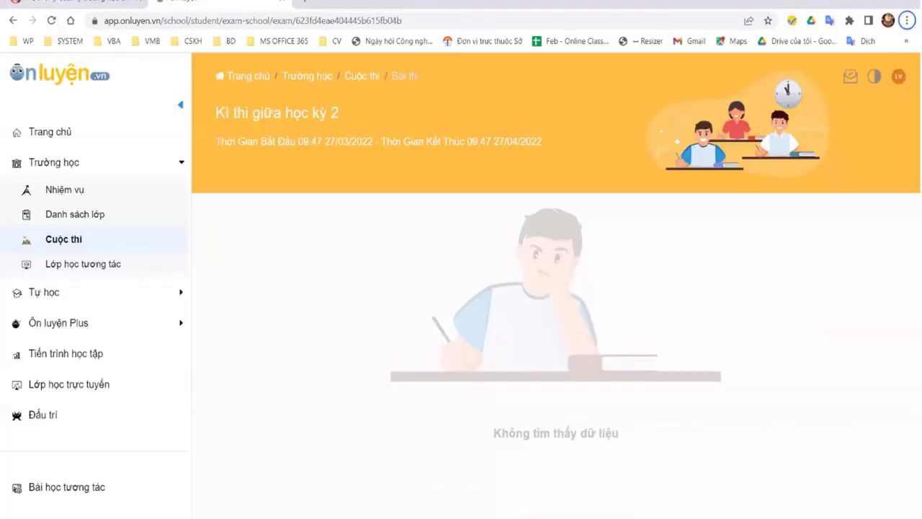
{"action": "key", "text": "ctrl+shift+Tab"}
Step: Sign out of the system admin account, leaving the login e-mail field ready
{"action": "left_click", "coordinate": [864, 74]}
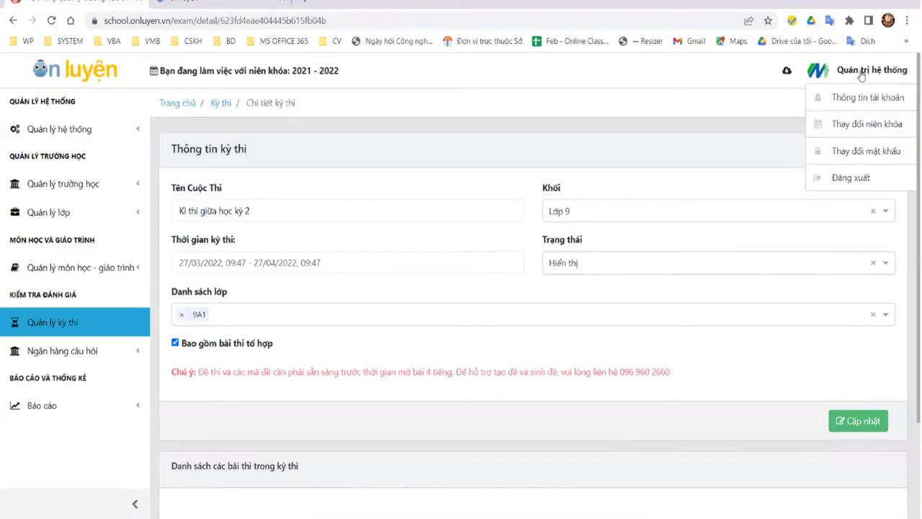
{"action": "left_click", "coordinate": [862, 177]}
{"action": "left_click", "coordinate": [469, 259]}
Step: Sign back in to the teacher account using a saved login
{"action": "key", "text": "ctrl+a"}
{"action": "type", "text": "kim"}
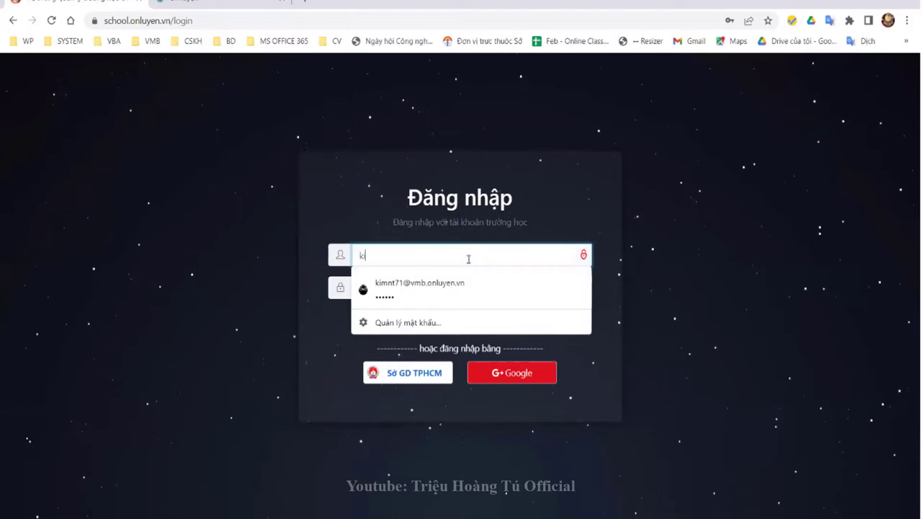
{"action": "left_click", "coordinate": [451, 295]}
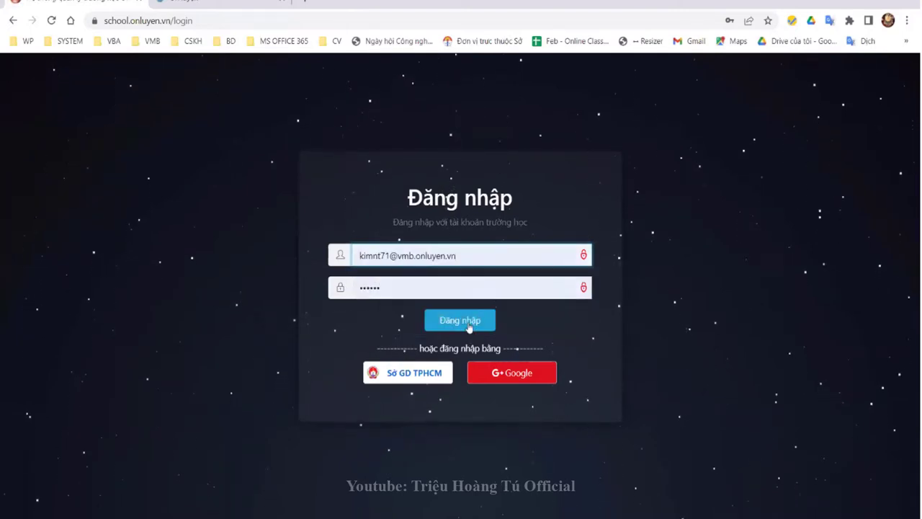
{"action": "left_click", "coordinate": [466, 325]}
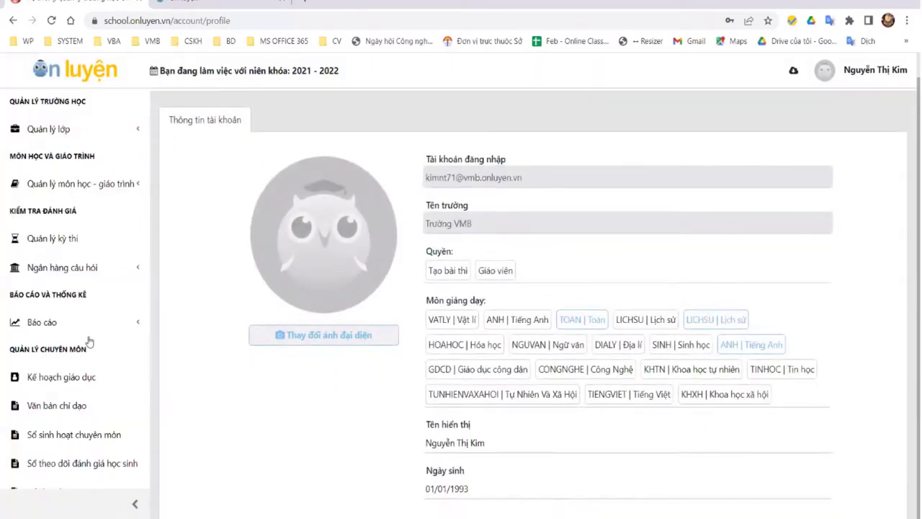
Step: Open the Bài thi khối 9 configuration via its Chức năng menu and Xem chi tiết
{"action": "left_click", "coordinate": [69, 270]}
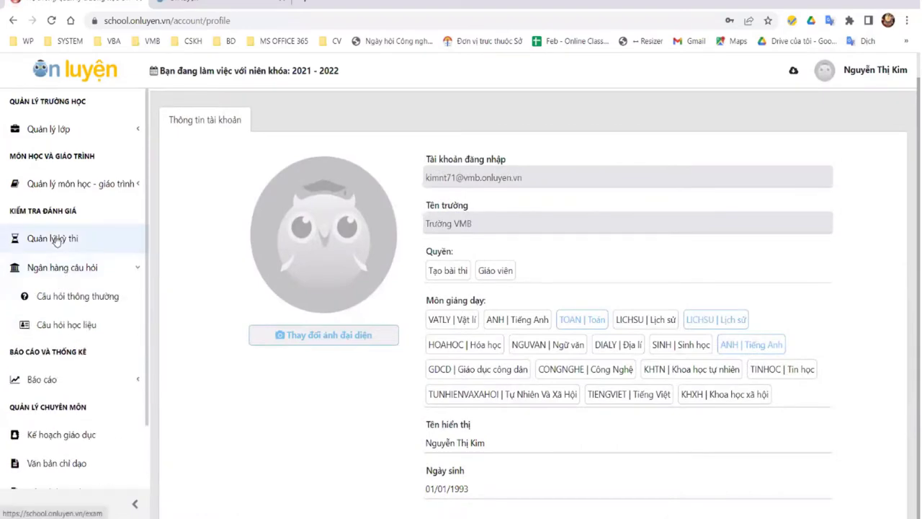
{"action": "left_click", "coordinate": [77, 238]}
{"action": "left_click", "coordinate": [728, 316]}
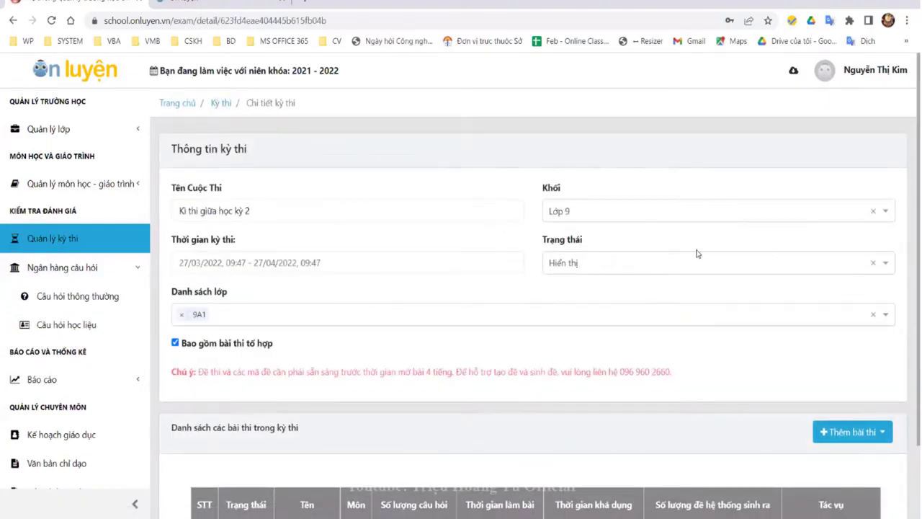
{"action": "scroll", "coordinate": [724, 287], "scroll_direction": "down", "scroll_amount": 2}
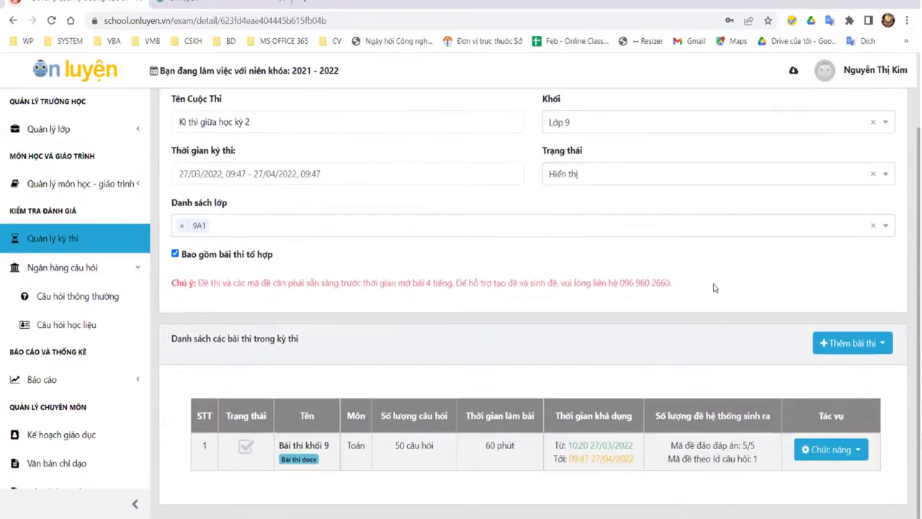
{"action": "left_click", "coordinate": [856, 452]}
{"action": "scroll", "coordinate": [857, 458], "scroll_direction": "down", "scroll_amount": 1}
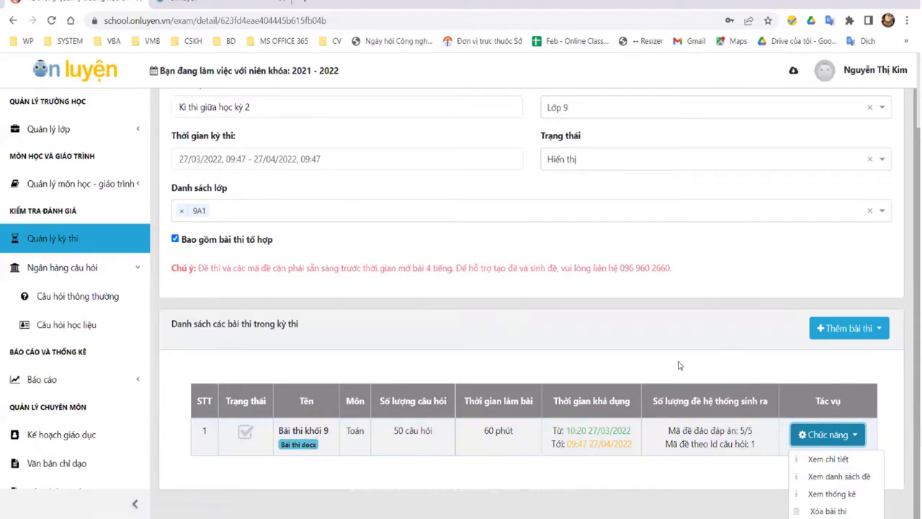
{"action": "left_click", "coordinate": [604, 460]}
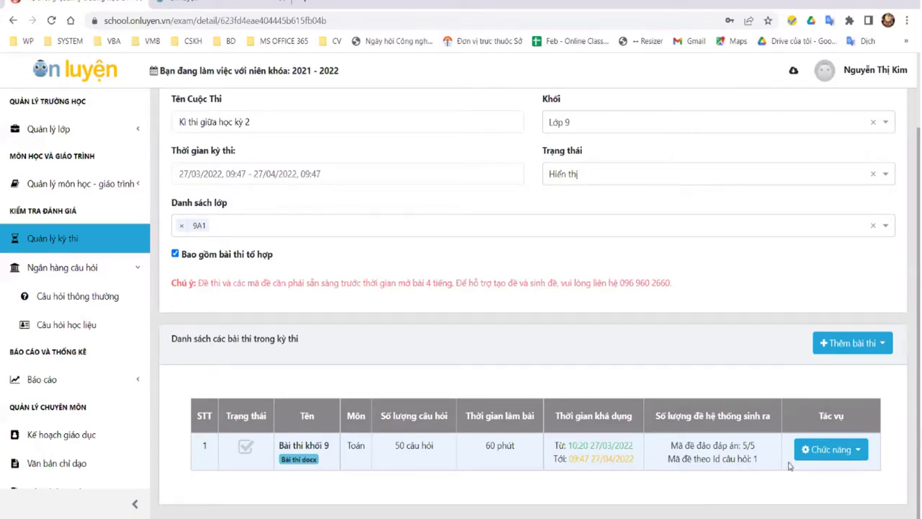
{"action": "left_click", "coordinate": [817, 449]}
{"action": "left_click", "coordinate": [817, 471]}
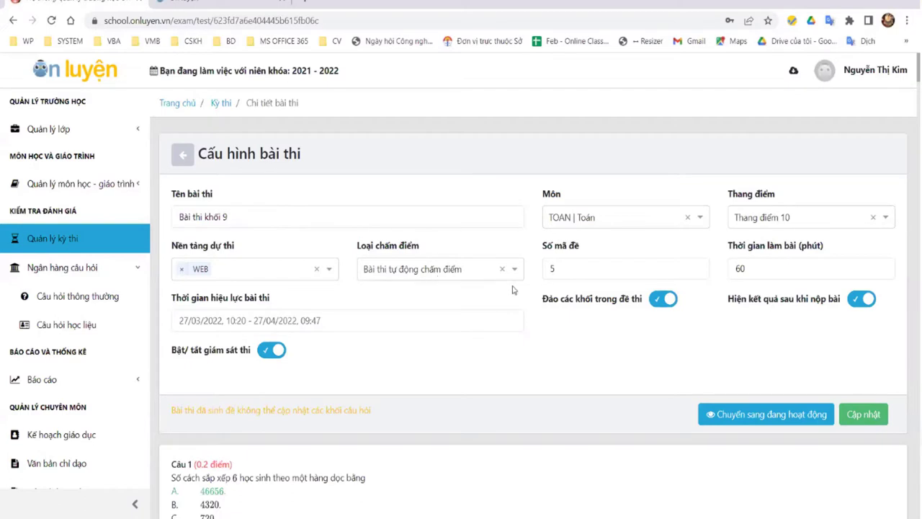
Step: Activate Bài thi khối 9 with 'Chuyển sang đang hoạt động' and confirm XÁC NHẬN
{"action": "left_click", "coordinate": [801, 220]}
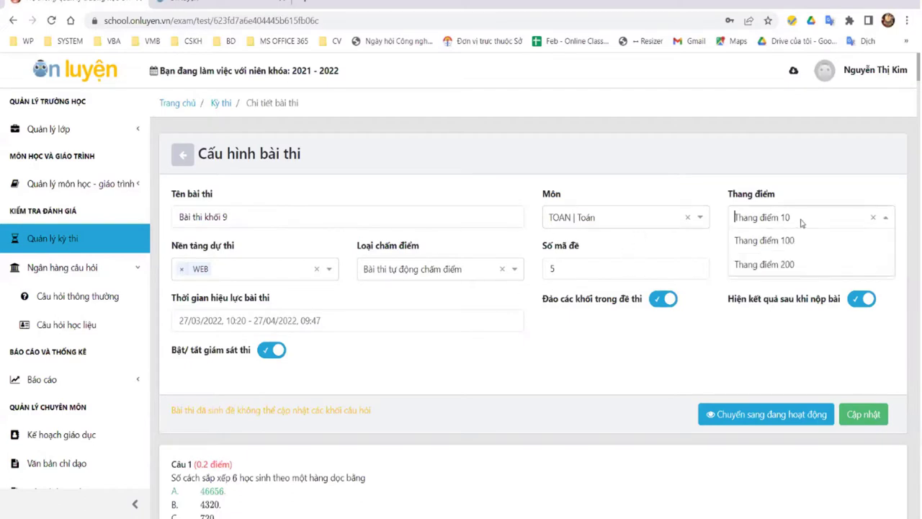
{"action": "left_click", "coordinate": [677, 374]}
{"action": "scroll", "coordinate": [674, 372], "scroll_direction": "down", "scroll_amount": 3}
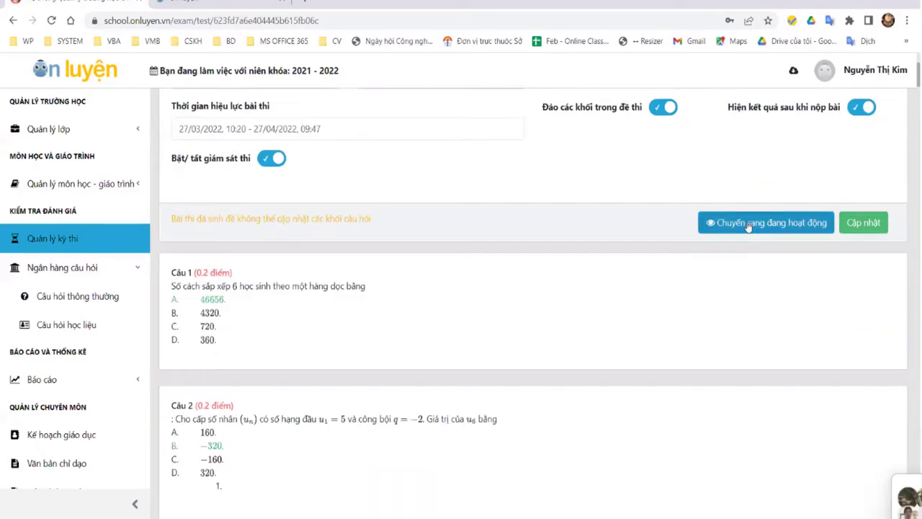
{"action": "left_click", "coordinate": [710, 222]}
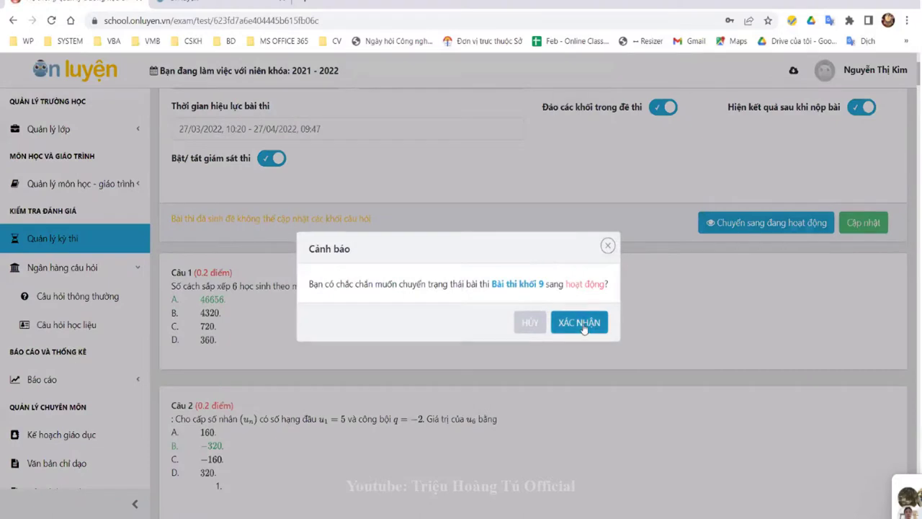
{"action": "left_click", "coordinate": [582, 324]}
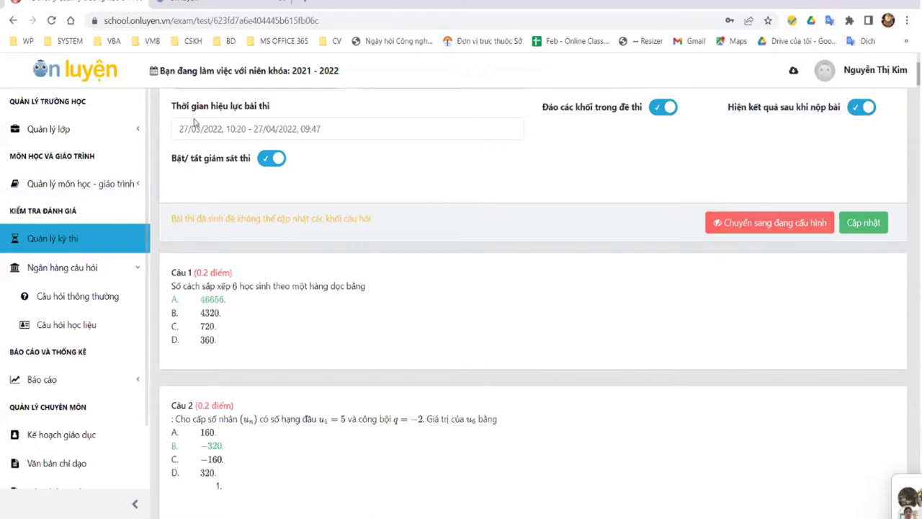
{"action": "left_click", "coordinate": [162, 4]}
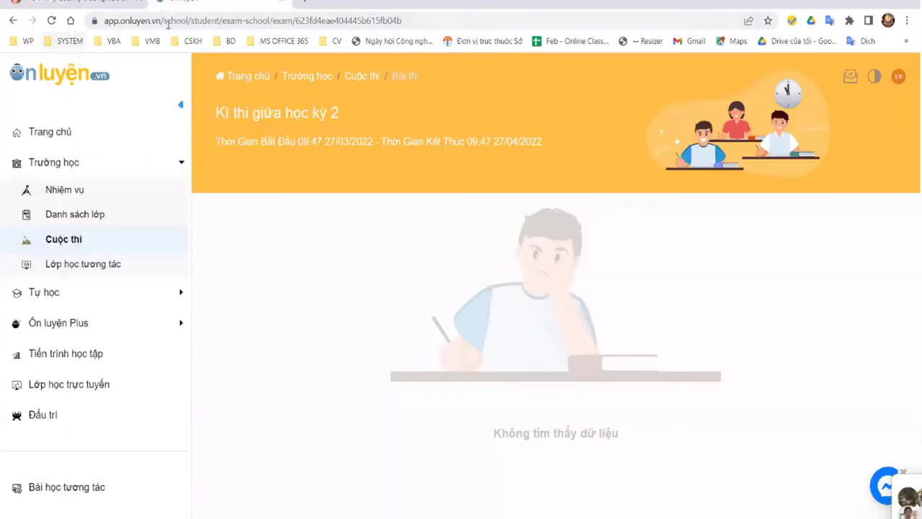
Step: Reload the student contest page and open the Bài thi khối 9 exam card
{"action": "left_click", "coordinate": [167, 22]}
{"action": "key", "text": "Return"}
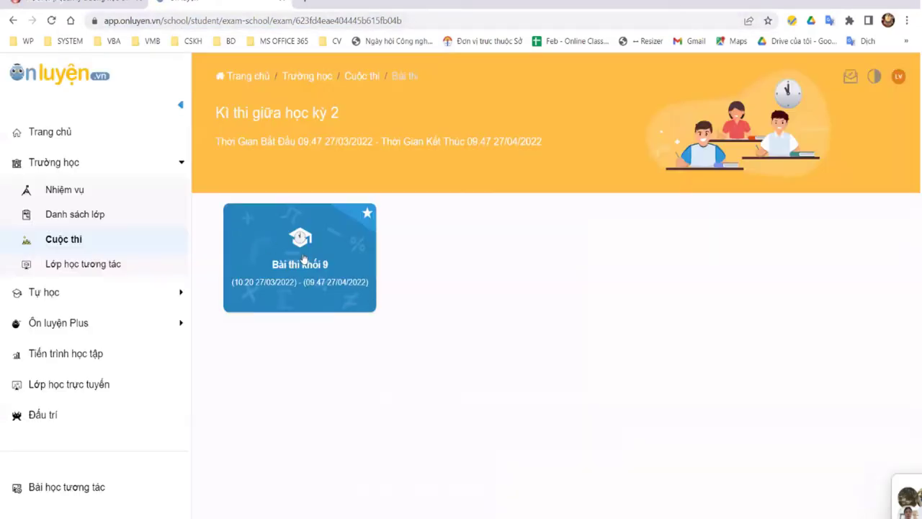
{"action": "left_click", "coordinate": [303, 258]}
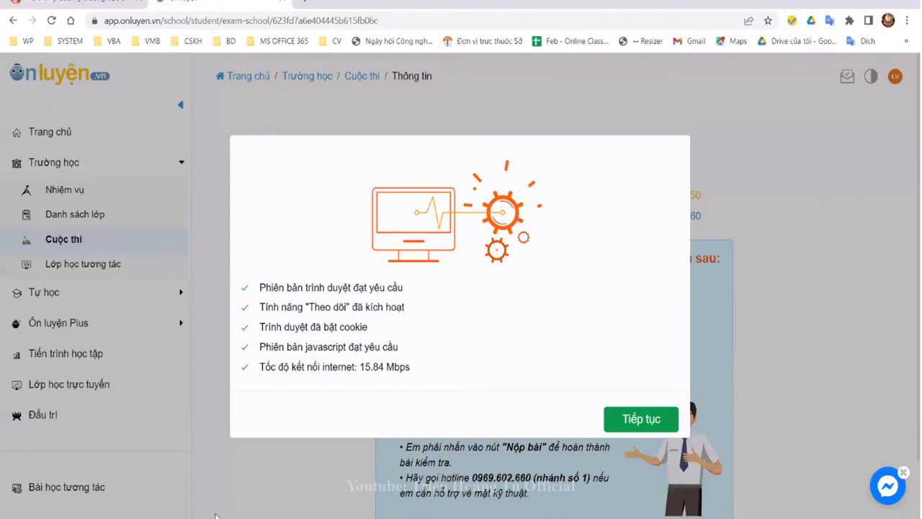
{"action": "left_click", "coordinate": [60, 506]}
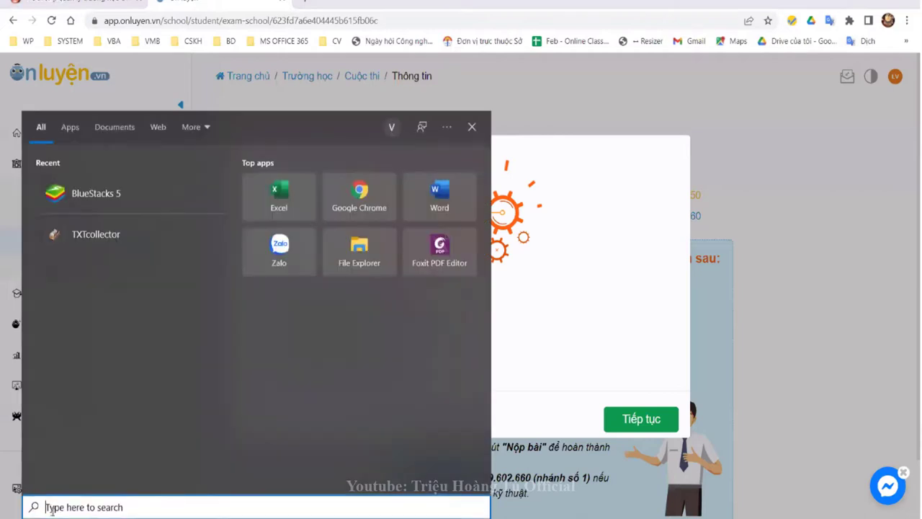
Step: Load app.onluyen.vn in a maximized Microsoft Edge window
{"action": "left_click", "coordinate": [133, 184]}
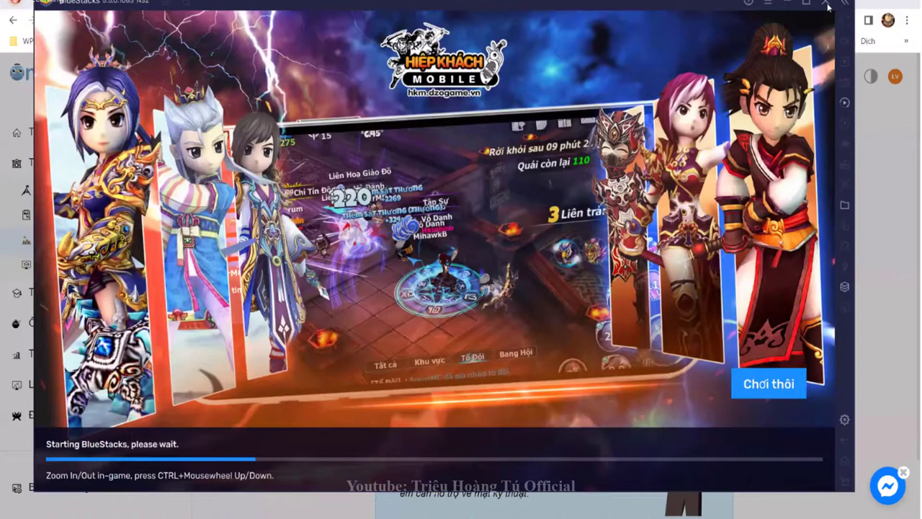
{"action": "right_click", "coordinate": [299, 502]}
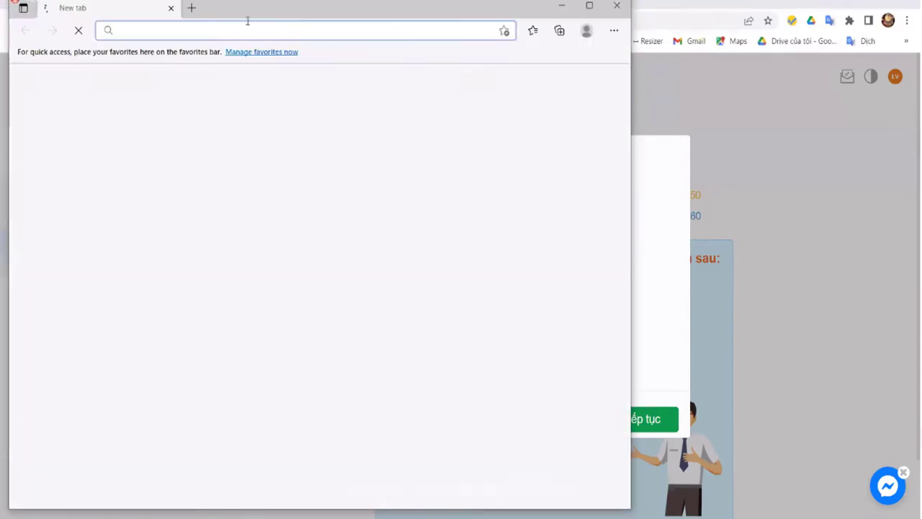
{"action": "type", "text": "app.onluyen.vn"}
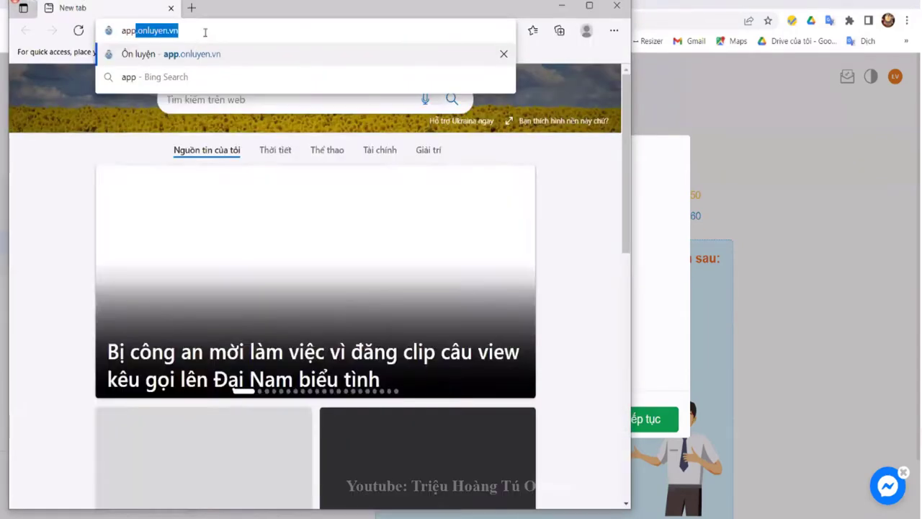
{"action": "key", "text": "Return"}
{"action": "left_click", "coordinate": [589, 6]}
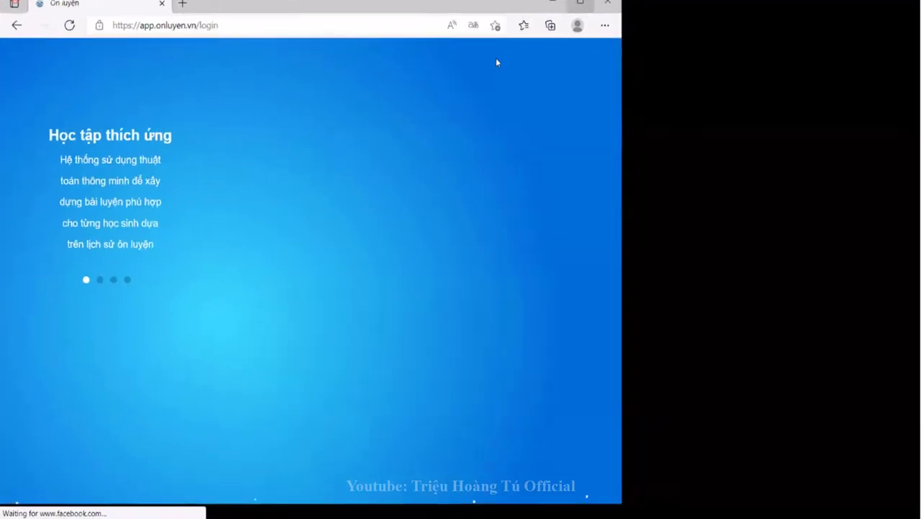
Step: Start entering the username in Edge, then open a new Chrome tab
{"action": "left_click", "coordinate": [634, 129]}
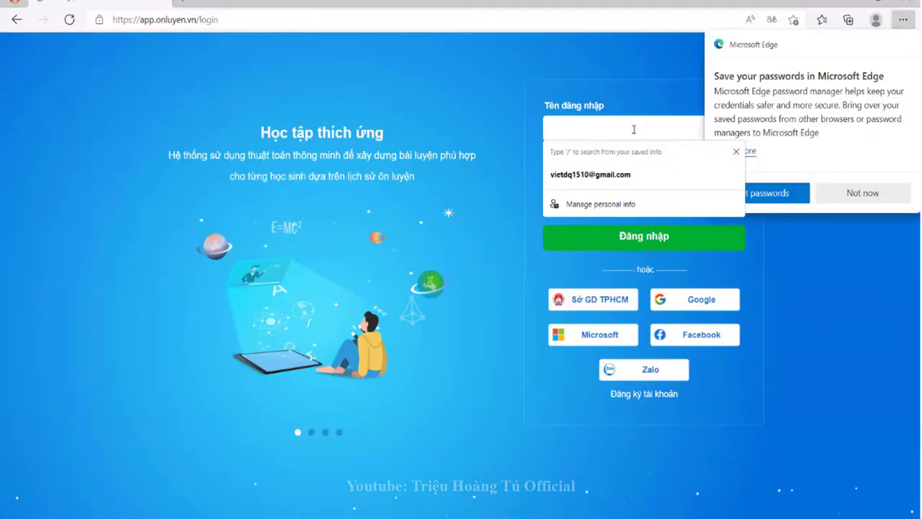
{"action": "type", "text": "ki"}
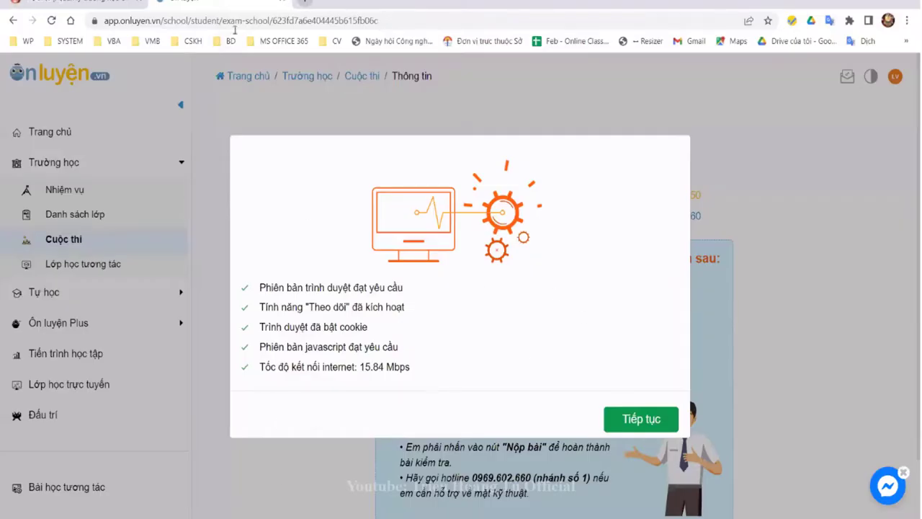
{"action": "key", "text": "ctrl+t"}
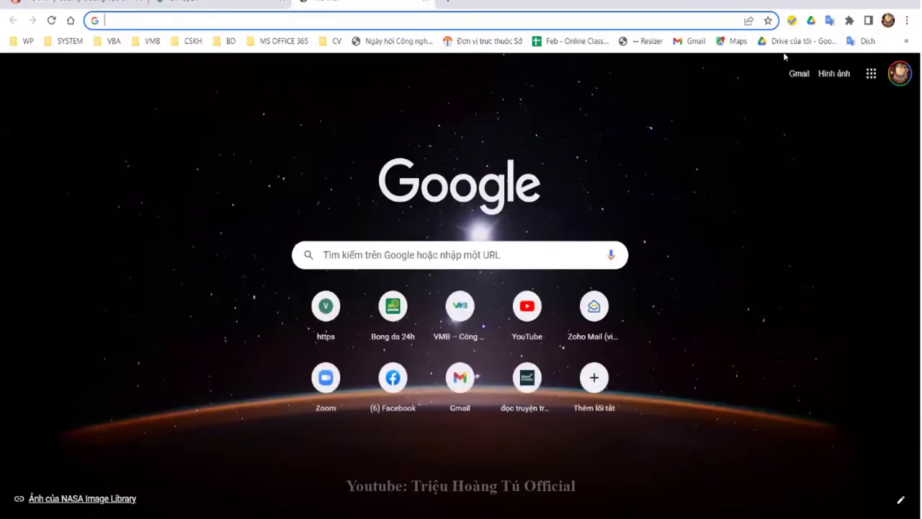
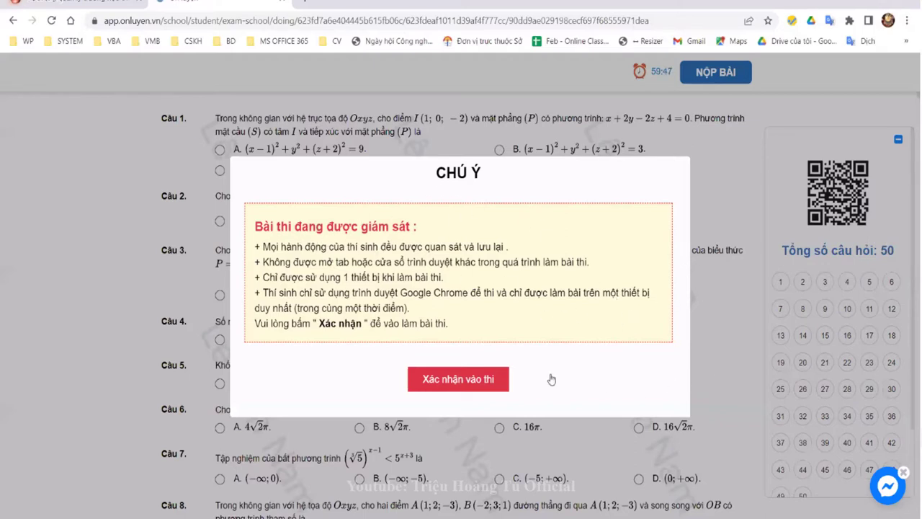
Step: Confirm 'Xác nhận vào thi' to start the exam and look over the first questions
{"action": "left_click", "coordinate": [465, 384]}
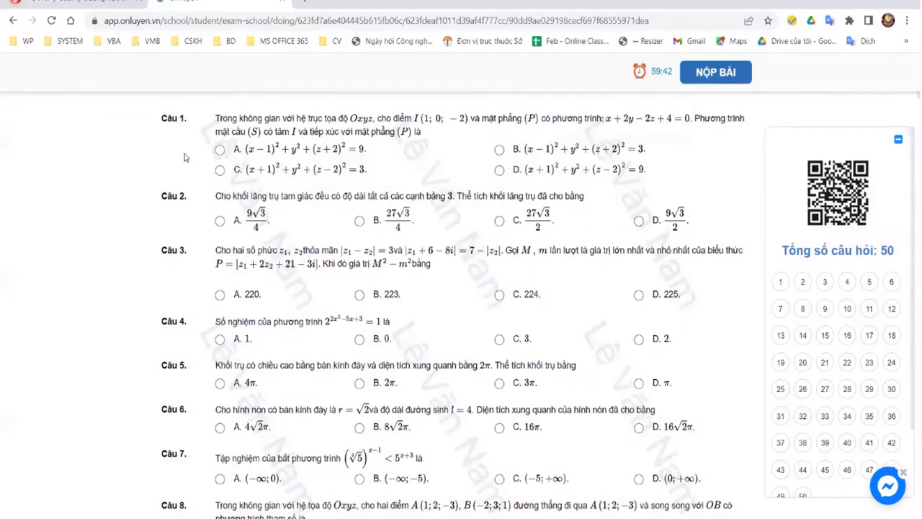
{"action": "scroll", "coordinate": [303, 206], "scroll_direction": "down", "scroll_amount": 2}
{"action": "scroll", "coordinate": [206, 143], "scroll_direction": "up", "scroll_amount": 2}
{"action": "scroll", "coordinate": [421, 185], "scroll_direction": "down", "scroll_amount": 3}
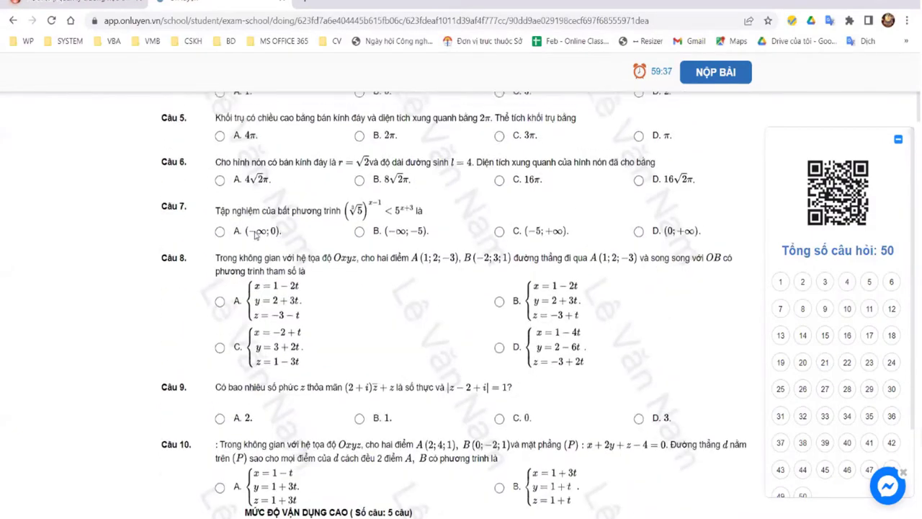
{"action": "scroll", "coordinate": [256, 234], "scroll_direction": "up", "scroll_amount": 3}
Step: Answer Câu 1 with A and Câu 2 with B, then leave the exam for a new tab
{"action": "left_click", "coordinate": [220, 149]}
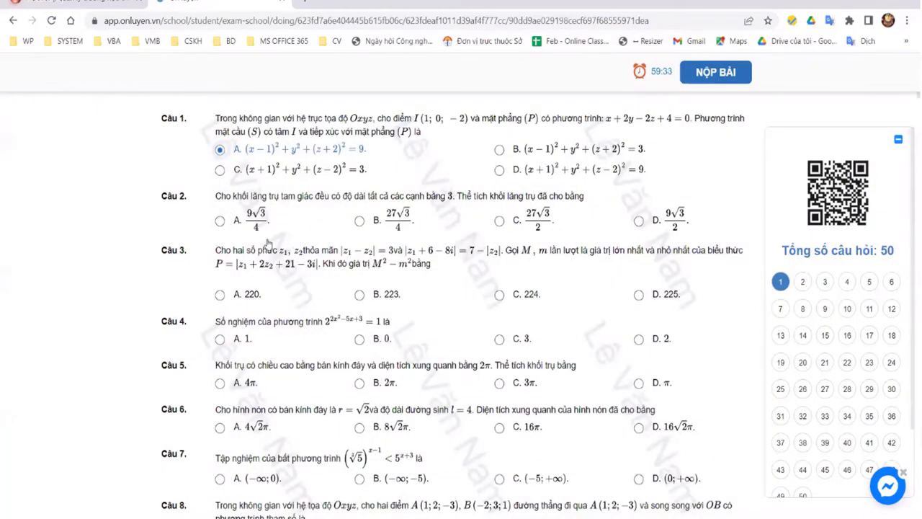
{"action": "left_click", "coordinate": [366, 226]}
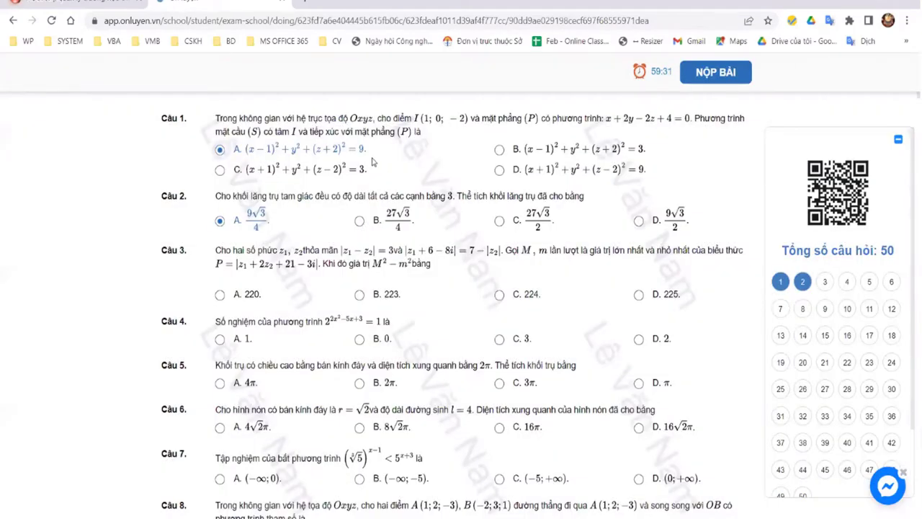
{"action": "left_click", "coordinate": [360, 221]}
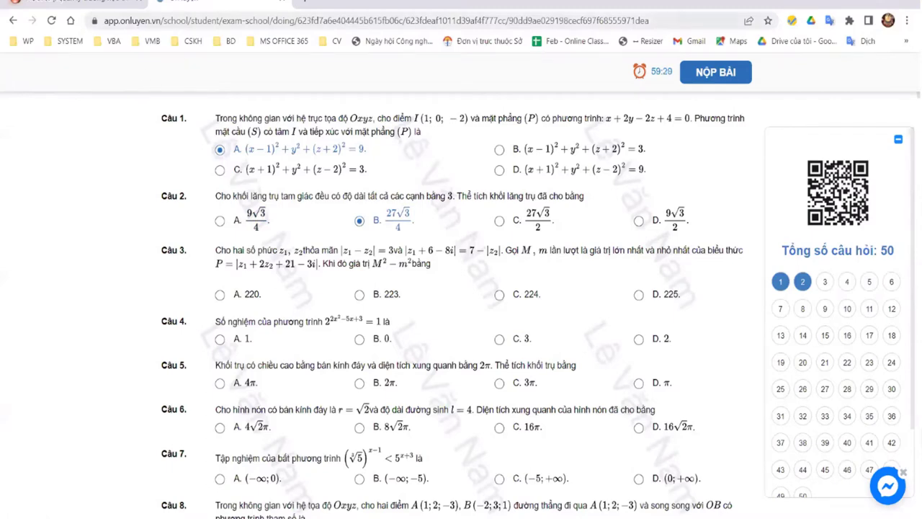
{"action": "key", "text": "ctrl+t"}
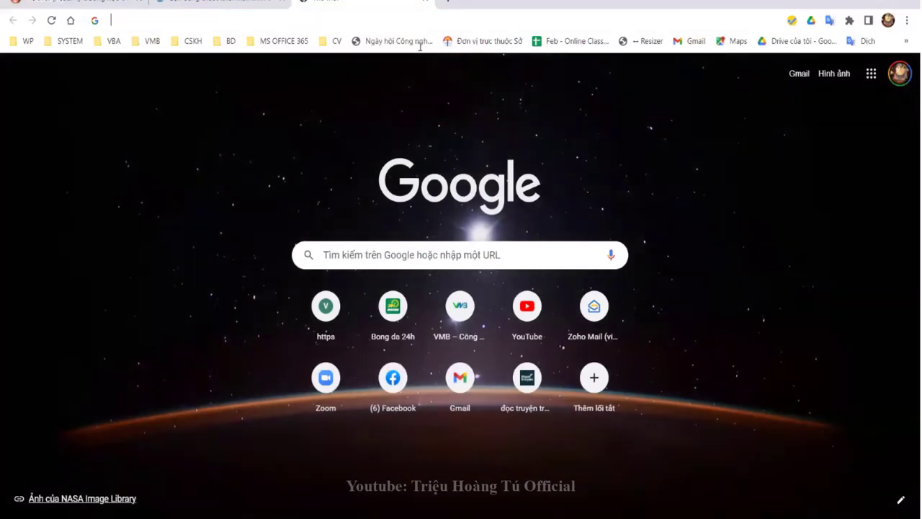
Step: In the teacher account, expand the Quản lý học tập section
{"action": "left_click", "coordinate": [442, 23]}
{"action": "left_click", "coordinate": [295, 349]}
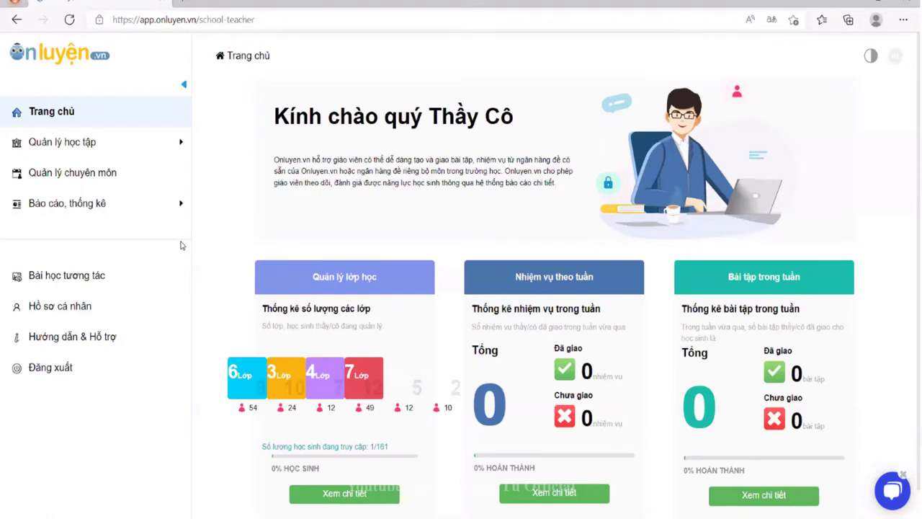
{"action": "left_click", "coordinate": [89, 144]}
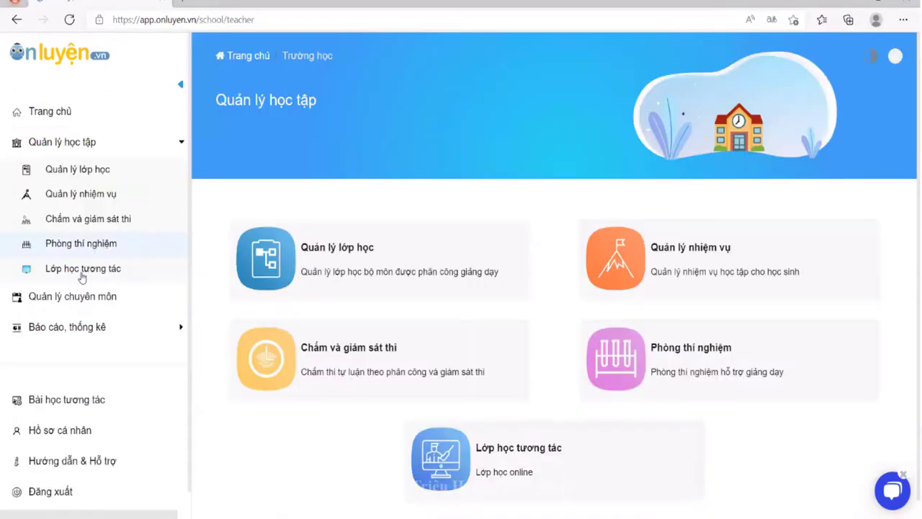
{"action": "left_click", "coordinate": [82, 269]}
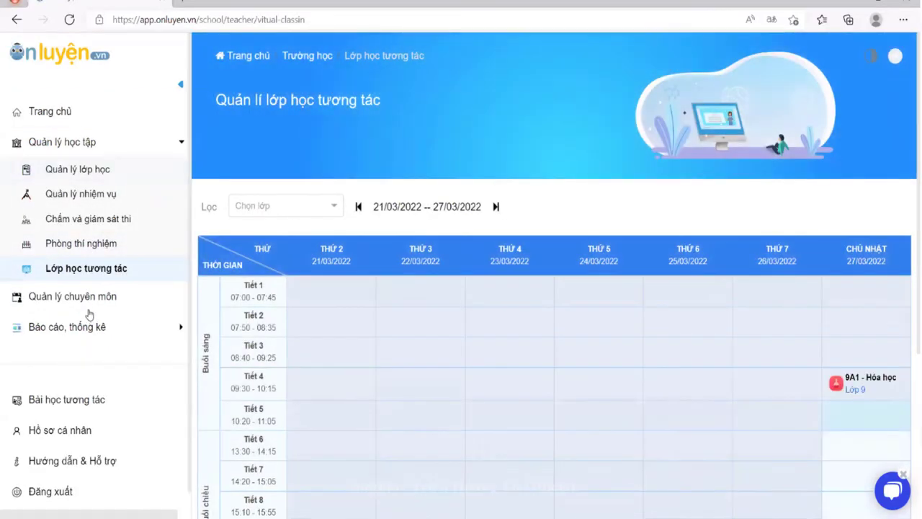
{"action": "left_click", "coordinate": [70, 143]}
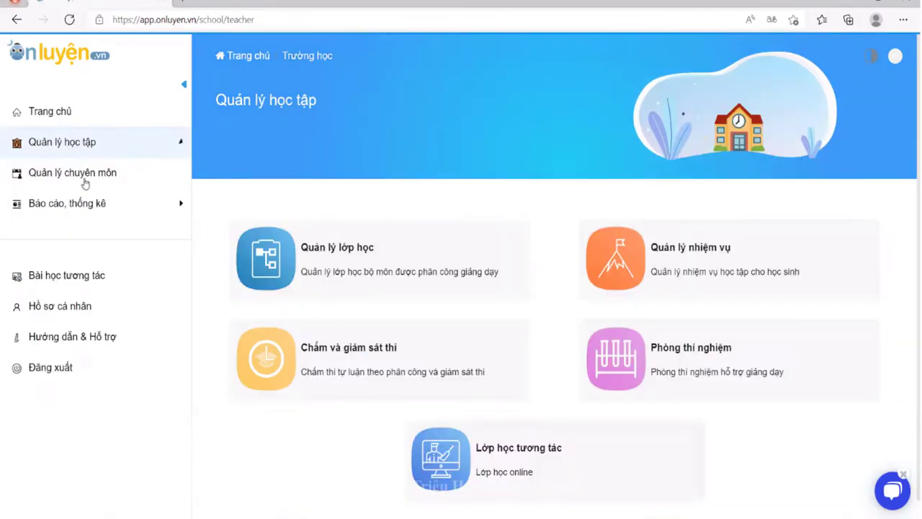
{"action": "left_click", "coordinate": [94, 148]}
Step: Open Chấm và giám sát thi, Kì thi giữa học kỳ 2, then the Bài thi khối 9 statistics and the student's event log
{"action": "left_click", "coordinate": [91, 219]}
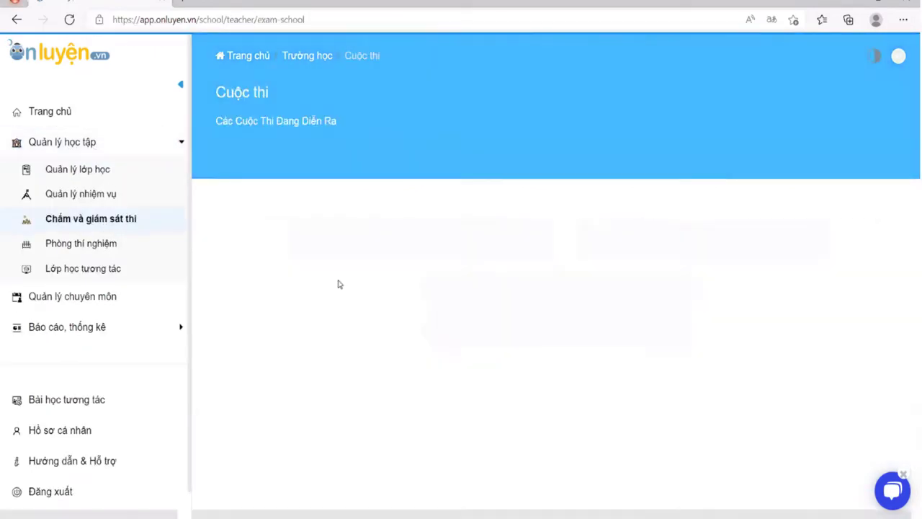
{"action": "left_click", "coordinate": [643, 235]}
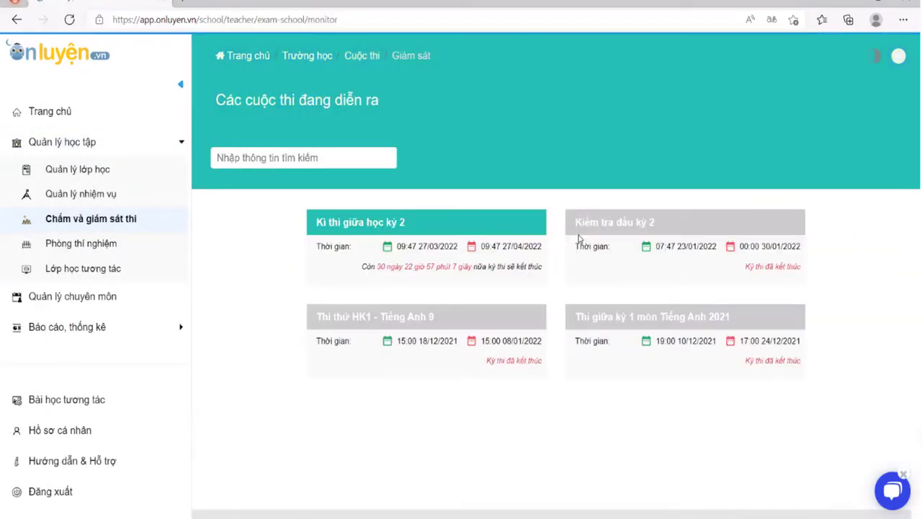
{"action": "left_click", "coordinate": [396, 222]}
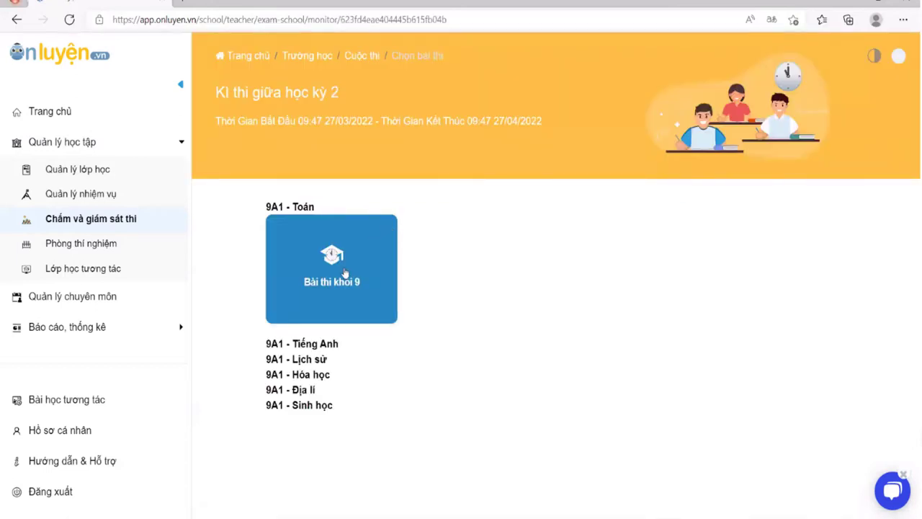
{"action": "left_click", "coordinate": [346, 272]}
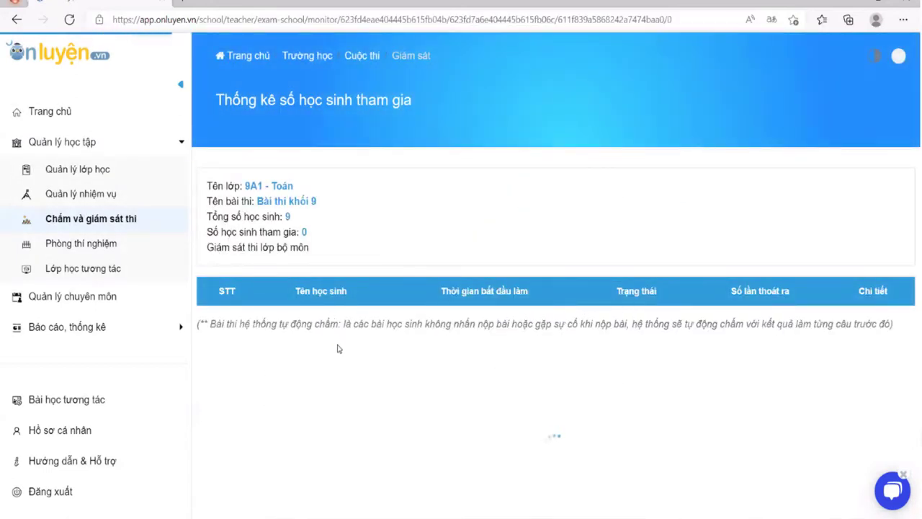
{"action": "scroll", "coordinate": [665, 256], "scroll_direction": "down", "scroll_amount": 2}
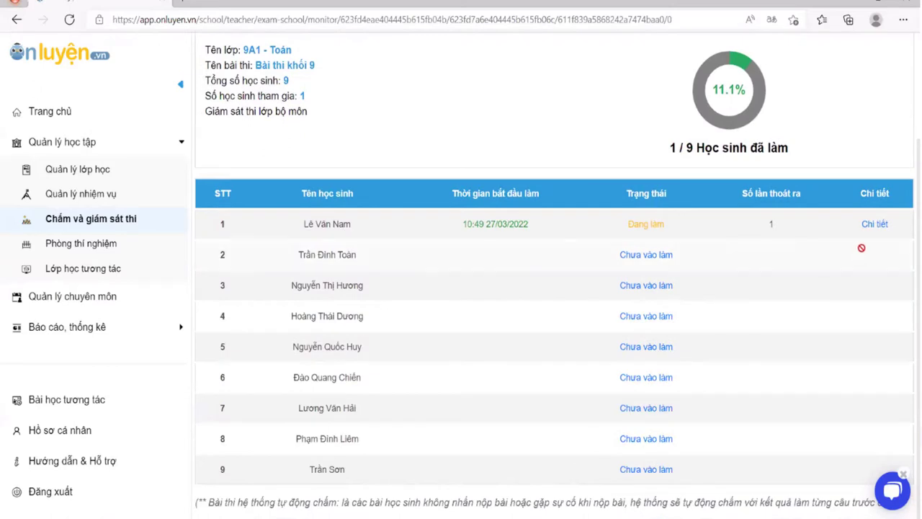
{"action": "left_click", "coordinate": [874, 225]}
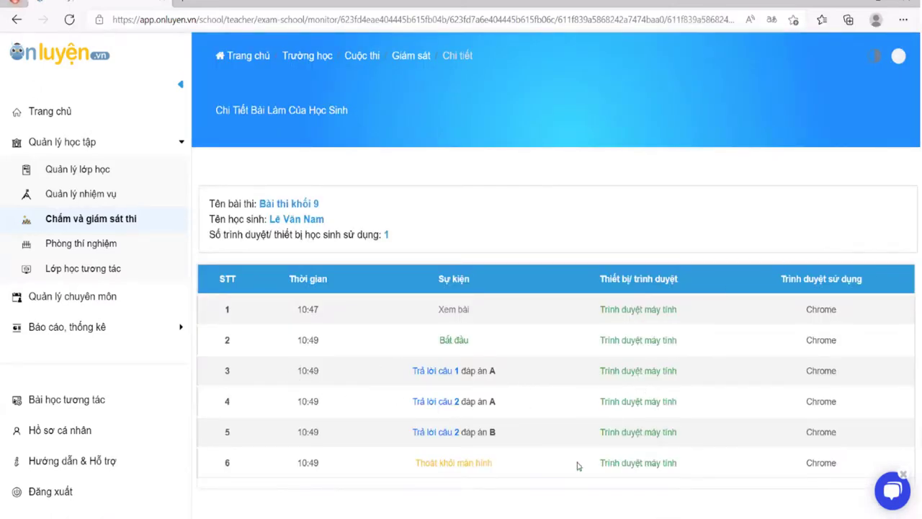
Step: Select the 'Thoát khỏi màn hình' event in the student's log, then switch back to Chrome
{"action": "left_click_drag", "start_coordinate": [412, 470], "coordinate": [497, 473]}
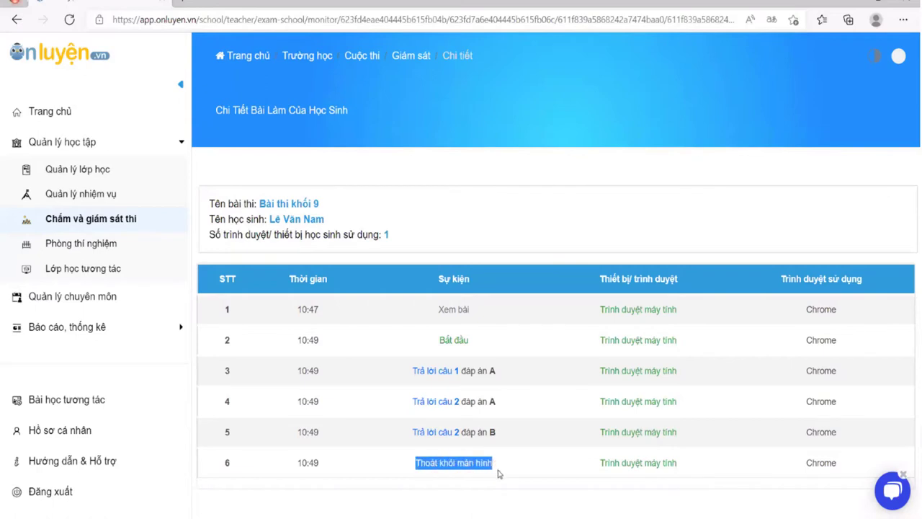
{"action": "left_click", "coordinate": [547, 470]}
{"action": "left_click_drag", "start_coordinate": [413, 472], "coordinate": [500, 473]}
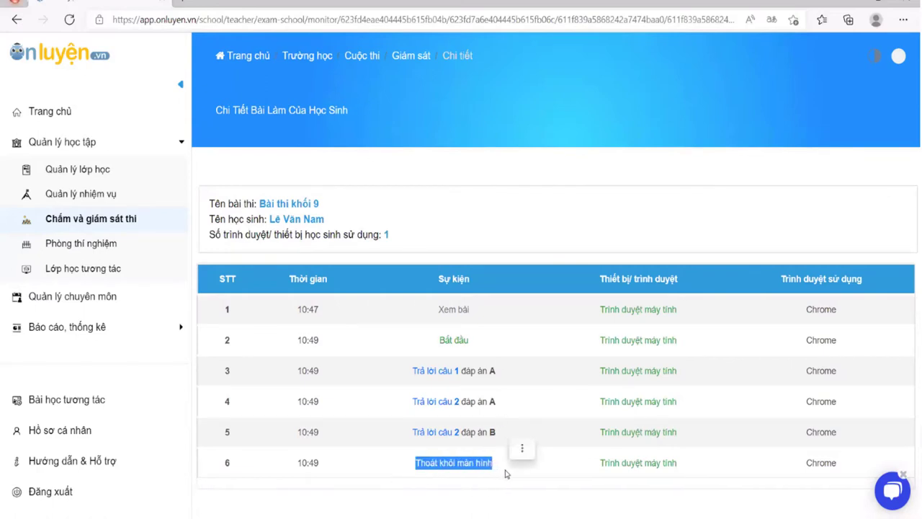
{"action": "left_click", "coordinate": [365, 476]}
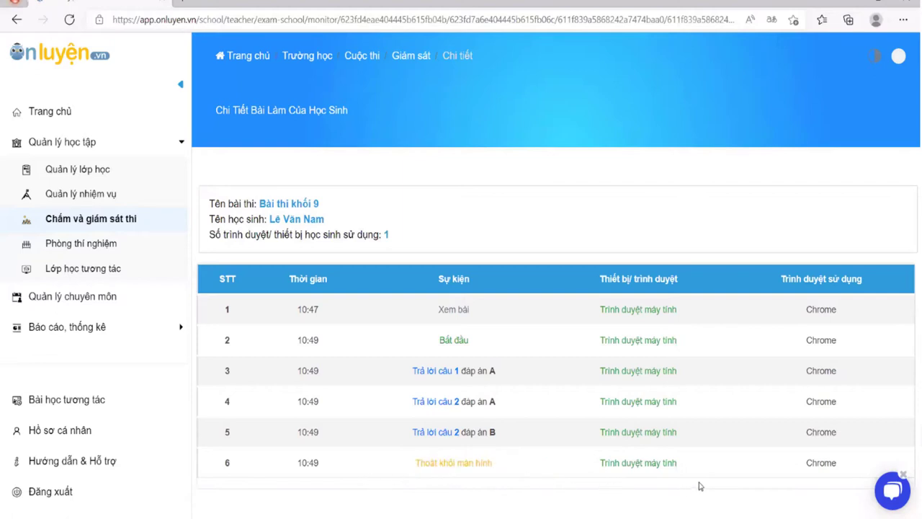
{"action": "triple_click", "coordinate": [468, 474]}
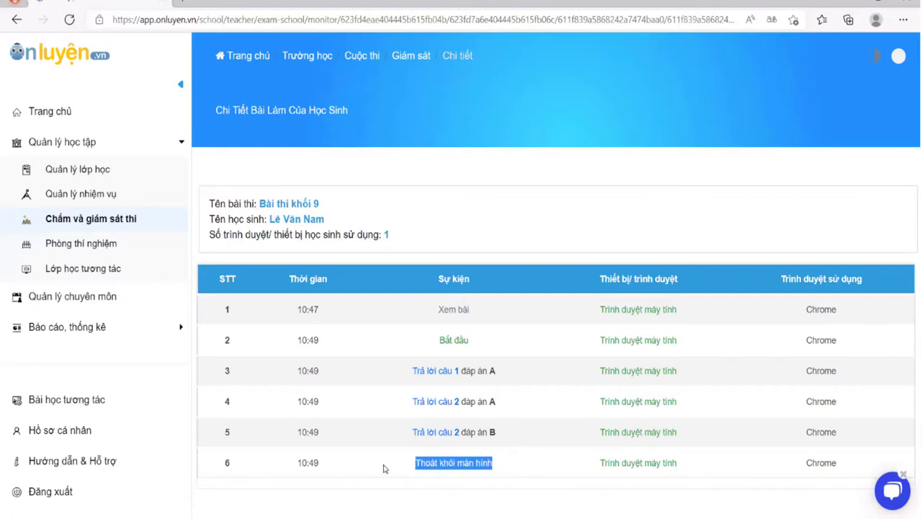
{"action": "left_click", "coordinate": [345, 468]}
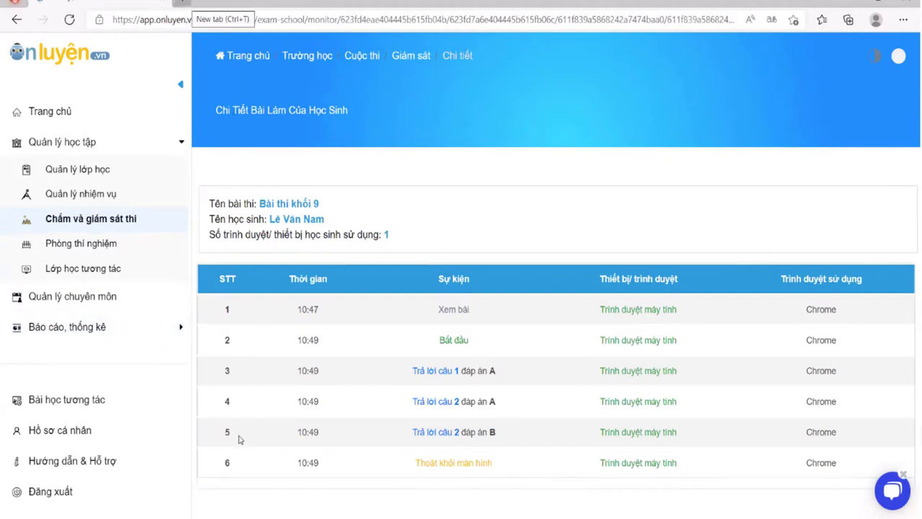
{"action": "key", "text": "alt+Tab"}
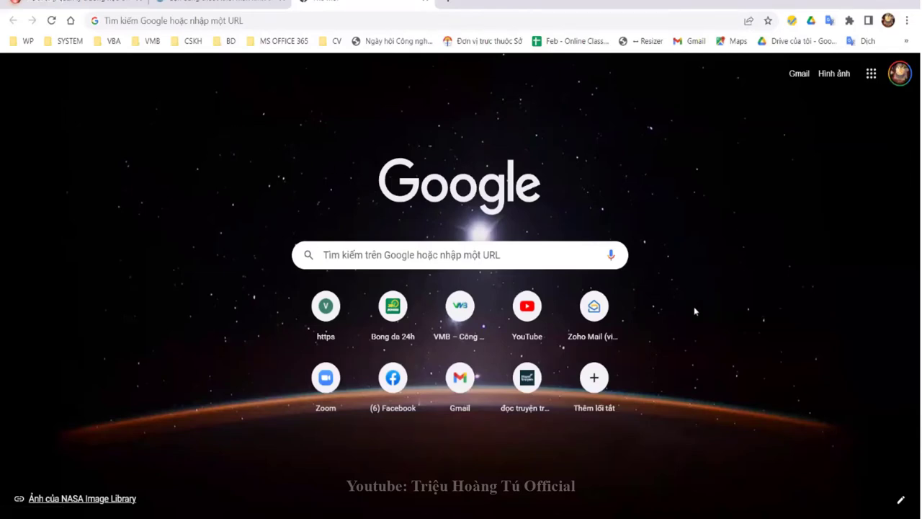
Step: Return to the exam past the screen-exit warning and answer Câu 3 with A. 220
{"action": "left_click", "coordinate": [216, 3]}
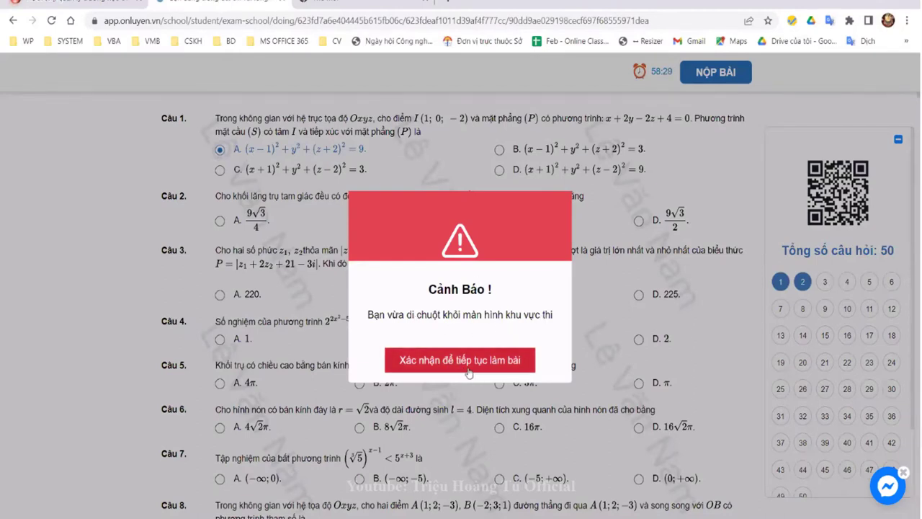
{"action": "left_click", "coordinate": [468, 369]}
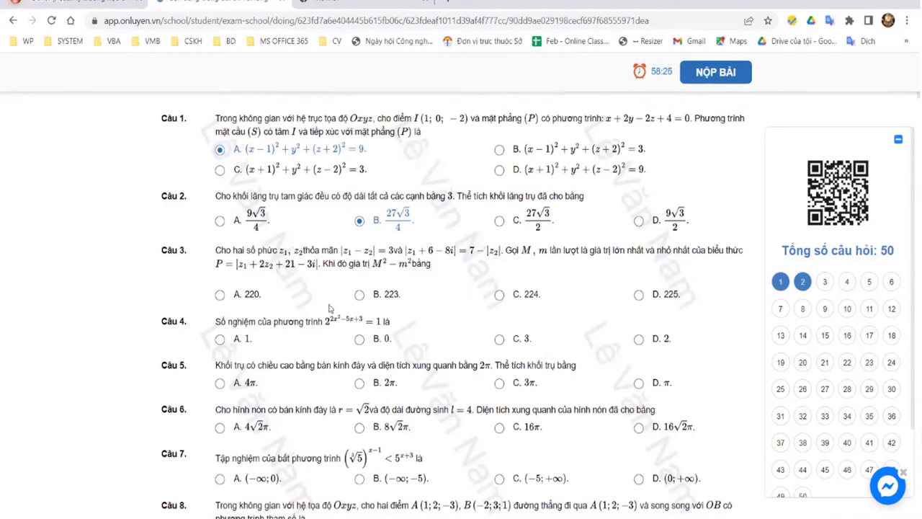
{"action": "left_click", "coordinate": [219, 294]}
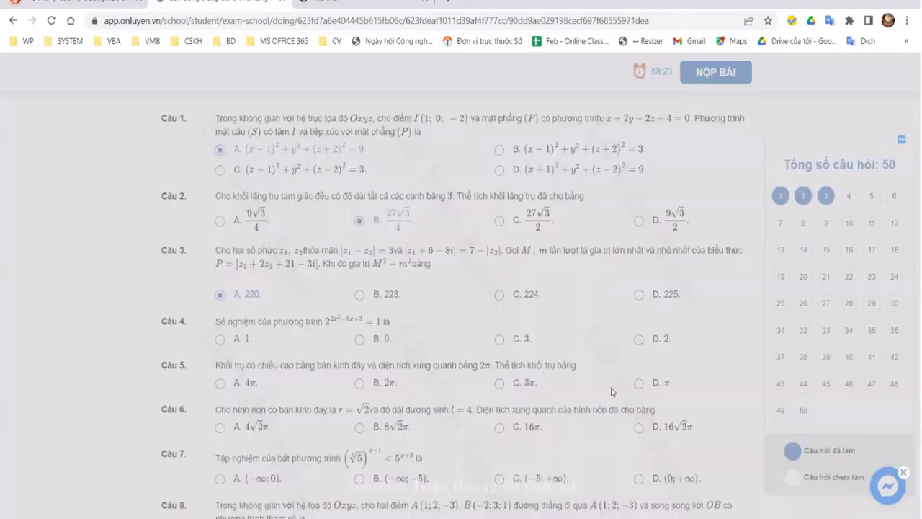
Step: Answer Câu 4 with C. 3, then switch to the teacher's proctoring event log
{"action": "scroll", "coordinate": [512, 216], "scroll_direction": "down", "scroll_amount": 3}
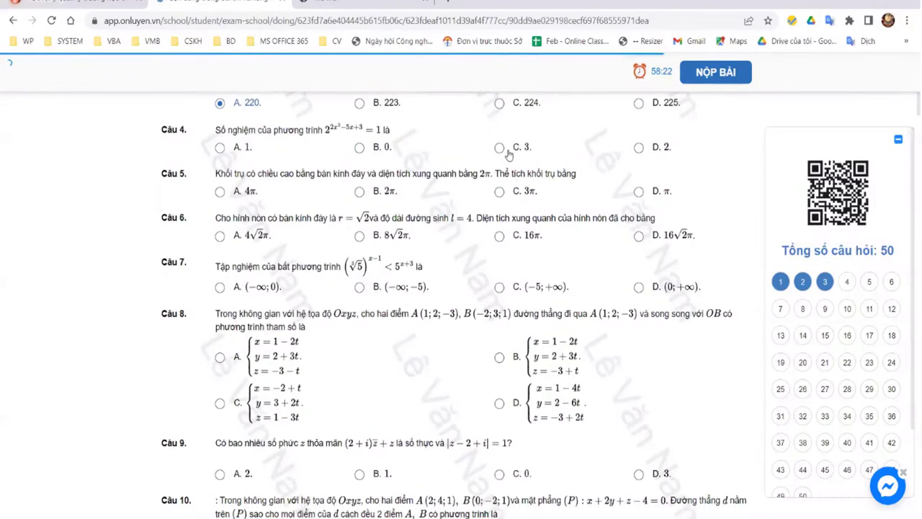
{"action": "left_click", "coordinate": [500, 147]}
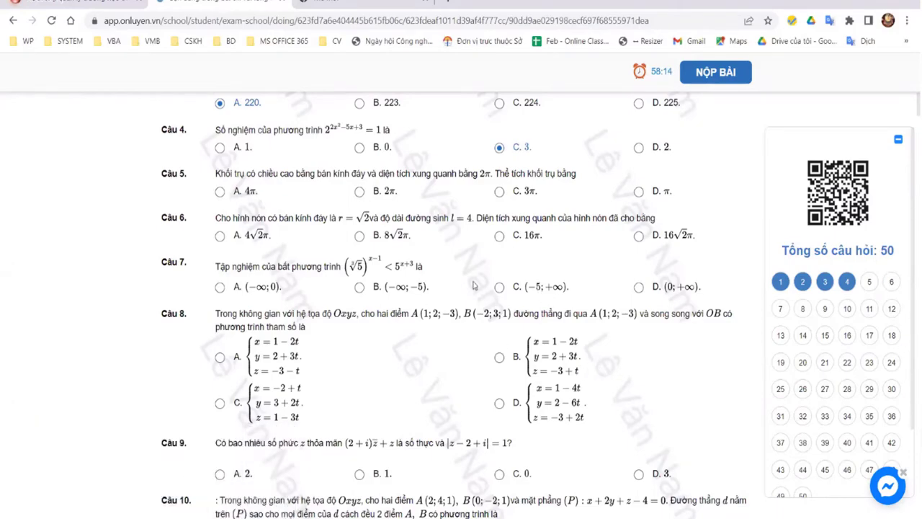
{"action": "key", "text": "alt+Tab"}
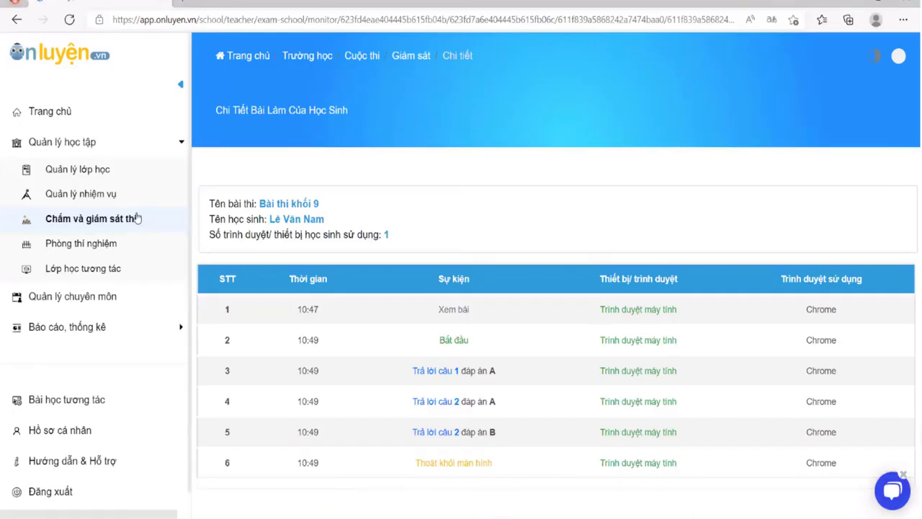
Step: Open Giám sát thi lớp chủ nhiệm, Kì thi giữa học kỳ 2, Bài thi khối 9, then the student's Chi tiết log
{"action": "left_click", "coordinate": [137, 218]}
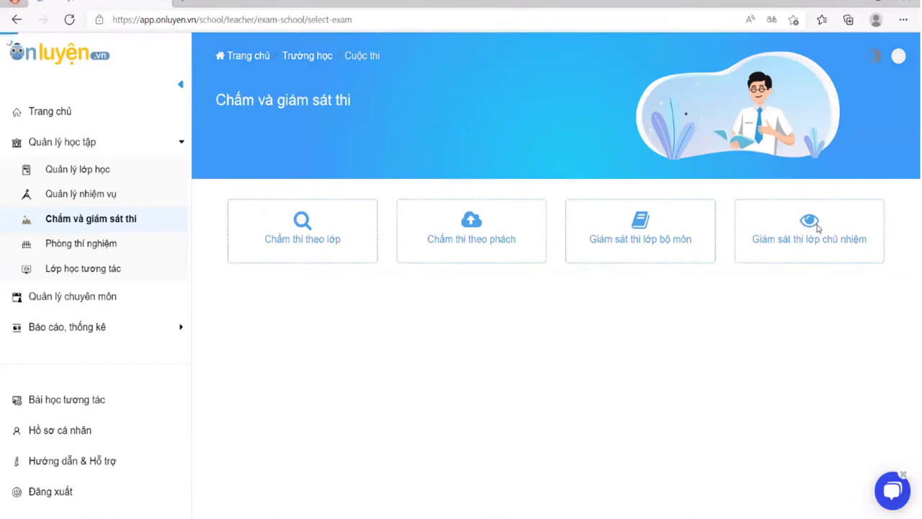
{"action": "left_click", "coordinate": [817, 228]}
{"action": "left_click", "coordinate": [350, 173]}
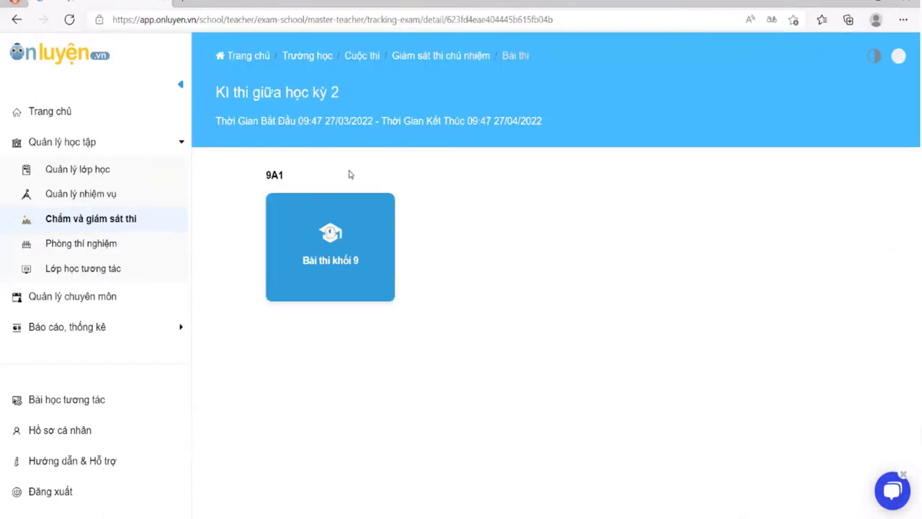
{"action": "left_click", "coordinate": [321, 259]}
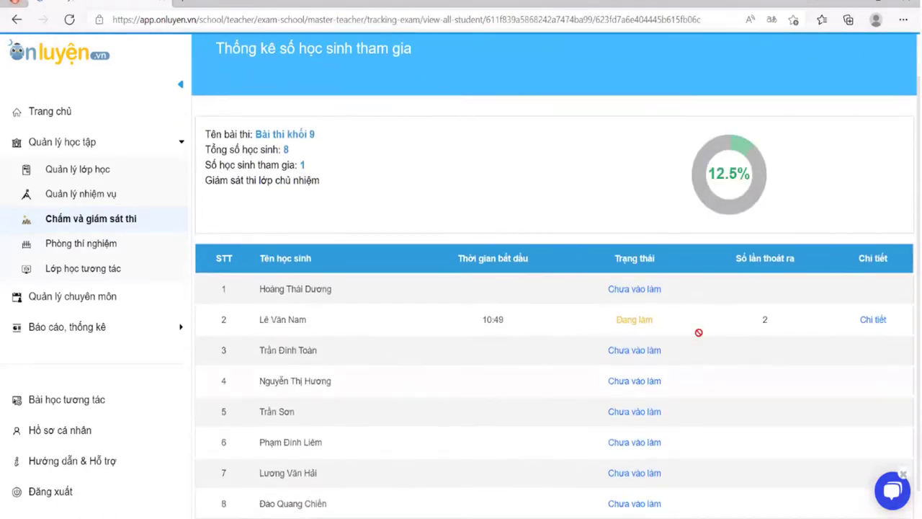
{"action": "scroll", "coordinate": [739, 363], "scroll_direction": "down", "scroll_amount": 1}
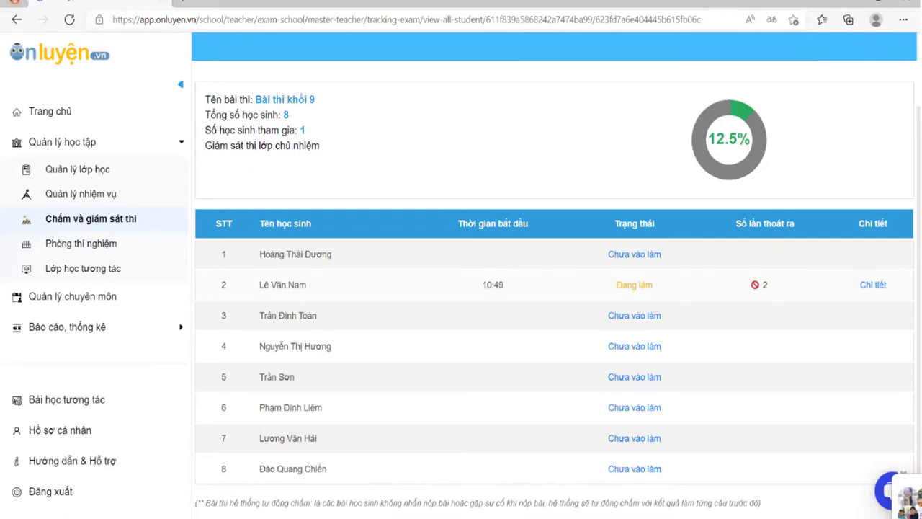
{"action": "left_click", "coordinate": [870, 287]}
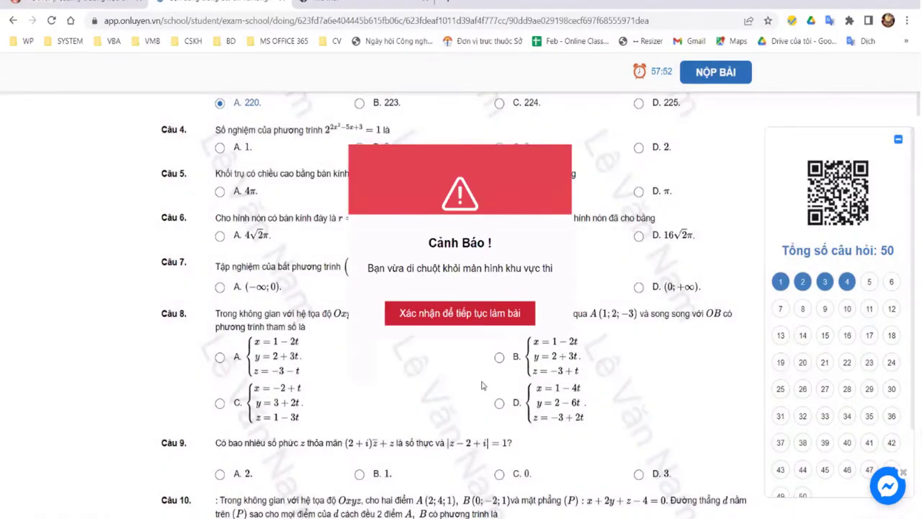
Step: Dismiss the leaving-screen warning, answer Câu 8 with C and pick an answer for Câu 10
{"action": "left_click", "coordinate": [387, 367]}
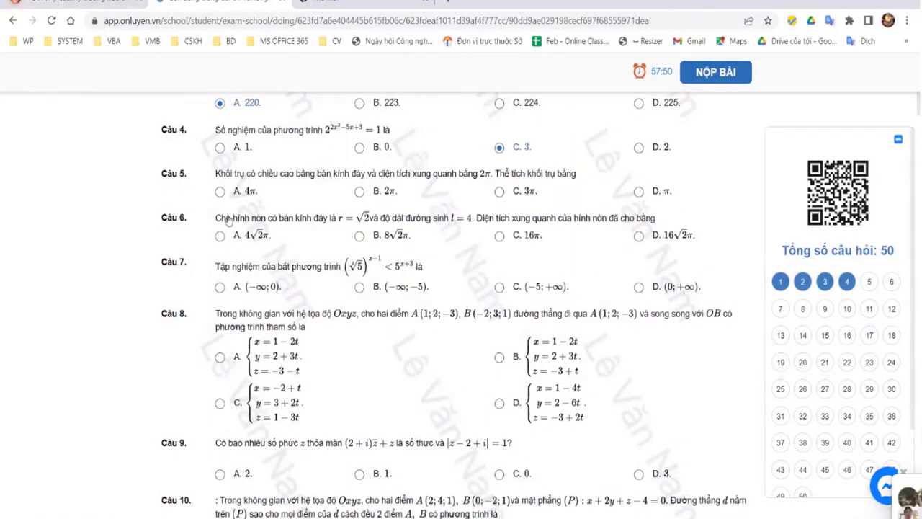
{"action": "scroll", "coordinate": [226, 220], "scroll_direction": "down", "scroll_amount": 3}
{"action": "left_click", "coordinate": [225, 223]}
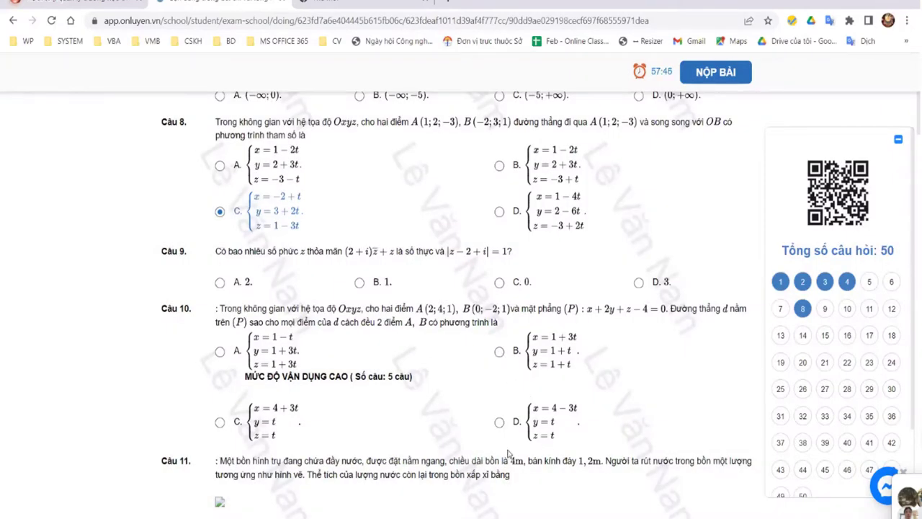
{"action": "left_click", "coordinate": [547, 431]}
Step: Answer Câu 41 with B. 2 and Câu 40 with D
{"action": "scroll", "coordinate": [720, 374], "scroll_direction": "down", "scroll_amount": 9}
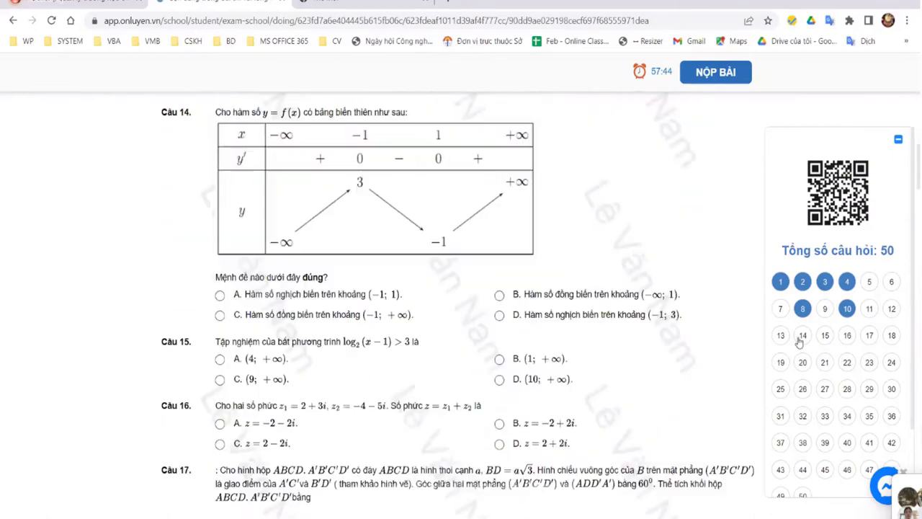
{"action": "scroll", "coordinate": [798, 342], "scroll_direction": "down", "scroll_amount": 15}
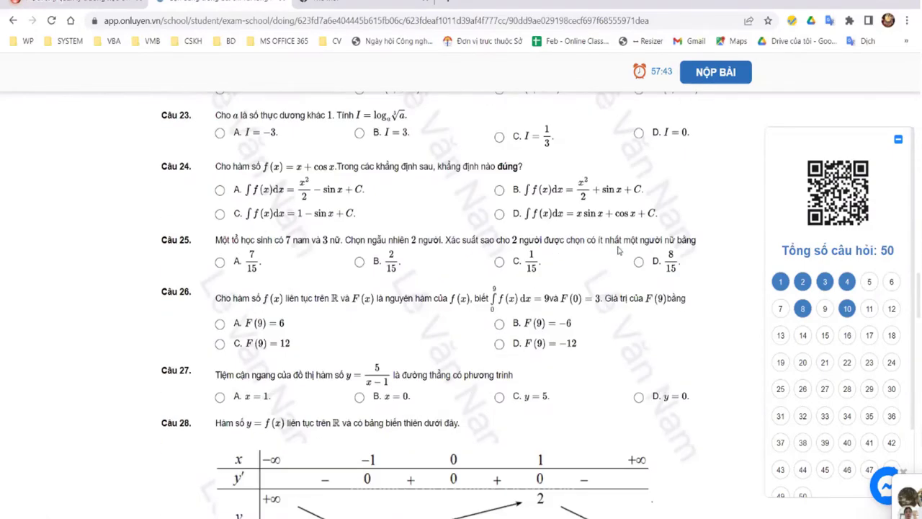
{"action": "scroll", "coordinate": [618, 250], "scroll_direction": "down", "scroll_amount": 20}
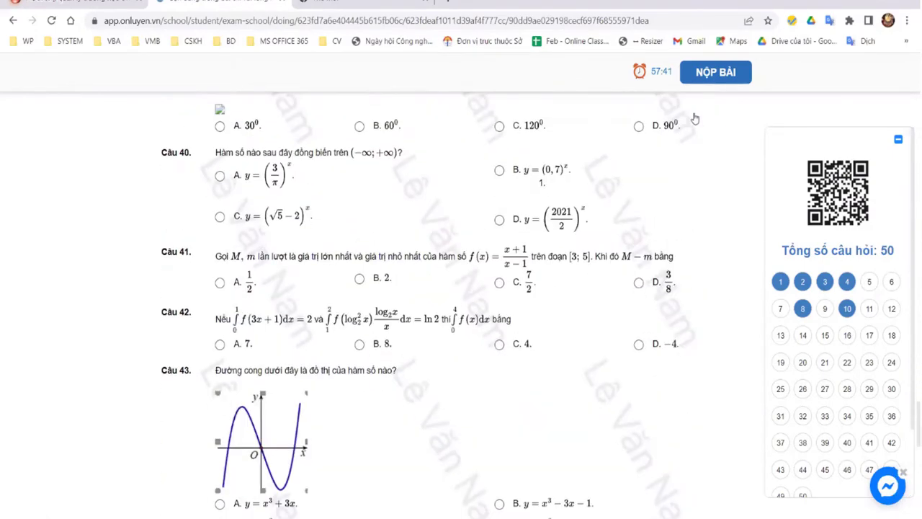
{"action": "left_click", "coordinate": [359, 278]}
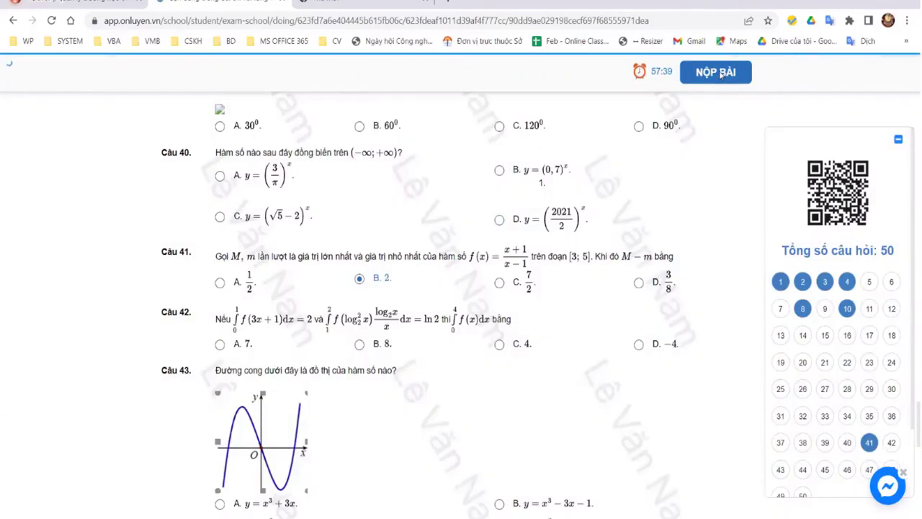
{"action": "left_click", "coordinate": [720, 74]}
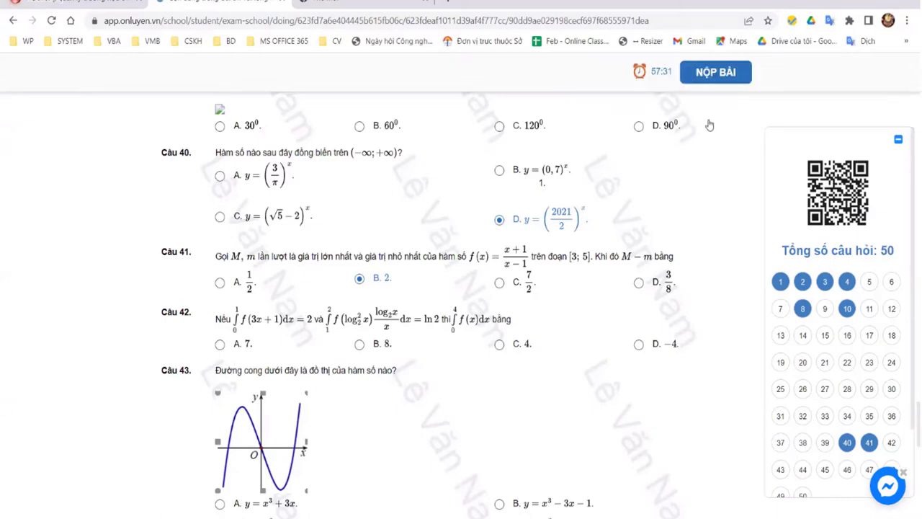
Step: Scroll through the exam to review the answers, then close the exam tab
{"action": "scroll", "coordinate": [543, 377], "scroll_direction": "down", "scroll_amount": 3}
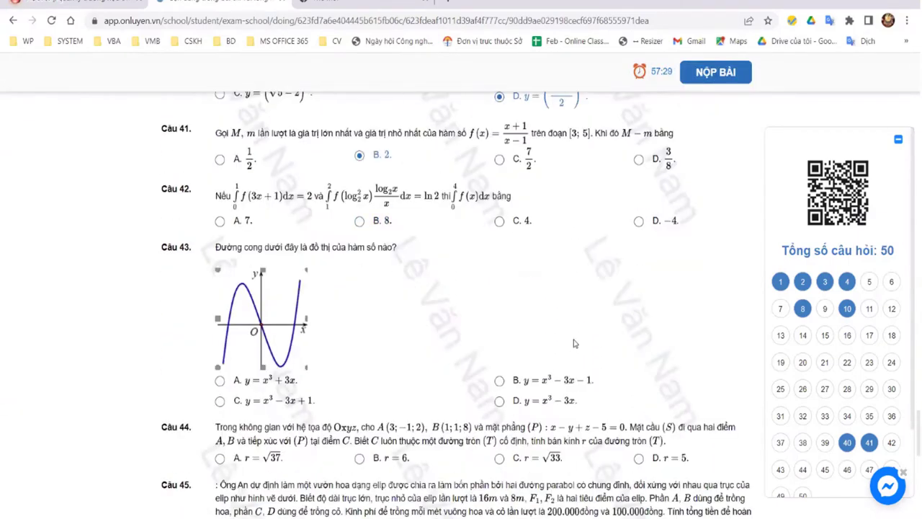
{"action": "scroll", "coordinate": [638, 308], "scroll_direction": "down", "scroll_amount": 3}
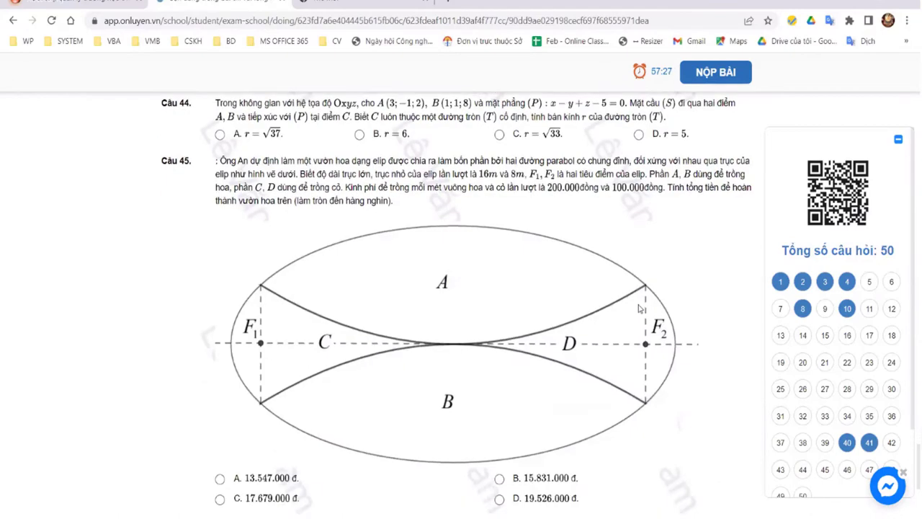
{"action": "scroll", "coordinate": [641, 308], "scroll_direction": "down", "scroll_amount": 5}
{"action": "scroll", "coordinate": [646, 308], "scroll_direction": "up", "scroll_amount": 8}
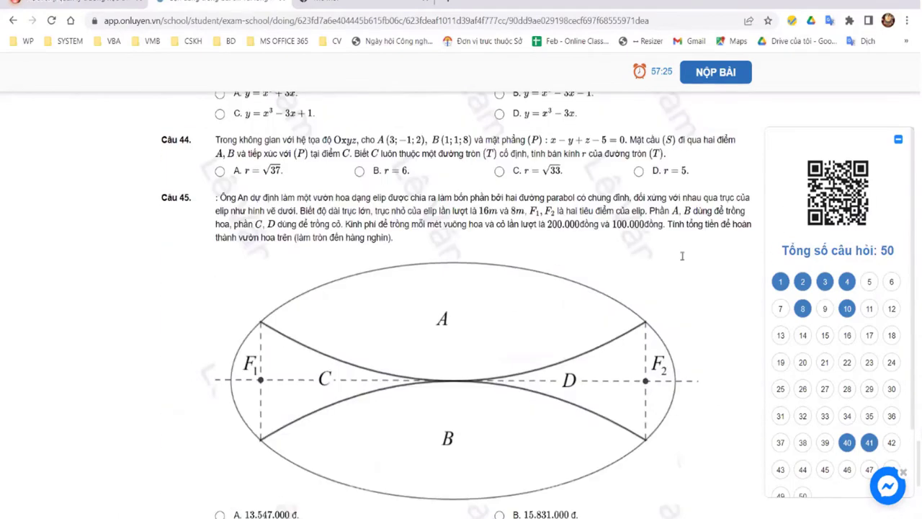
{"action": "scroll", "coordinate": [683, 261], "scroll_direction": "up", "scroll_amount": 10}
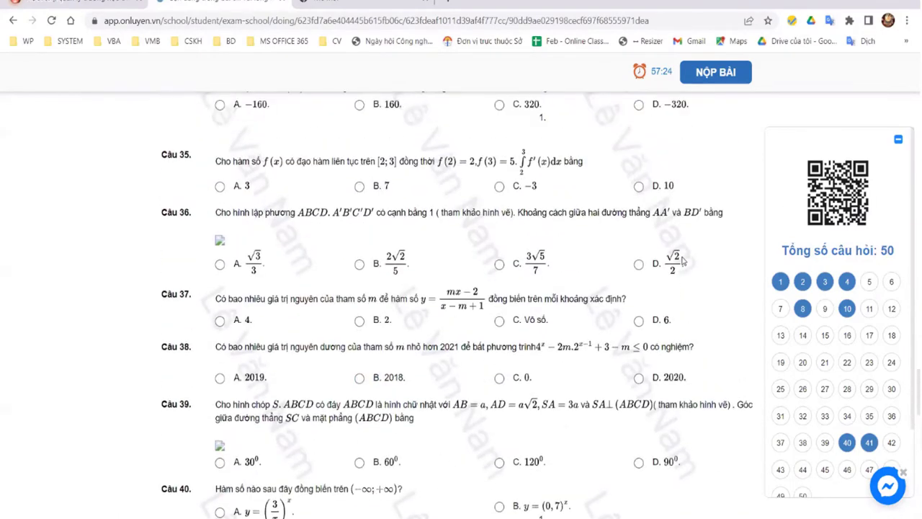
{"action": "scroll", "coordinate": [682, 260], "scroll_direction": "up", "scroll_amount": 12}
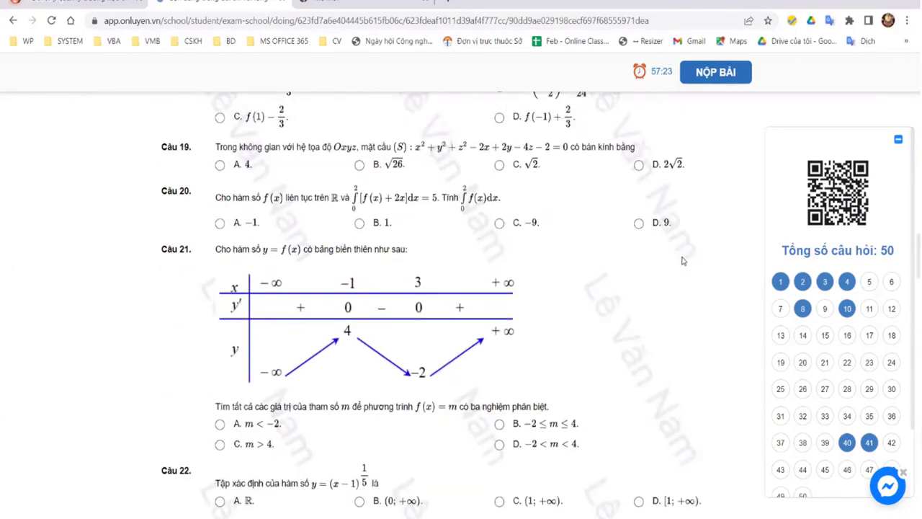
{"action": "scroll", "coordinate": [418, 232], "scroll_direction": "up", "scroll_amount": 15}
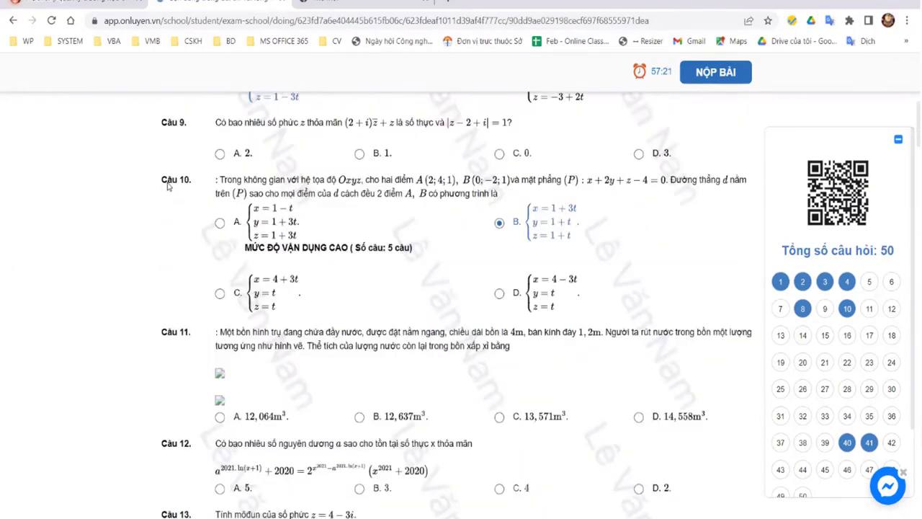
{"action": "scroll", "coordinate": [215, 183], "scroll_direction": "up", "scroll_amount": 1}
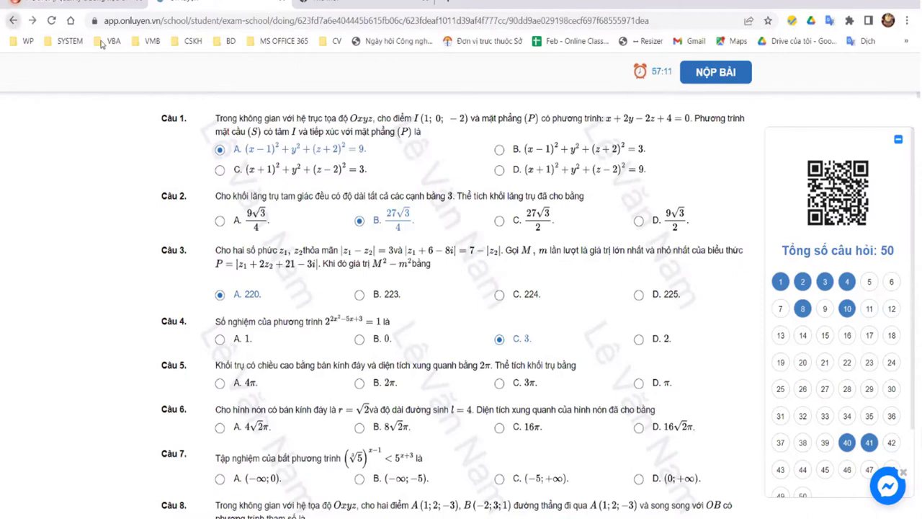
{"action": "left_click", "coordinate": [282, 2]}
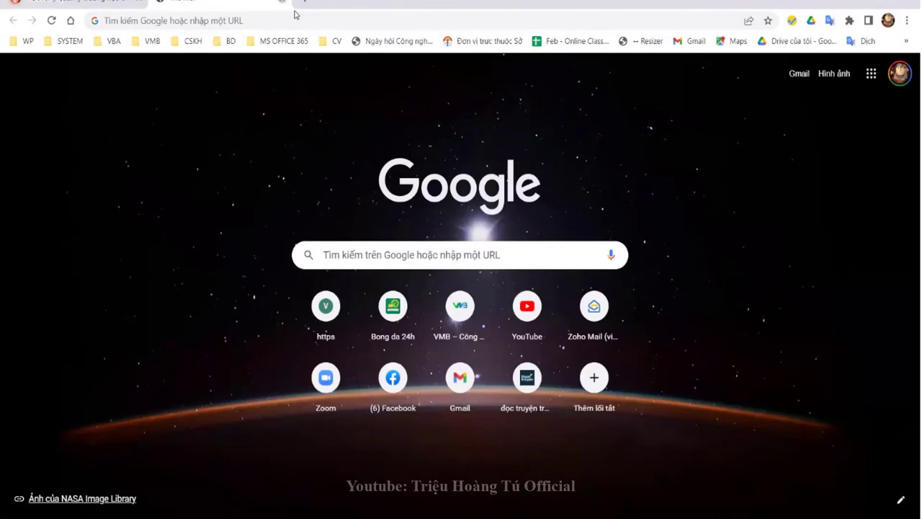
Step: Close the blank new tab and reload the exam settings page
{"action": "key", "text": "ctrl+w"}
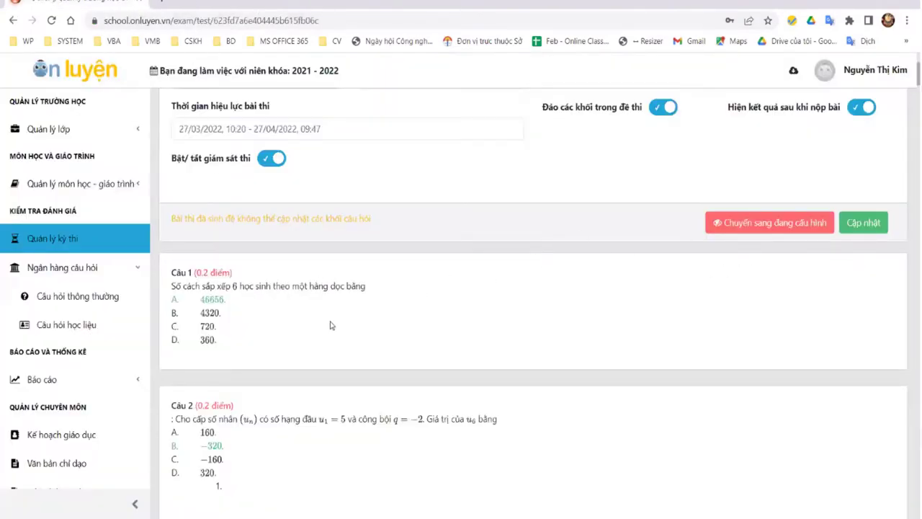
{"action": "left_click", "coordinate": [51, 20]}
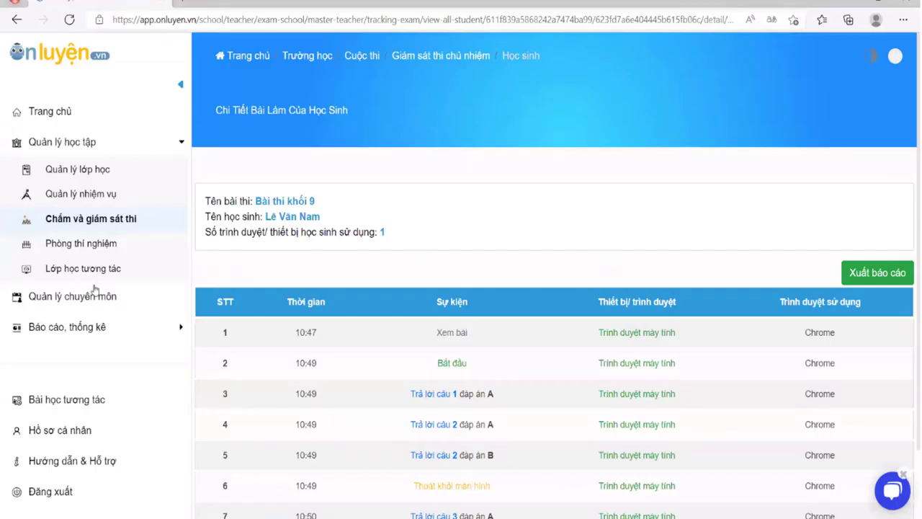
{"action": "scroll", "coordinate": [119, 306], "scroll_direction": "down", "scroll_amount": 1}
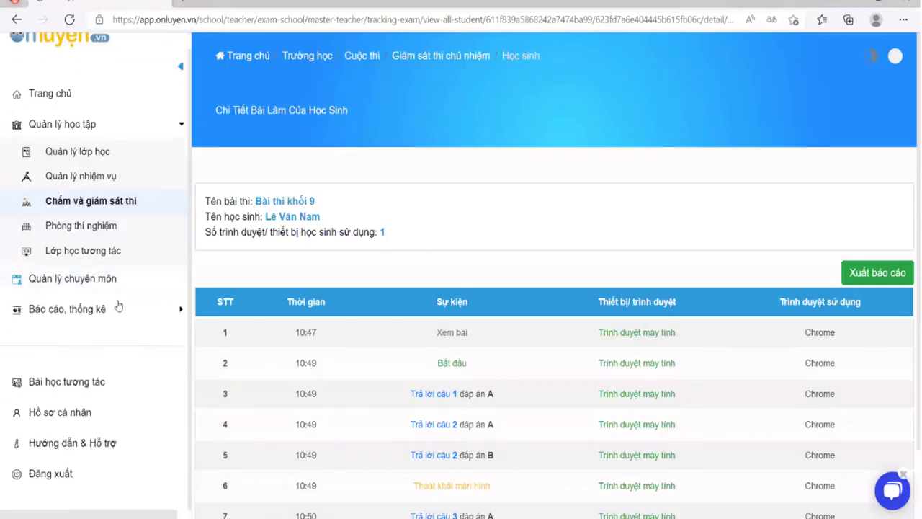